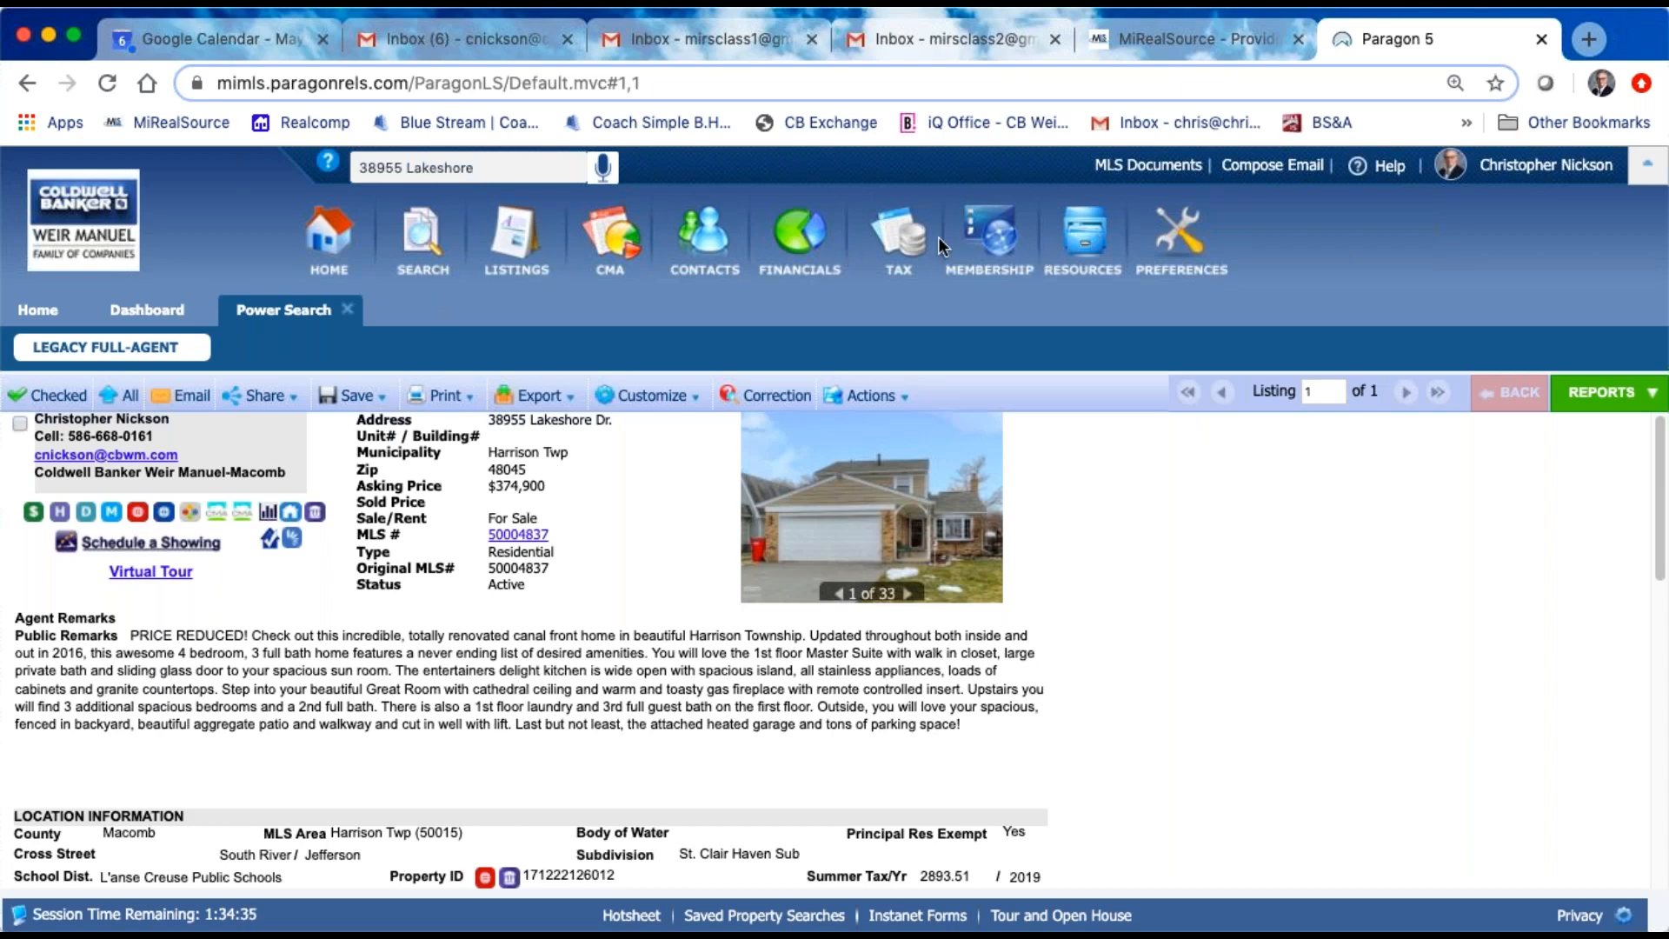
Step: Launch Authentisign from the MLS resources' online forms and switch to the Agent Dashboard
click(1086, 231)
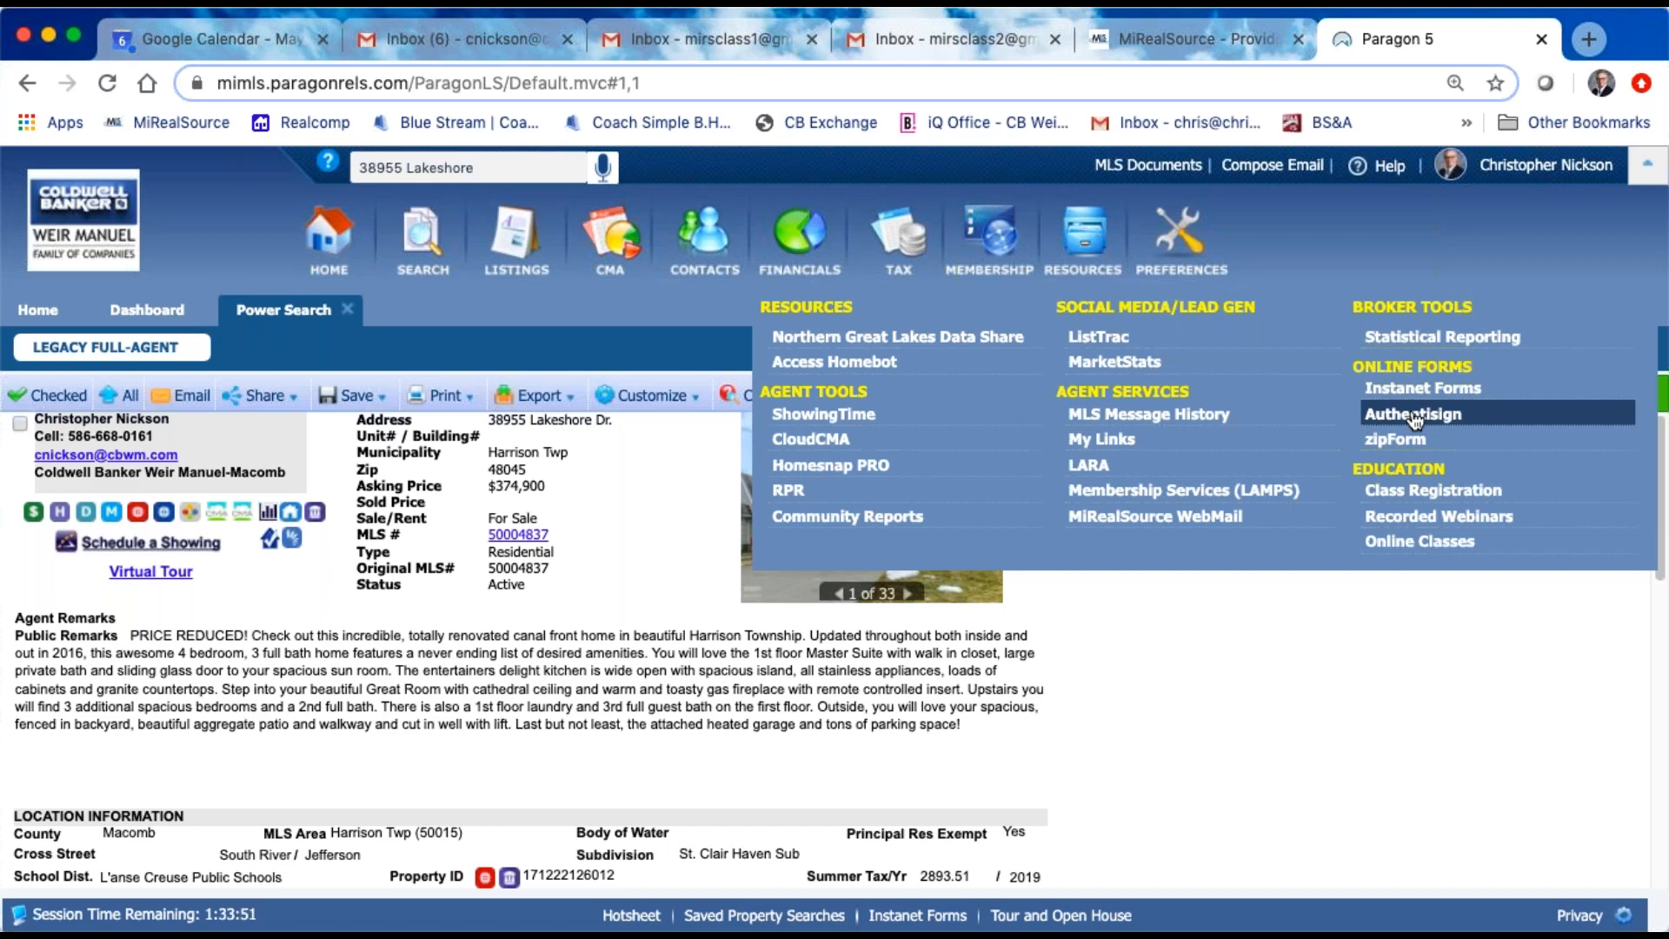
click(1414, 415)
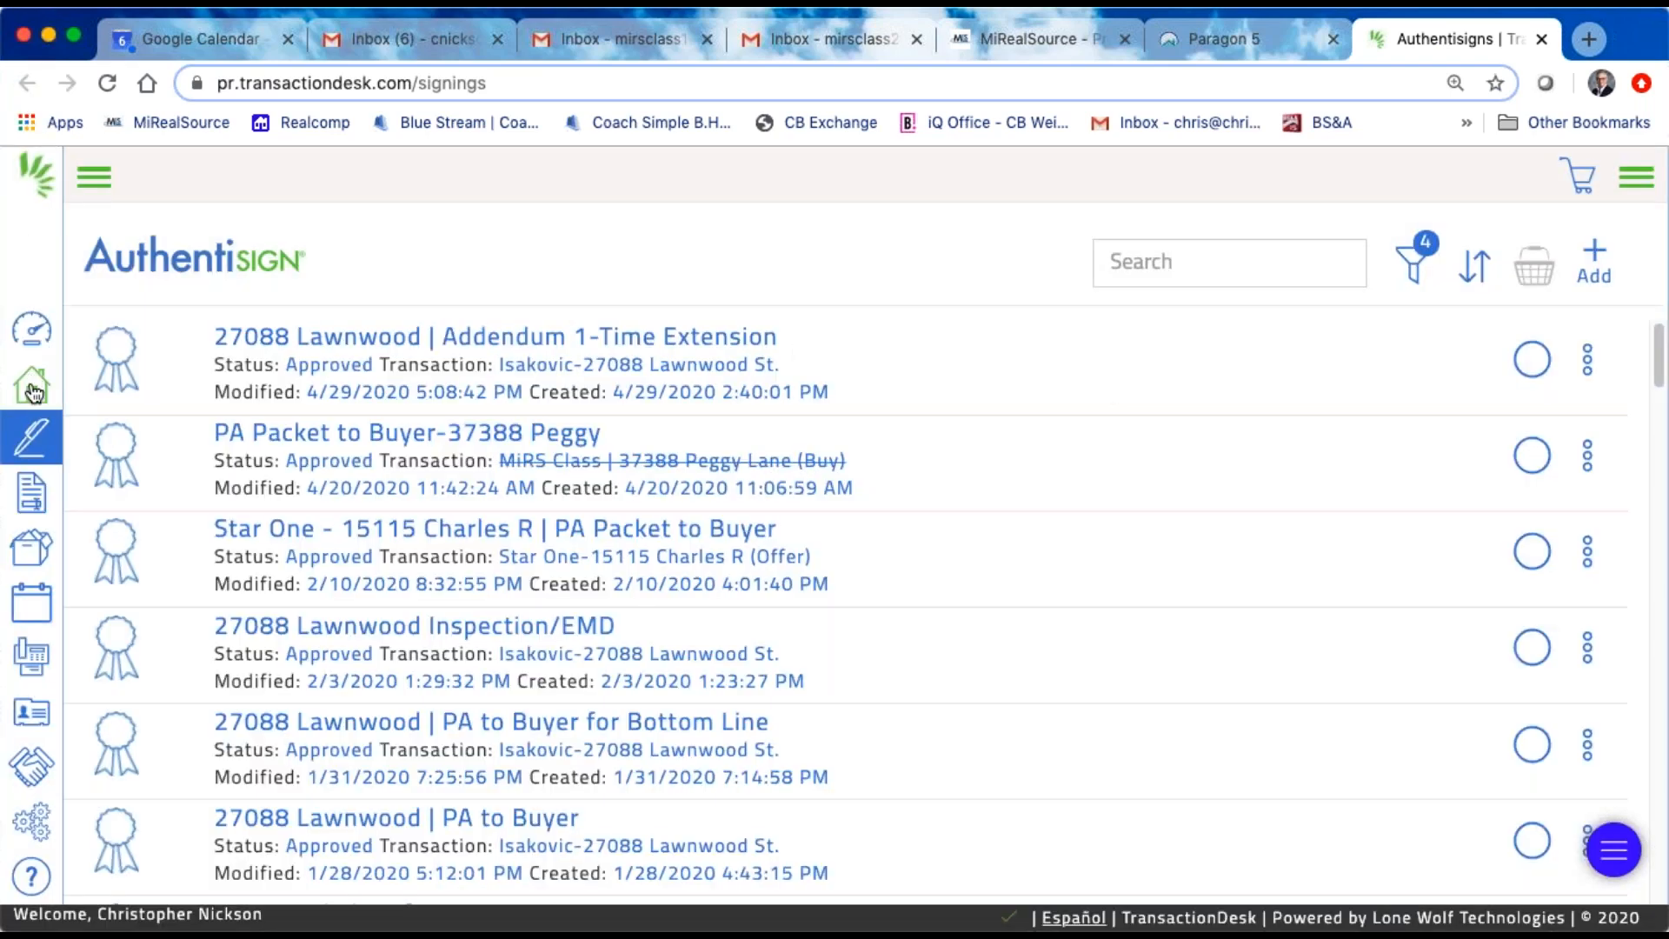
click(39, 336)
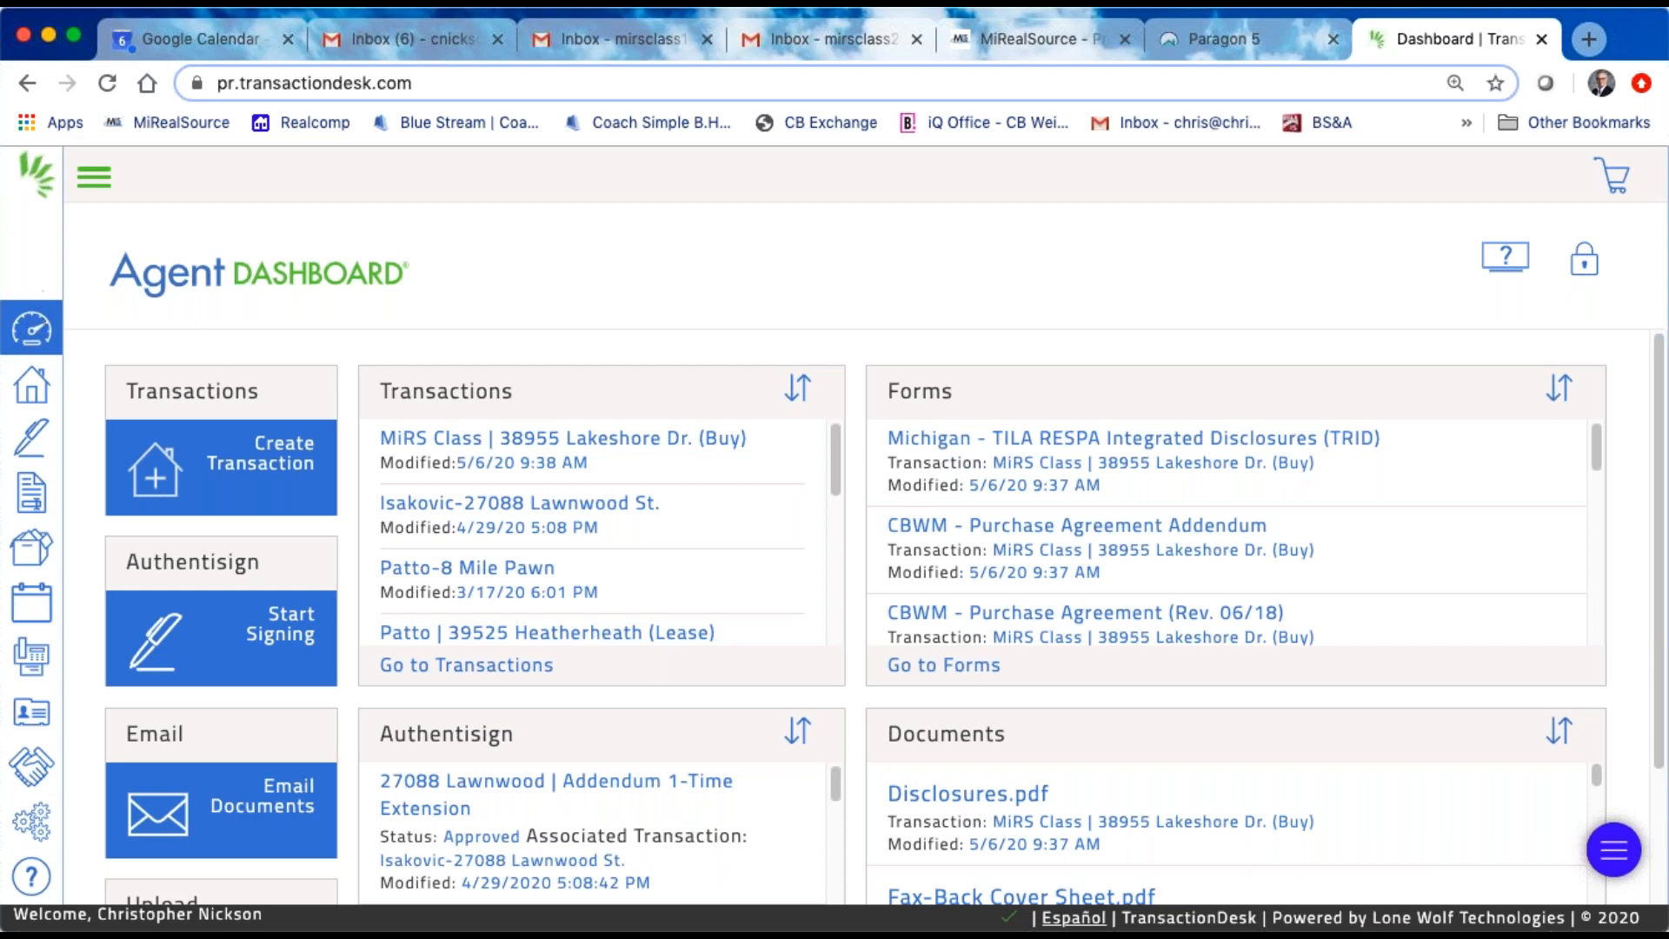
Step: View the names of the navigation entries, collapse them again, and look through the Setup options
click(94, 181)
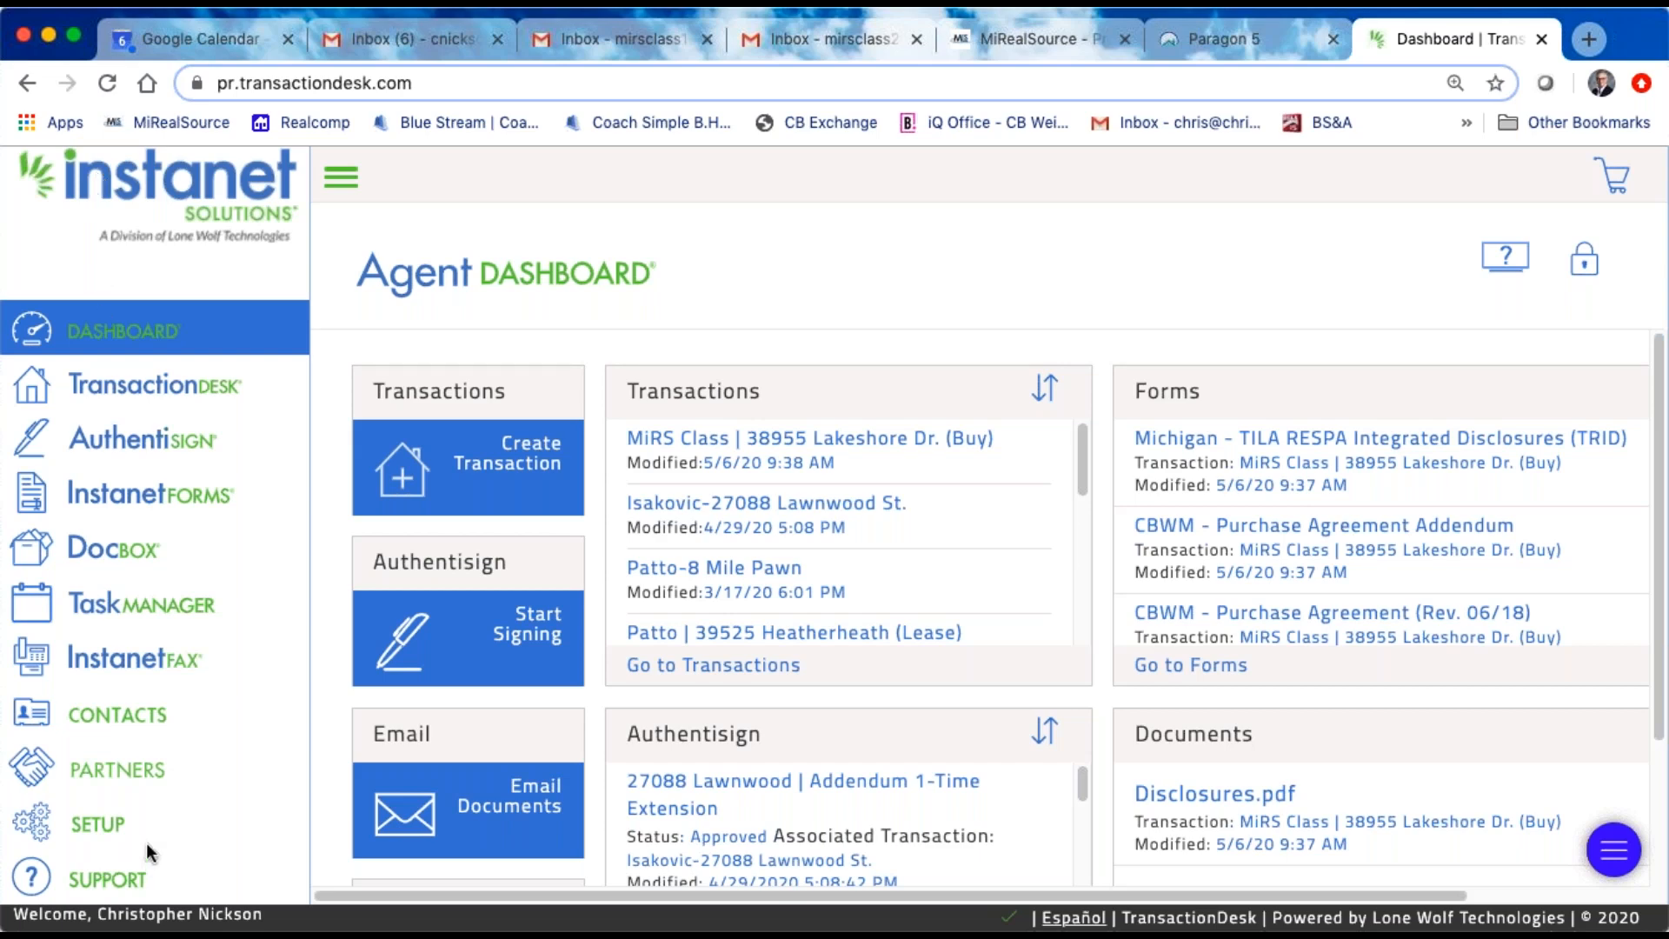
click(341, 176)
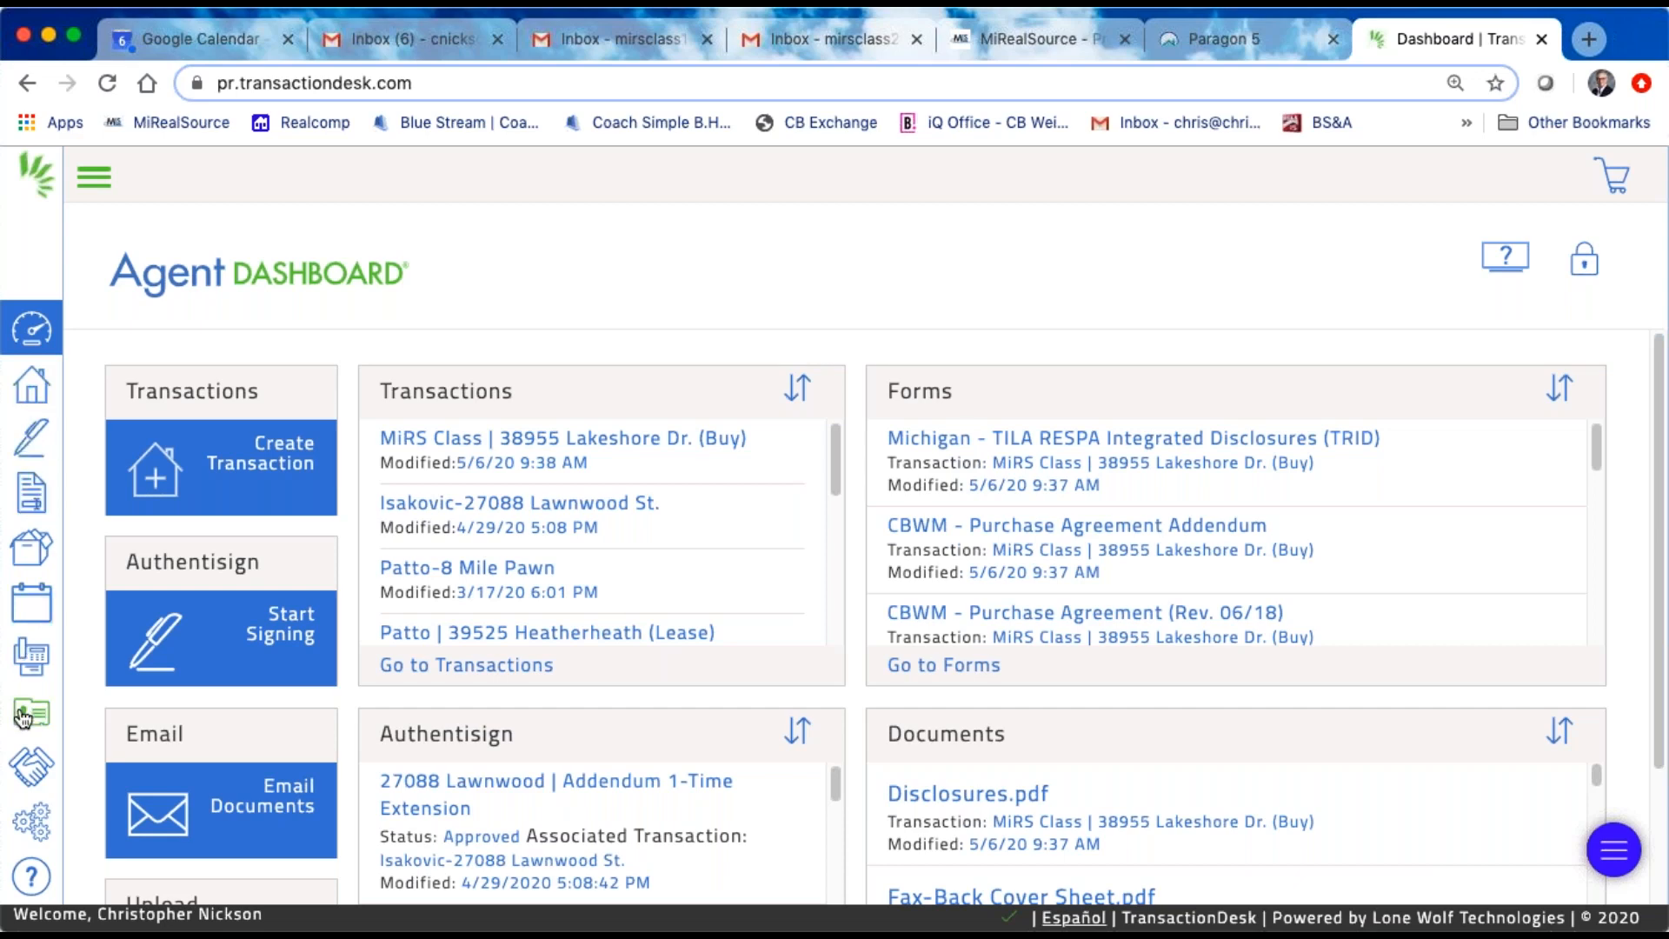
click(33, 822)
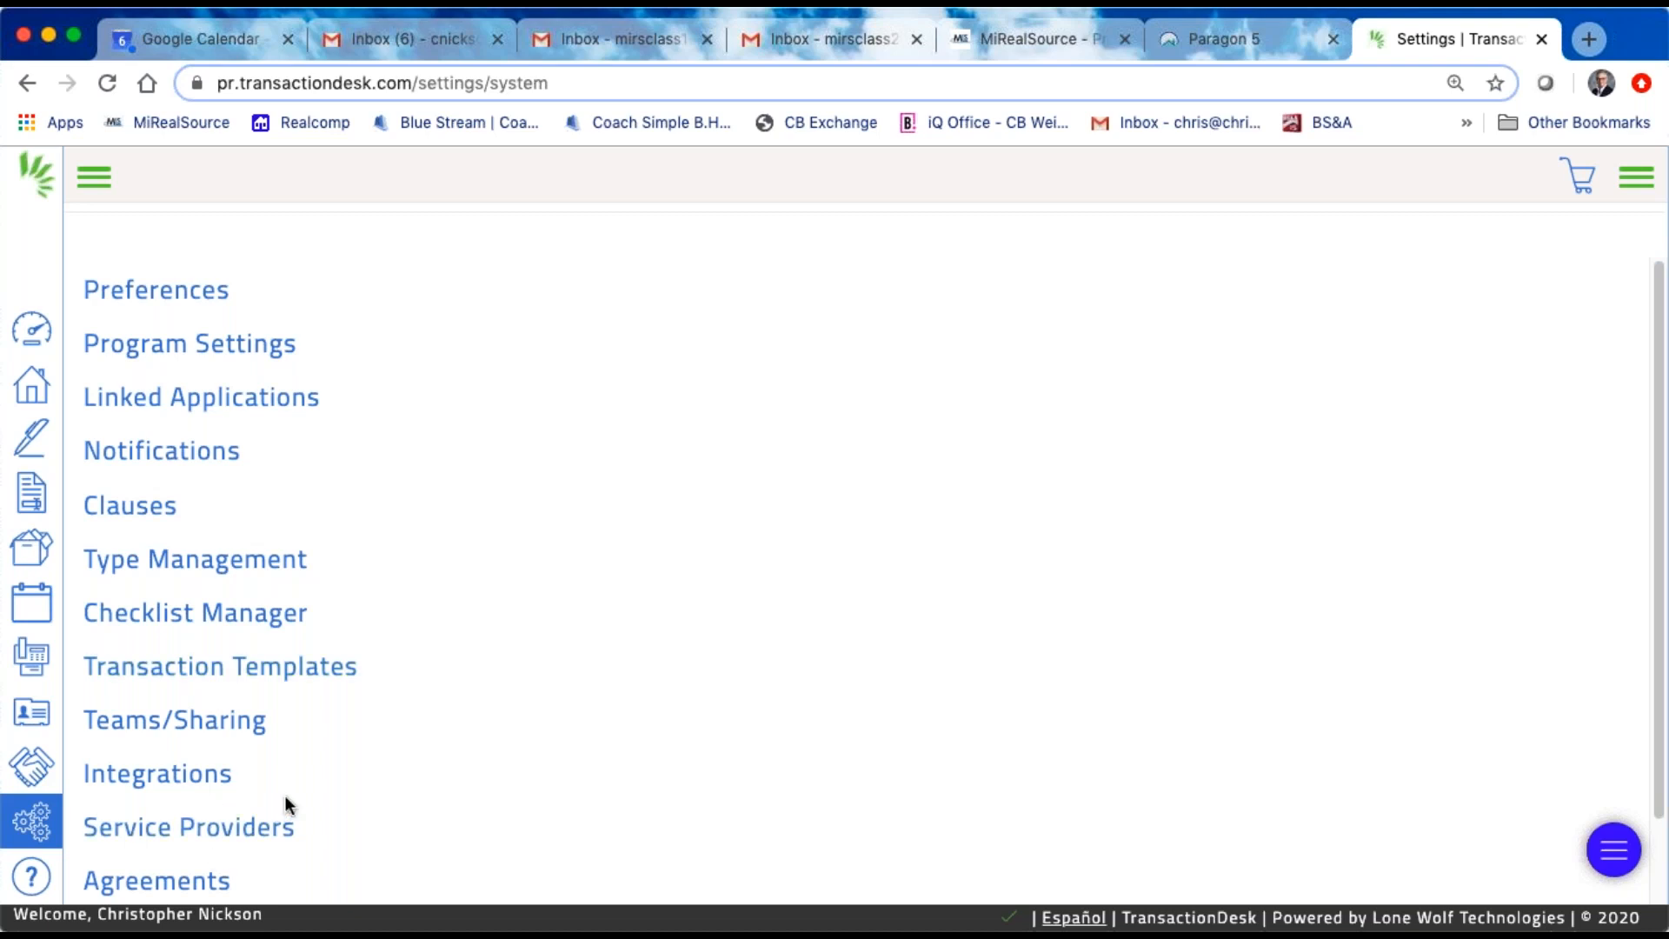
scroll(285, 796, down, 1)
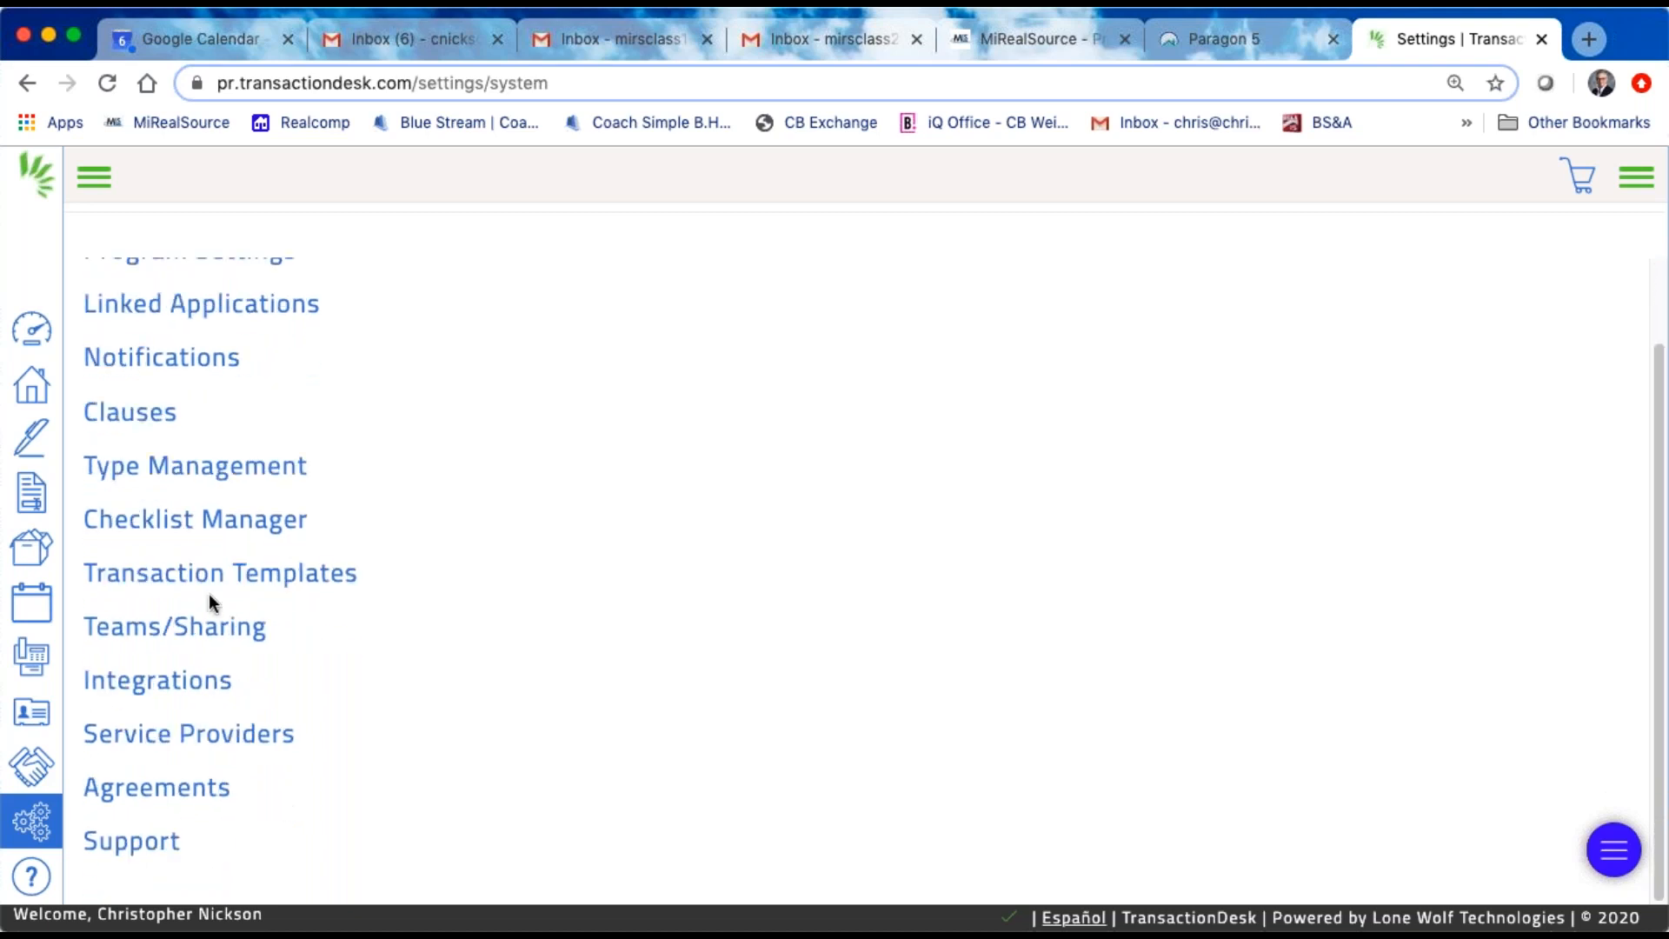
Step: Look through the contact and training options on the Support page and return to the Agent Dashboard
click(166, 854)
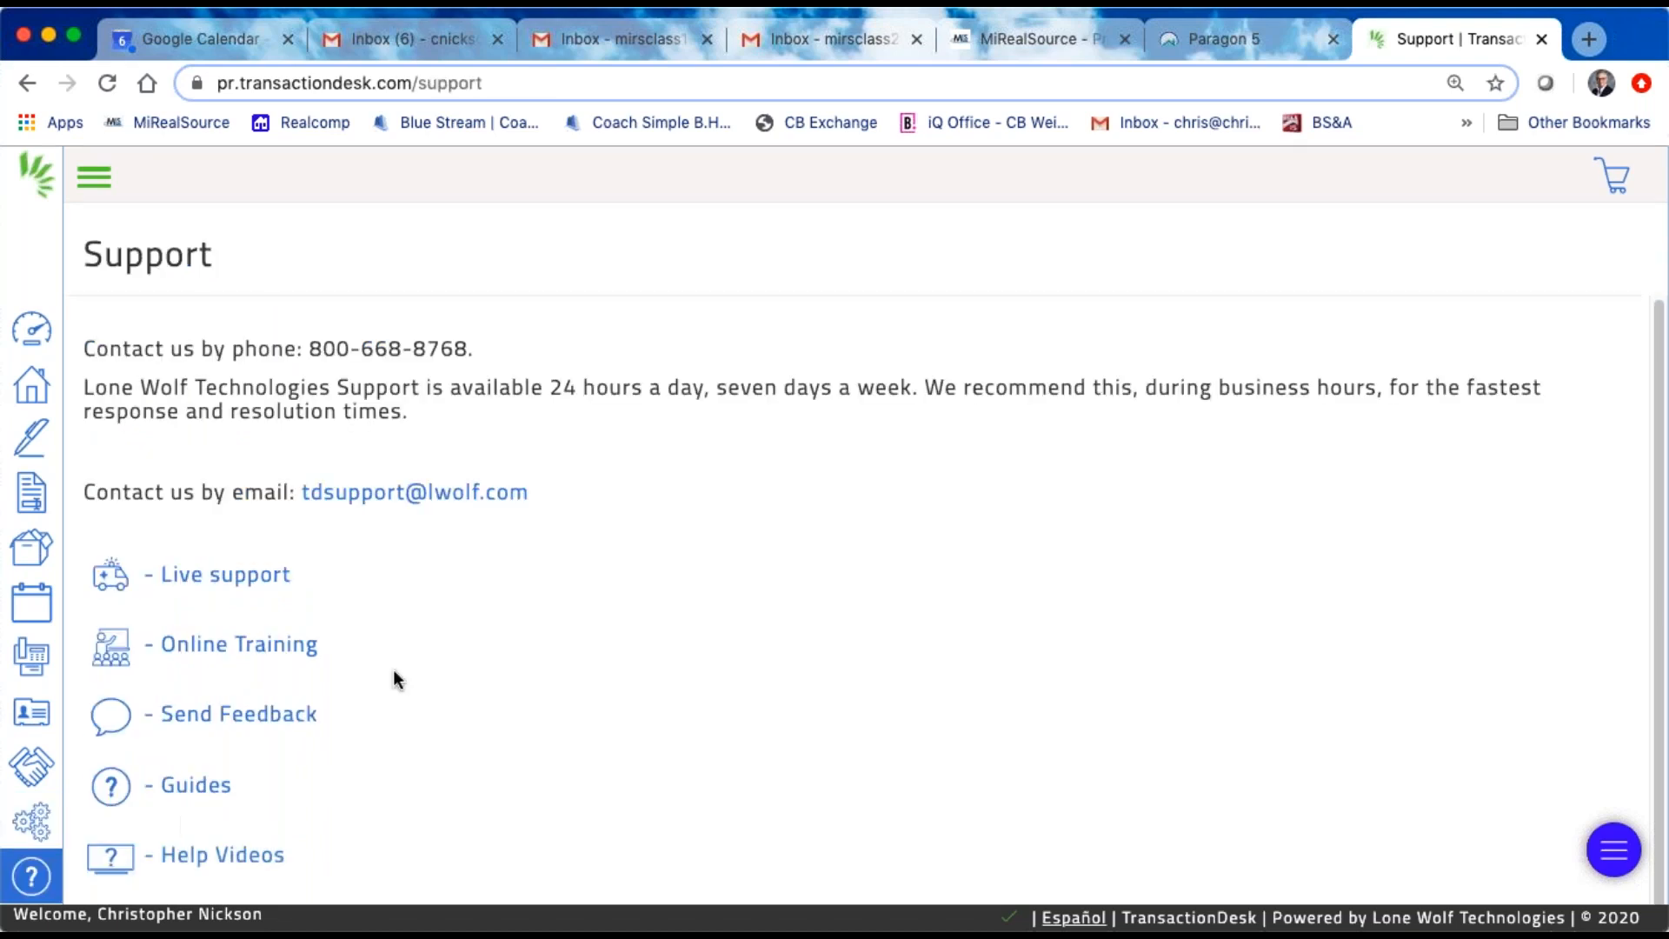
scroll(334, 647, down, 1)
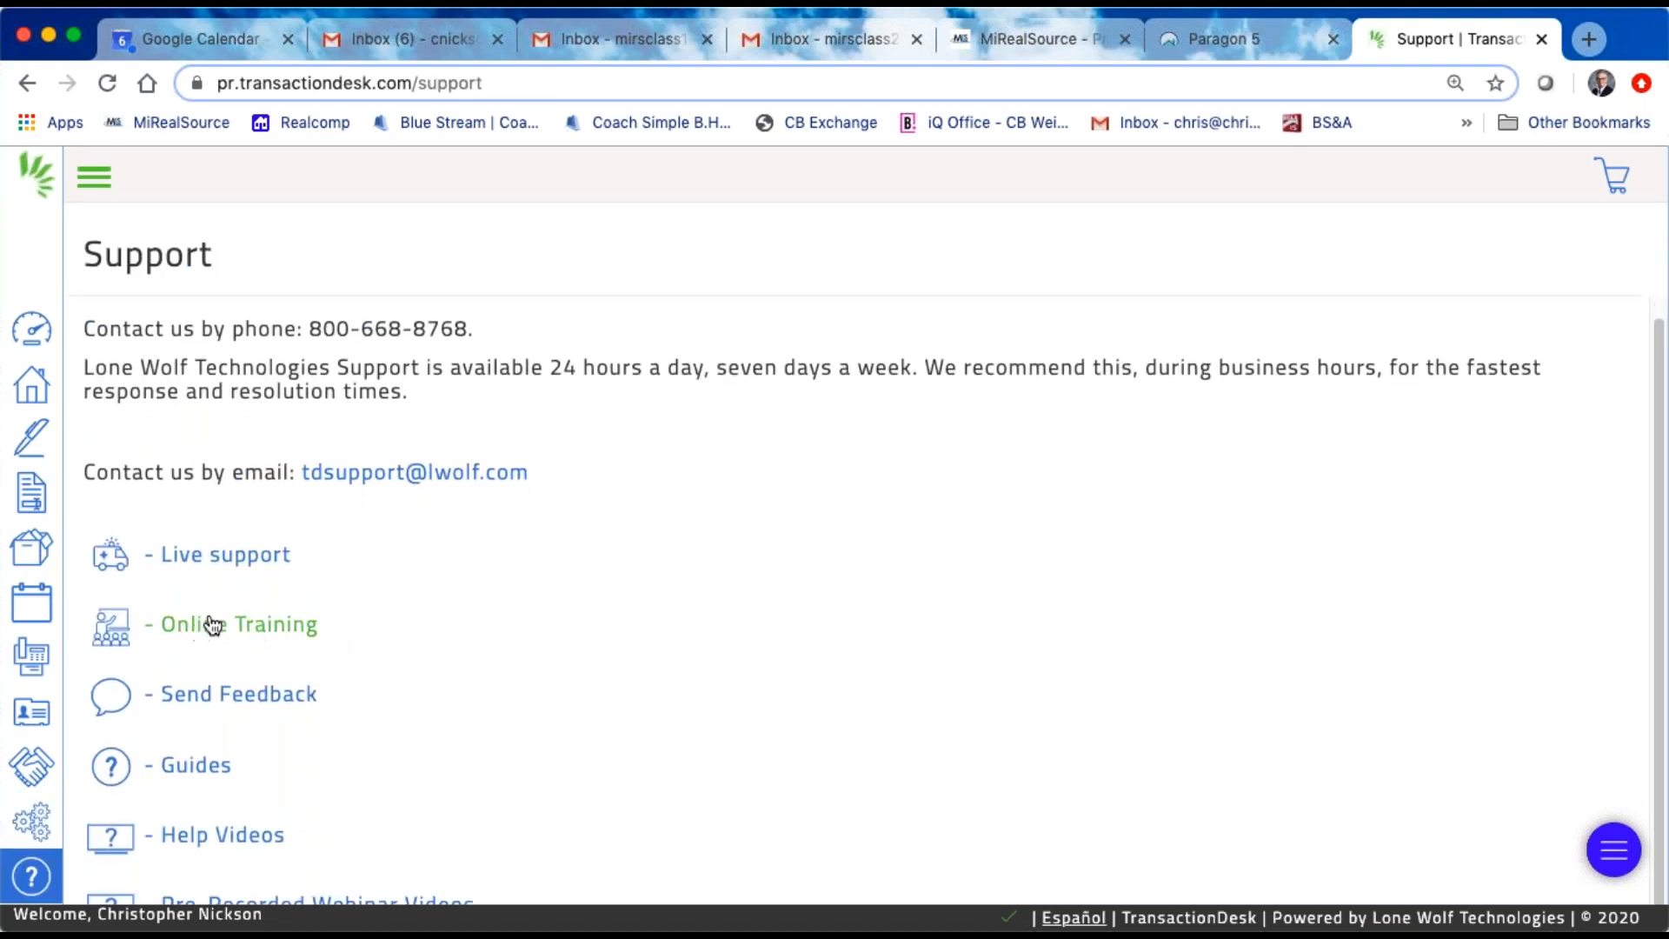
scroll(304, 696, down, 1)
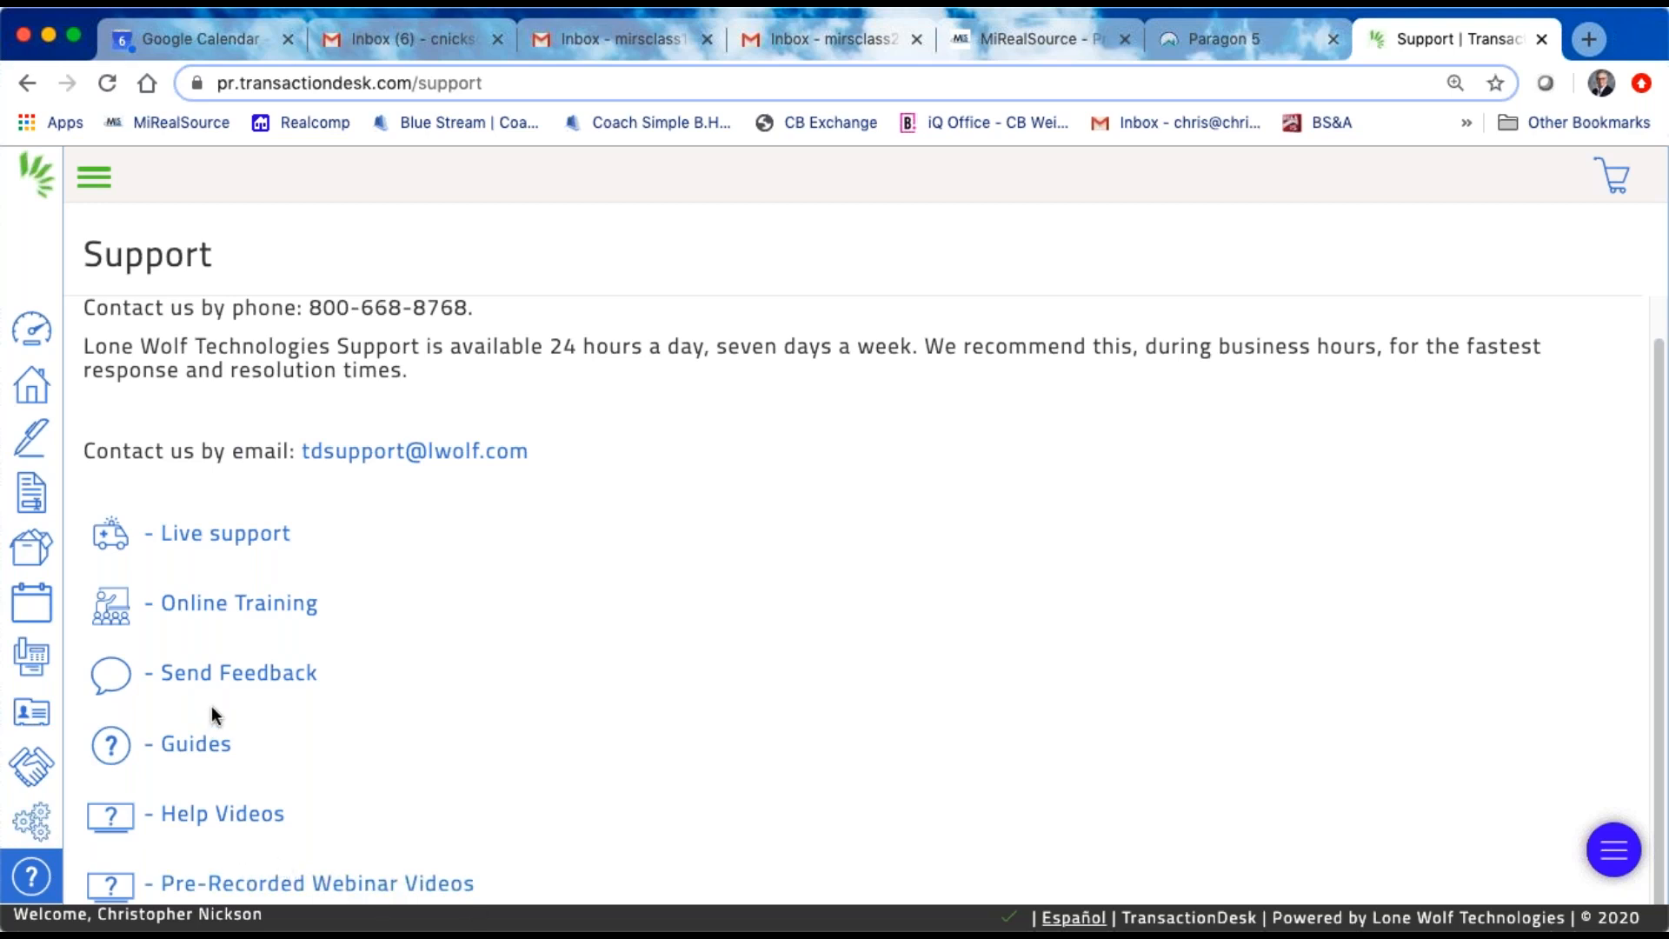
click(33, 323)
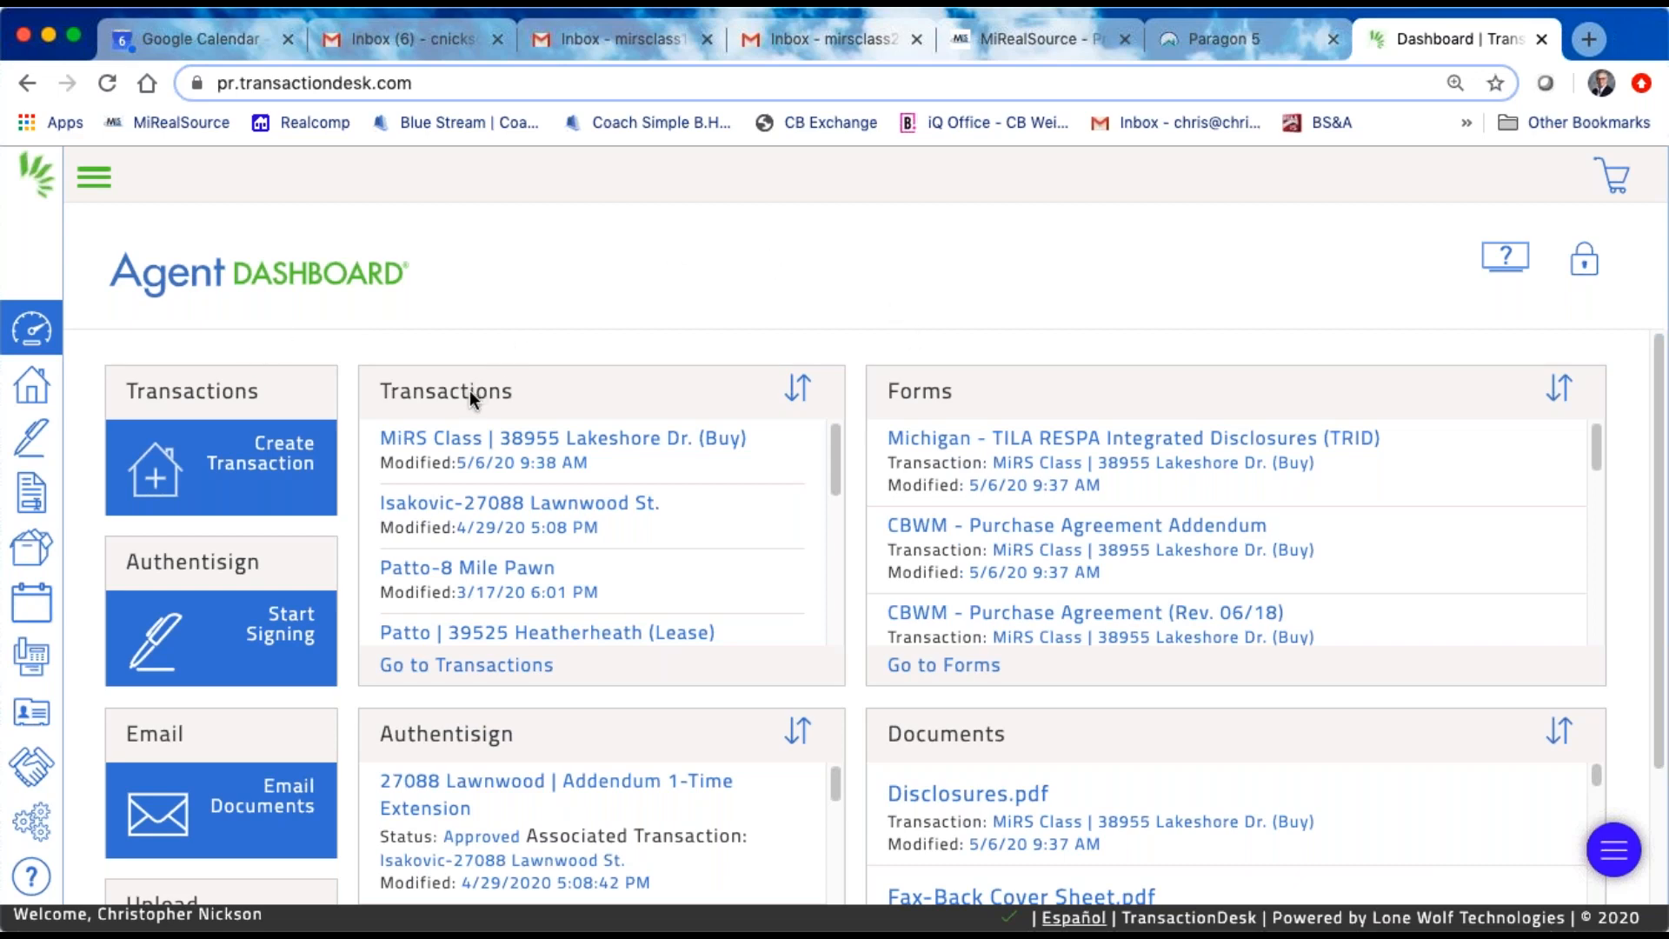
Step: Unlock the Agent Dashboard for editing and browse the available widgets
click(1581, 274)
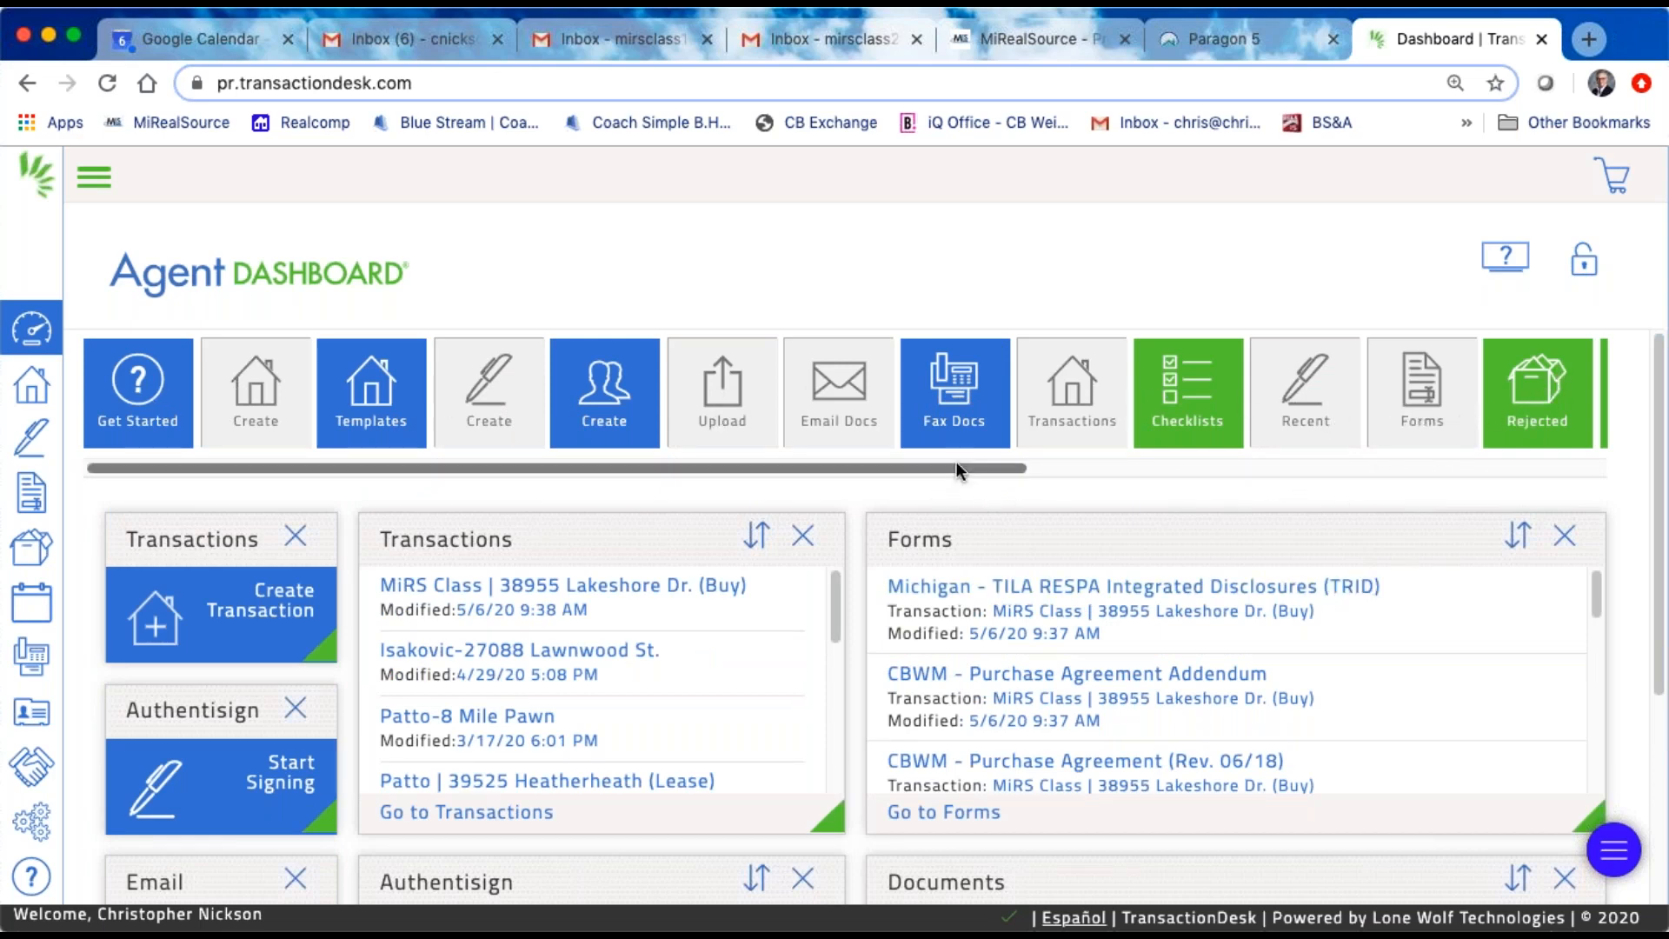
drag(975, 469, 1505, 473)
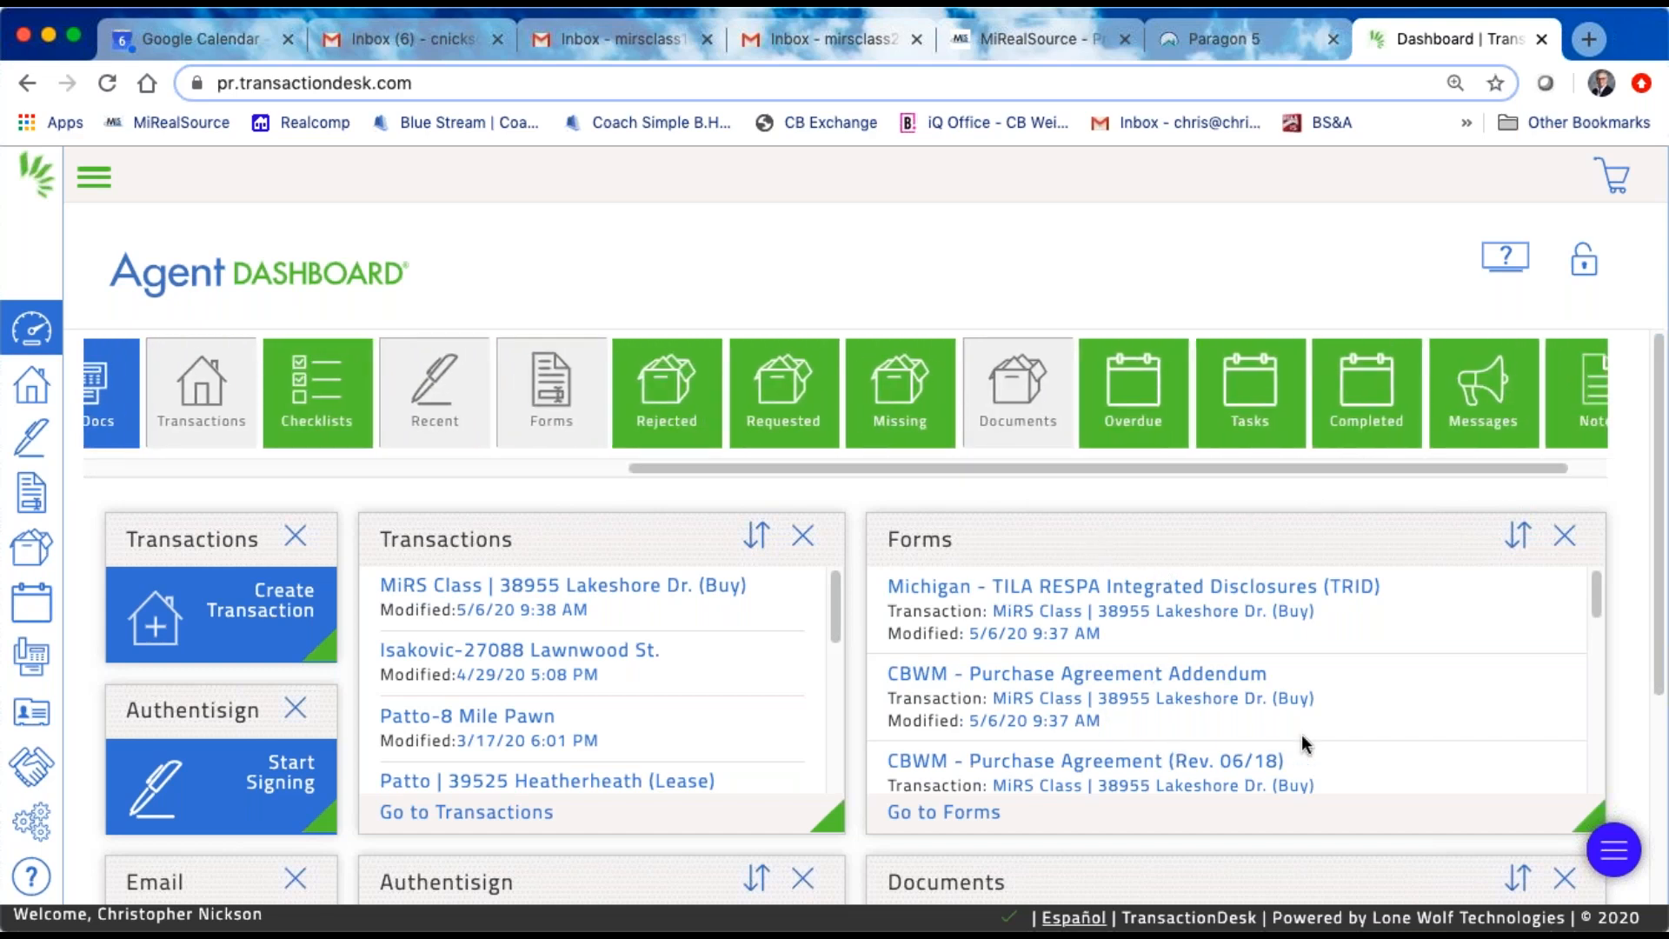
scroll(1227, 637, down, 8)
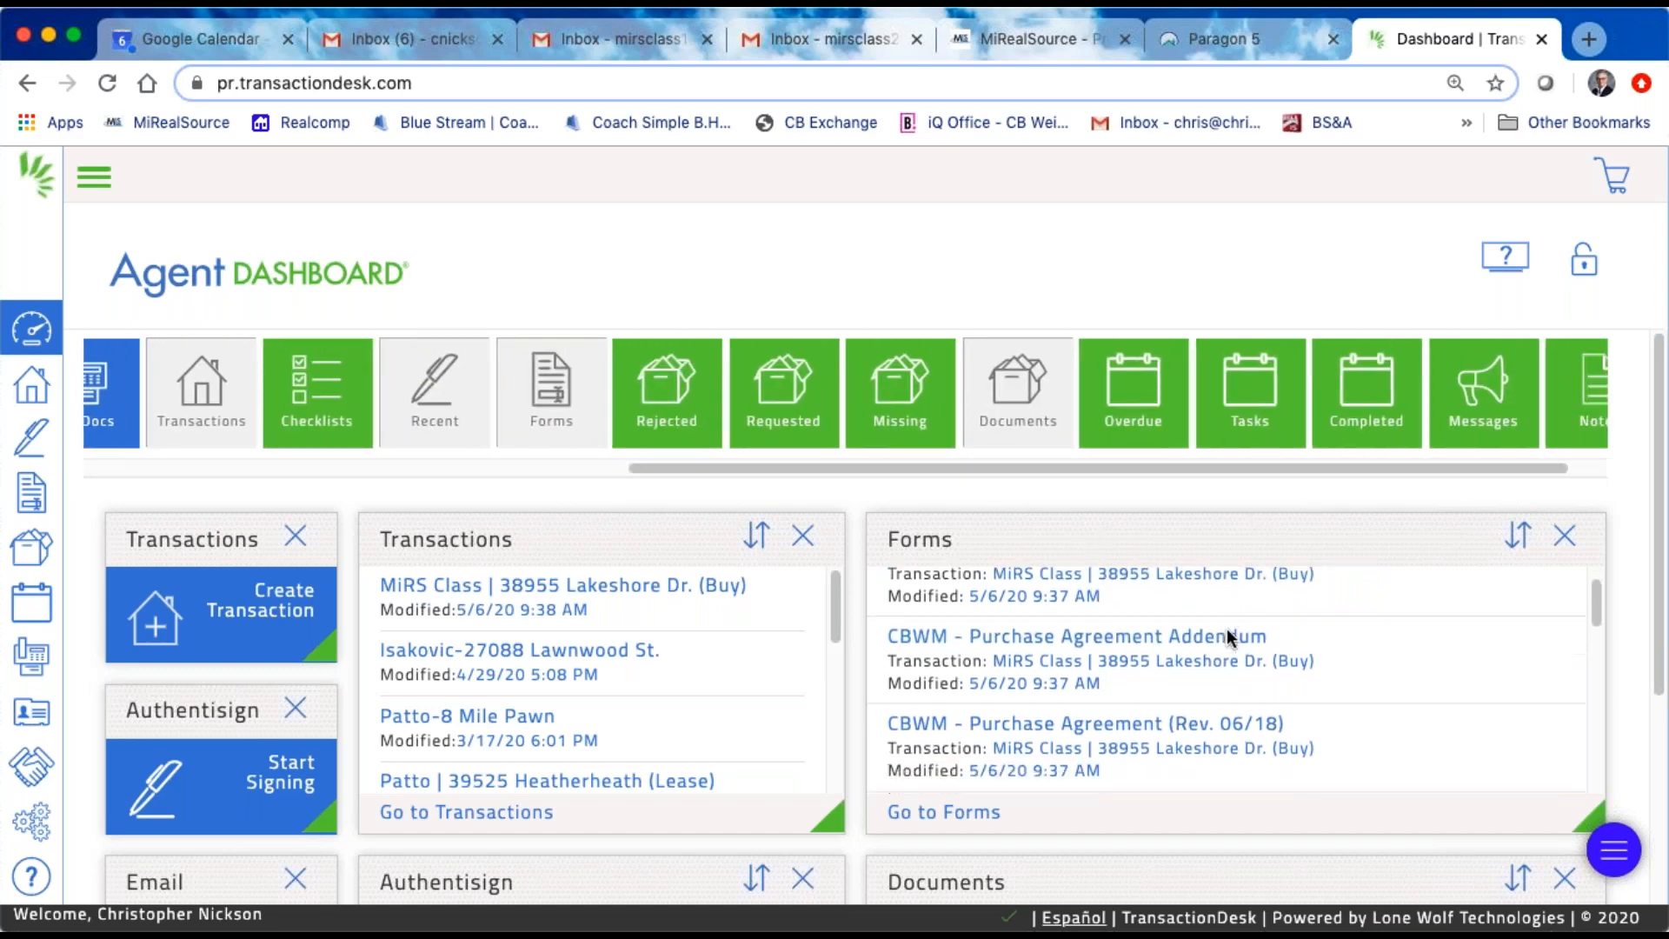
scroll(1227, 637, up, 10)
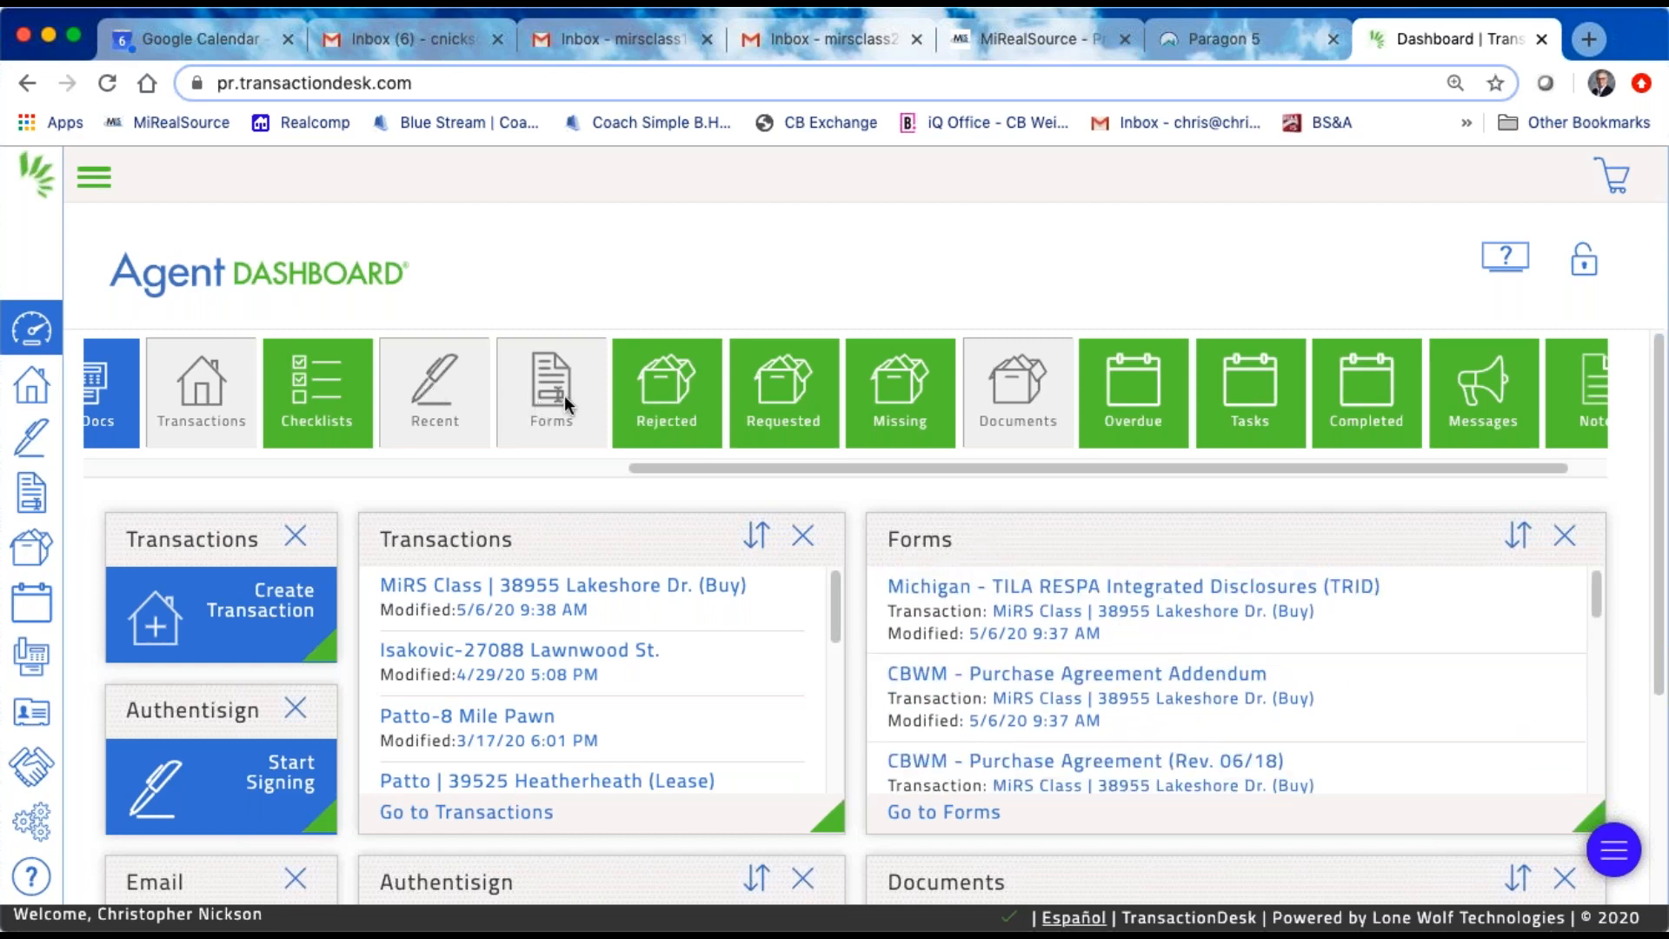
Step: Remove the Forms widget from the dashboard and add it back, widened and placed above the Documents widget
click(1569, 540)
drag(572, 405, 1082, 633)
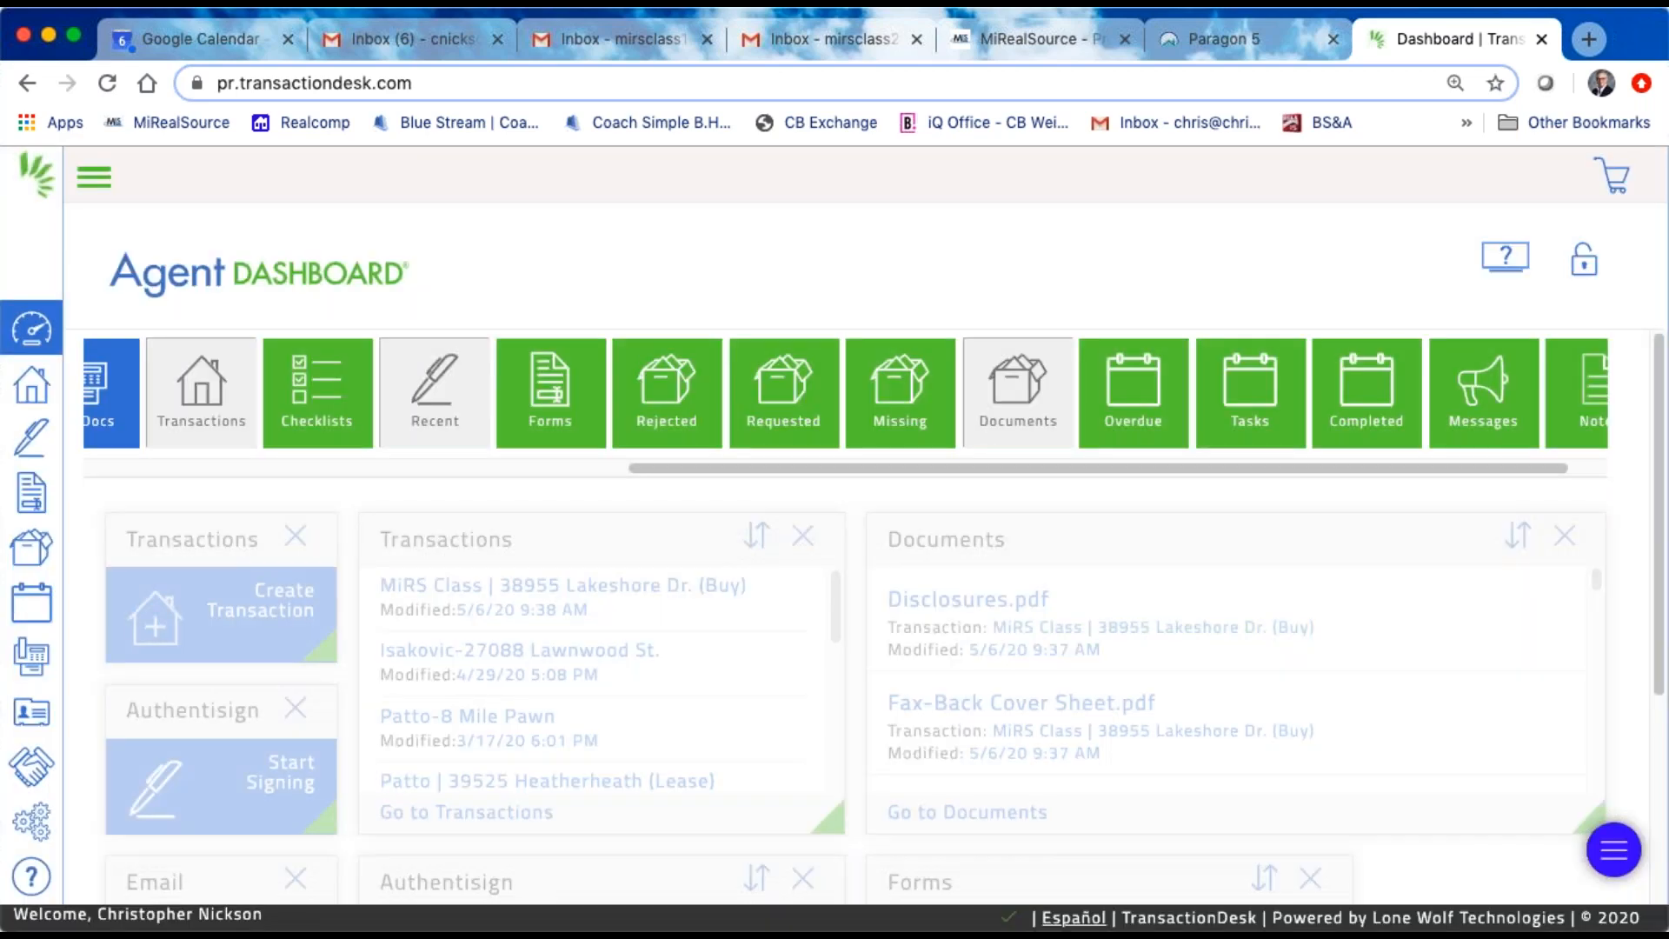
scroll(974, 553, down, 4)
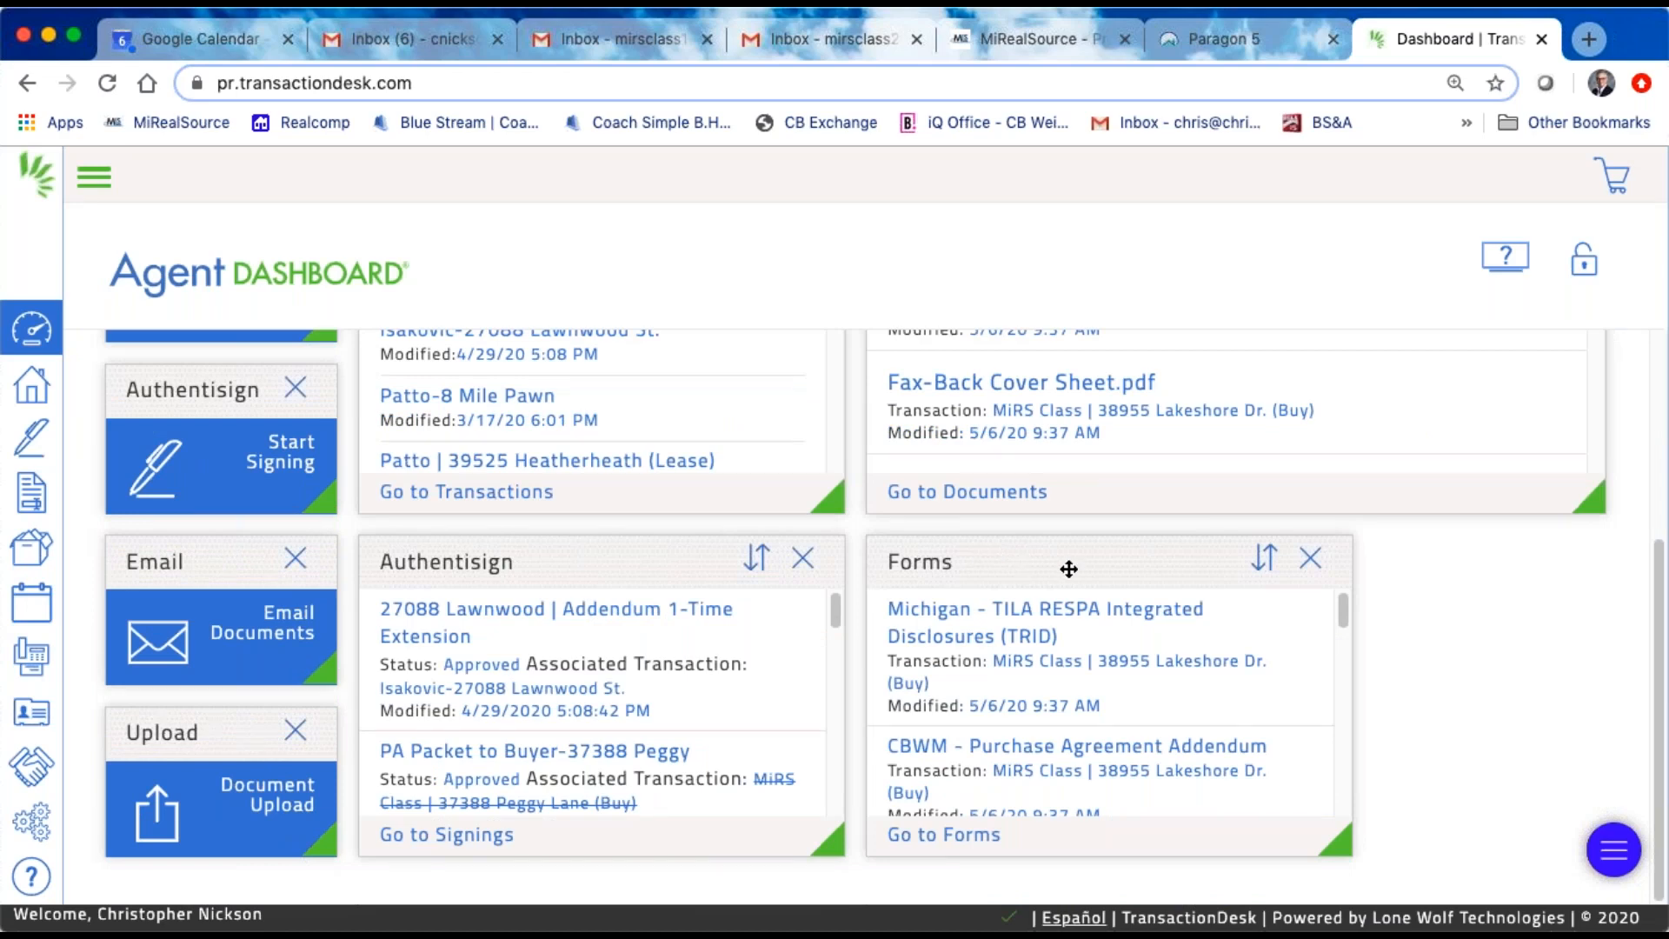
drag(1347, 847, 1642, 858)
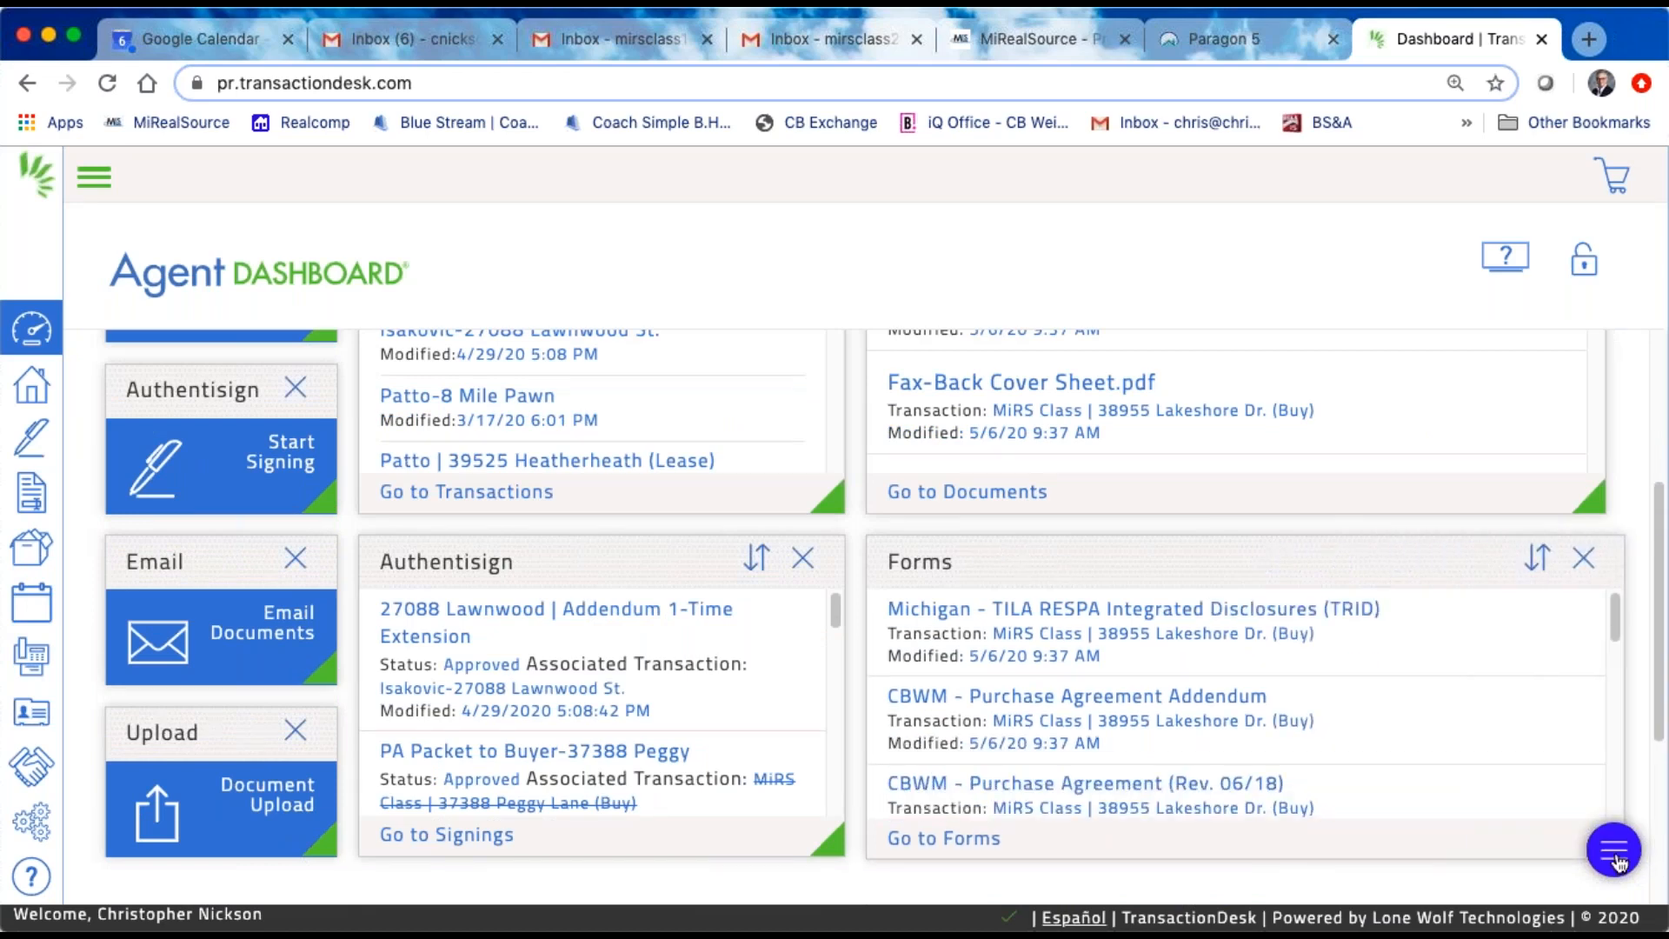
drag(1291, 560, 1291, 250)
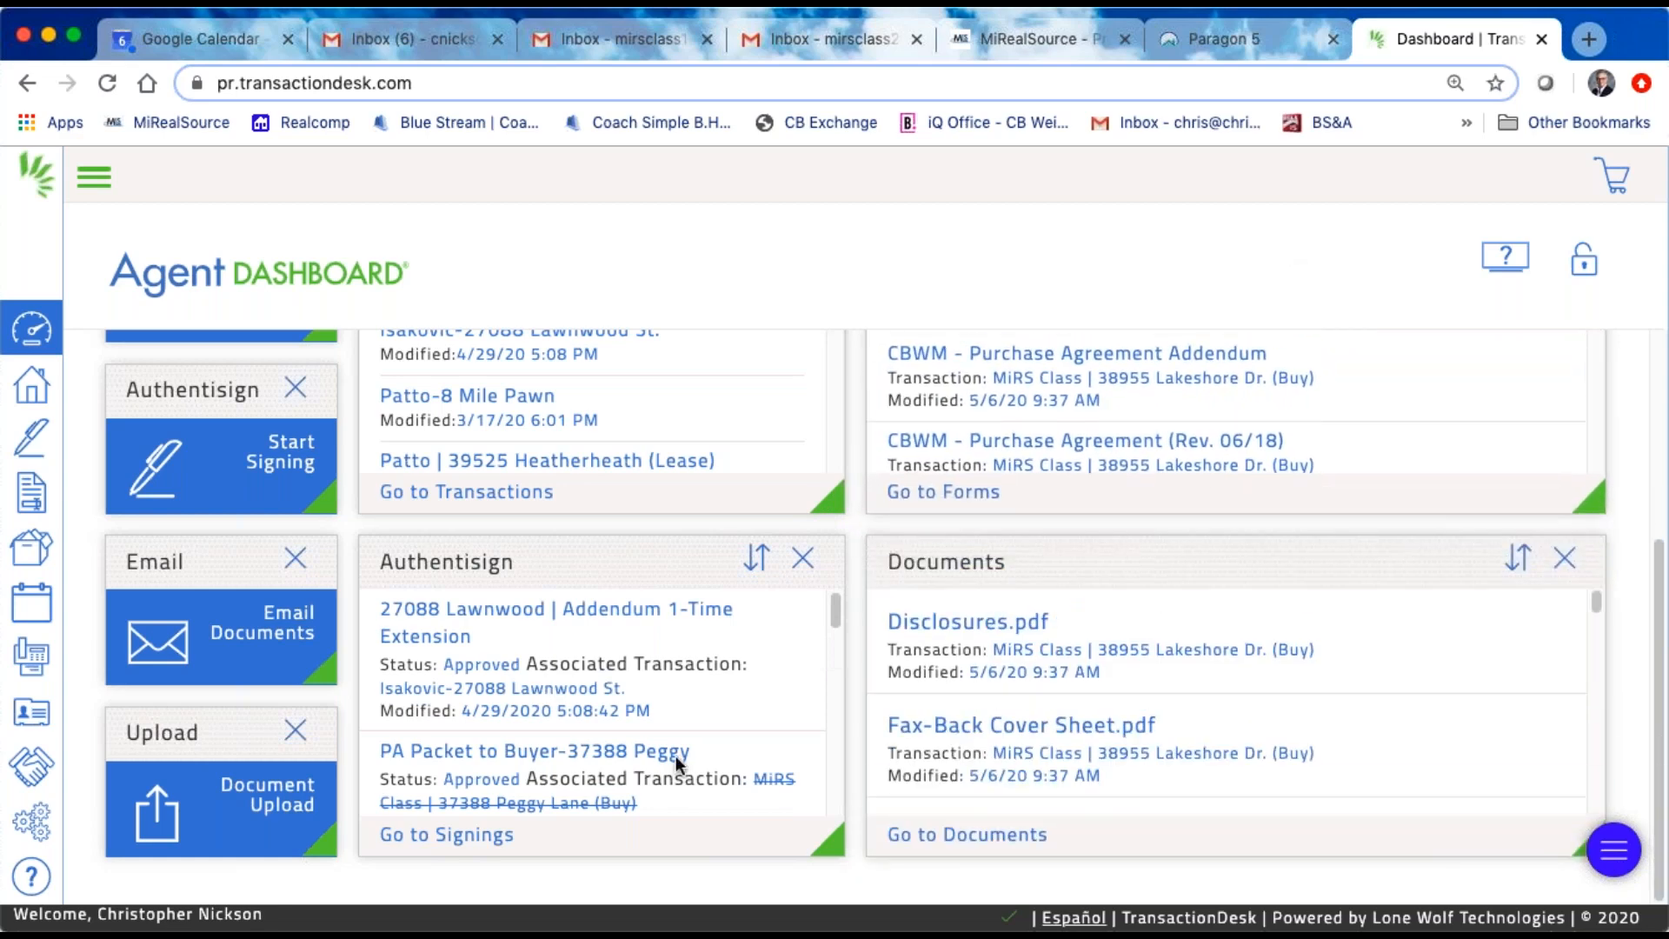
Step: Review the Transactions, Forms, Authentisign and Documents widgets and lock the dashboard layout
scroll(534, 496, up, 2)
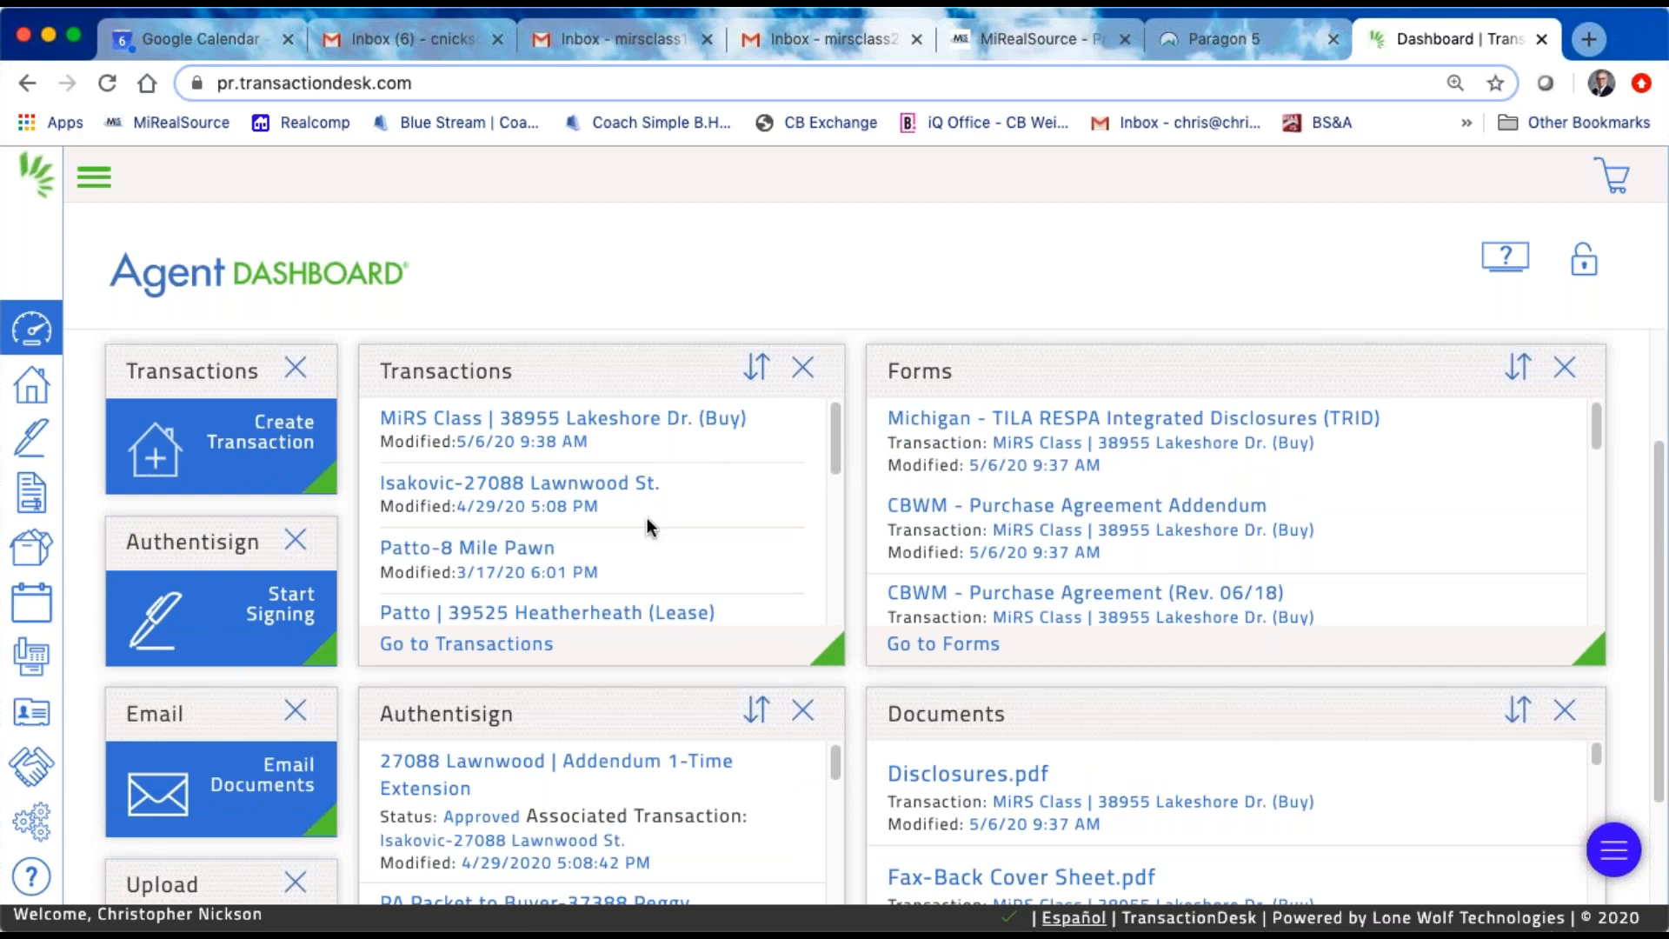
scroll(637, 373, up, 2)
scroll(625, 473, down, 1)
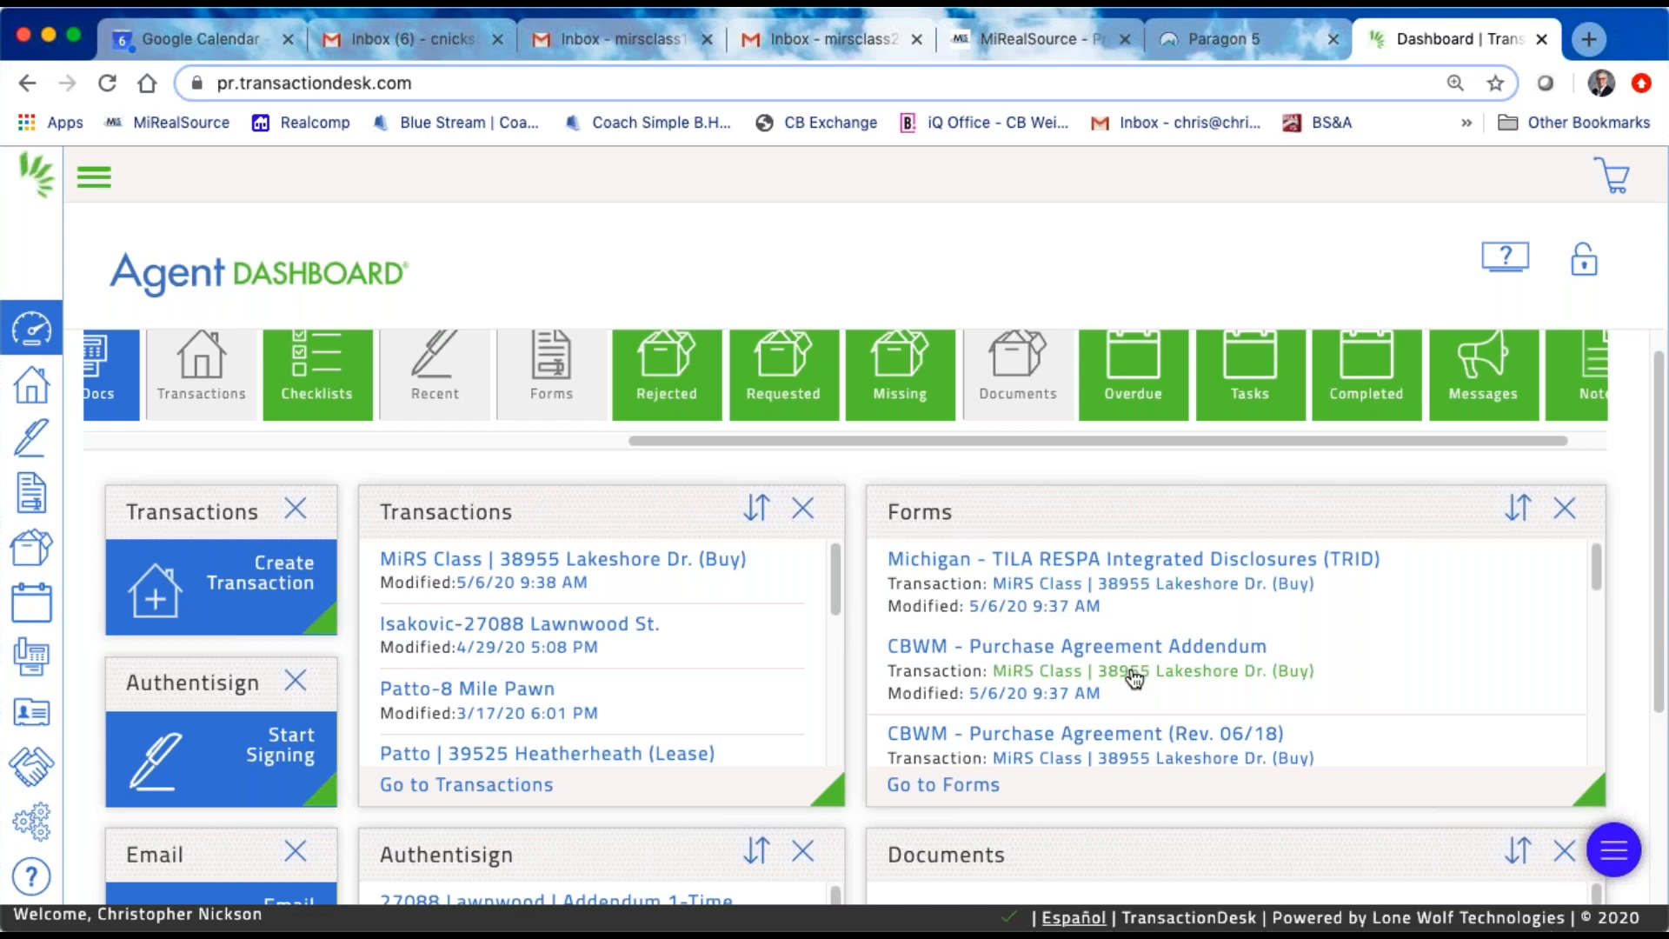
scroll(1128, 676, down, 3)
scroll(1051, 817, down, 3)
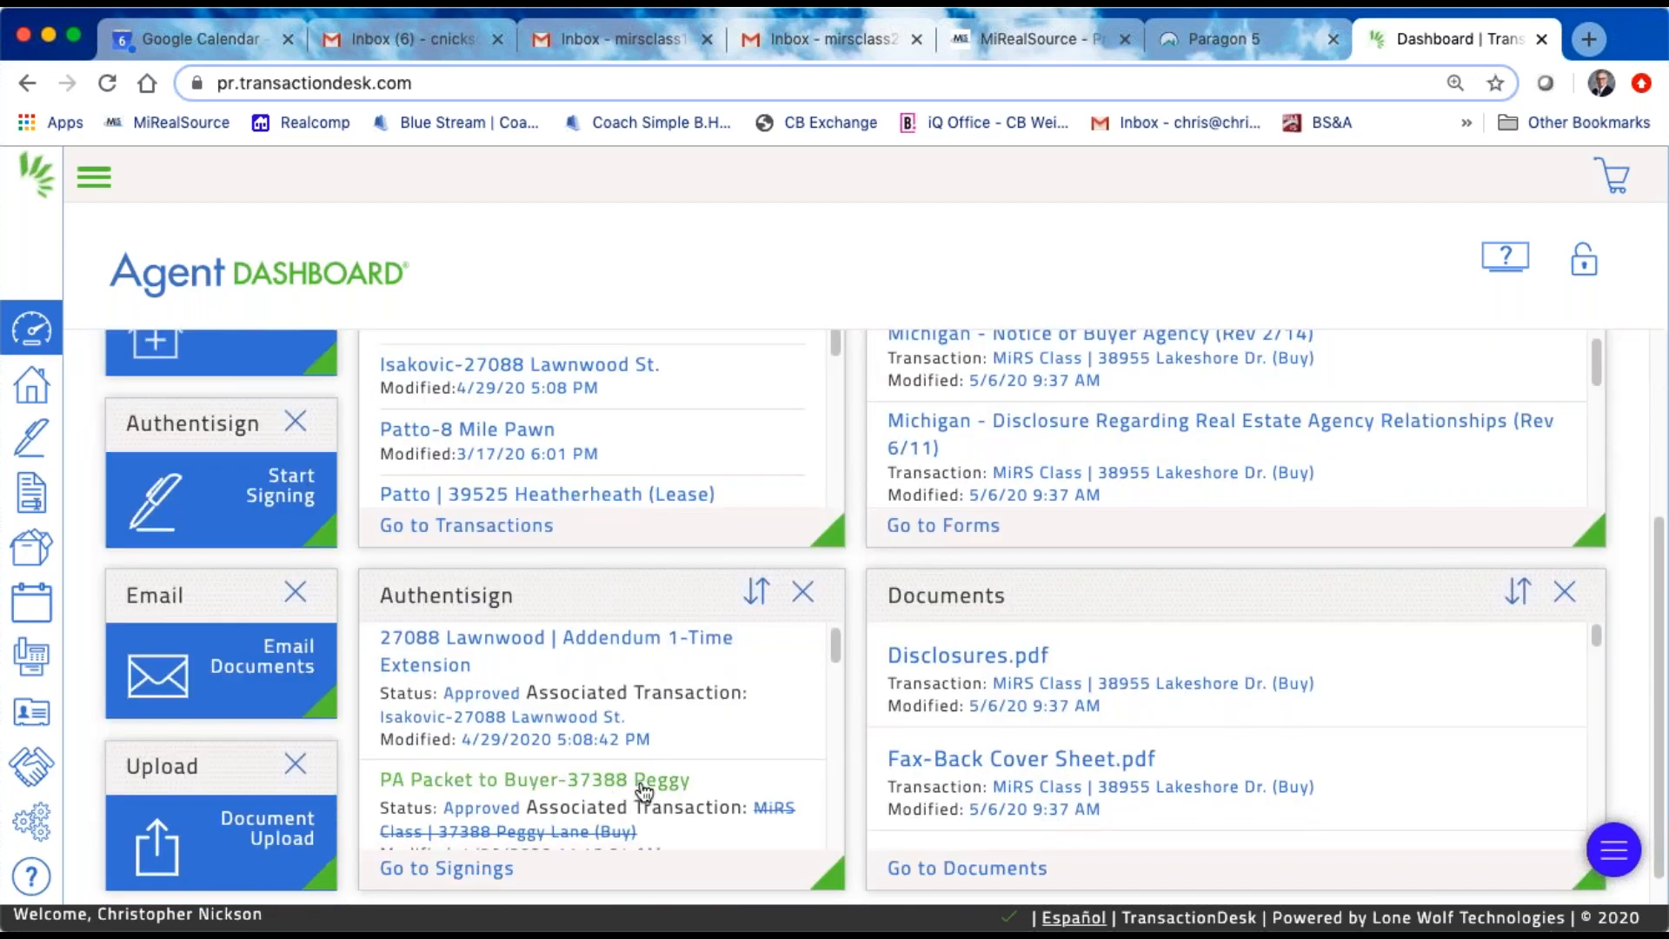
scroll(600, 663, down, 1)
scroll(623, 664, up, 1)
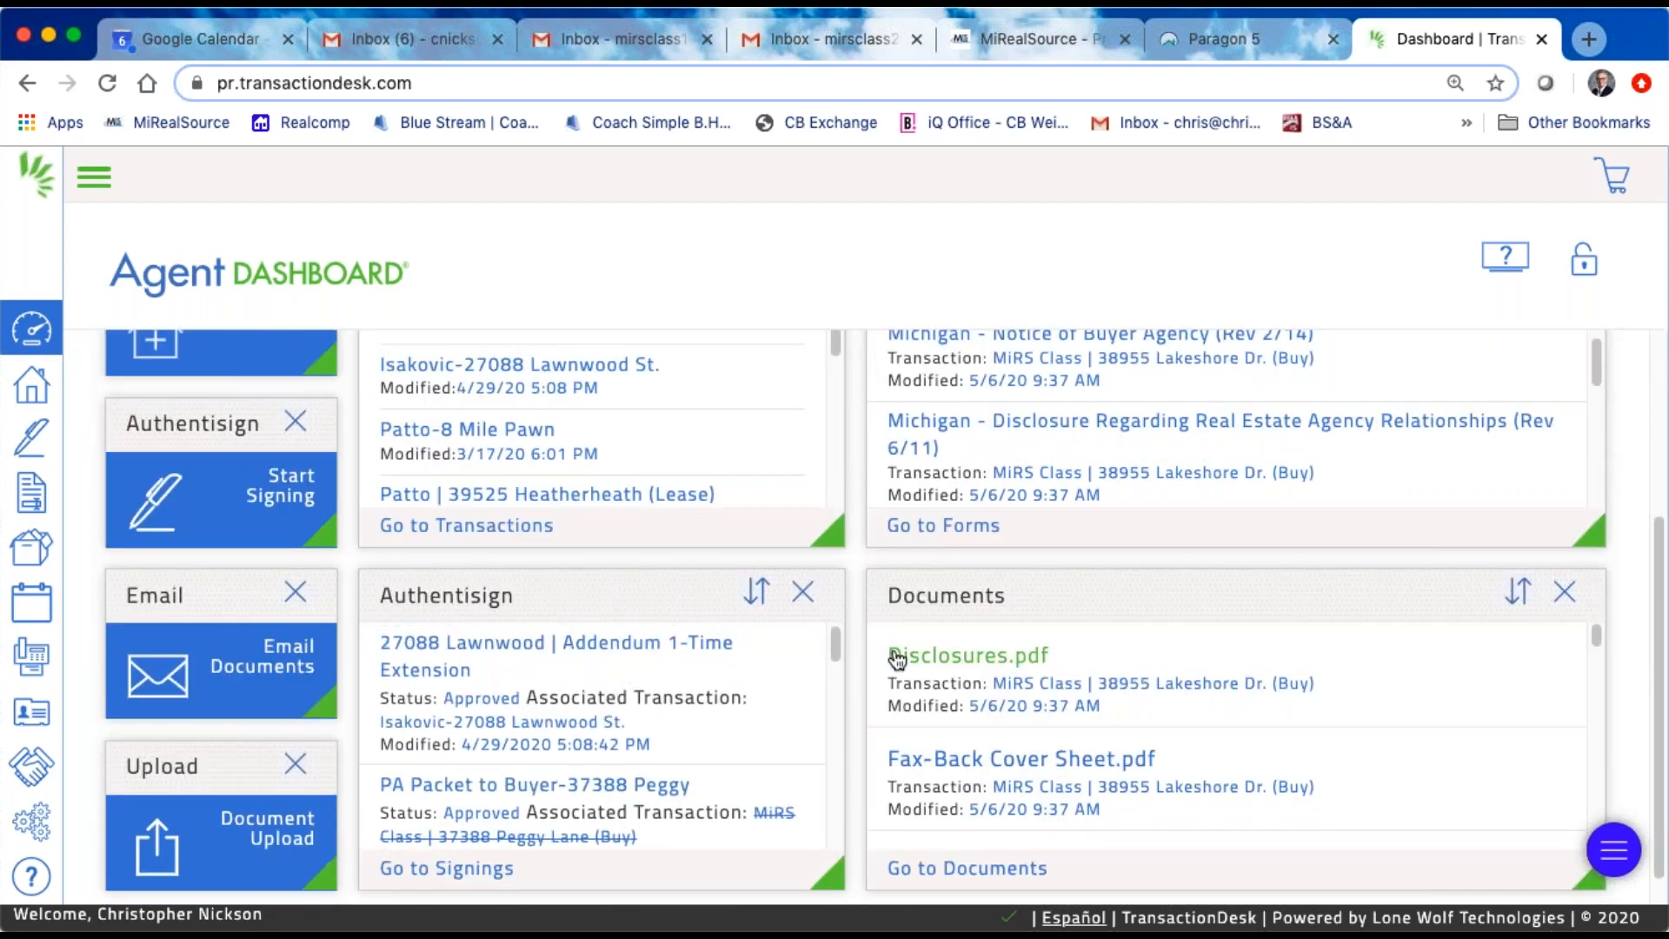
scroll(928, 551, up, 3)
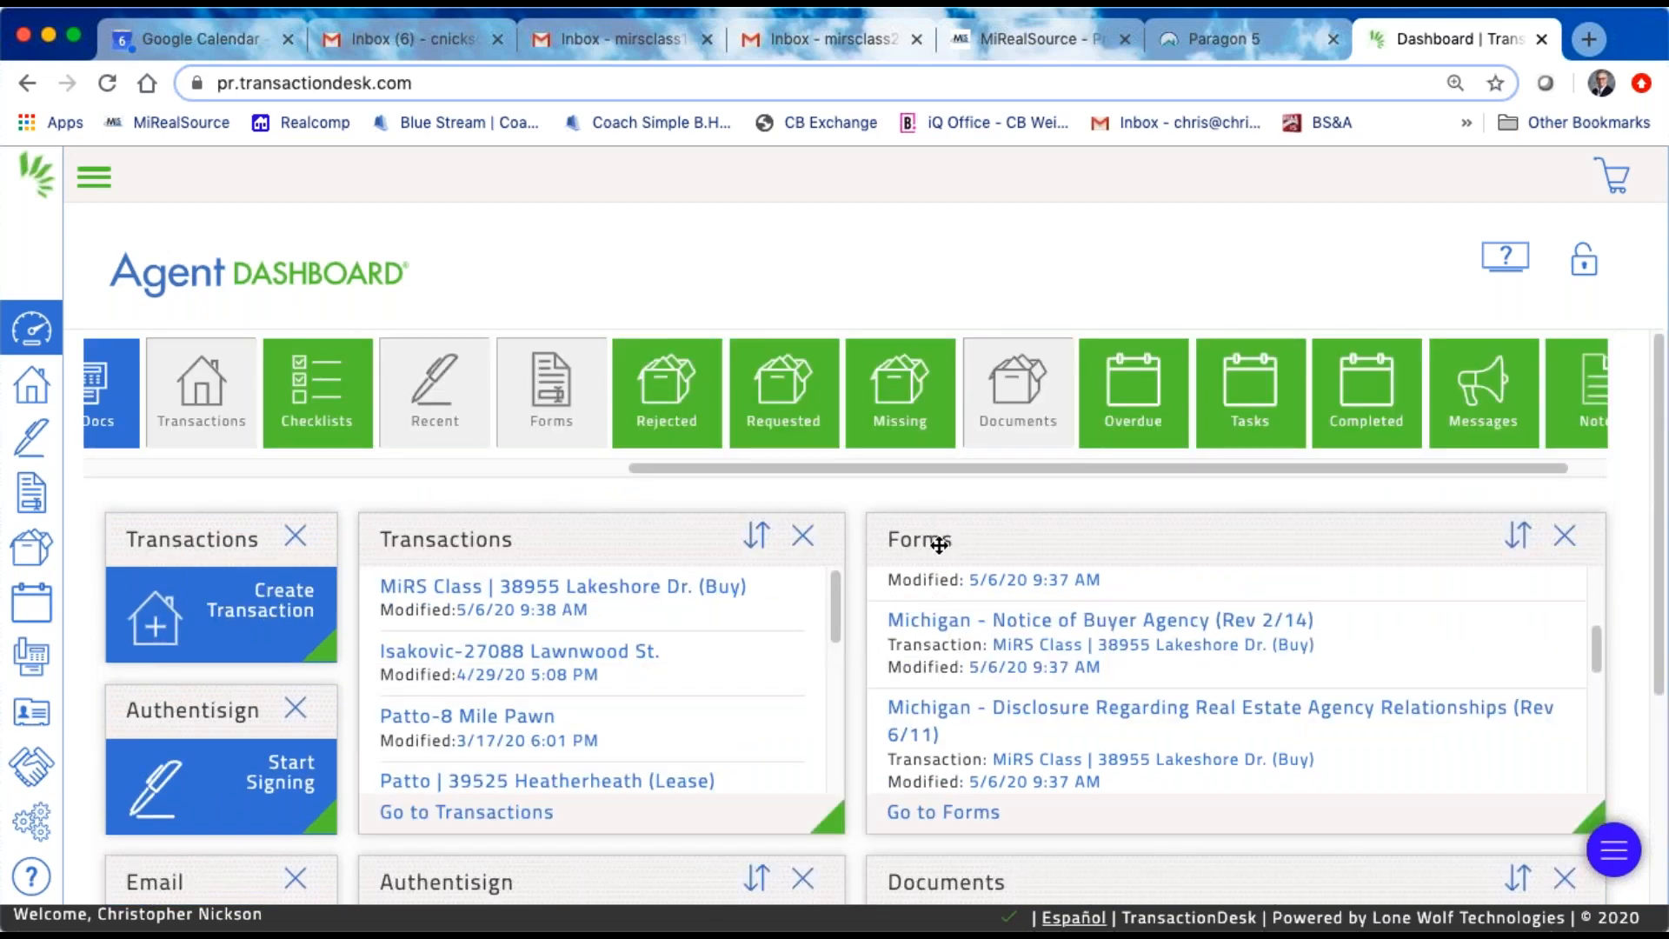
scroll(967, 697, down, 1)
scroll(951, 821, down, 4)
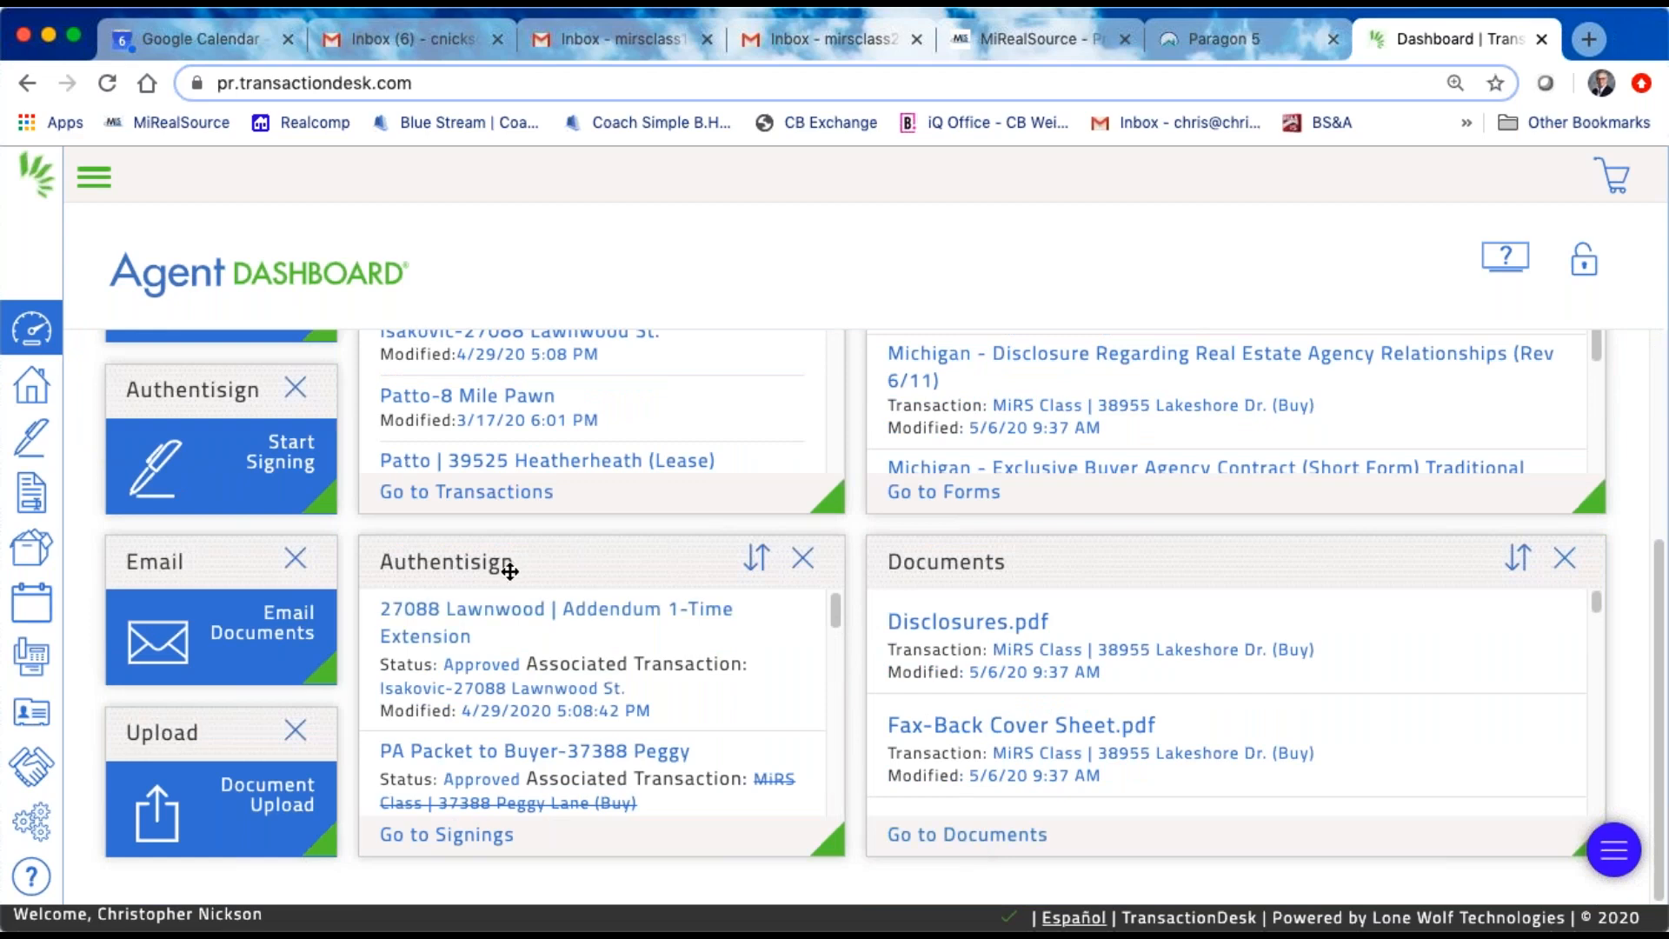
scroll(504, 569, up, 4)
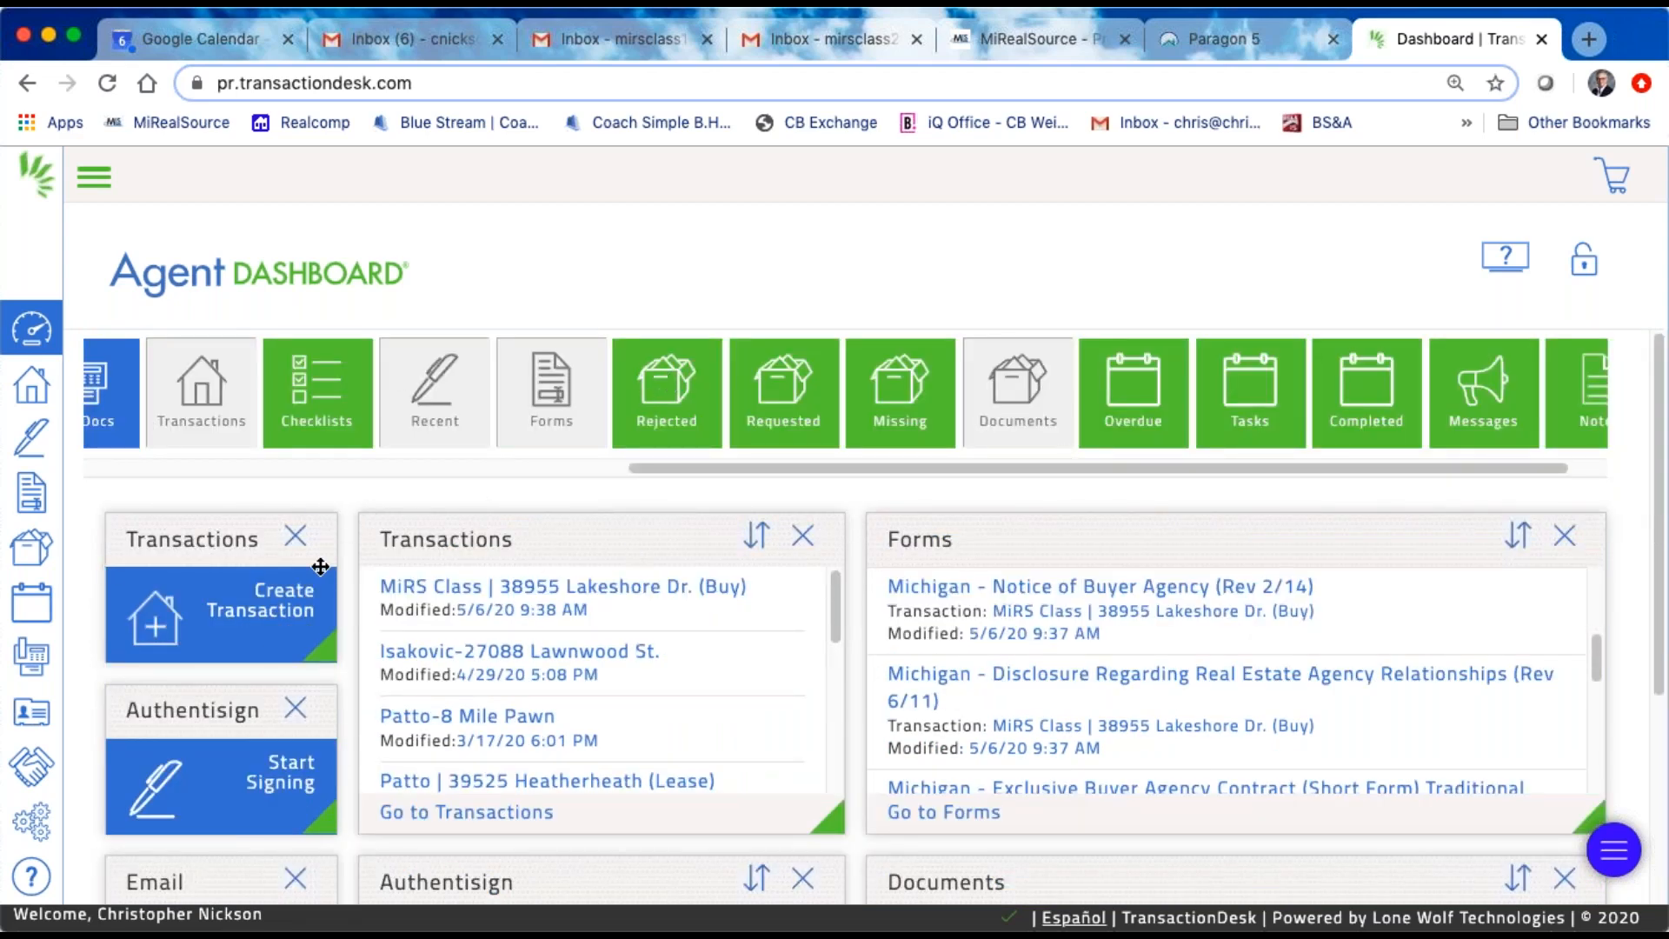
click(1584, 270)
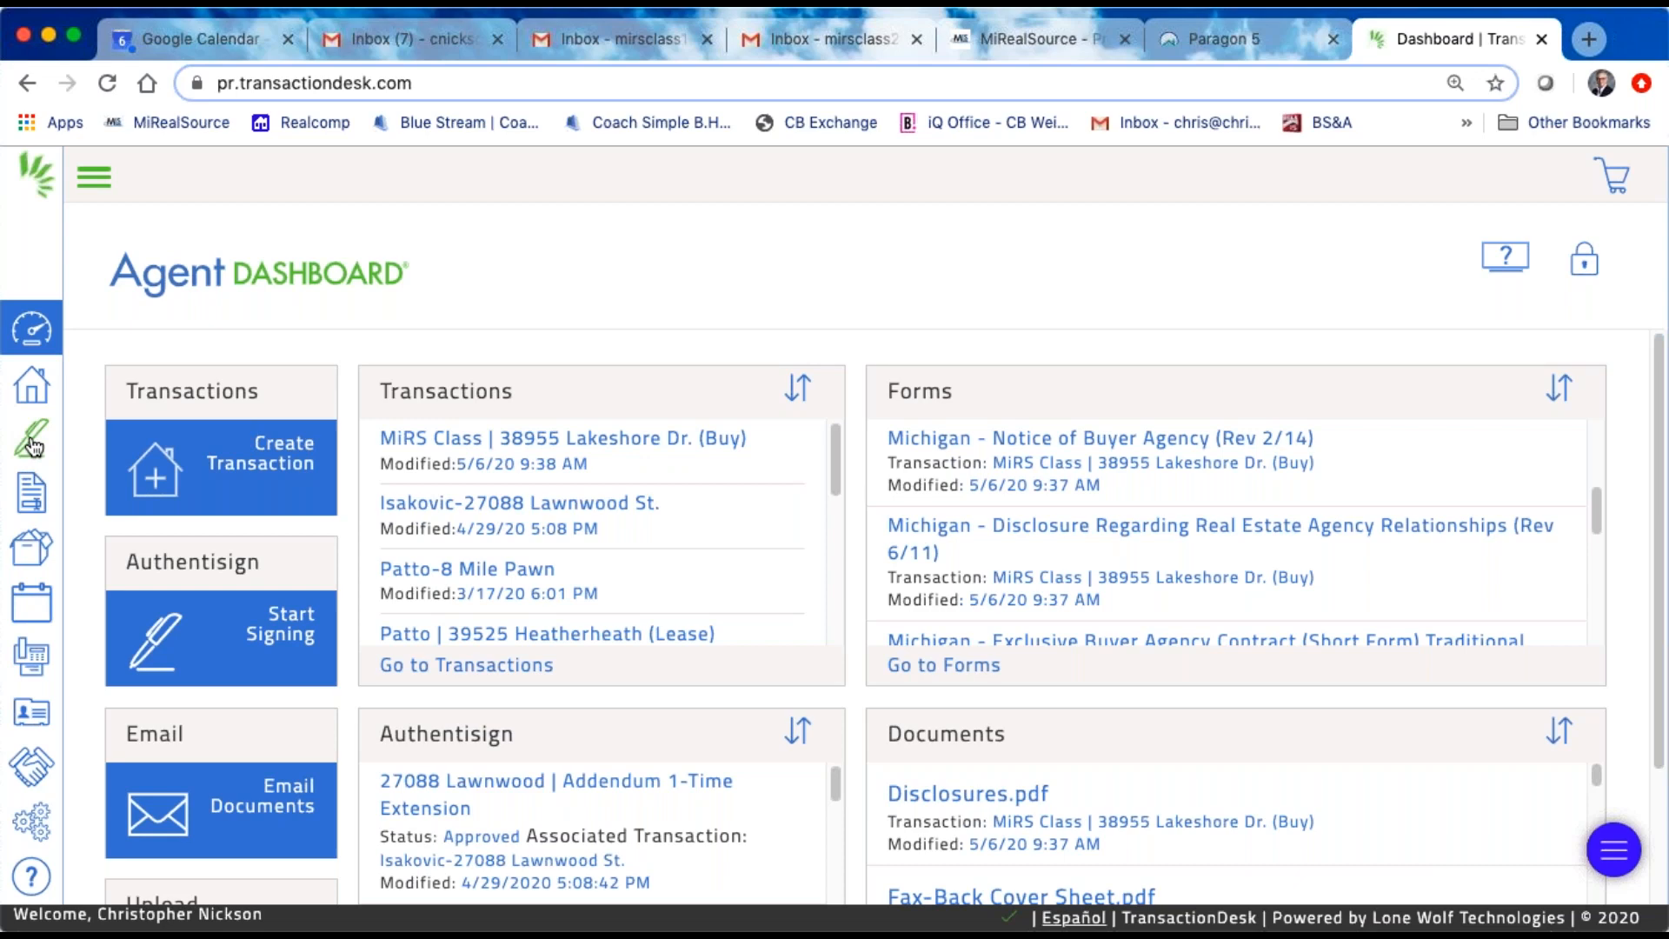
Step: Open the Authentisign signings list and review the status of the existing signings
click(33, 446)
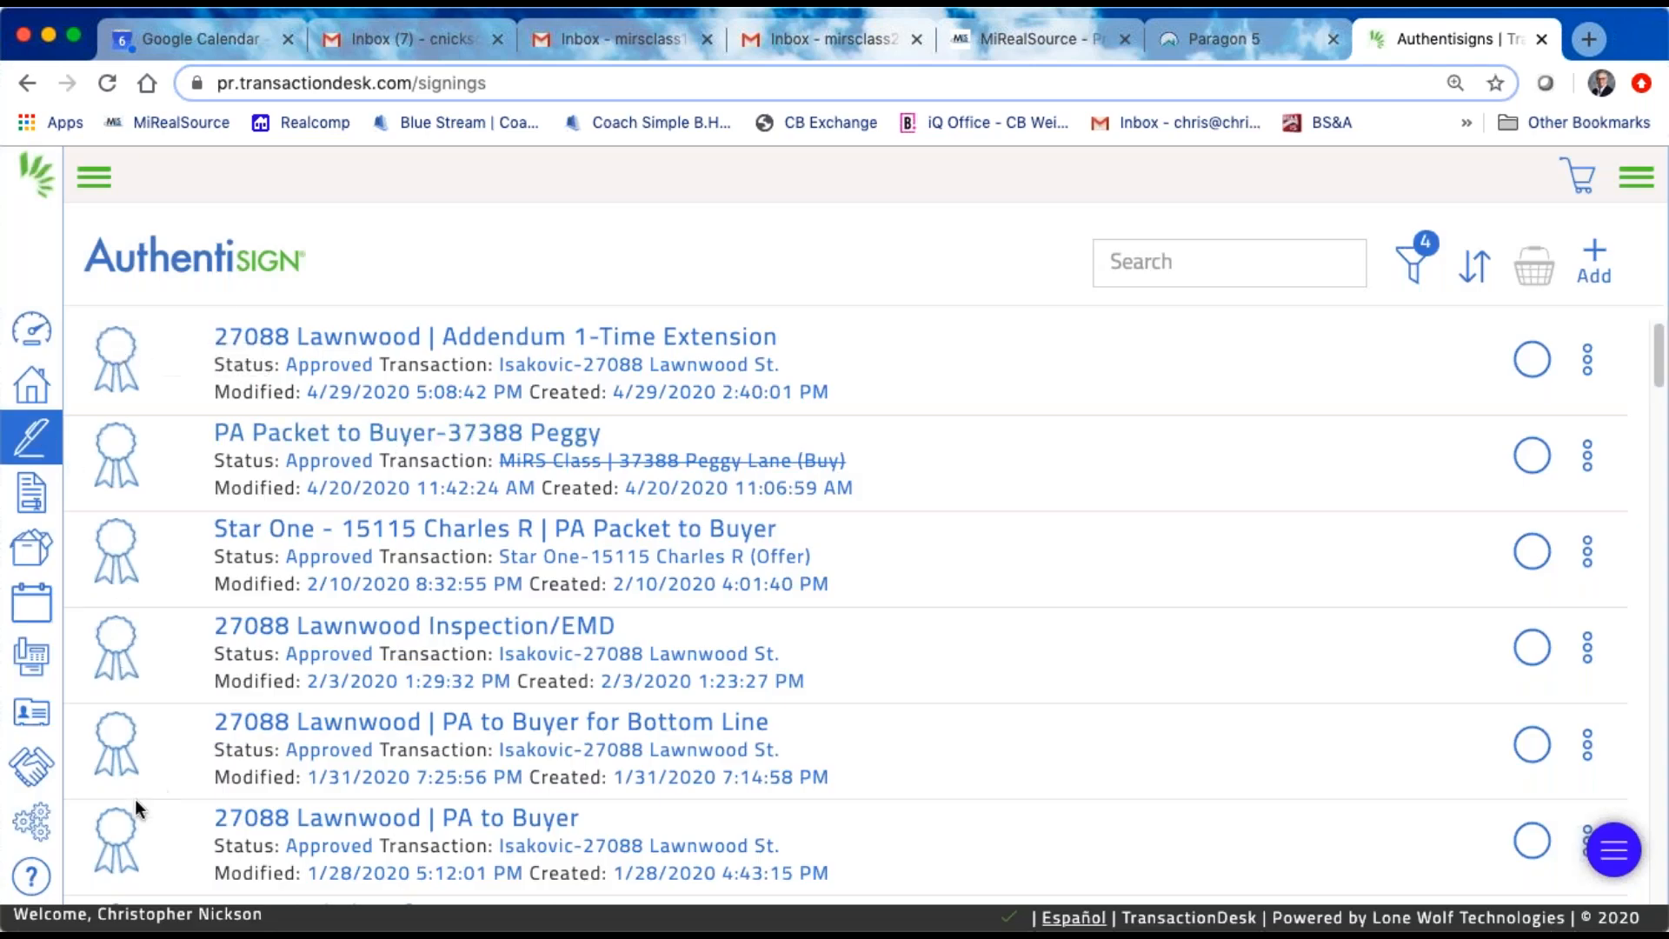
scroll(843, 600, down, 1)
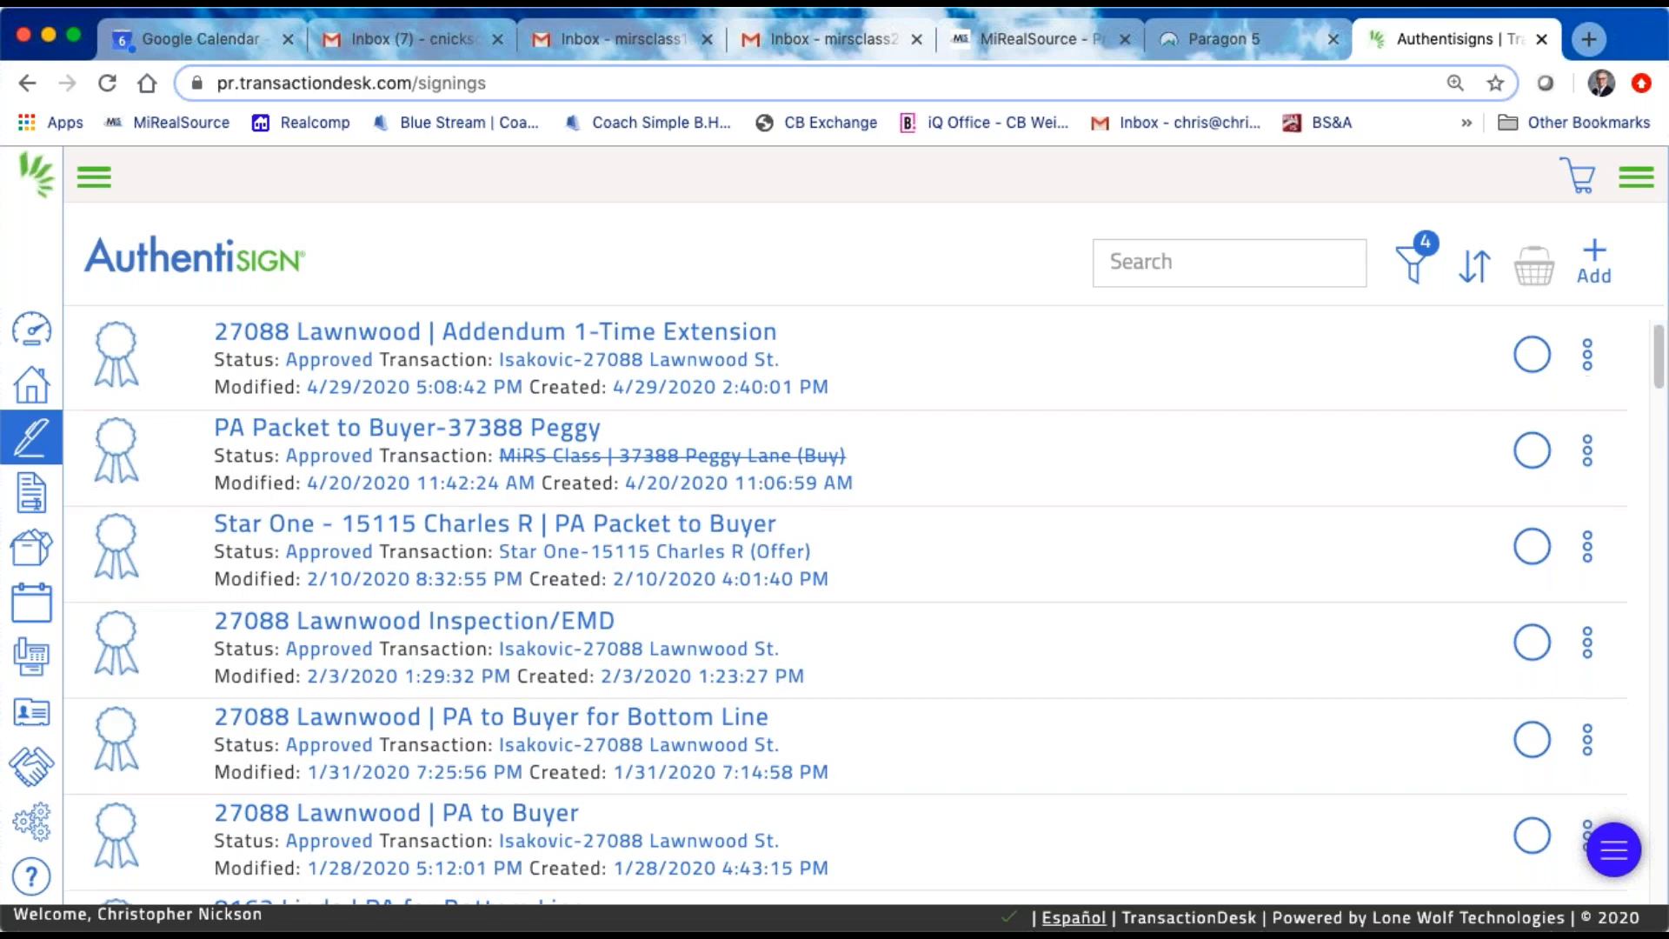
scroll(843, 608, down, 9)
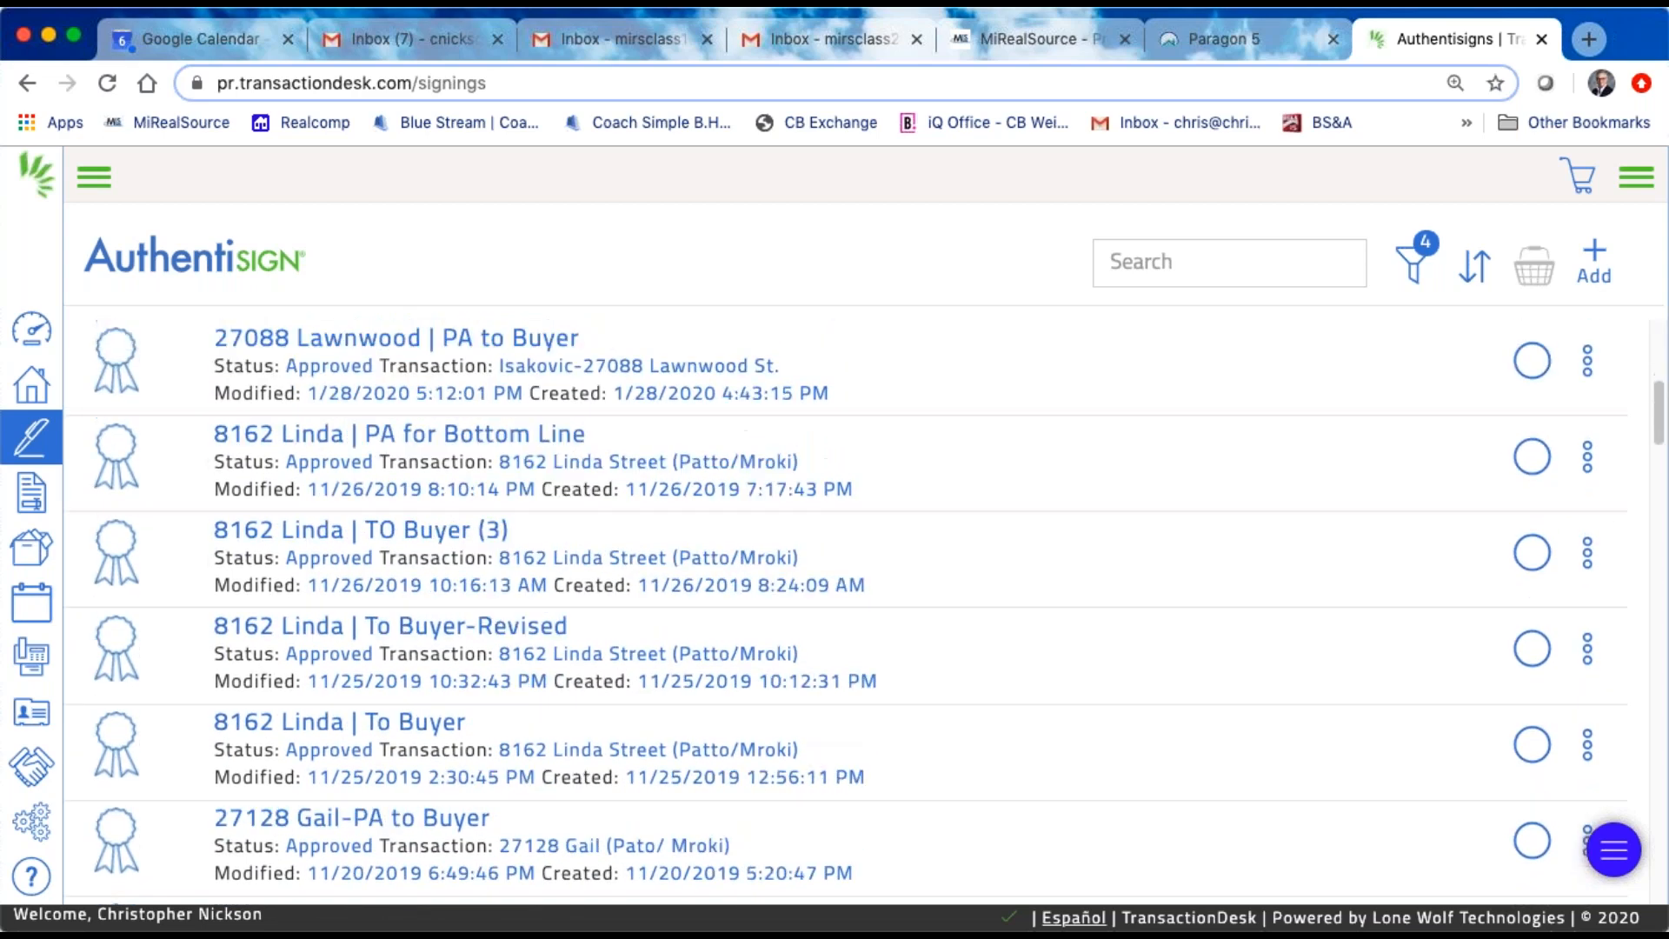
scroll(130, 686, down, 1)
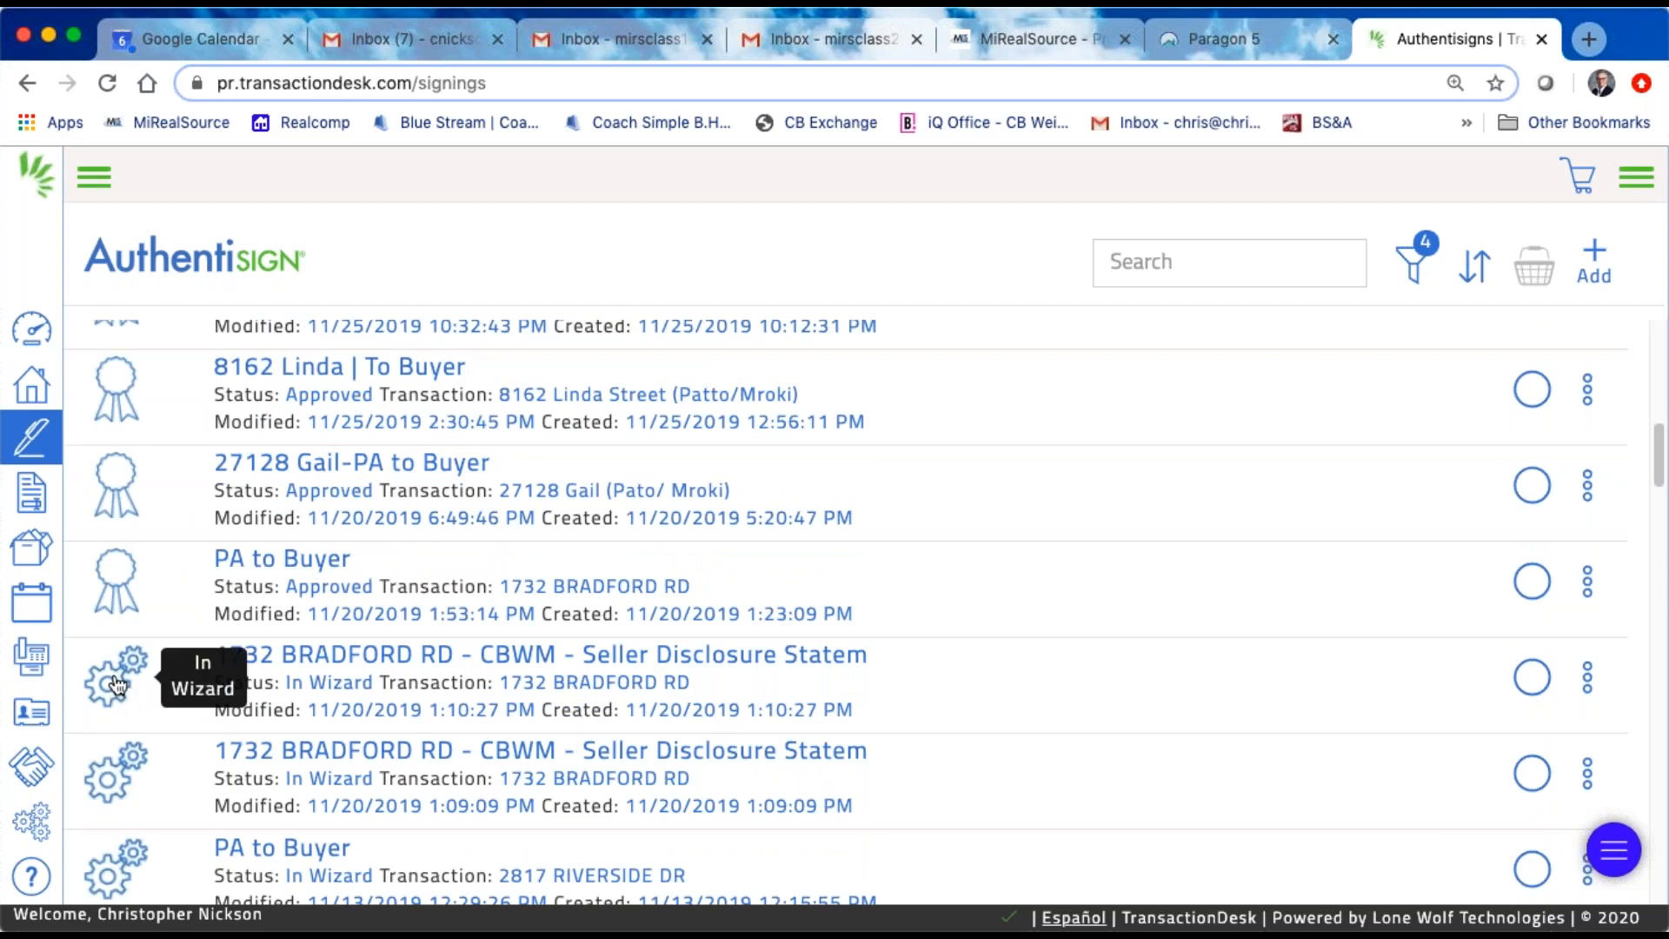
scroll(118, 684, up, 10)
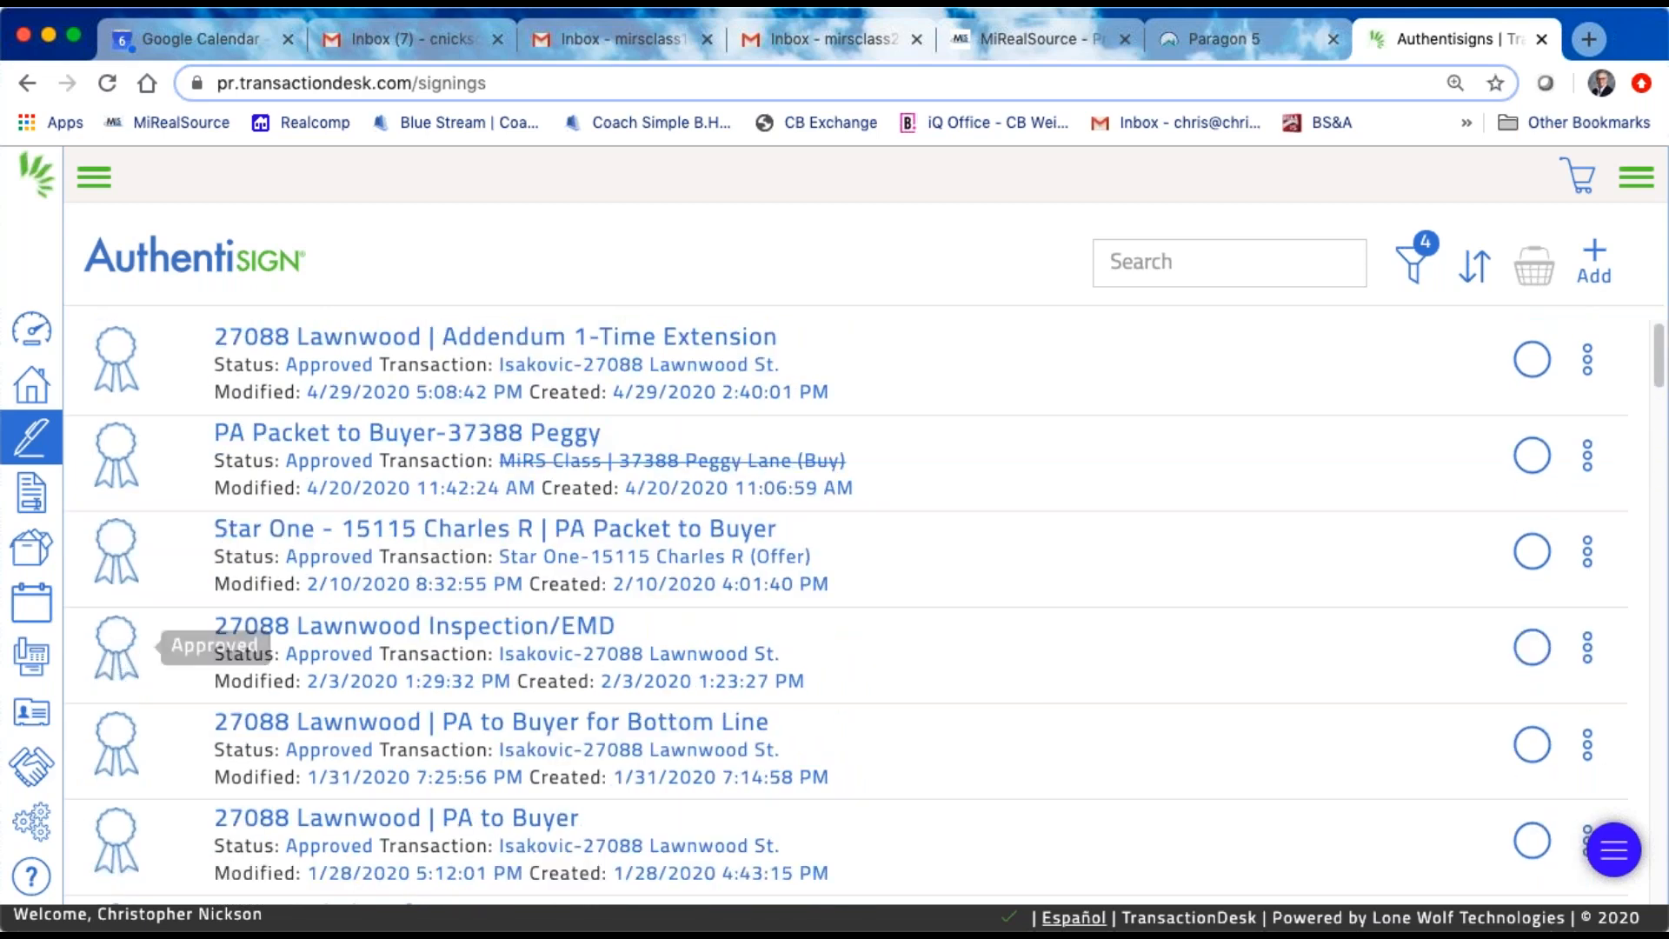
Step: Start a new signing and name it "MiRS Class 5-7-2020 |" followed by the buyer's full name and the word Packet
click(1597, 260)
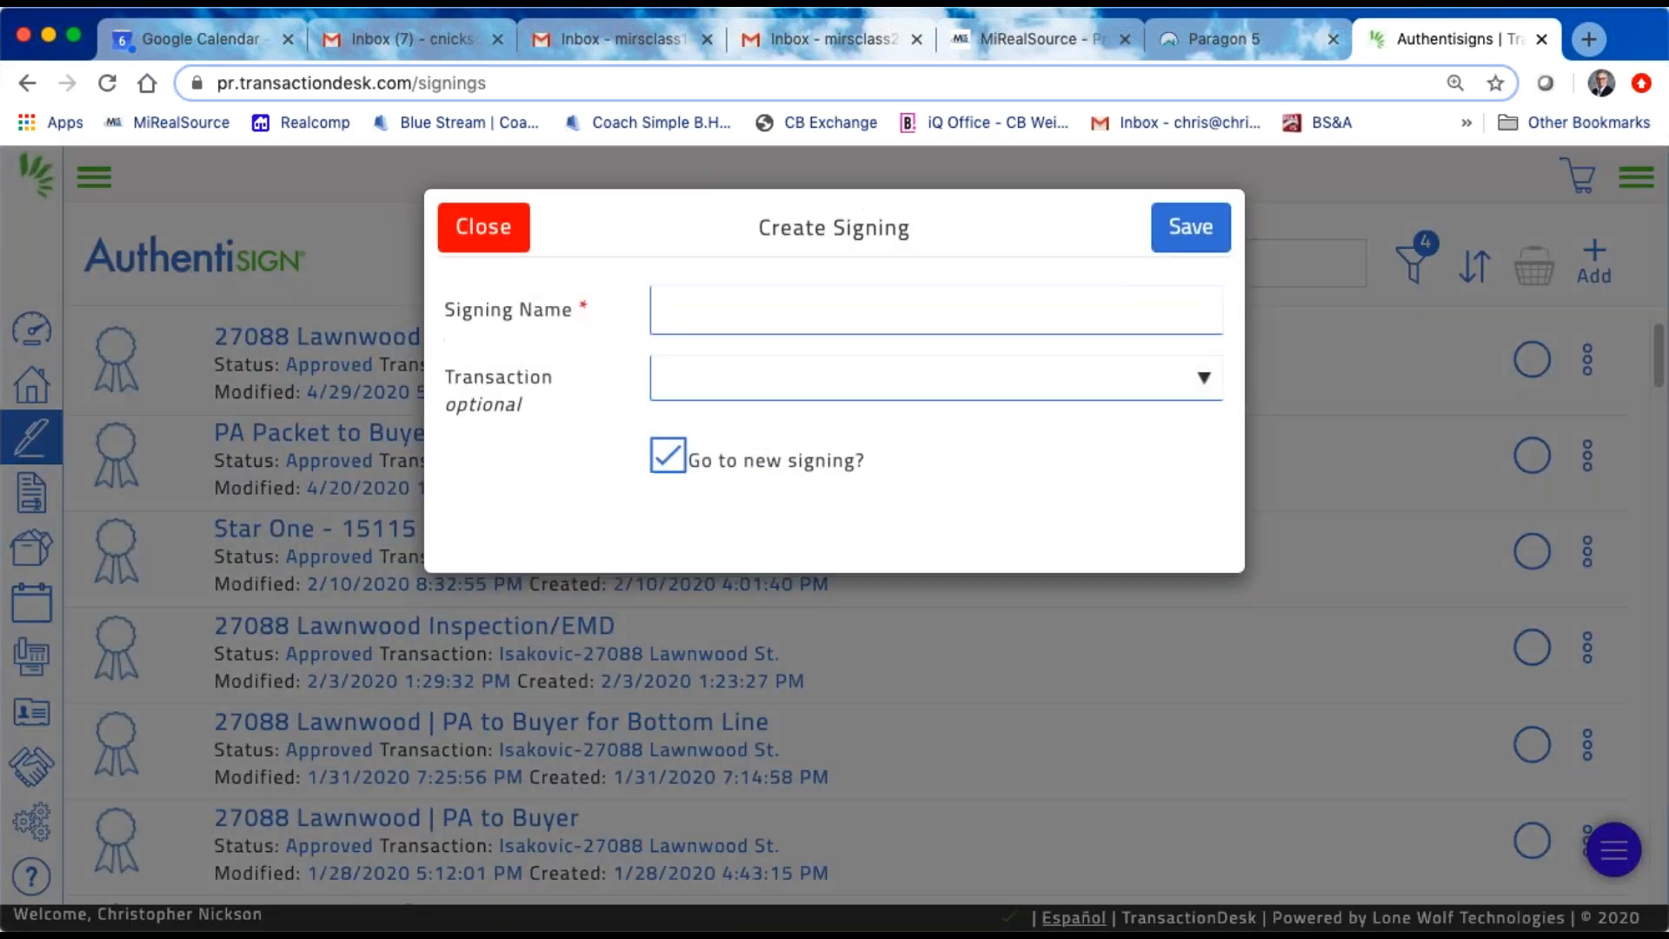
click(668, 311)
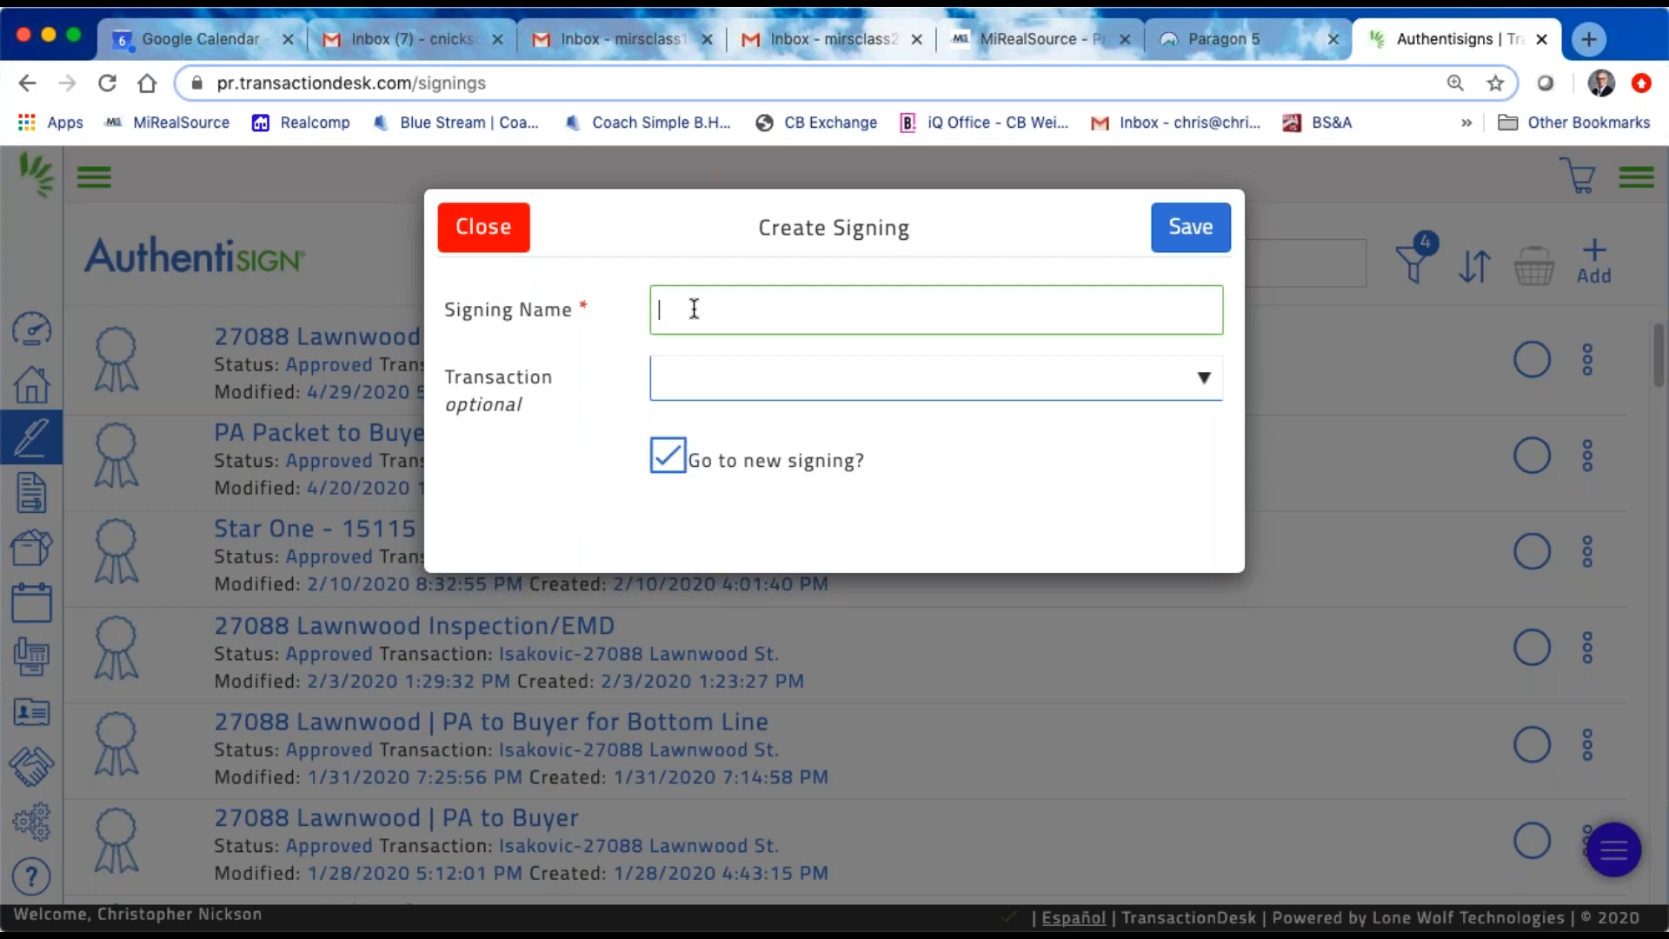
text(MiR)
text(S )
text(Clall)
key(BackSpace)
key(BackSpace)
key(BackSpace)
text(ass 5-7-2020 | Betty Buyer)
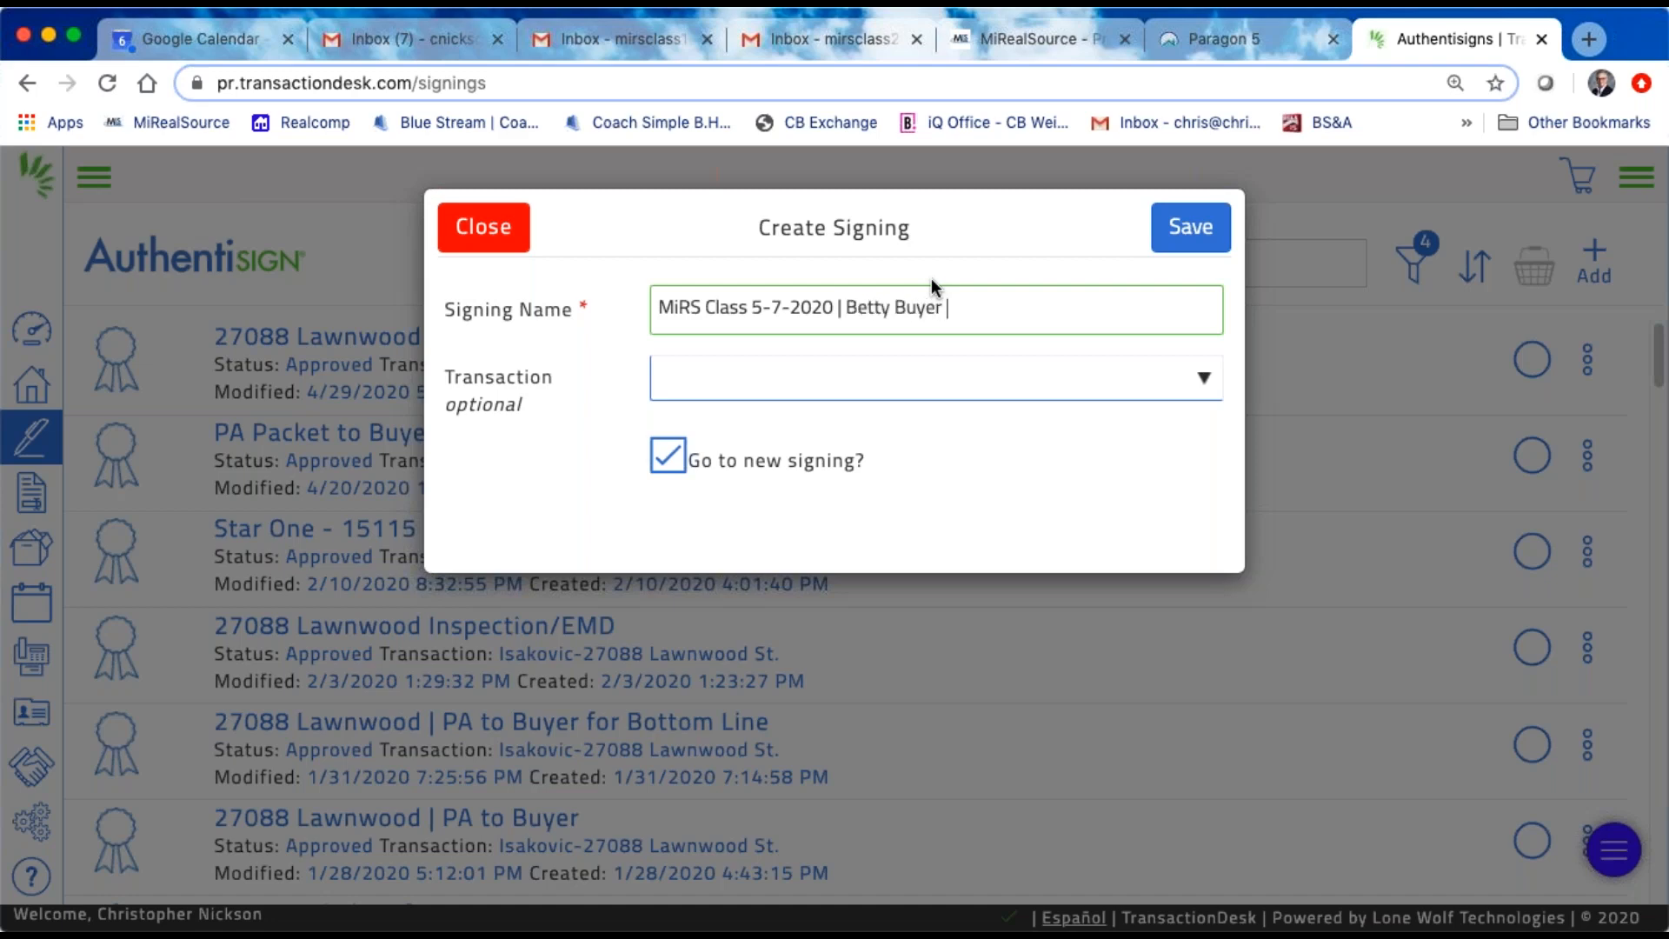
text( Packet)
Step: Link the new signing to the MiRS Class Lakeshore (Buy) transaction and save it, going straight to the new signing
click(1204, 384)
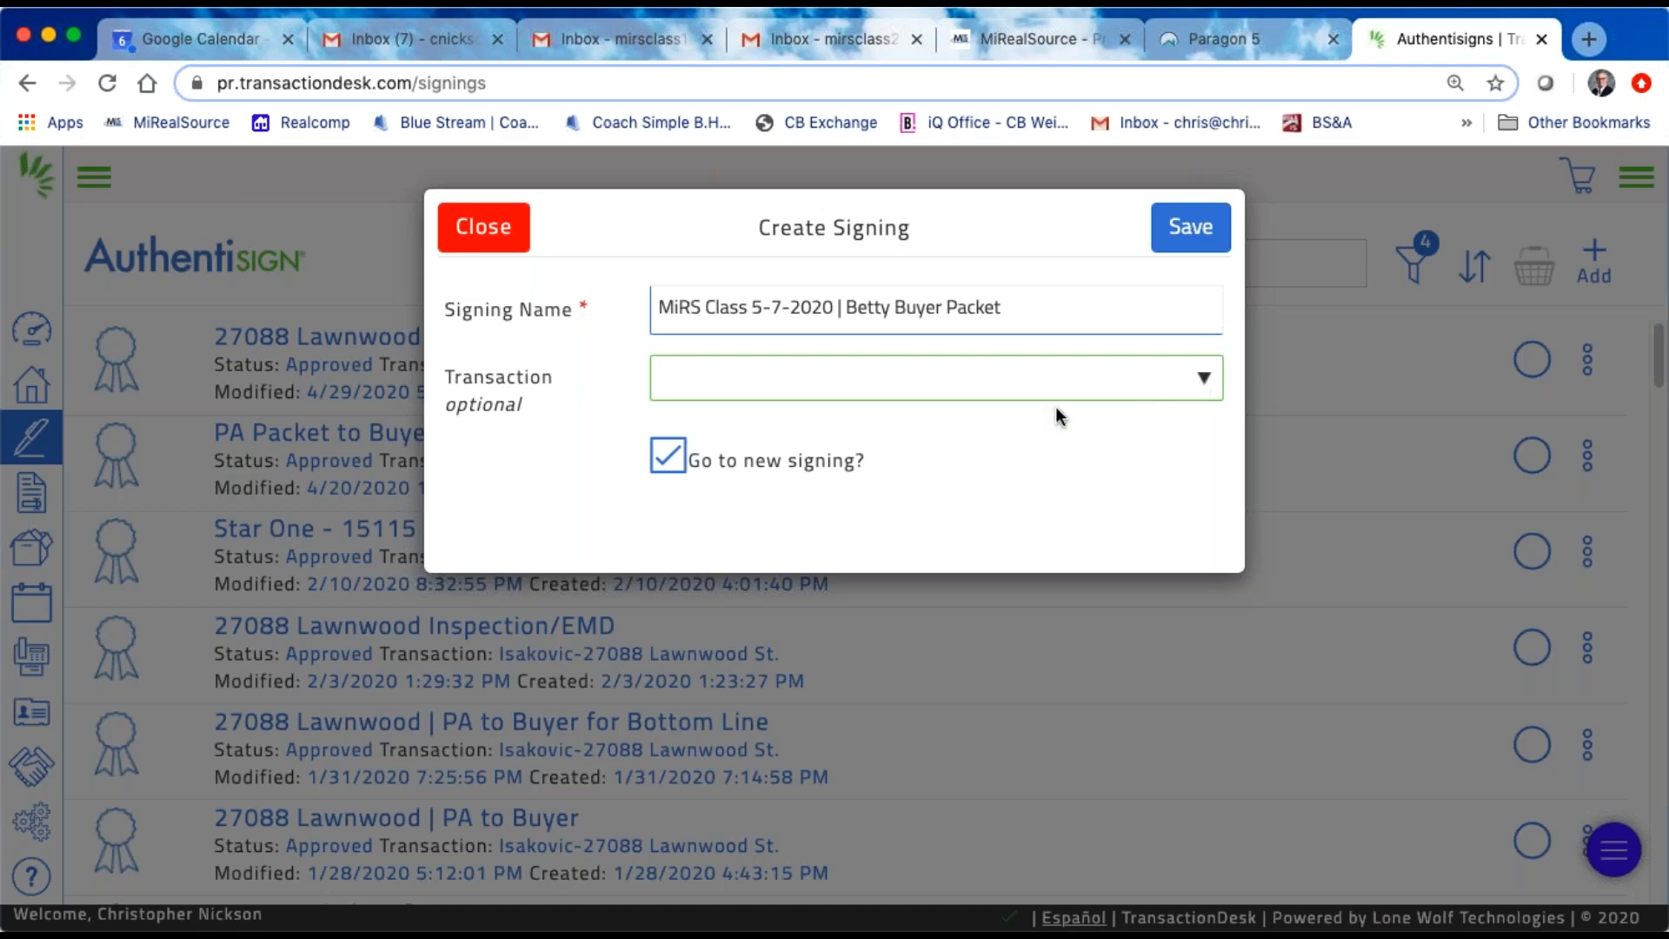
click(733, 403)
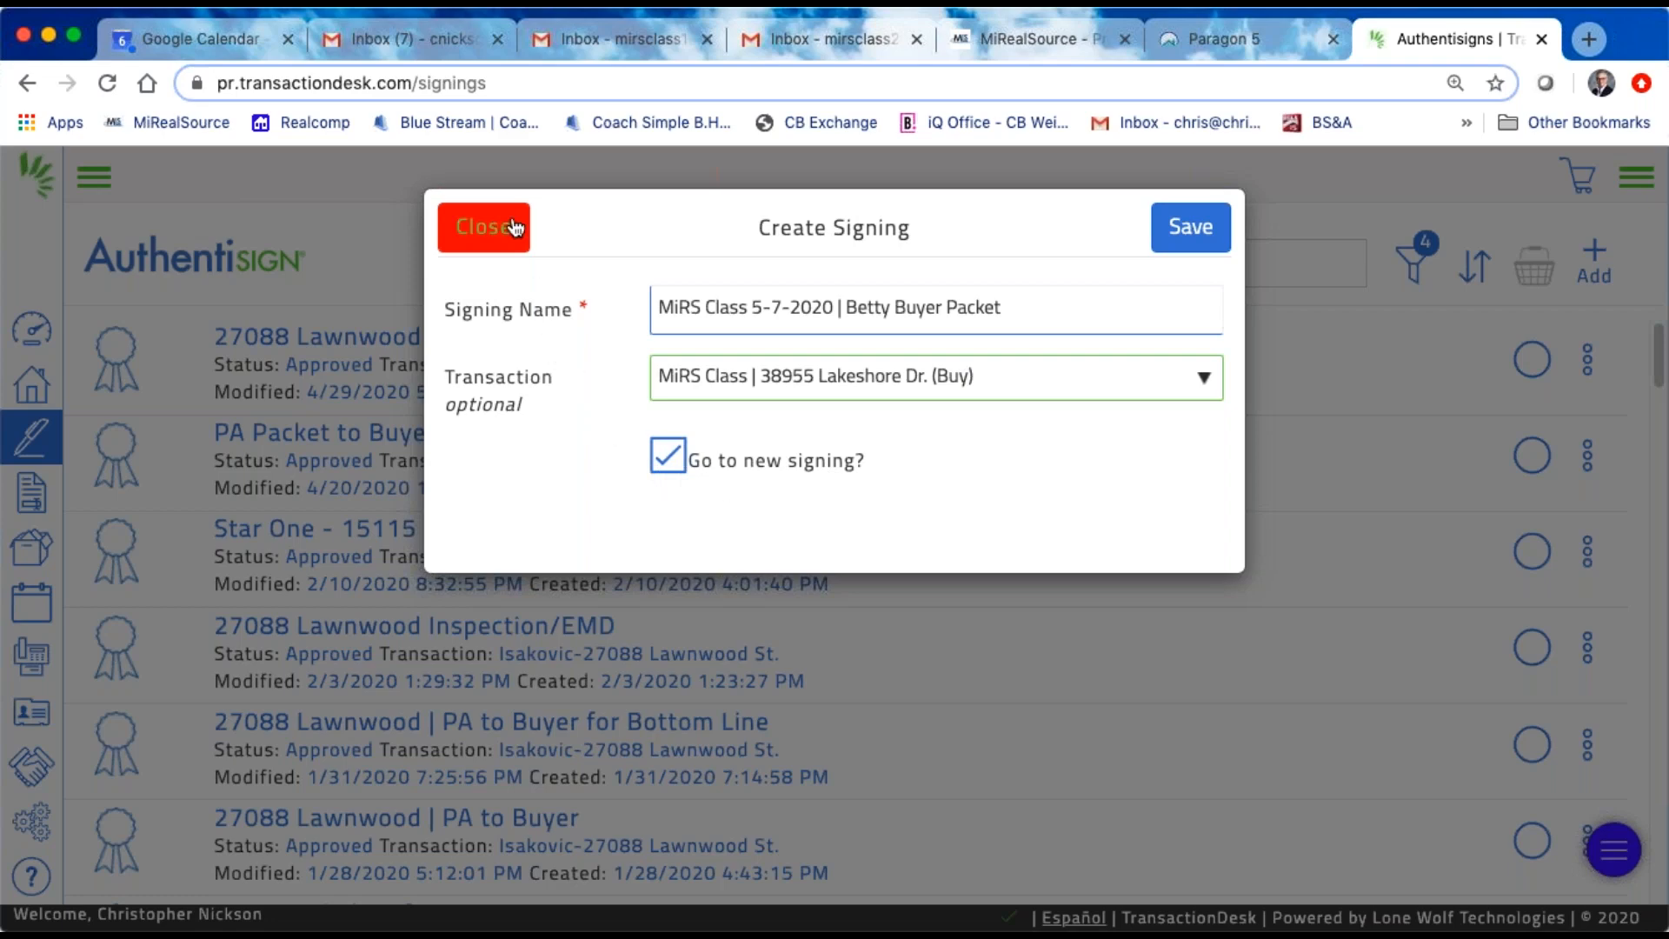
click(1199, 233)
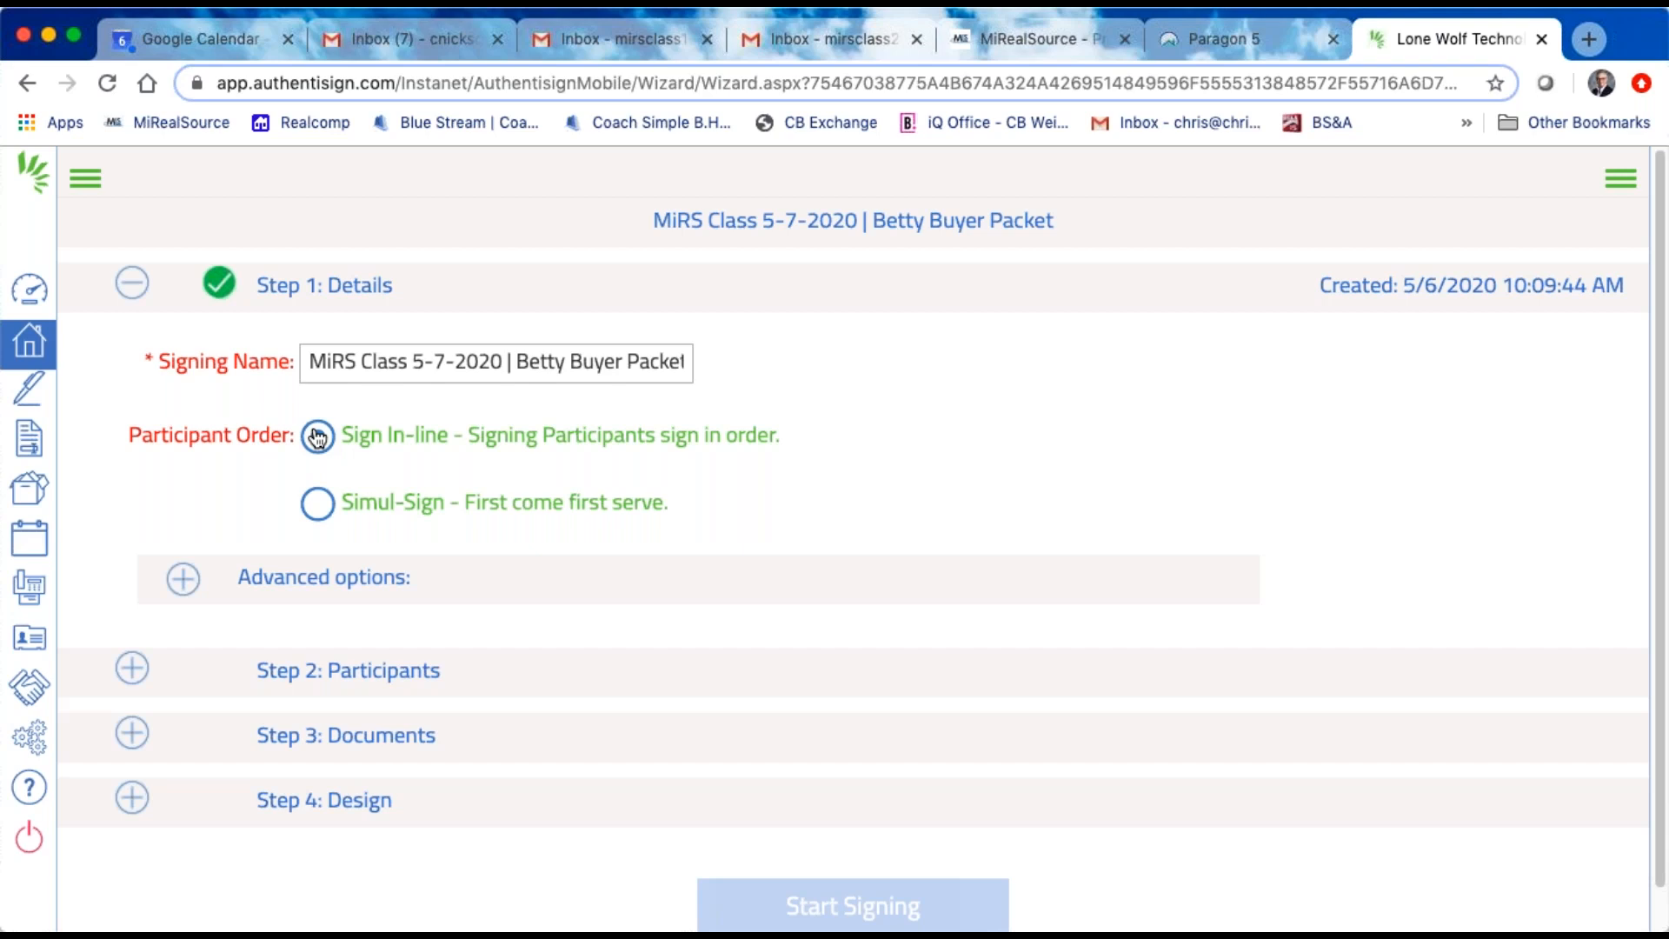
Step: Try the Simul-Sign participant order and return the signing to Sign In-line
click(320, 507)
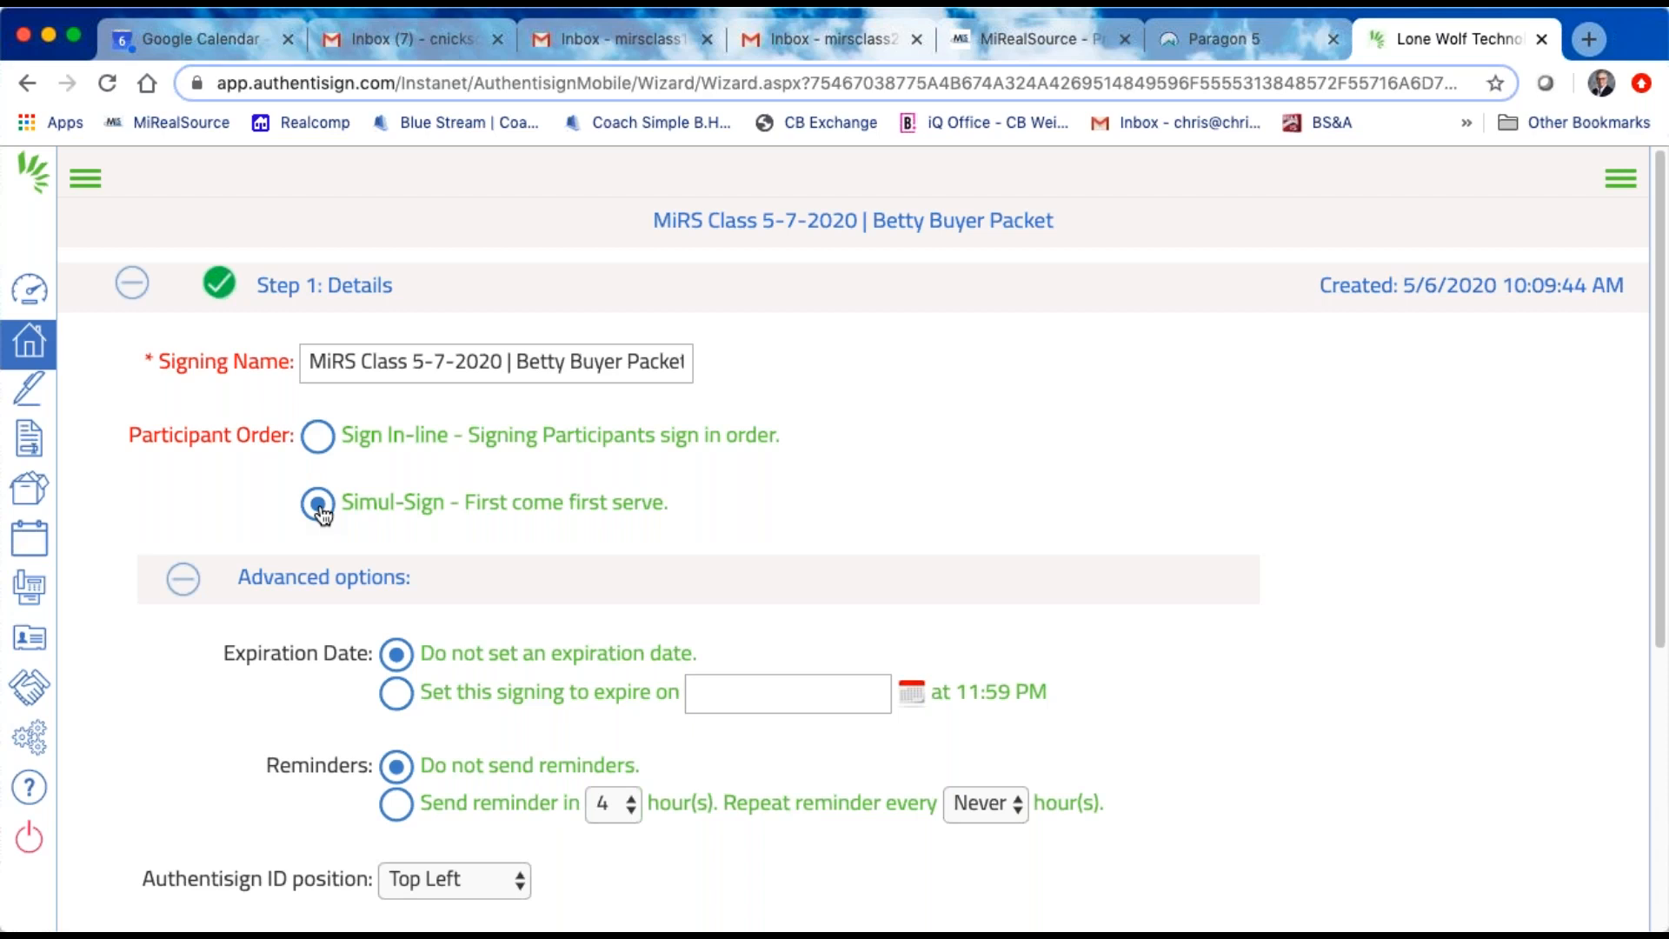
click(317, 439)
Step: Review the signing's advanced options for expiration date, reminders, Authentisign ID position and hidden signature keys, and collapse them
scroll(774, 527, down, 1)
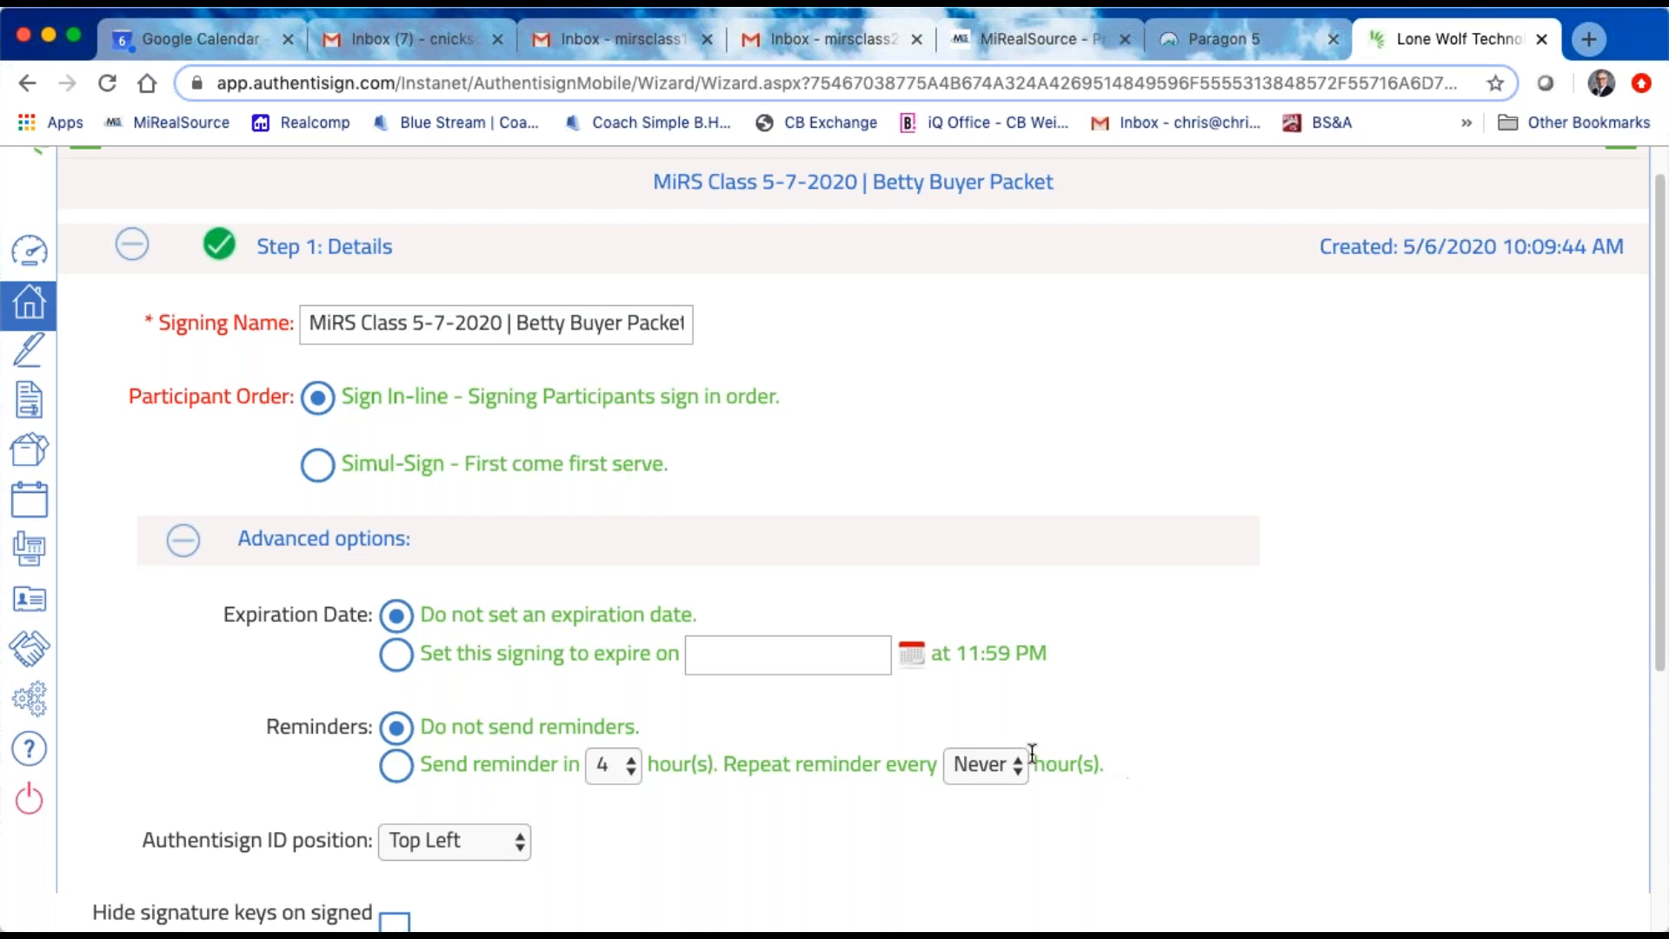
scroll(1004, 740, down, 1)
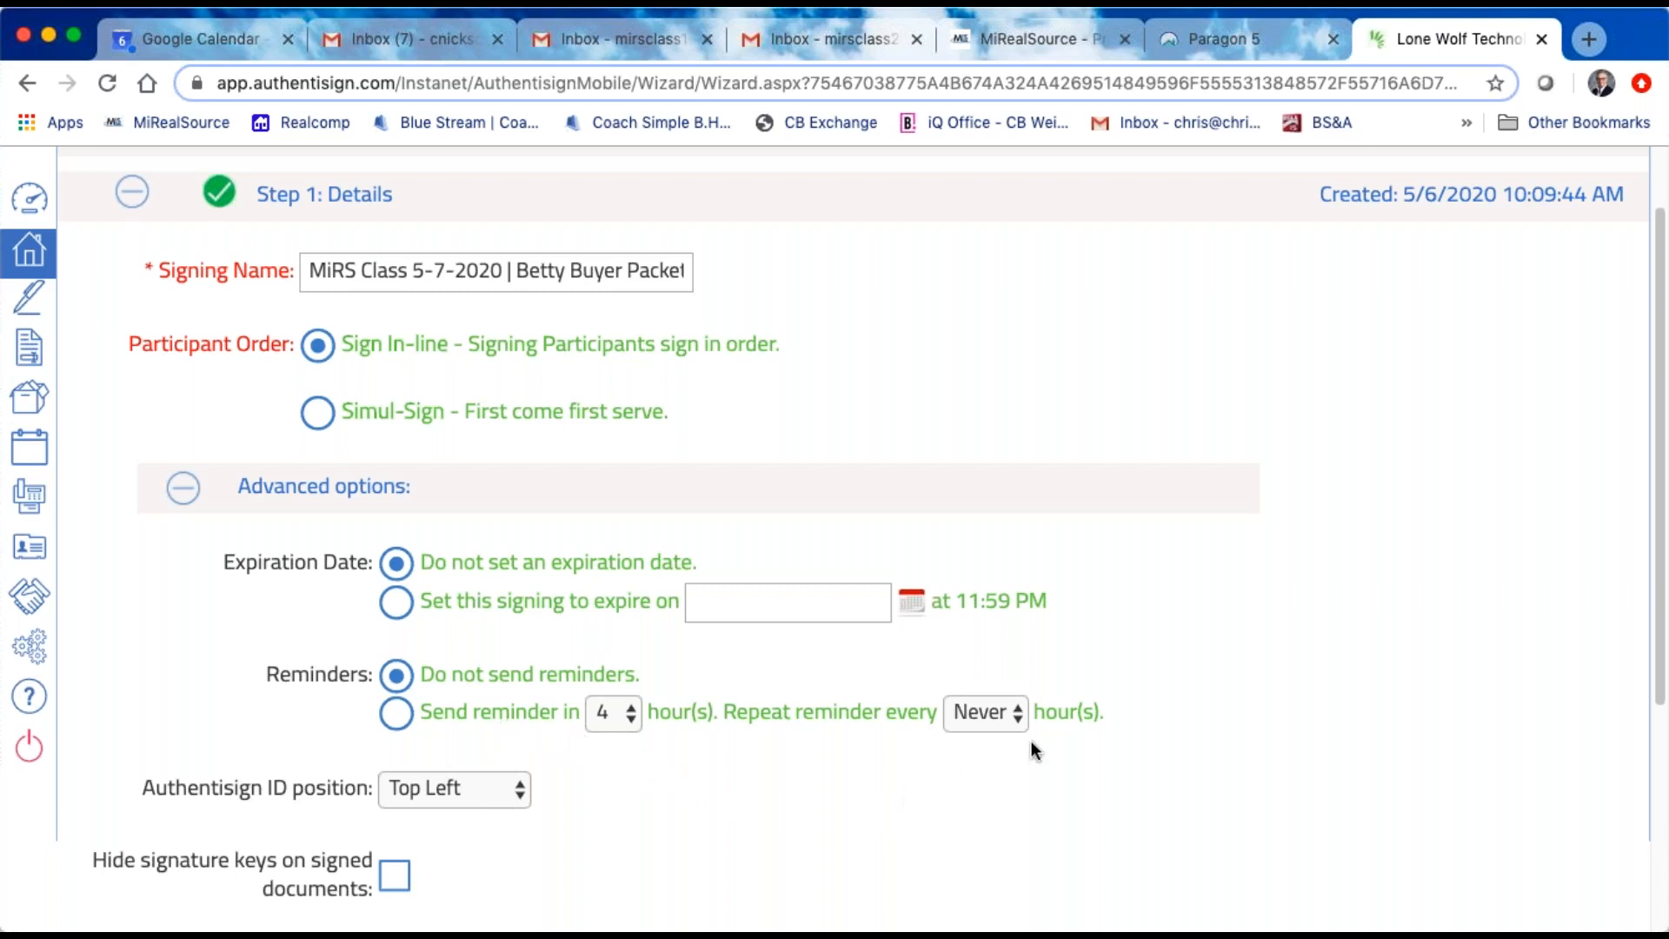
scroll(640, 756, down, 1)
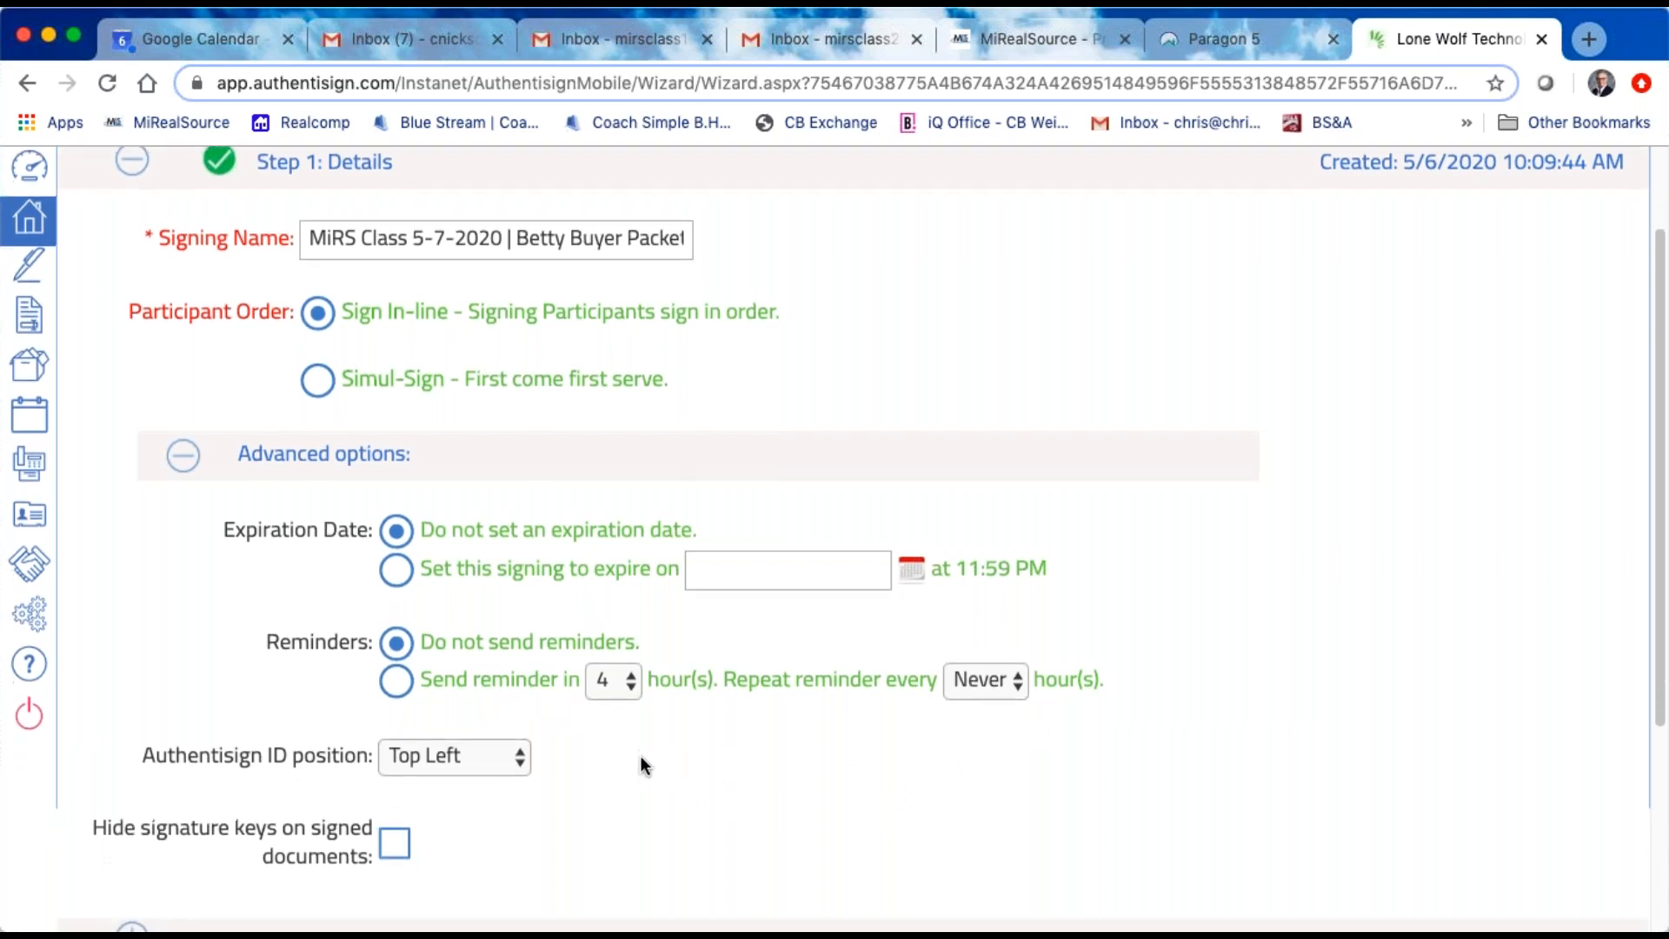
scroll(633, 768, down, 1)
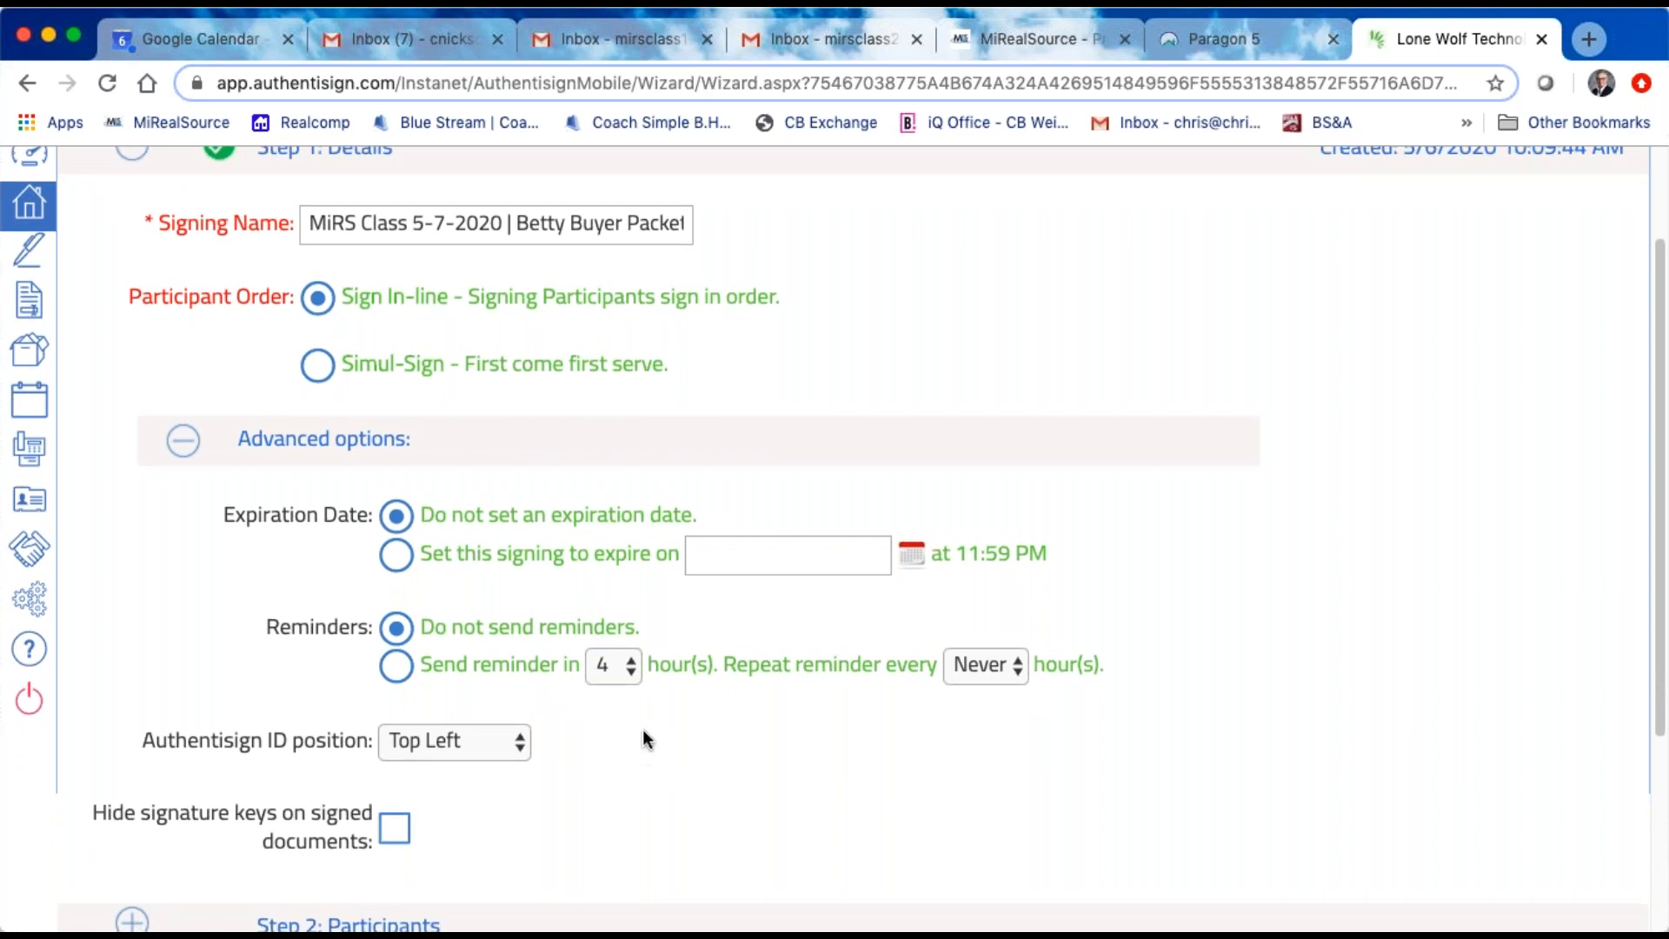
scroll(627, 760, down, 2)
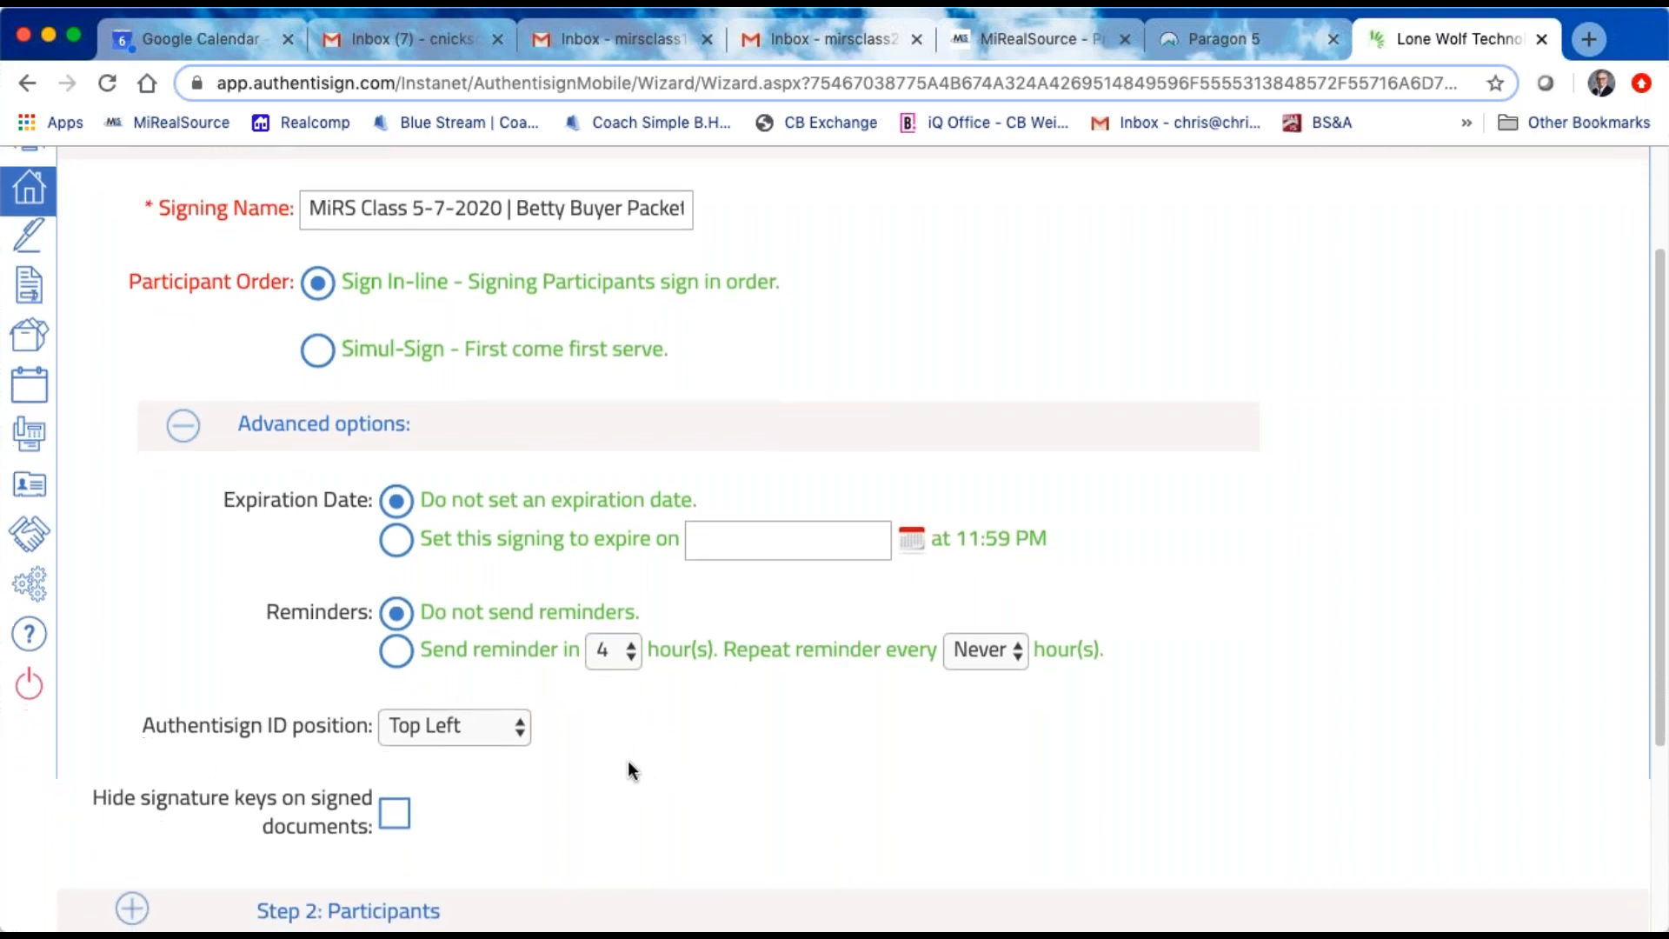
scroll(584, 752, down, 2)
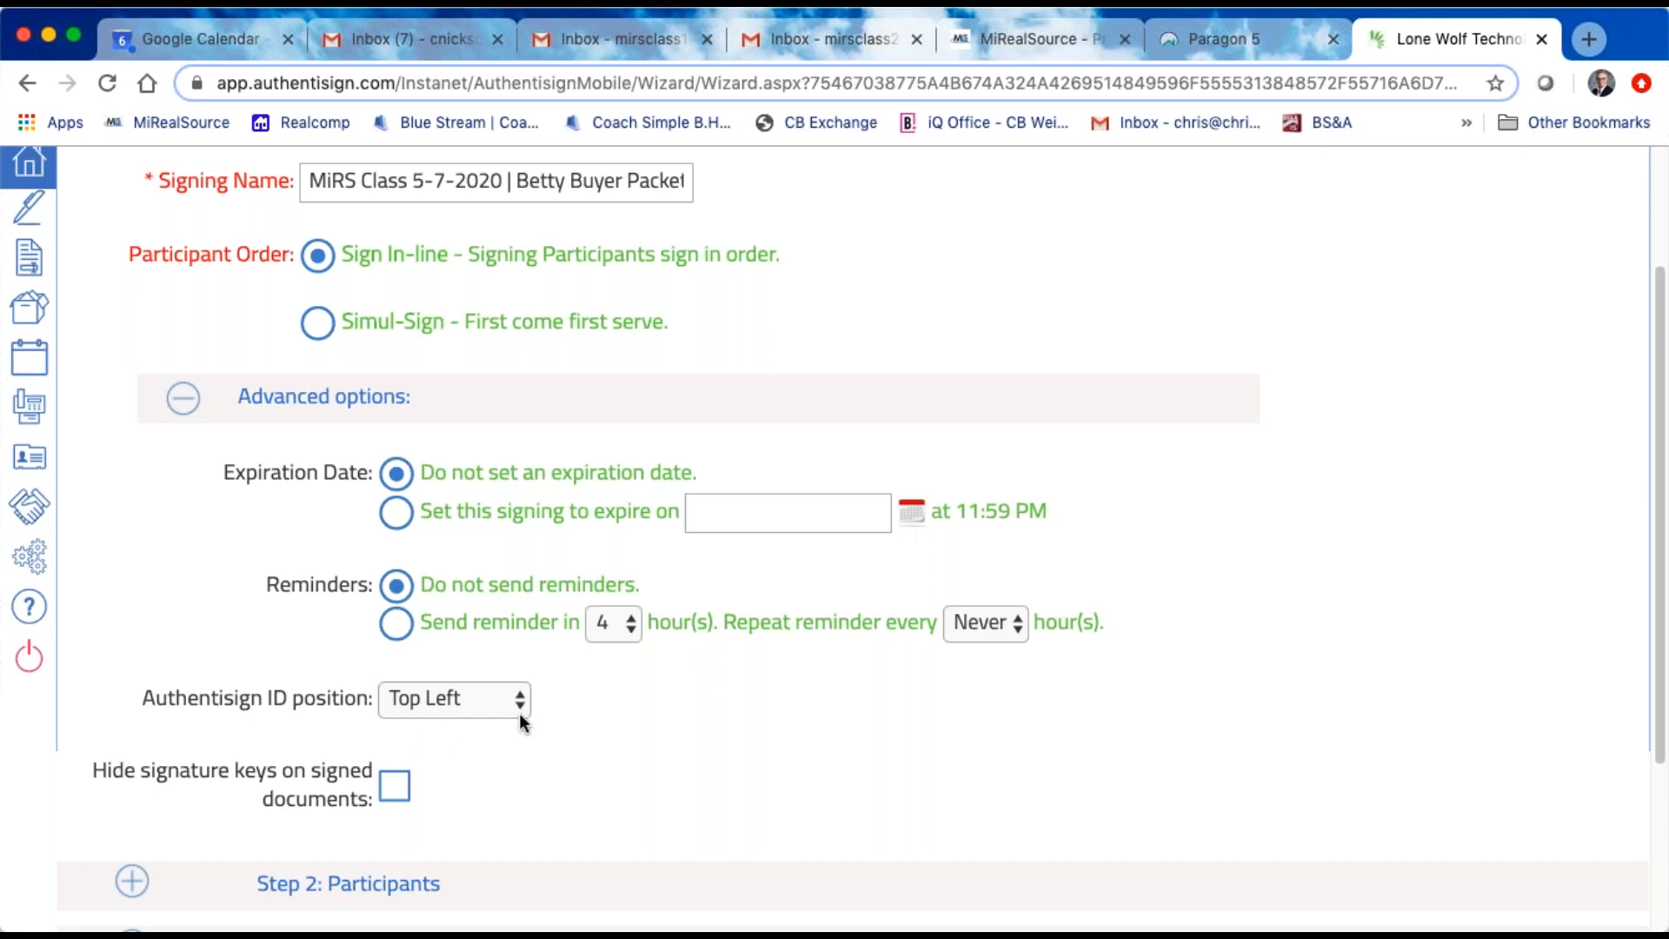
click(519, 704)
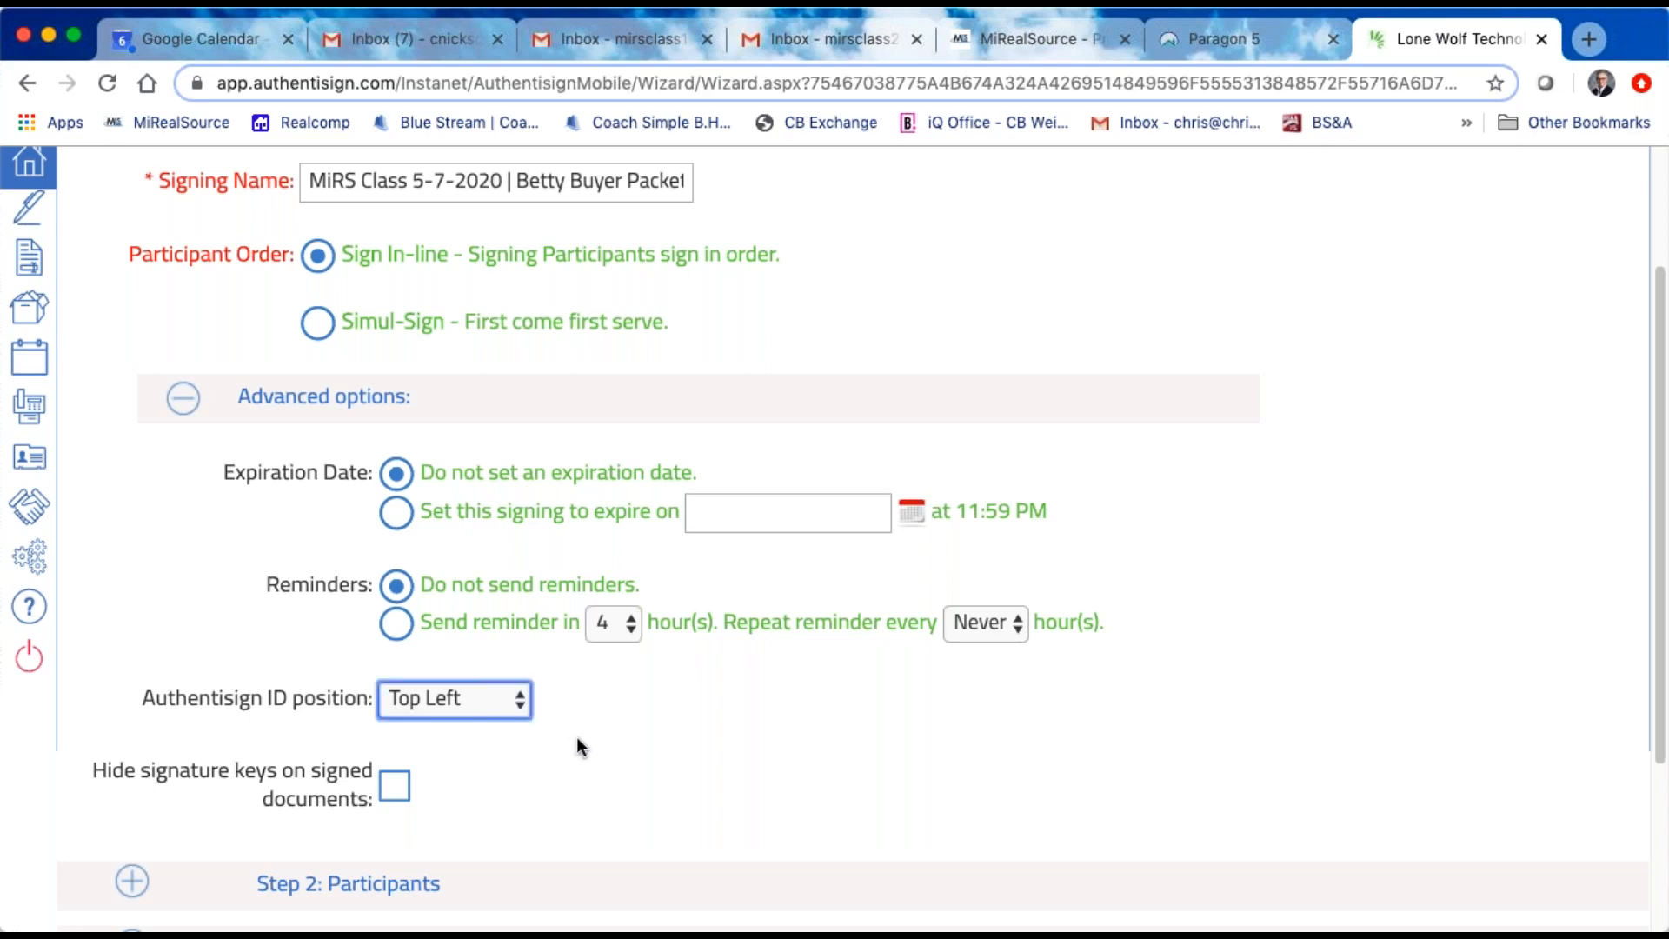
scroll(490, 800, down, 2)
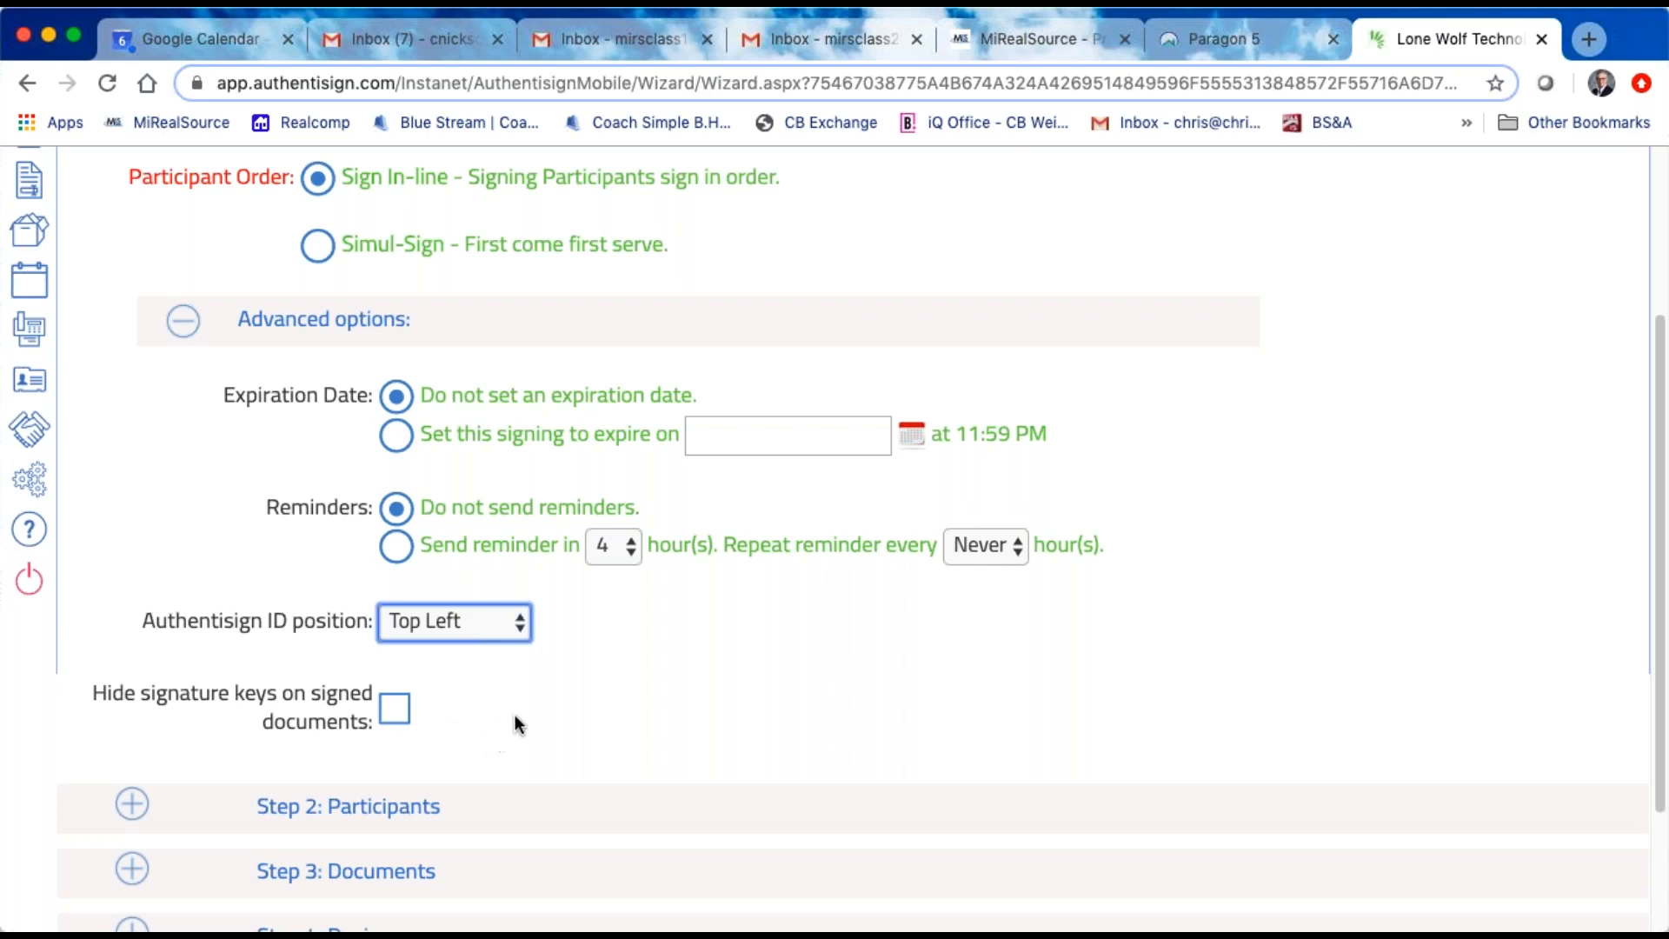
scroll(515, 714, down, 3)
scroll(539, 609, up, 3)
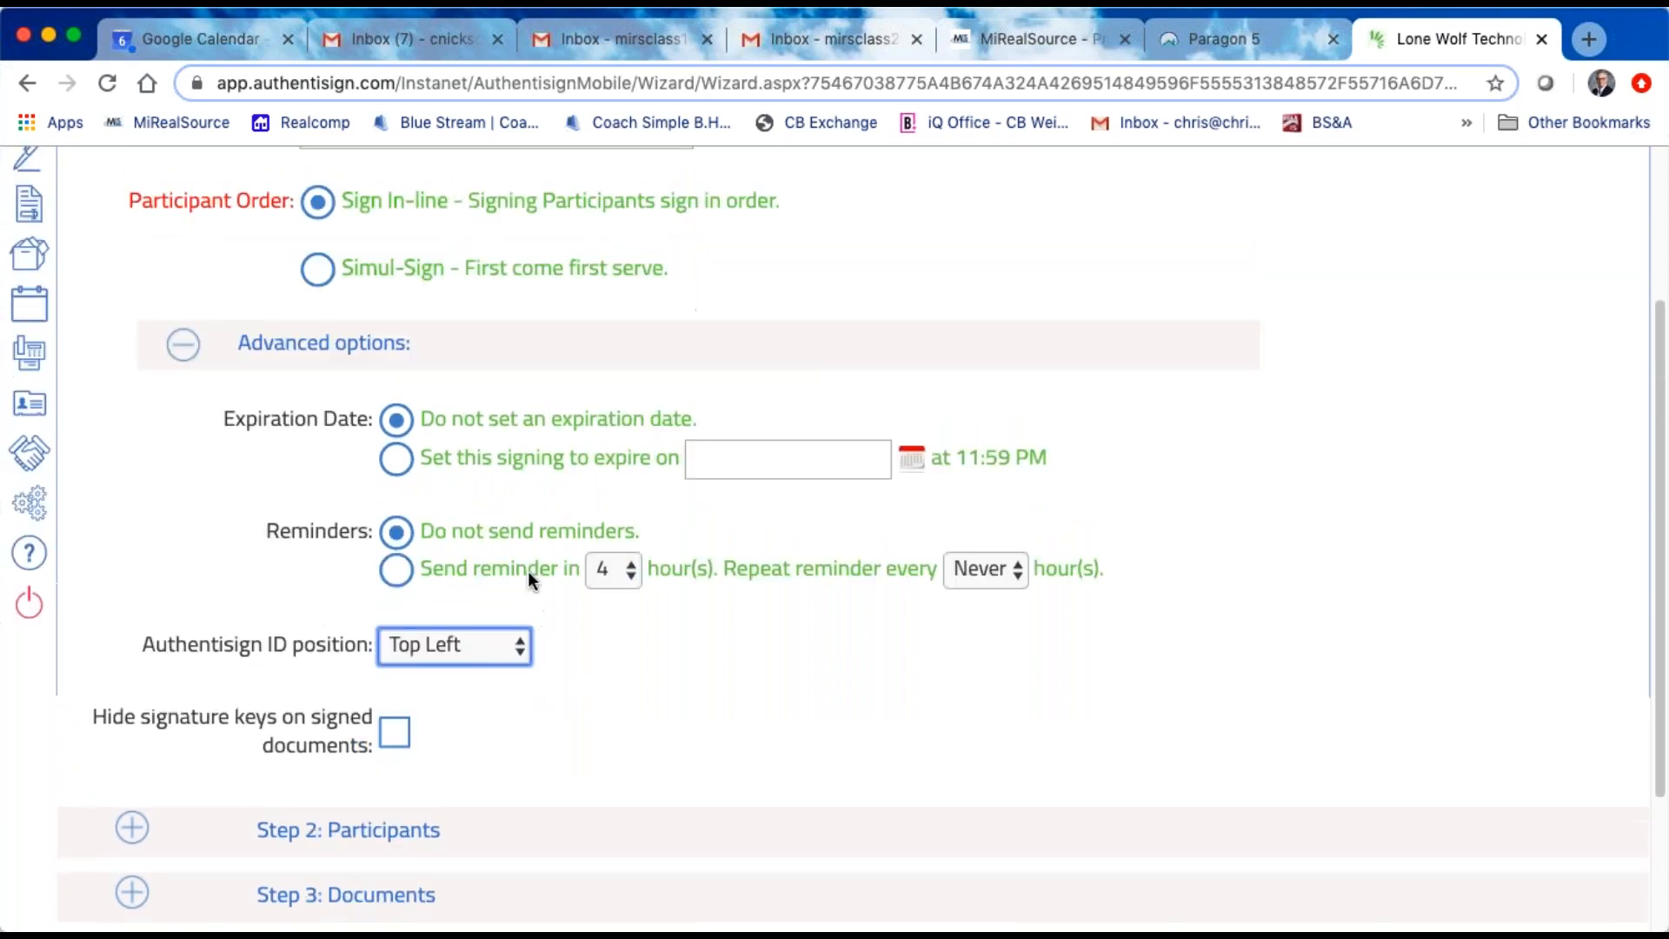
click(185, 346)
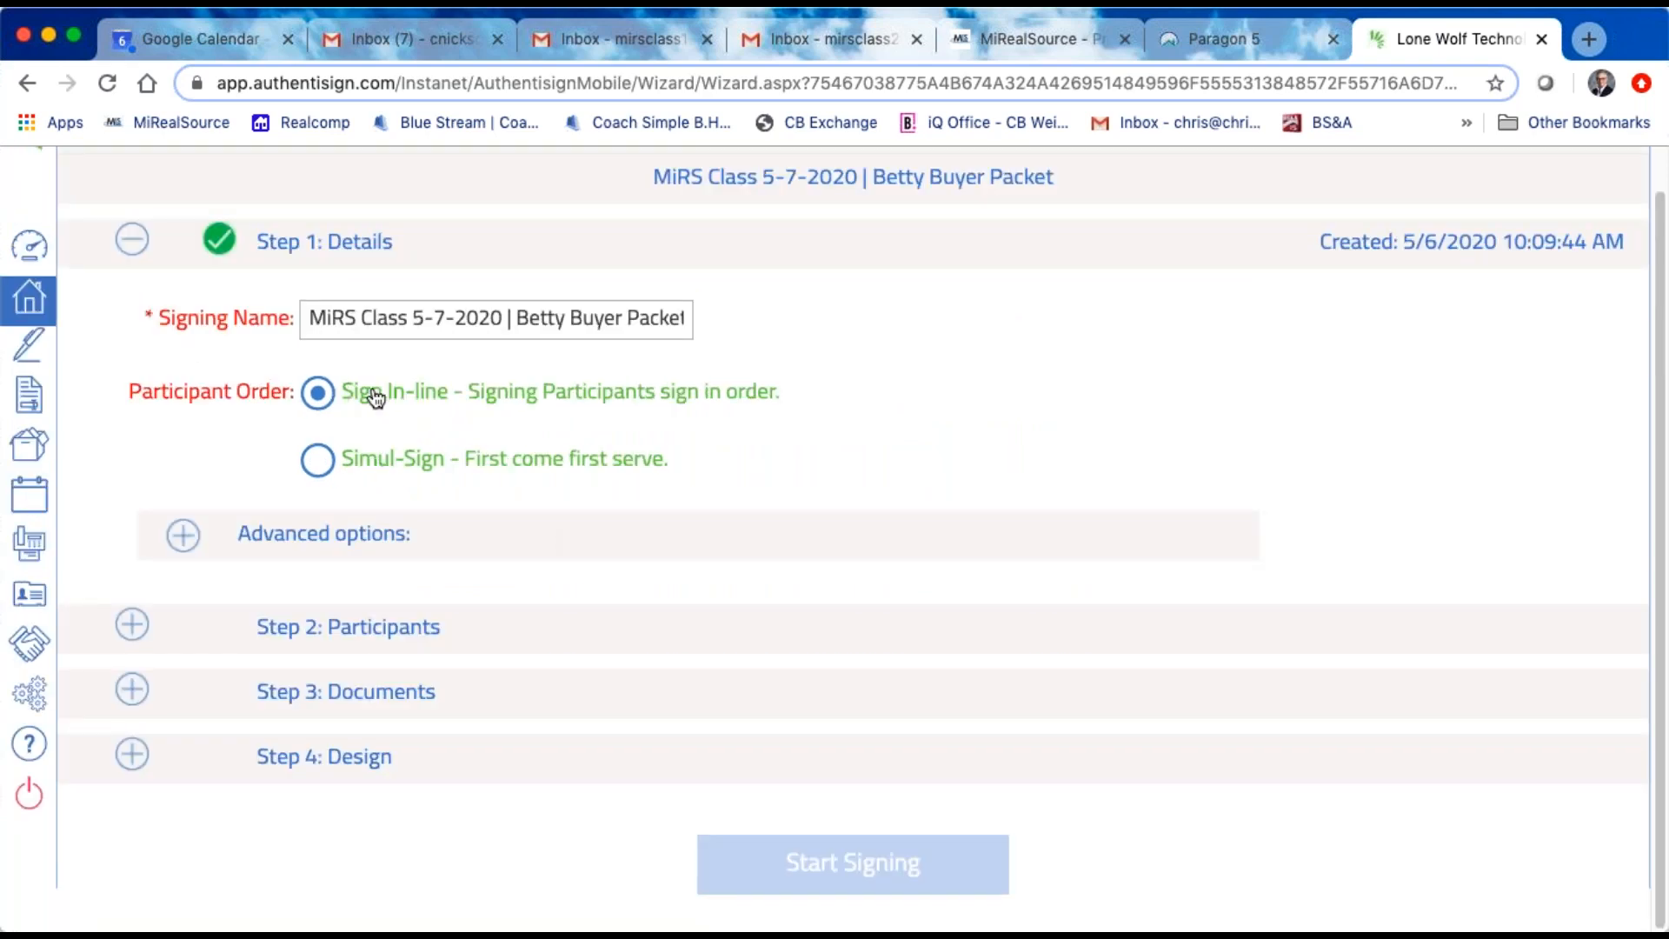
Step: Open the Participants step and look through the contacts offered from the linked transaction without selecting any
click(412, 630)
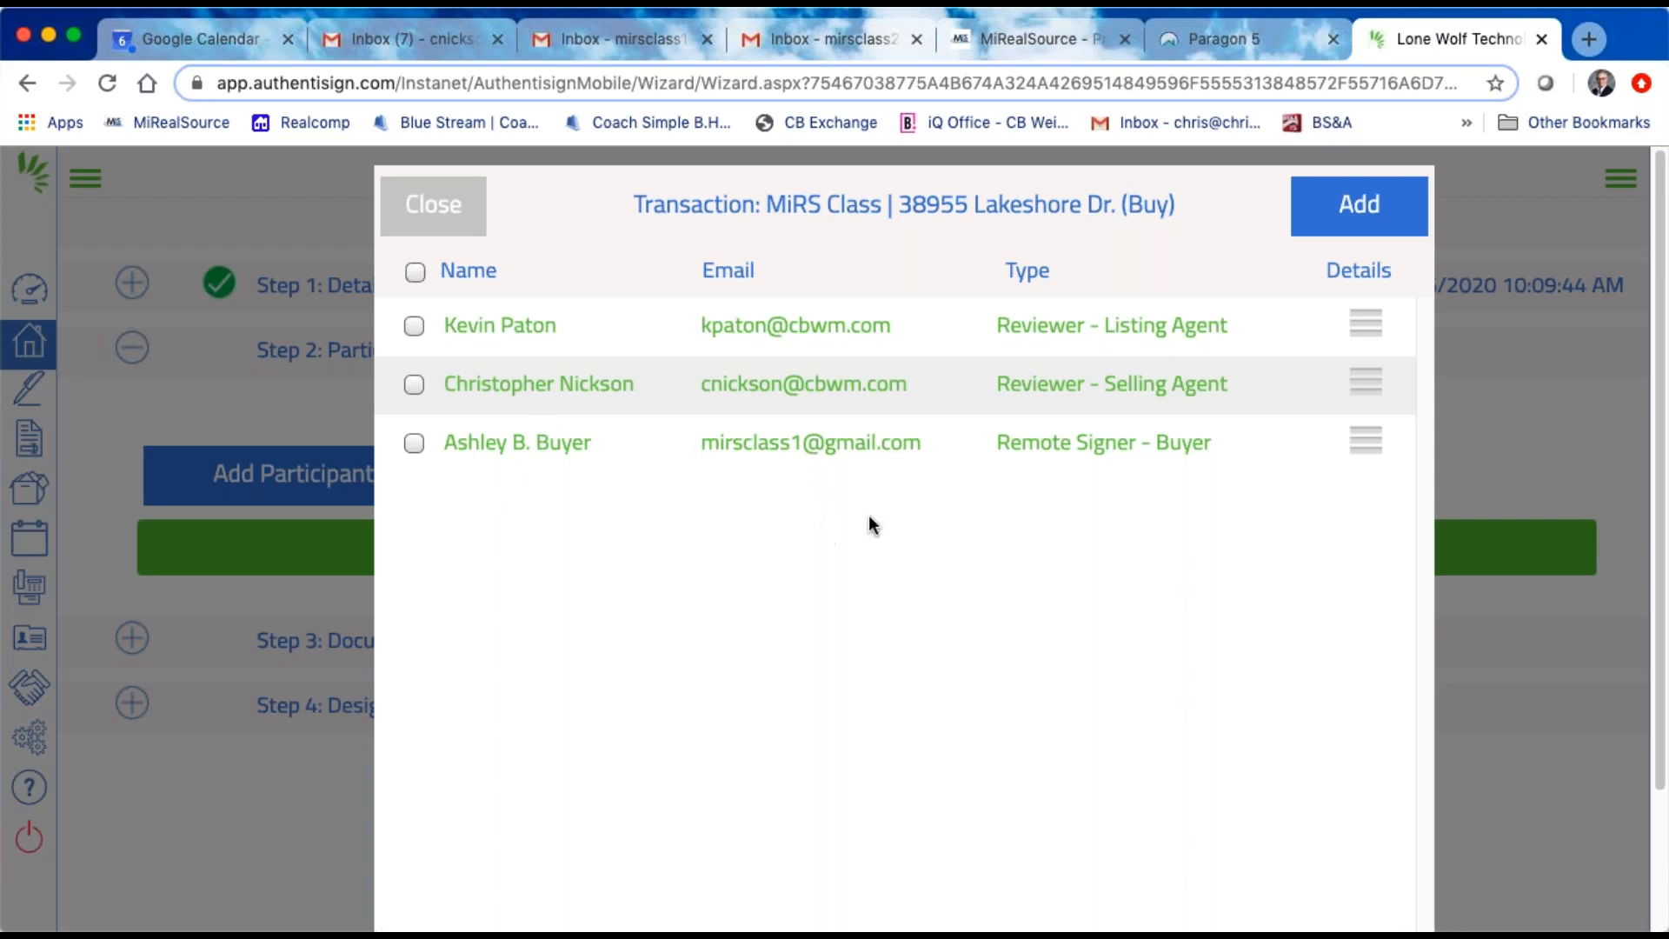
click(1363, 212)
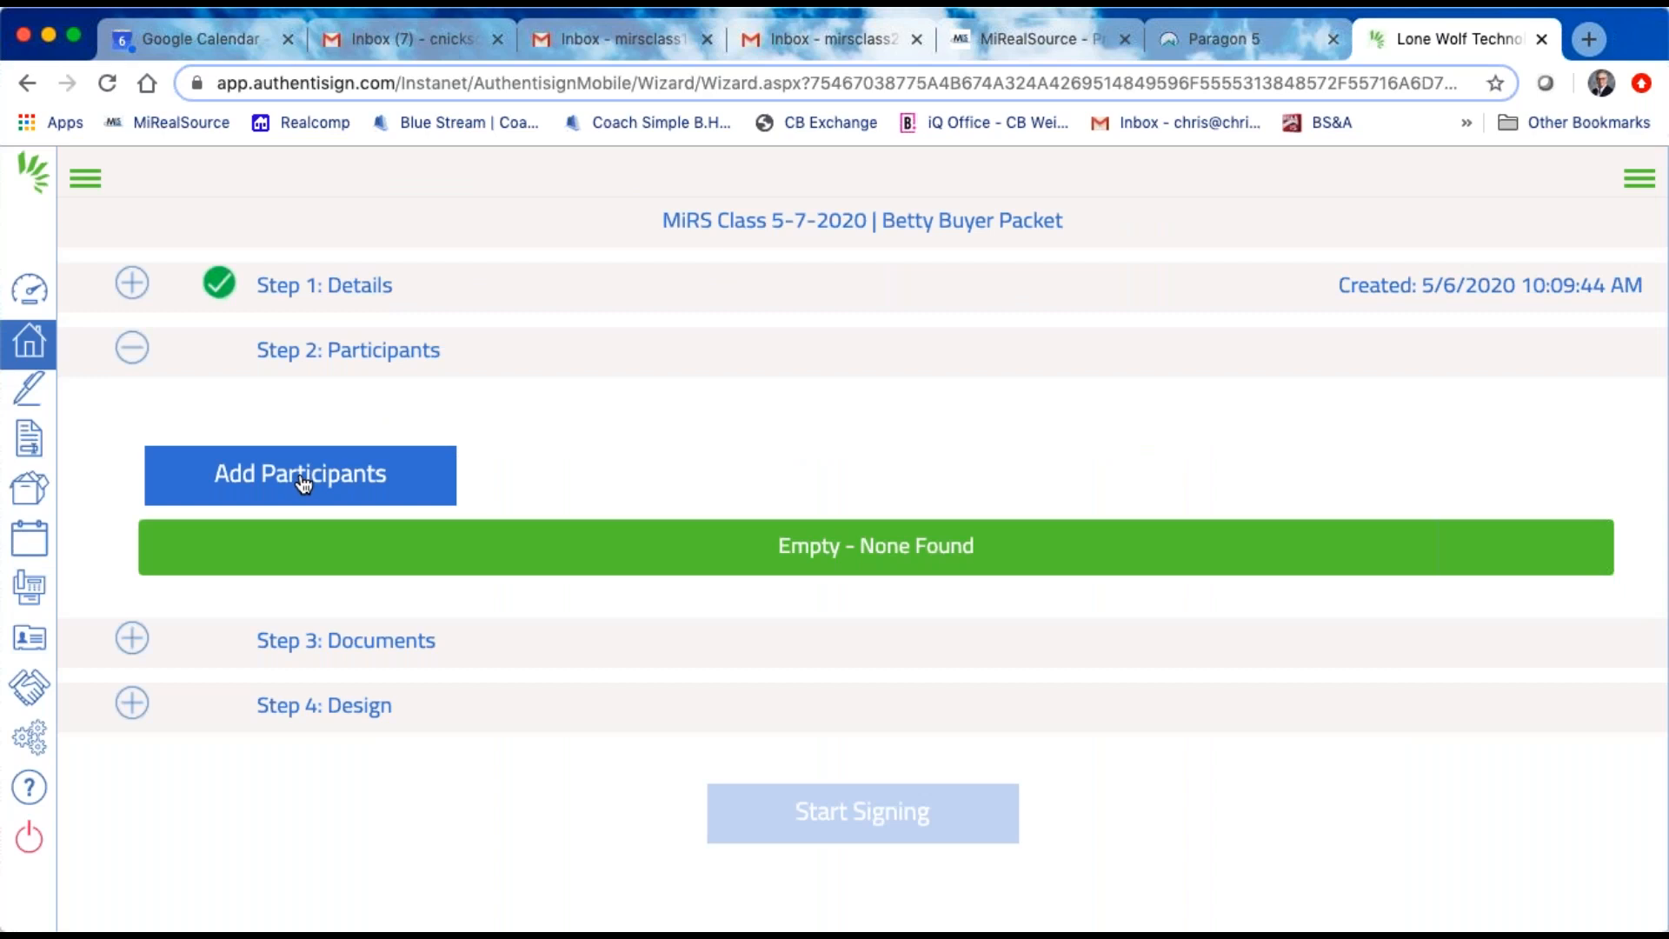
click(123, 372)
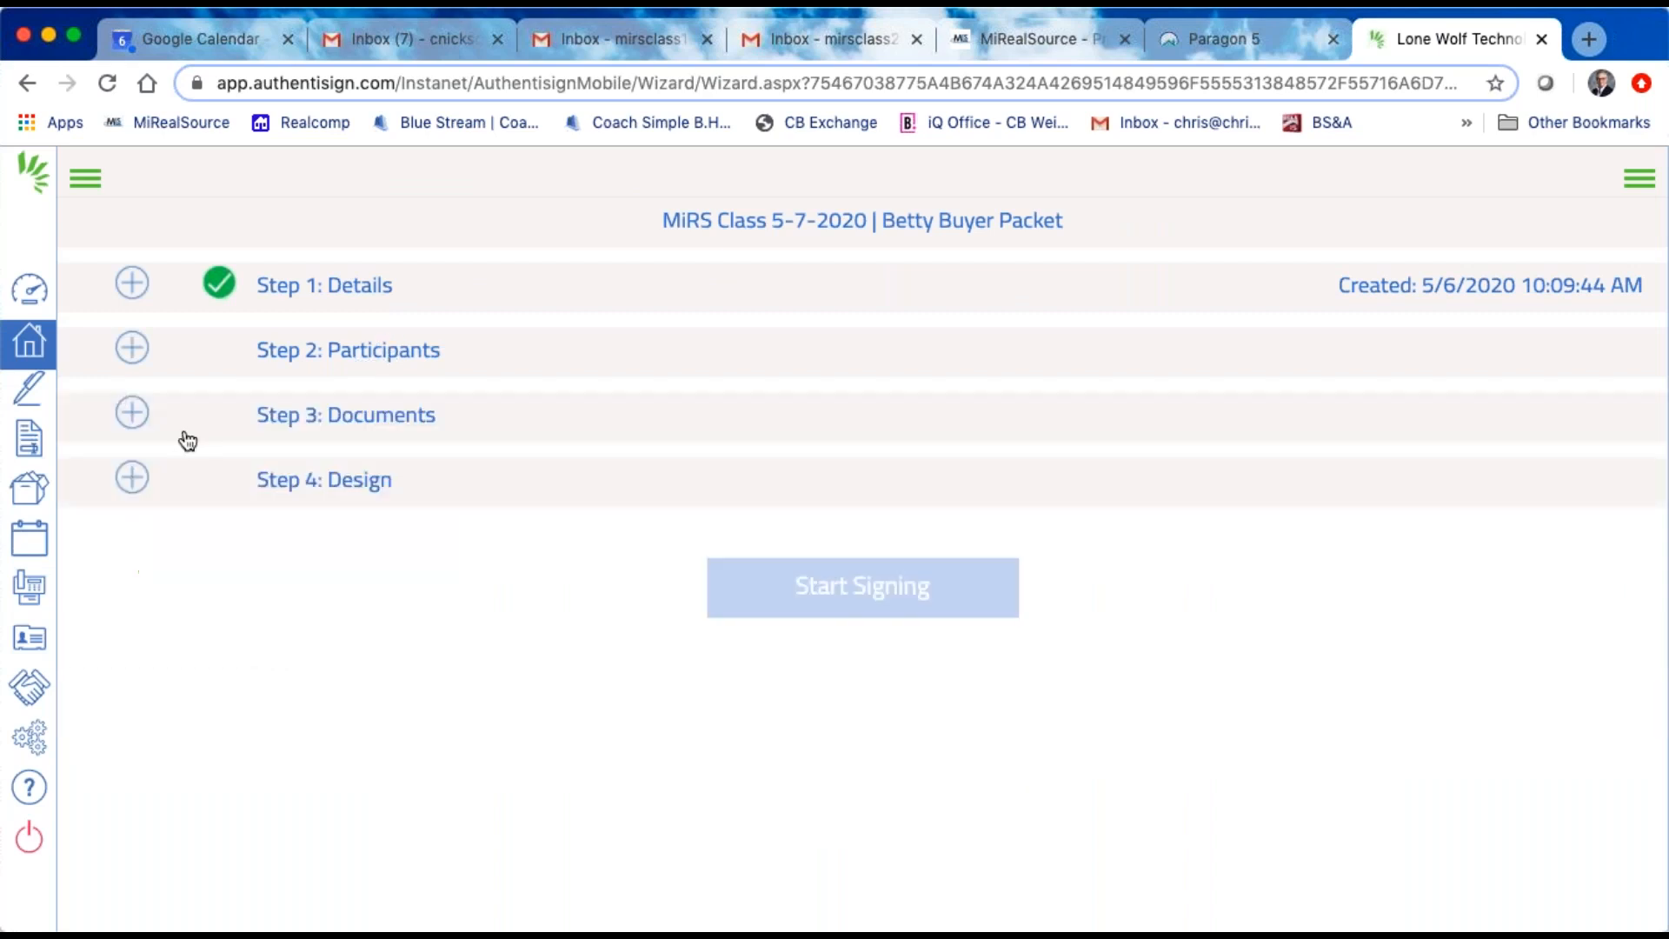
click(356, 353)
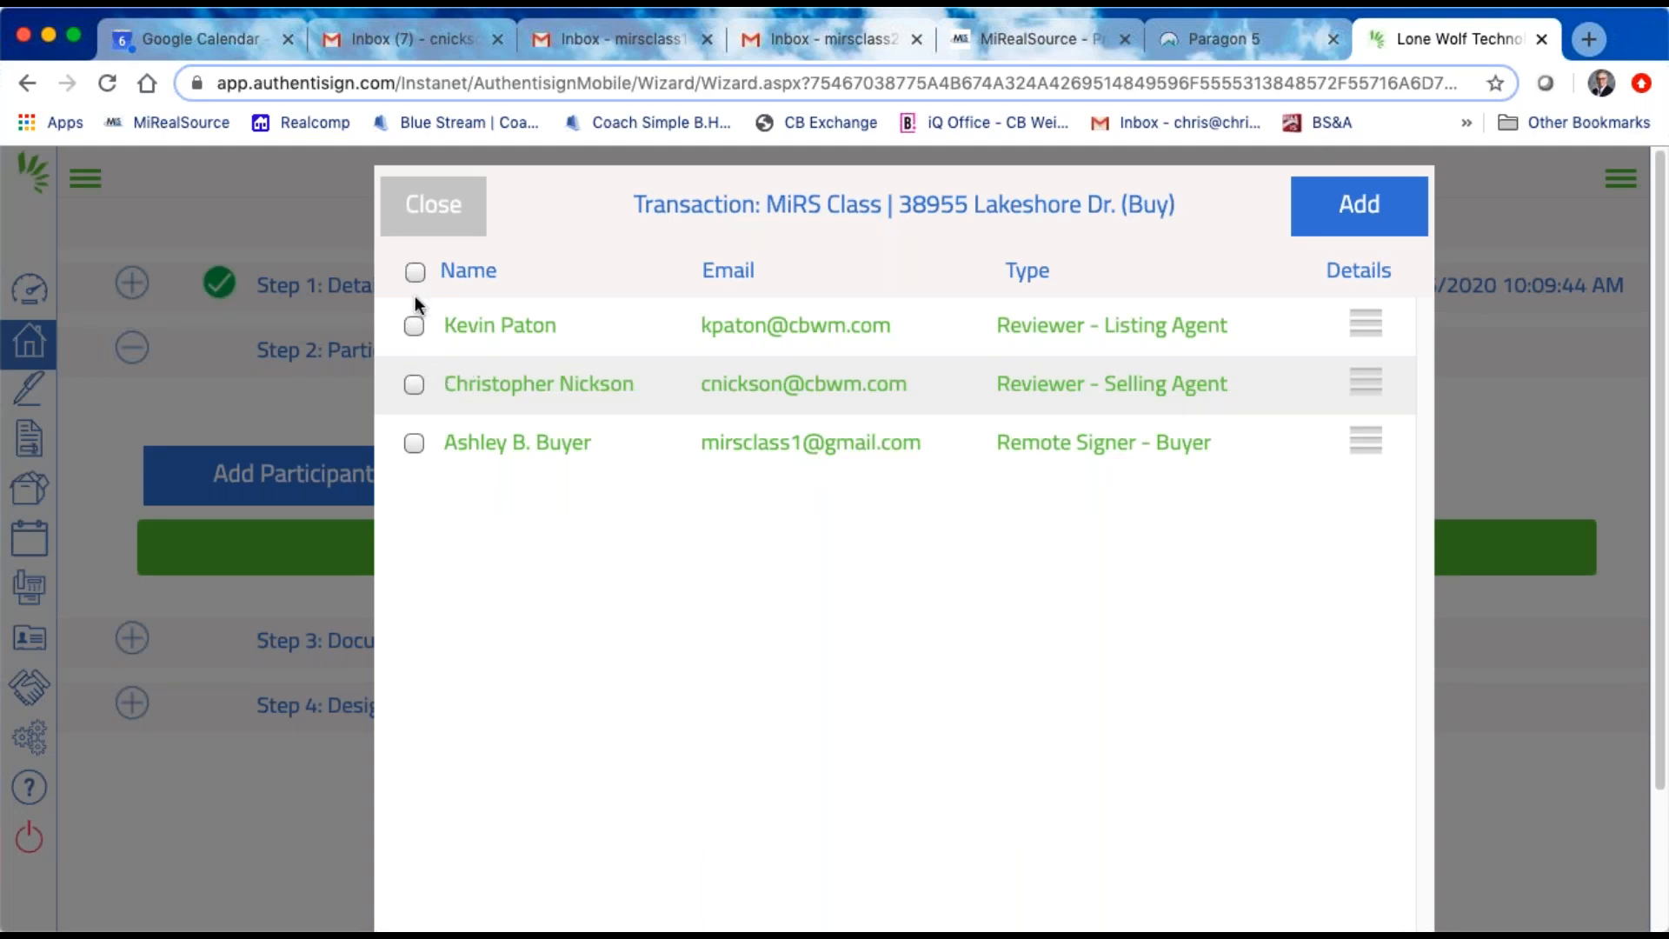
click(1354, 209)
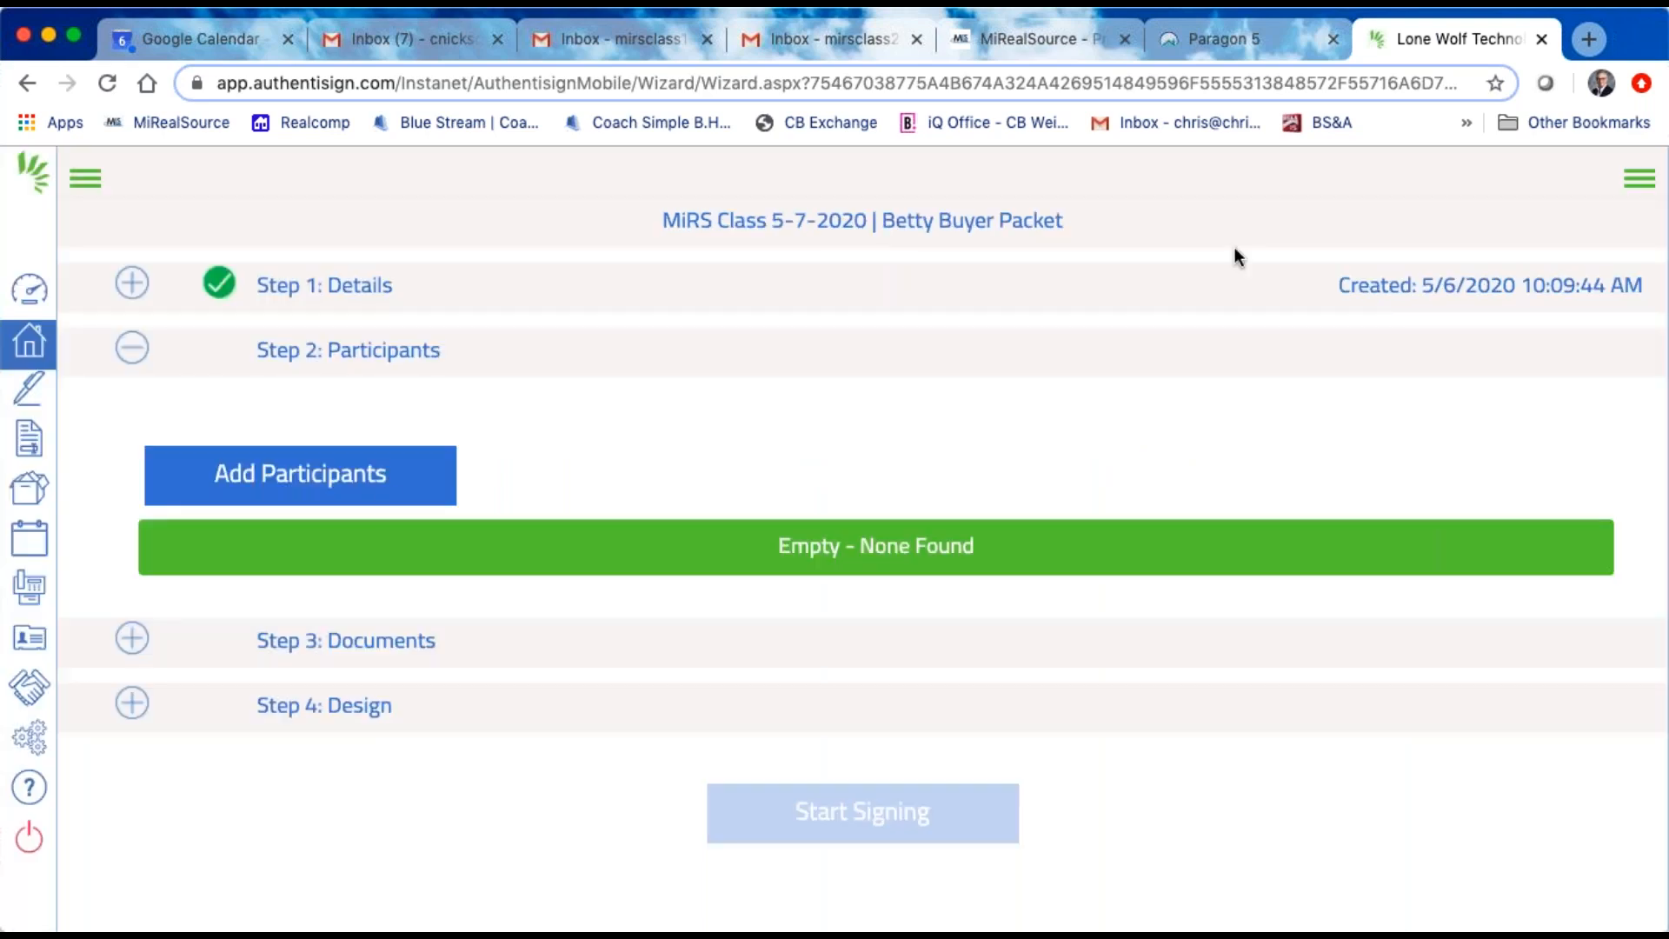
Step: Find the lawyer in the saved contacts by filtering for "lawy" and add that contact to the signing as a Reviewer
click(297, 485)
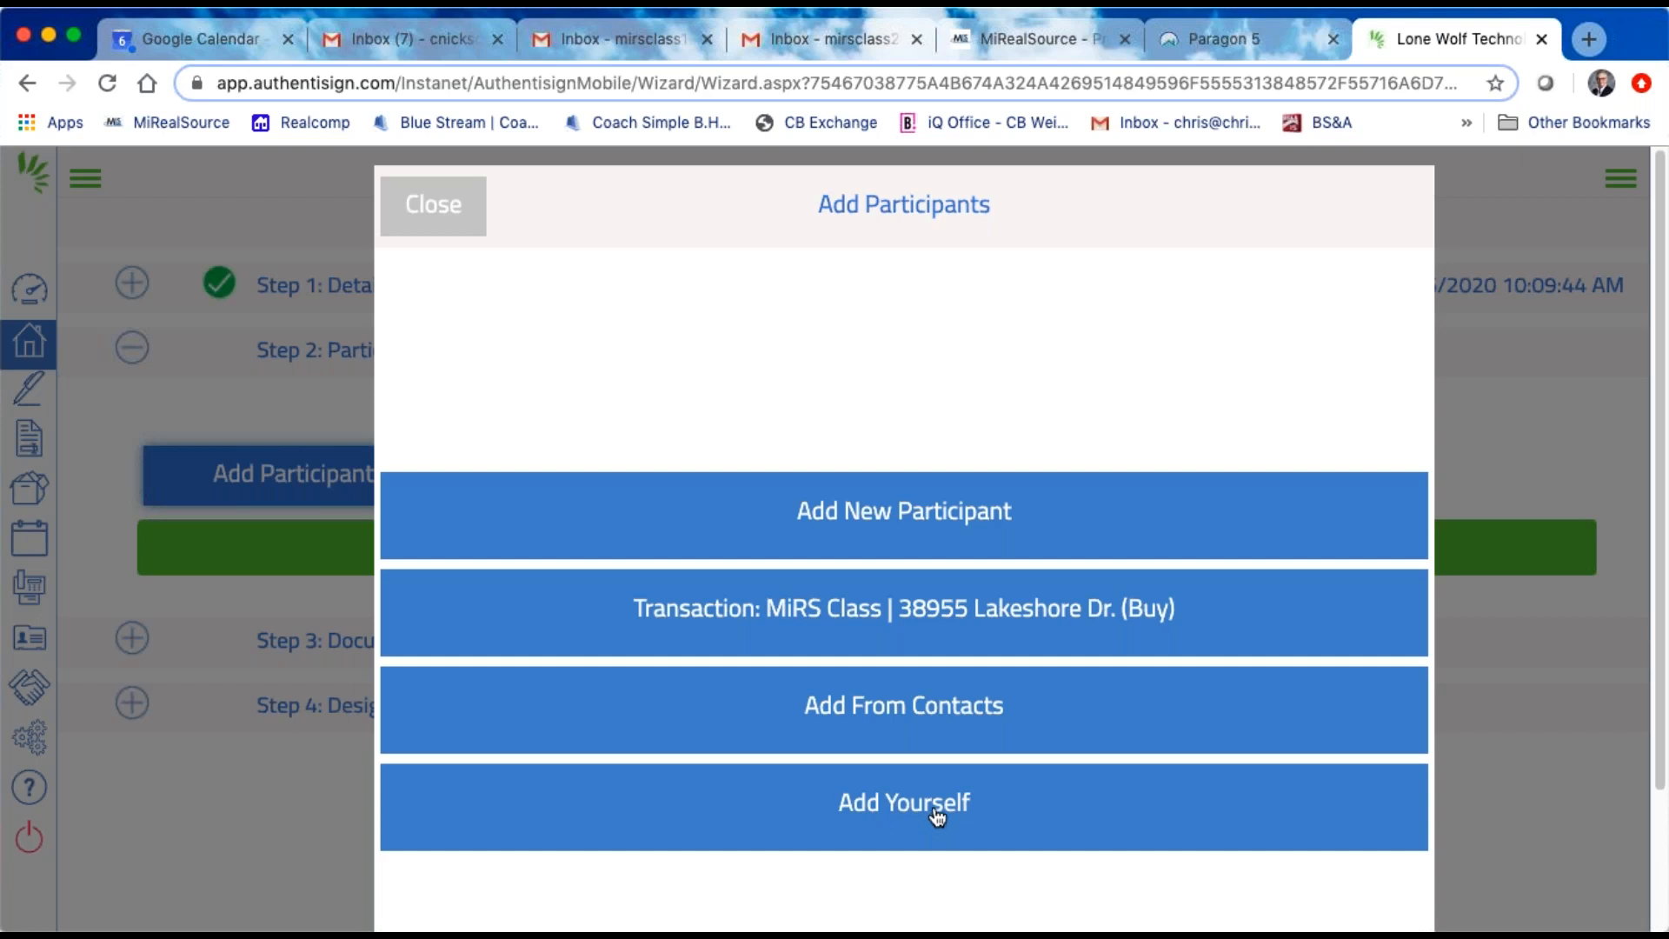
click(917, 718)
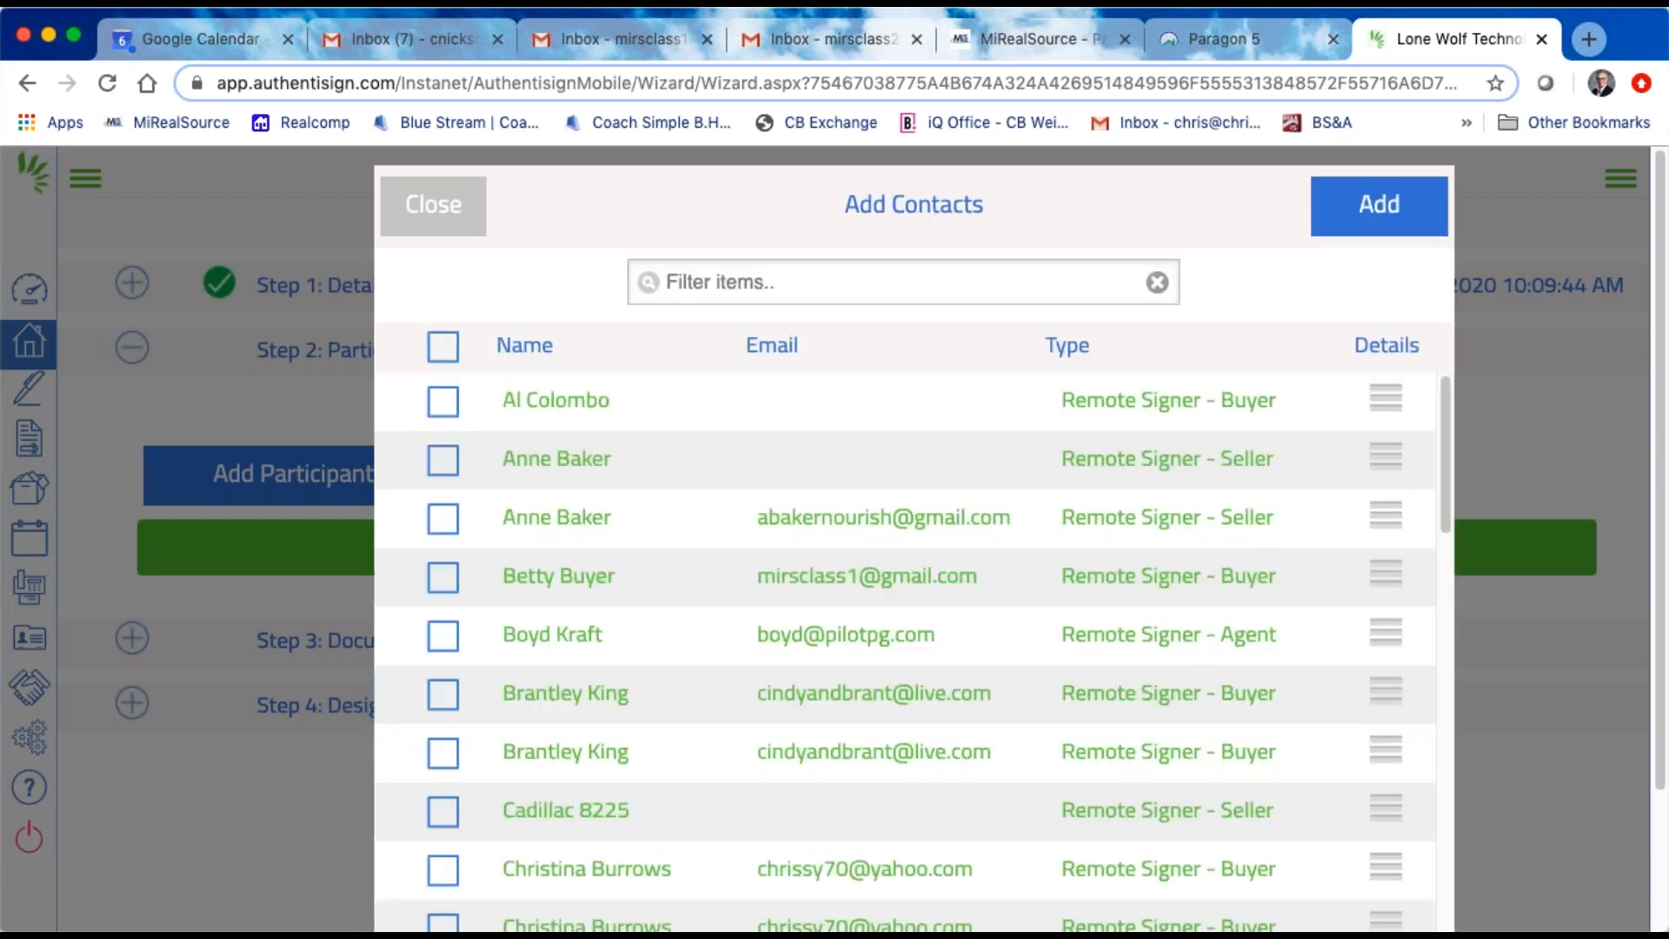
click(873, 277)
text(lawy)
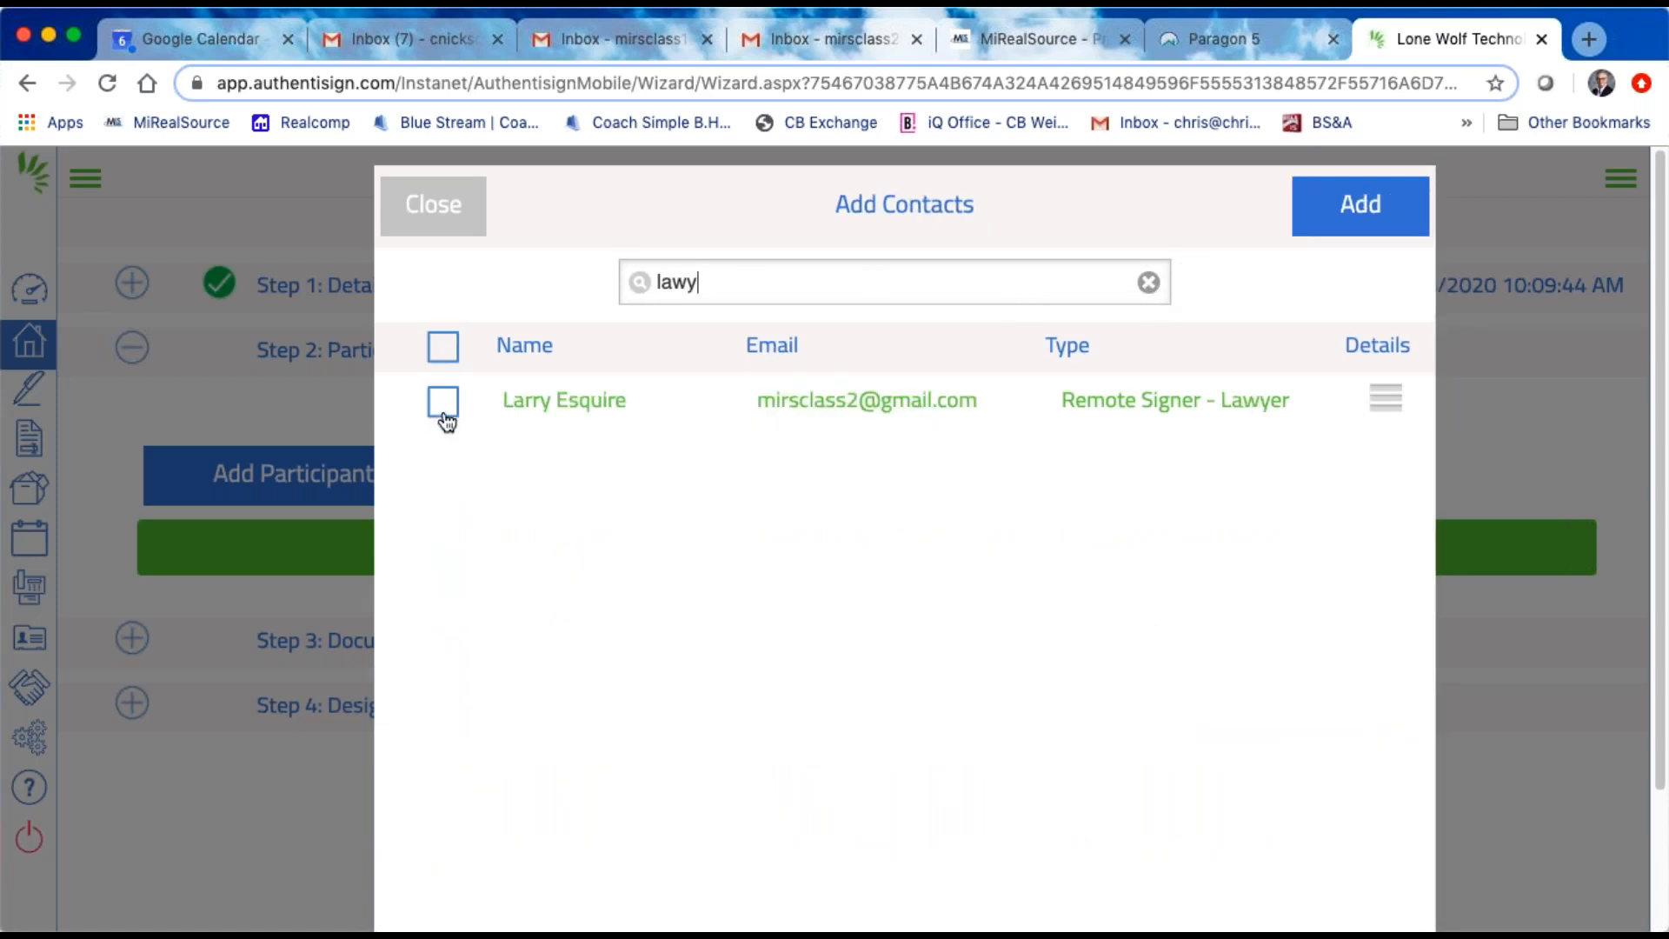
click(443, 414)
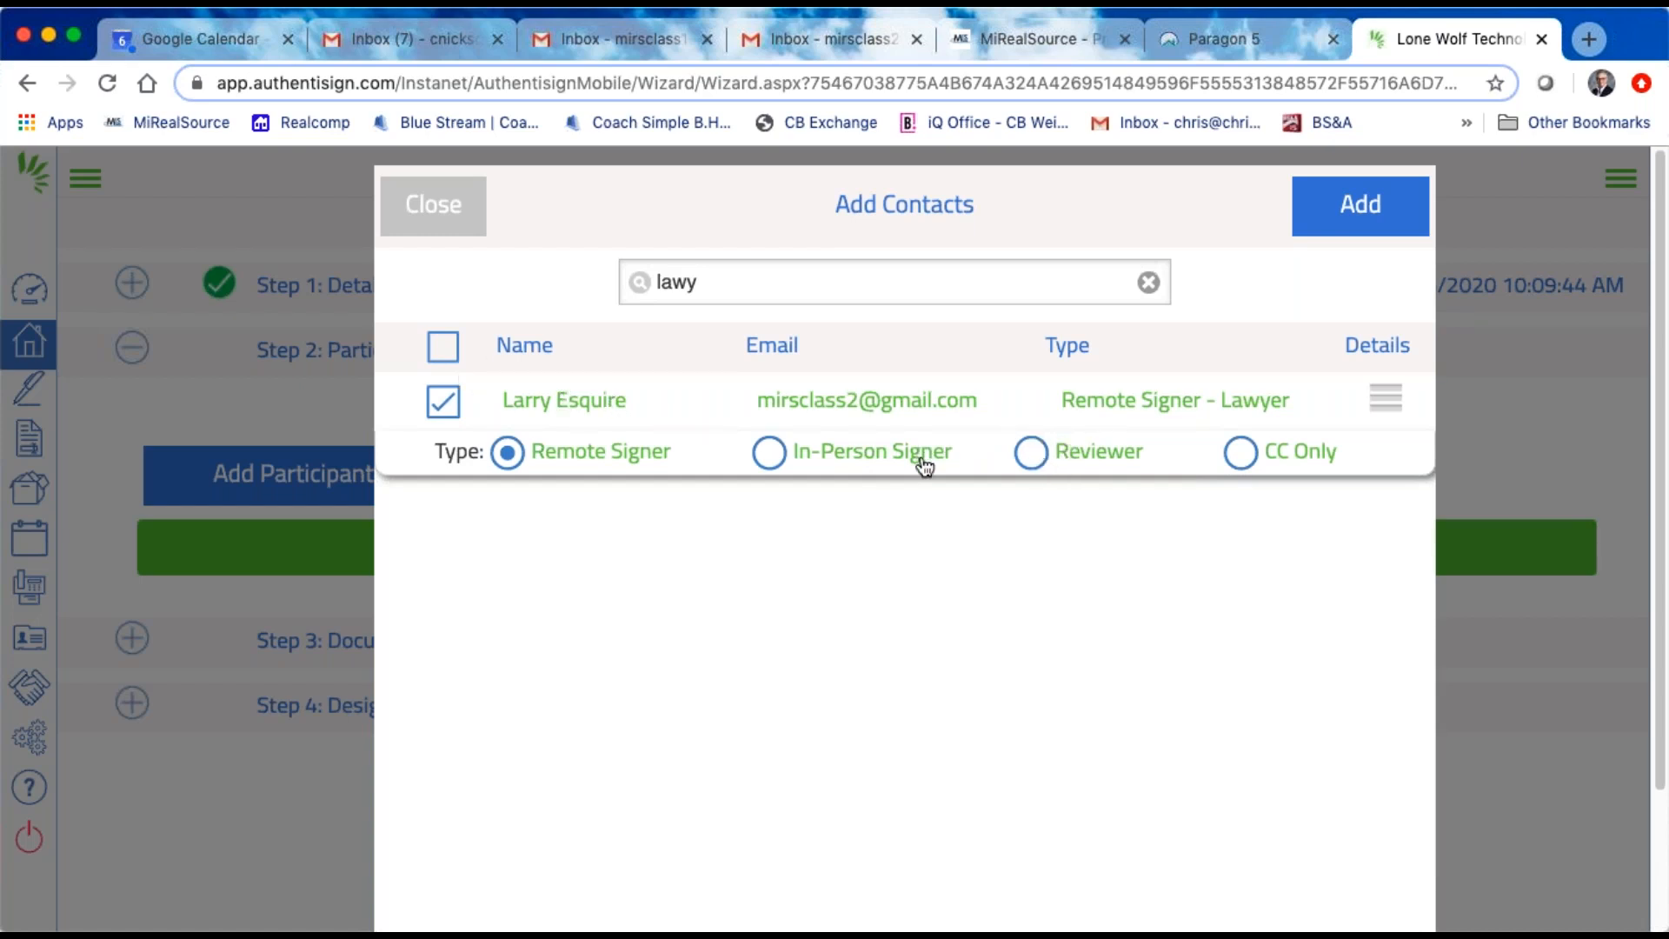
click(1031, 459)
click(1365, 203)
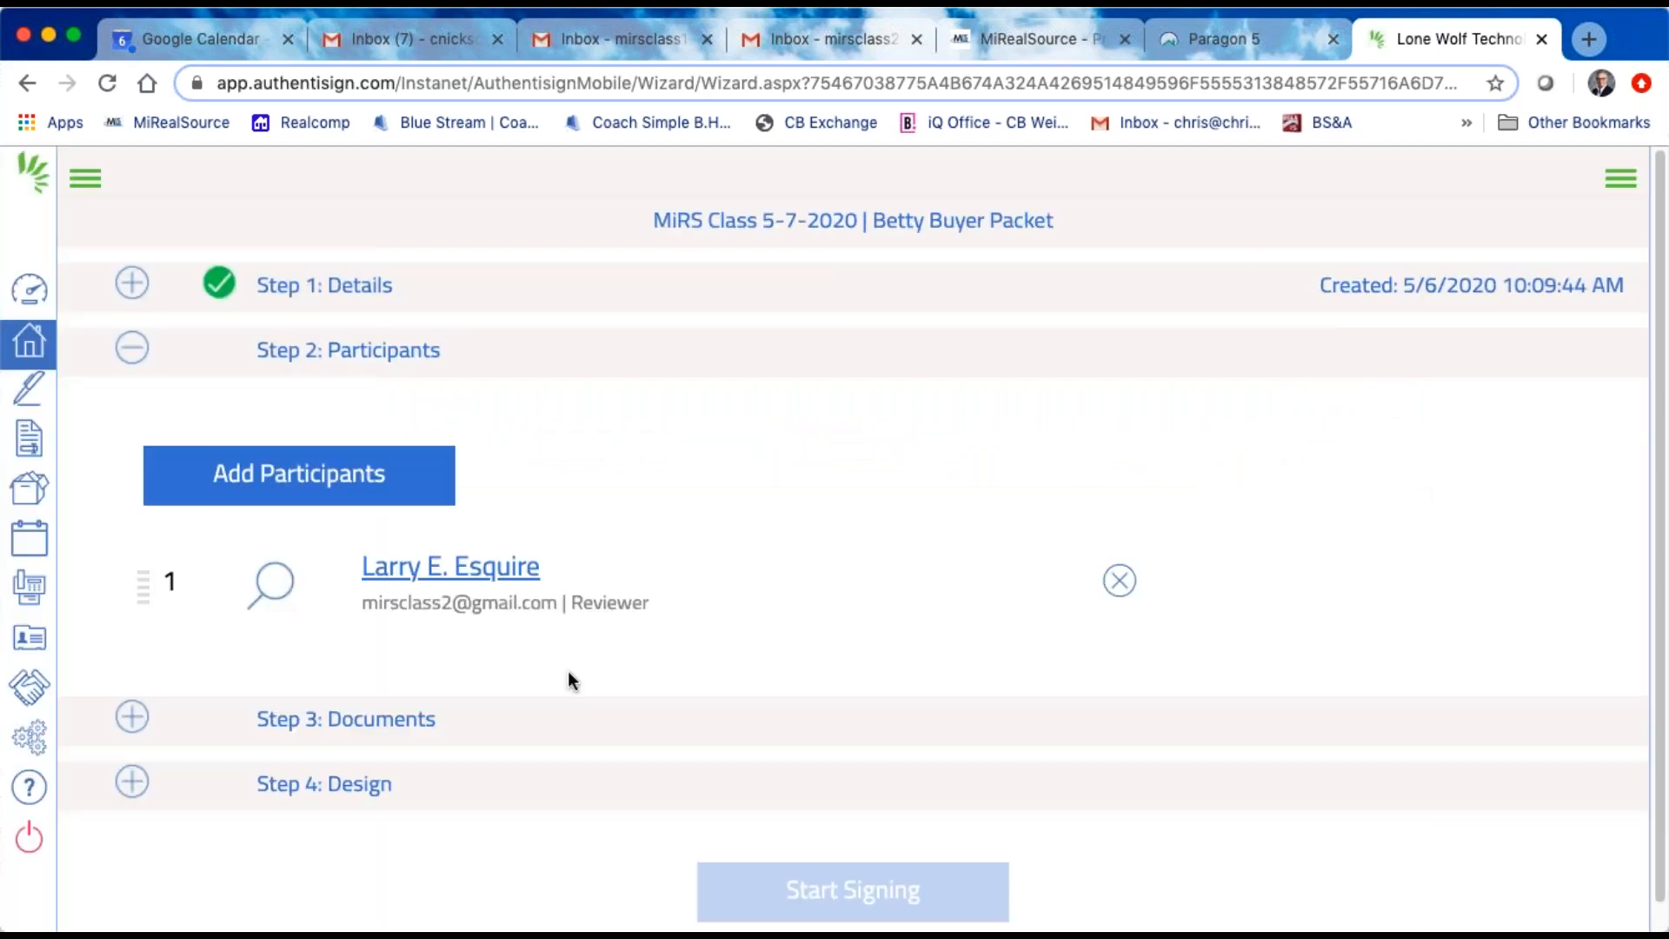
Step: Add the selling agent and the buyer from the linked transaction as Remote Signers, and move the buyer to second in the signing order
scroll(487, 716, down, 1)
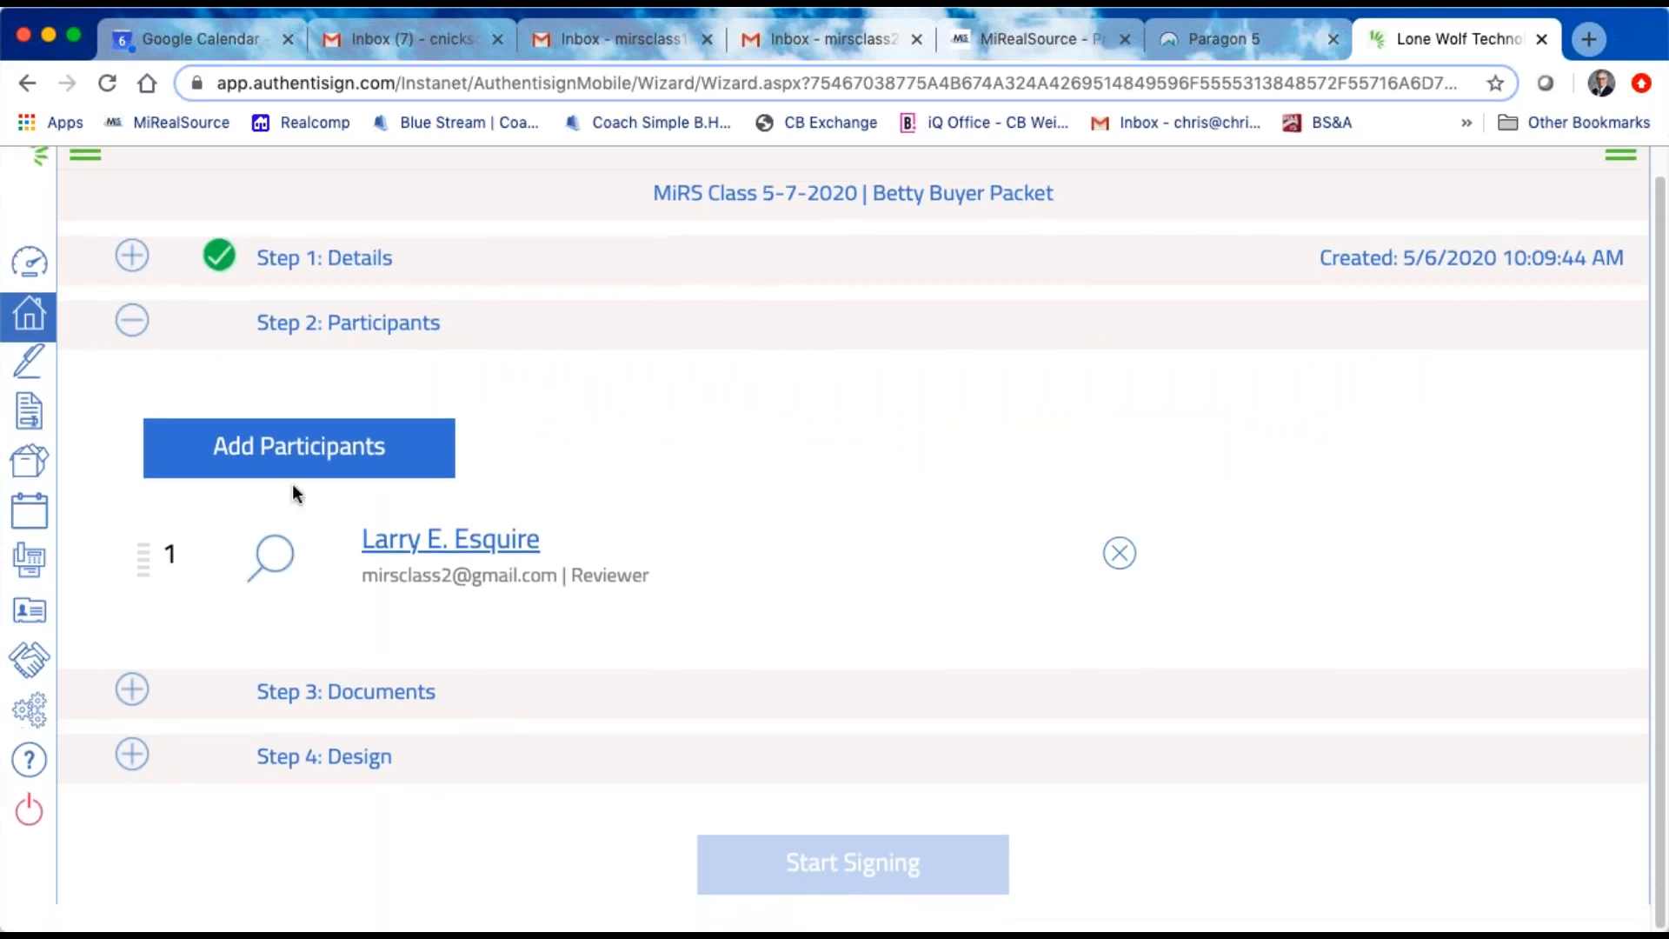
click(355, 447)
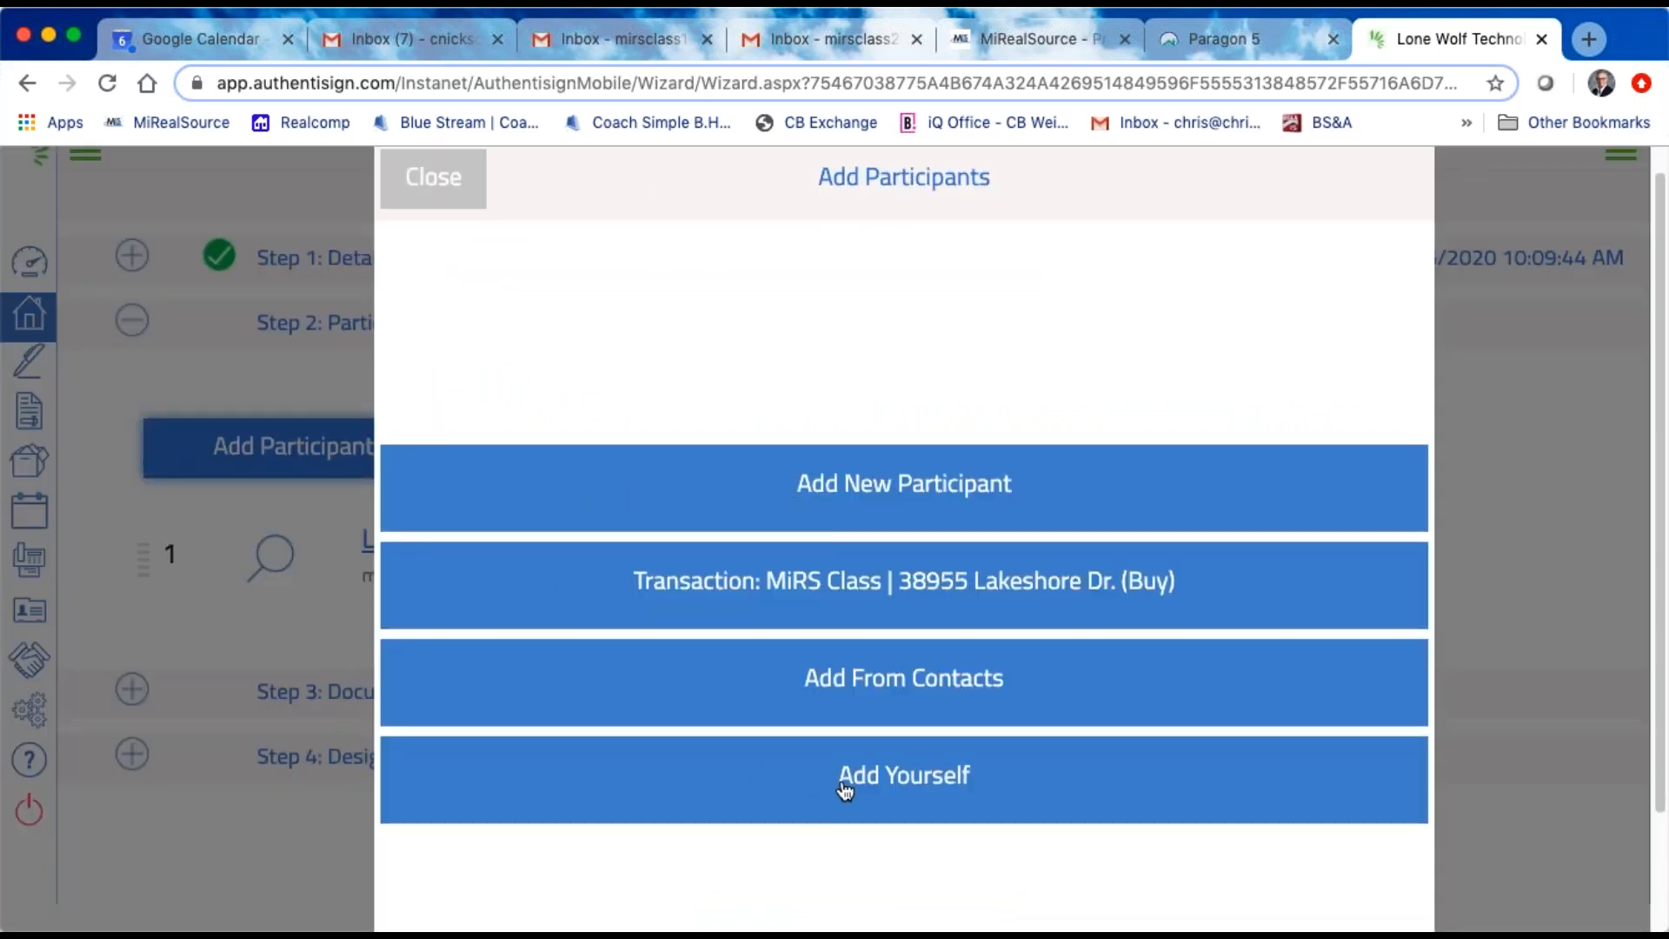
click(916, 600)
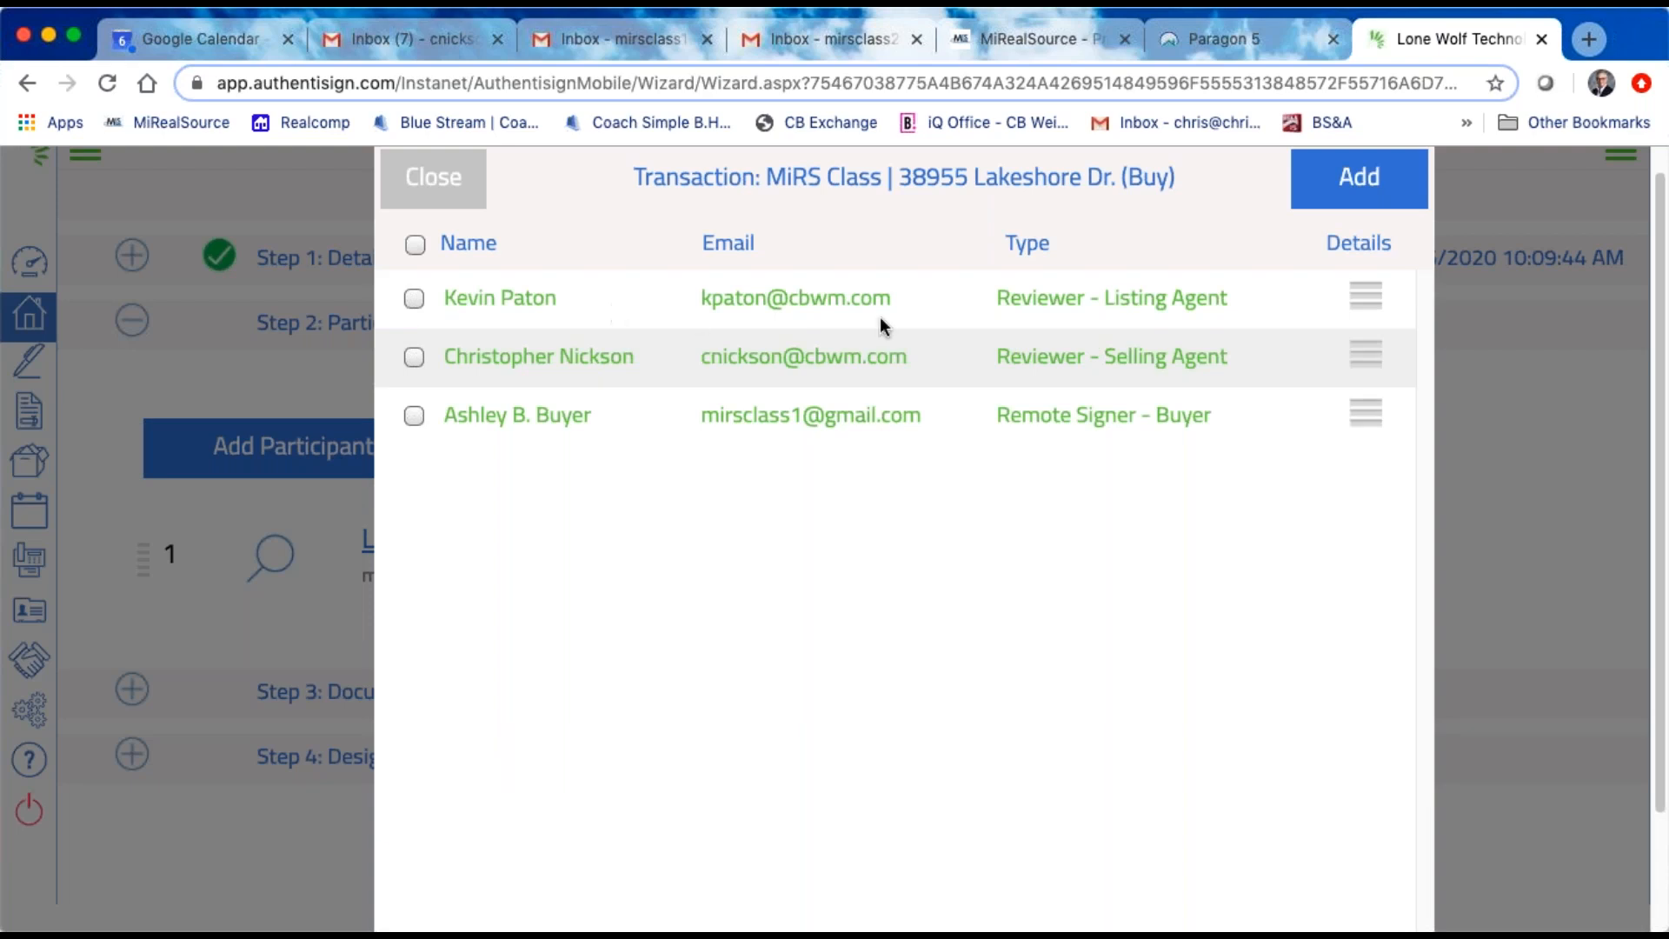
click(414, 357)
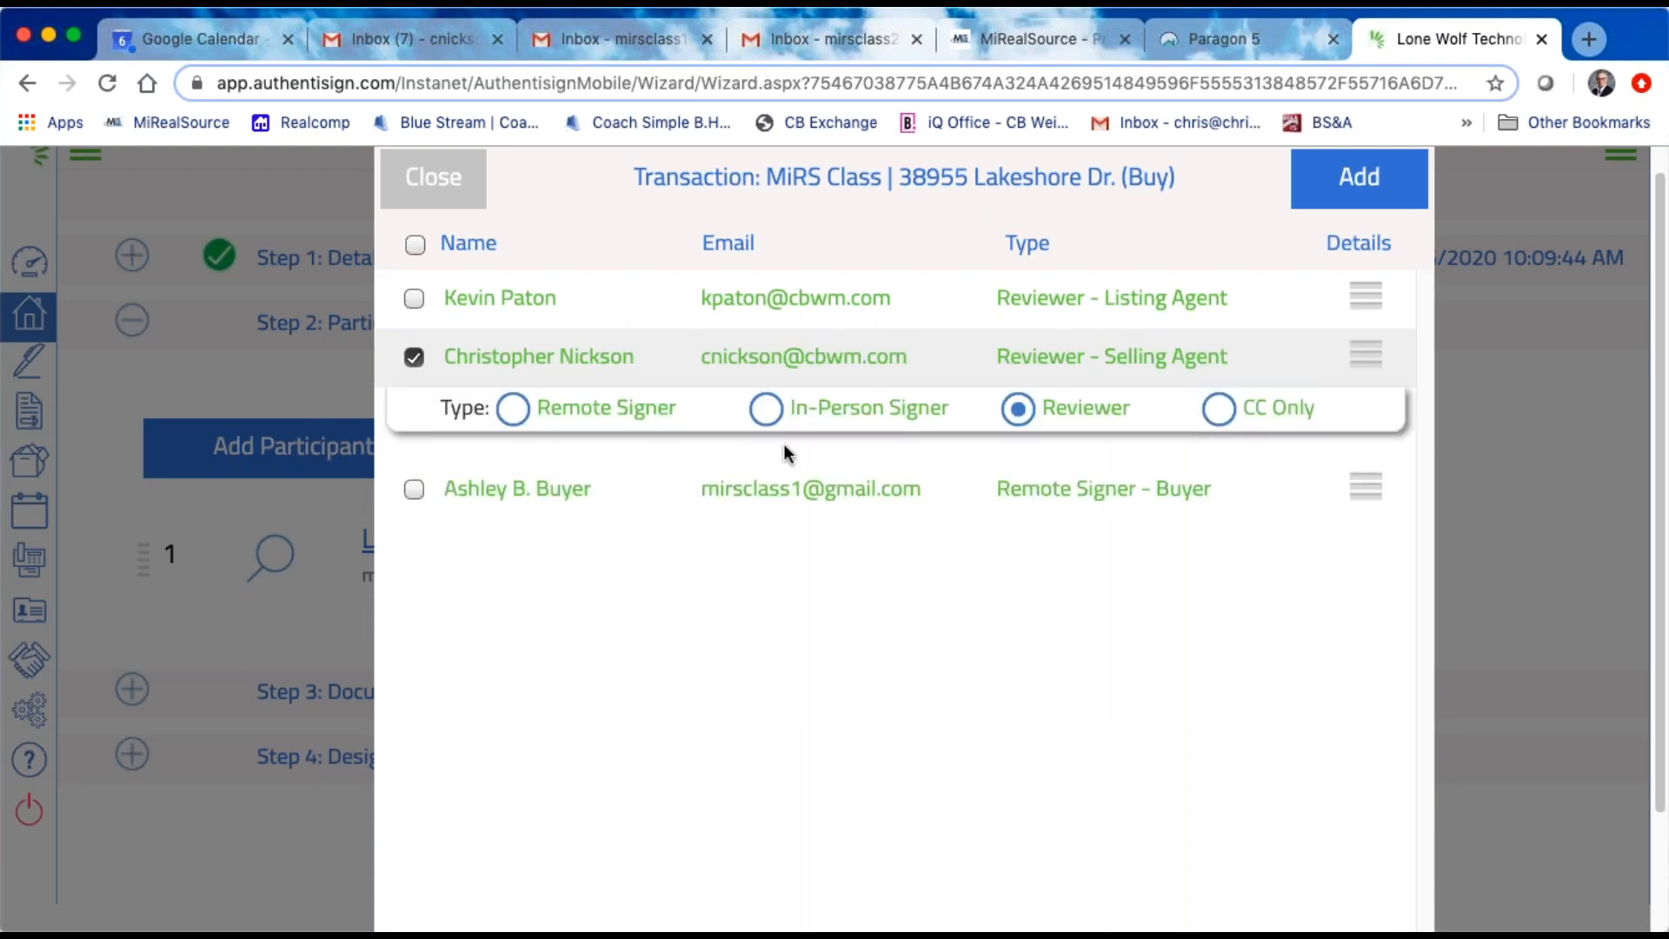
click(510, 422)
click(413, 489)
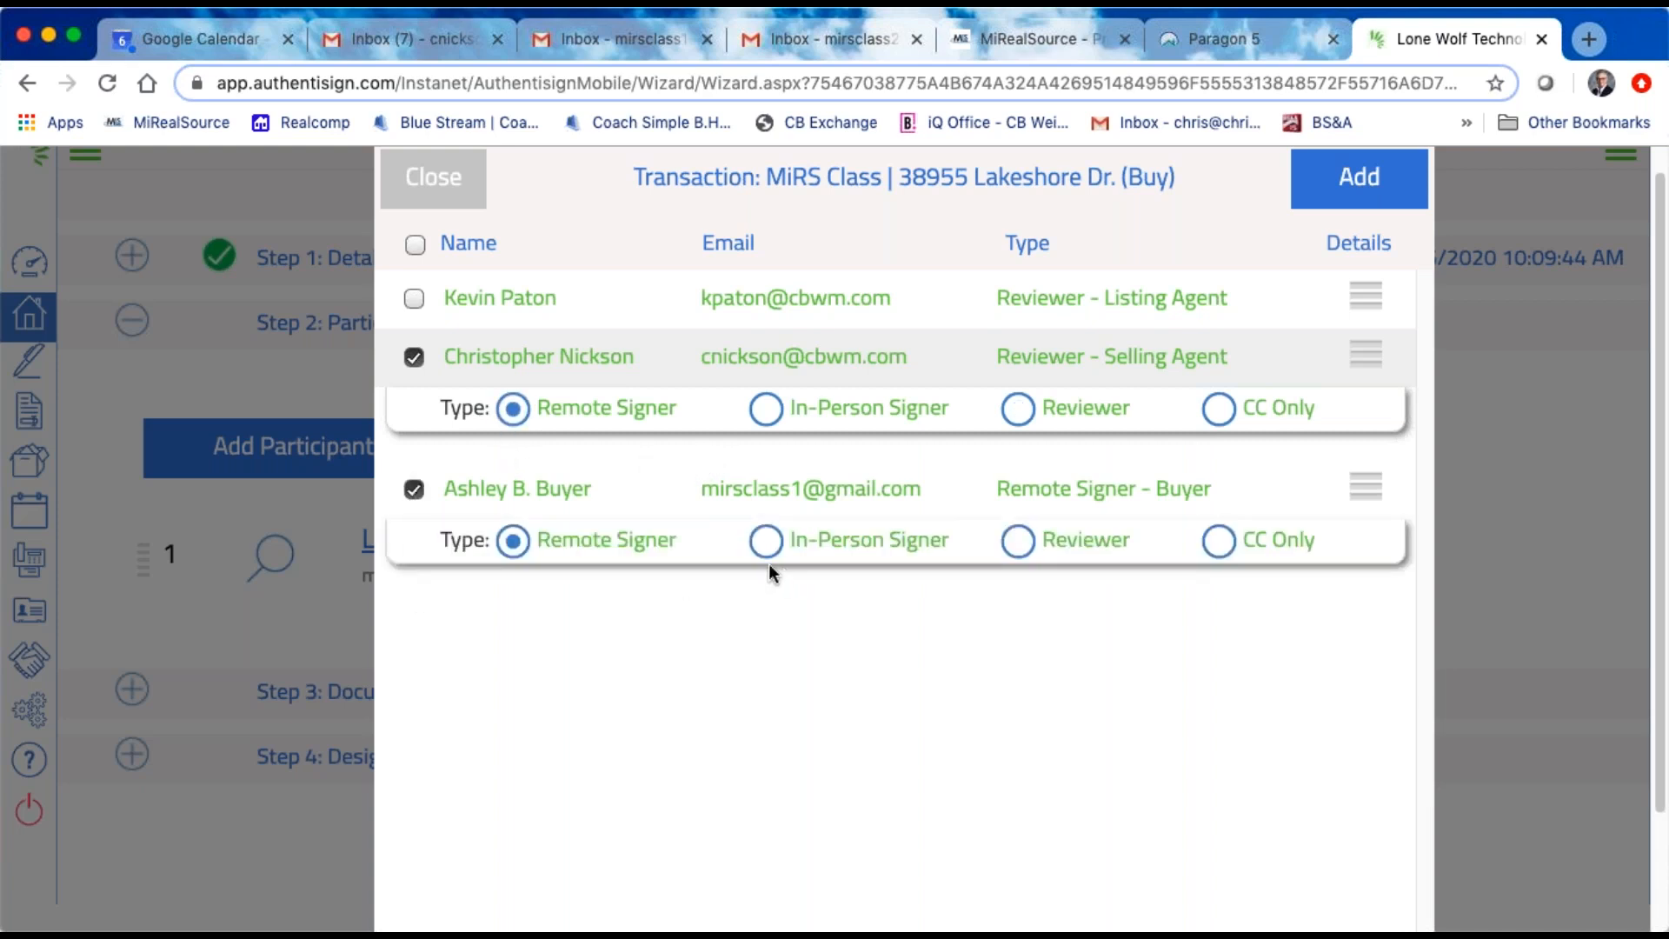
click(1359, 179)
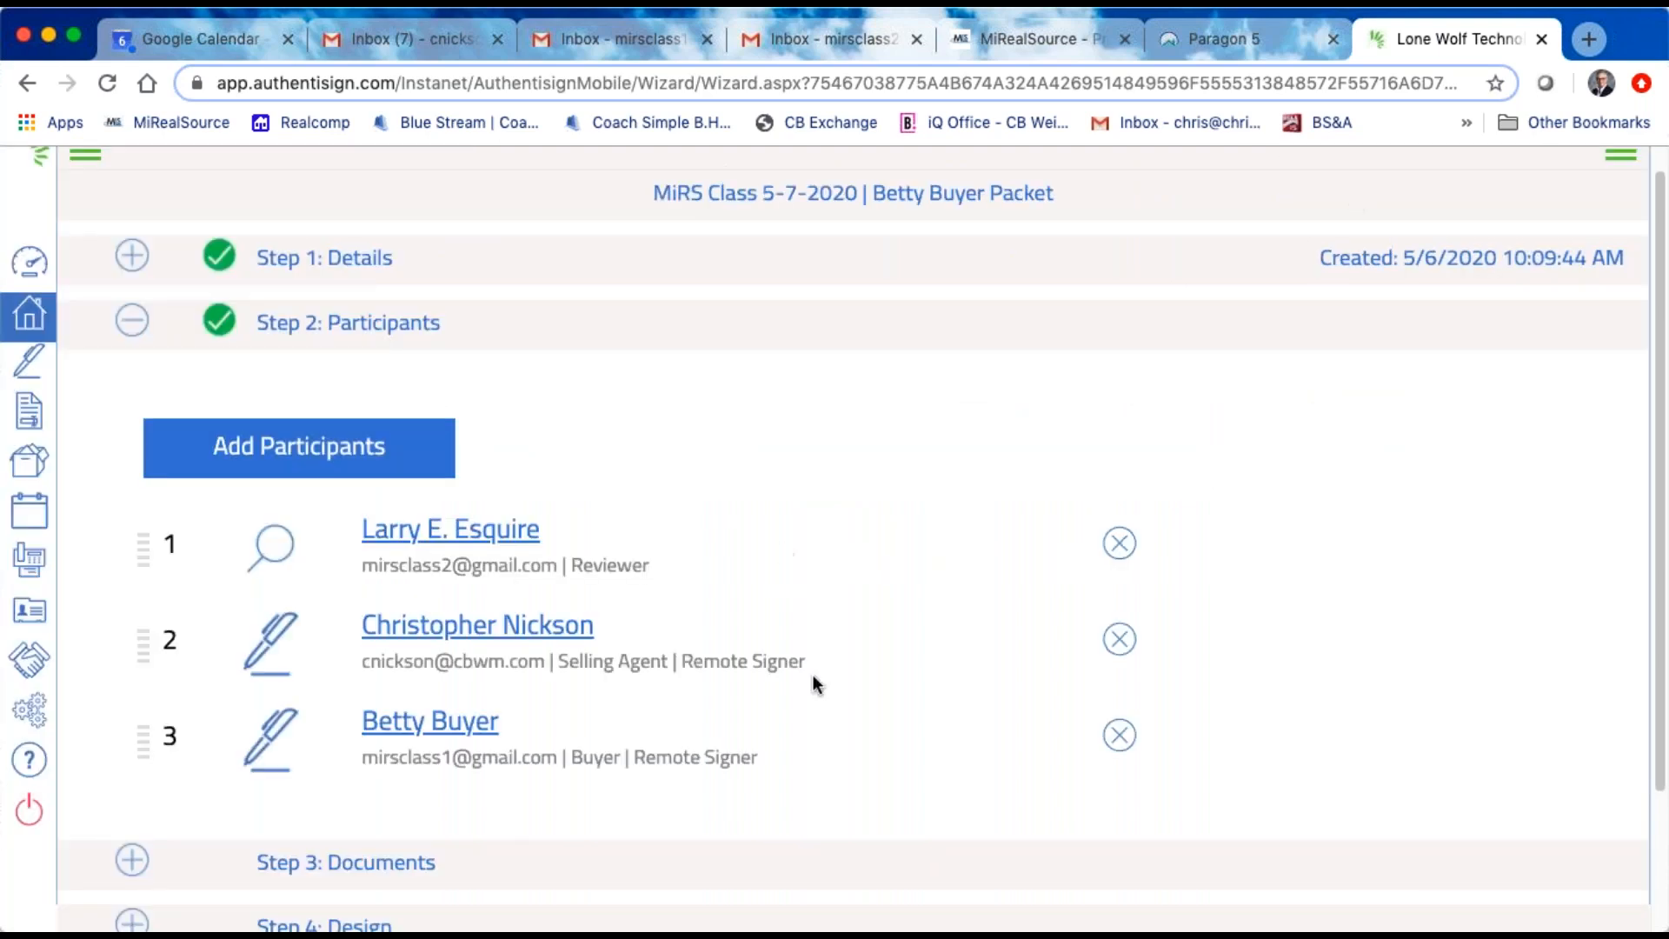
scroll(815, 661, down, 2)
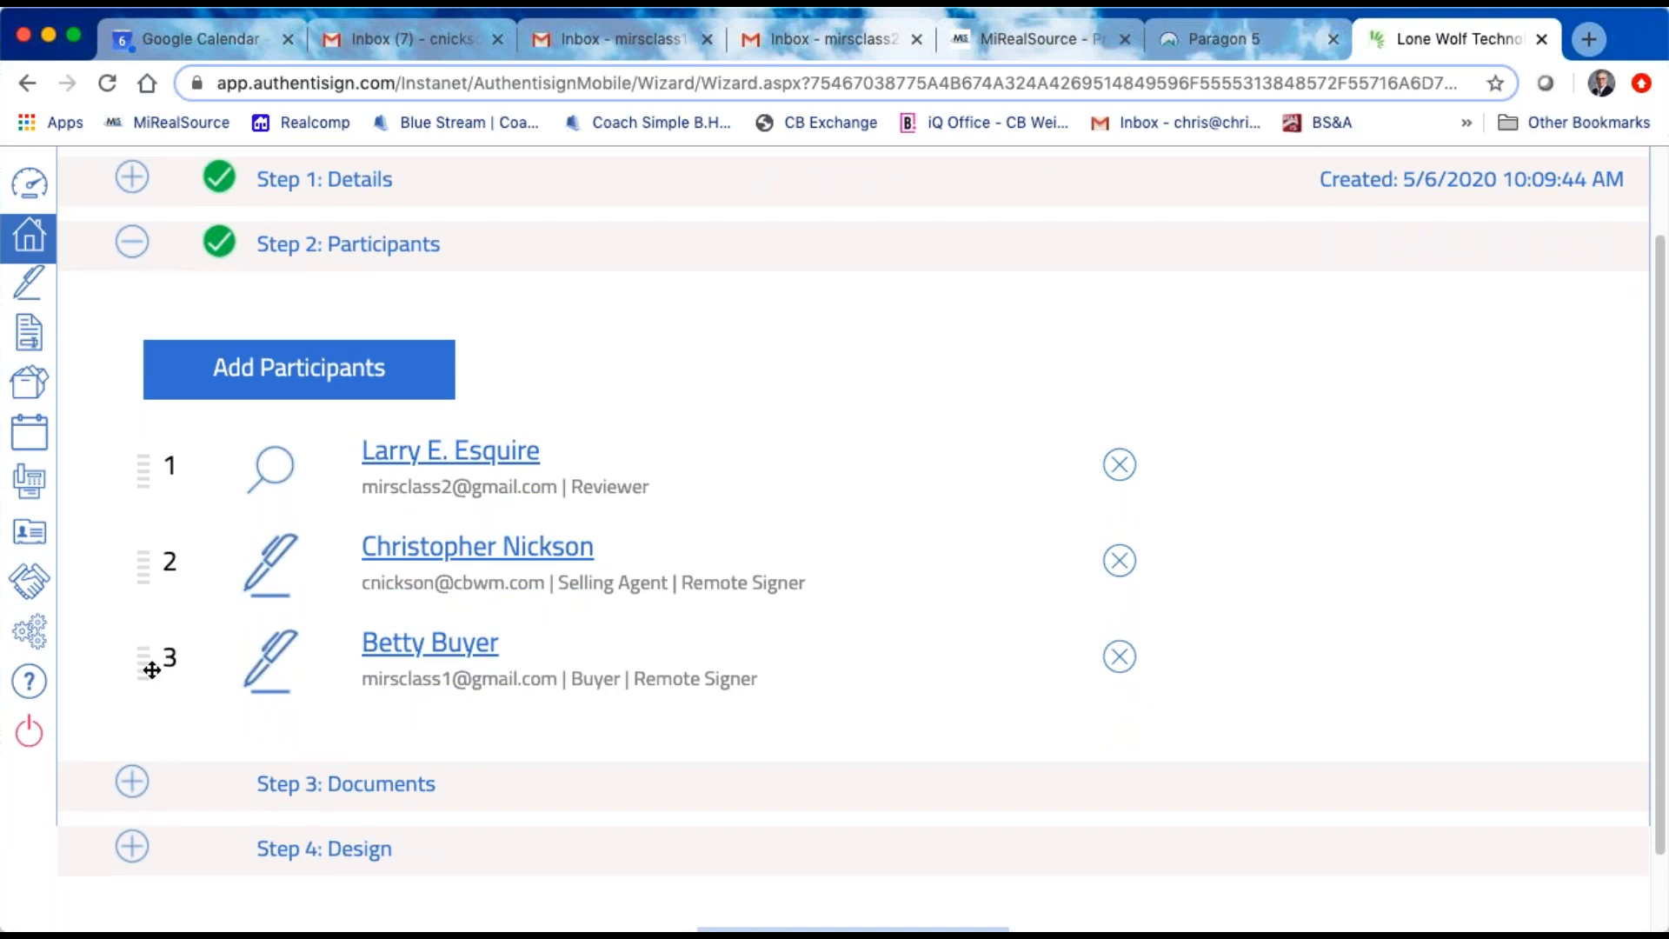
drag(149, 671, 153, 568)
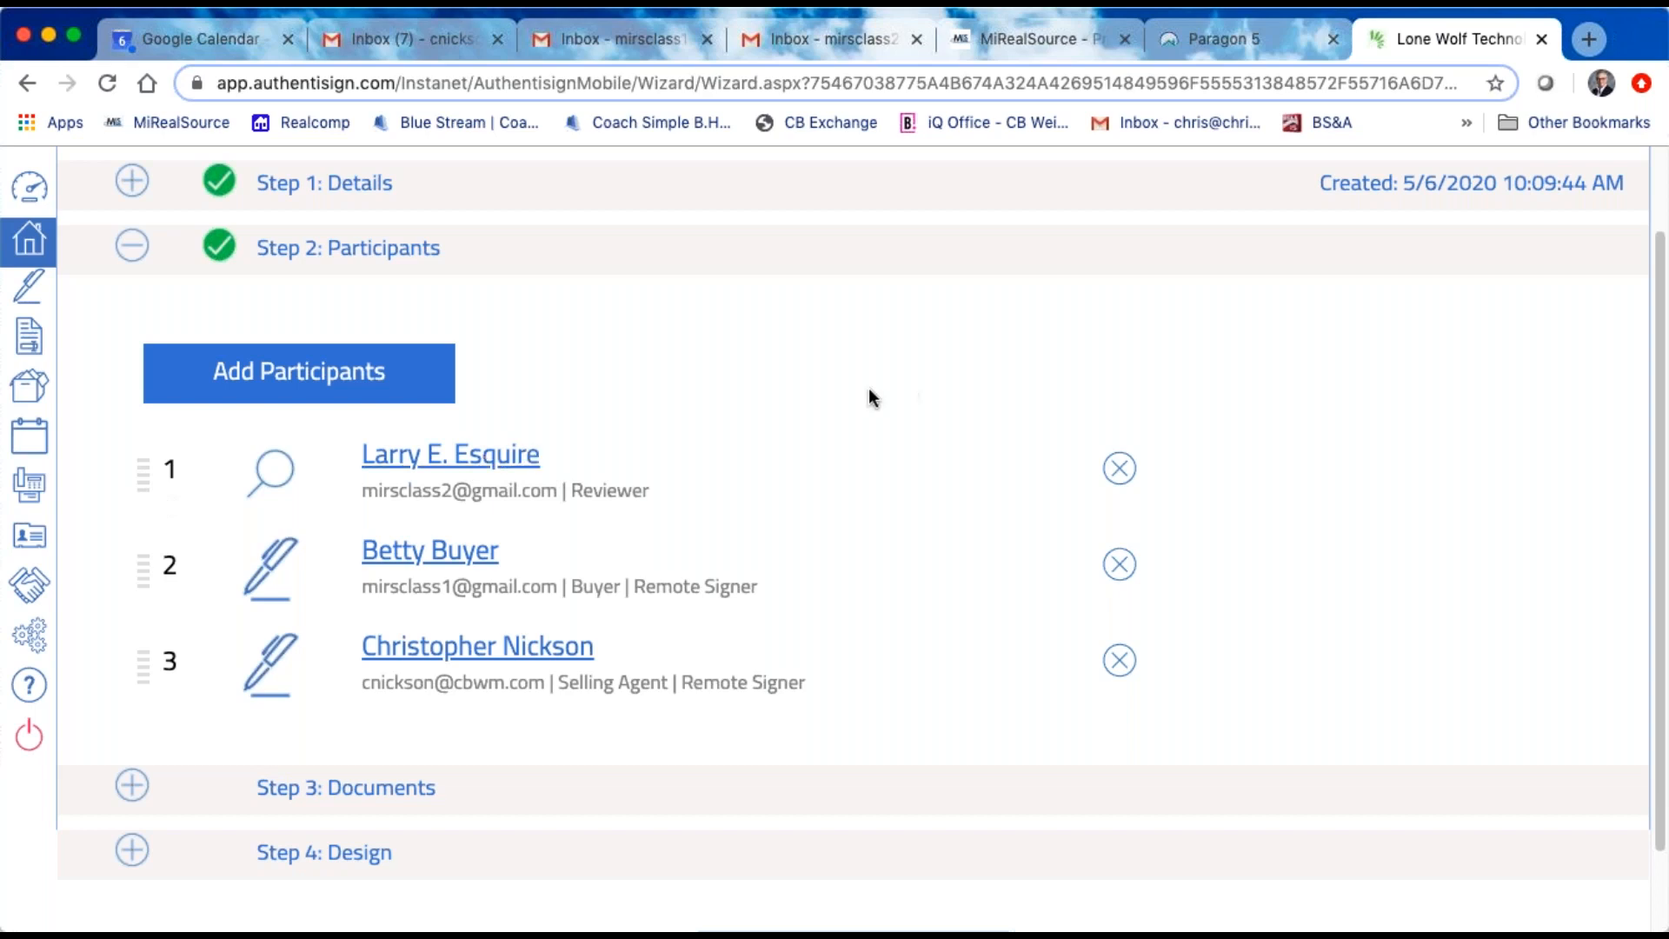
Step: Open the reviewing lawyer's participant details, check the type, contact fields and invitation email options, and save the participant without changes
scroll(870, 393, up, 3)
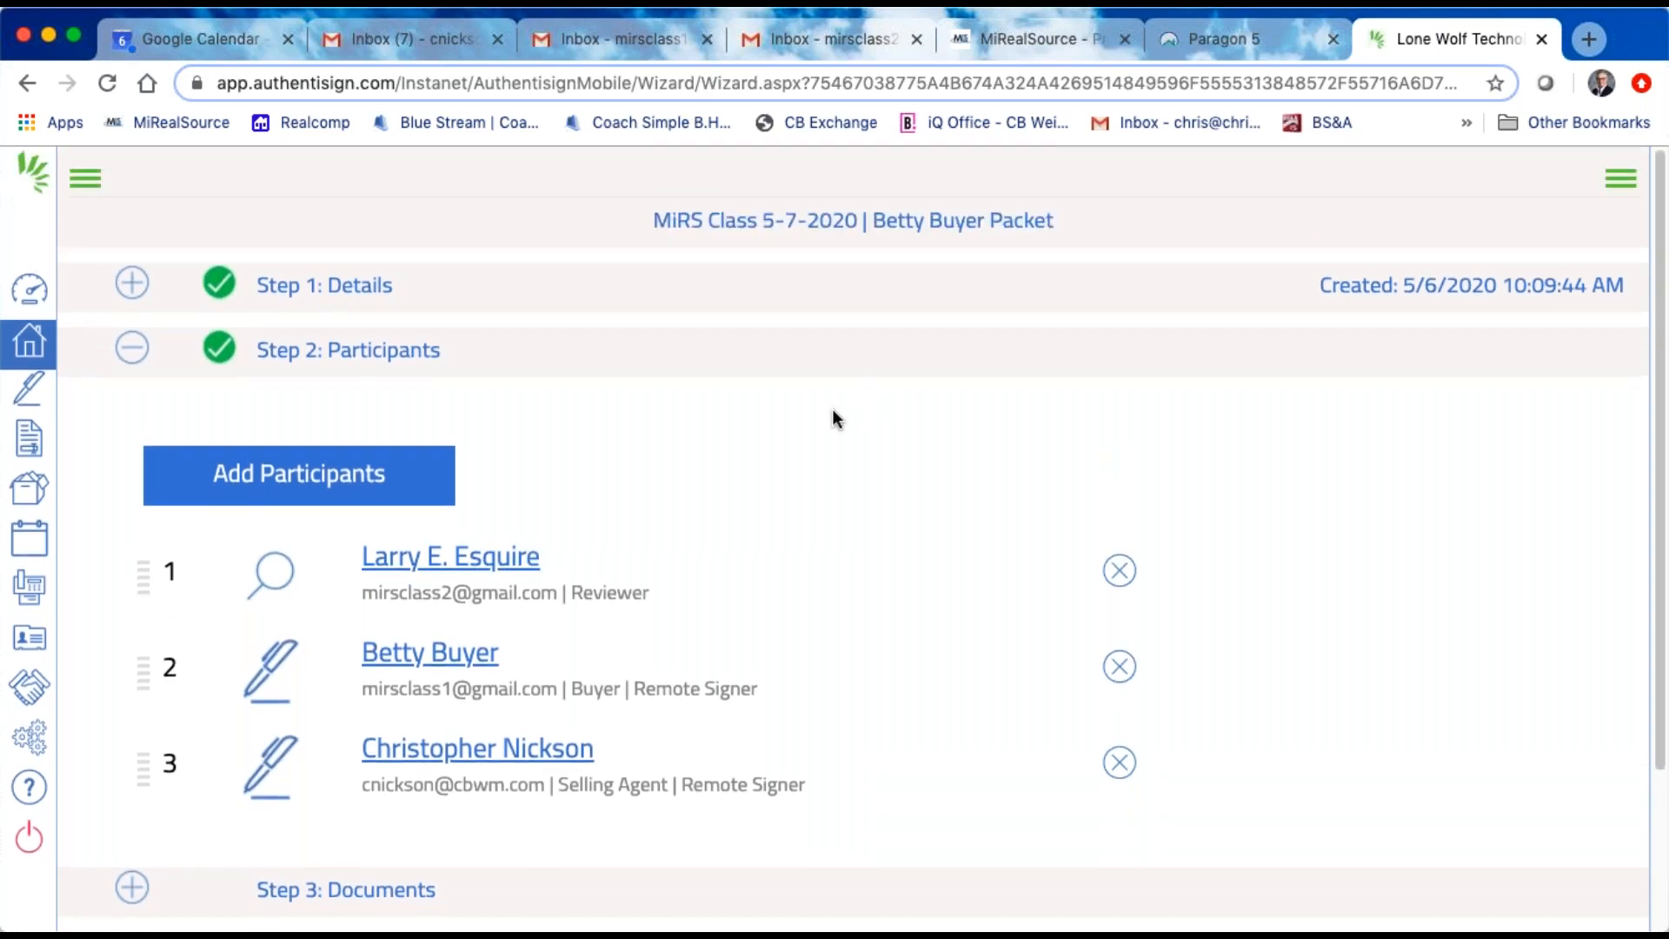
scroll(770, 439, down, 3)
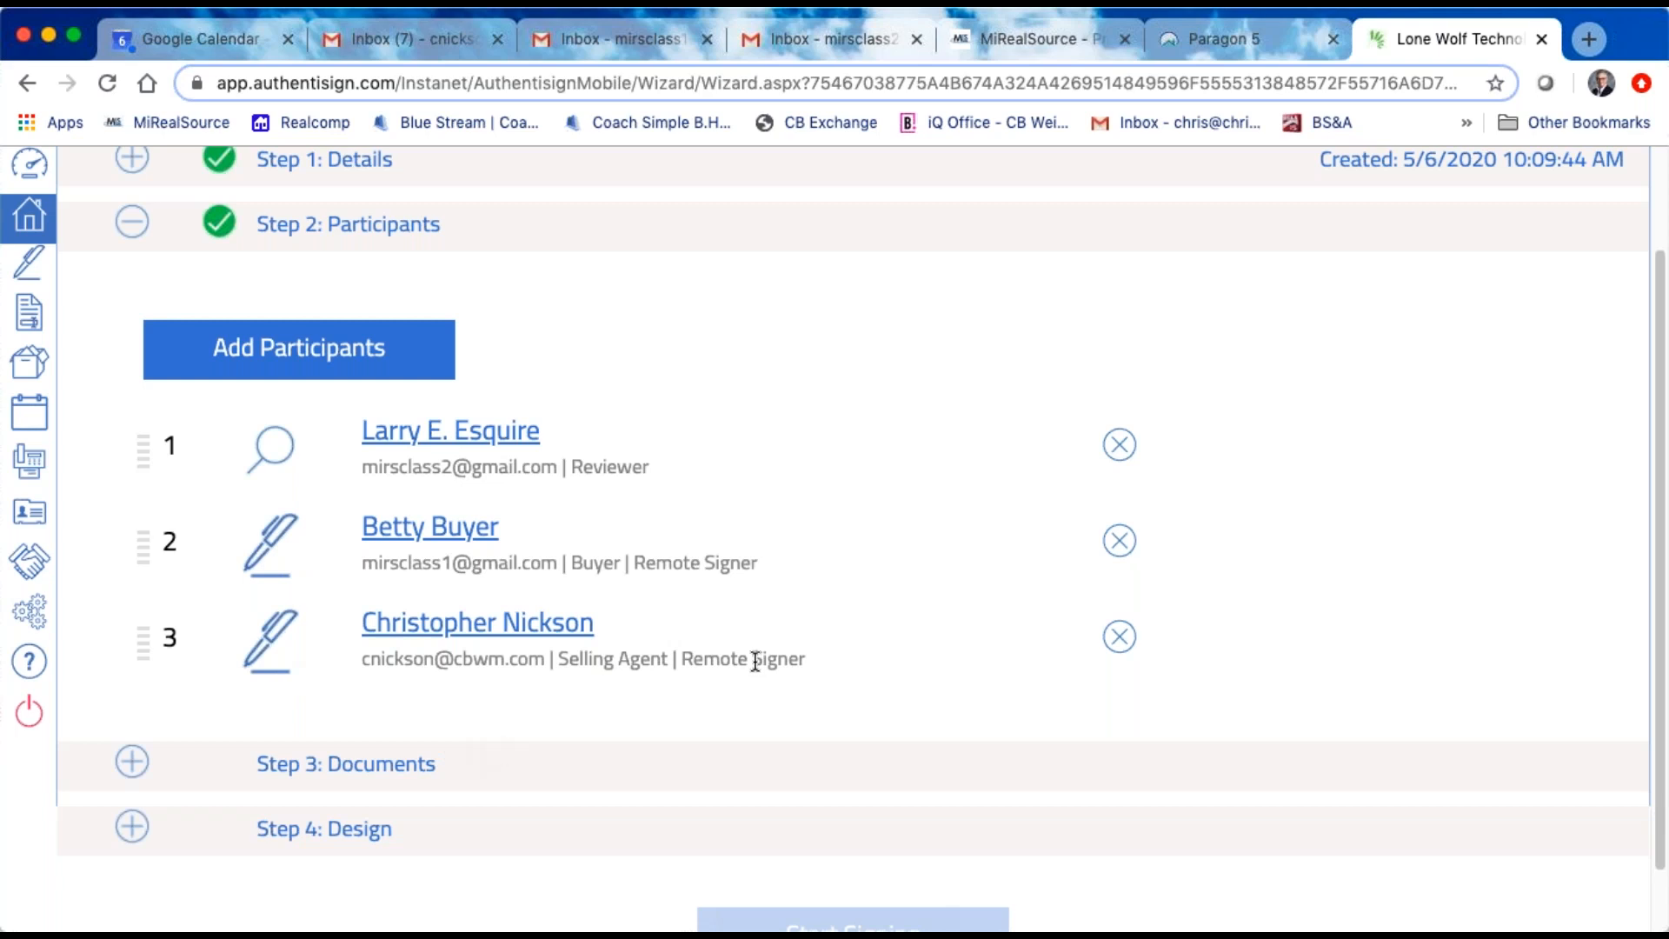
scroll(755, 661, down, 1)
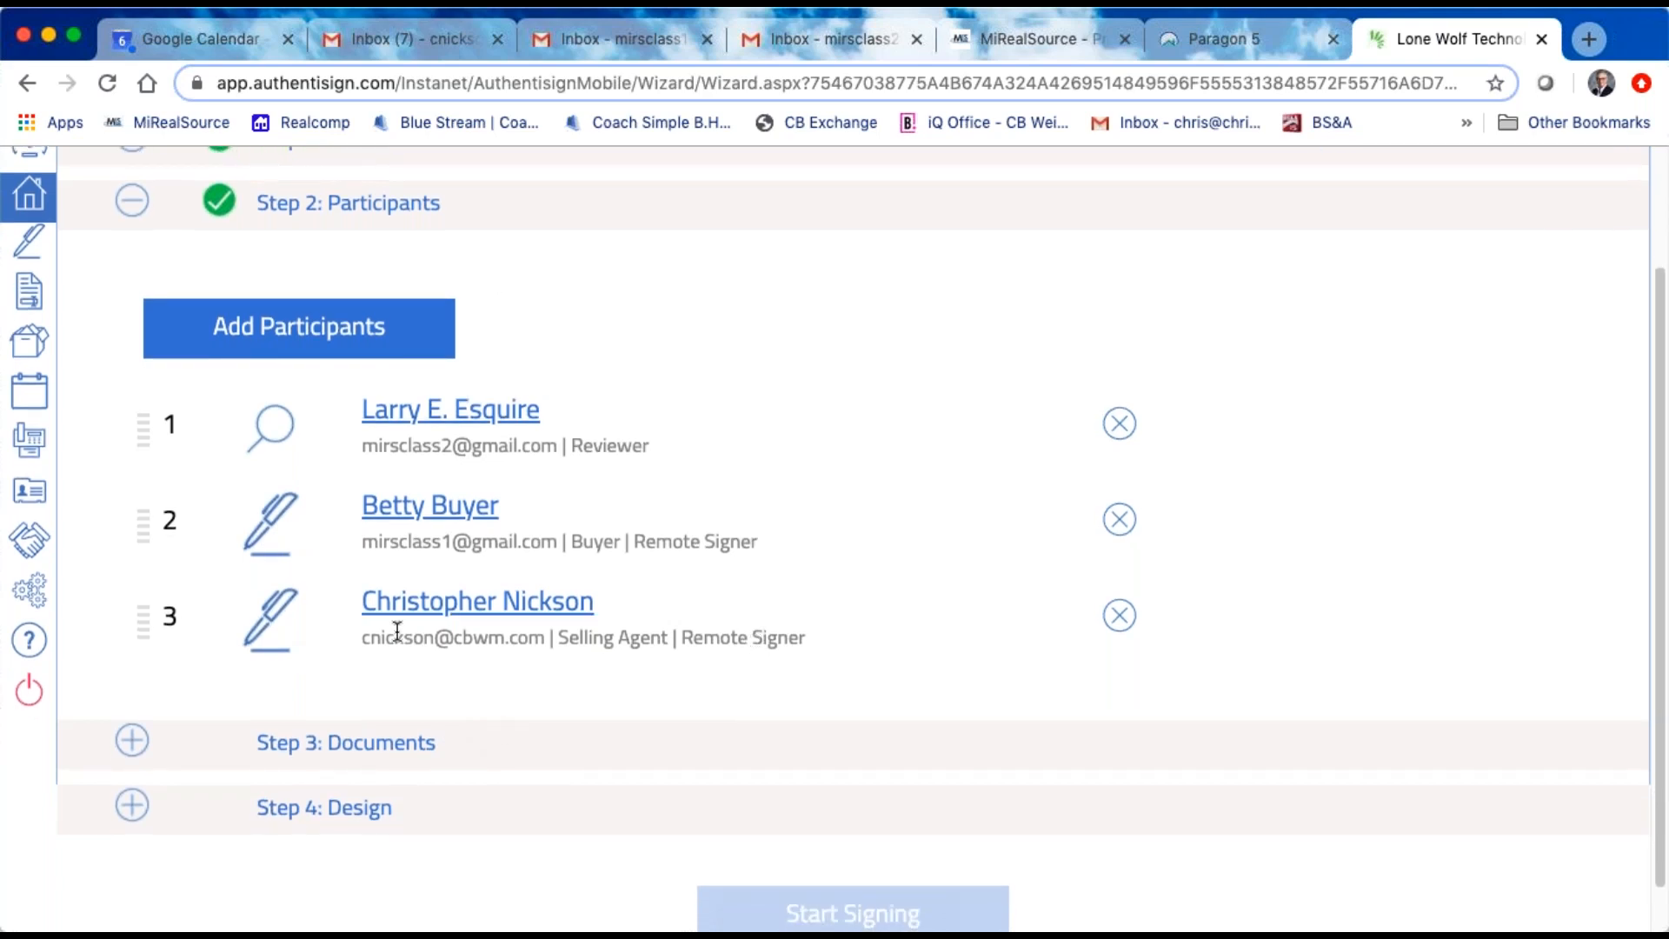
click(443, 410)
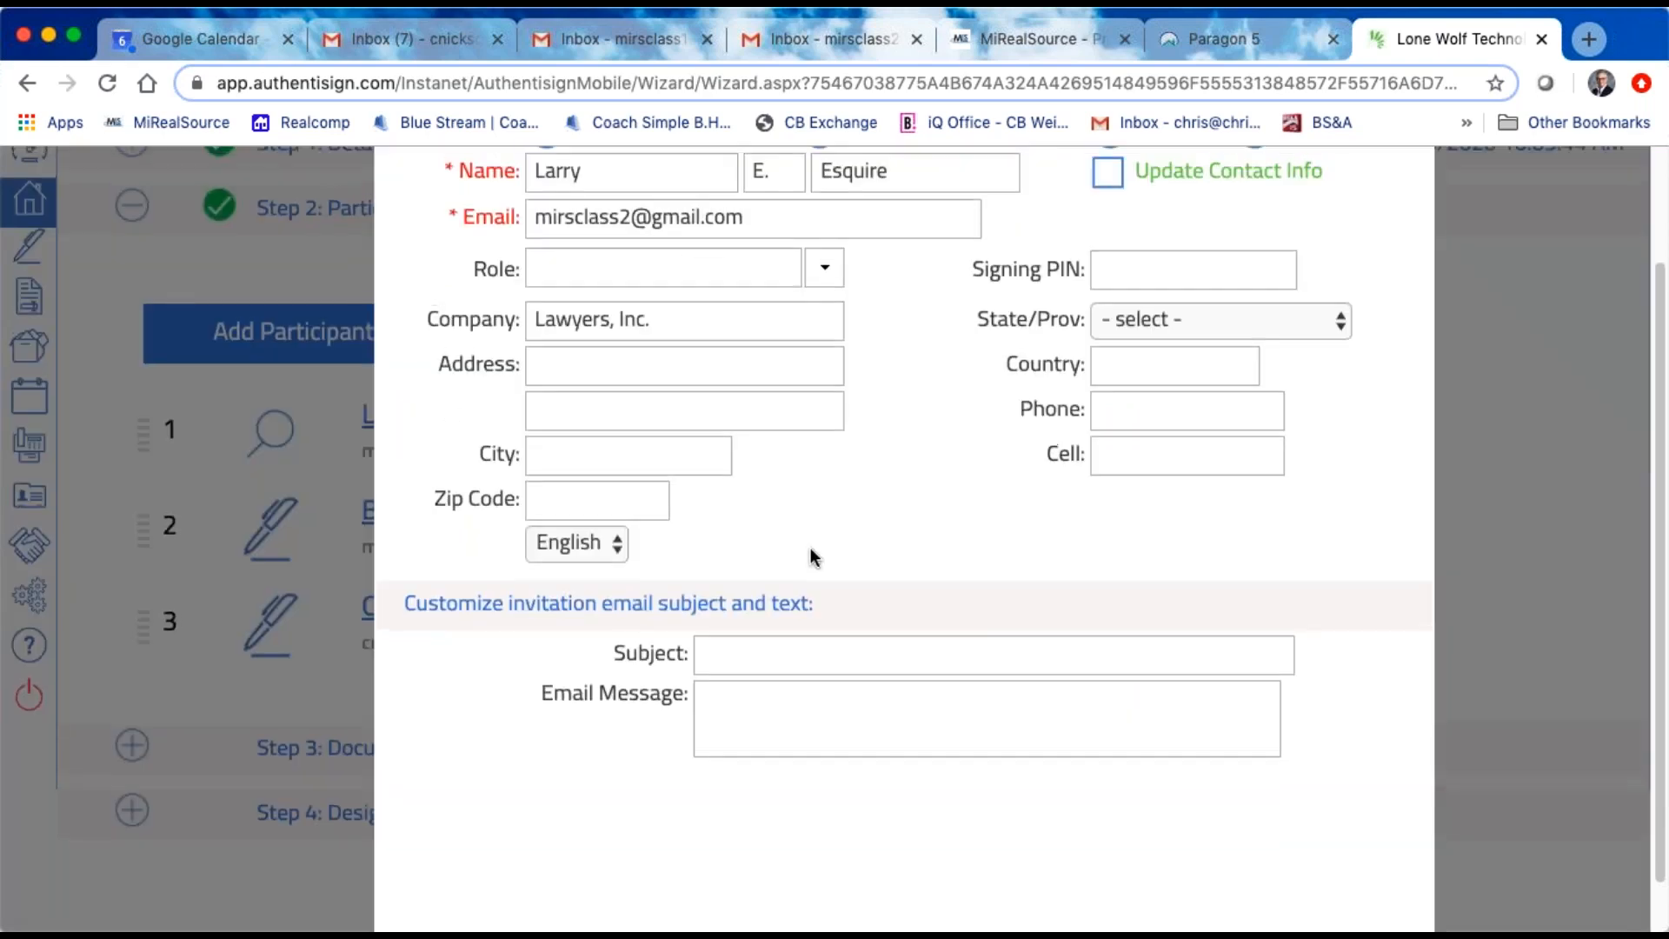
scroll(815, 548, up, 3)
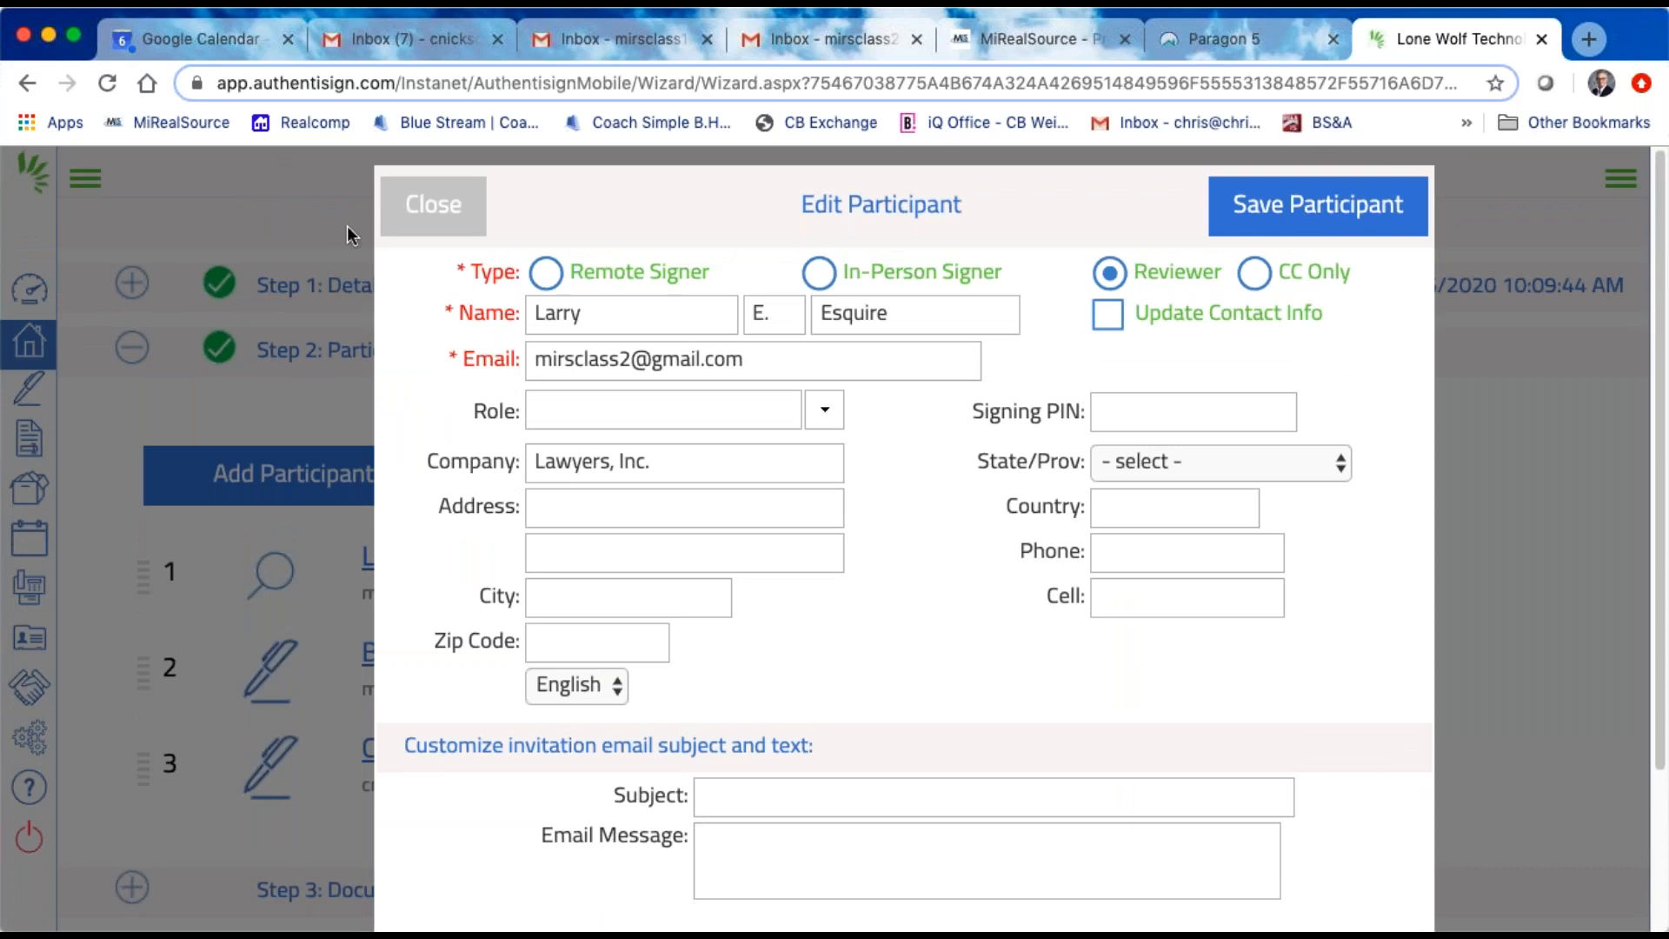
click(1320, 208)
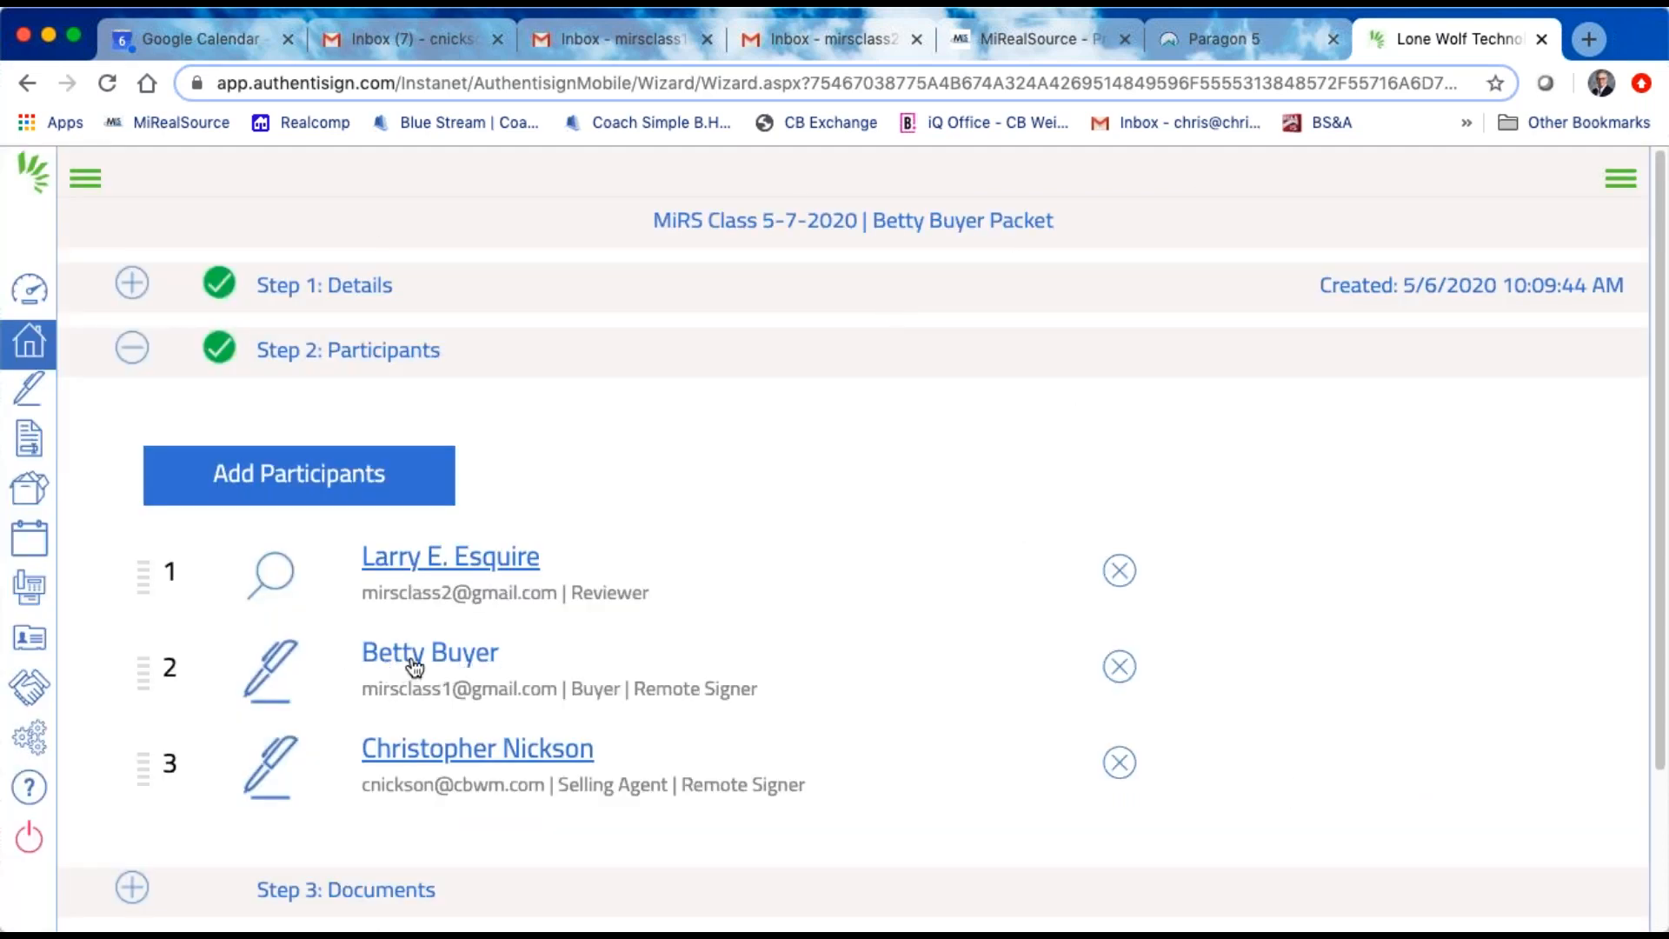
Step: Review the buyer's participant details, including type, role, custom signature, custom initials and invitation email fields, and save them without changes
click(414, 660)
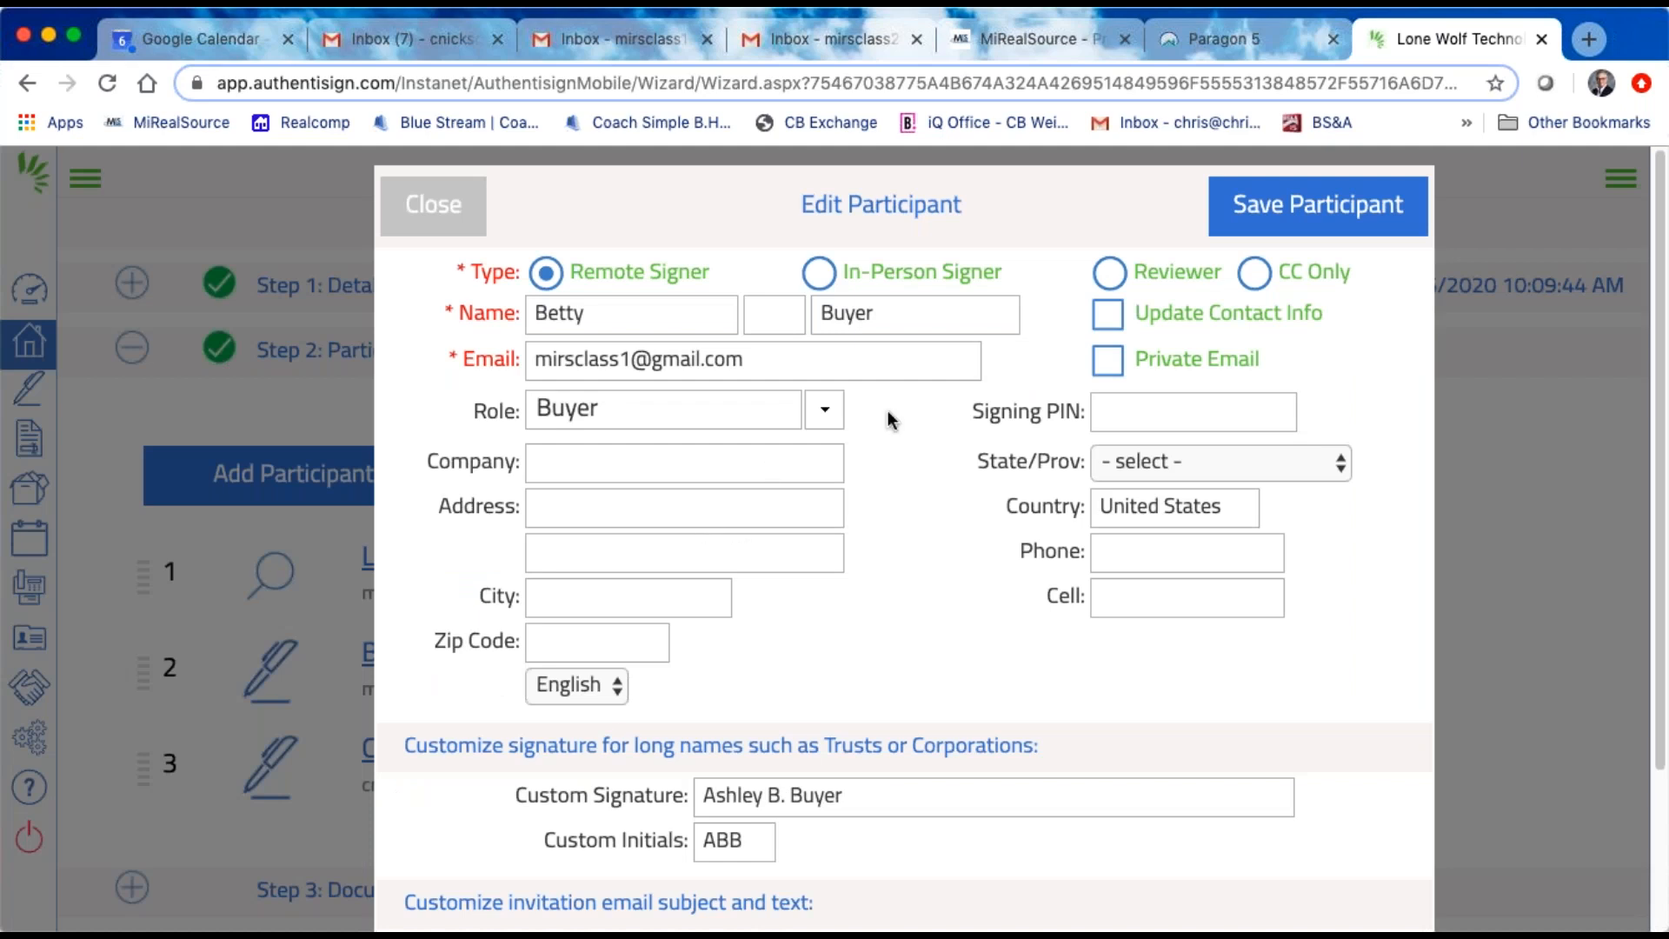
scroll(905, 525, down, 1)
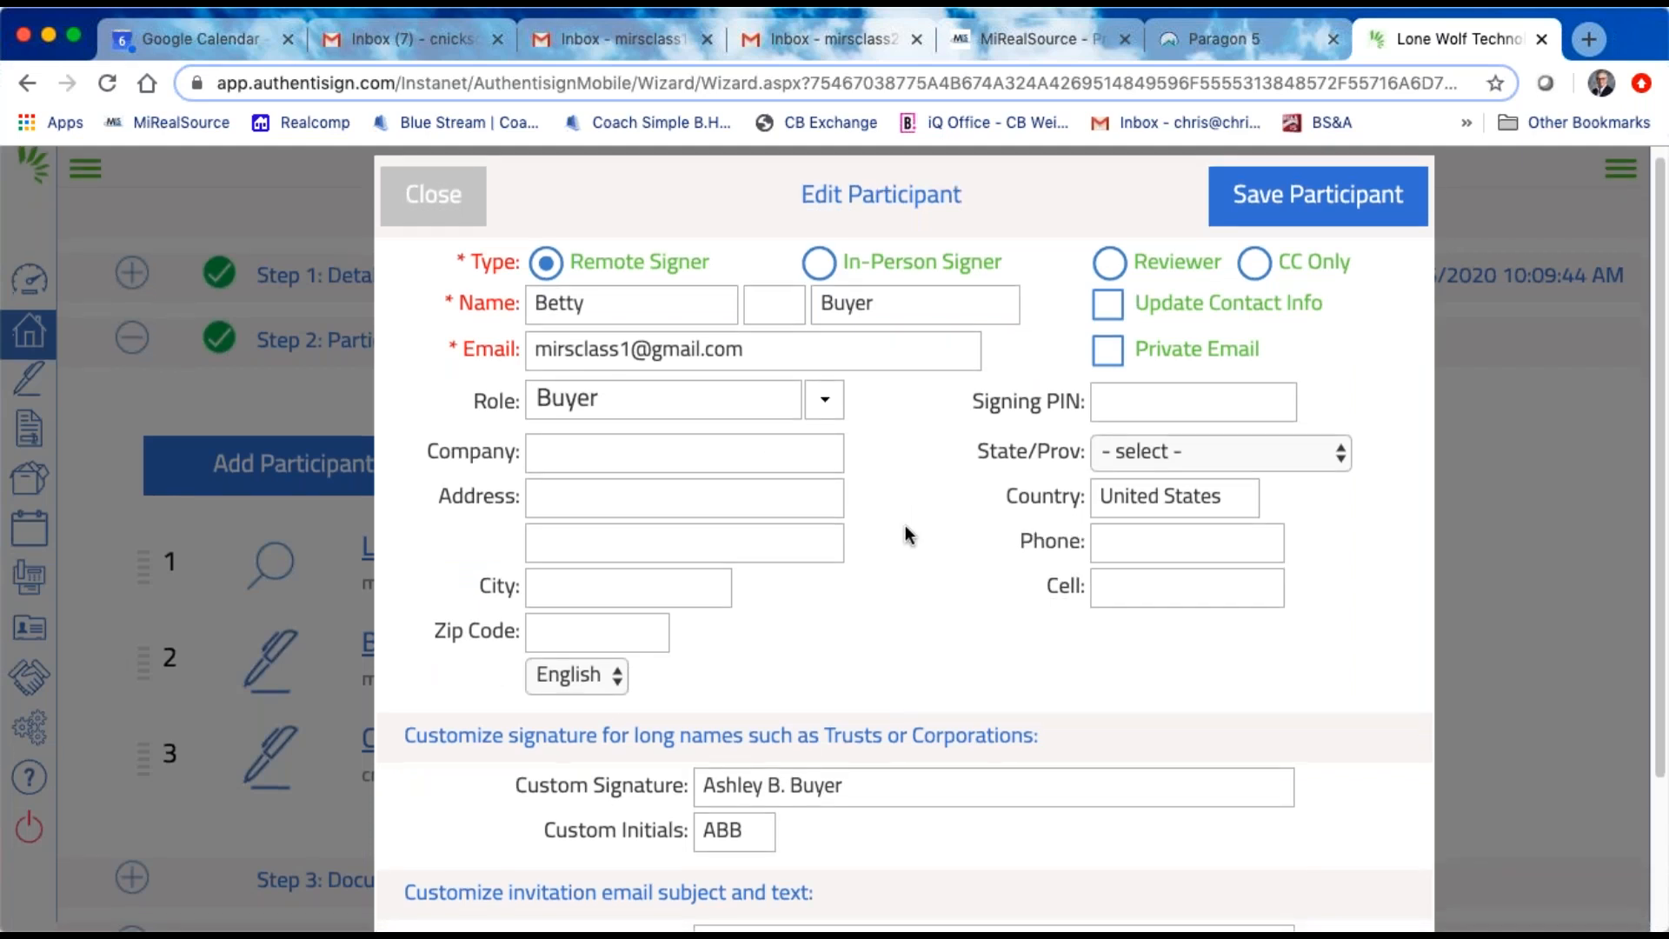
scroll(905, 525, down, 1)
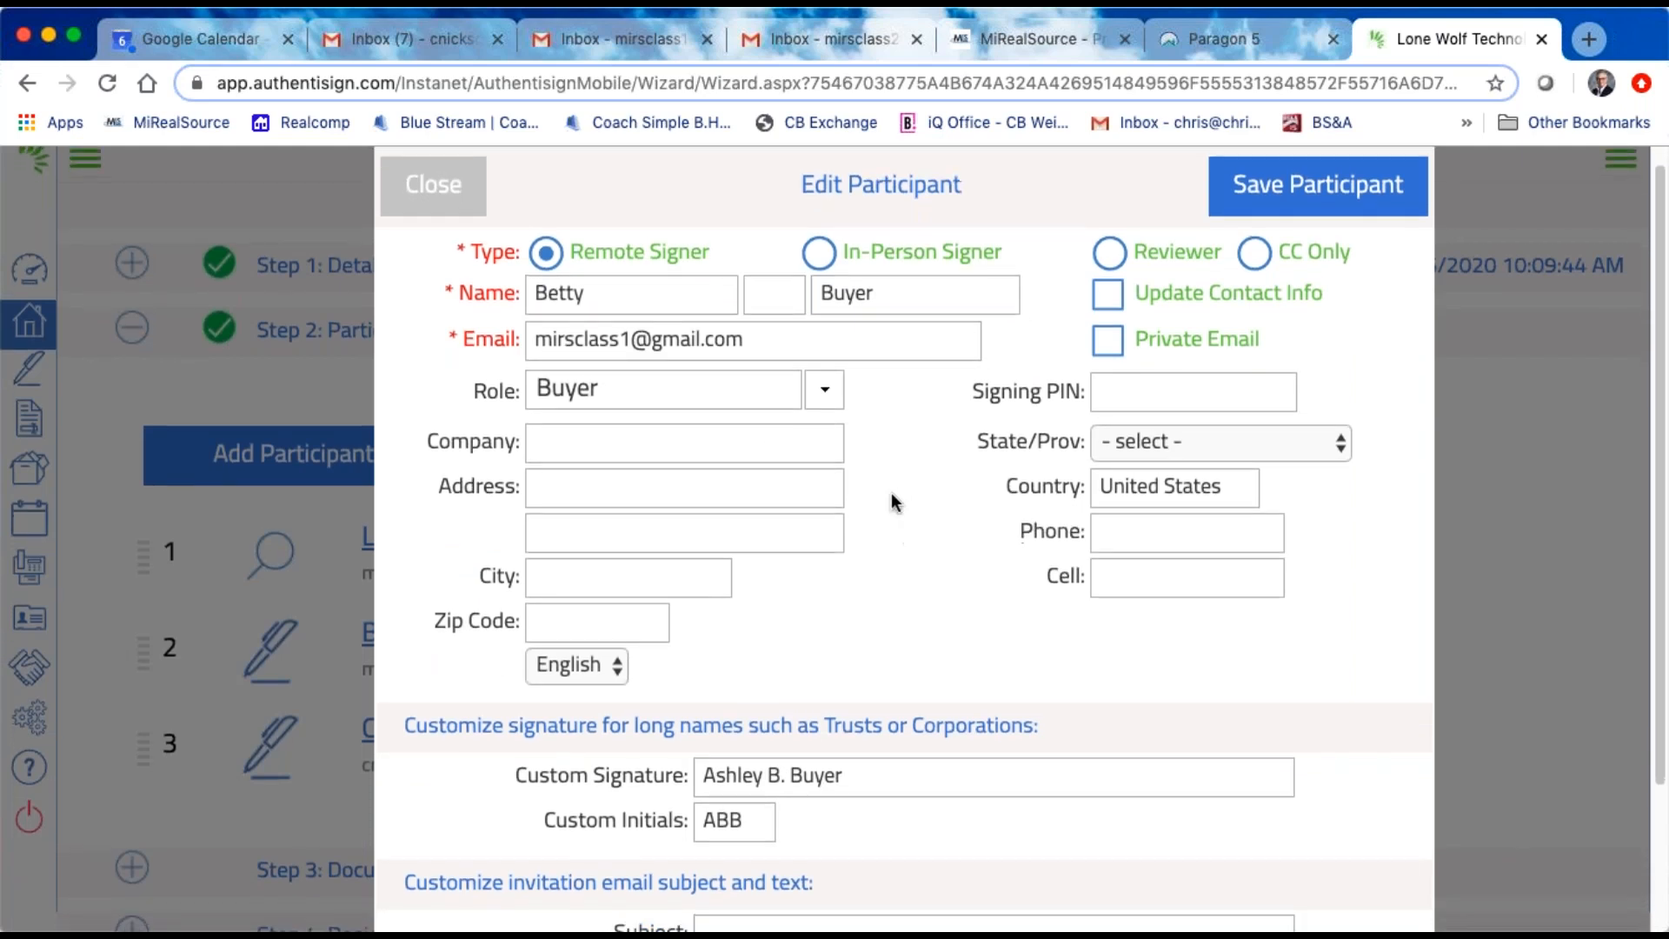
scroll(936, 628, down, 3)
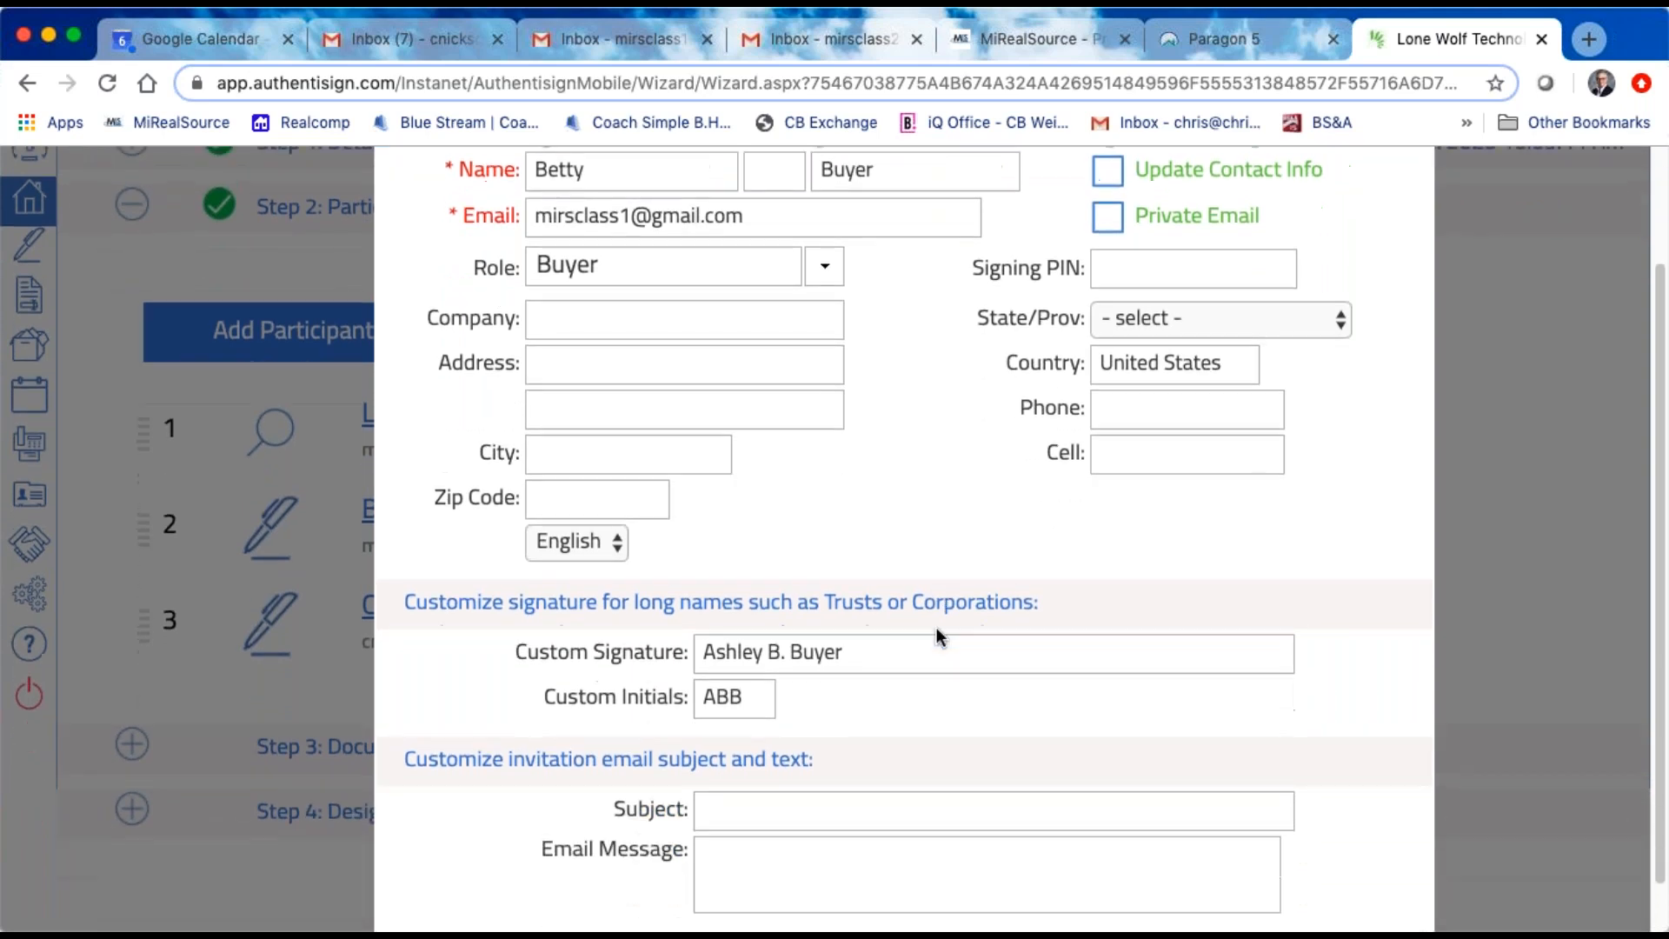
scroll(936, 628, up, 4)
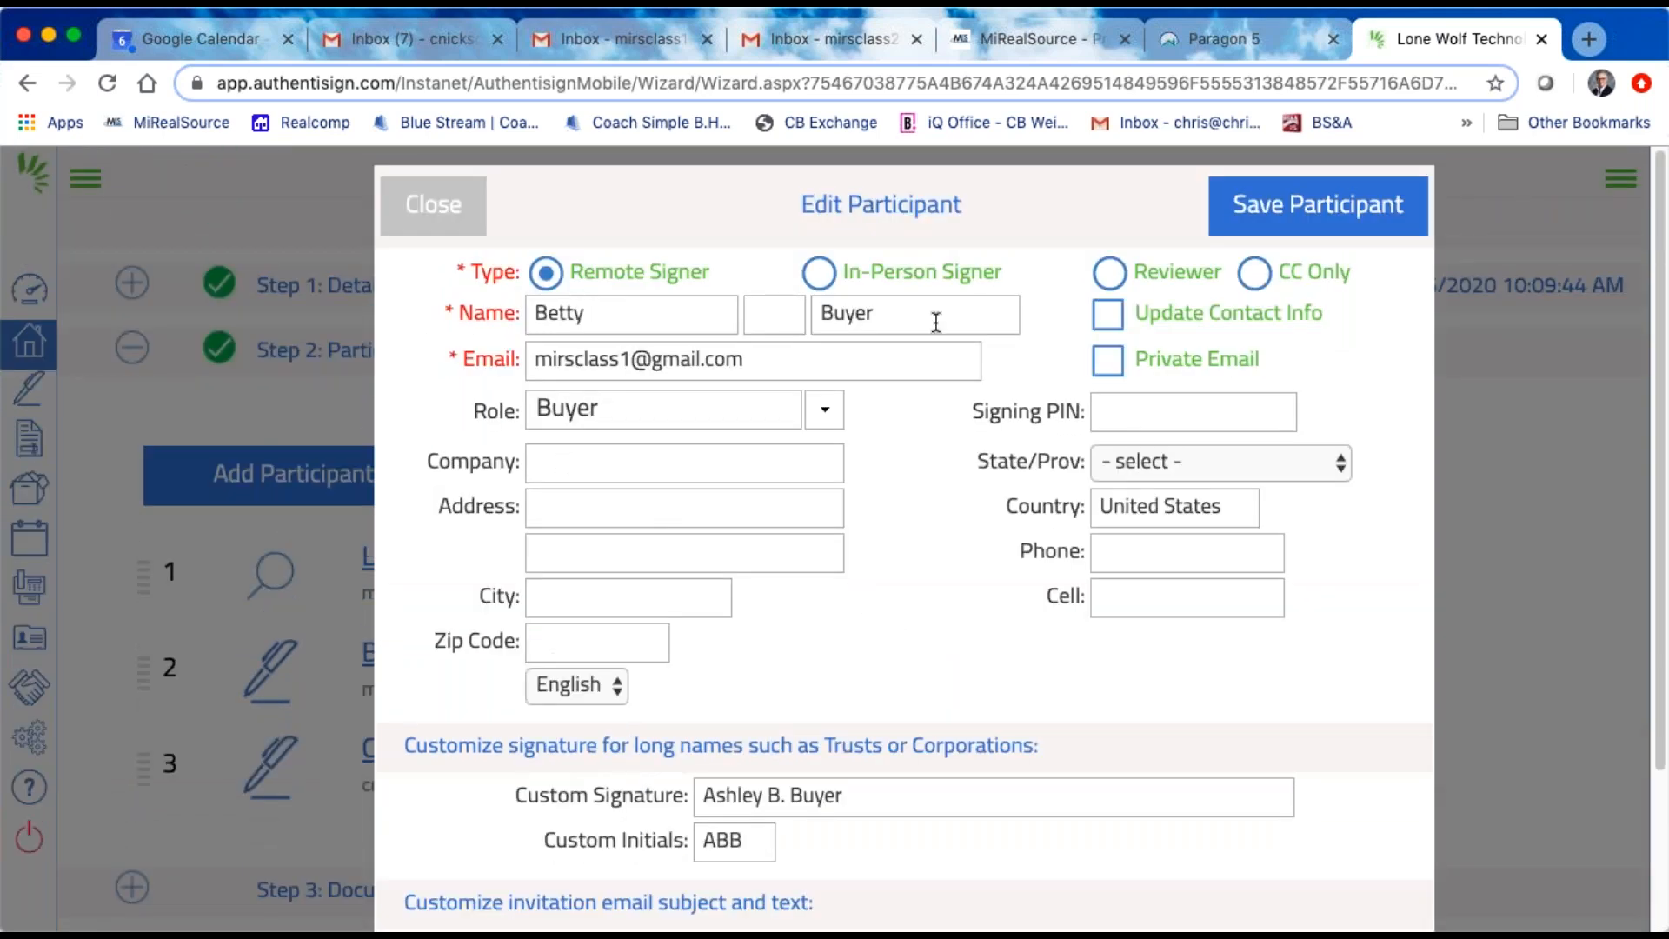
scroll(960, 610, down, 3)
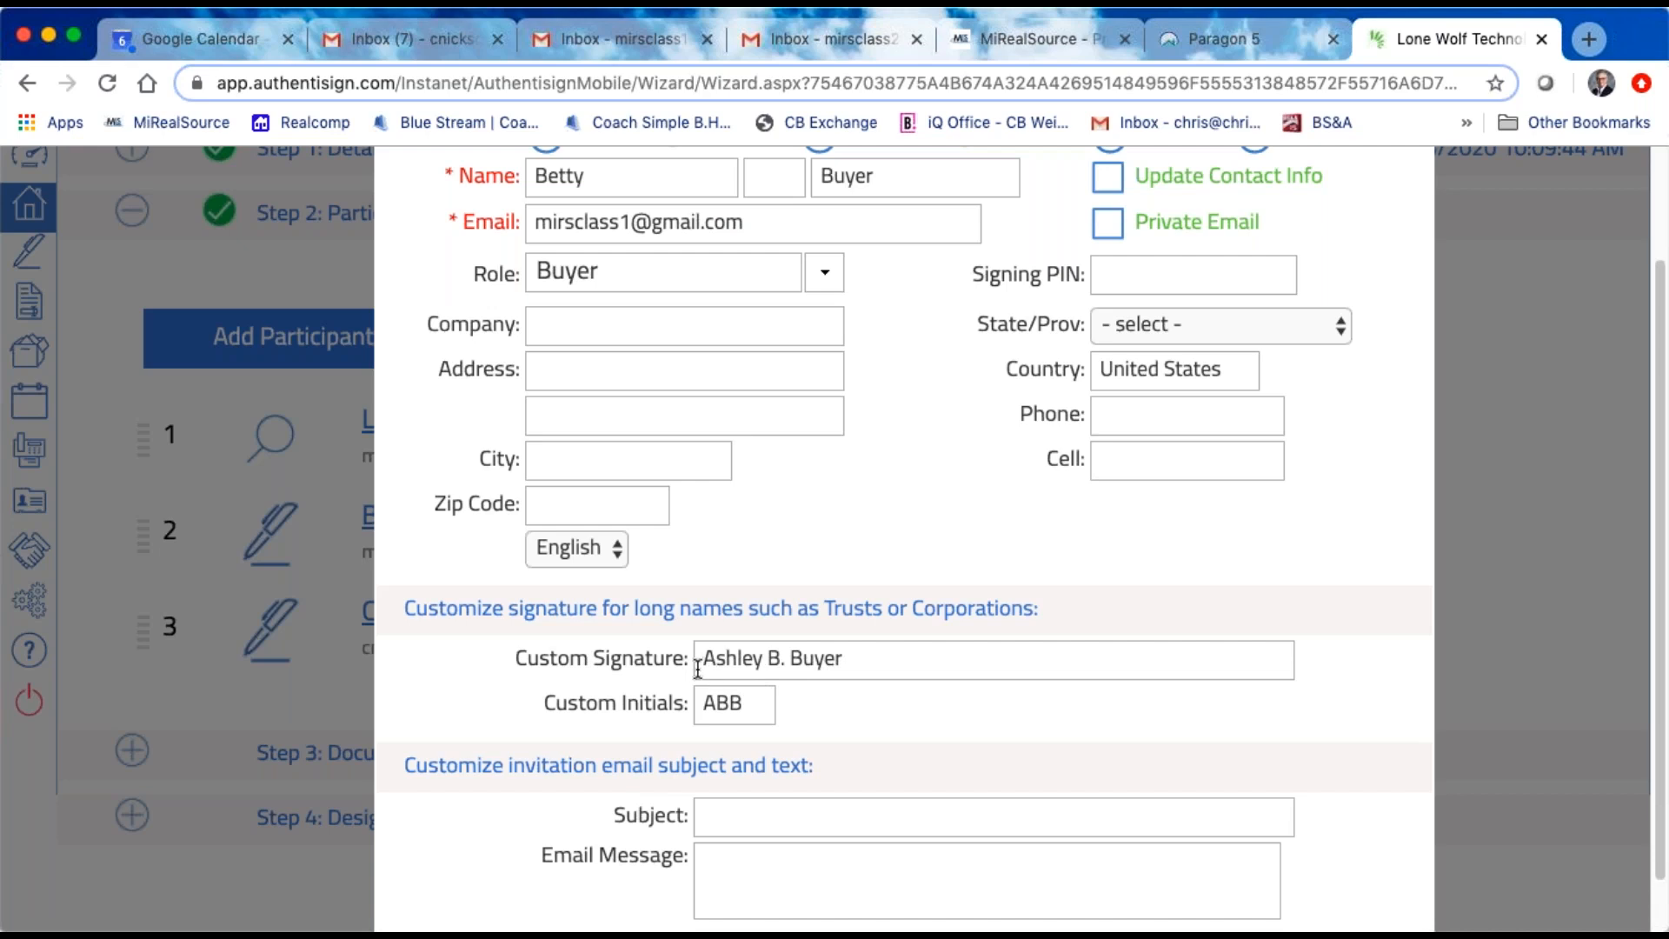
scroll(861, 669, up, 1)
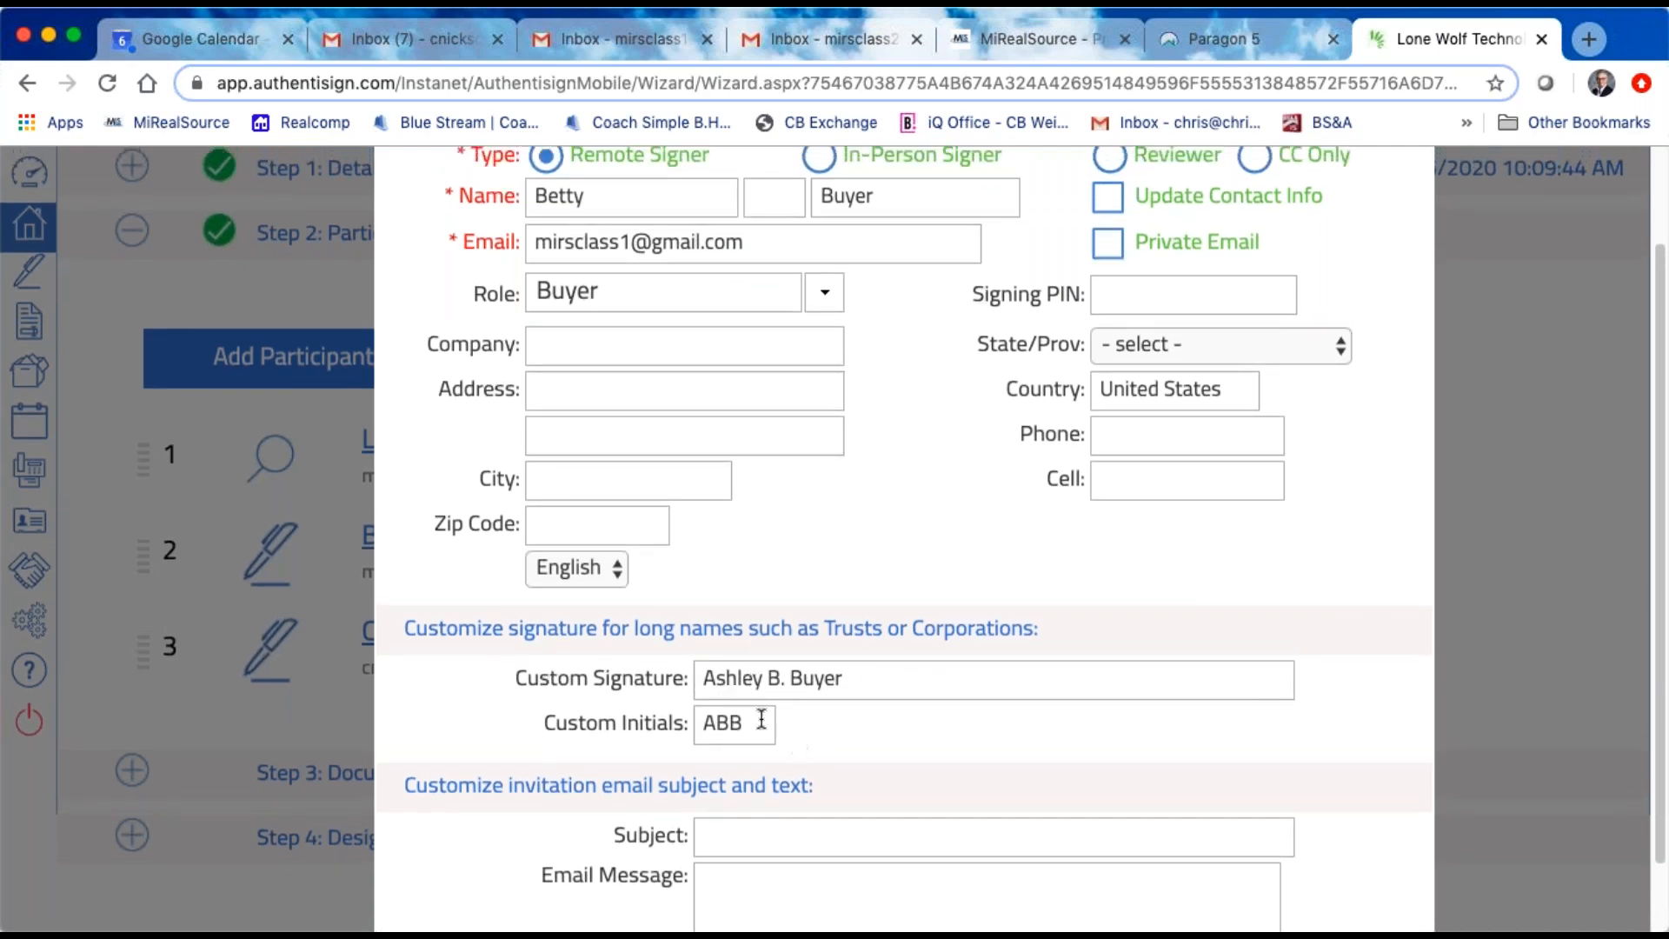
scroll(686, 760, up, 1)
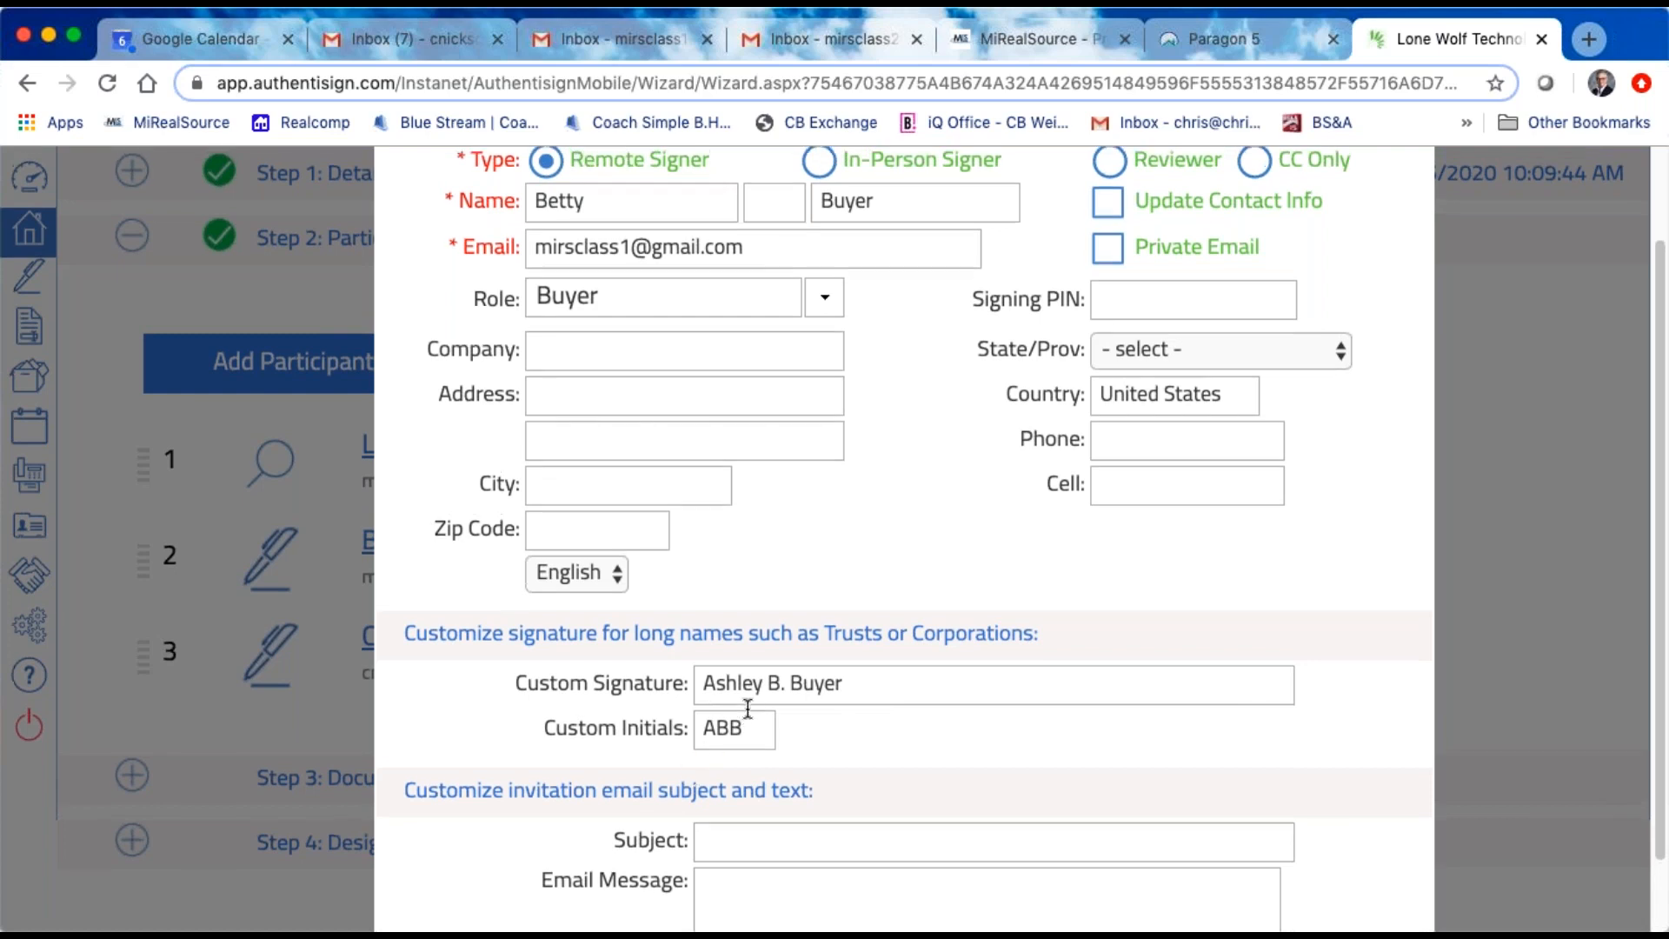
scroll(947, 682, up, 3)
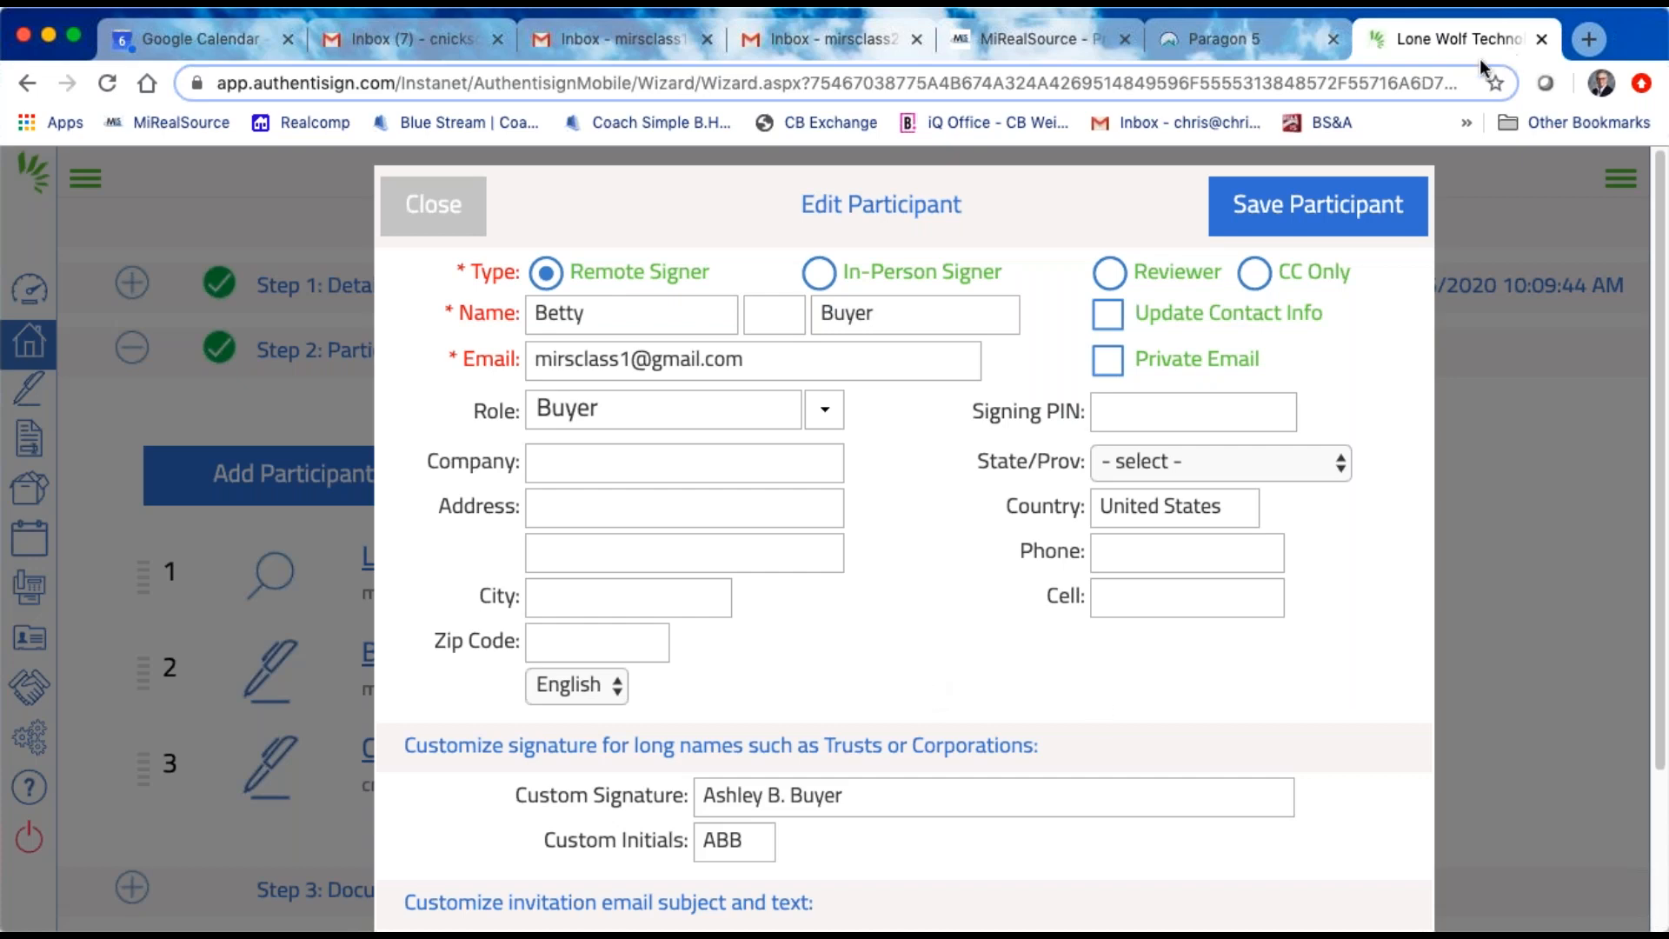
click(1292, 205)
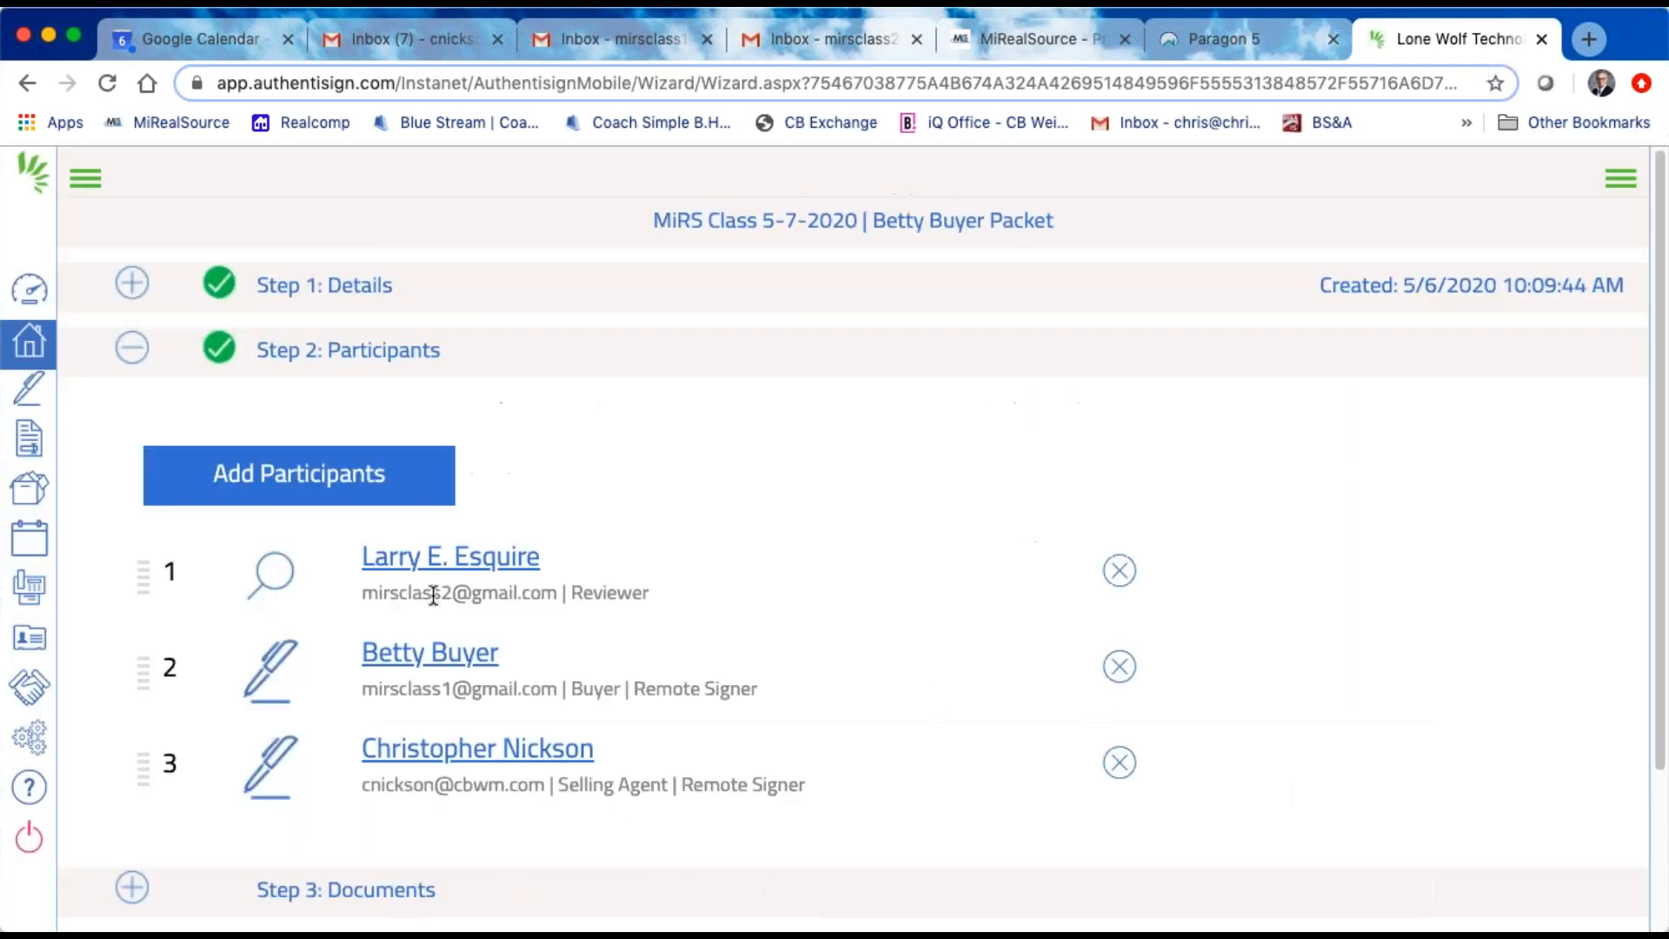
Step: In the Documents step, add all seven forms and documents from the linked transaction, including the DocBox Disclosures, and save the offered signer role mappings
scroll(631, 607, down, 3)
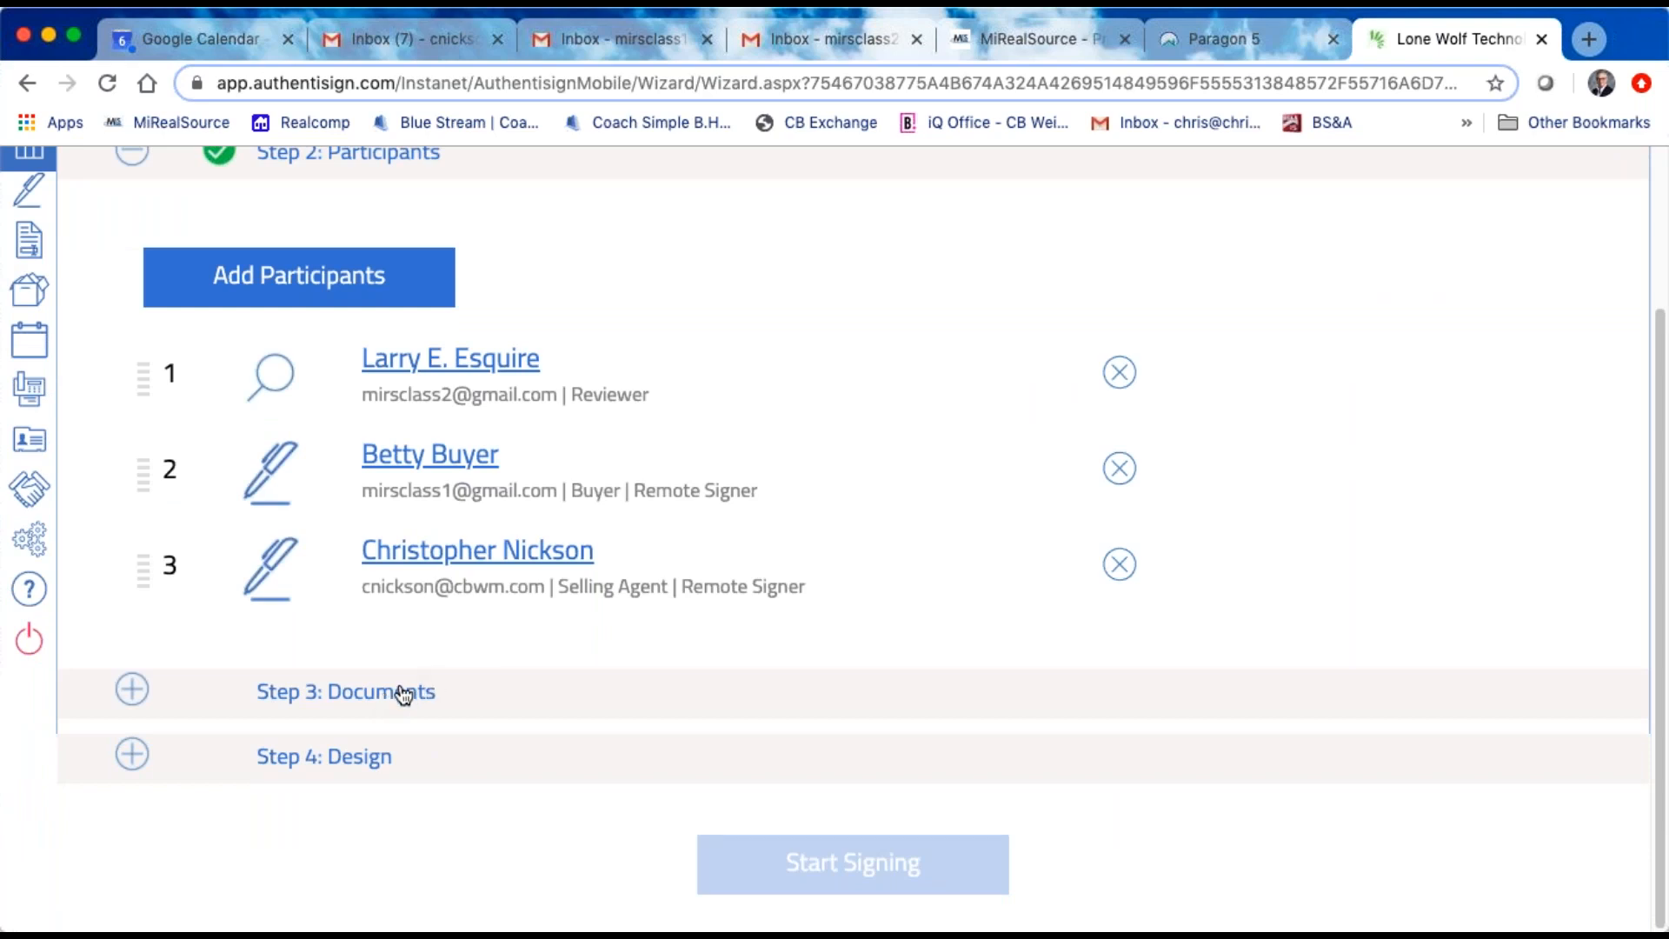
click(362, 692)
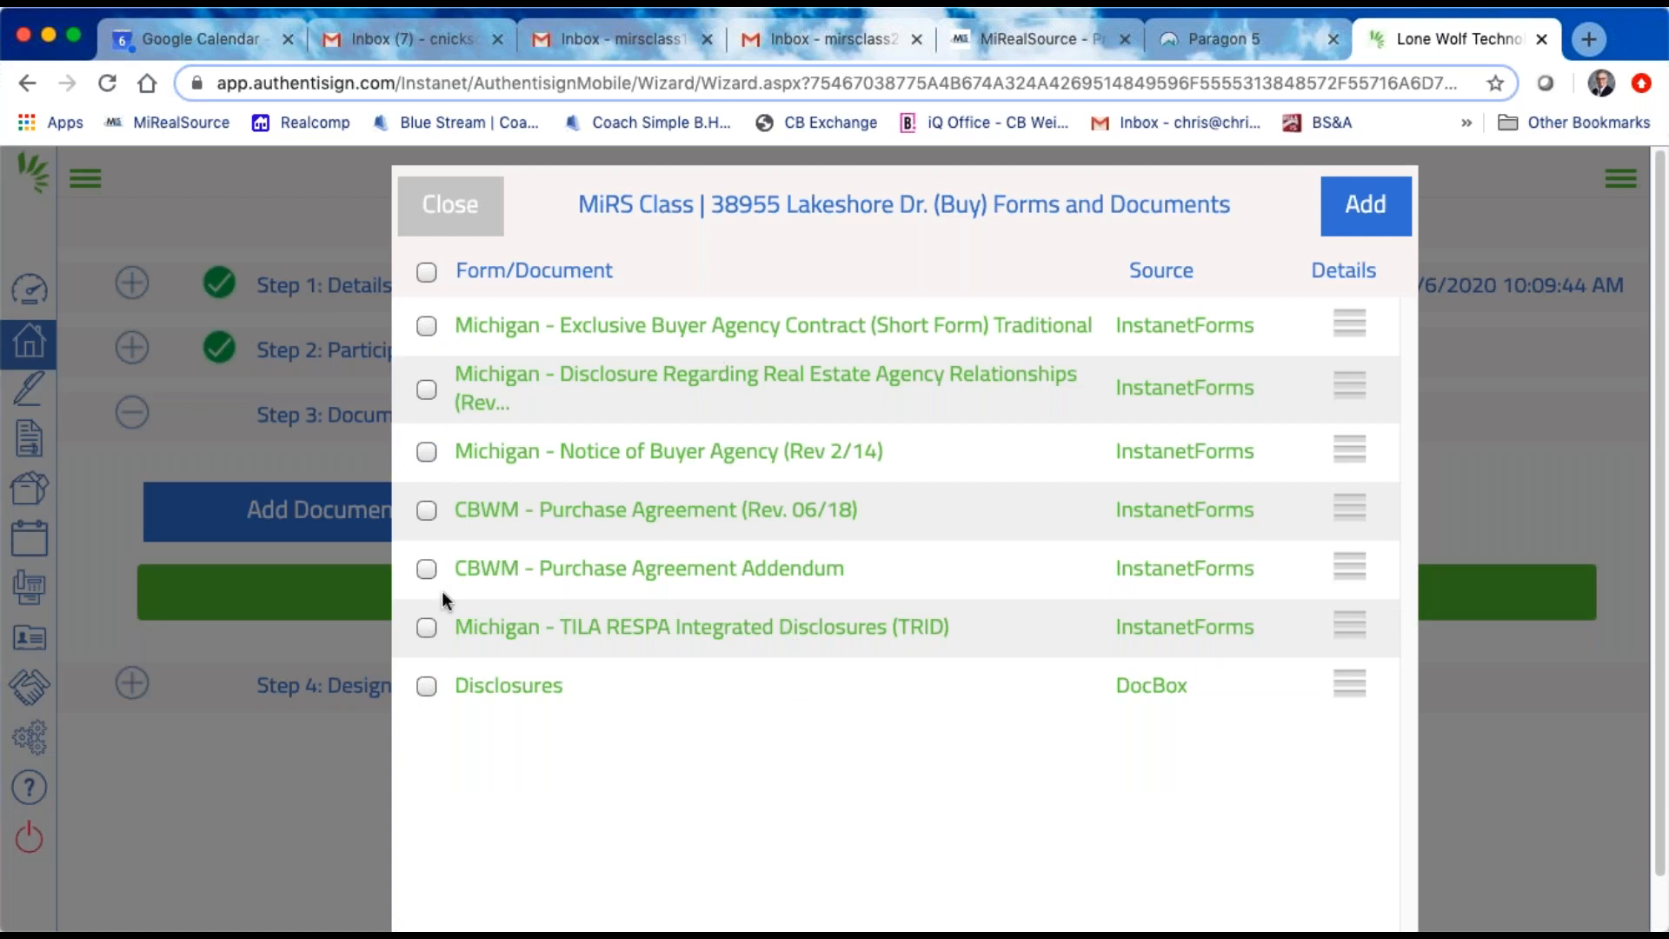
click(428, 327)
click(426, 389)
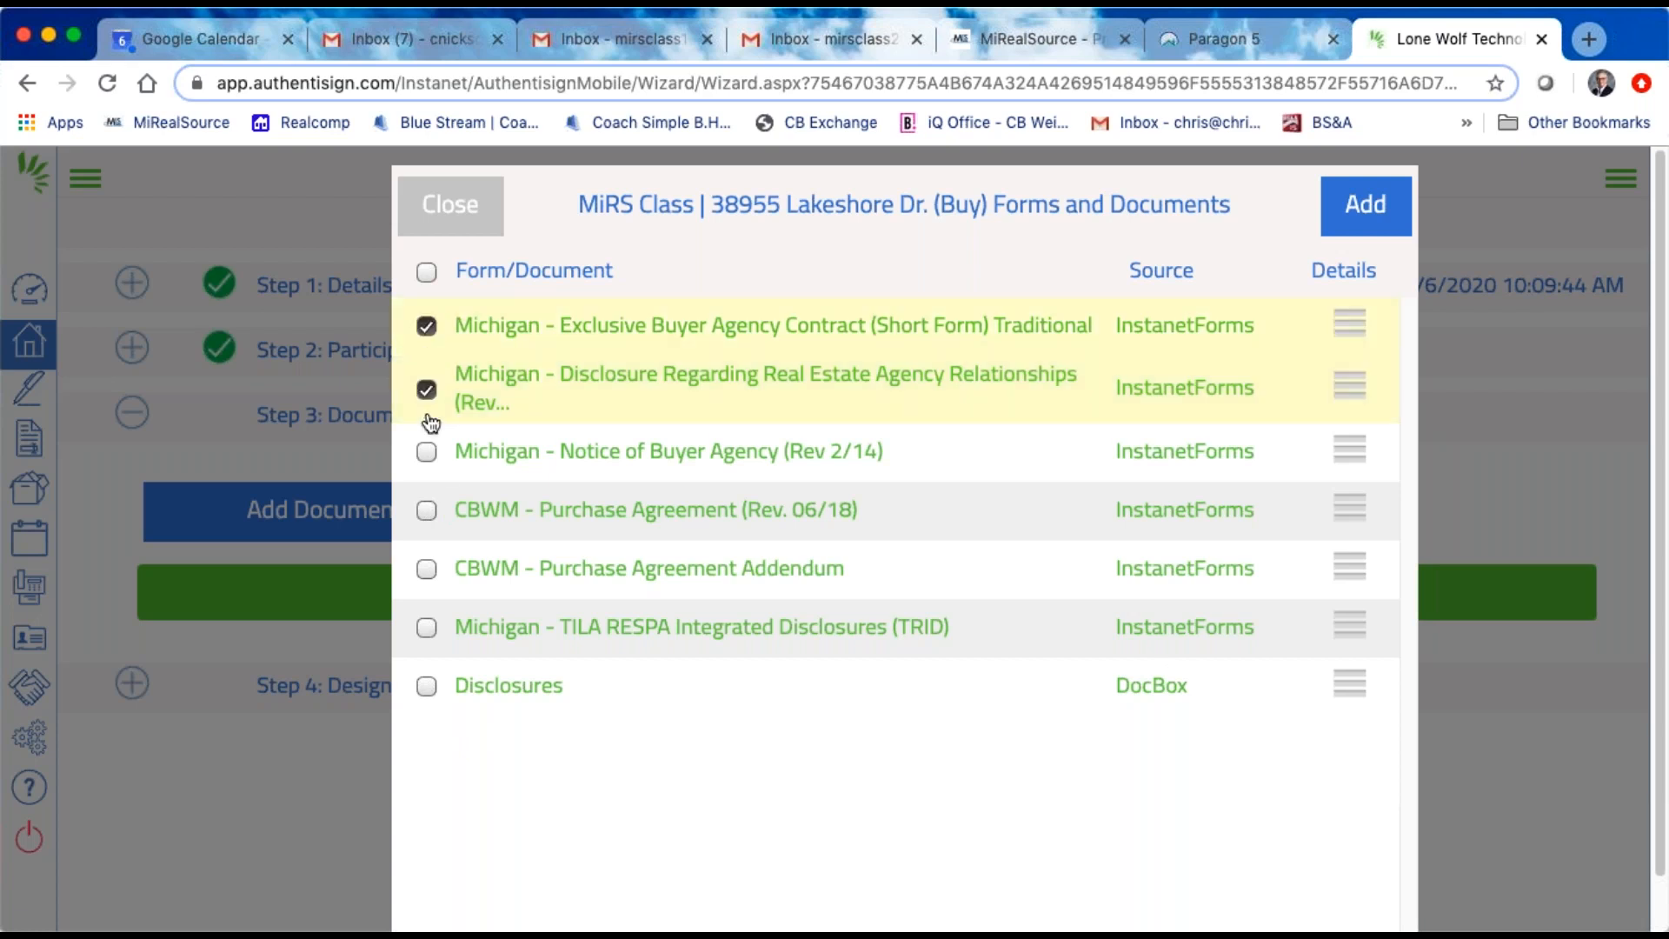
click(426, 451)
click(426, 509)
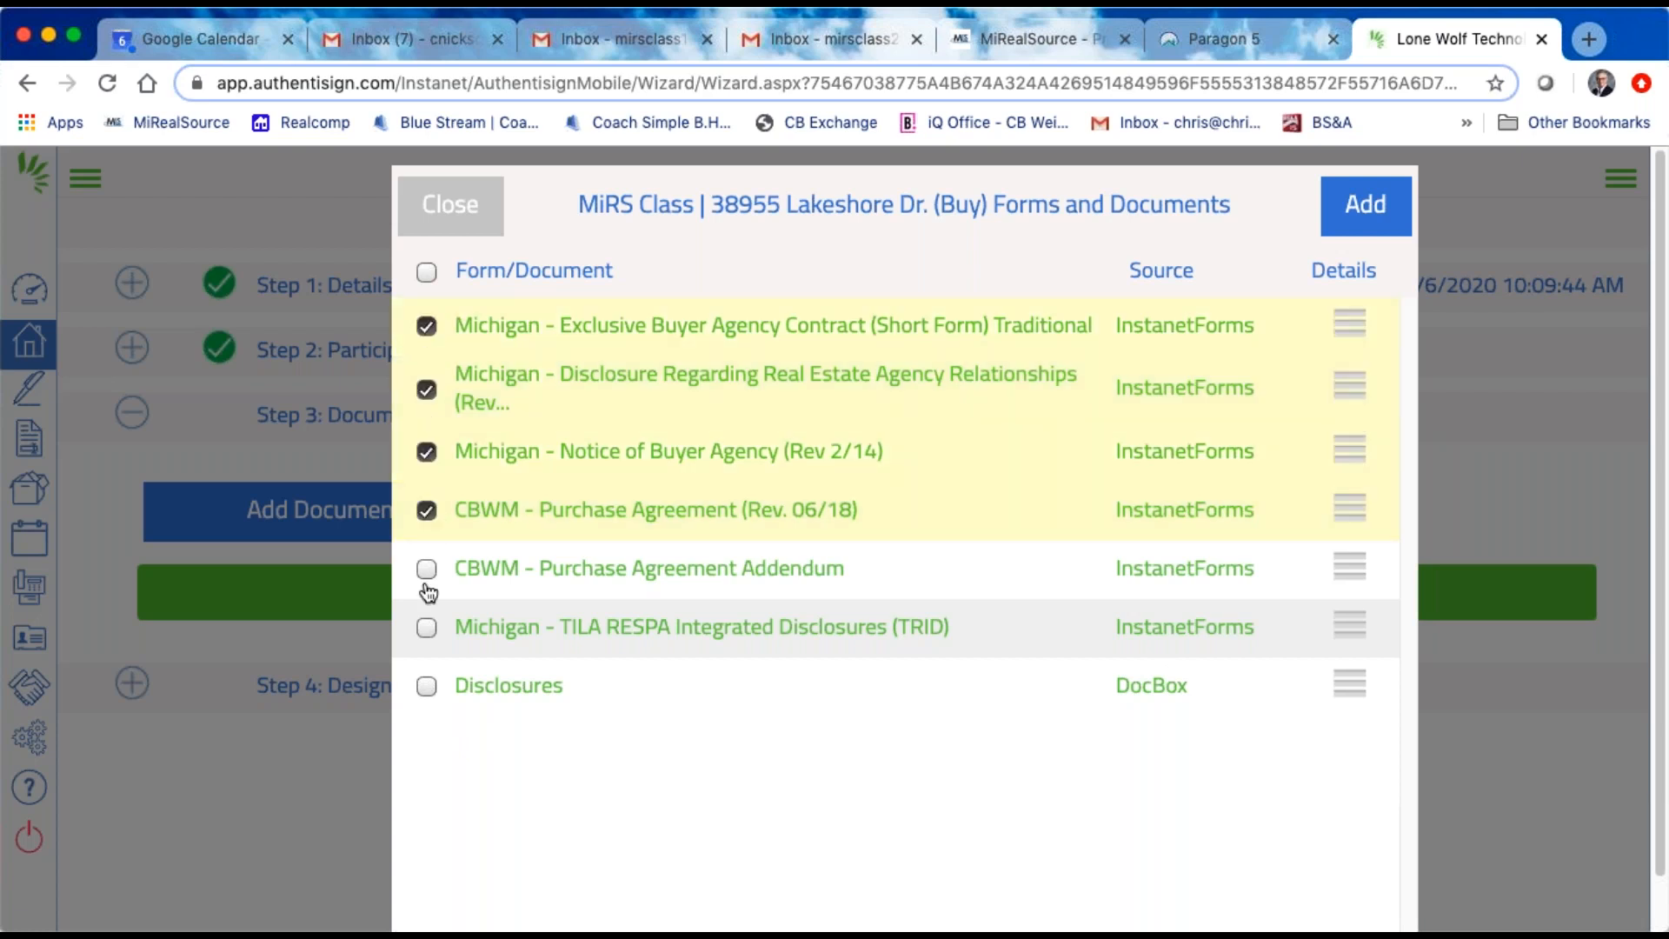
click(426, 568)
click(427, 629)
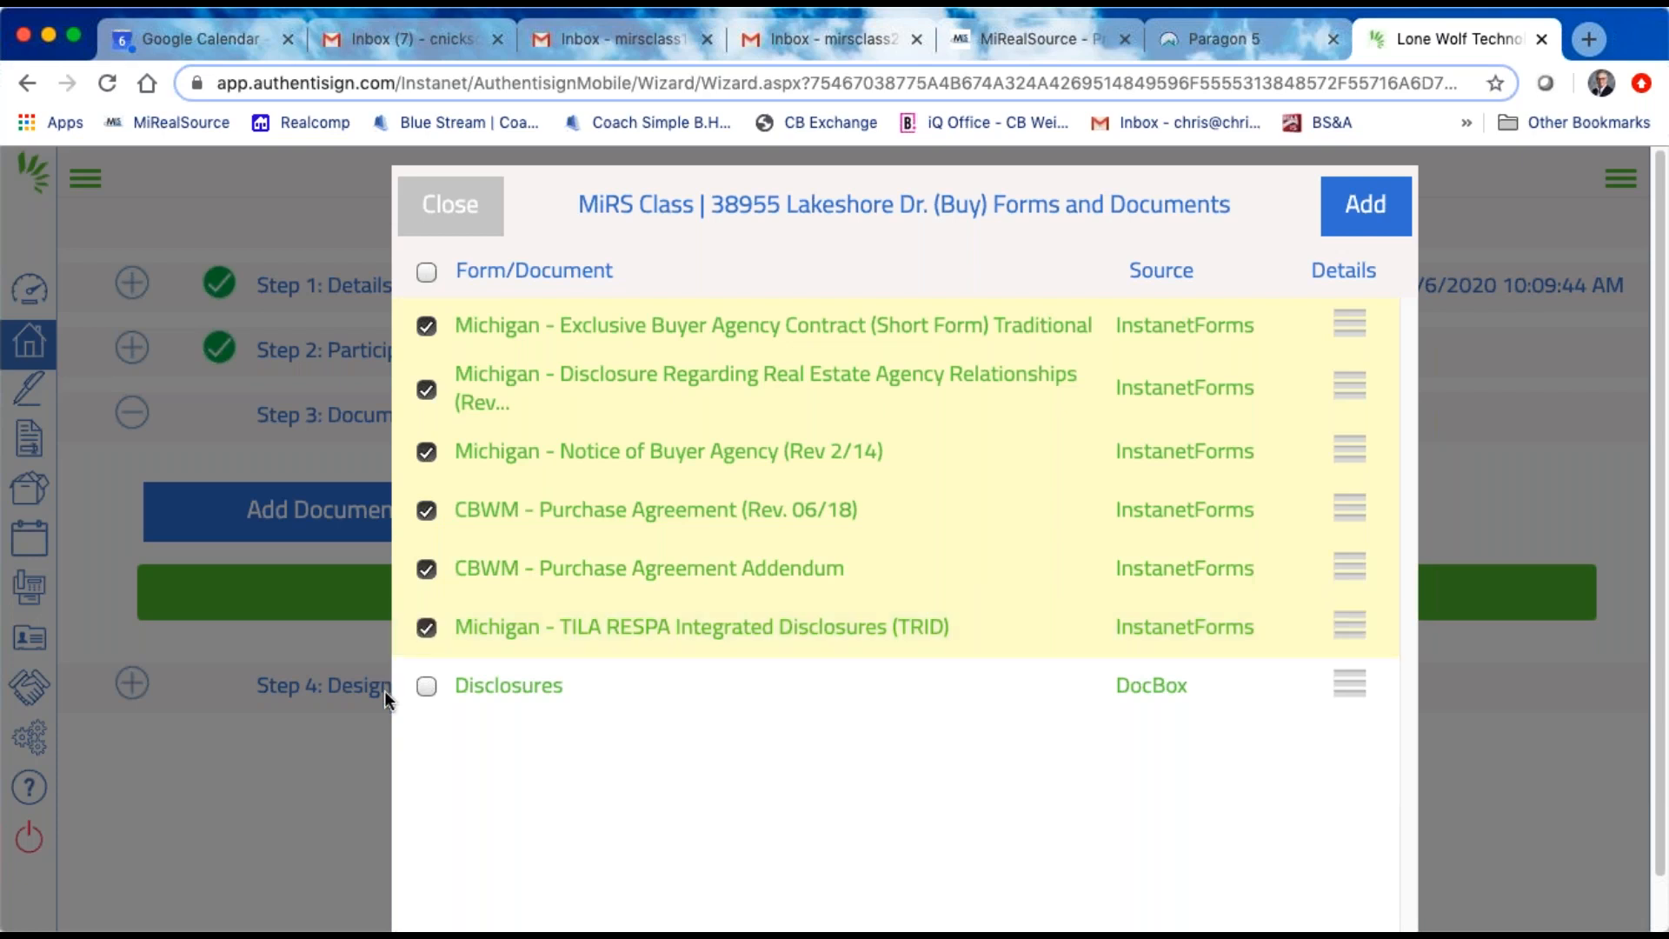
click(426, 689)
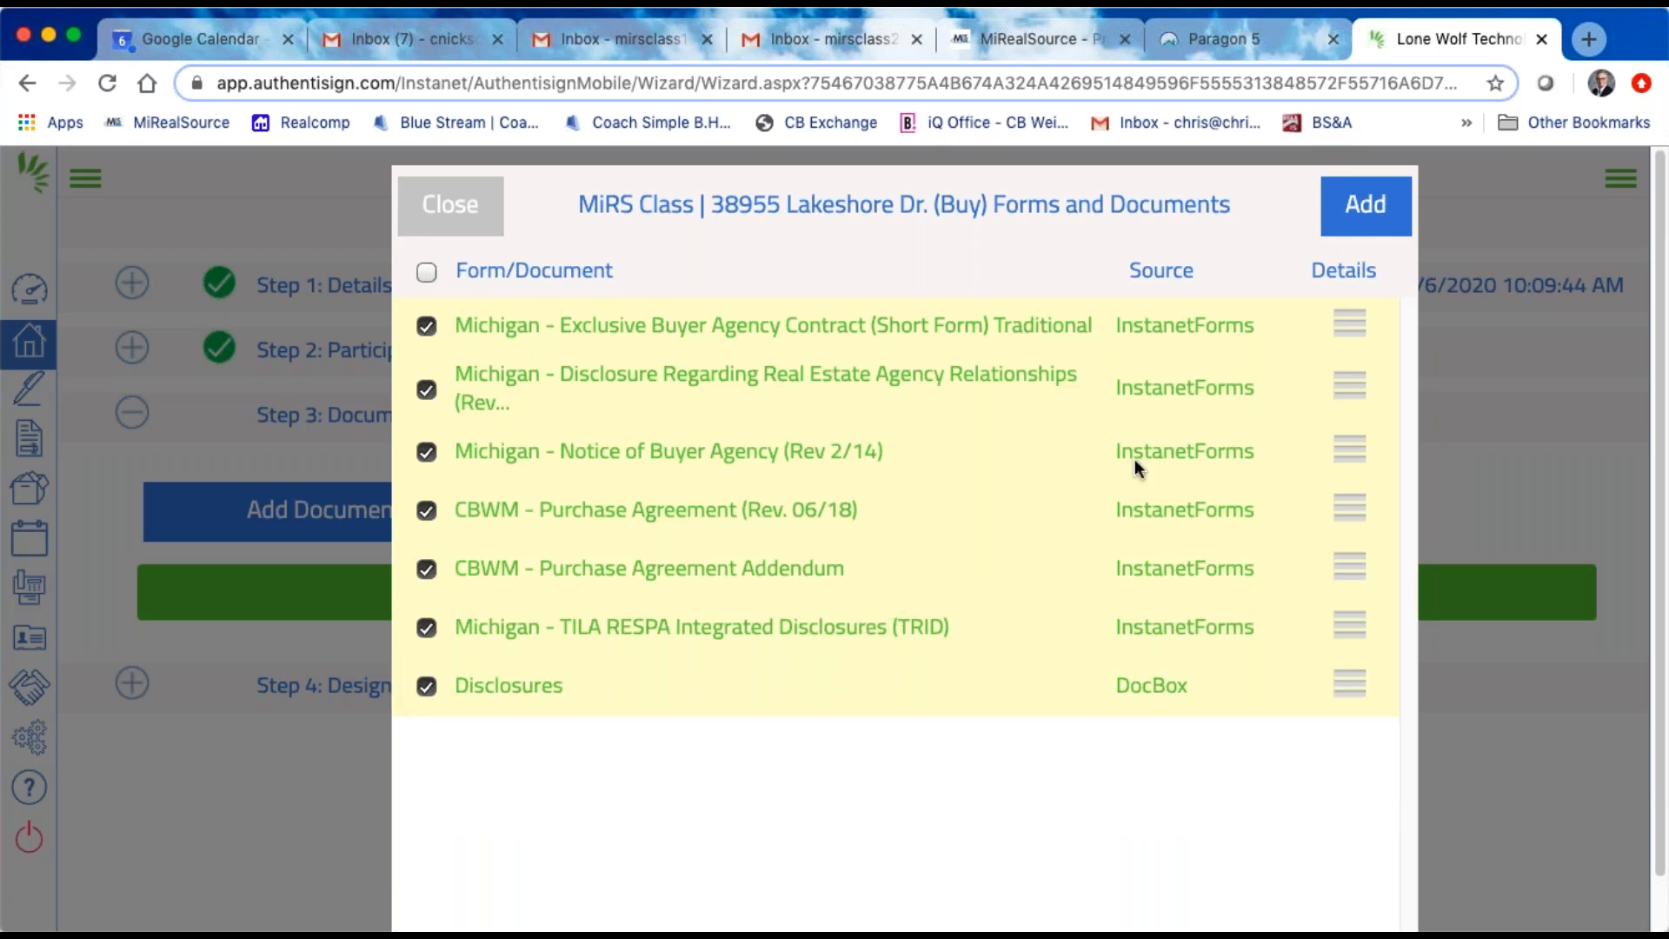
click(1365, 205)
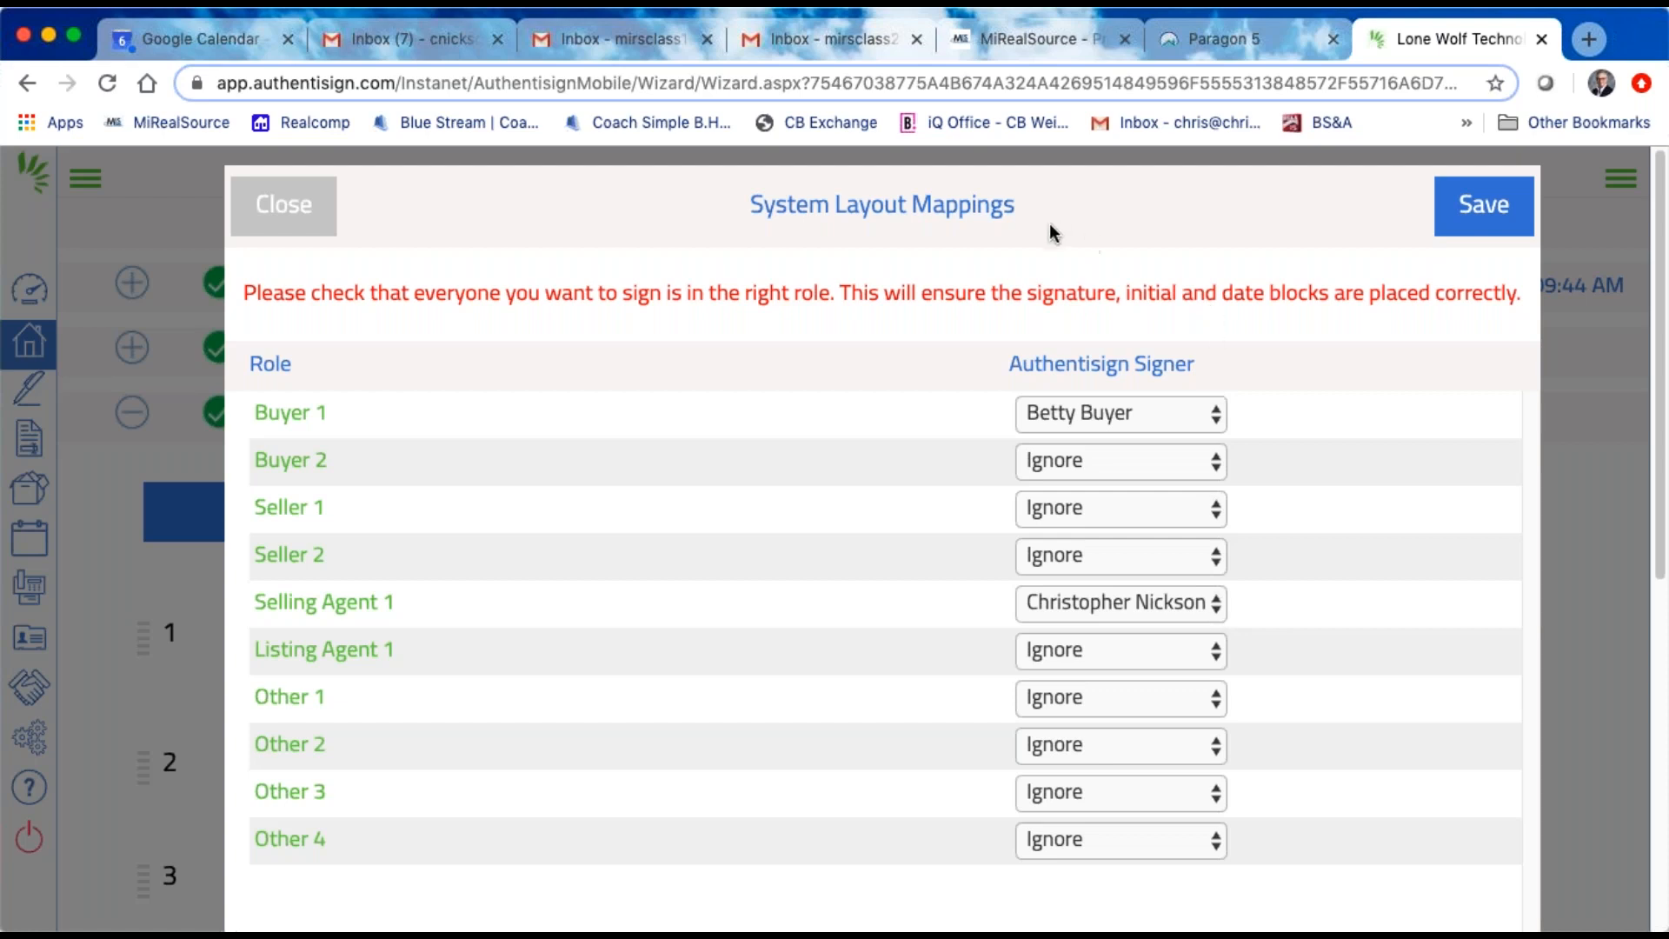
click(1488, 218)
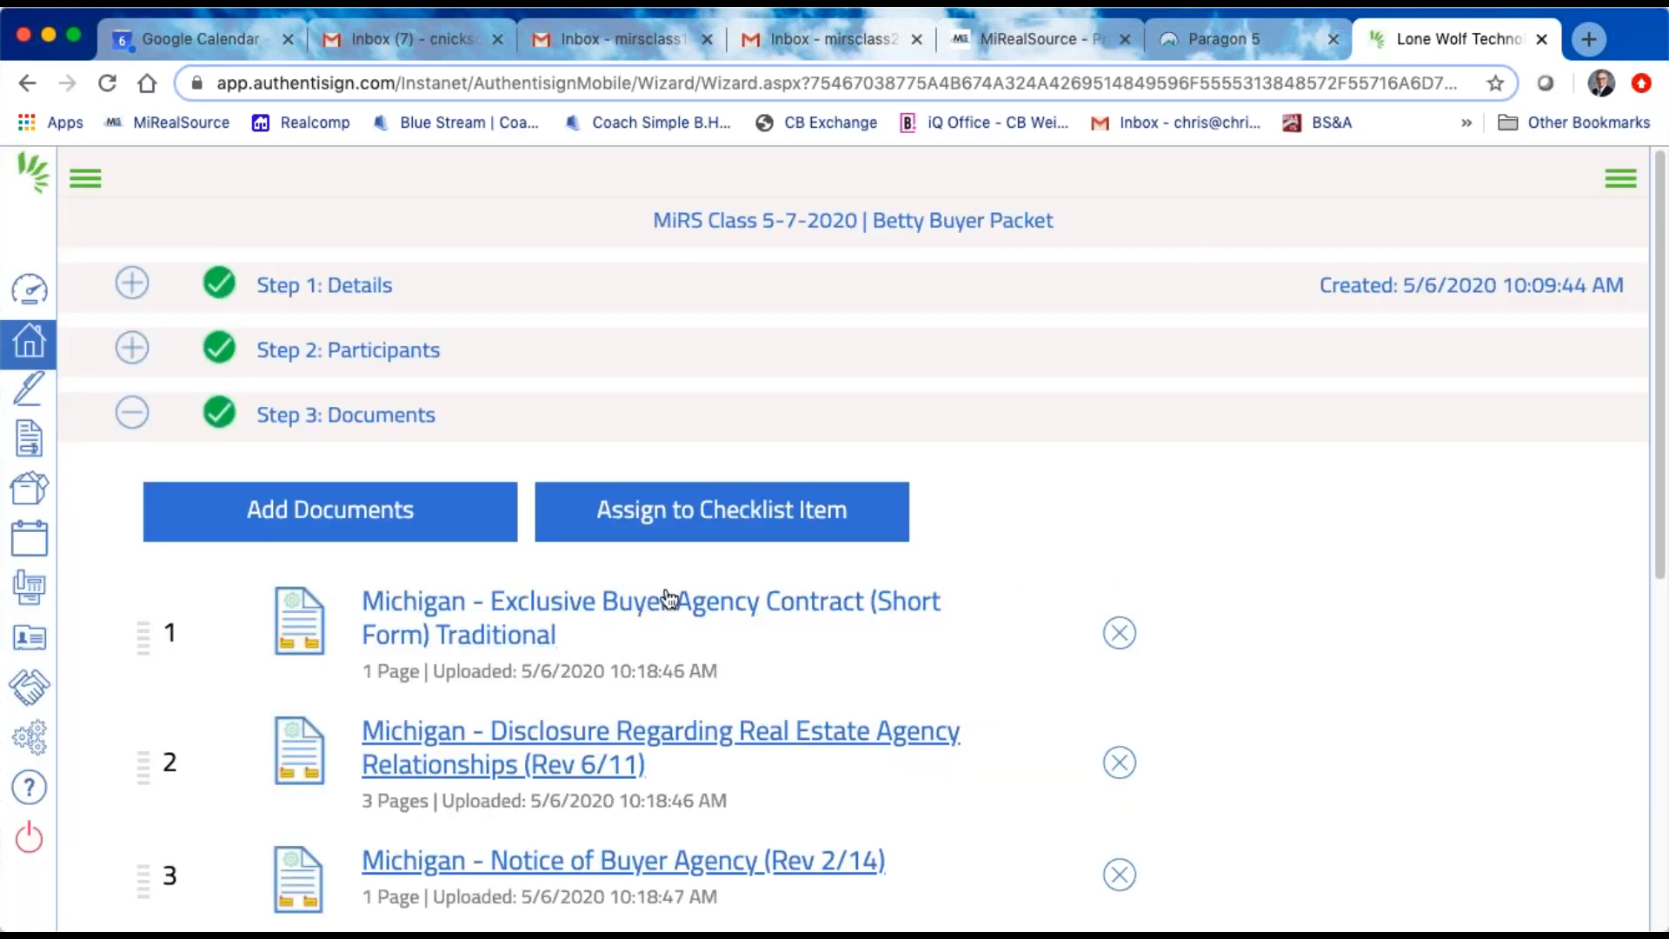
Step: Reorder the signing's documents so that the CBWM Purchase Agreement Addendum is fourth, ahead of the CBWM Purchase Agreement (Rev. 06/18)
scroll(669, 599, down, 1)
scroll(669, 599, down, 8)
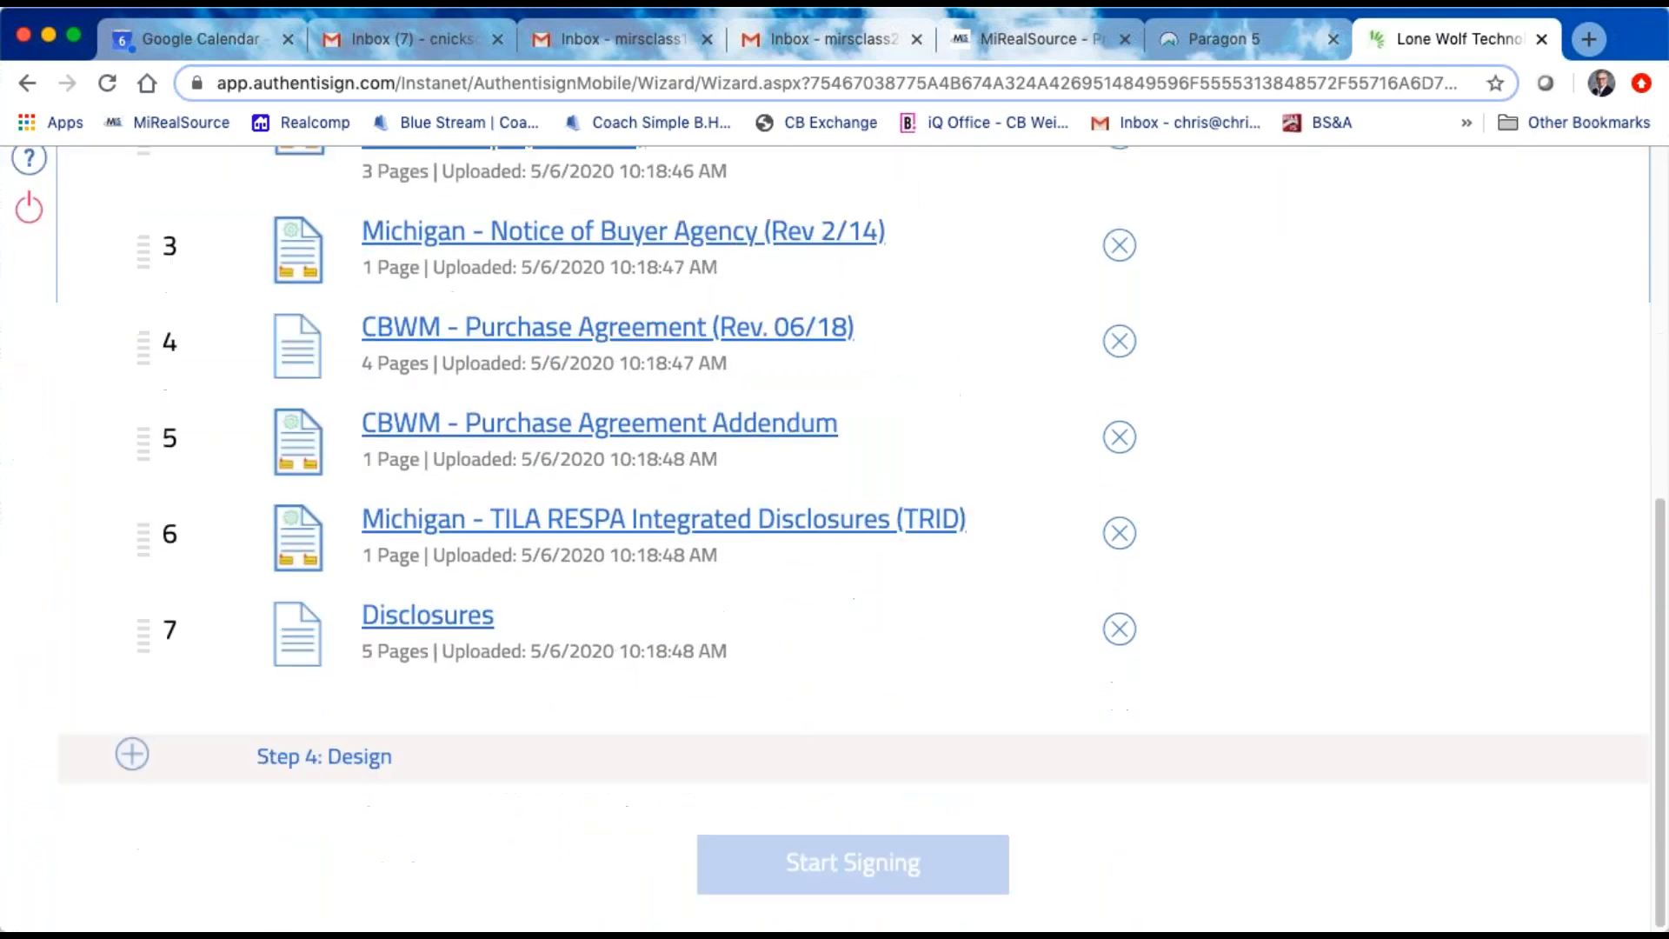
scroll(669, 532, up, 2)
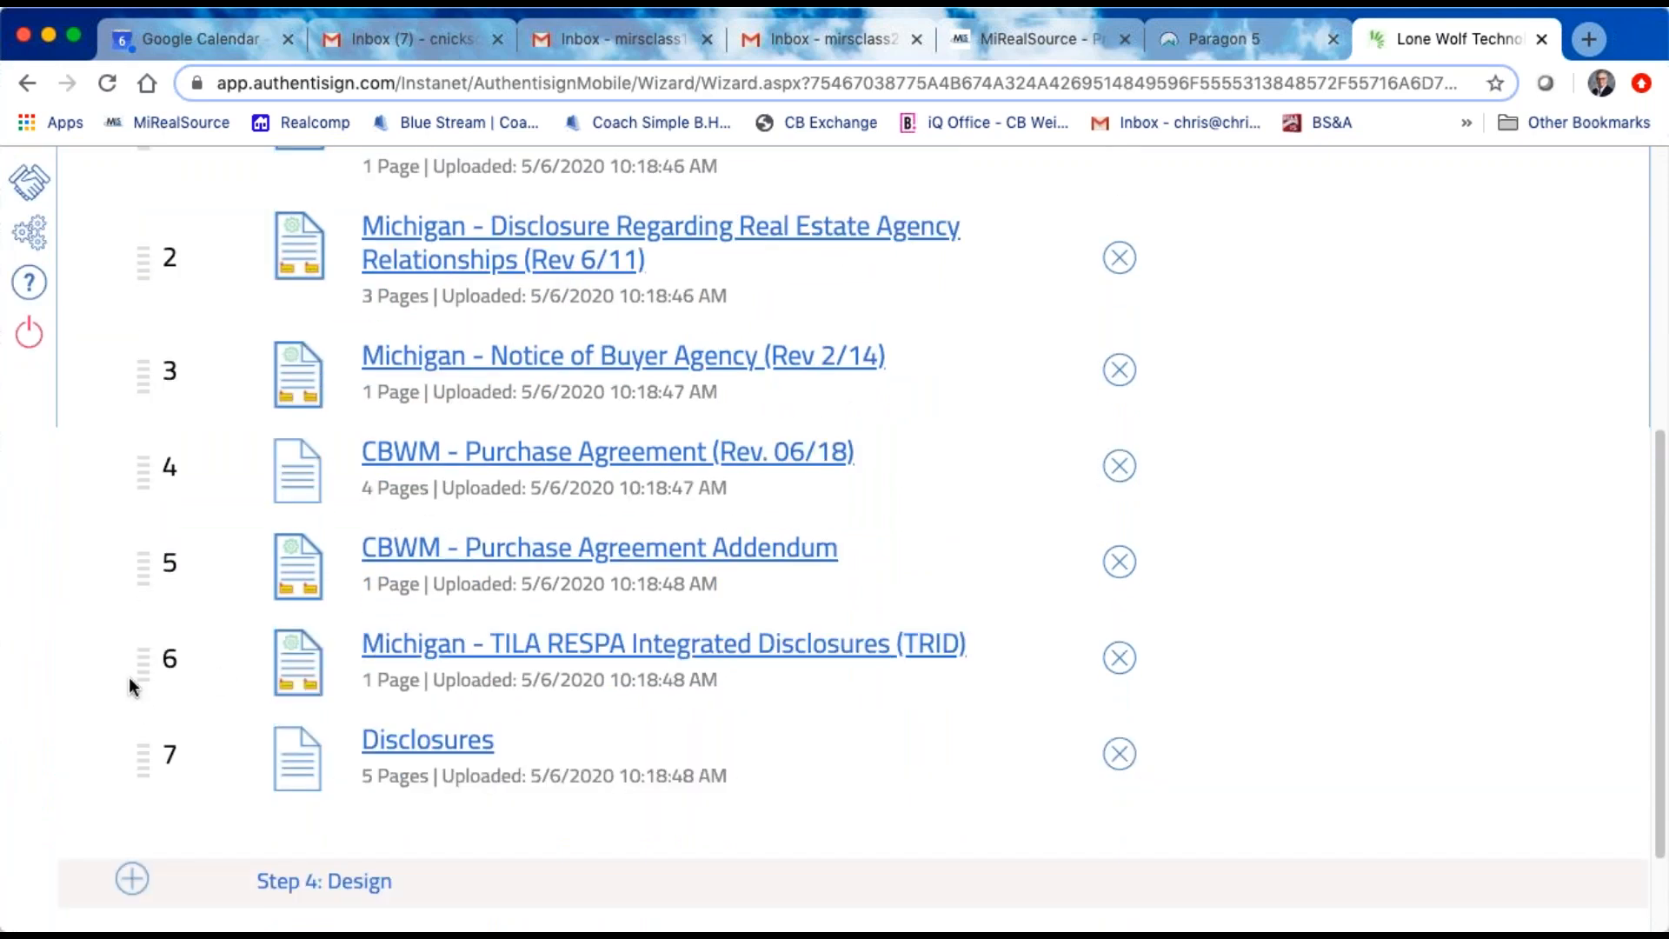
scroll(139, 654, up, 2)
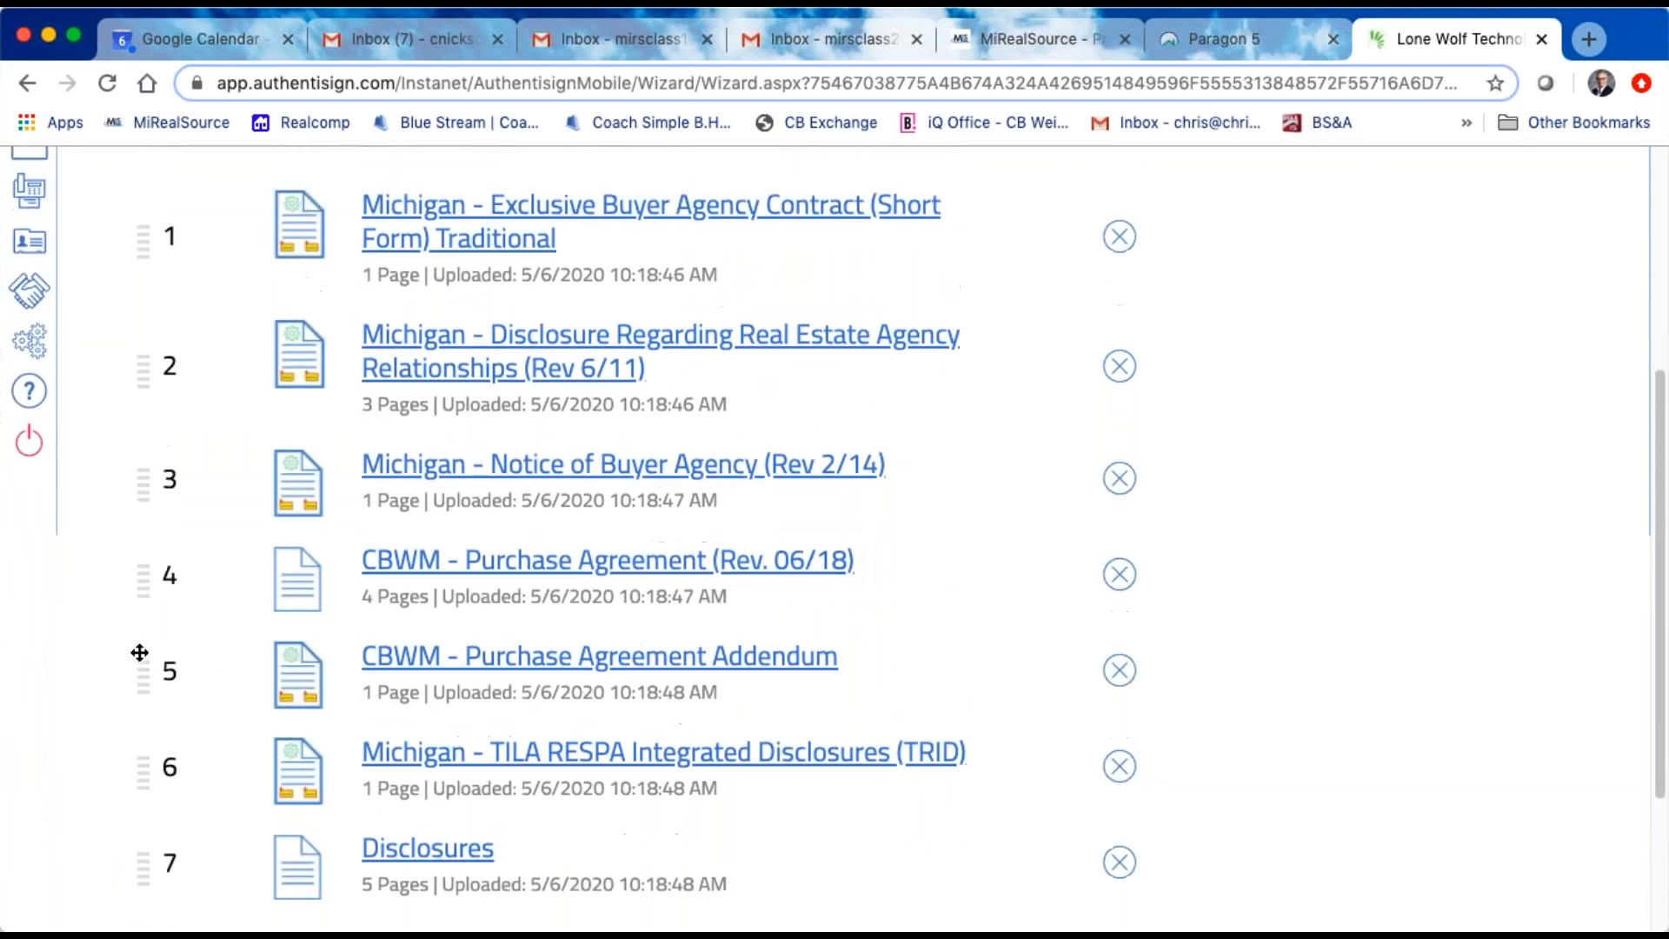
scroll(139, 653, up, 1)
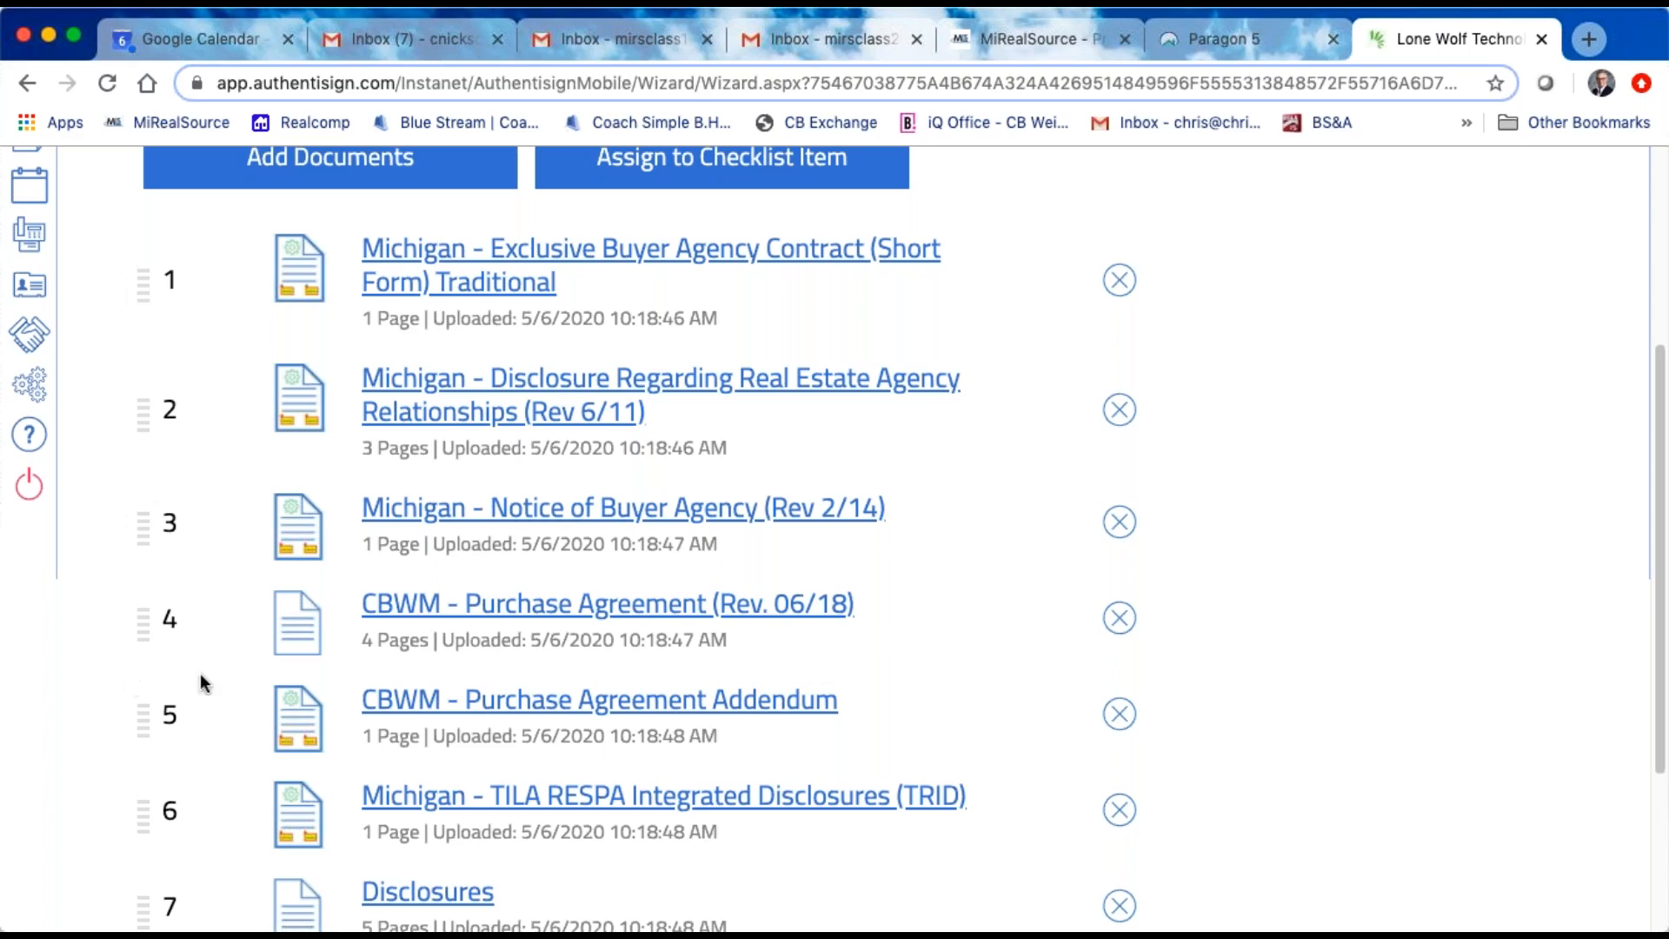
drag(148, 724, 161, 621)
scroll(1399, 660, down, 1)
scroll(1399, 660, up, 1)
scroll(1399, 660, down, 1)
scroll(1399, 661, up, 1)
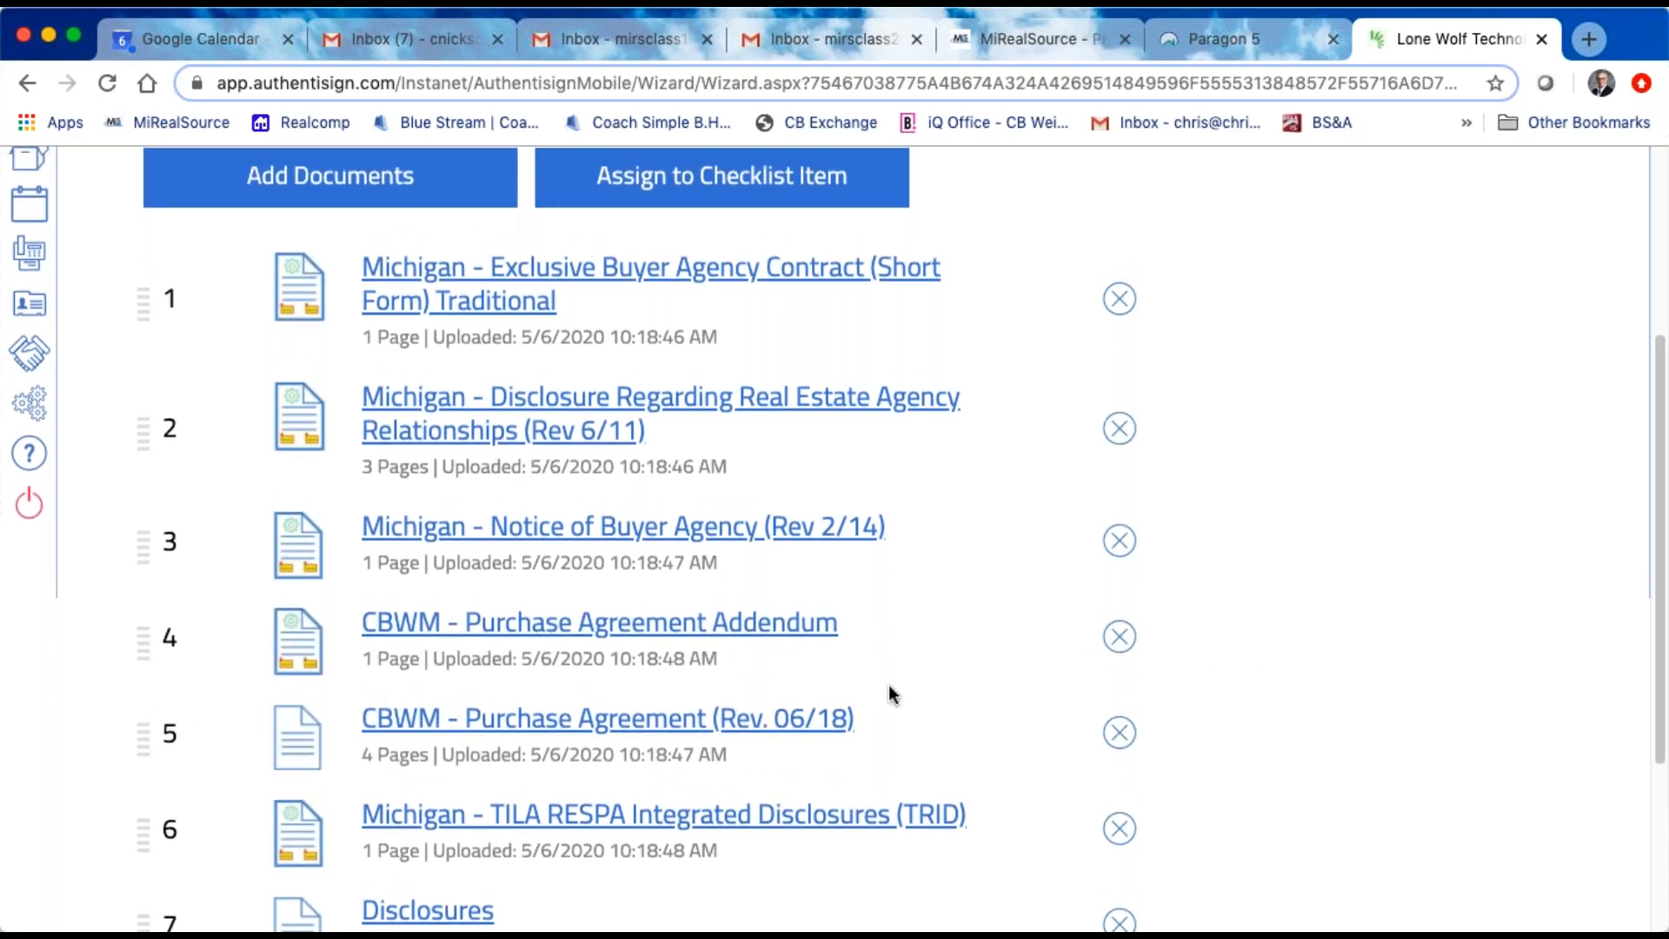
Step: Examine the available sources for adding more documents, including Upload a File, close them without adding anything, and look over the document list
scroll(889, 685, down, 1)
scroll(889, 684, up, 4)
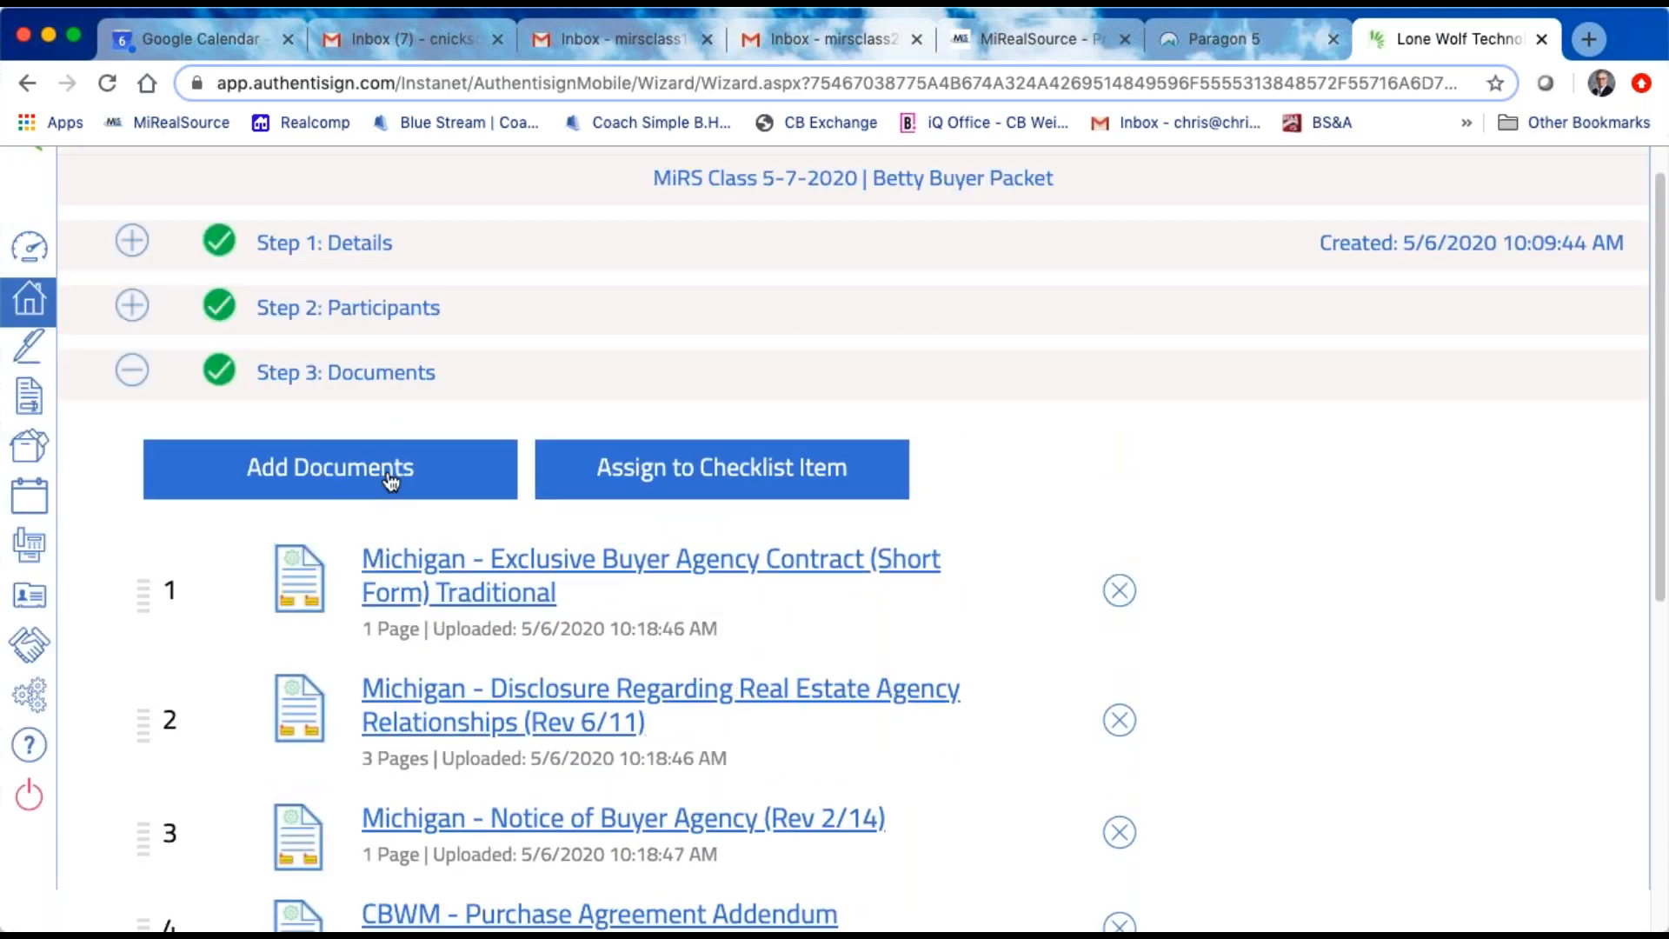
click(341, 474)
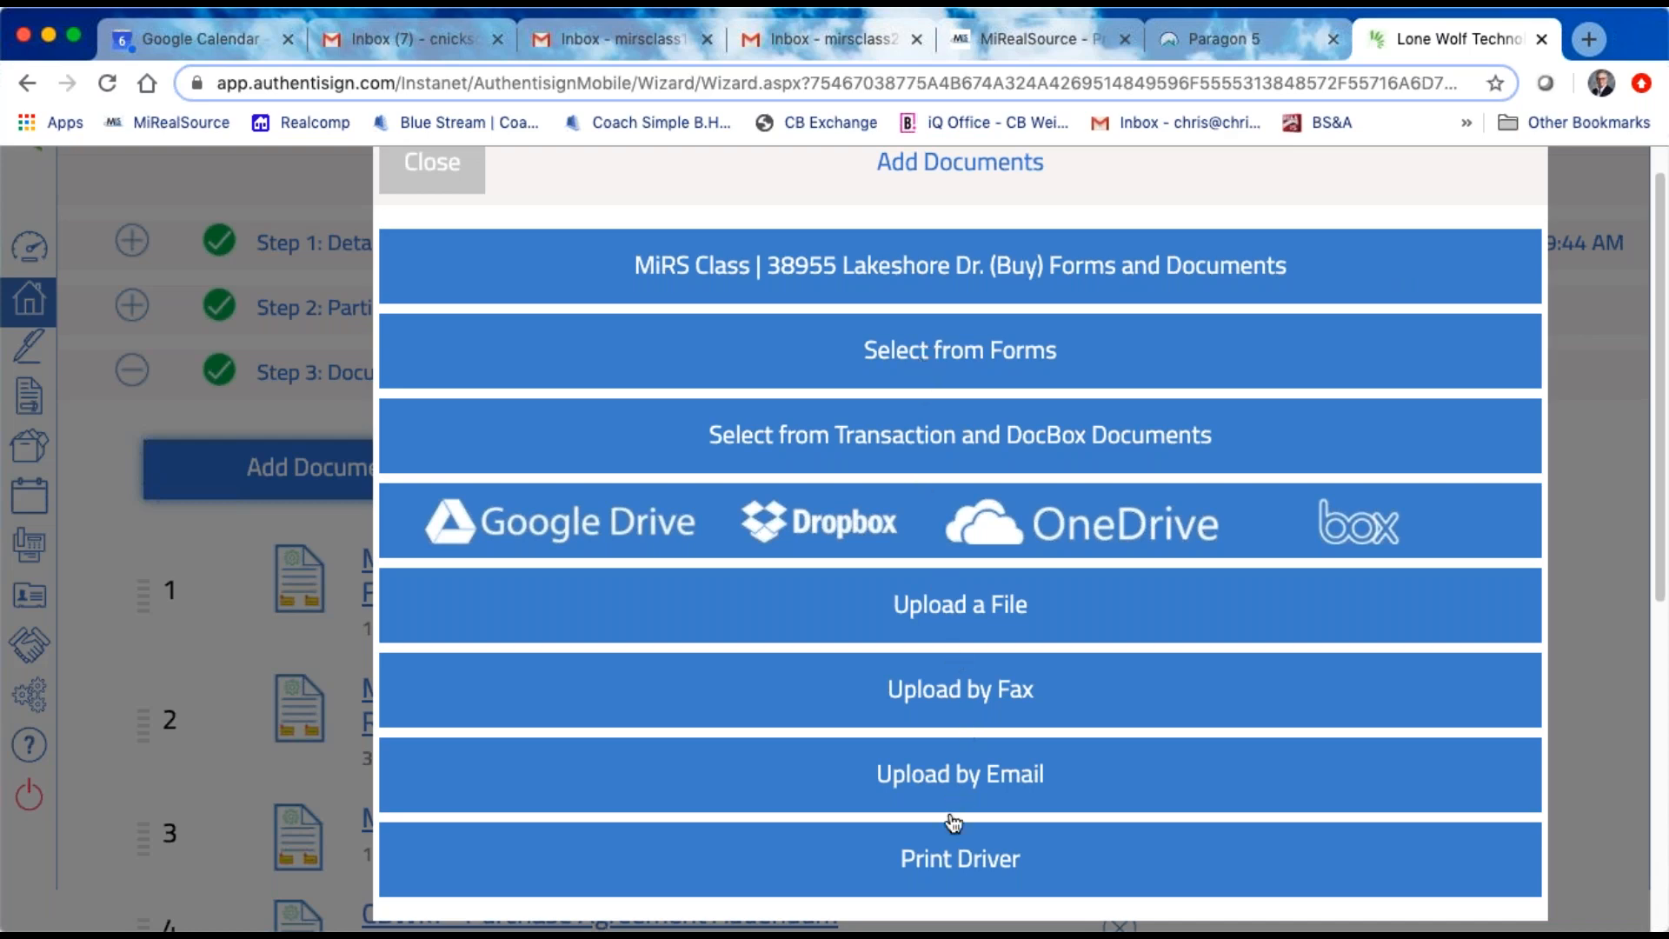
click(965, 611)
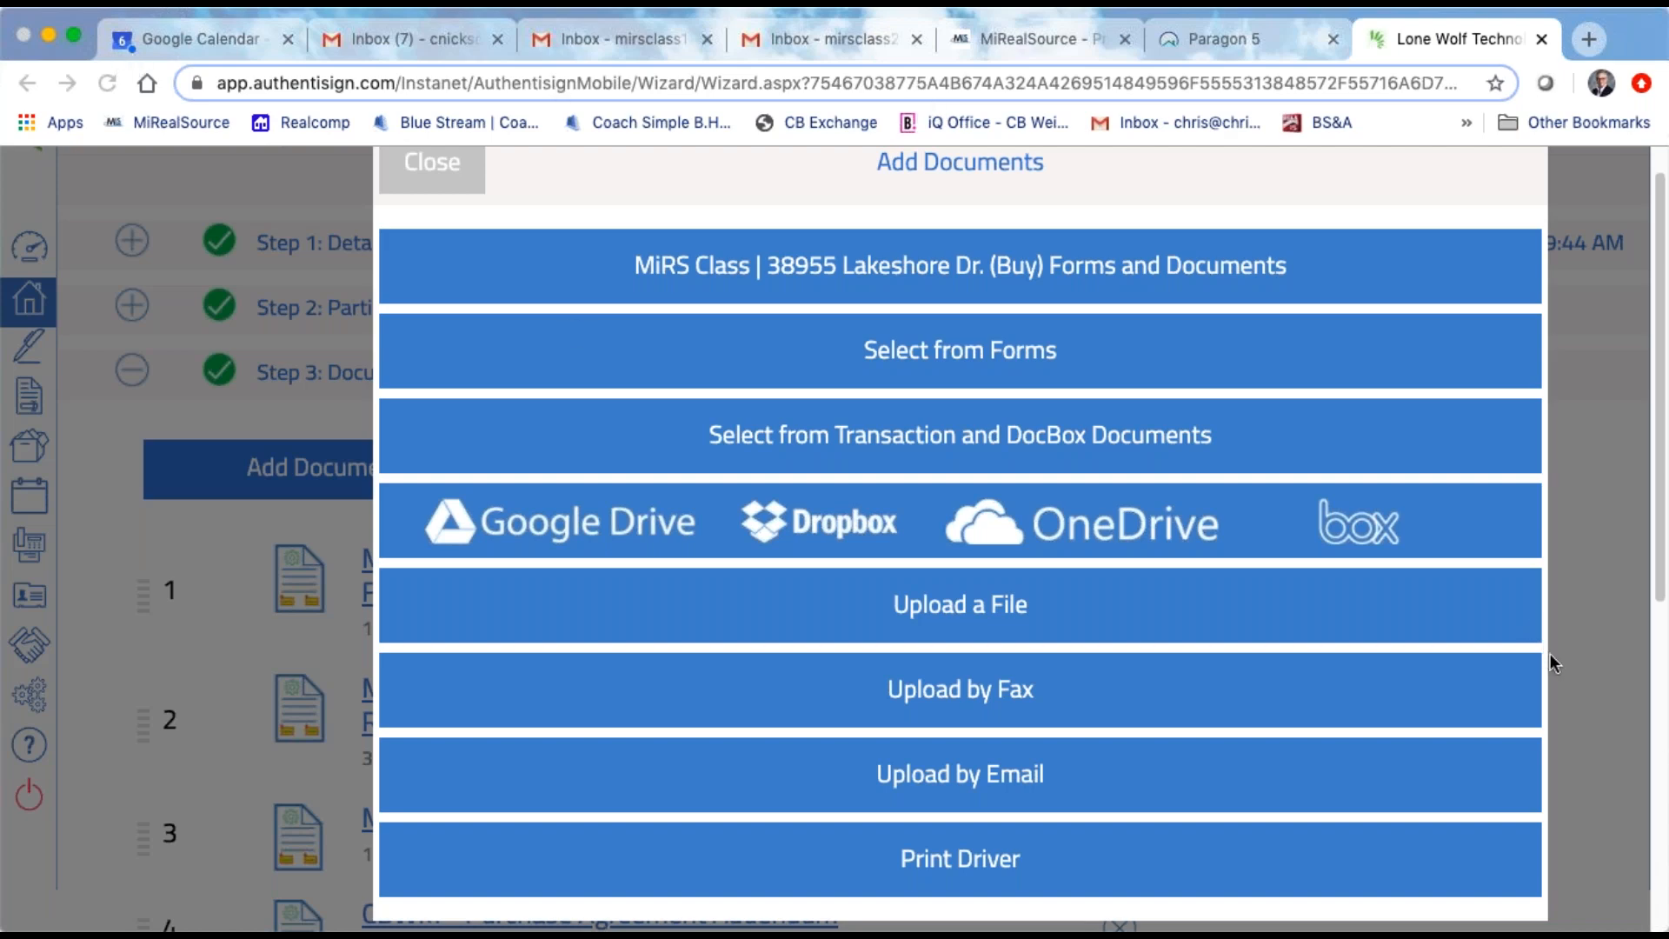
click(1060, 615)
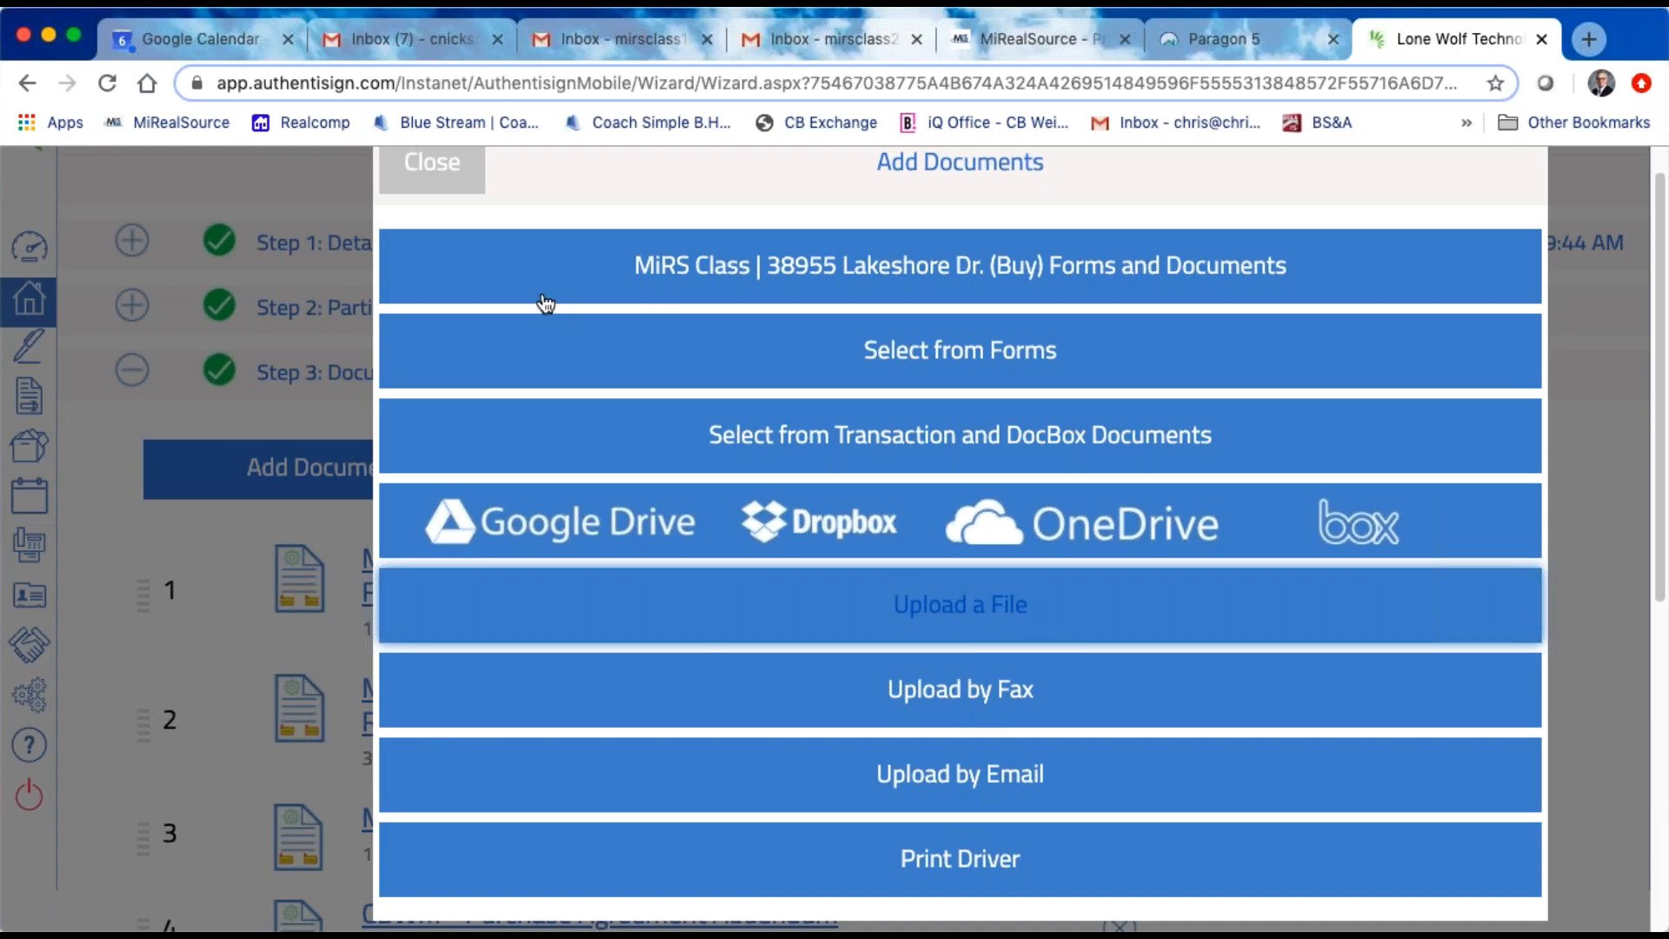
scroll(540, 305, up, 1)
click(440, 206)
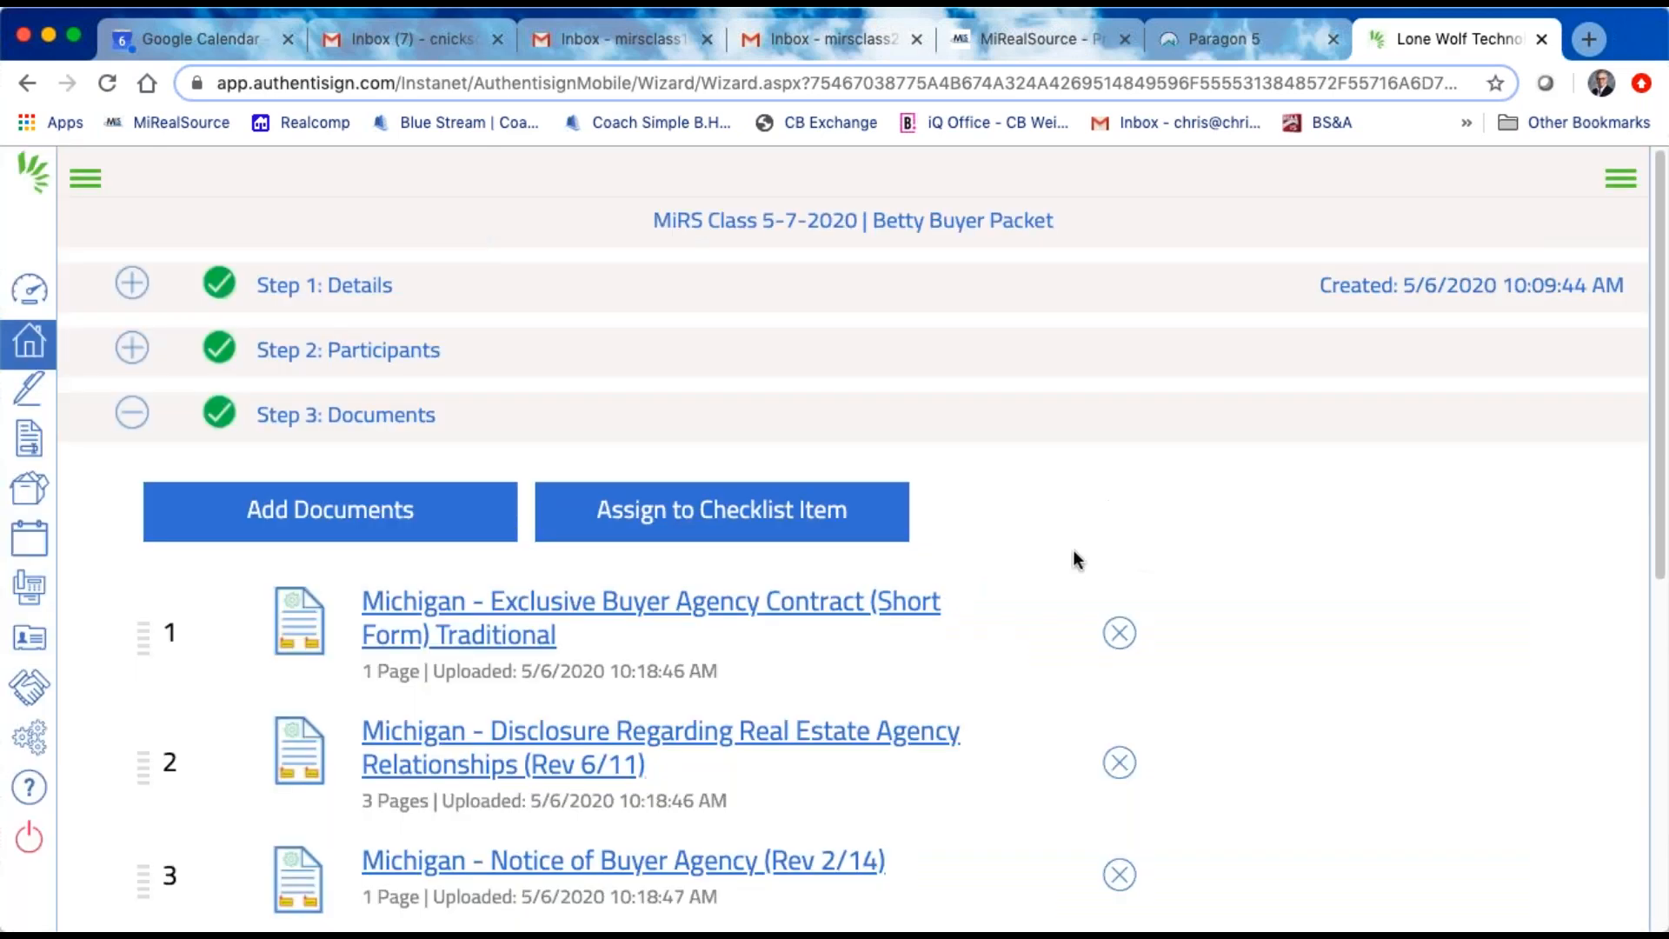
scroll(1072, 559, down, 3)
scroll(446, 609, down, 8)
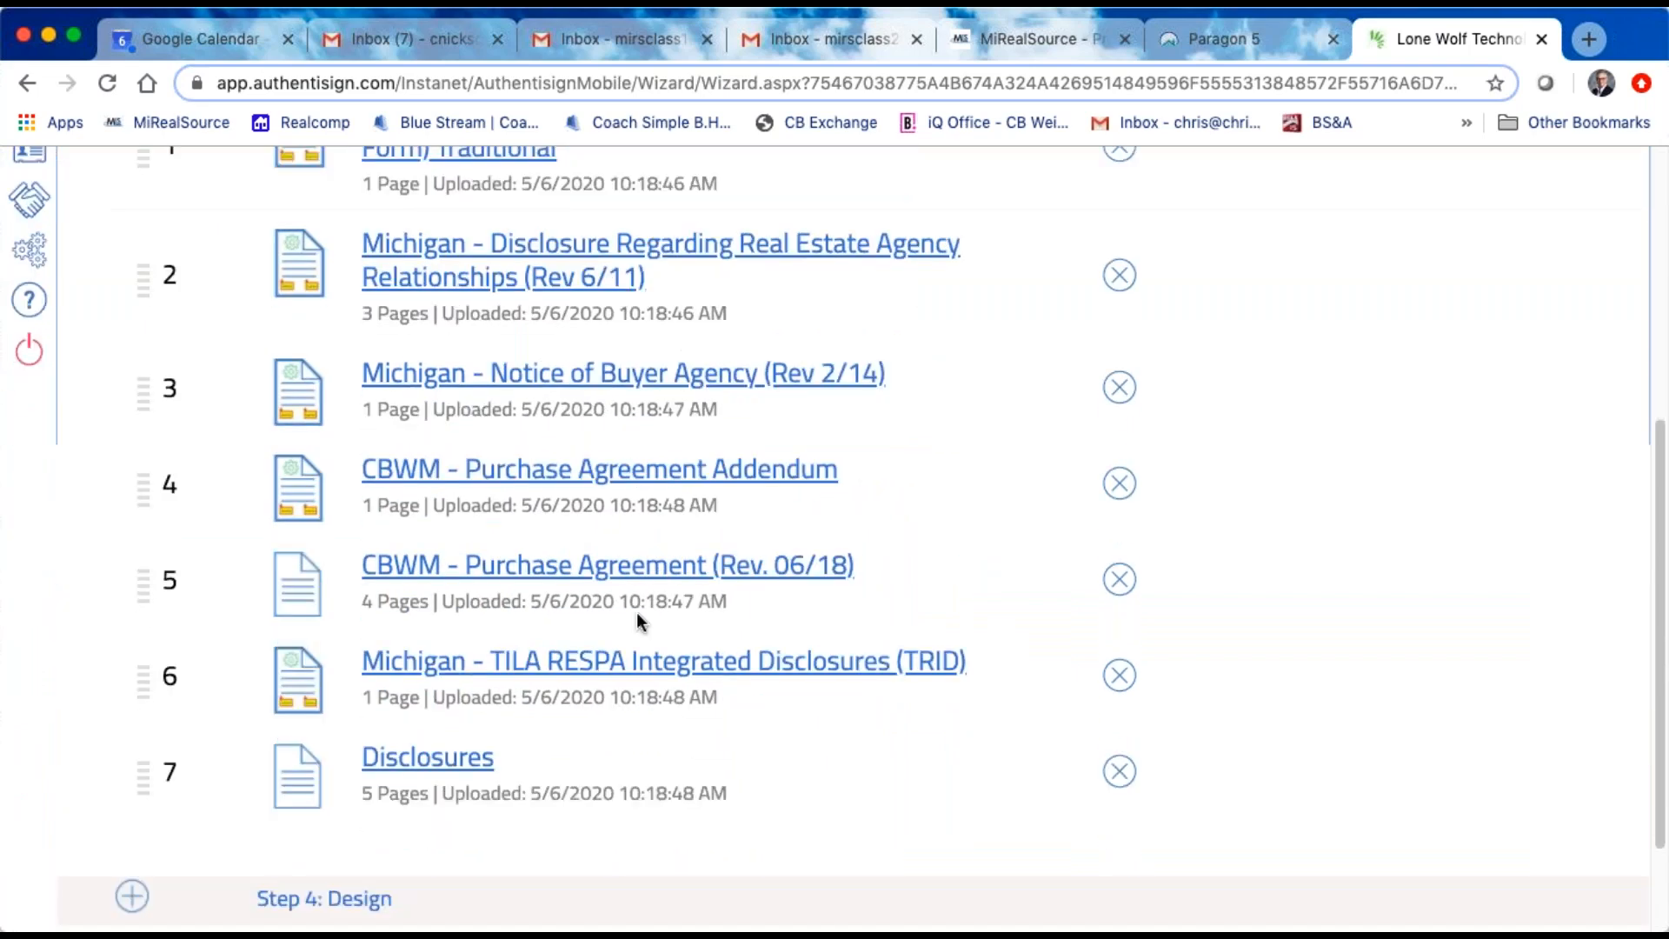
Step: Look over the tagged and untagged documents in the signing's list and open Step 4: Design
scroll(634, 612, down, 3)
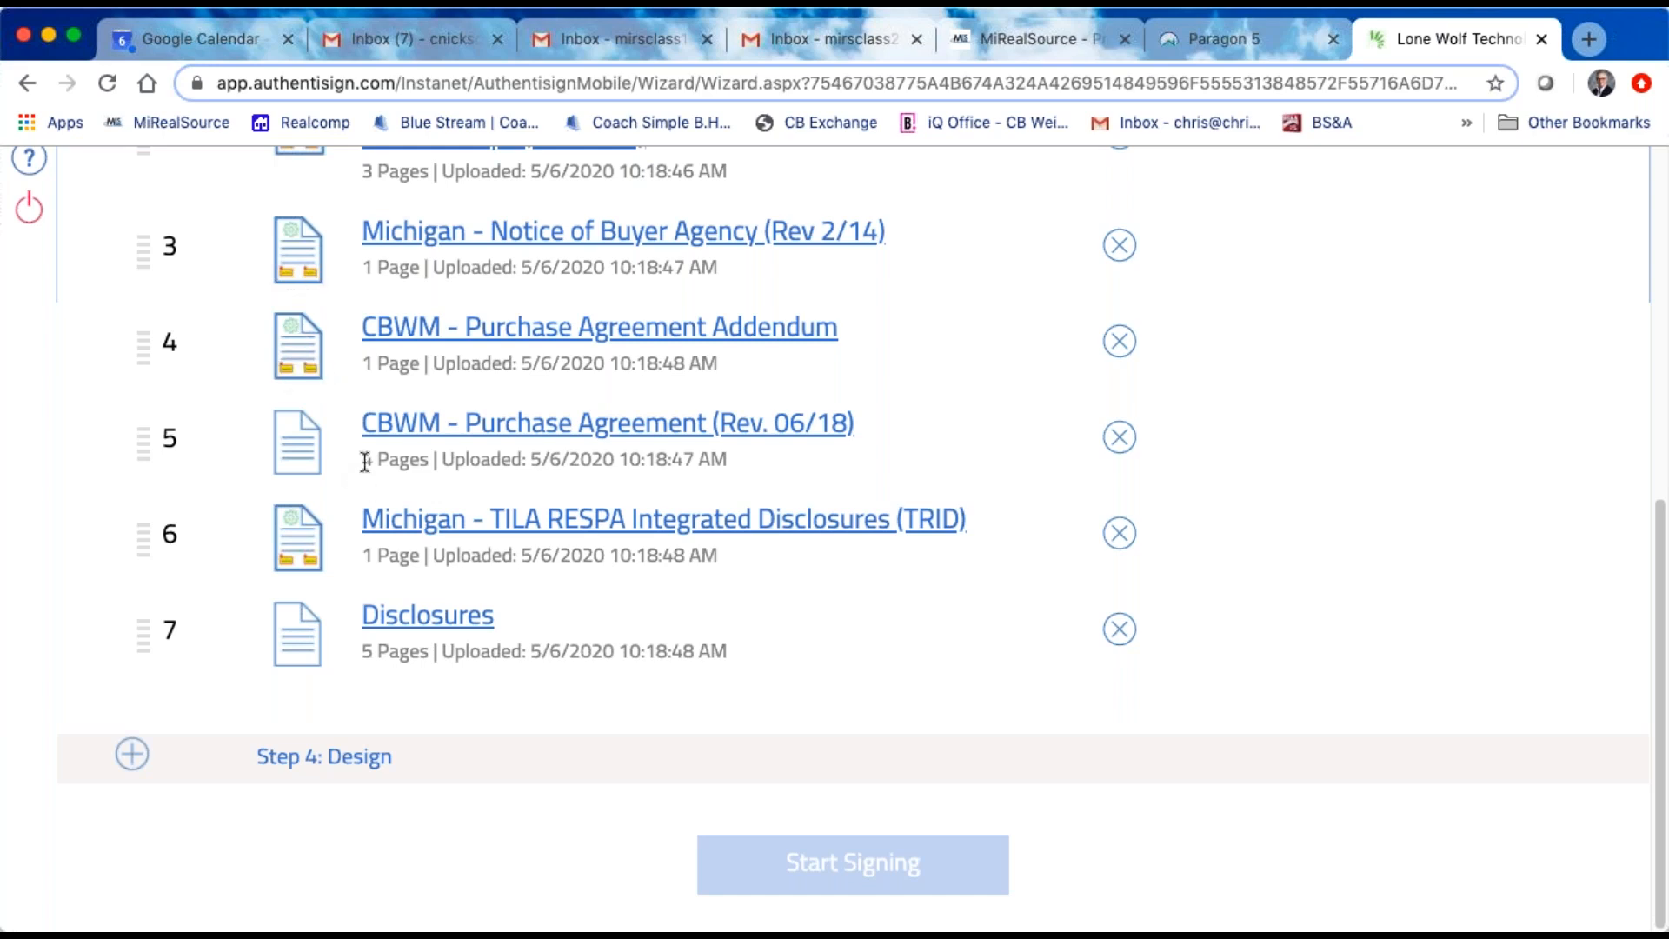
scroll(365, 462, up, 3)
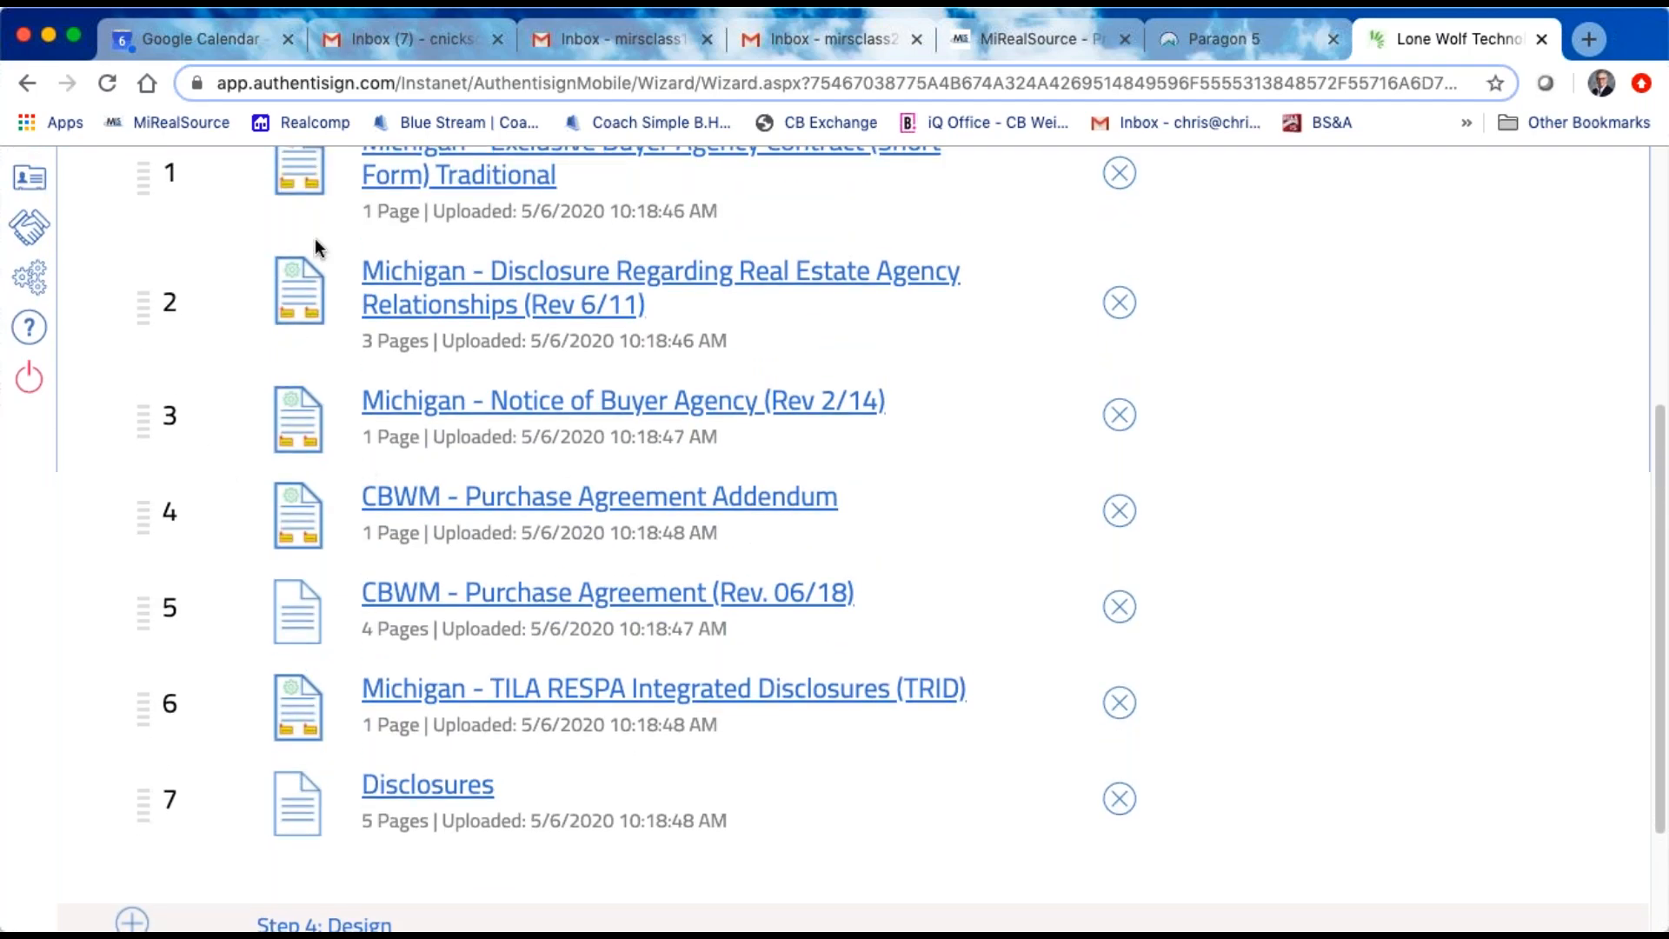
scroll(322, 472, up, 2)
scroll(322, 472, down, 5)
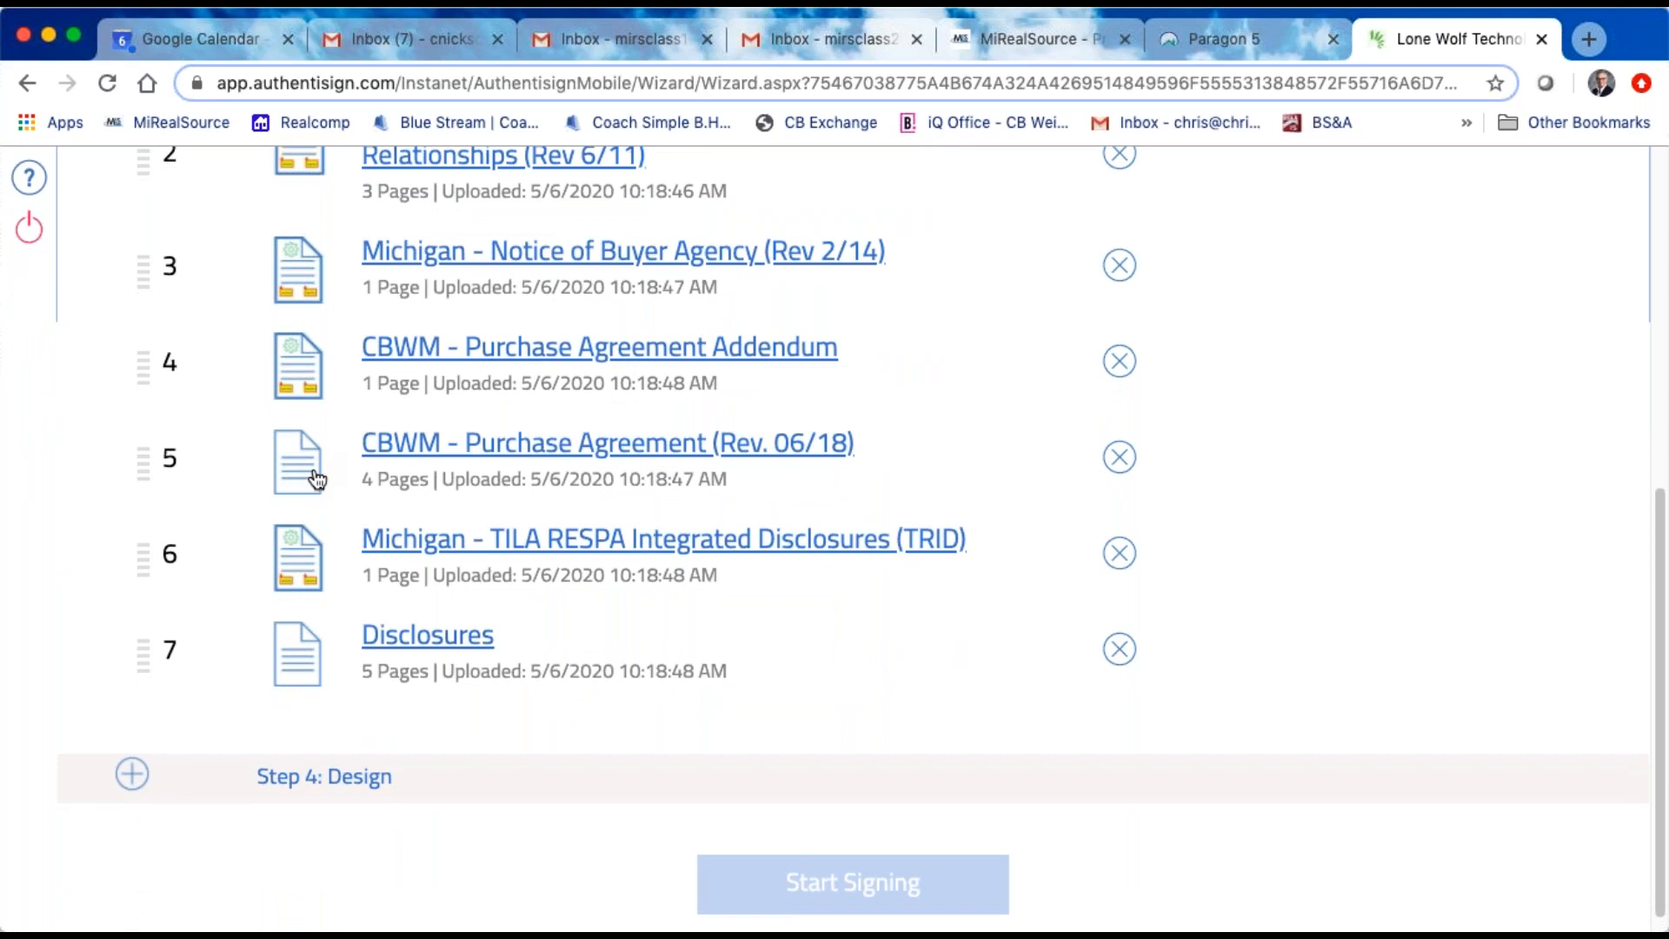
scroll(313, 473, down, 1)
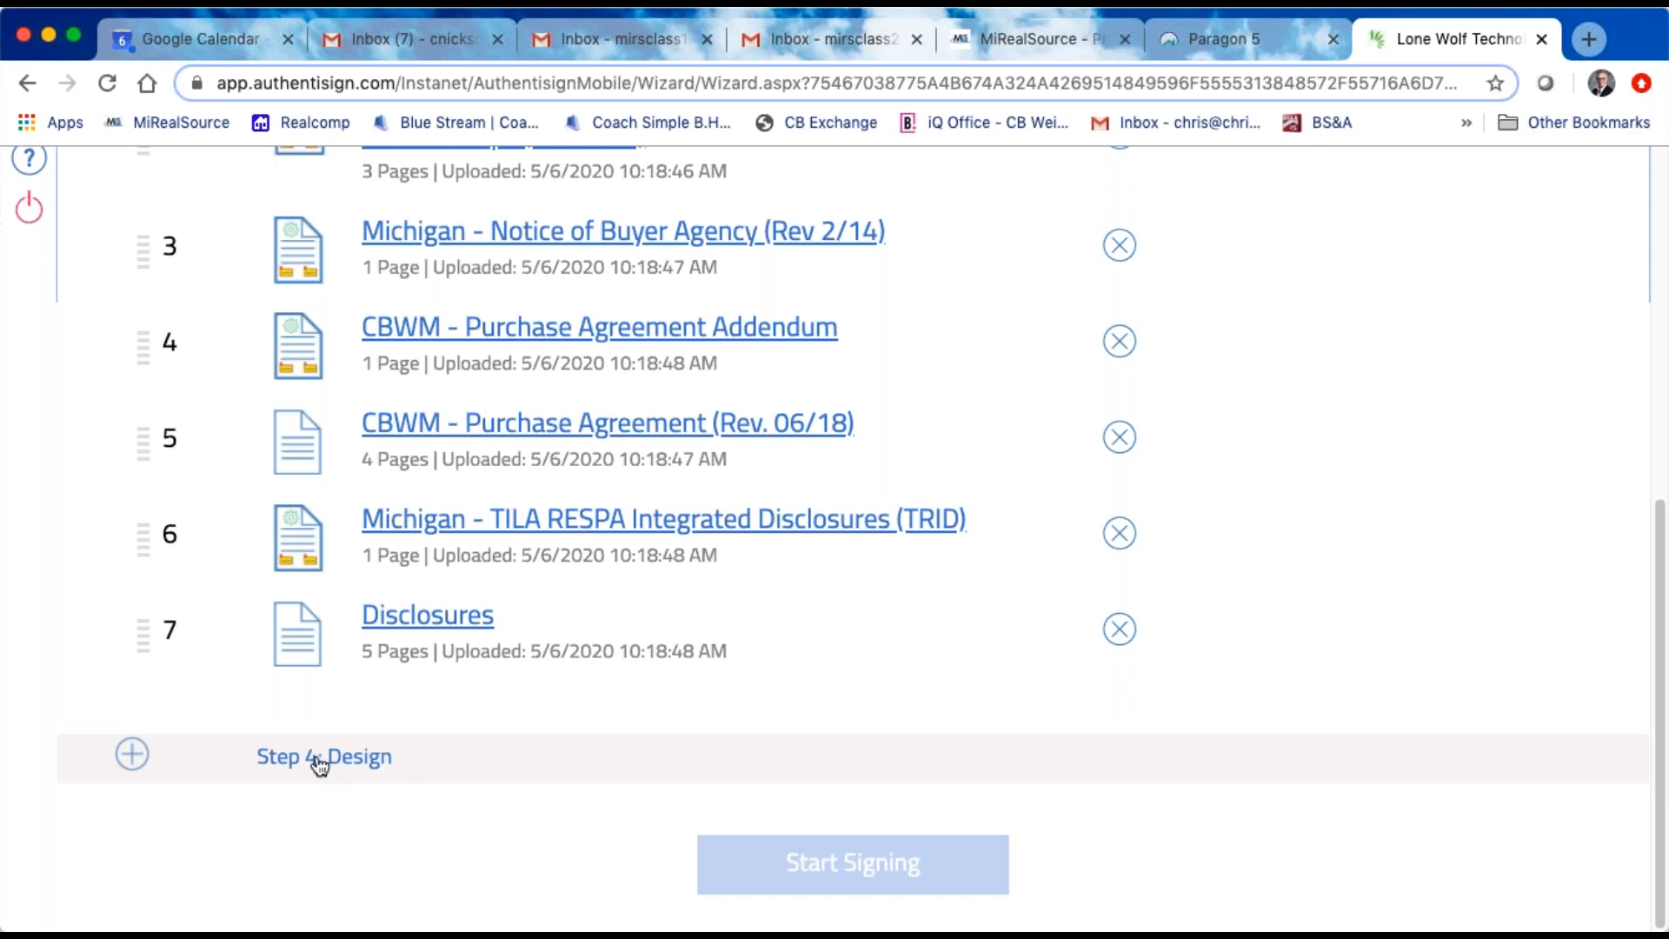
click(360, 769)
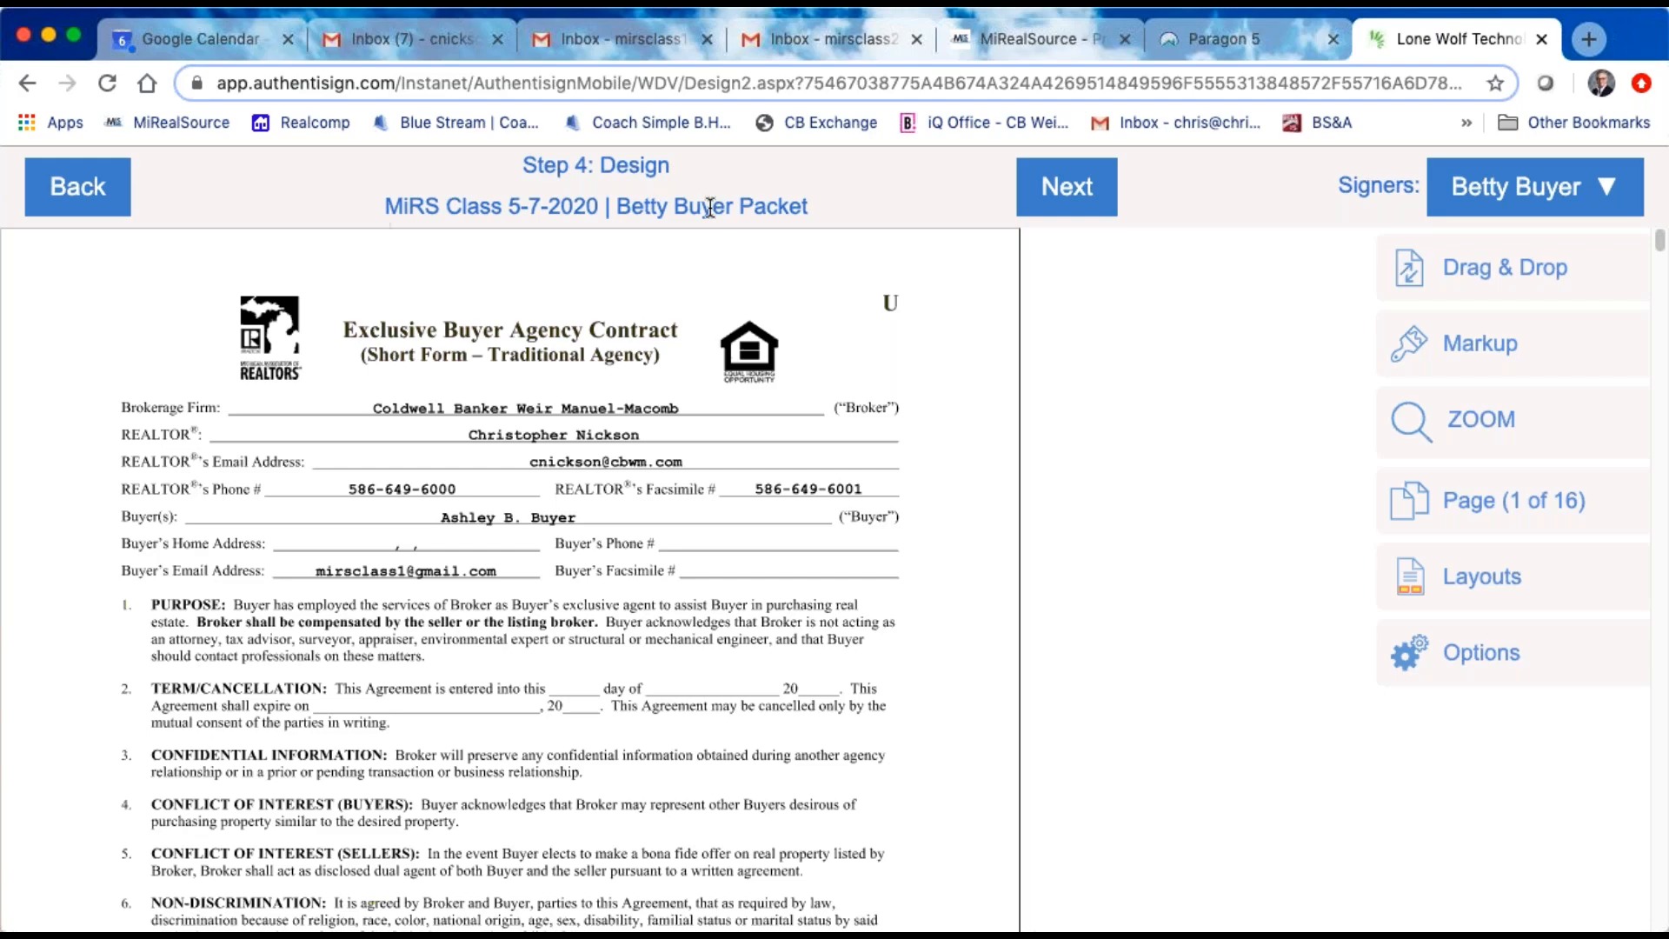
Step: Look through the packet's first pages and check which signers are available
scroll(782, 548, down, 1)
scroll(785, 551, down, 20)
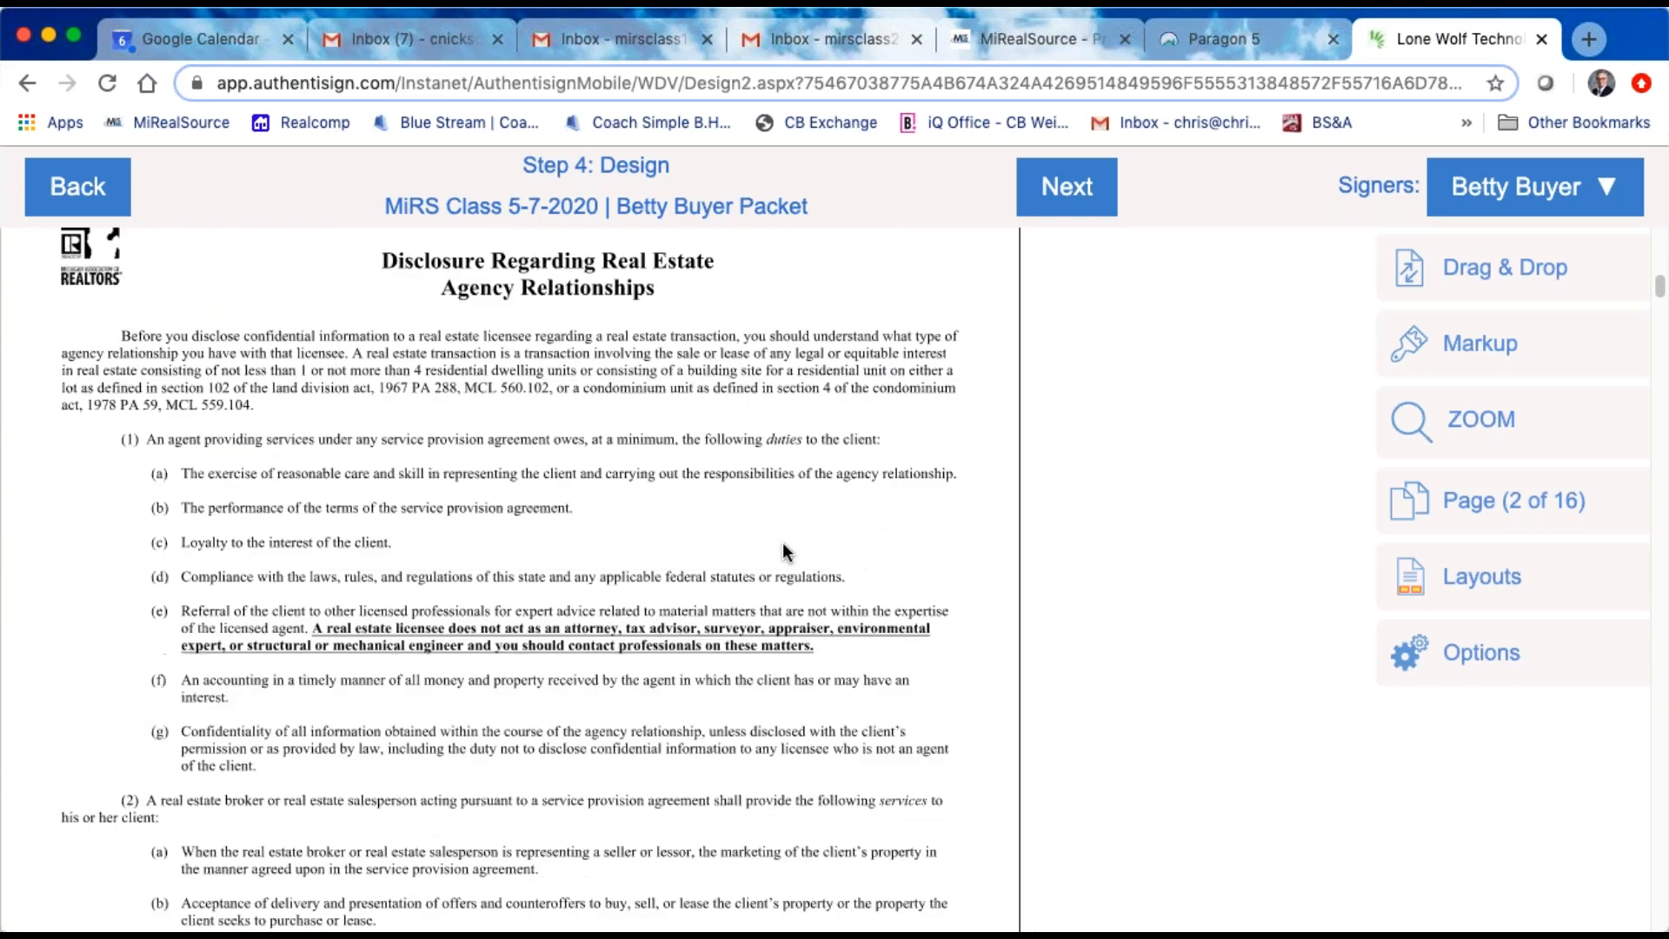
scroll(785, 548, down, 8)
scroll(776, 513, up, 20)
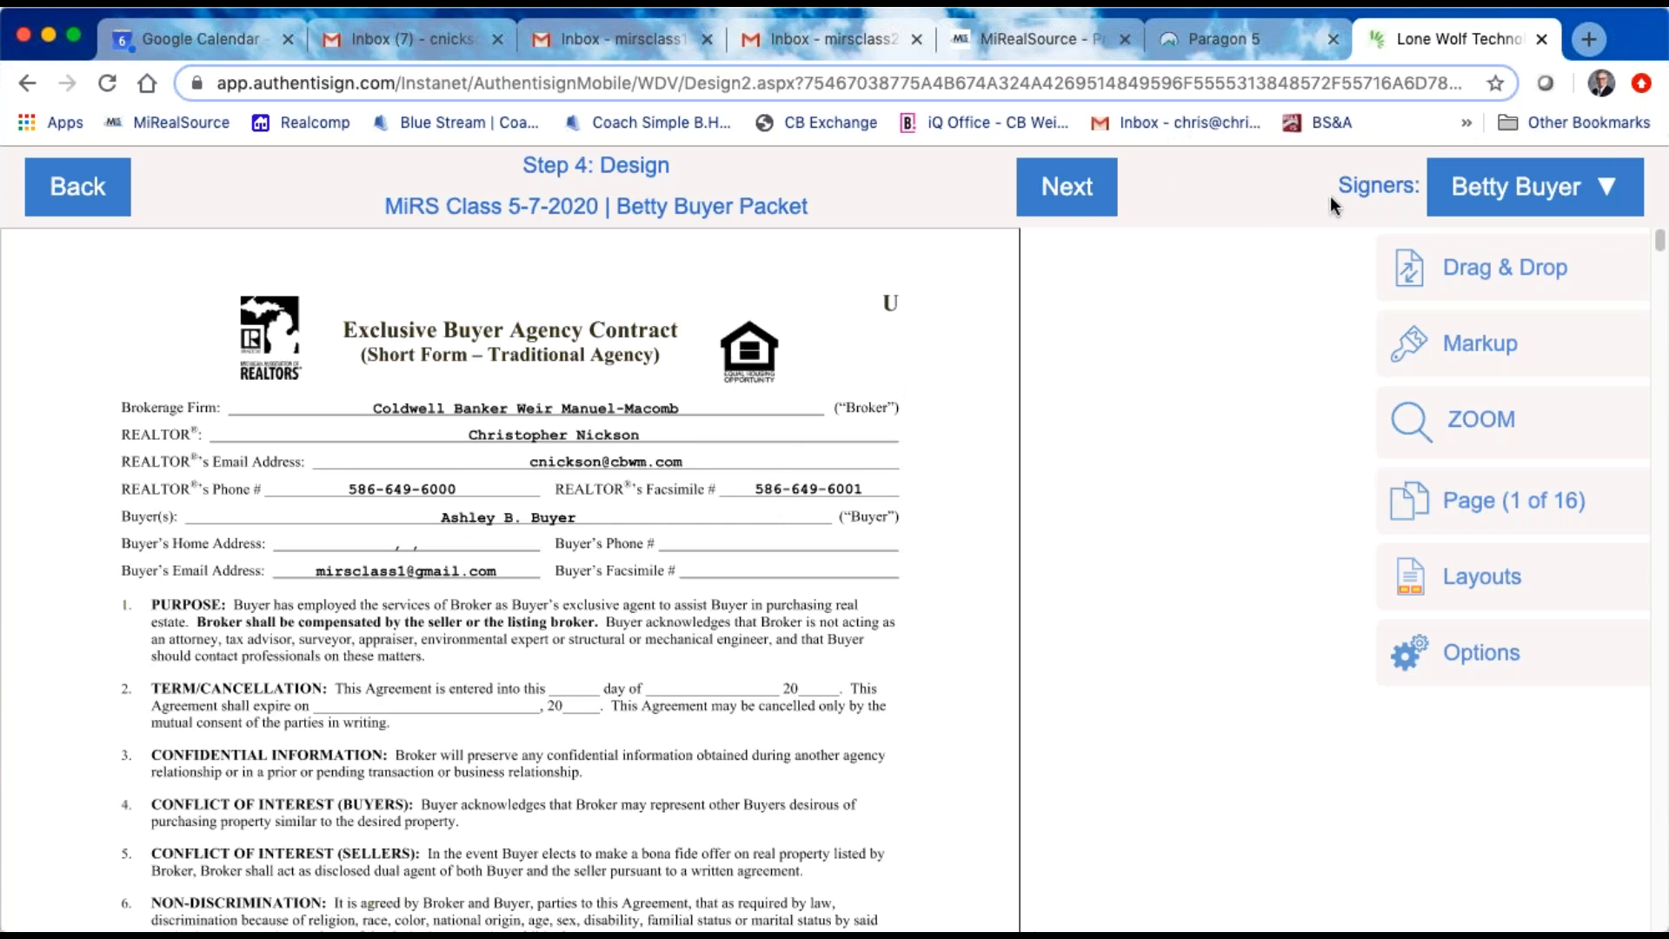
click(1606, 193)
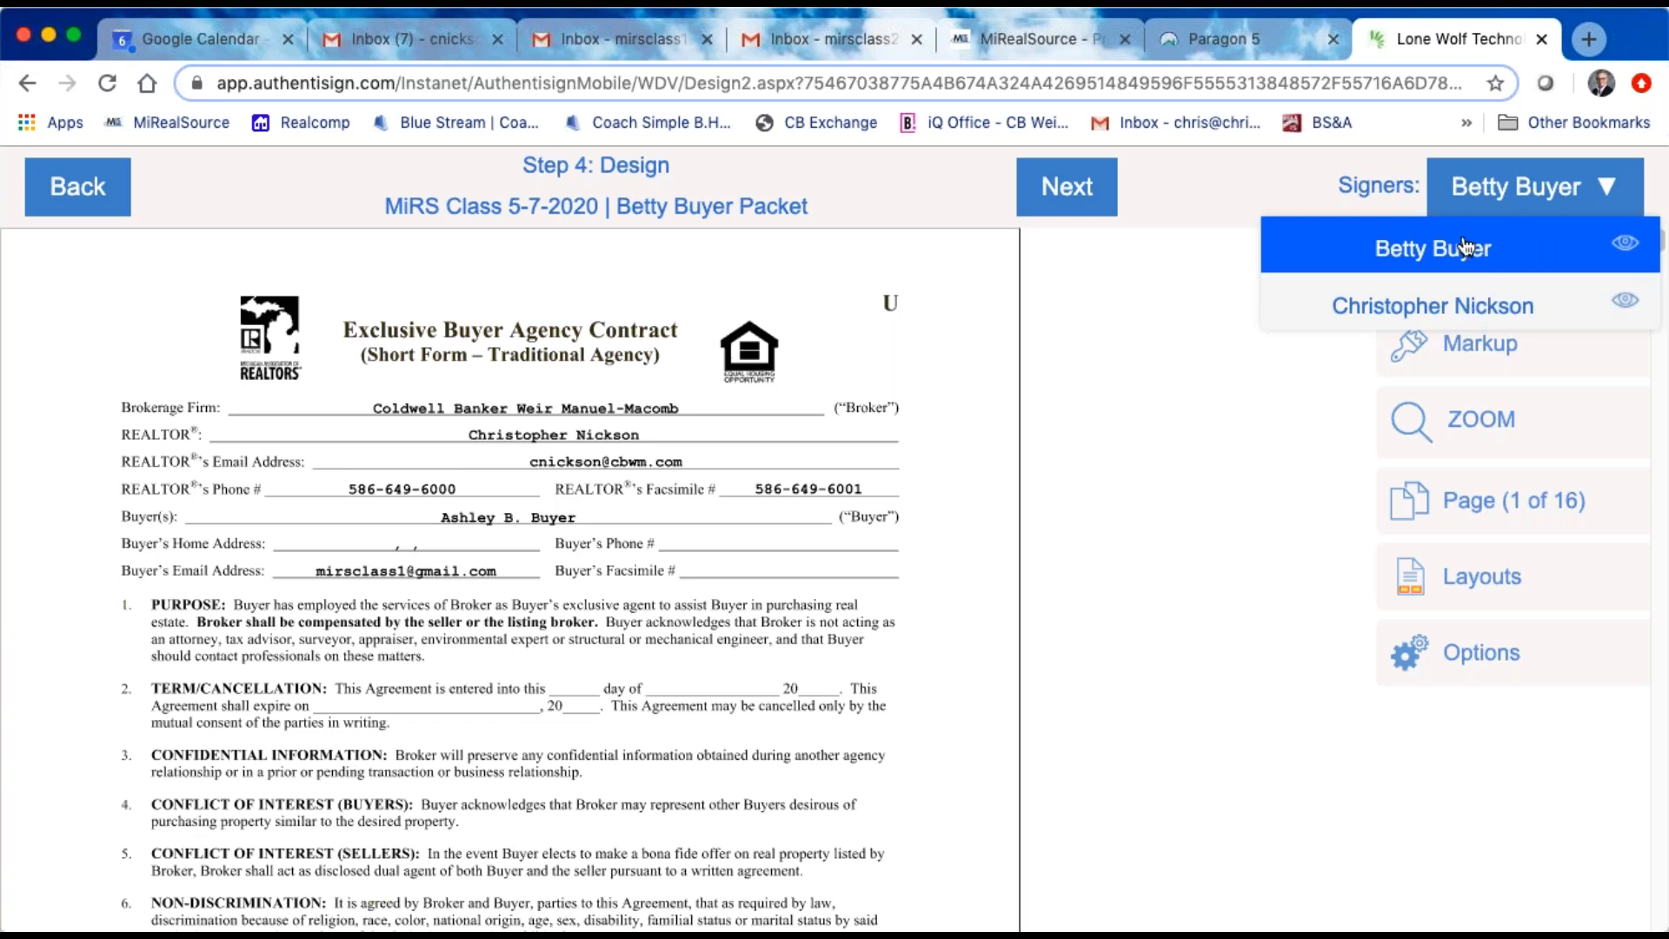
click(1207, 467)
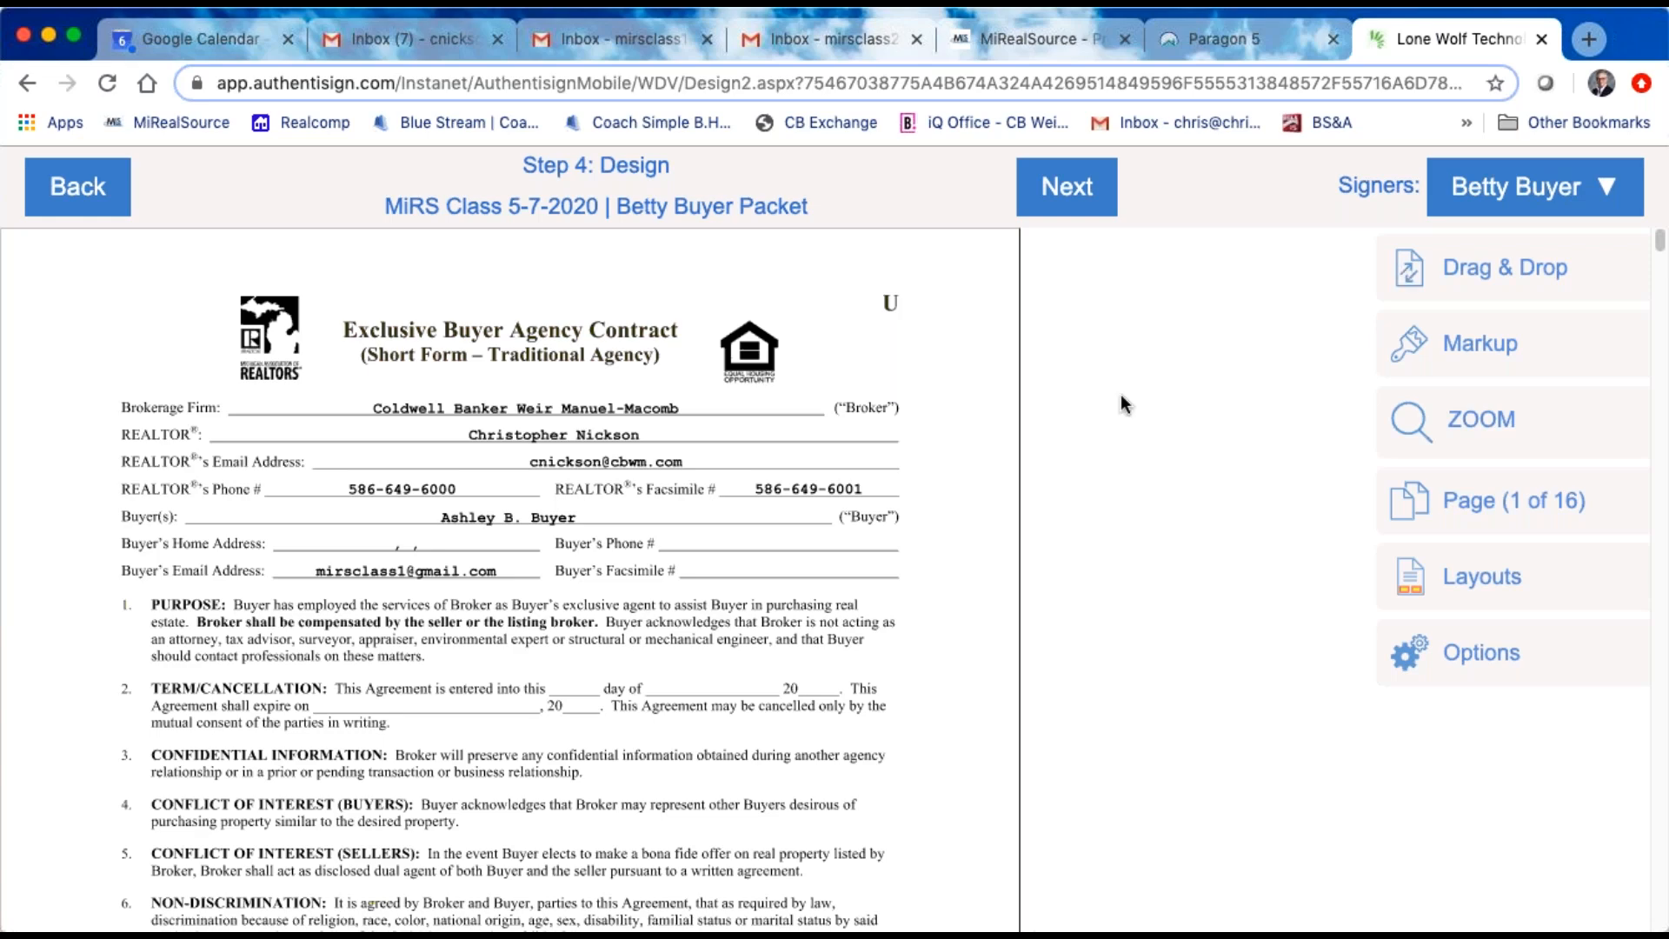
Step: On the Exclusive Buyer Agency Contract, move the agent's and buyer's signature blocks slightly higher above their signature lines
scroll(873, 489, down, 7)
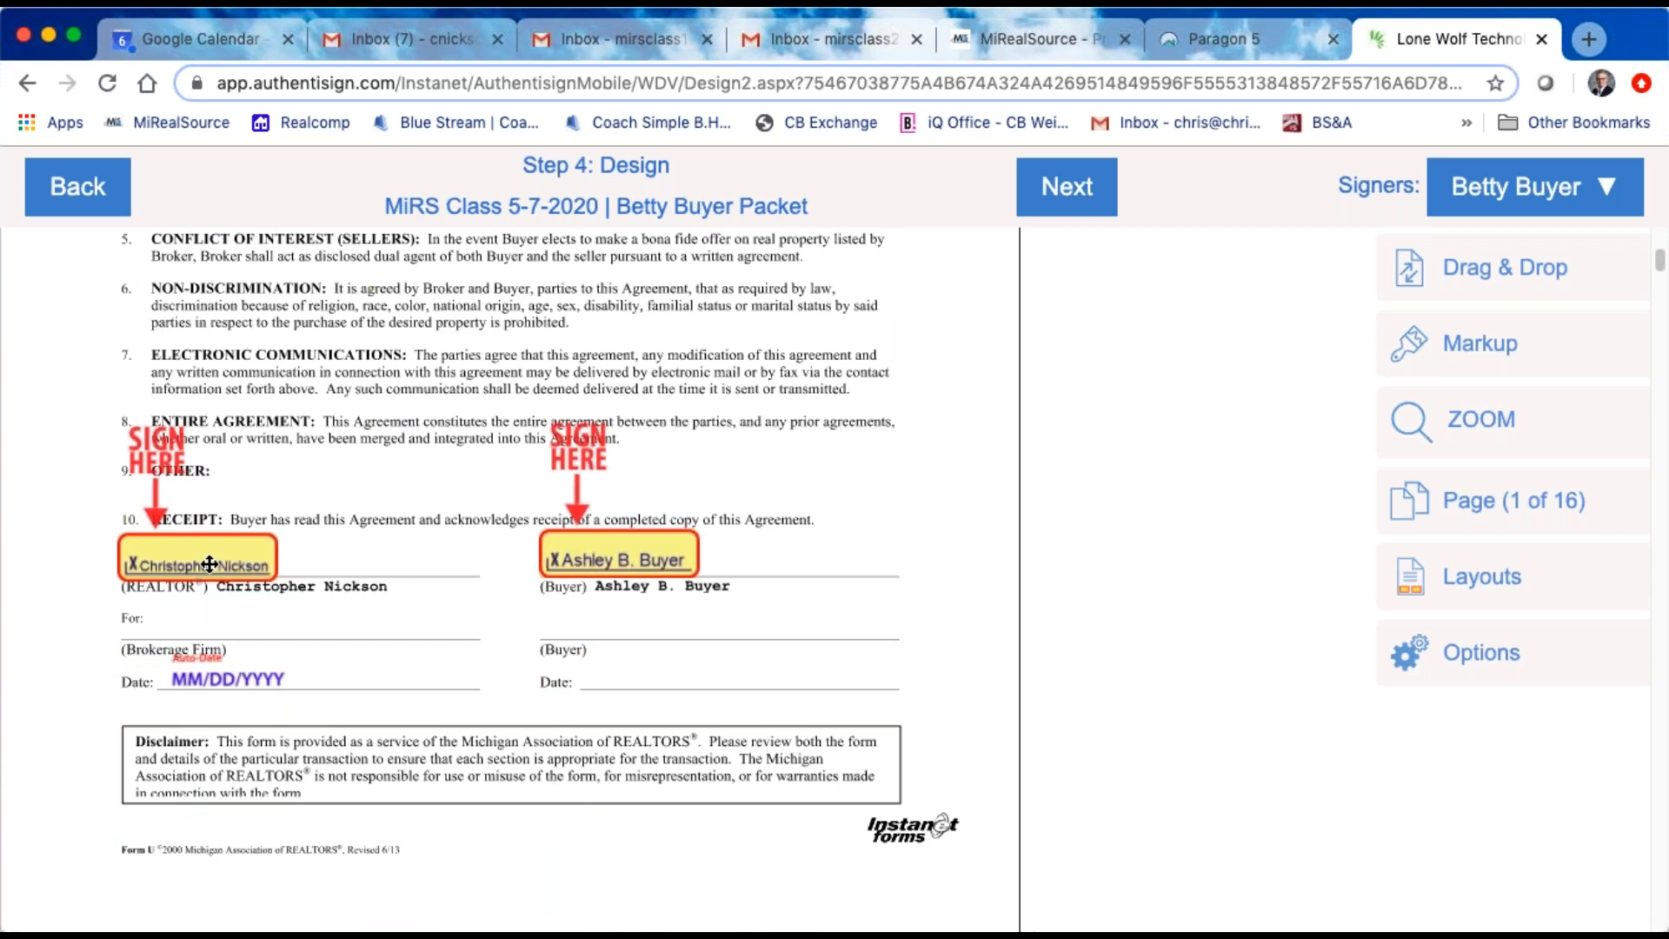
drag(211, 562, 210, 546)
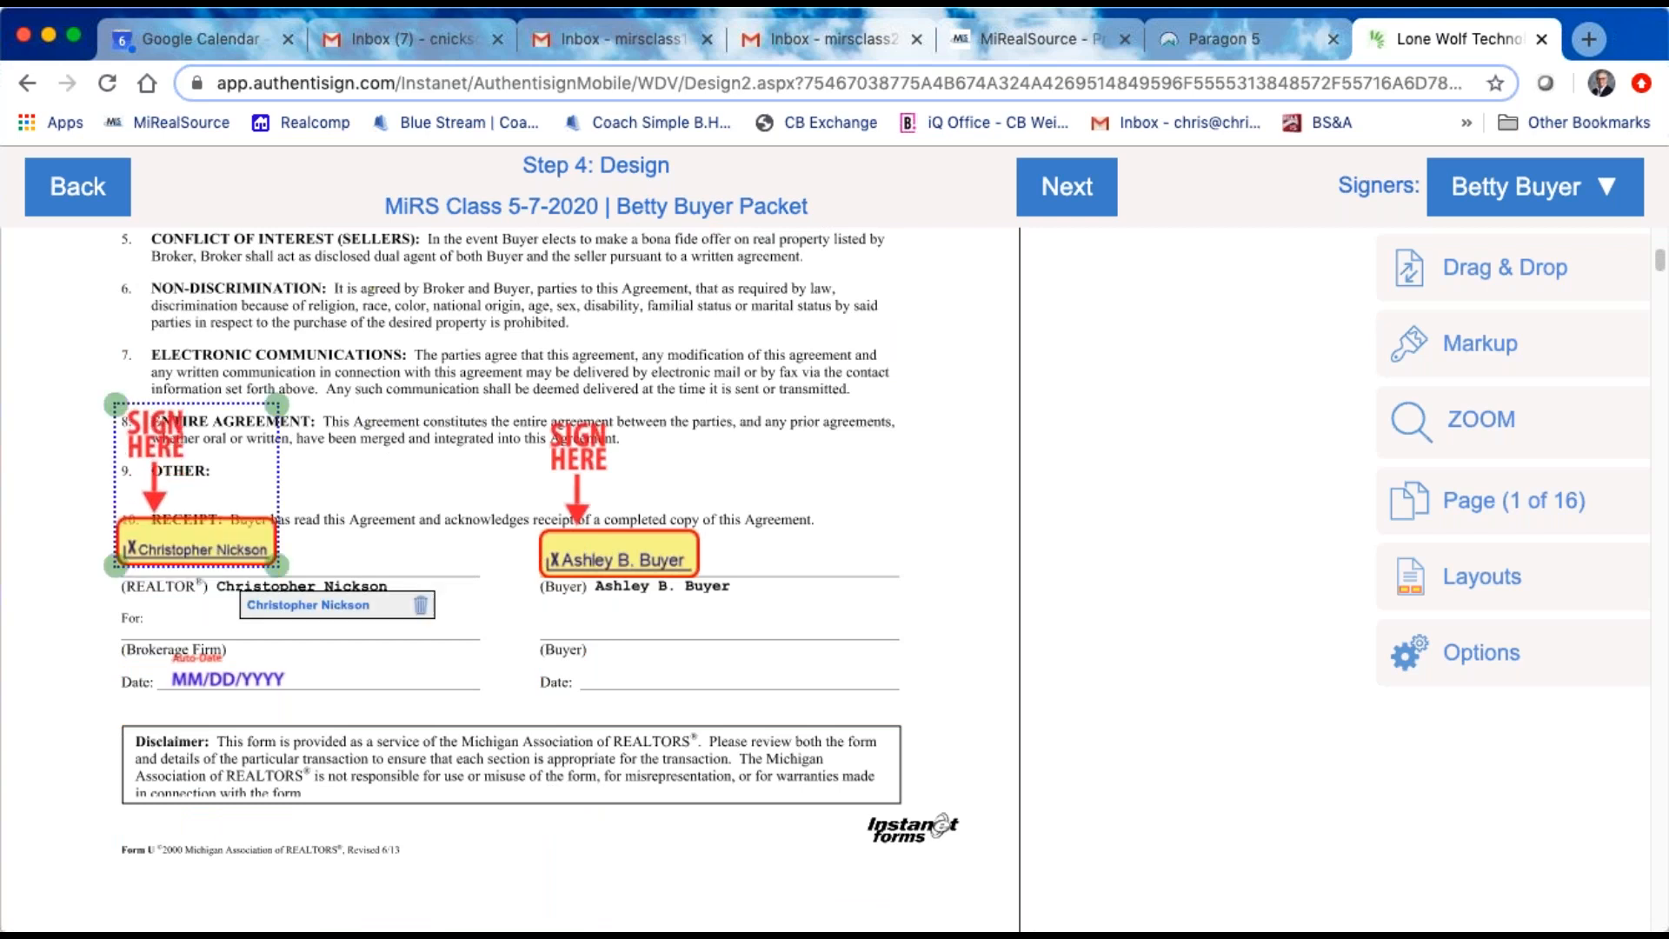
drag(608, 557, 613, 544)
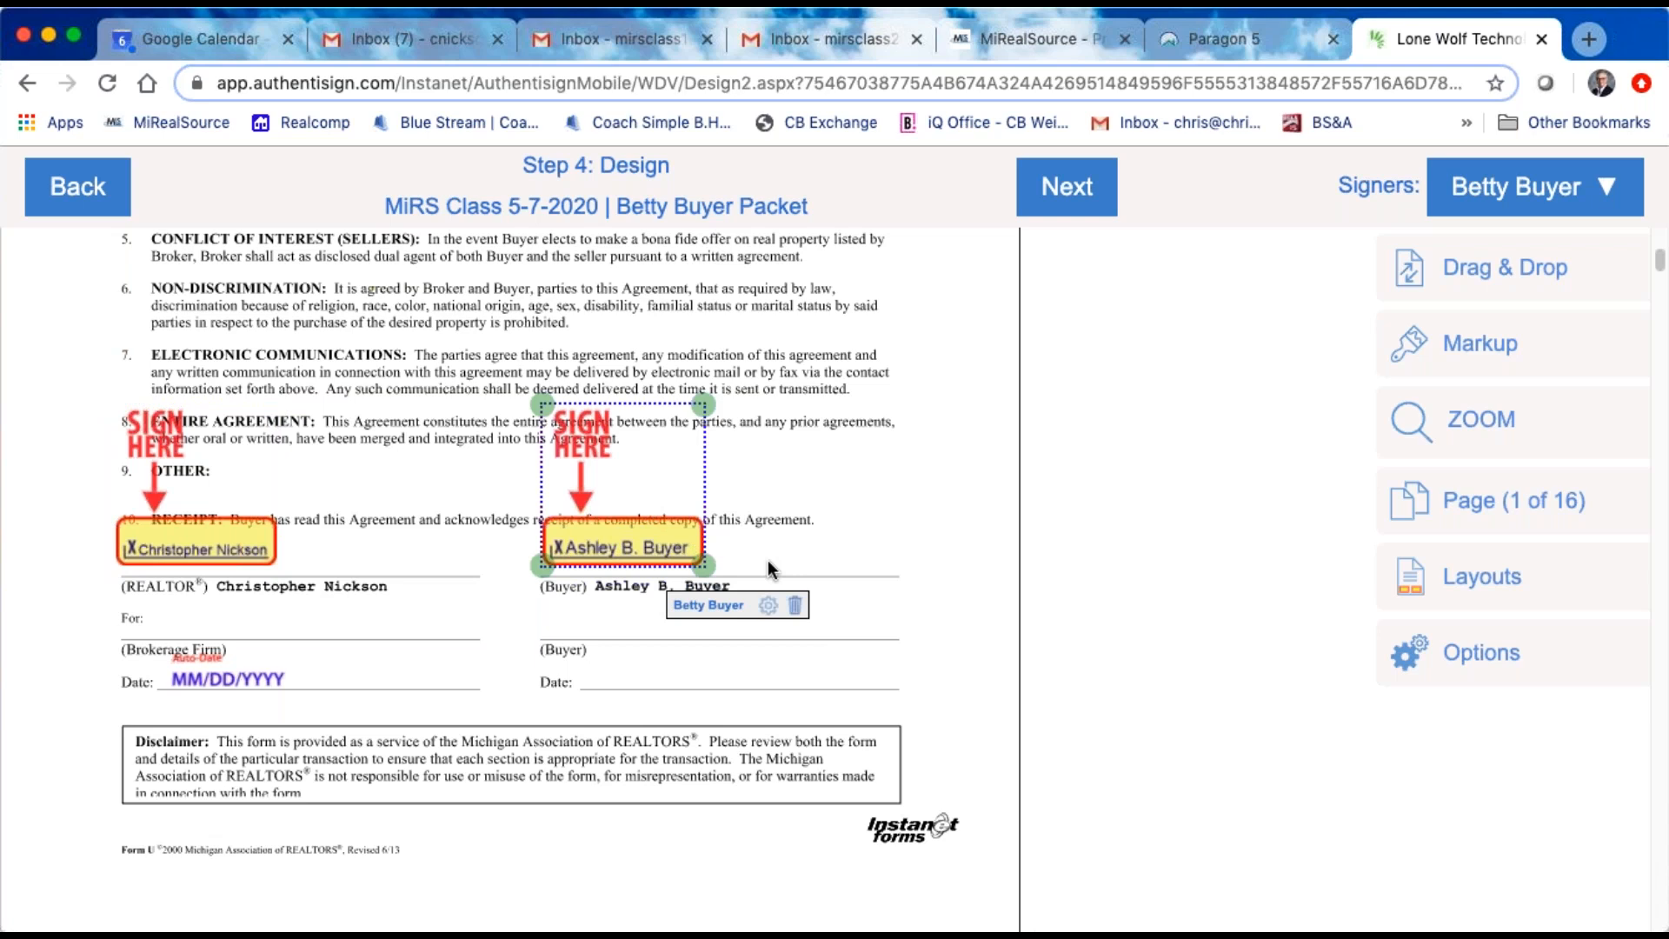
Step: Place a separate date stamp beside the buyer's signature on the Exclusive Buyer Agency Contract, and delete it
click(1571, 268)
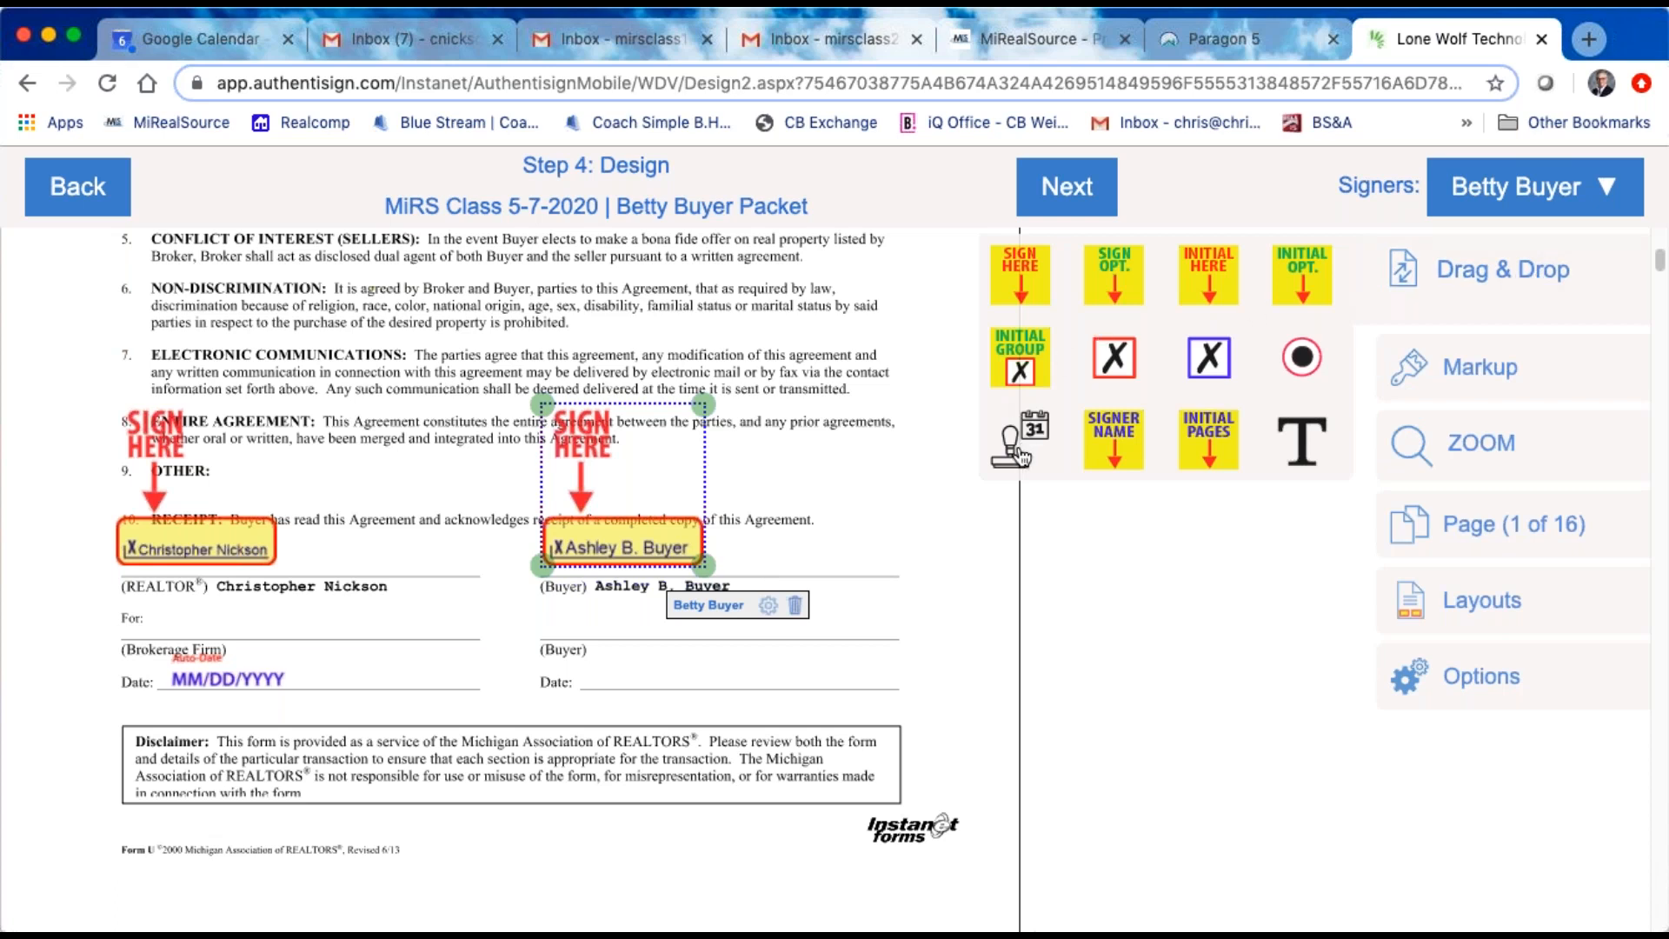
mouse_move(1021, 456)
mouse_down()
mouse_move(899, 400)
mouse_move(776, 566)
mouse_up()
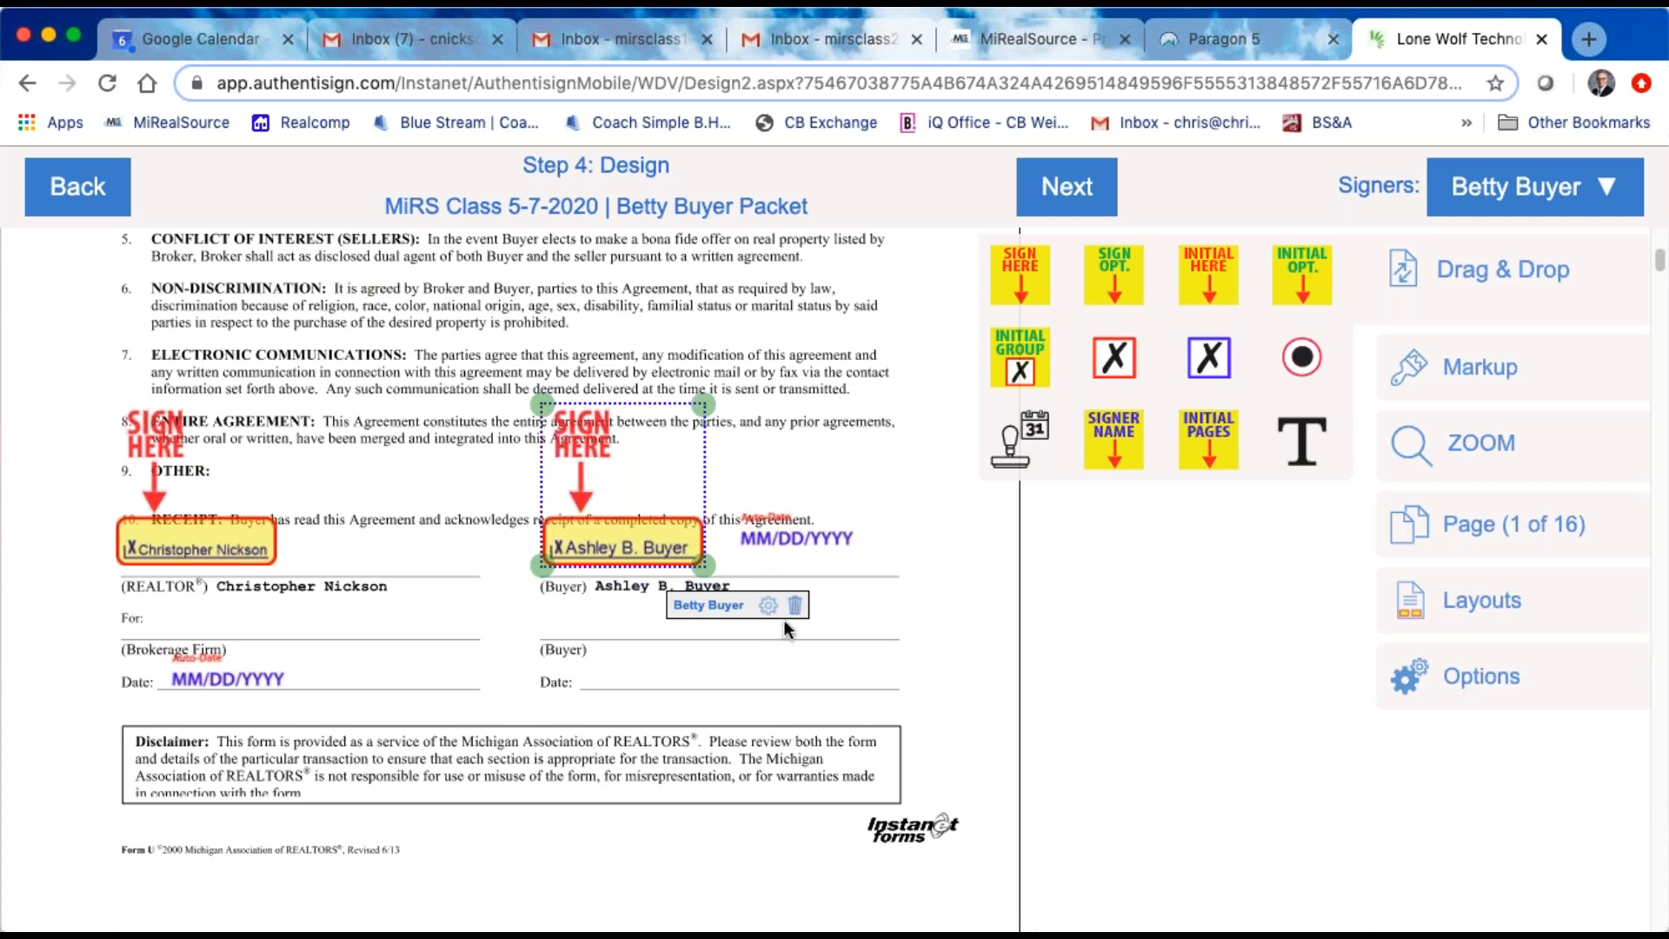
click(809, 538)
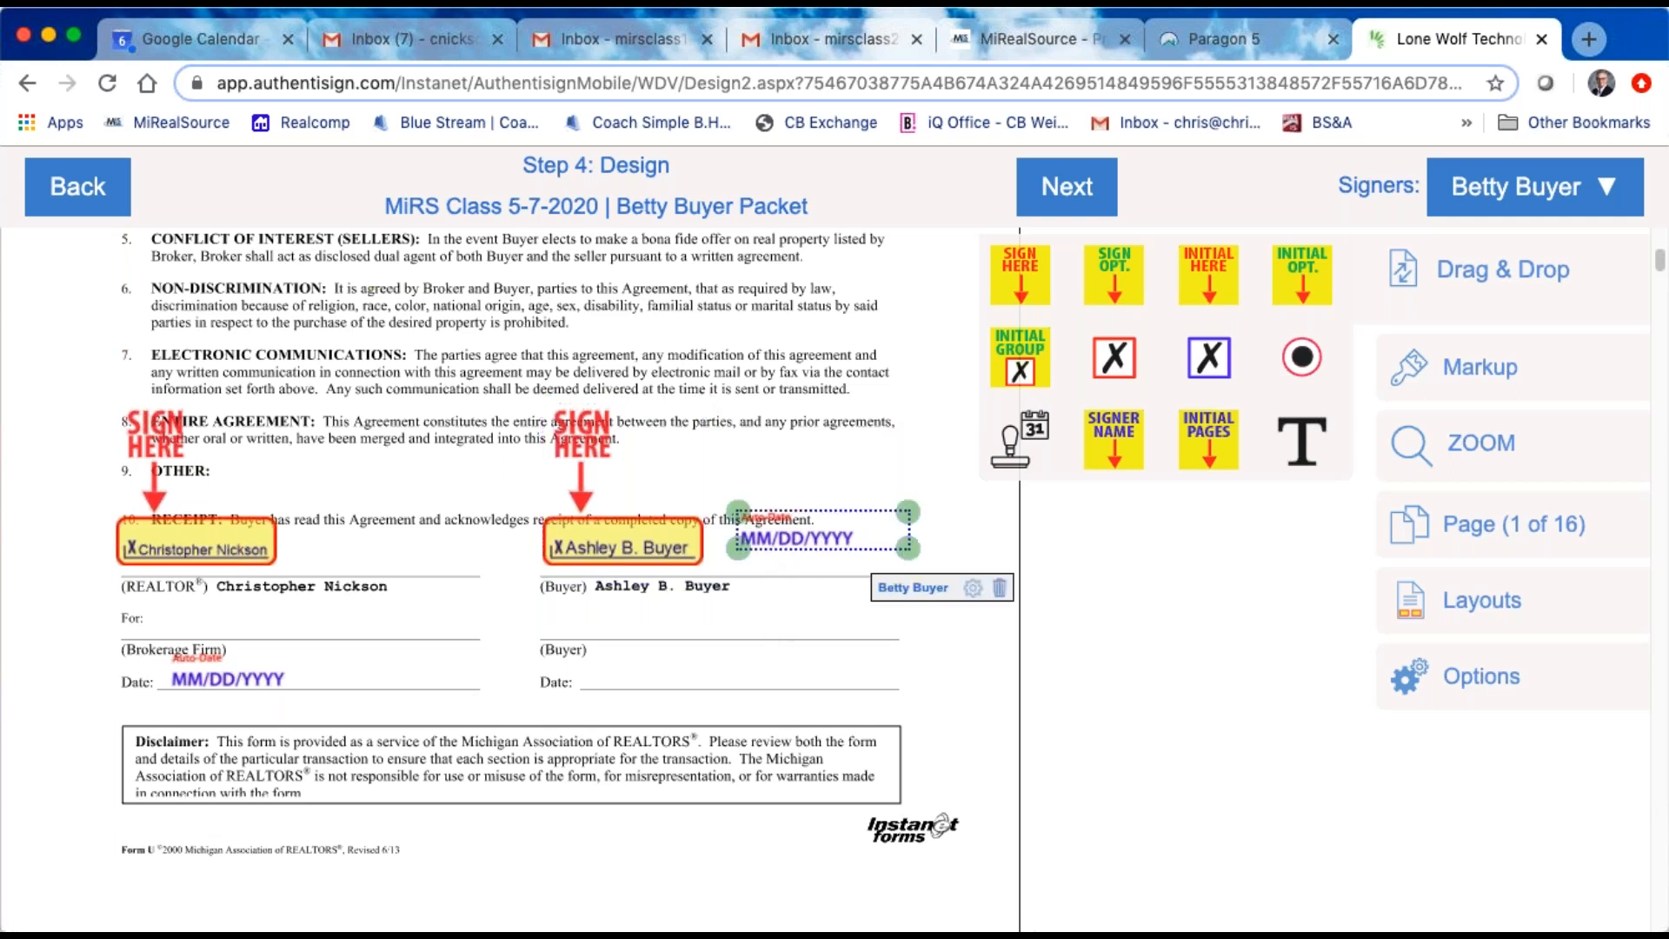
click(1001, 592)
Step: Add a date stamp from the buyer's signature block and position it beside the signature on the same line
click(610, 532)
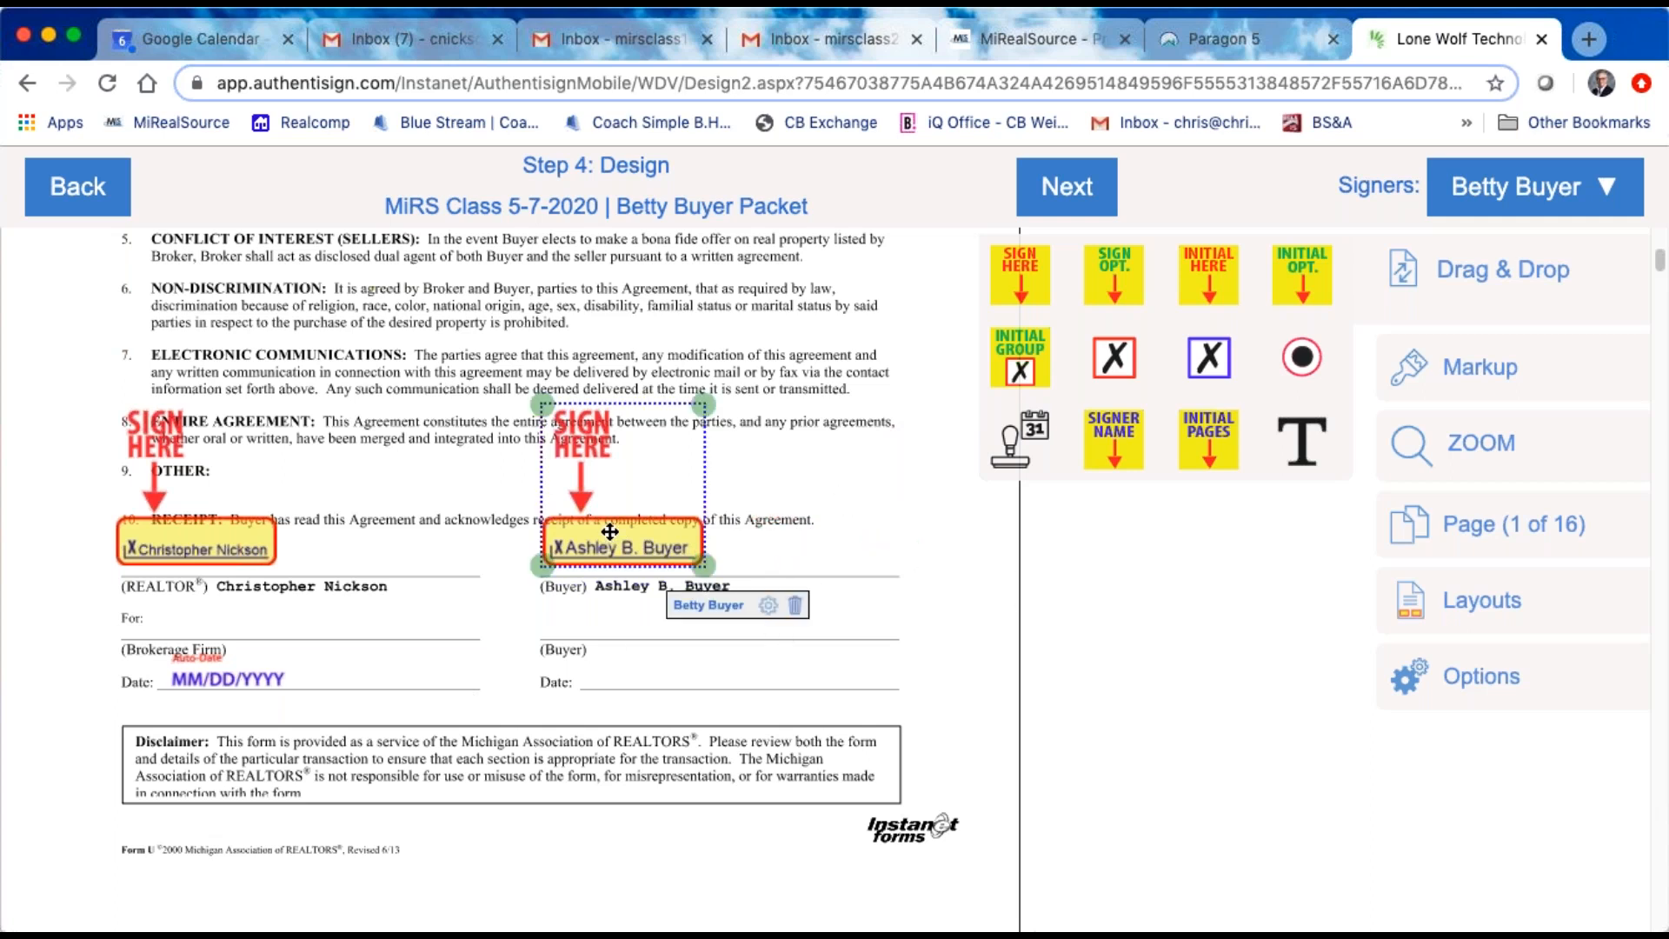
right_click(627, 517)
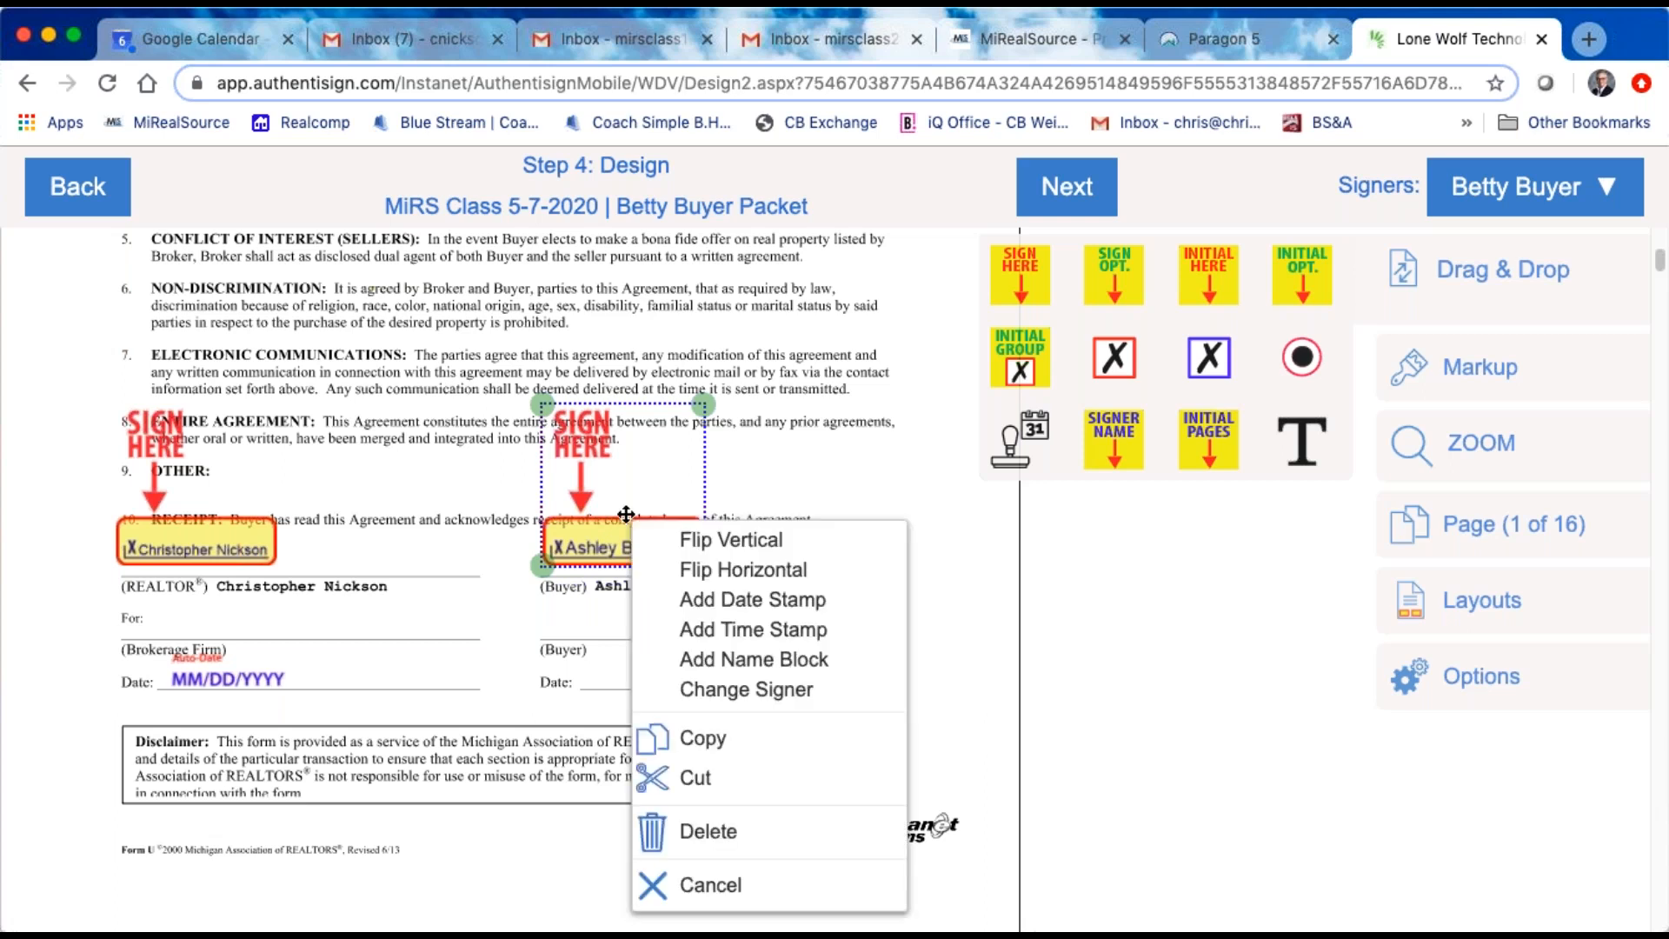
click(713, 599)
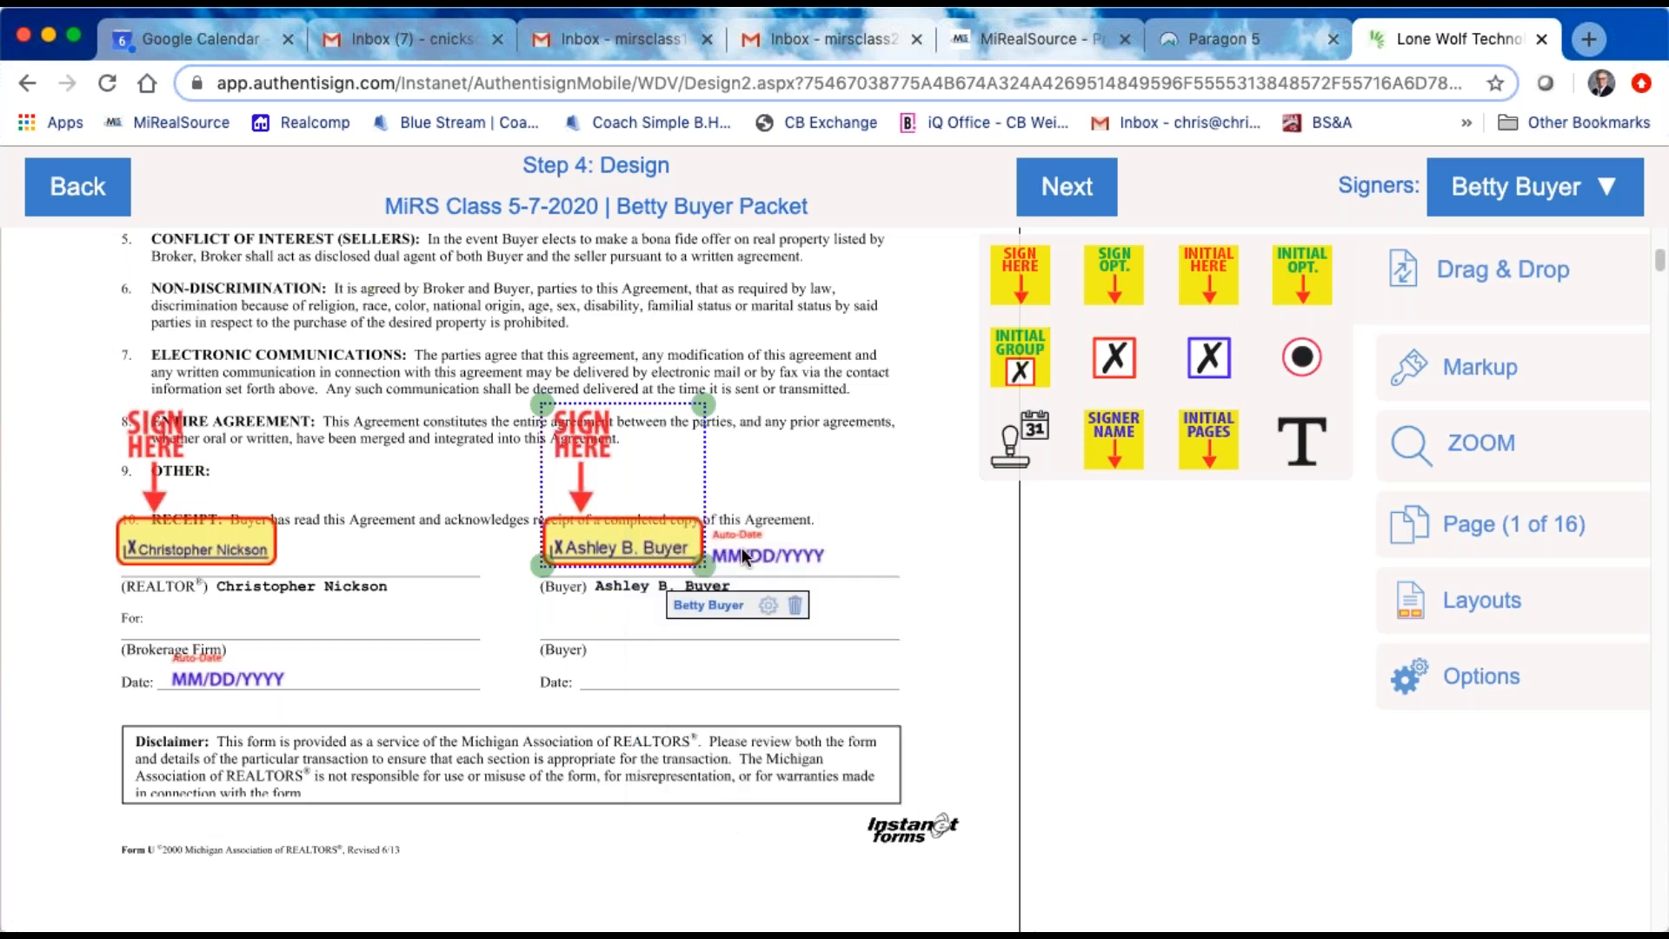
drag(751, 549, 869, 547)
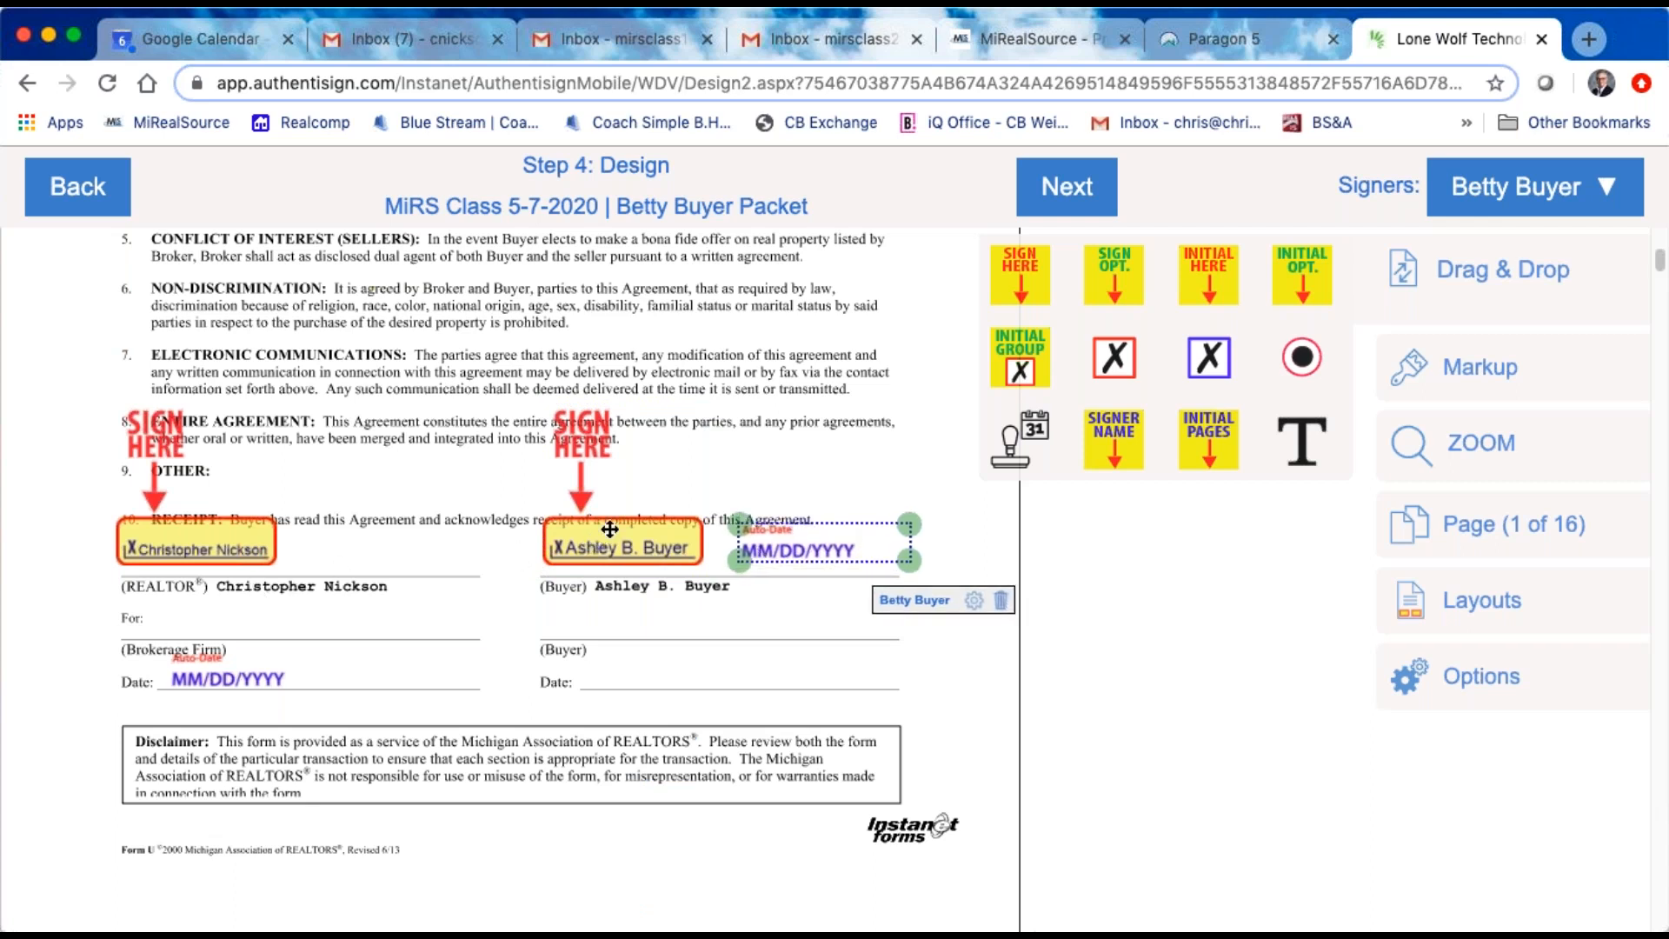
Step: Flip the buyer's signature block horizontally and vertically, and move it so the signature sits on the first Buyer line
right_click(609, 529)
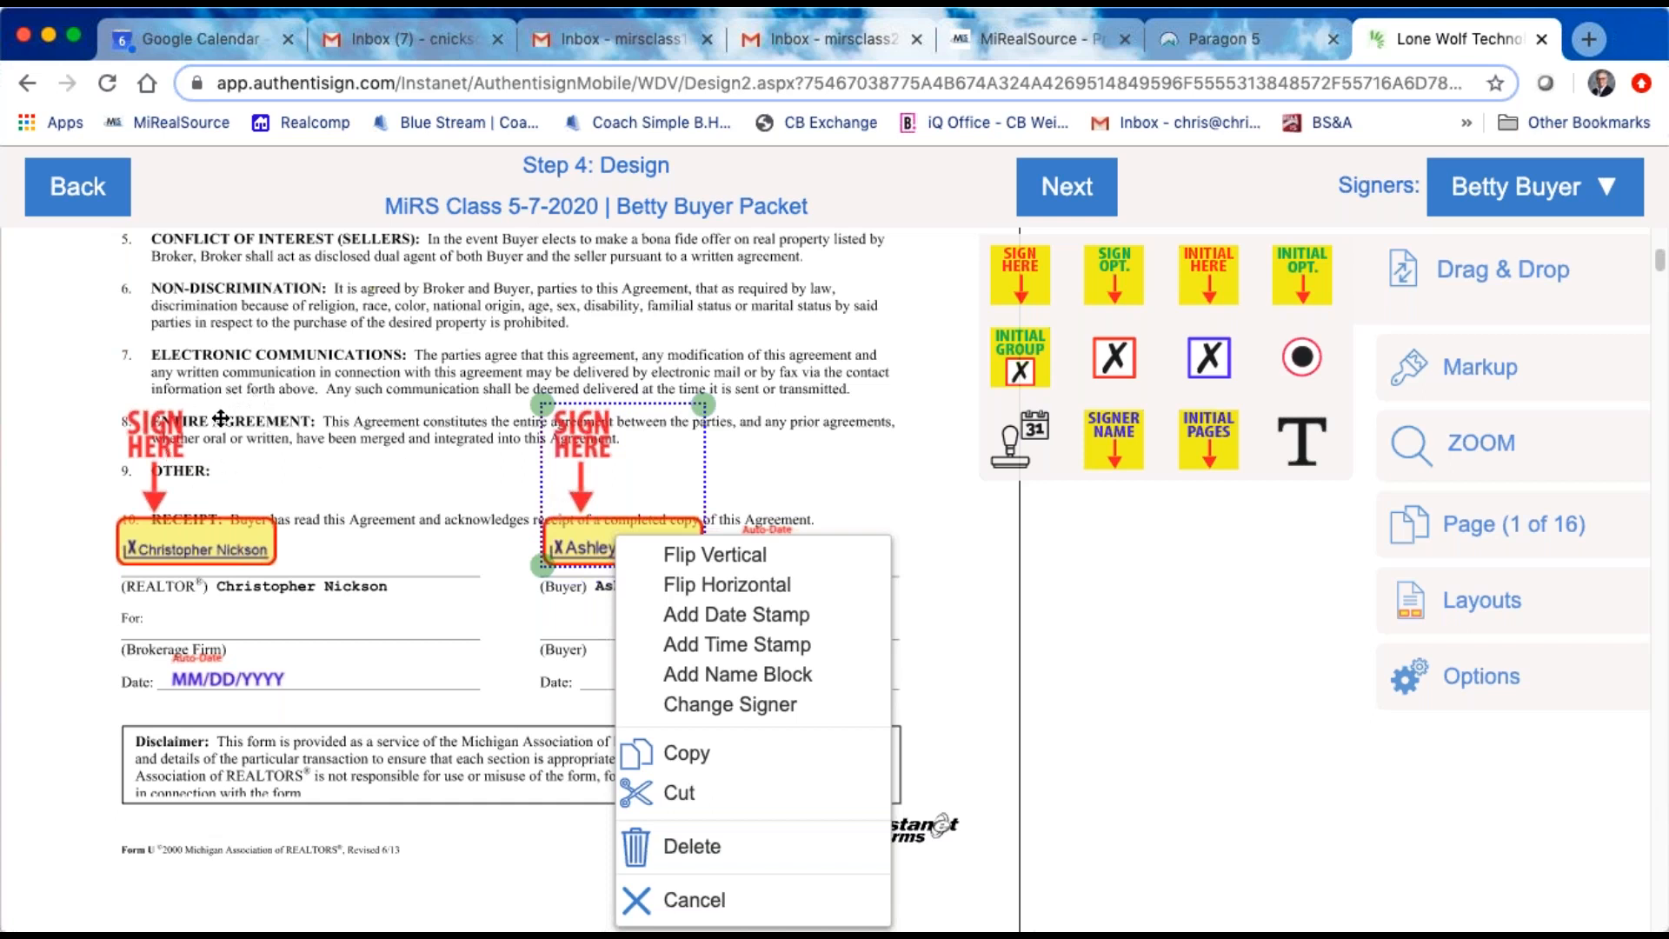
click(726, 584)
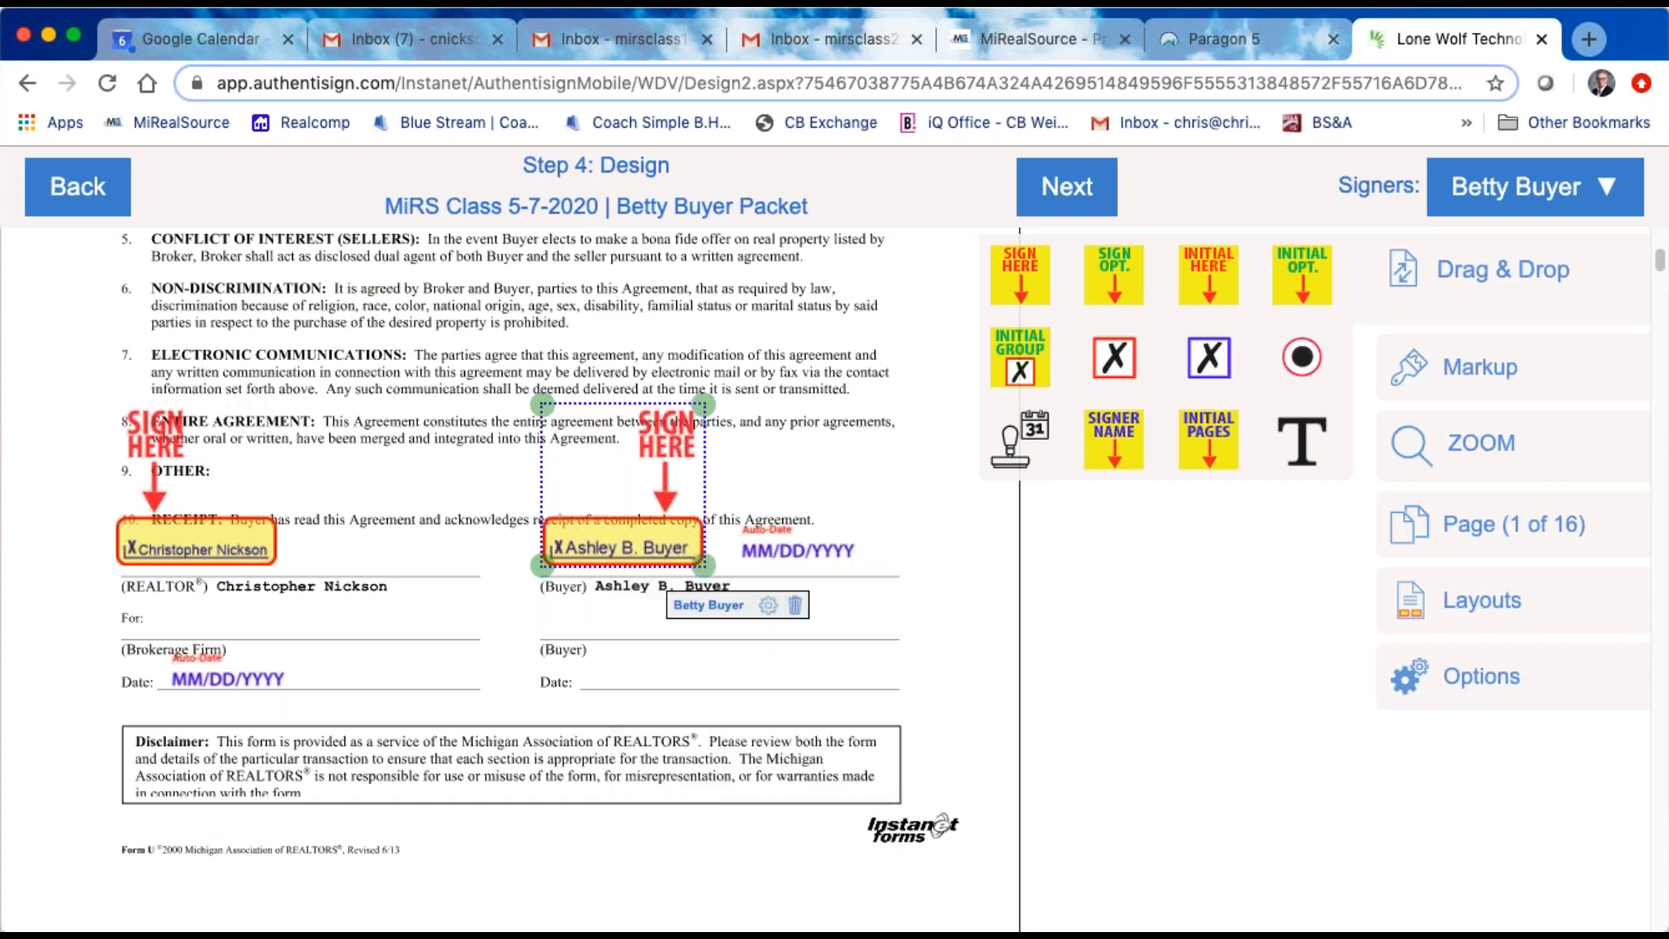
right_click(646, 450)
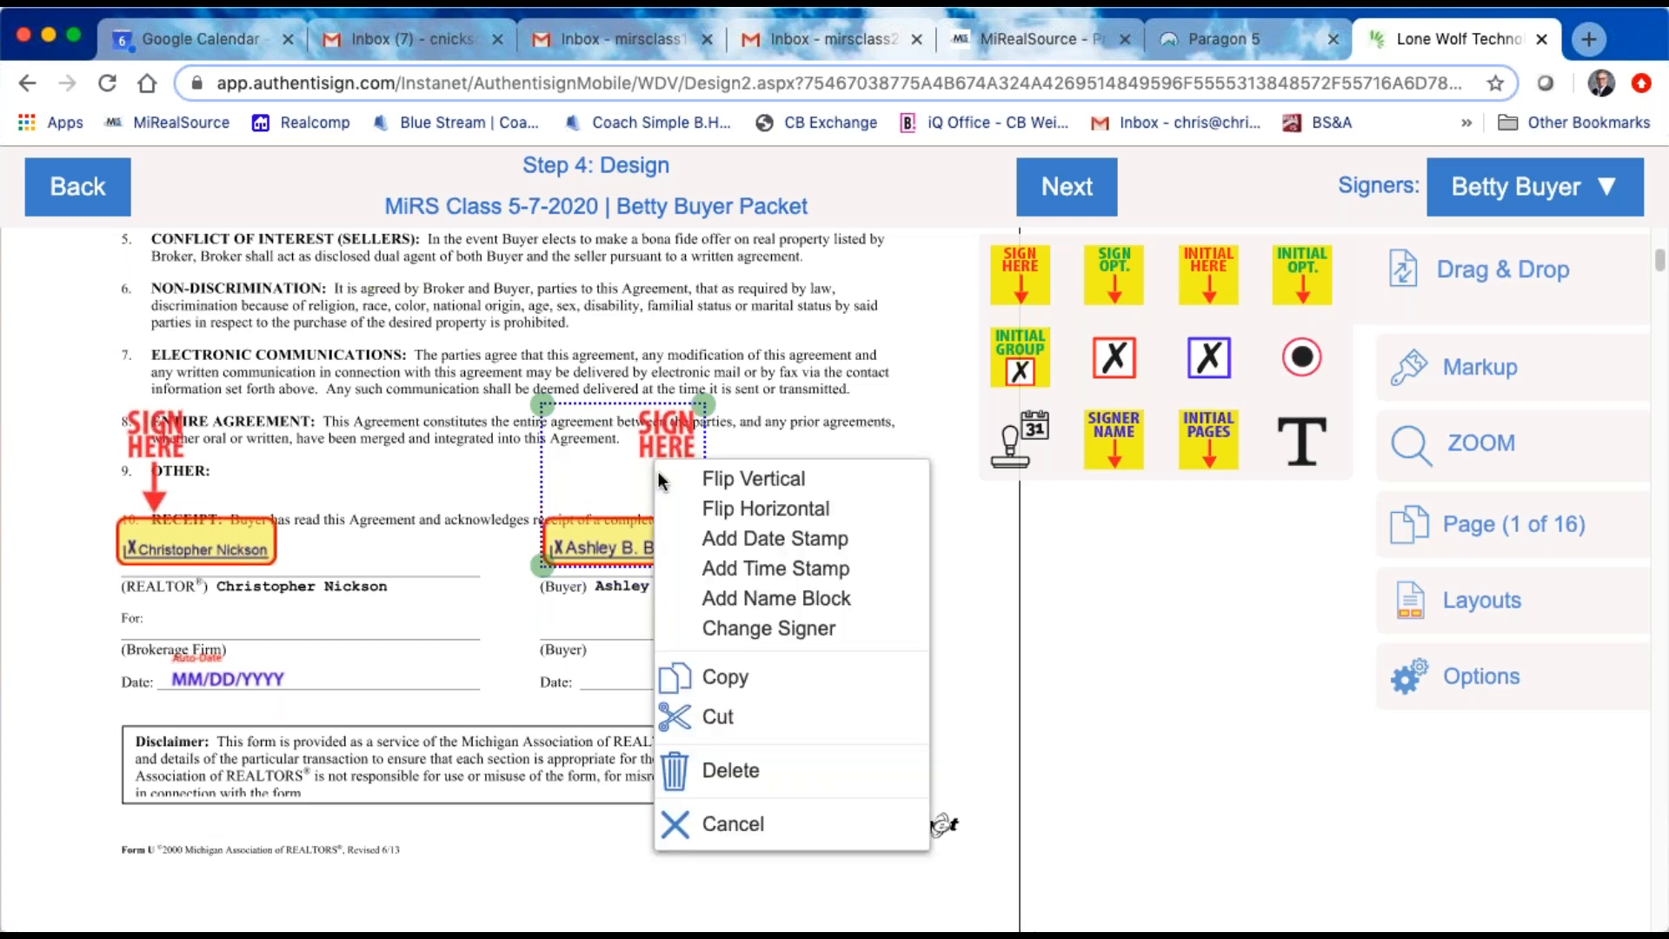
click(747, 470)
drag(639, 425, 619, 544)
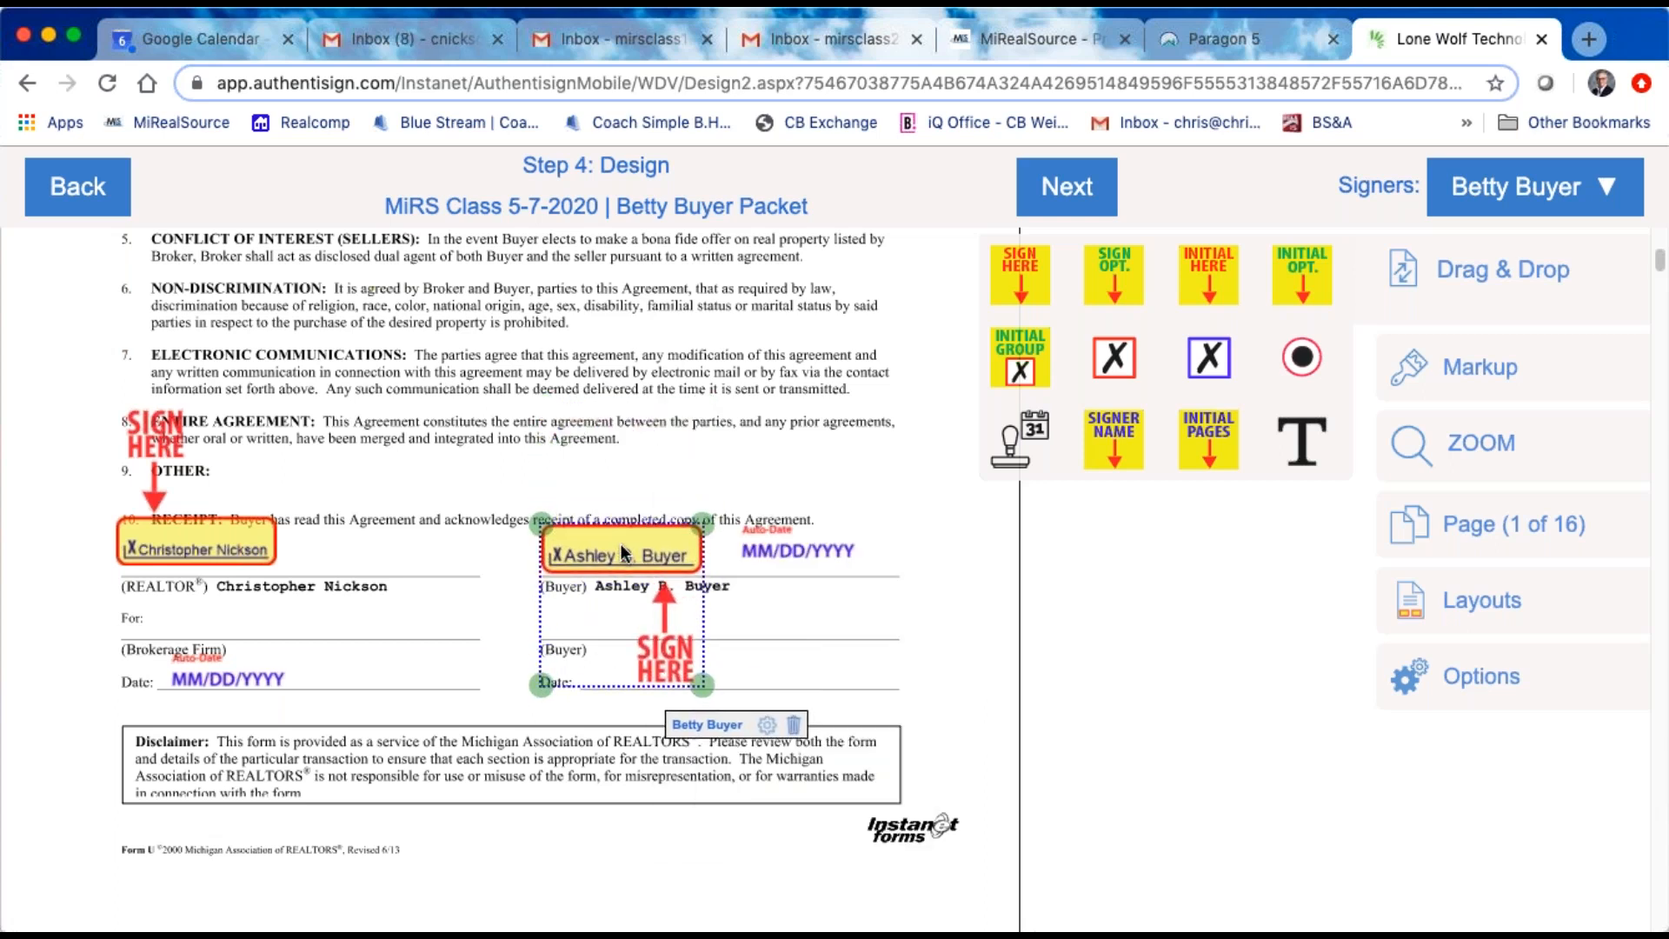
Step: Restore the buyer's signature block to its original orientation and move it back above the first Buyer line
right_click(596, 615)
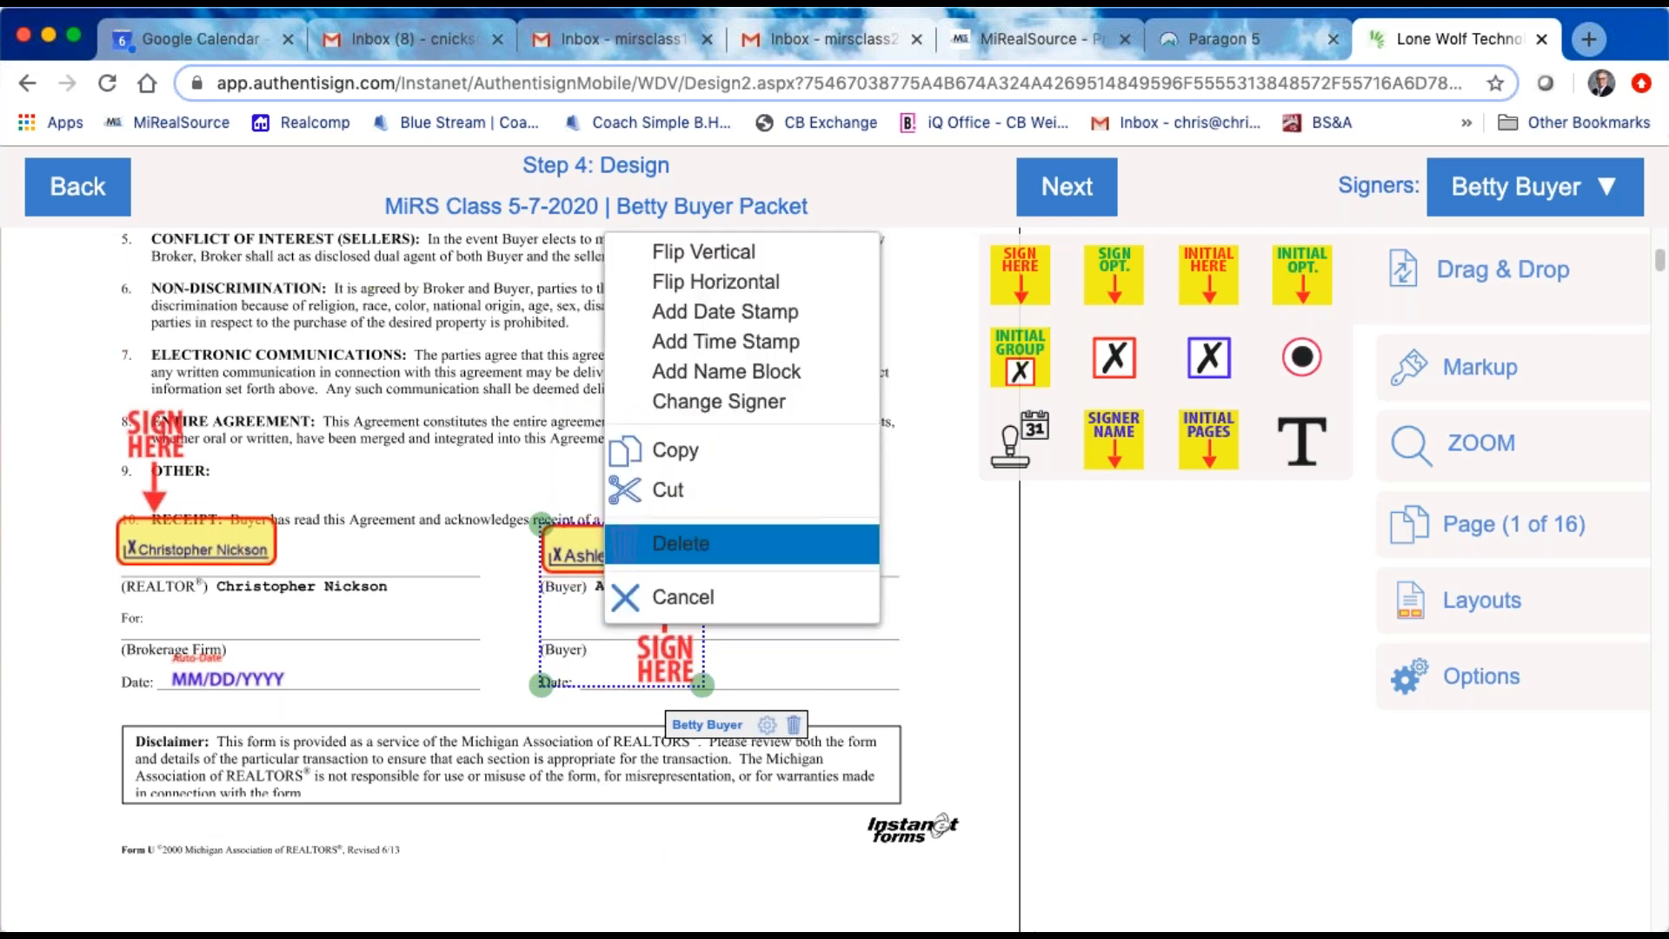
click(695, 253)
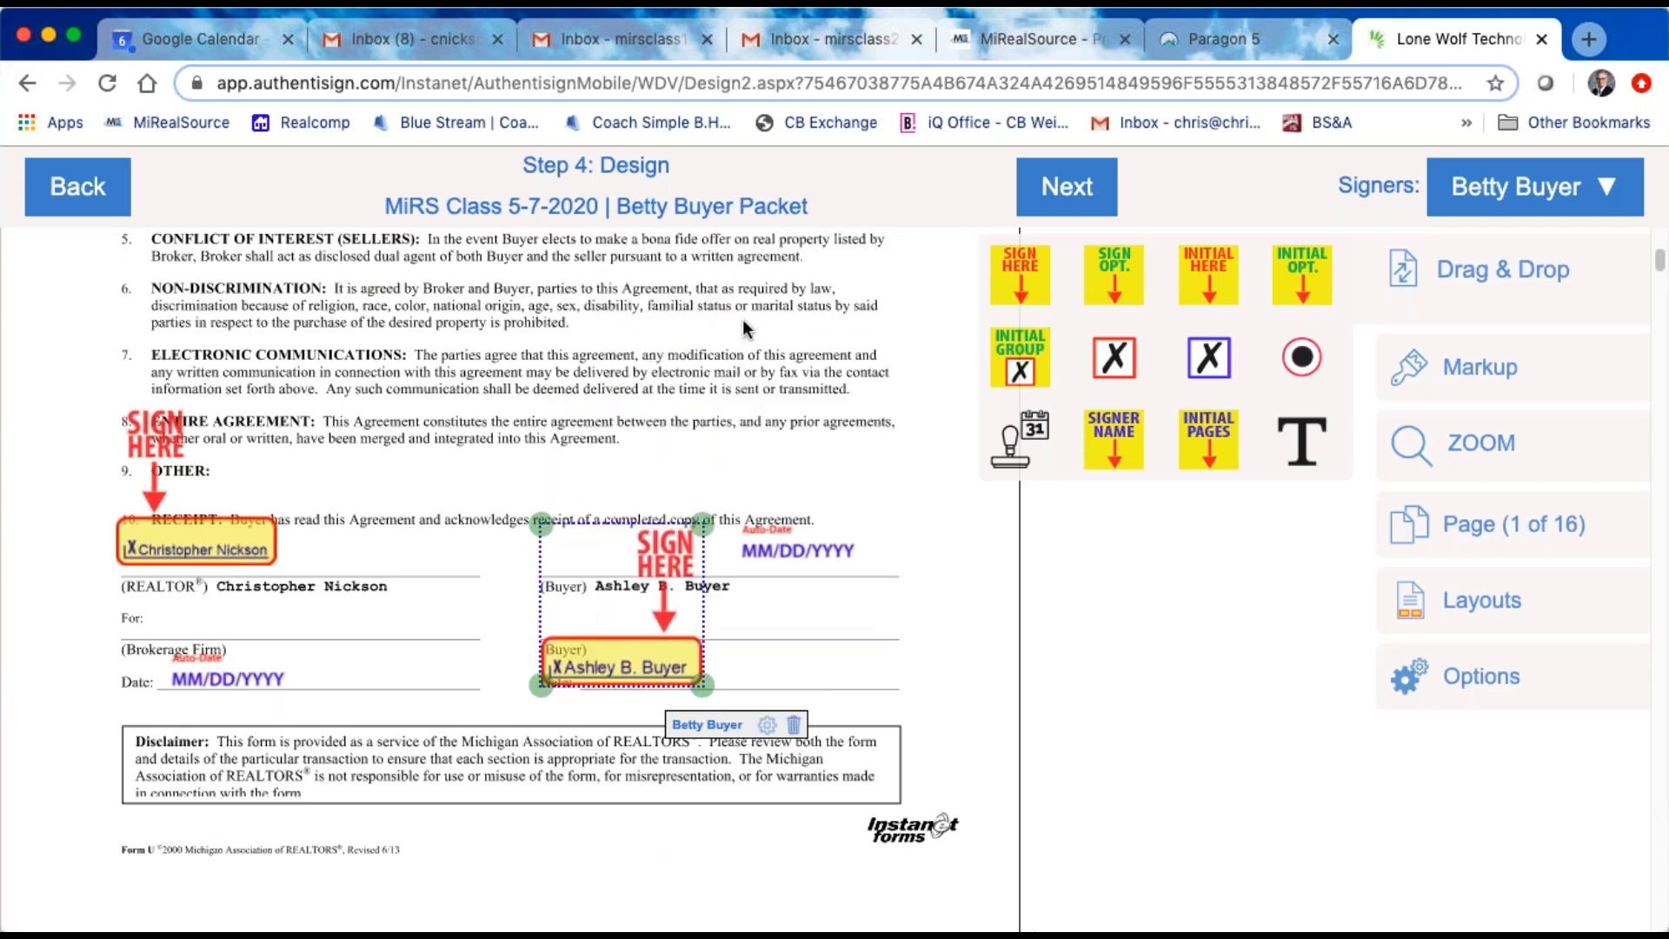
right_click(596, 583)
click(687, 252)
mouse_move(607, 664)
mouse_down()
mouse_move(622, 534)
mouse_move(629, 559)
mouse_move(612, 524)
mouse_up()
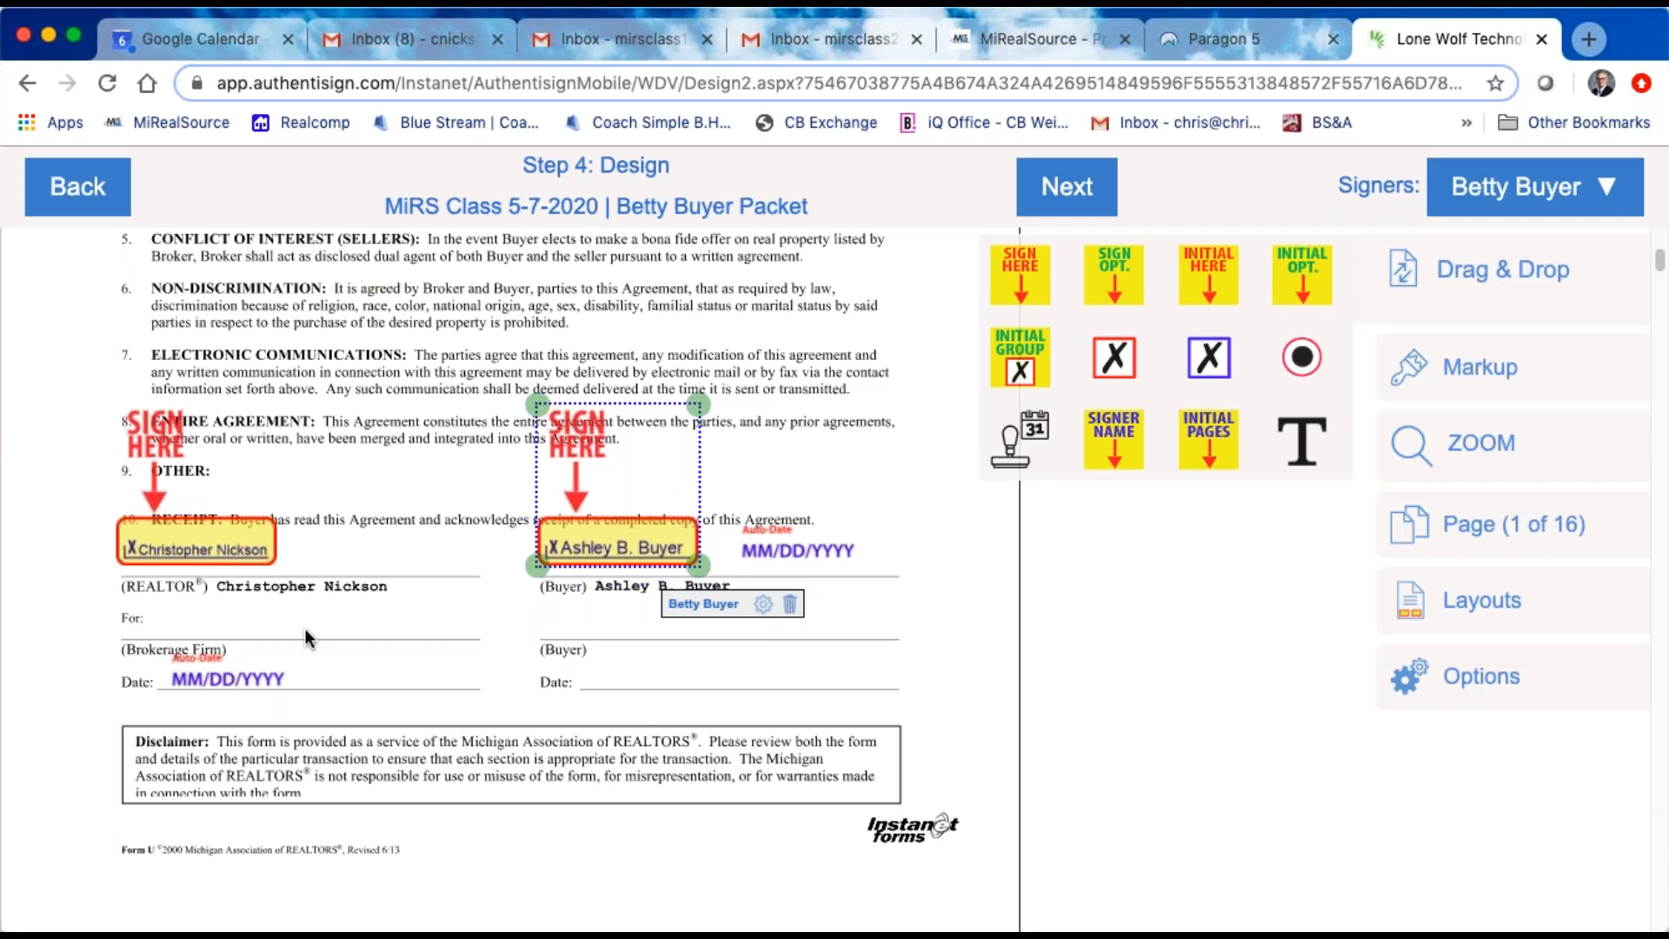
Step: Make the agent the active signer for placing items on the packet
scroll(269, 635, down, 3)
scroll(256, 645, down, 1)
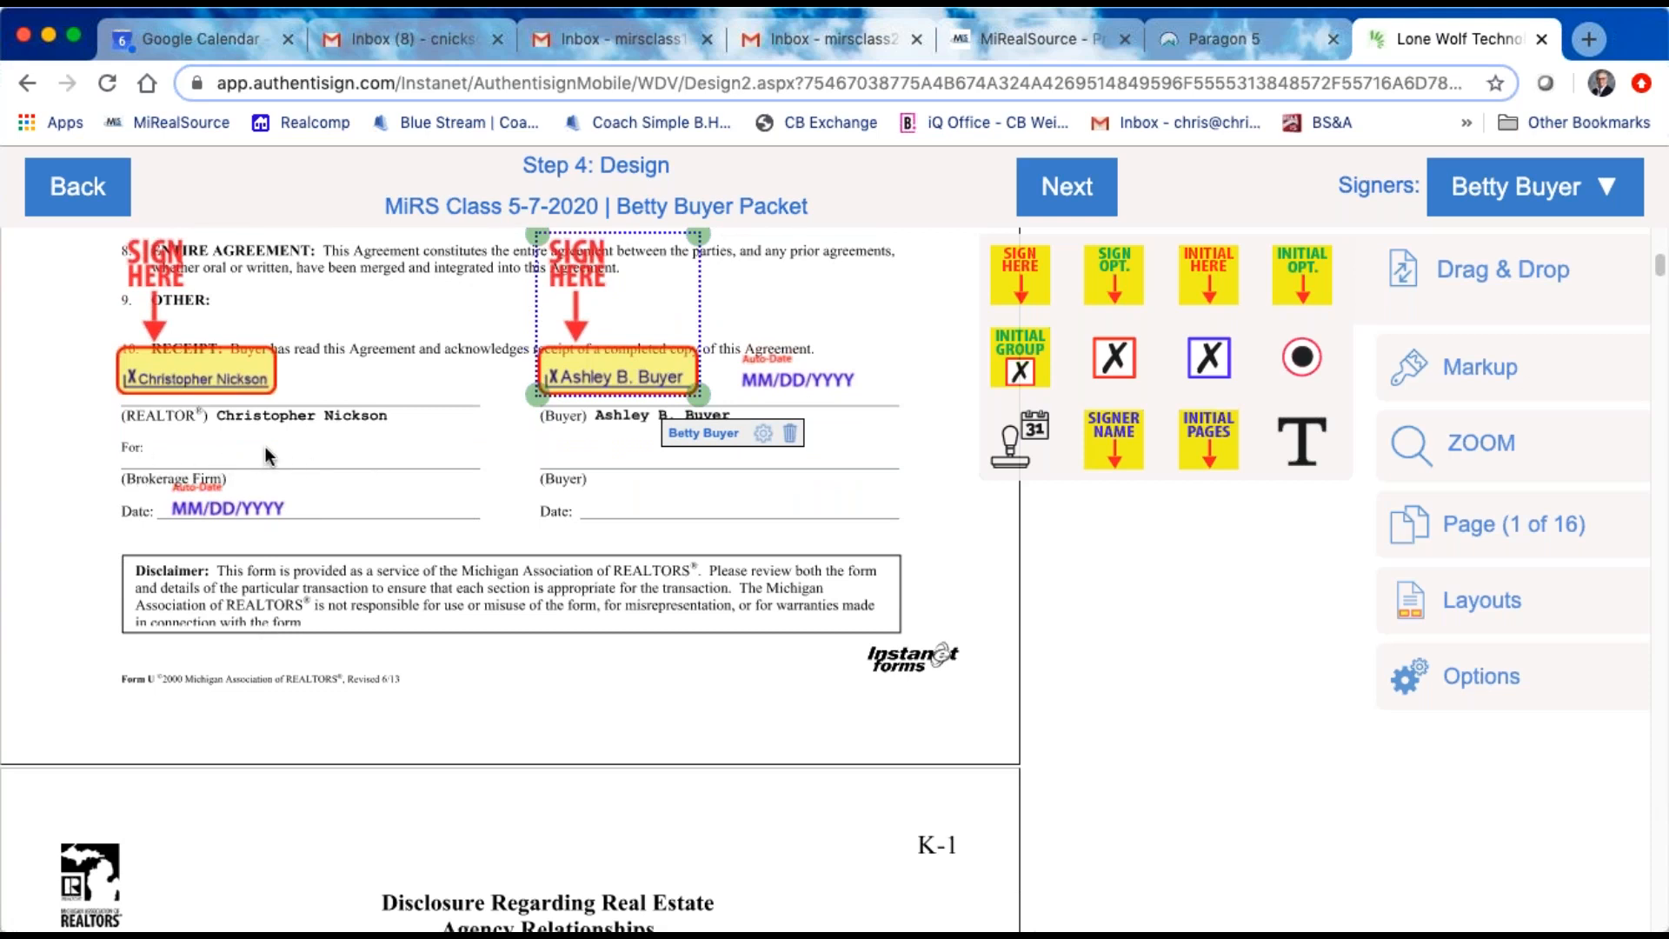
click(1608, 191)
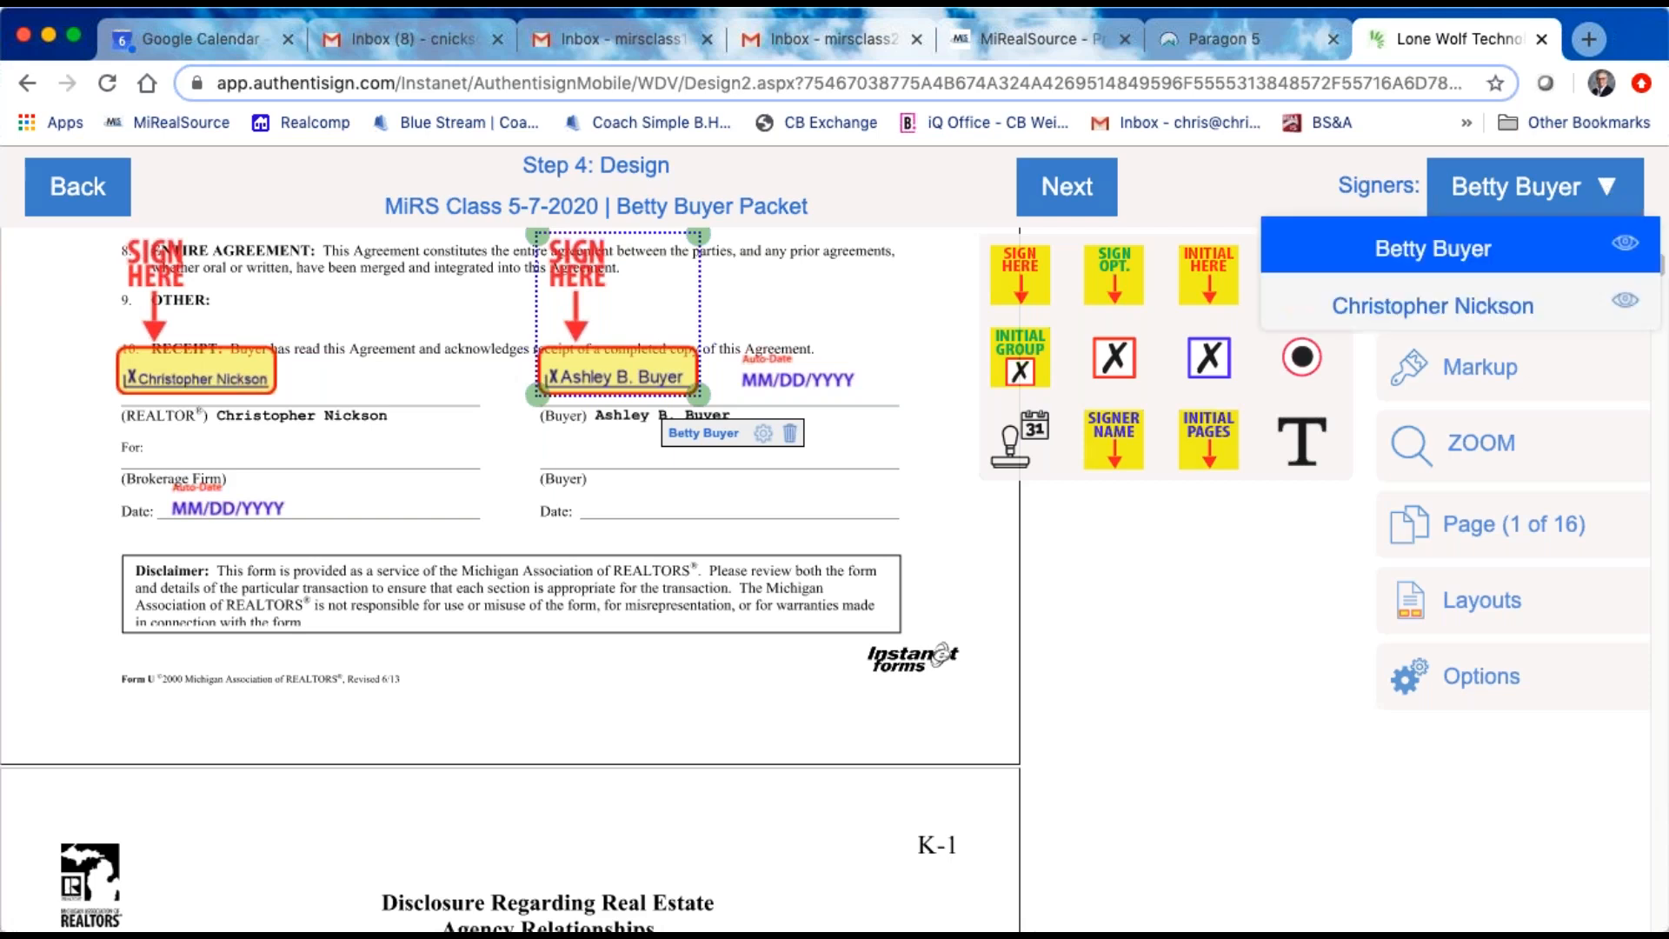
click(1544, 310)
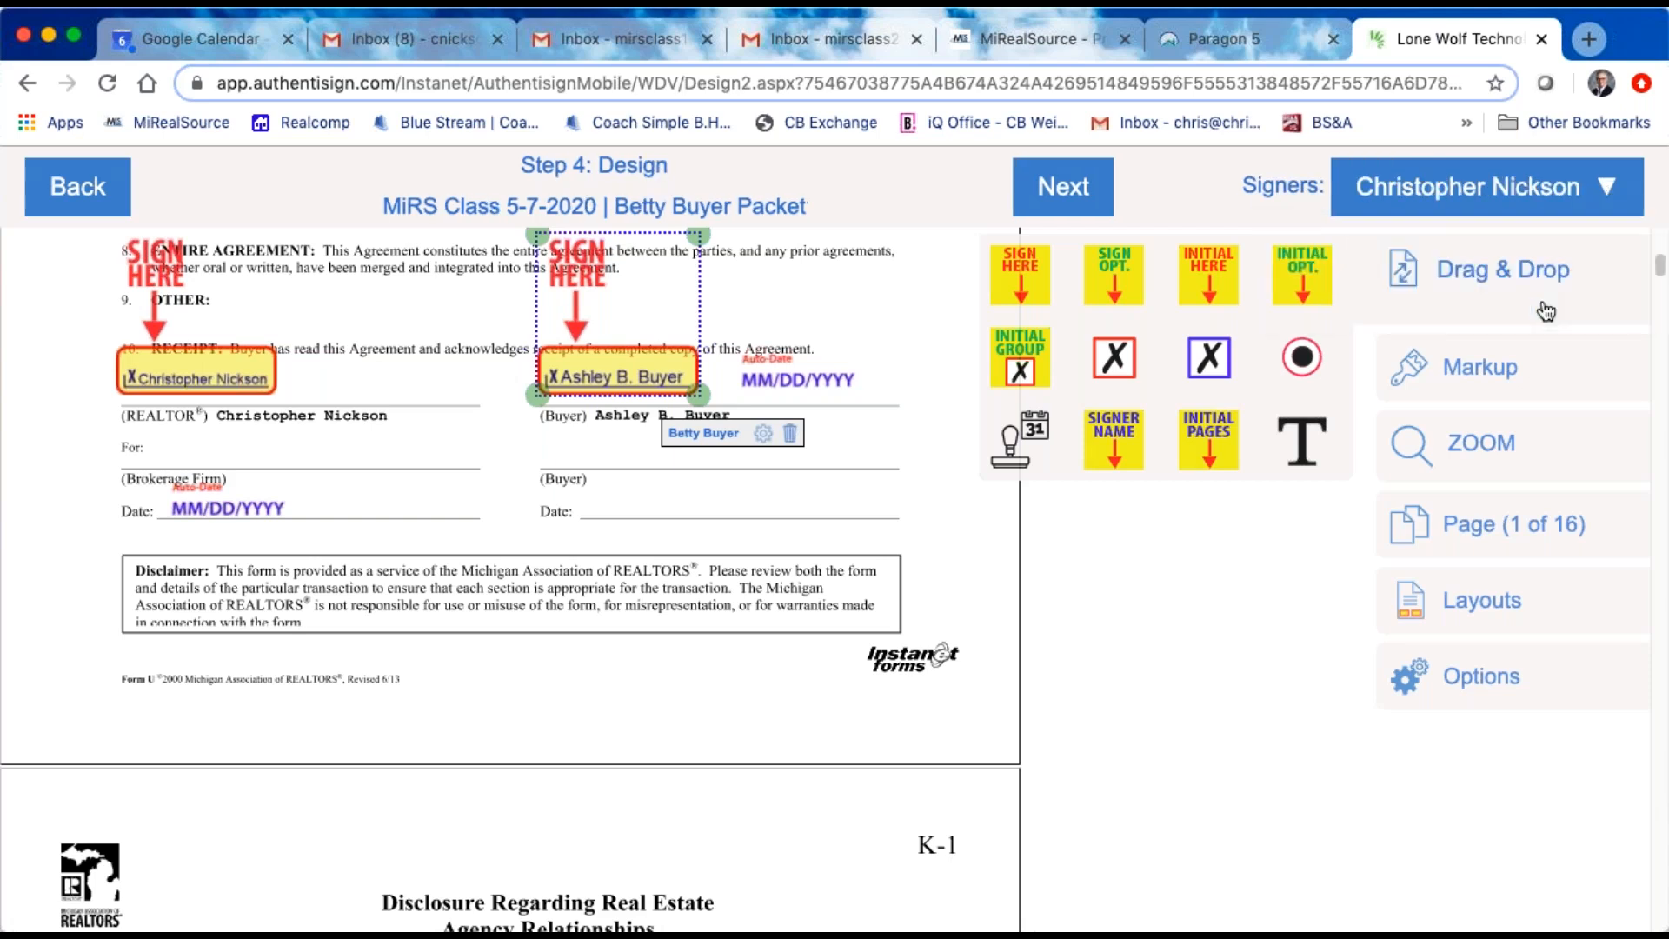
Step: Add a text markup on the contract's "For" line above Brokerage Firm, reading "COldwell Banker Weir Manuel"
click(1481, 372)
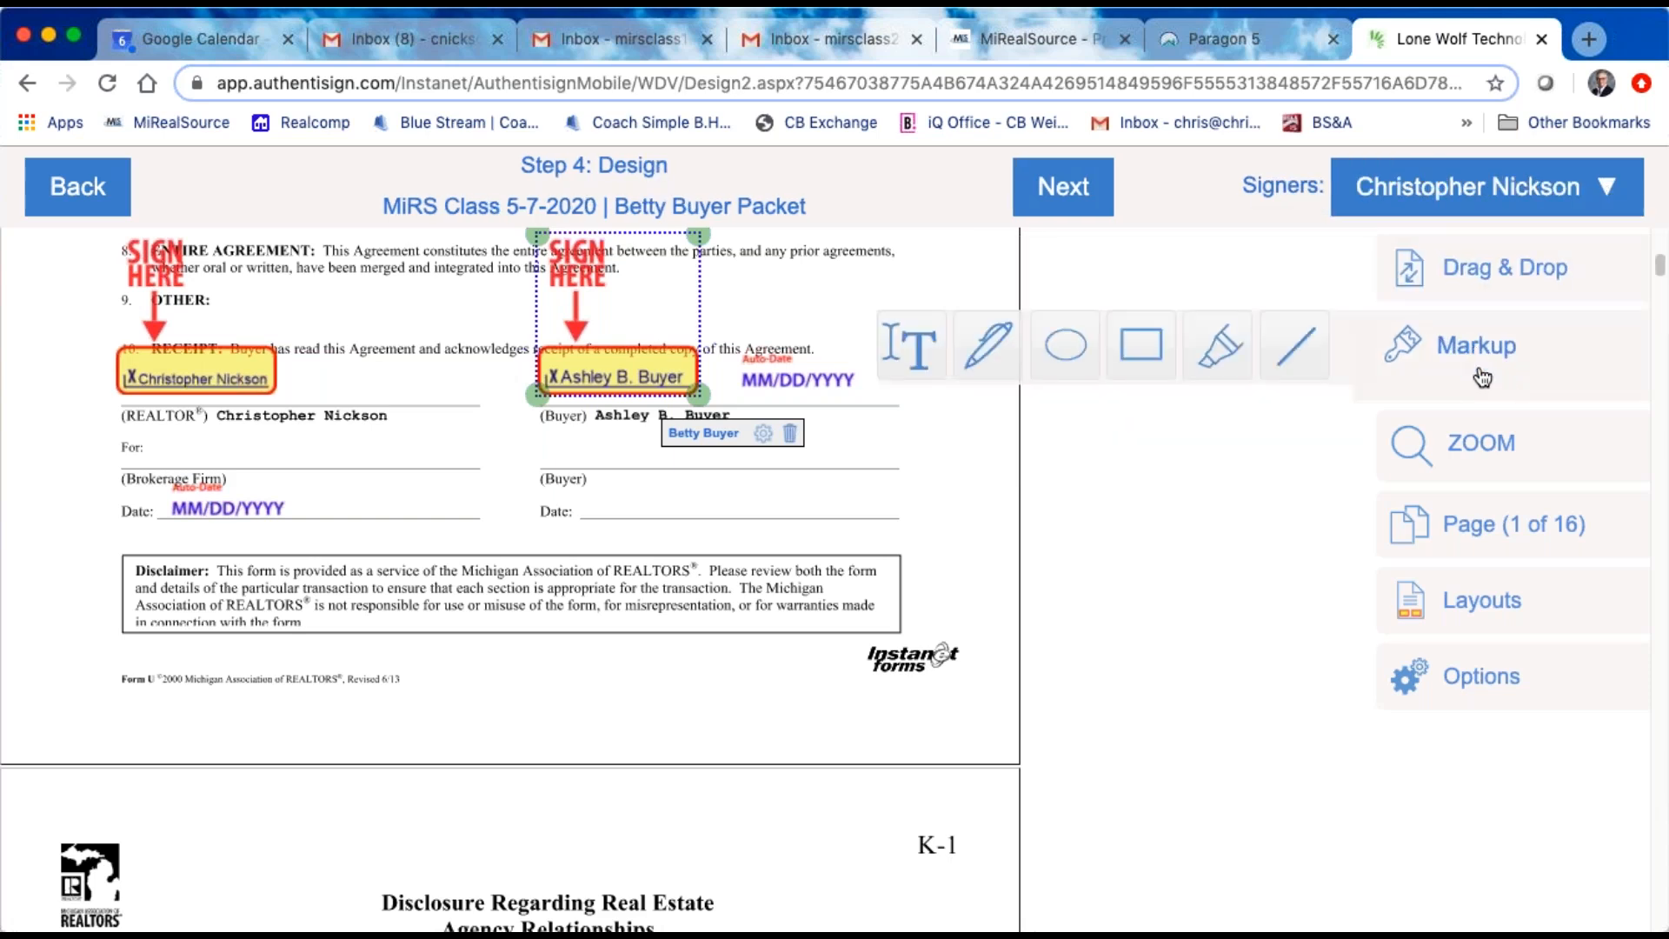
click(910, 359)
mouse_move(150, 431)
mouse_down()
mouse_move(242, 458)
mouse_move(469, 461)
mouse_up()
click(209, 442)
text(COldwell Banker We)
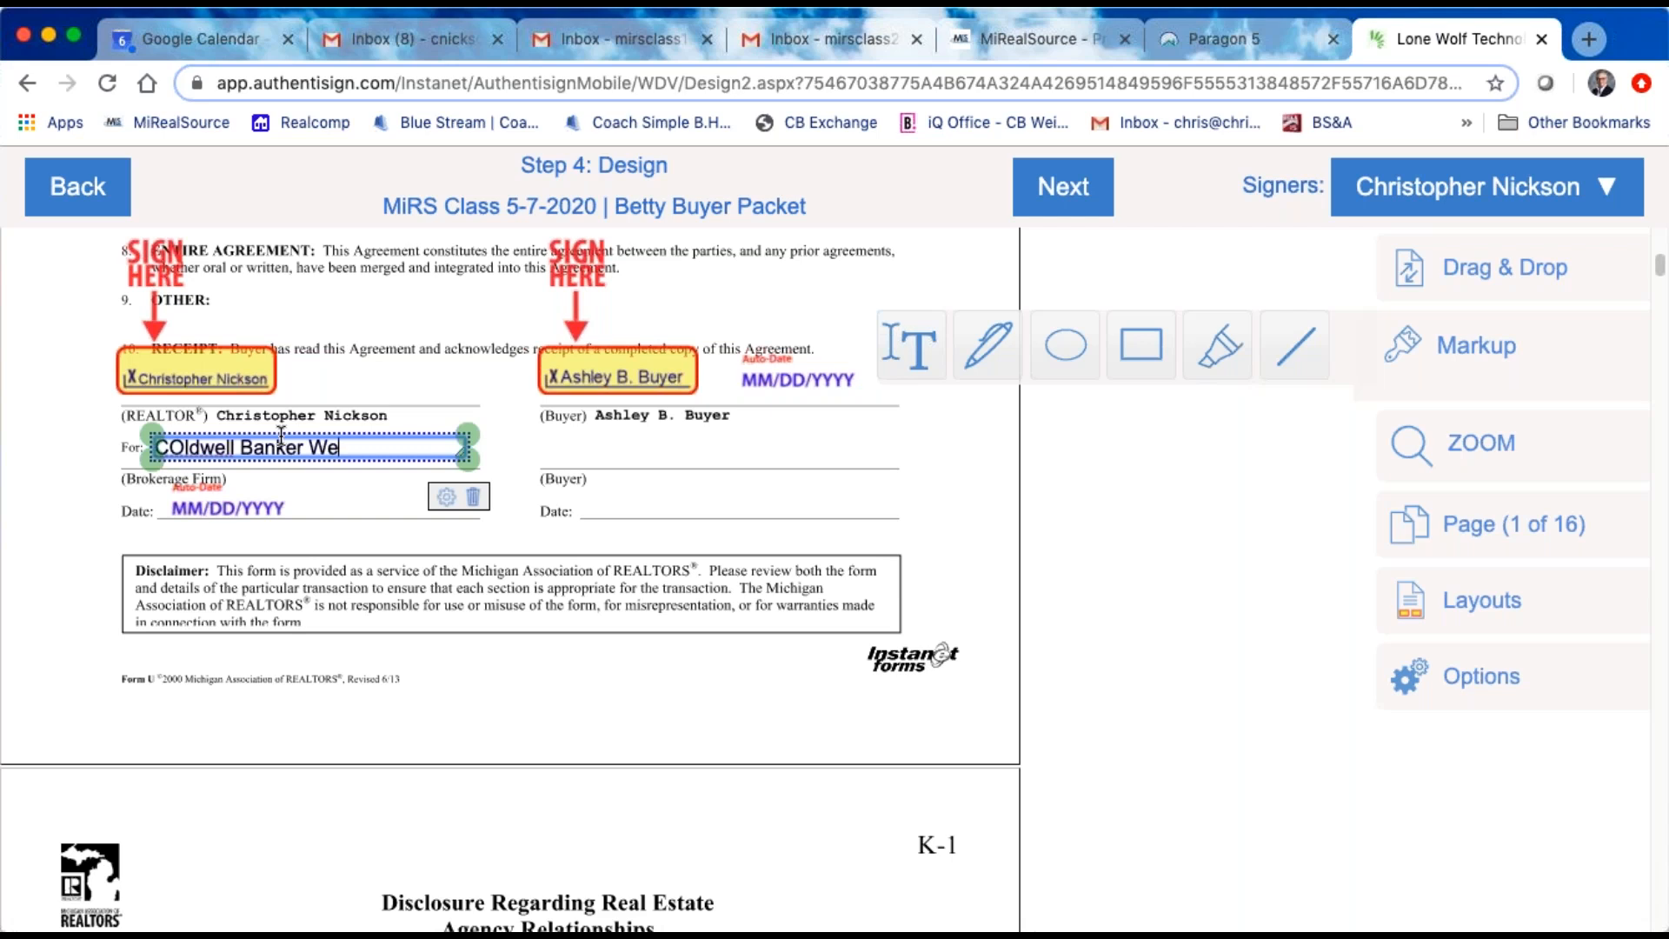
text(ir Manuel)
Step: Set the font size of the text markup on the "For" line to 12
click(446, 497)
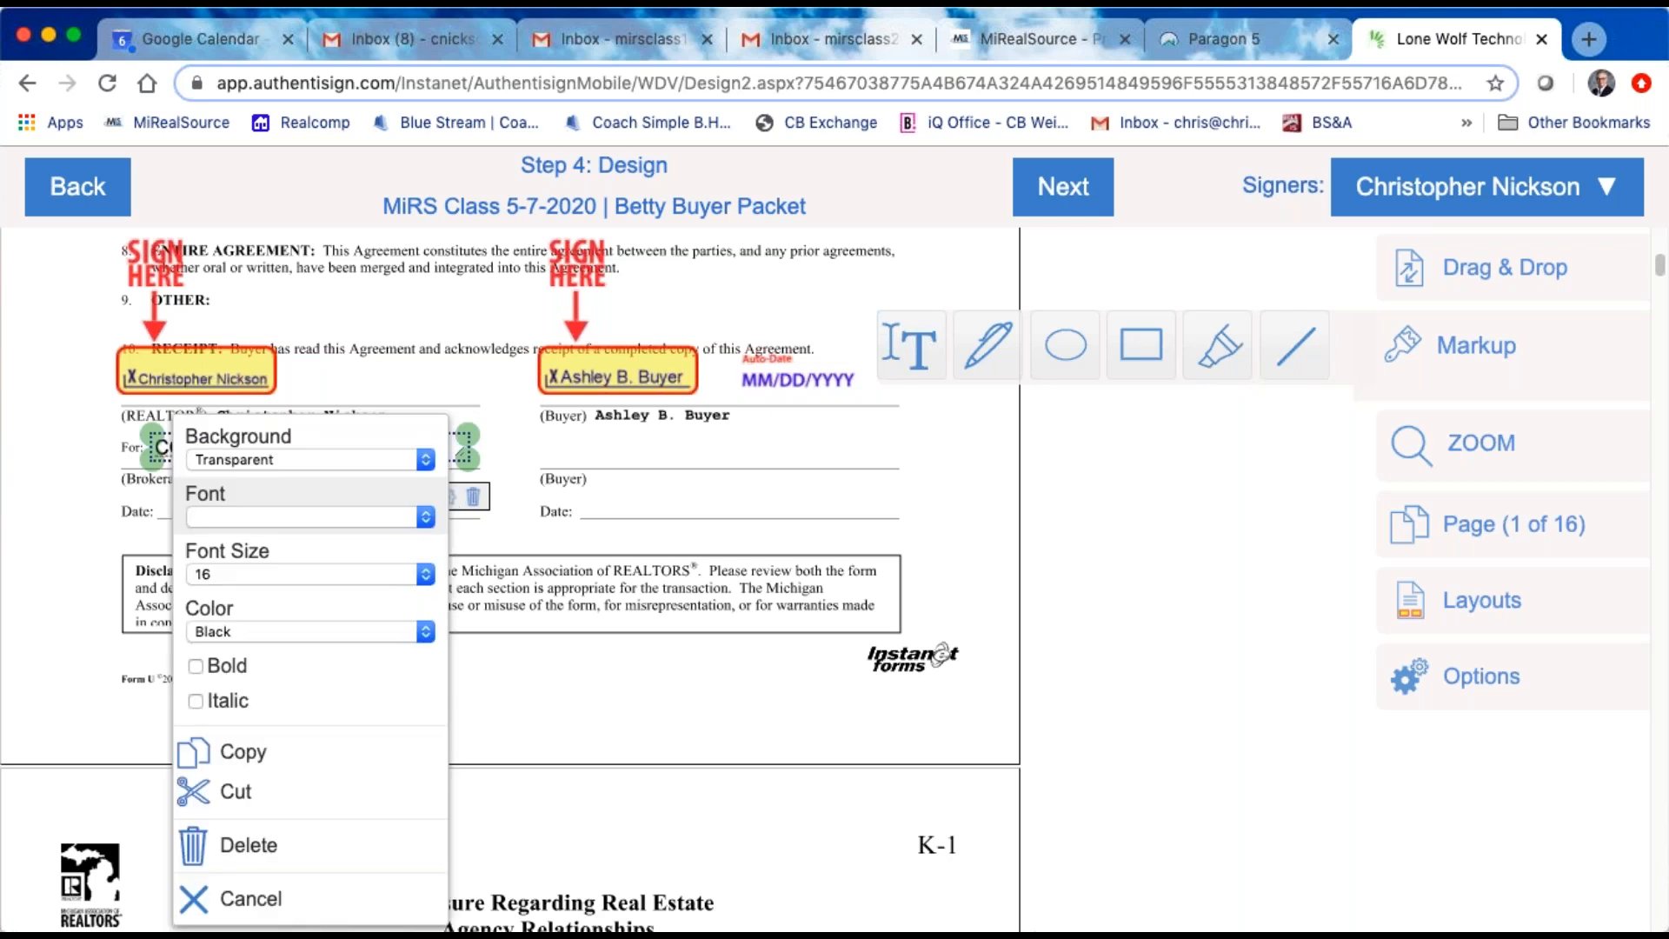
click(426, 461)
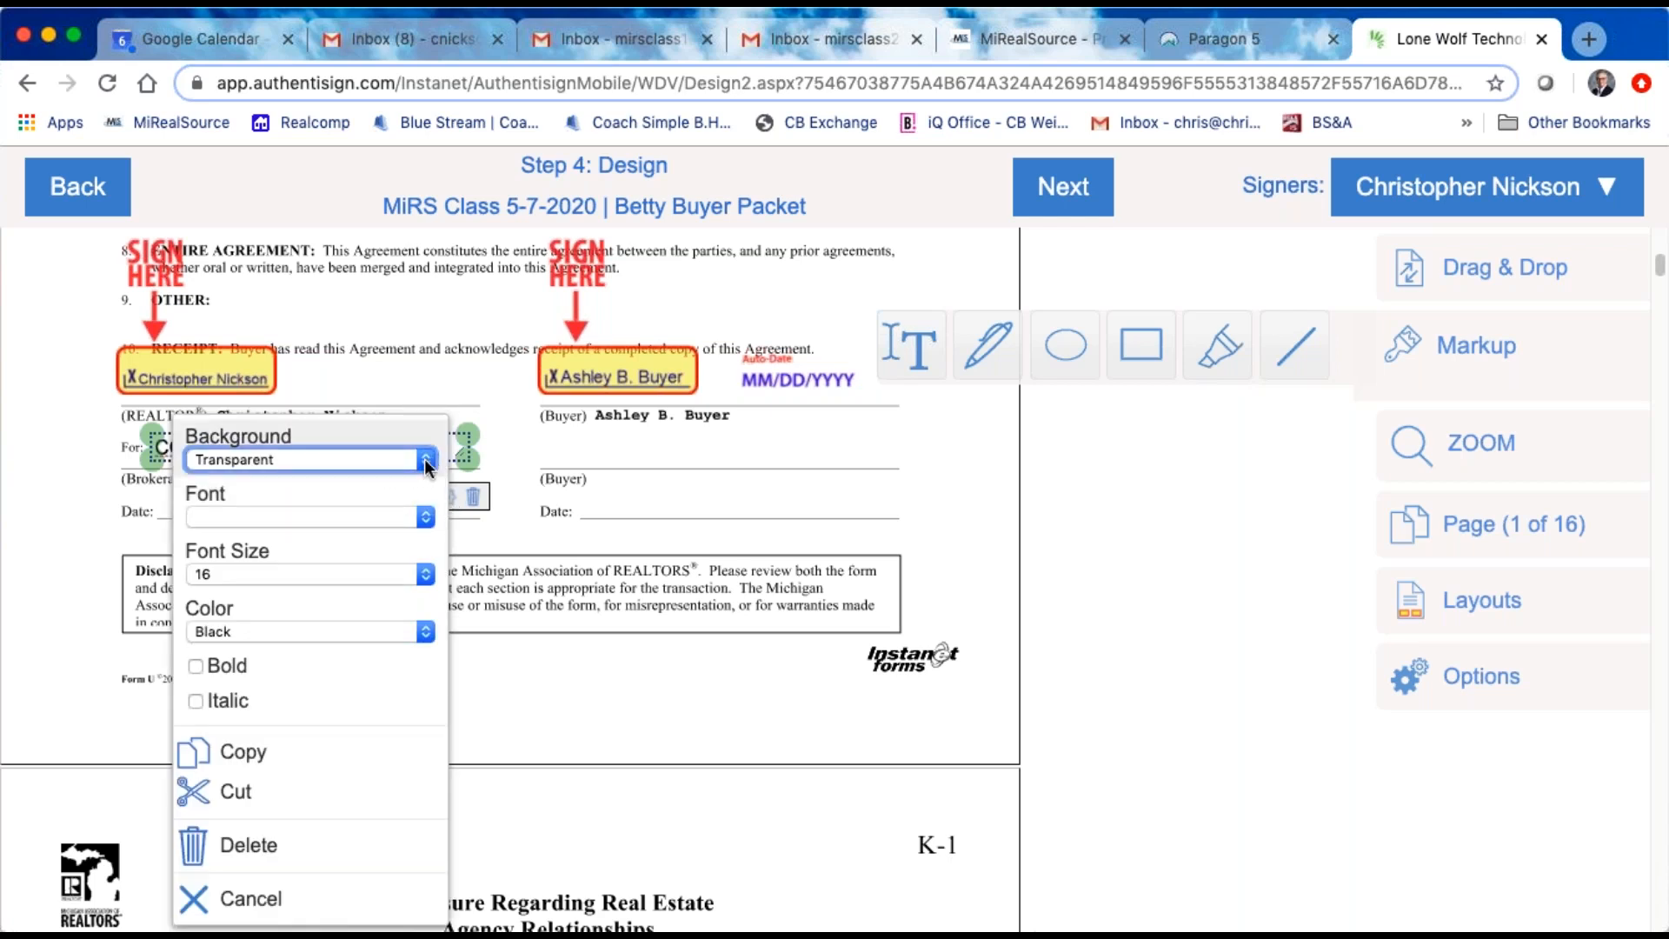
click(425, 518)
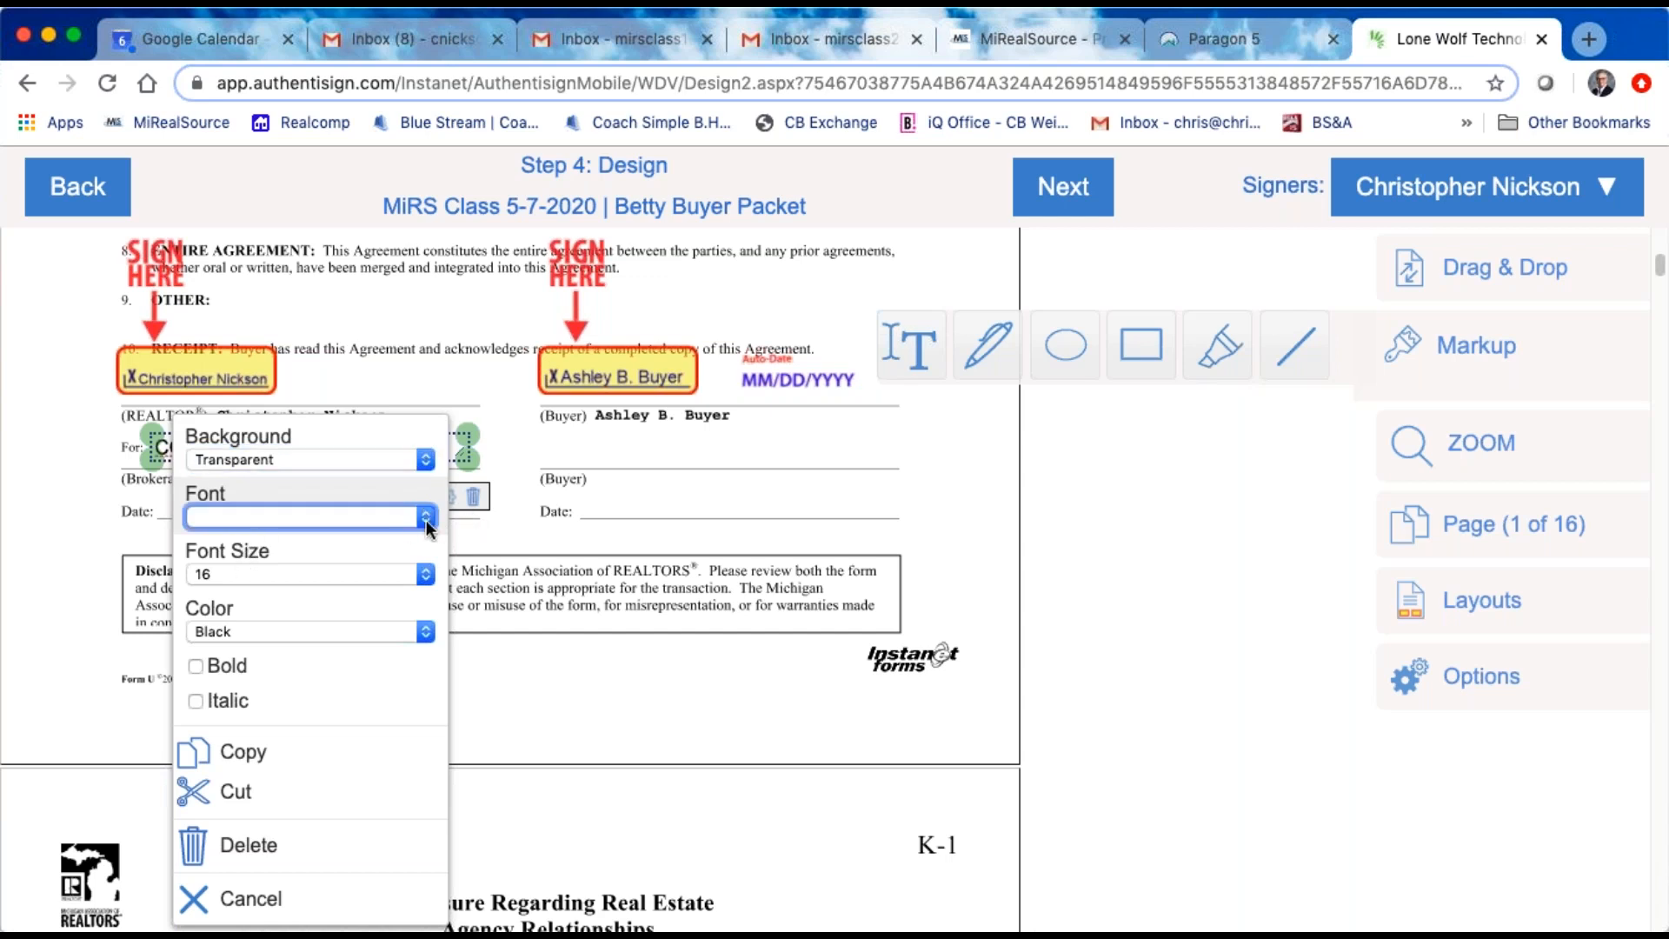
click(423, 581)
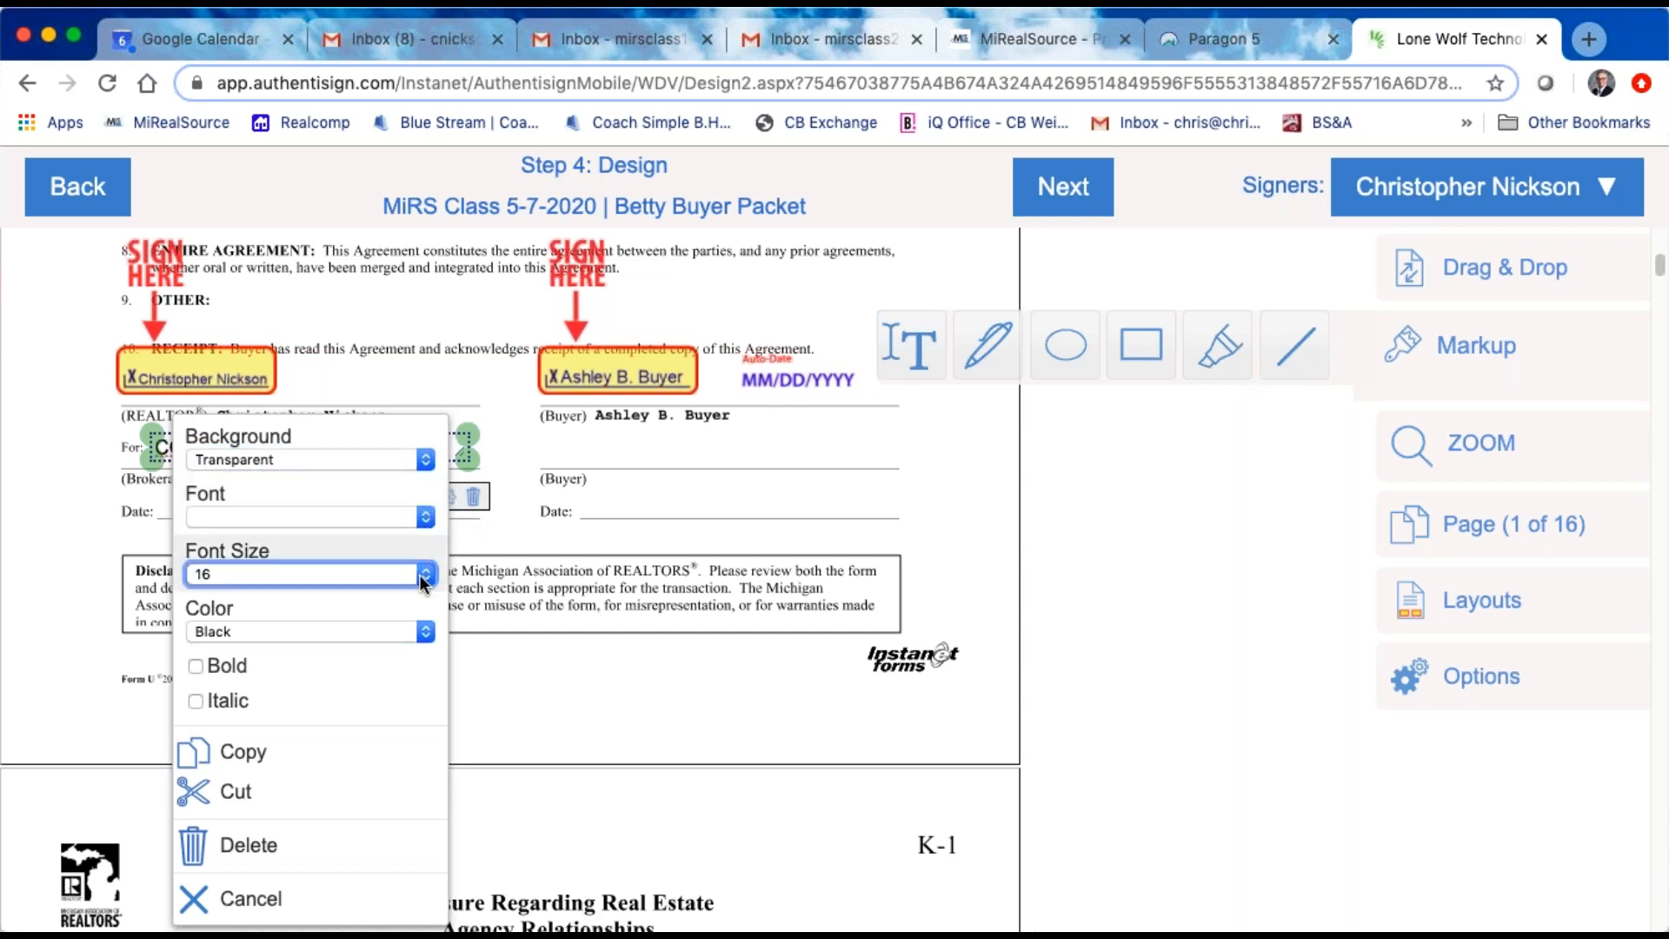
click(218, 498)
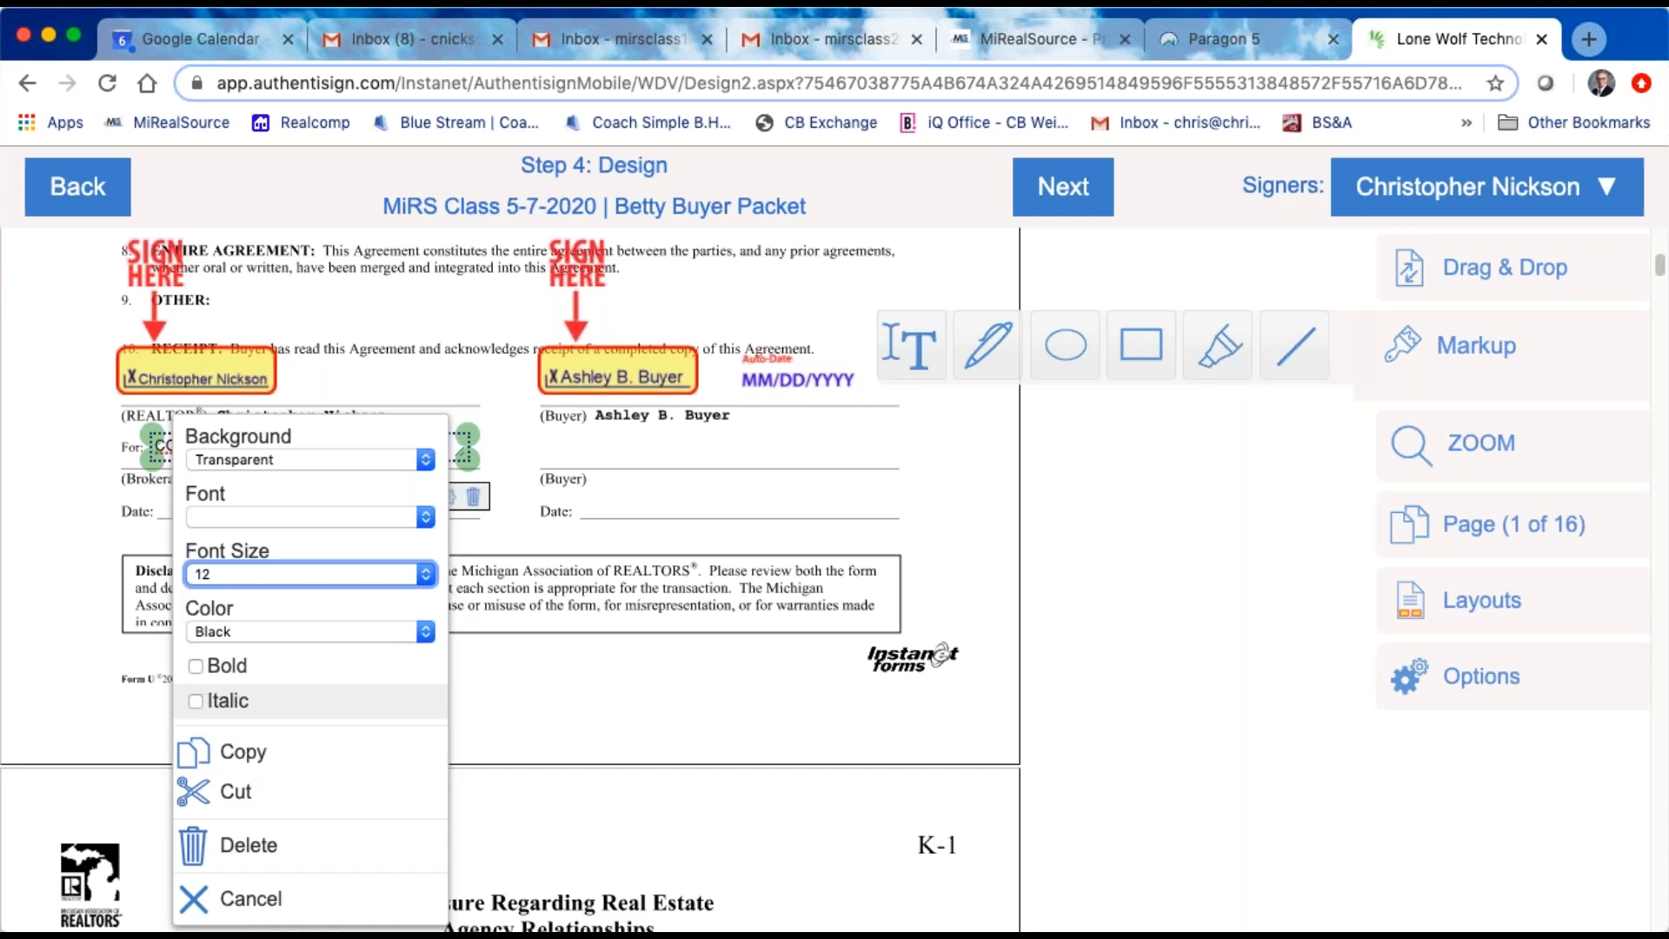
click(694, 466)
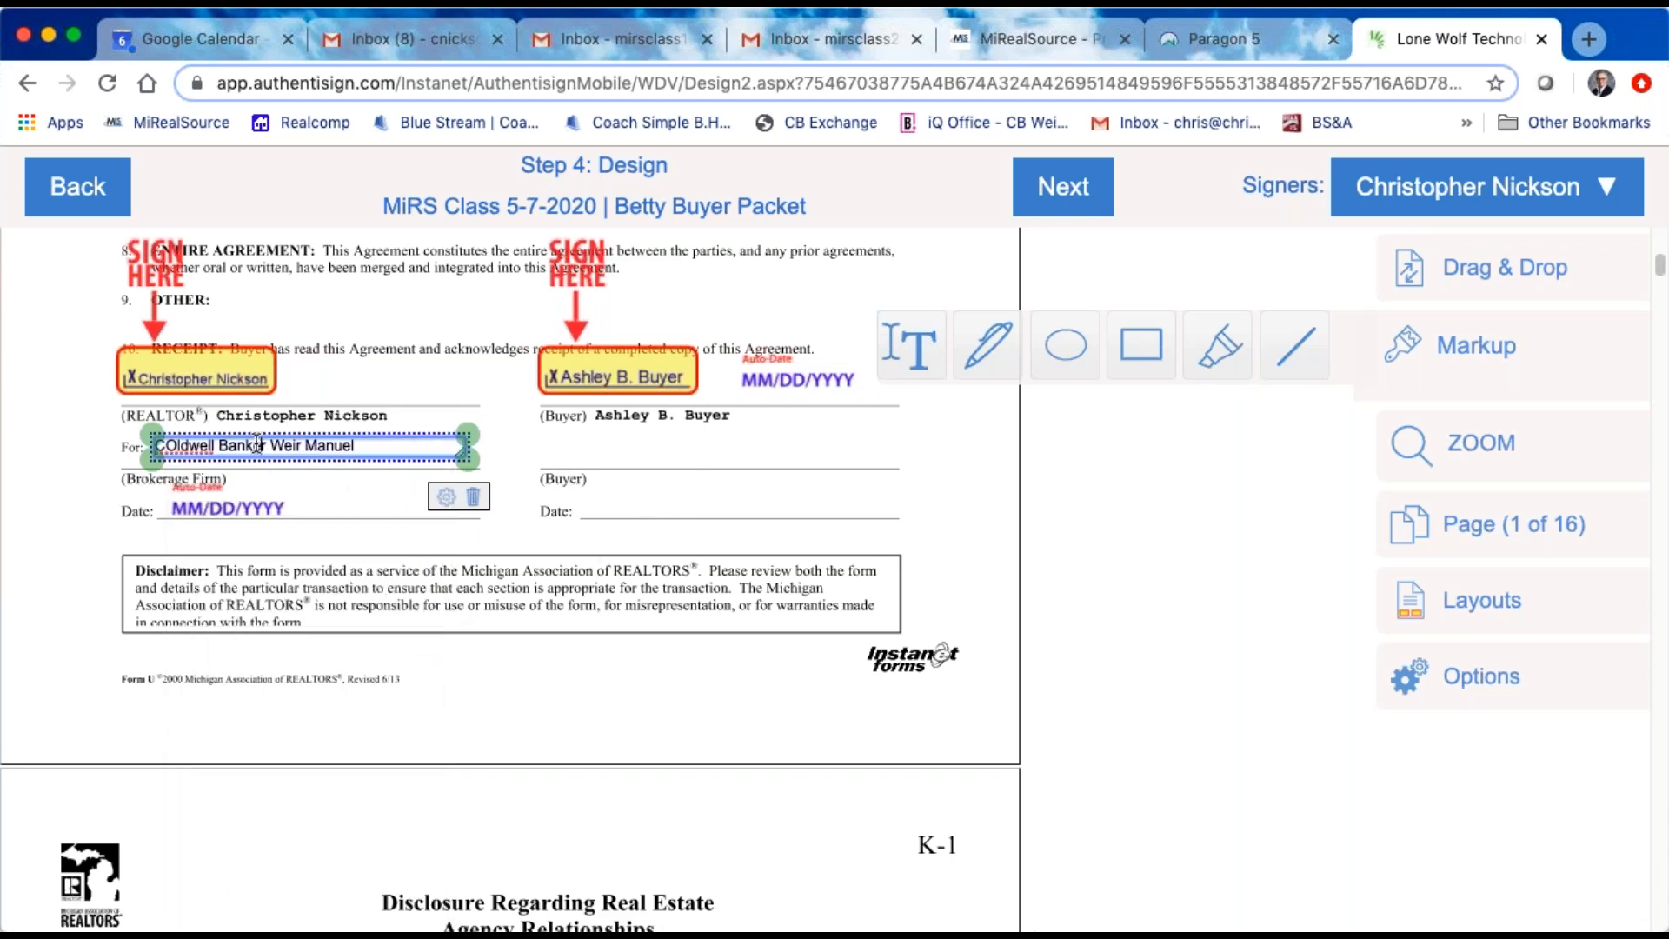
Step: Lower the brokerage text slightly onto the "For" line and correct it to "Coldwell Banker Weir Manuel"
click(205, 453)
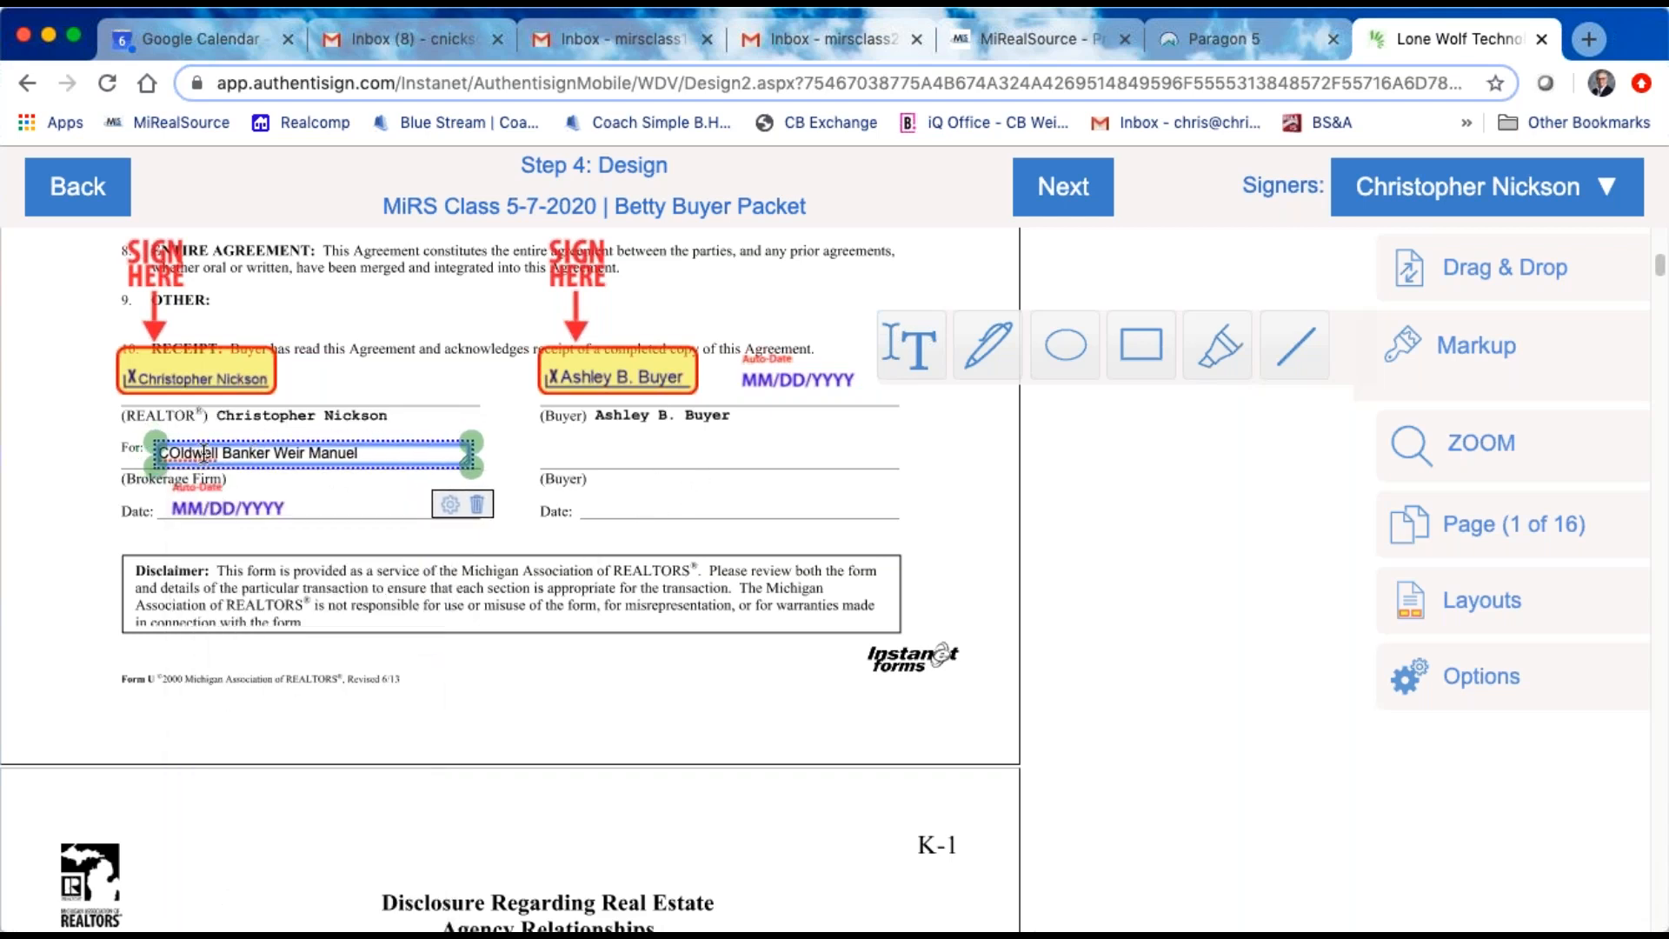
key(BackSpace)
key(BackSpace)
key(BackSpace)
key(BackSpace)
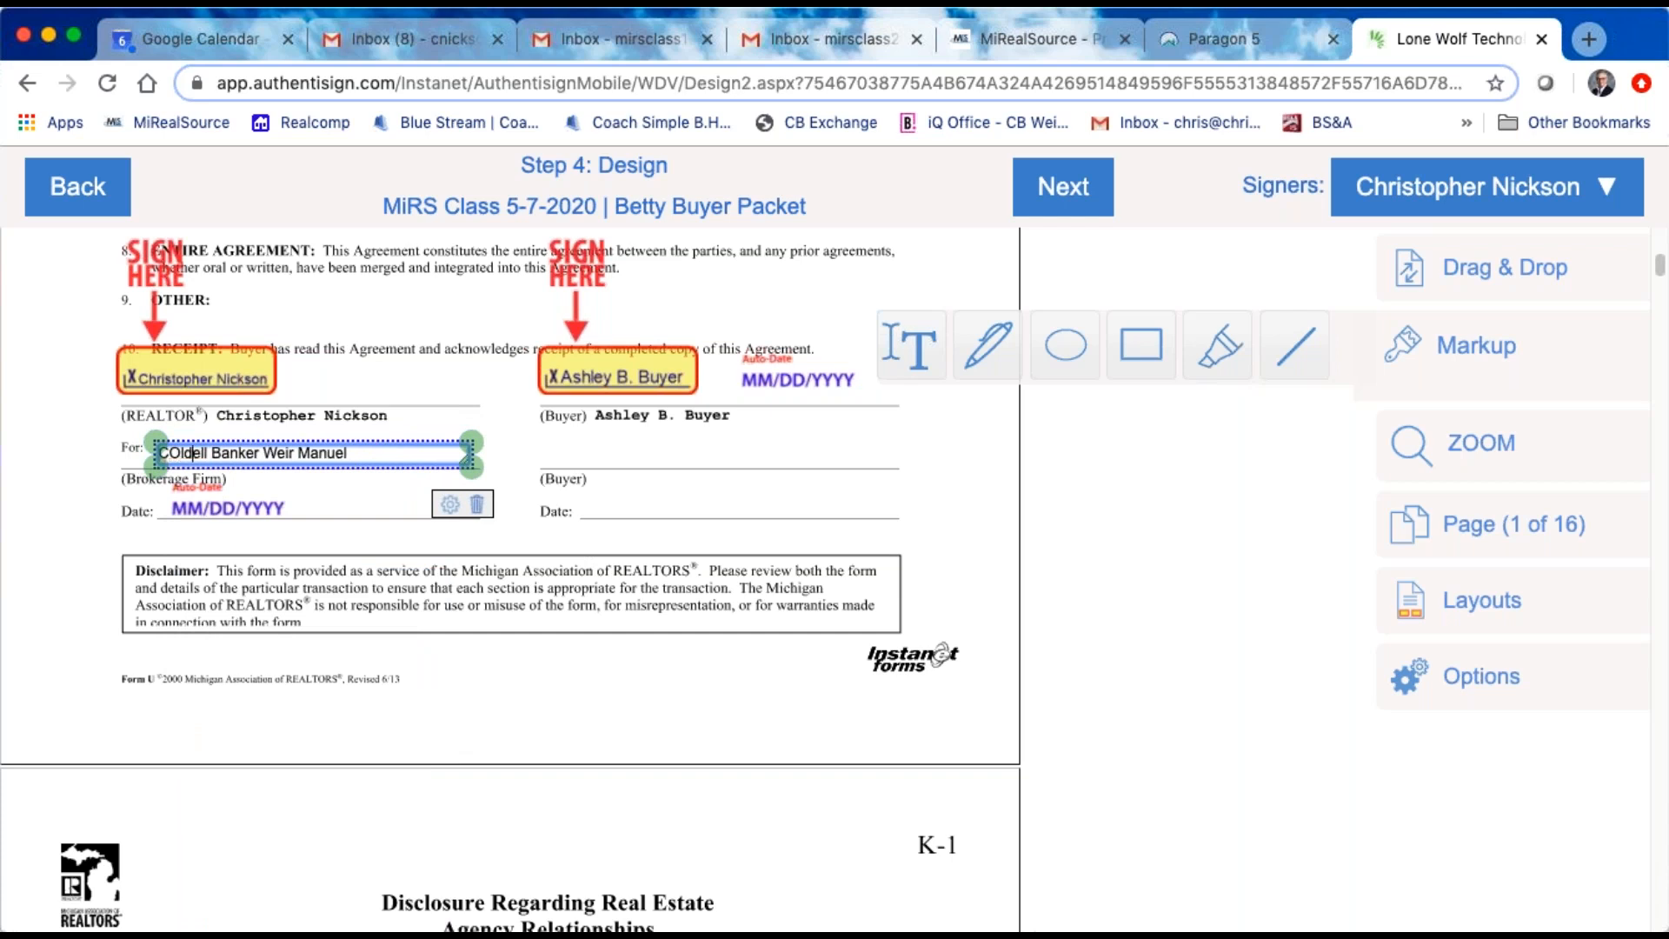
text(oldw)
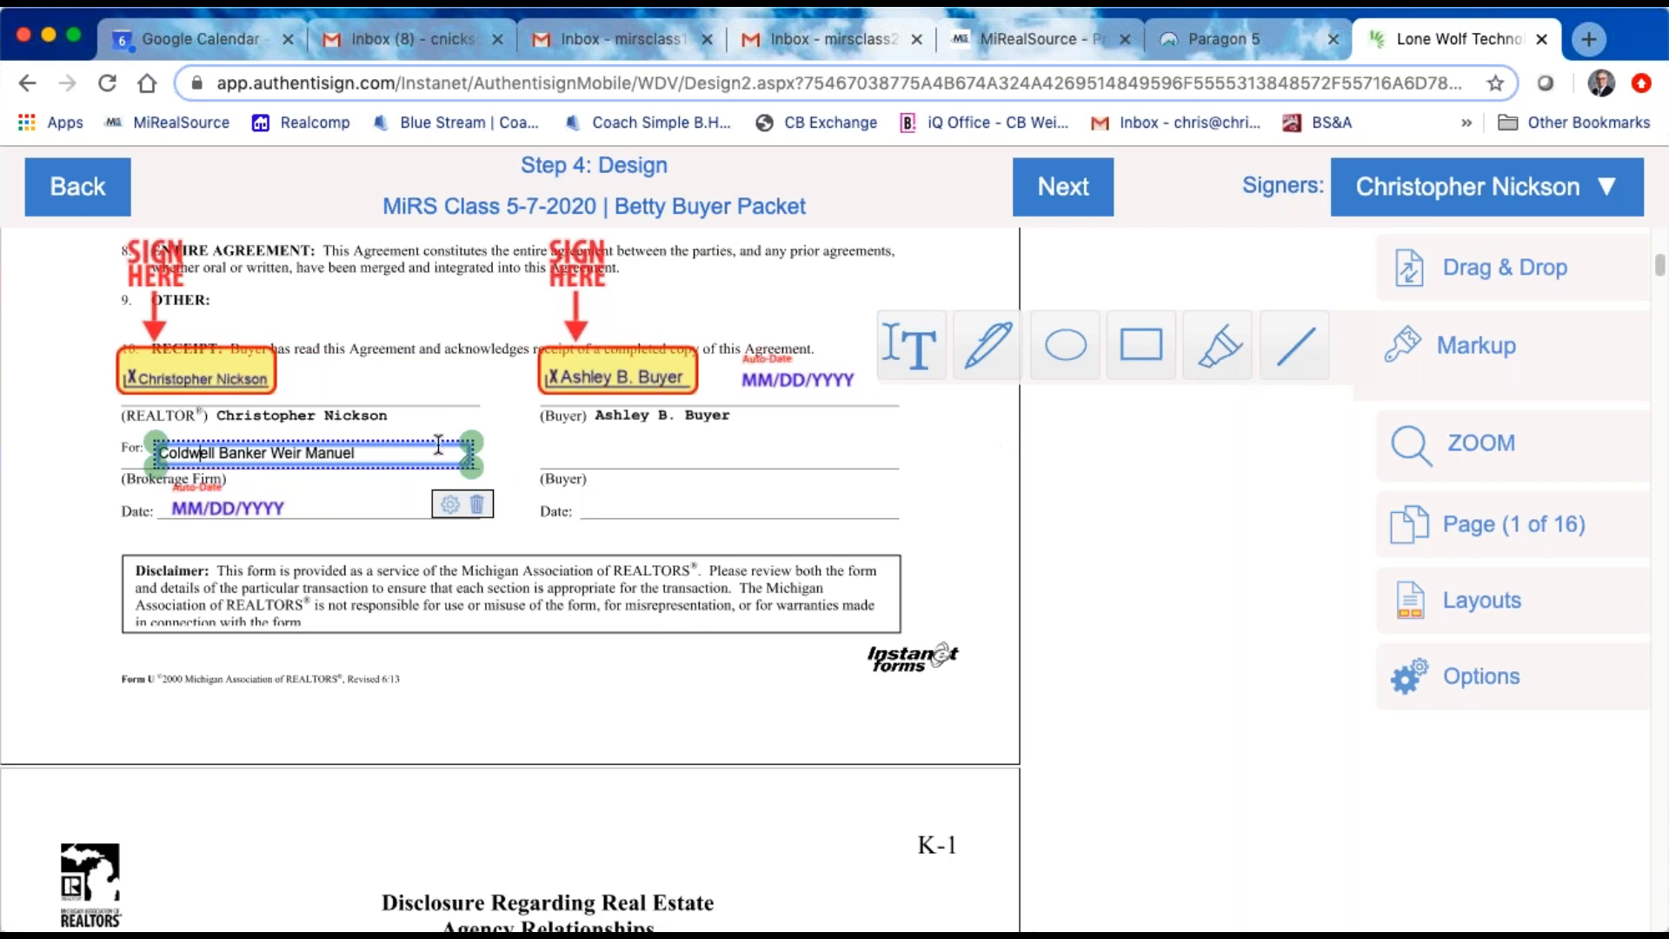
Step: Highlight the line "An agent providing services under any service provision agreement owes..." in item (1) on form page K-1
scroll(436, 570, down, 3)
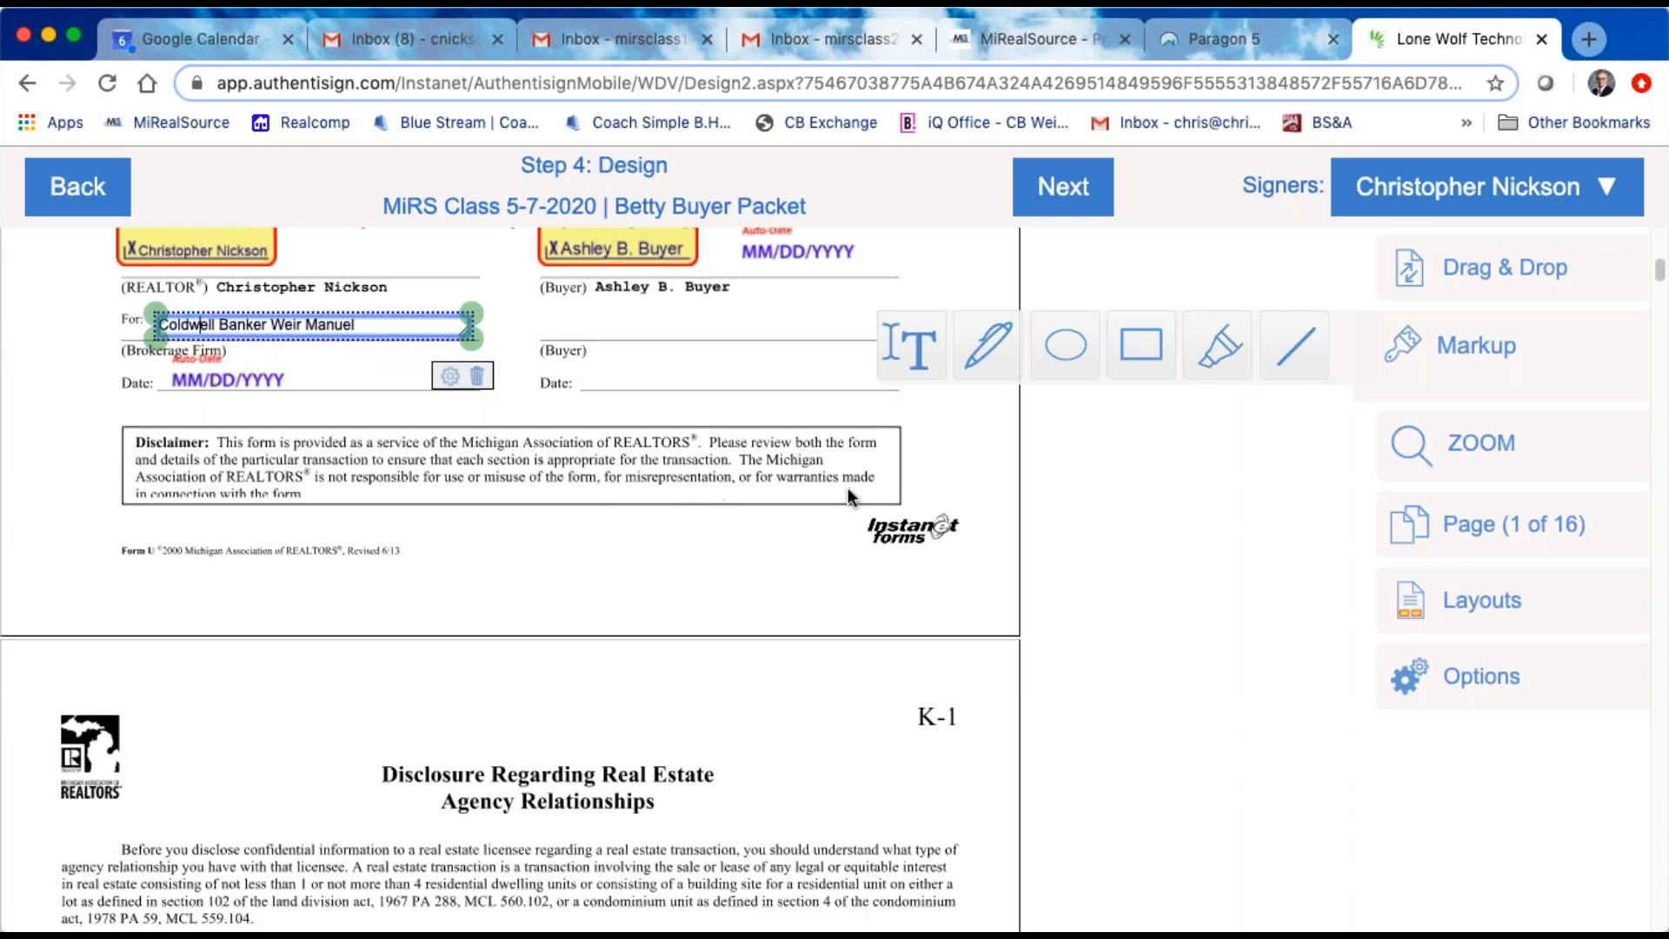
scroll(790, 591, down, 2)
scroll(790, 583, up, 5)
scroll(790, 582, down, 14)
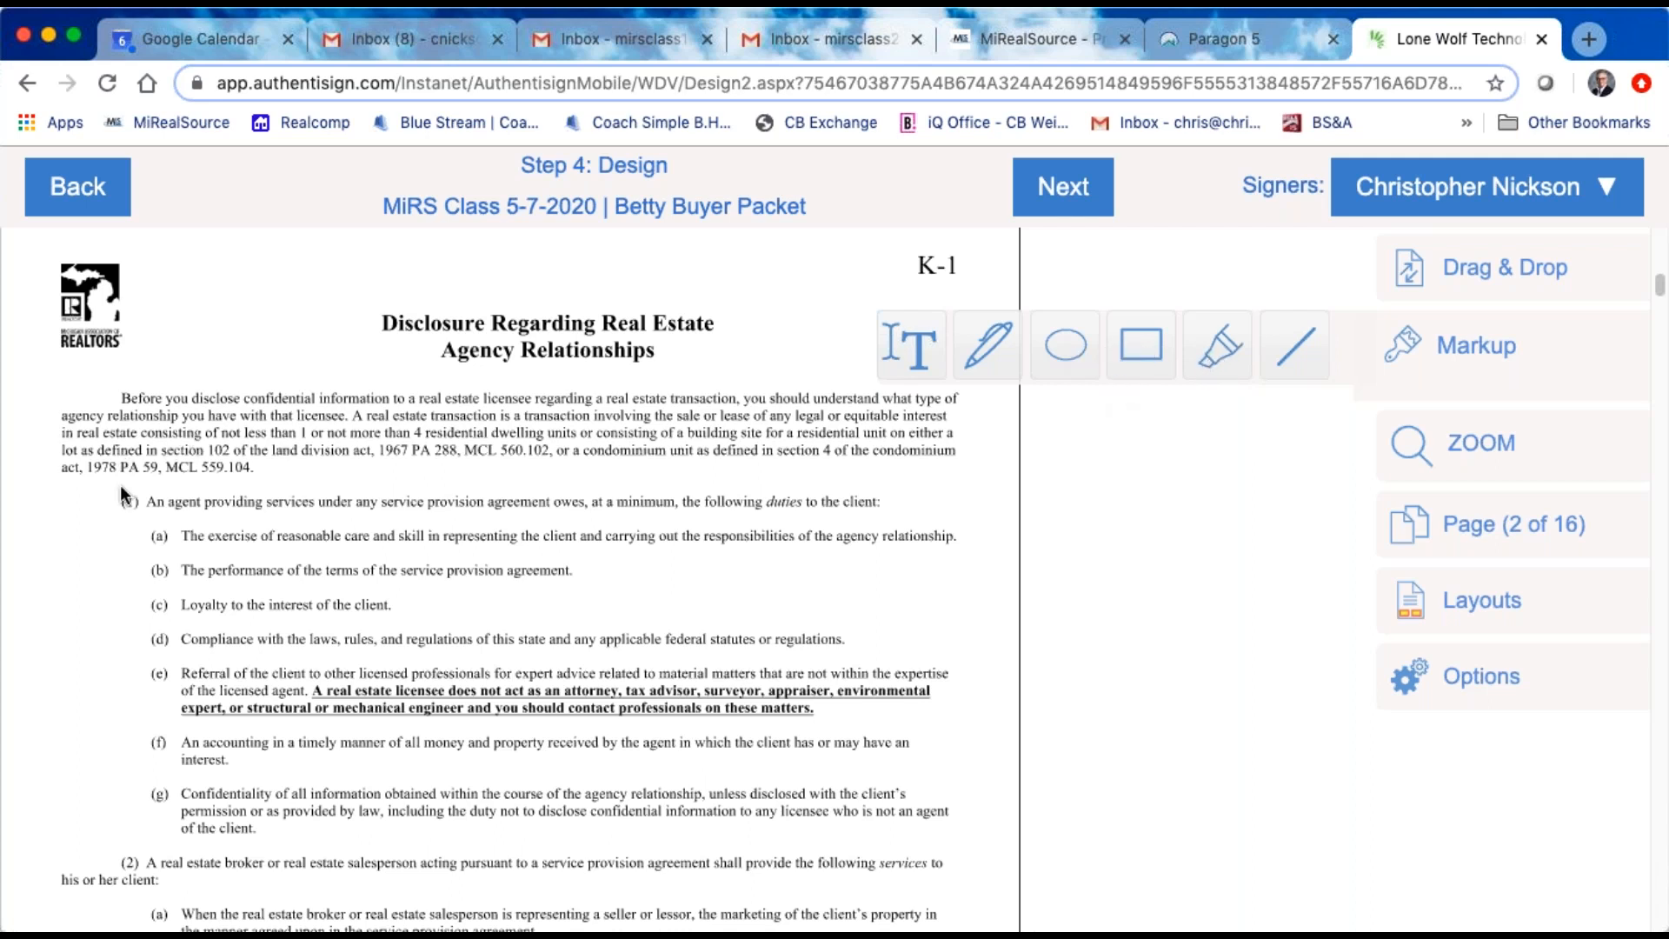
click(1220, 358)
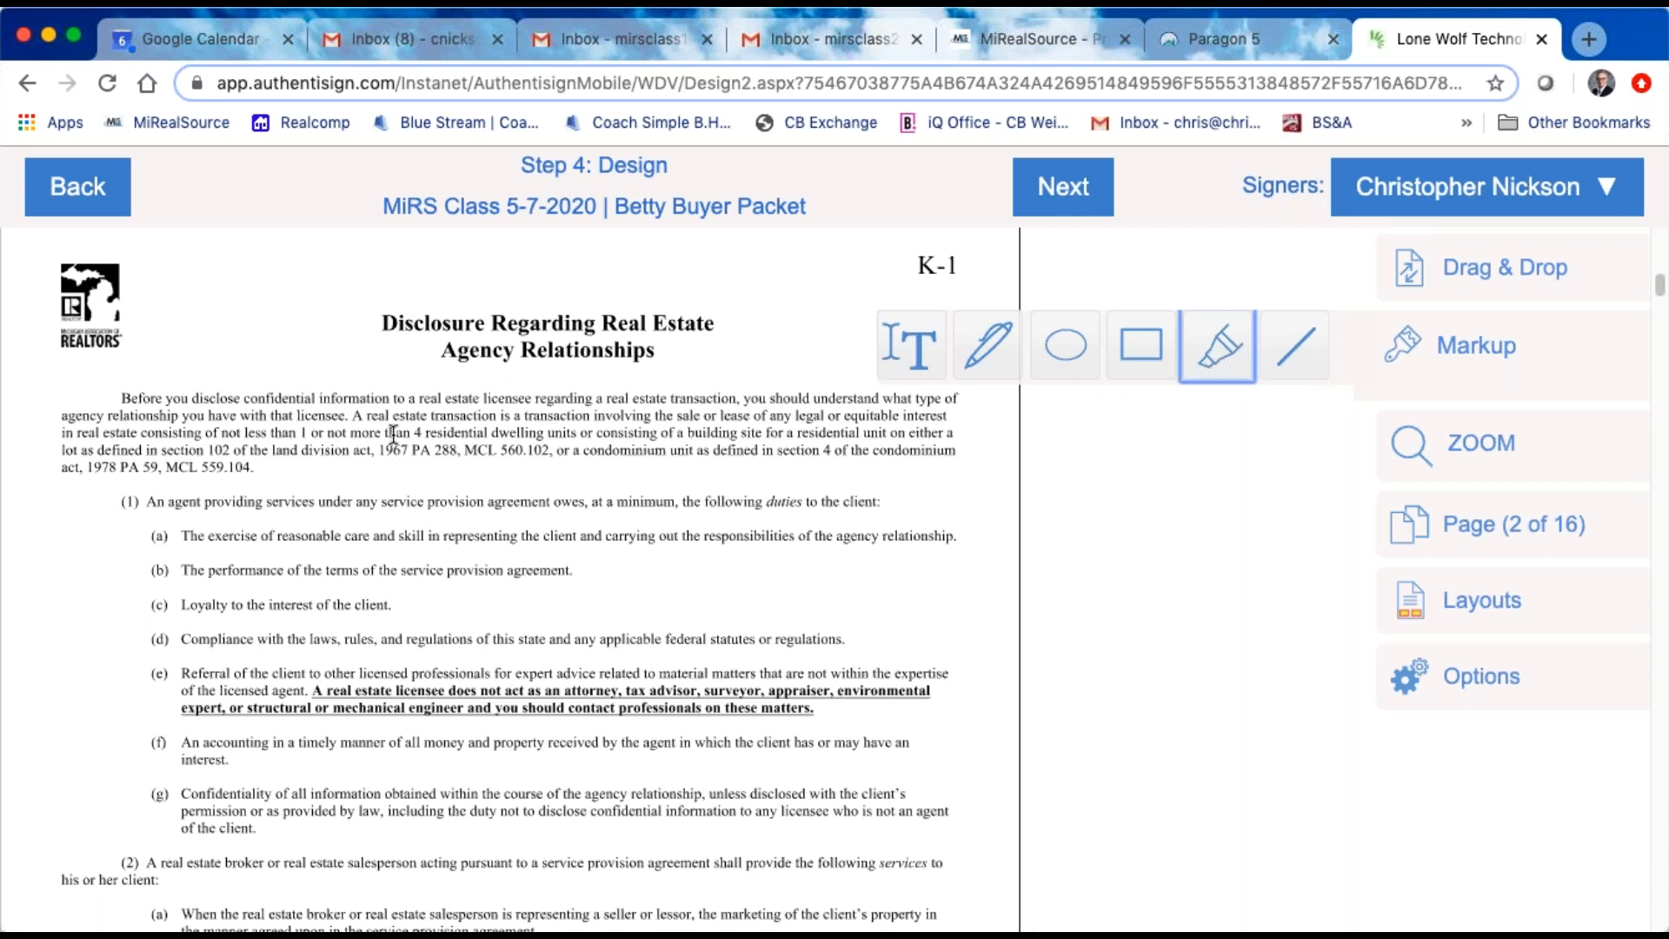
mouse_move(146, 500)
mouse_down()
mouse_move(1021, 519)
mouse_move(974, 521)
mouse_up()
drag(880, 499, 884, 486)
Step: Look at the color options of the highlight over item (1) and delete the highlight
click(955, 562)
click(679, 576)
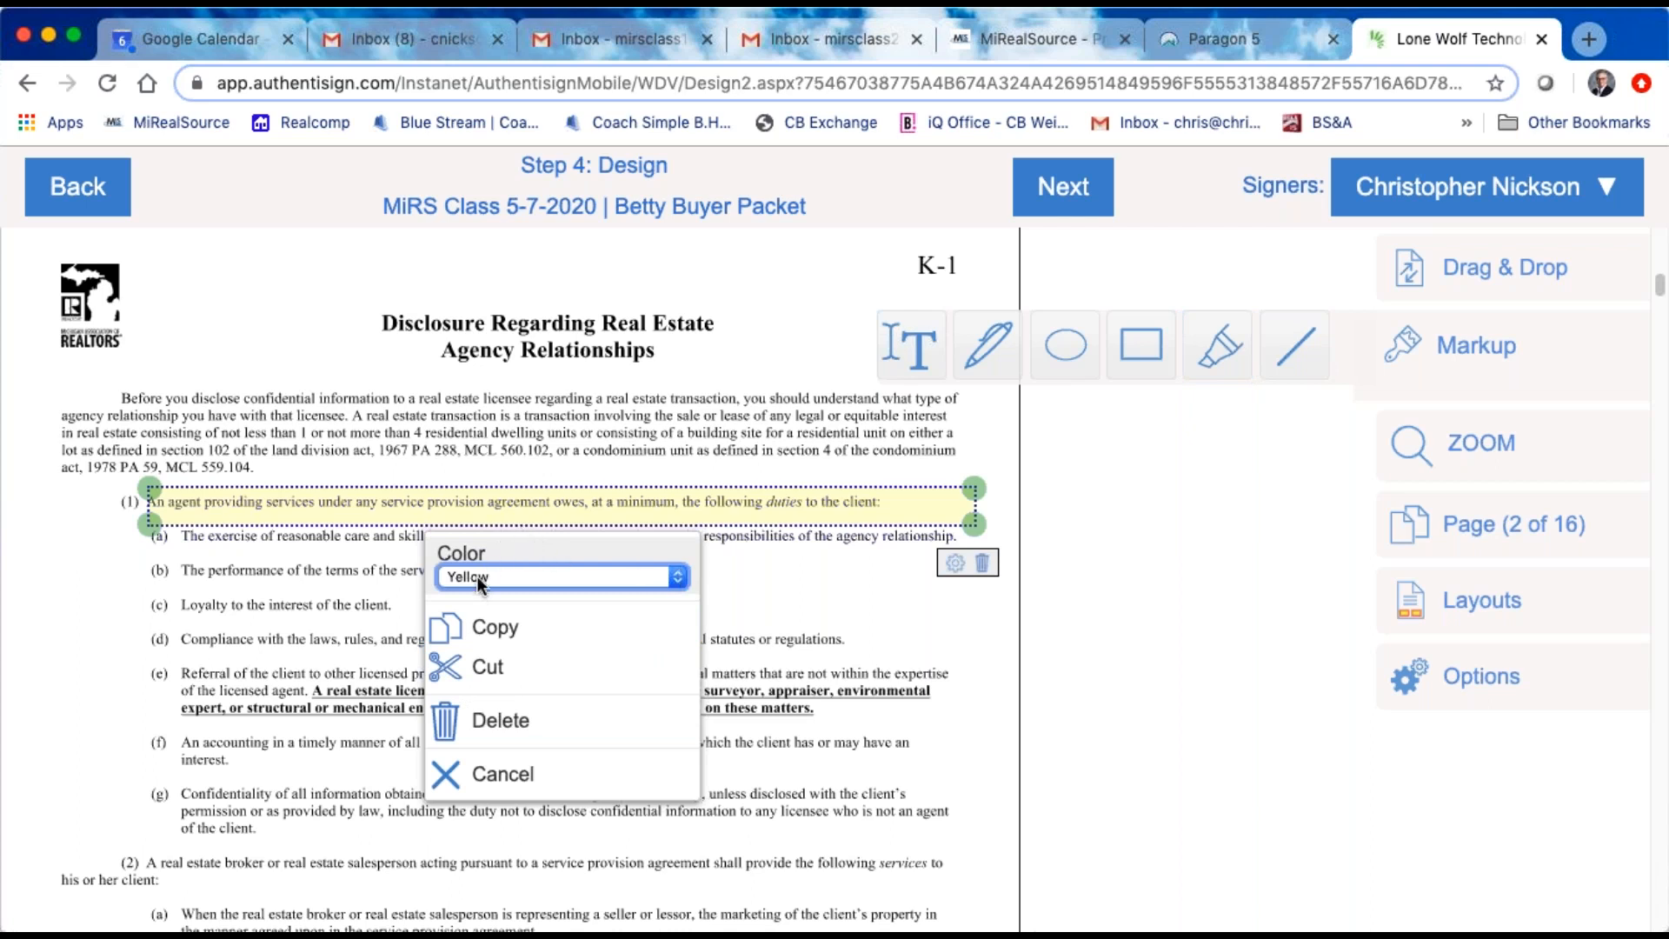
click(957, 565)
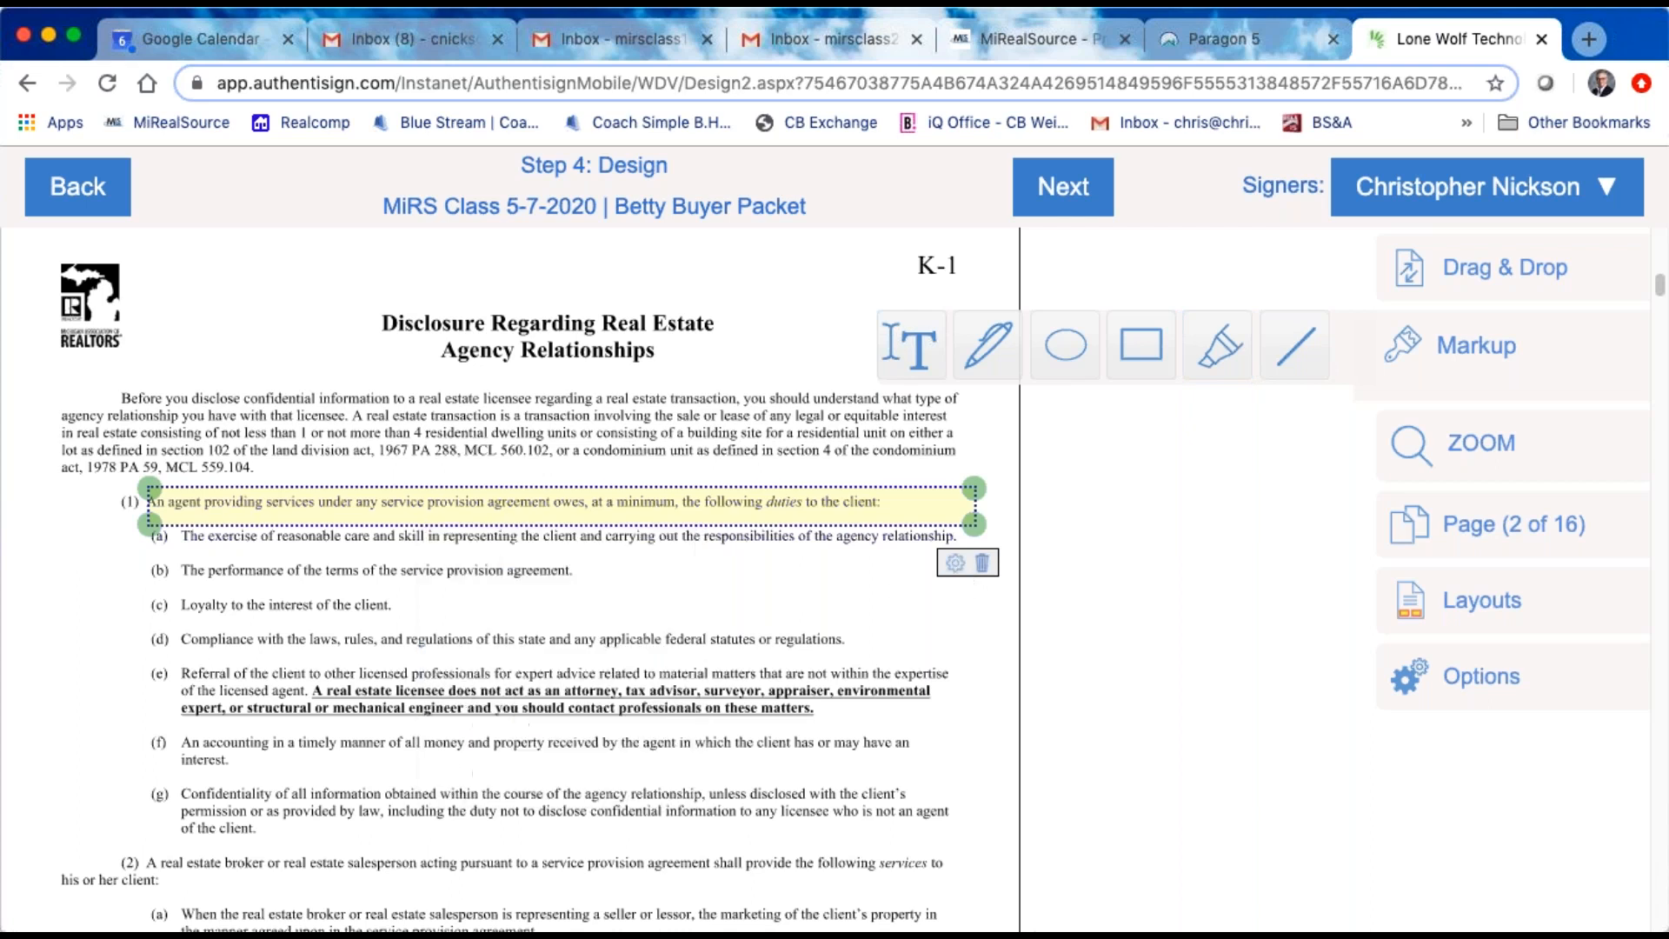
click(957, 564)
click(983, 567)
click(982, 565)
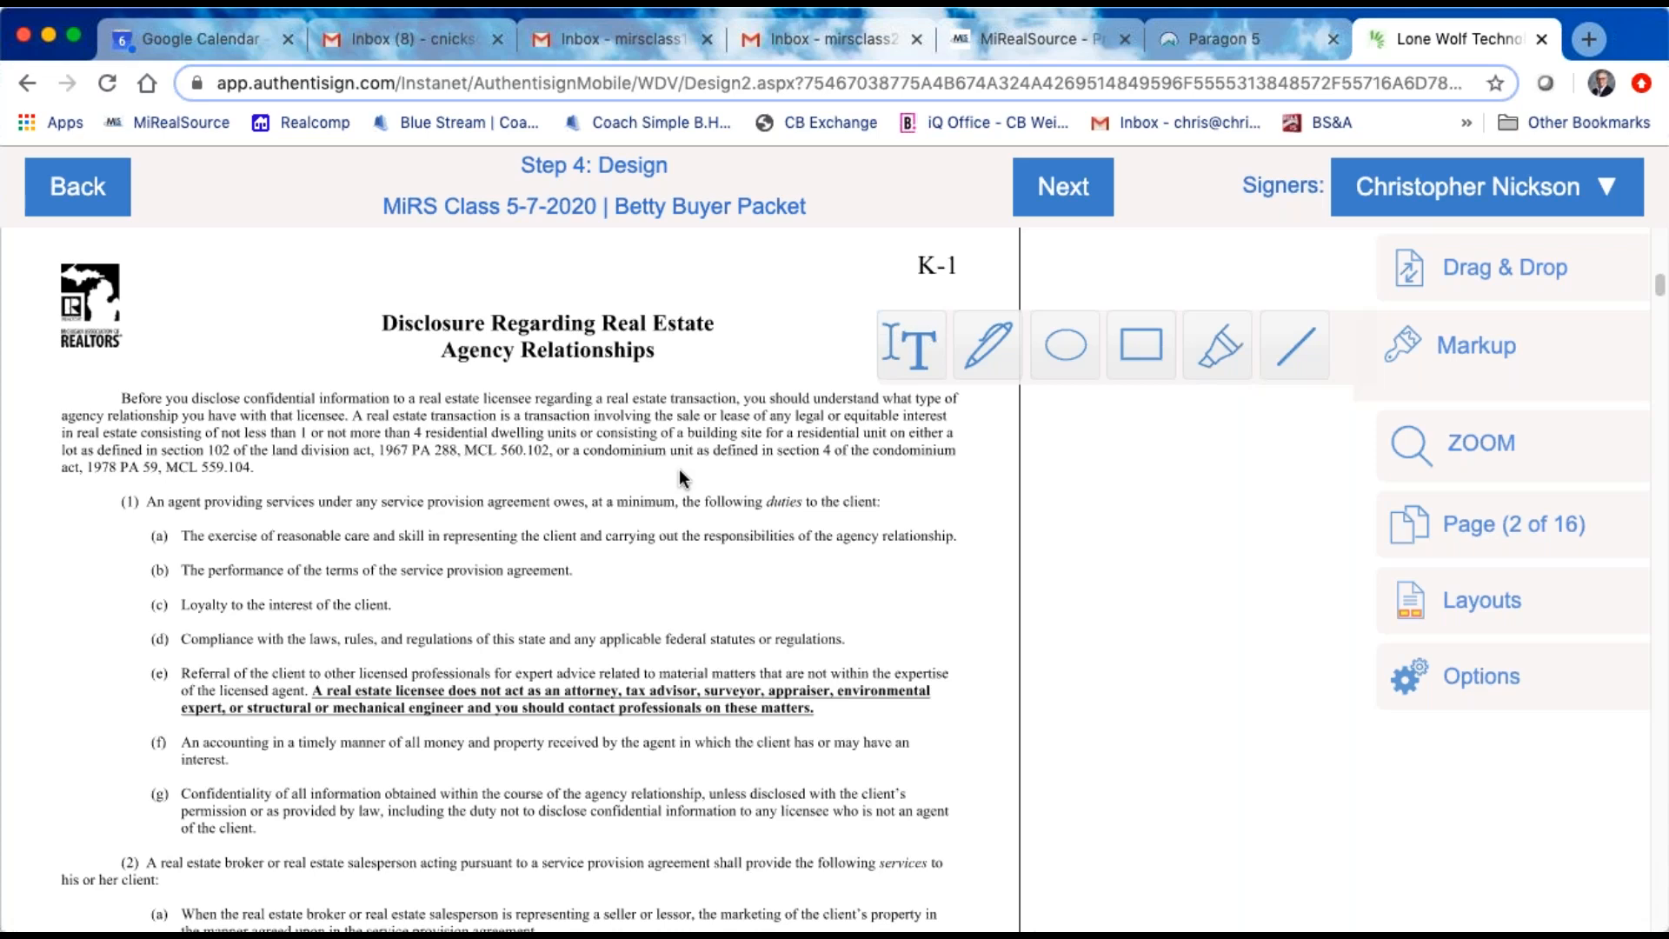
Step: Look through the agency disclosure pages K-1 to K-3 for the check-one lines and the signature and date lines
scroll(754, 584, down, 3)
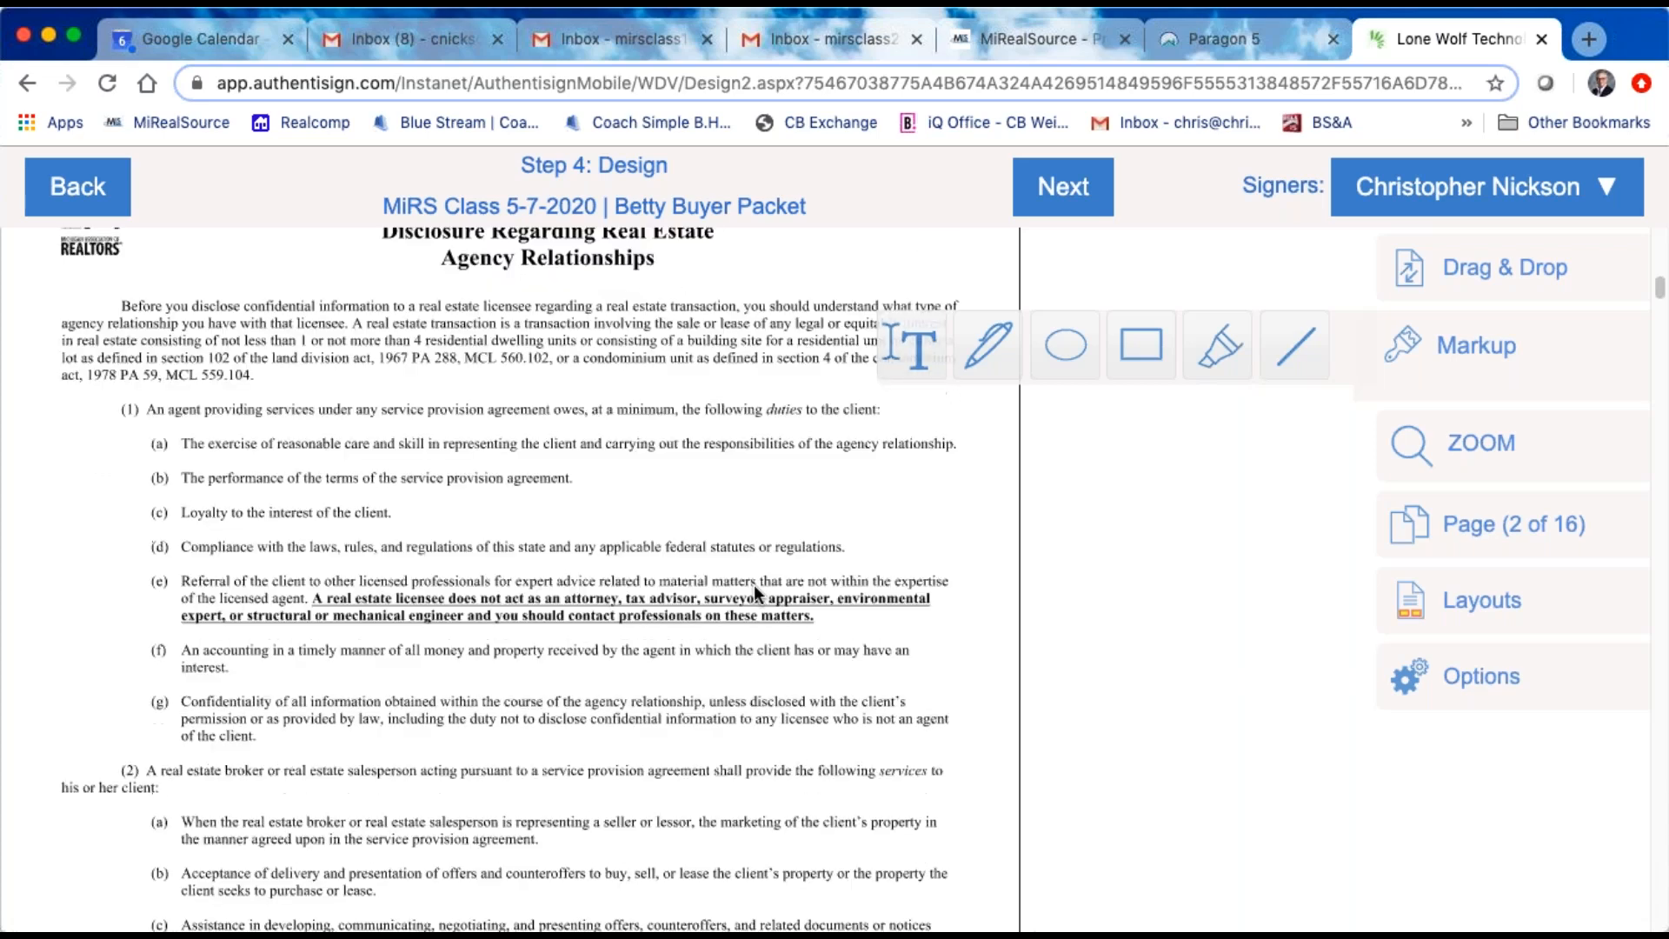
scroll(702, 639, down, 3)
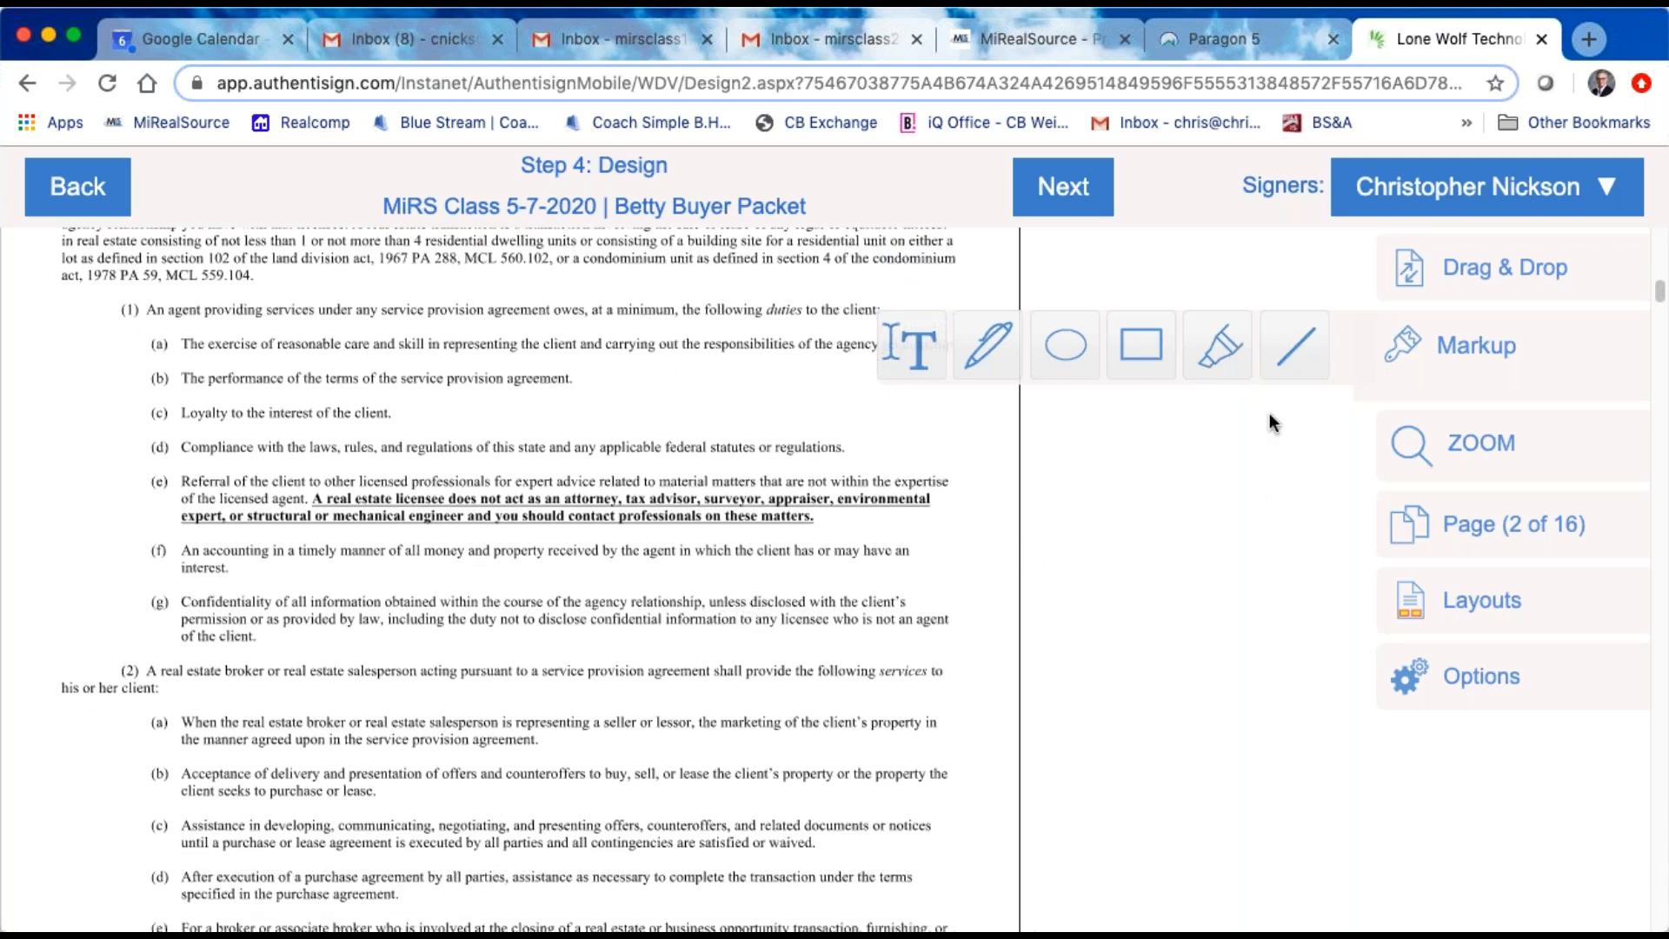
scroll(536, 732, down, 3)
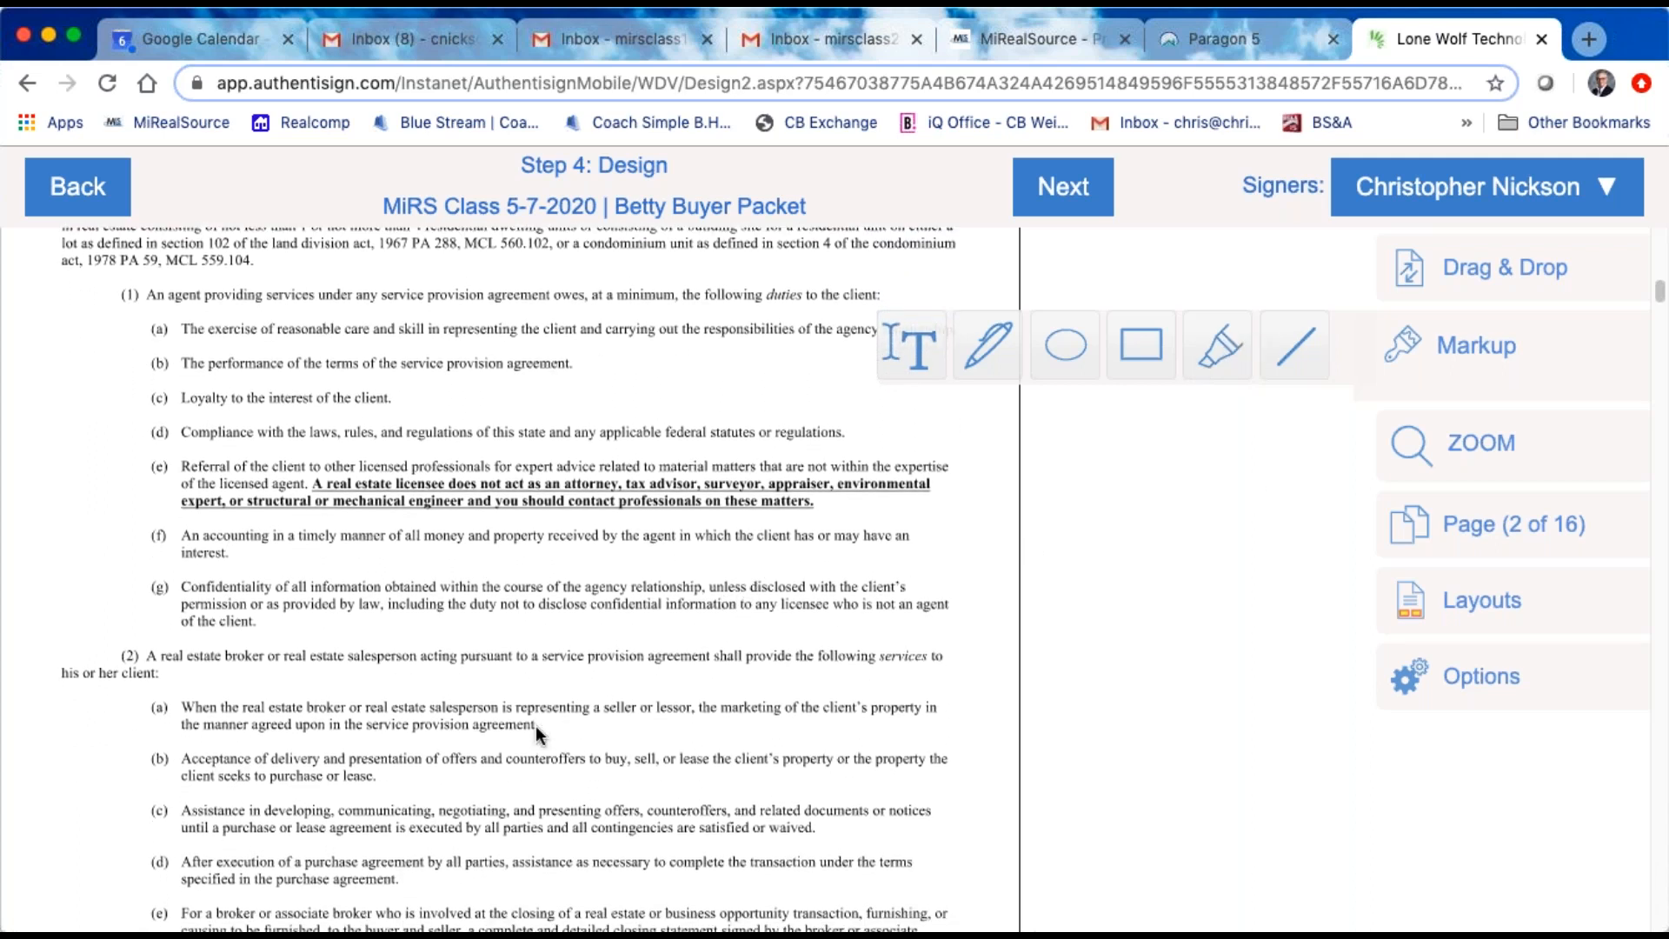
scroll(535, 725, down, 15)
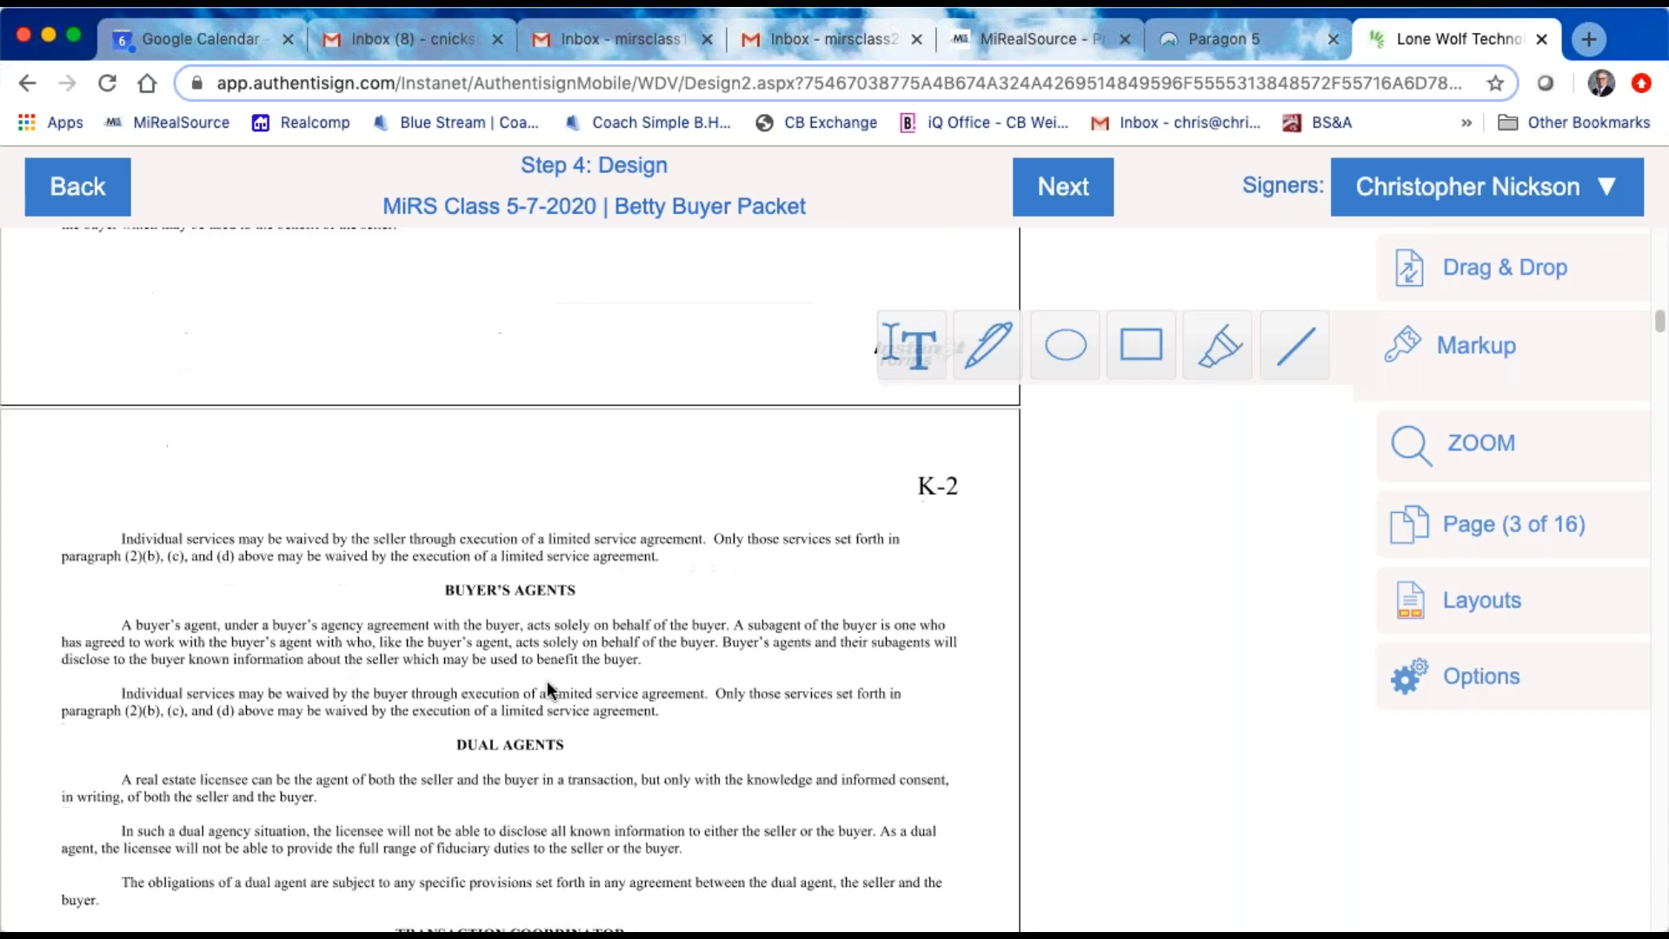
scroll(381, 737, down, 10)
scroll(414, 704, down, 5)
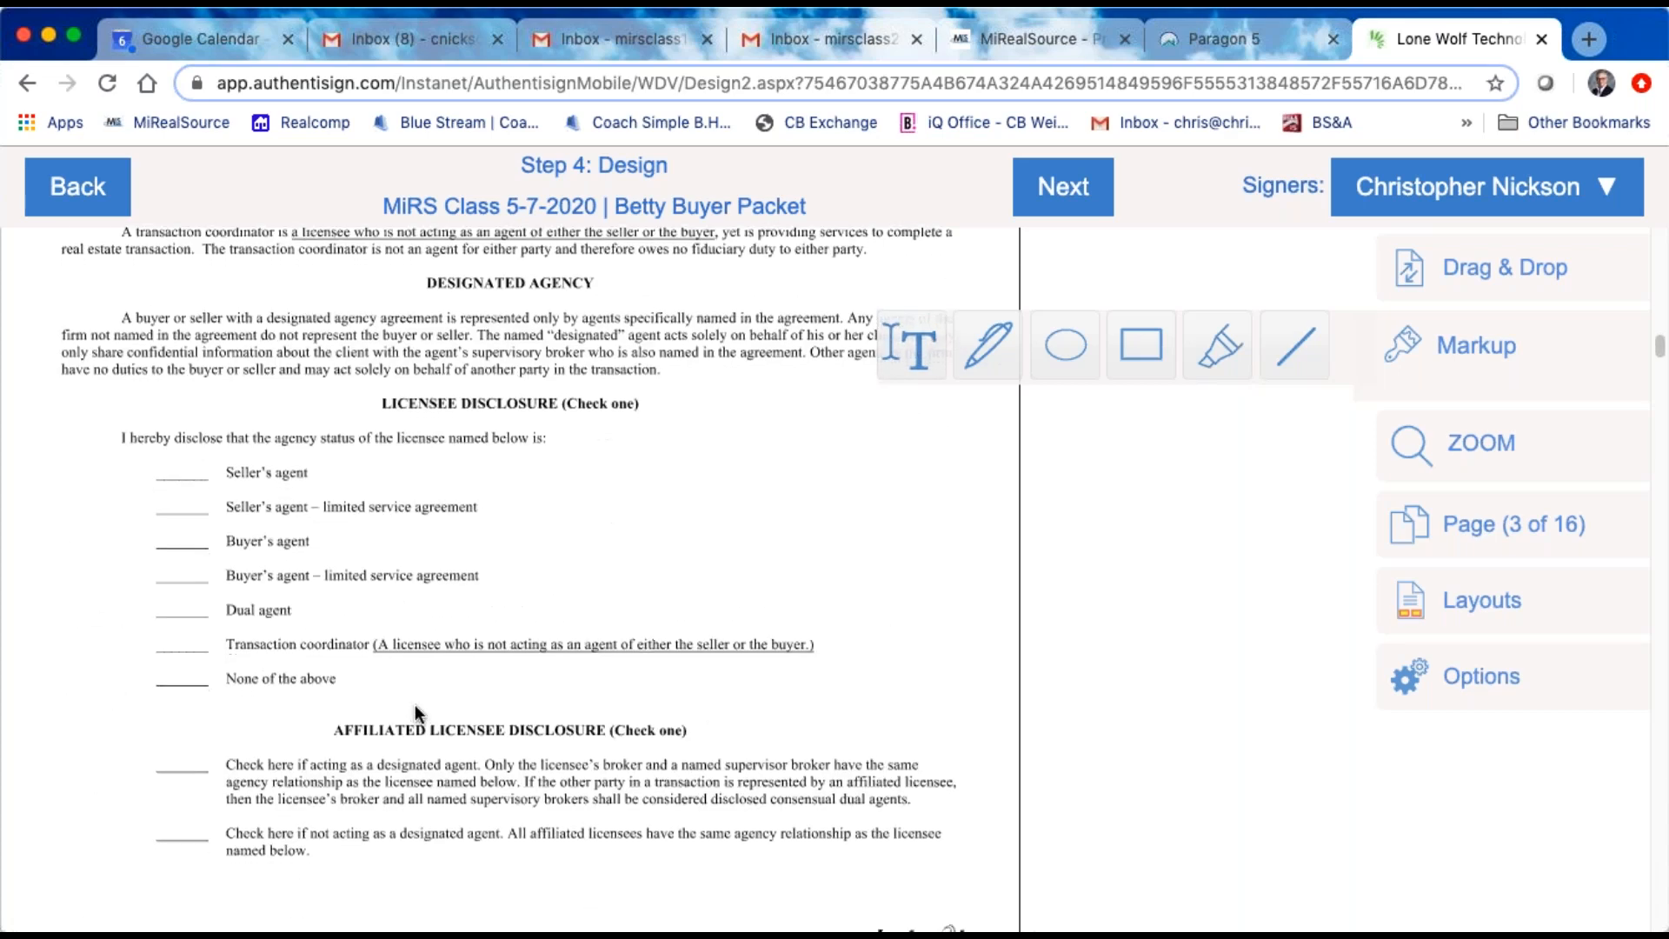
scroll(389, 548, down, 17)
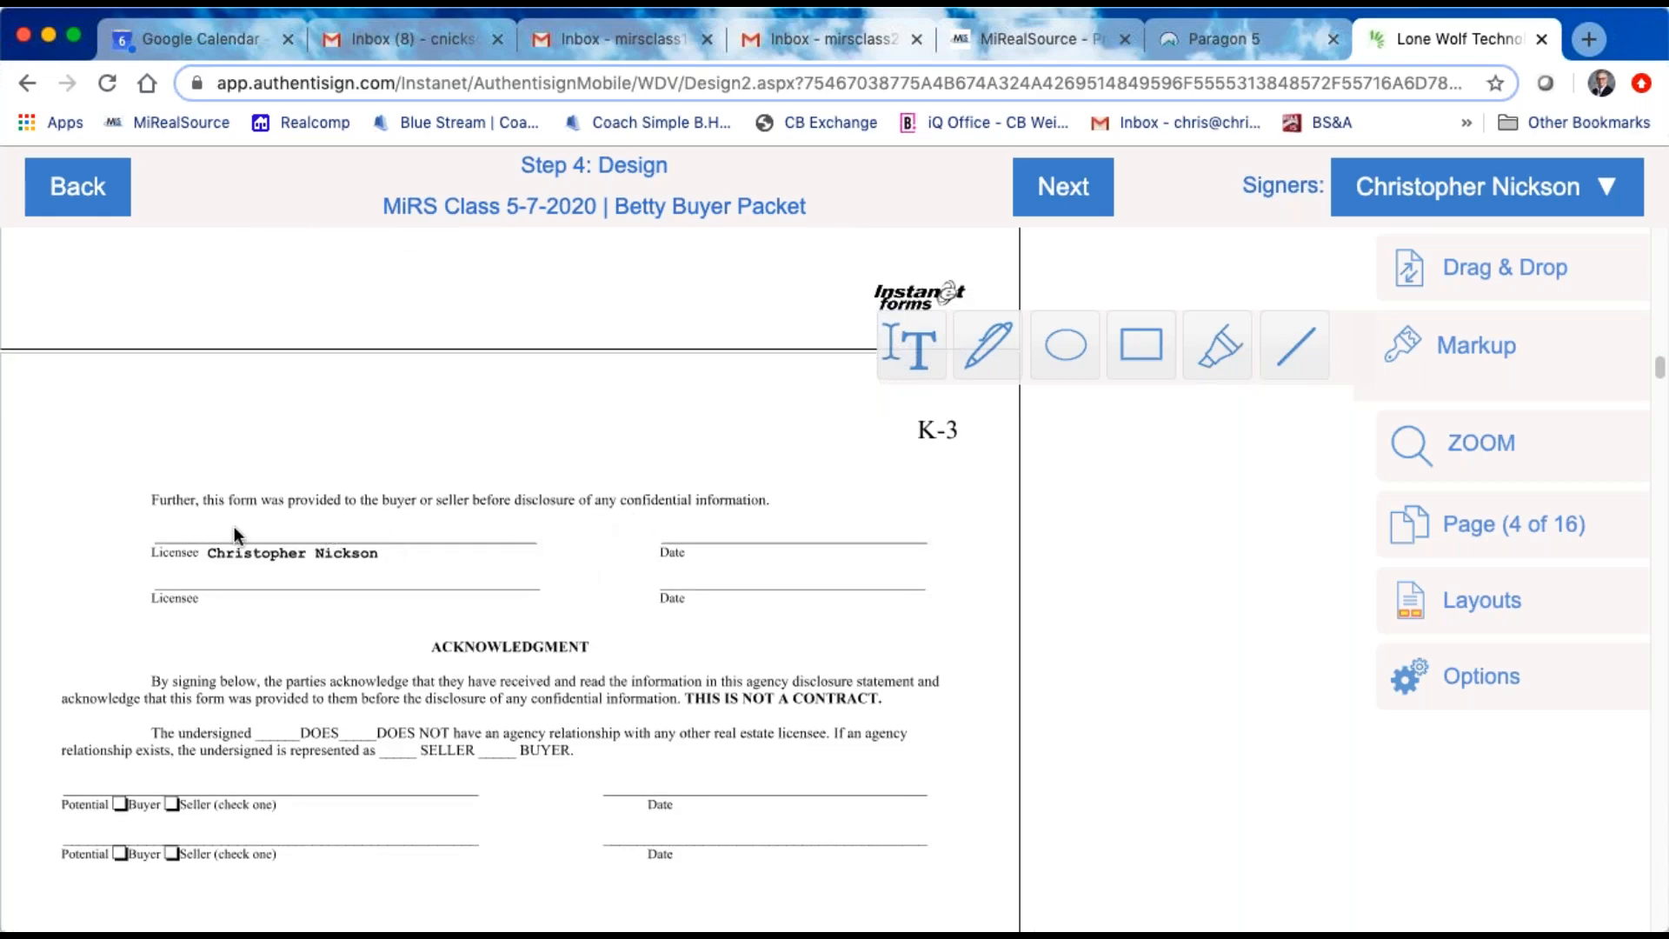
scroll(253, 517, up, 1)
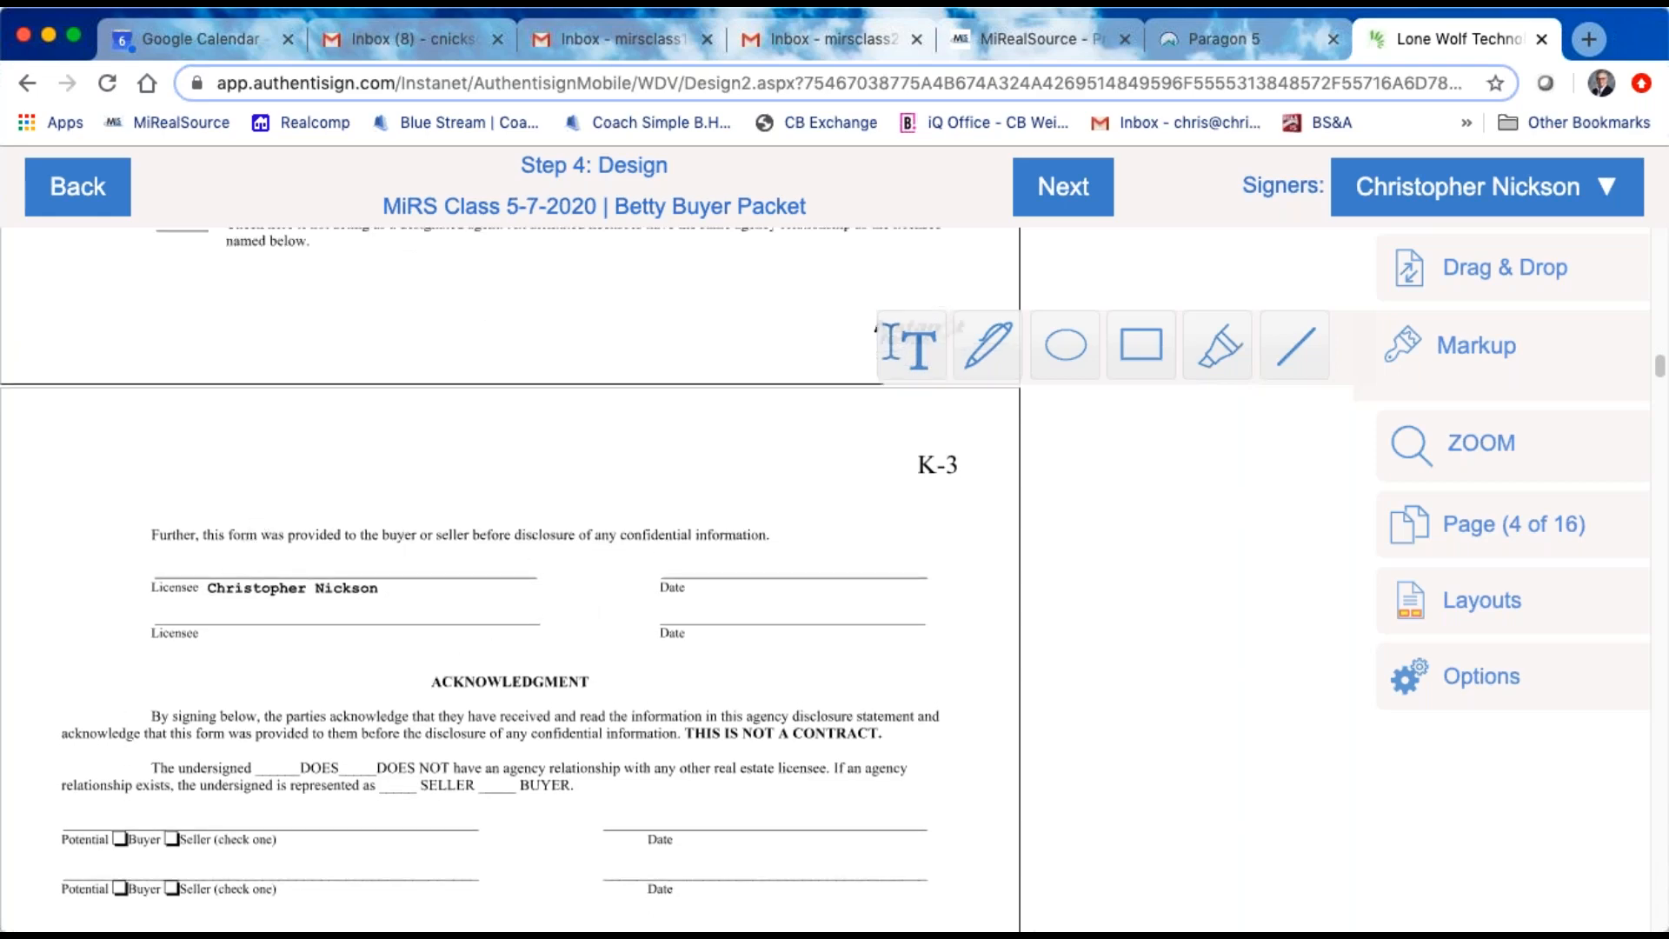
scroll(373, 520, up, 10)
scroll(383, 503, down, 10)
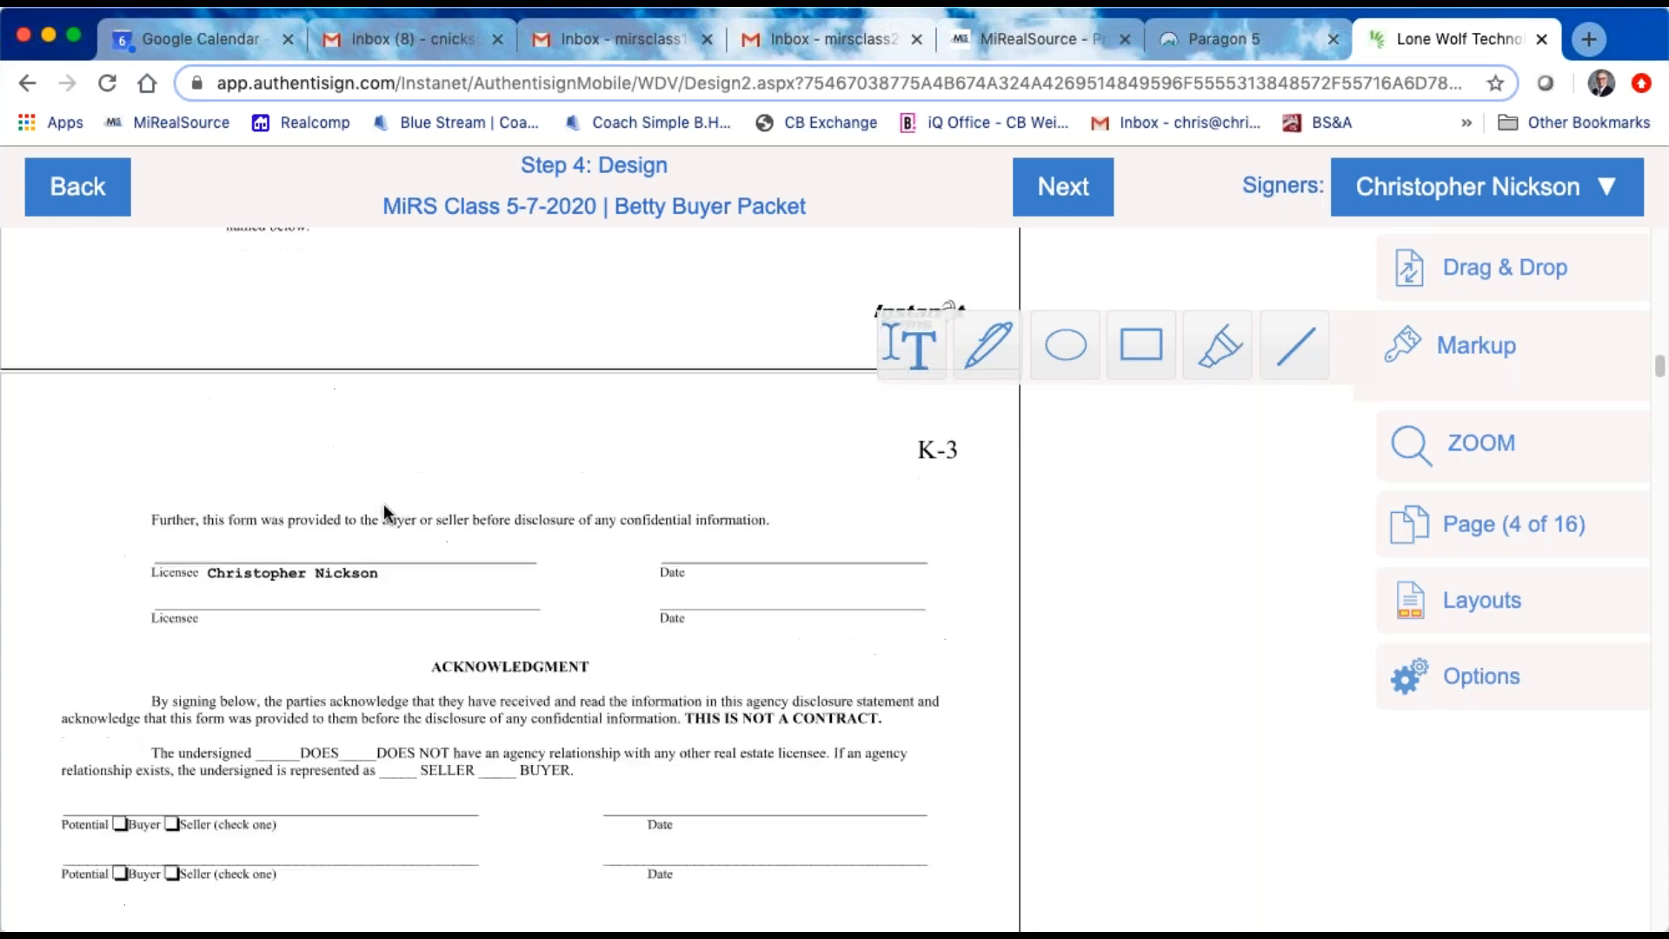
Step: Place the agent's Sign Here block on the first Licensee line of page K-3 and add its date stamp on the adjacent Date line
click(1545, 274)
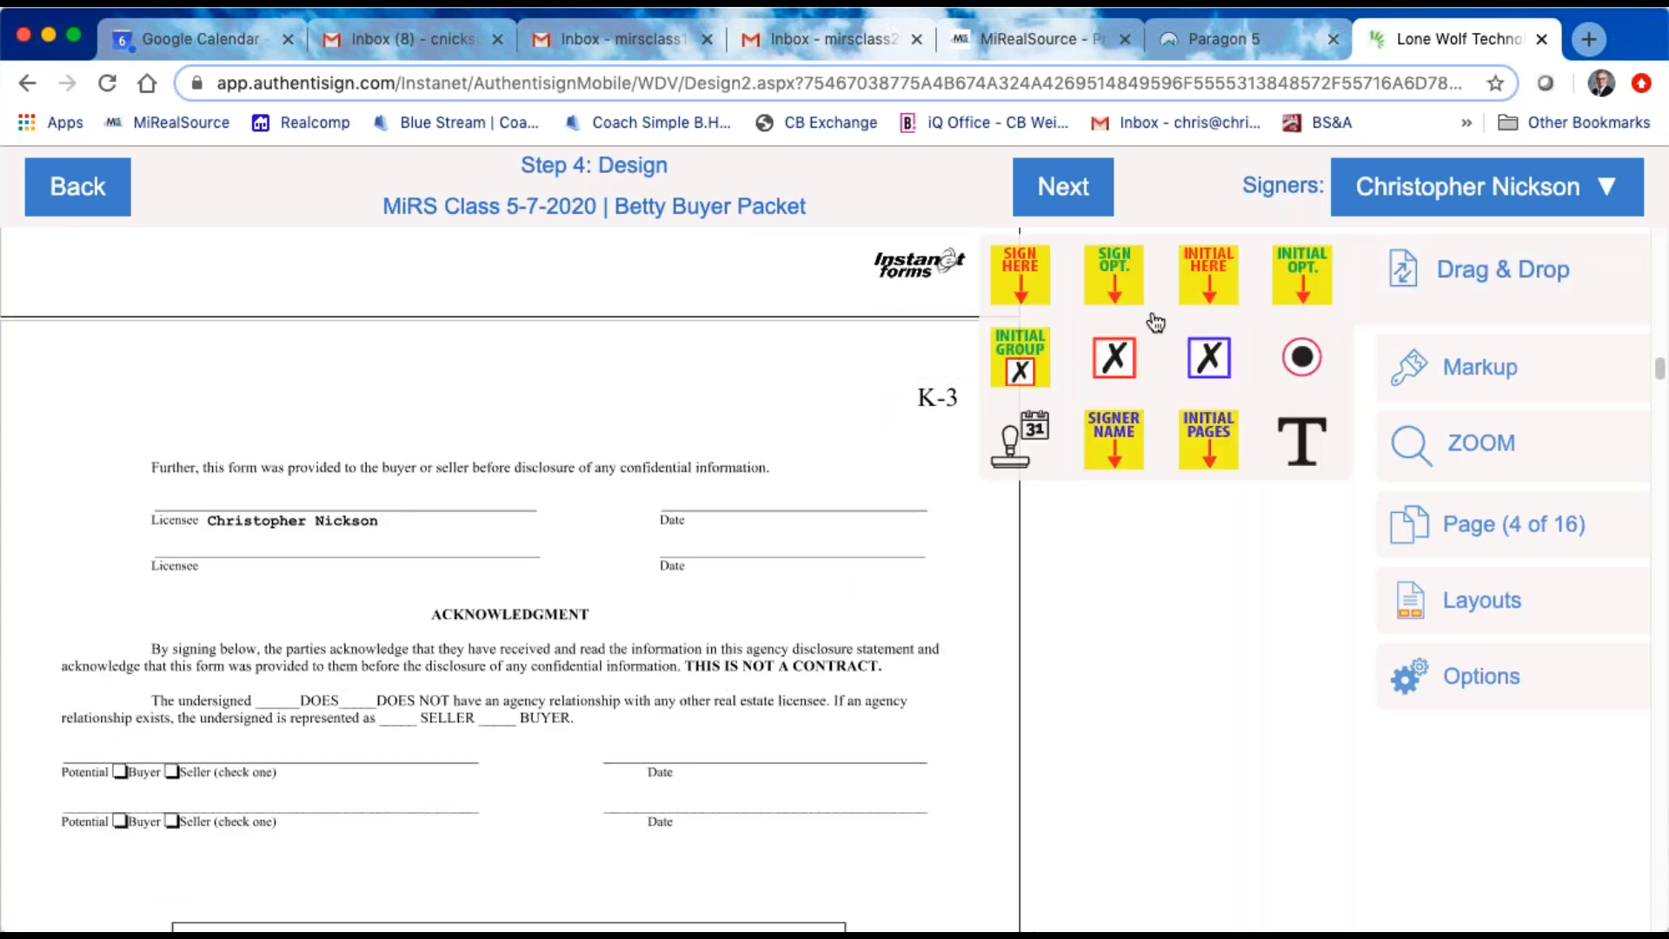
scroll(436, 522, up, 12)
scroll(436, 516, up, 3)
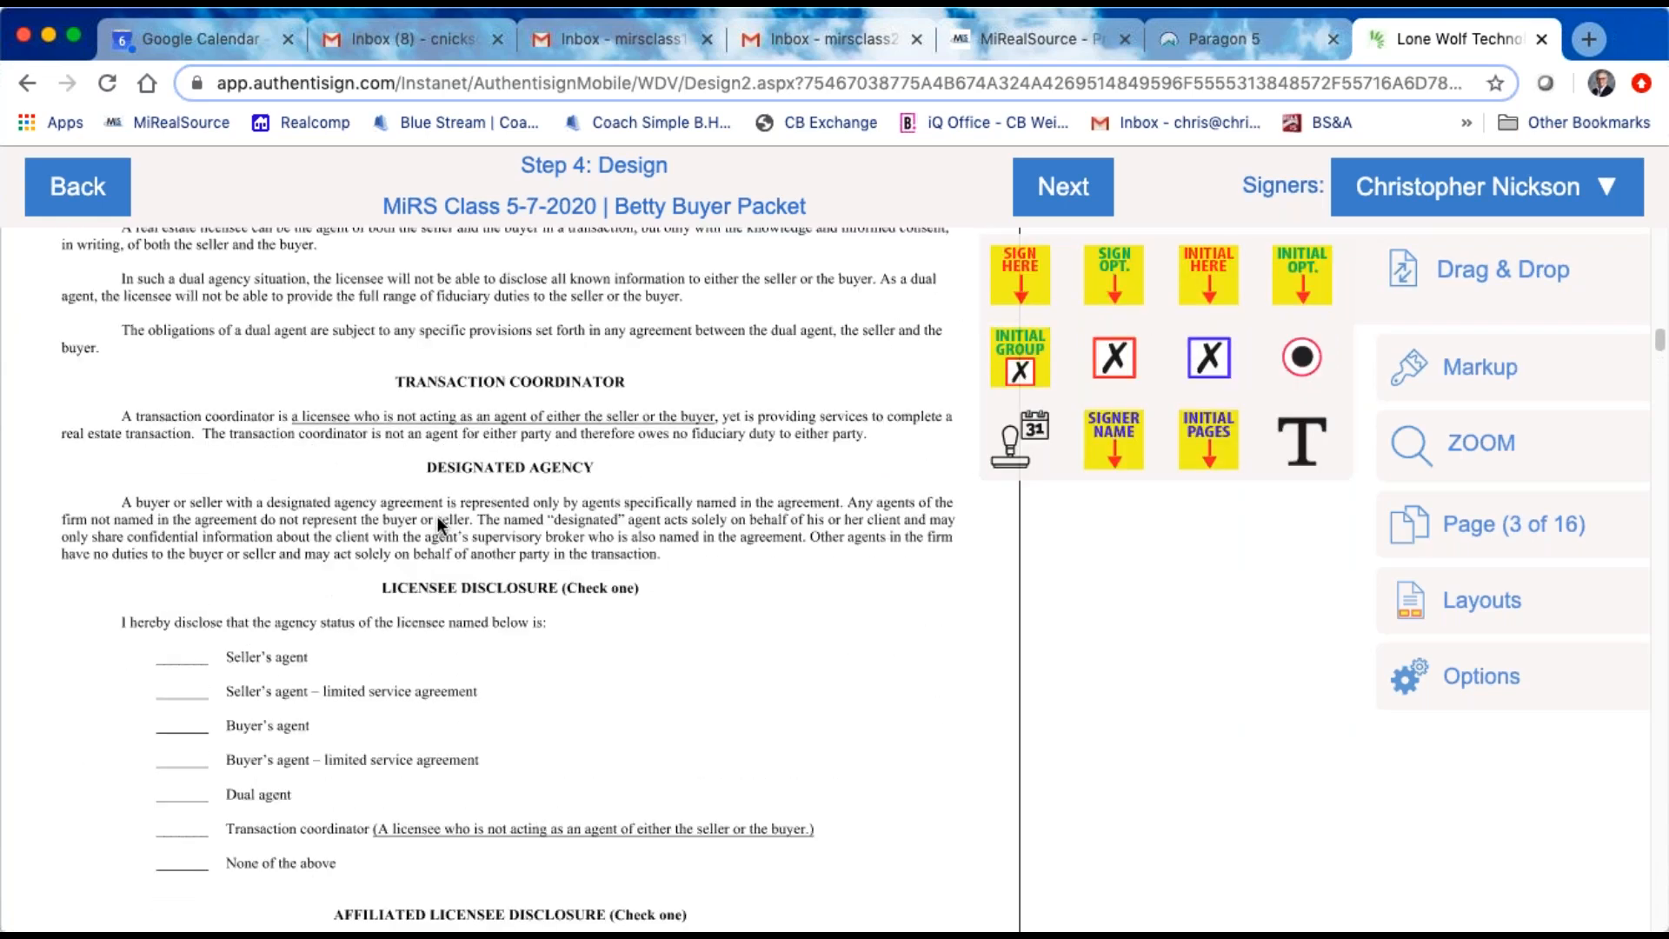
scroll(436, 517, down, 6)
scroll(437, 516, down, 6)
scroll(437, 517, up, 1)
scroll(609, 439, up, 5)
scroll(722, 447, up, 3)
scroll(561, 500, down, 7)
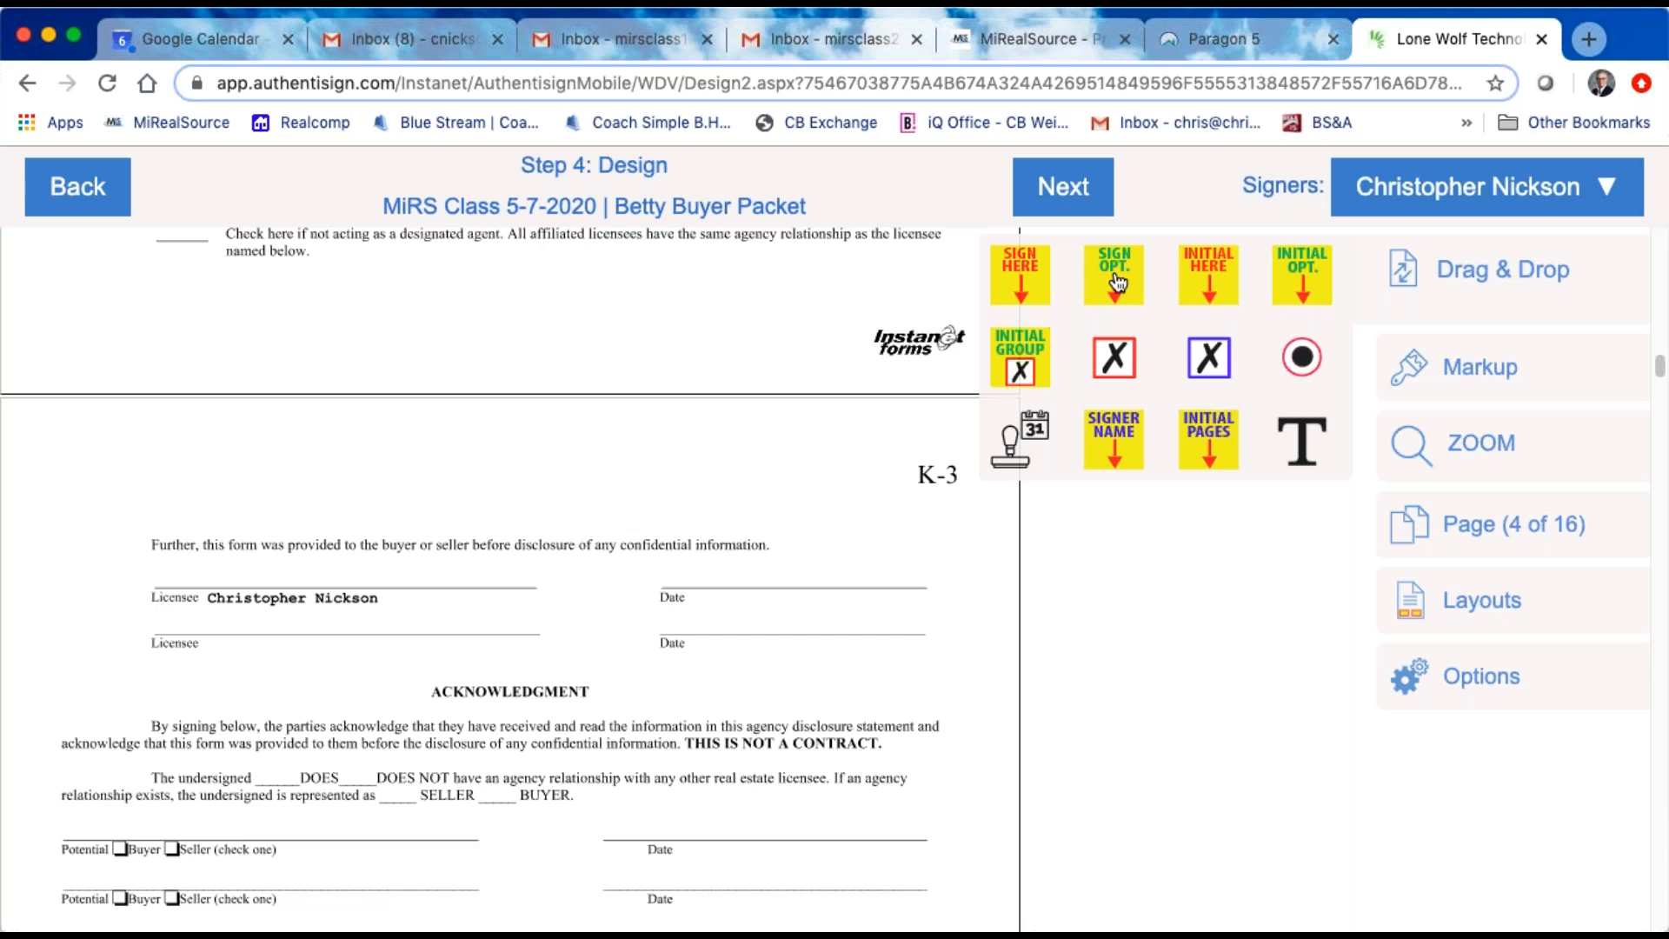
drag(1013, 270, 191, 436)
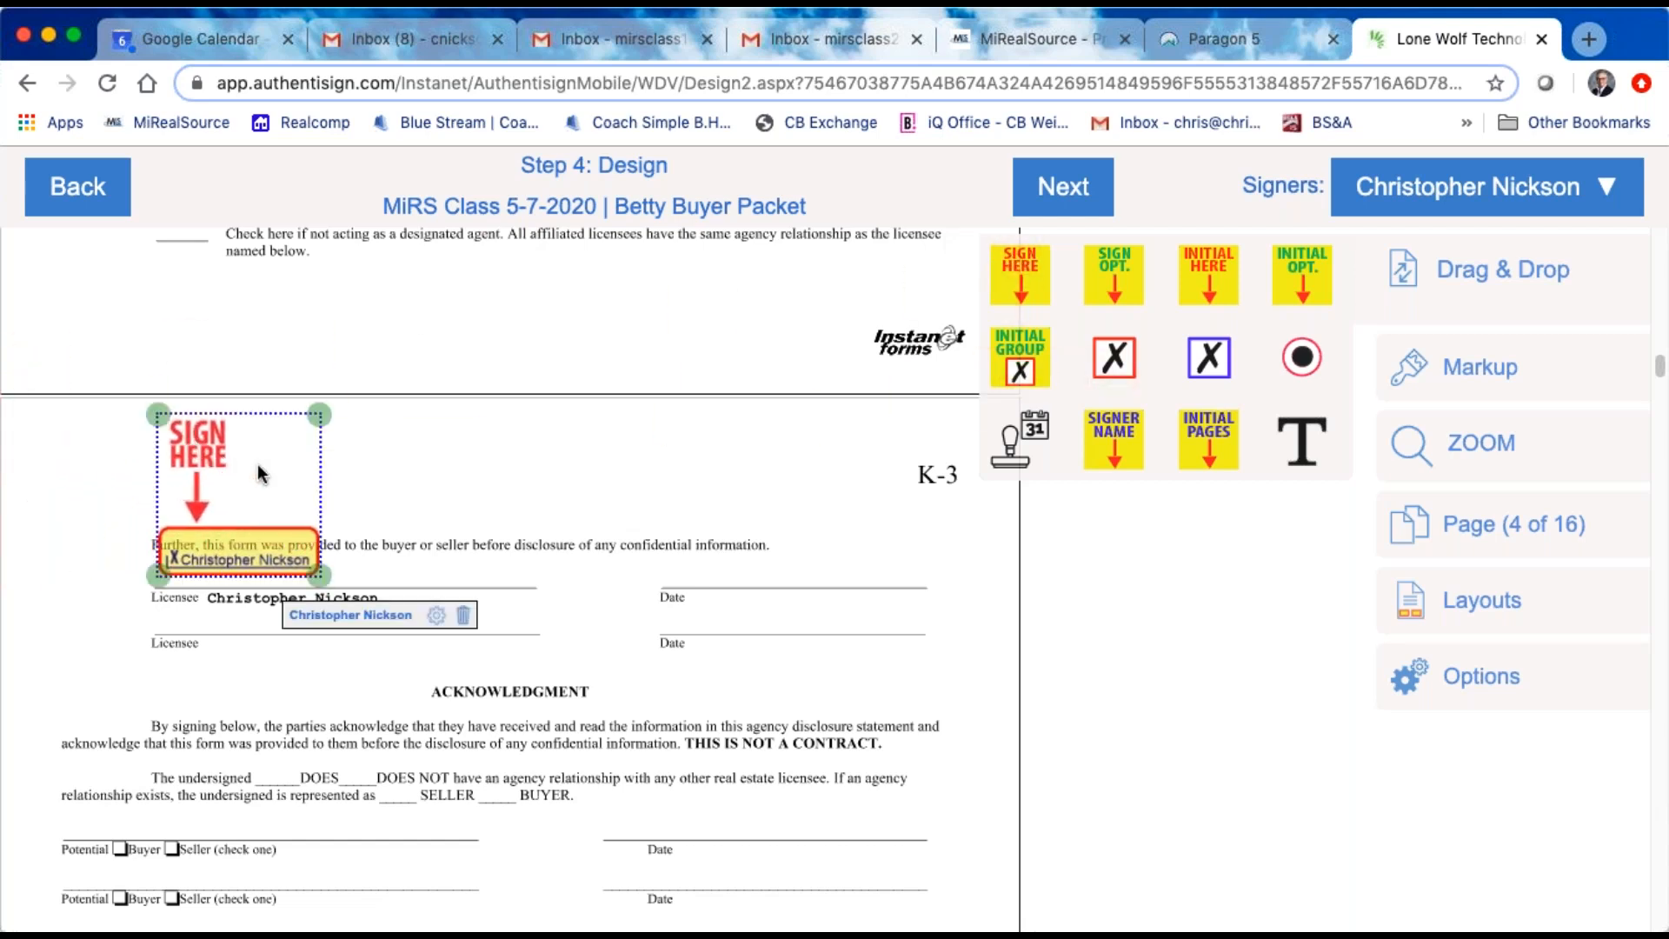
right_click(258, 466)
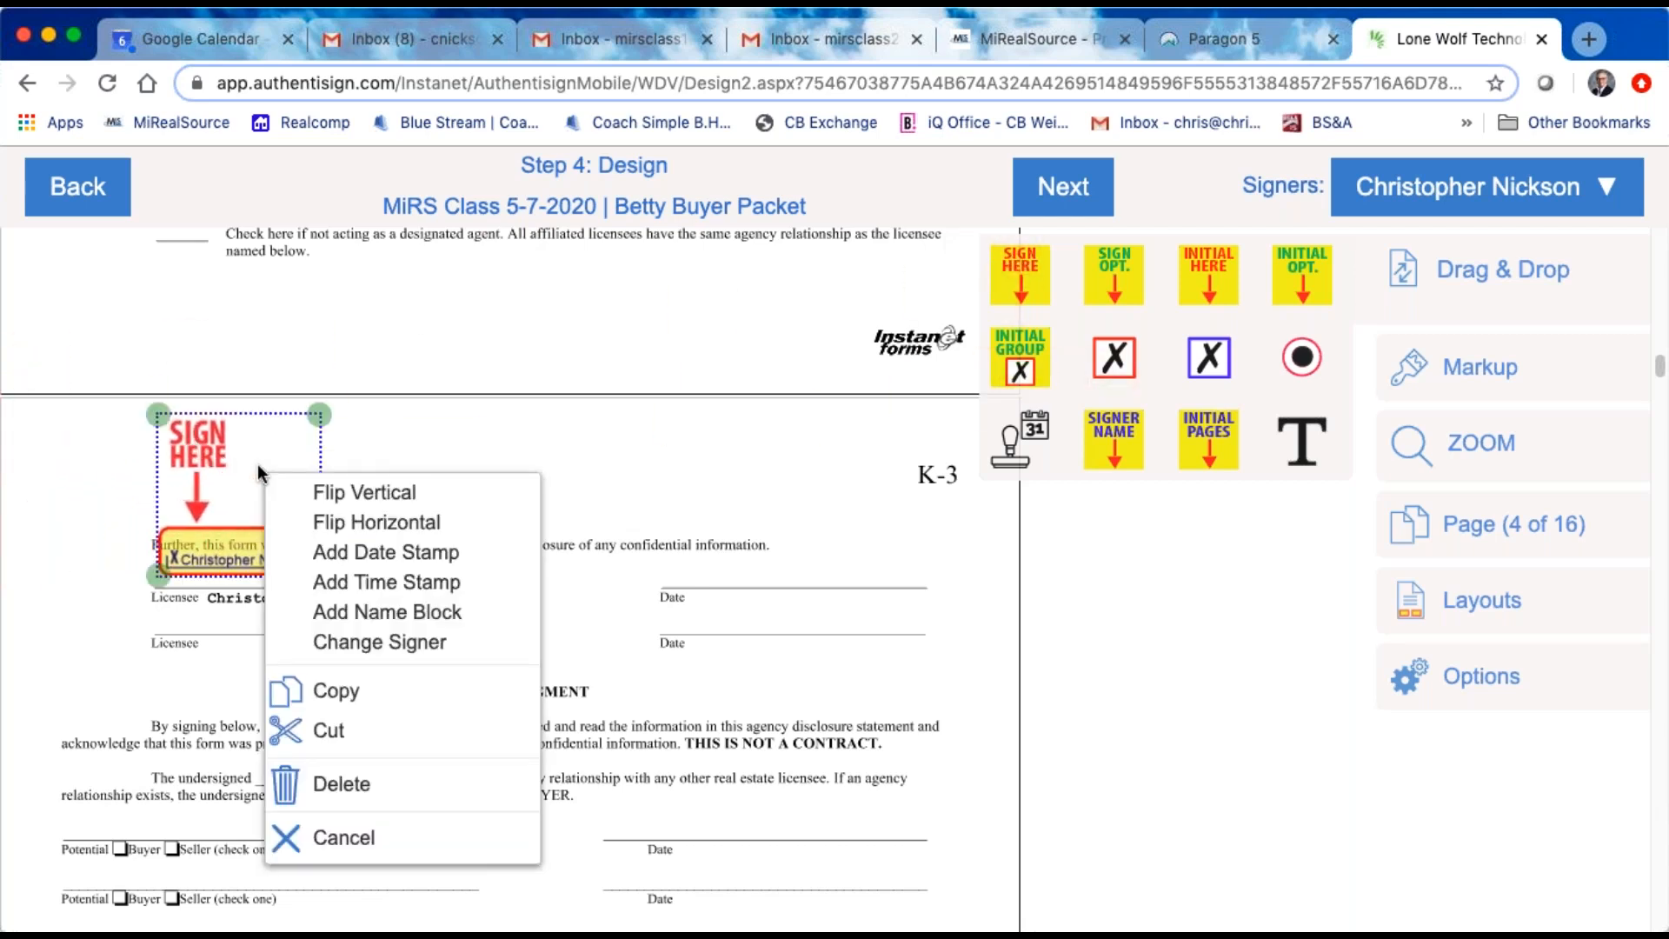
click(440, 552)
drag(409, 565, 754, 566)
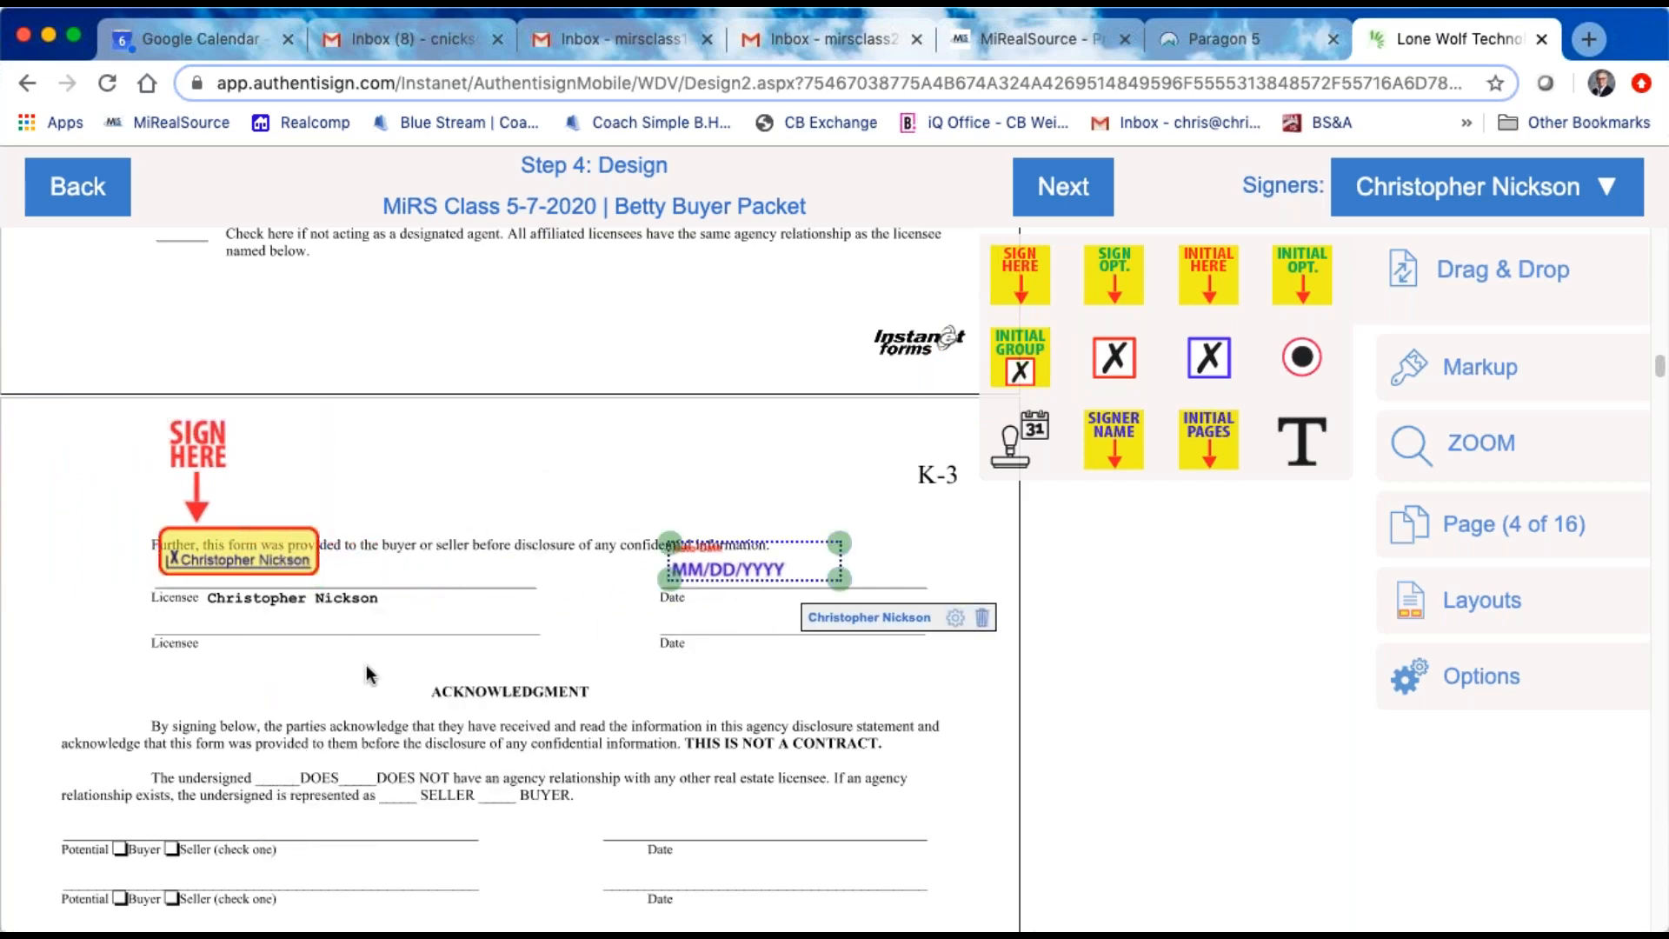
Step: Make the buyer the active signer and place a red-outlined checkbox on the "Buyer's agent" line under Licensee Disclosure
scroll(360, 647, up, 10)
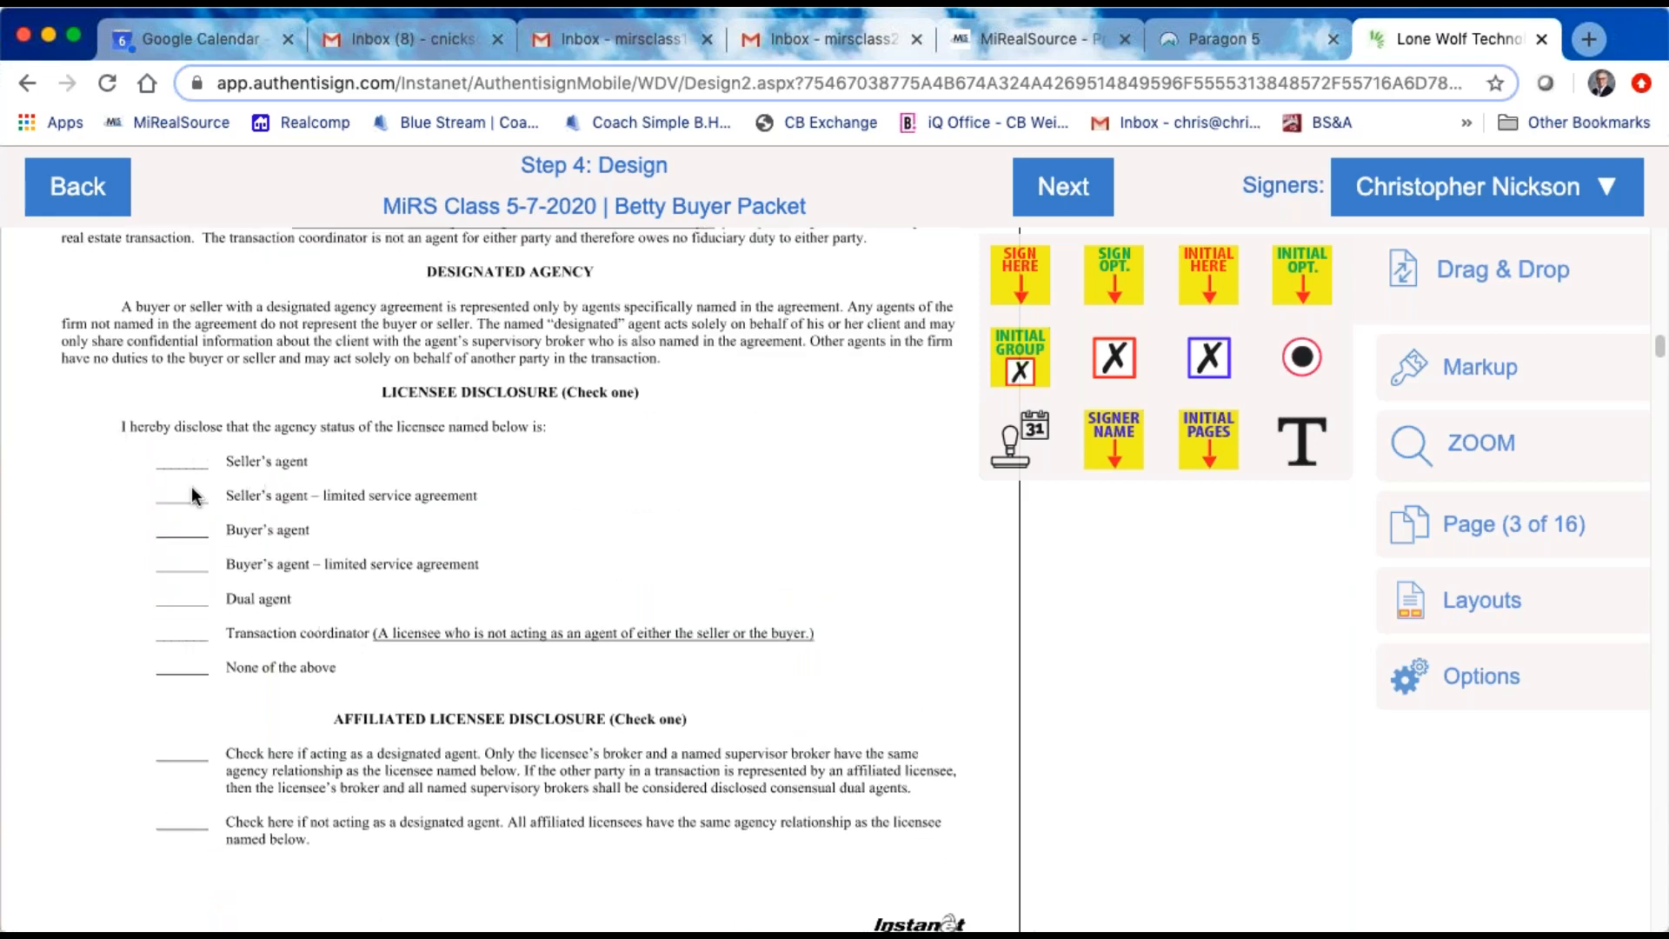
scroll(569, 519, up, 8)
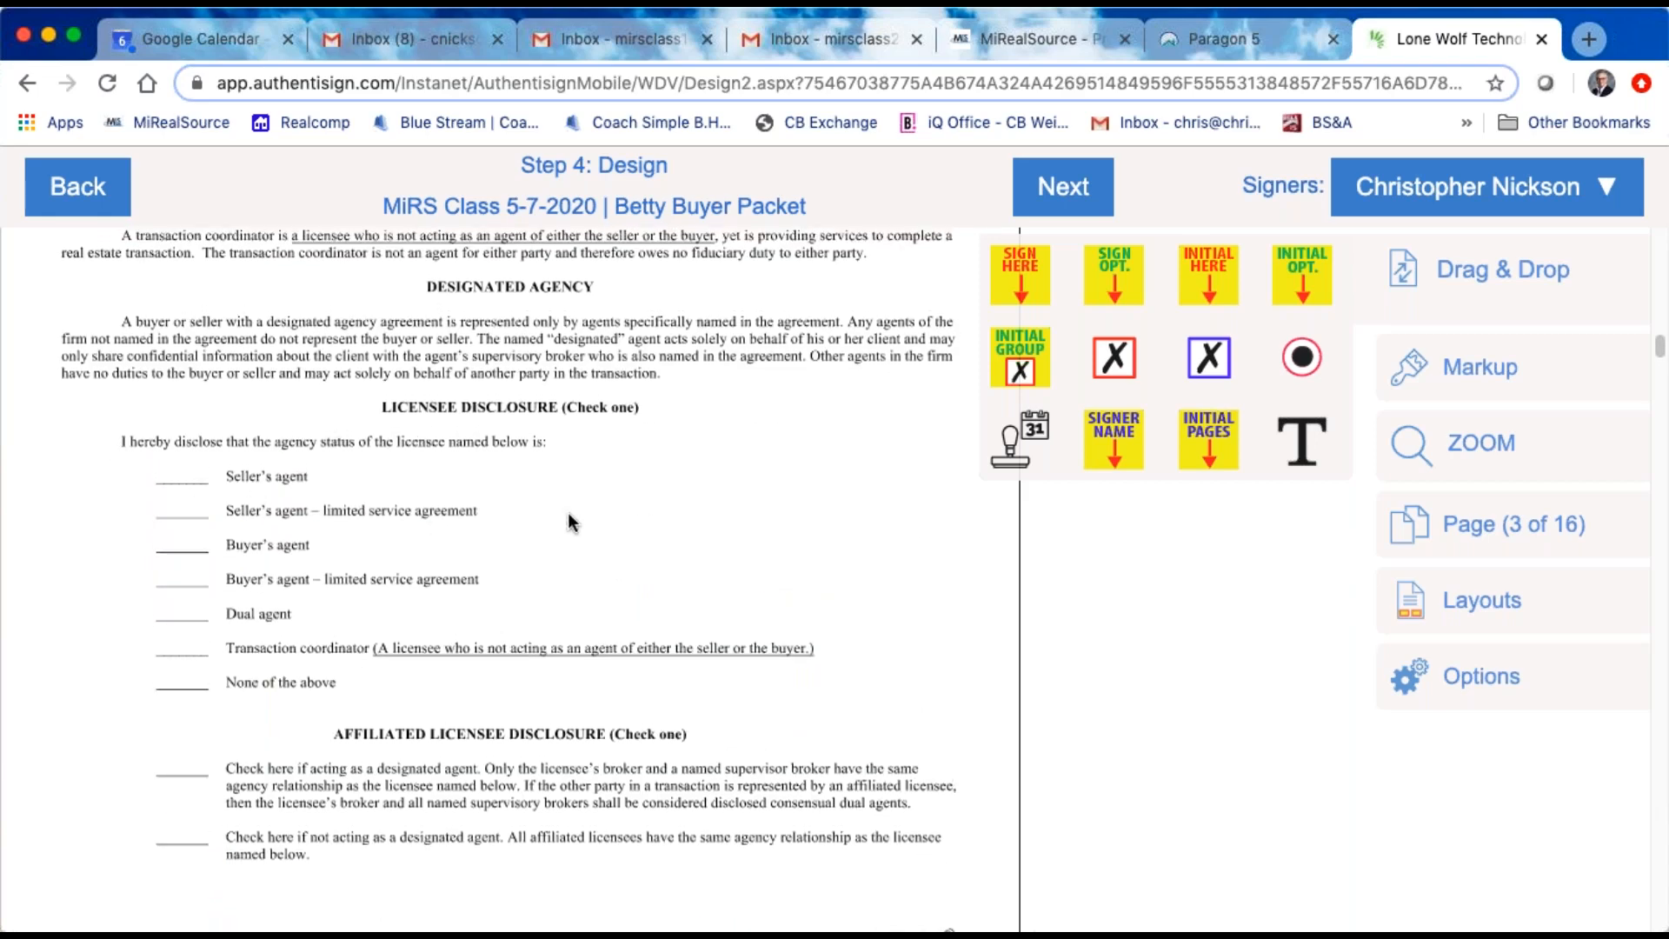
scroll(569, 519, down, 9)
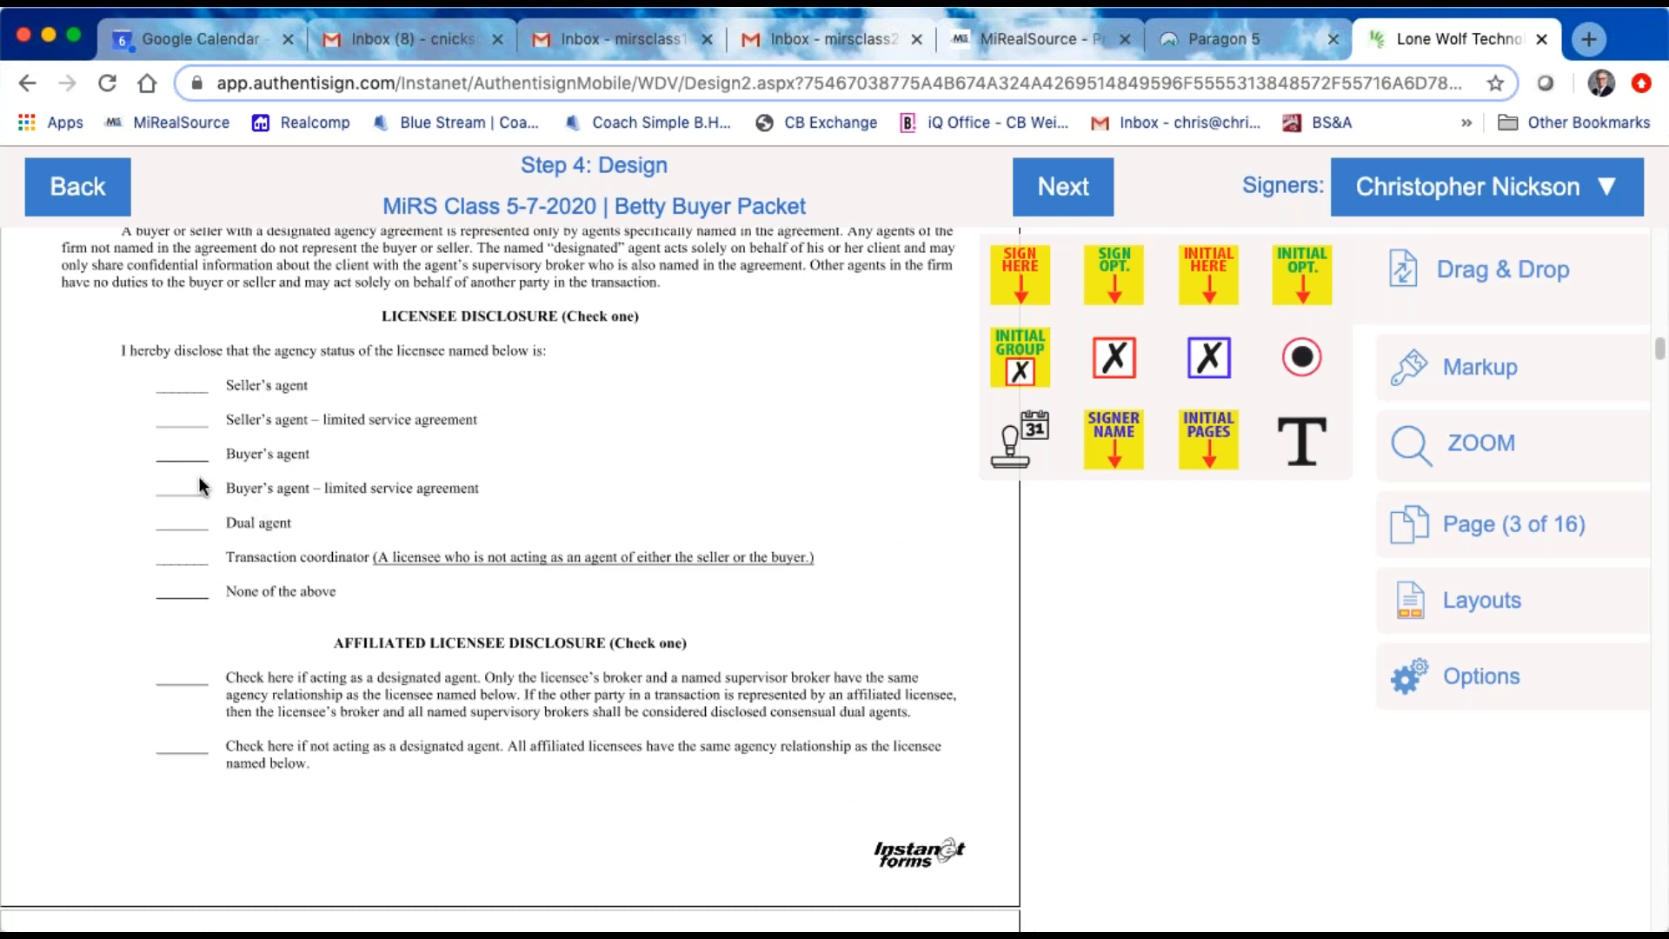
click(1601, 193)
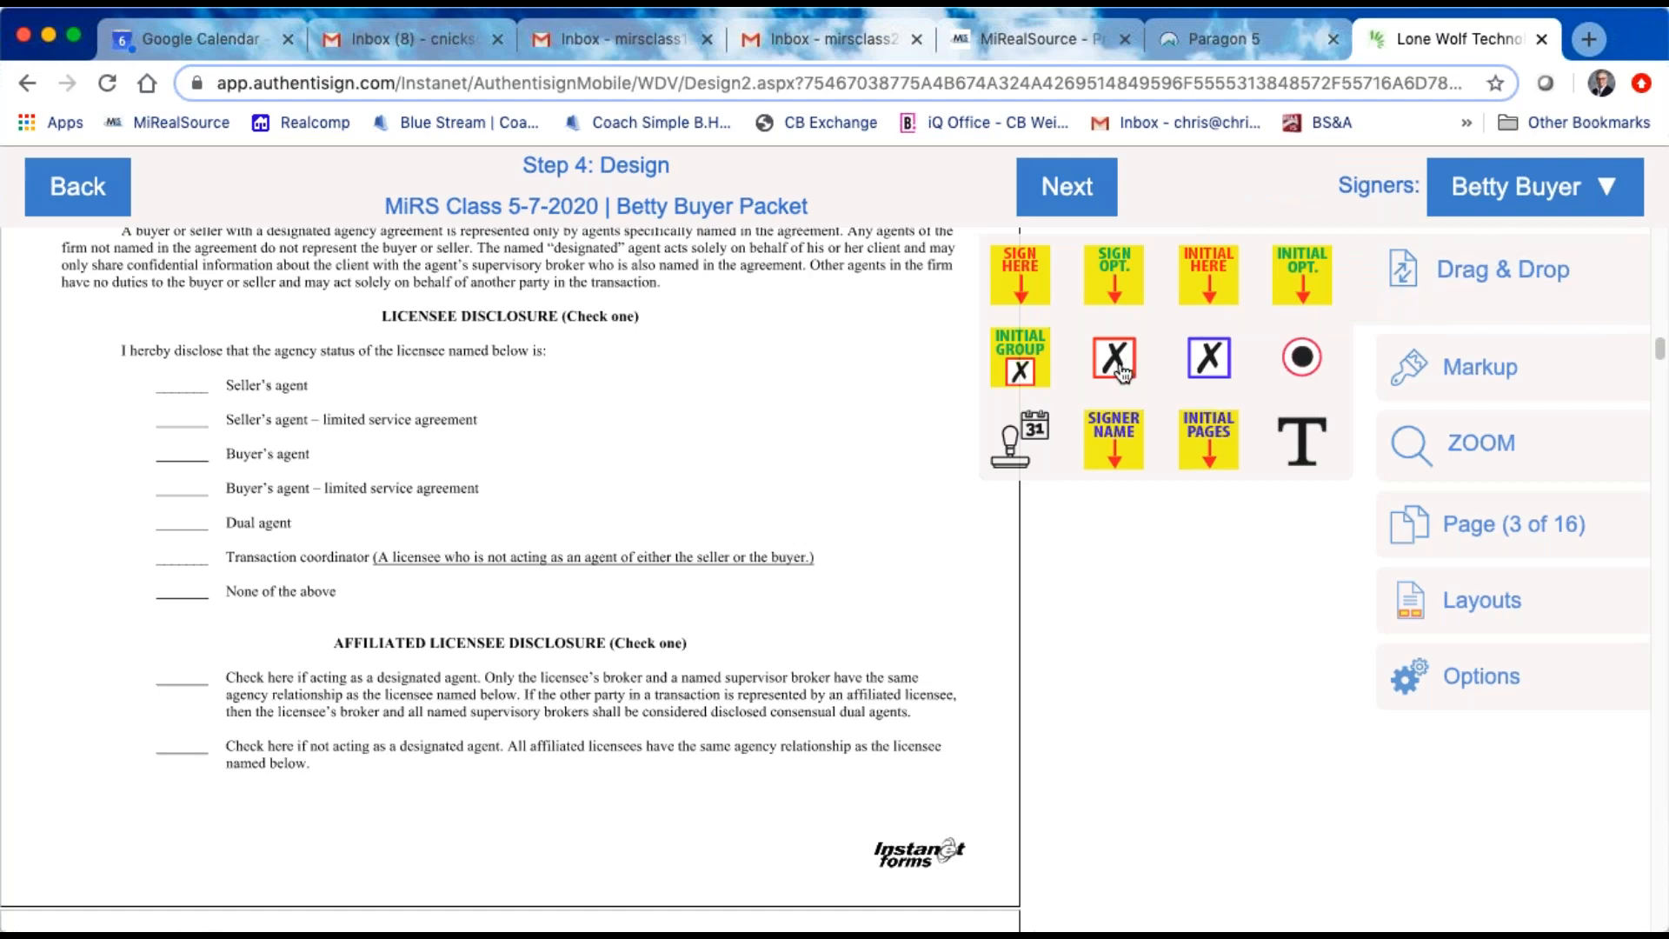
drag(1120, 369, 182, 391)
mouse_move(211, 468)
mouse_down()
mouse_move(216, 482)
mouse_move(210, 470)
mouse_up()
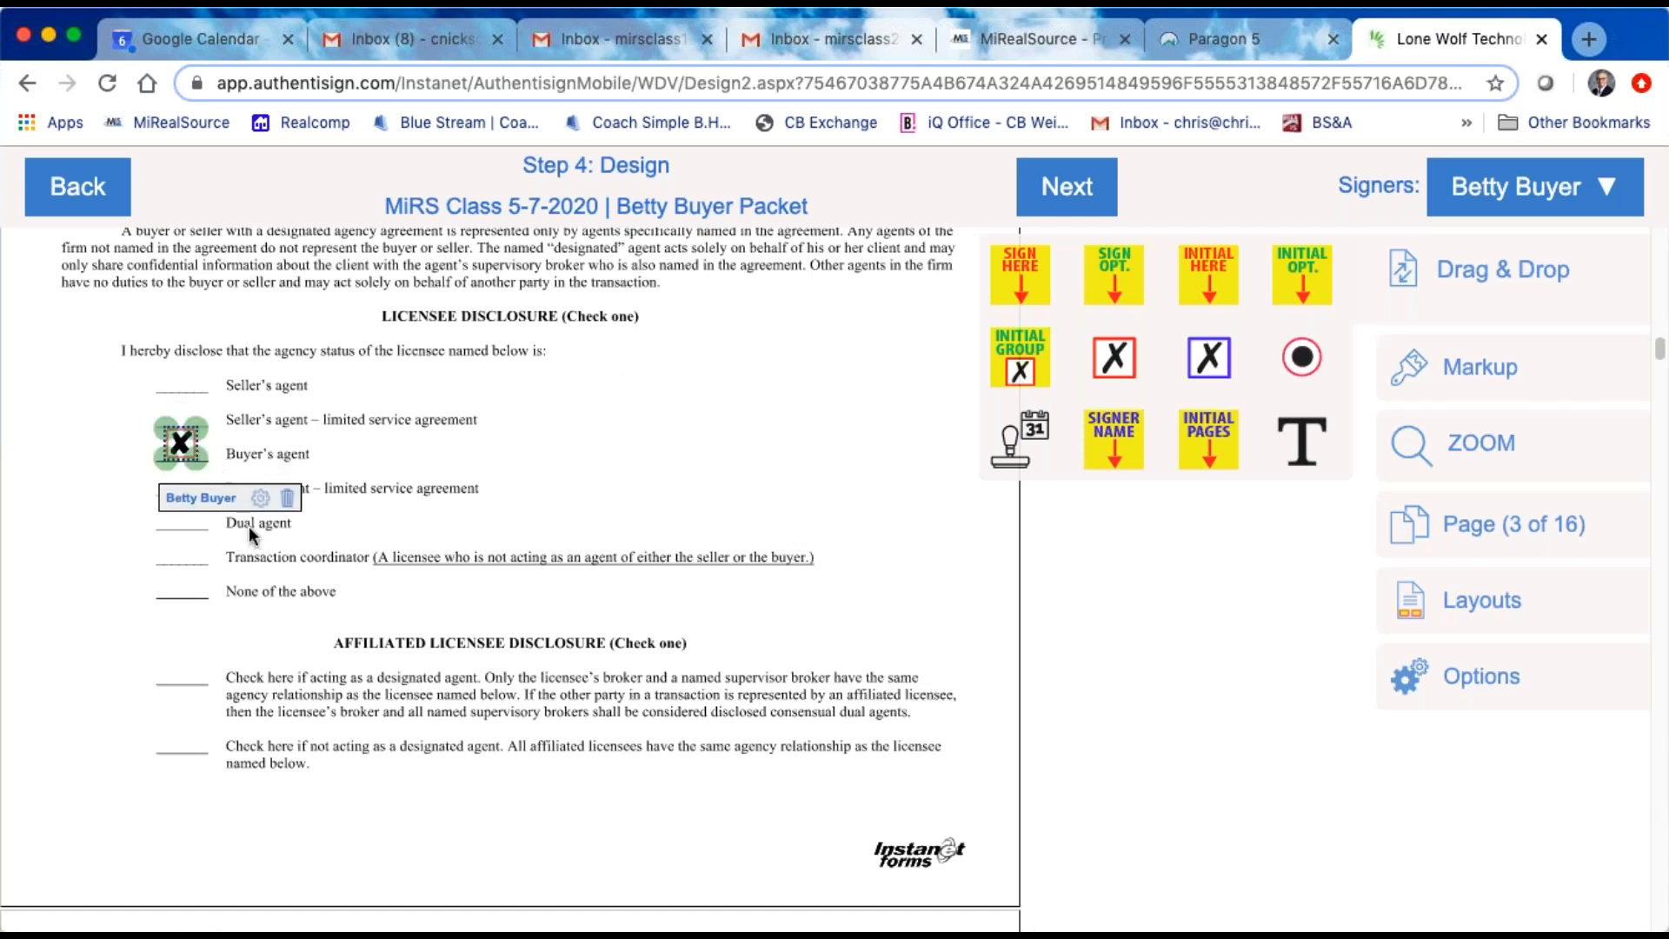
scroll(483, 560, down, 1)
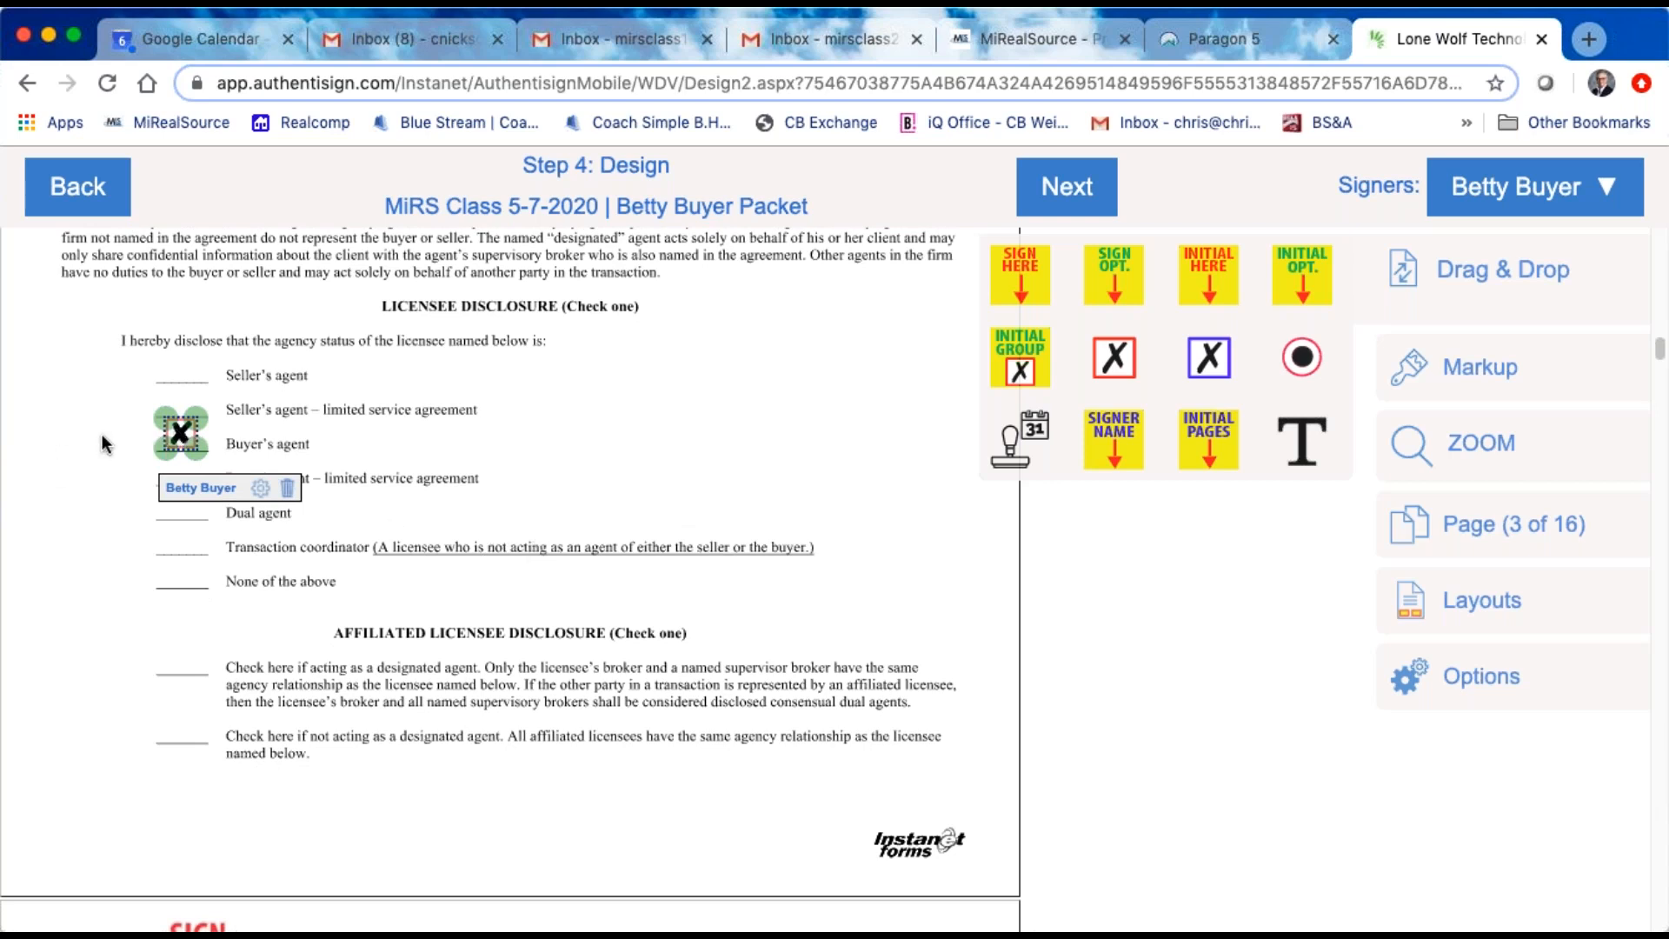
Step: Place a red-outlined checkbox on the "DOES NOT" line and an Initial Here block on the "BUYER" line of the K-3 Acknowledgment
scroll(664, 575, down, 3)
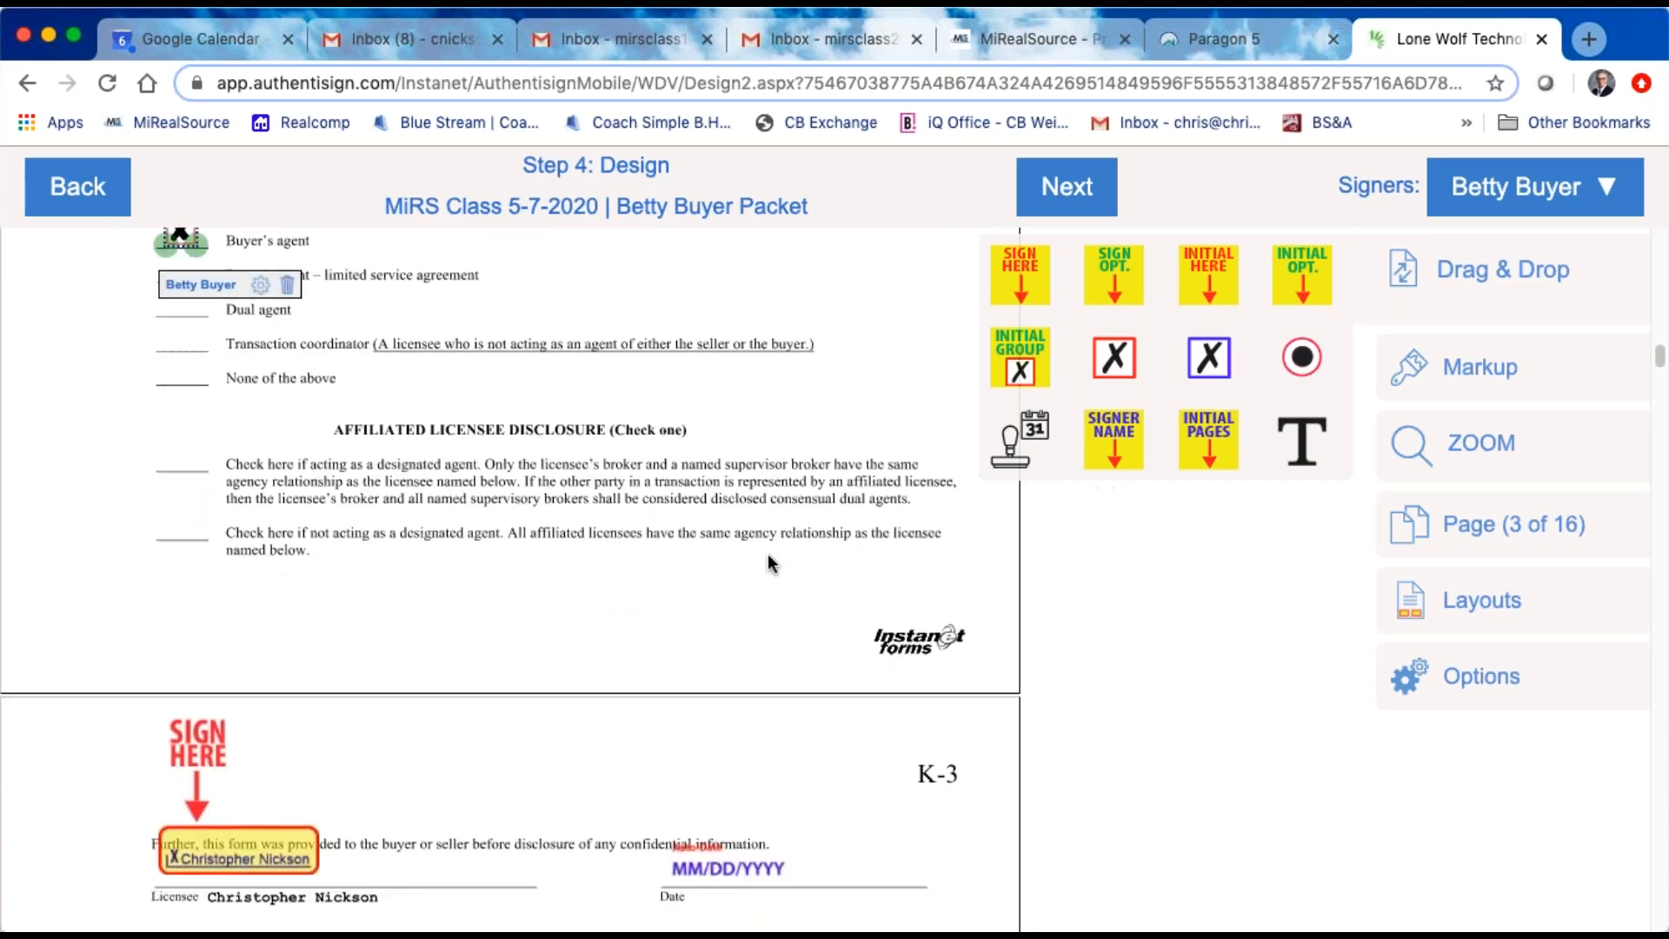
scroll(764, 553, down, 5)
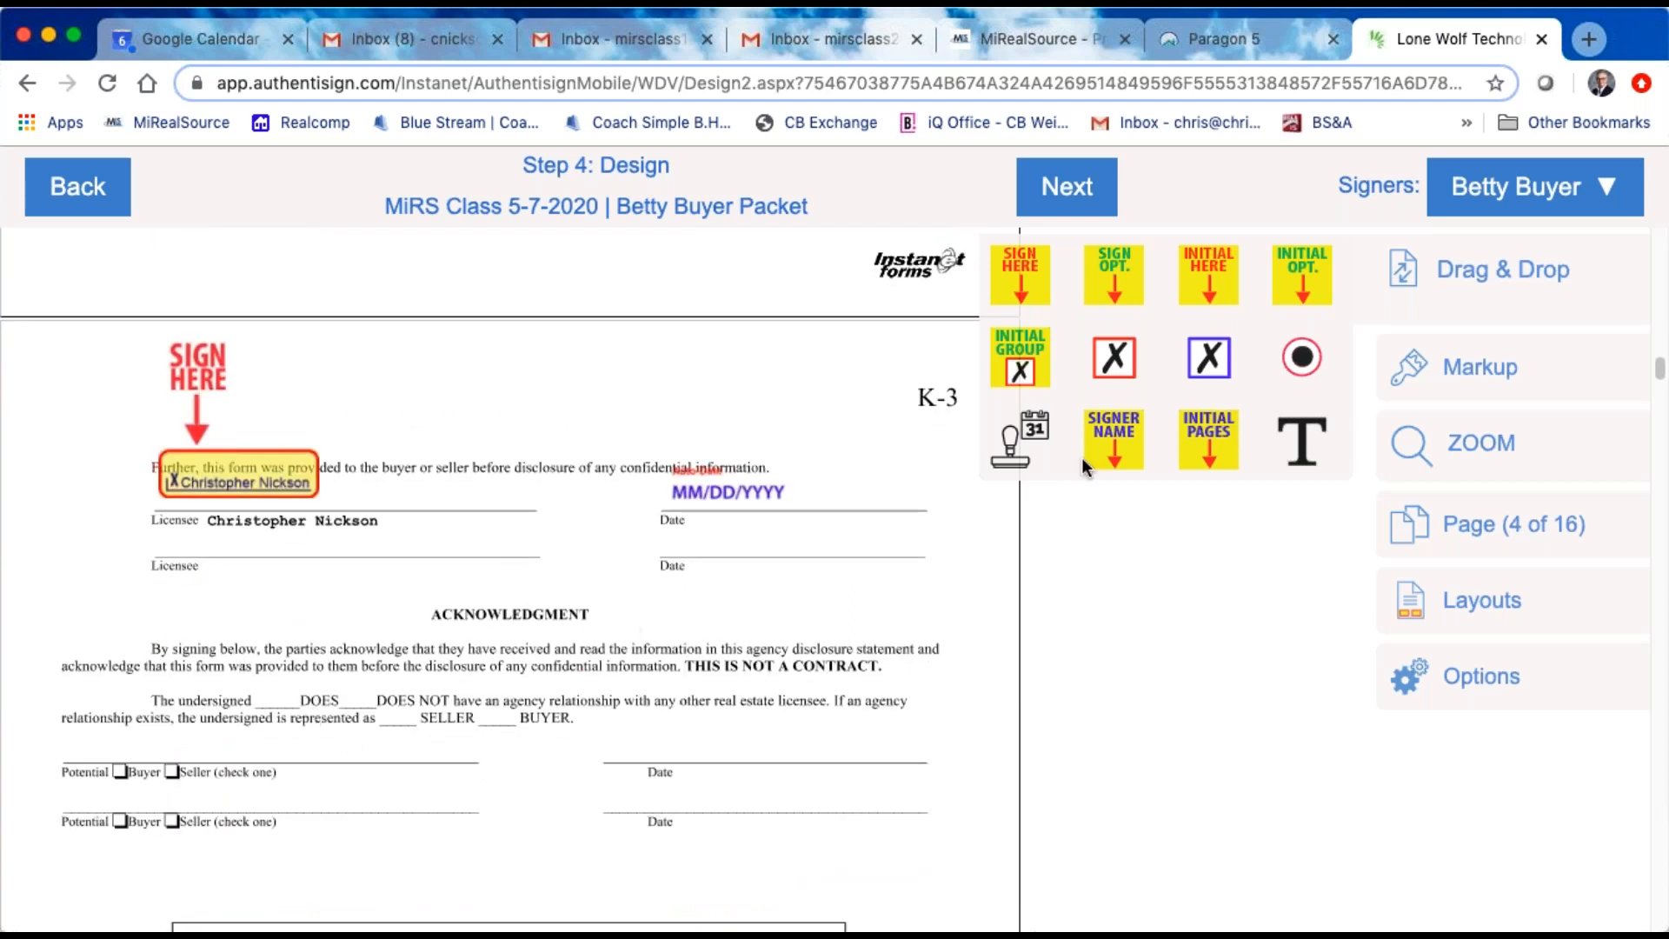
drag(1121, 372, 561, 621)
drag(497, 667, 389, 721)
drag(1206, 285, 502, 726)
Step: Place a red-outlined checkbox on the first Potential "Buyer" box and the buyer's Sign Here block on that signature line
drag(1122, 358, 90, 885)
drag(143, 790, 148, 786)
drag(1030, 277, 214, 635)
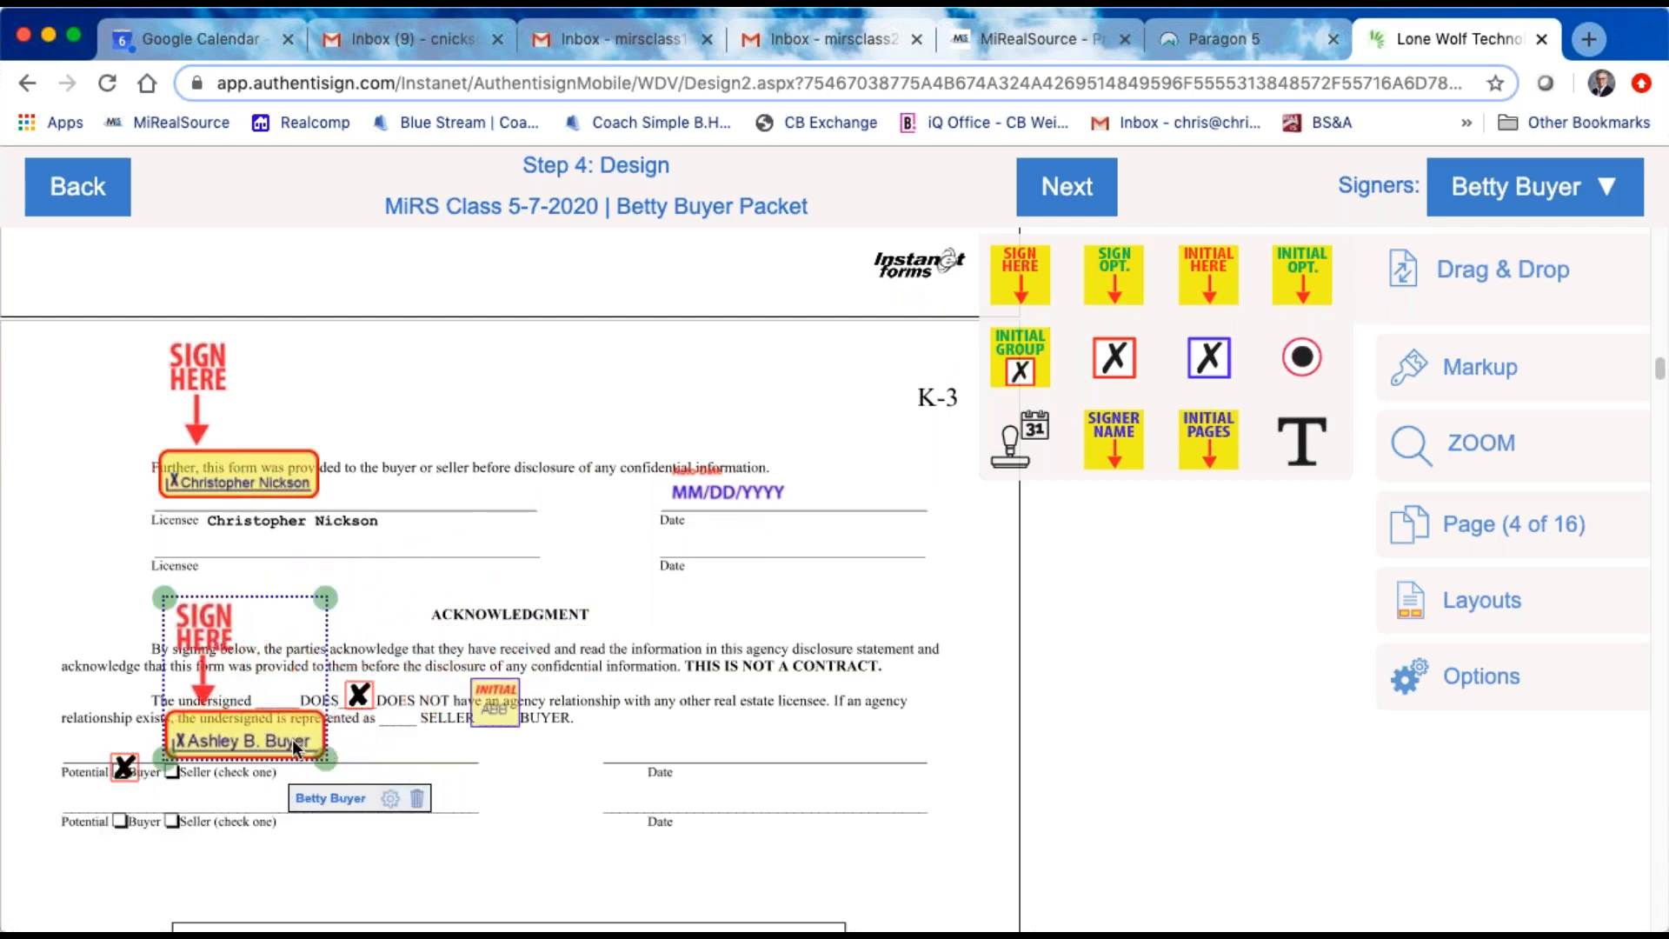
Step: Add a name block for the buyer's signature and position it just below the first Potential Buyer signature line
right_click(273, 732)
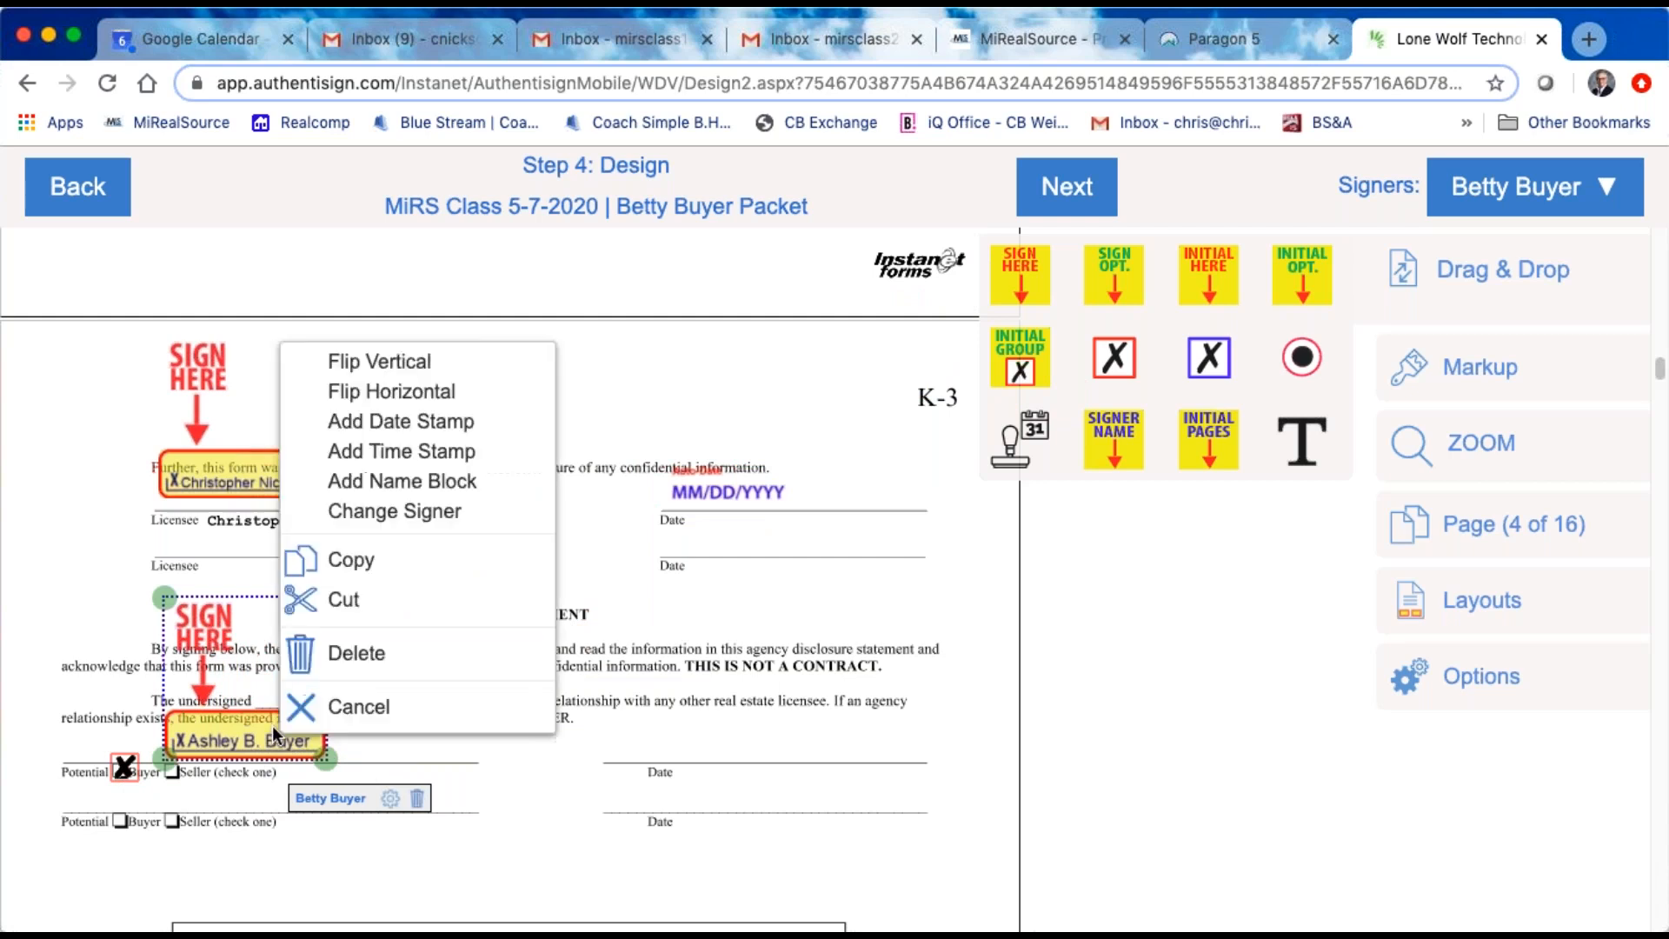
click(487, 795)
right_click(279, 700)
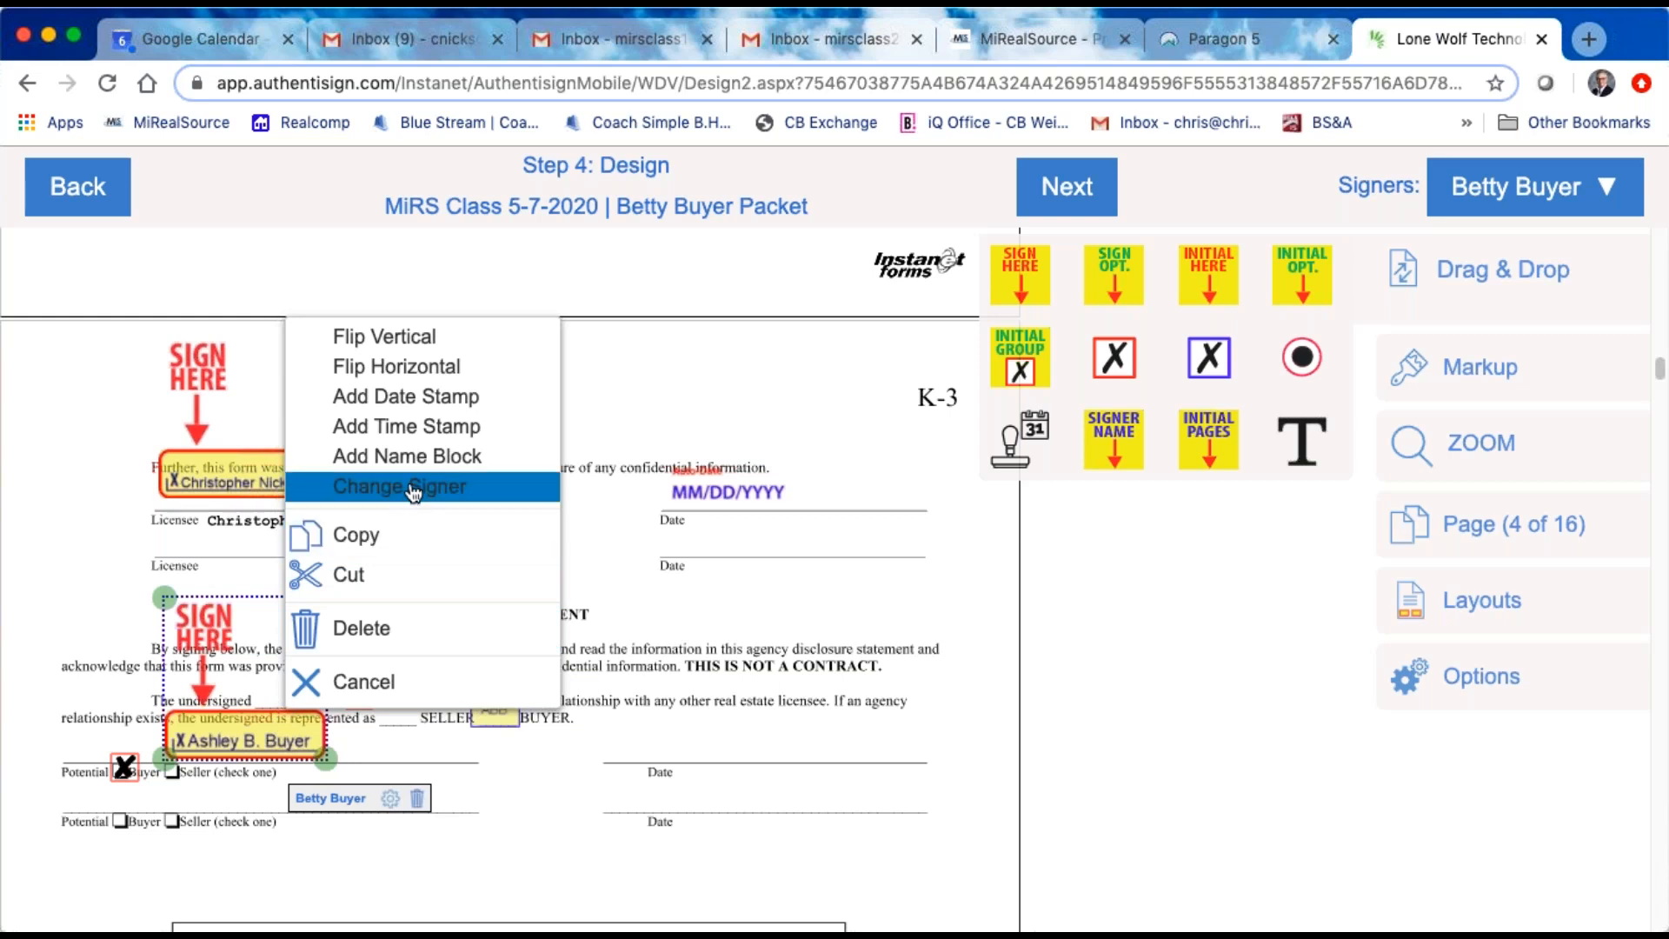
click(425, 458)
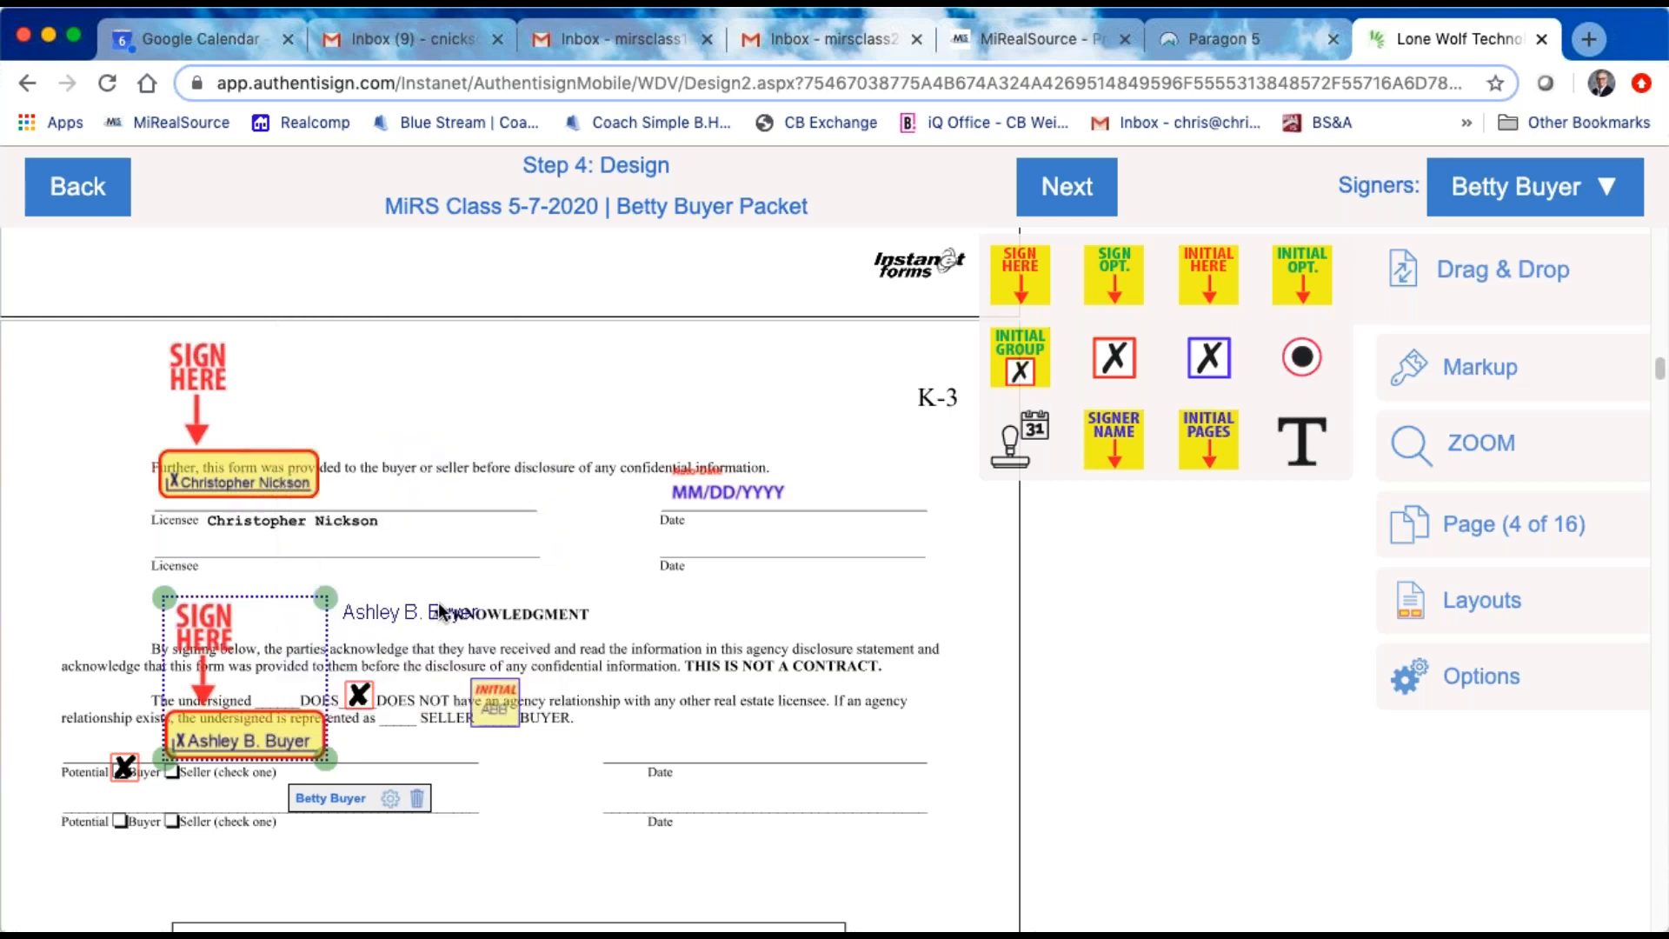
mouse_move(429, 608)
mouse_down()
mouse_move(383, 703)
mouse_move(301, 788)
mouse_move(413, 795)
mouse_move(377, 775)
mouse_up()
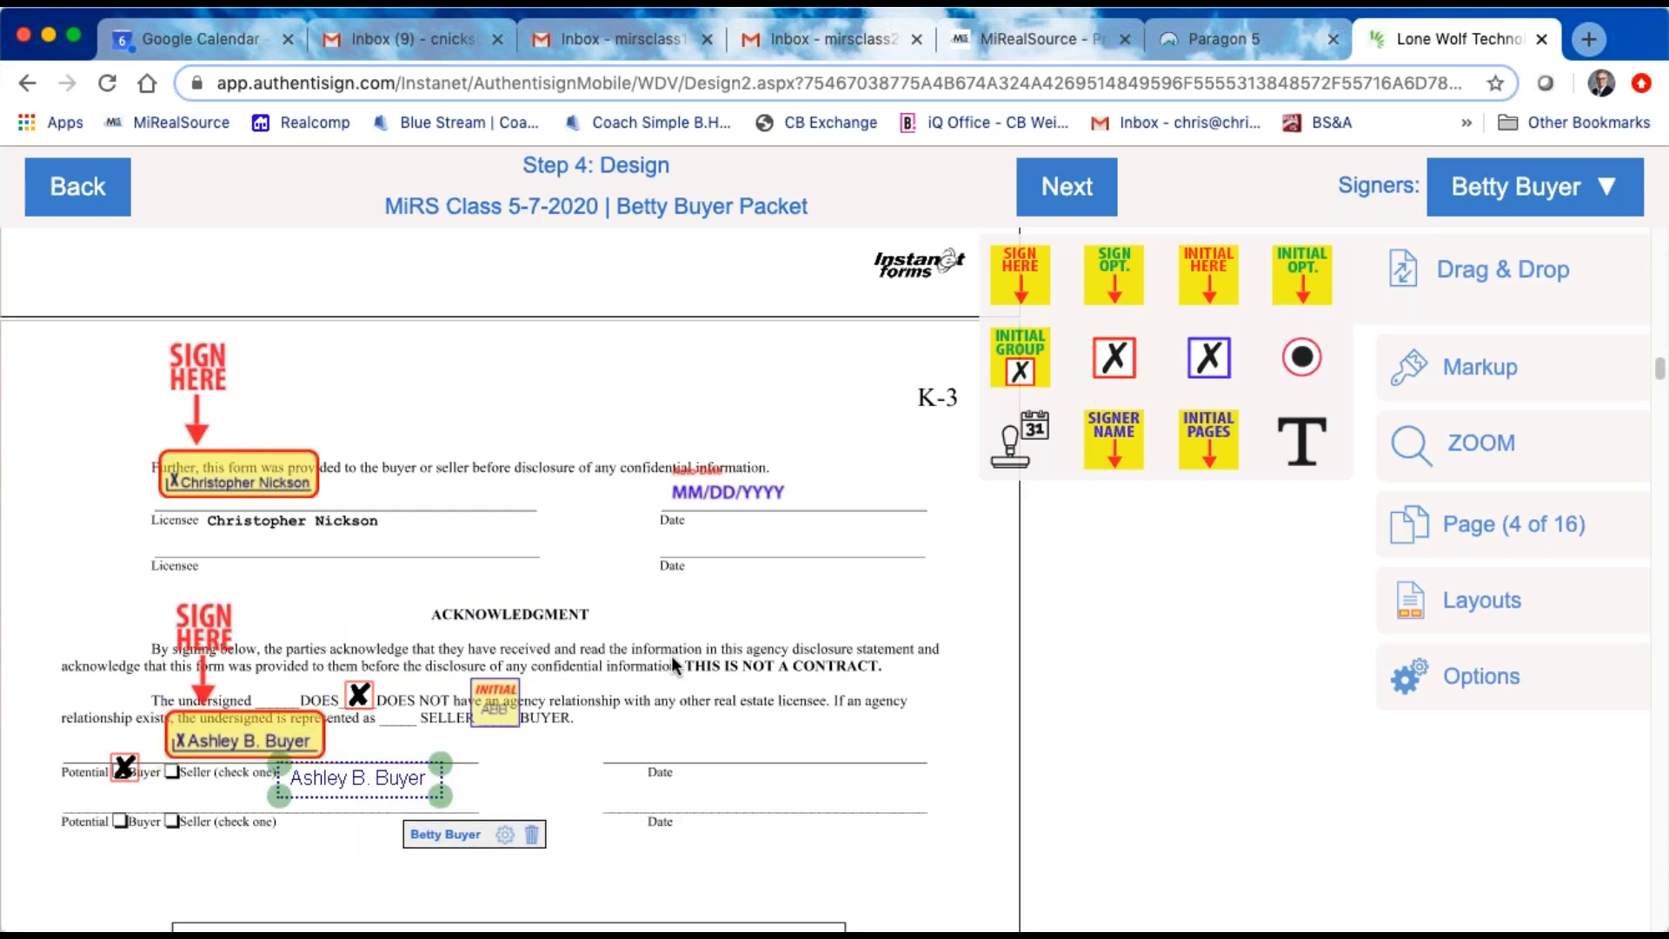
Step: Make the agent the active signer and place a red-outlined checkbox on the "acting as a designated agent" line under Affiliated Licensee Disclosure
scroll(671, 655, up, 4)
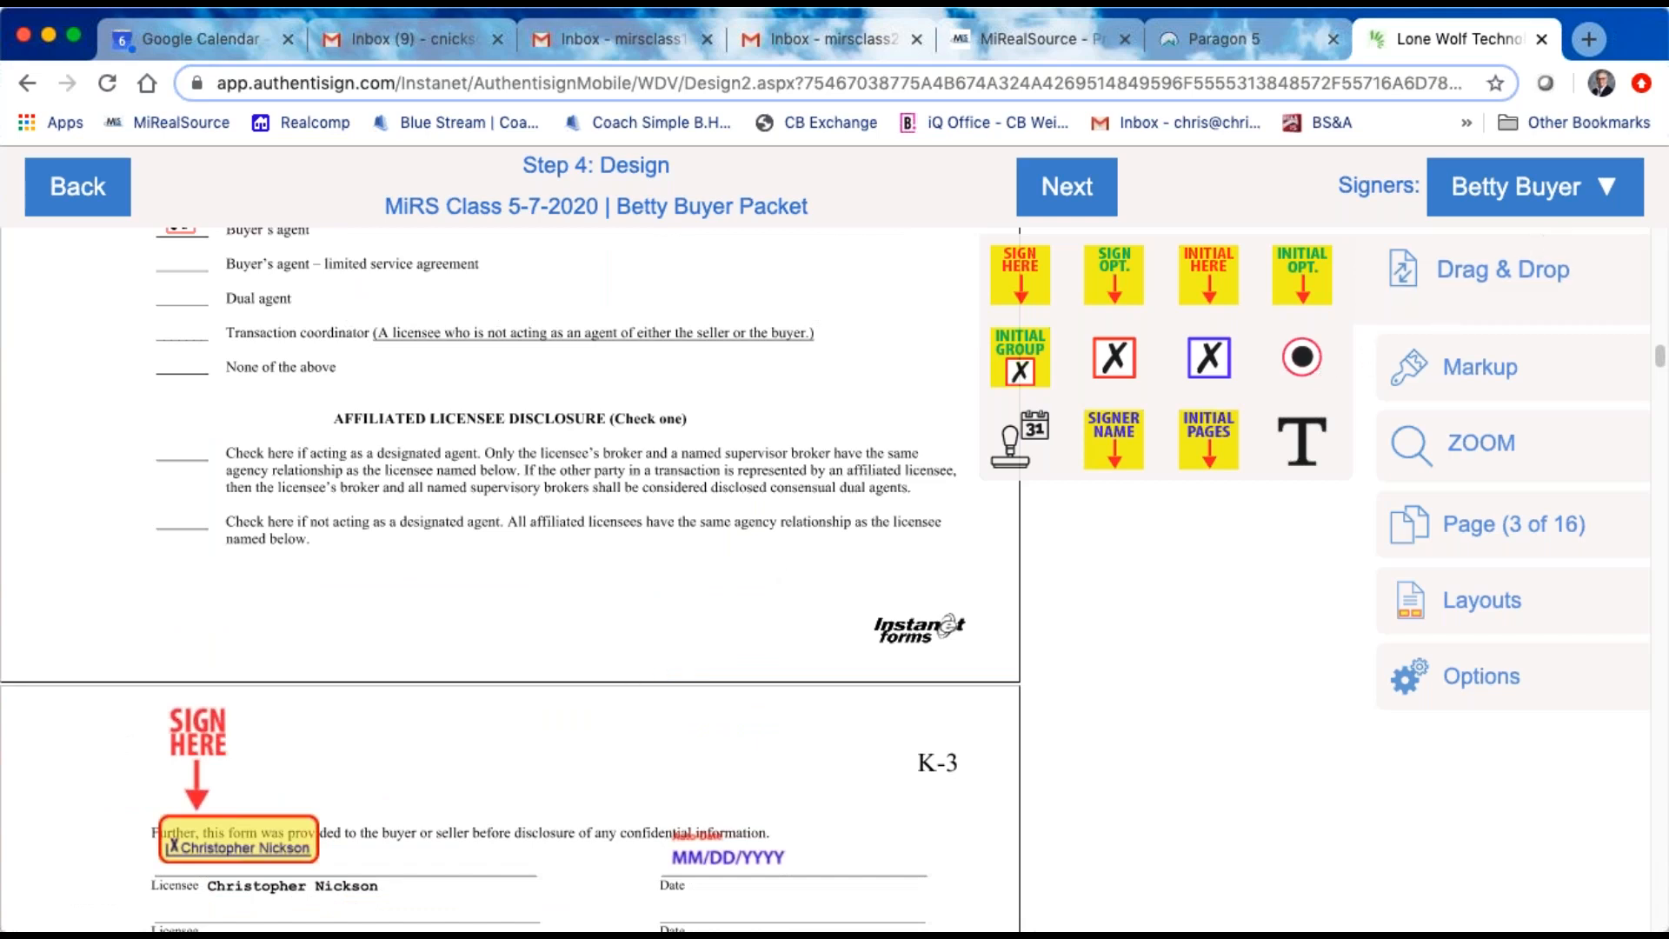
click(1617, 193)
click(1460, 312)
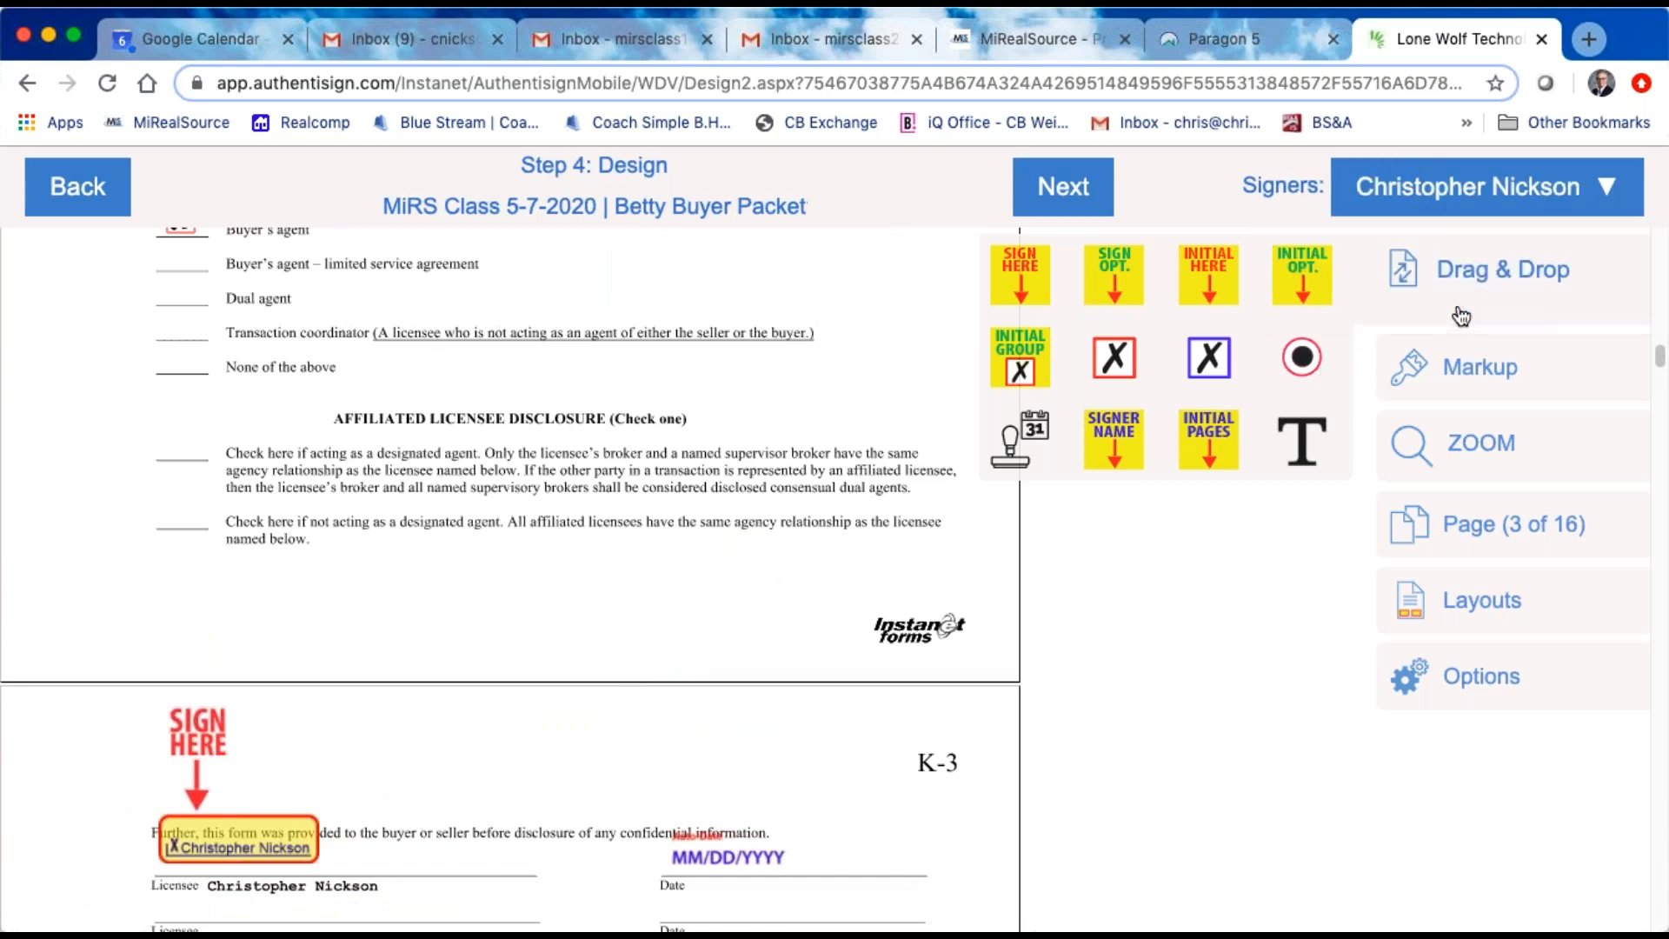
drag(1116, 369, 212, 472)
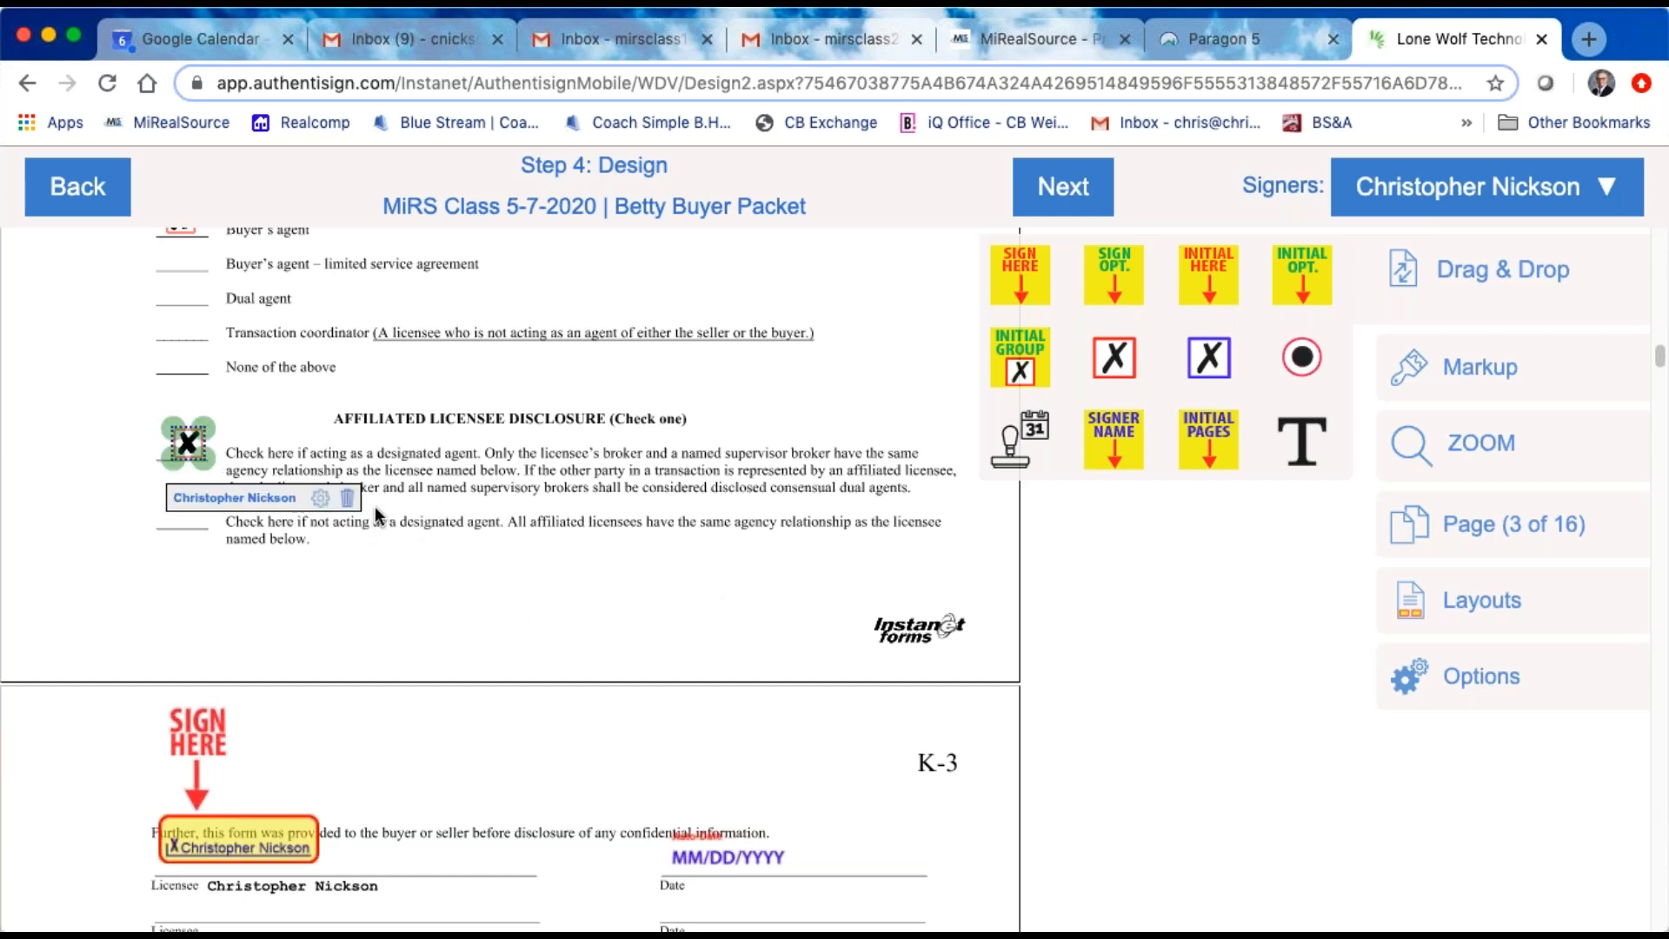
Step: Replace the Initial Here block on the Acknowledgment's "BUYER" line with a red-outlined checkbox assigned to the buyer
scroll(508, 561, down, 6)
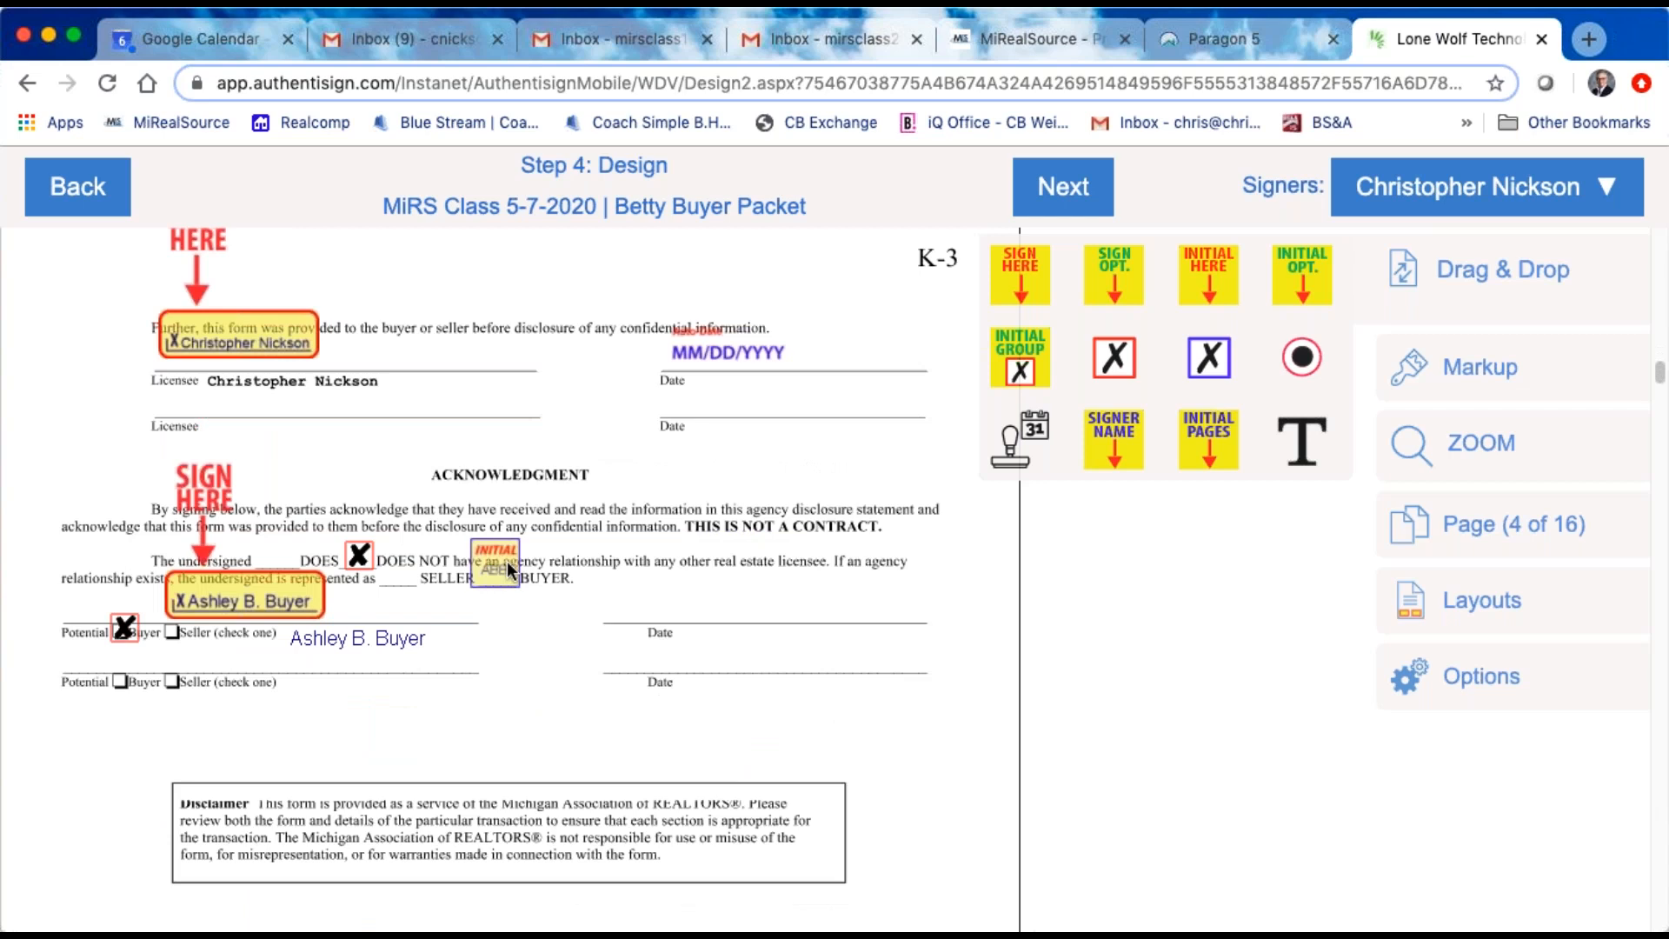
scroll(507, 560, down, 1)
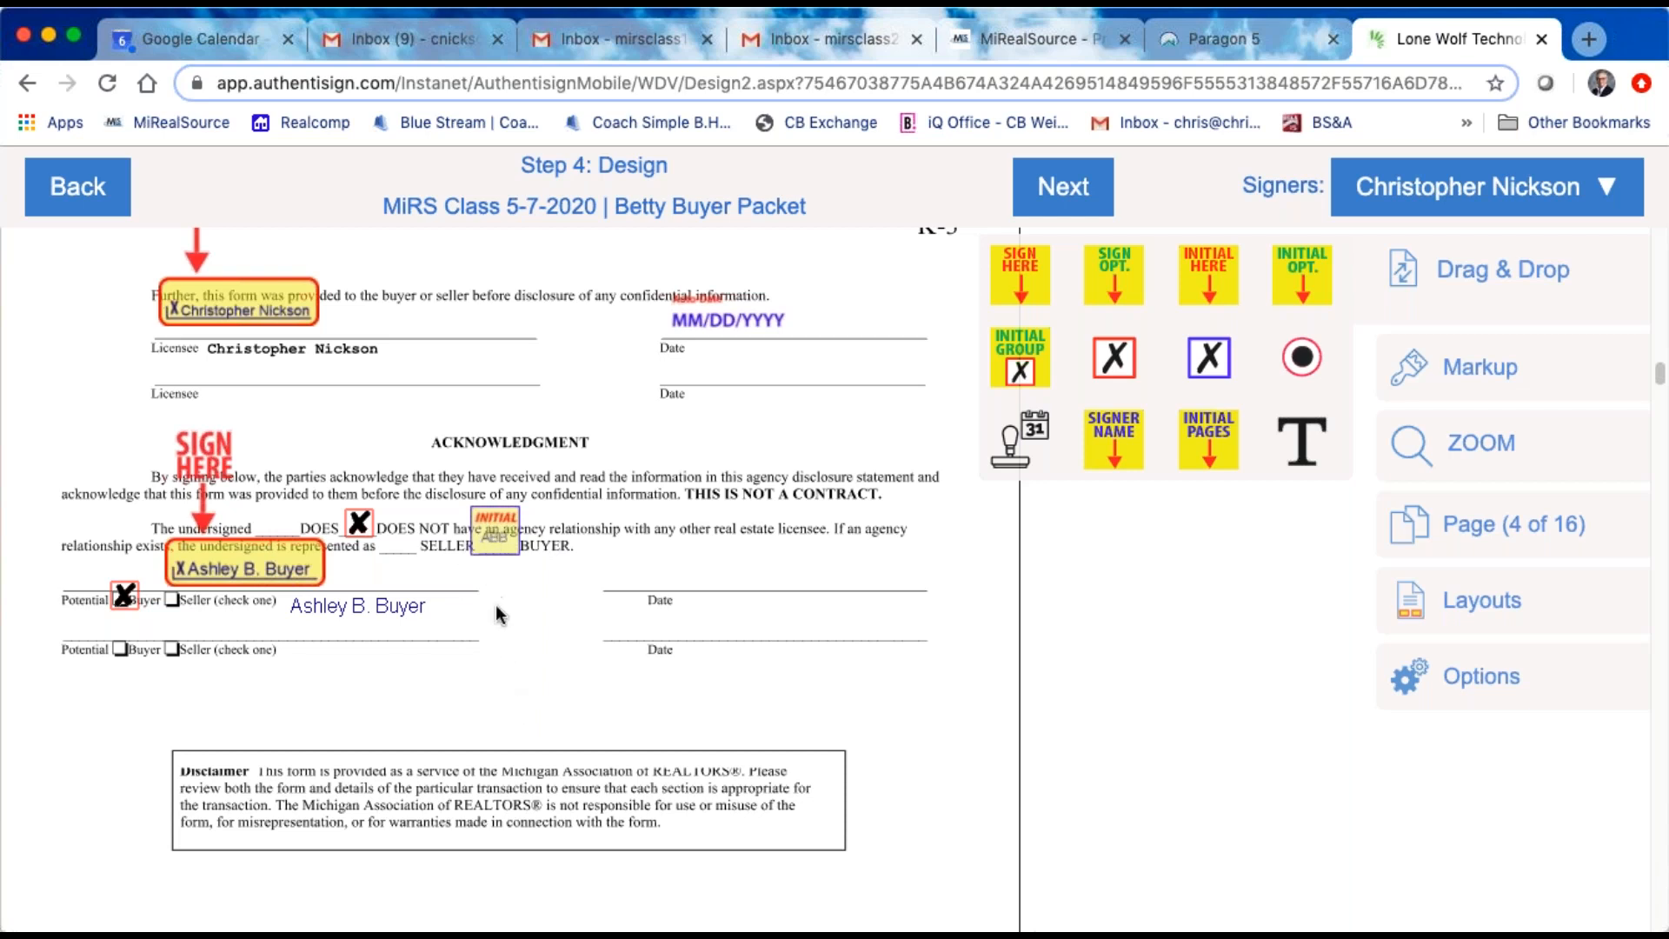
right_click(496, 528)
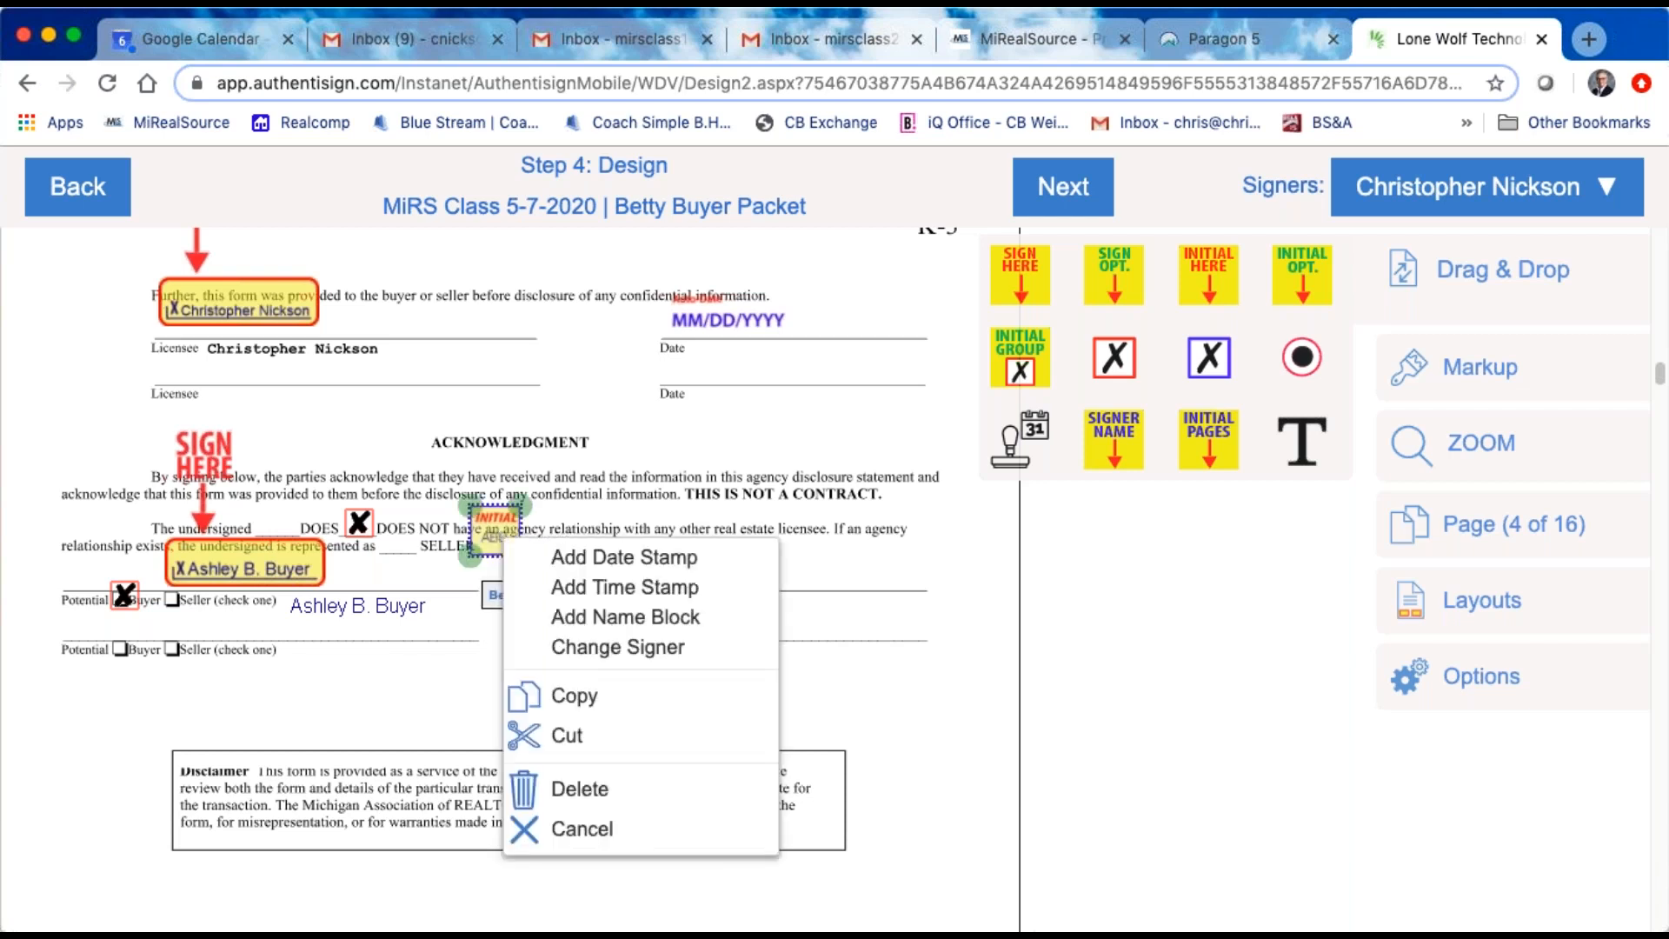
click(578, 789)
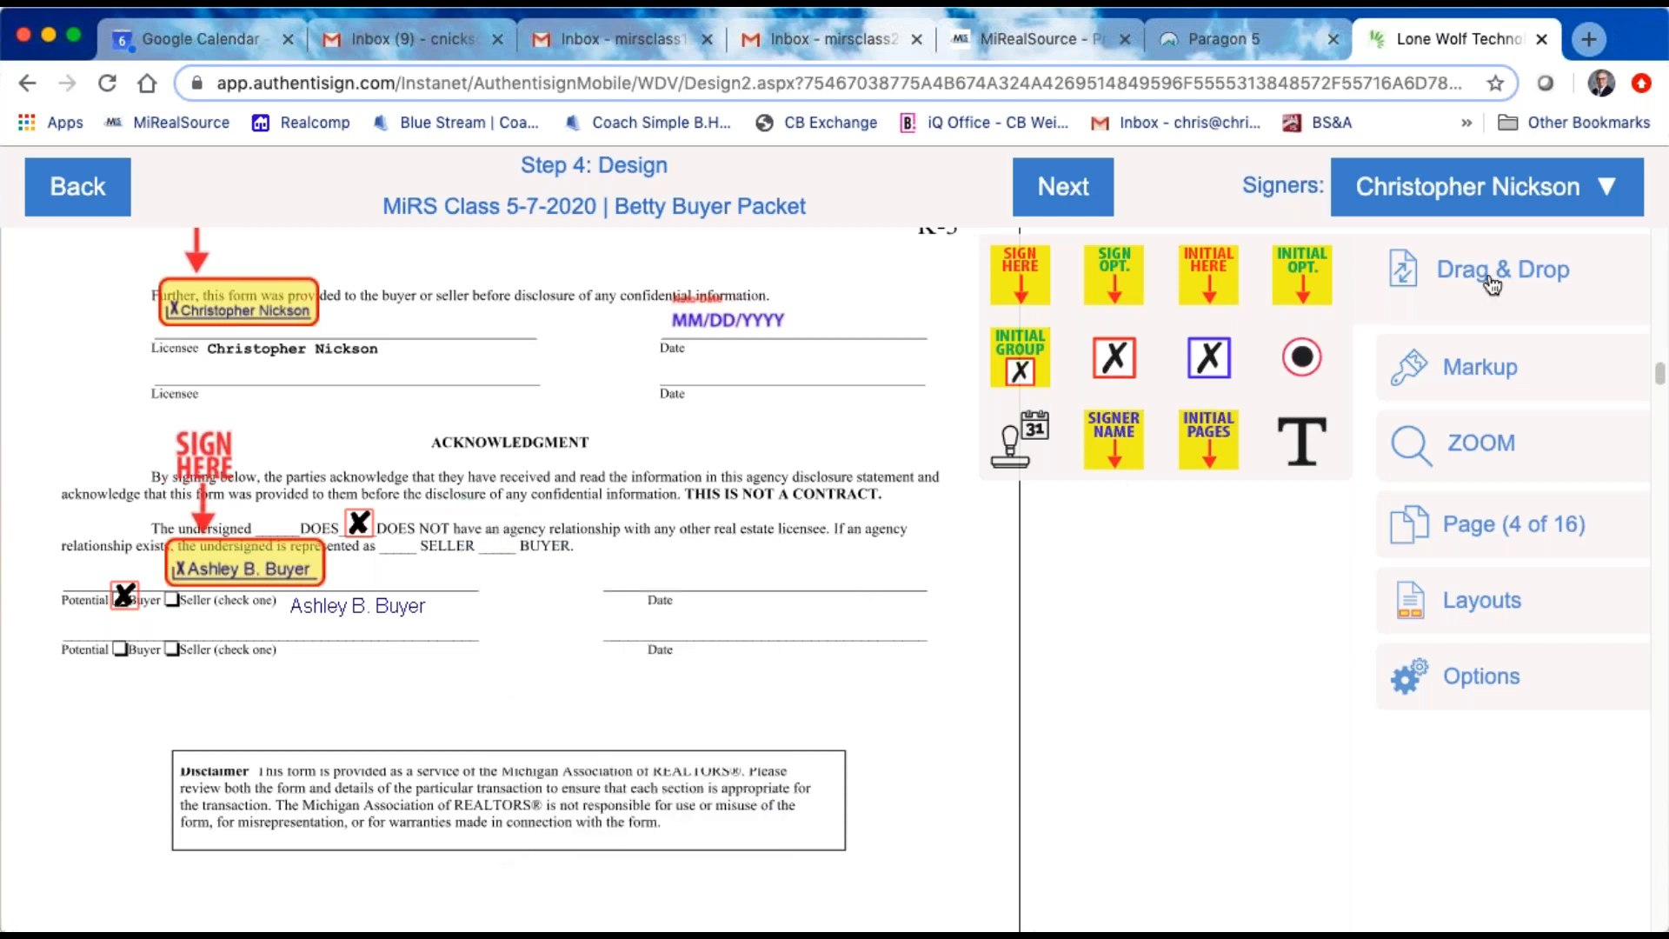
click(1607, 189)
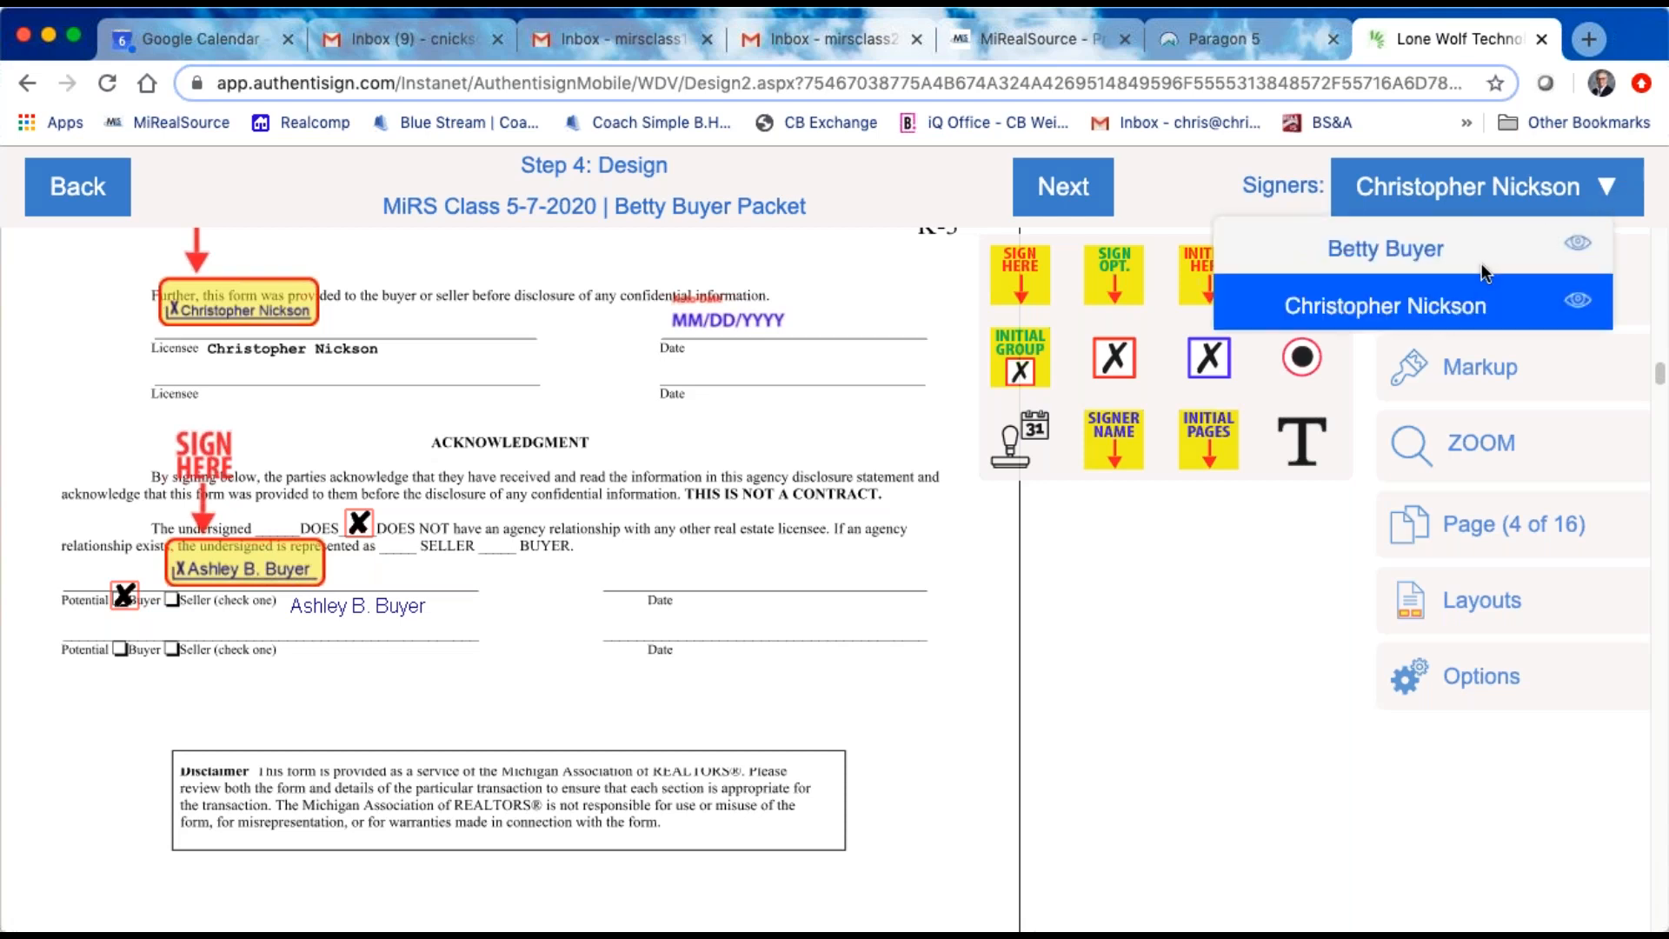
click(1482, 254)
drag(1117, 374, 470, 527)
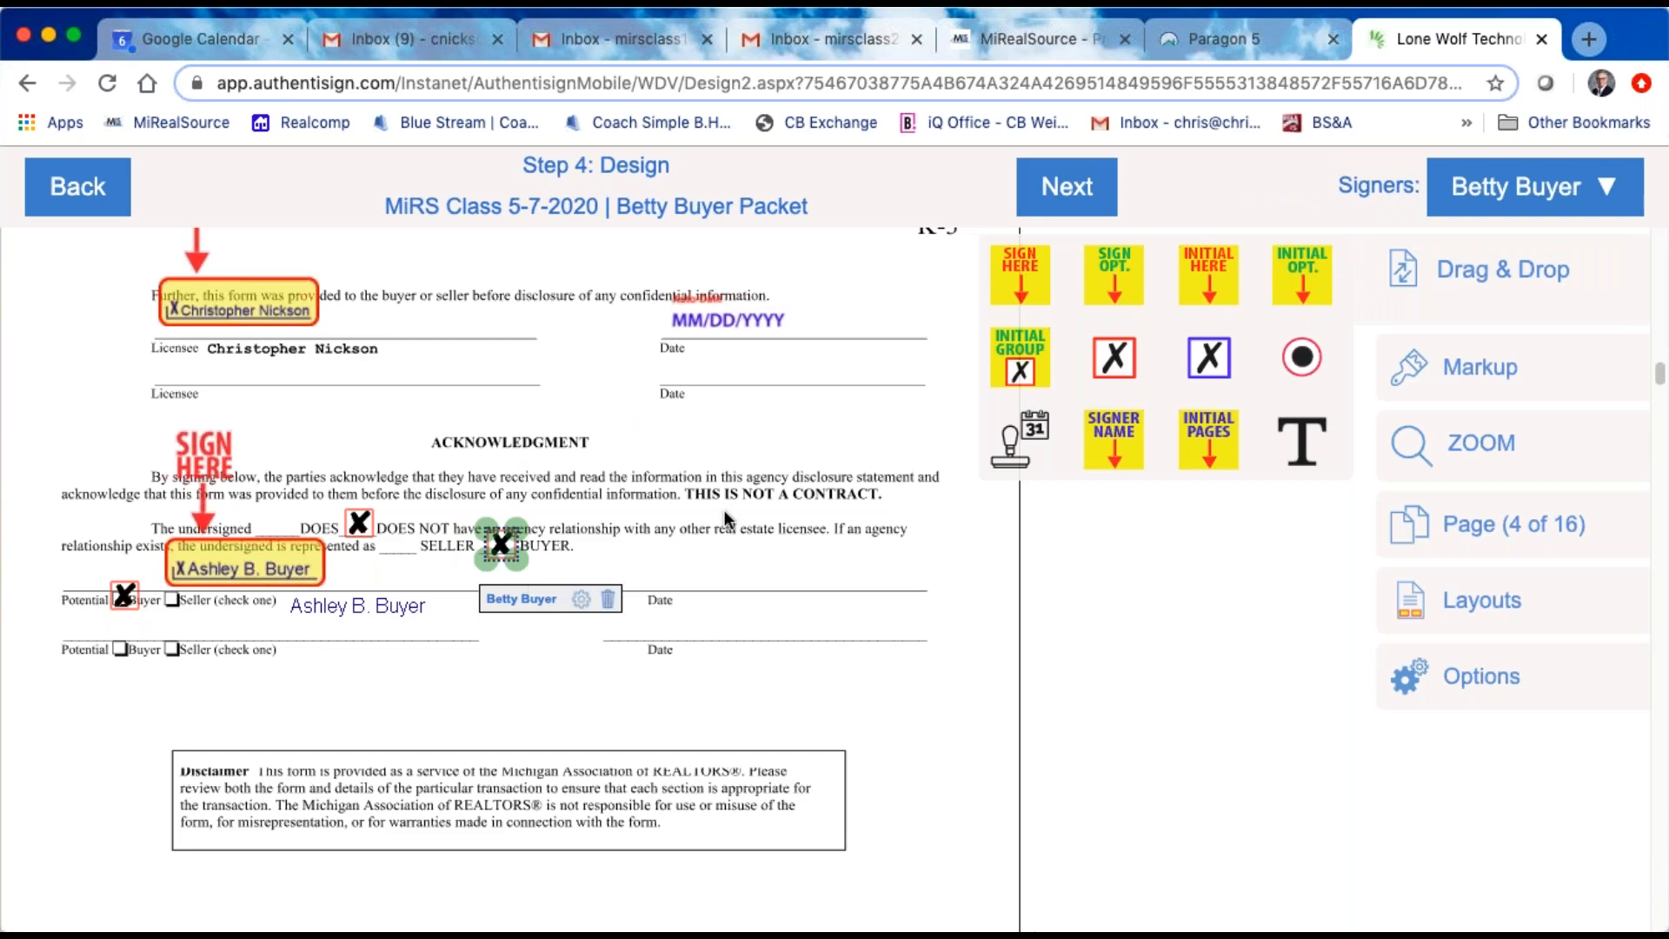
Step: Place the buyer's Initial Here block on the Buyer's Initials line of purchase agreement page 1 of 4
scroll(634, 685, down, 10)
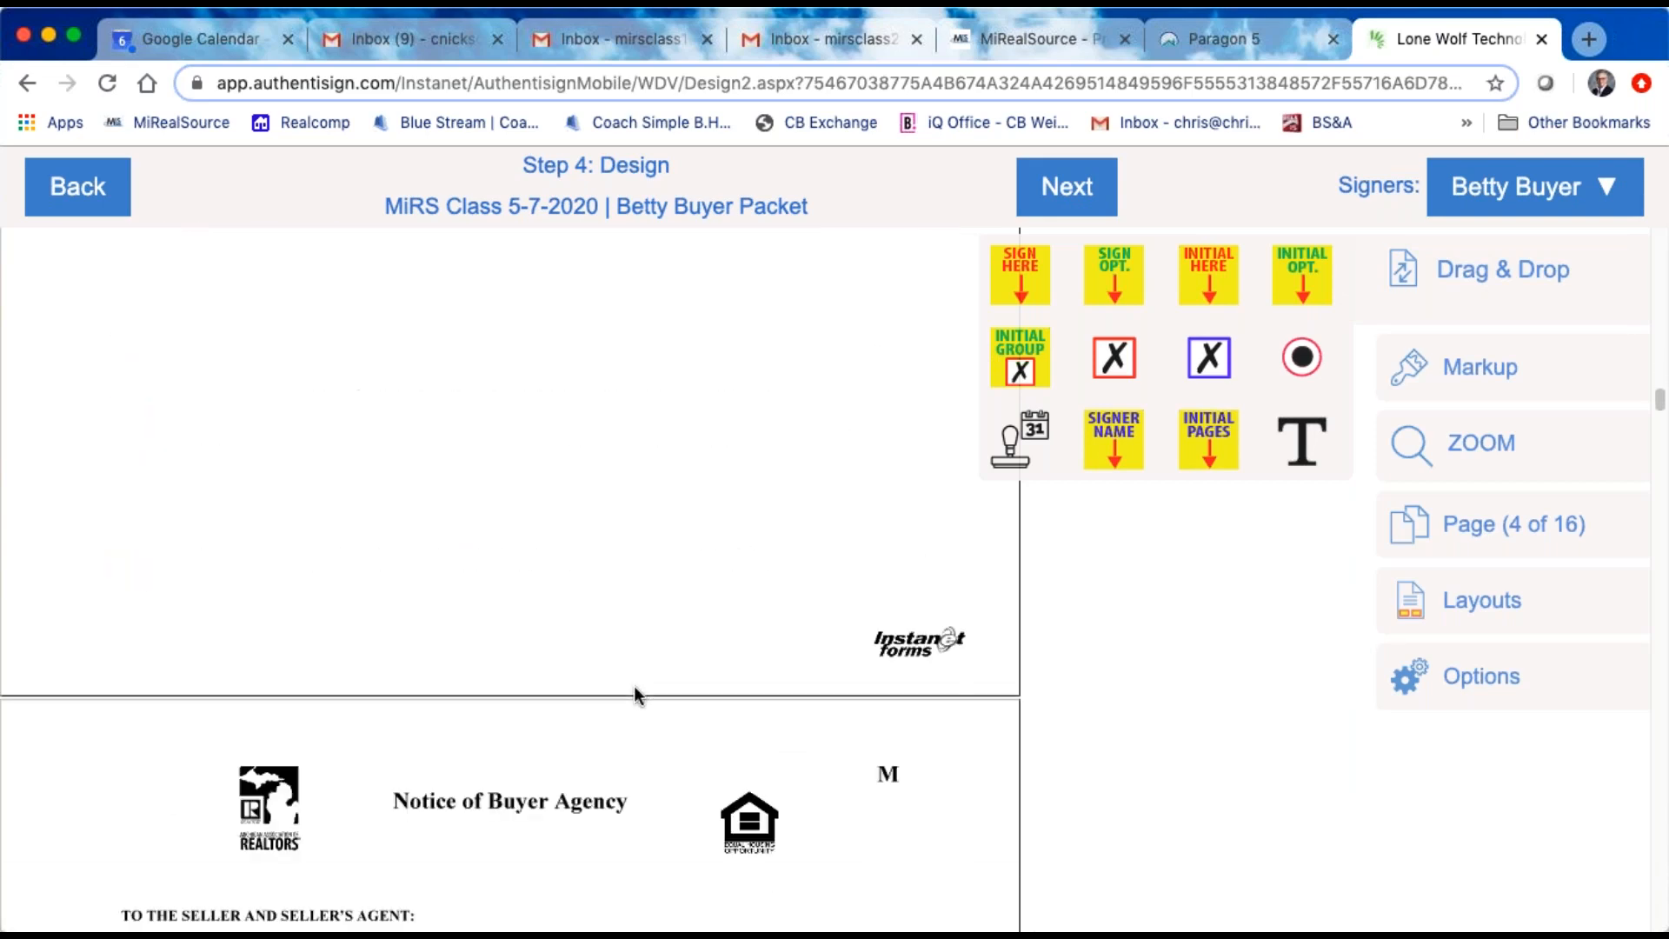
scroll(627, 692, down, 7)
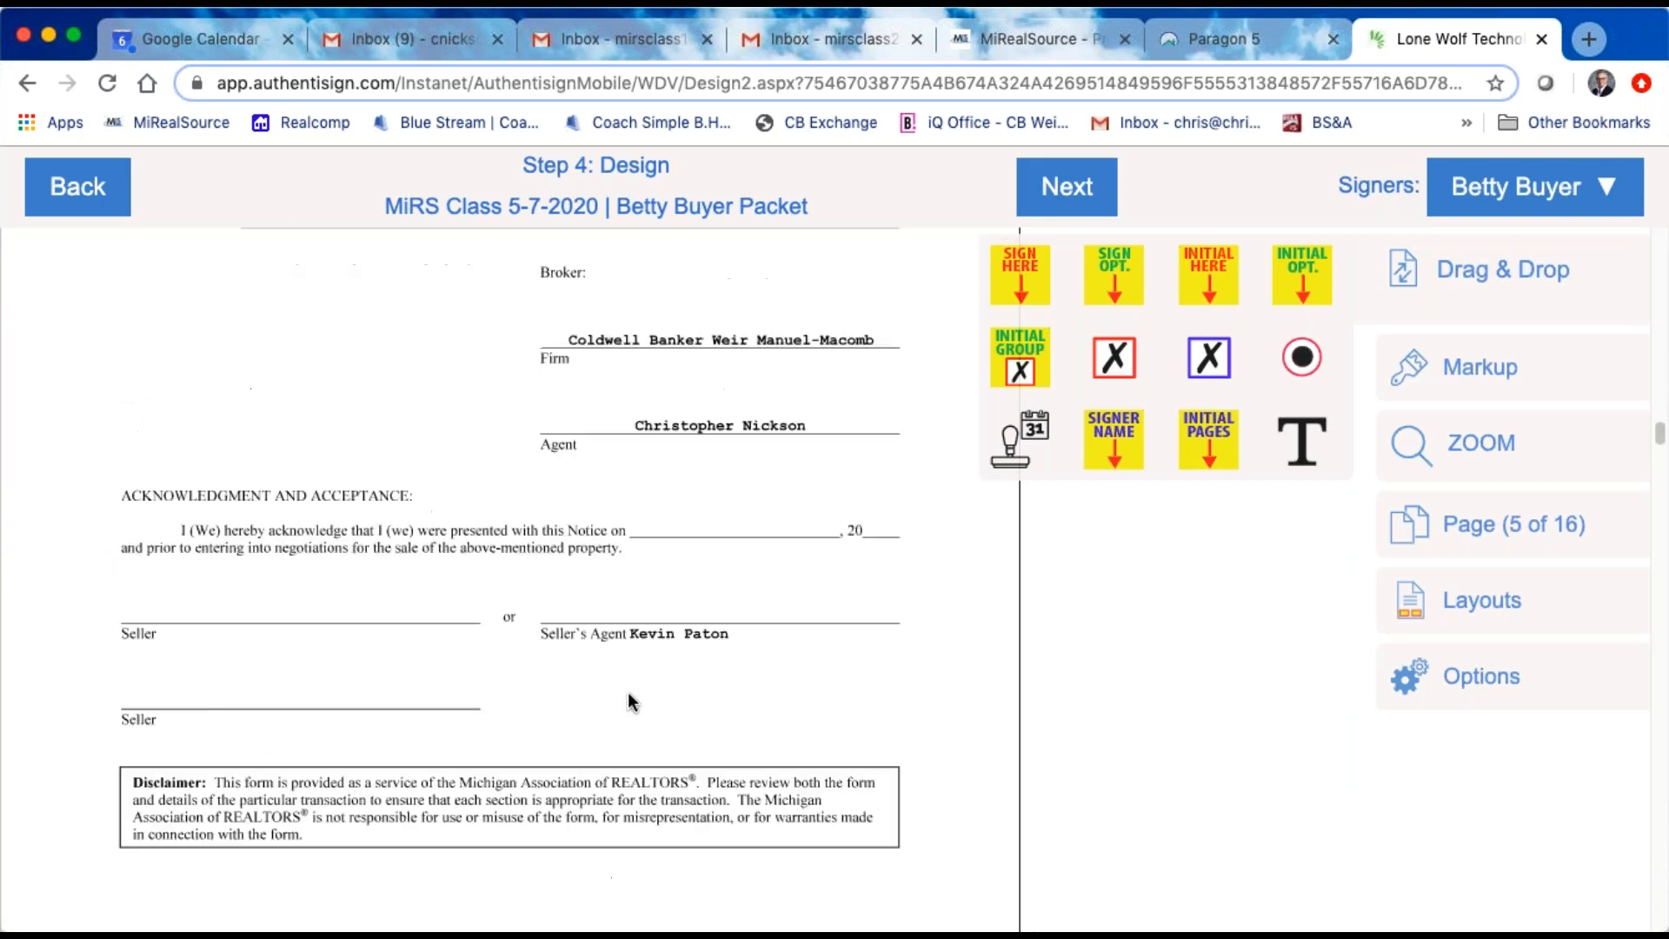
scroll(628, 692, down, 7)
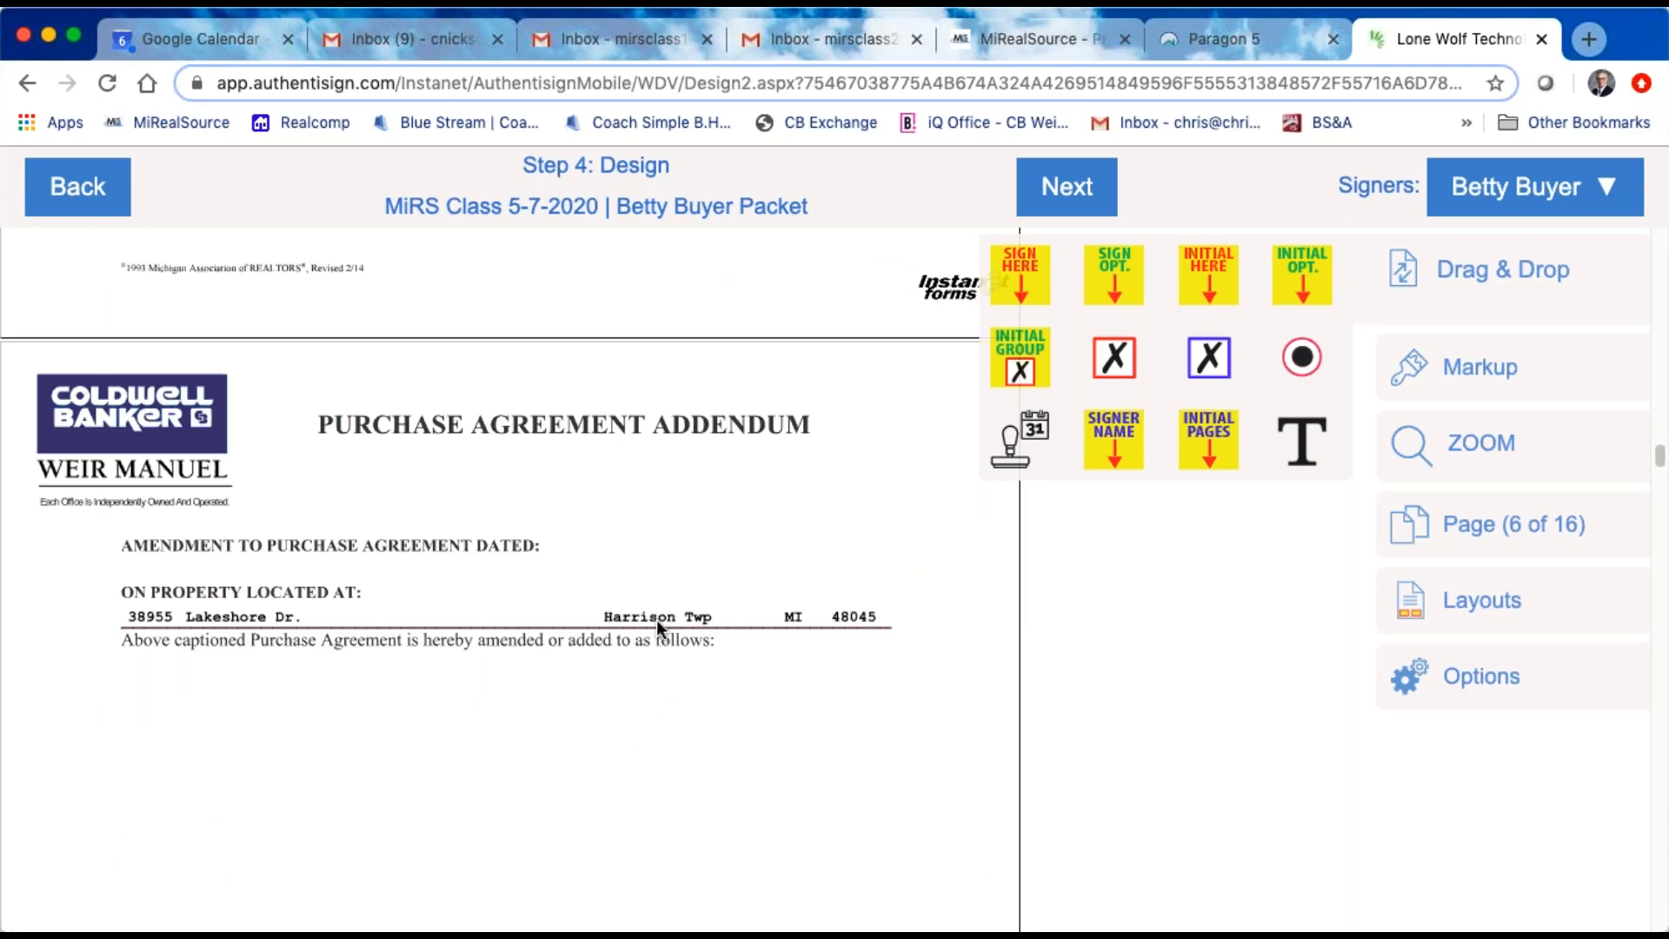
scroll(638, 597, down, 8)
scroll(612, 623, down, 6)
scroll(611, 618, down, 3)
scroll(612, 617, down, 15)
scroll(612, 618, down, 9)
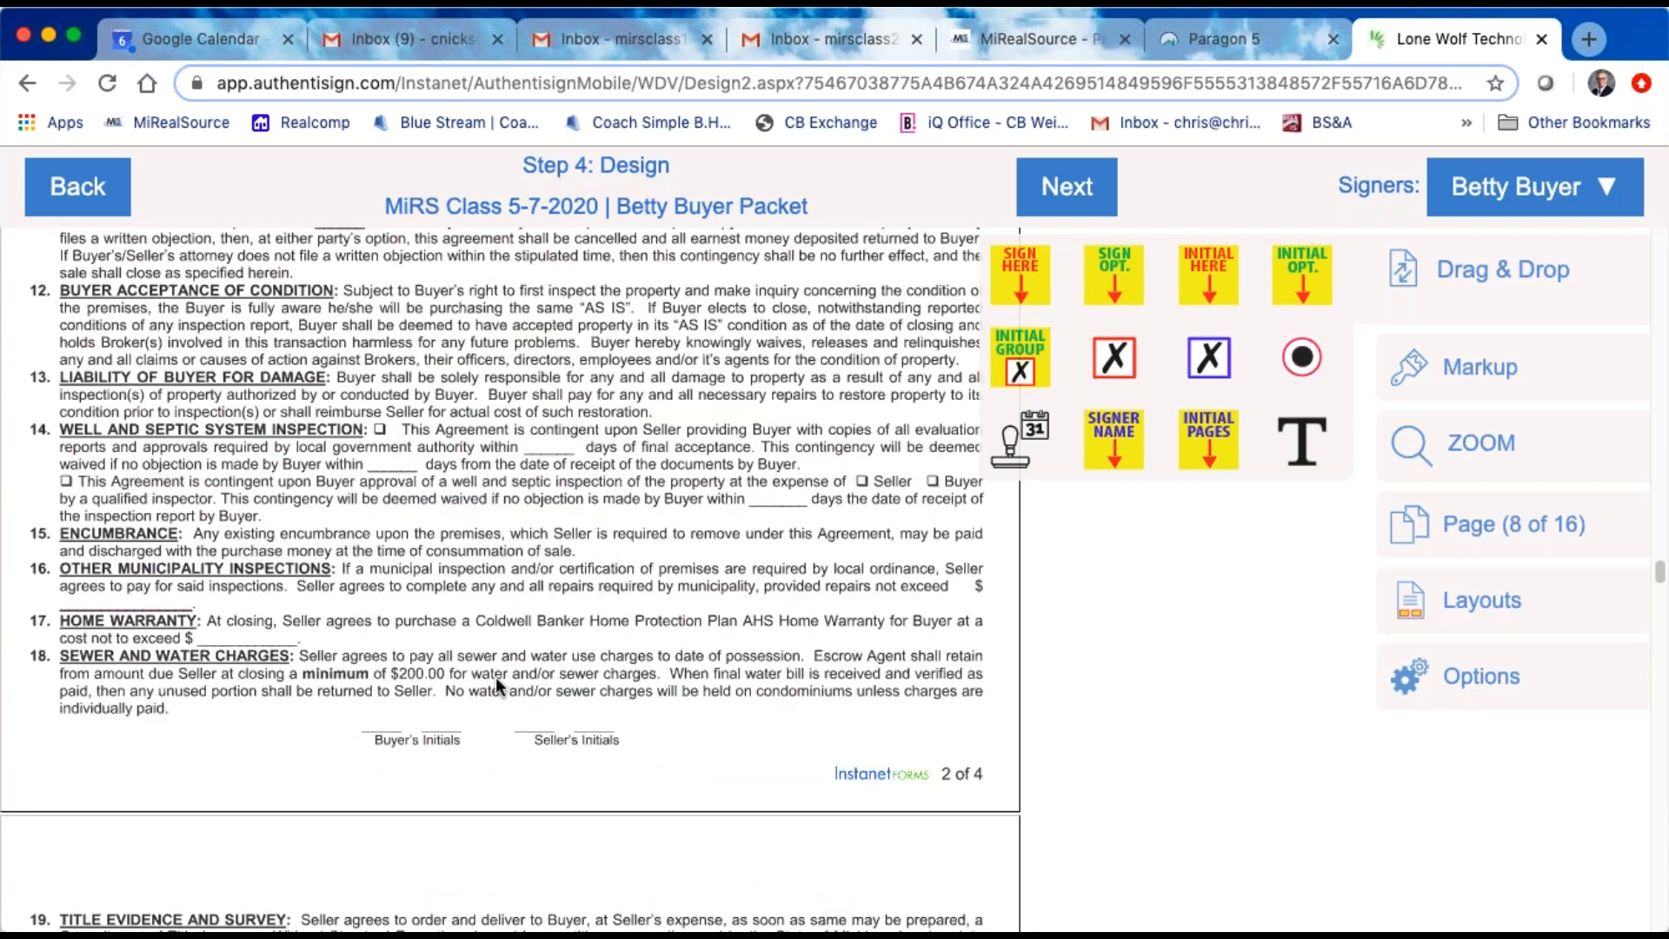
scroll(572, 657, up, 20)
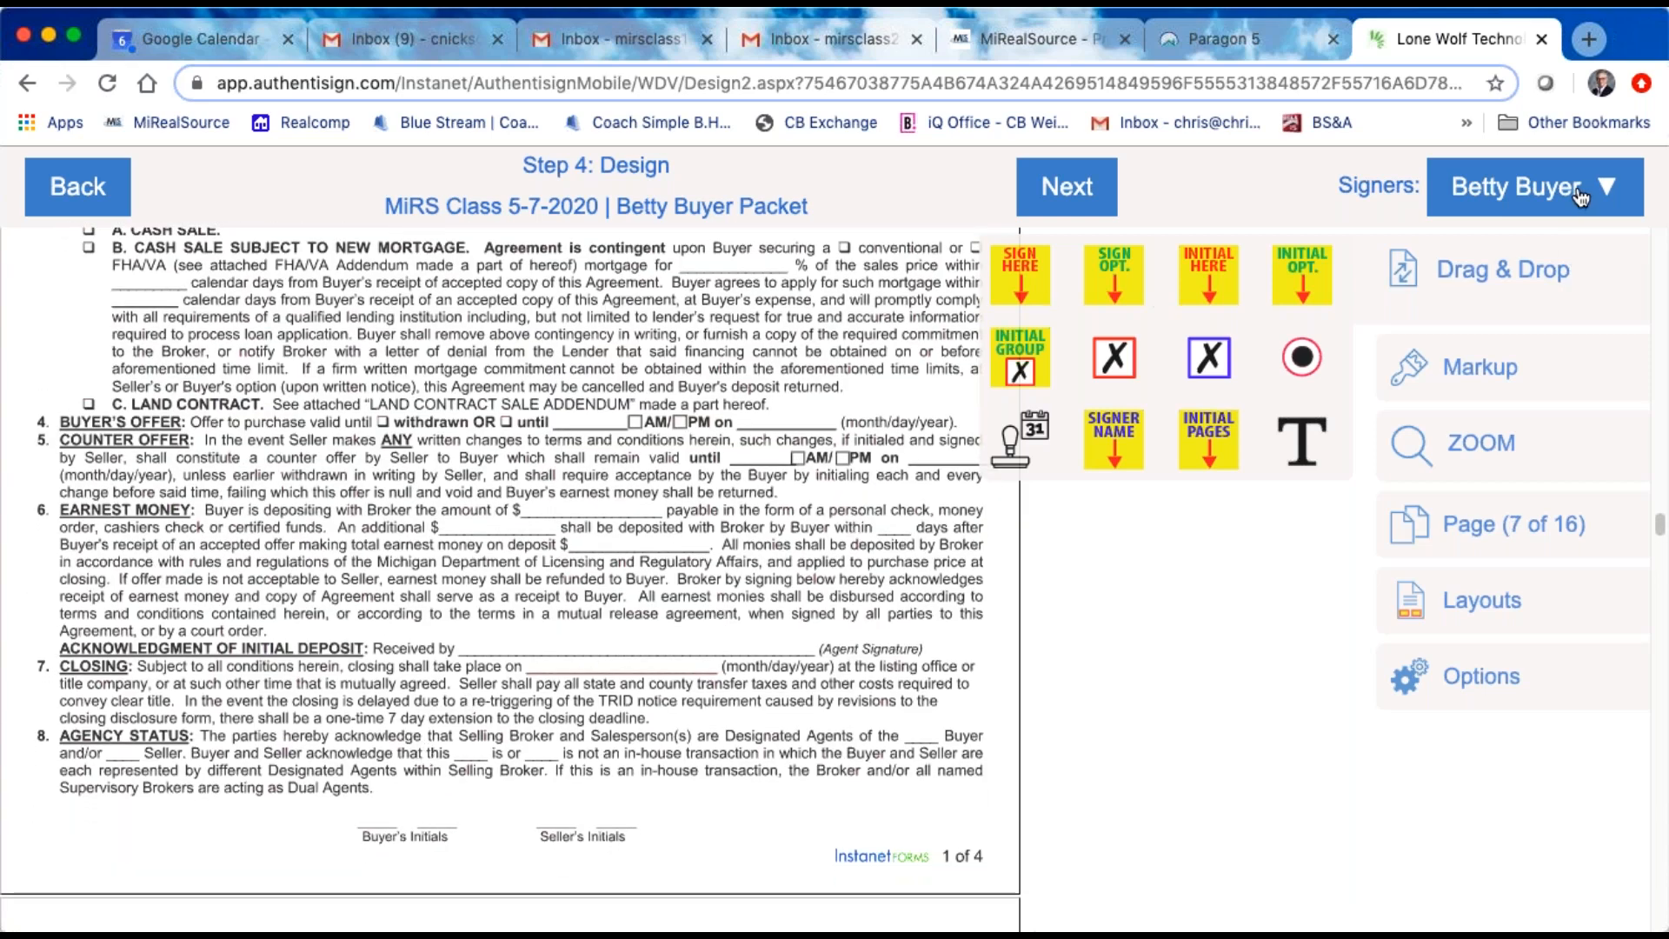
drag(1206, 276, 463, 746)
drag(386, 800, 388, 799)
Step: Place the buyer's Initial Here blocks on the Buyer's Initials lines of purchase agreement pages 2 of 4 and 3 of 4
scroll(614, 770, down, 5)
scroll(614, 770, down, 15)
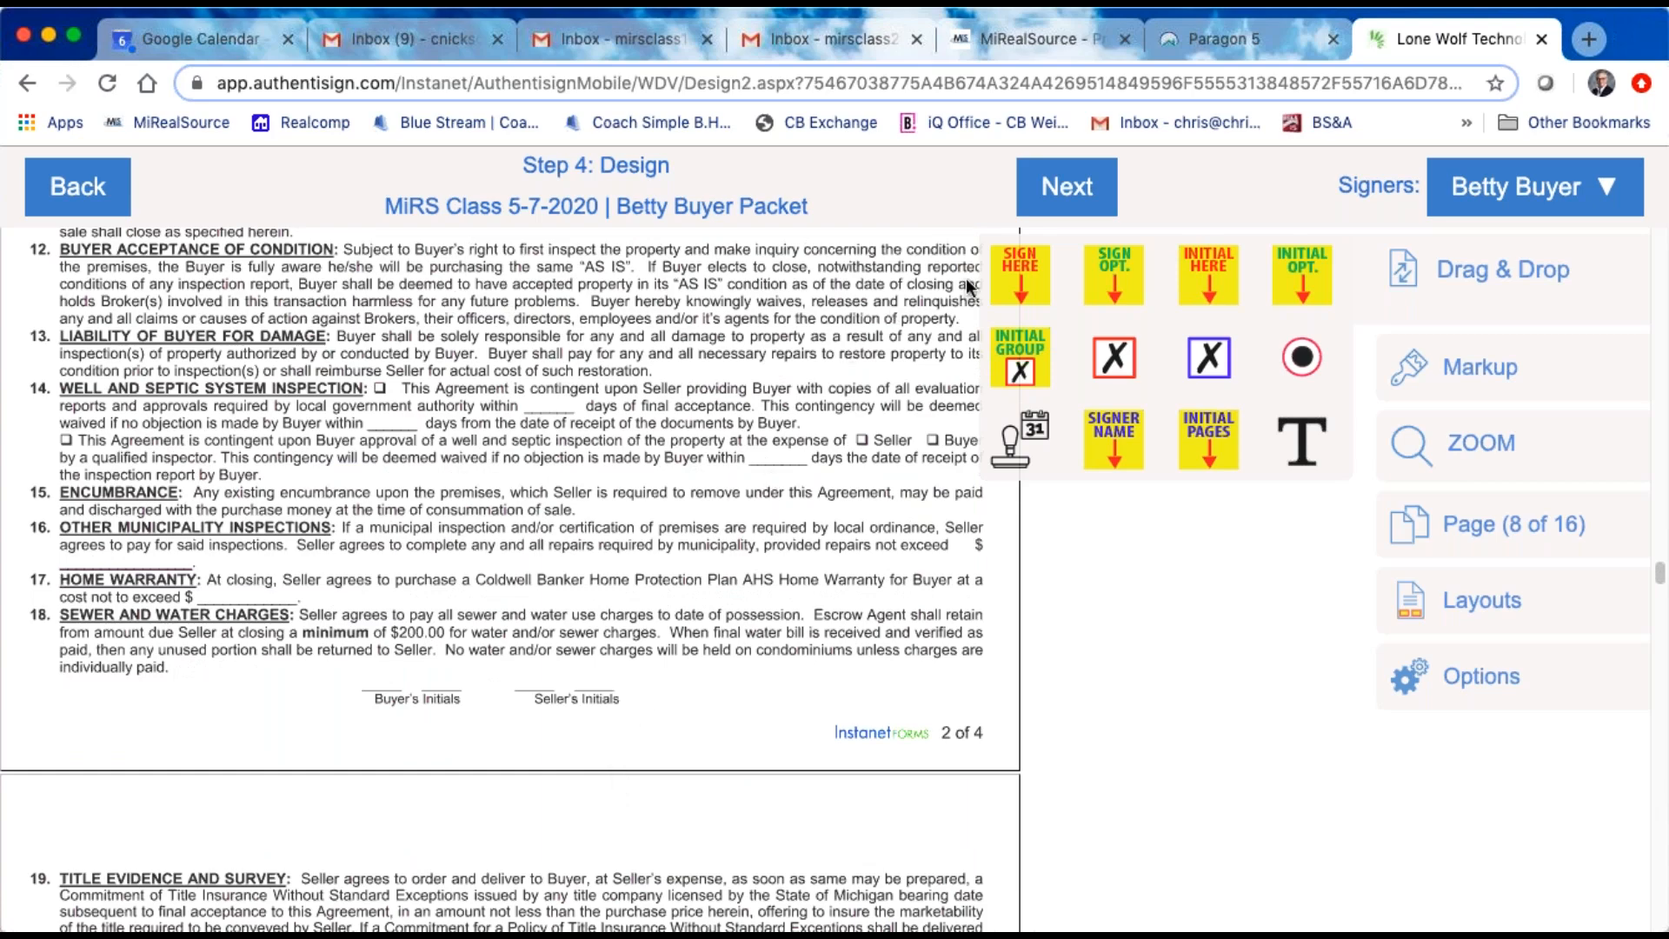
drag(1206, 278, 389, 666)
scroll(603, 668, down, 10)
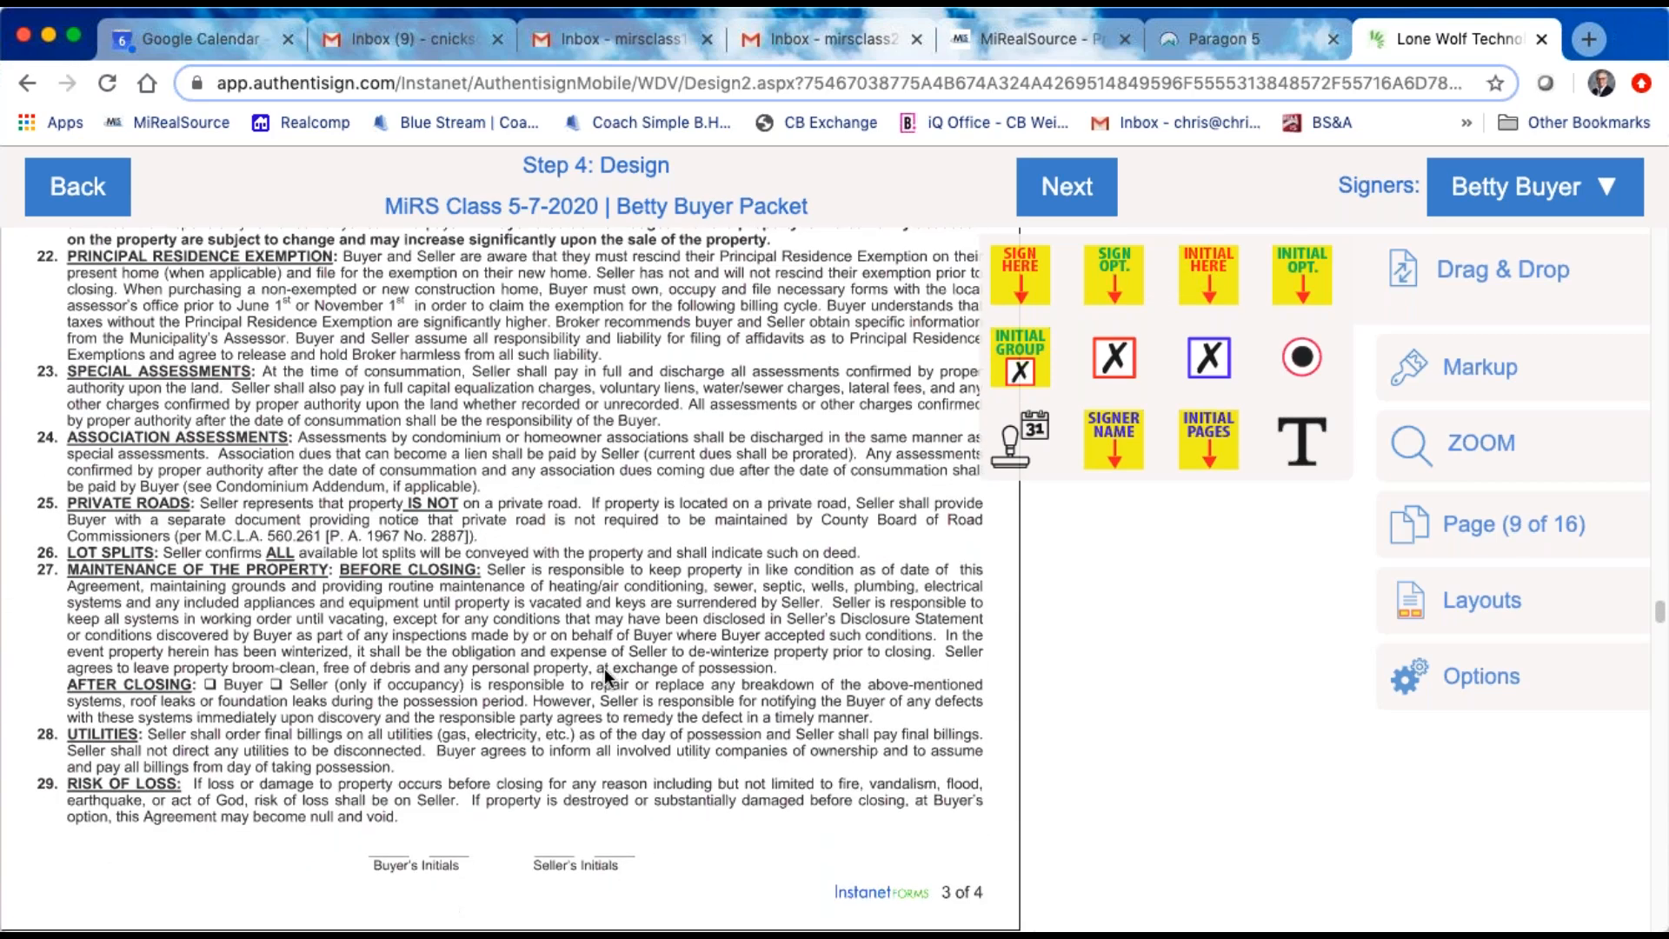
drag(1210, 279, 415, 829)
Step: Place the buyer's Sign Here block on the first BUYER line under Buyer Signature on page 4 of 4 and add its date stamp on the DATE line
scroll(576, 760, down, 10)
scroll(576, 760, down, 5)
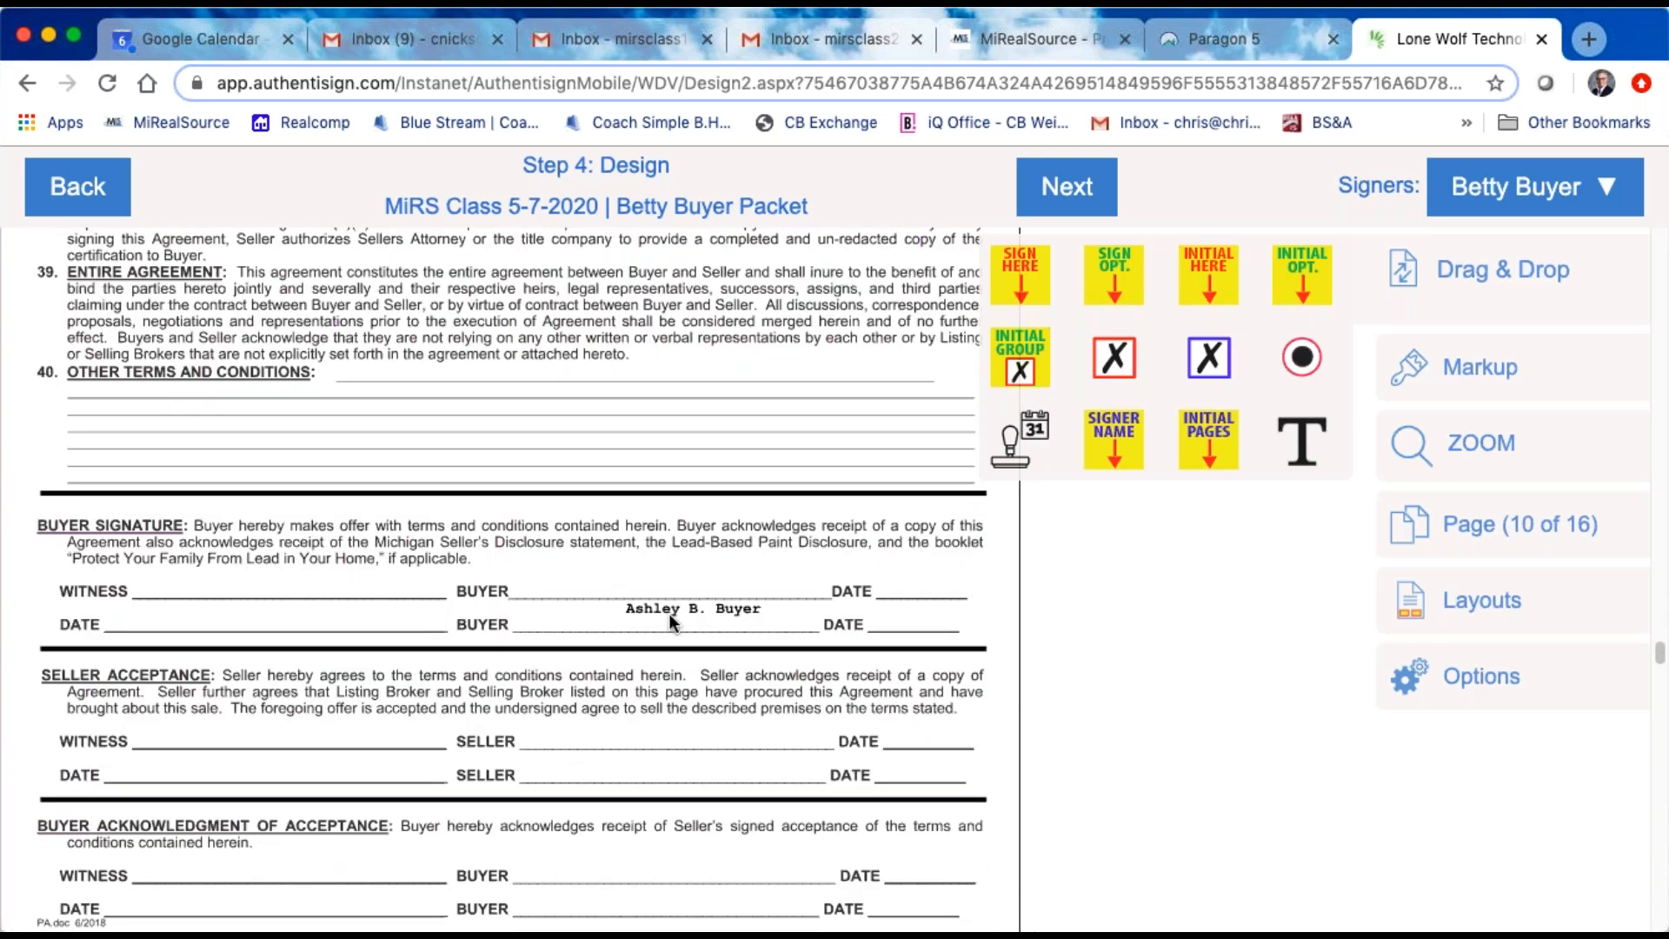
scroll(669, 613, down, 1)
mouse_move(1016, 272)
mouse_down()
mouse_move(976, 323)
mouse_move(618, 440)
mouse_move(612, 414)
mouse_up()
right_click(614, 419)
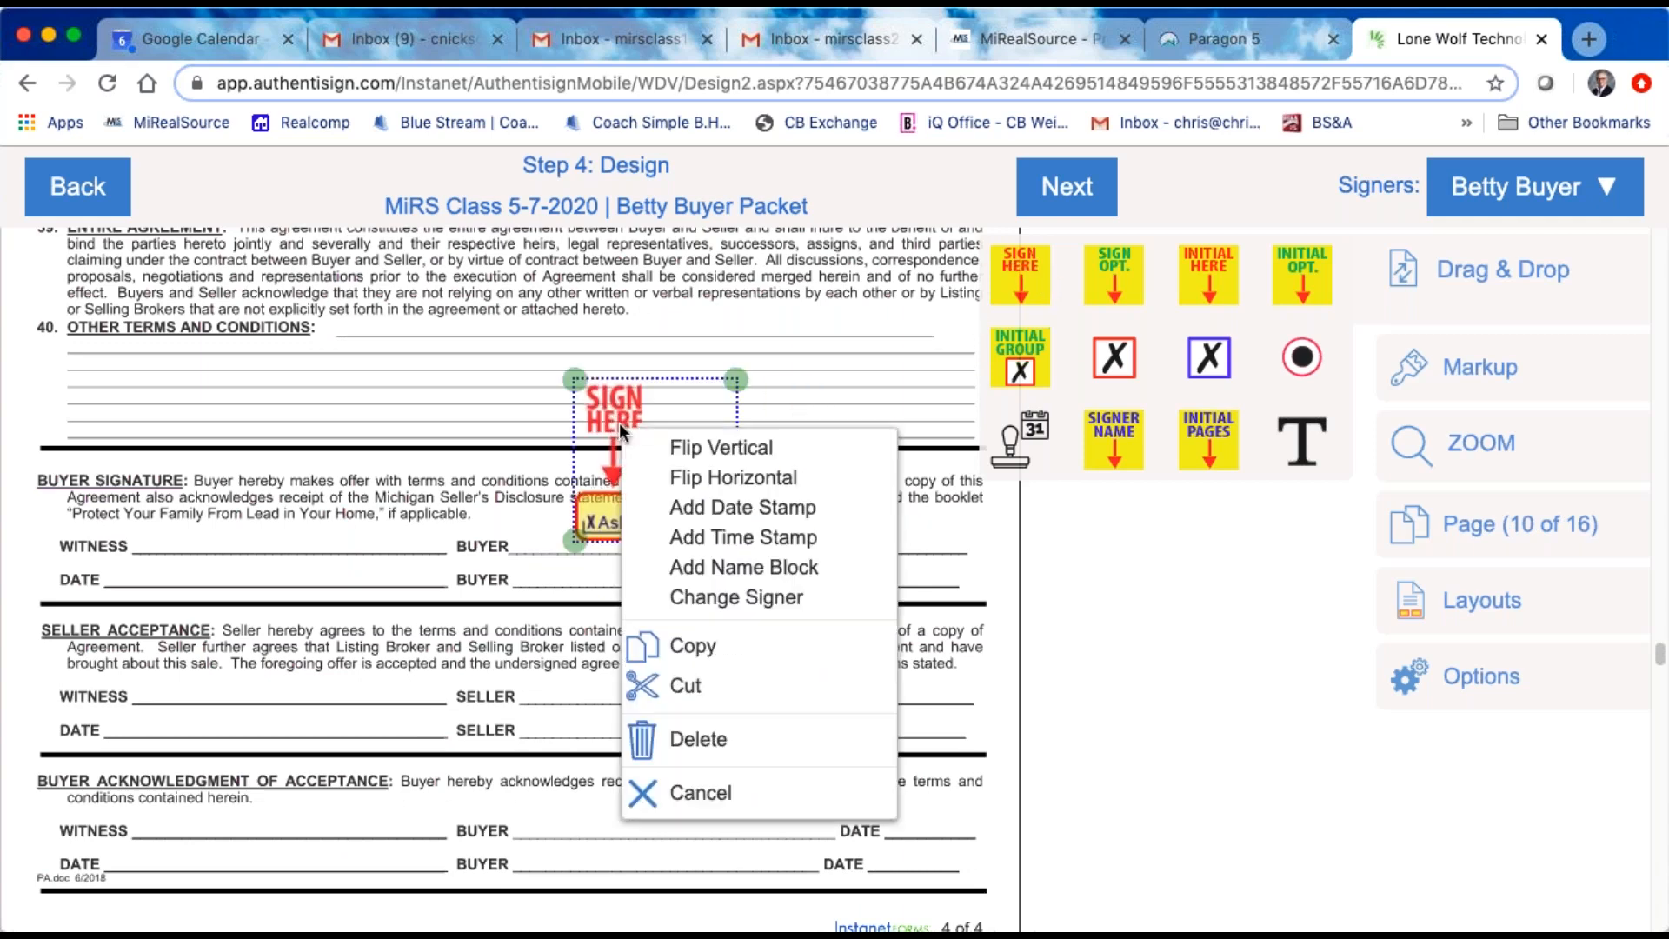
click(777, 511)
drag(799, 514, 879, 514)
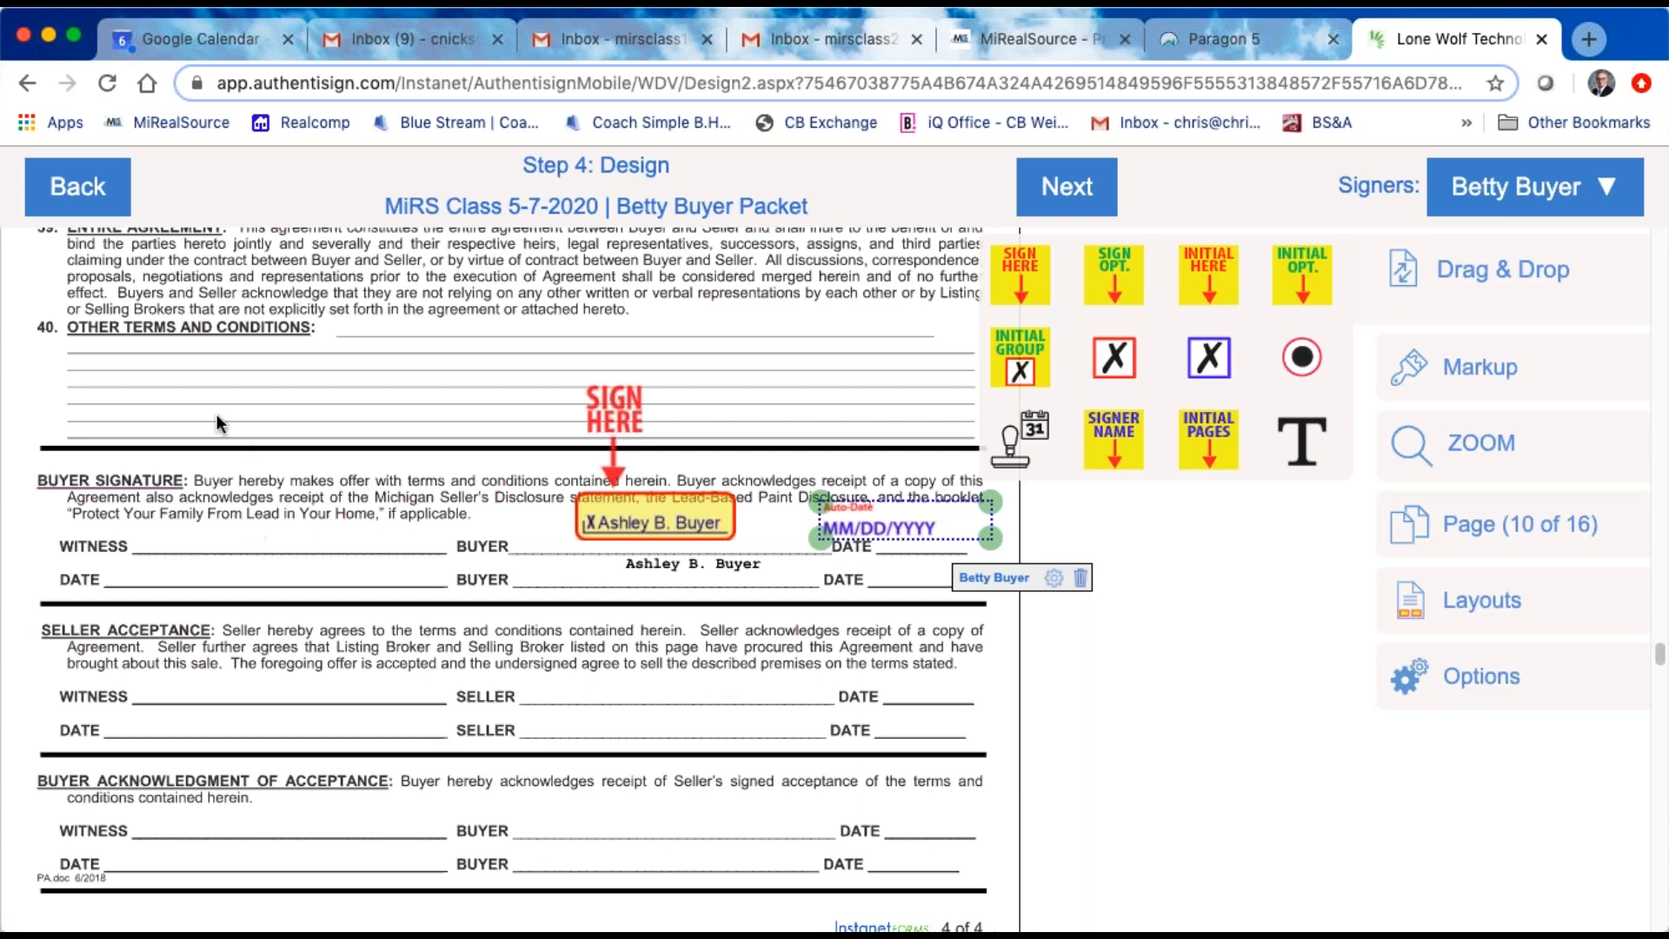
Step: Move the buyer's Sign Here block on the Authorization to Furnish TILA-RESPA page slightly up and right, clear of the printed buyer name
scroll(300, 543, down, 3)
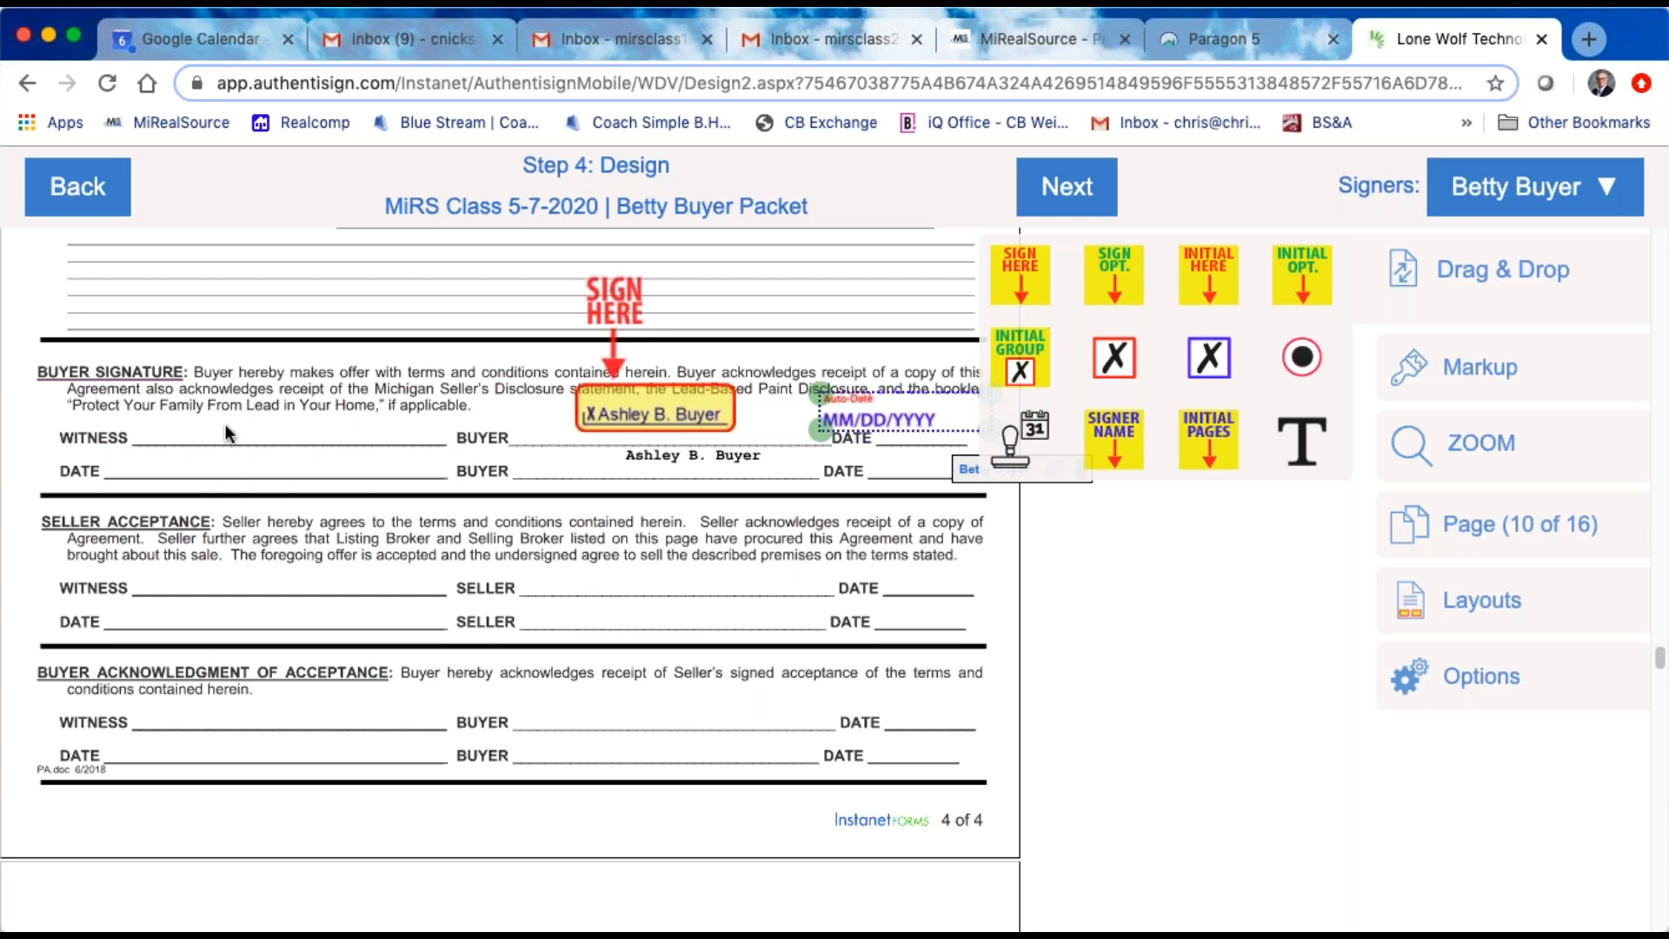
scroll(226, 425, down, 3)
scroll(350, 528, down, 2)
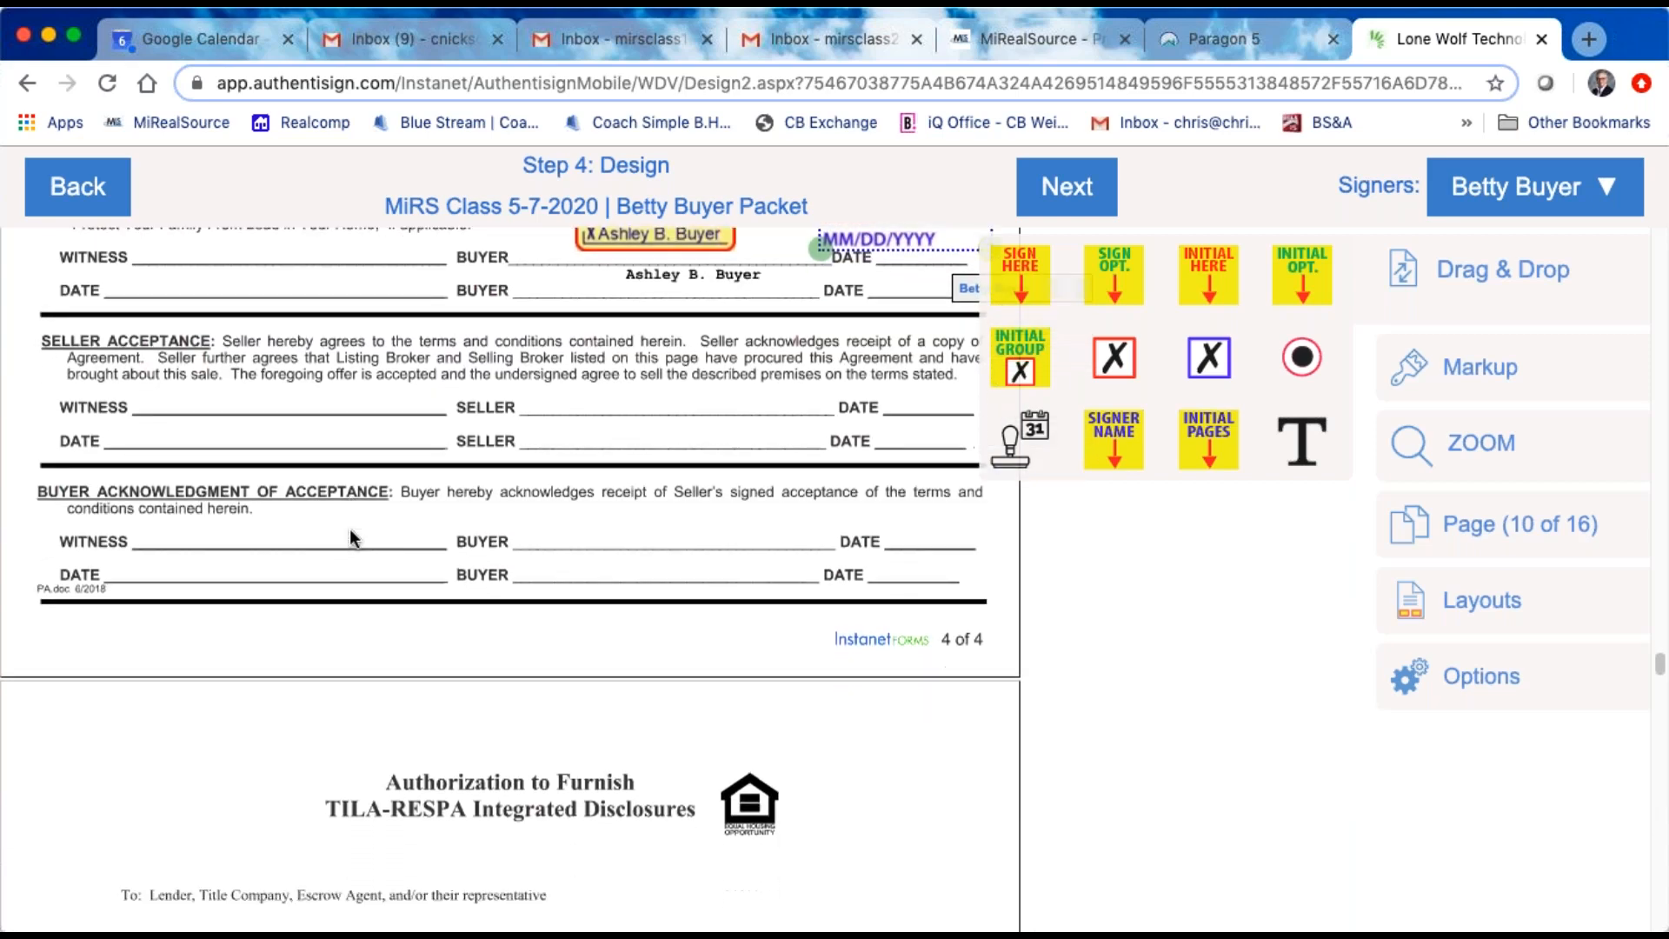
scroll(431, 462, down, 1)
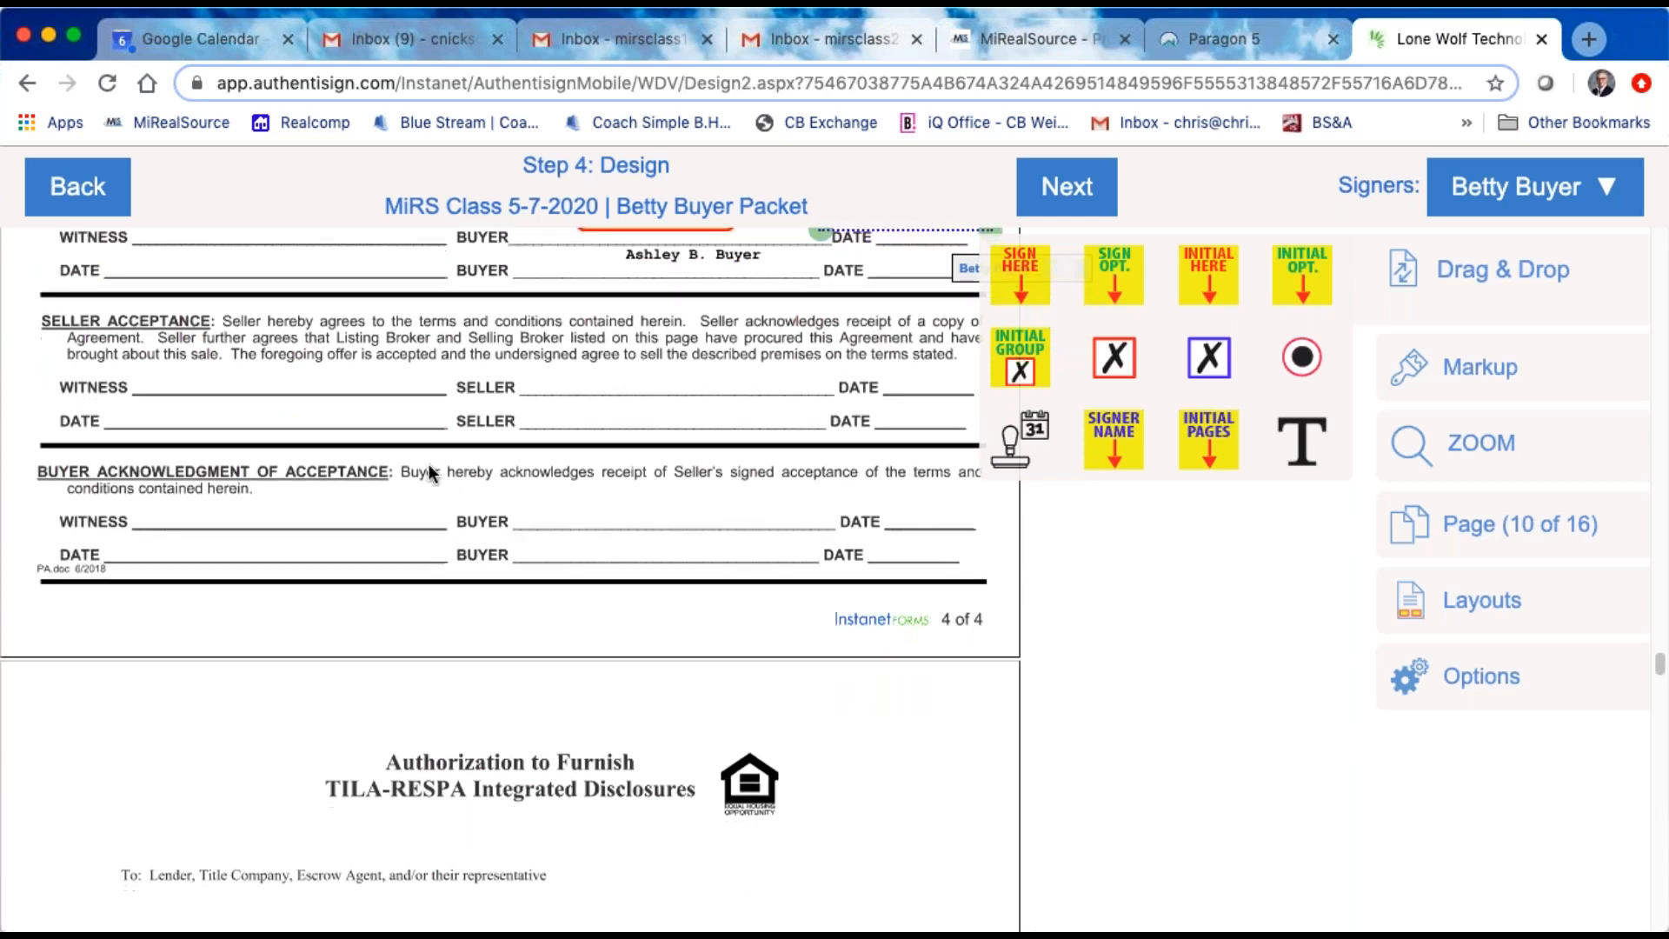
scroll(421, 499, down, 15)
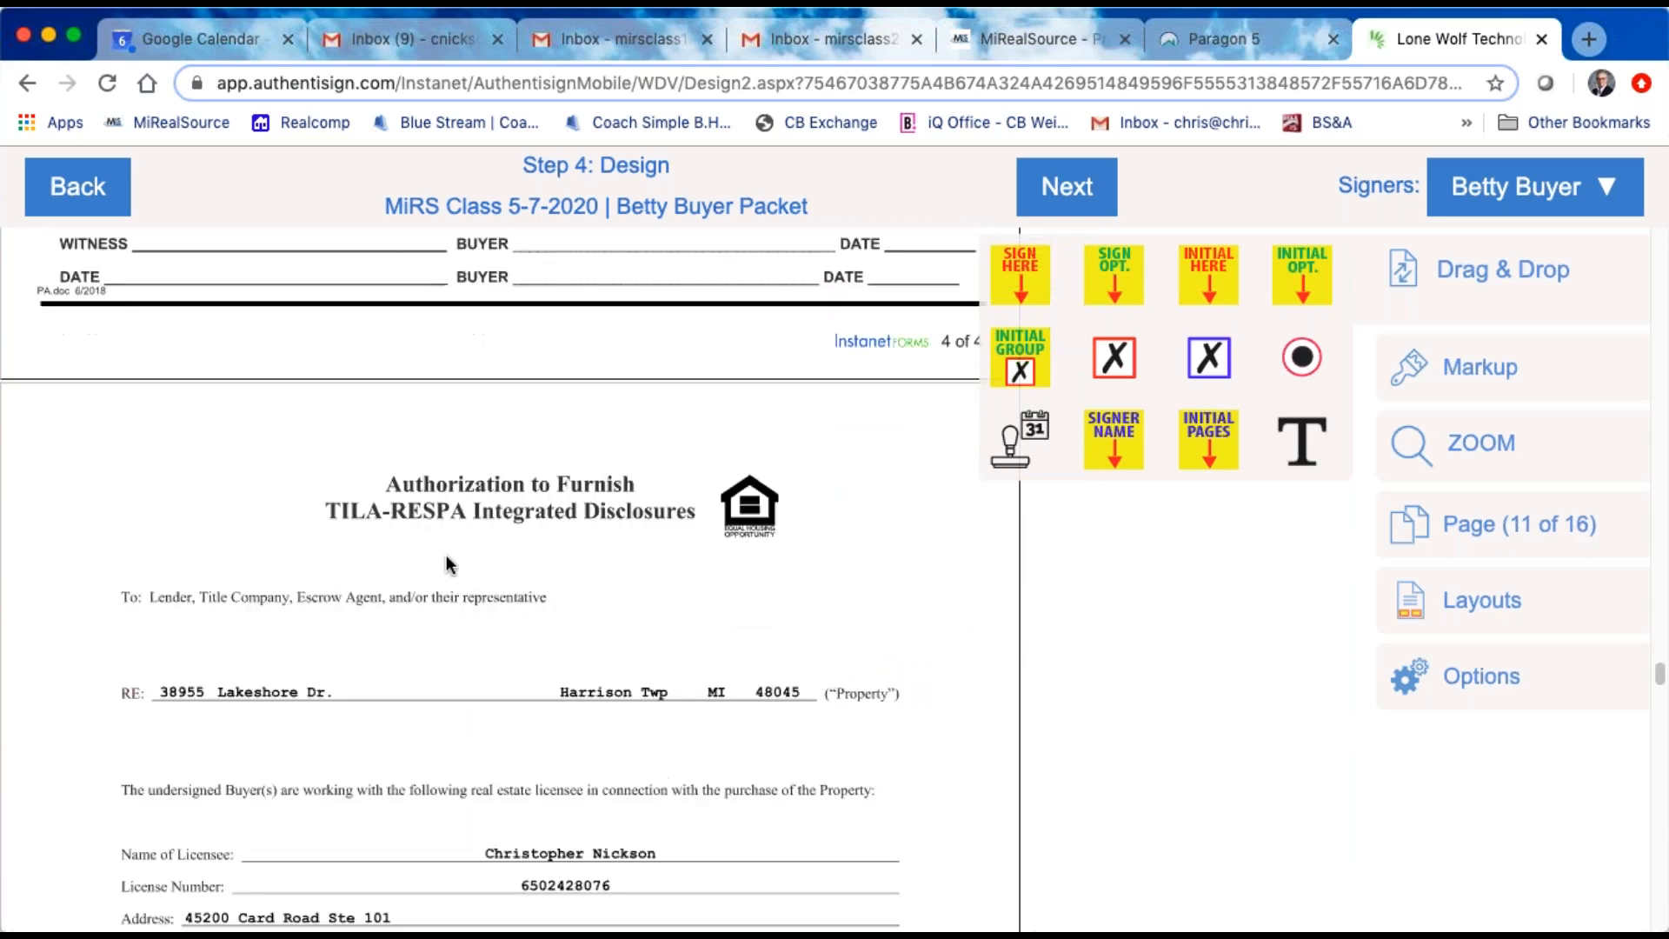
scroll(528, 575, down, 11)
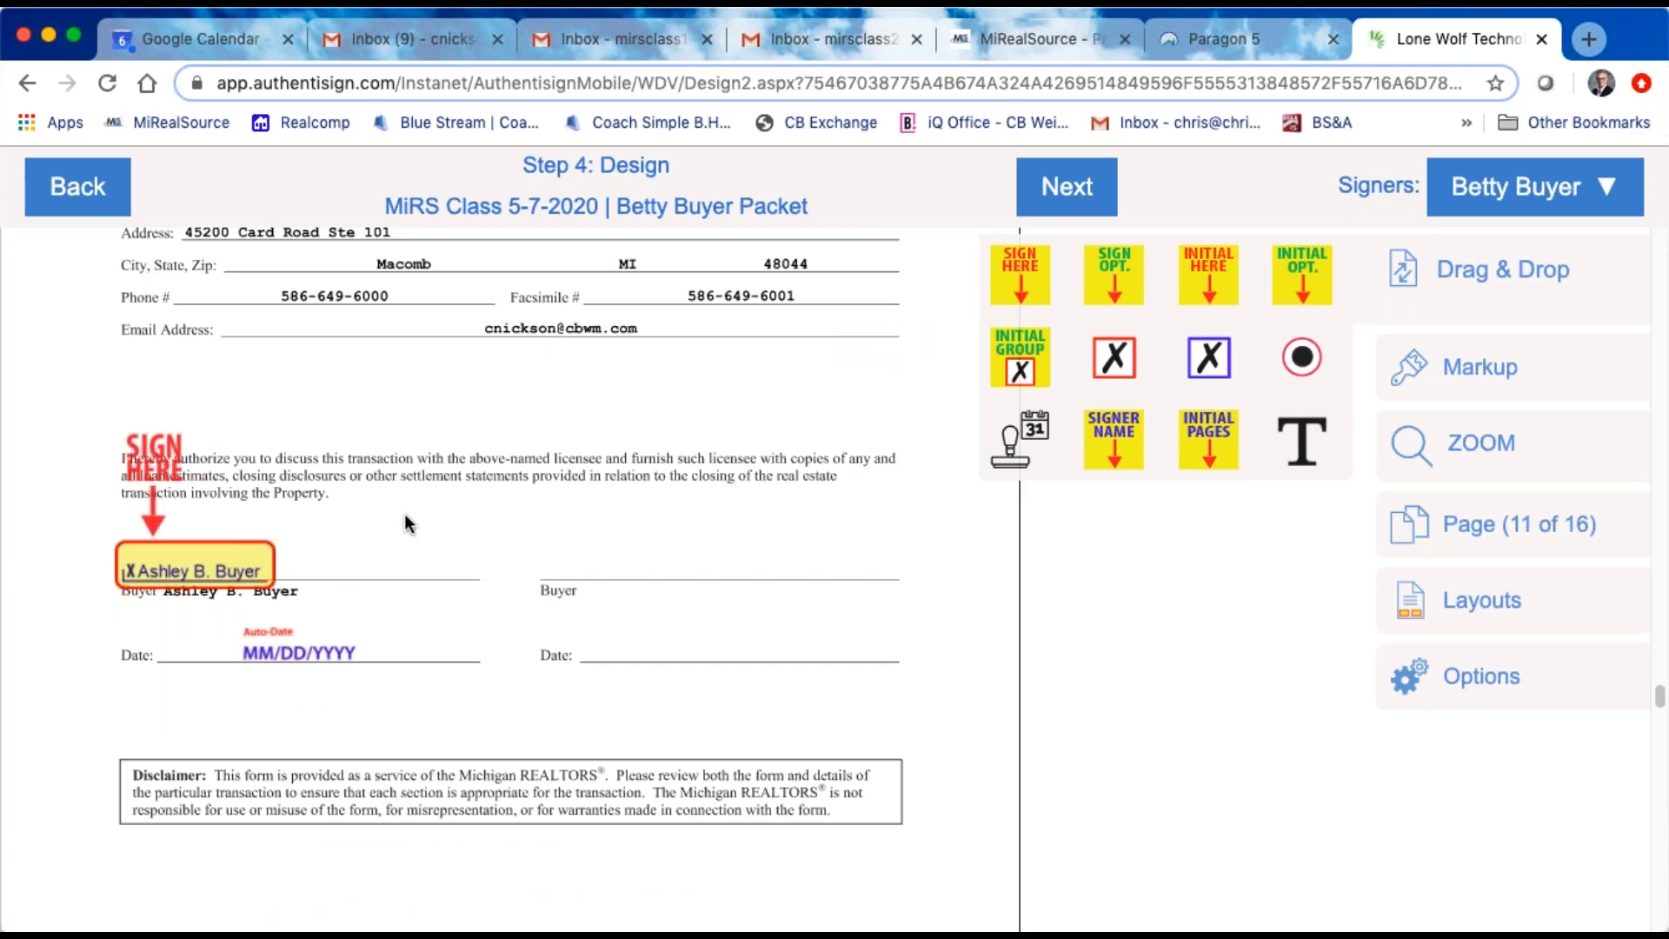
drag(204, 551, 219, 534)
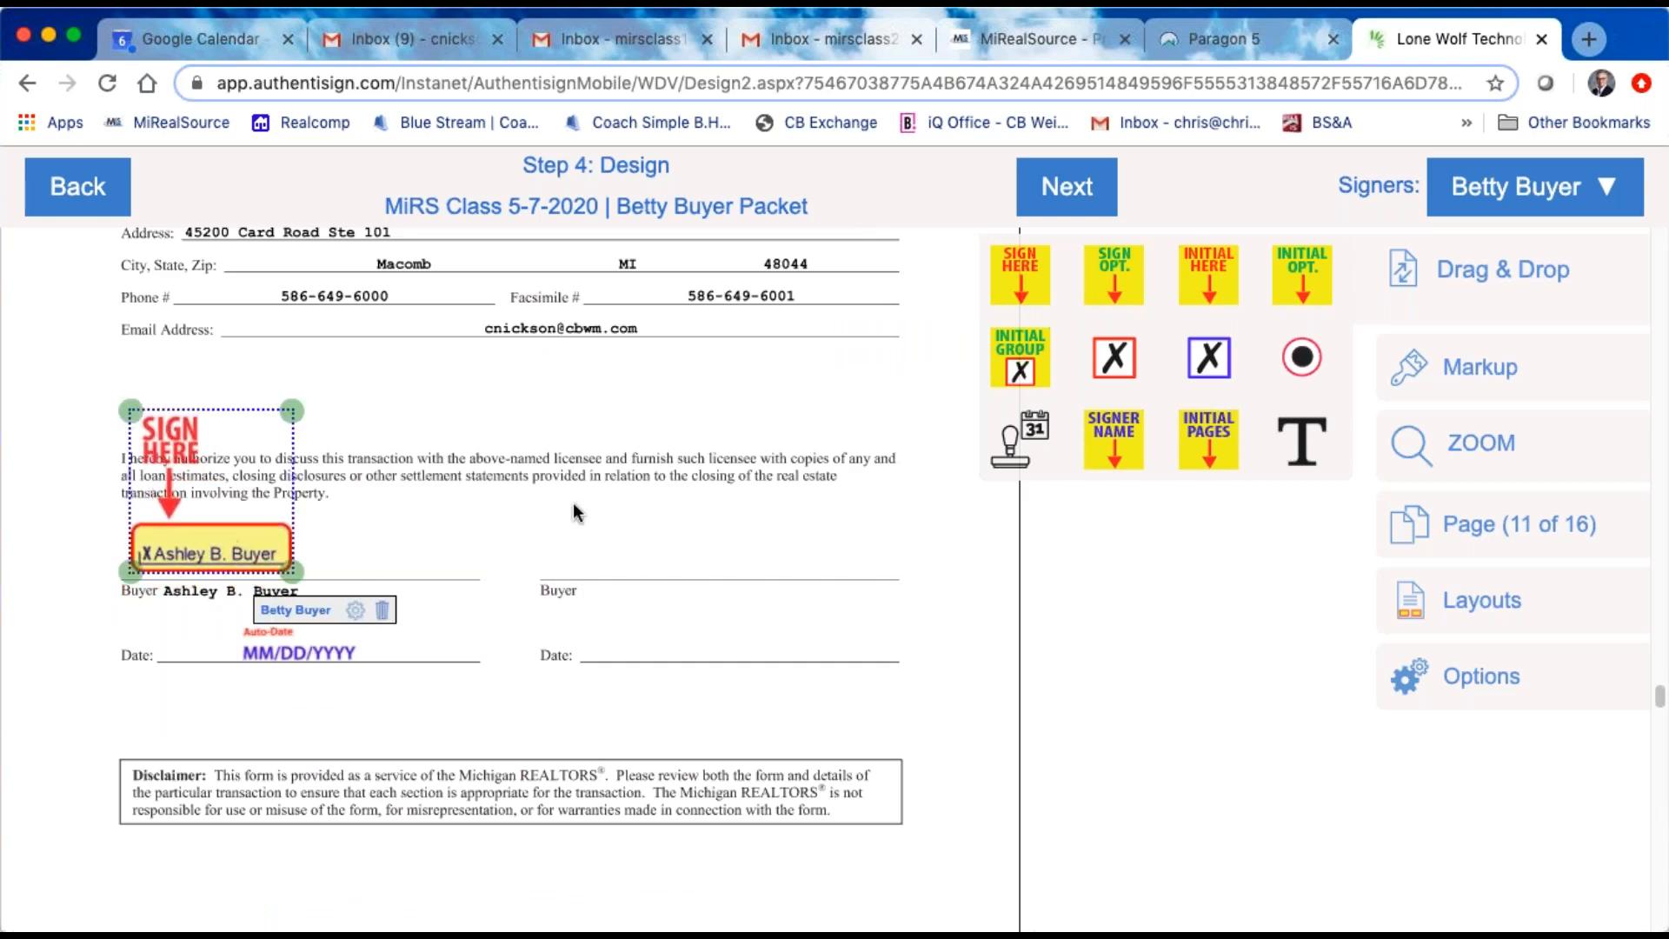
Step: Place the buyer's Initial Here block on the Buyer's Initials line of Seller's Disclosure Statement page 1 of 2
scroll(527, 643, down, 20)
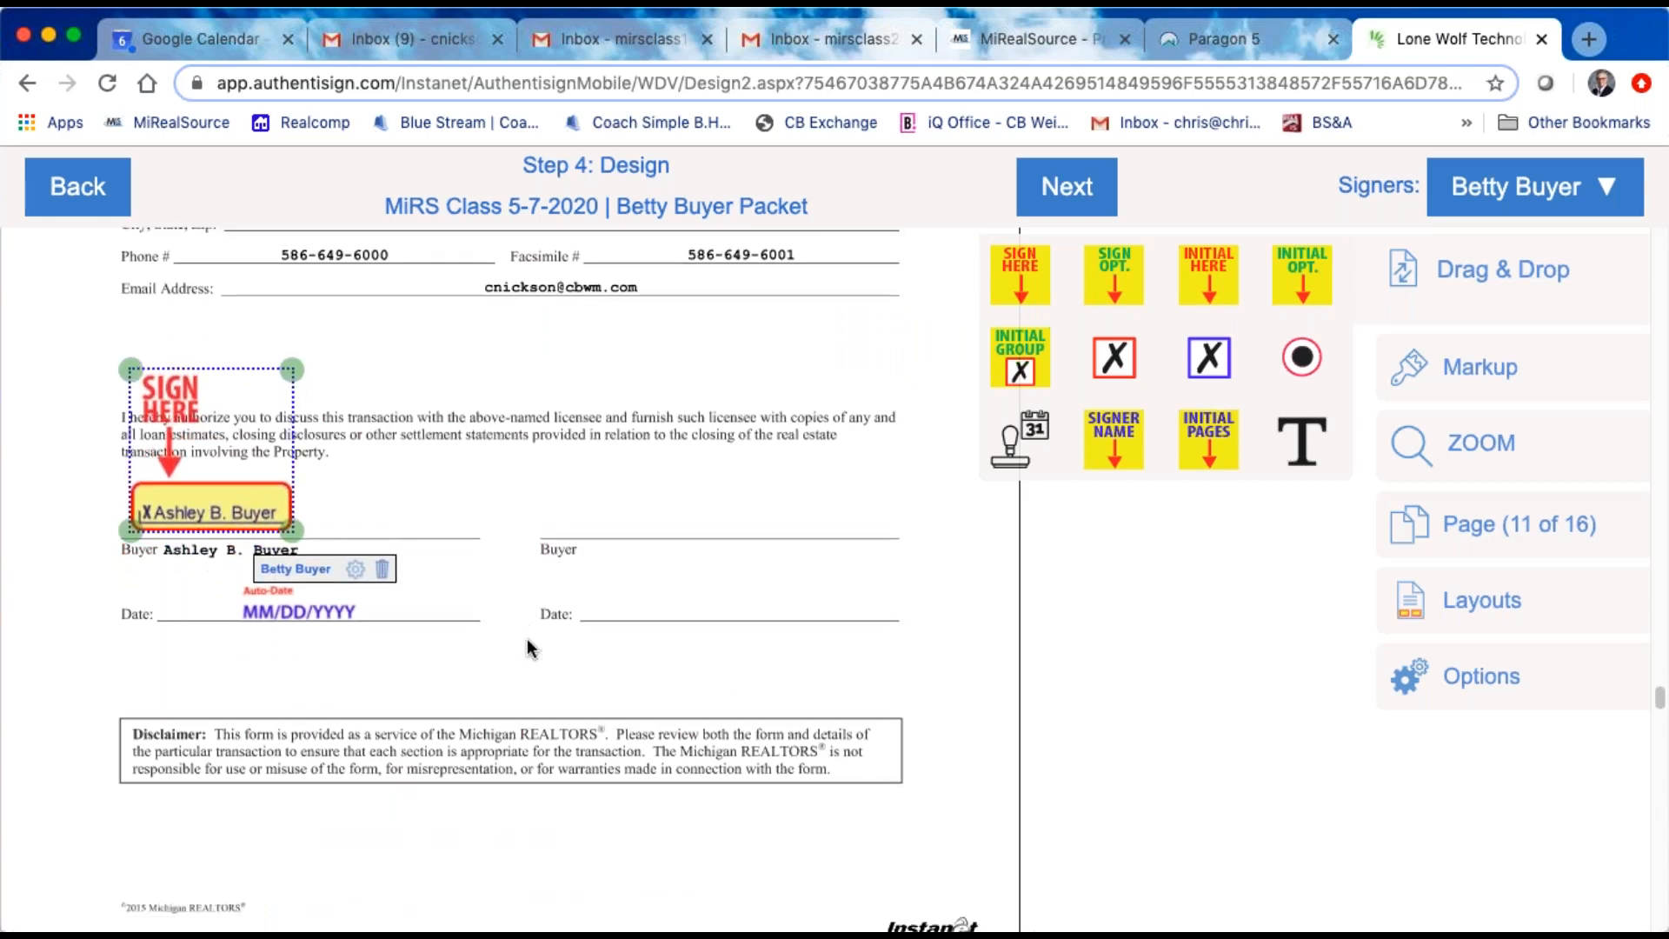
scroll(526, 638, down, 10)
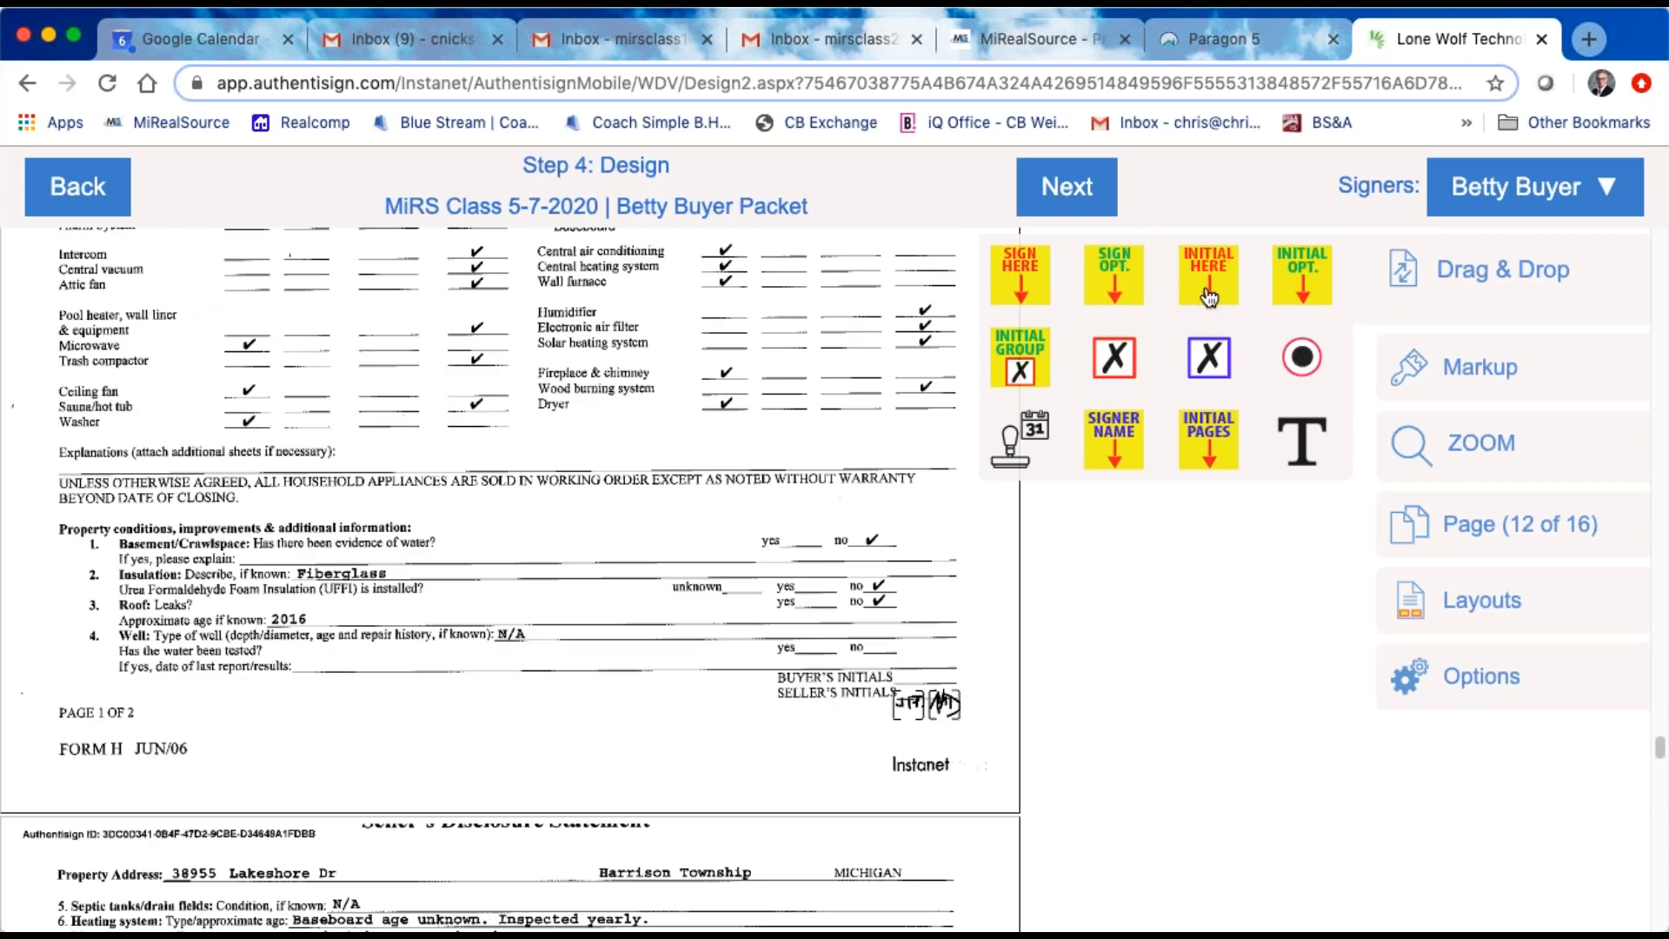
mouse_move(1217, 278)
mouse_down()
mouse_move(922, 648)
mouse_move(928, 666)
mouse_up()
Step: Place the buyer's Sign Here block on the first Buyer line of Seller's Disclosure Statement page 2 of 2 and add its date stamp on the Date line
scroll(929, 665, down, 10)
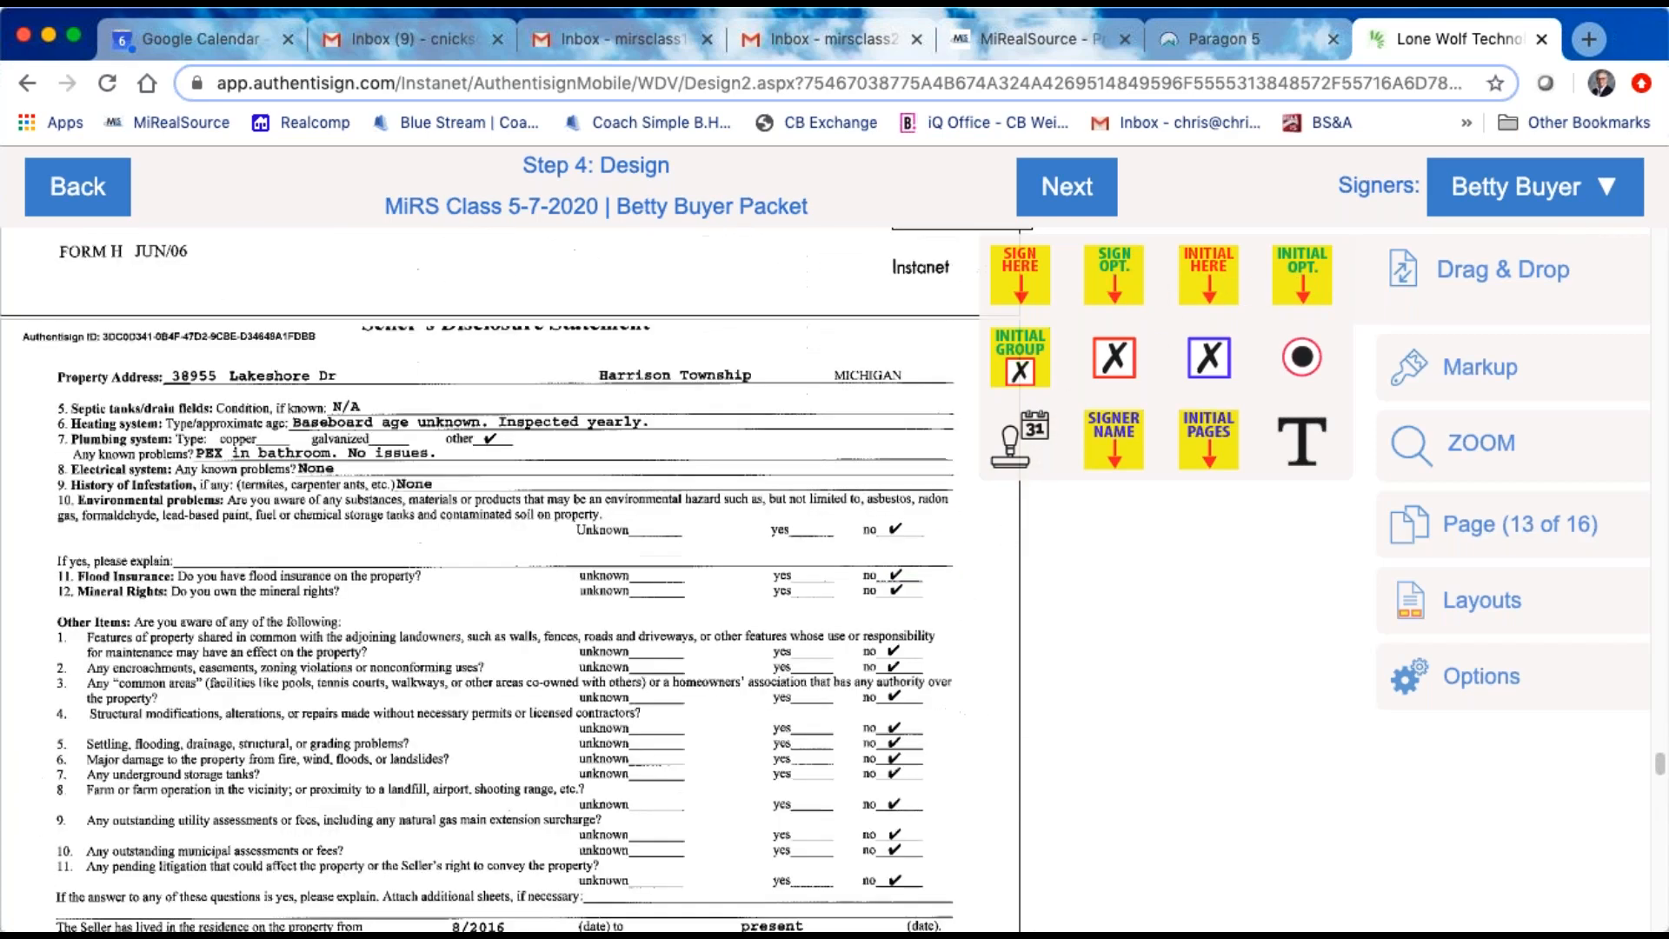
scroll(290, 666, up, 1)
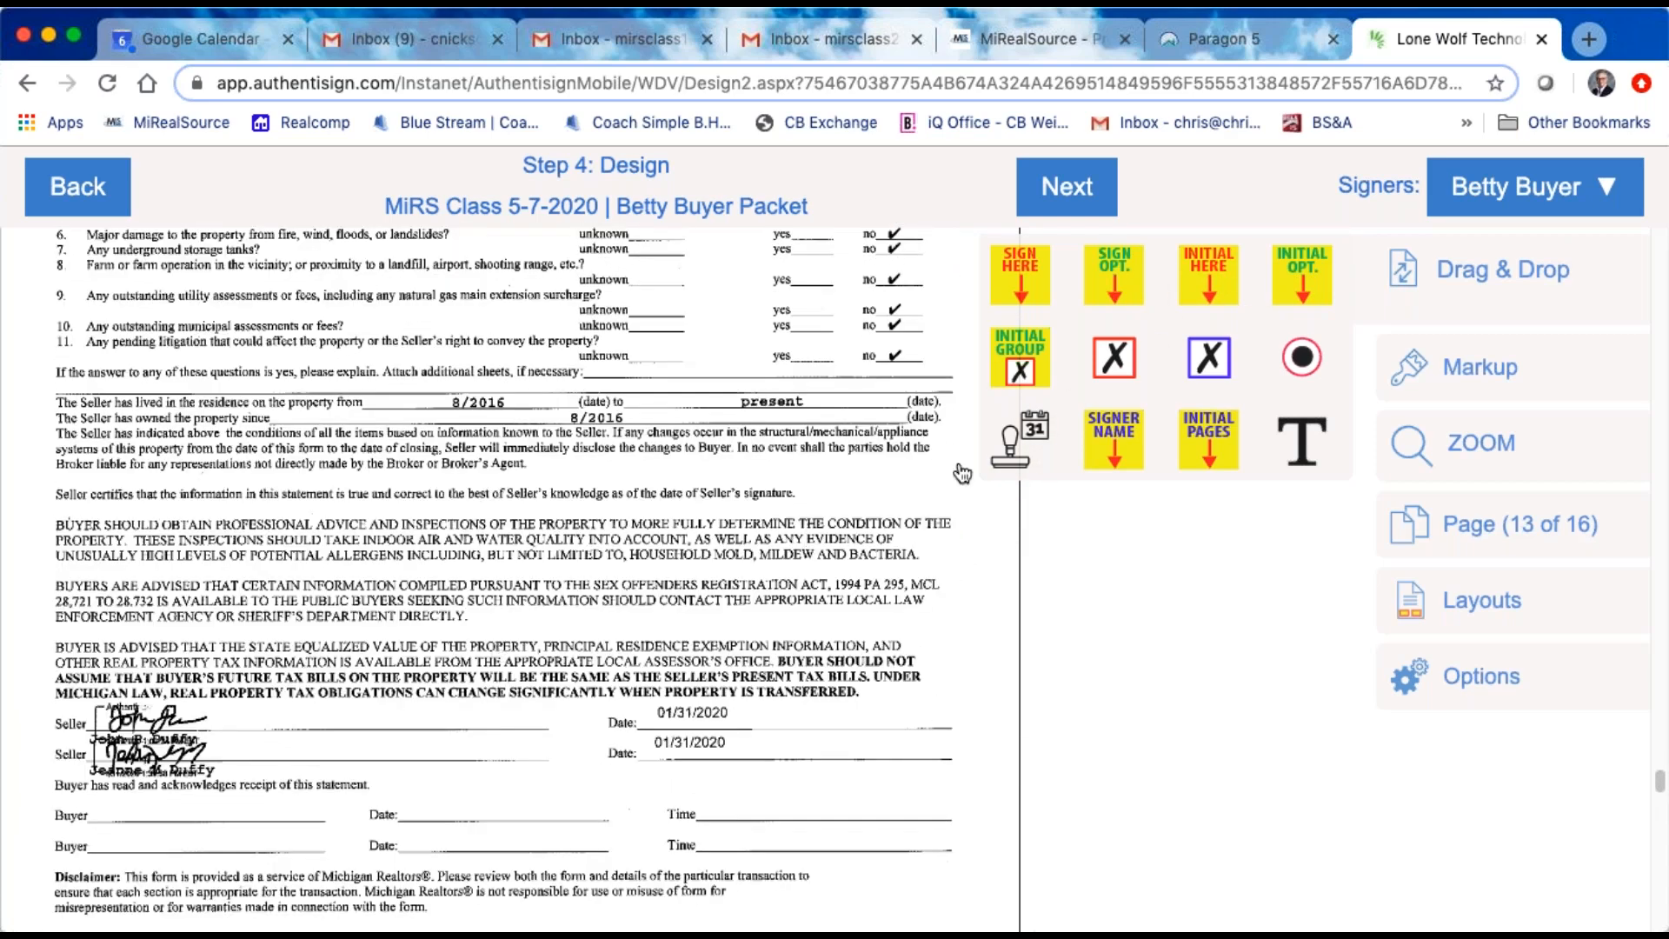
scroll(961, 469, down, 1)
drag(1058, 275, 188, 670)
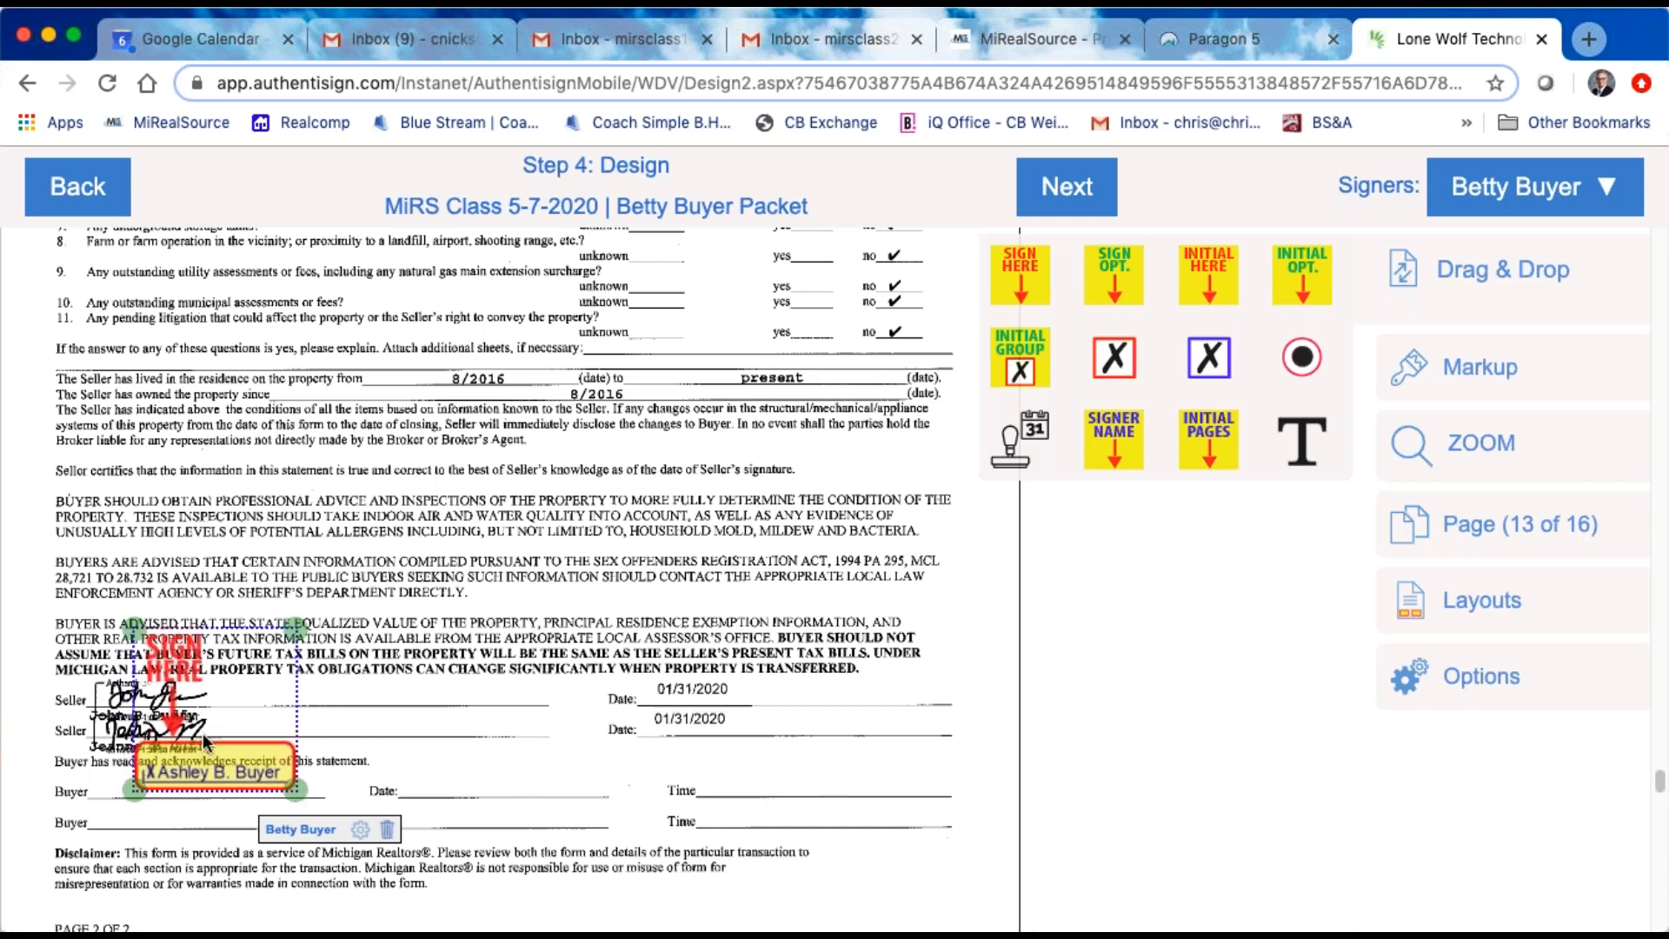
right_click(201, 743)
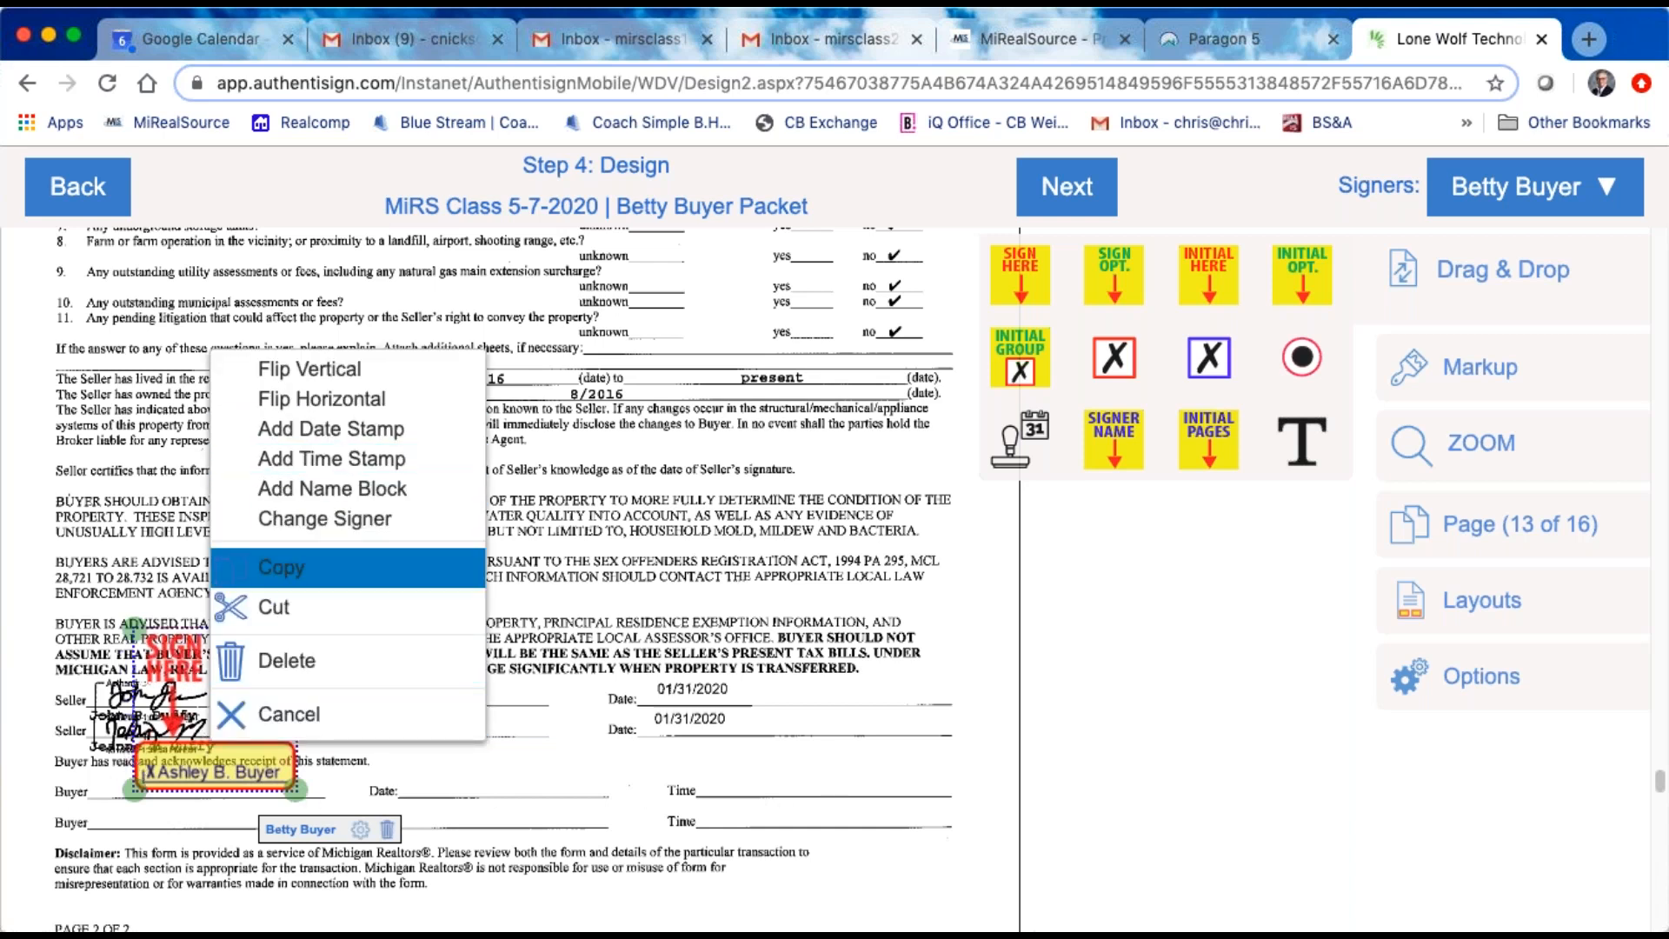
click(329, 432)
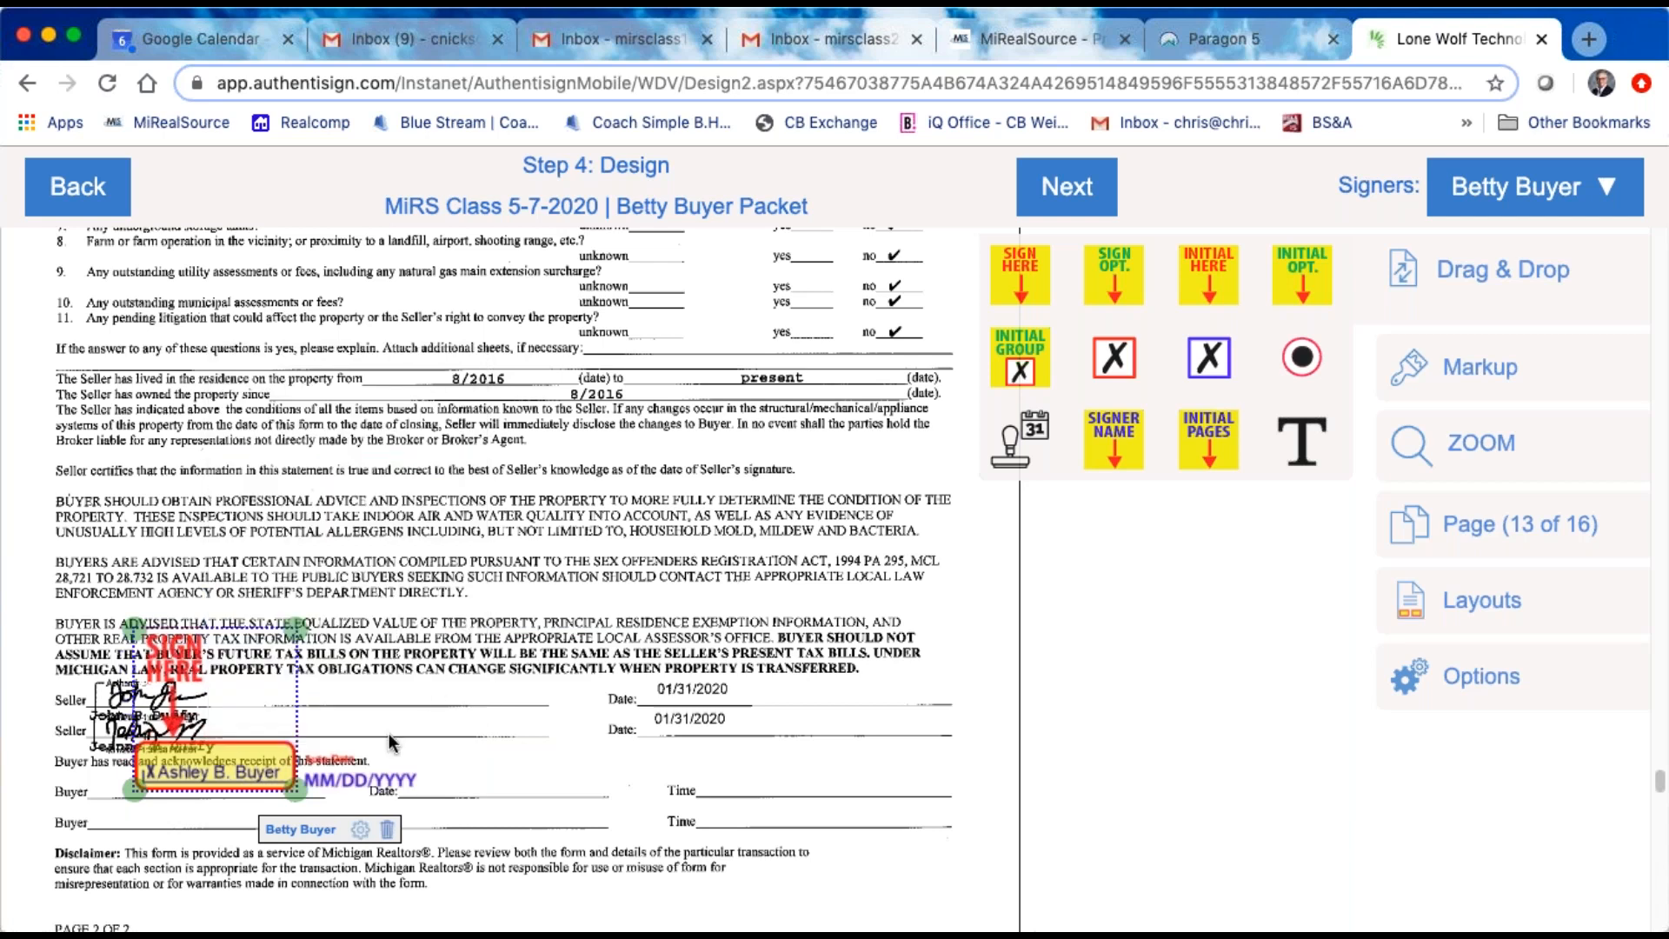
mouse_move(360, 775)
mouse_down()
mouse_move(484, 759)
mouse_move(481, 774)
mouse_up()
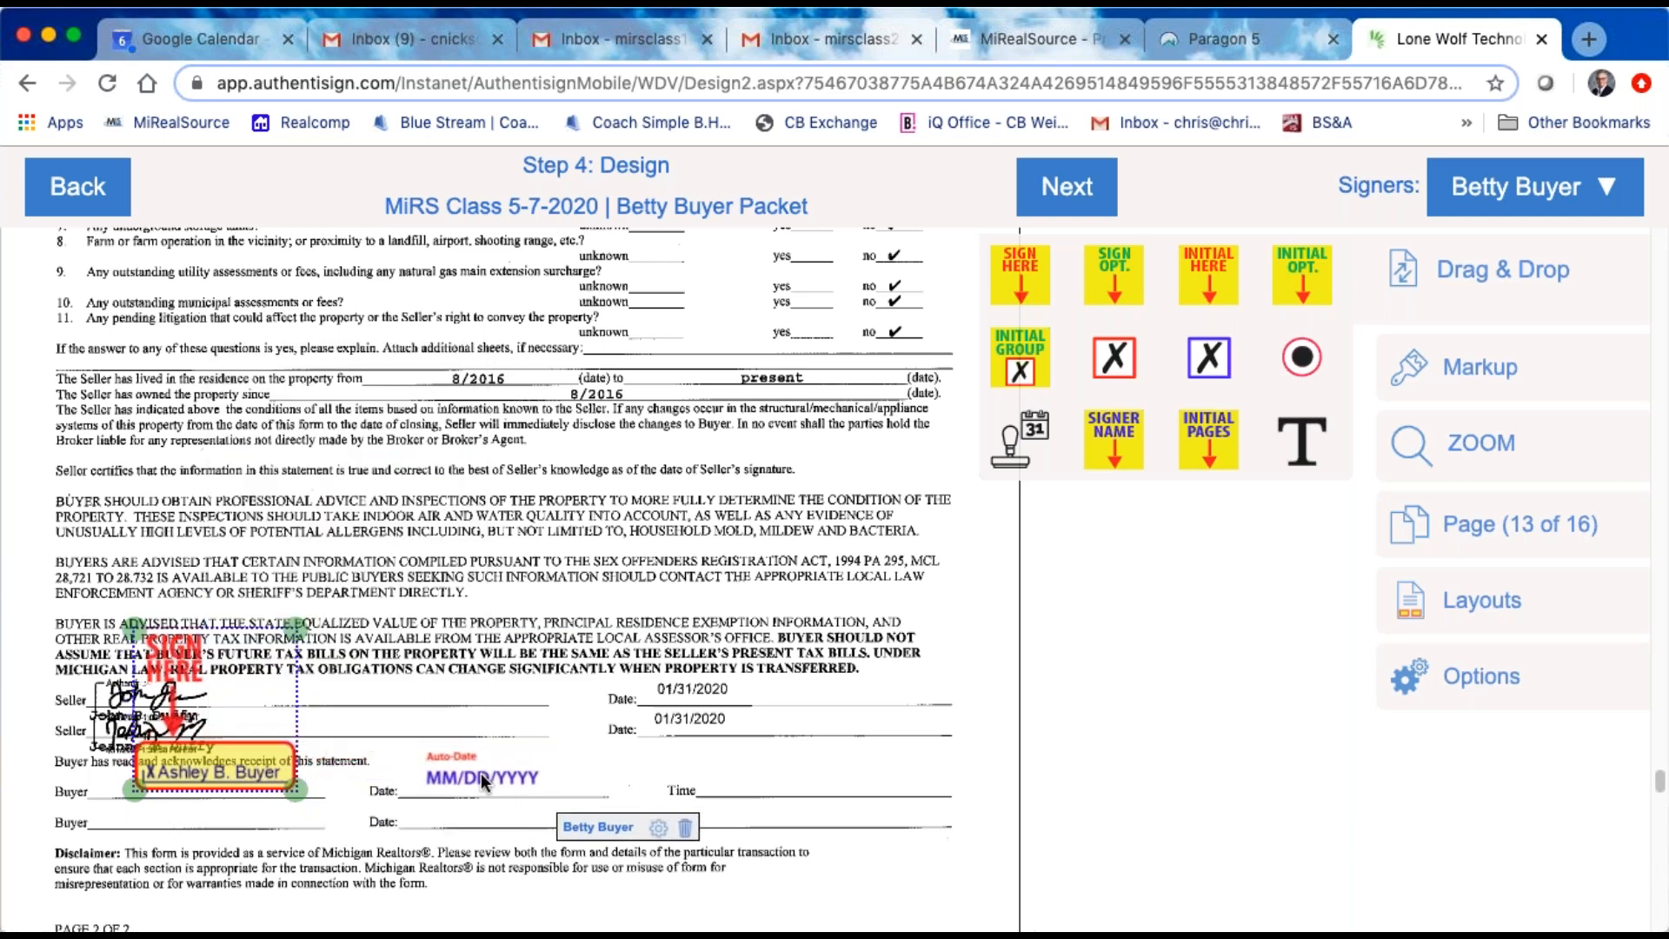
click(482, 774)
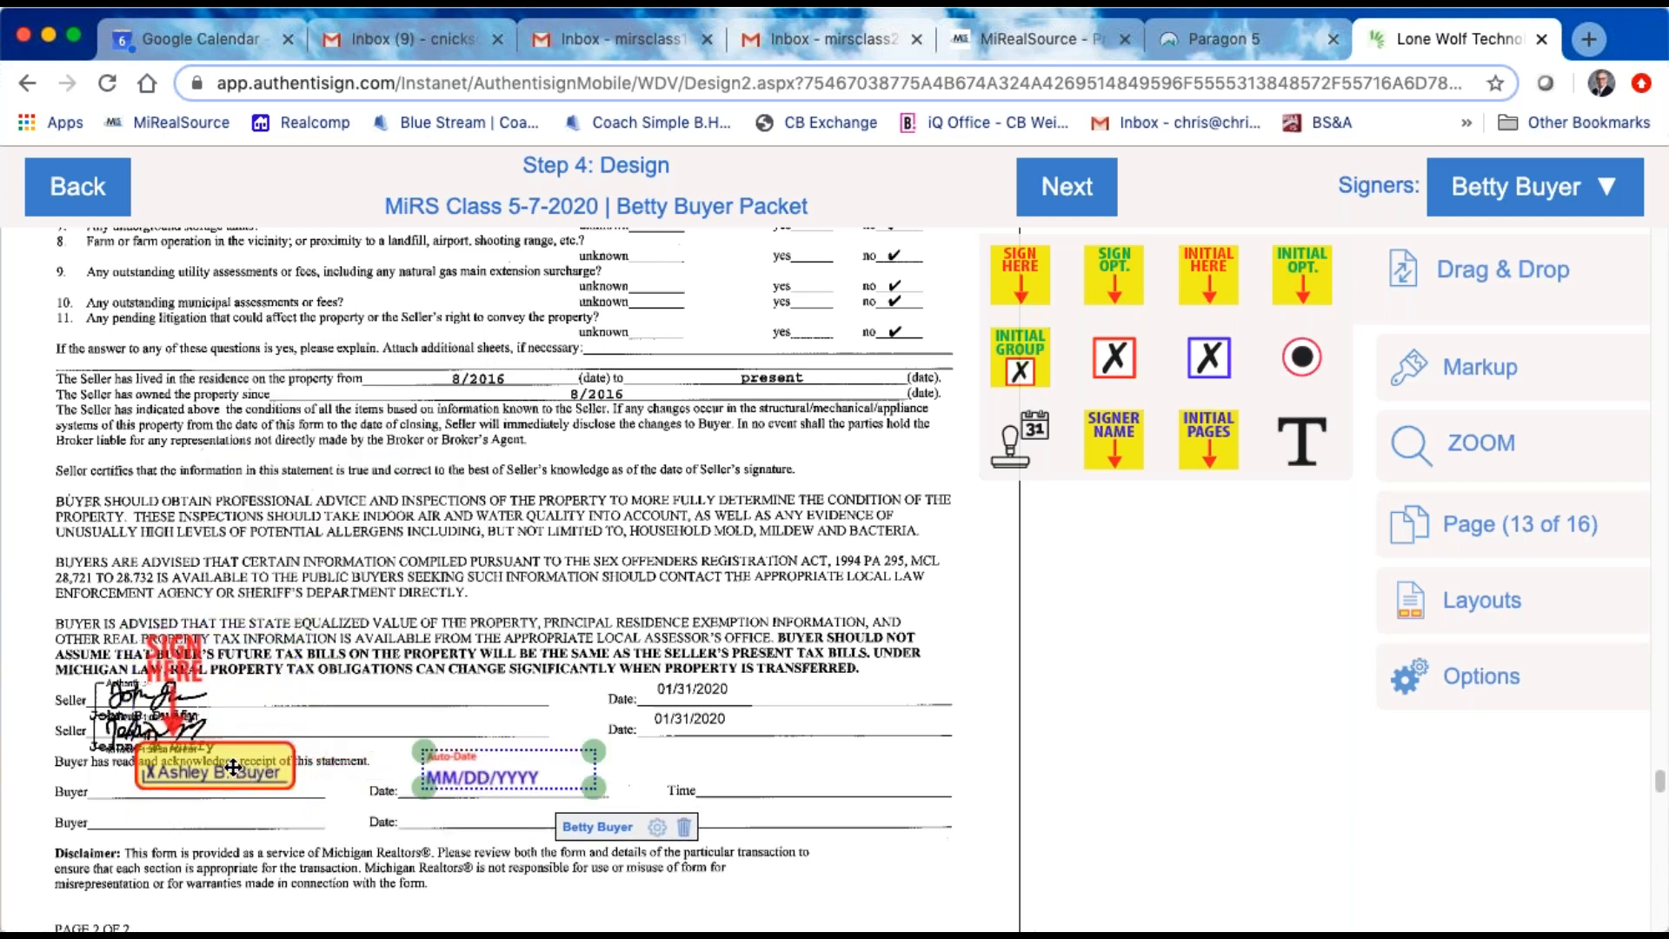
mouse_move(233, 767)
mouse_down()
mouse_move(192, 787)
mouse_move(198, 770)
mouse_up()
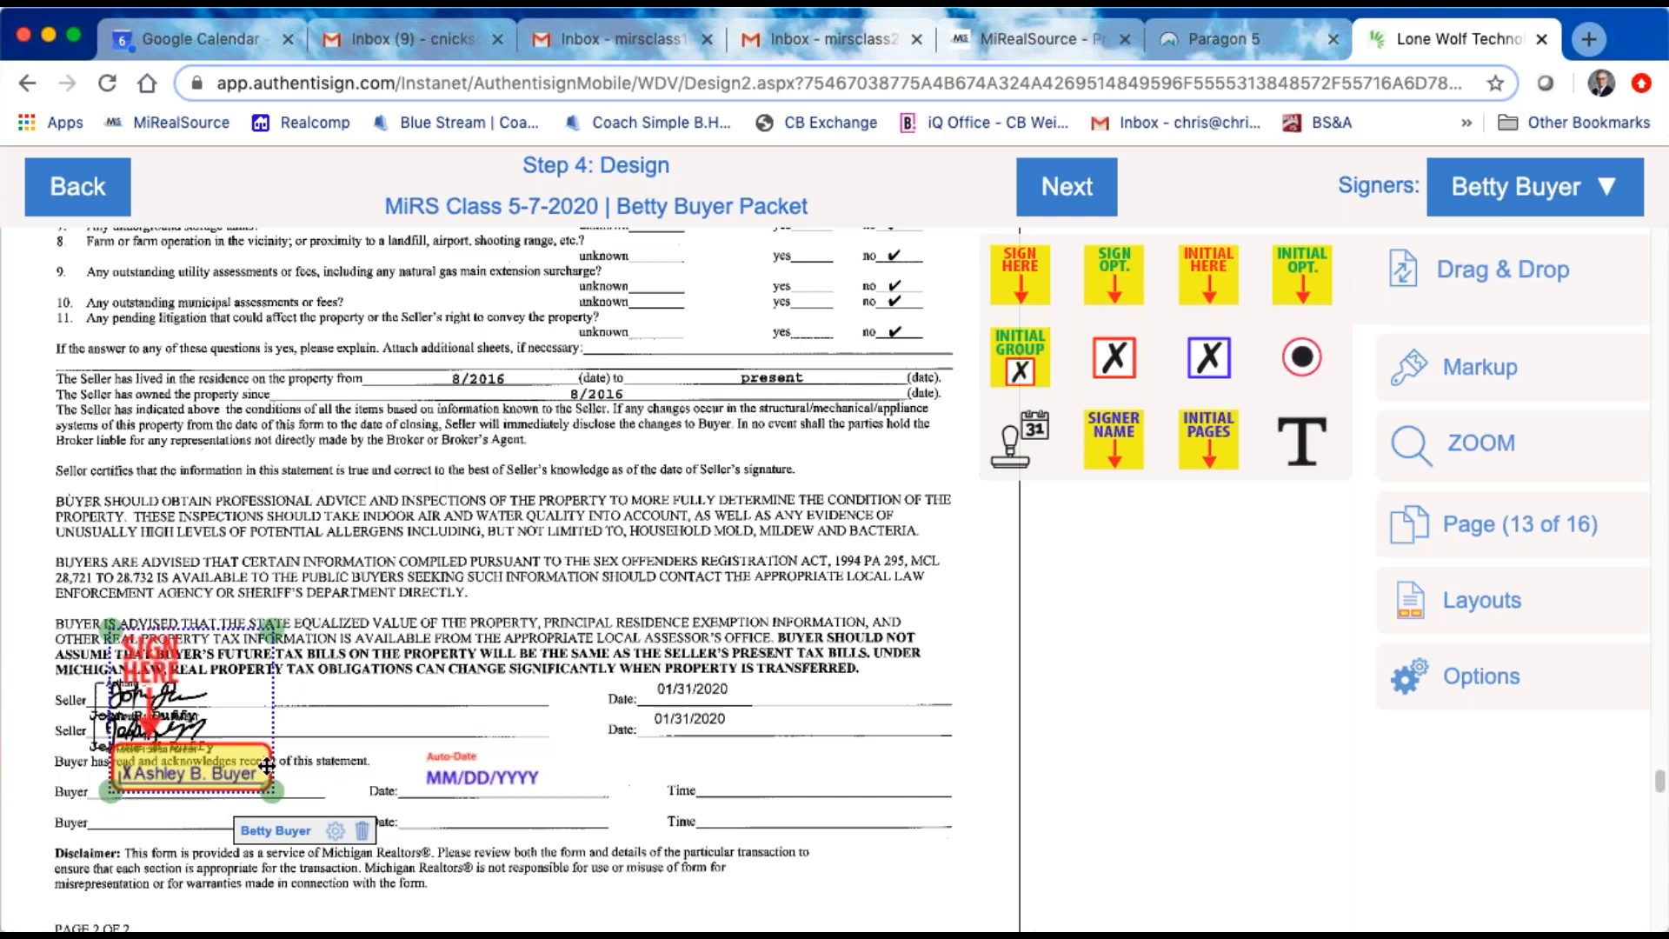
Step: Place the buyer's Initial Here block below the sellers' Date line on the Lead Based Paint (L-1) acknowledgement page
scroll(311, 714, down, 1)
scroll(447, 749, down, 10)
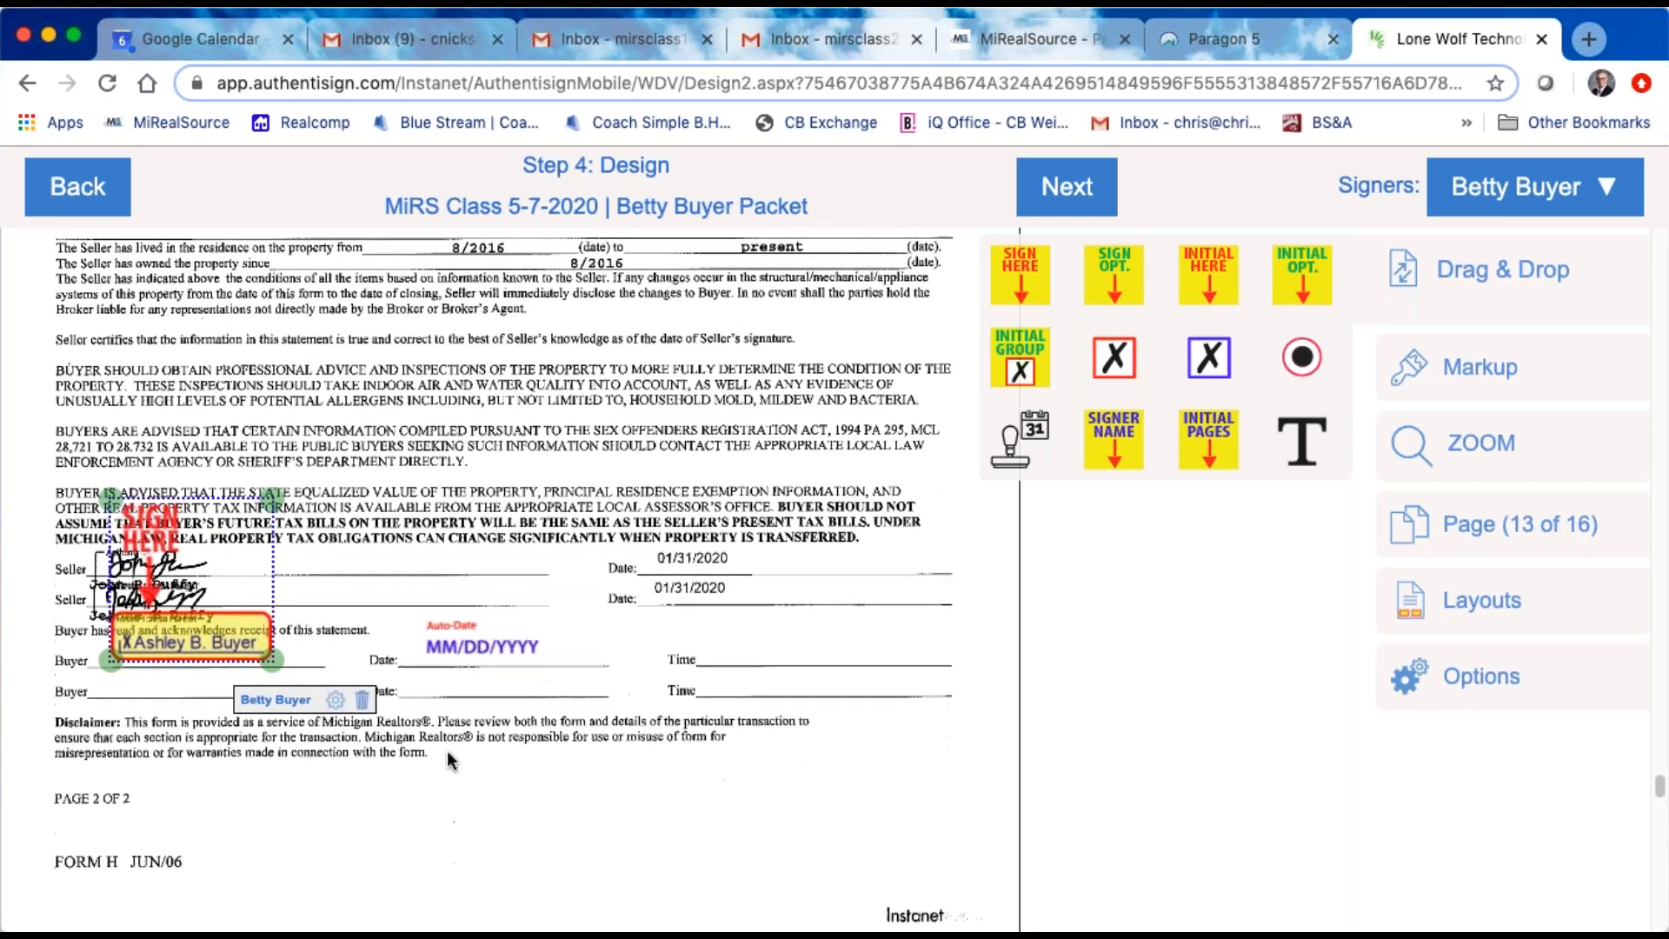
scroll(492, 765, down, 15)
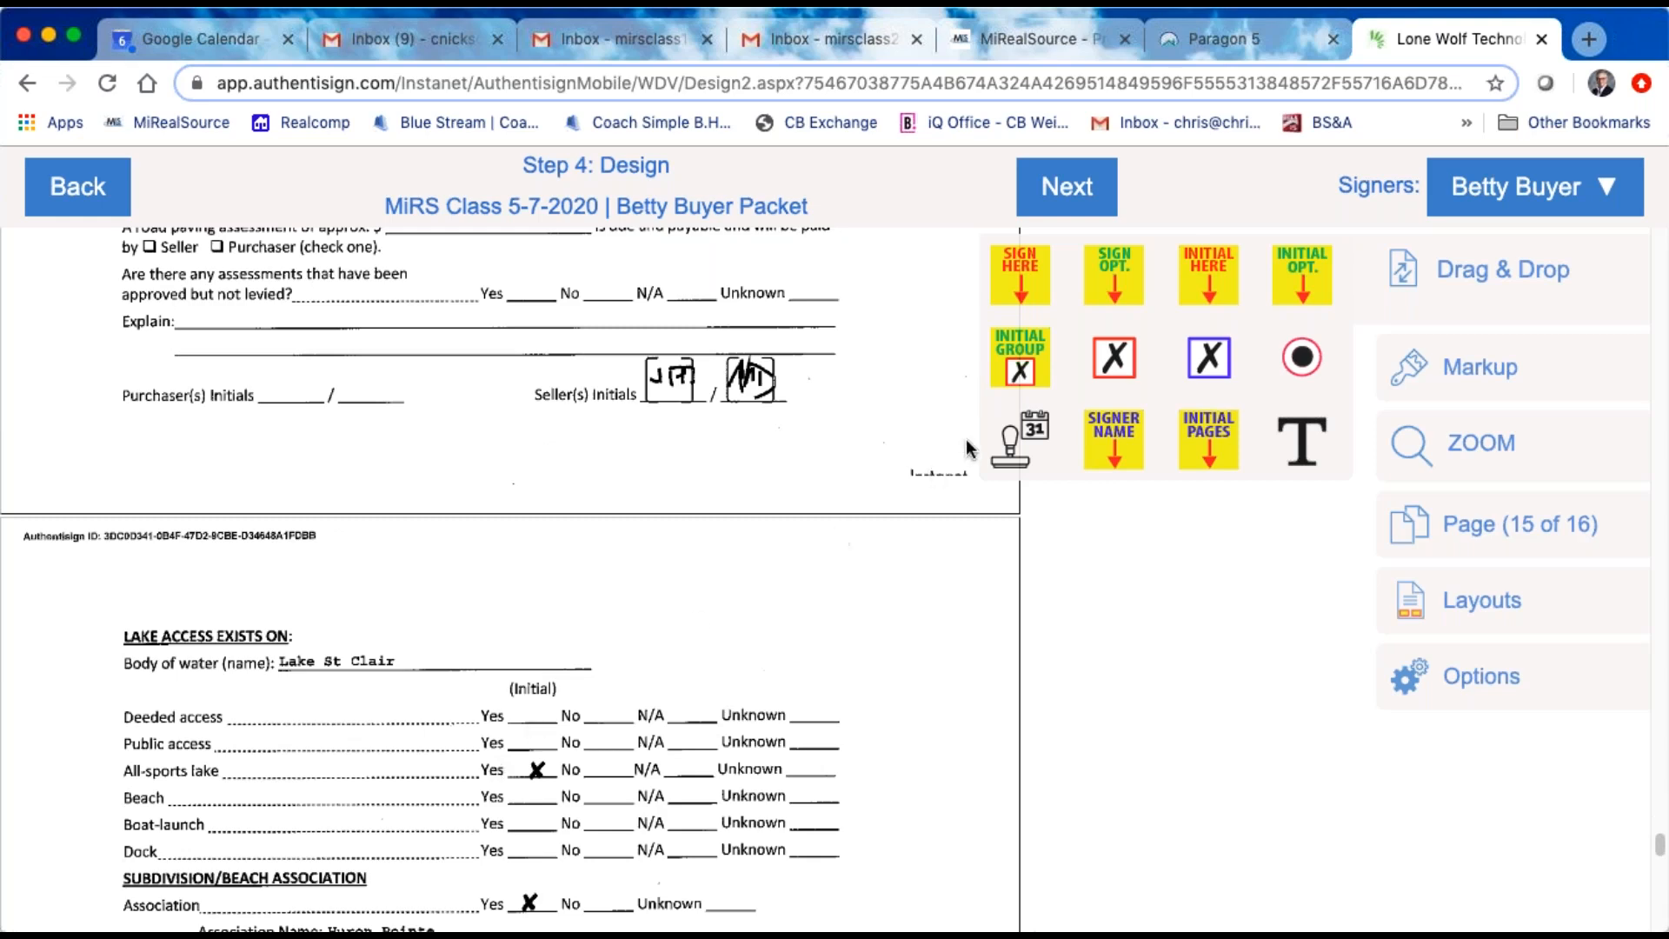
scroll(794, 683, down, 15)
scroll(794, 687, down, 10)
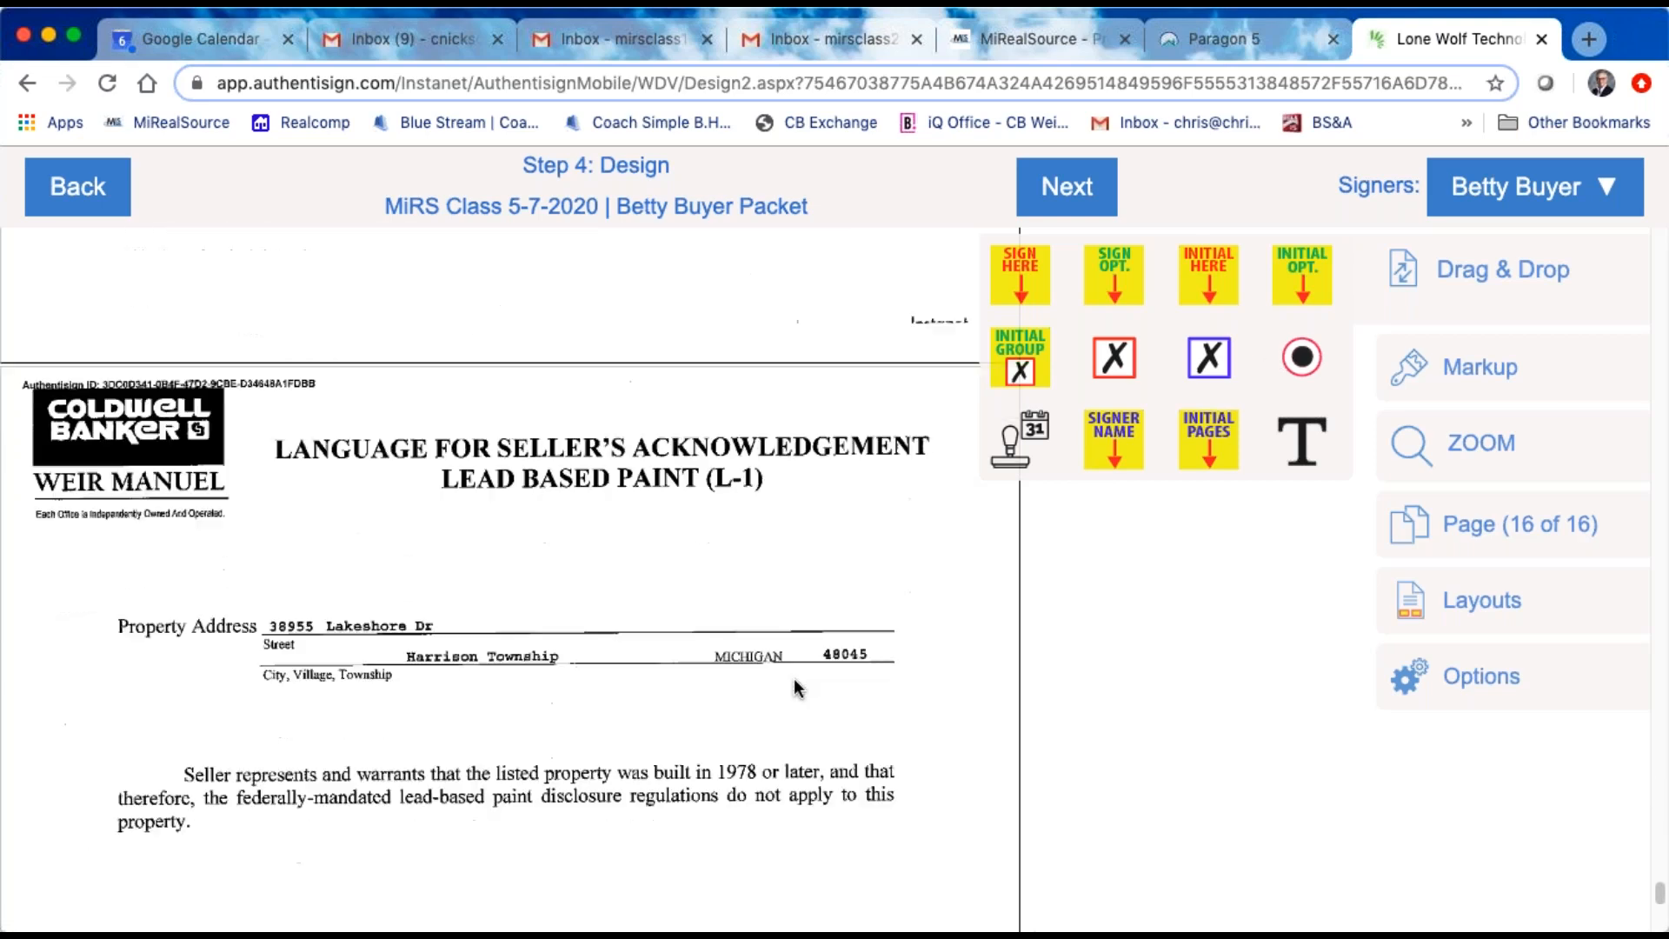
scroll(769, 693, down, 2)
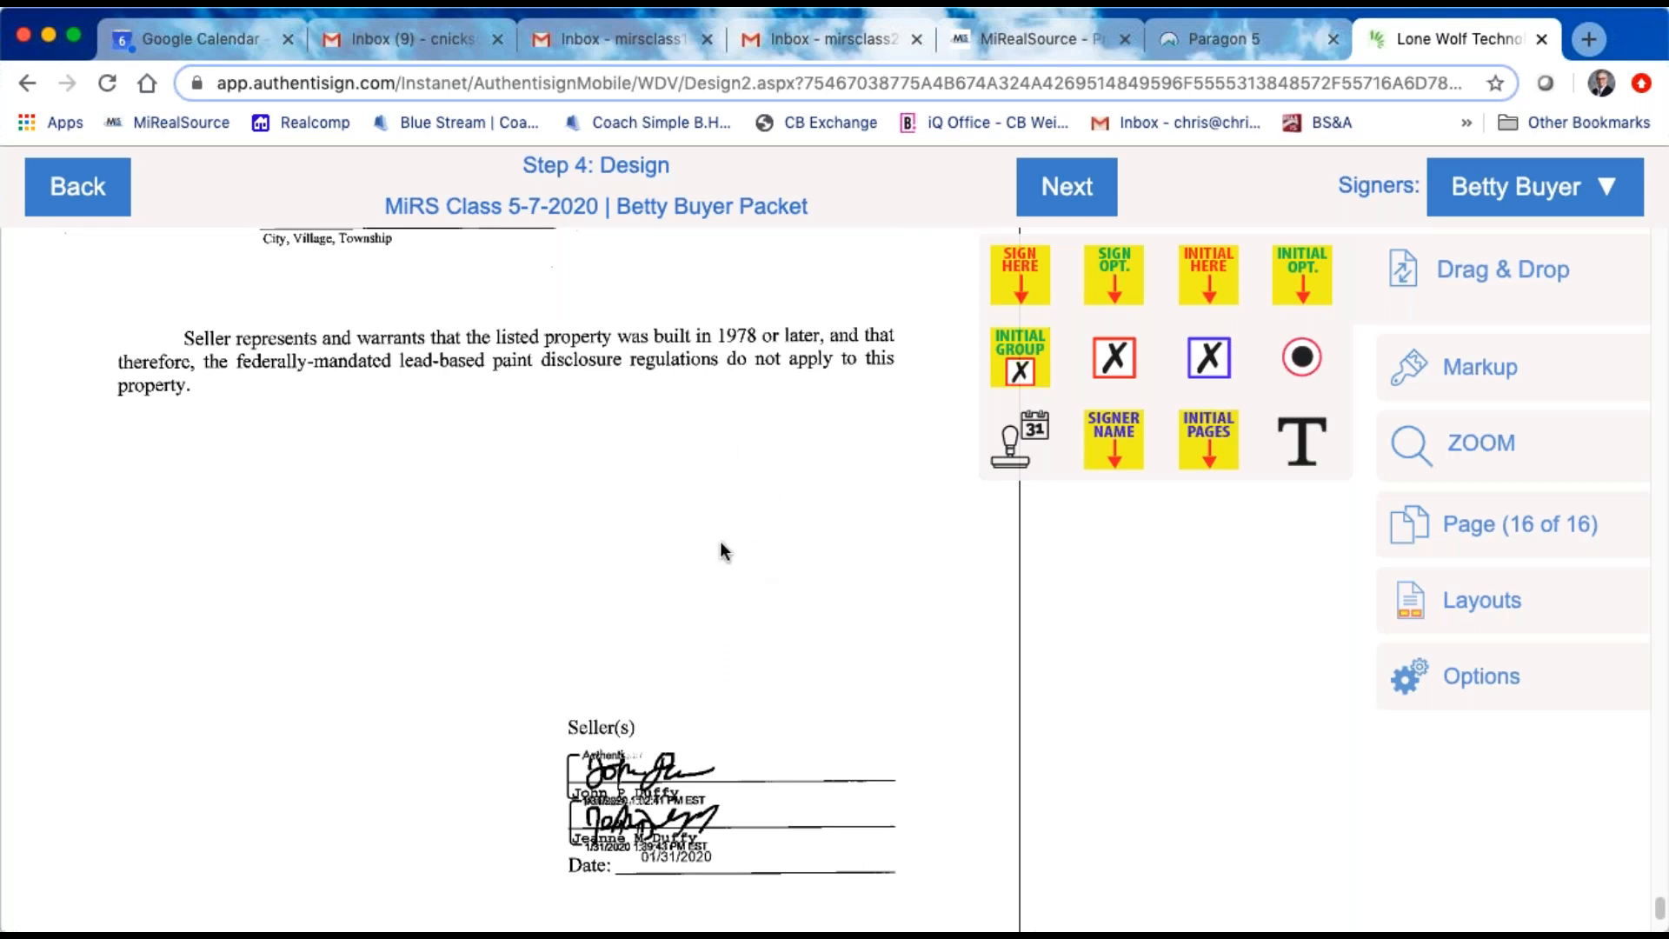
scroll(720, 541, down, 4)
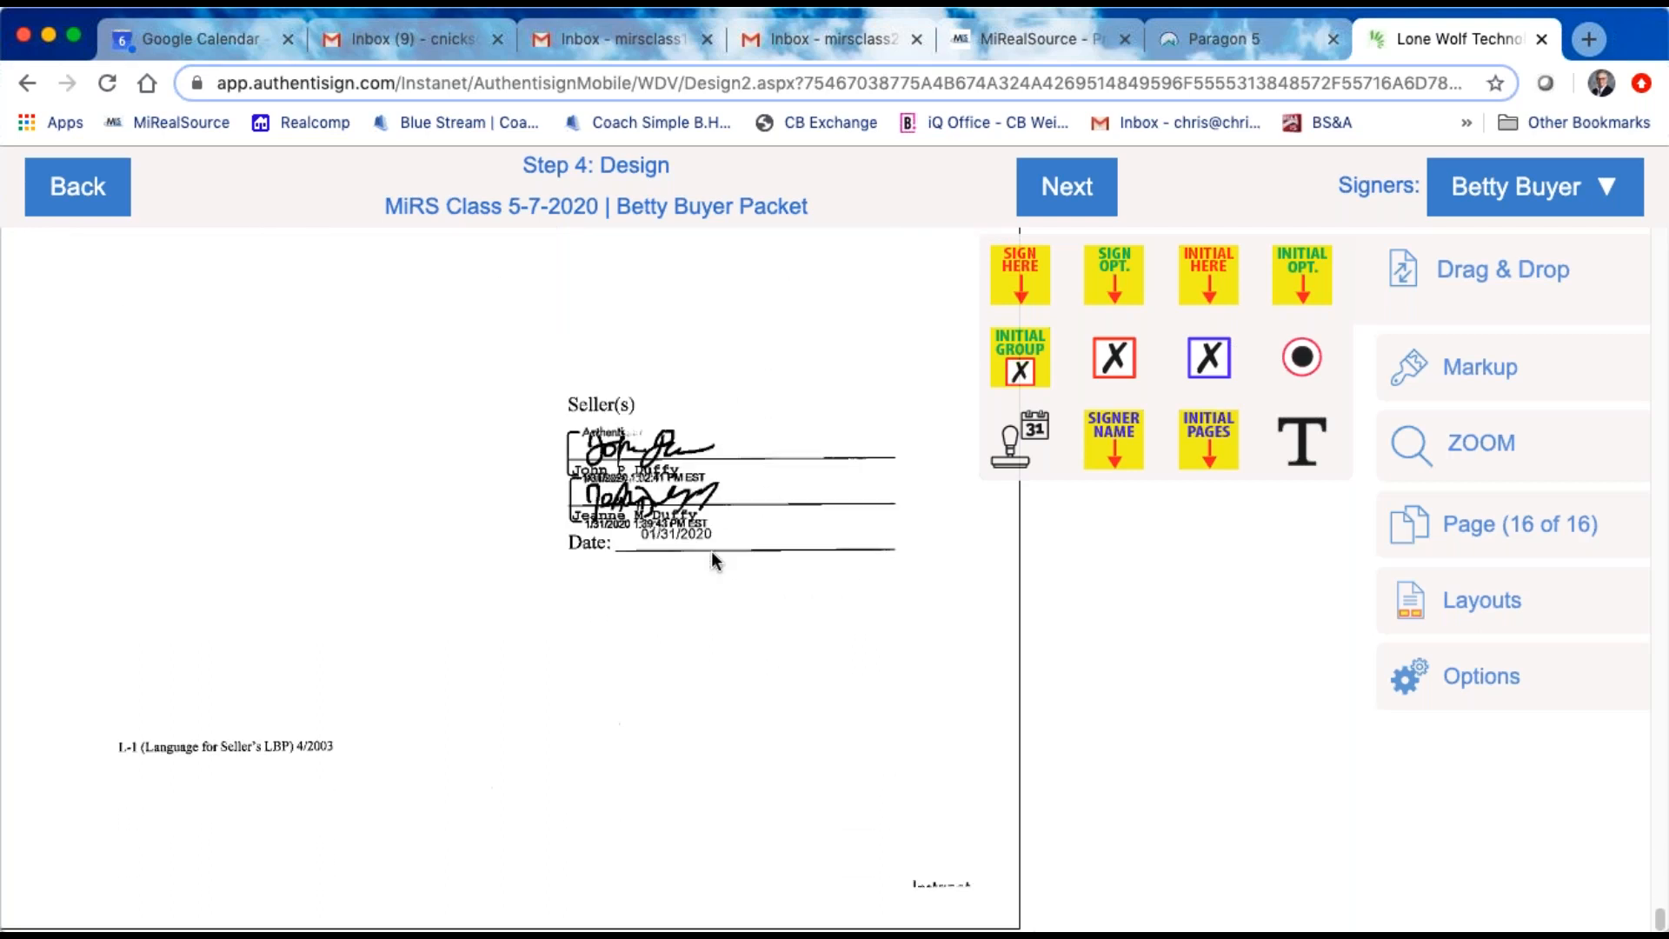
scroll(711, 551, down, 7)
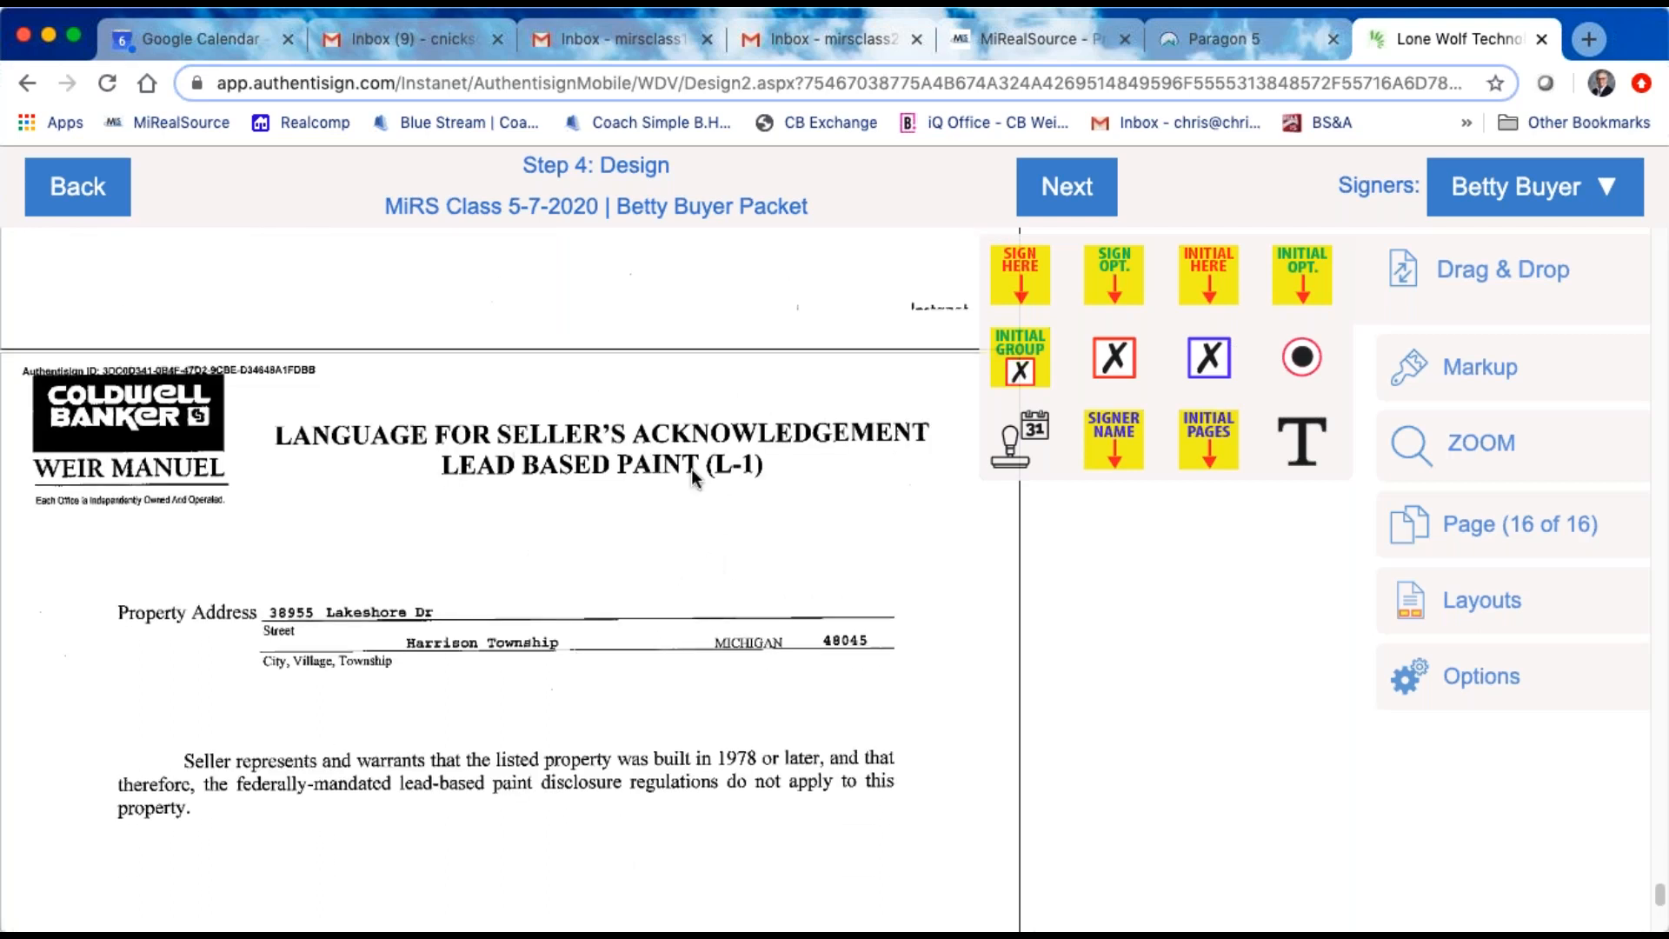
scroll(535, 677, down, 7)
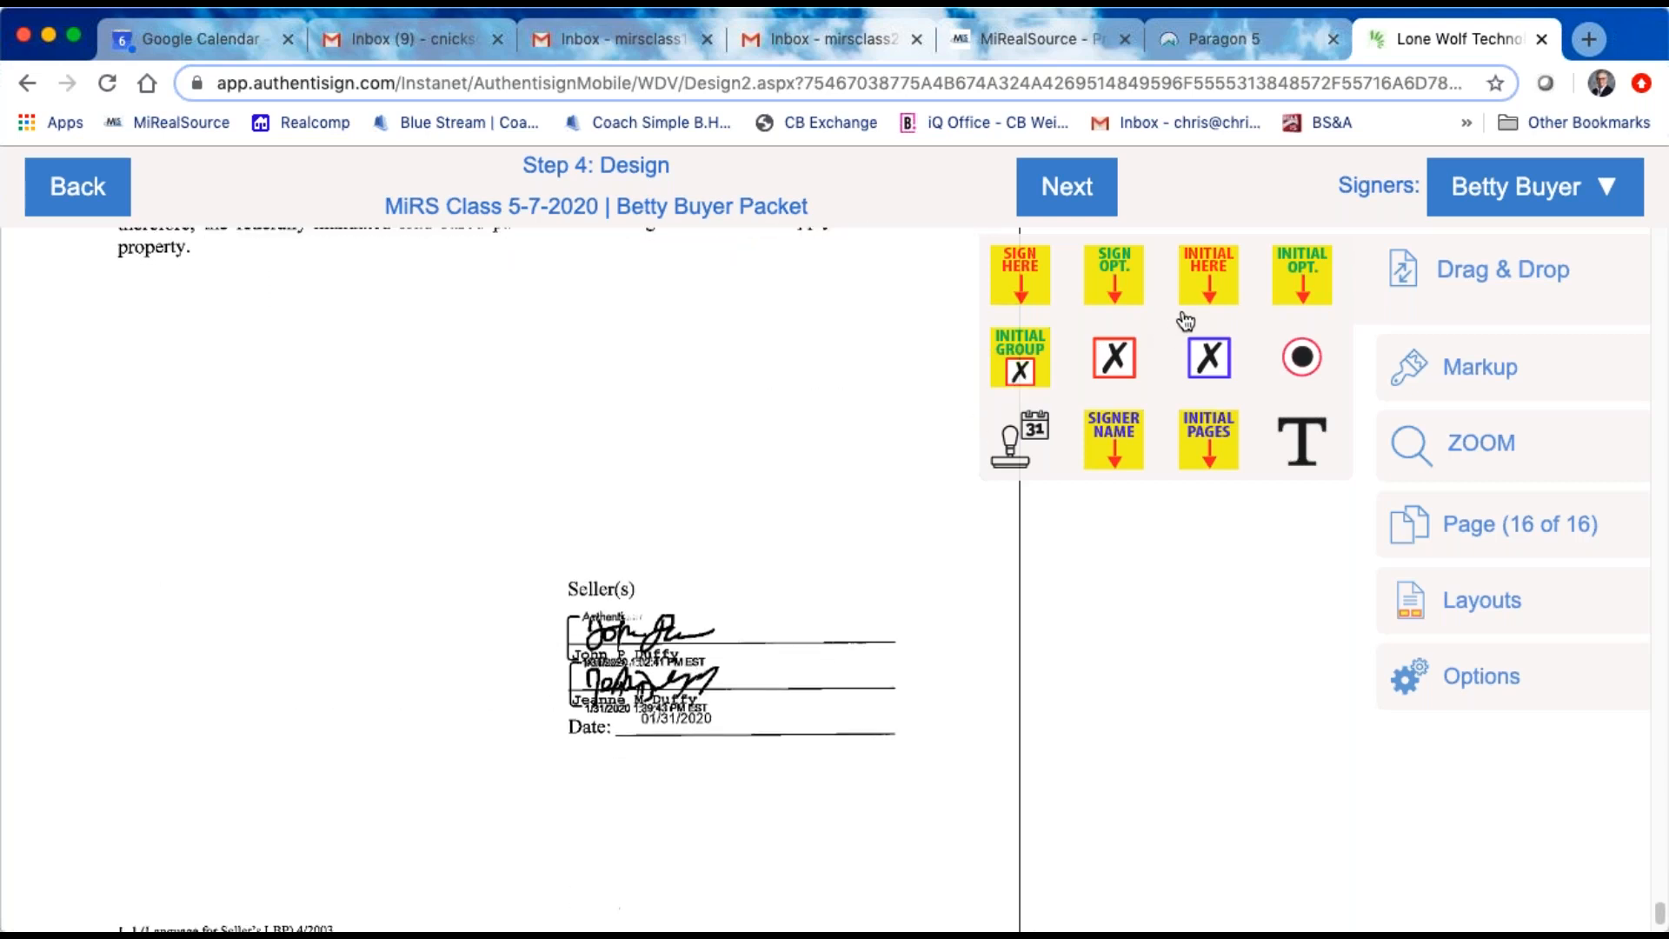
mouse_move(1226, 286)
mouse_down()
mouse_move(1049, 418)
mouse_move(665, 607)
mouse_move(578, 809)
mouse_move(816, 877)
mouse_move(816, 833)
mouse_up()
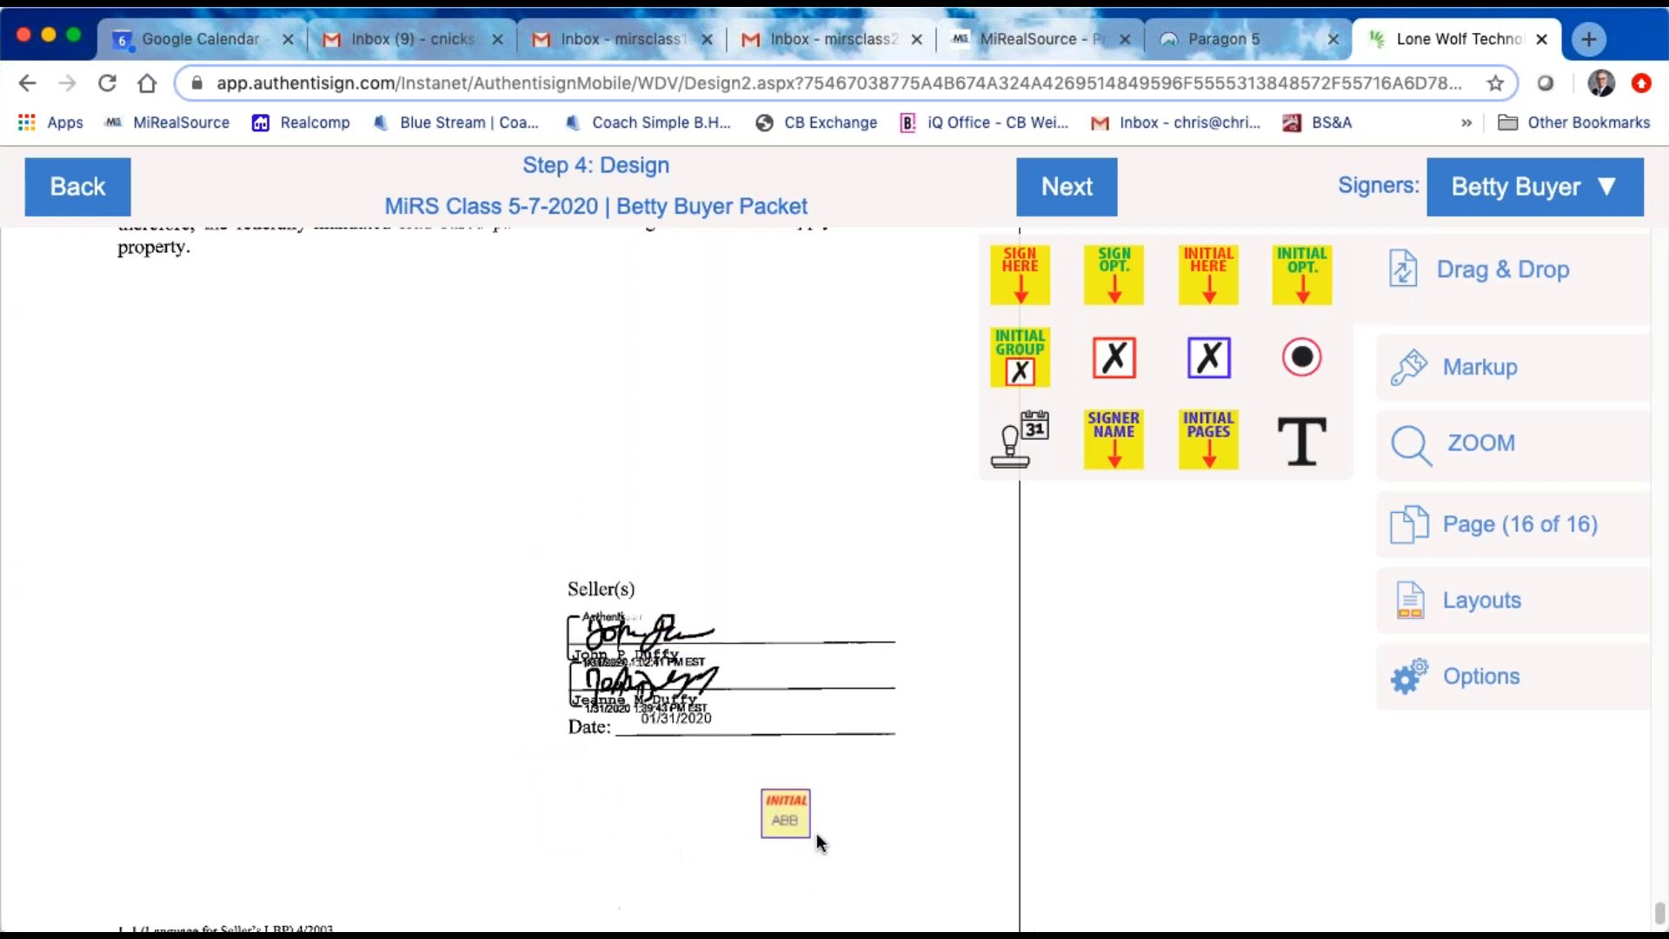
scroll(584, 508, down, 10)
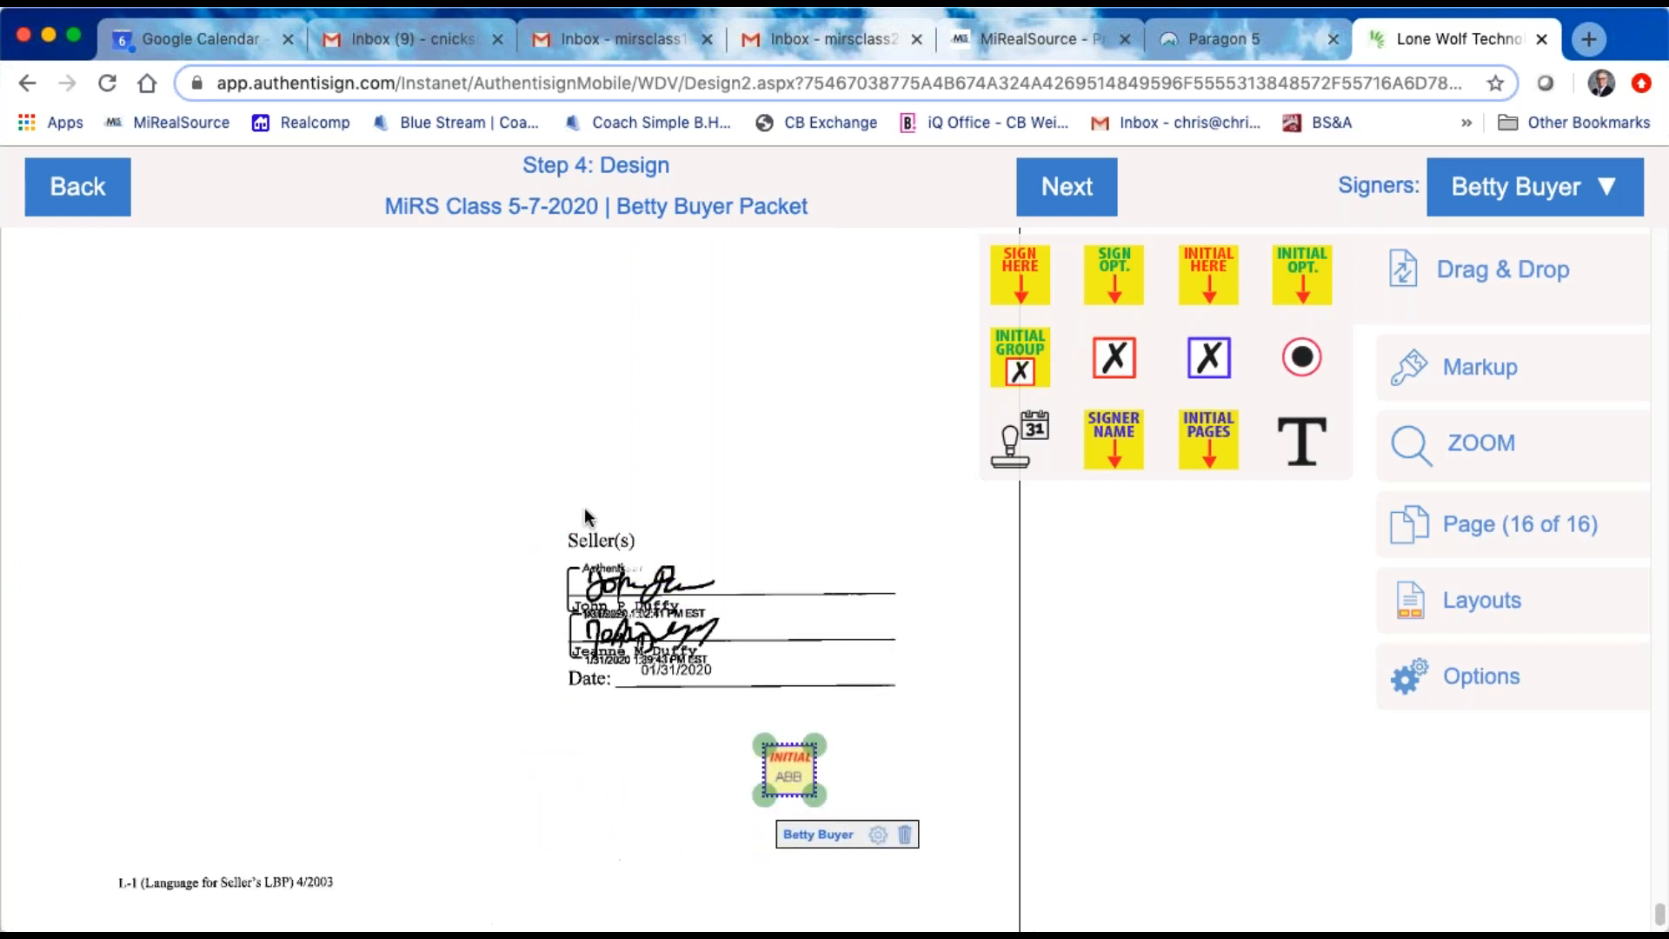
Step: Review the signing blocks on the Seller's Disclosure Statement, the TILA-RESPA authorization and the Addendum to Sellers Disclosure
scroll(645, 747, up, 5)
scroll(645, 747, up, 2)
scroll(645, 747, down, 2)
scroll(645, 747, down, 7)
scroll(645, 742, up, 10)
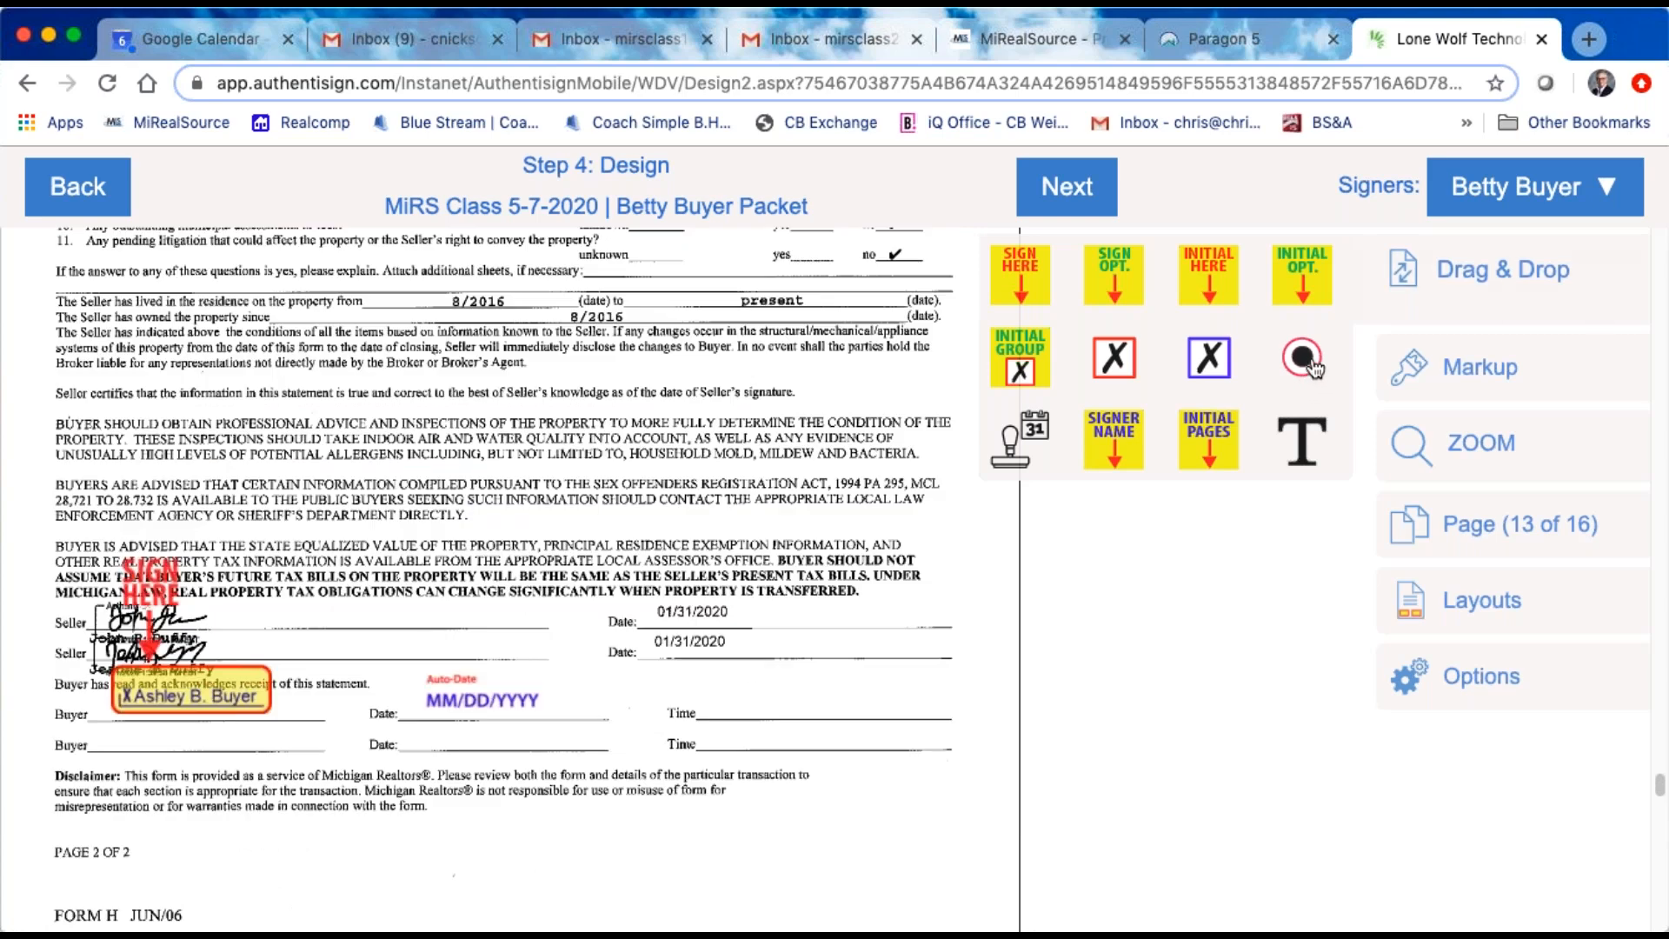
scroll(904, 456, up, 5)
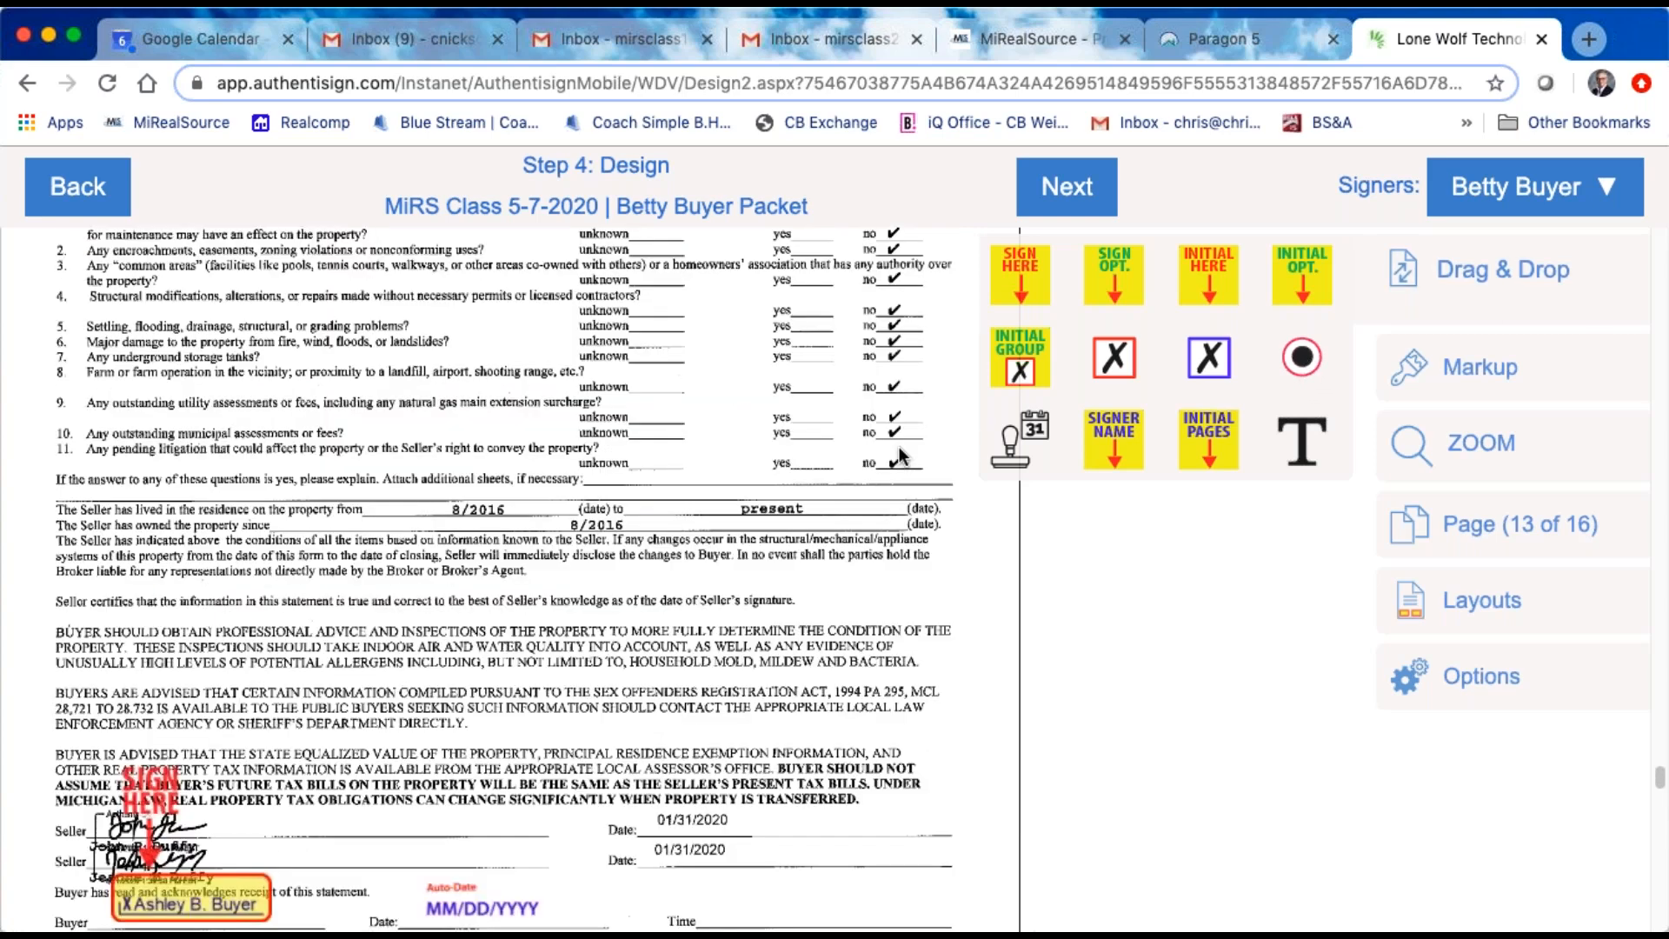
scroll(898, 445, up, 10)
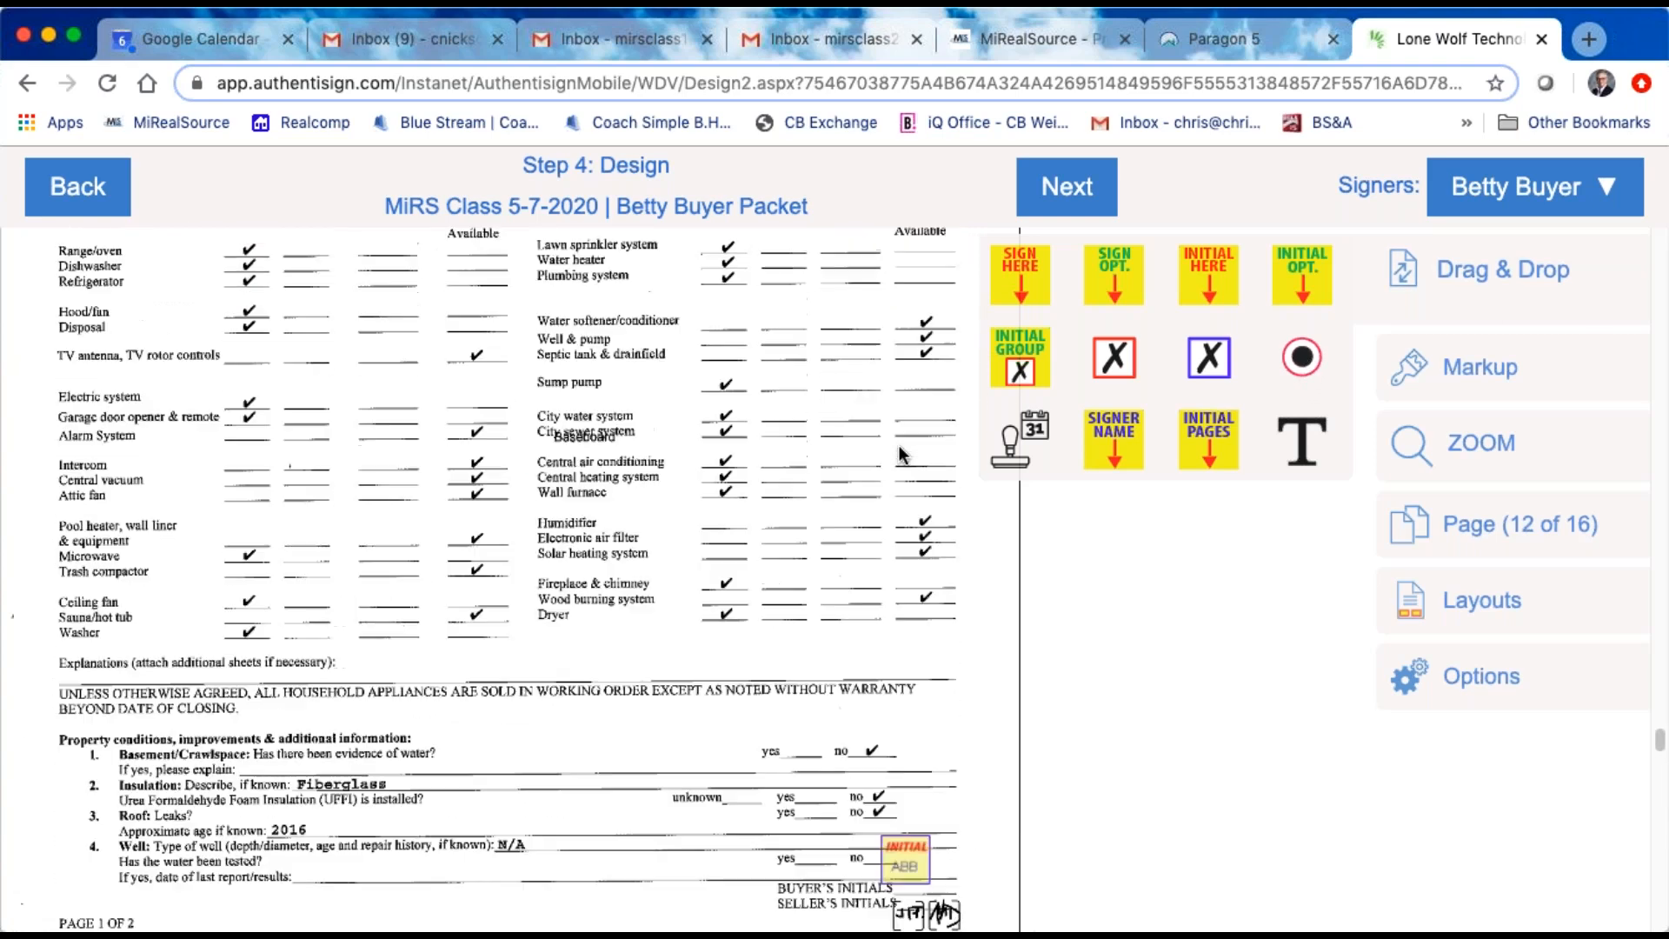
scroll(898, 445, down, 10)
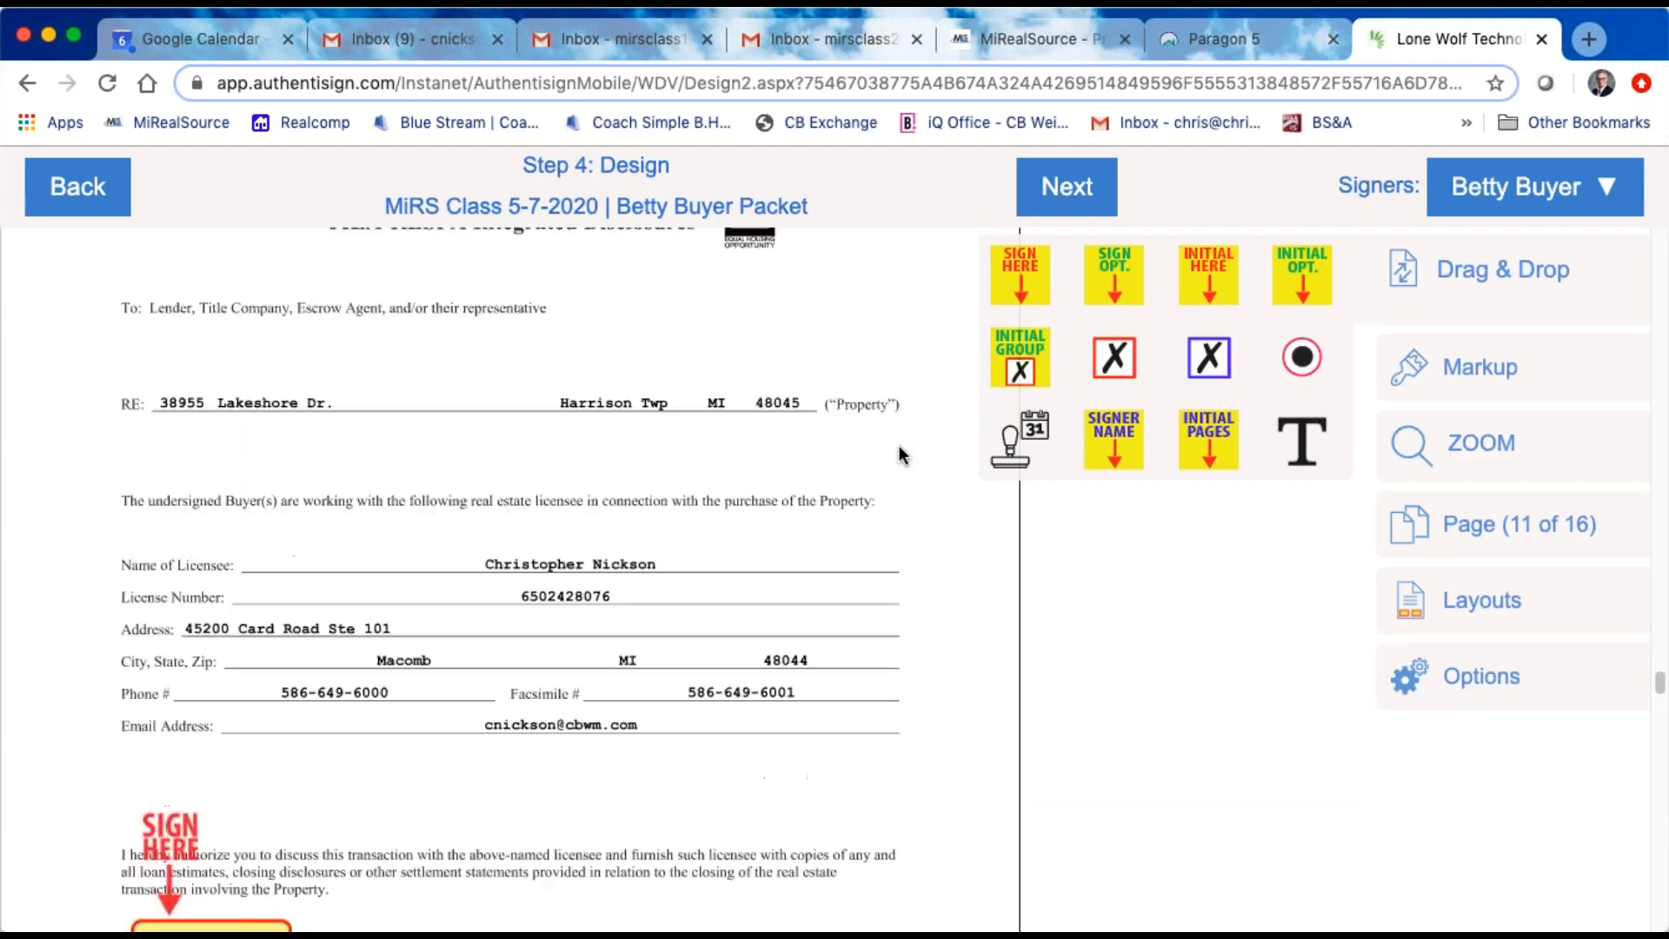
scroll(899, 445, down, 15)
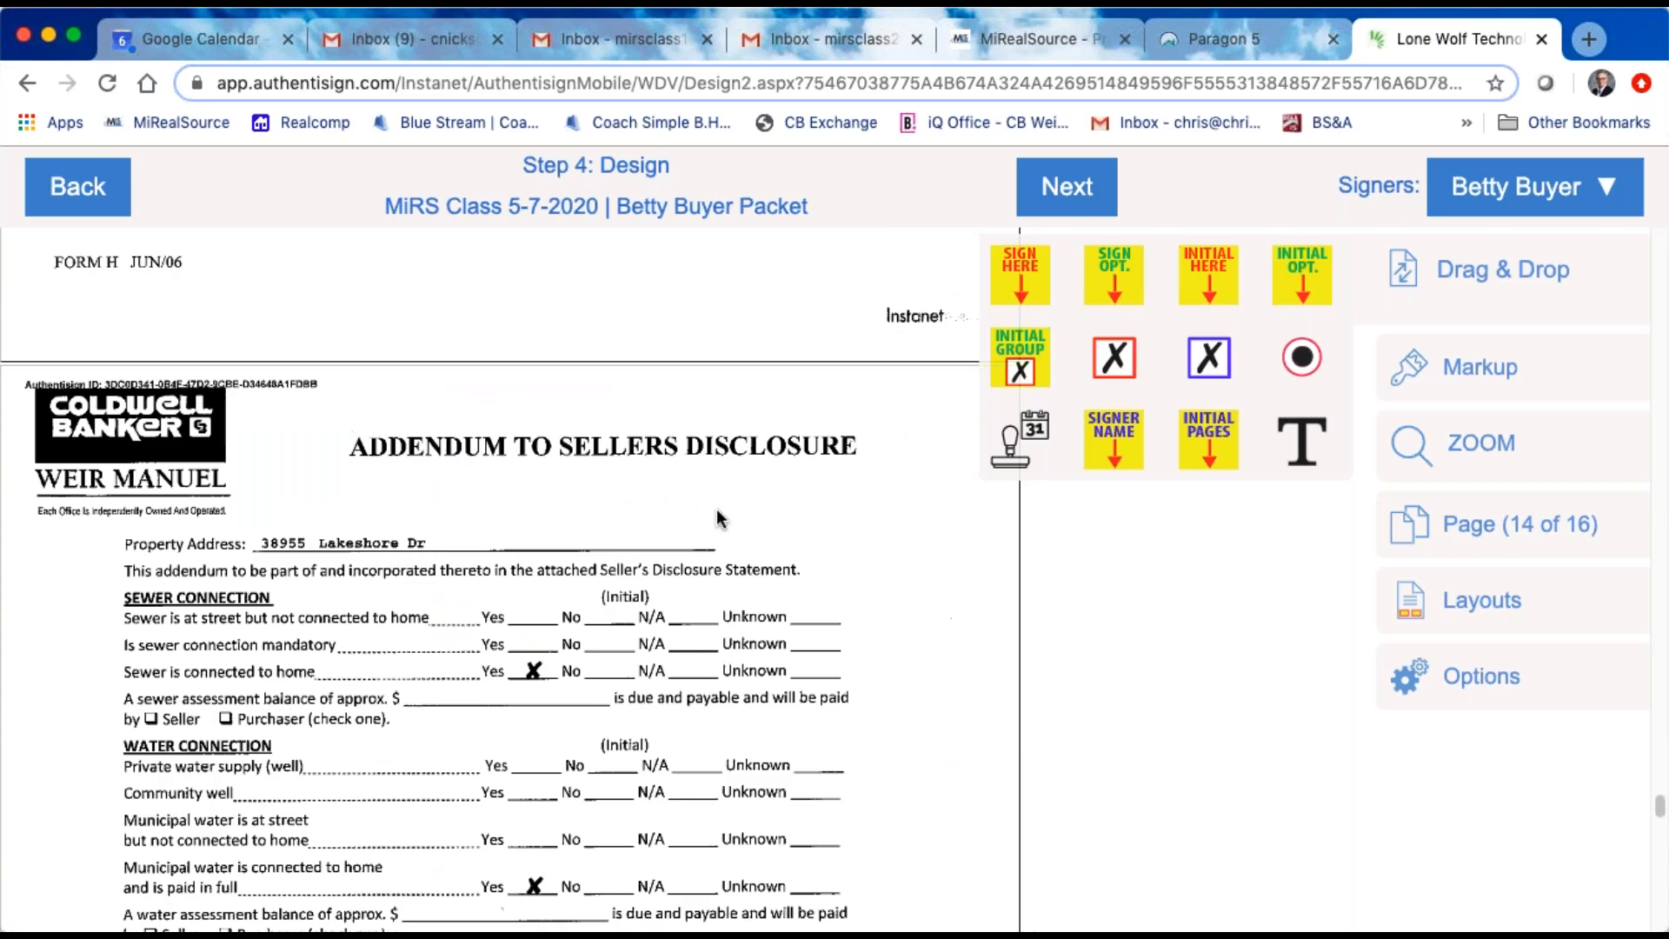
Step: Examine the terms and initials on purchase agreement pages 1 of 4 and 2 of 4, including price and method of payment
scroll(610, 580, up, 8)
scroll(628, 529, up, 15)
scroll(627, 536, up, 15)
scroll(627, 536, up, 12)
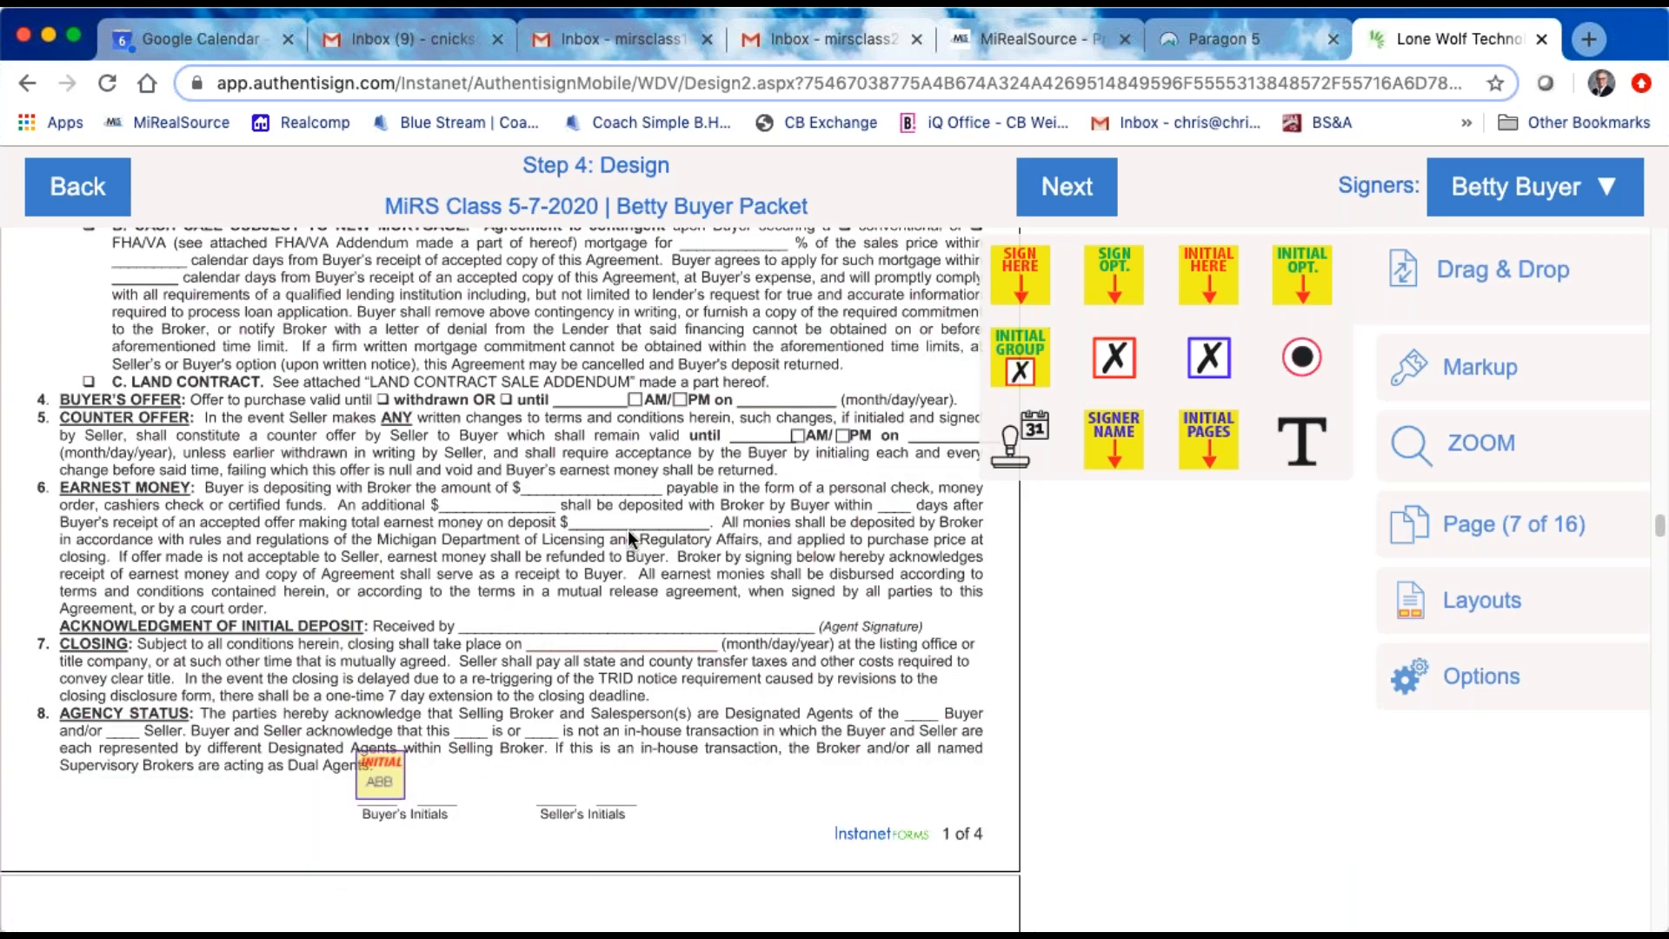
scroll(627, 529, down, 7)
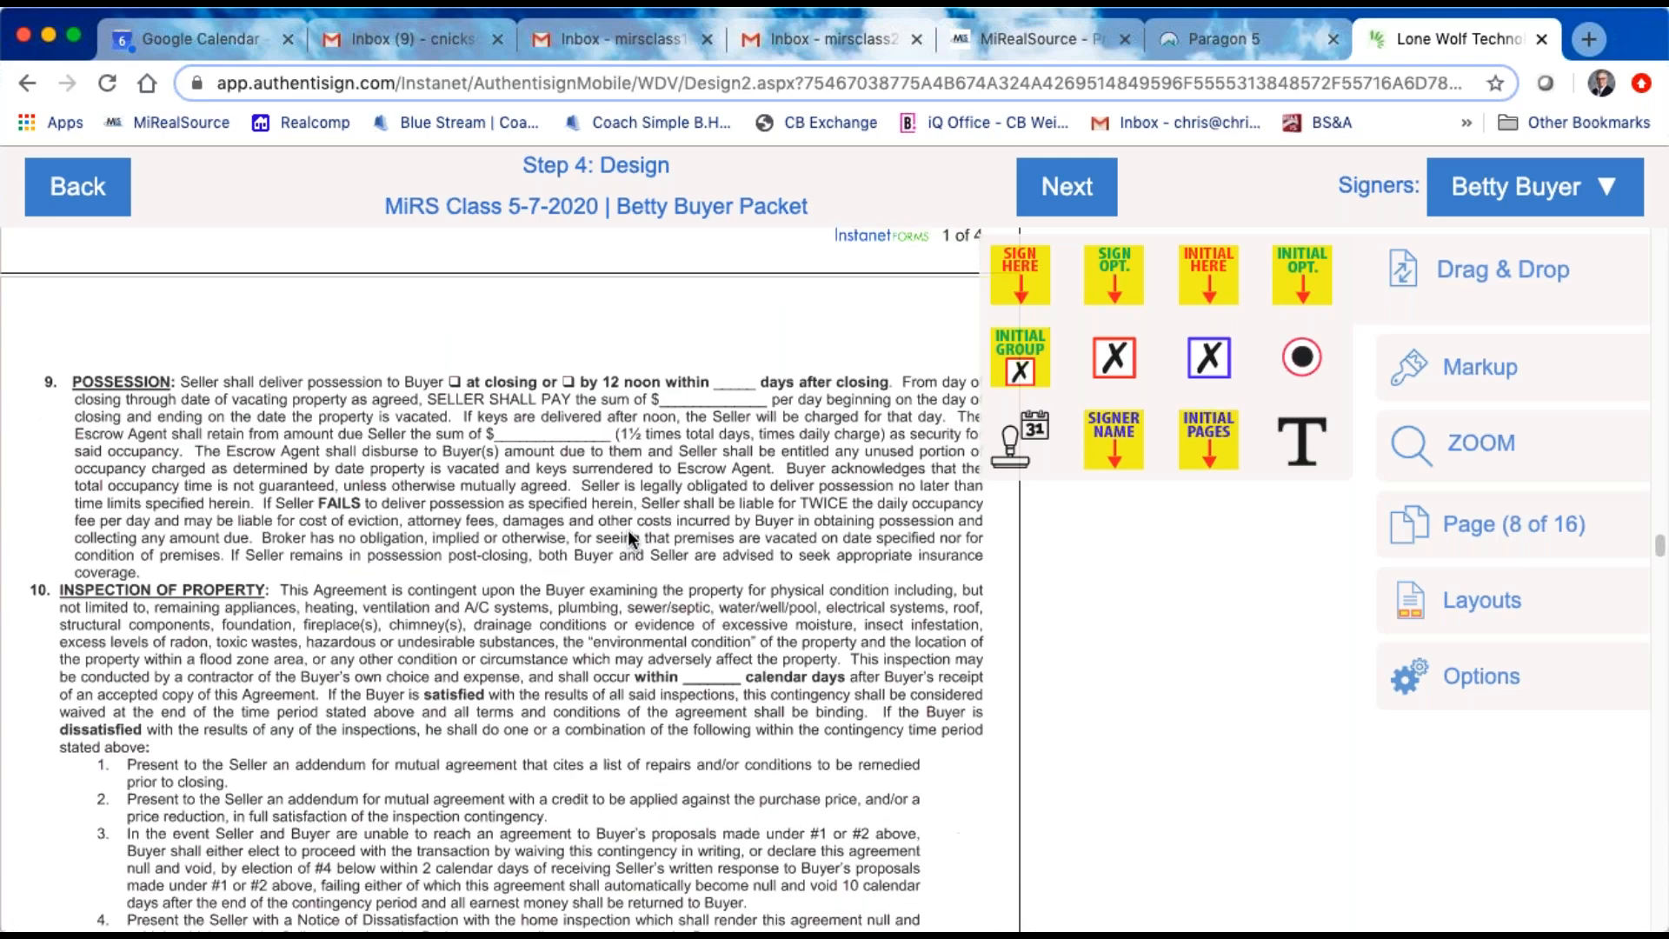
scroll(628, 532, down, 2)
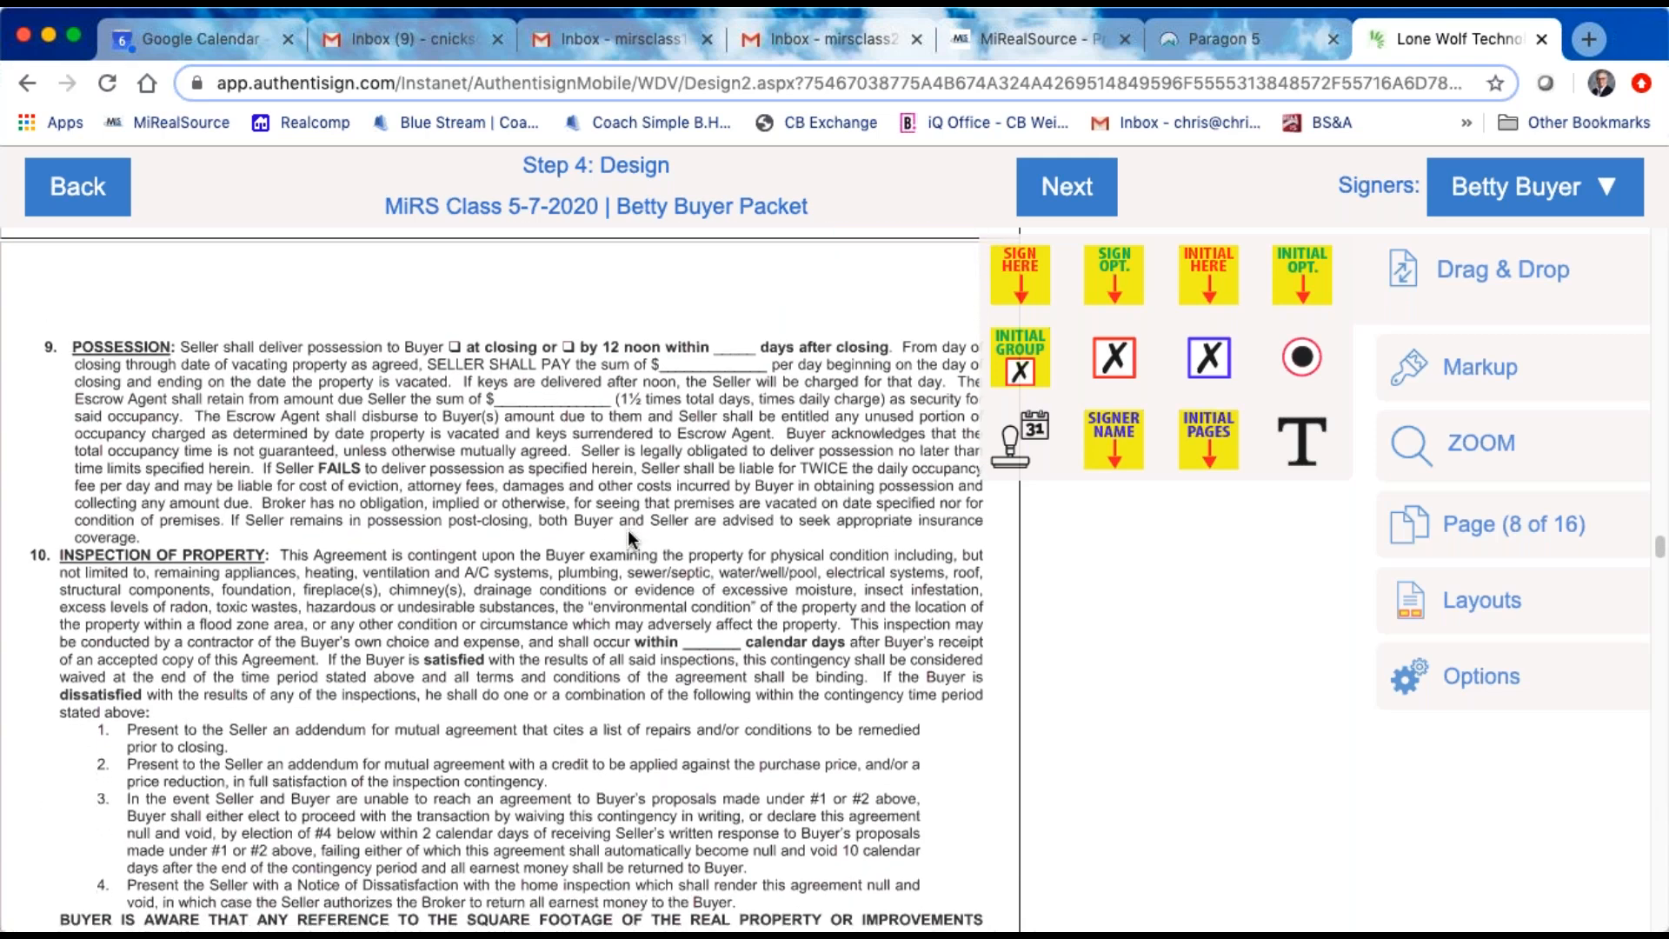
scroll(627, 532, up, 10)
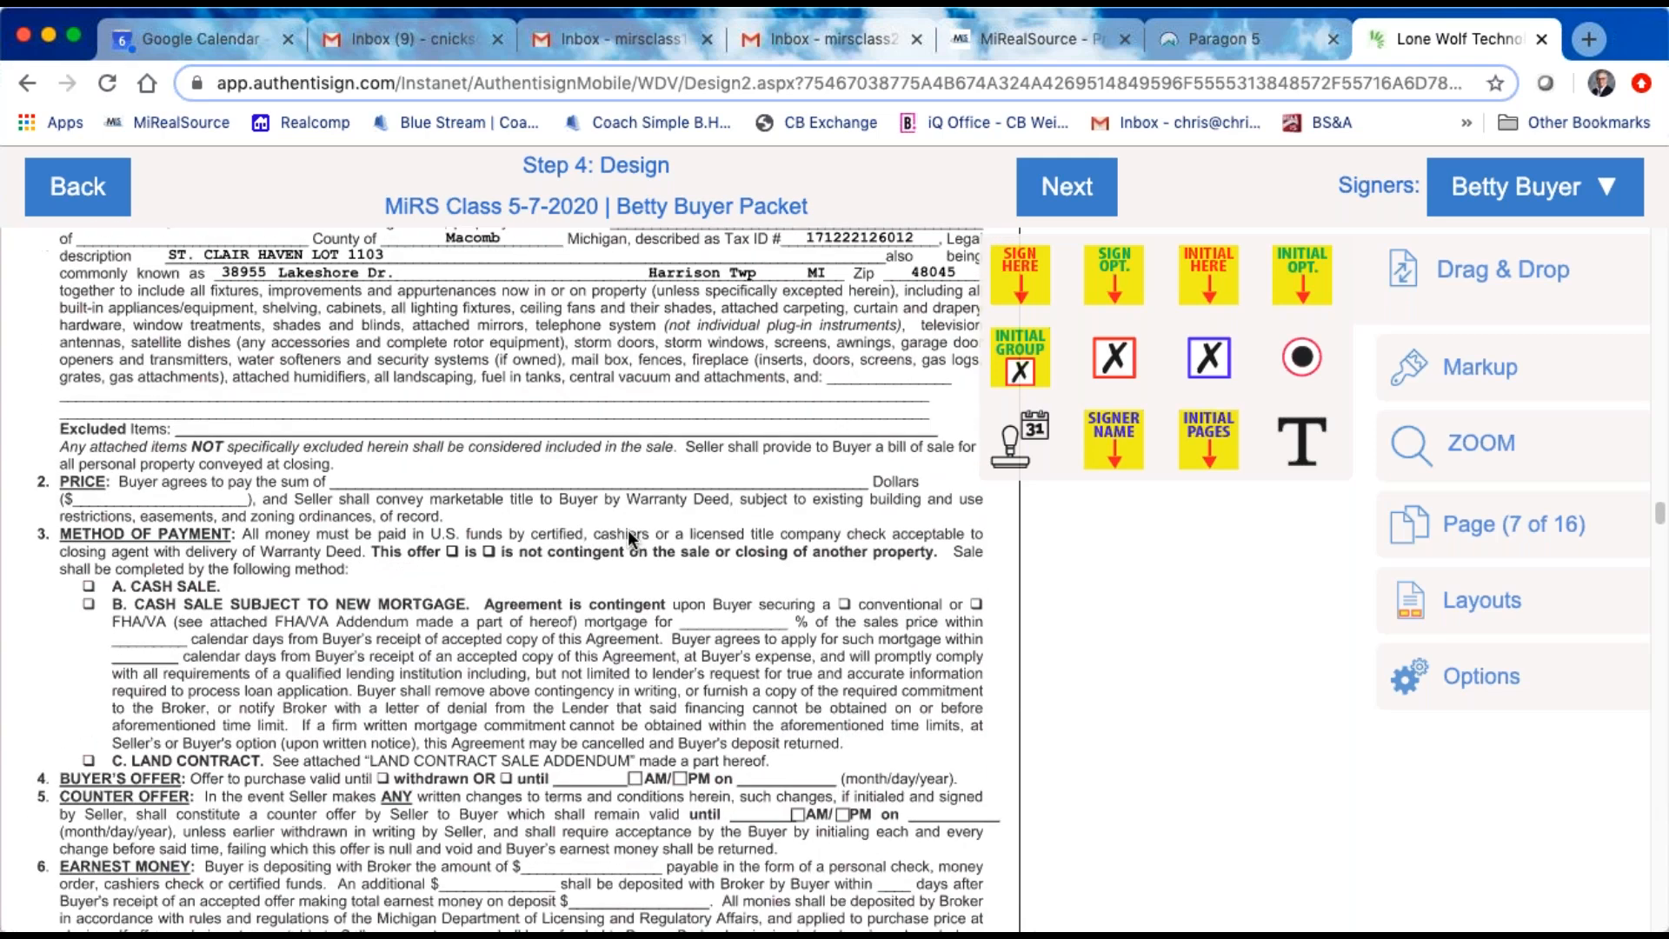
scroll(624, 532, down, 3)
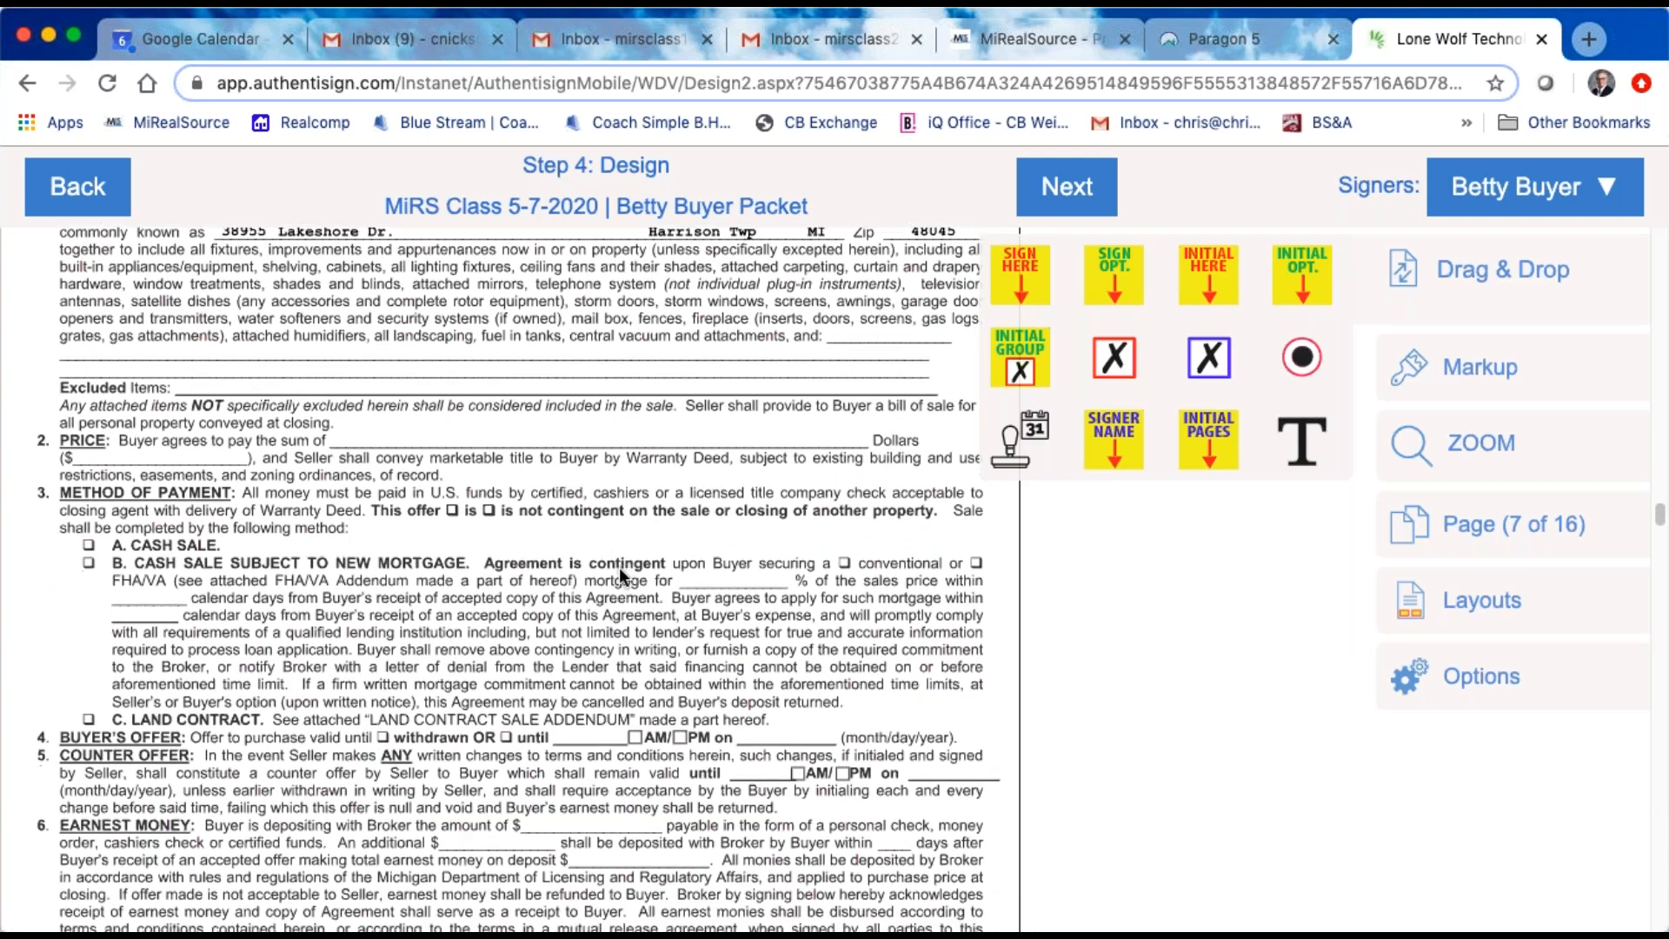
Step: Review the payment, buyer's offer, counter offer, earnest money and agency status clauses on purchase agreement page 1 of 4
scroll(619, 566, down, 1)
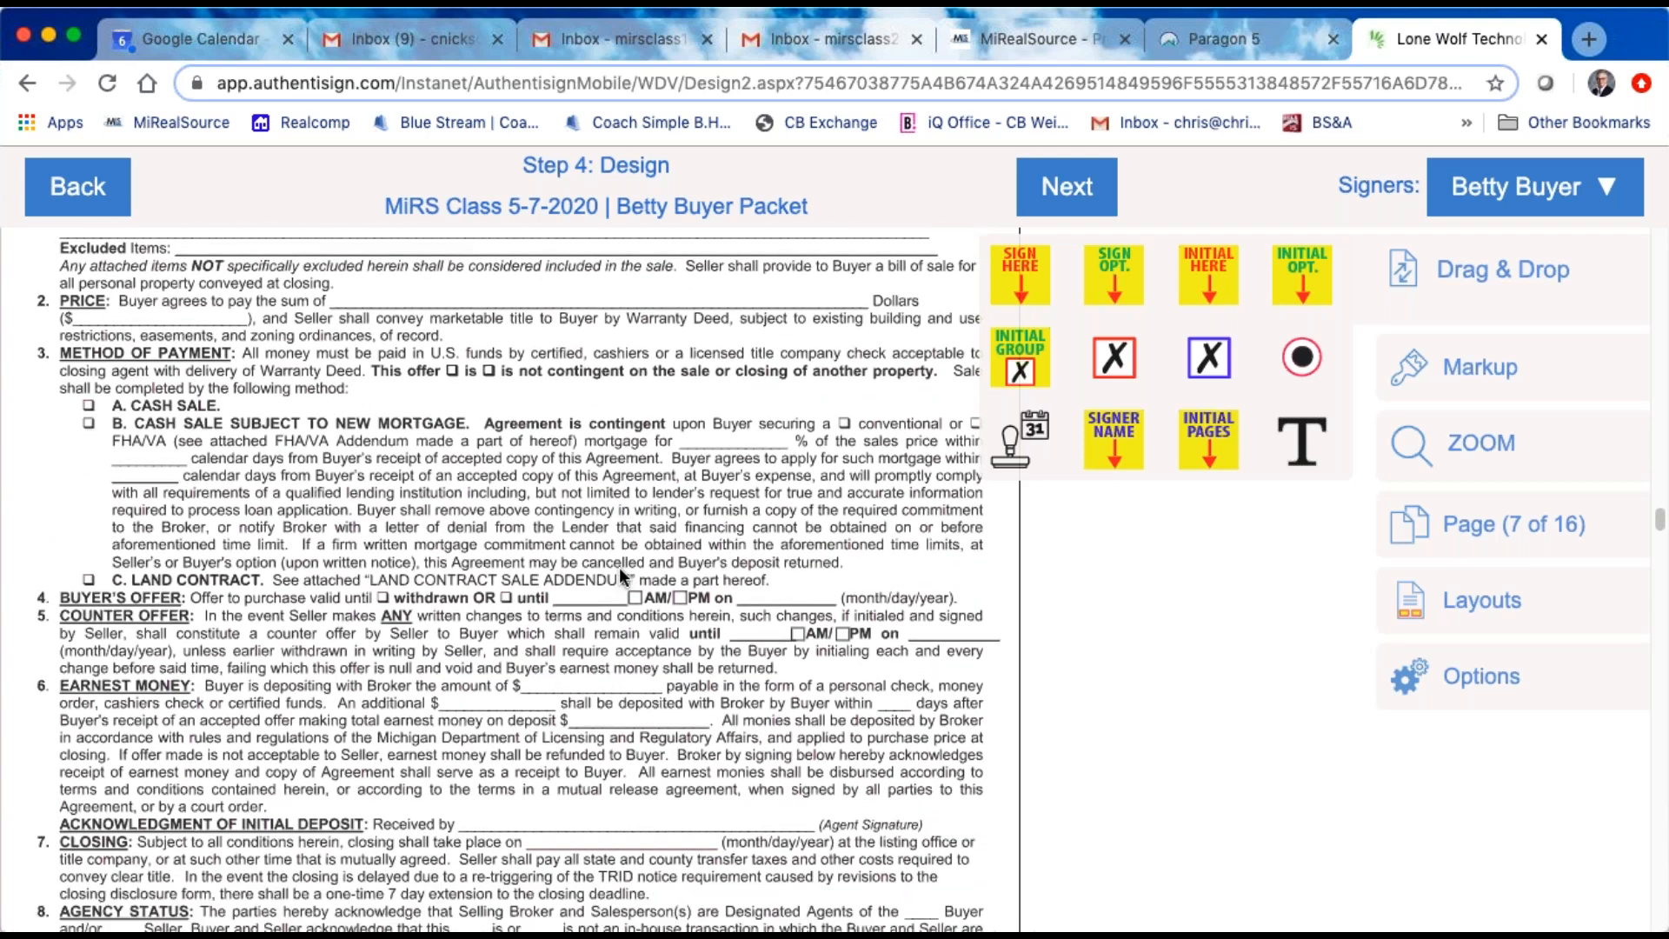
scroll(619, 567, down, 2)
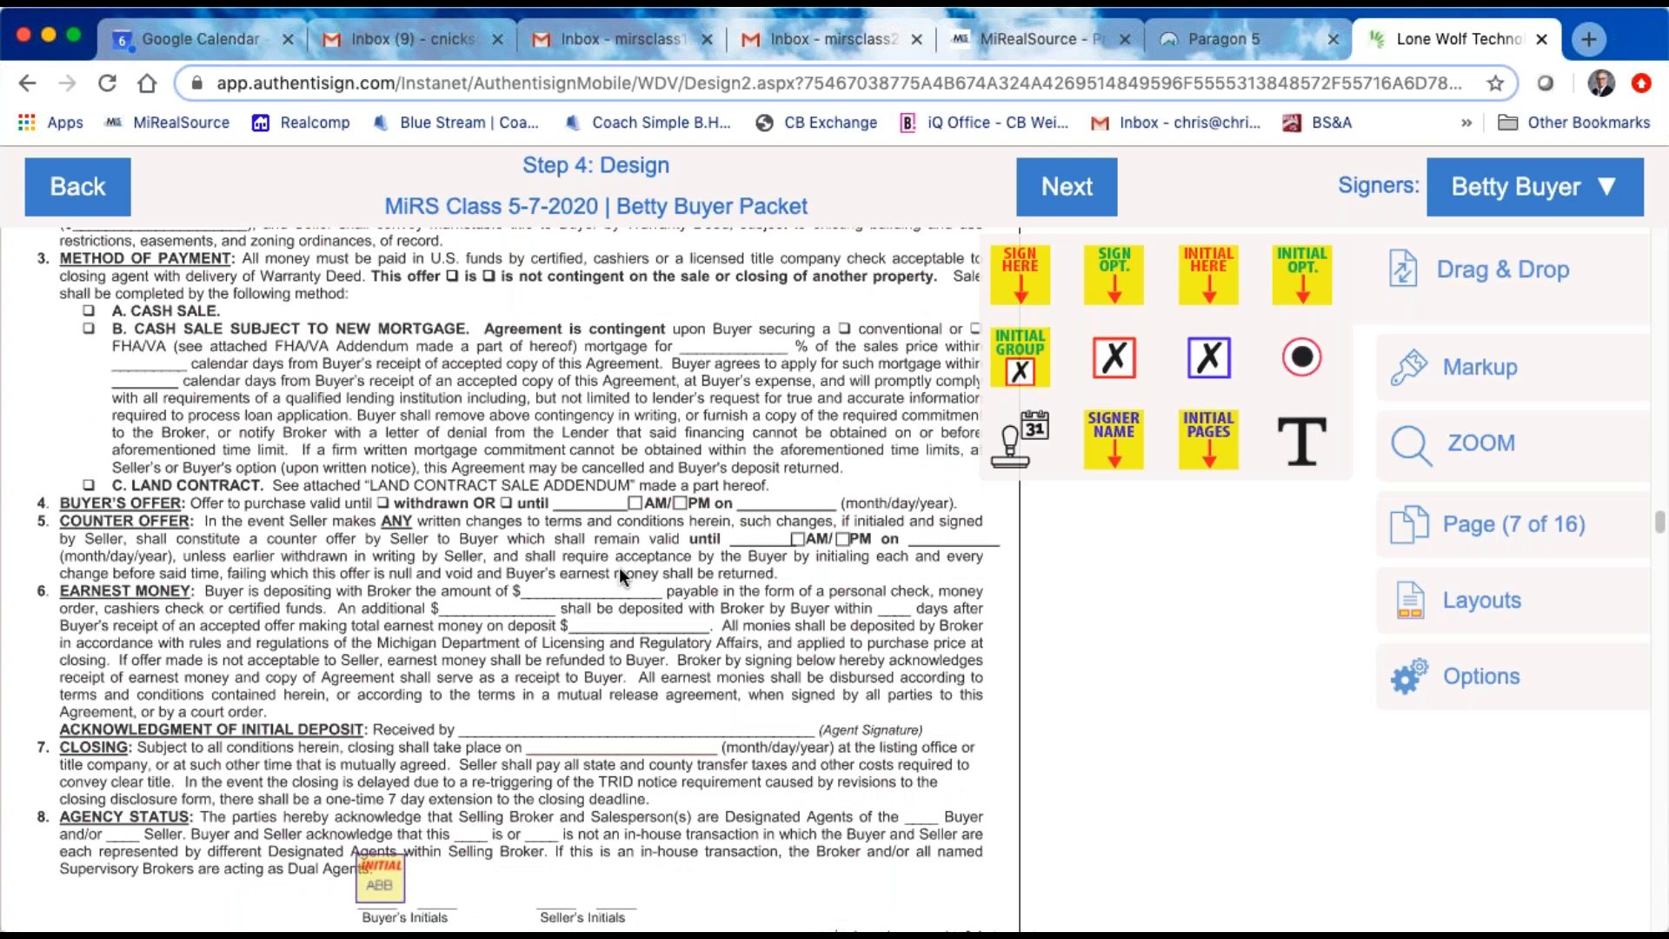
scroll(619, 566, up, 2)
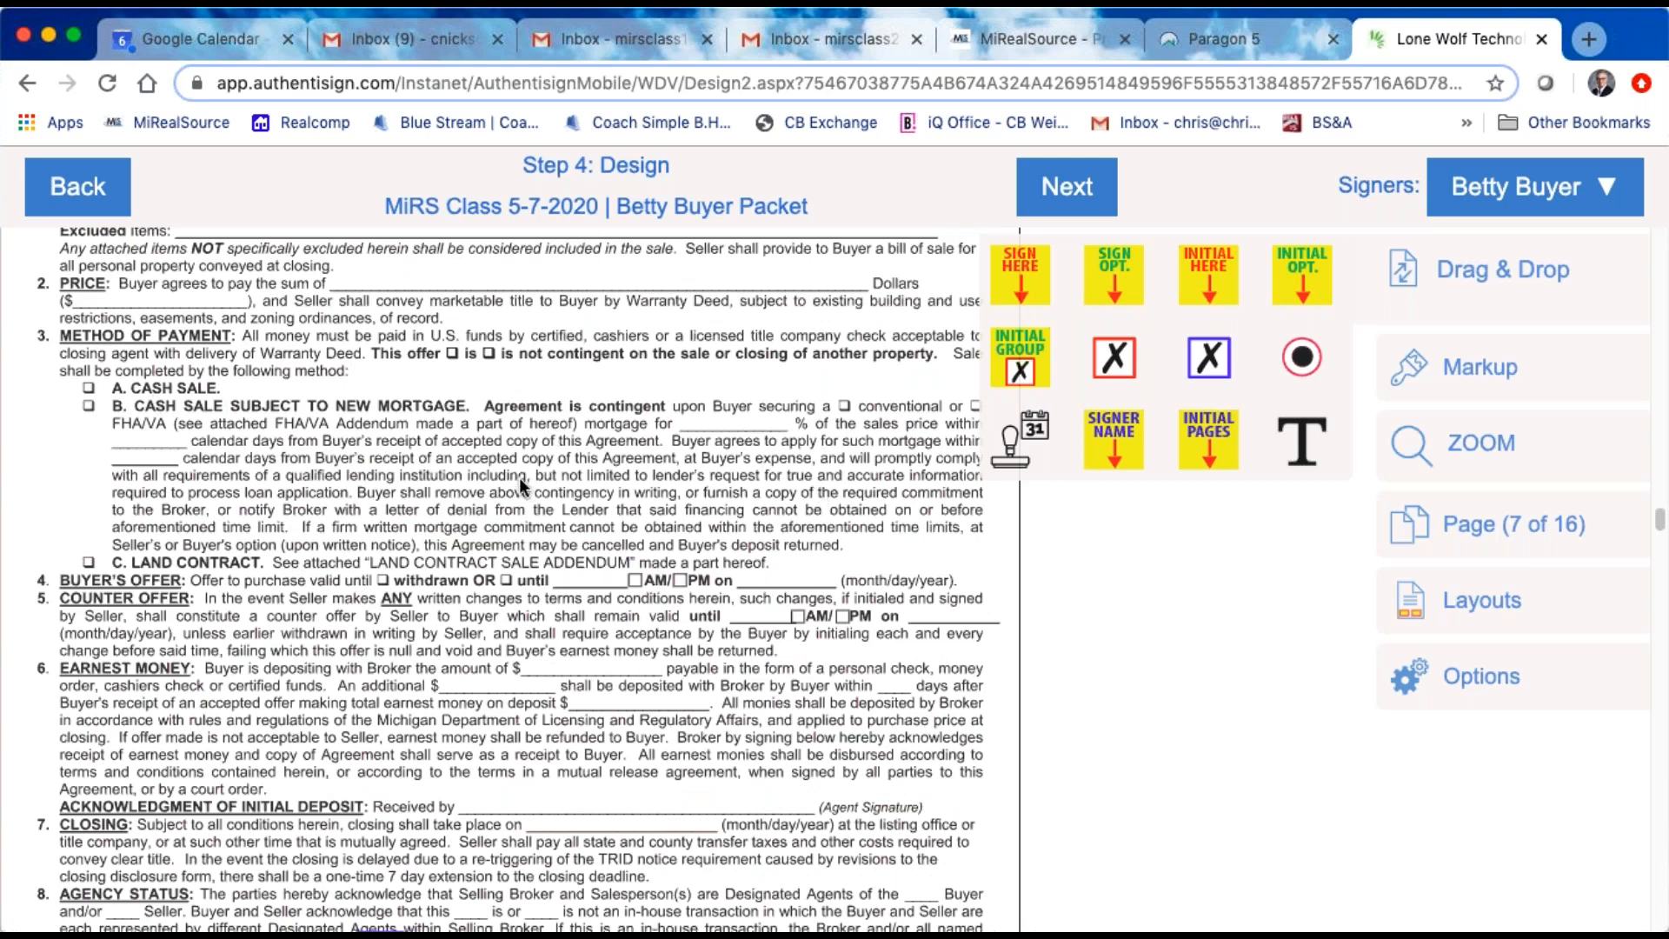
scroll(518, 477, up, 1)
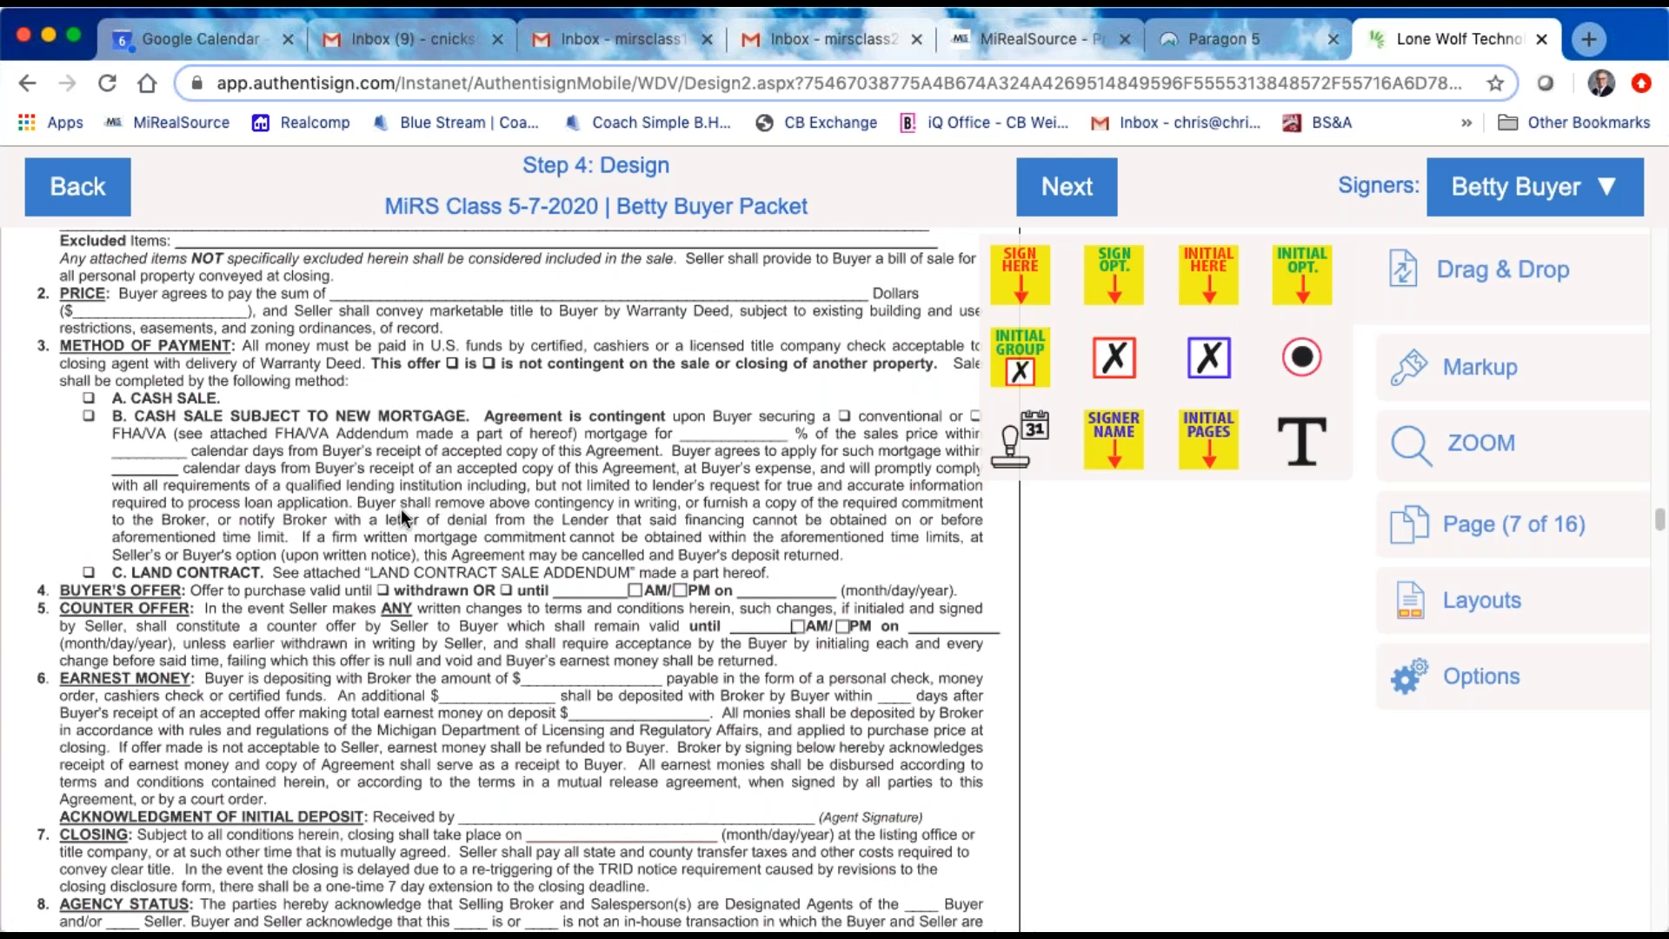
scroll(402, 517, down, 1)
scroll(399, 509, down, 10)
scroll(400, 509, up, 9)
scroll(401, 508, down, 20)
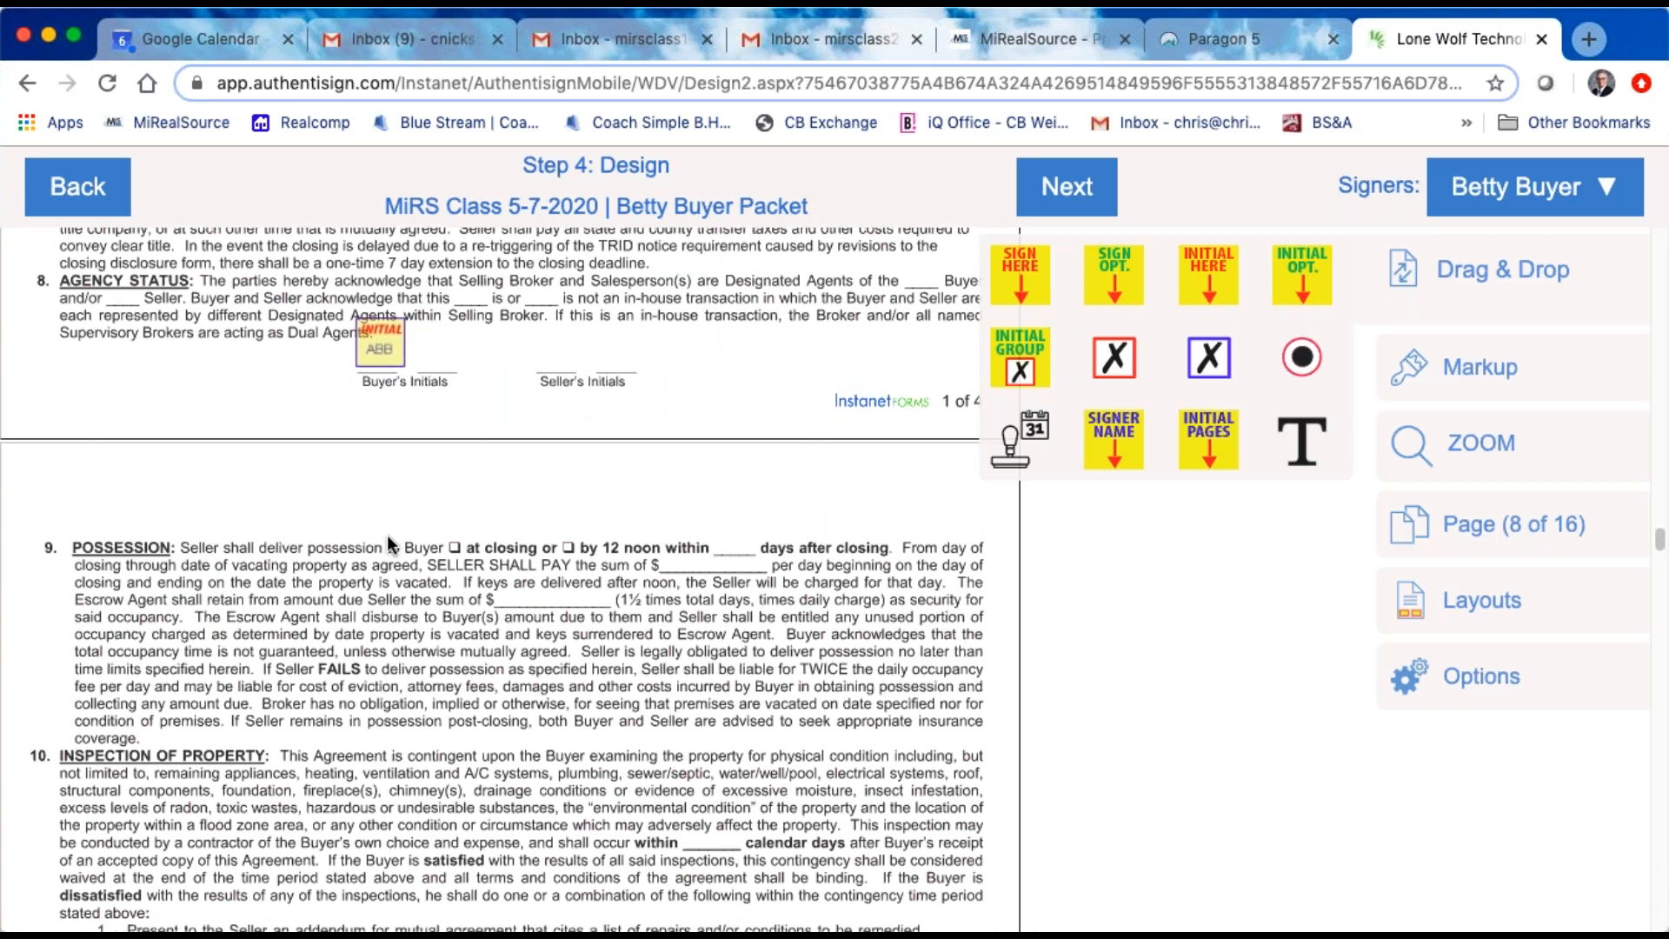
Step: Examine purchase agreement pages 2 of 4 and 3 of 4, from the possession and inspection clauses through risk of loss
scroll(388, 534, down, 12)
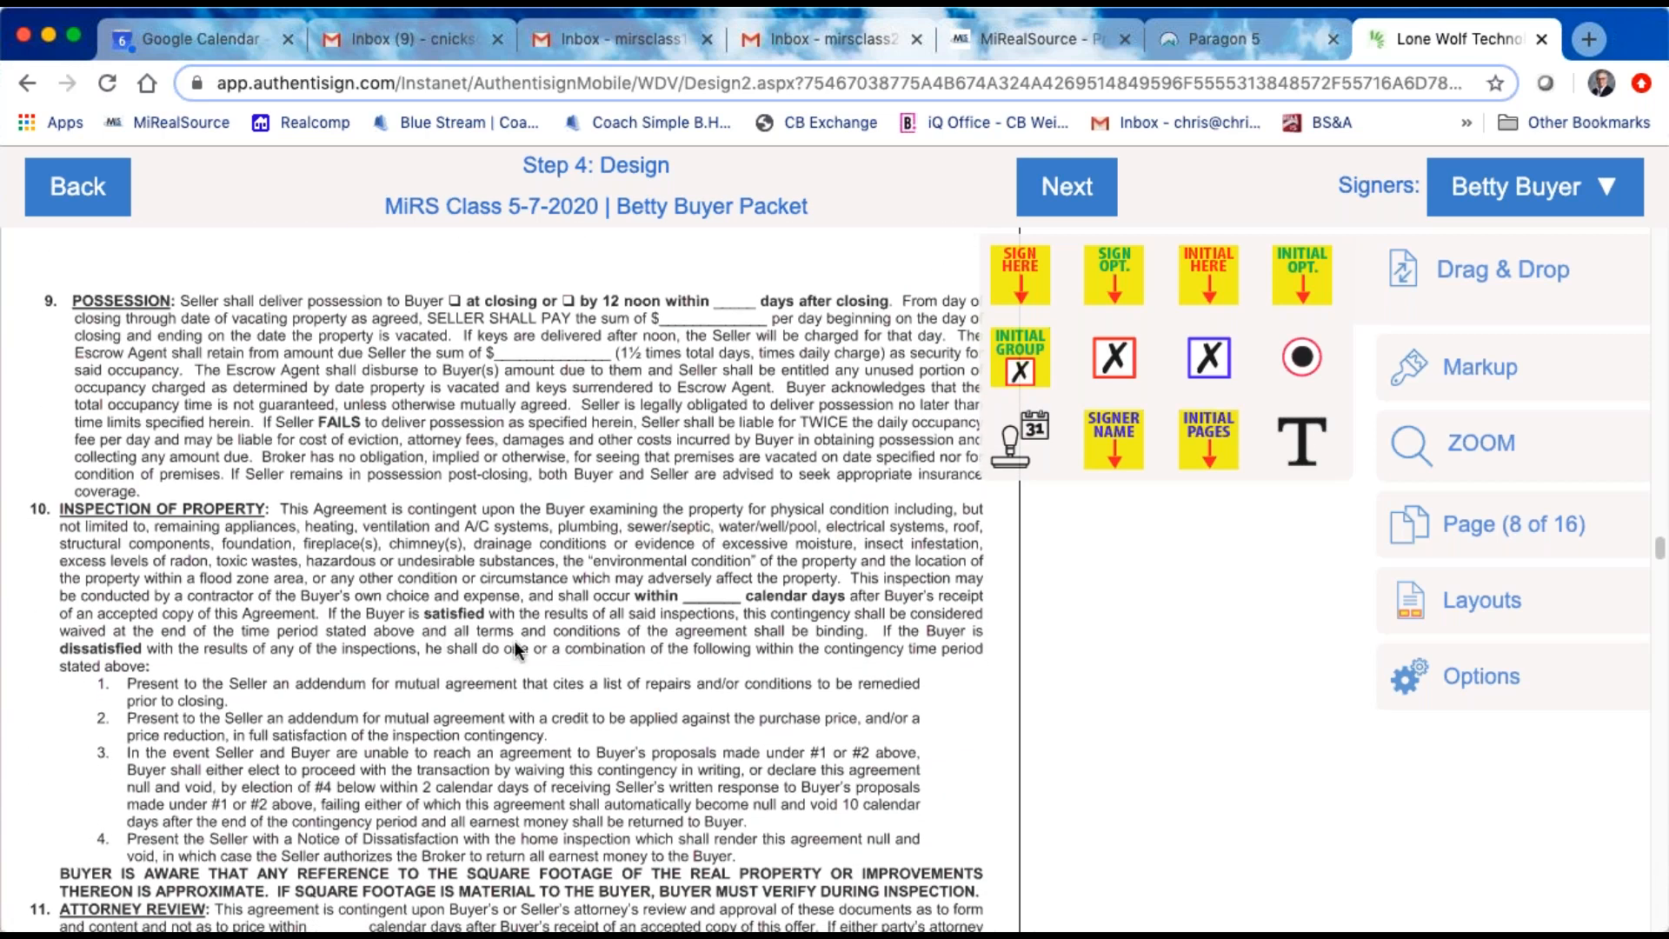
scroll(515, 647, down, 1)
scroll(515, 645, down, 10)
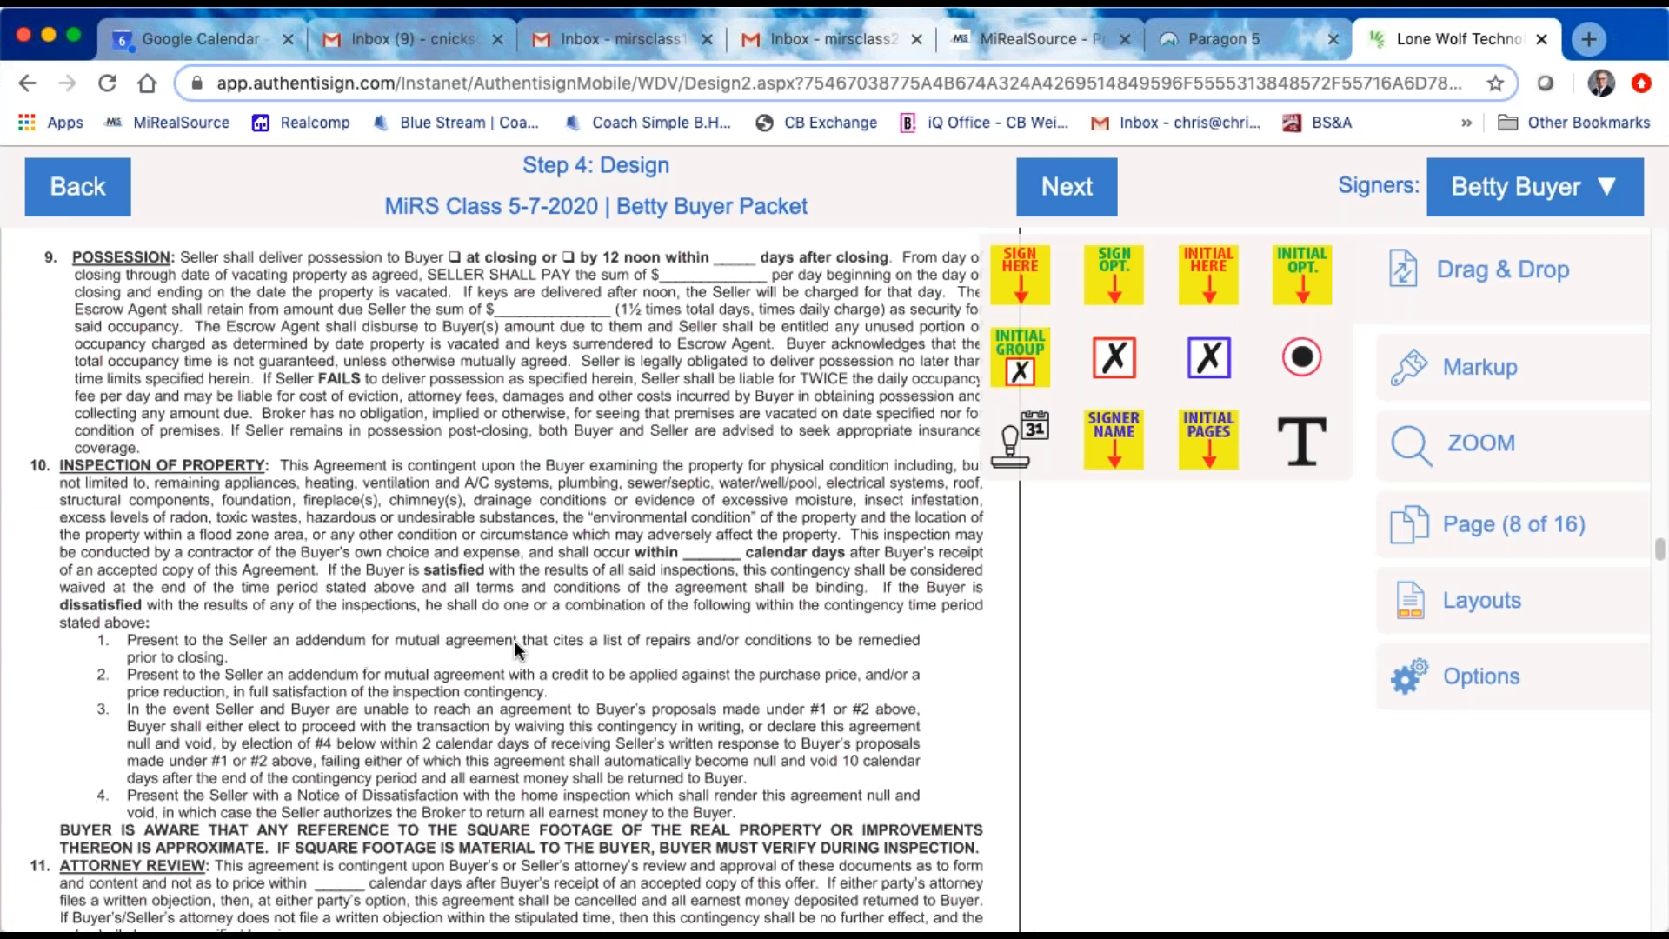
scroll(514, 640, down, 10)
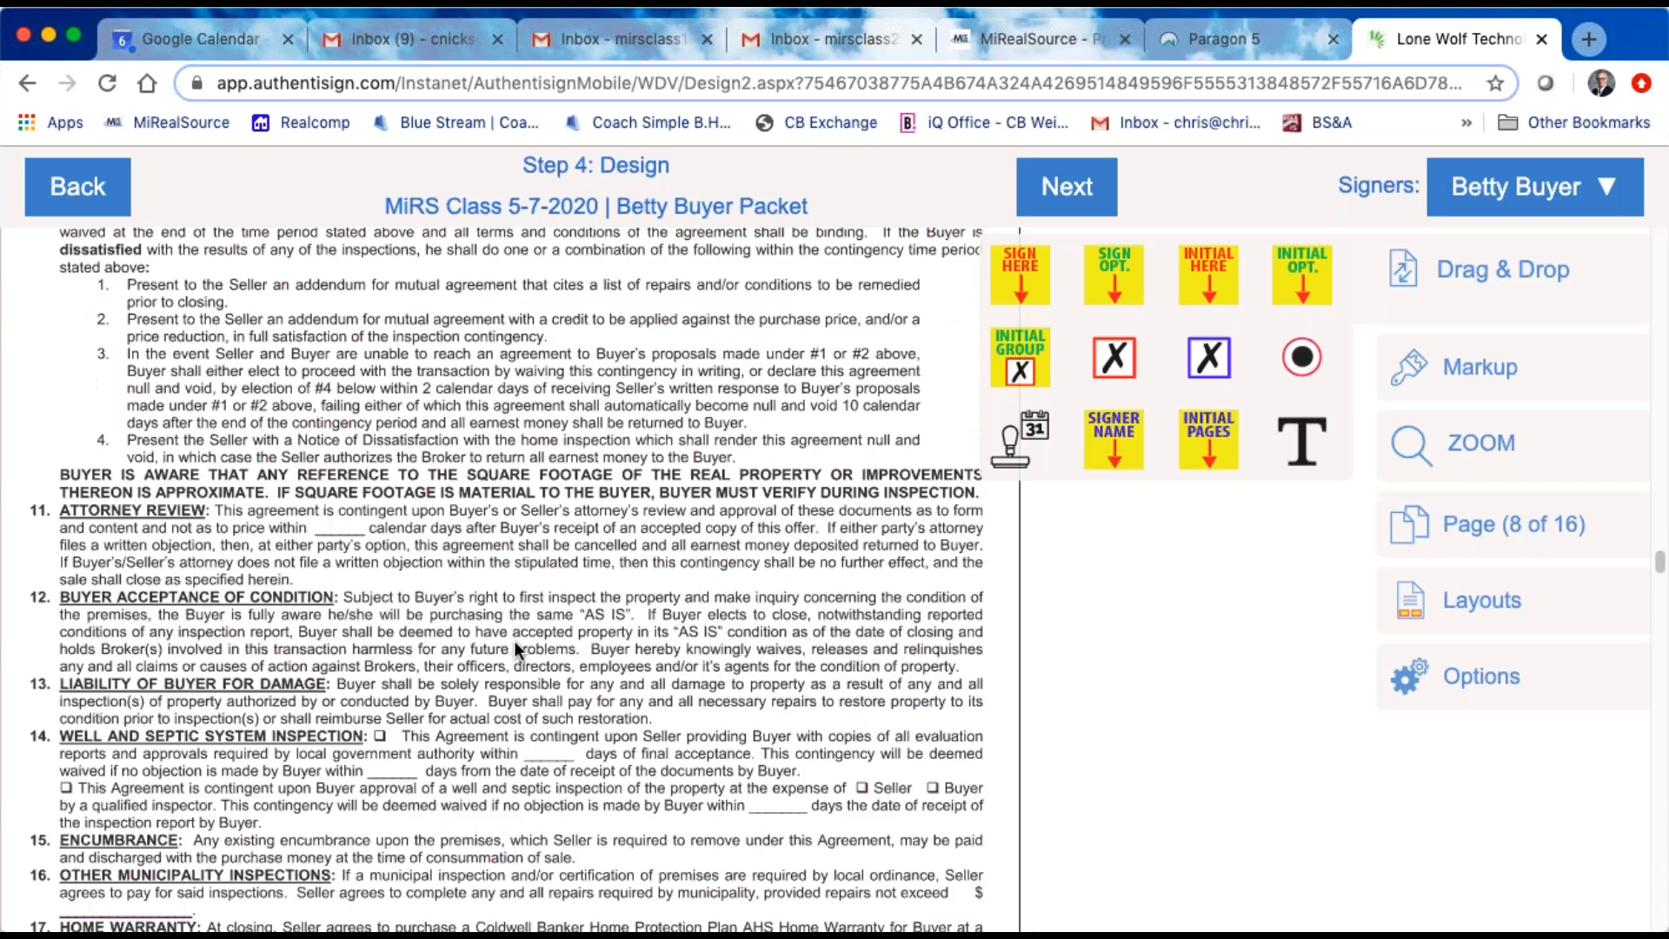
scroll(514, 640, down, 13)
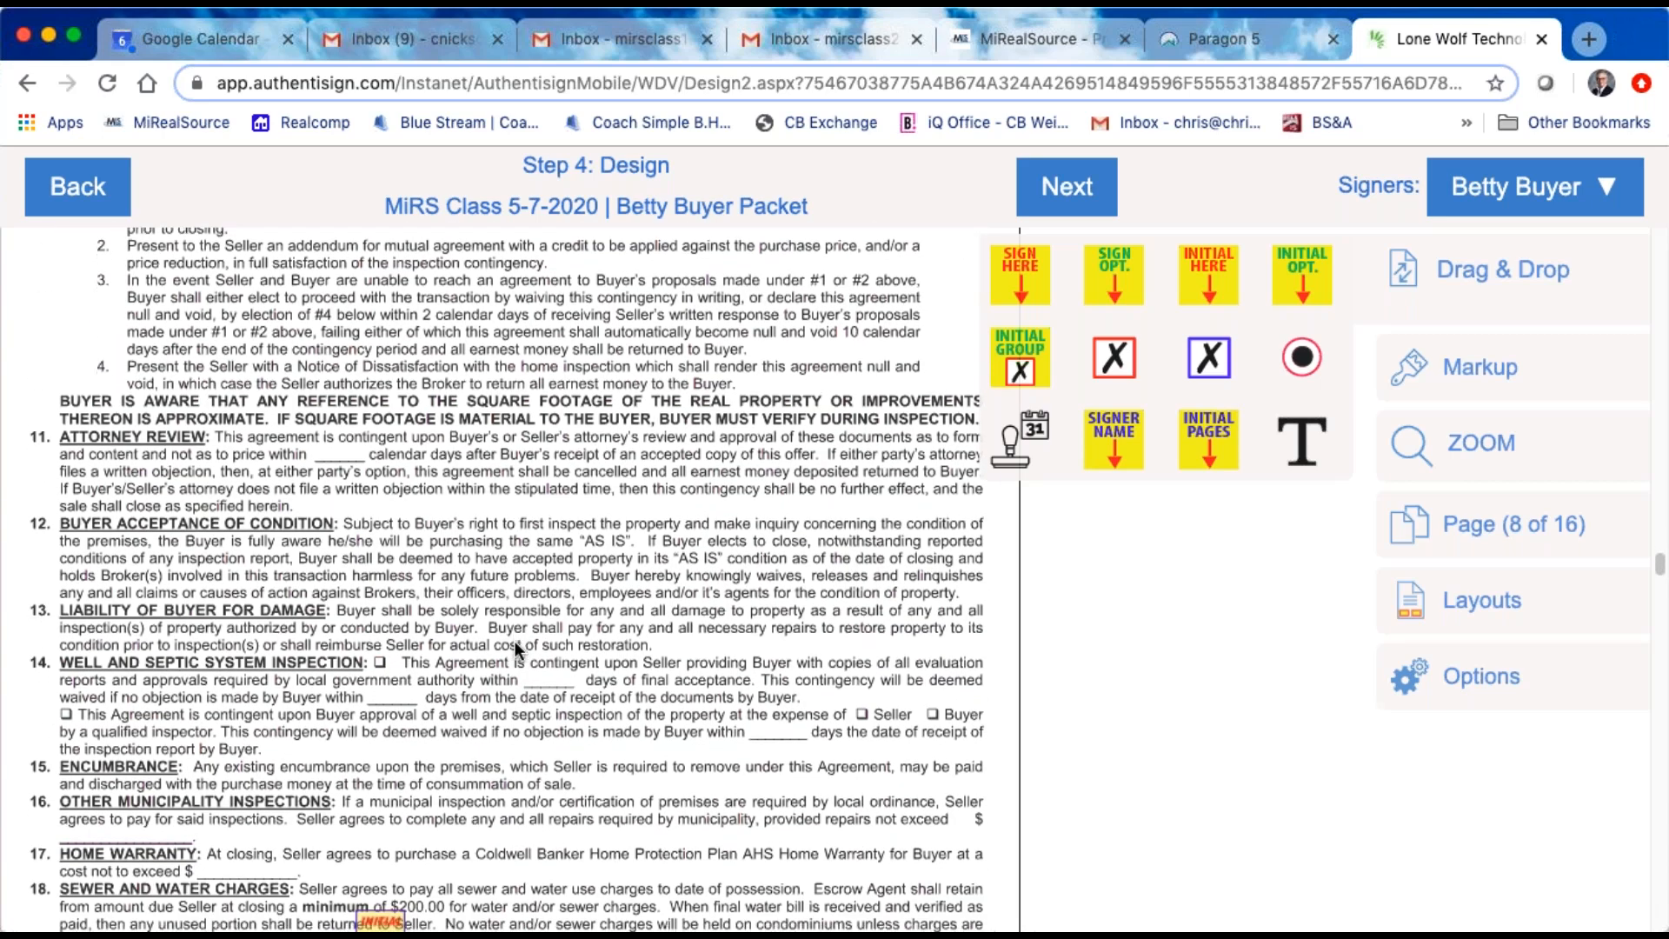
scroll(514, 639, down, 20)
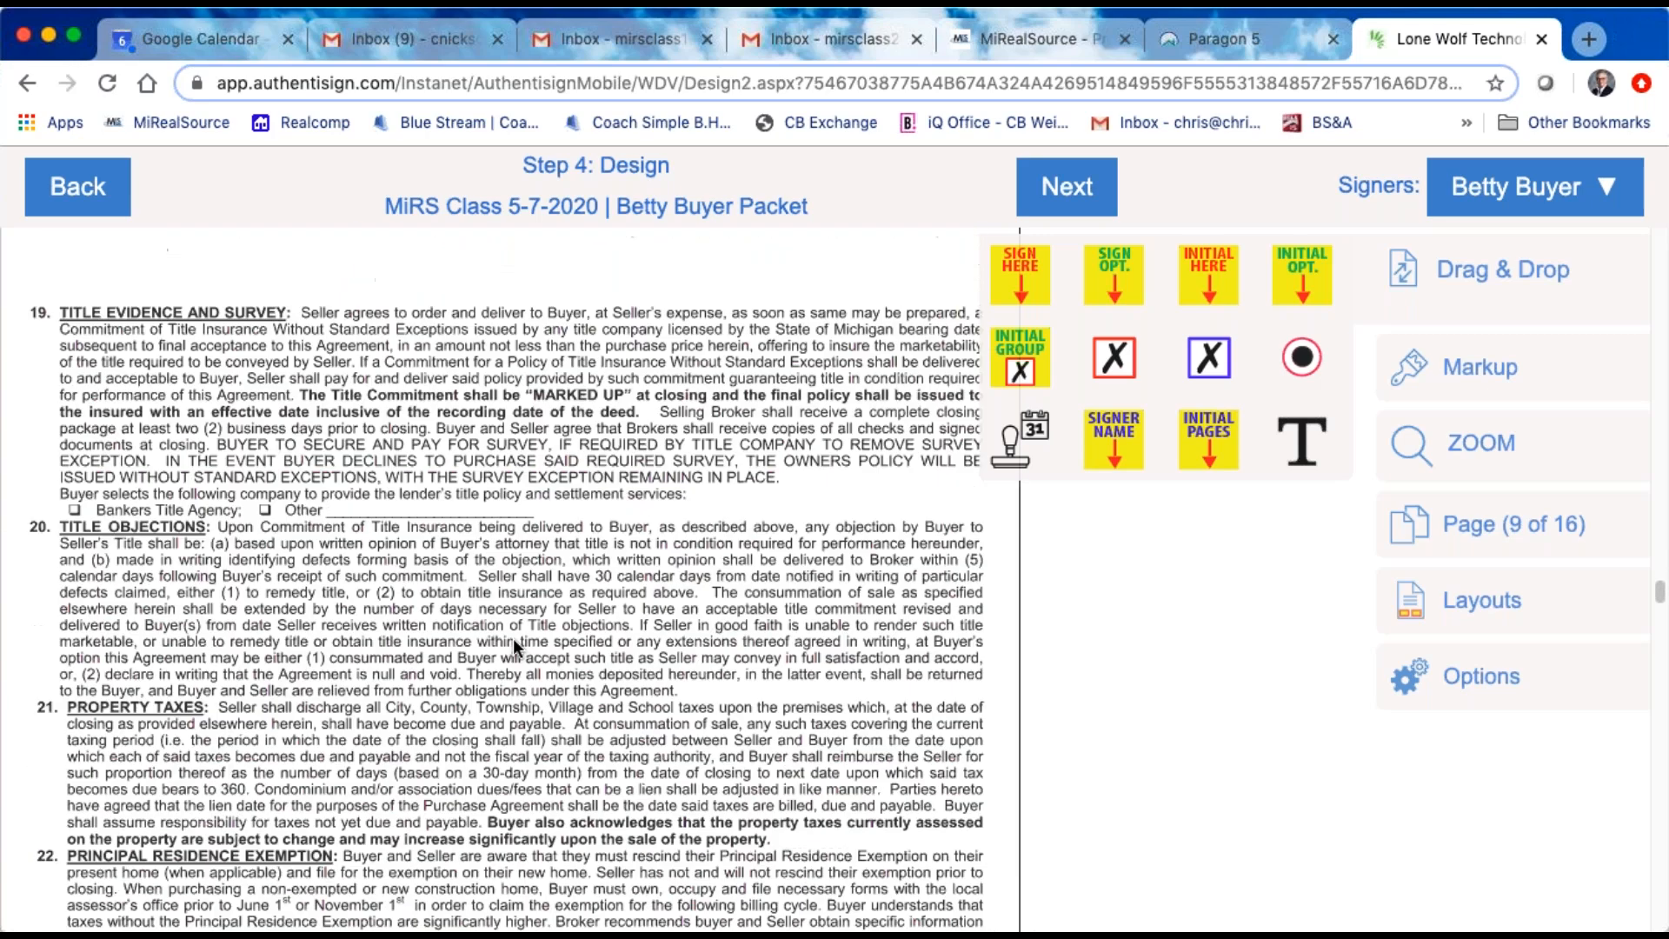
scroll(513, 648, down, 20)
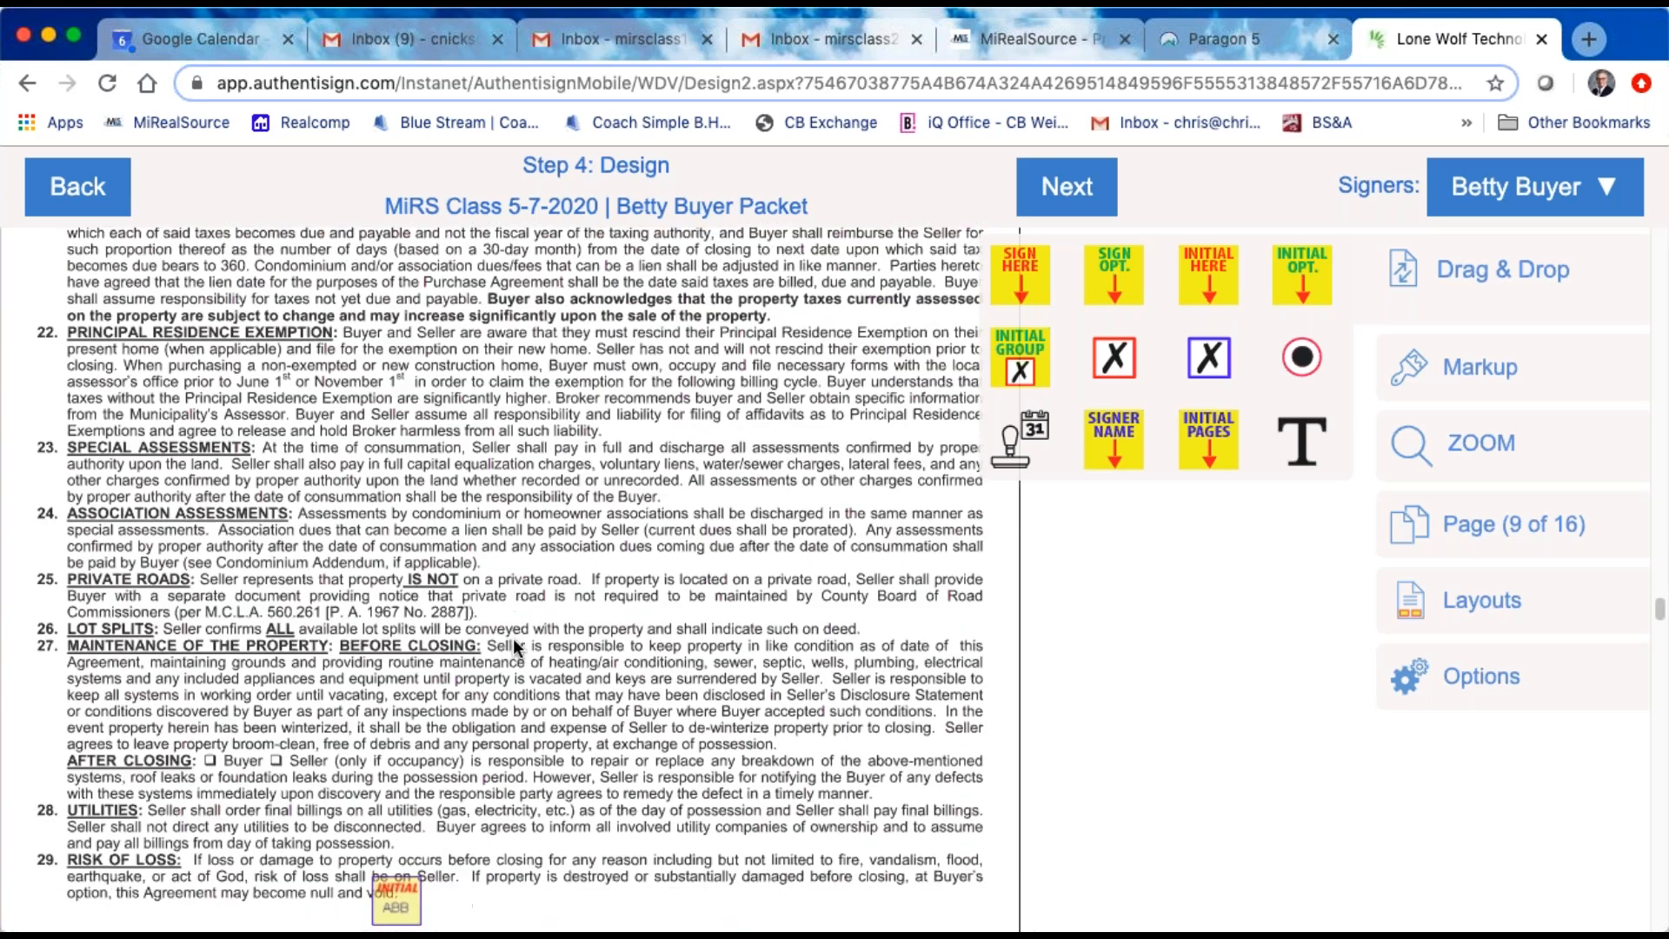
Step: Place the buyer's radio buttons on the Buyer and Seller checkboxes of the After Closing line in clause 27
scroll(513, 640, down, 2)
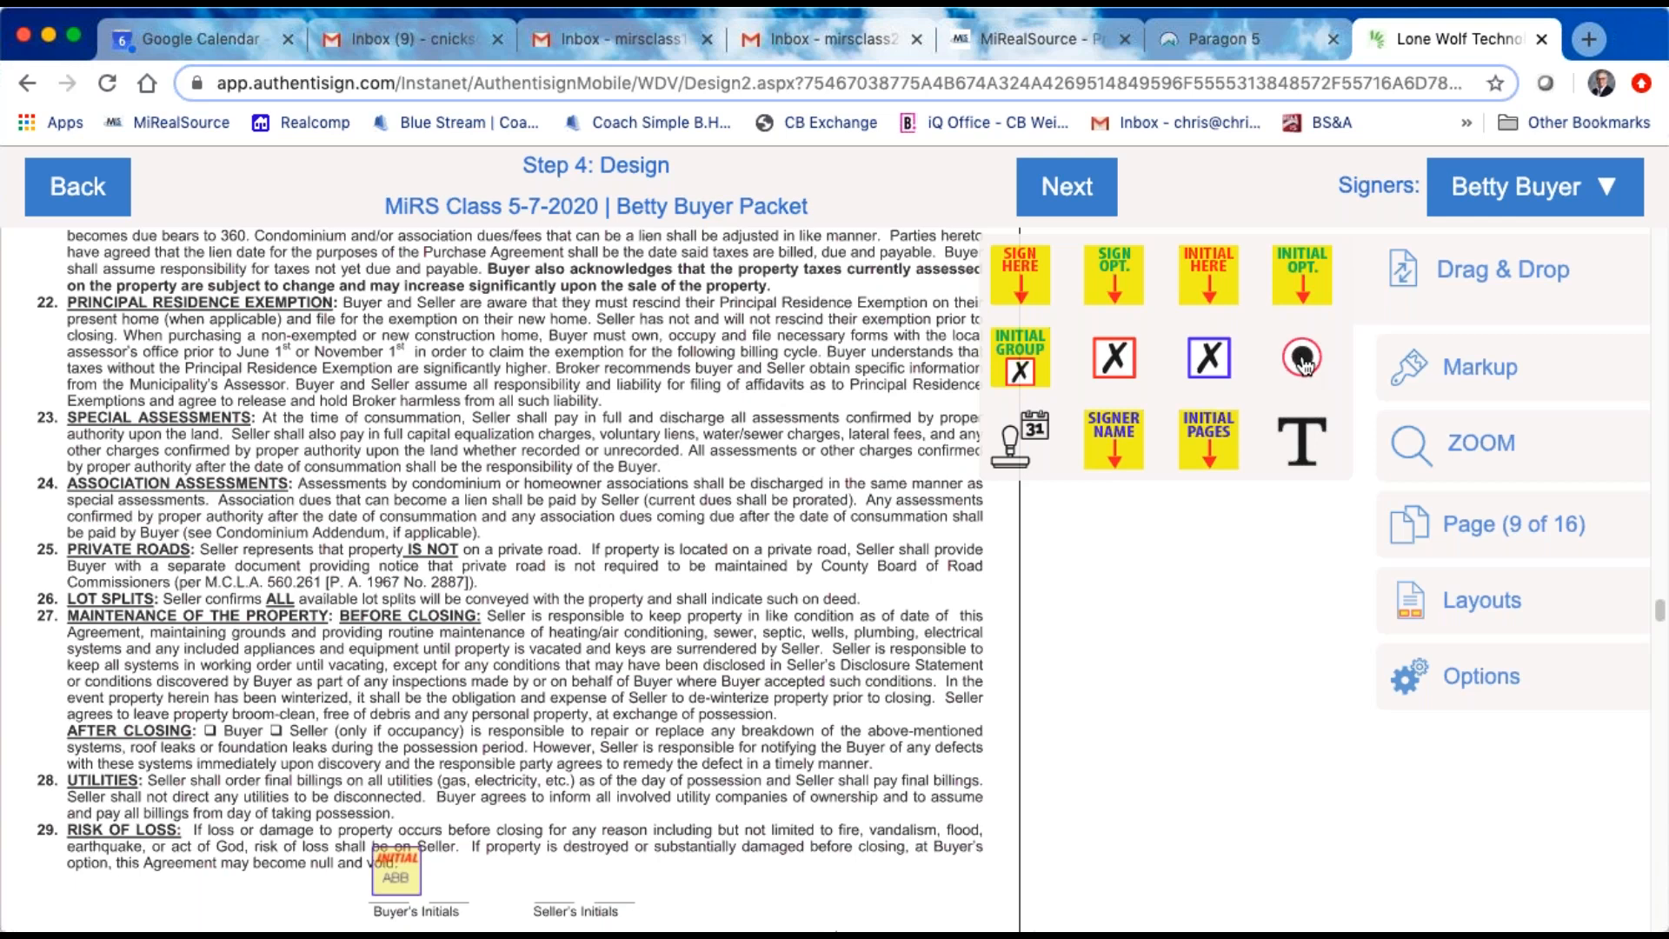
drag(1304, 365, 278, 730)
click(246, 730)
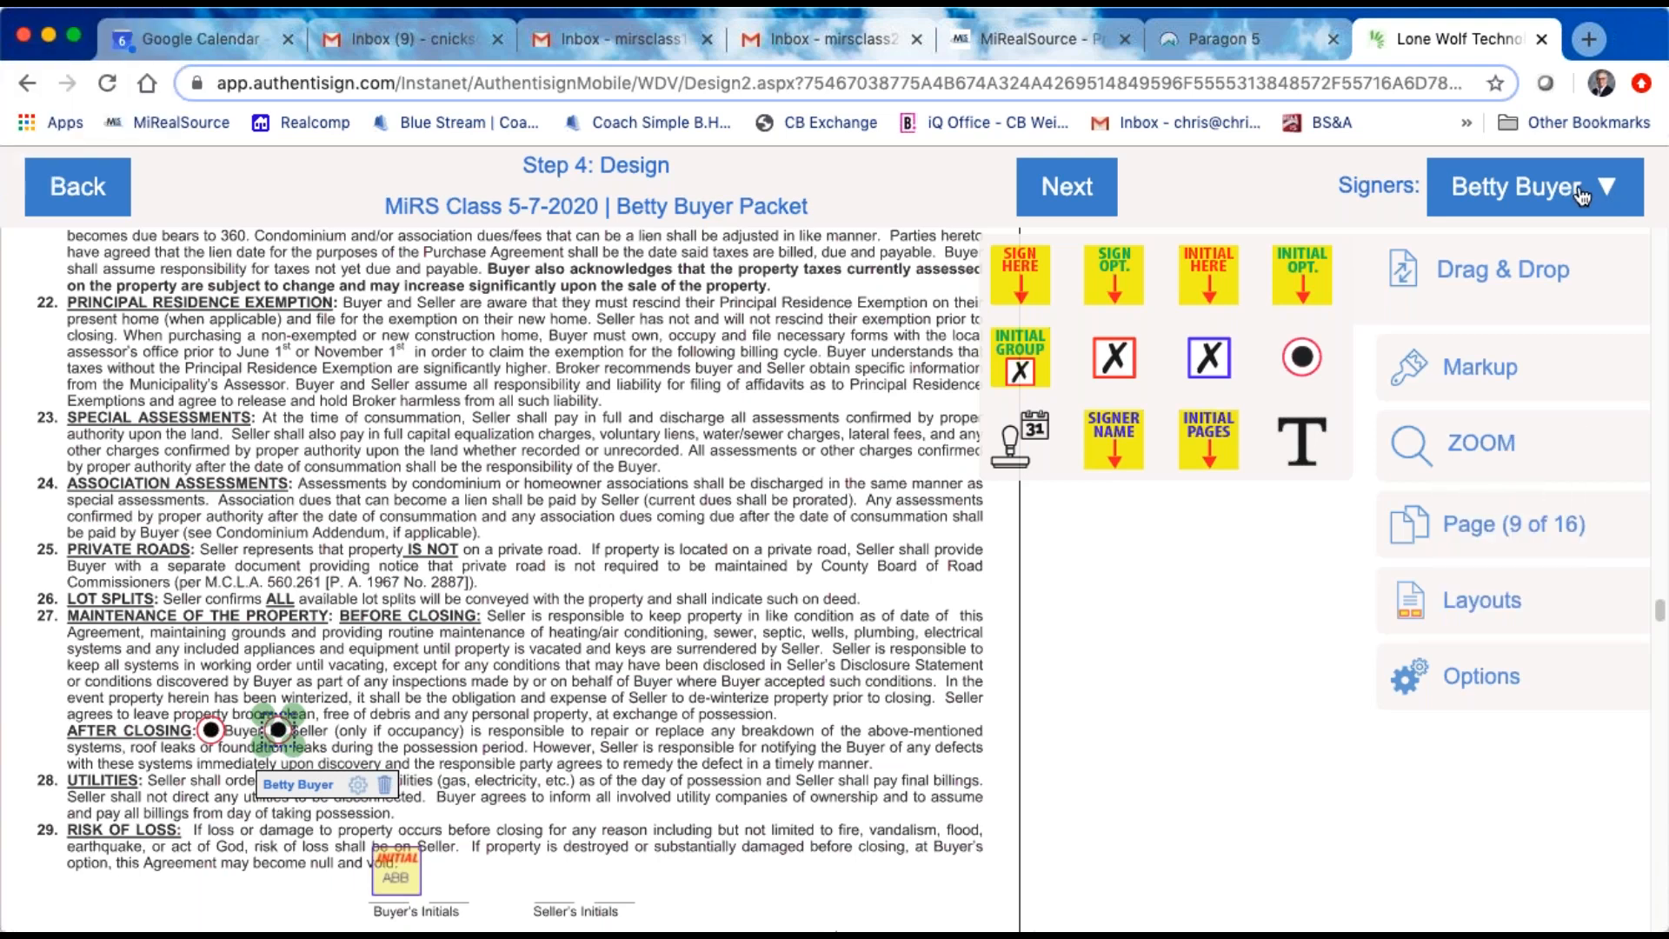
Step: Place a buyer's Initial Here block at the page's outer margin beside clause 27 on purchase agreement page 3 of 4
scroll(743, 529, down, 6)
scroll(742, 529, up, 5)
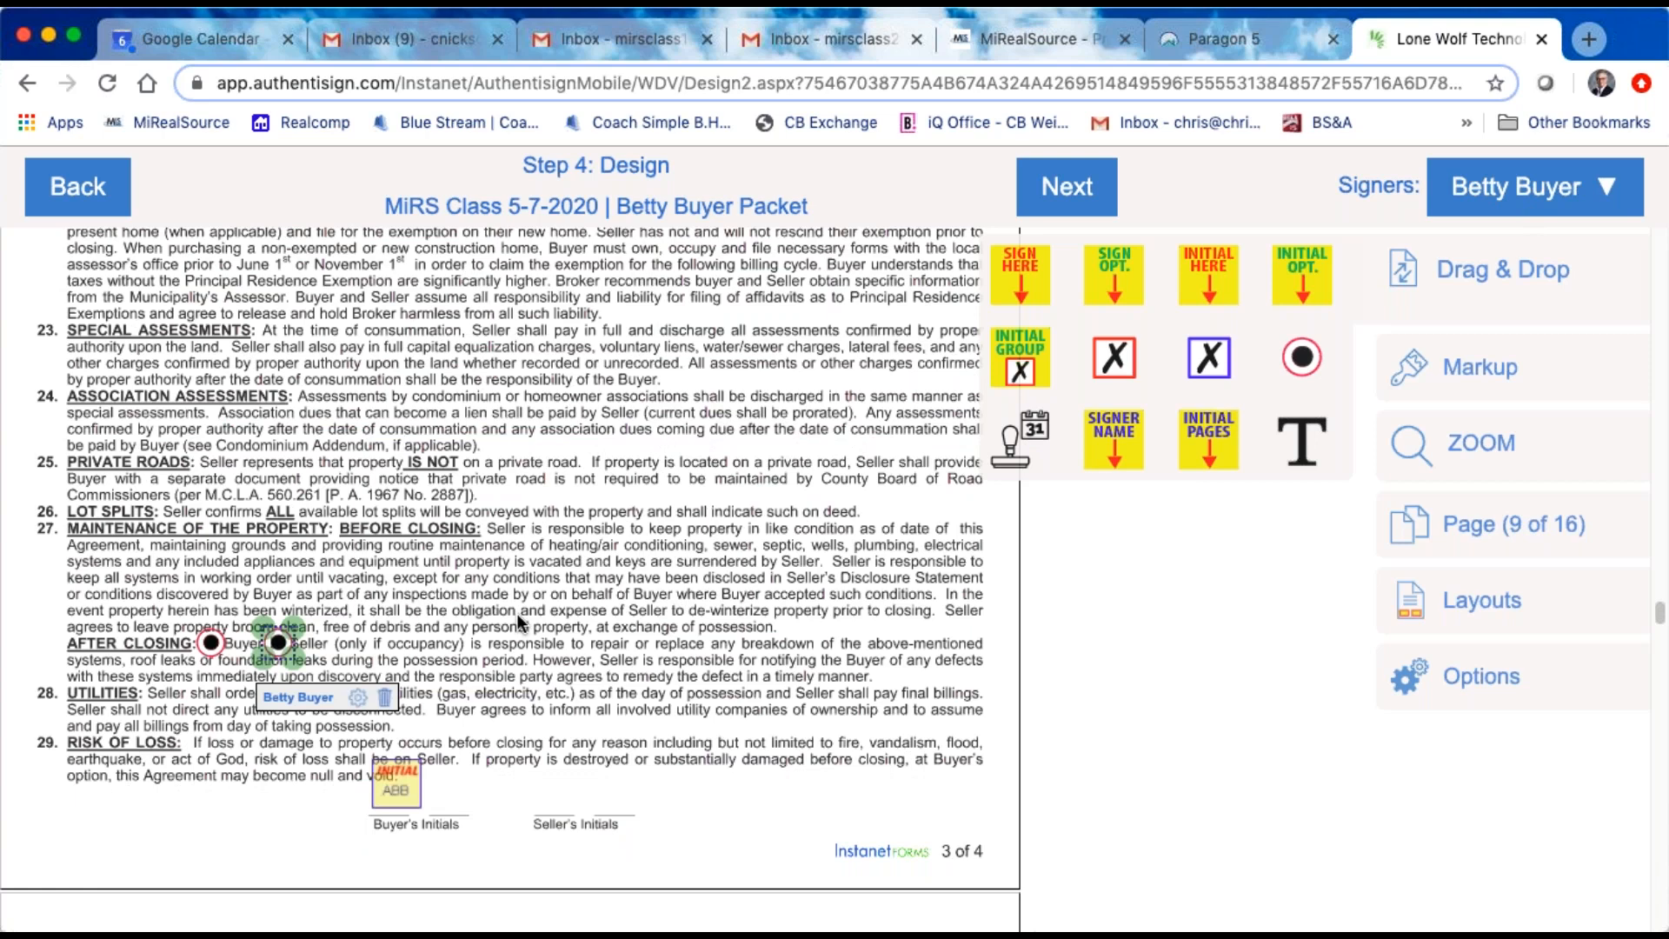
scroll(712, 593, down, 1)
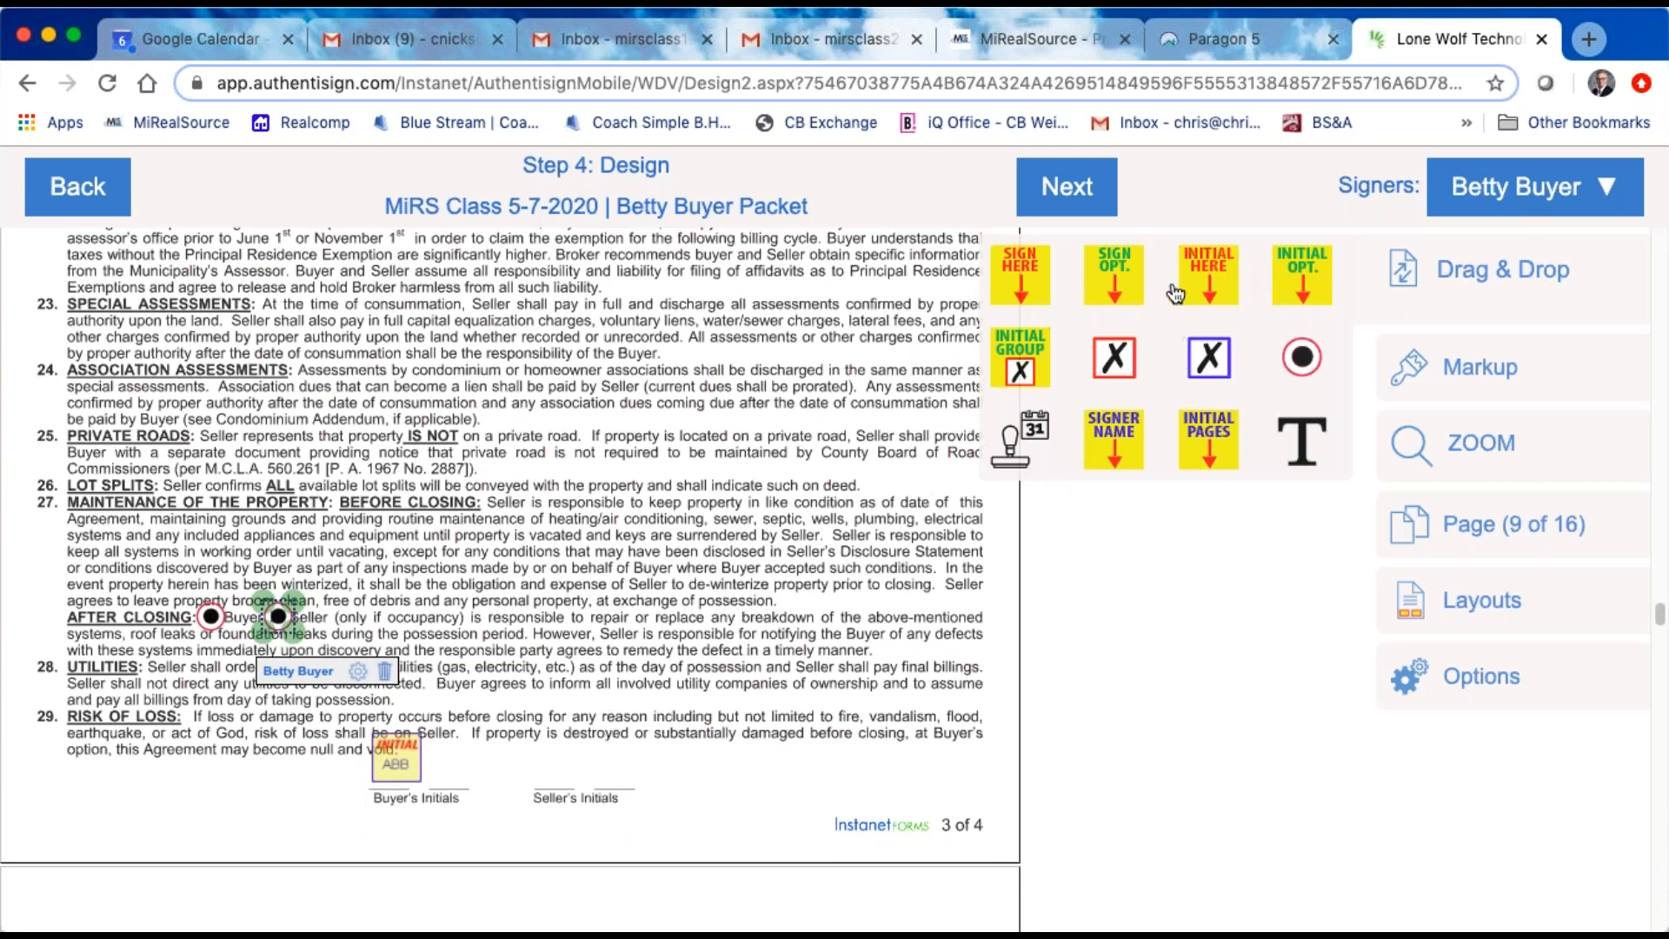
drag(1220, 277, 1038, 548)
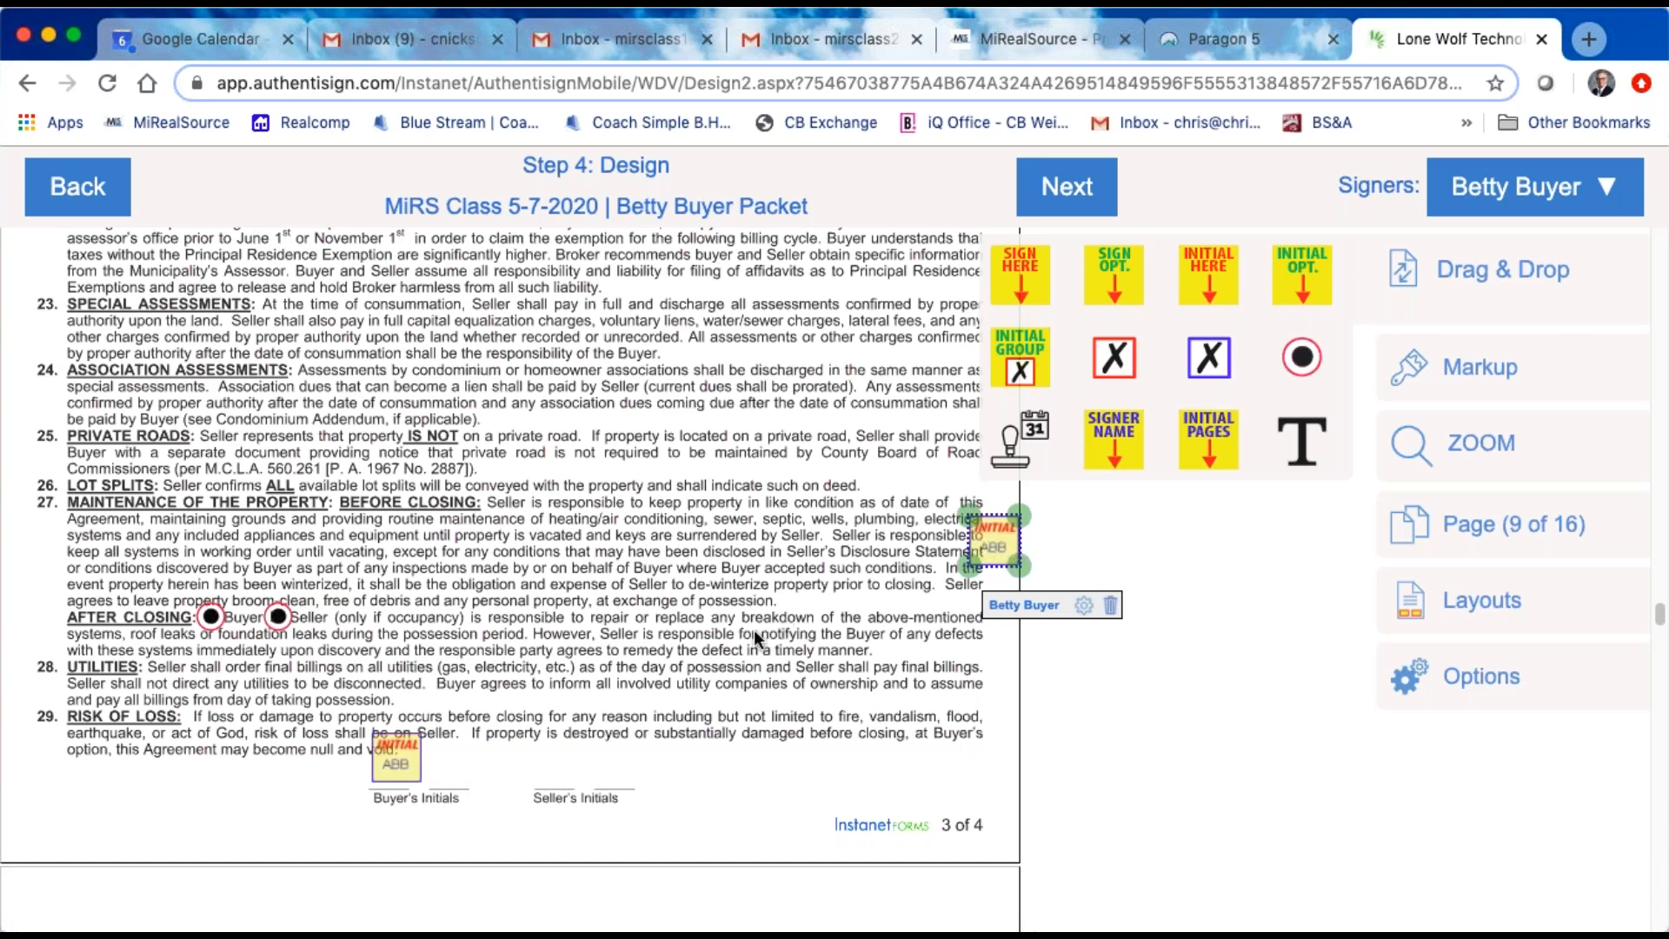
Step: Look through the lake access form, Seller's Disclosure Statement and TILA-RESPA authorization, ending back at purchase agreement page 3 of 4
scroll(753, 629, down, 15)
scroll(753, 621, down, 20)
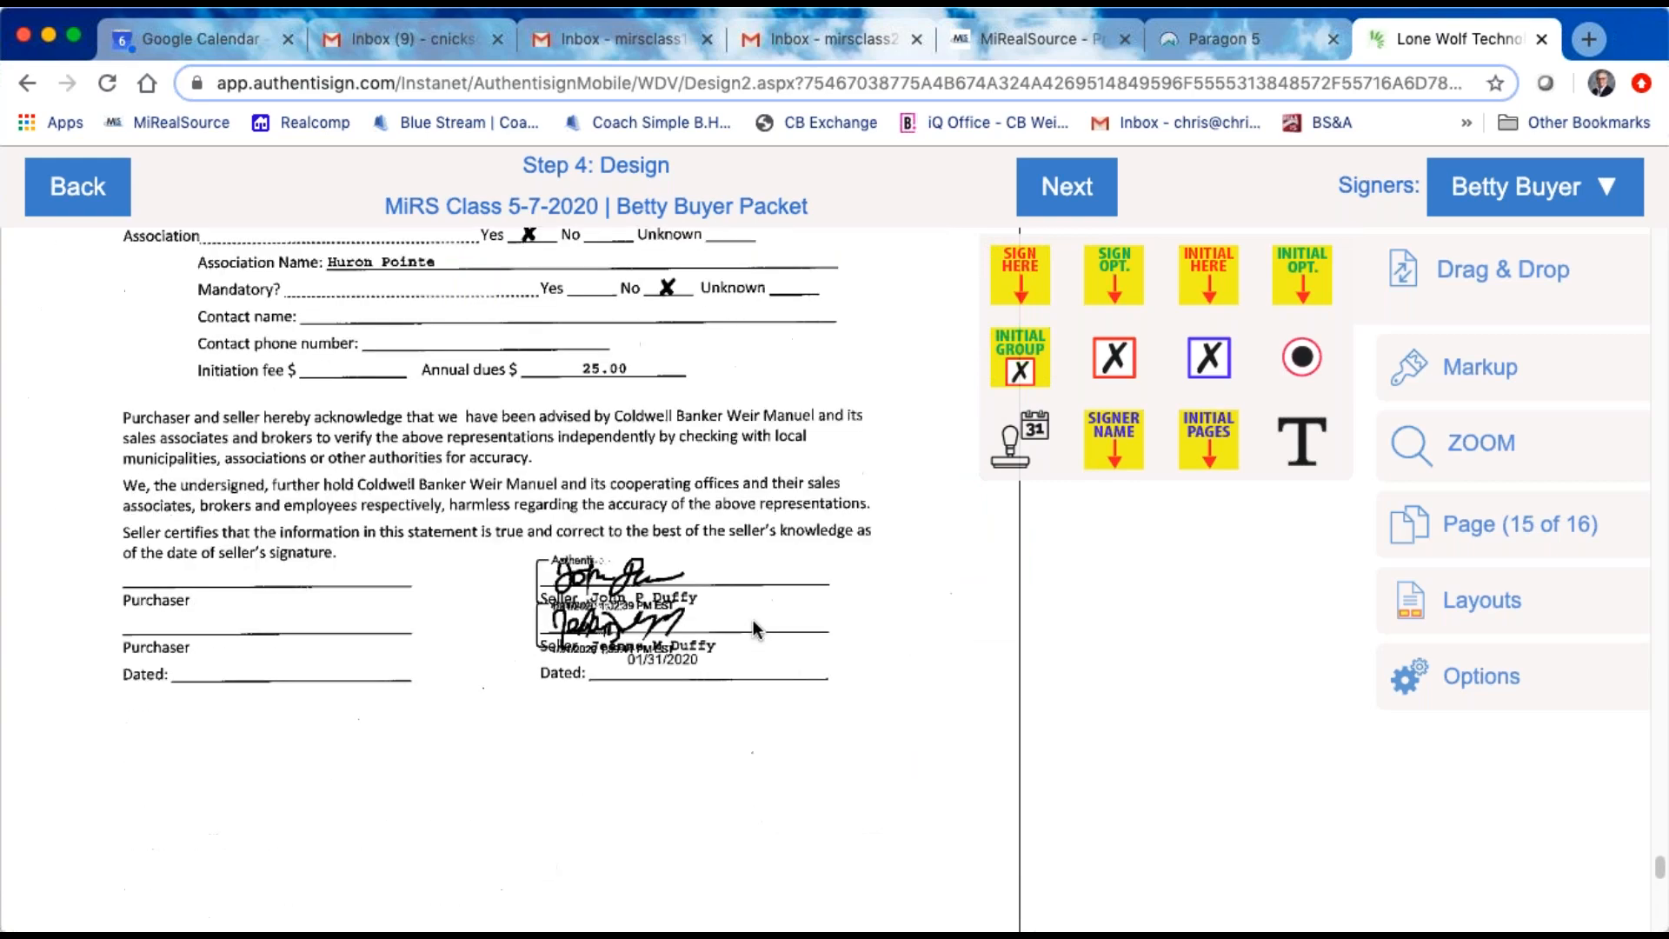
scroll(753, 618, up, 10)
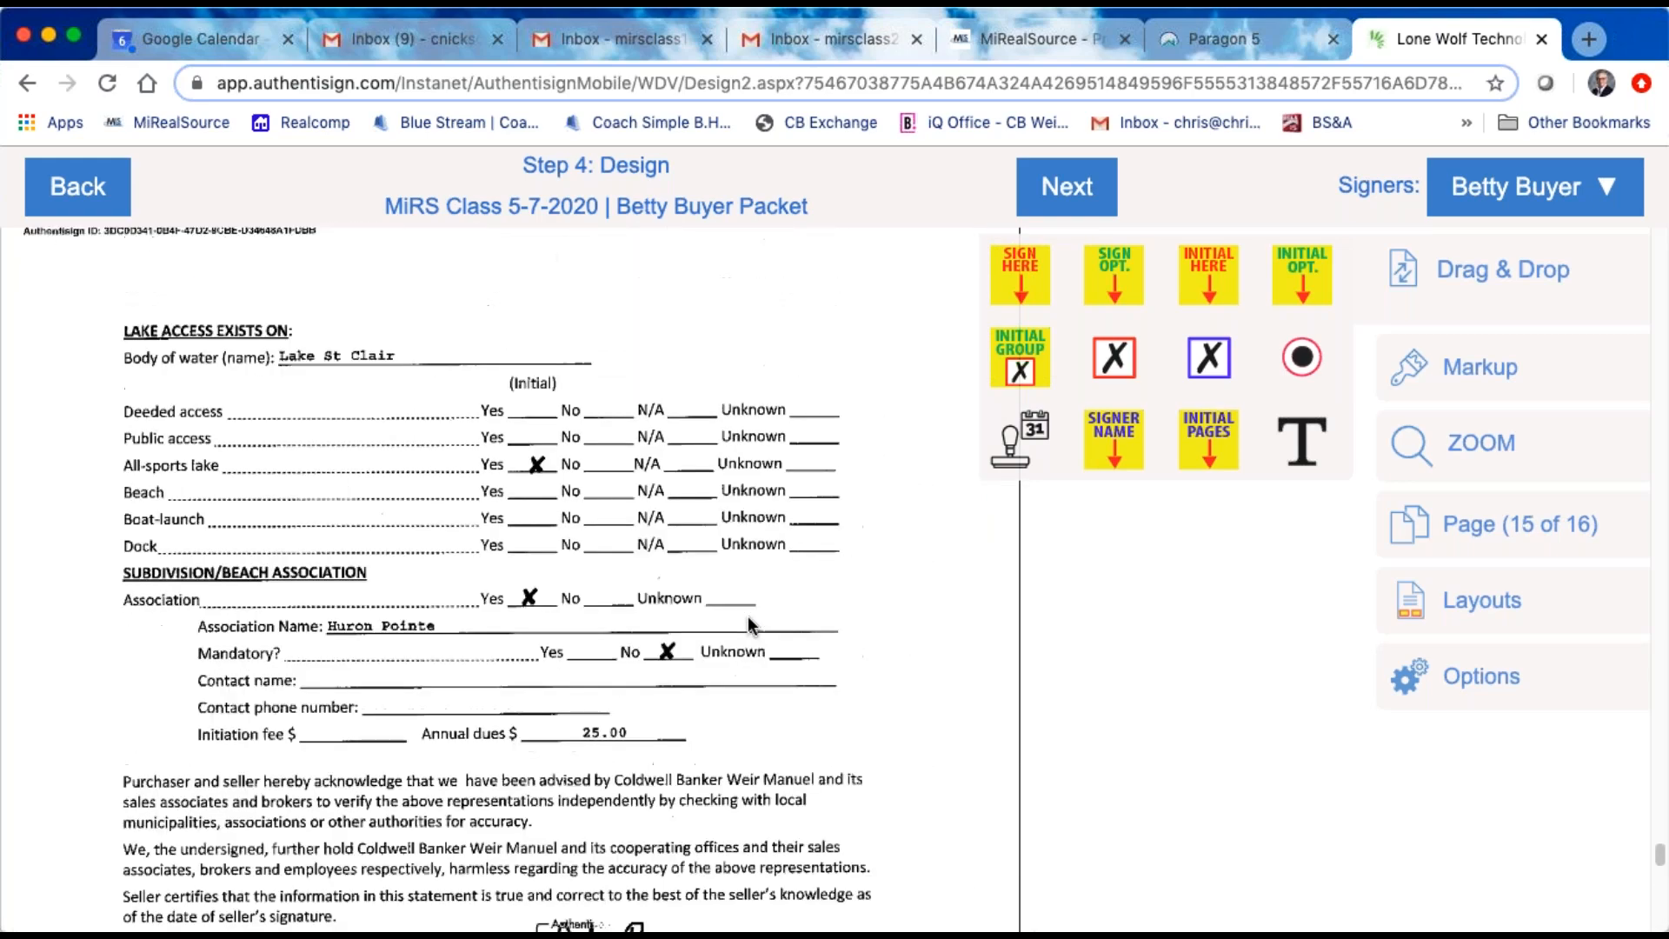
scroll(747, 620, up, 8)
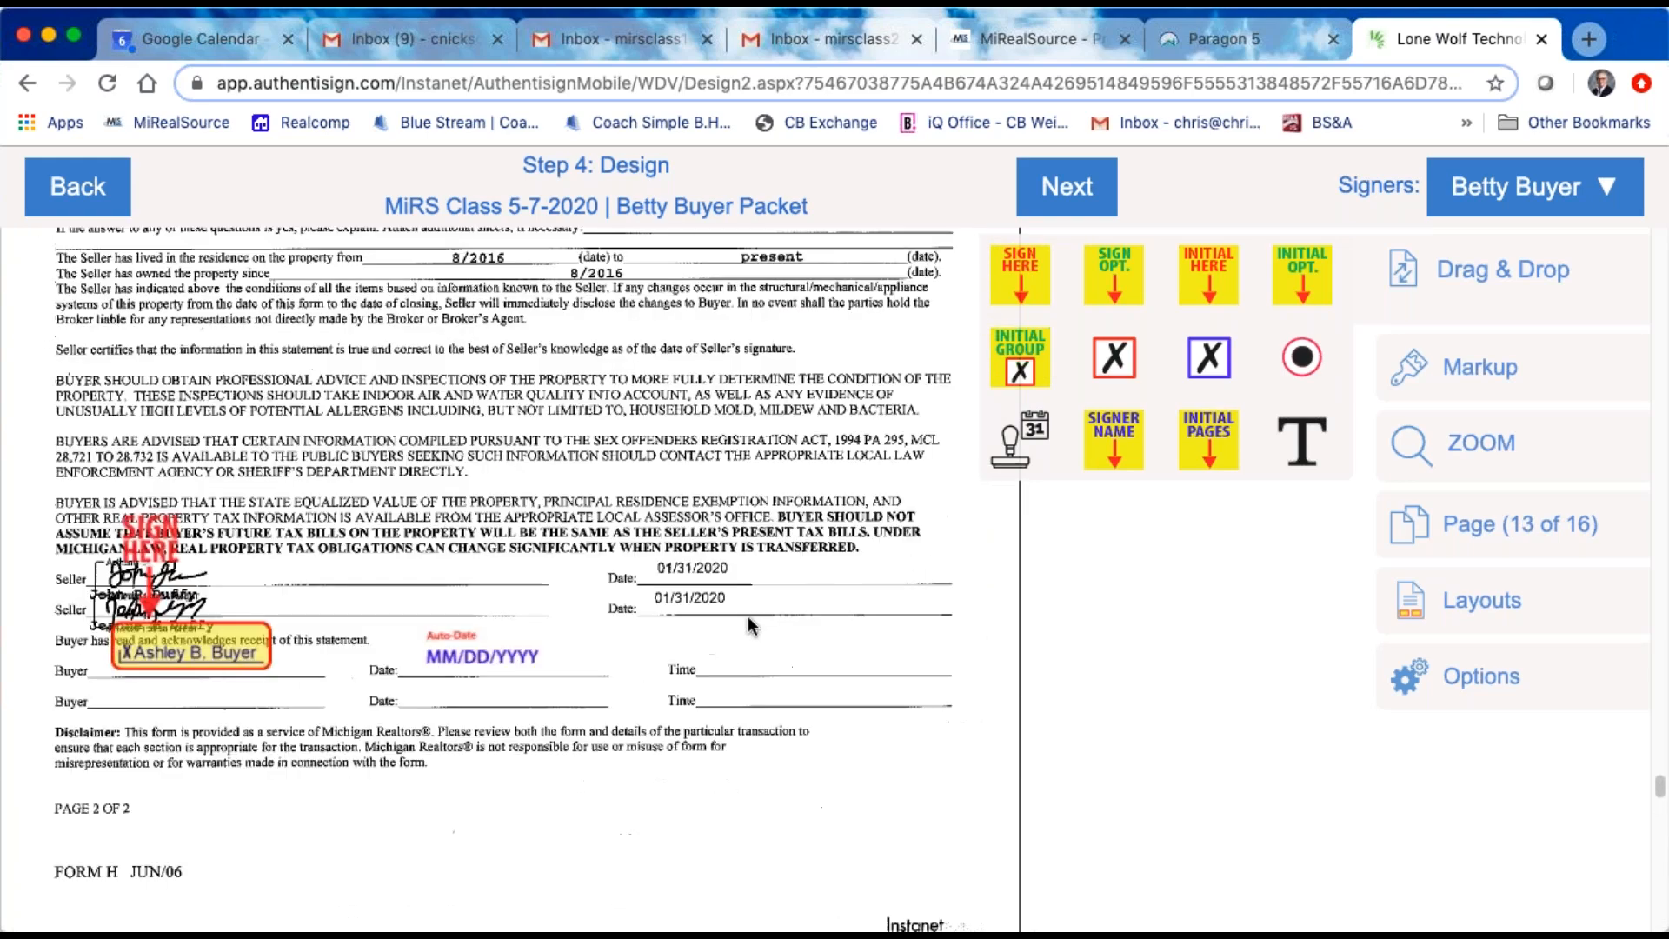
scroll(748, 618, up, 8)
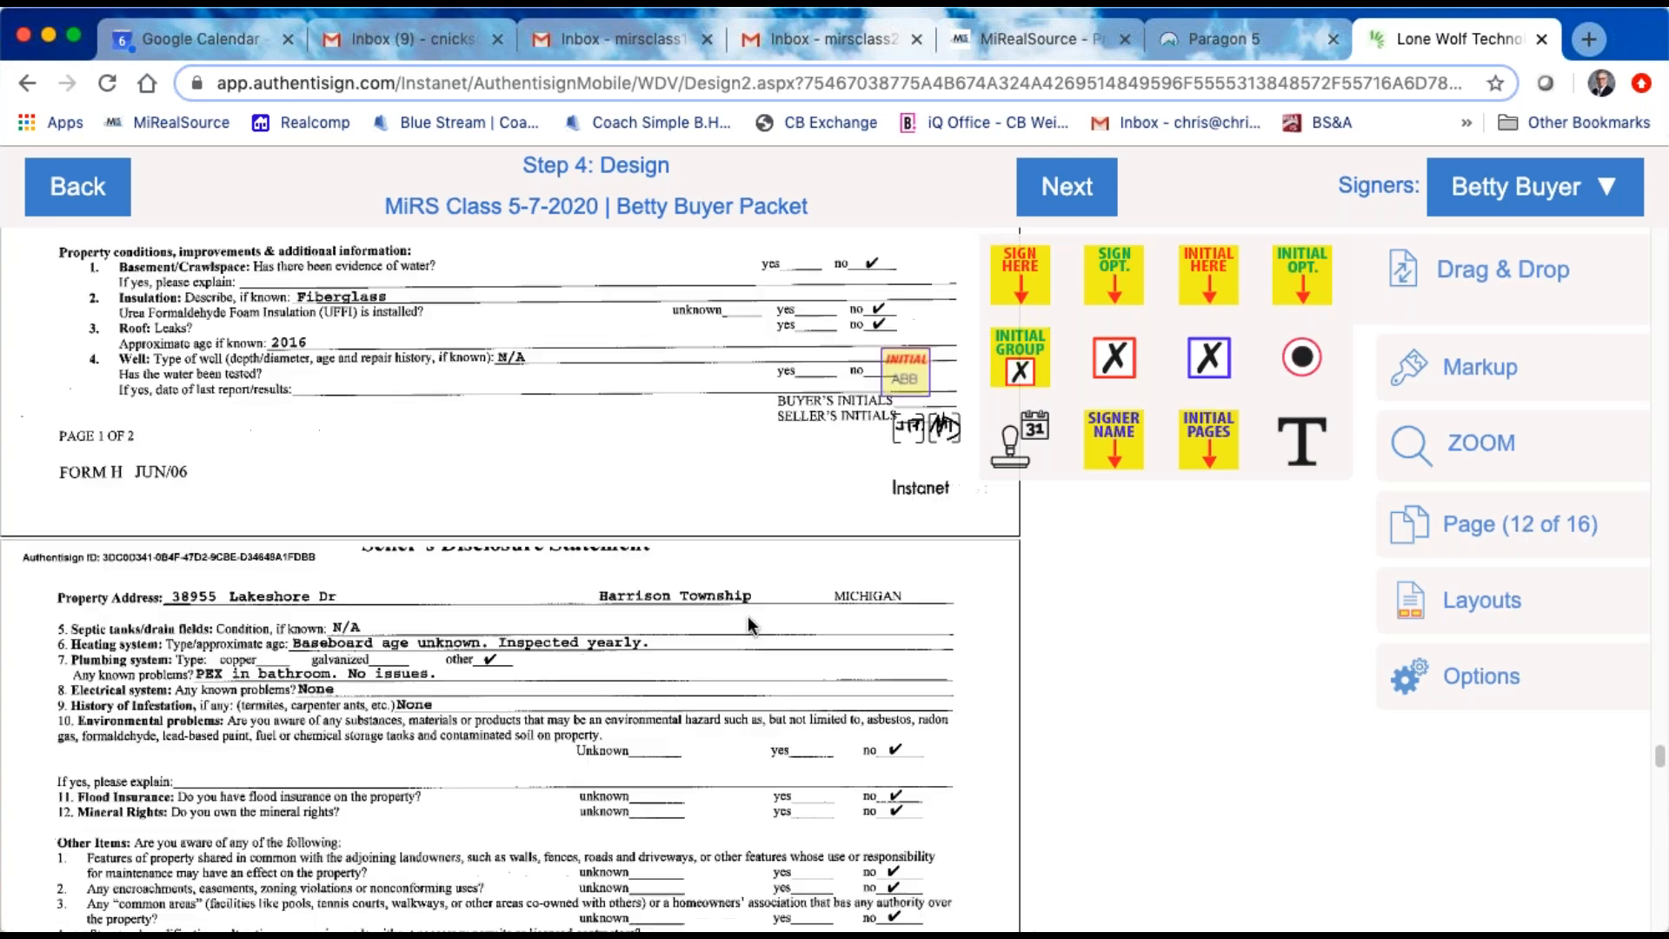
scroll(753, 624, up, 10)
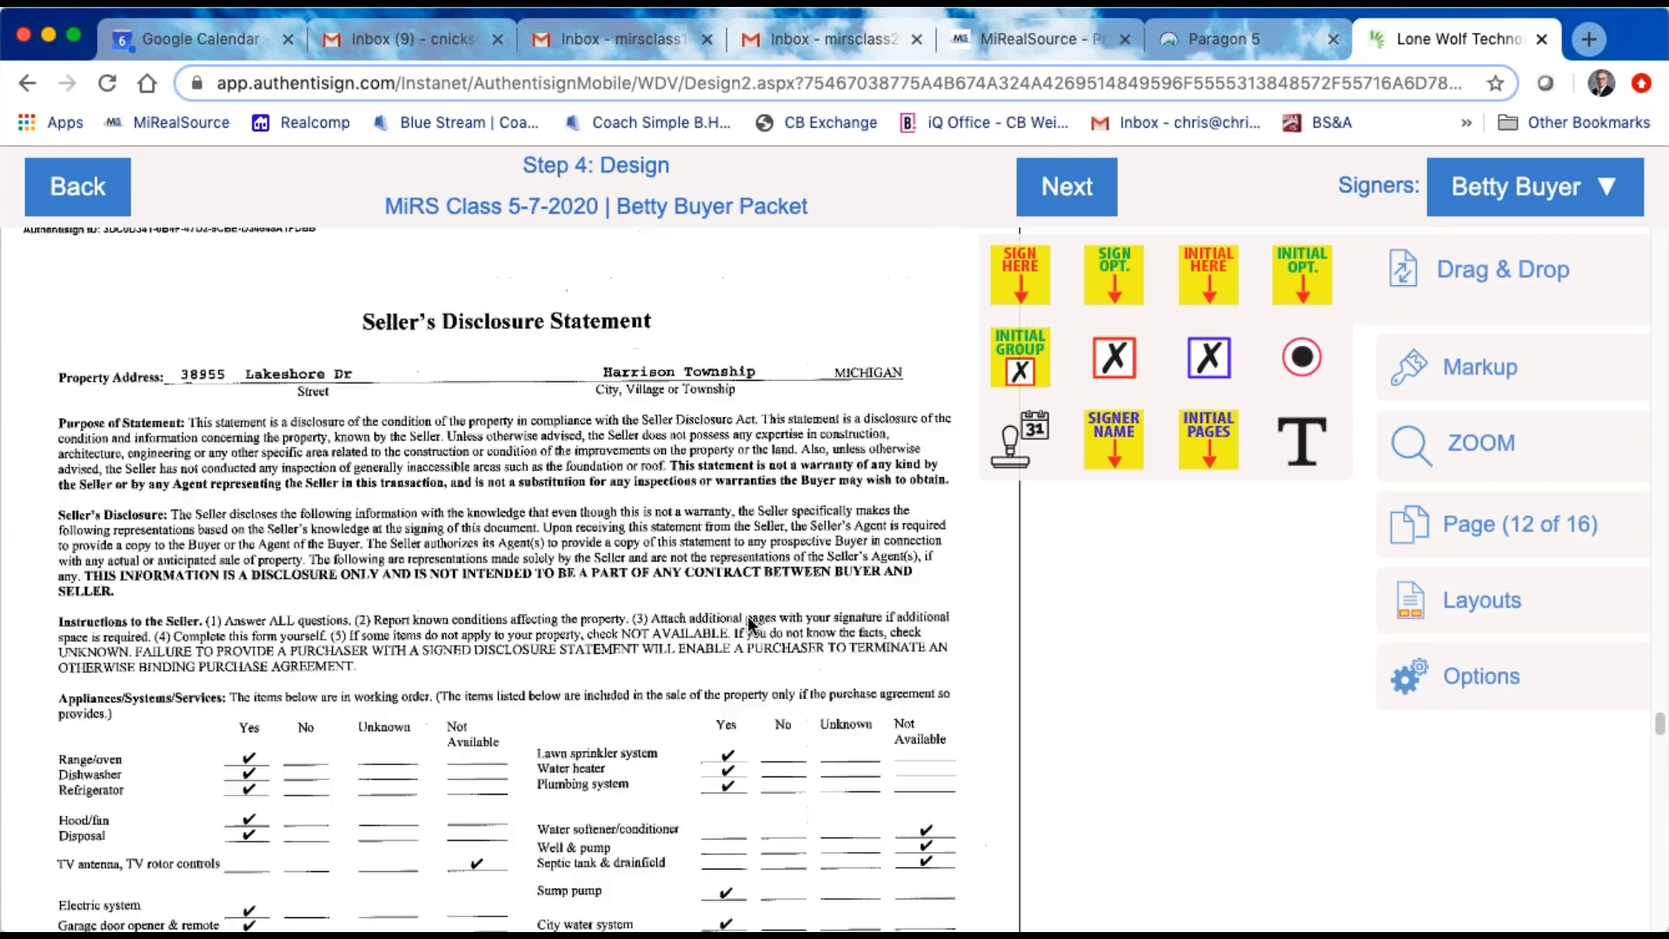
scroll(753, 627, up, 10)
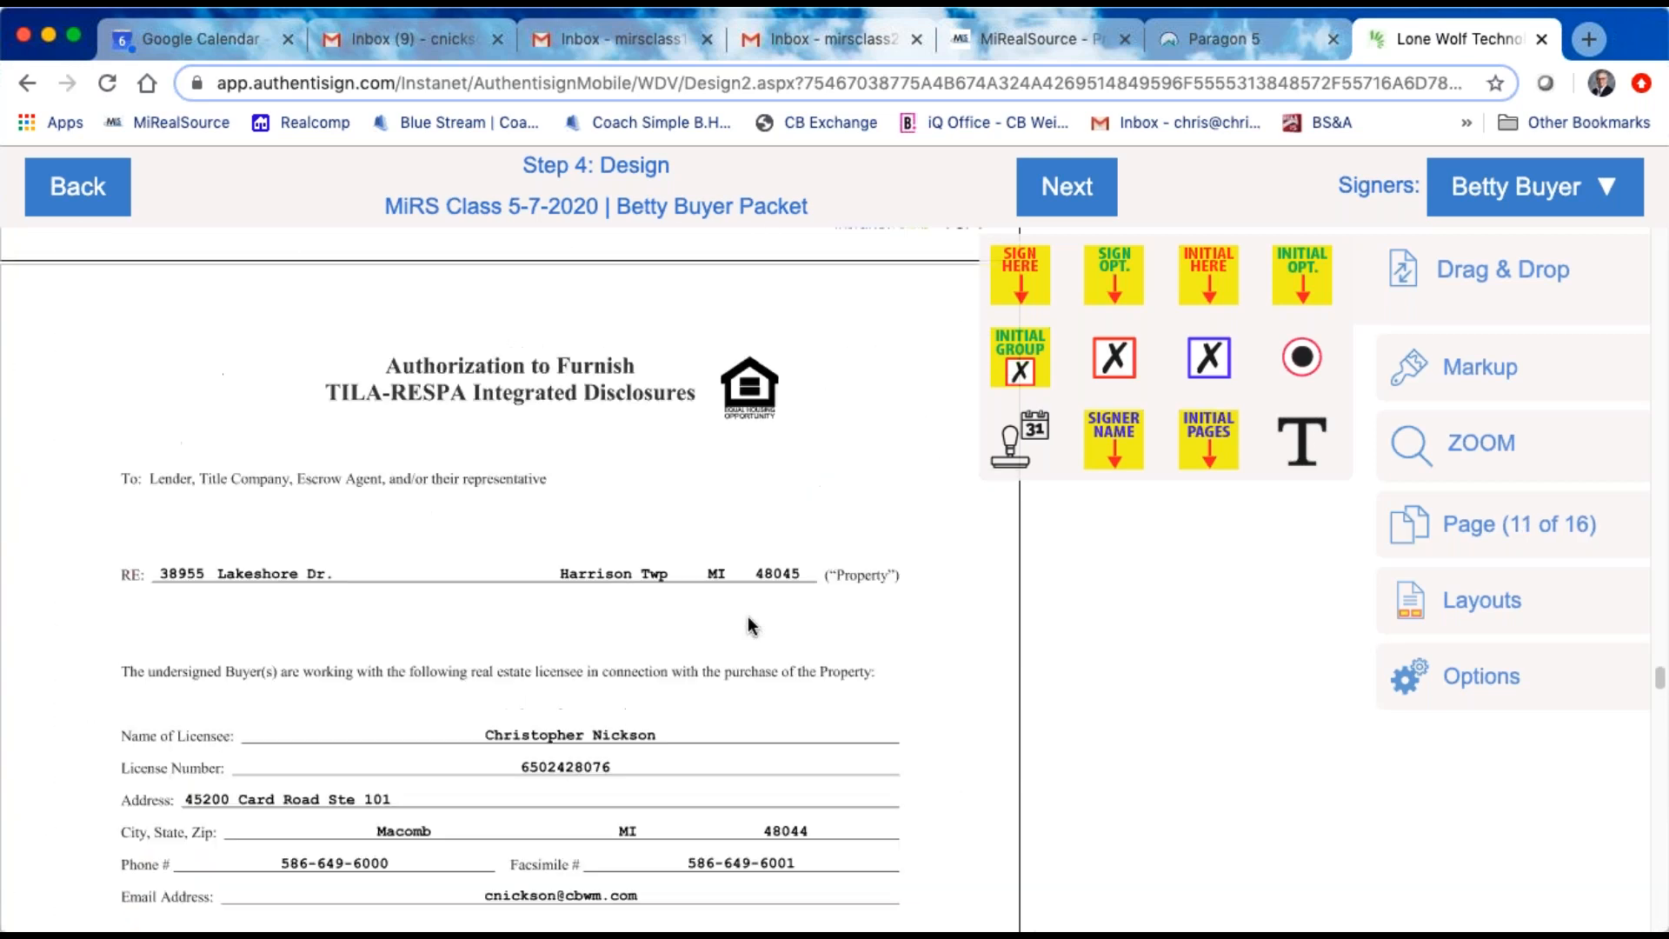
scroll(749, 624, up, 10)
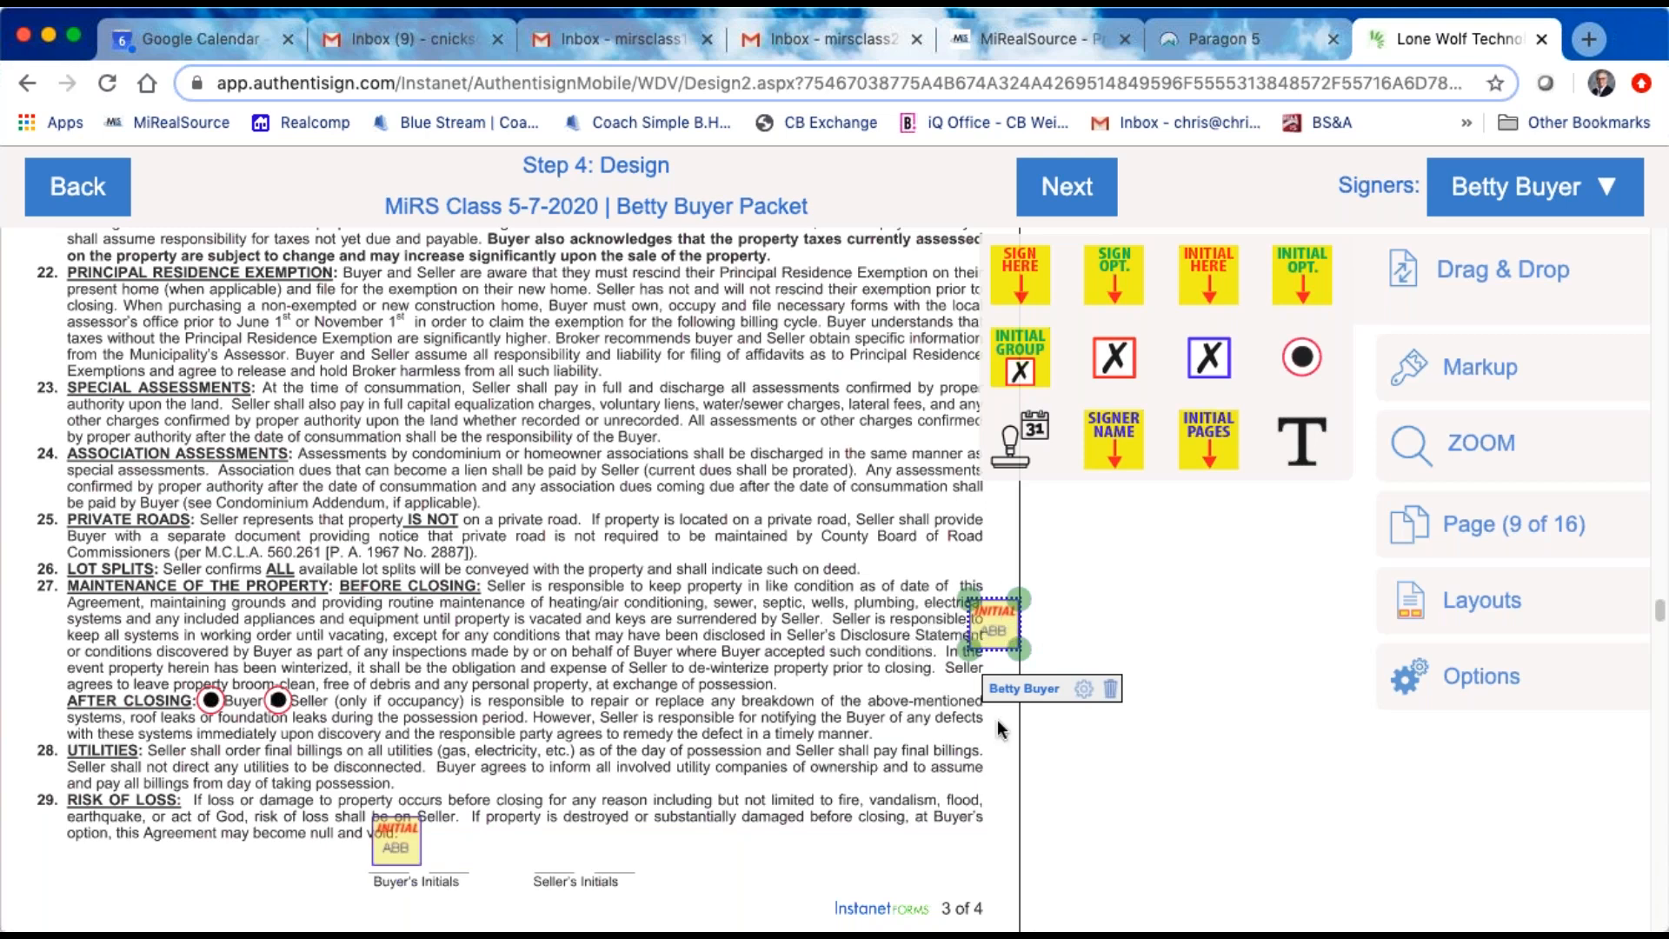
Step: Delete the buyer's initial block in the margin beside clause 27 and place a new Initial Here block there
click(1111, 690)
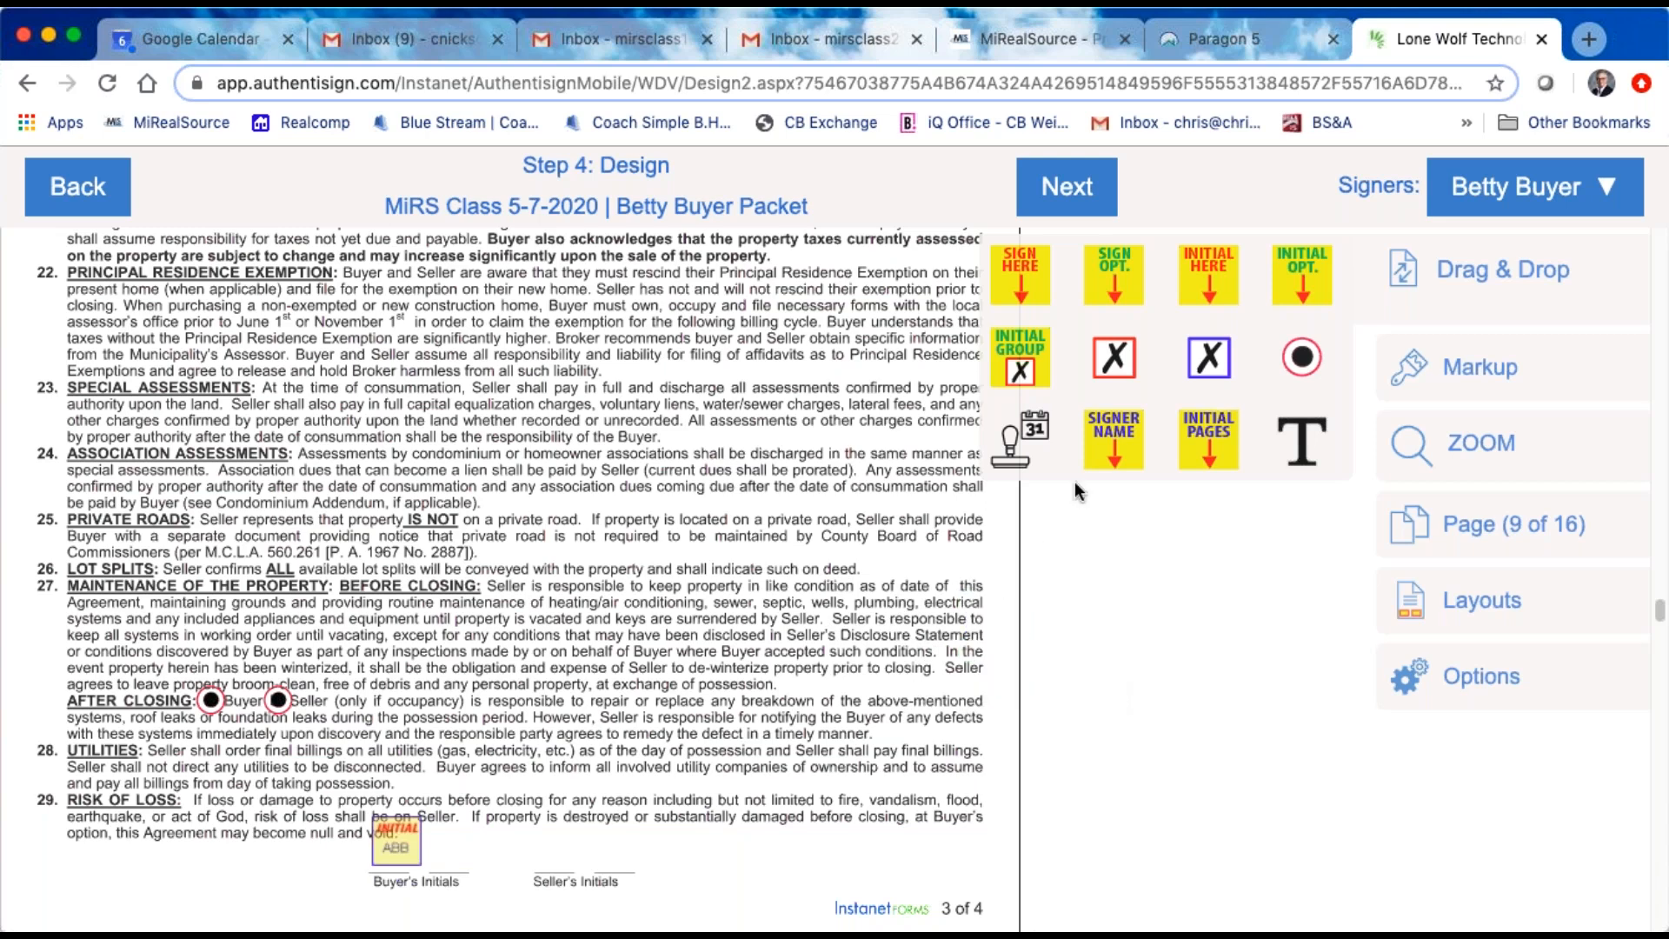
drag(1196, 291, 993, 620)
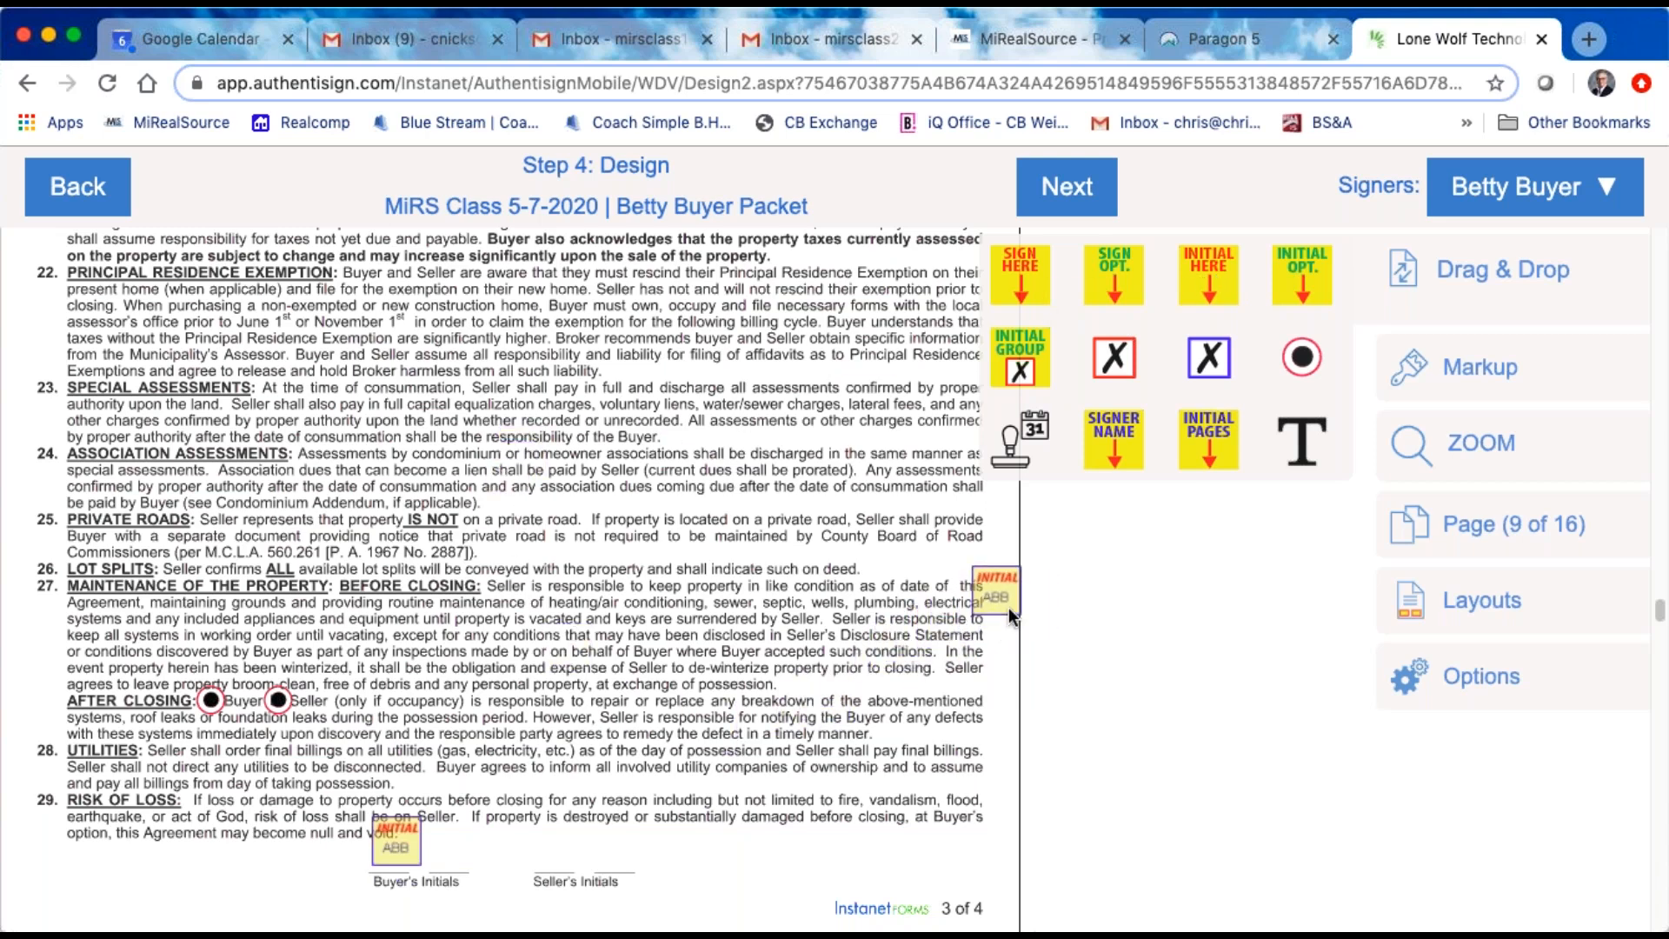
Step: Move the margin initial block inward over the text of clause 27 and delete it
click(1008, 606)
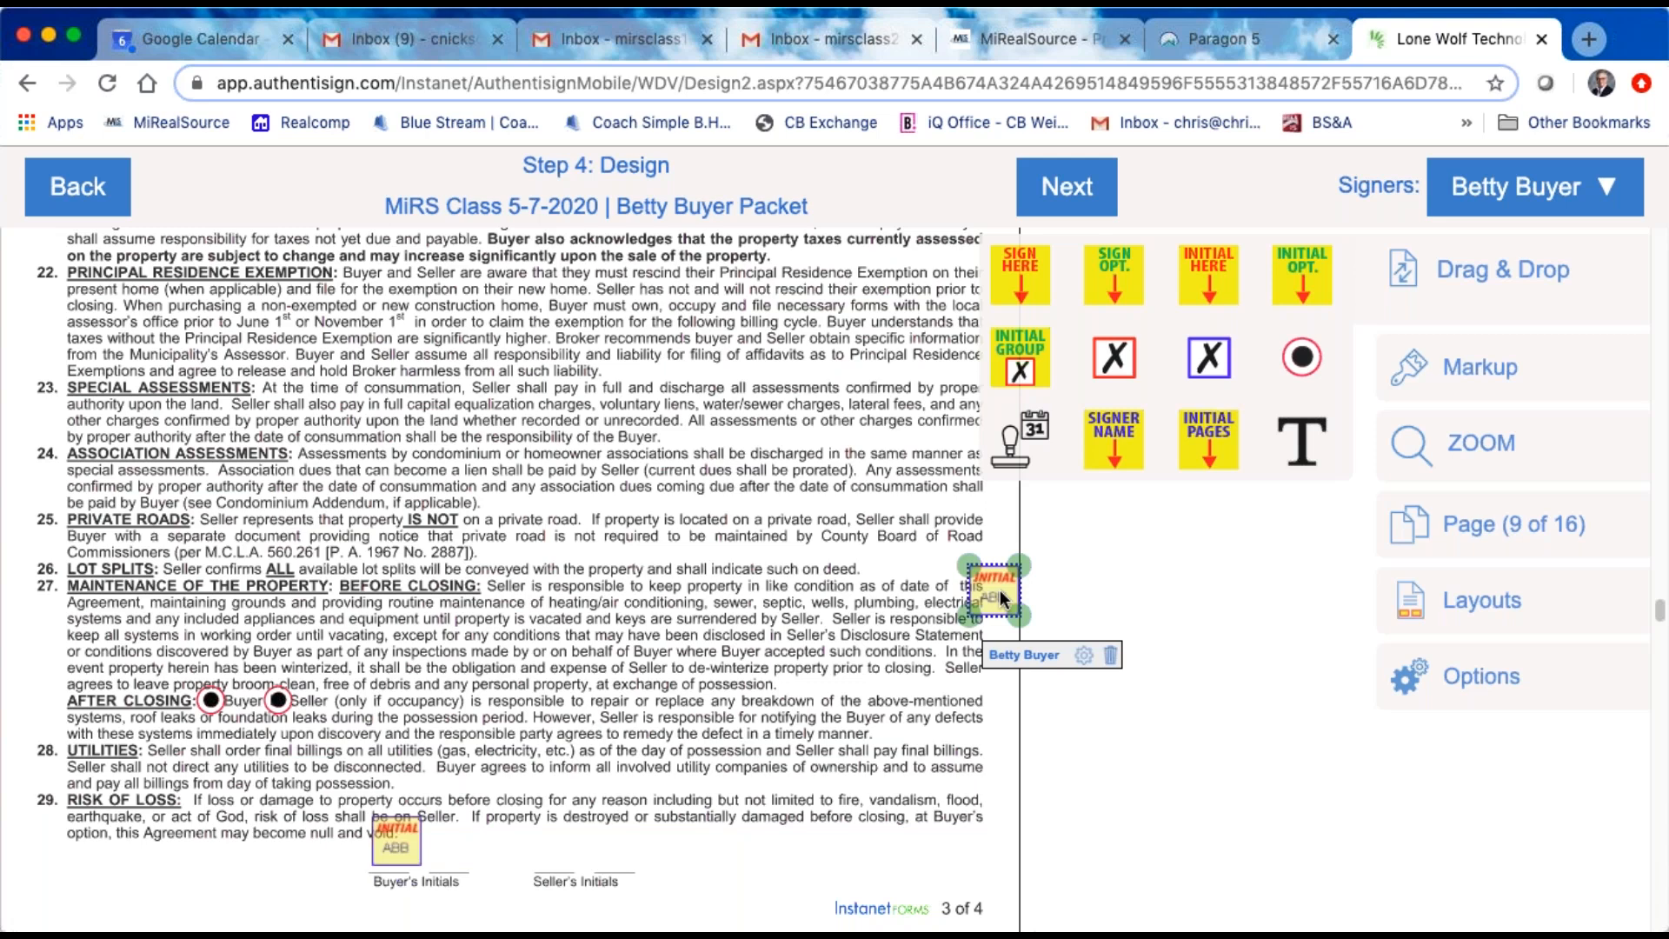
drag(1003, 588, 911, 589)
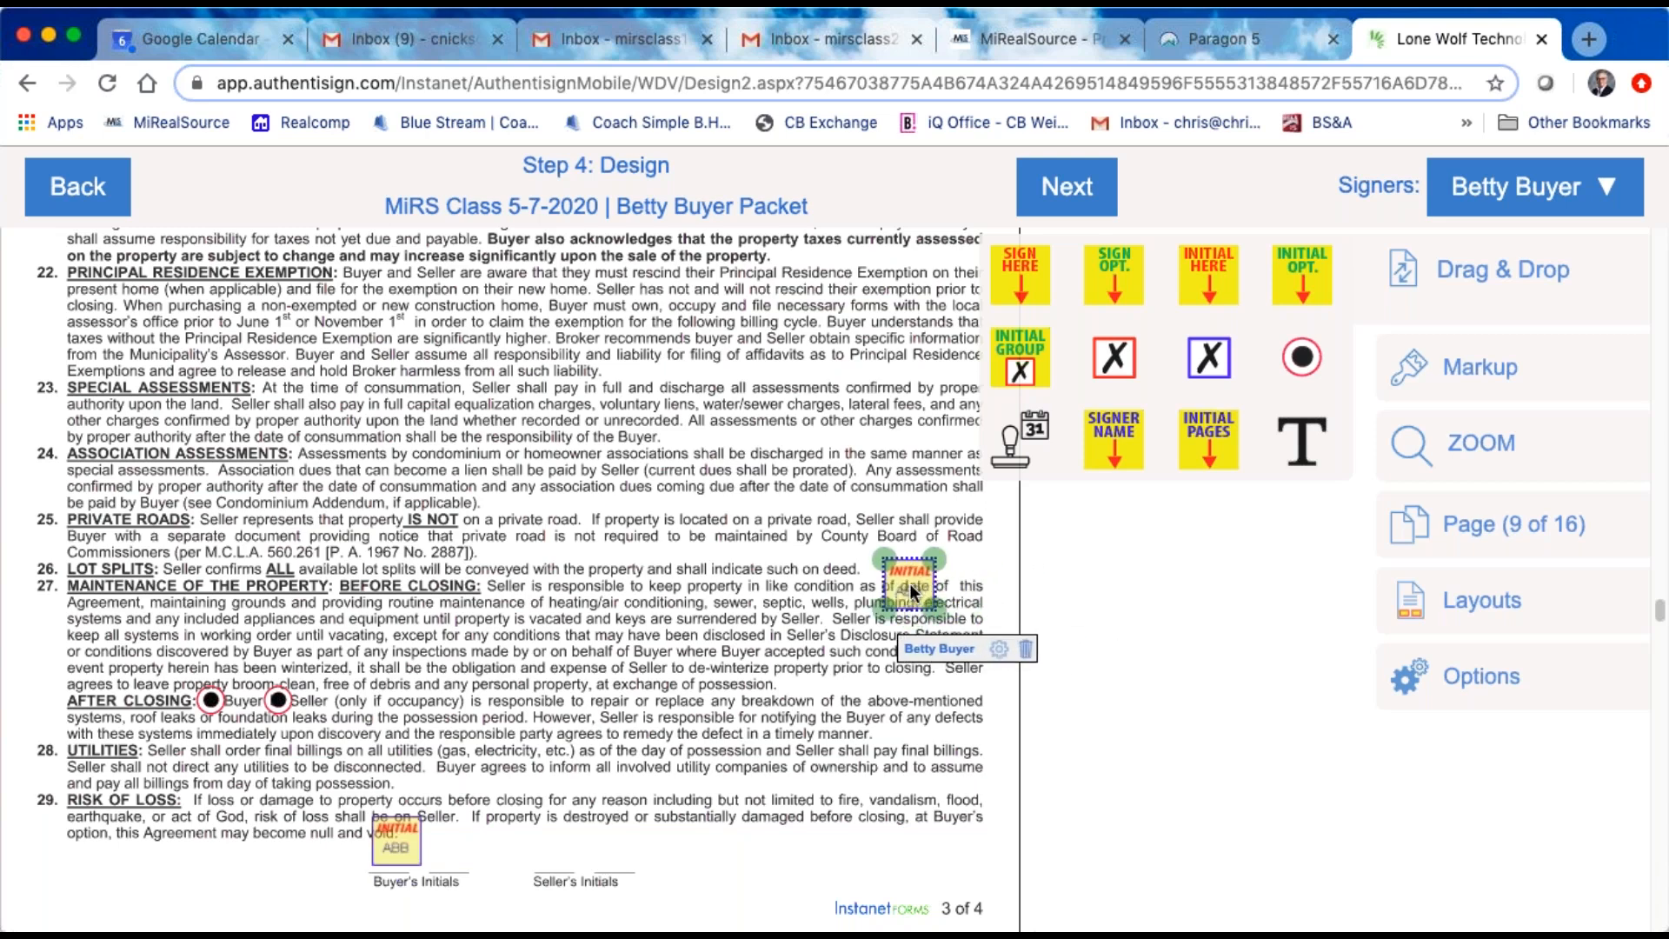
click(1025, 649)
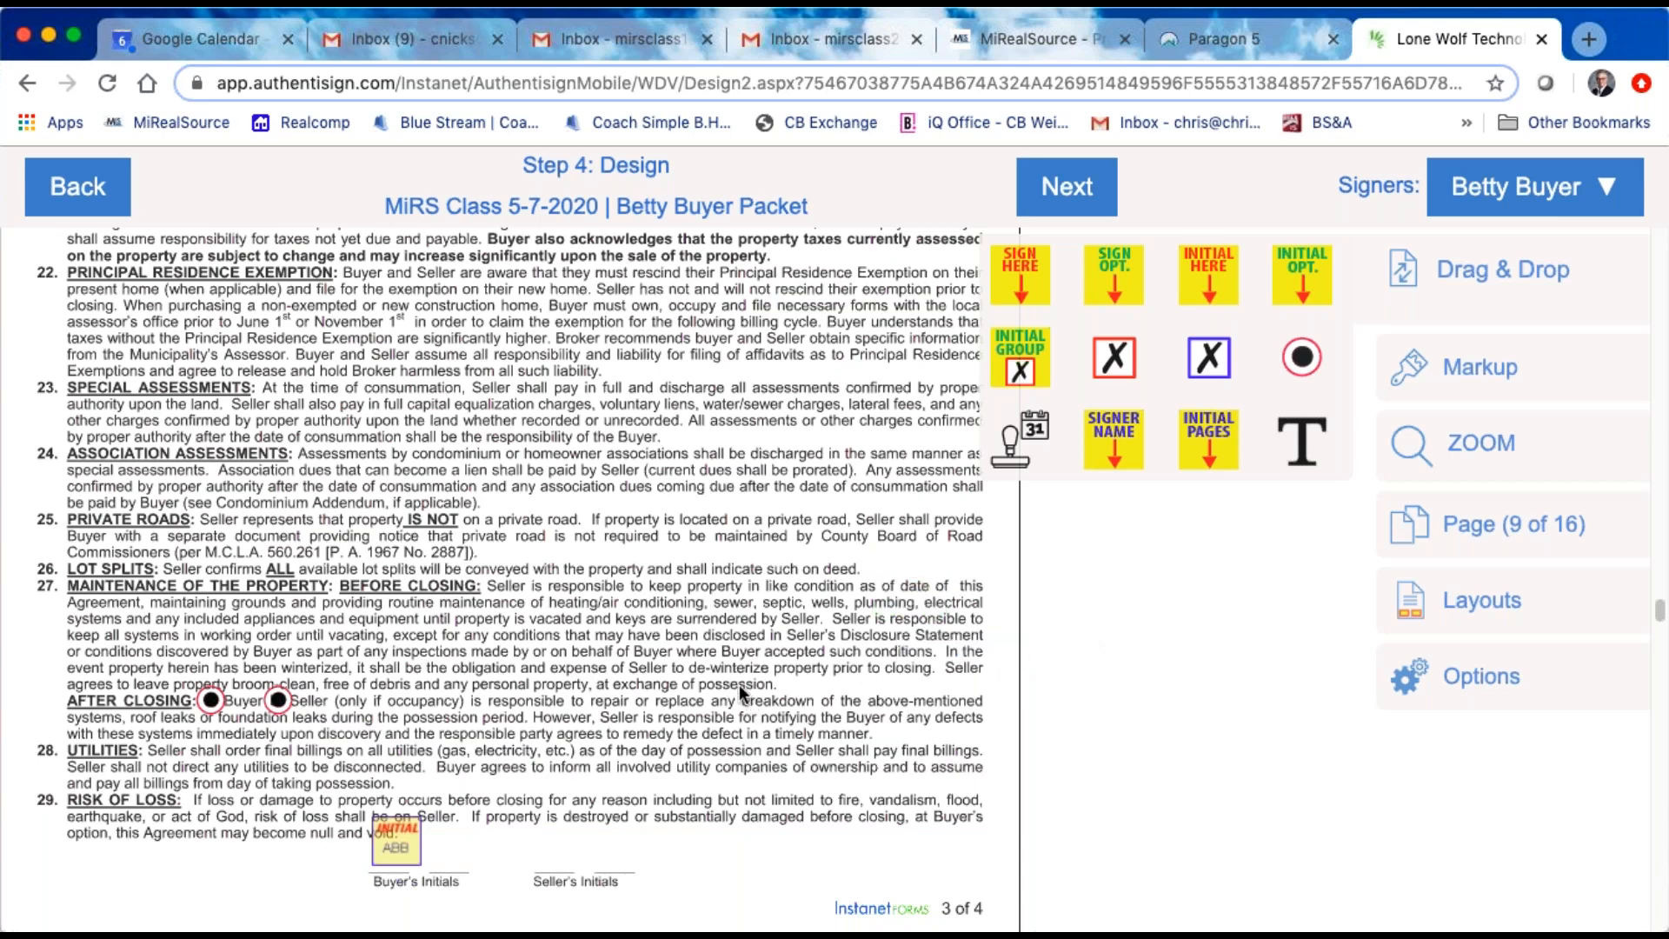
Step: Add a markup text box reading "business days" over the deposit deadline in clause 6, Earnest Money, on purchase agreement page 1
scroll(739, 685, up, 15)
scroll(732, 681, up, 15)
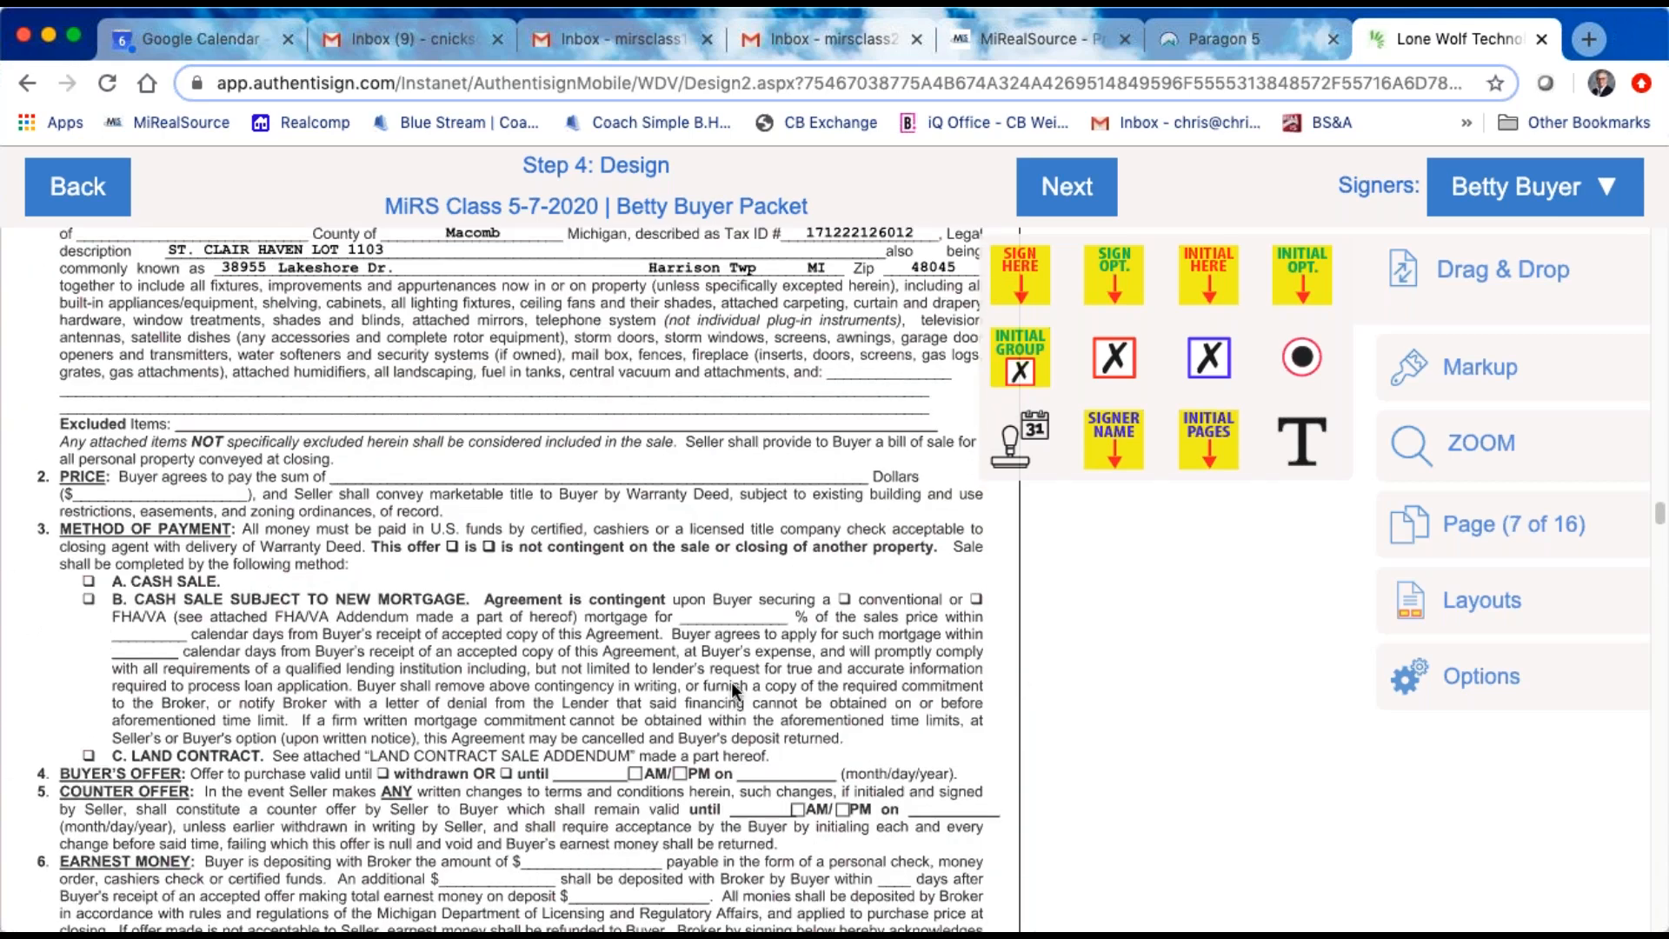
scroll(732, 682, up, 3)
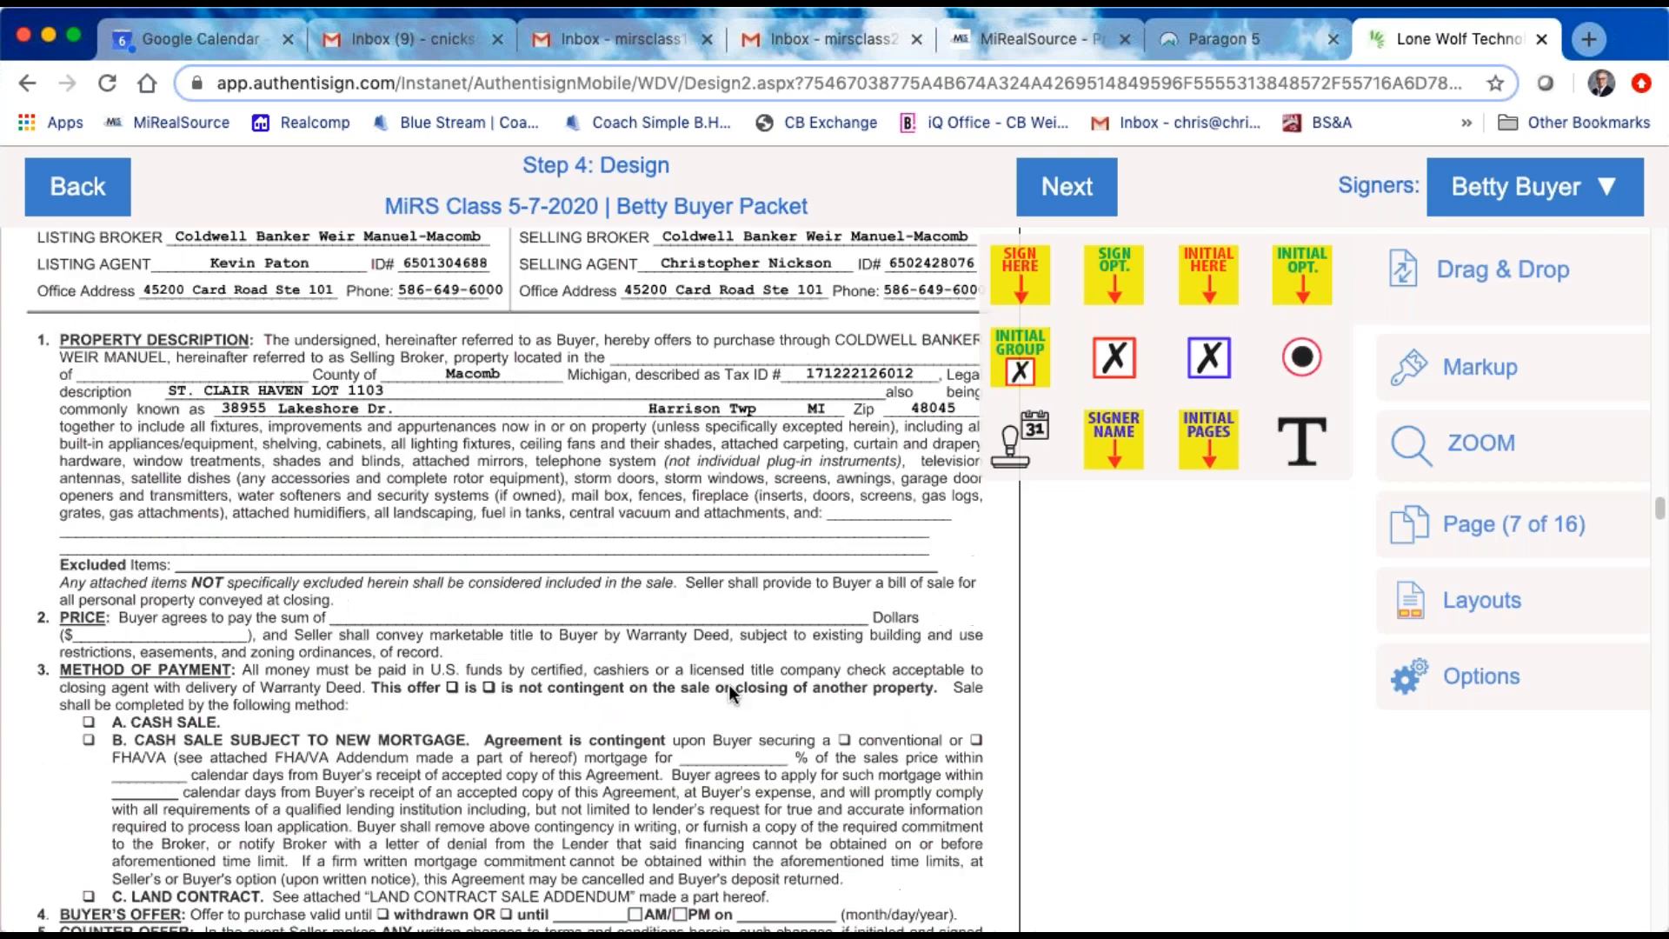
scroll(728, 685, down, 1)
scroll(754, 628, down, 4)
scroll(756, 654, down, 6)
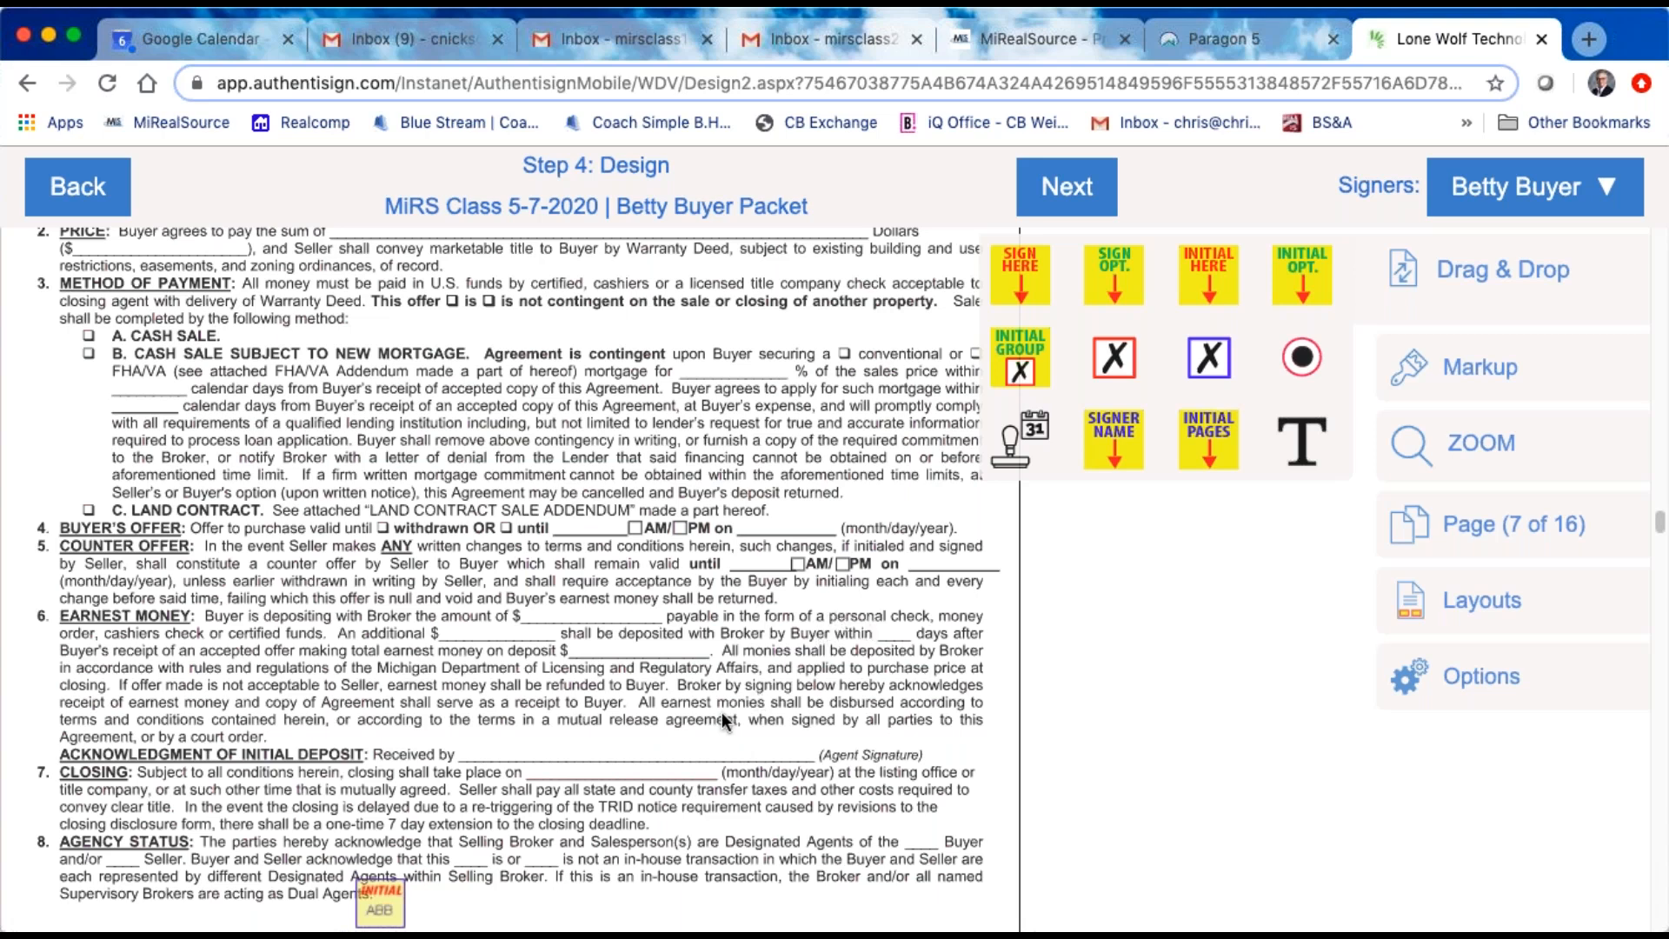
scroll(688, 723, down, 1)
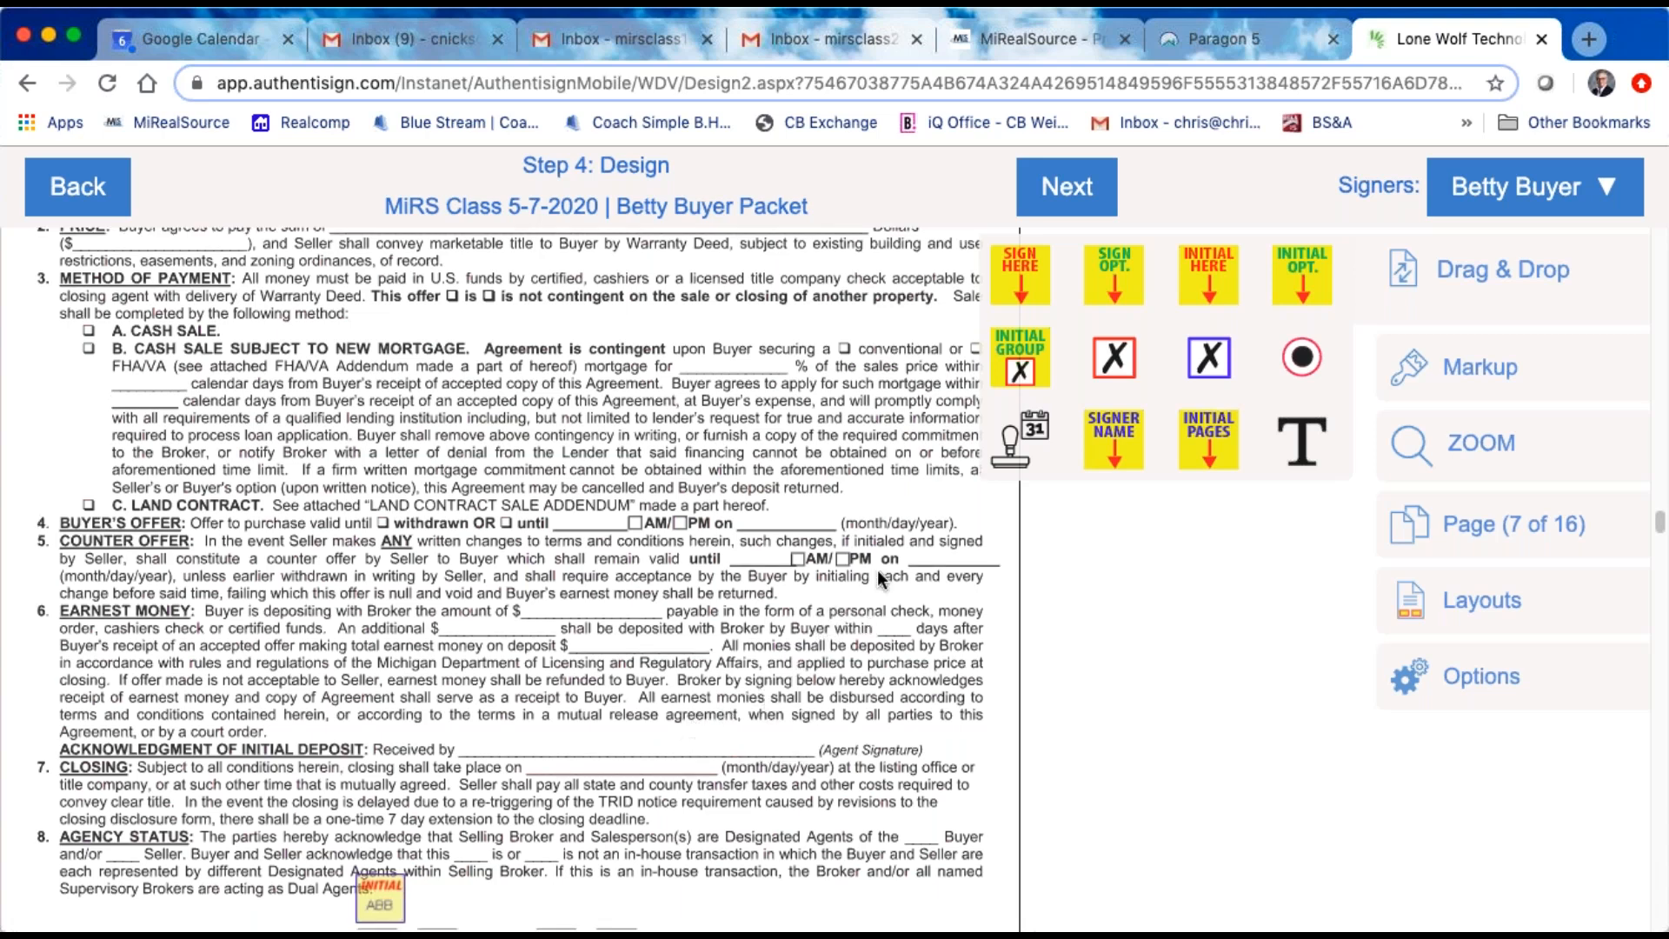
click(1453, 389)
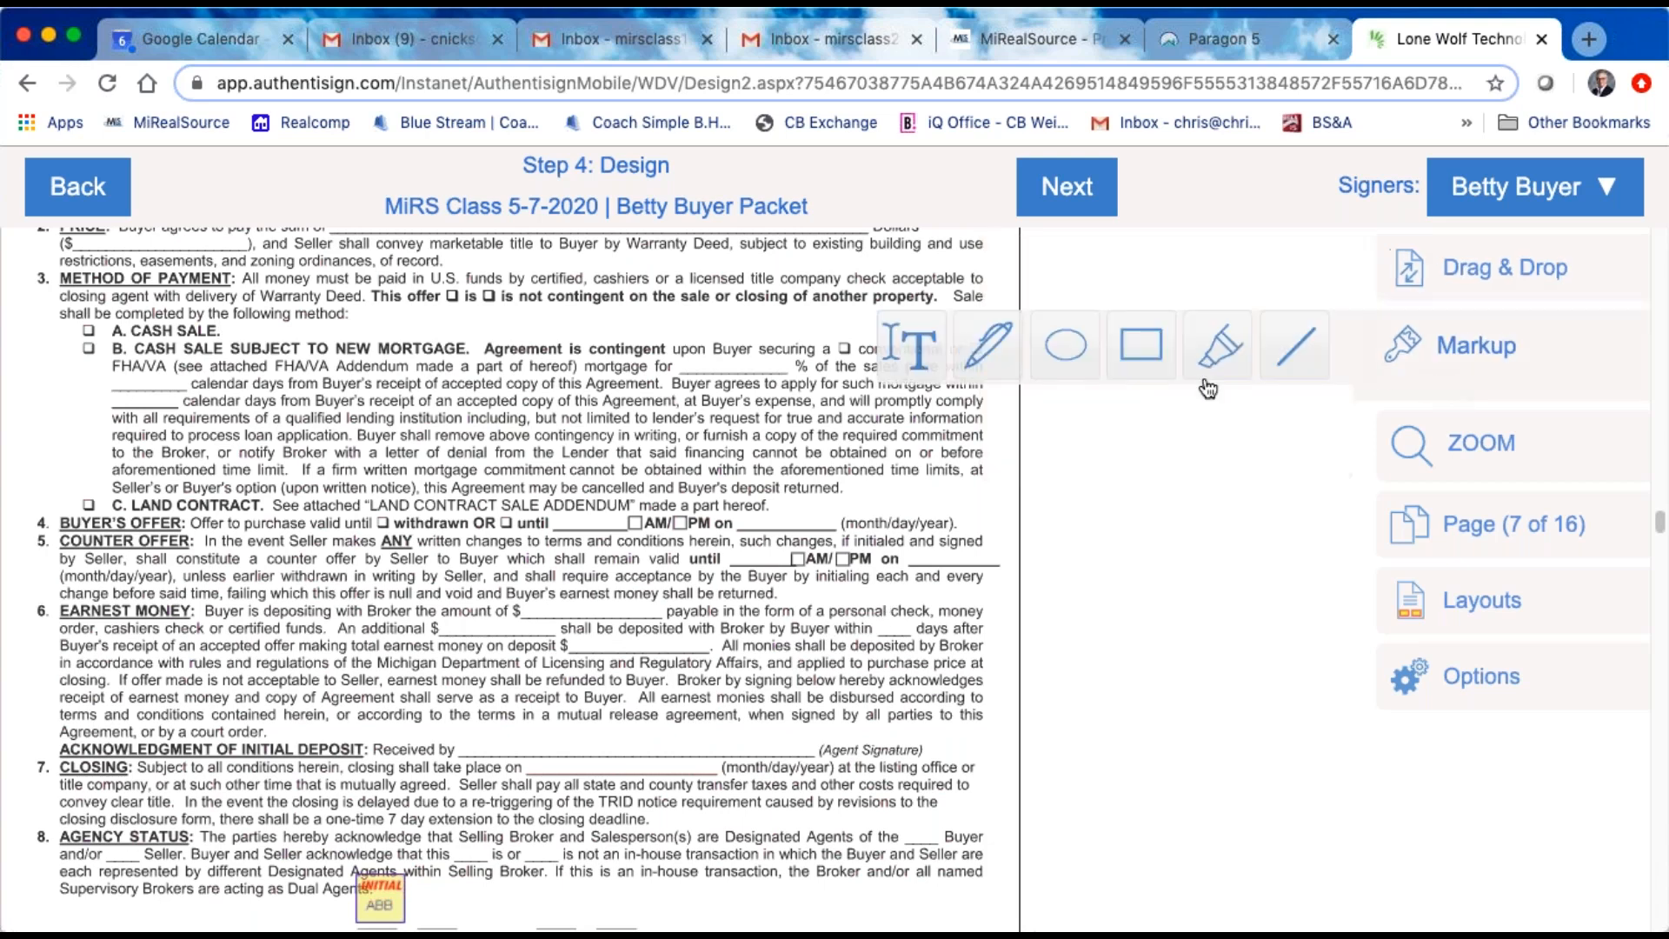
click(909, 375)
drag(565, 625, 952, 628)
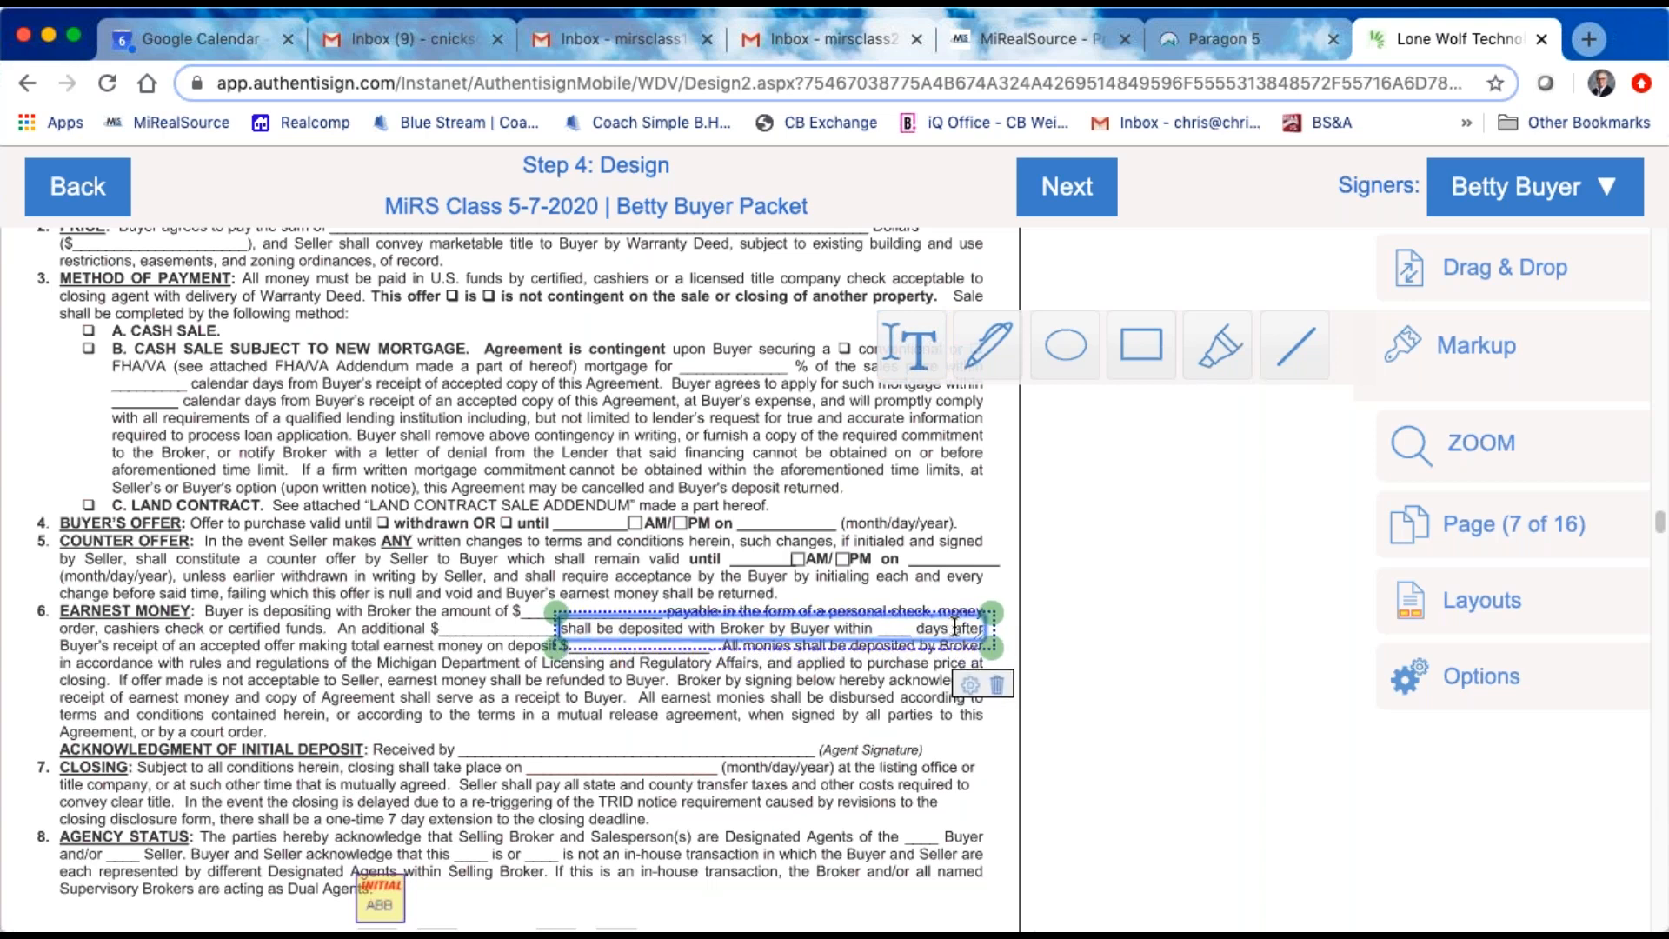
drag(566, 652, 833, 631)
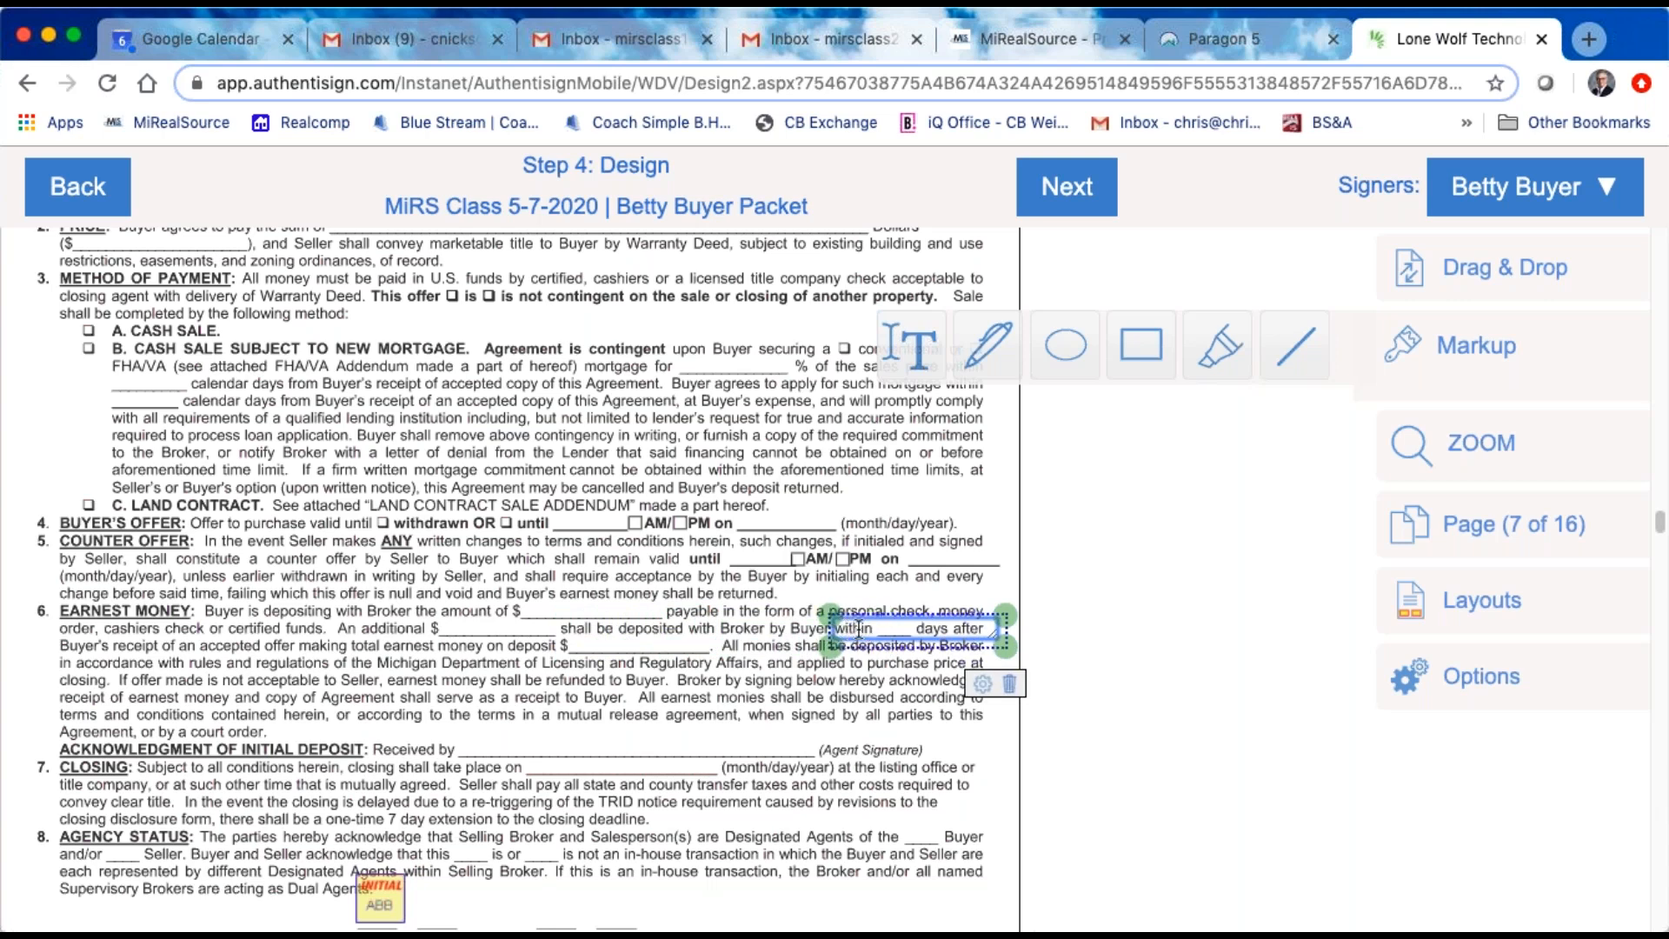
text(business days)
Step: Set the font size of the "business days" markup text to 10
click(982, 684)
click(1030, 573)
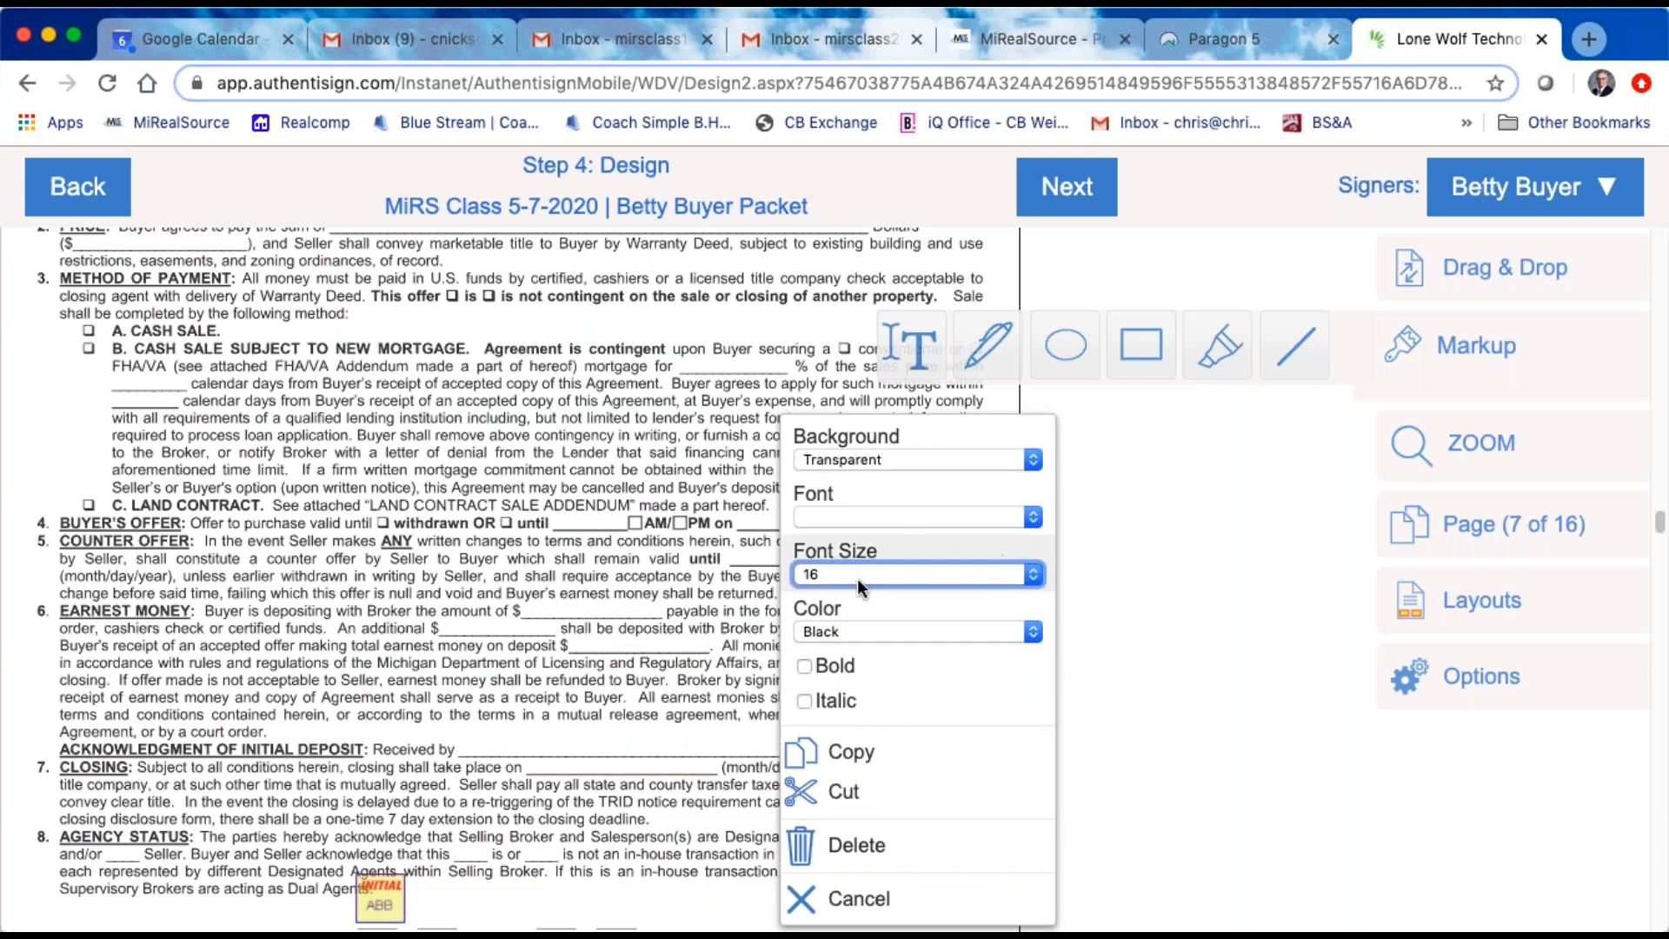
click(822, 449)
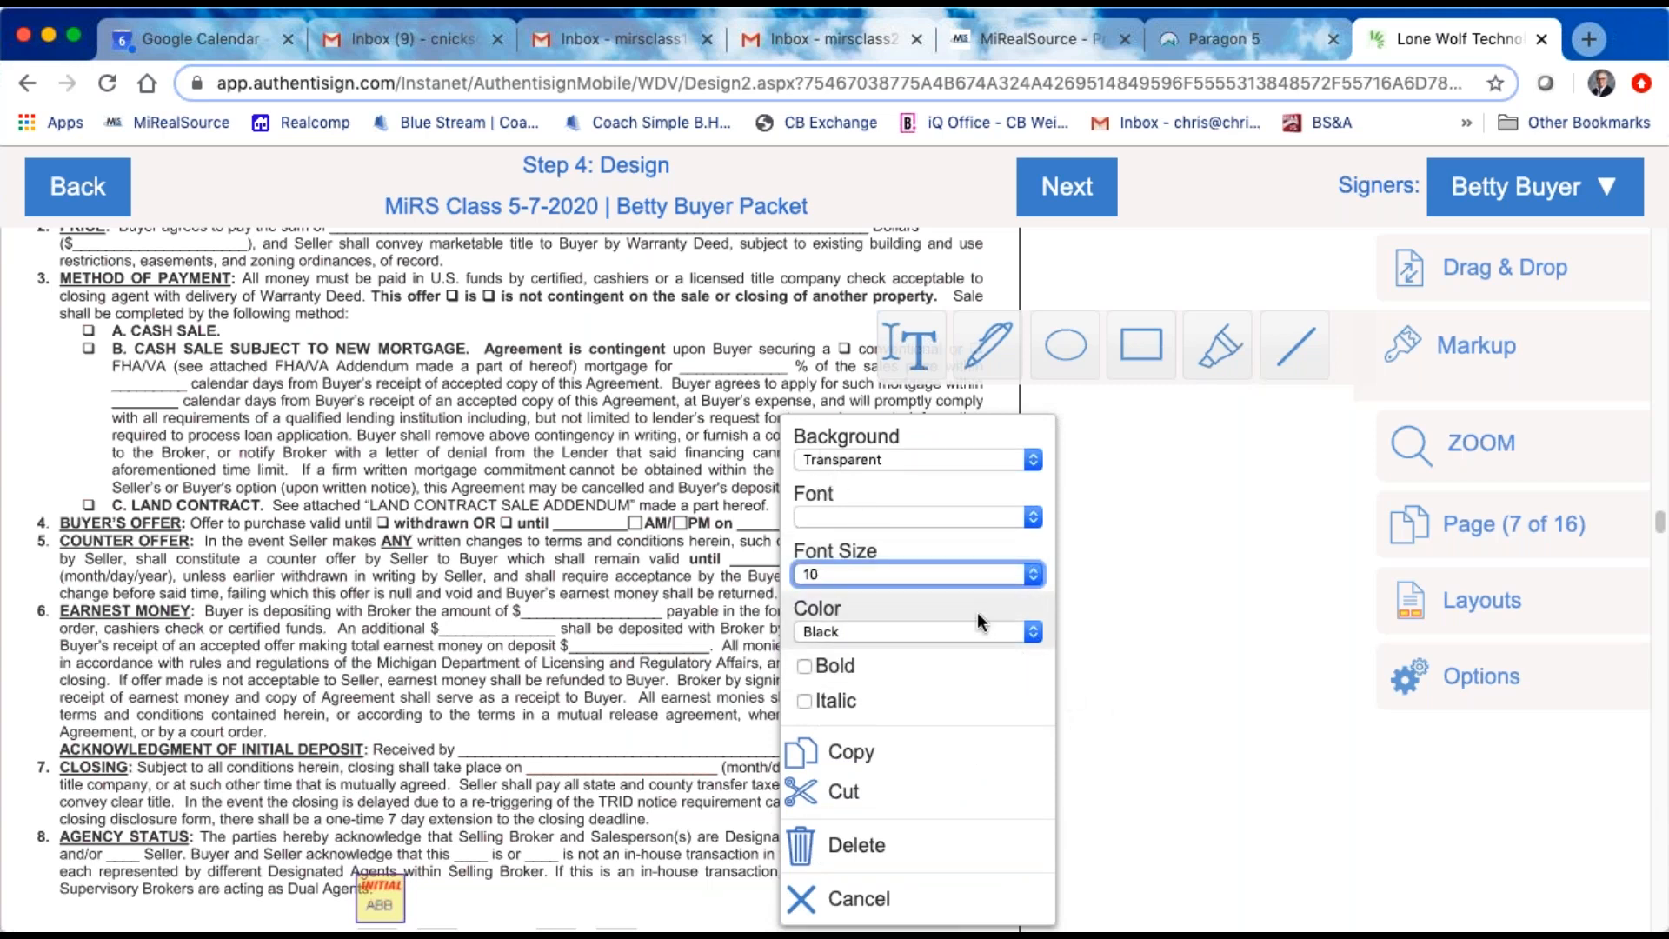
click(641, 444)
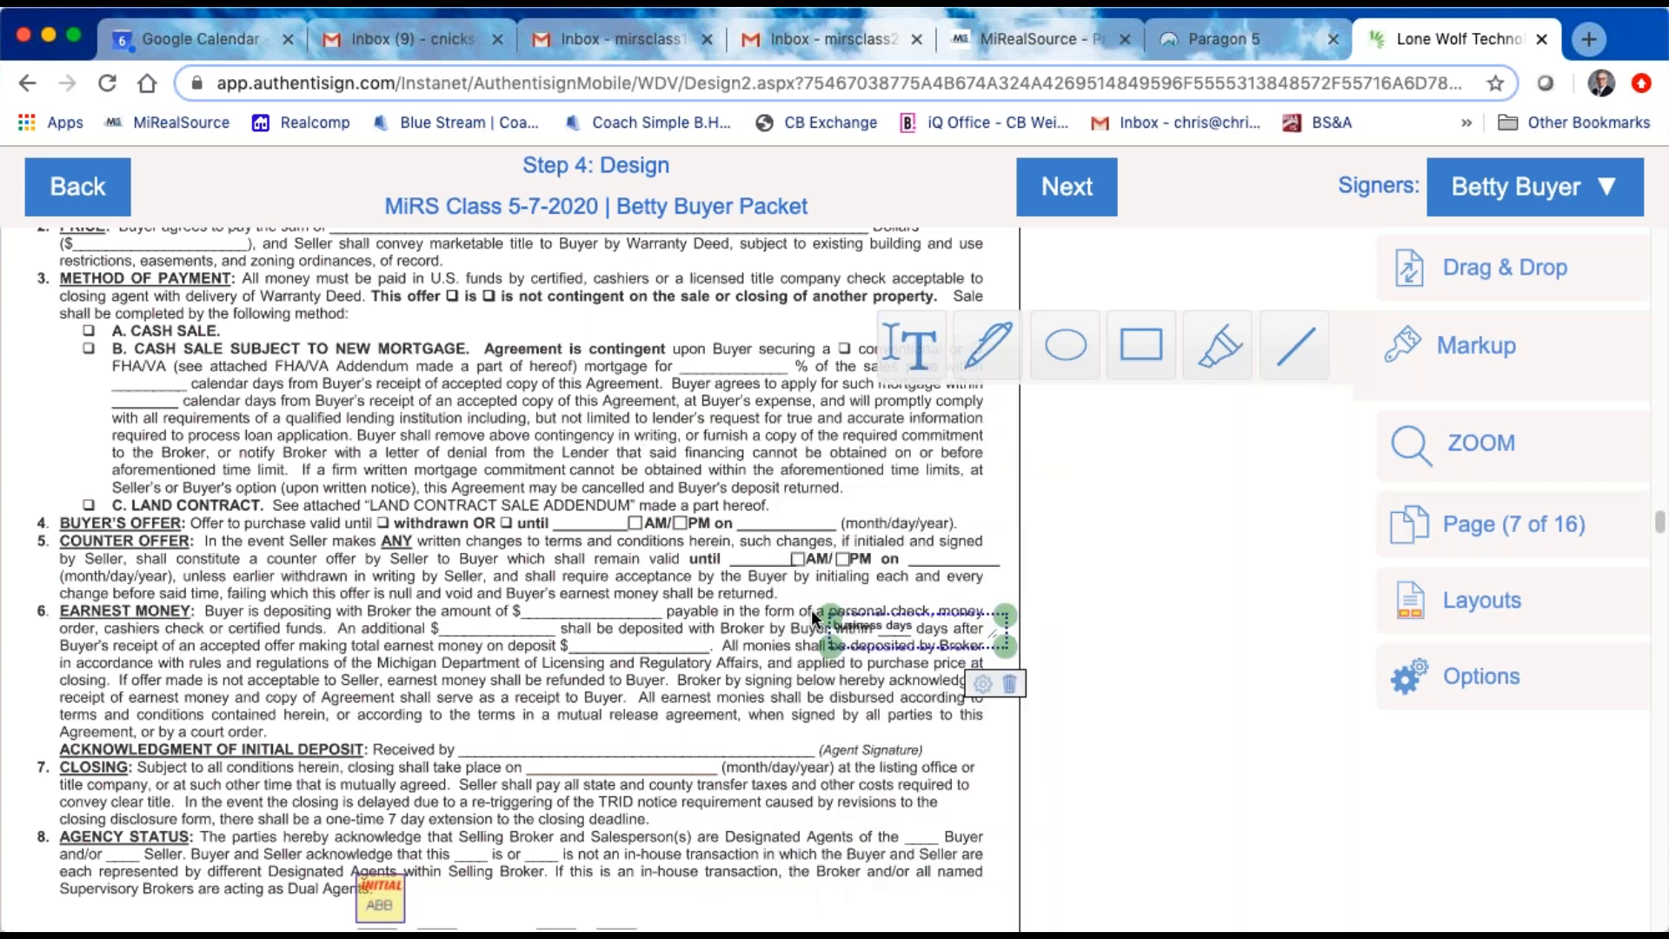
Step: Give the "business days" markup text a white background so it covers the printed wording beneath
double_click(943, 628)
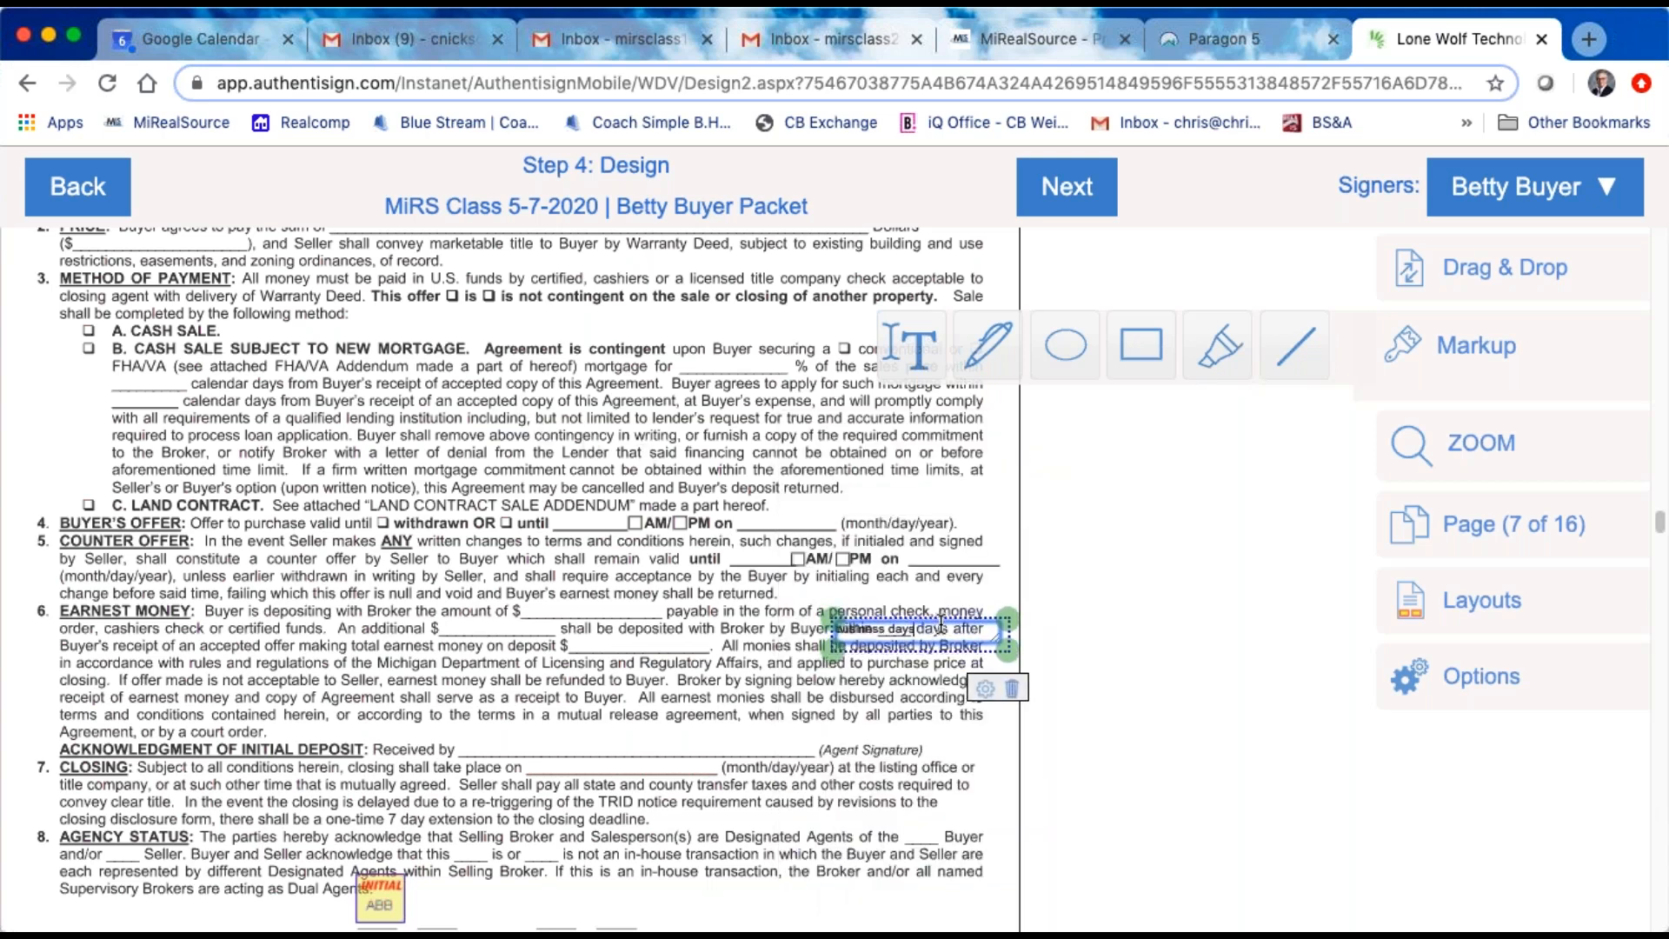
click(985, 687)
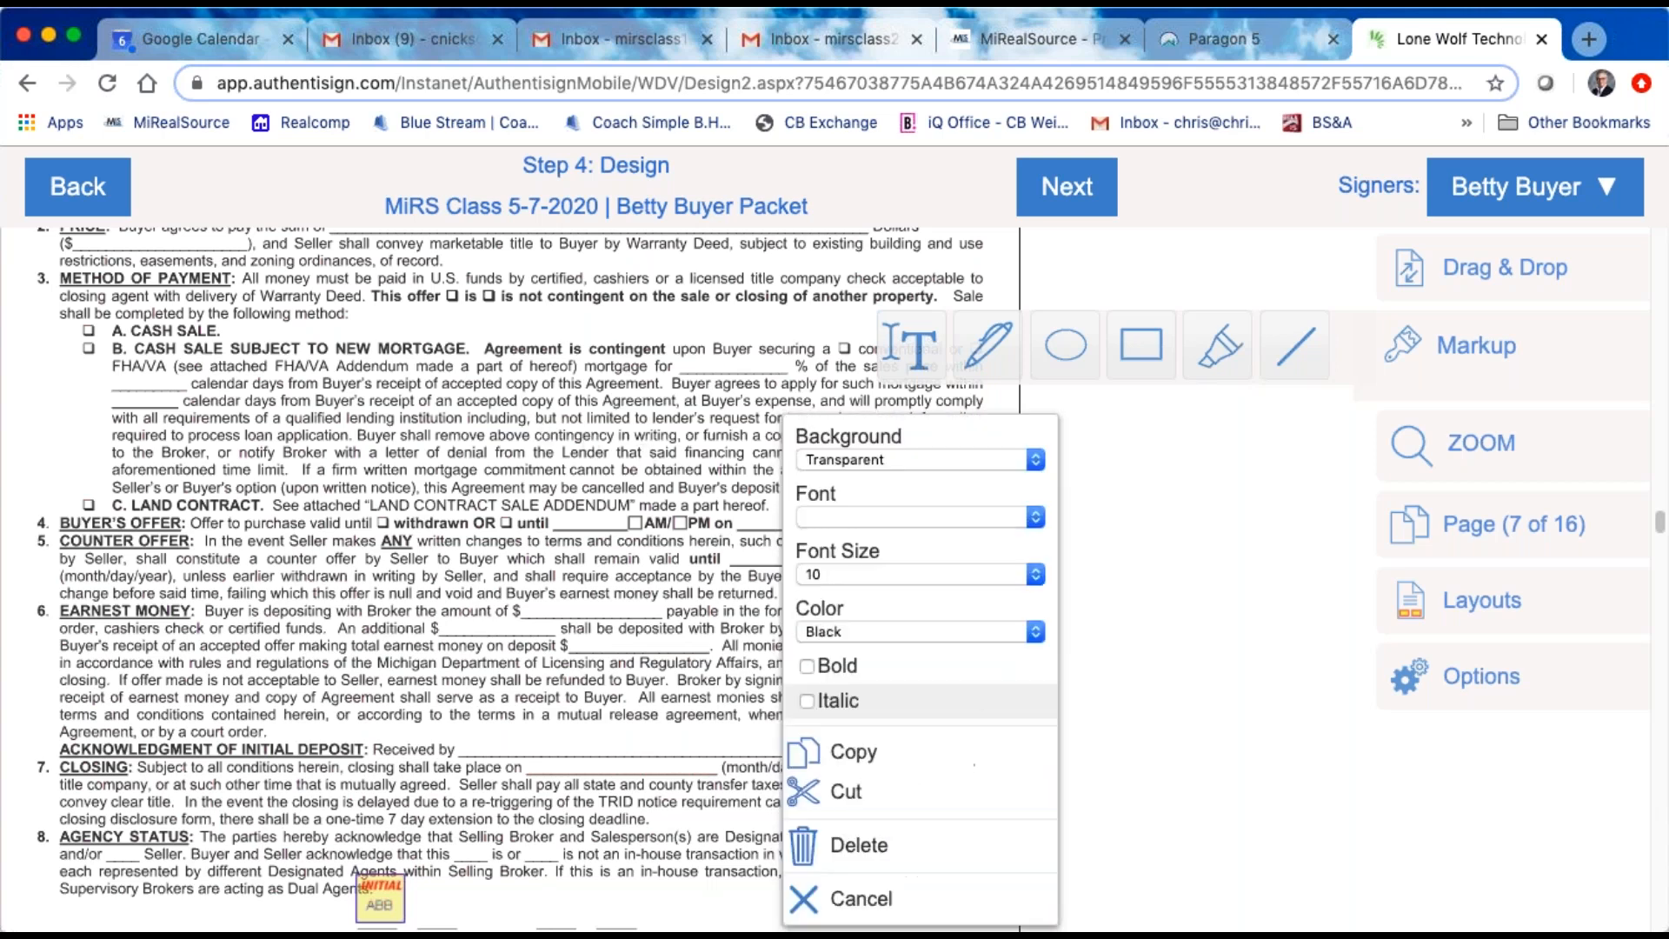
click(1033, 462)
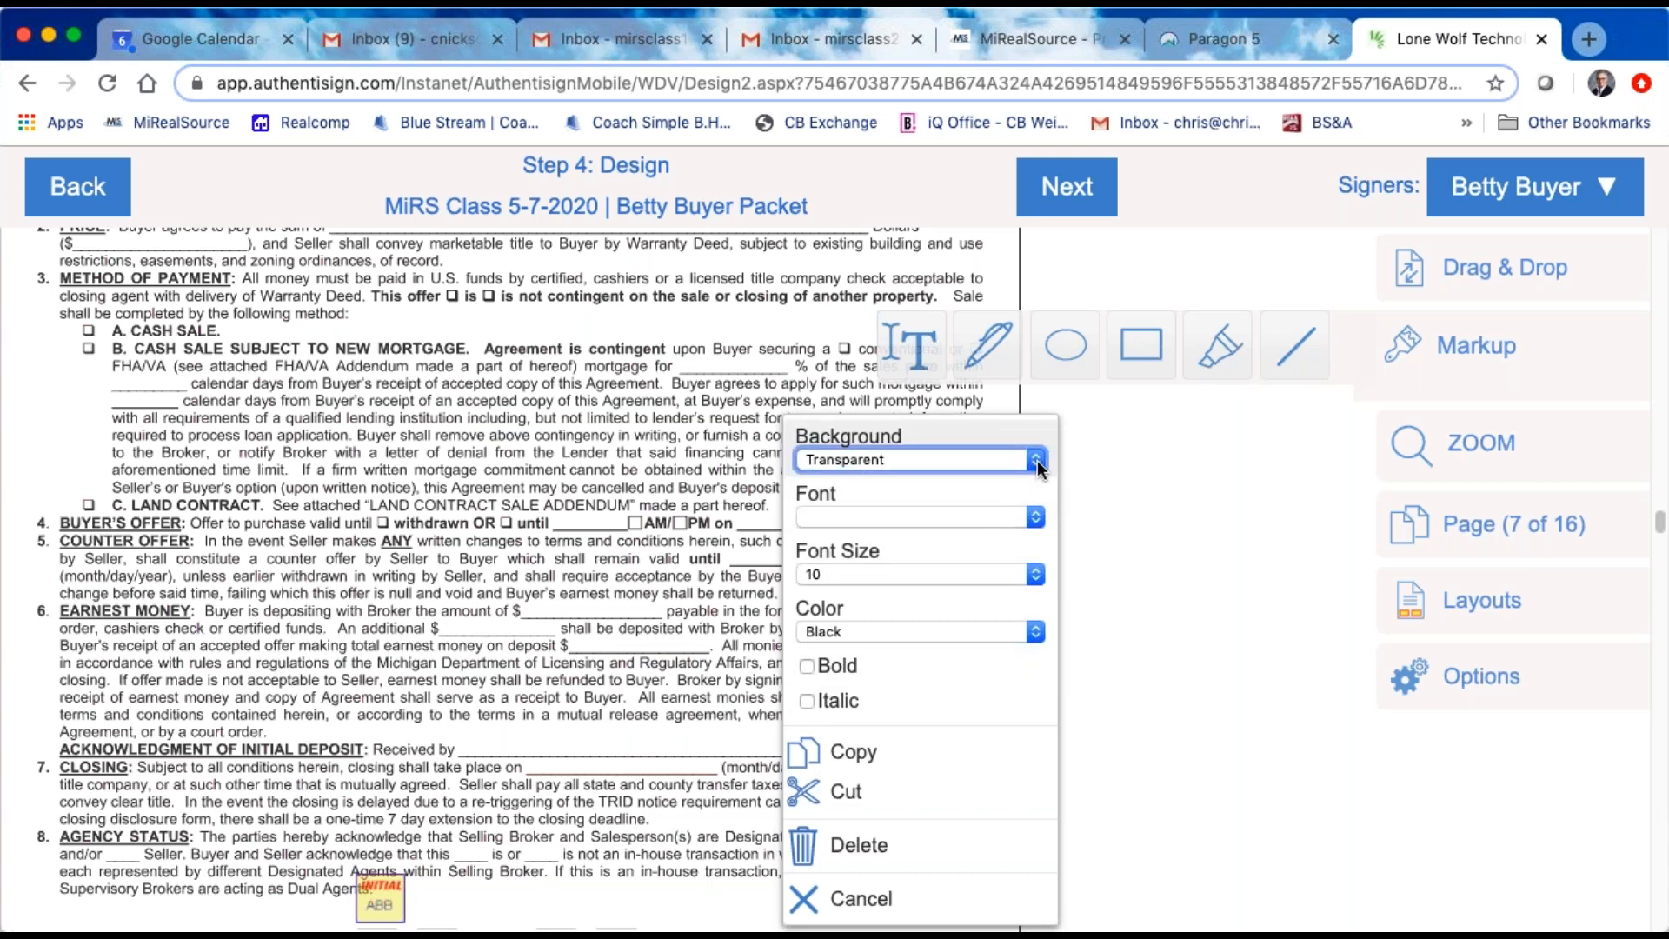
click(876, 485)
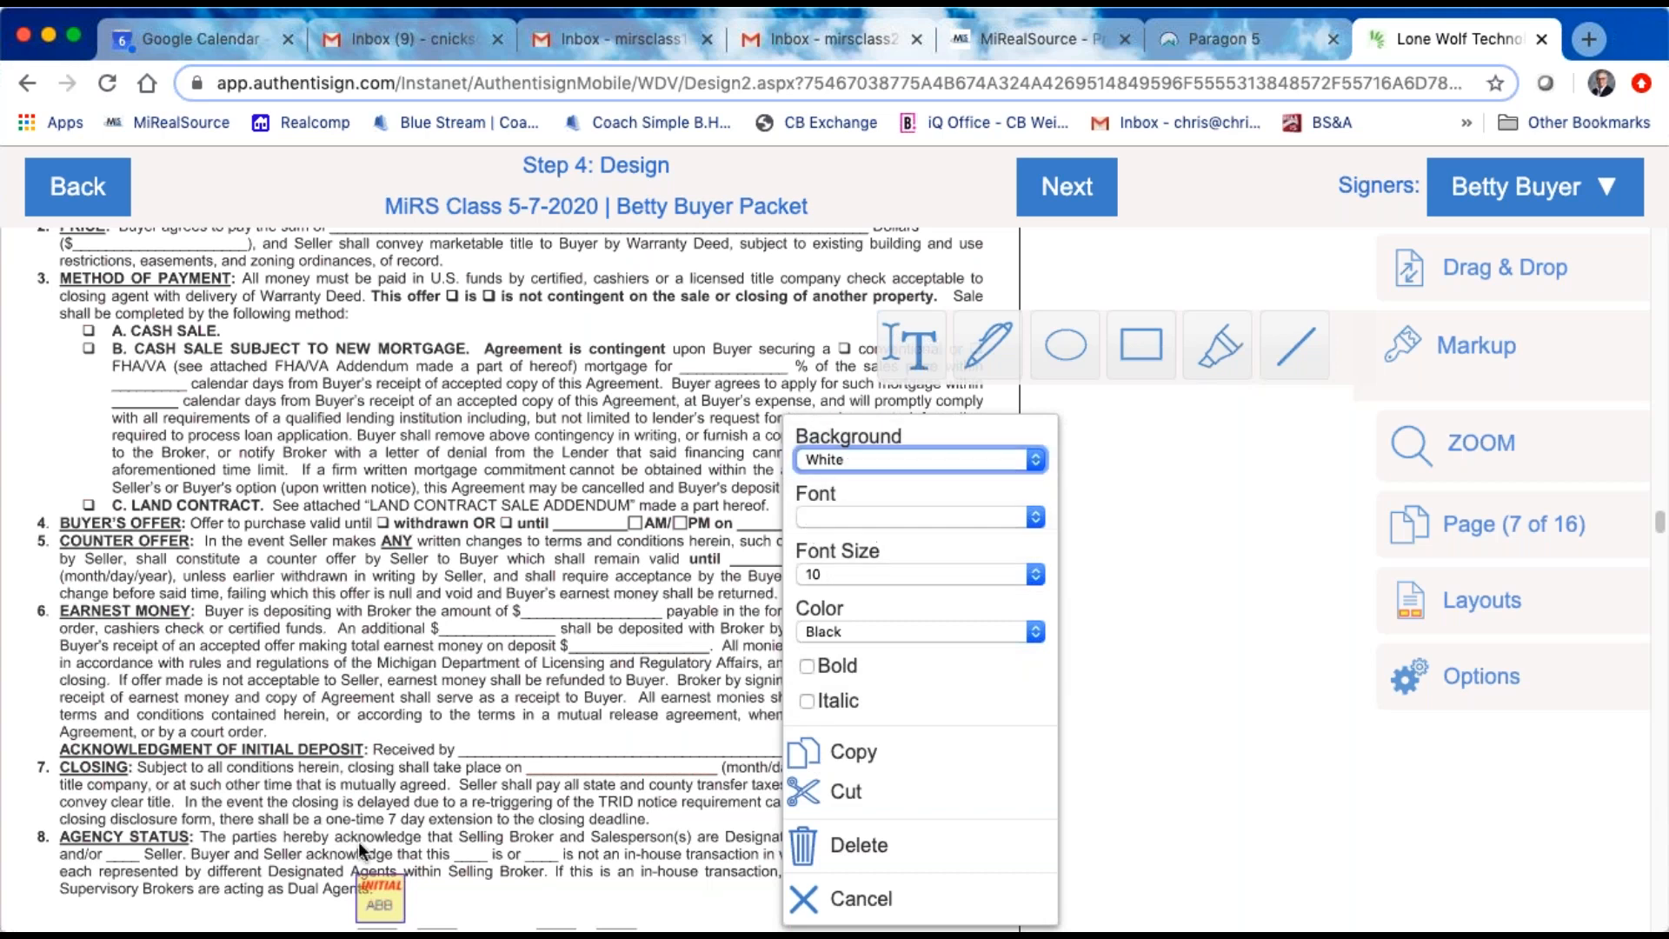
click(708, 764)
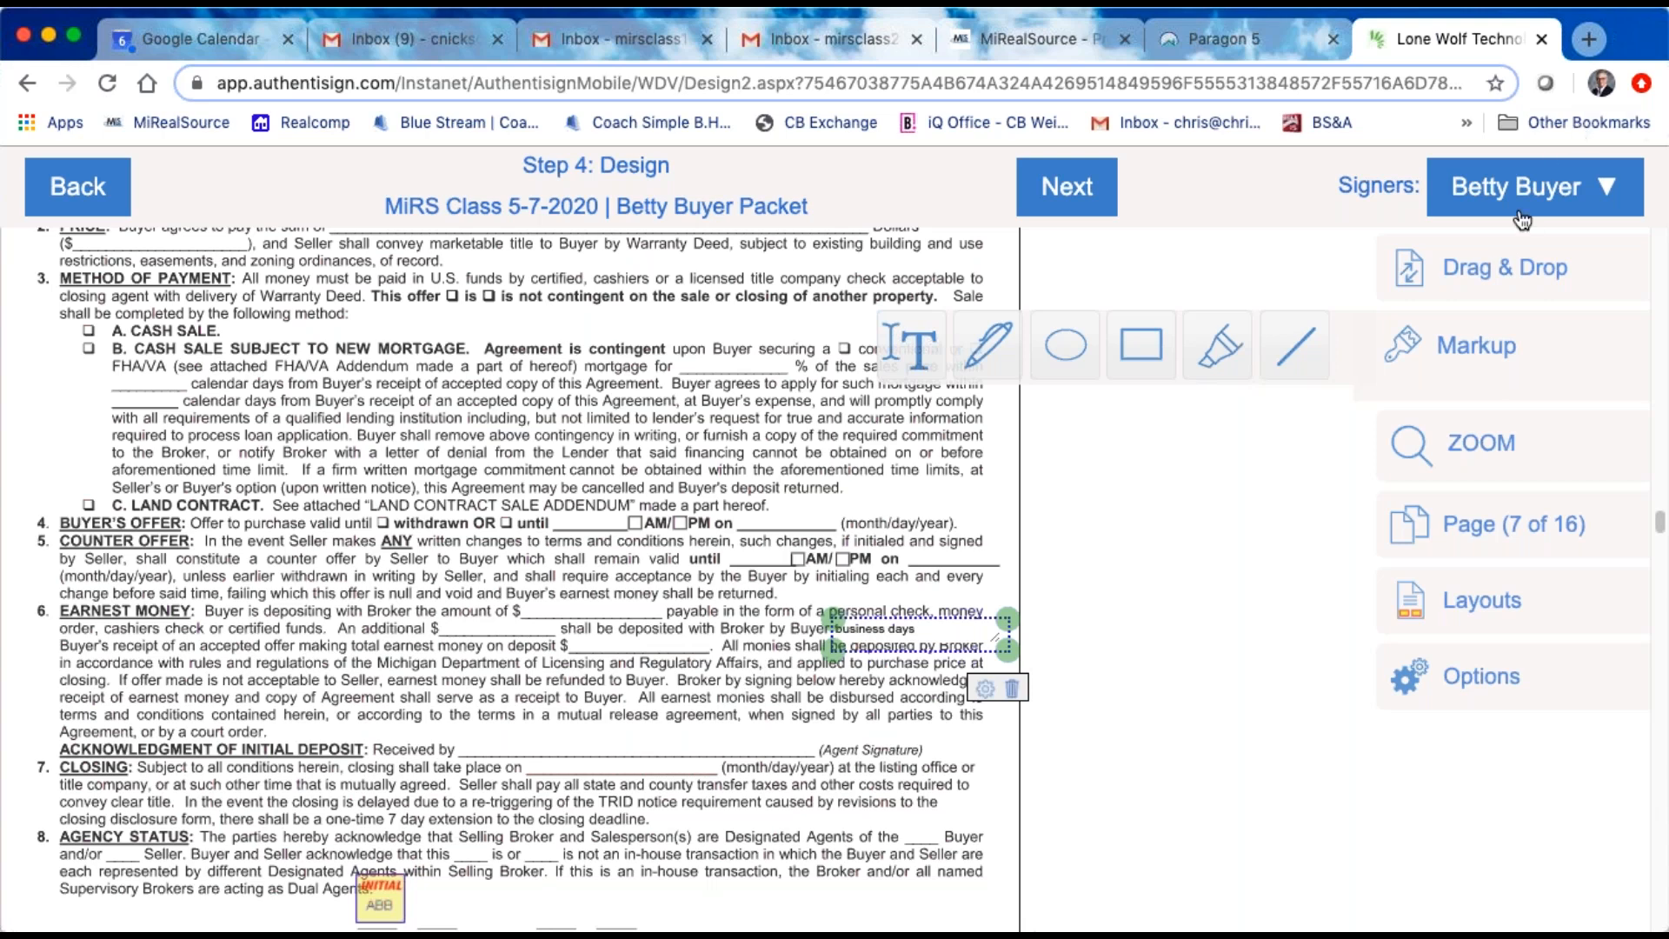
Step: Place an Initial Here block for the buyer directly beside the "business days" markup text in clause 6
click(1536, 183)
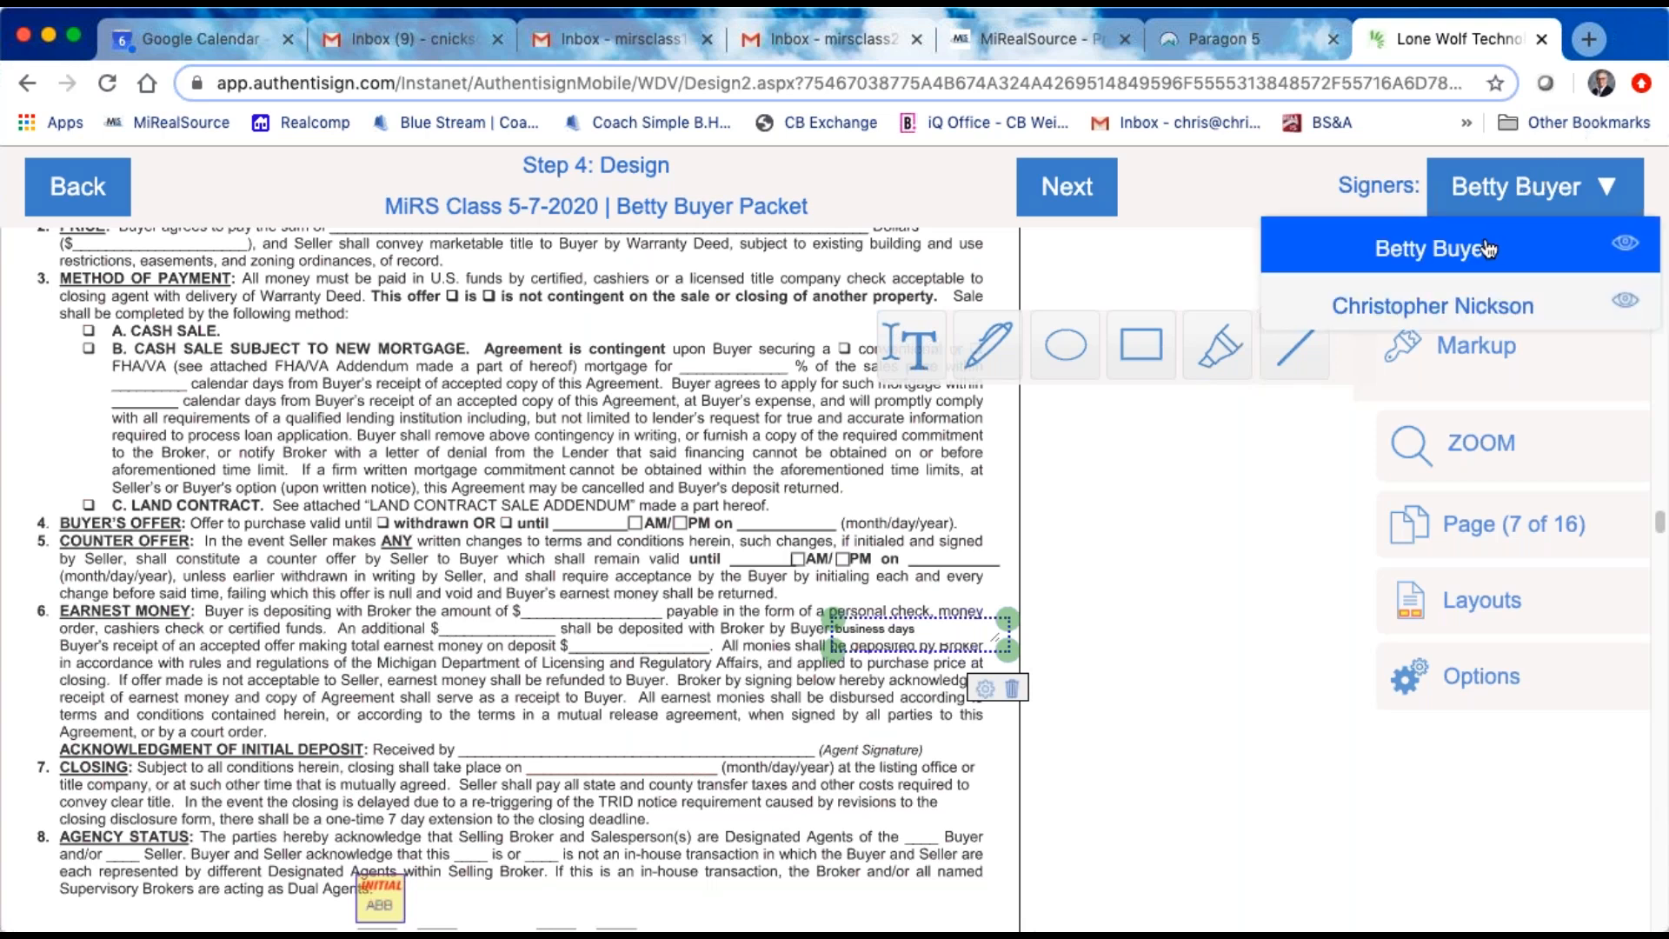
click(1487, 250)
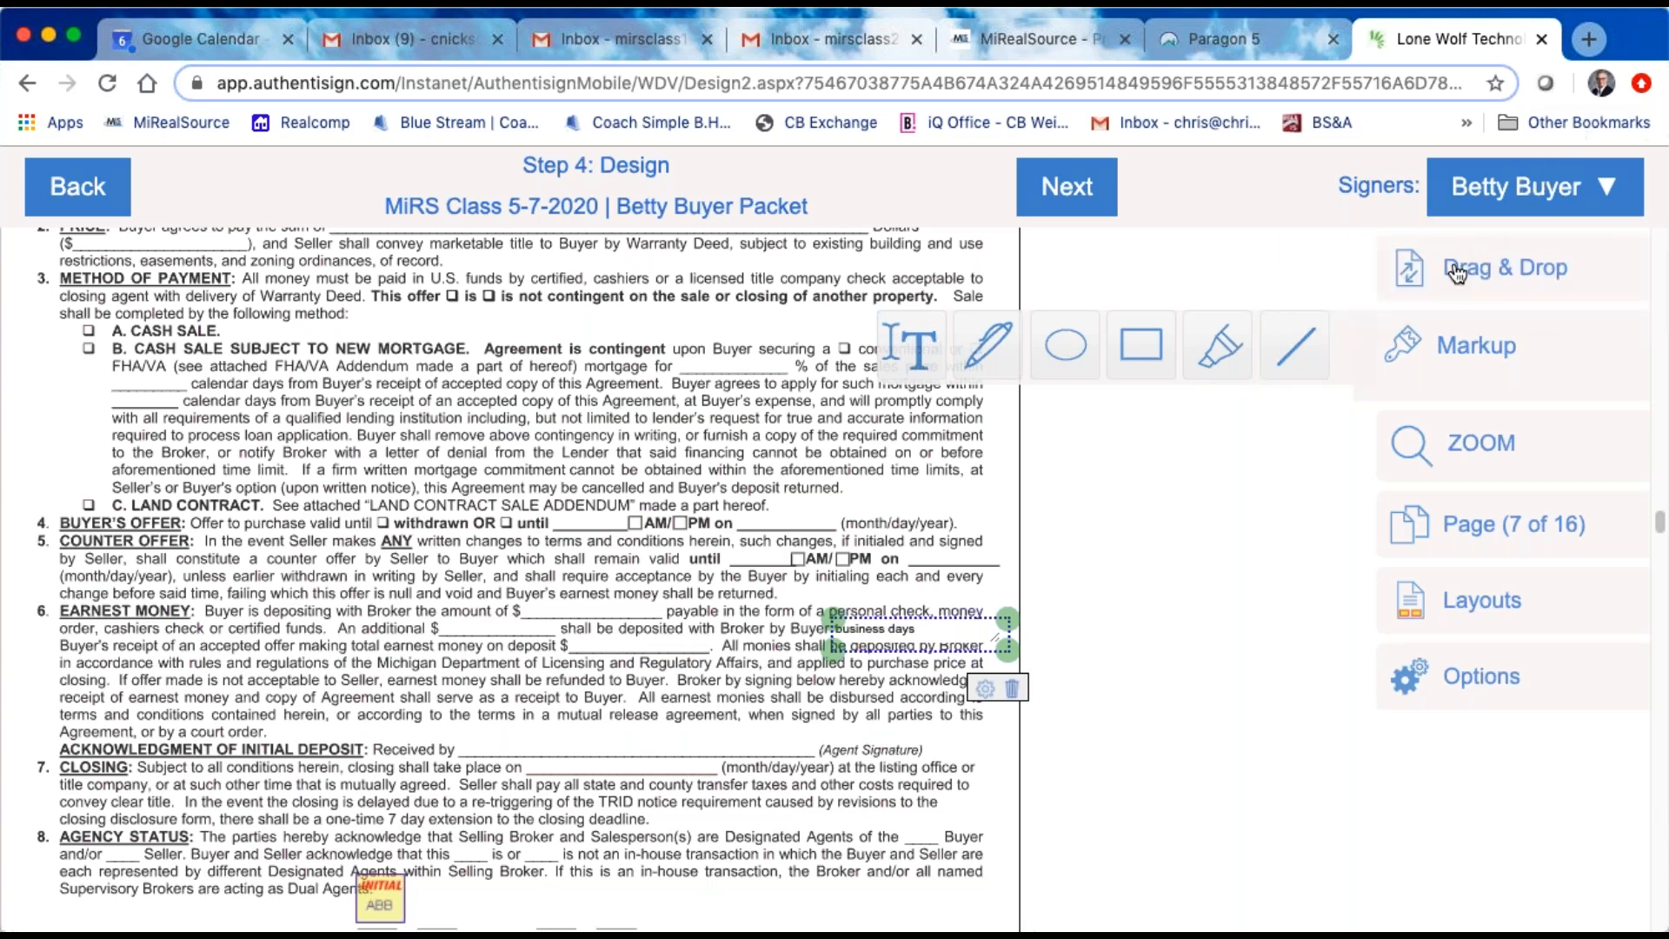
mouse_move(1445, 266)
drag(1223, 276, 791, 608)
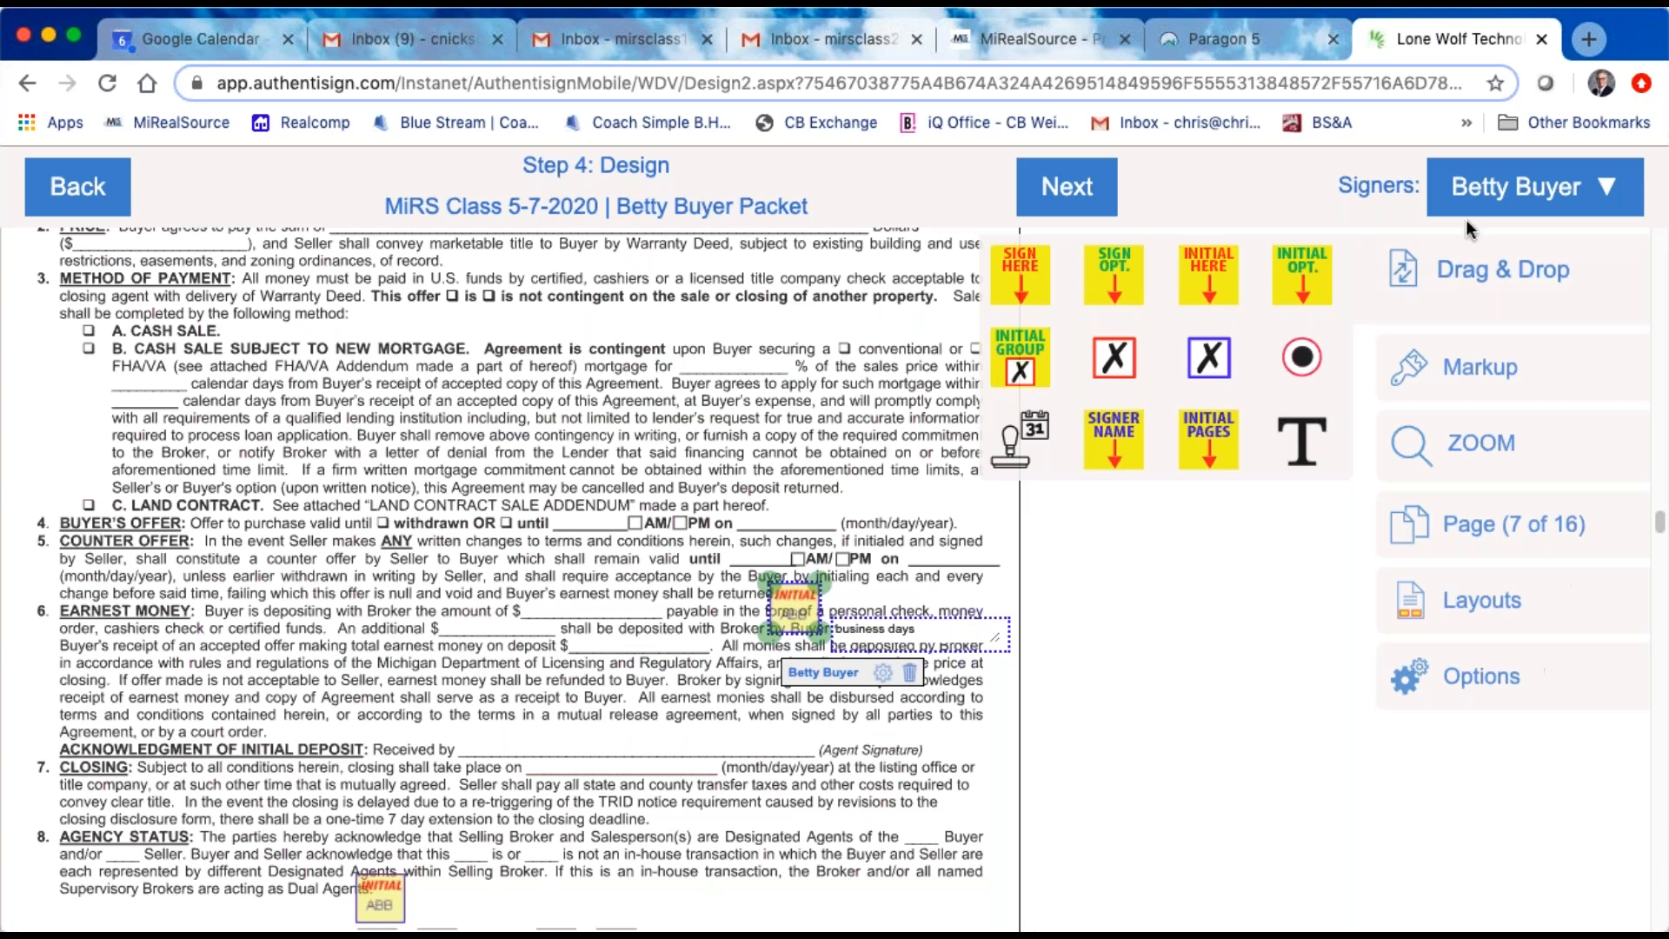
Step: Check the remaining pages through the TILA-RESPA authorization, complete the design step and open the customization of the invitation emails
scroll(796, 283, down, 20)
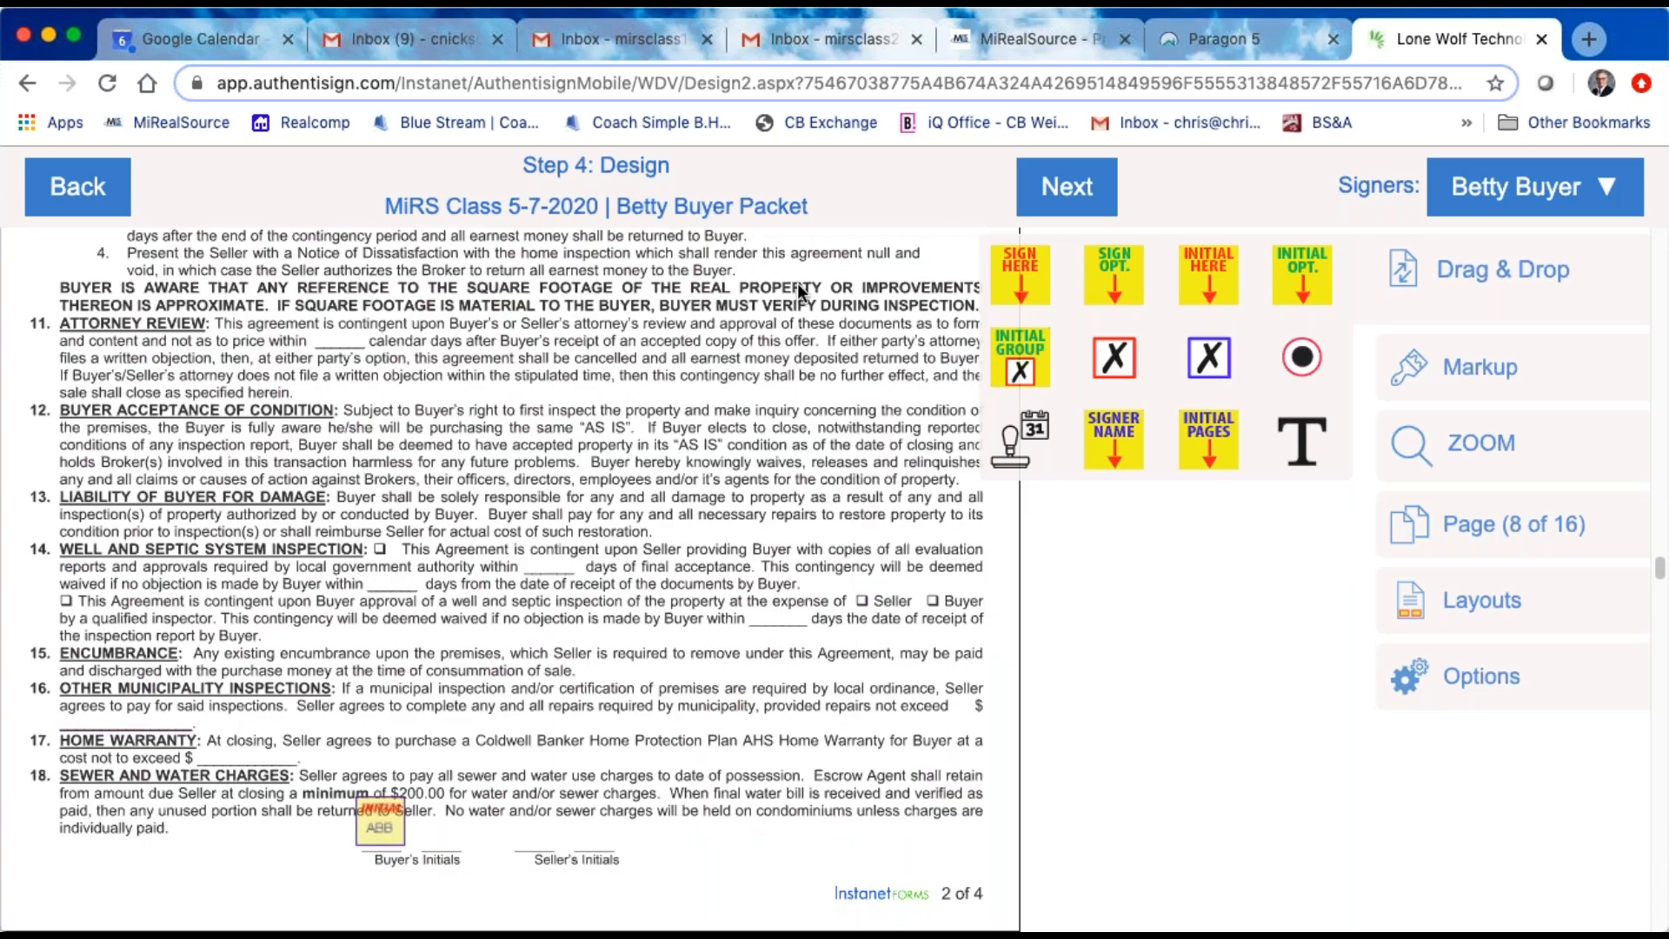
scroll(642, 444, down, 5)
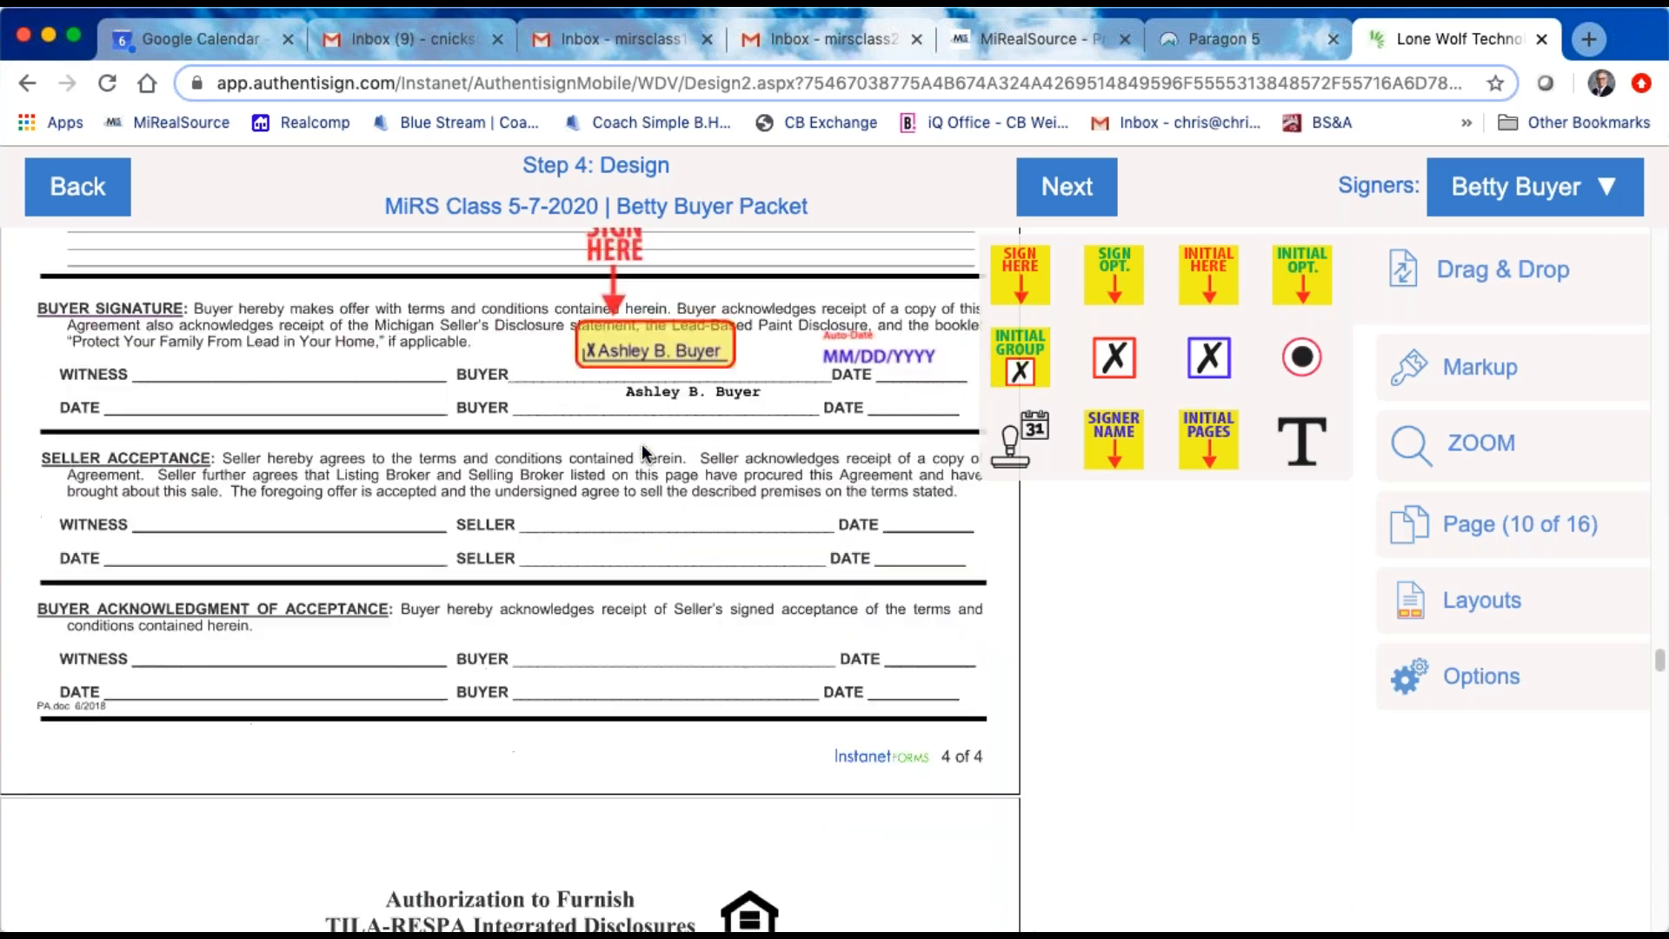
scroll(643, 448, down, 15)
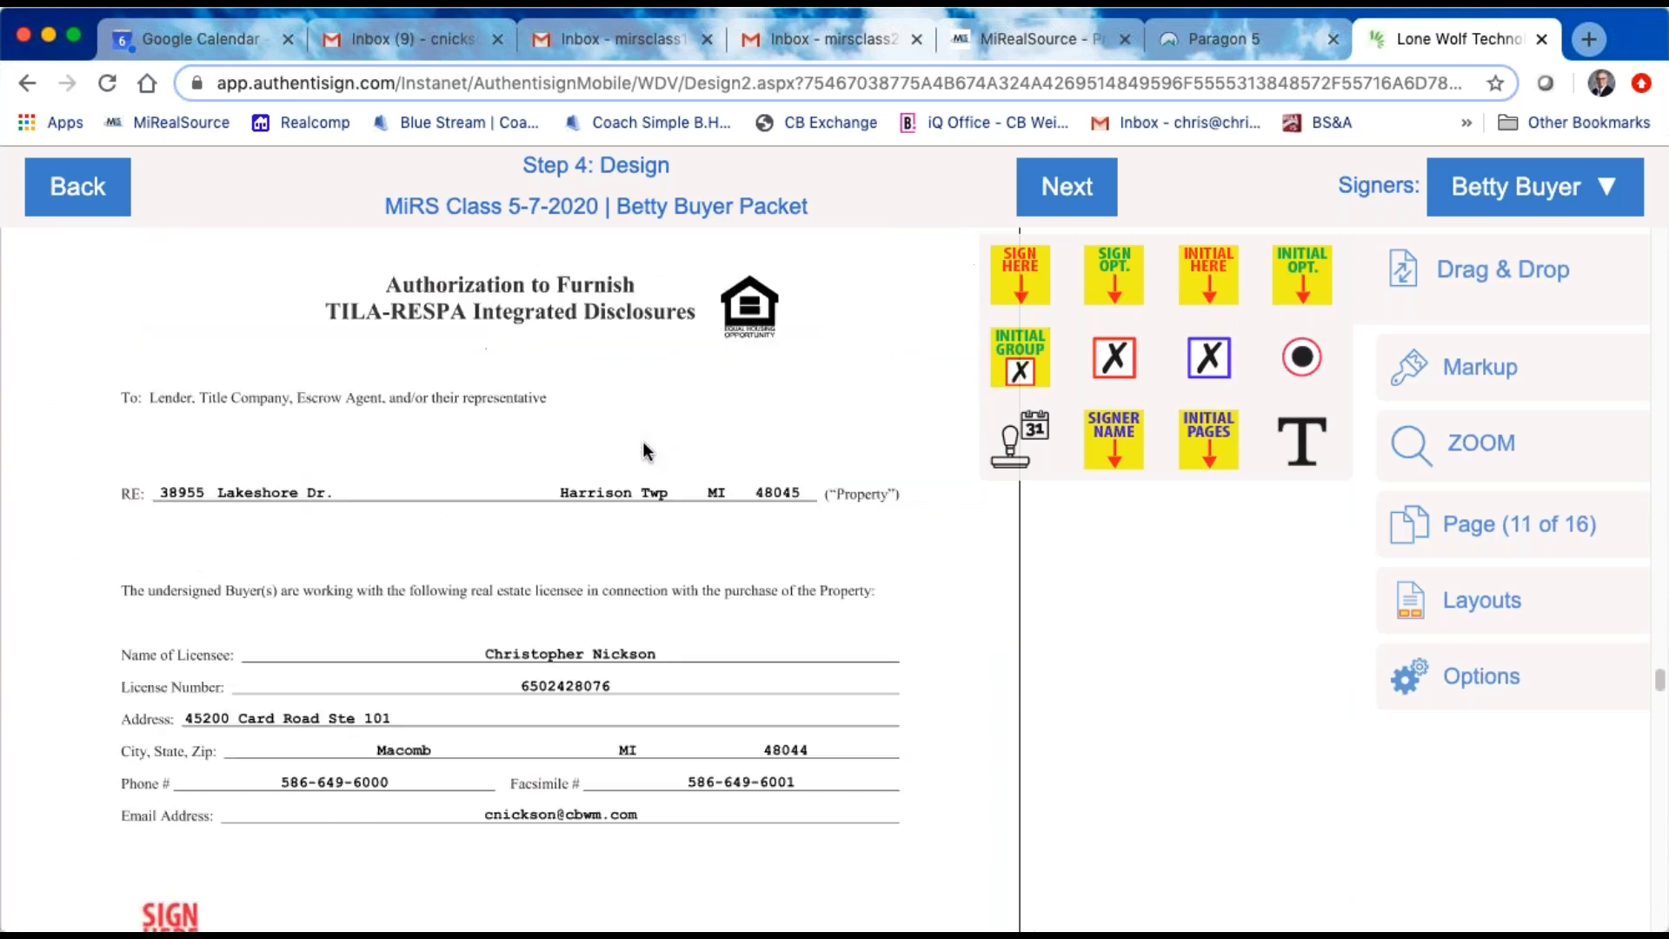
scroll(643, 440, up, 15)
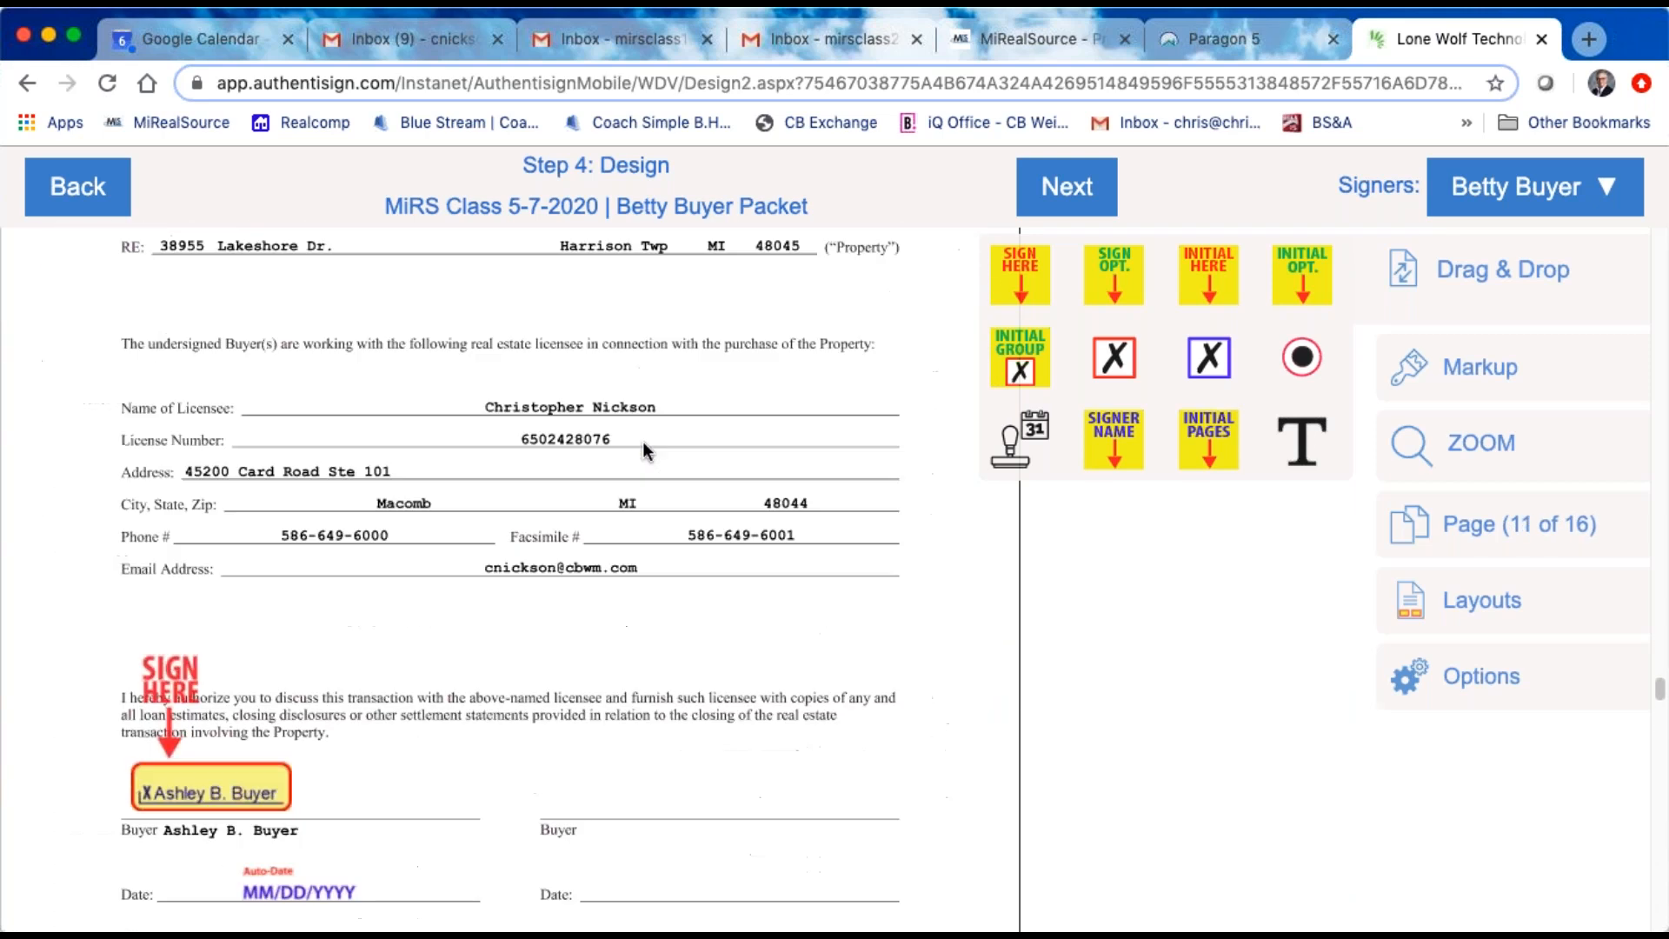
click(1064, 195)
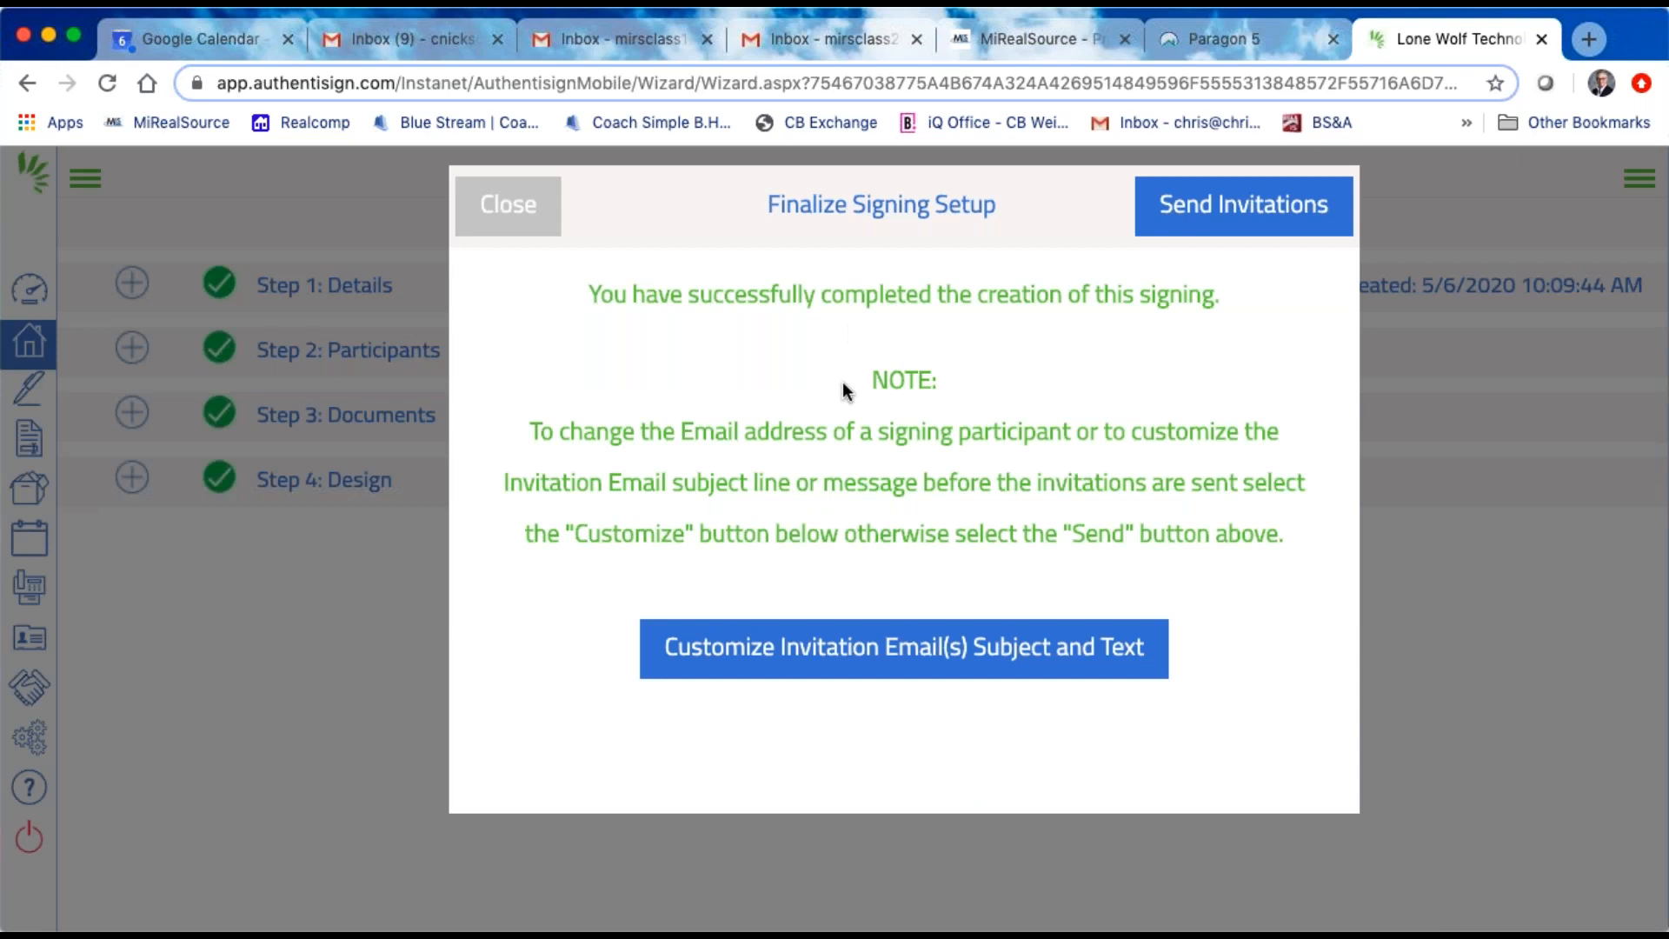
click(936, 655)
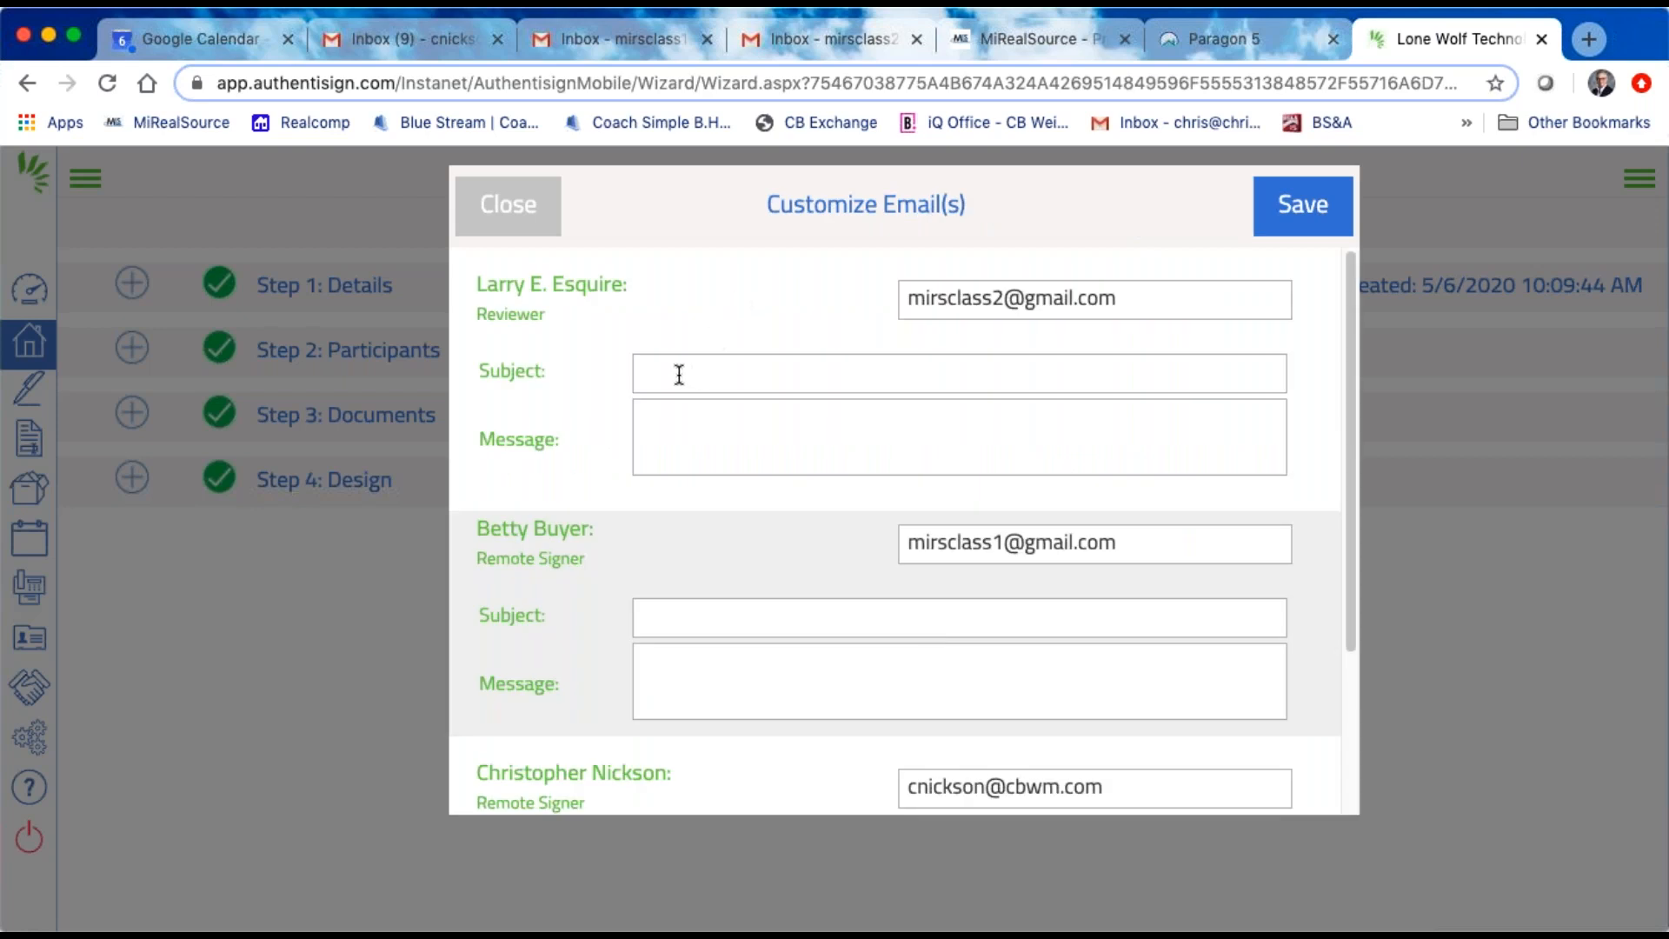
Step: Write the reviewer's invitation message, starting with the first name: "please review. If you have any questions let me know."
click(800, 437)
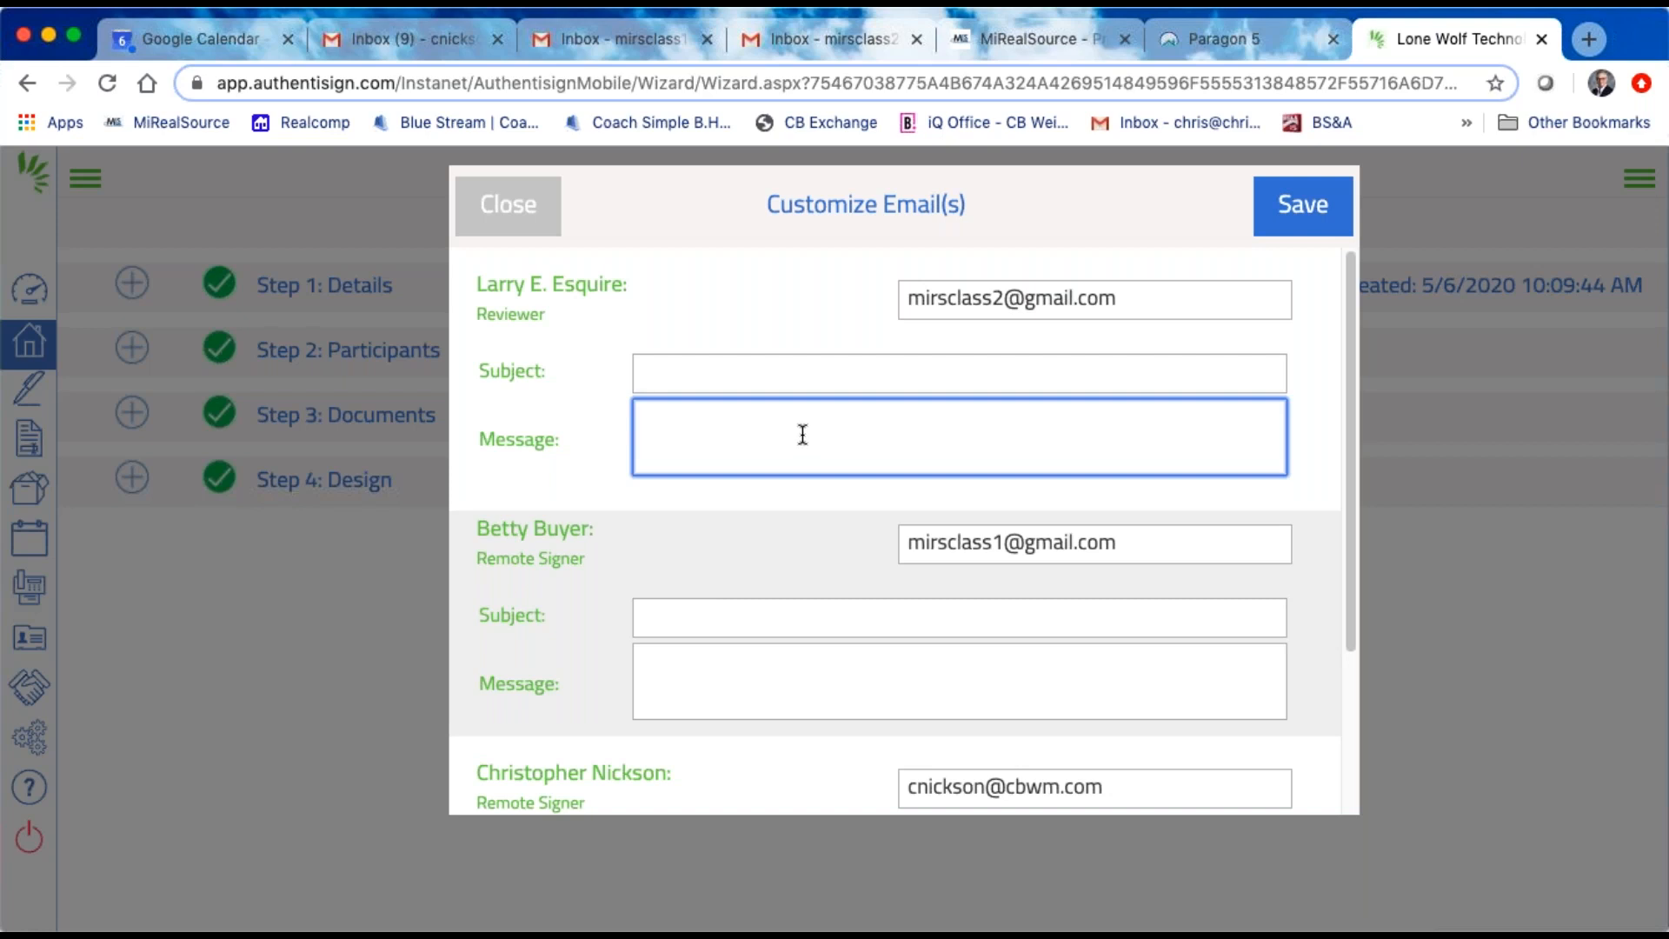
text(Larry please re)
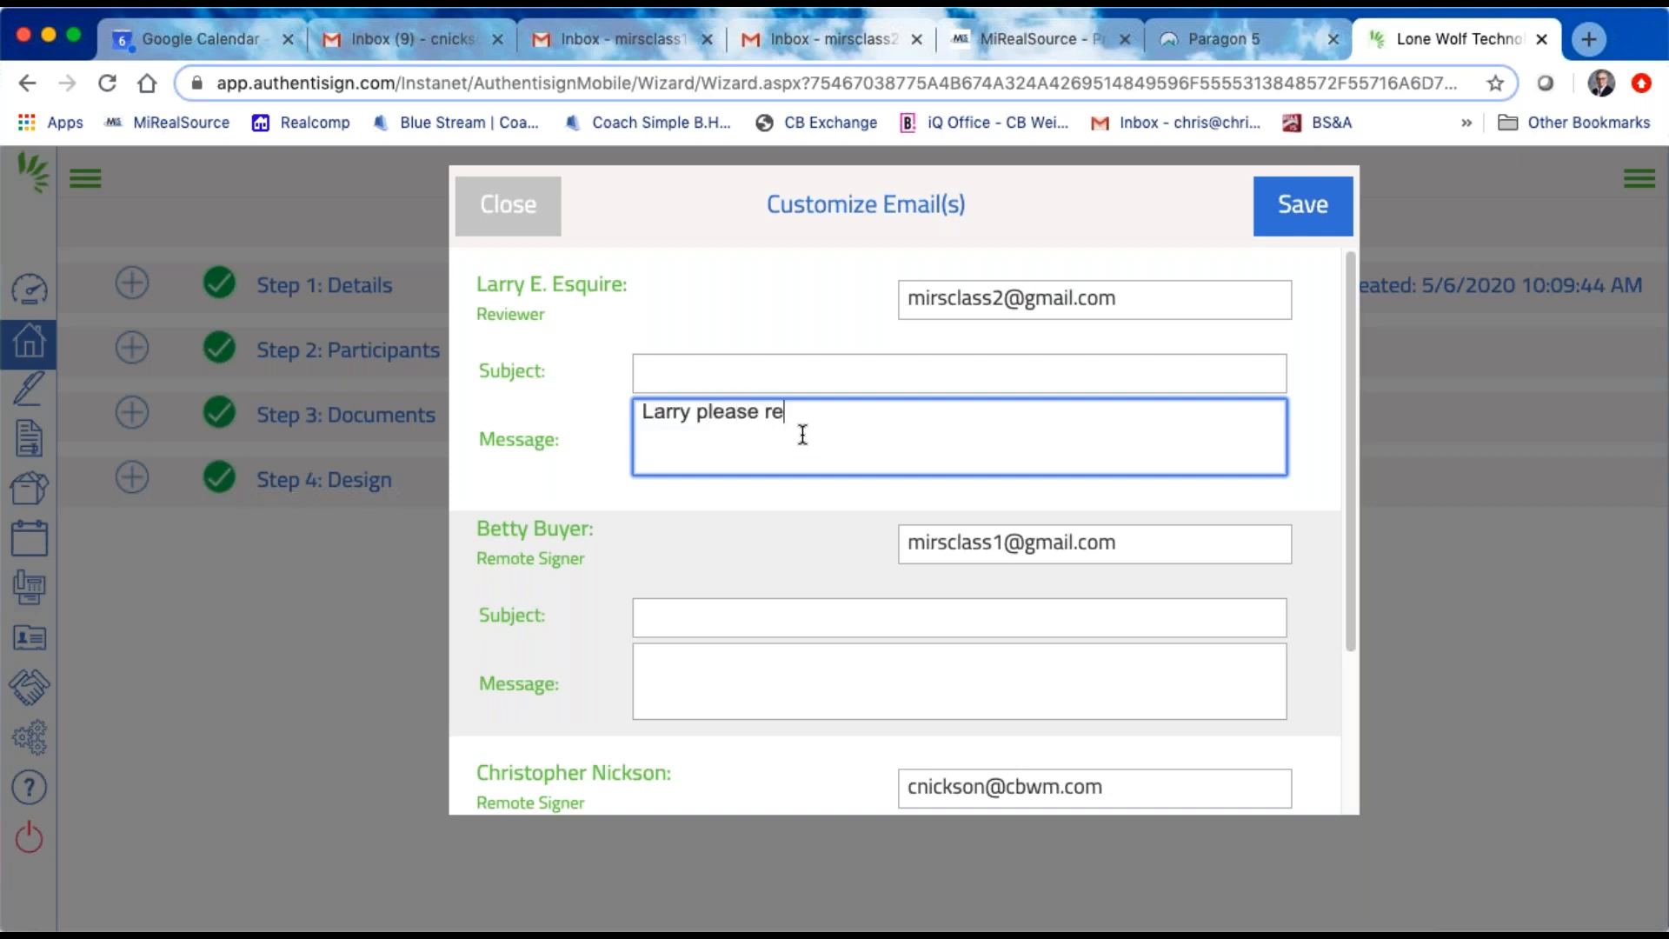
text(view.  If you have any que)
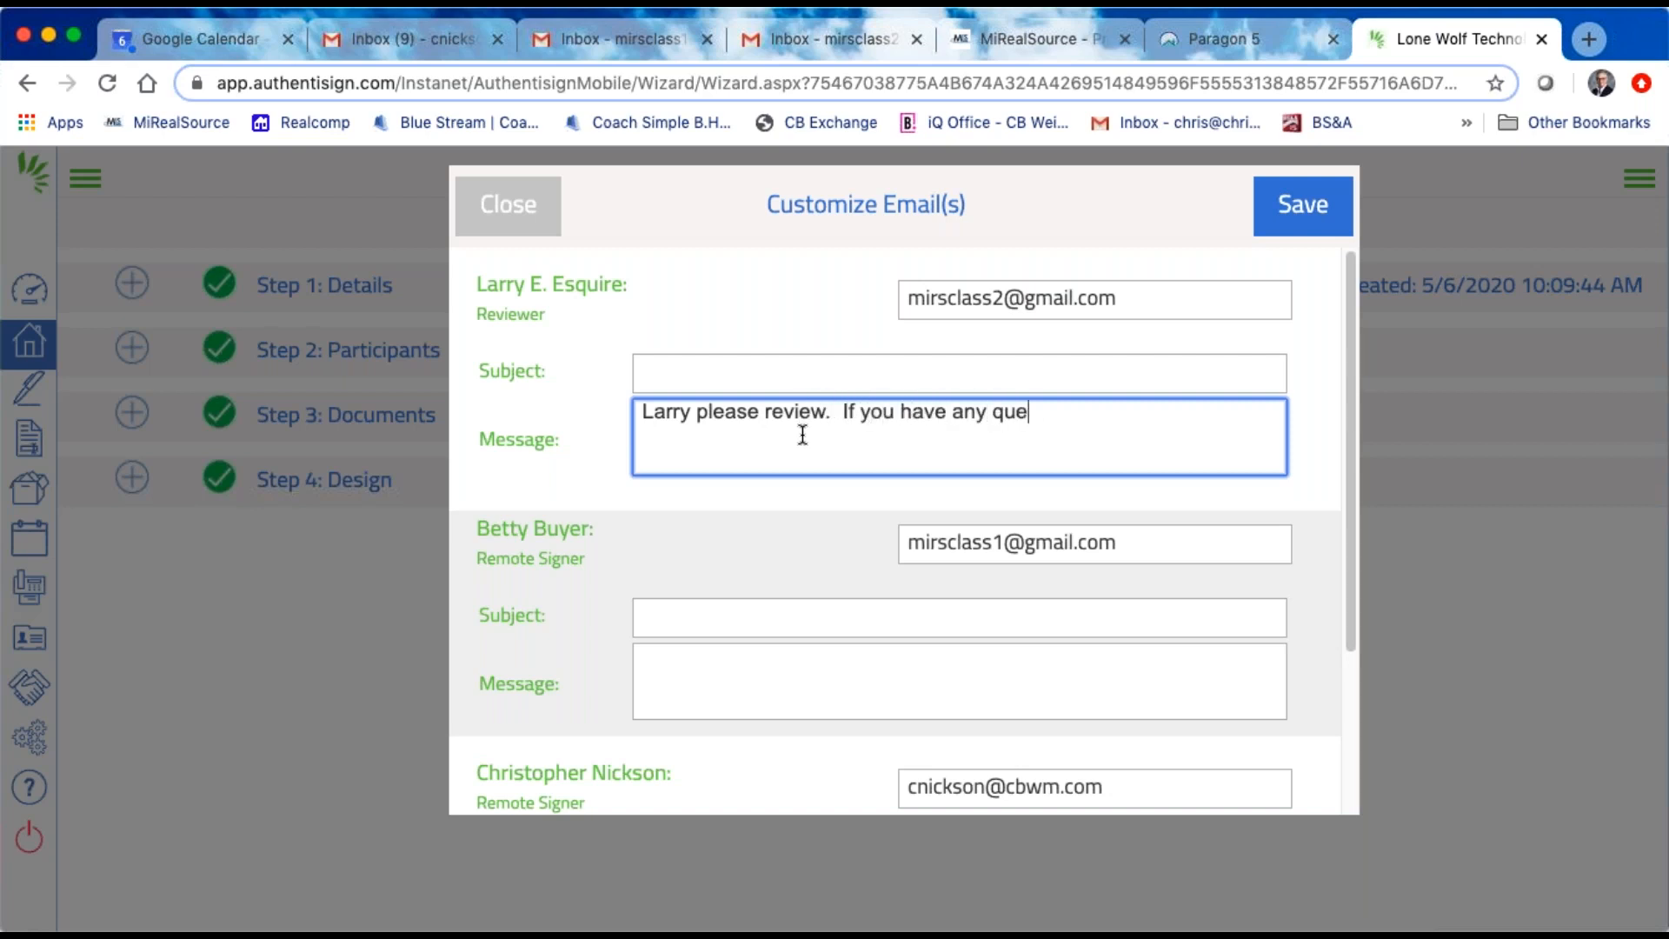
text(stions let me )
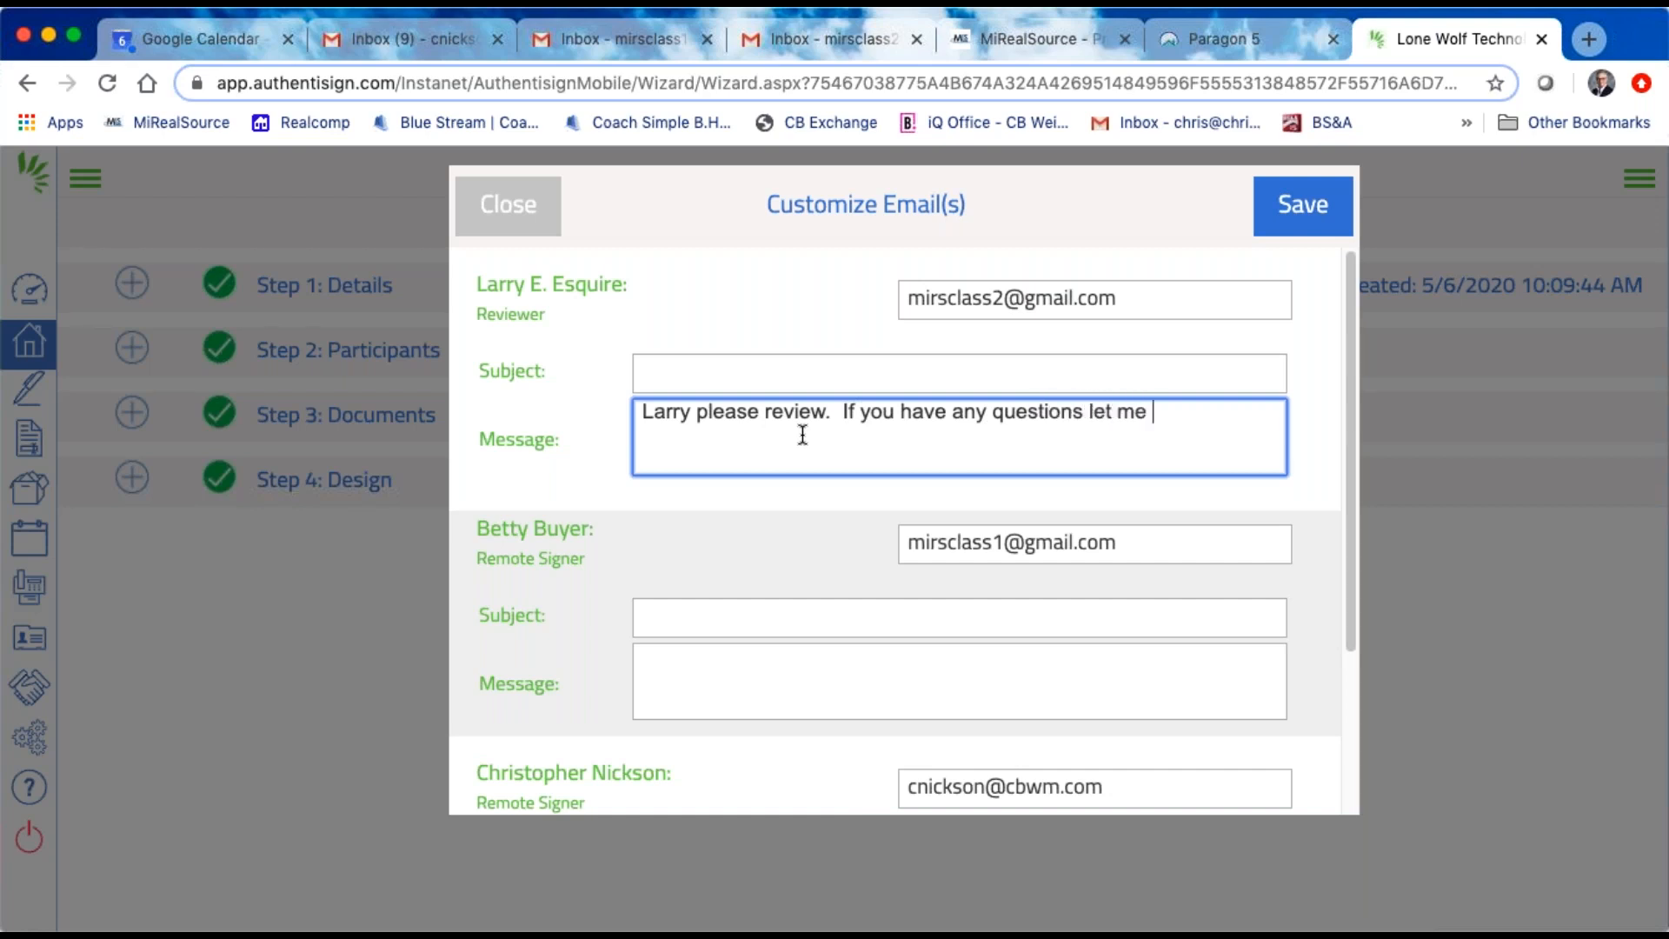
text(know.)
Step: Set the subject of the buyer's invitation email to "PA Packet"
click(677, 624)
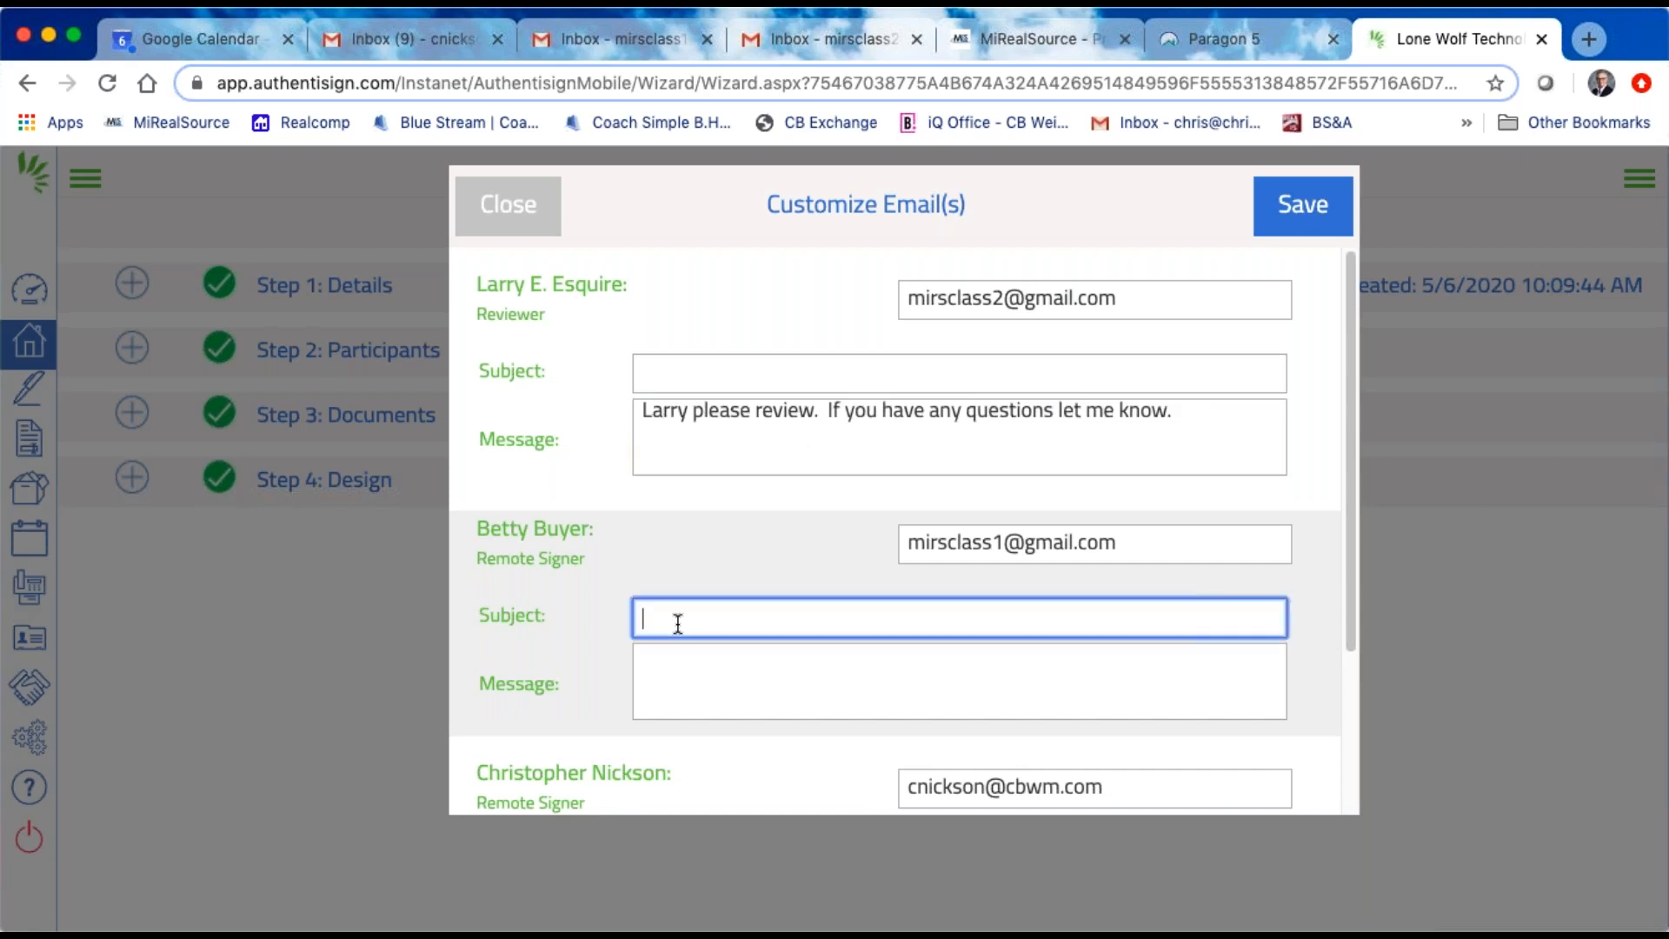
text(PA Packet)
Step: Begin the buyer's invitation message with a first-name greeting, followed by the line "Sign where you need to."
click(693, 665)
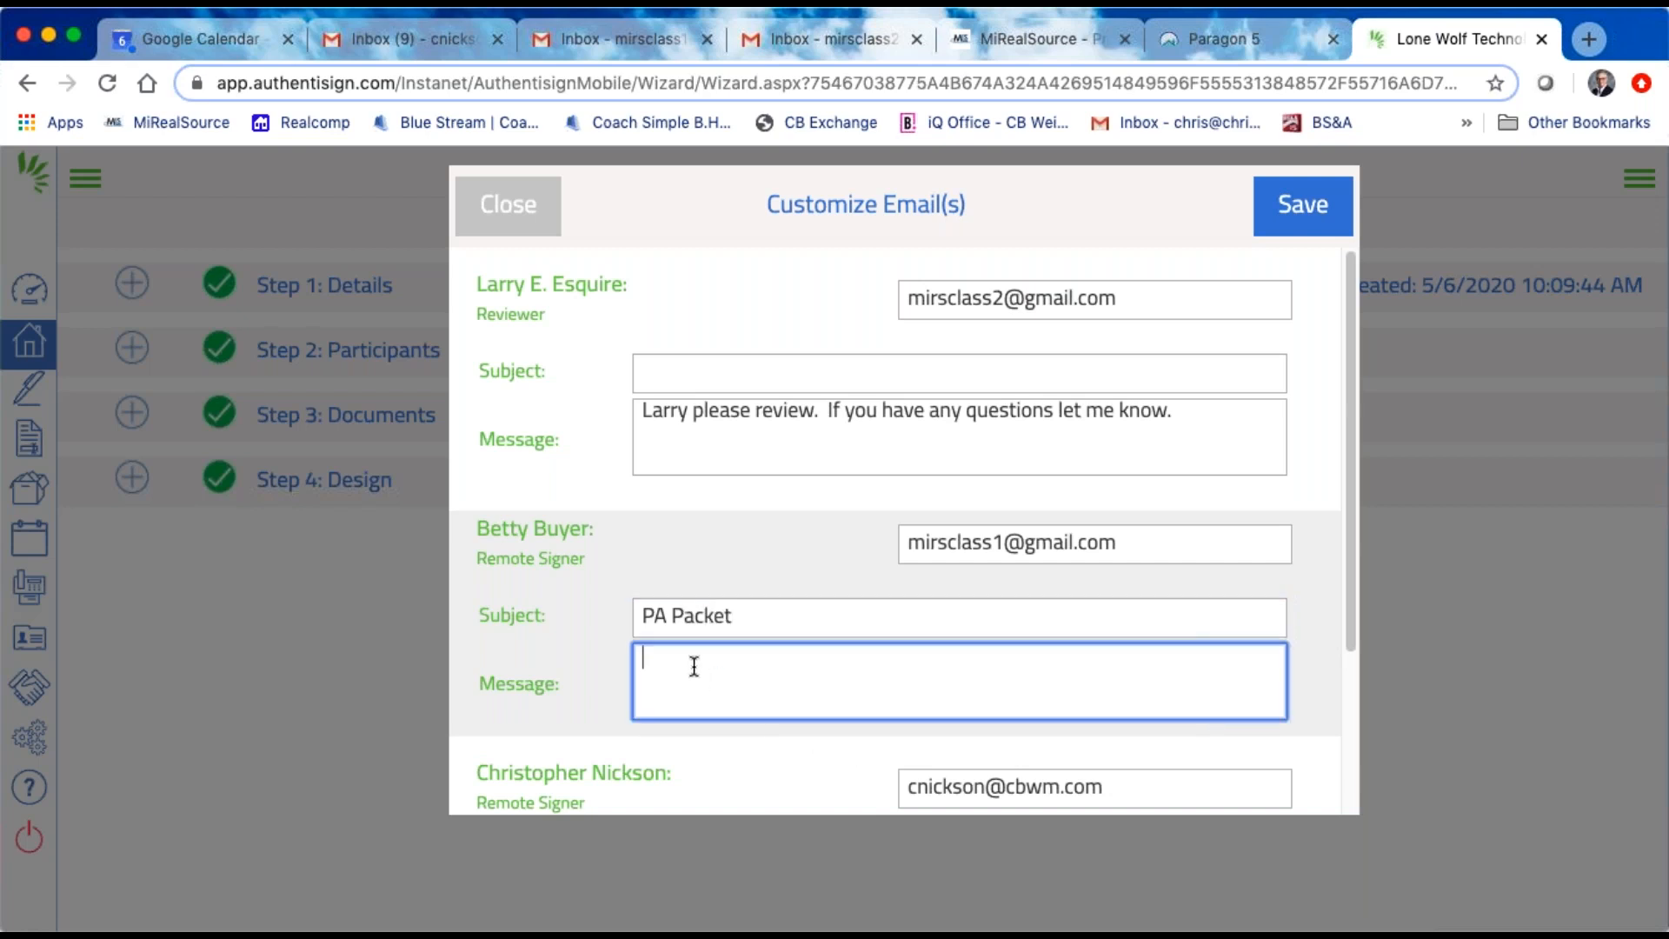
text(Betty)
text(Sign where y)
text(ou need to.)
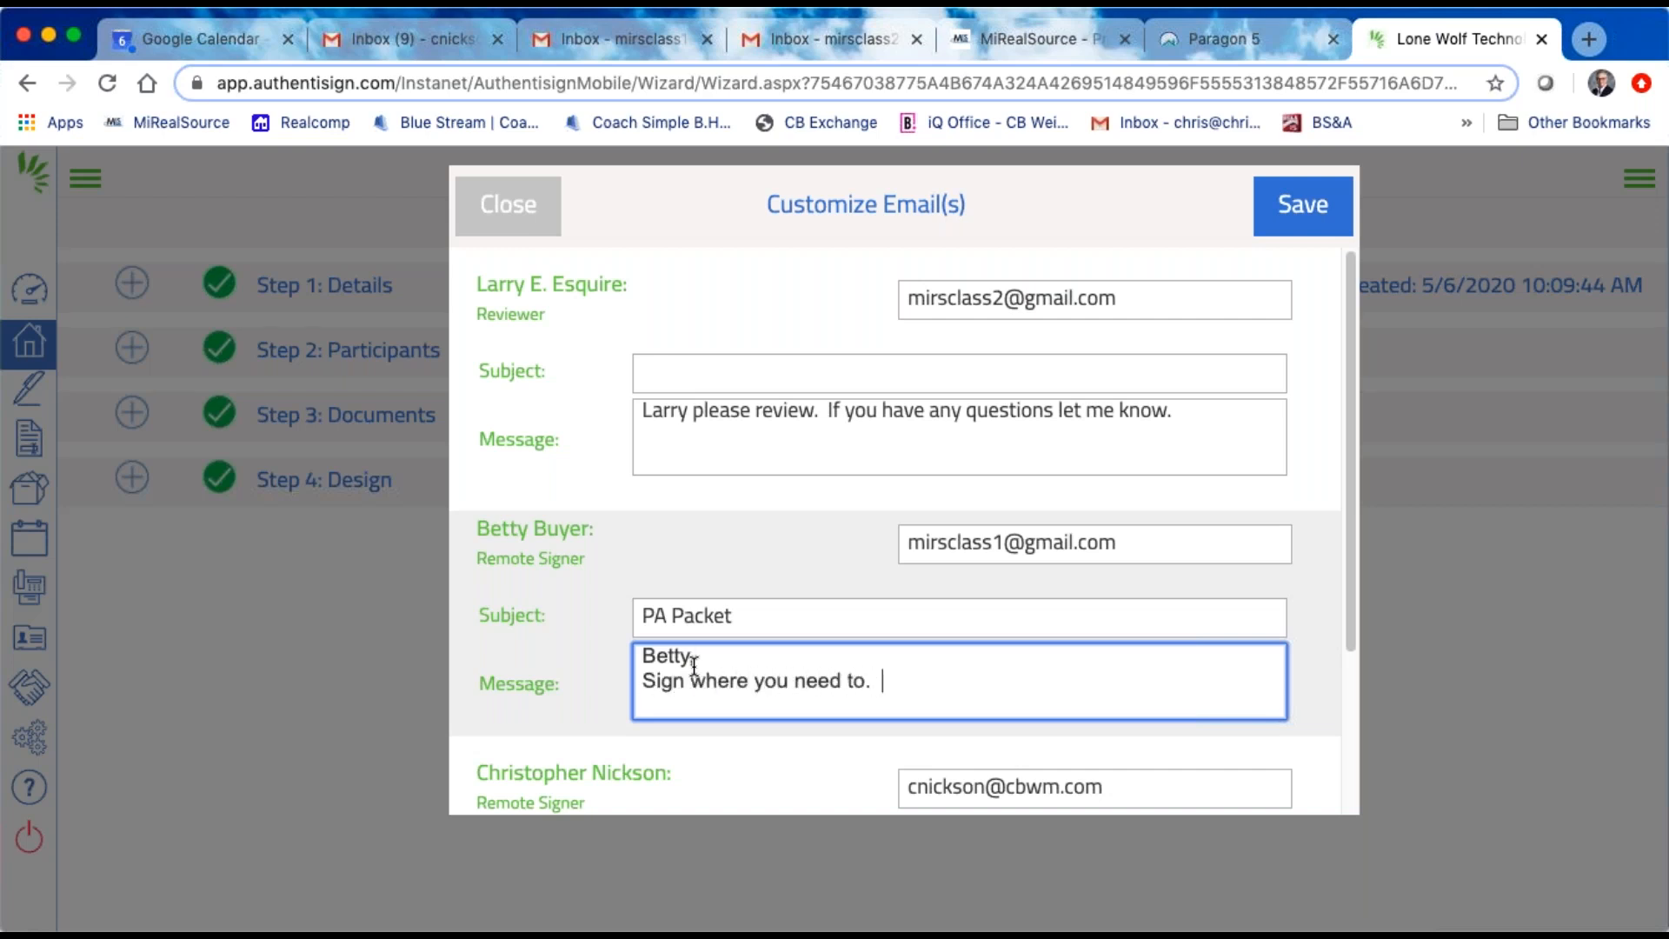
text(  If you have receive)
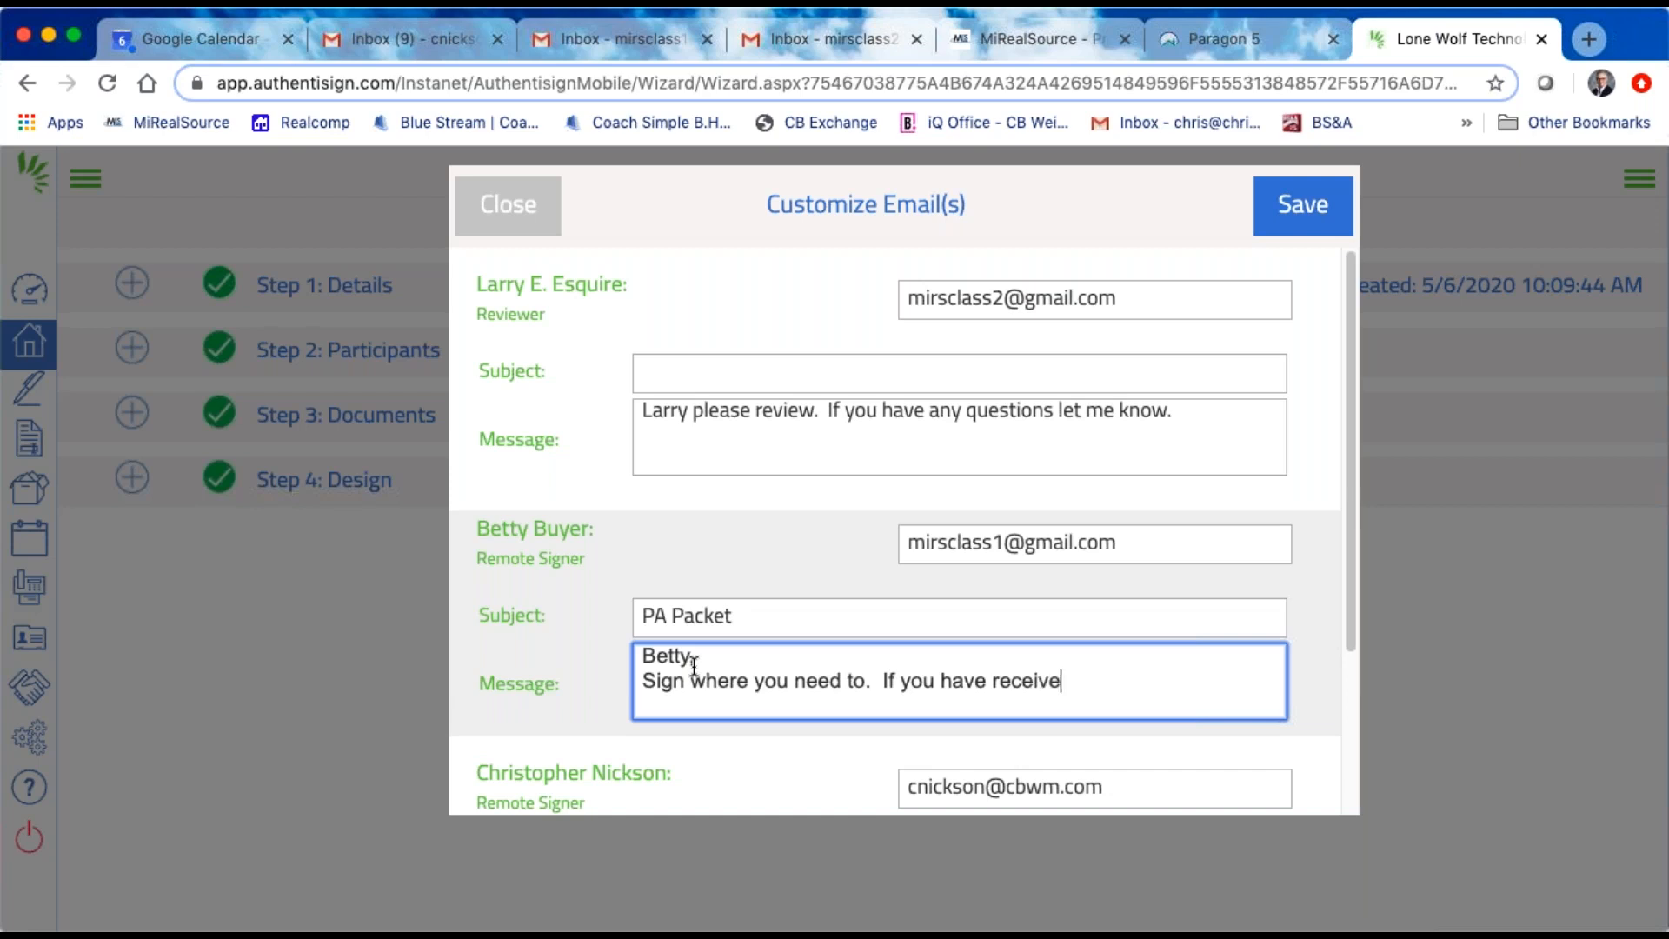
Step: Add to the buyer's message that "If you have received this email, that means" the lawyer, by first name, "has reviewed the package and everything id OK."
text(d this email, that means )
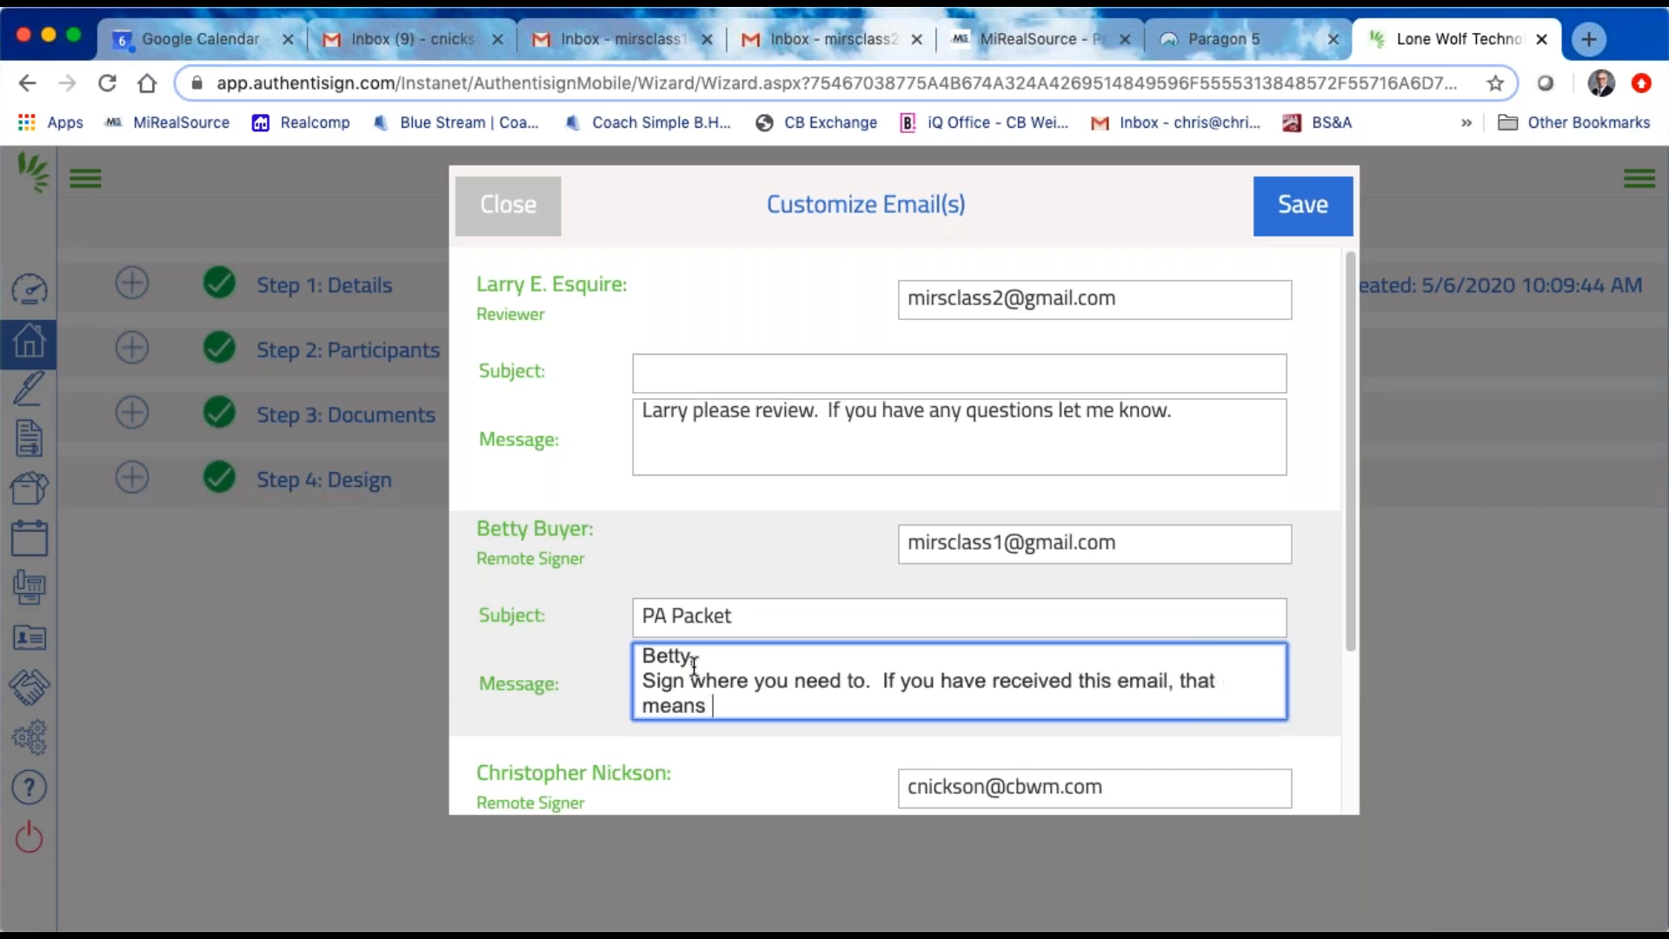
text(Larry (lawyer) has )
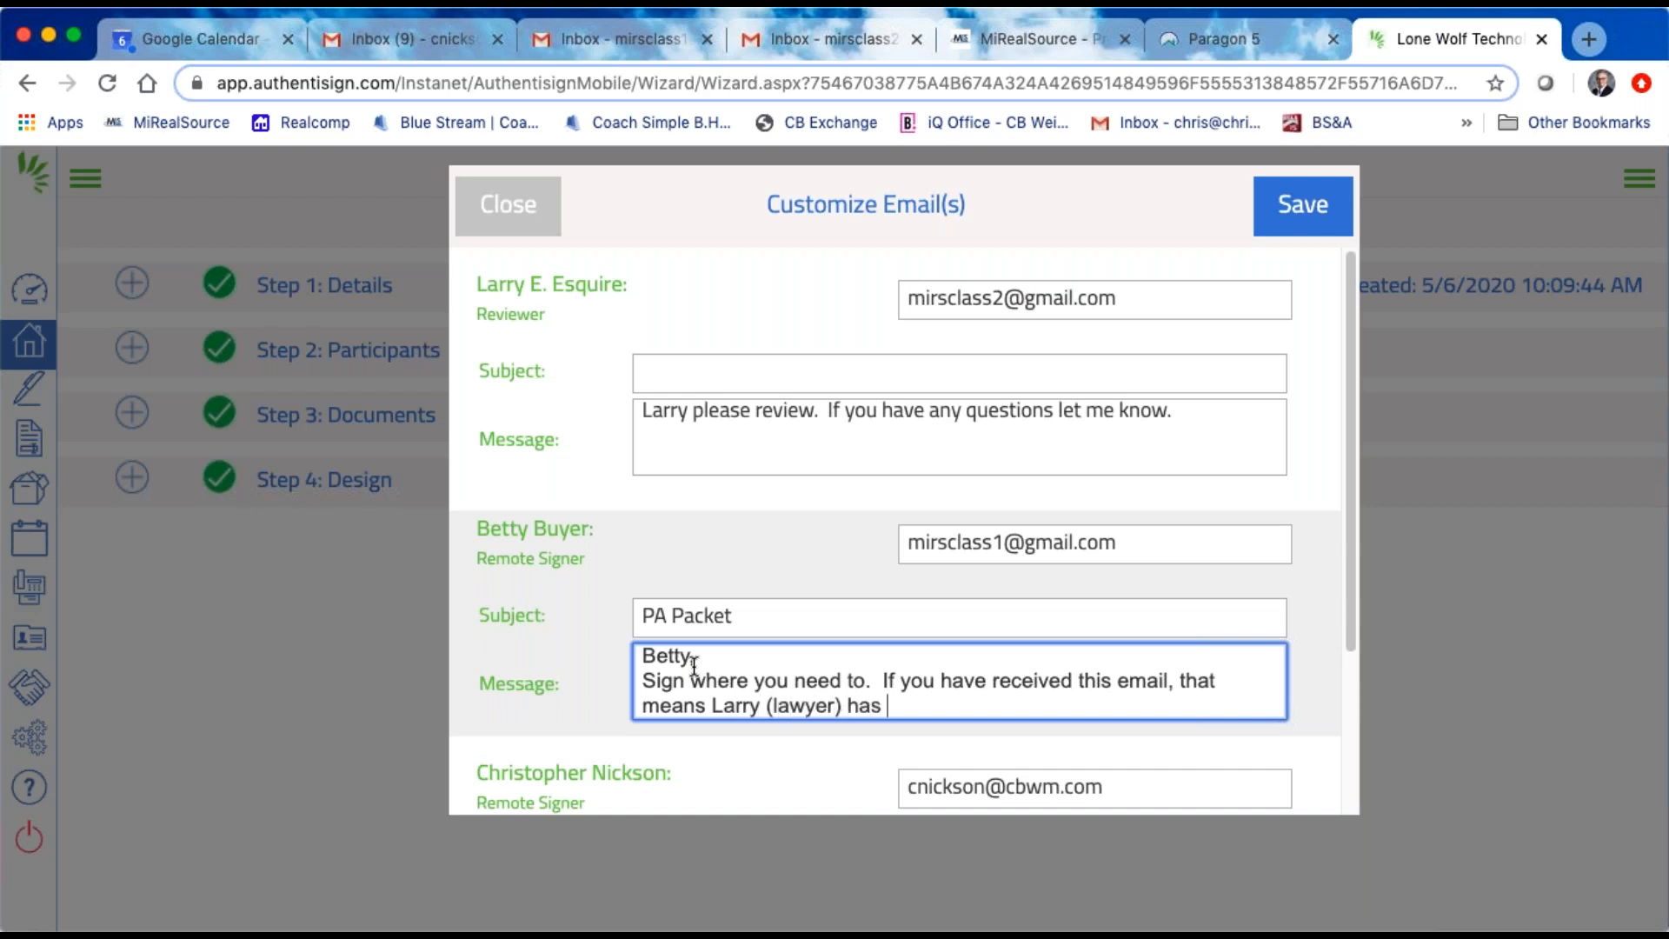
text(reviewed the pack)
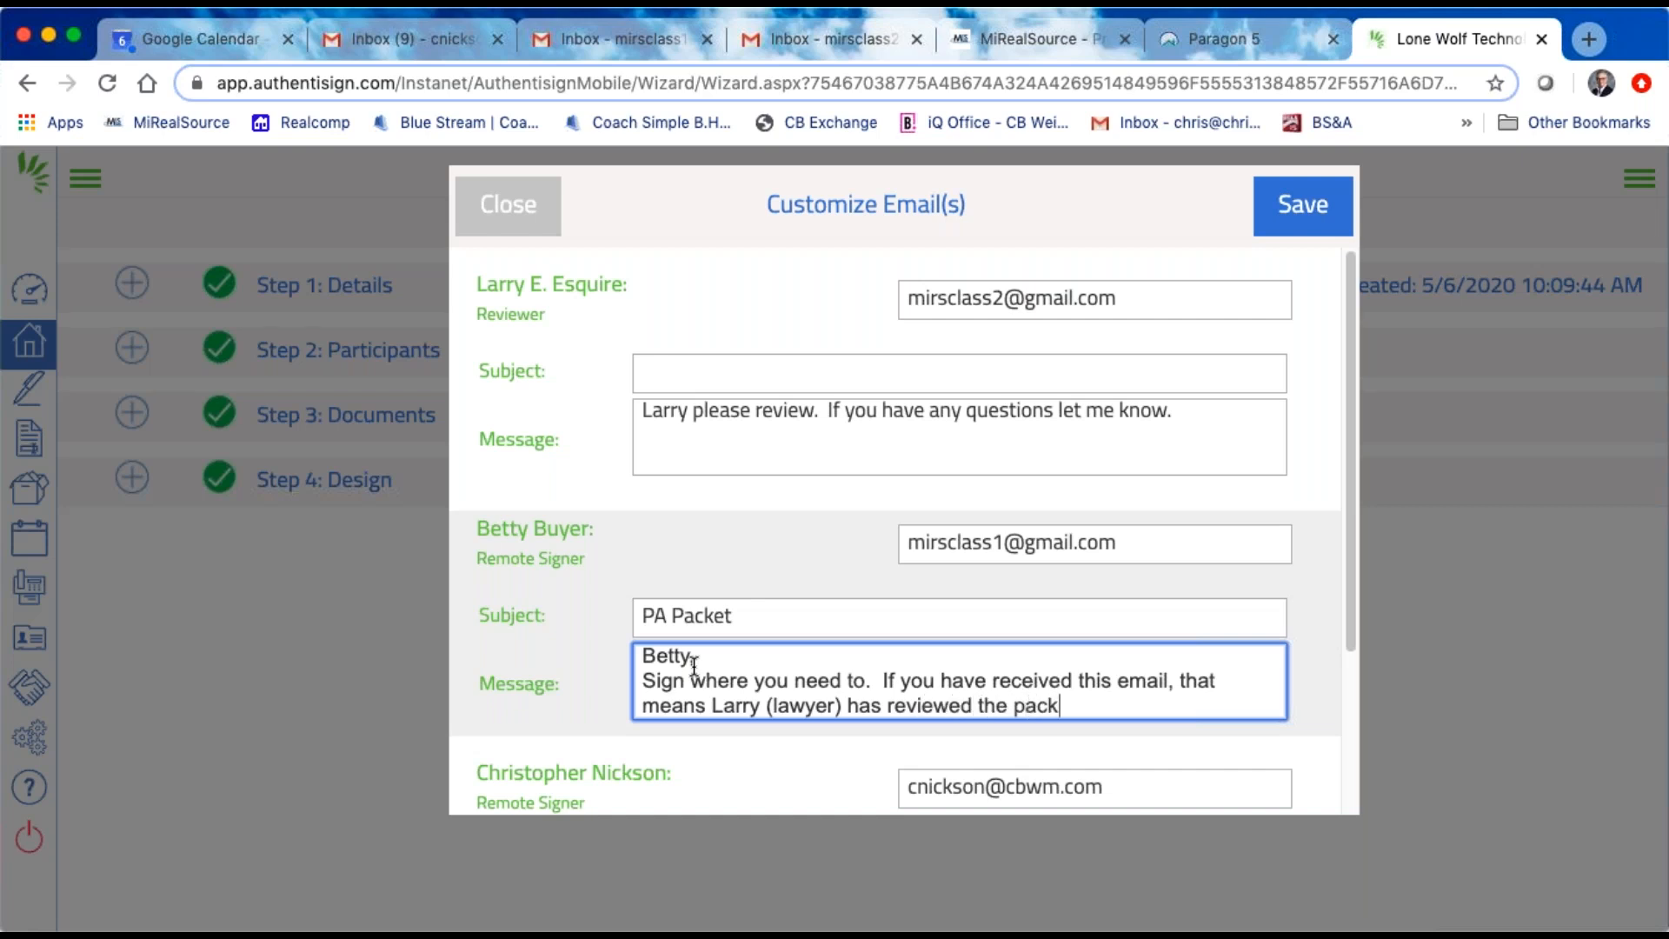
text(age and ever)
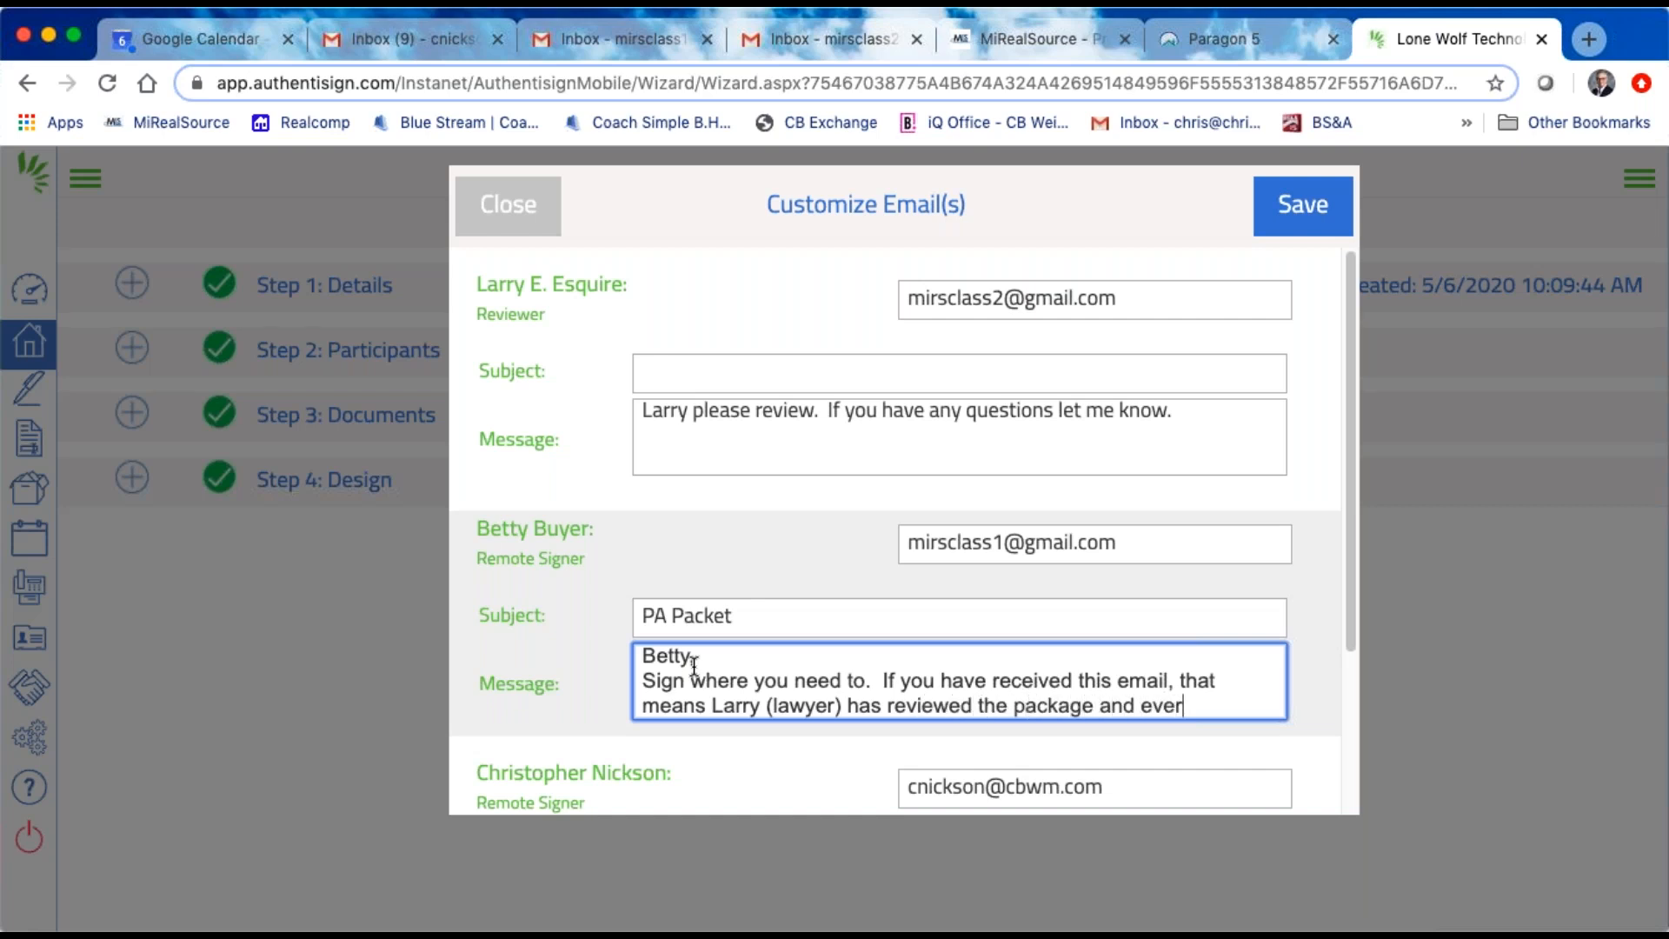
text(ythin)
key(BackSpace)
text(g id OK>)
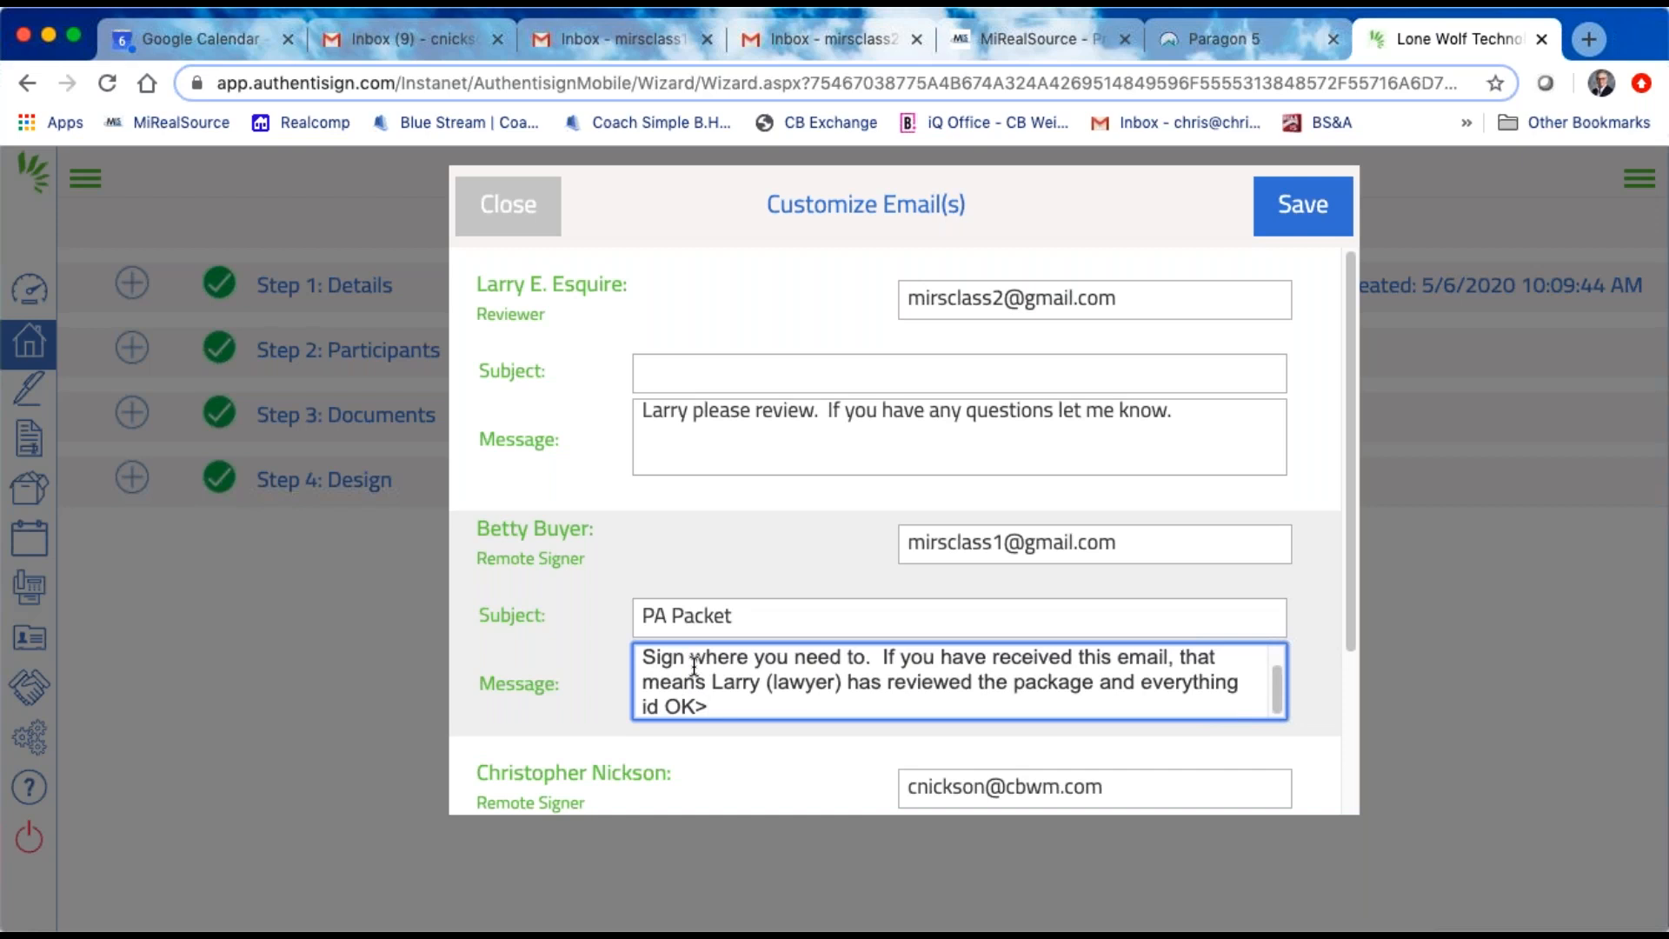
key(BackSpace)
text(.)
scroll(836, 664, up, 1)
scroll(836, 664, down, 1)
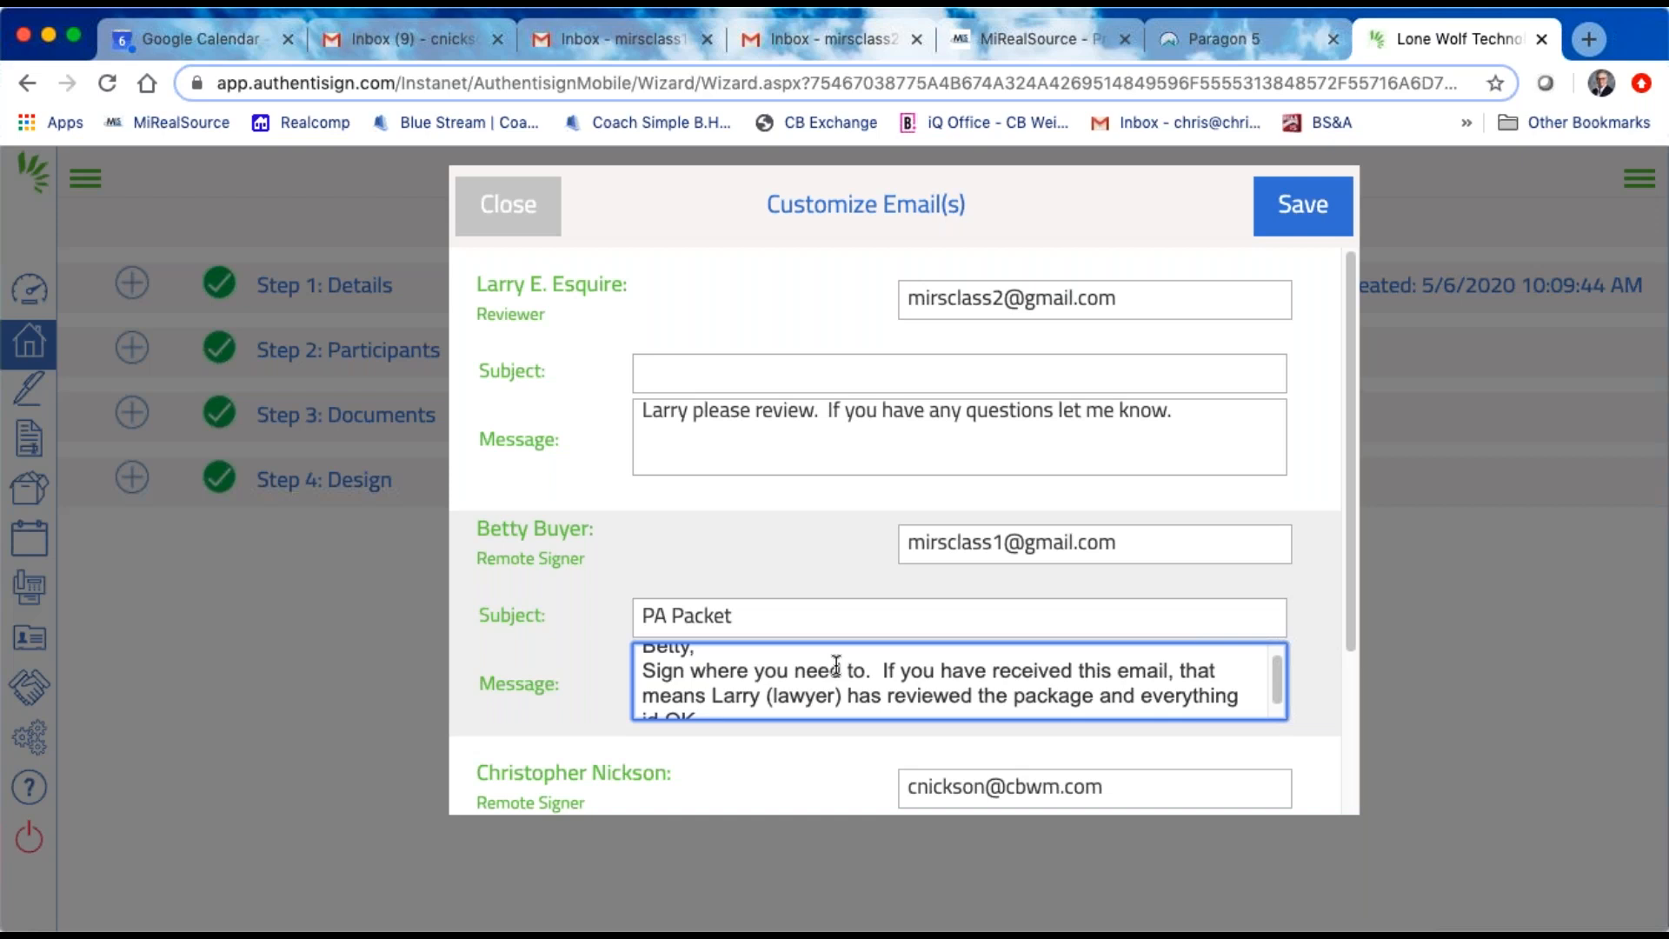
scroll(836, 665, up, 1)
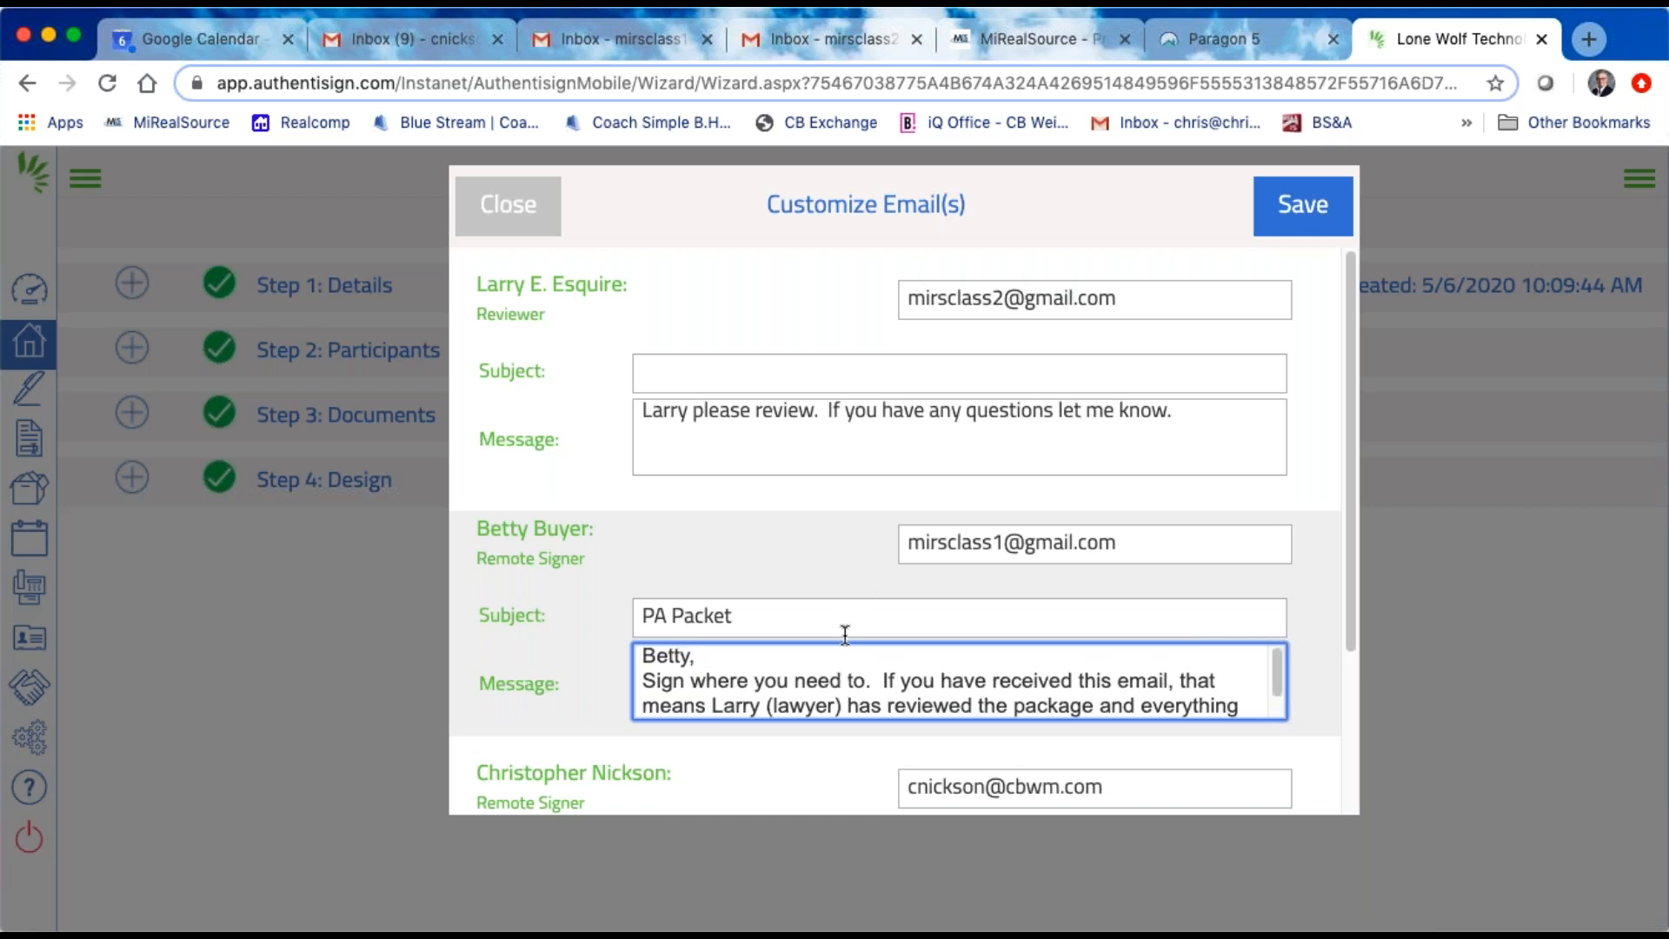
Step: Save the customized emails, send the Authentisign invitations and acknowledge the confirmation
click(1301, 211)
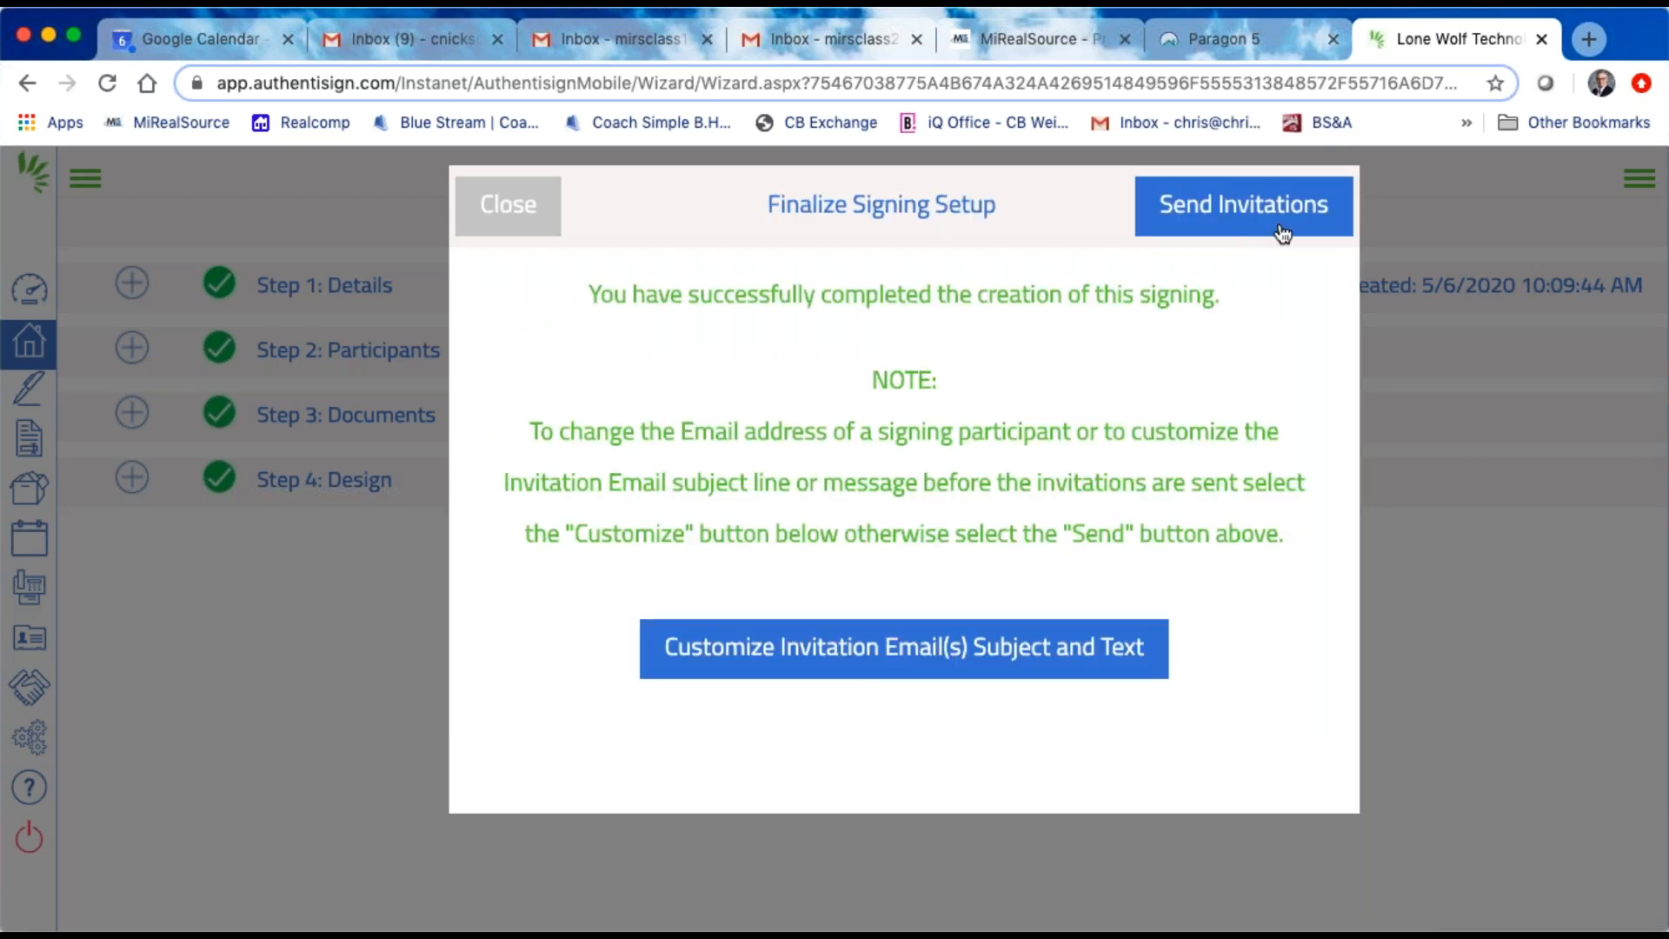
click(1225, 213)
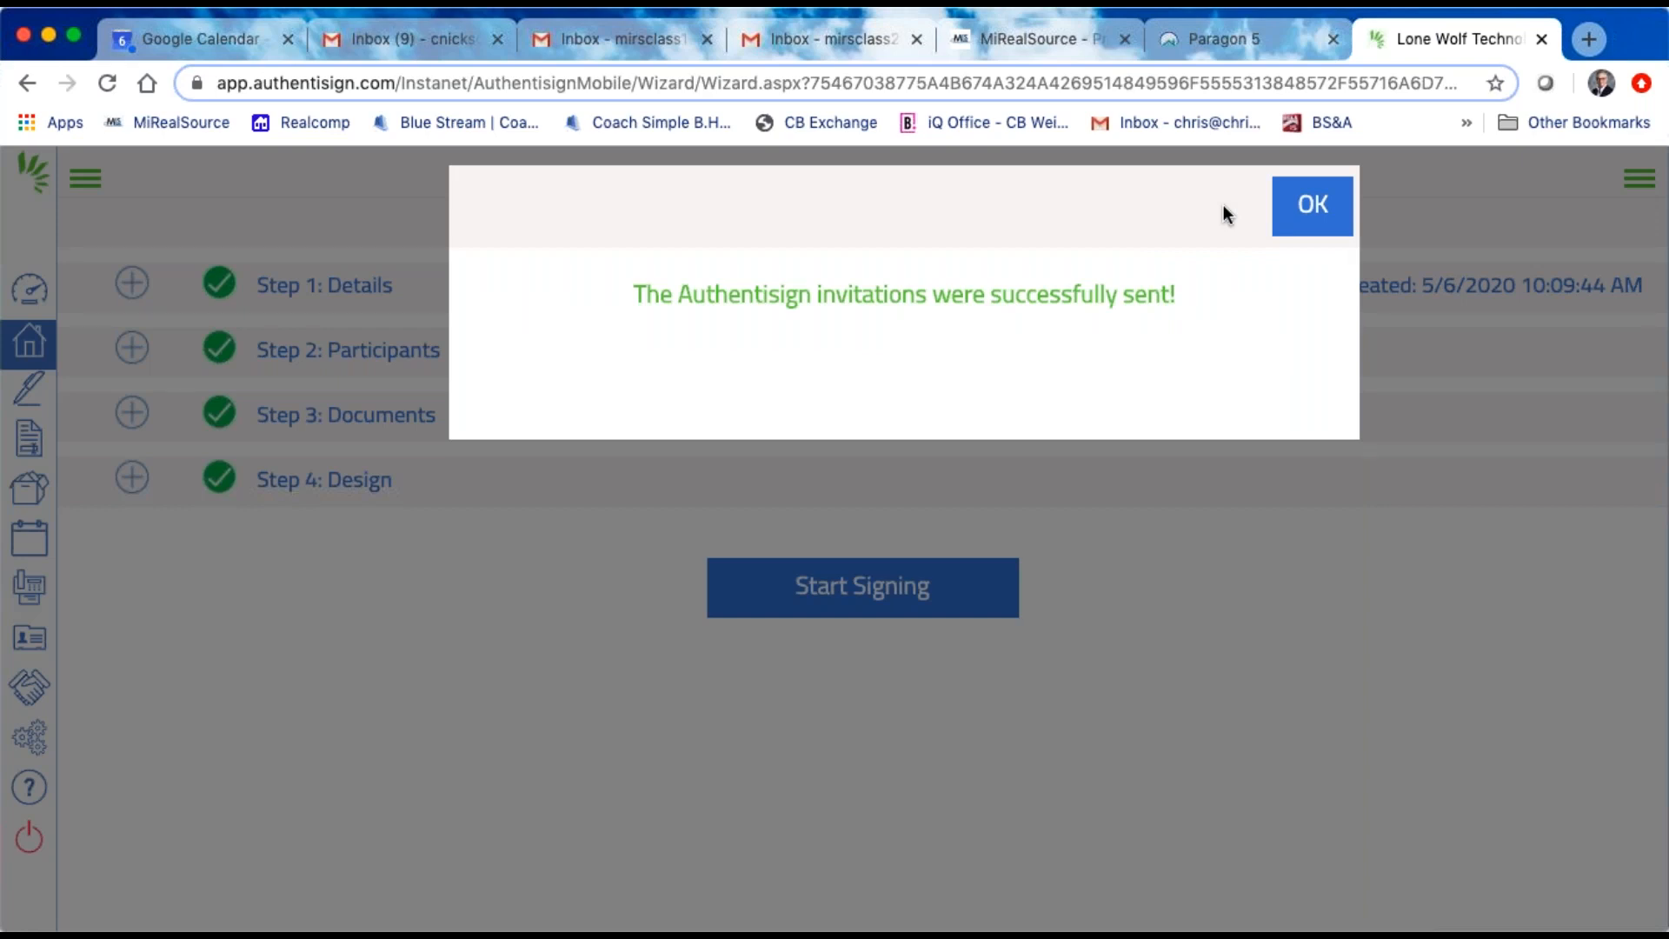
click(1300, 211)
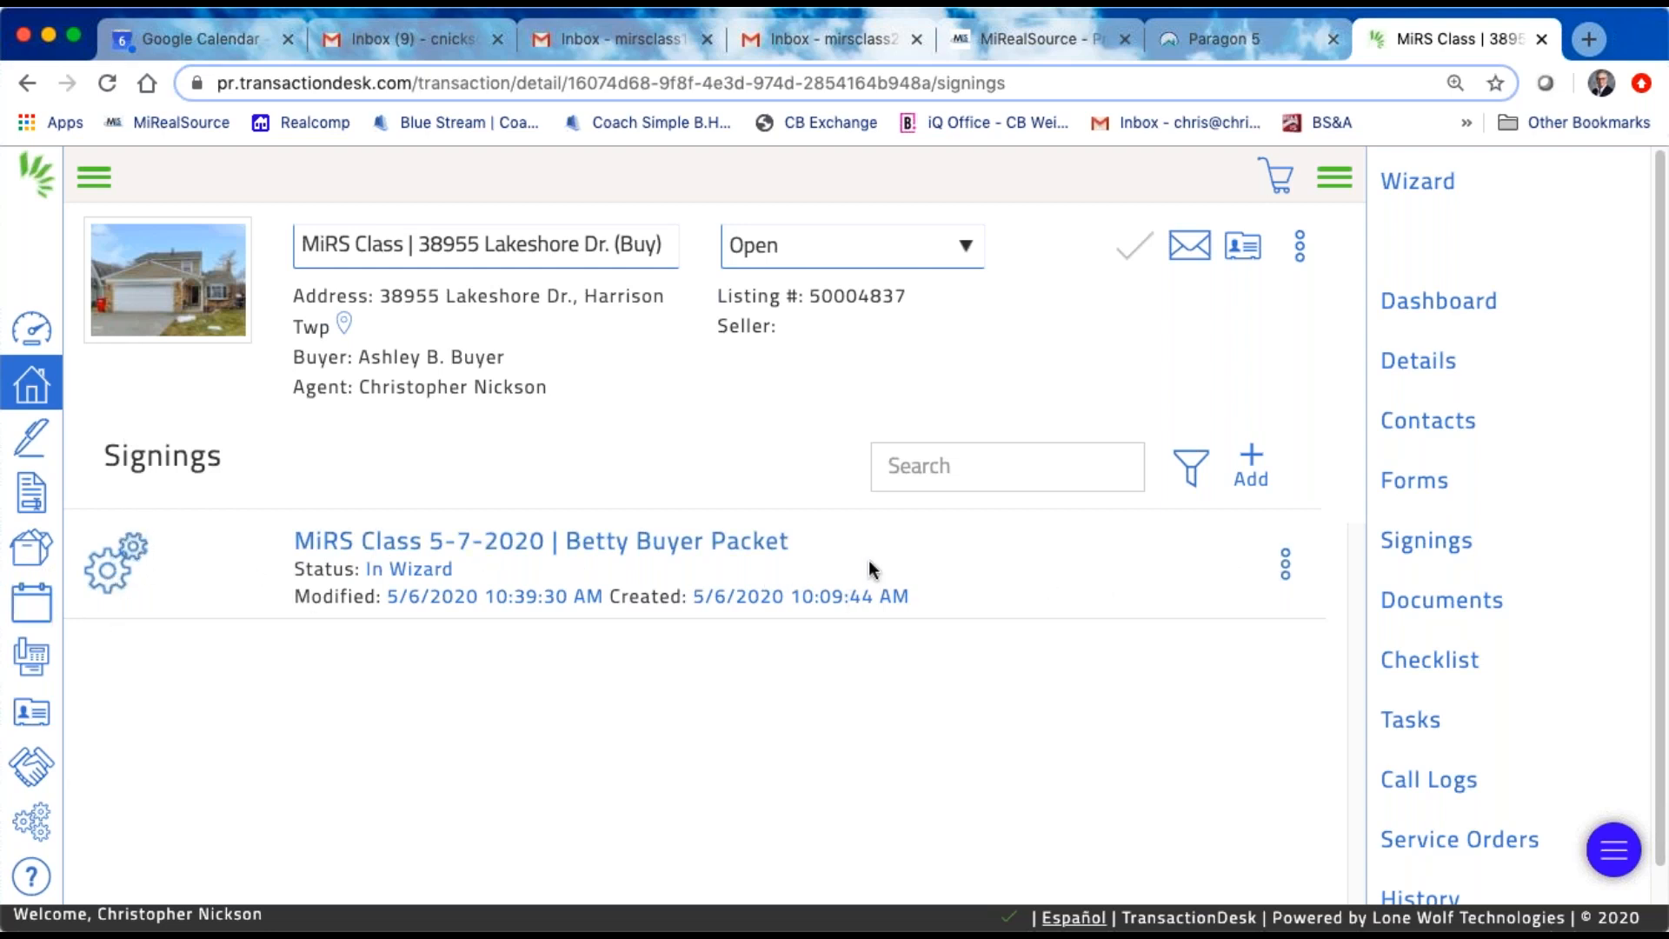
Step: Review the history of the MiRS Class 5-7-2020 buyer packet signing and open its signing details
click(1285, 565)
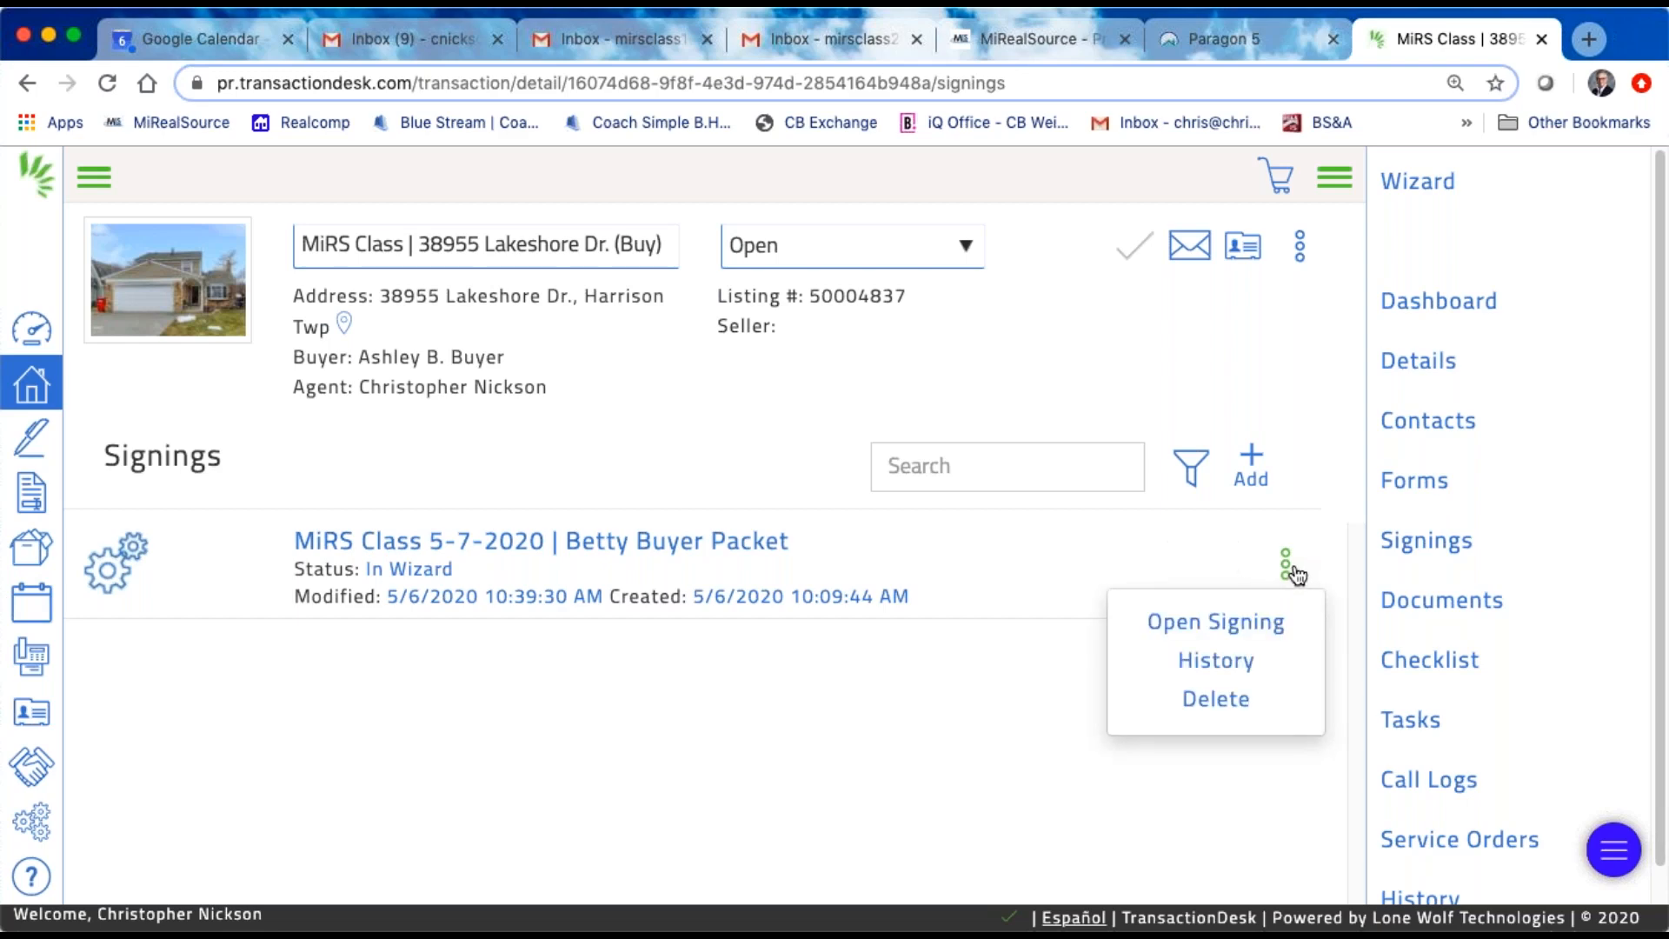
click(1245, 665)
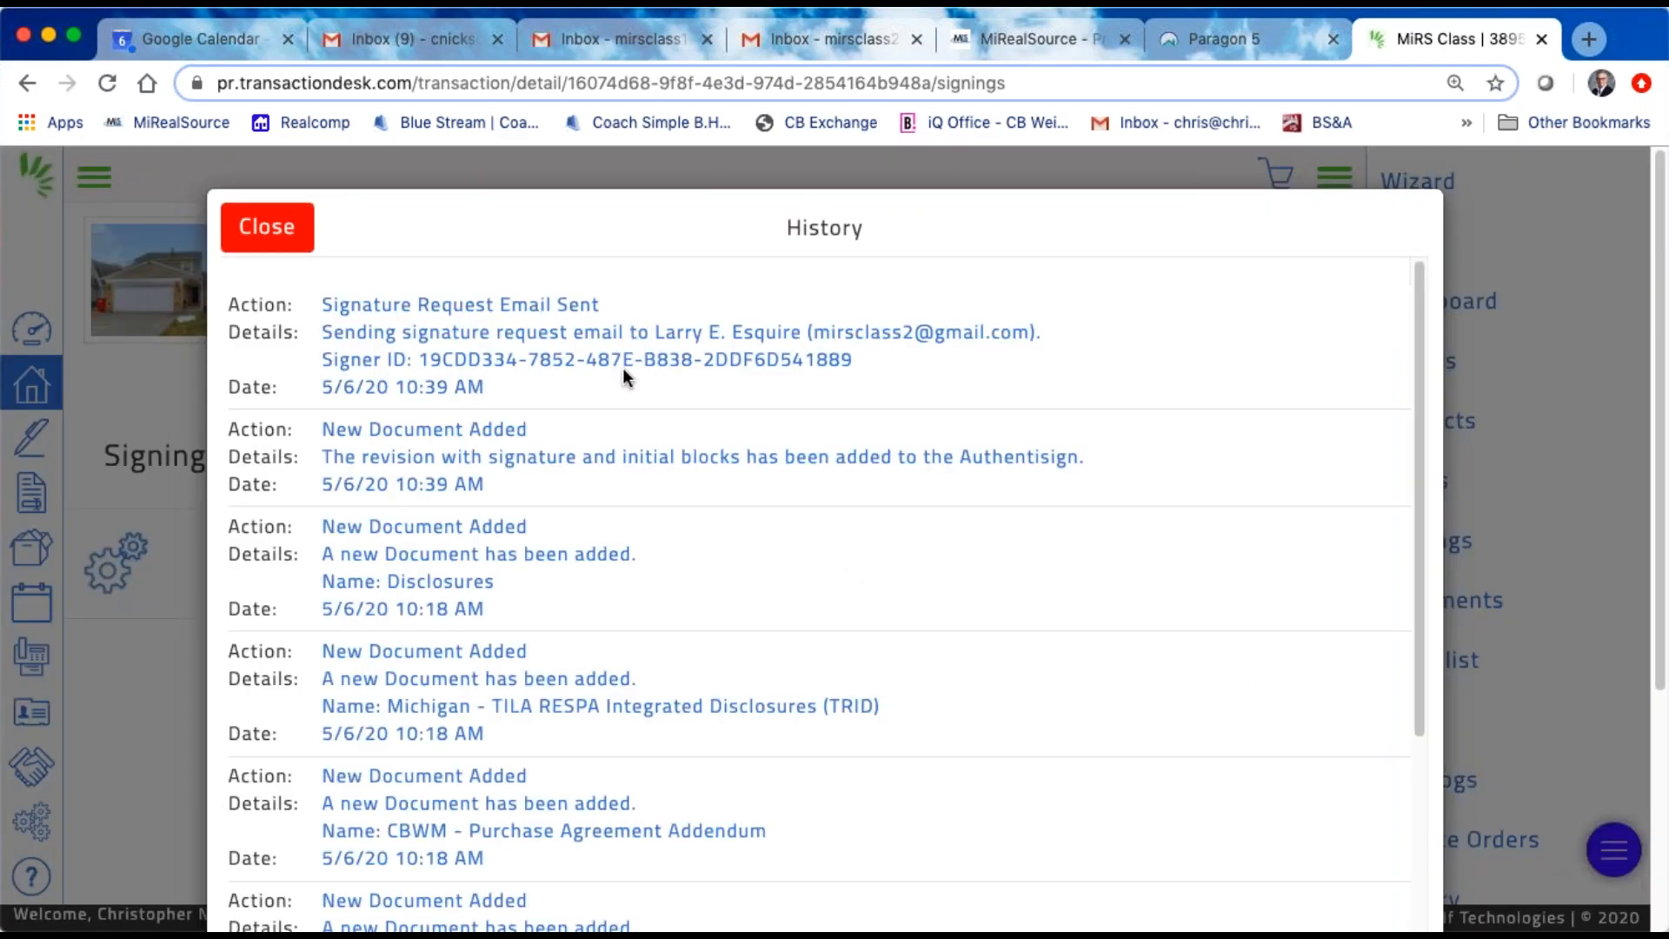
scroll(622, 367, down, 10)
scroll(478, 313, up, 10)
click(263, 230)
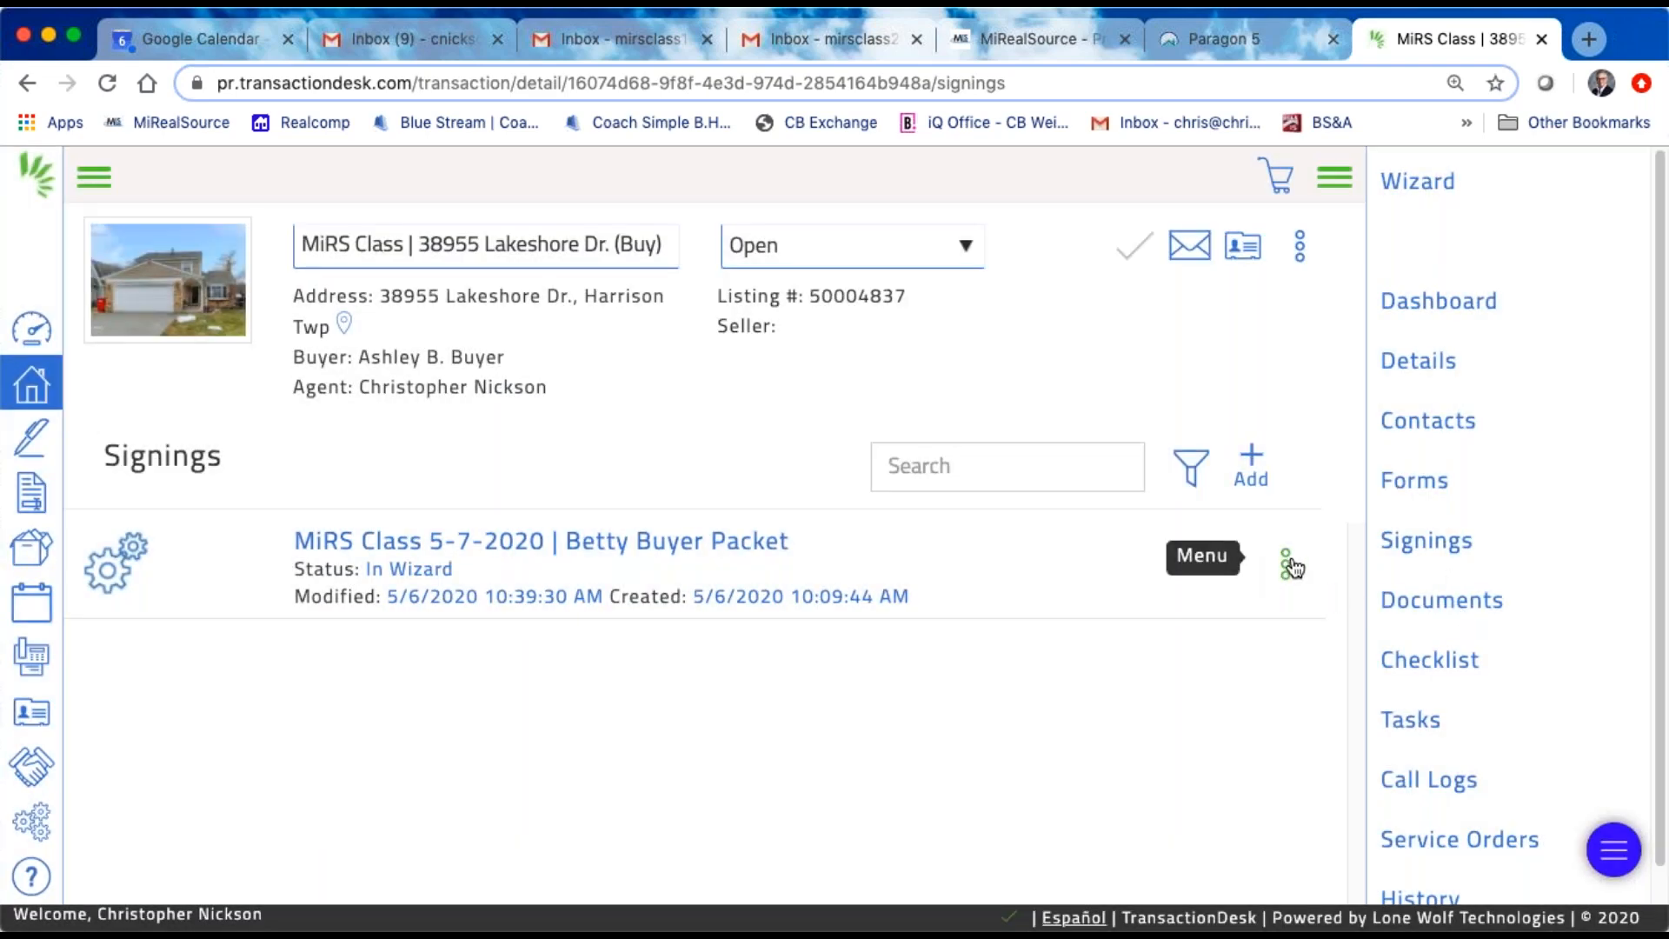
click(1291, 566)
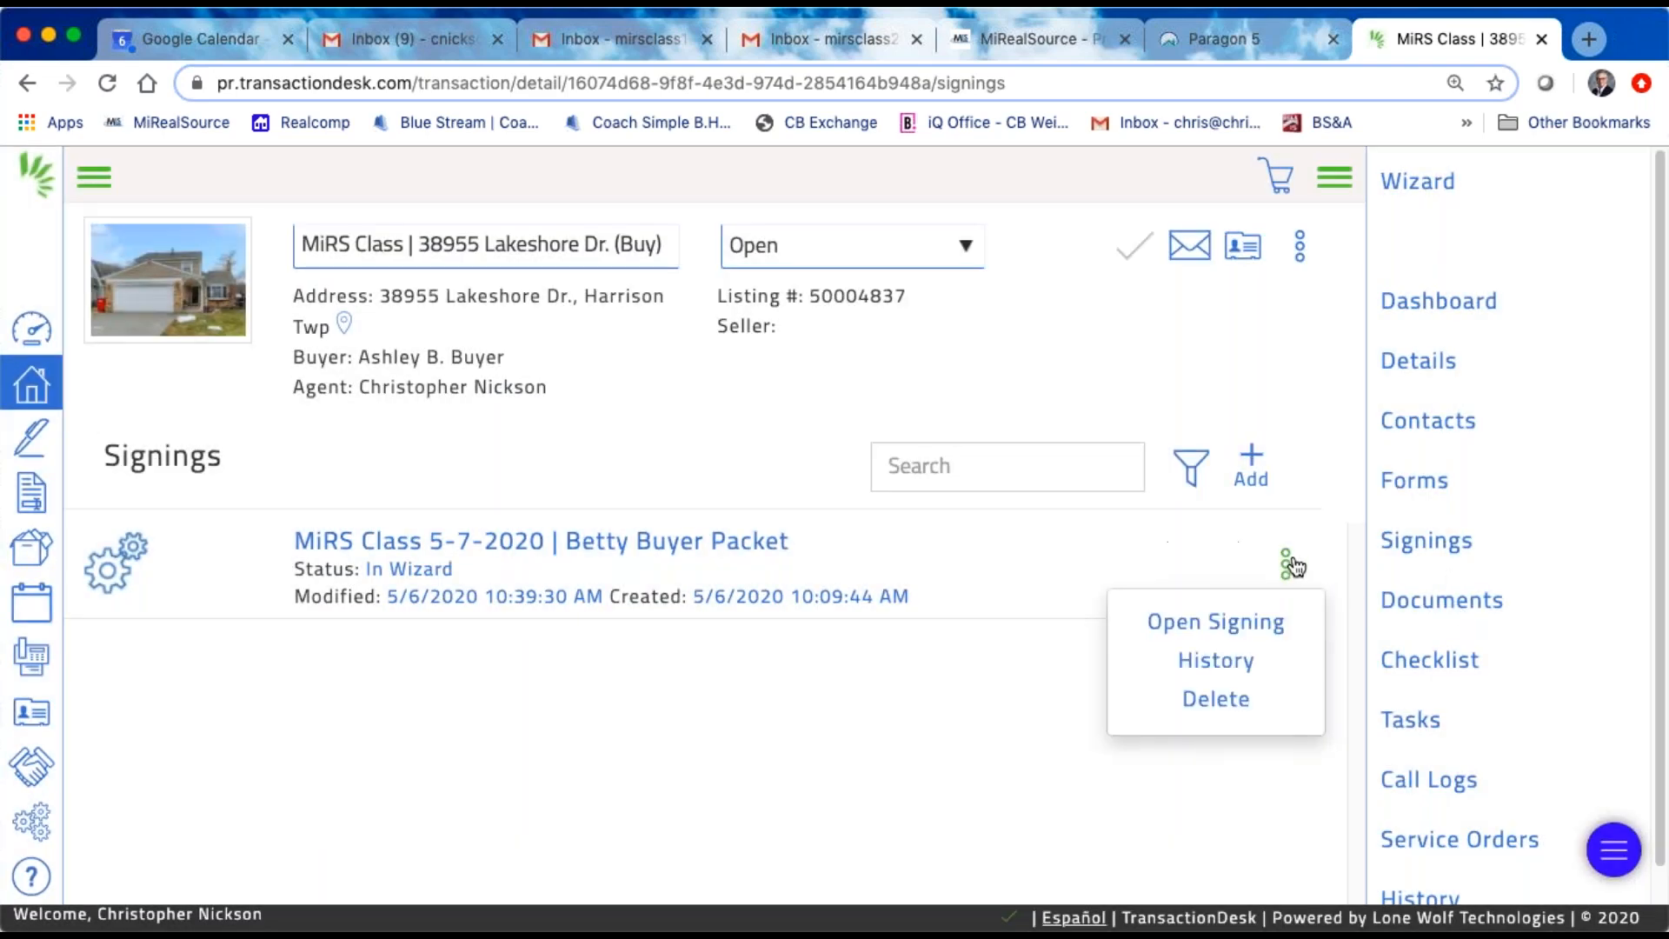
click(1224, 633)
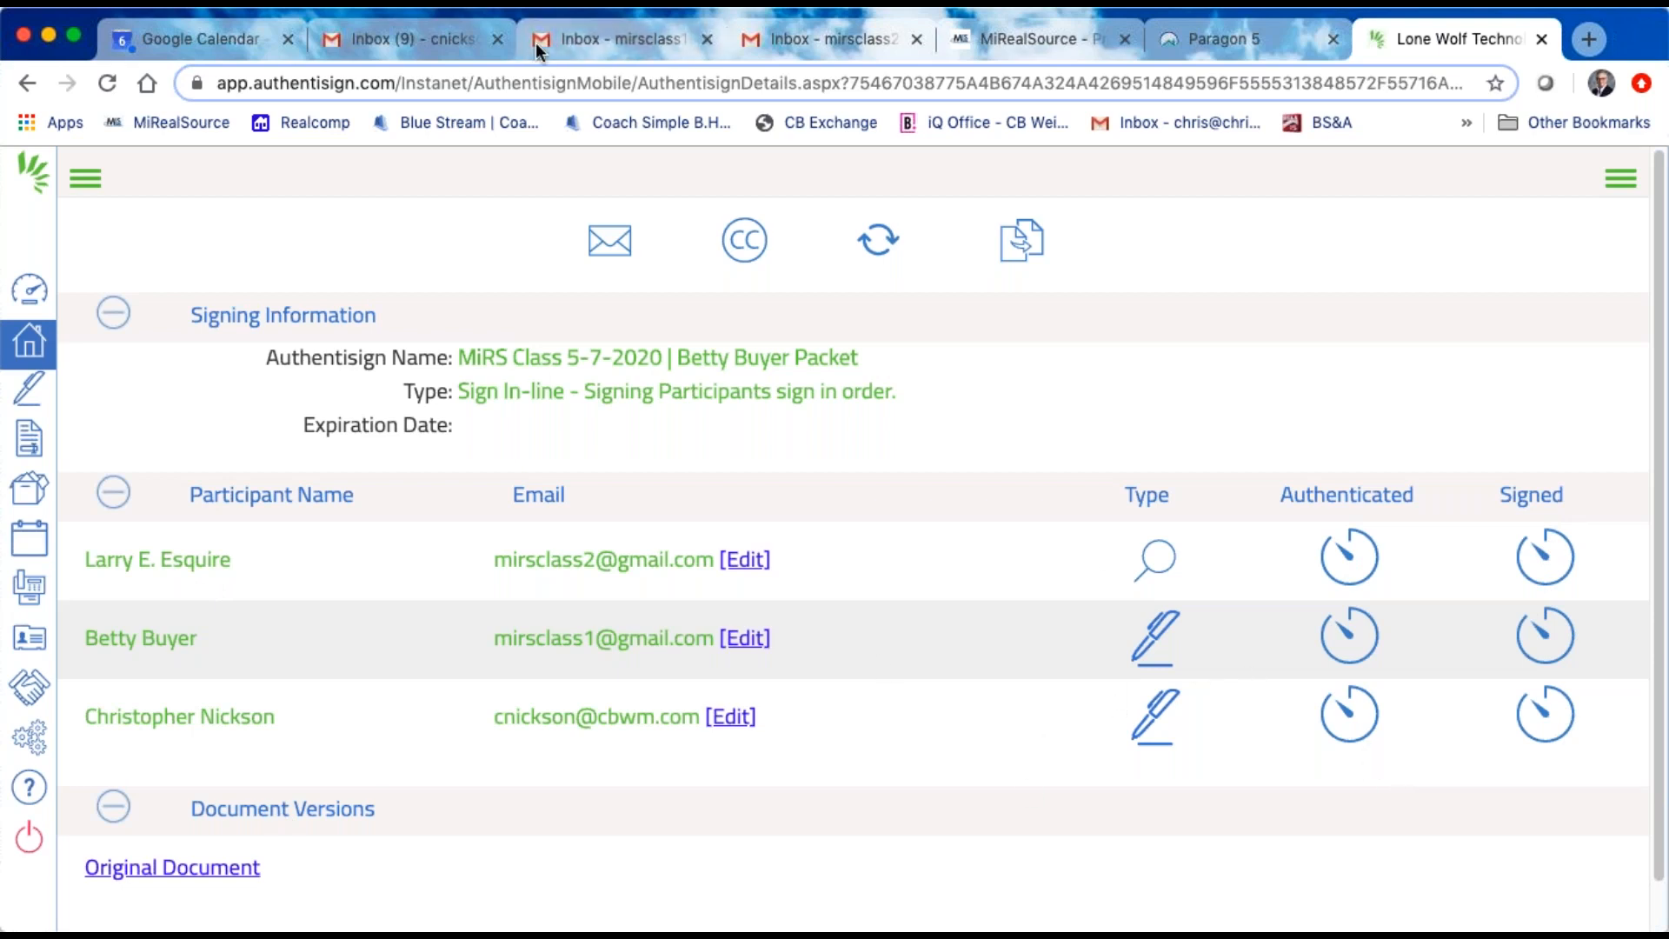
Step: Refresh the reviewer's Gmail inbox and check the reviewer's, agent's and buyer's inboxes for the signing invitation
click(837, 40)
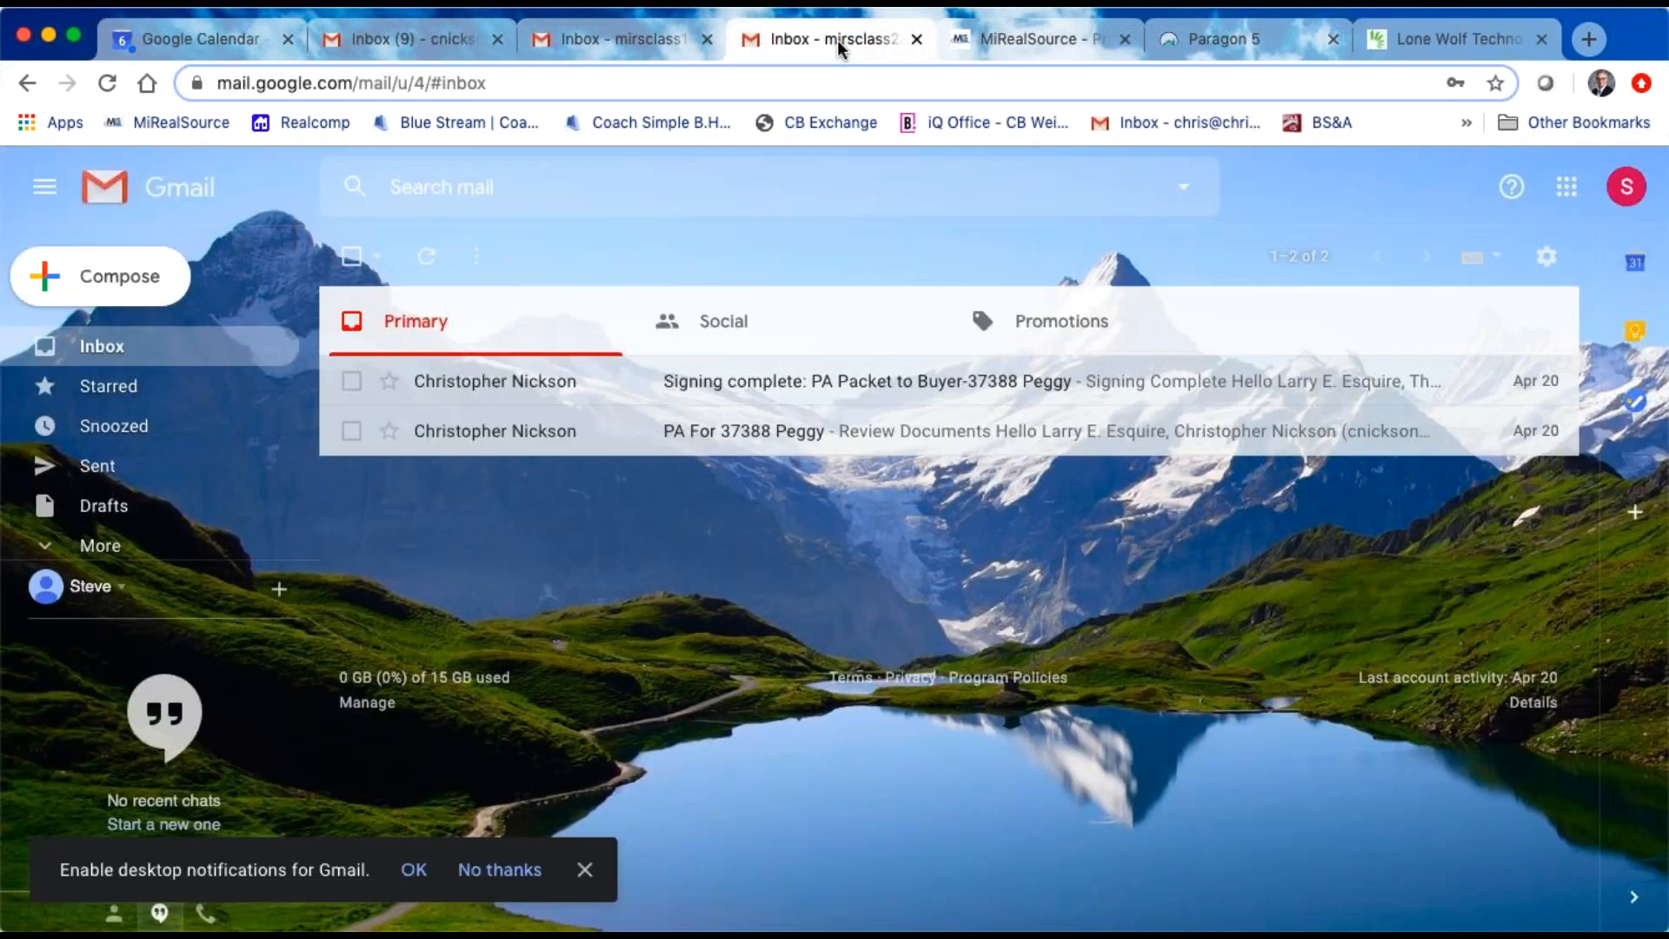
click(108, 84)
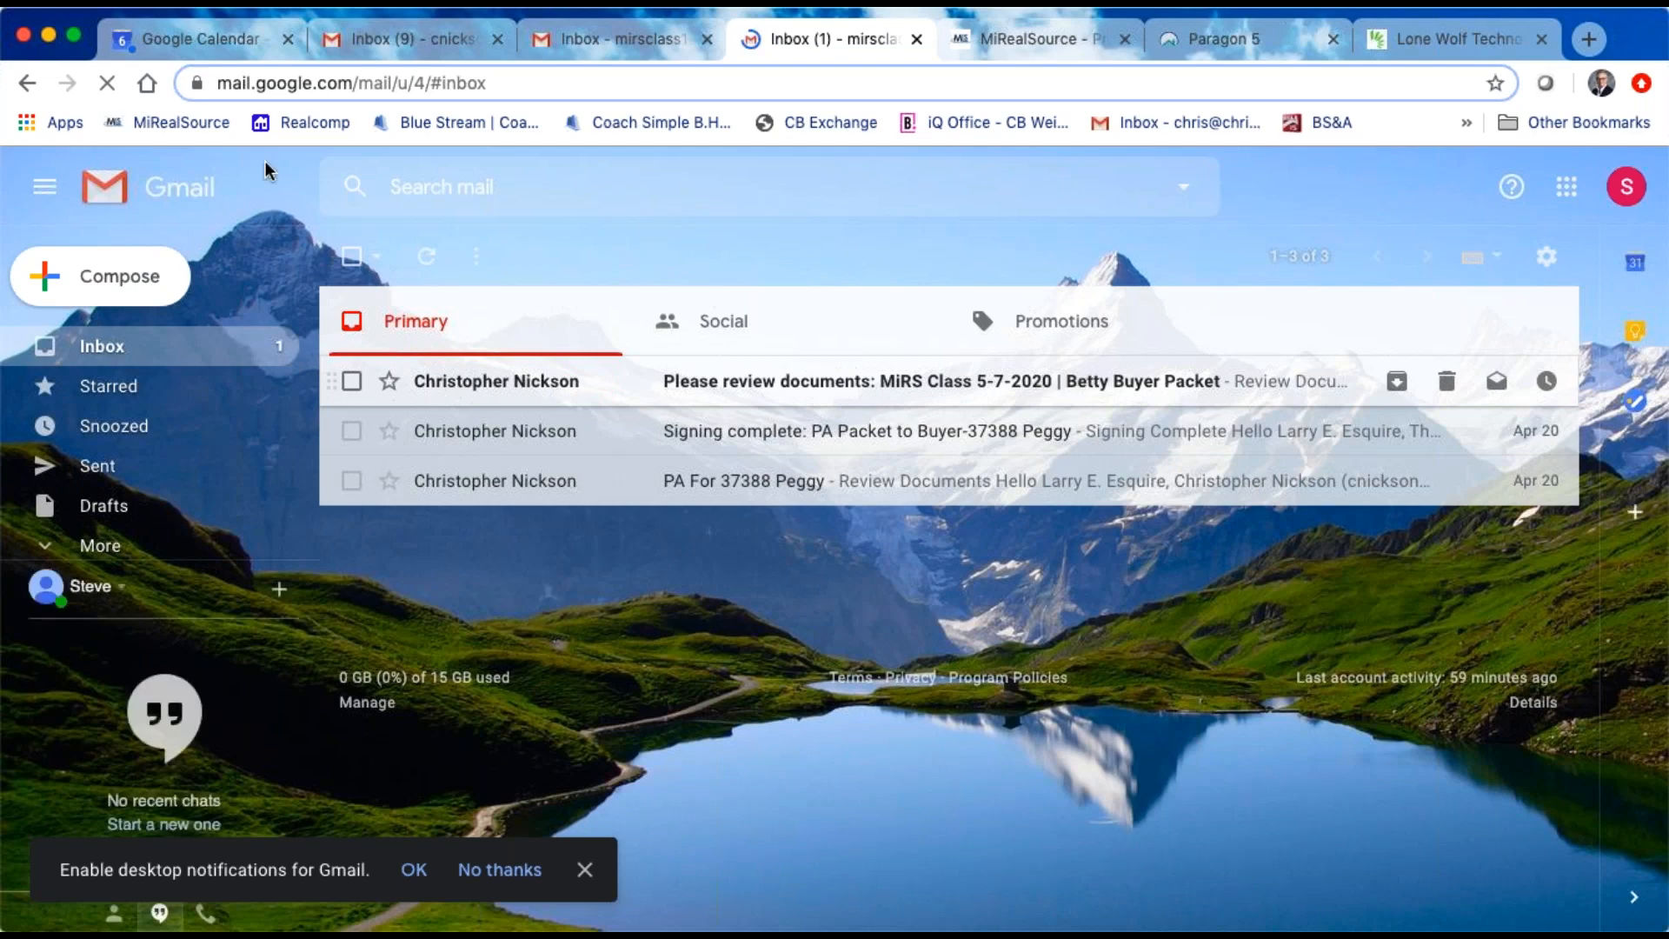
click(445, 34)
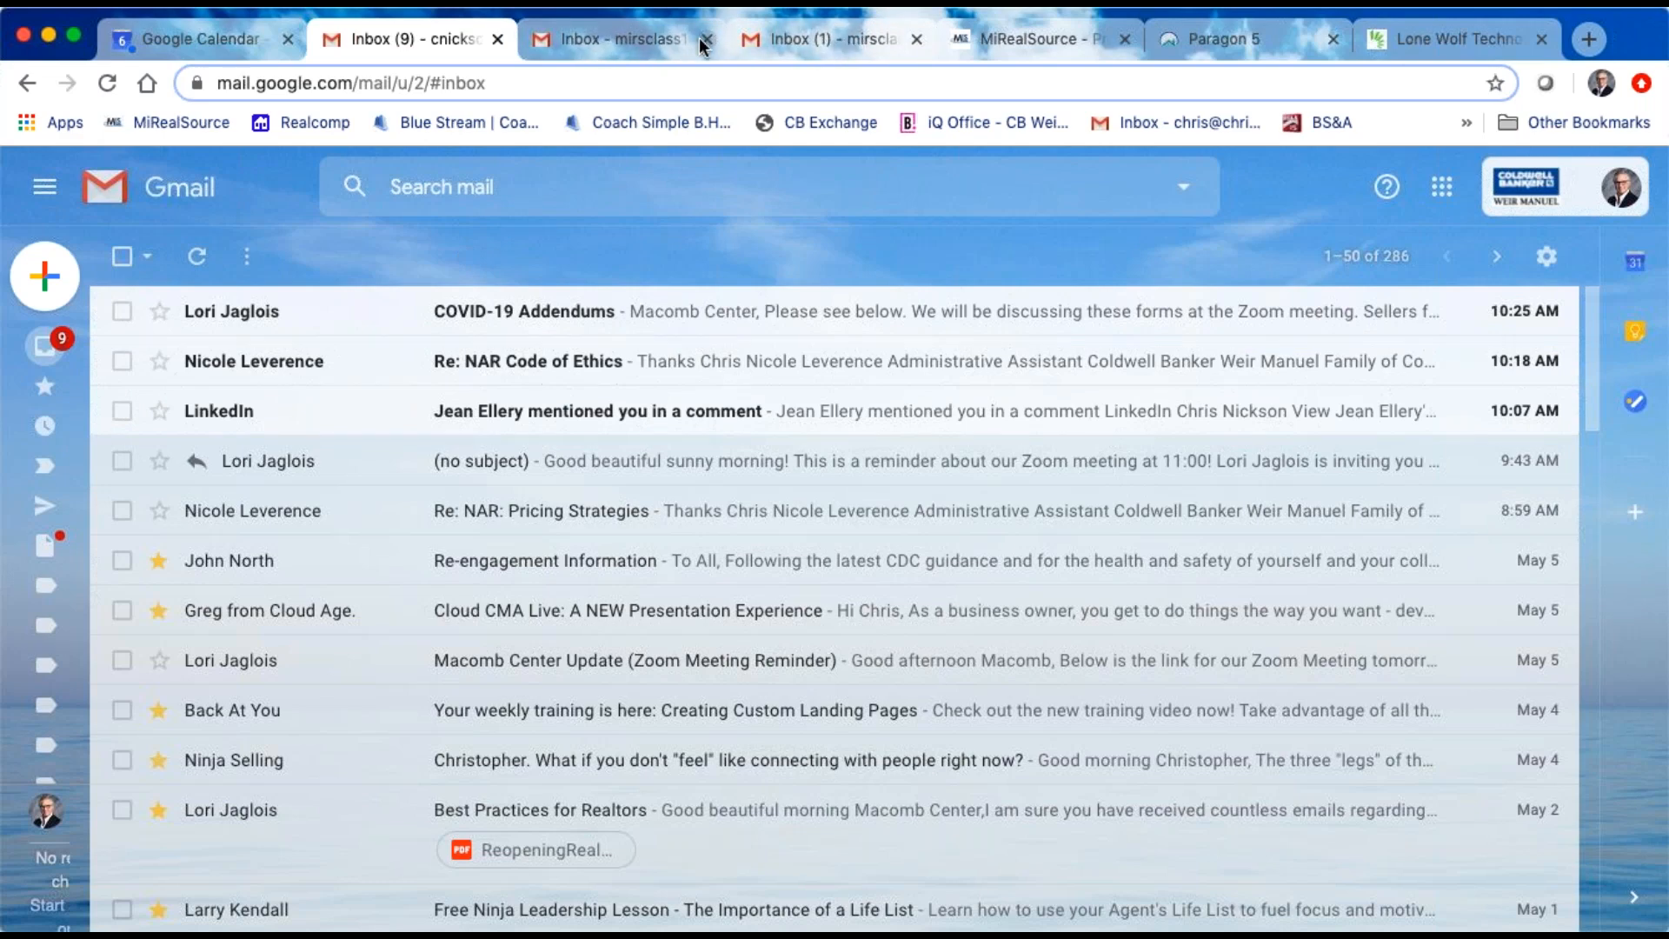
click(837, 40)
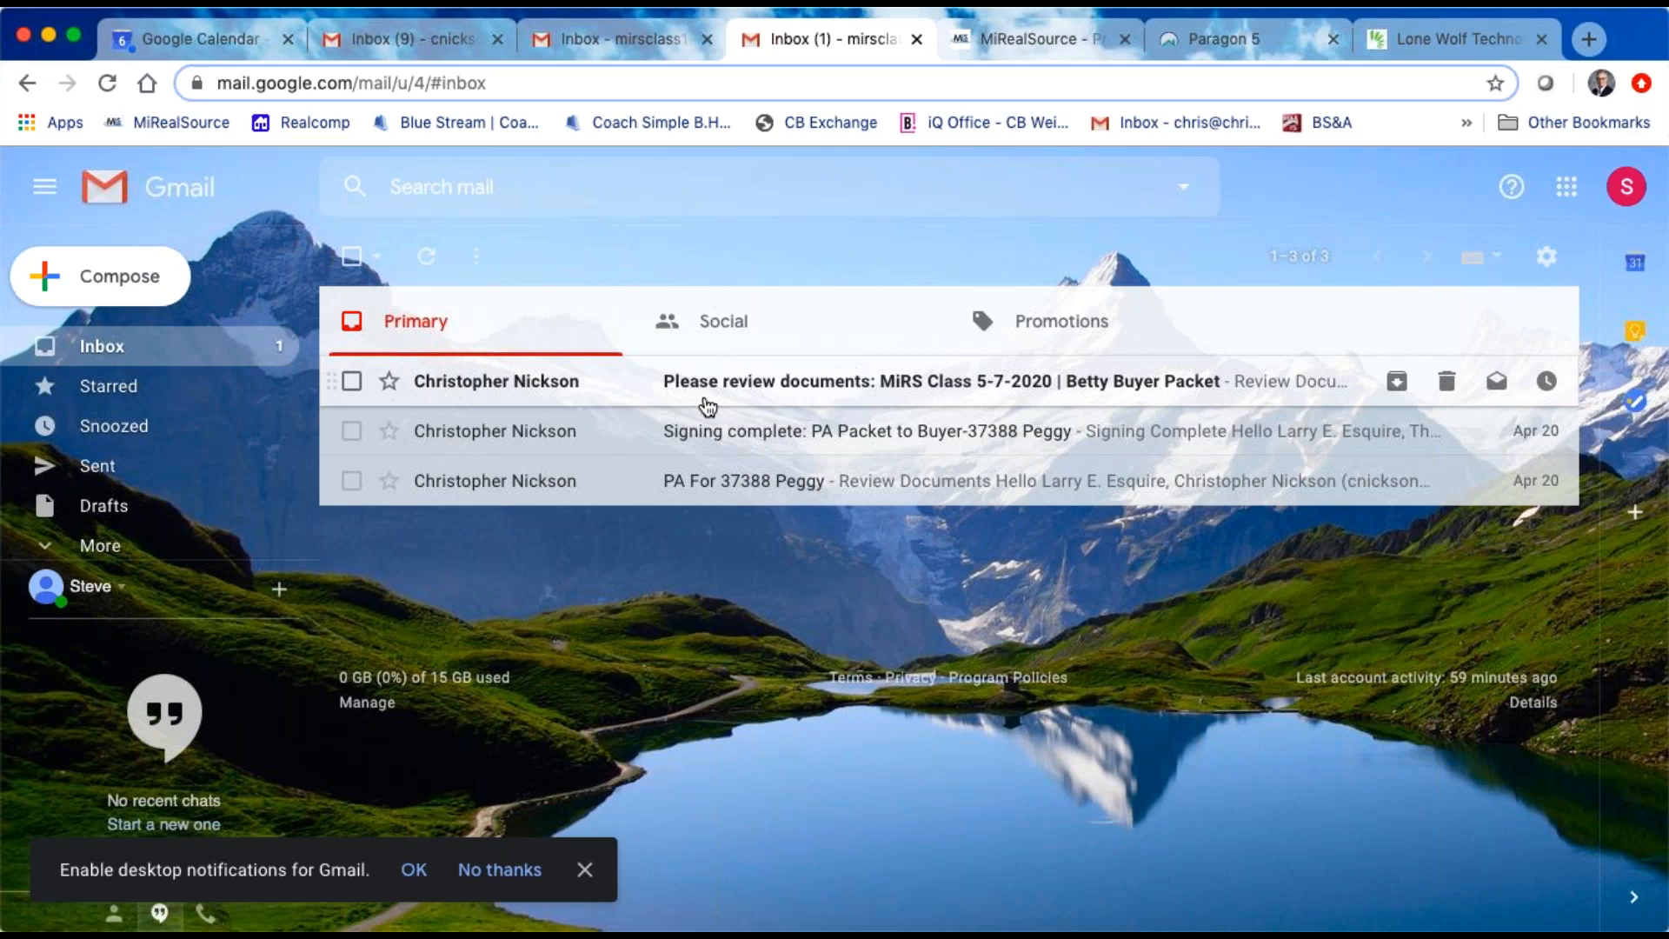
click(626, 40)
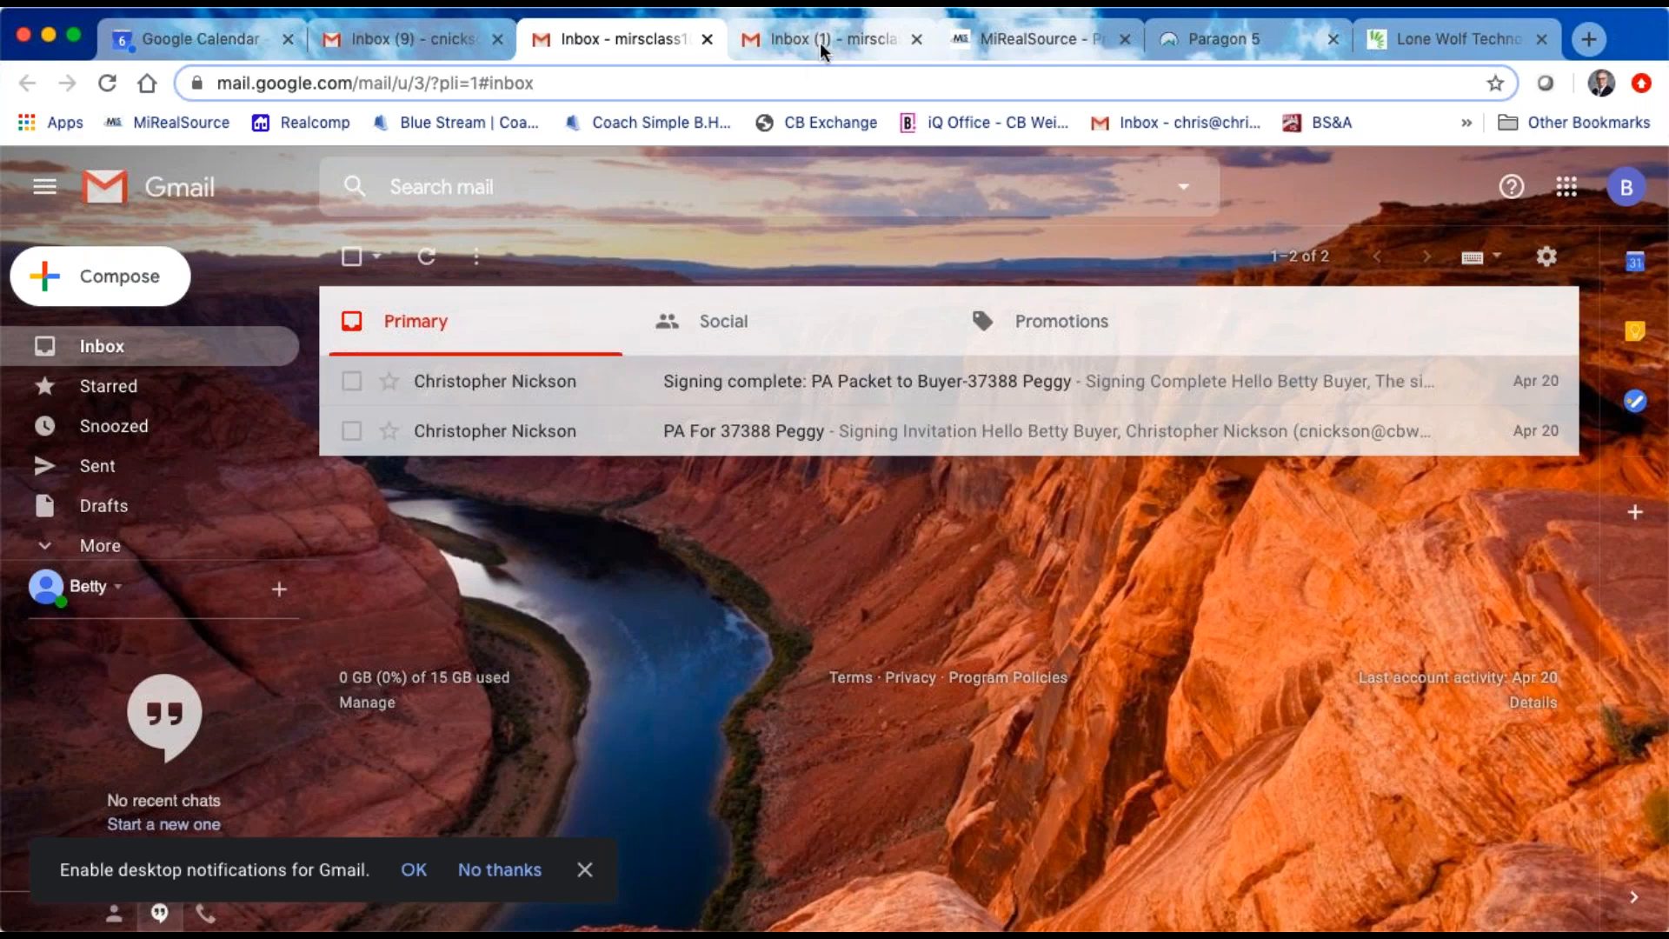
click(457, 49)
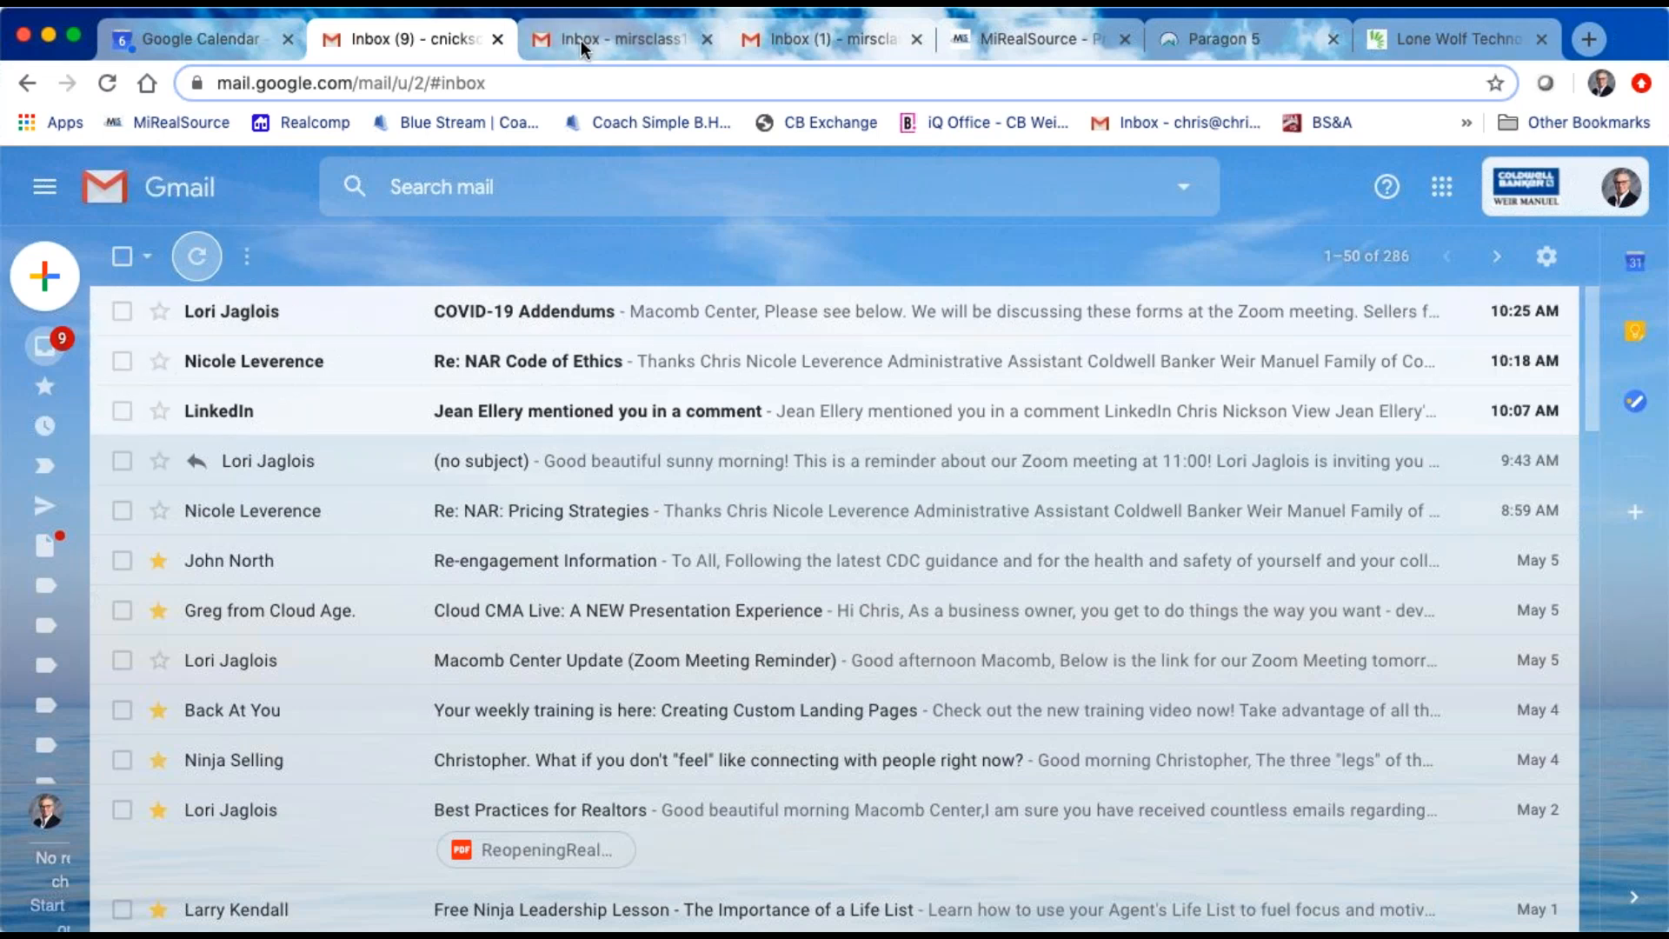
Step: Open the review request email in the reviewer's inbox, start the signing review and accept the reviewer terms of service
click(863, 44)
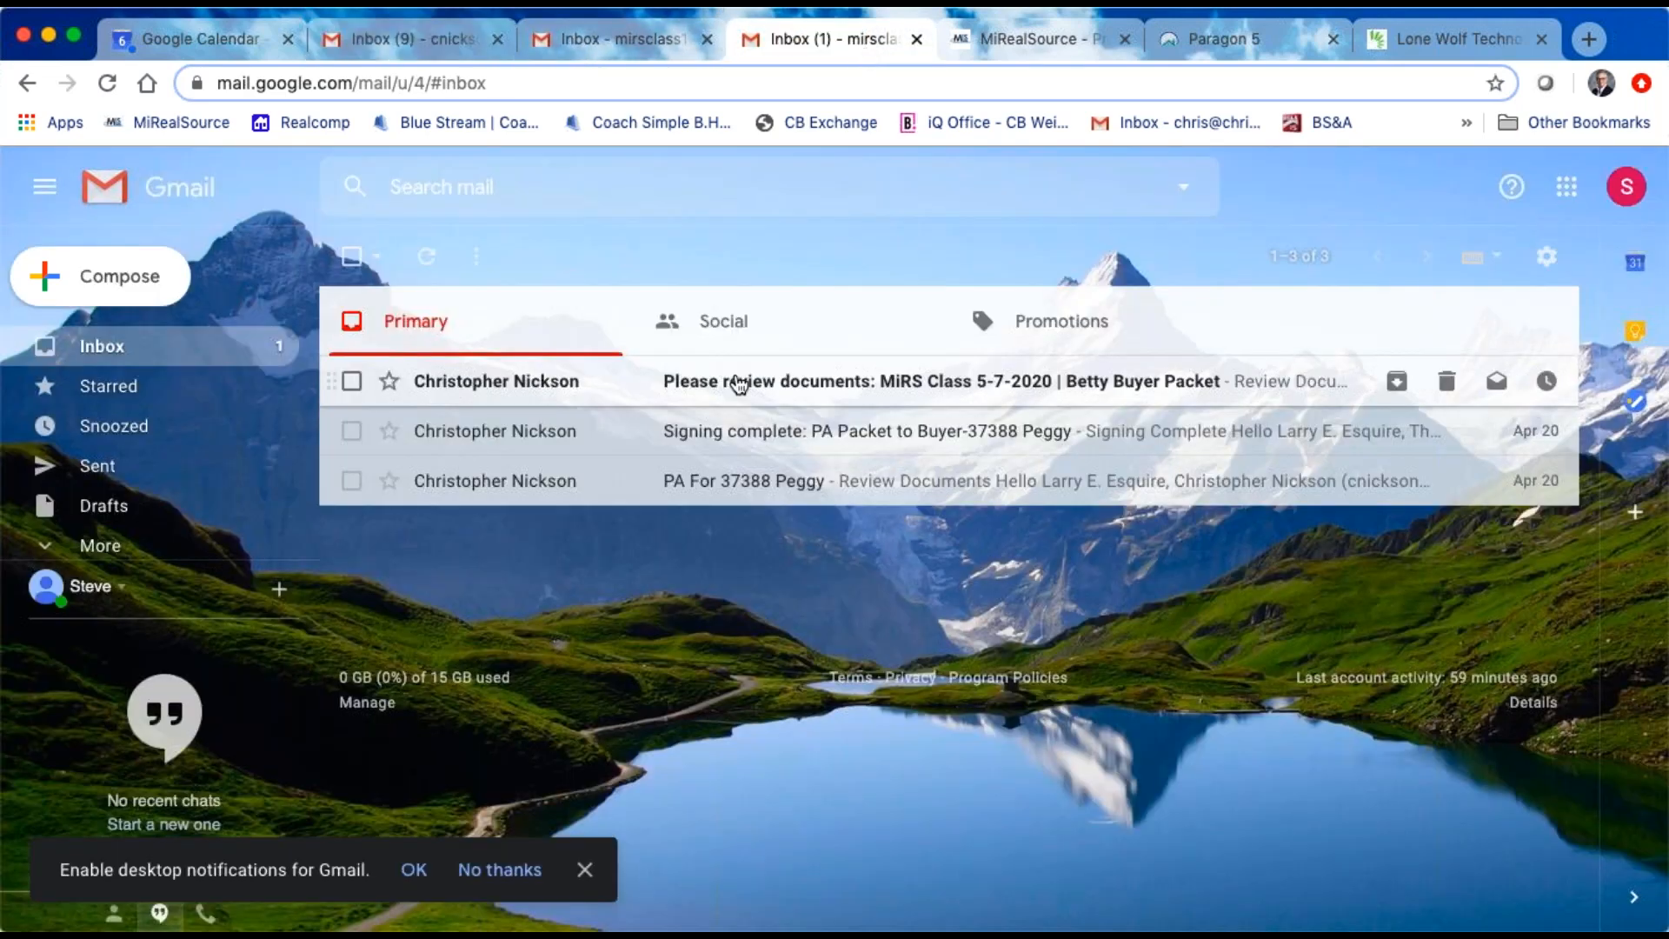
click(738, 382)
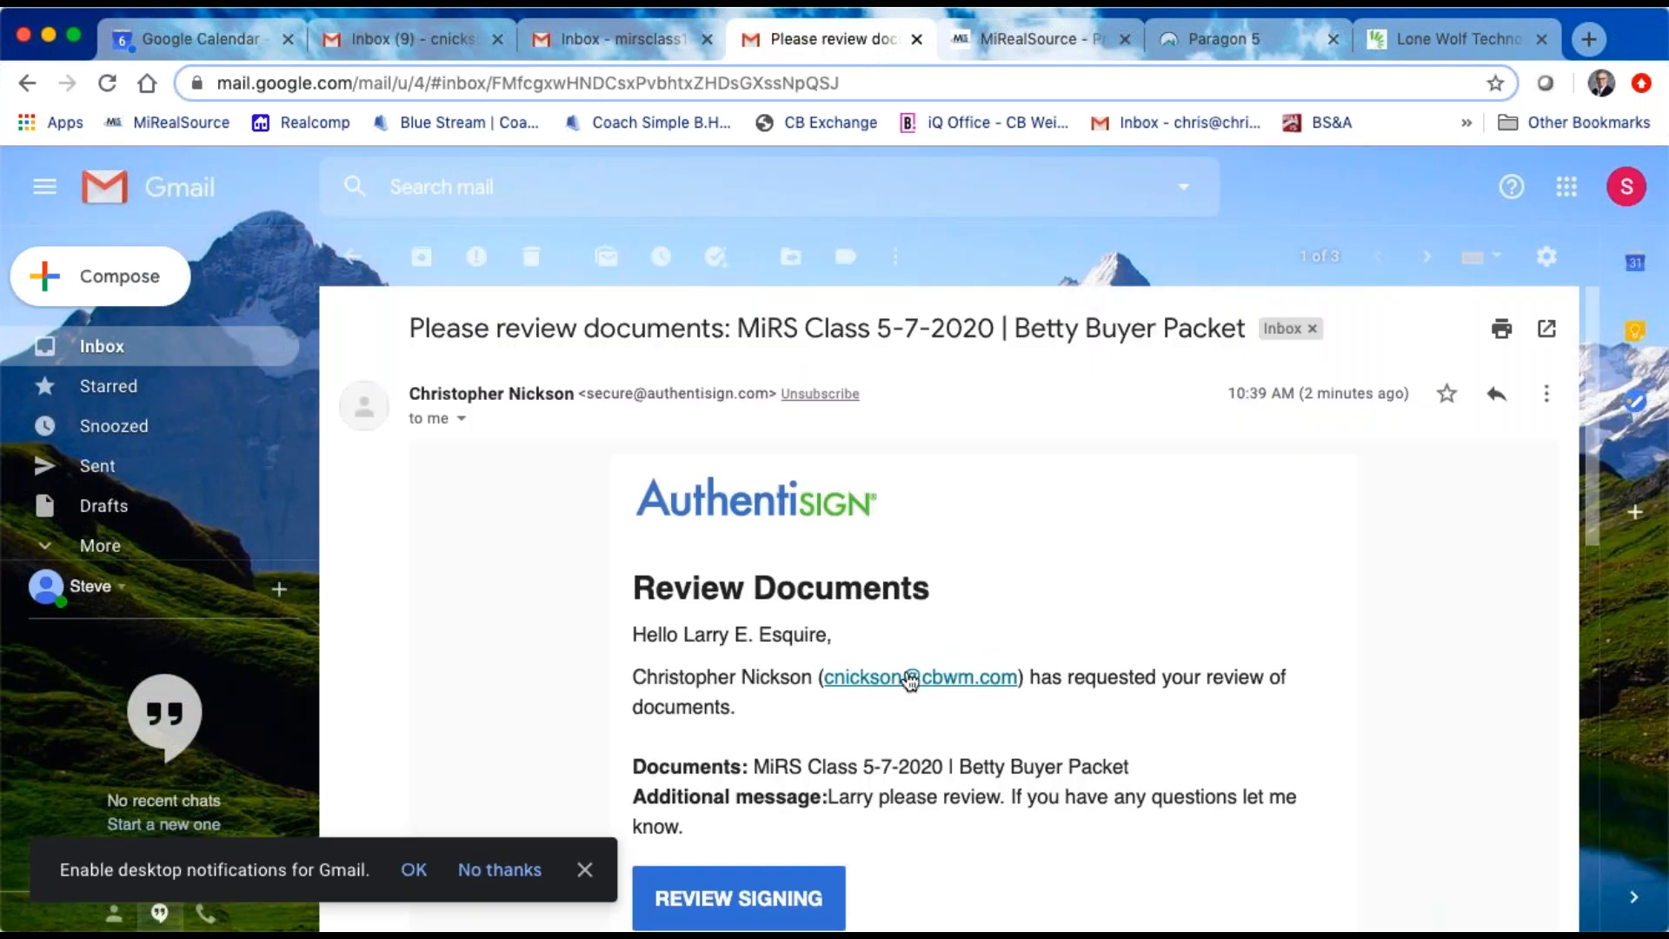
scroll(909, 677, down, 2)
scroll(800, 740, down, 2)
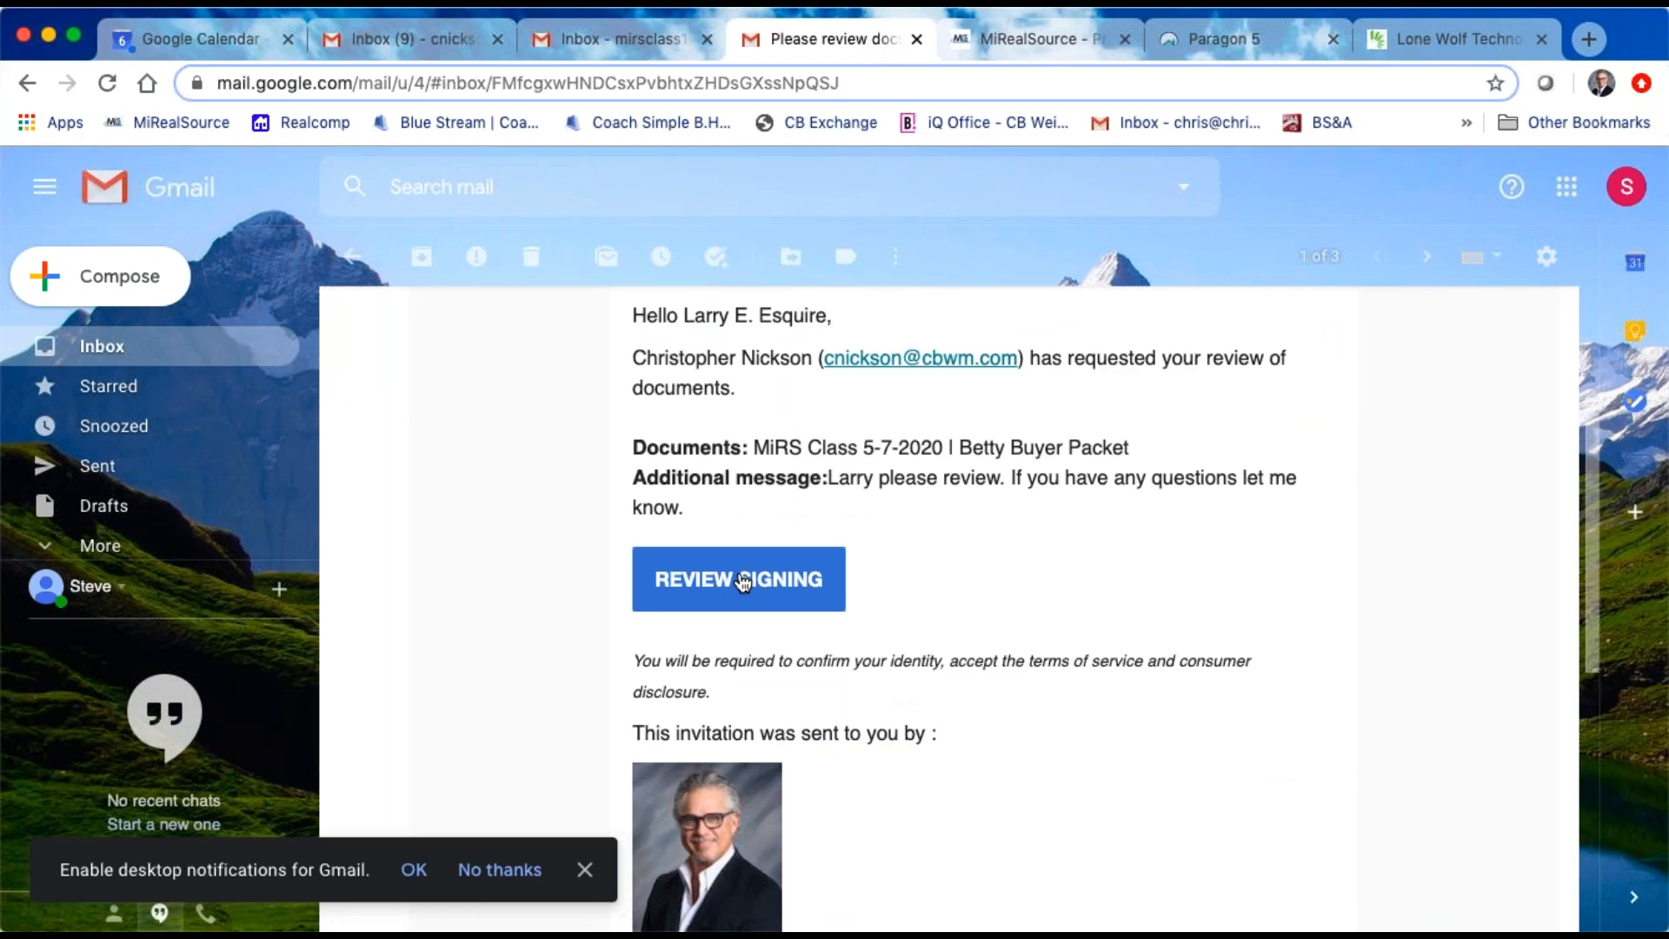
click(739, 580)
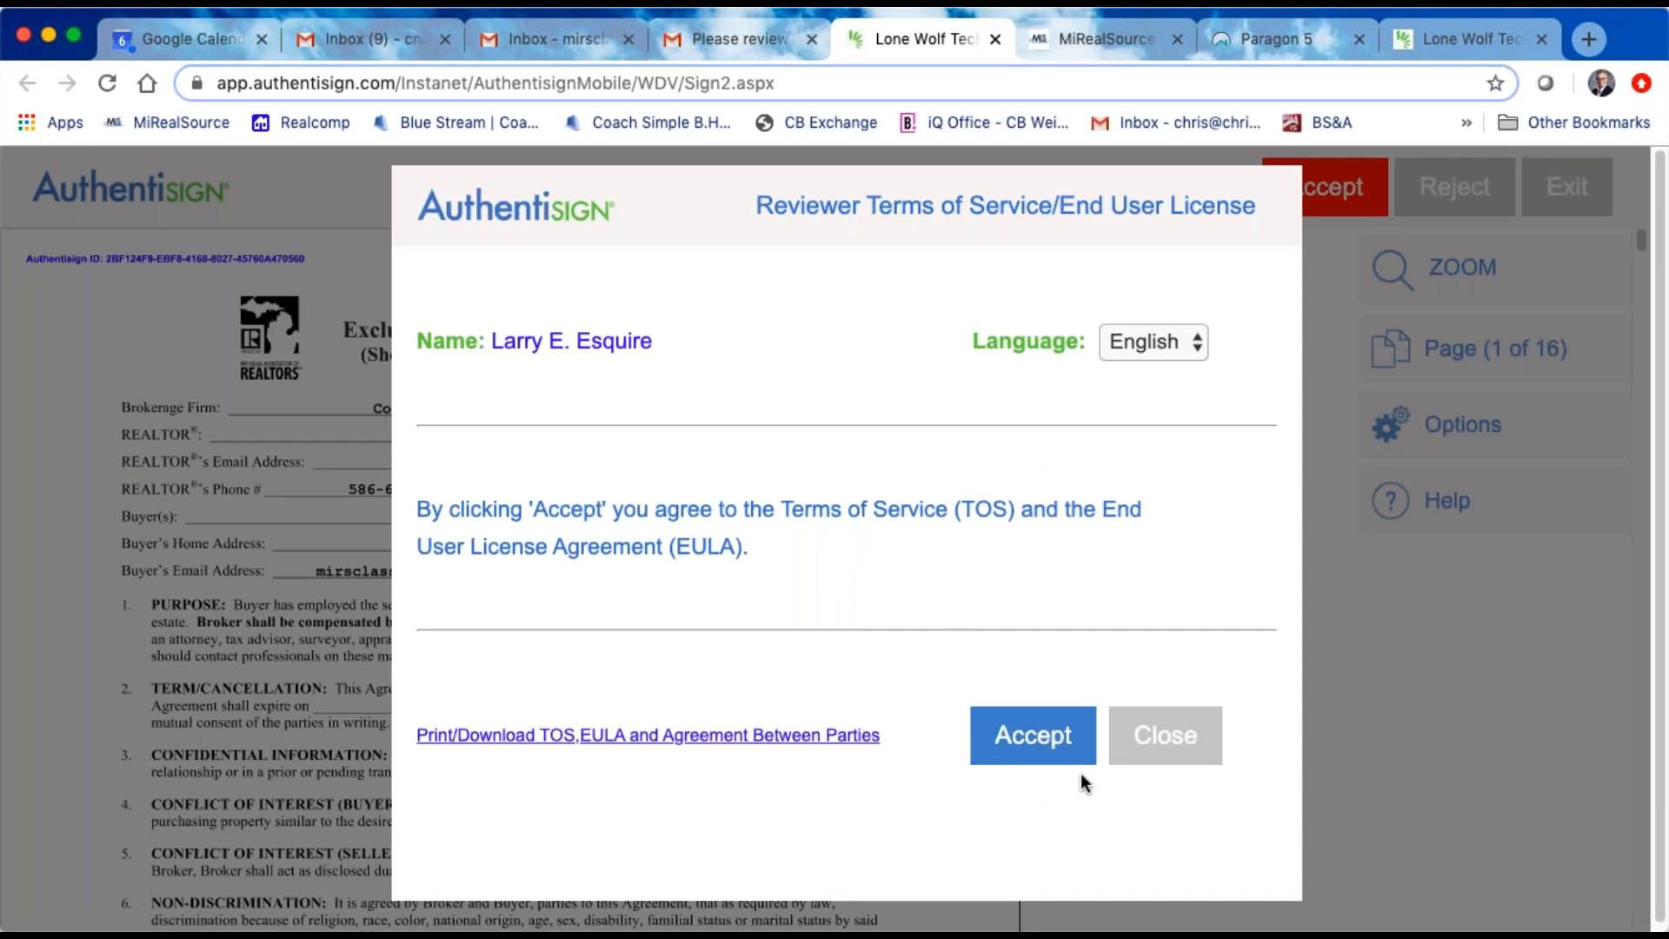
click(1024, 734)
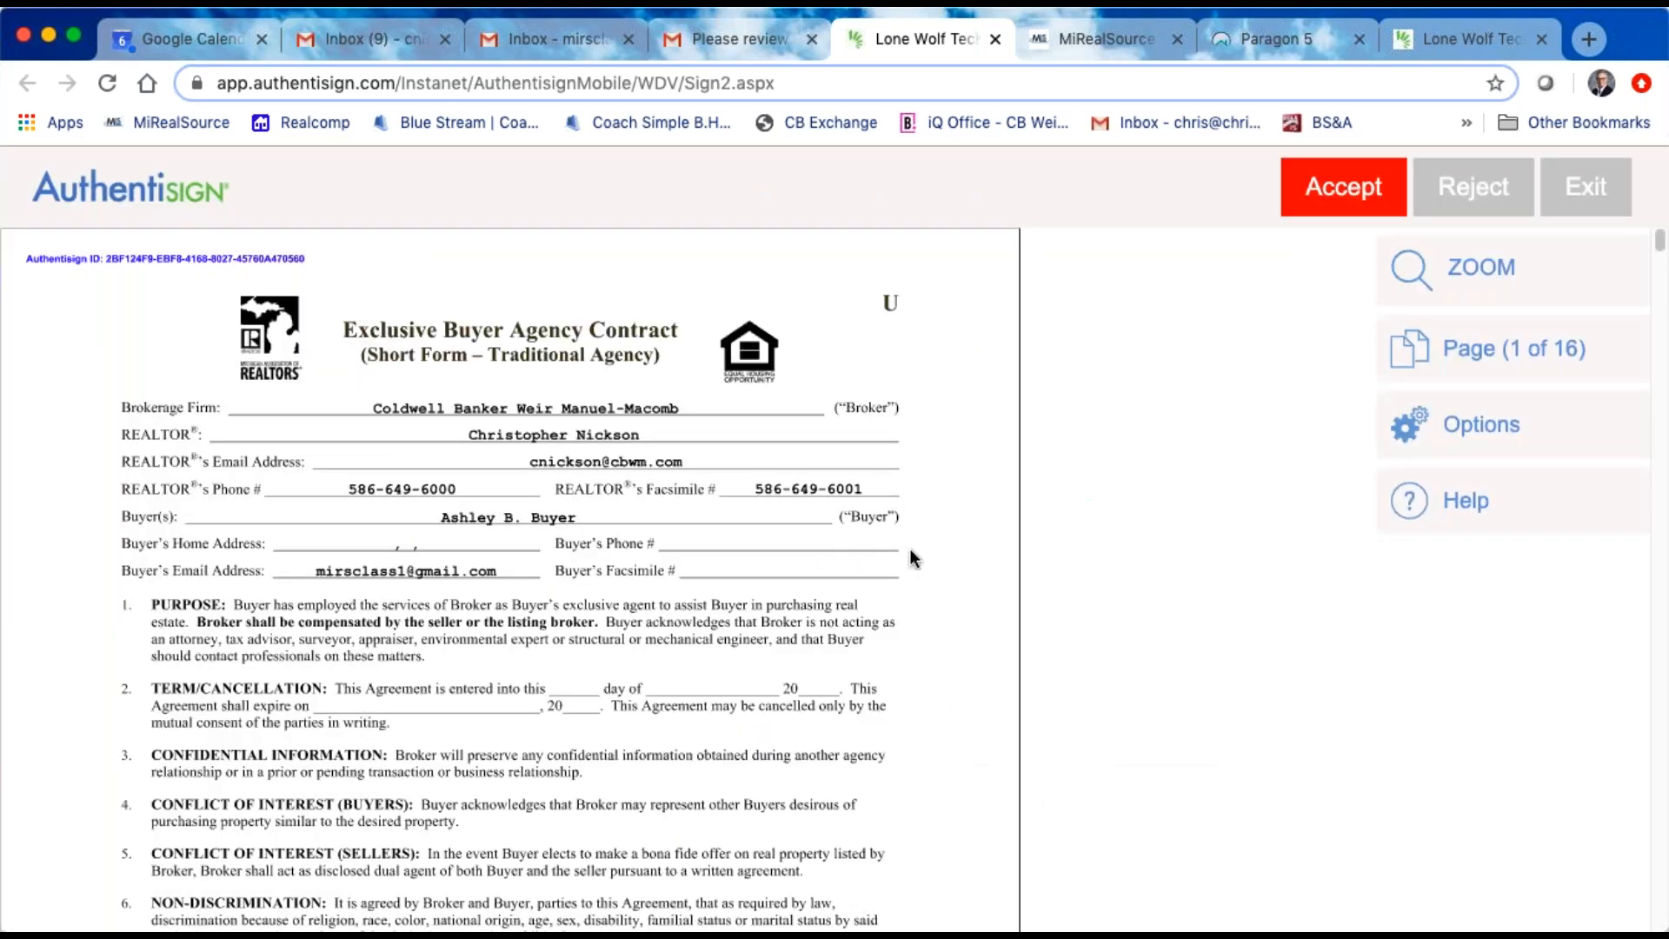
Step: Examine the packet's forms in the reviewer's view, from the Exclusive Buyer Agency Contract through to the Seller's Disclosure Statement
scroll(909, 549, down, 20)
scroll(901, 564, down, 10)
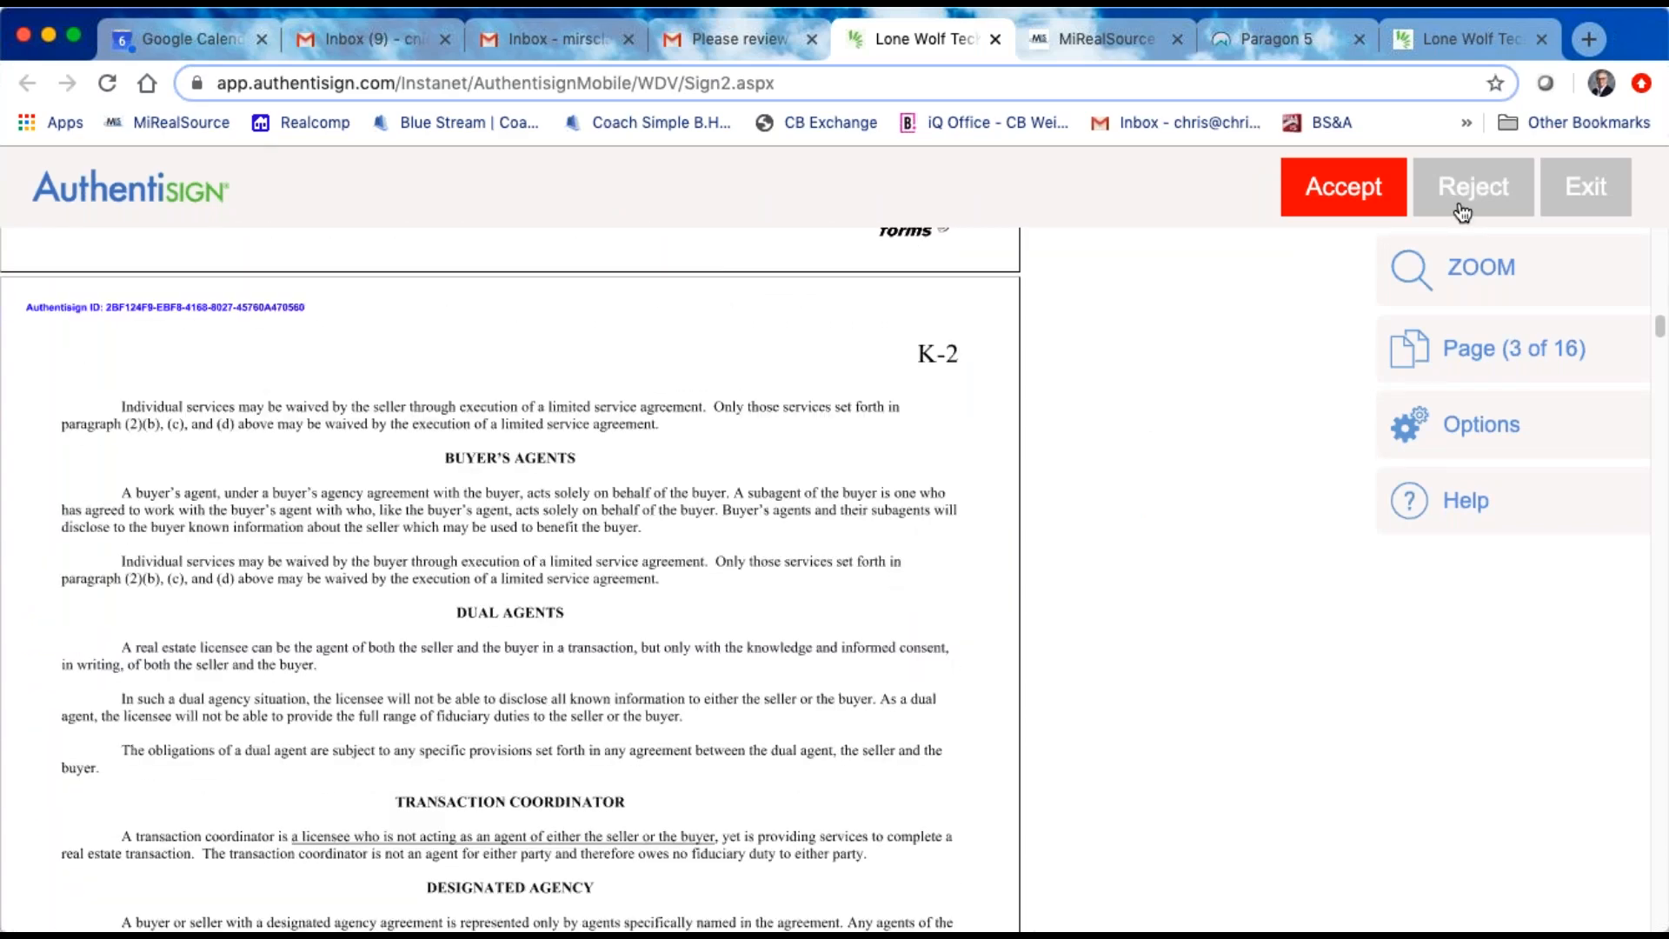
scroll(719, 562, down, 15)
scroll(718, 563, down, 20)
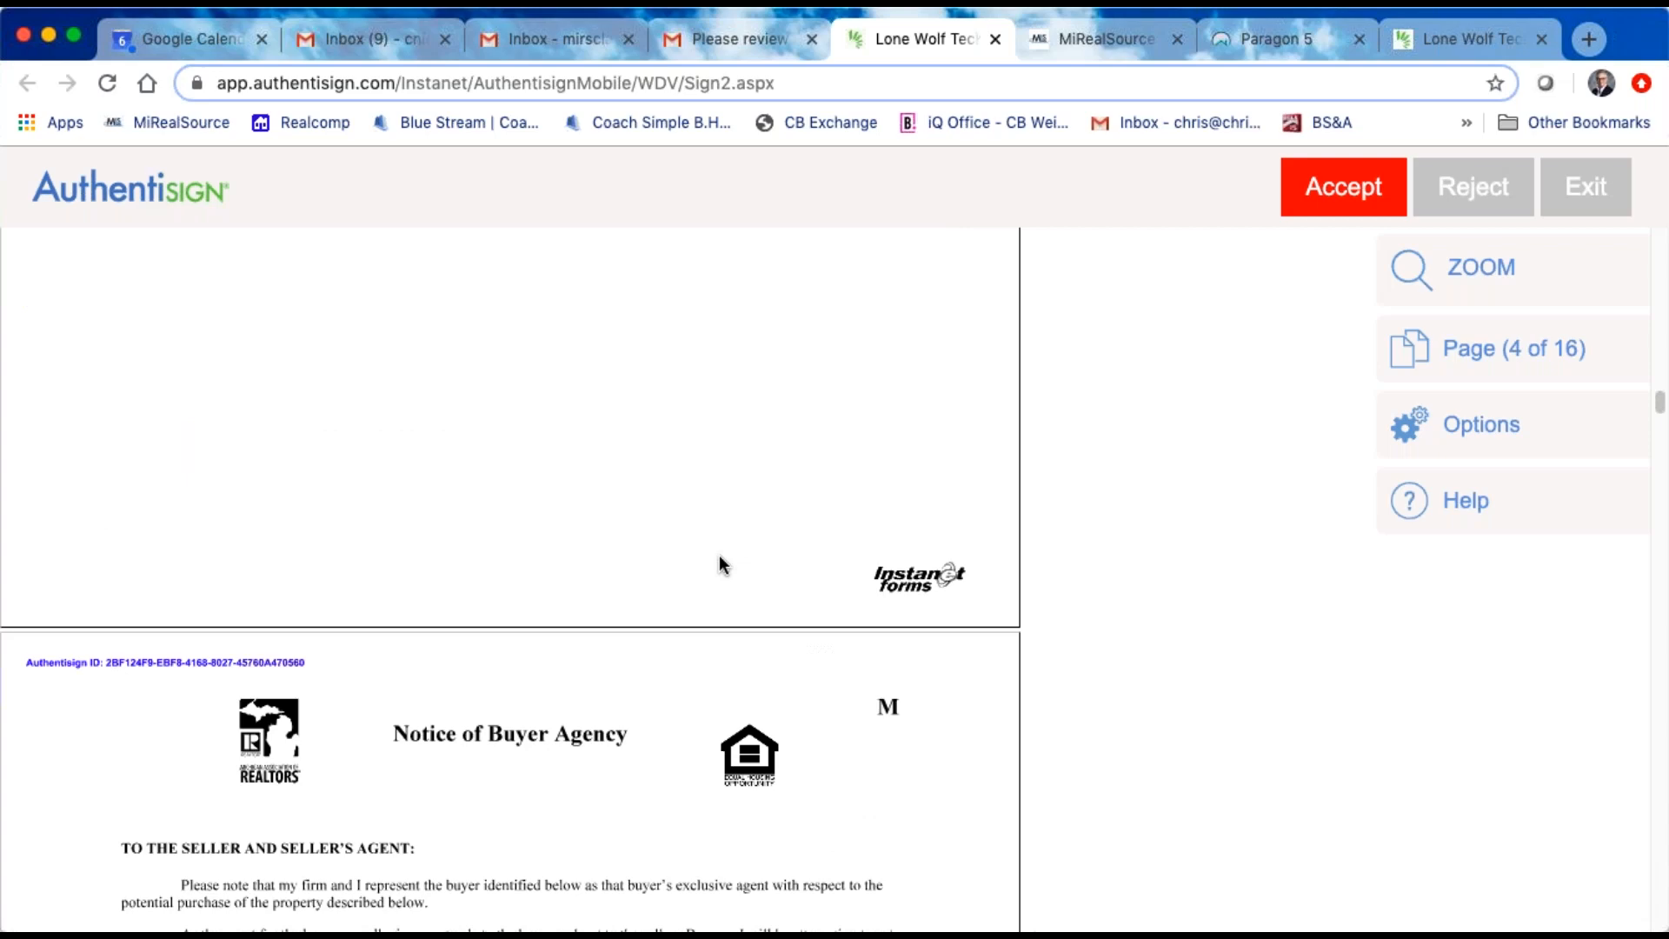
scroll(718, 563, down, 20)
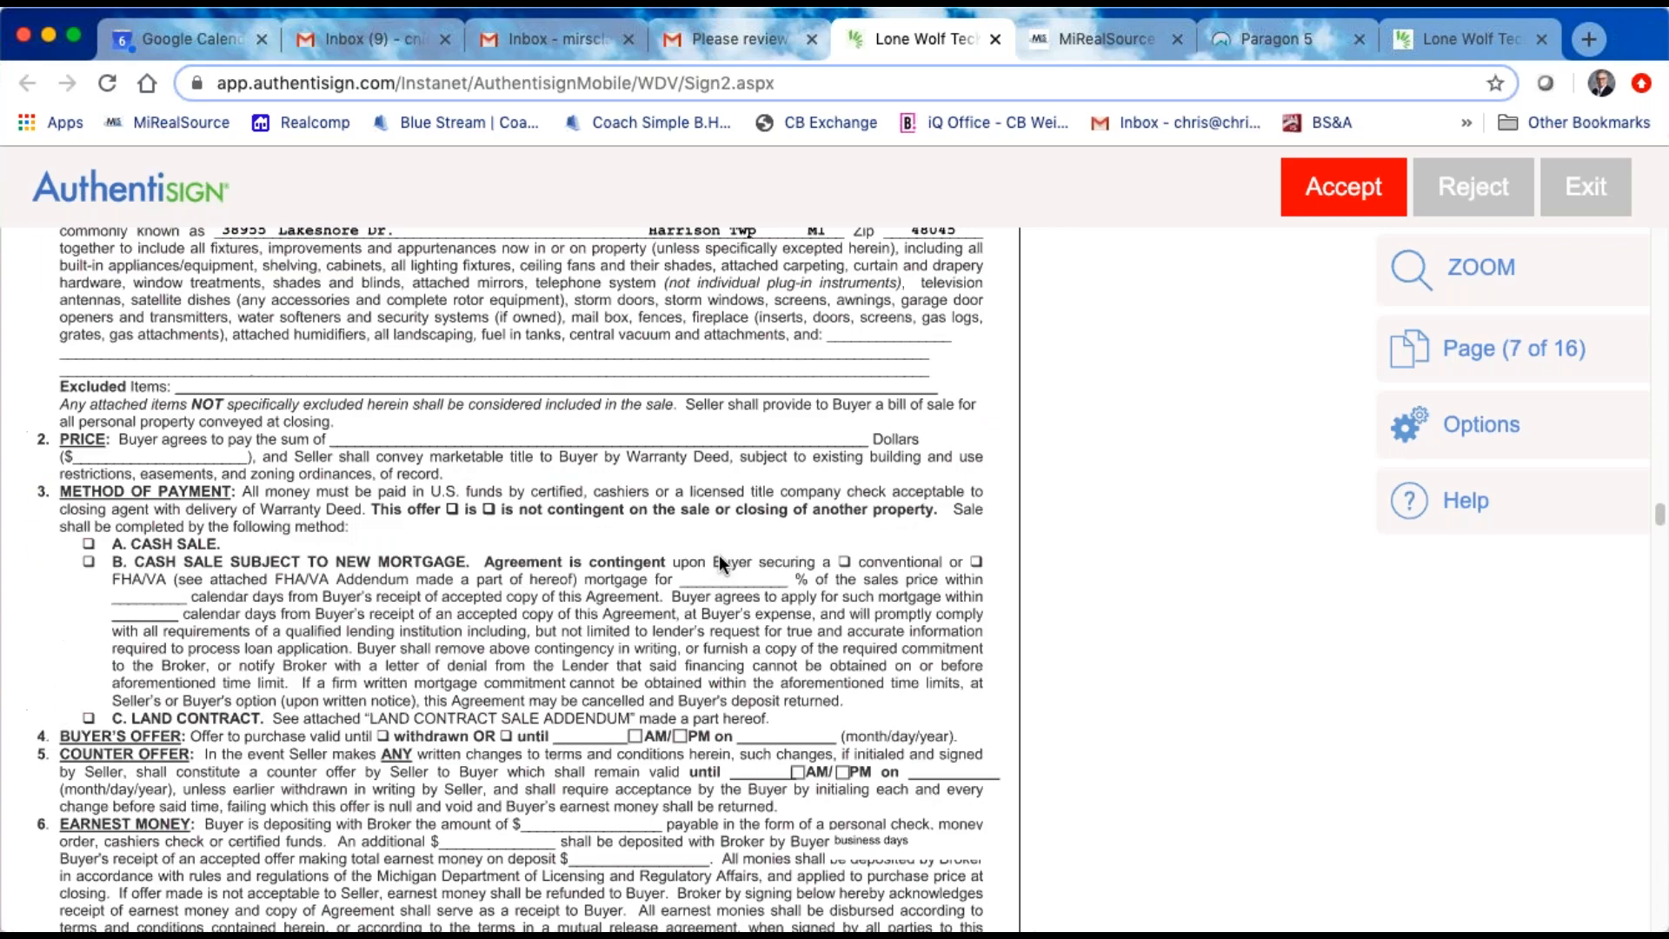
scroll(718, 554, down, 20)
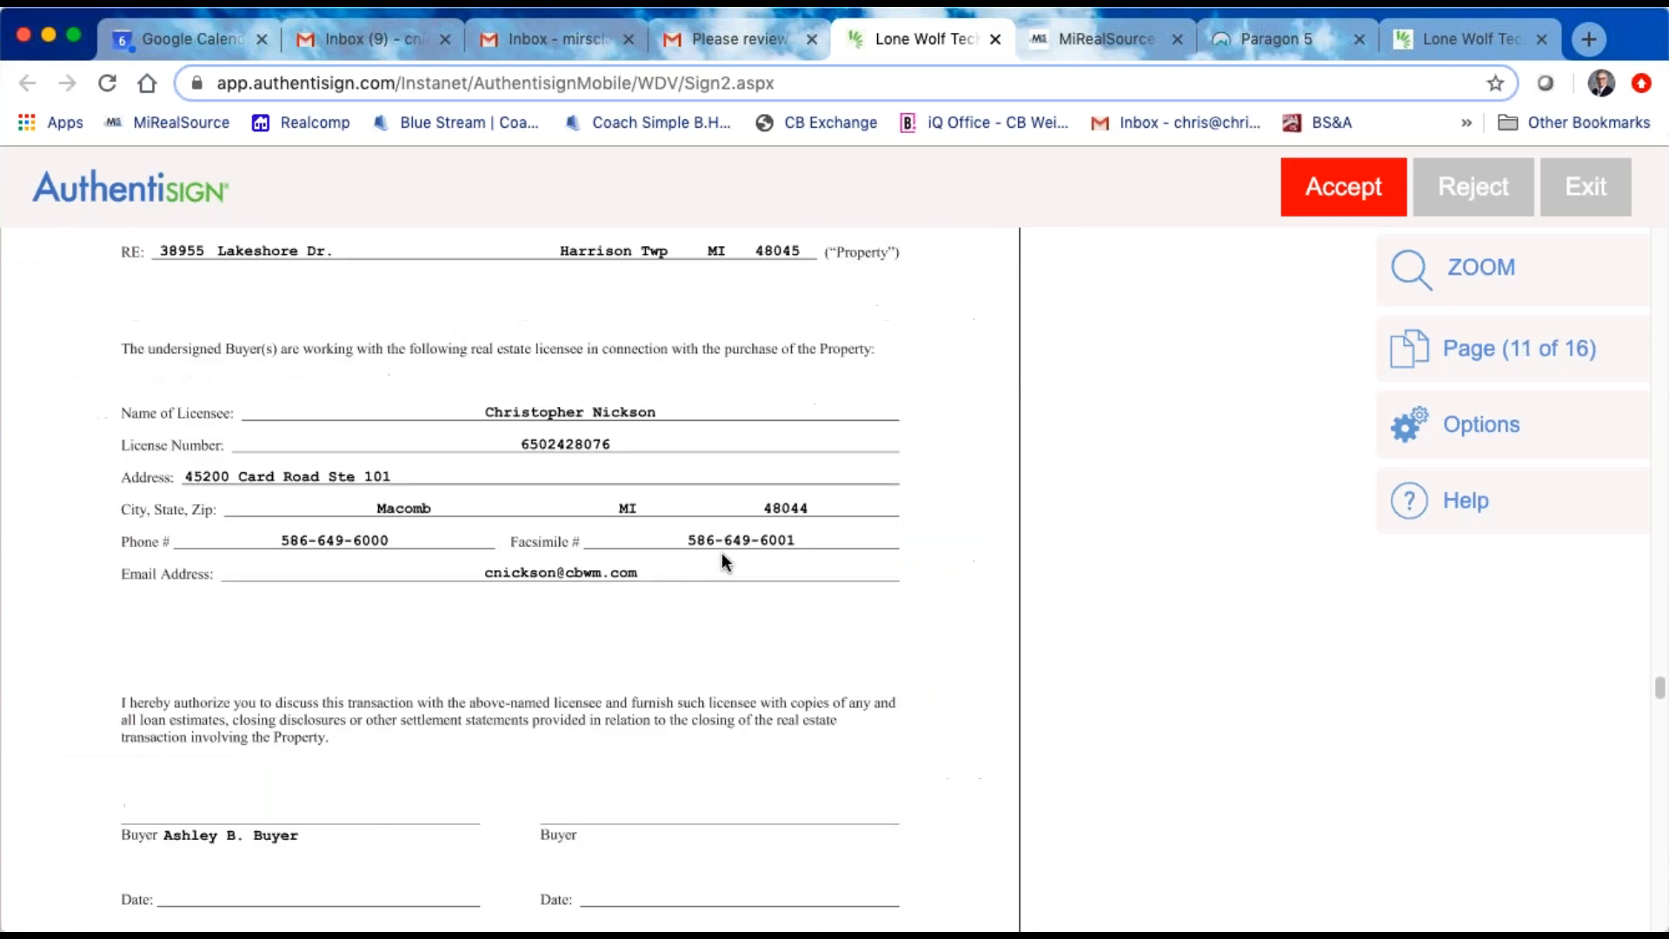
scroll(708, 546, up, 15)
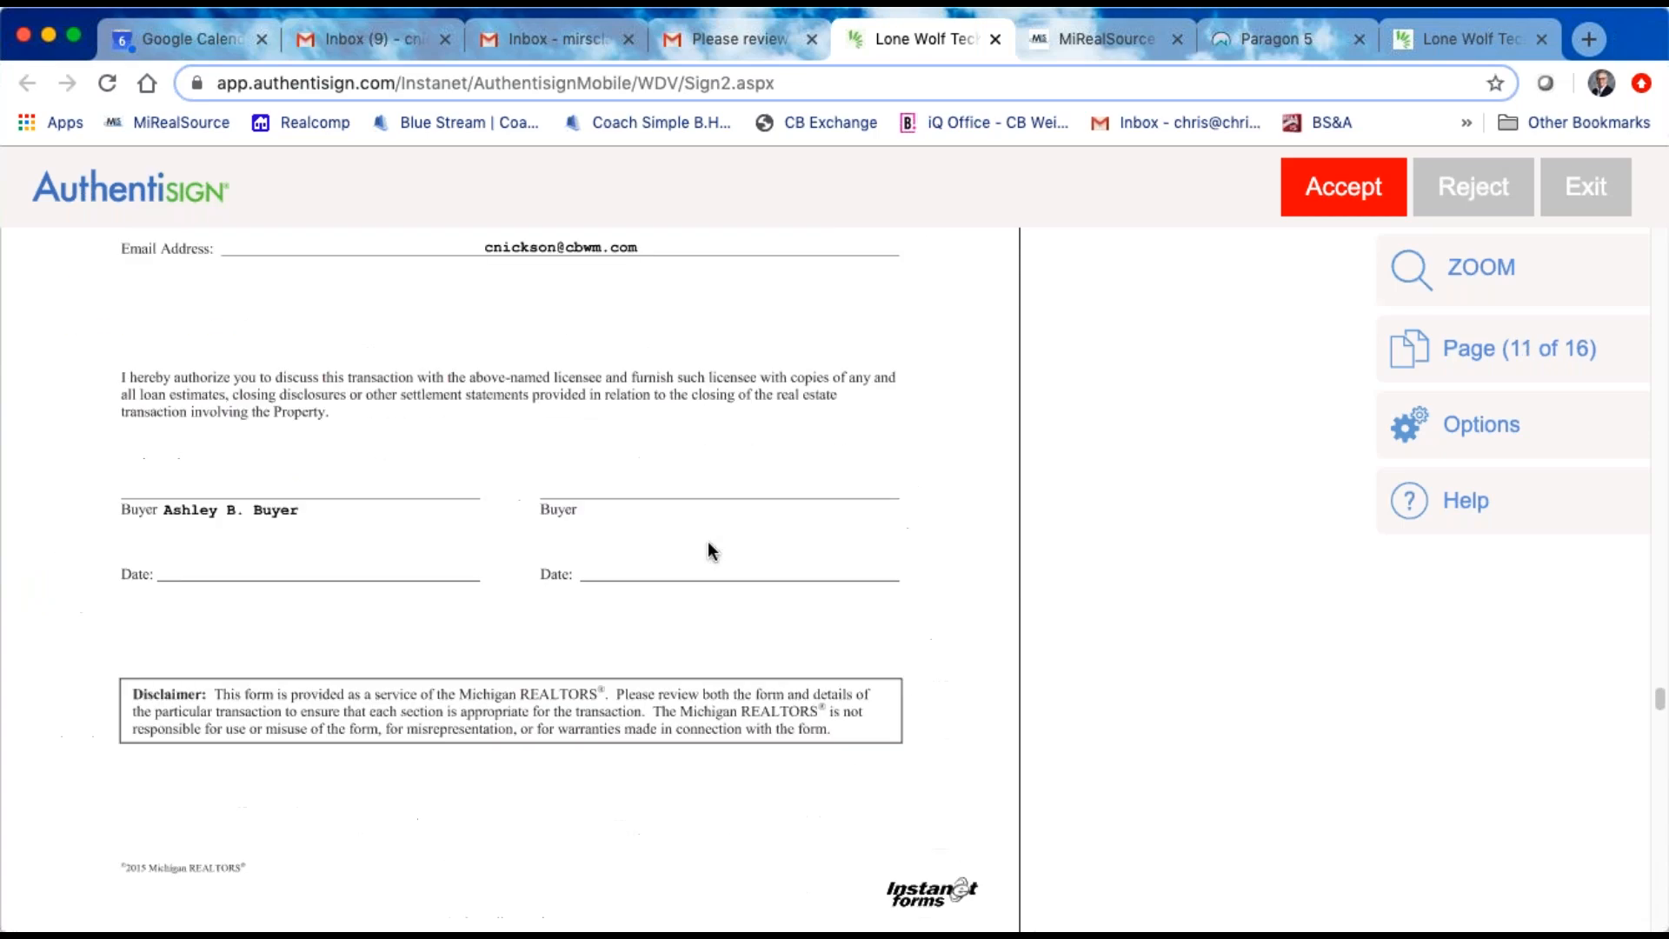
scroll(709, 545, down, 10)
scroll(710, 550, down, 20)
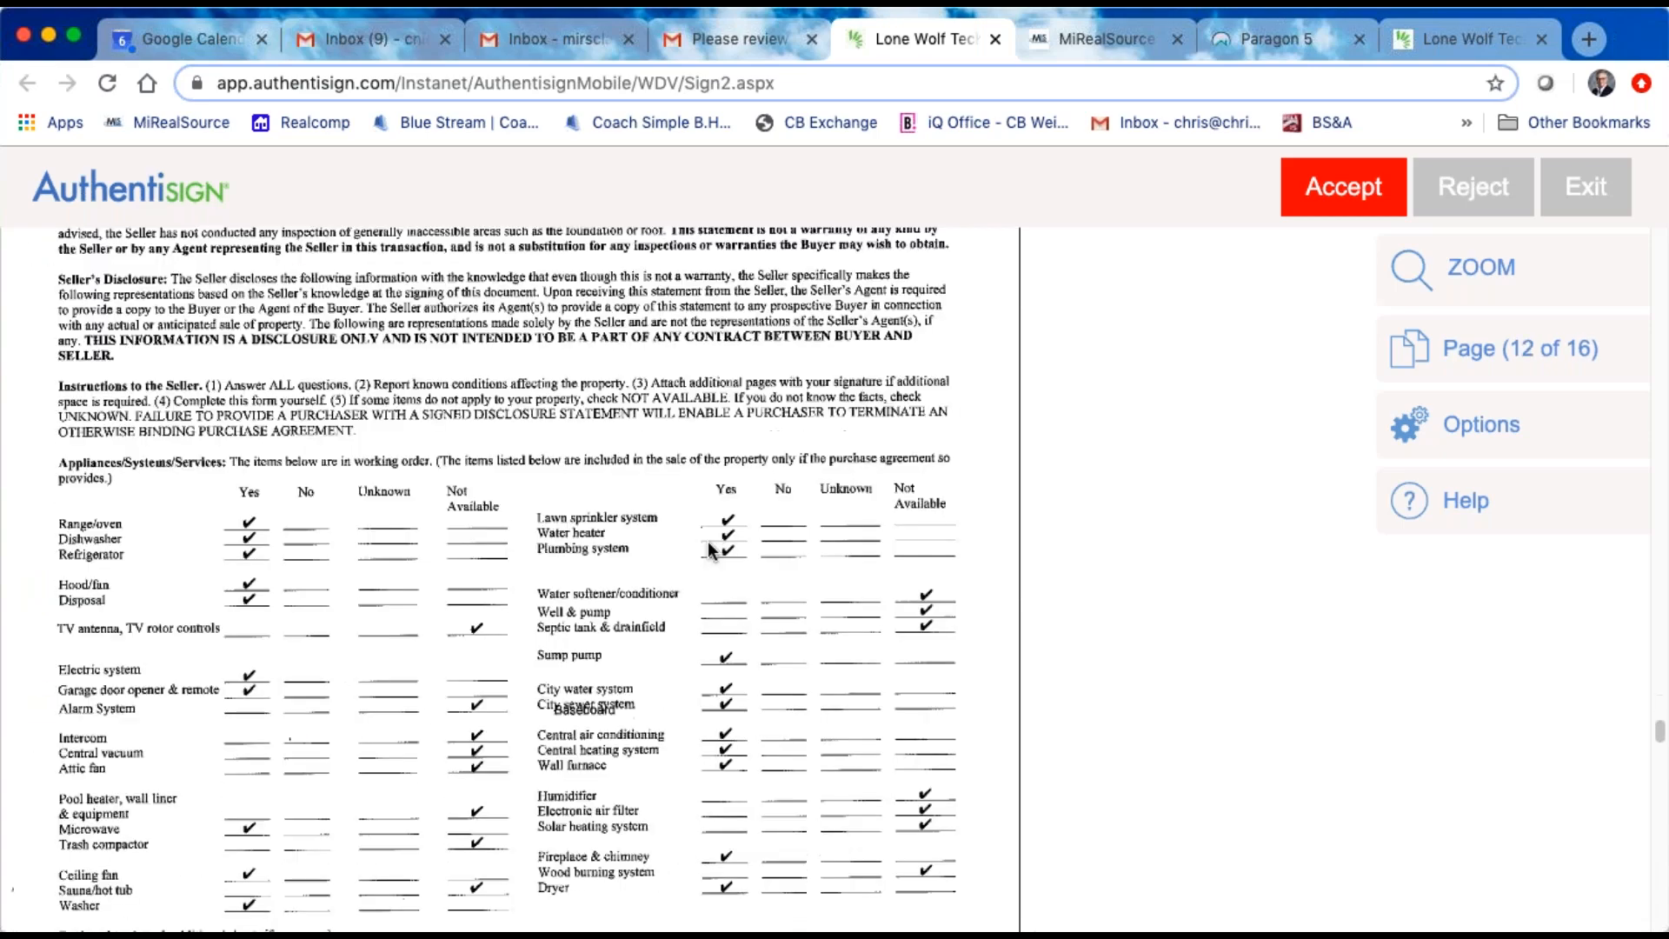
scroll(708, 541, down, 8)
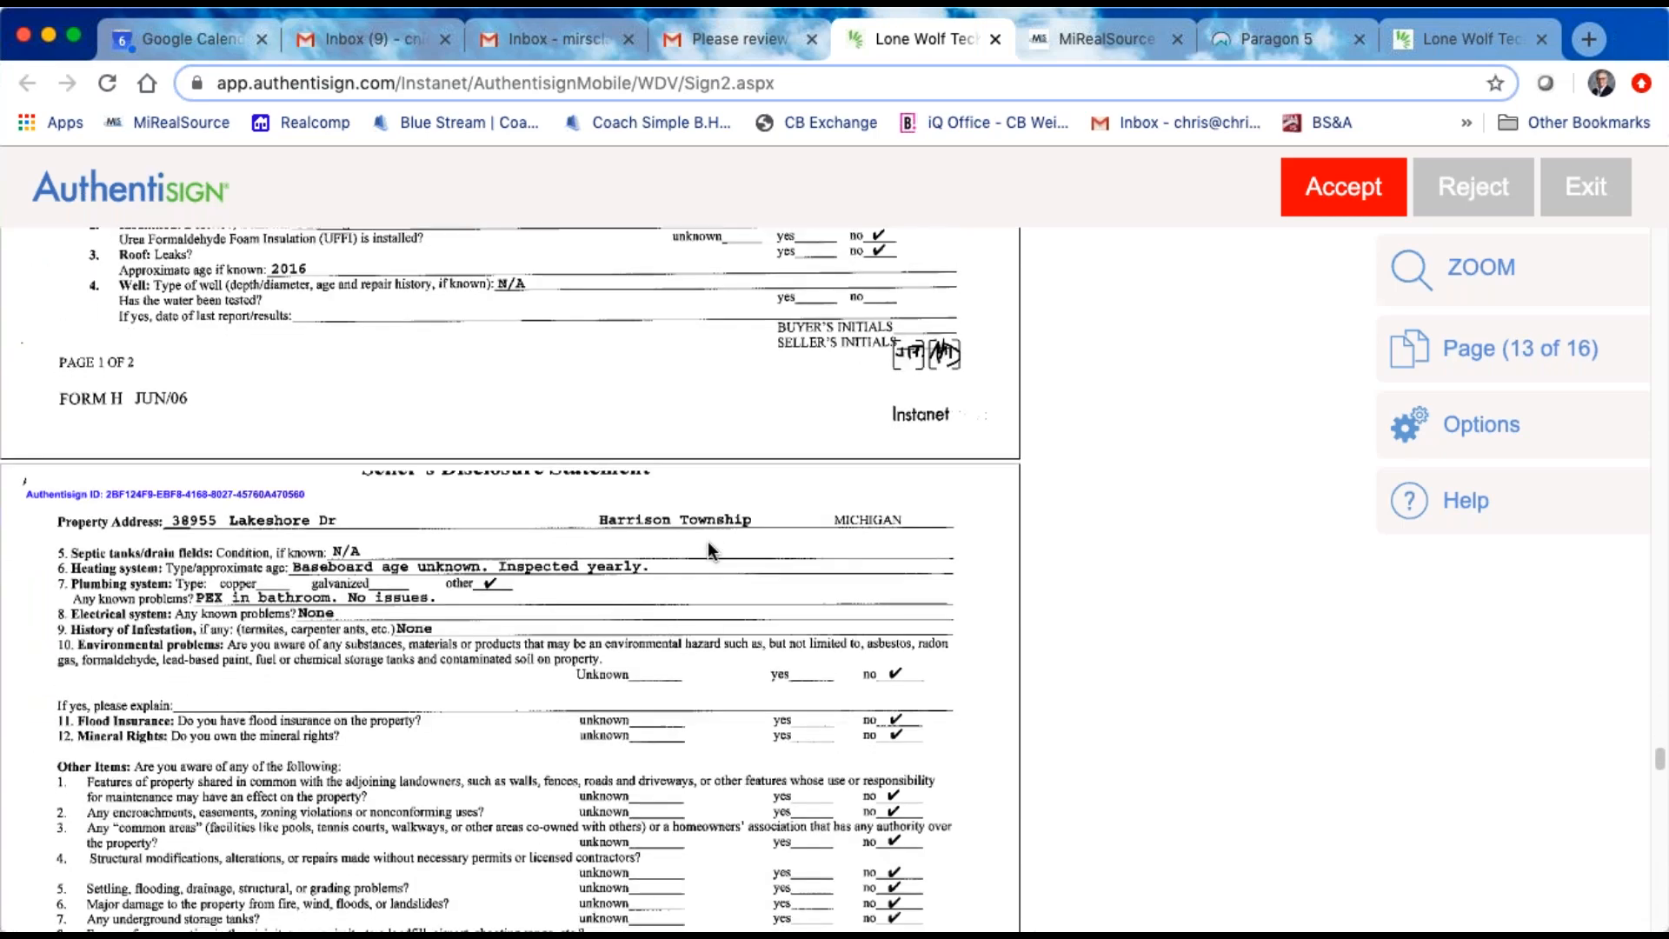
scroll(707, 540, up, 18)
scroll(705, 530, up, 20)
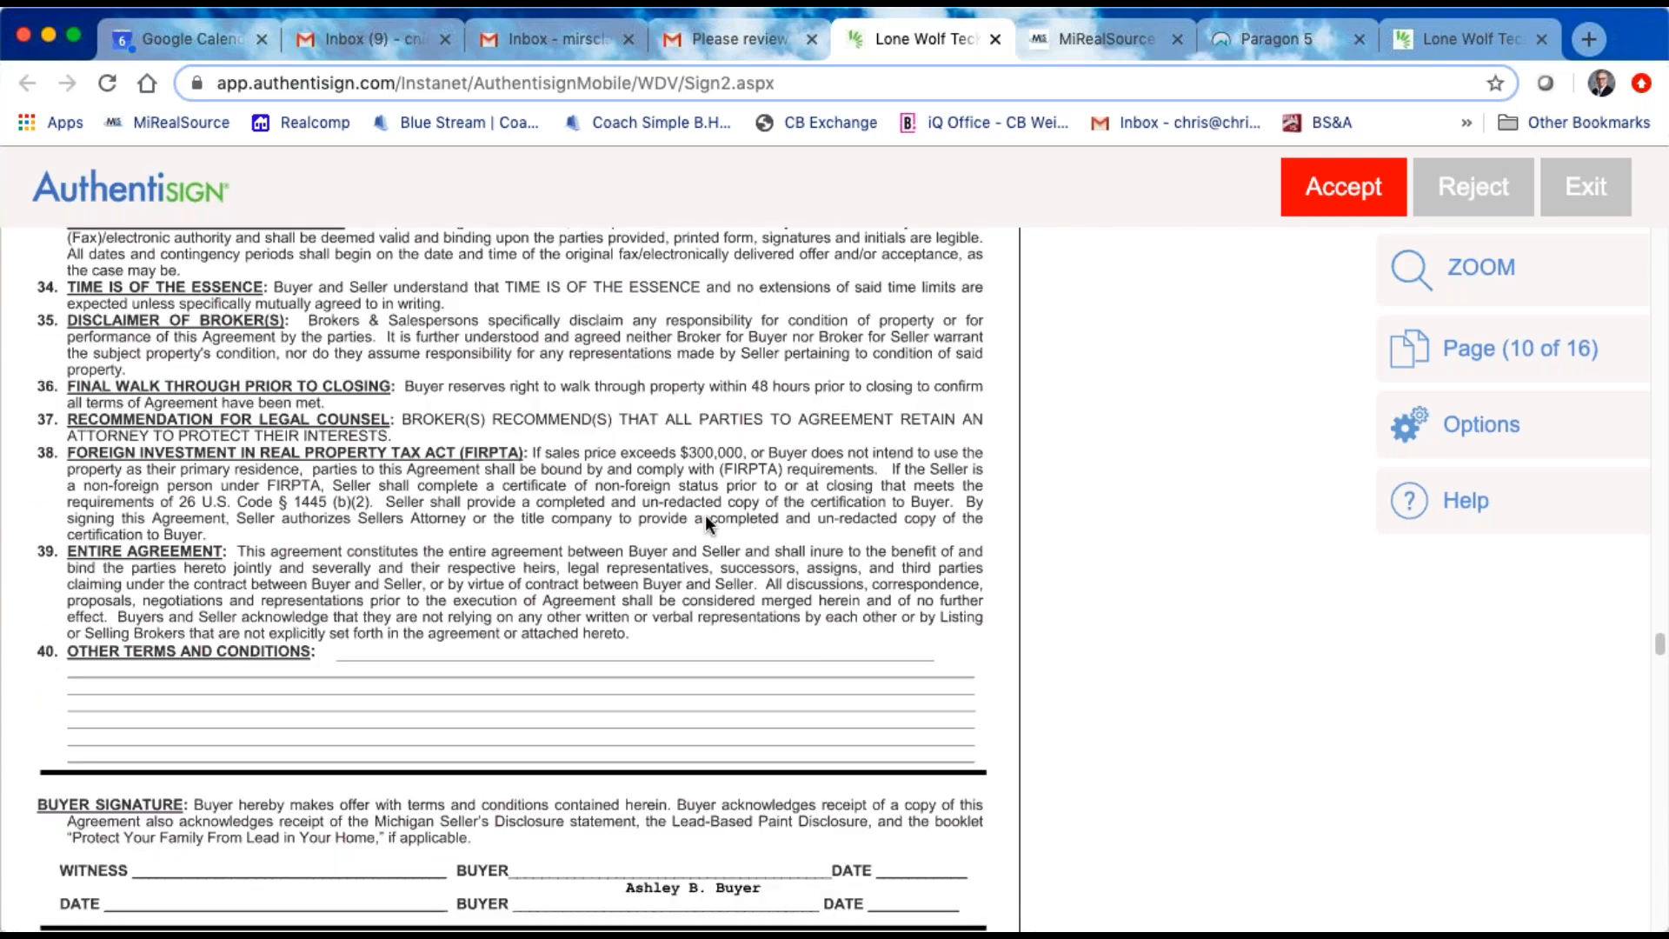
Step: Examine the agency disclosure's licensee status options and acknowledgment, the Notice of Buyer Agency and the purchase agreement's initials areas
scroll(706, 524, up, 20)
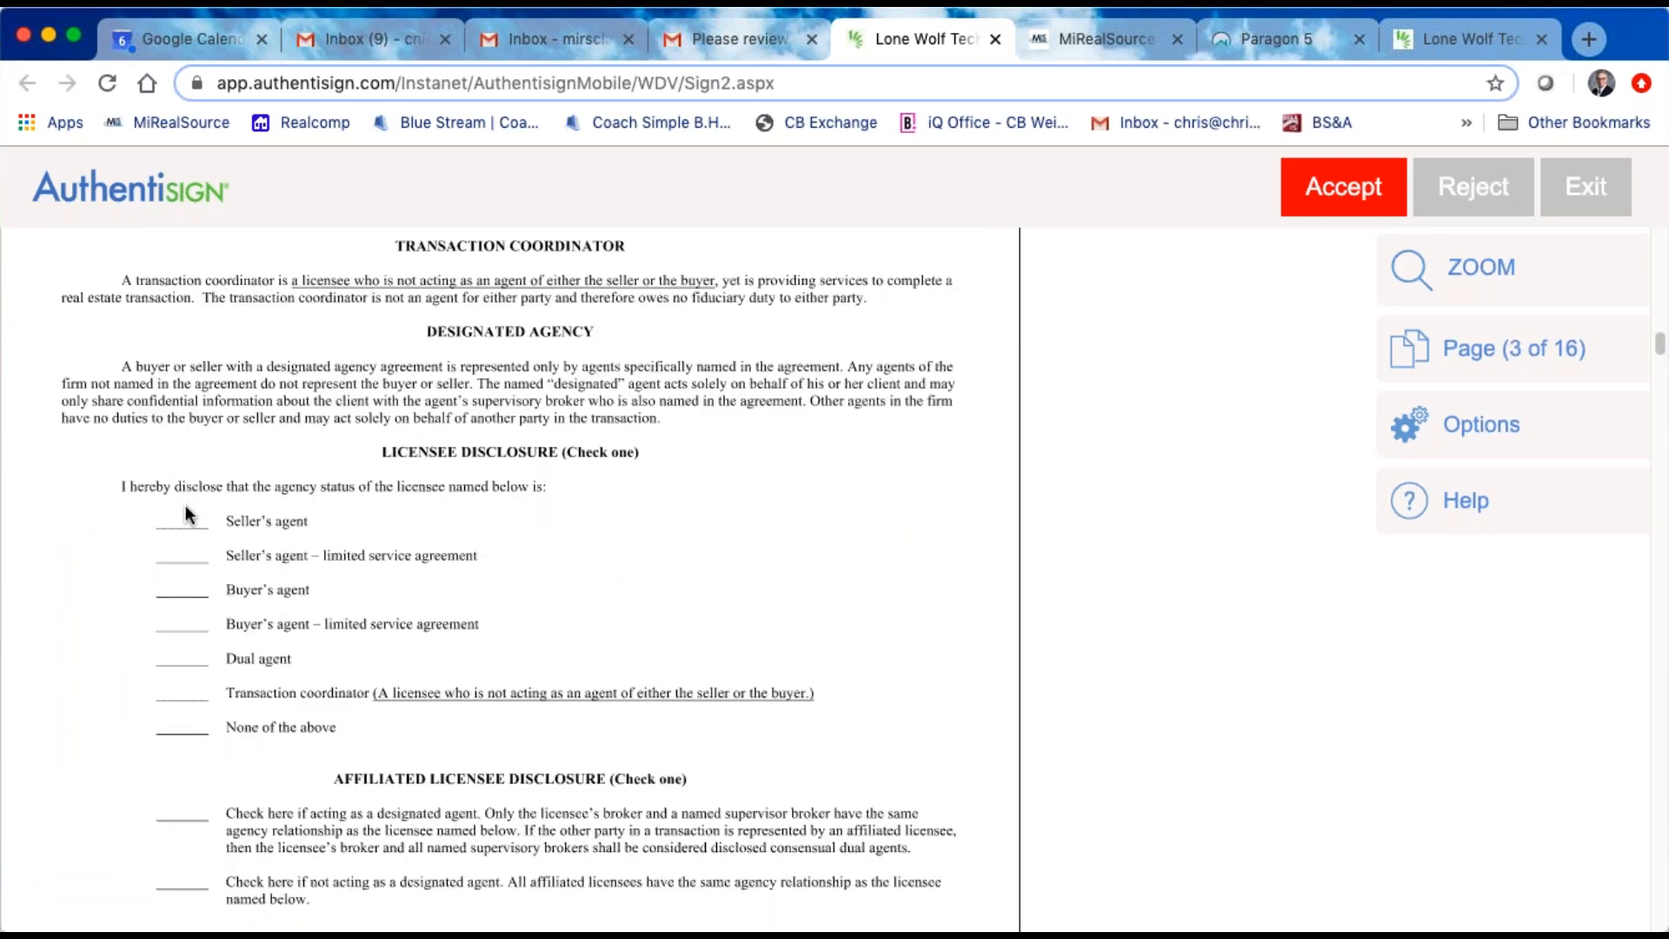
scroll(439, 608, down, 15)
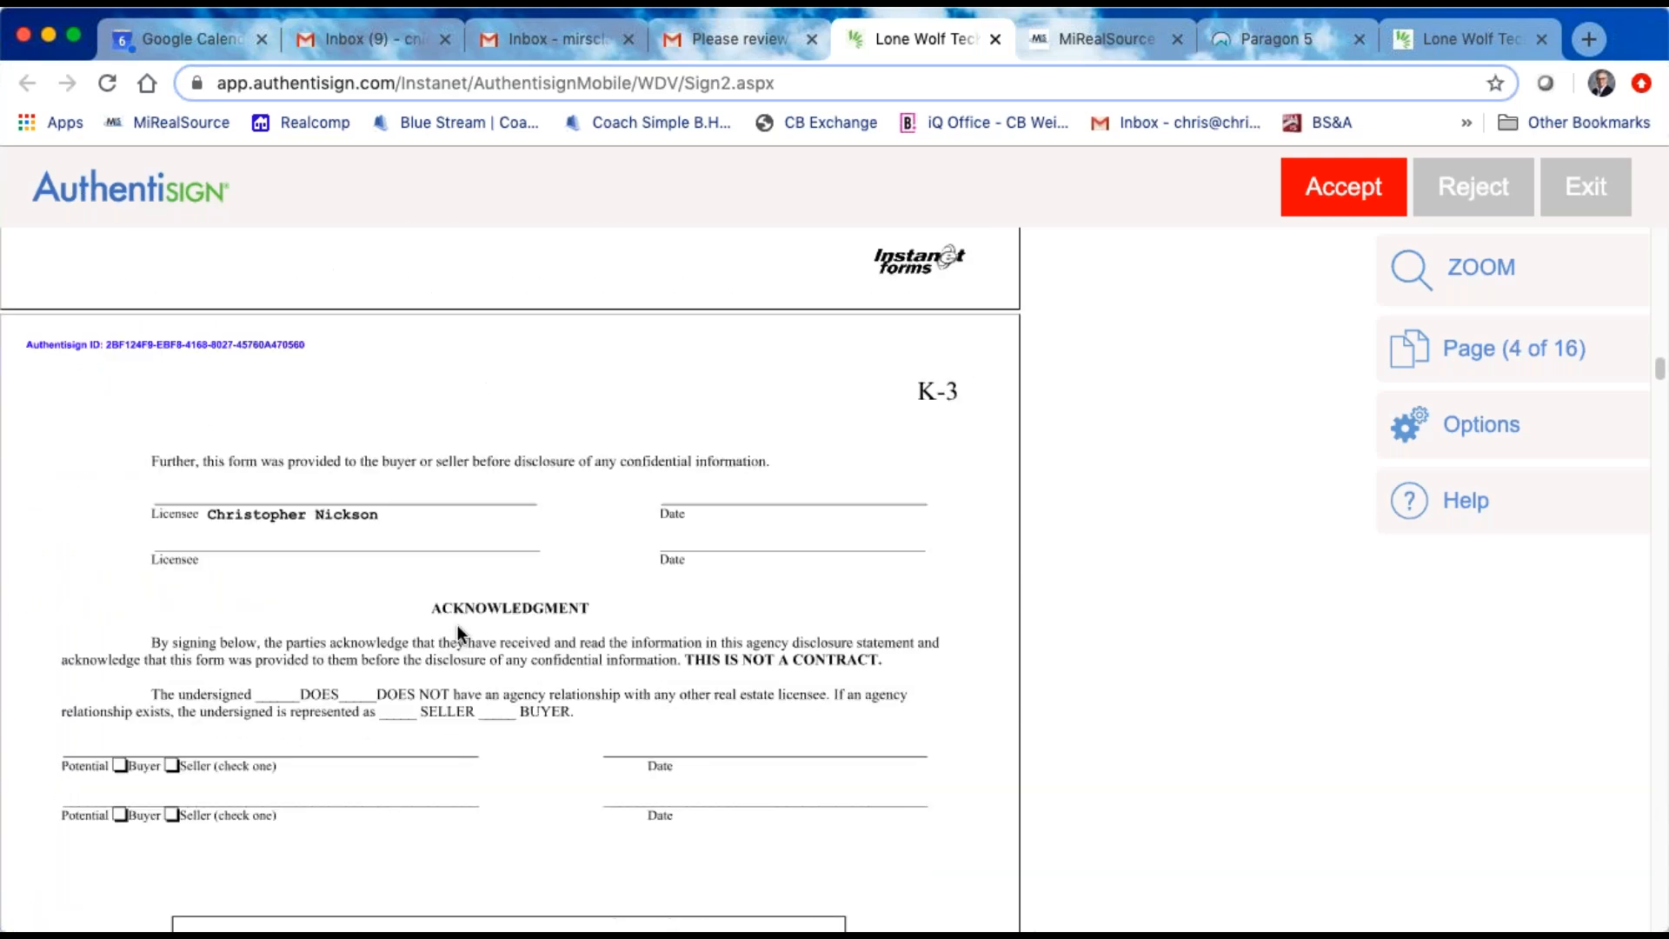
scroll(522, 559, up, 10)
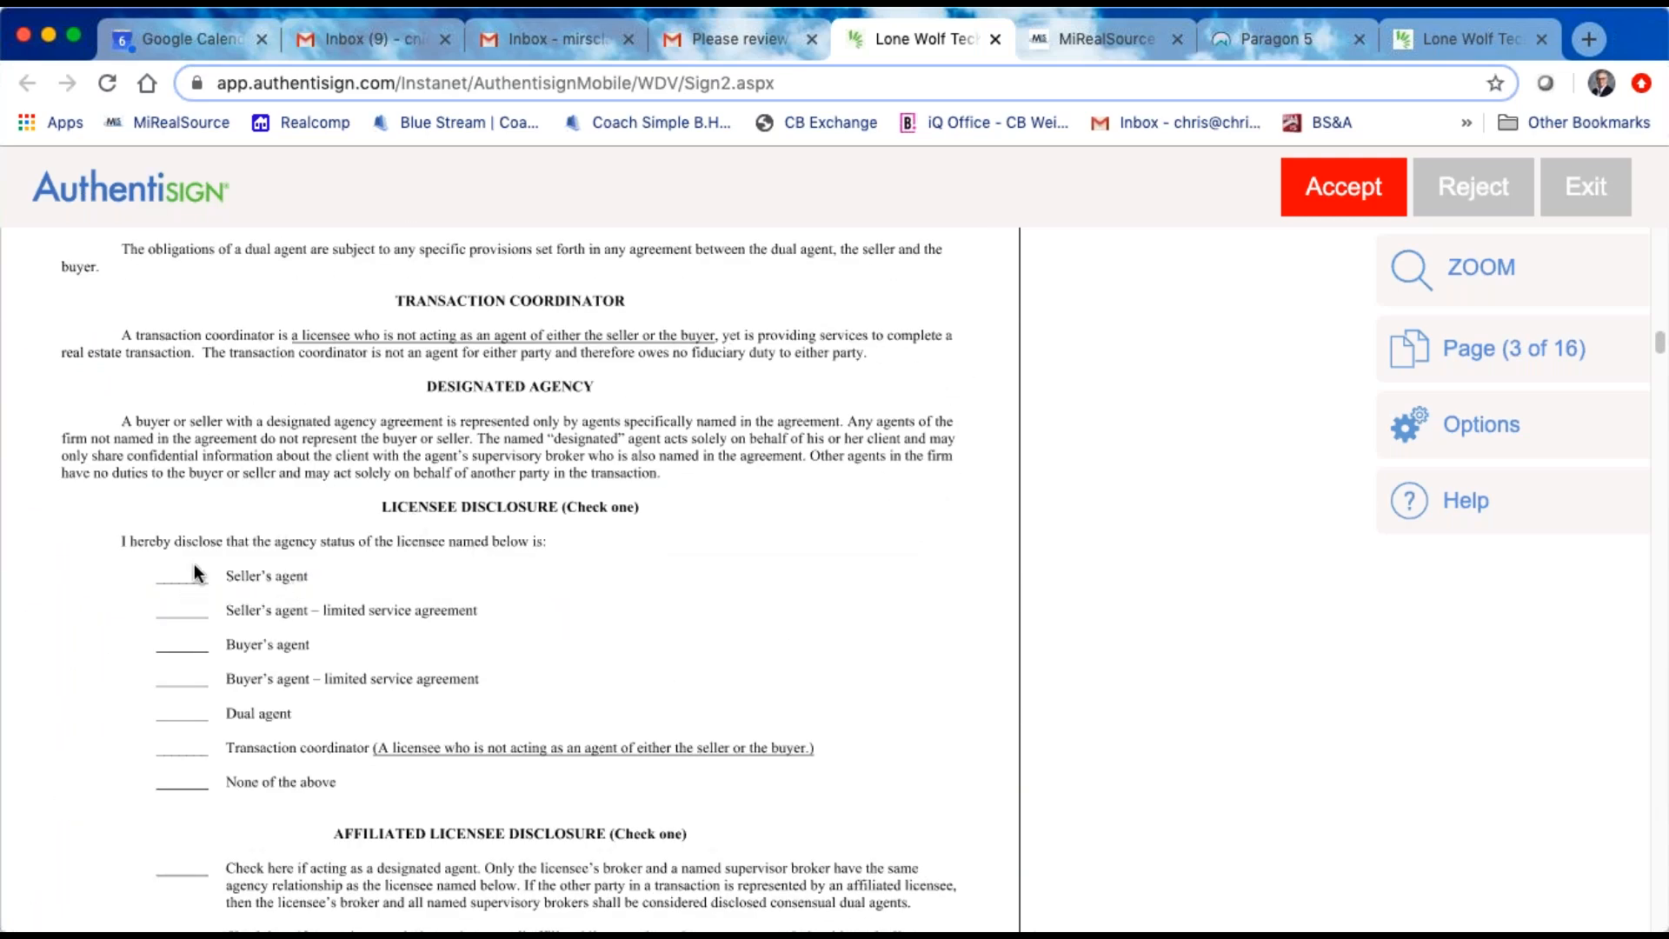
scroll(515, 711, down, 3)
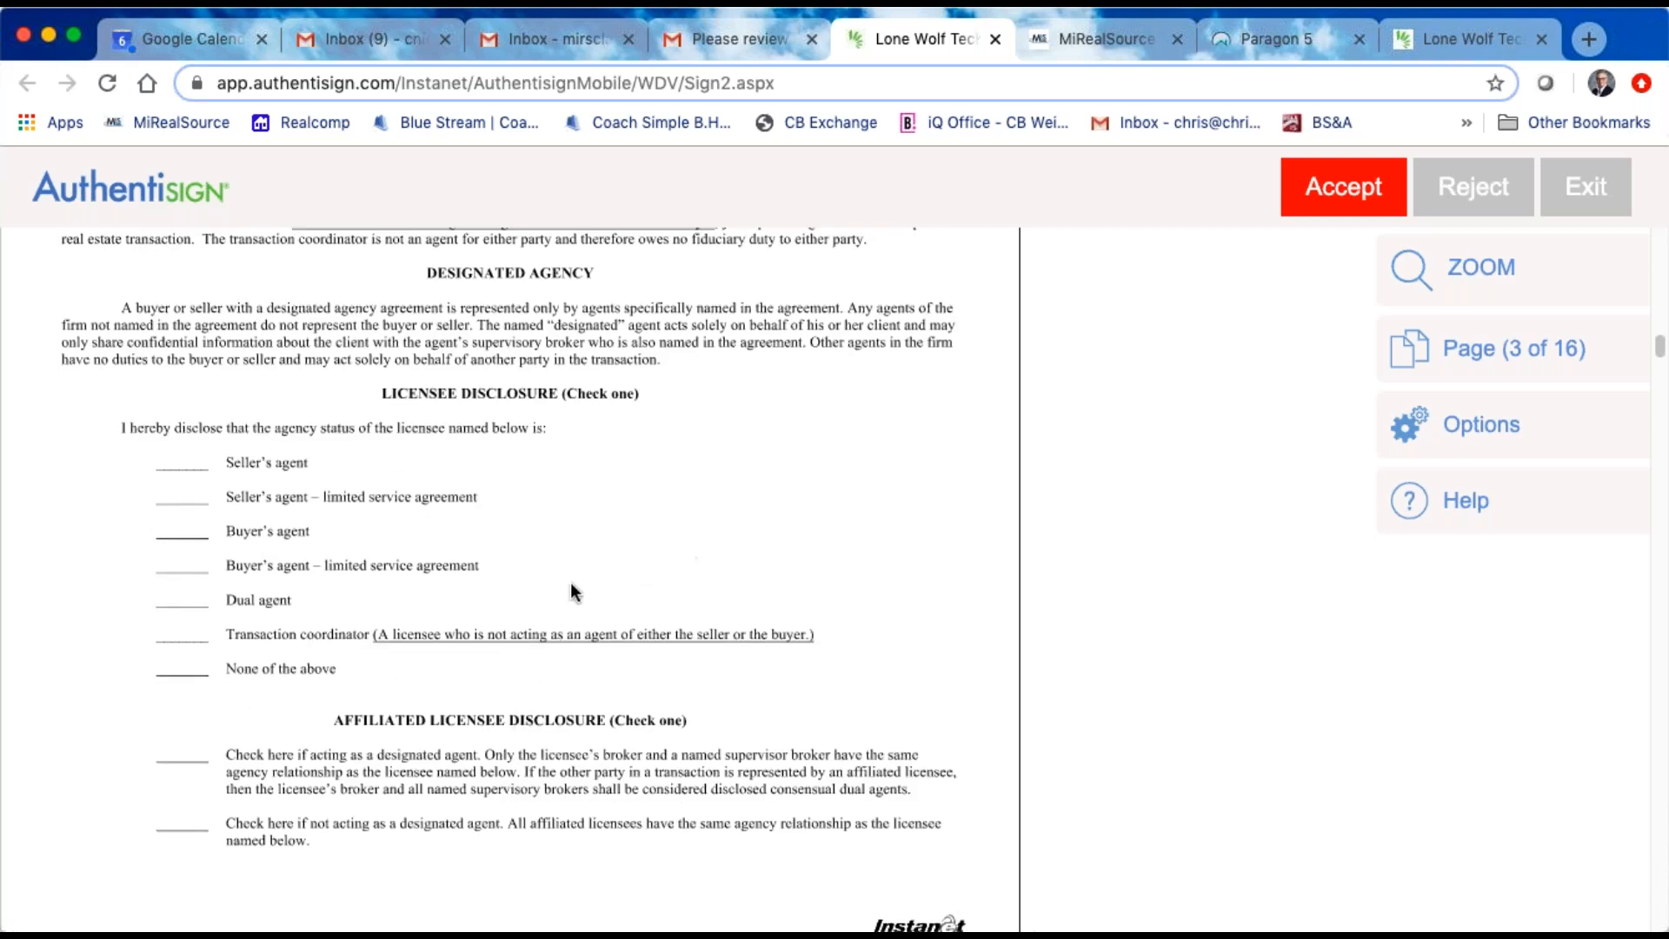
scroll(557, 625, down, 1)
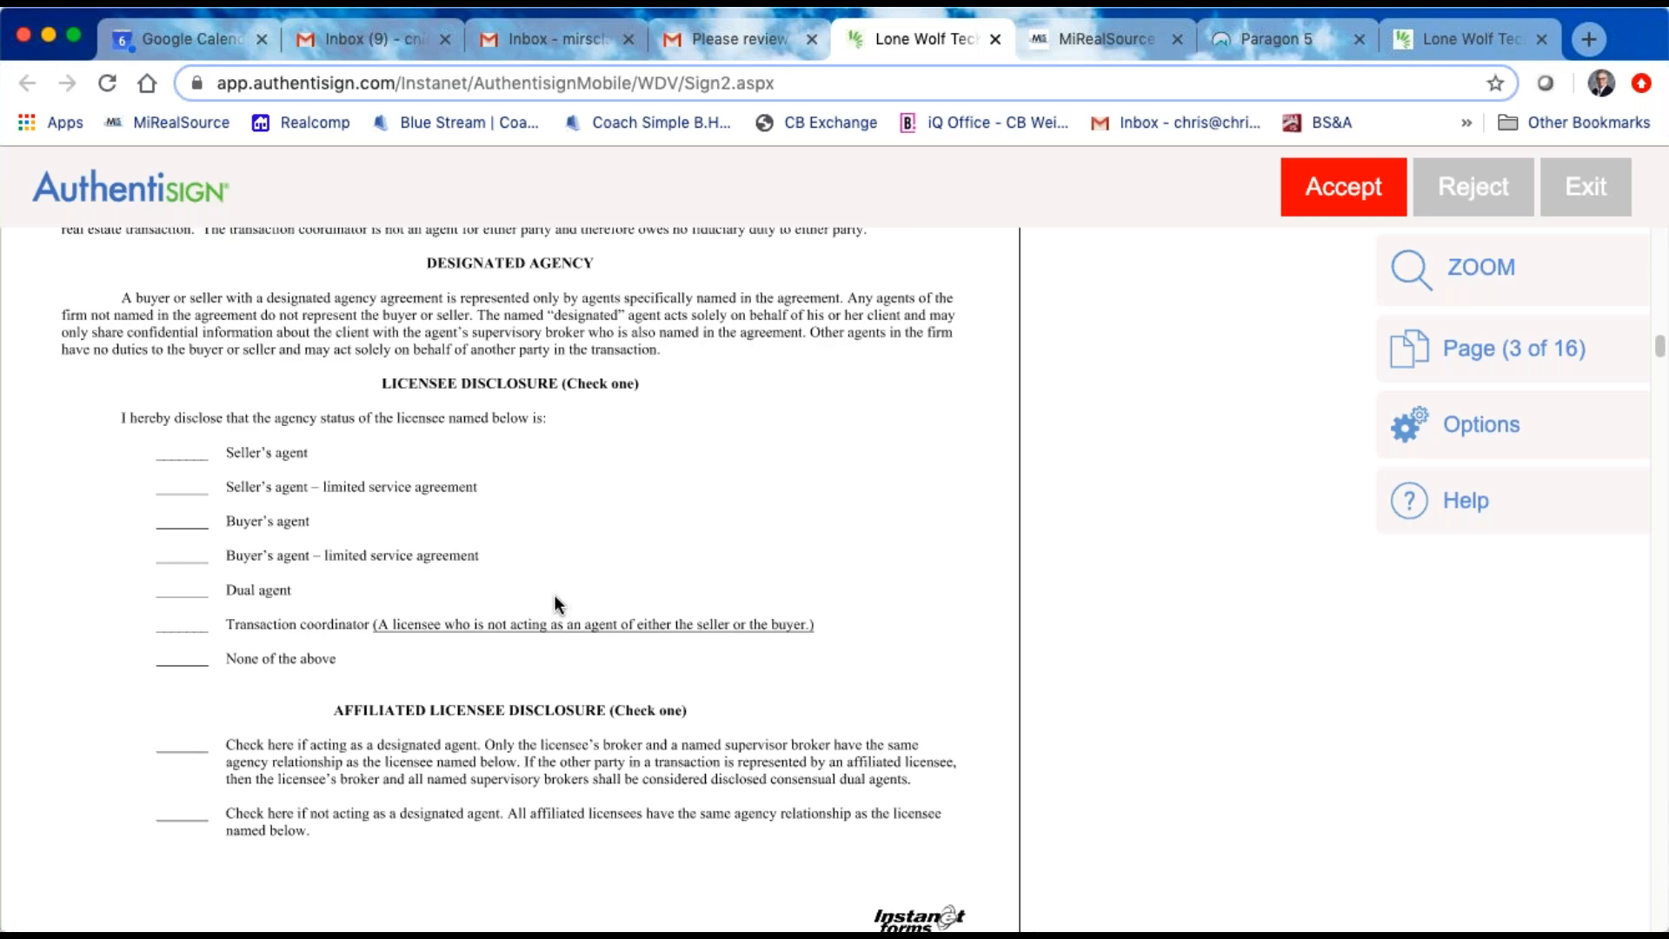
scroll(555, 594, down, 1)
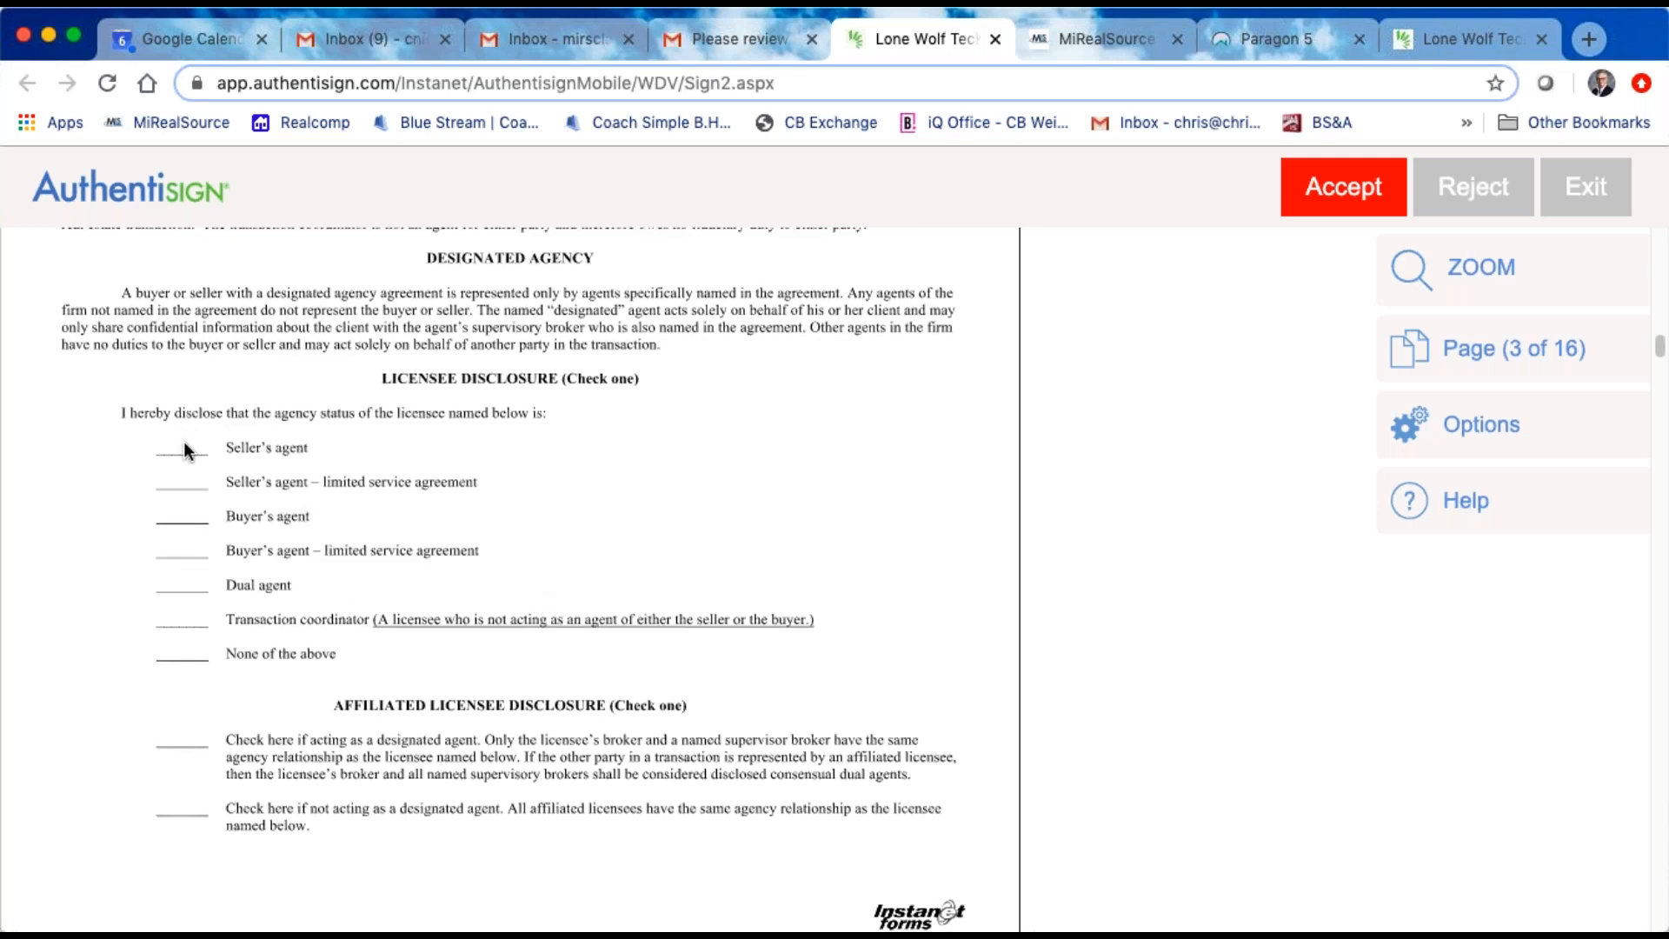
scroll(728, 570, down, 10)
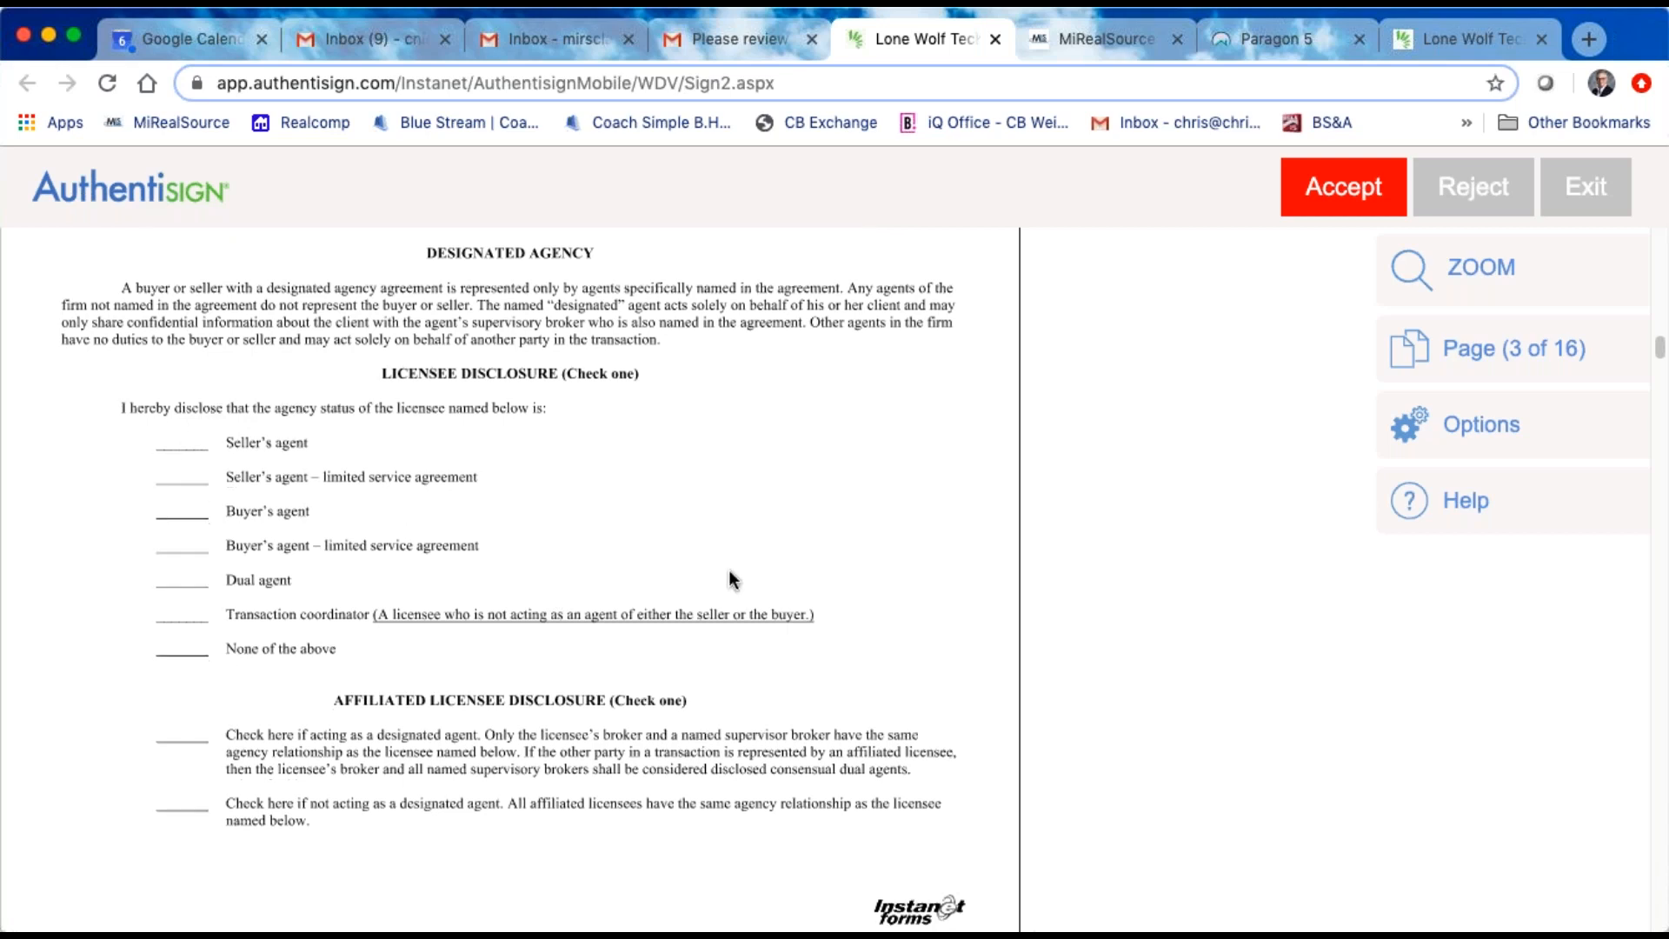
scroll(711, 600, down, 3)
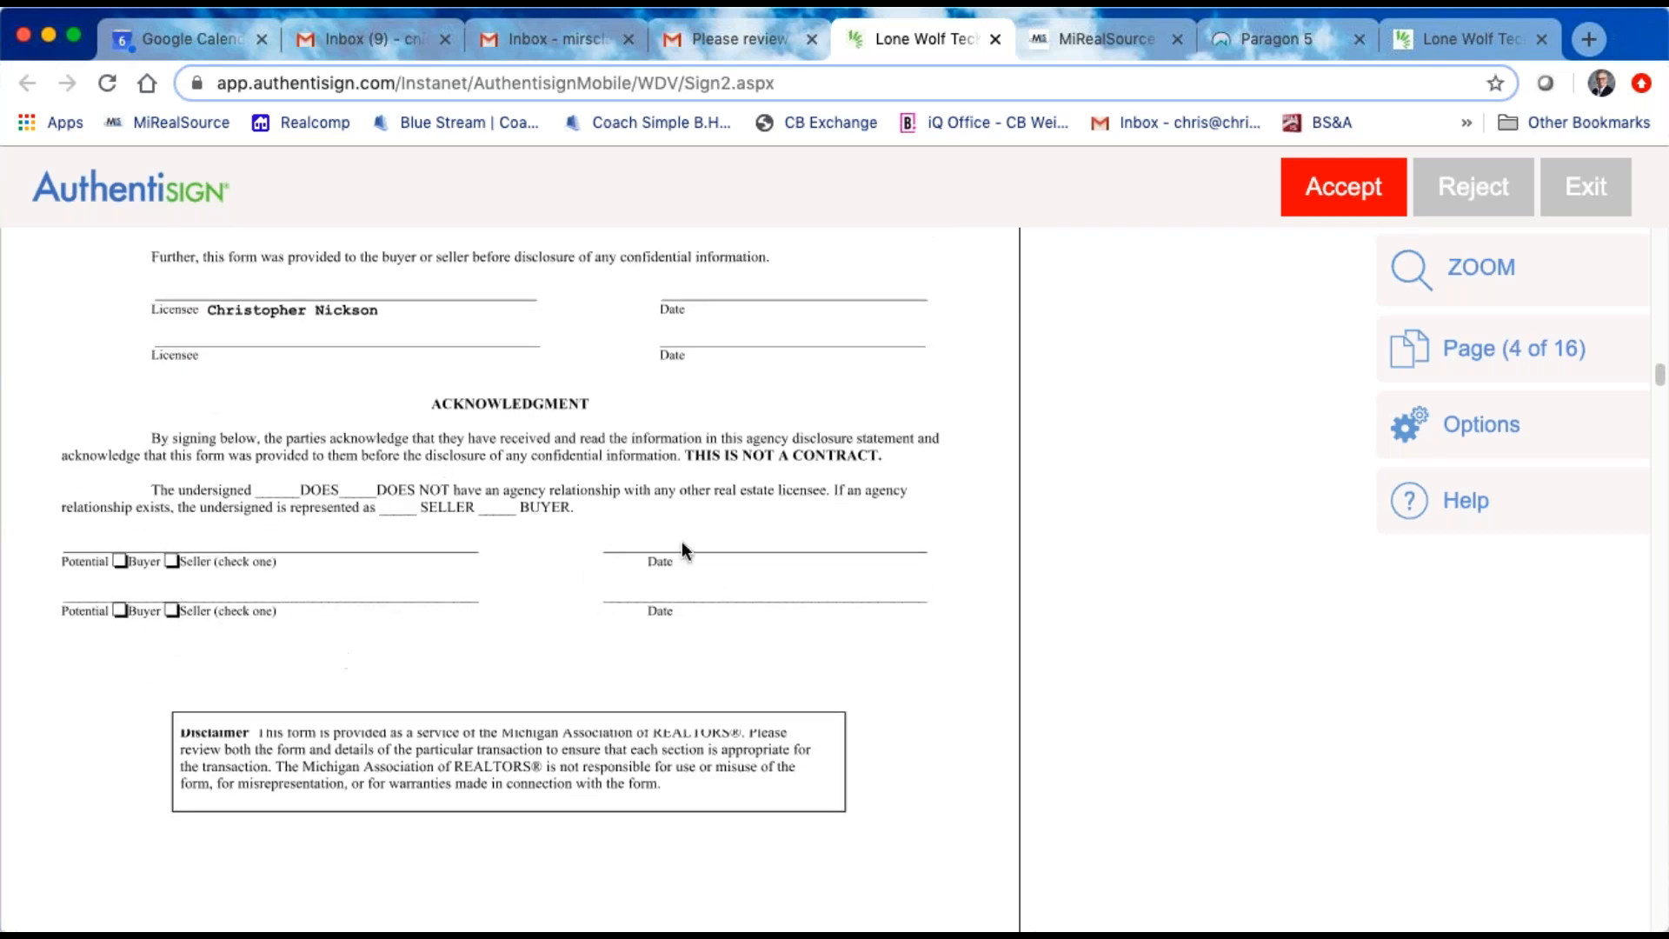
scroll(545, 618, down, 6)
scroll(545, 627, down, 20)
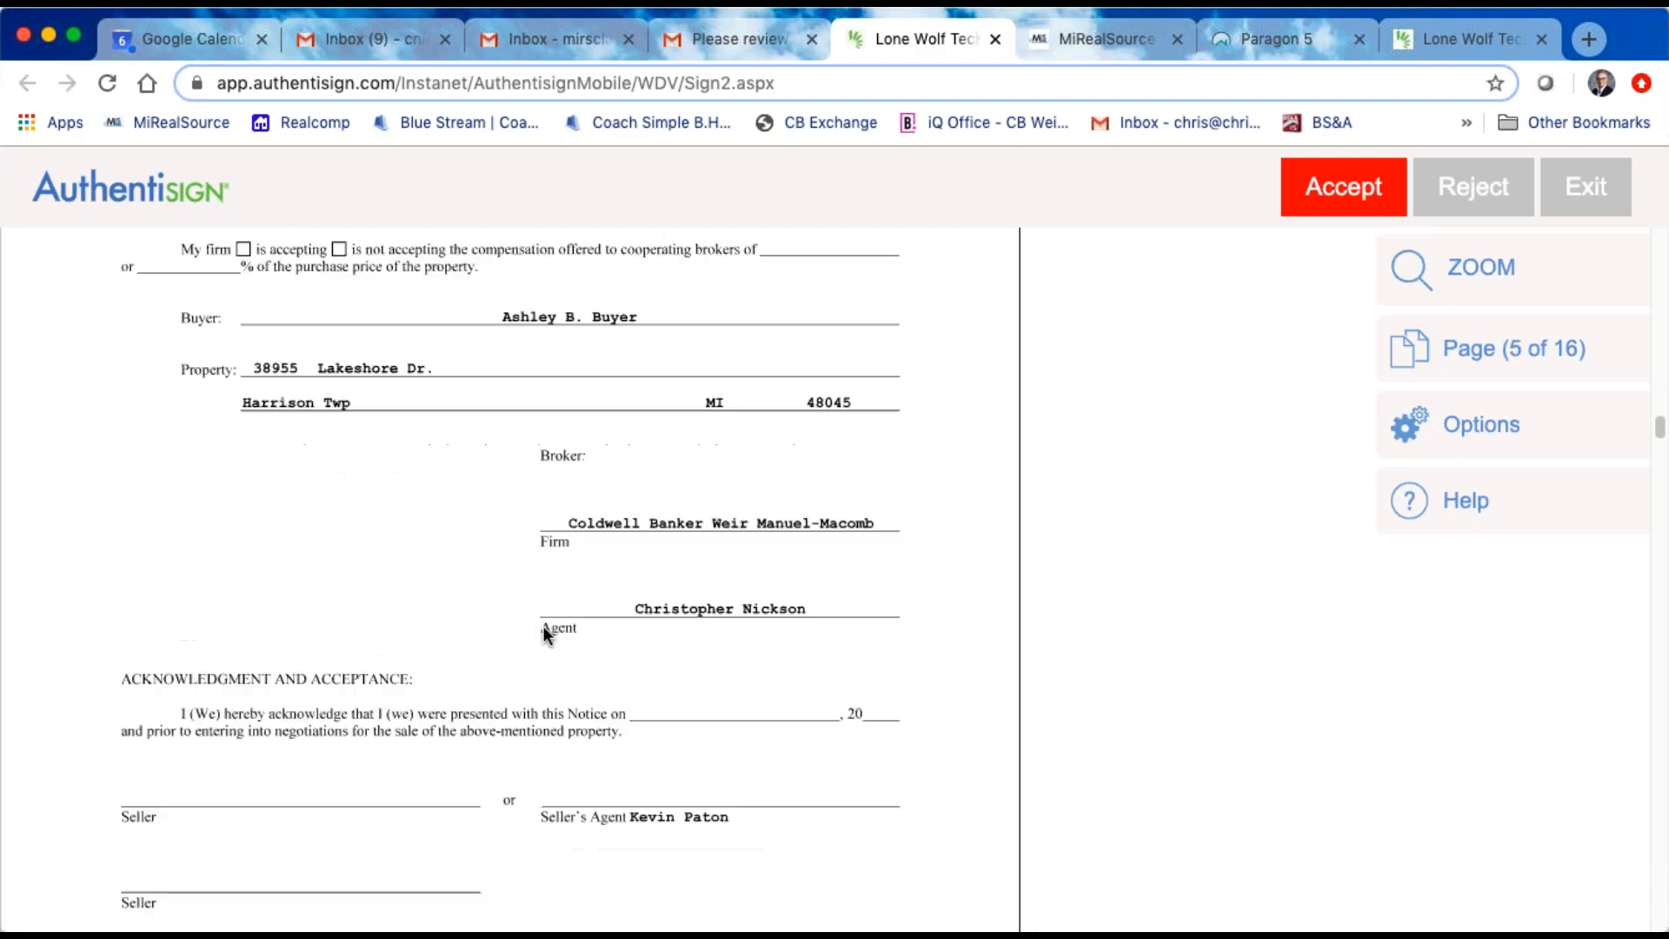
scroll(544, 626, down, 20)
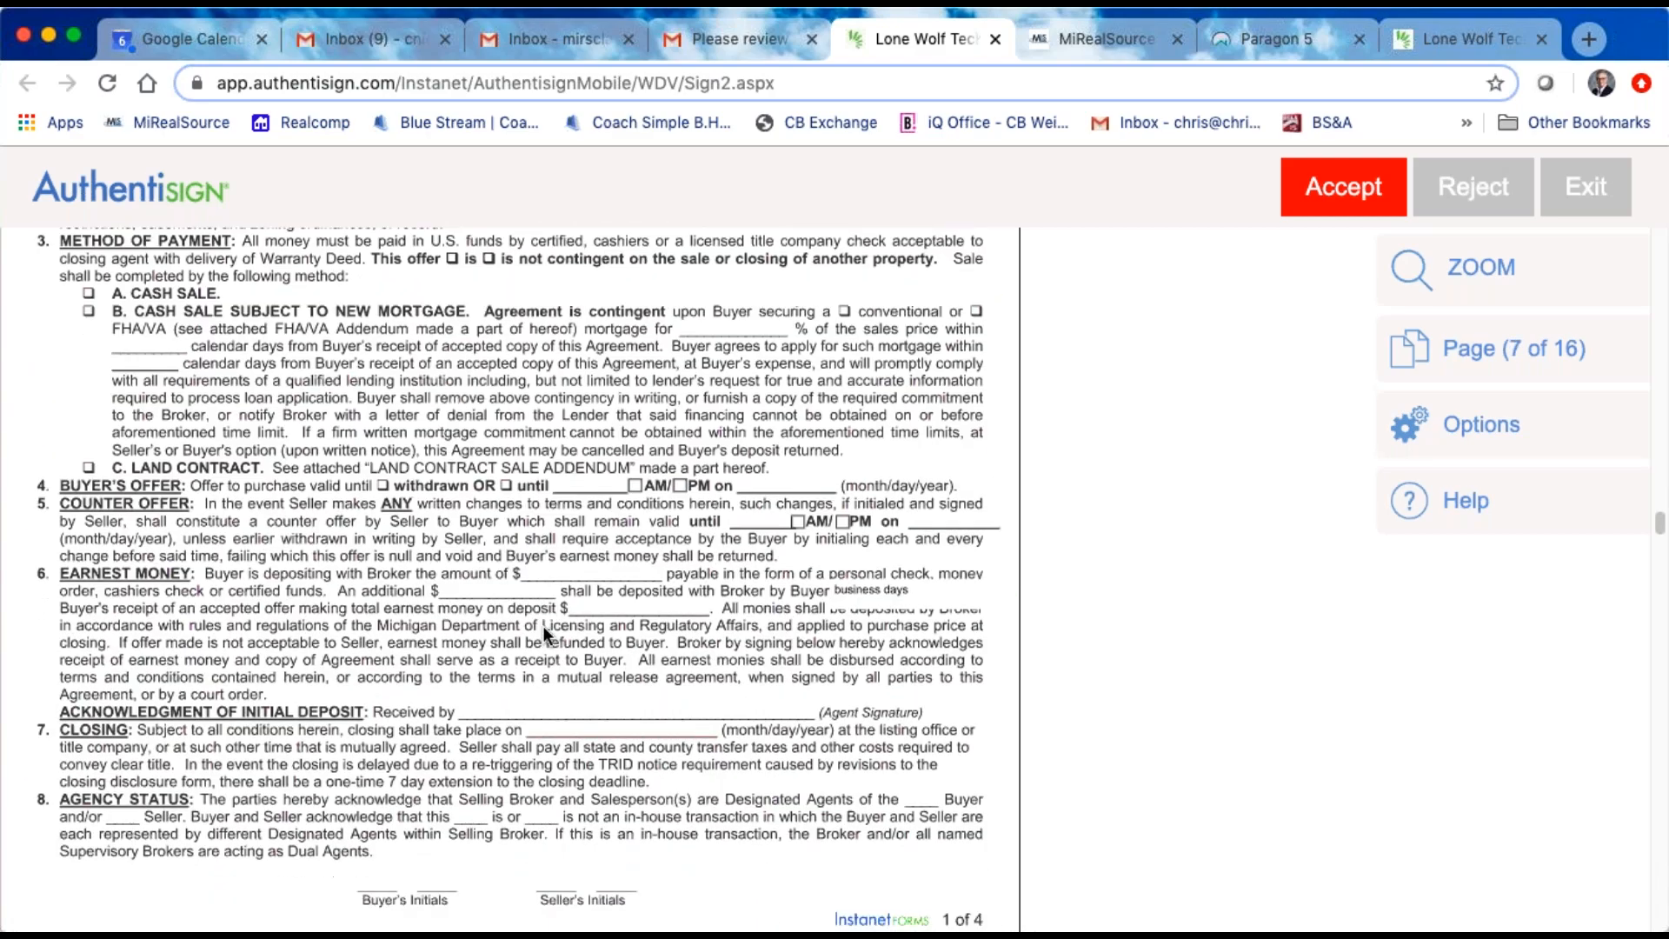
scroll(544, 626, down, 15)
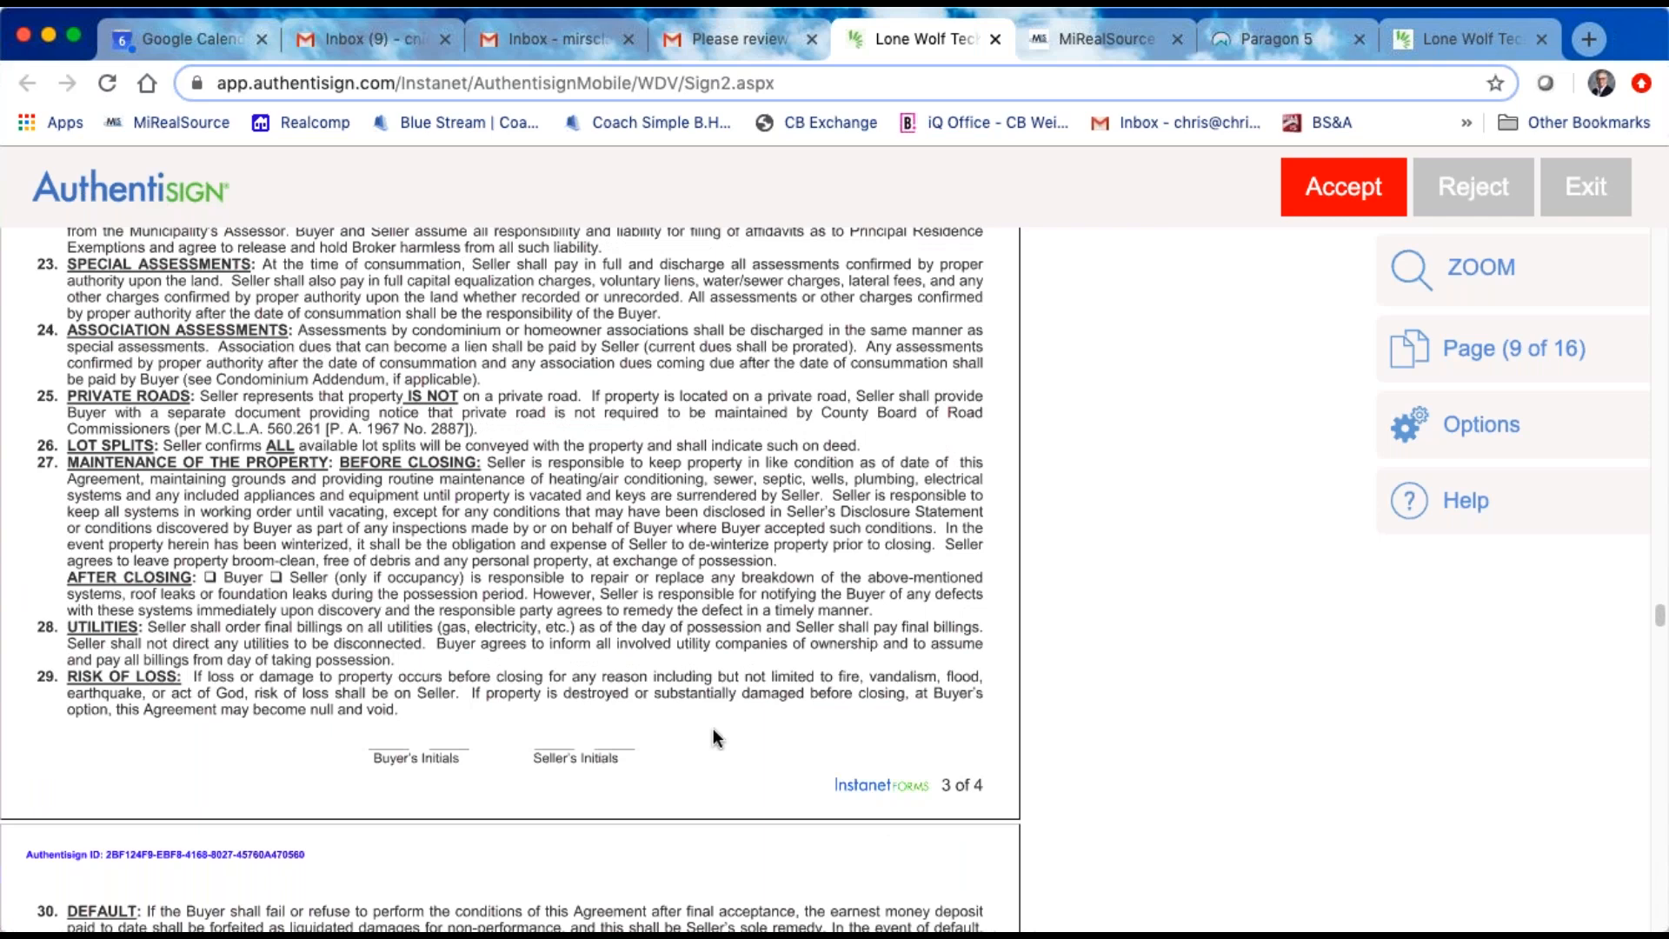
scroll(744, 346, up, 3)
scroll(744, 346, up, 6)
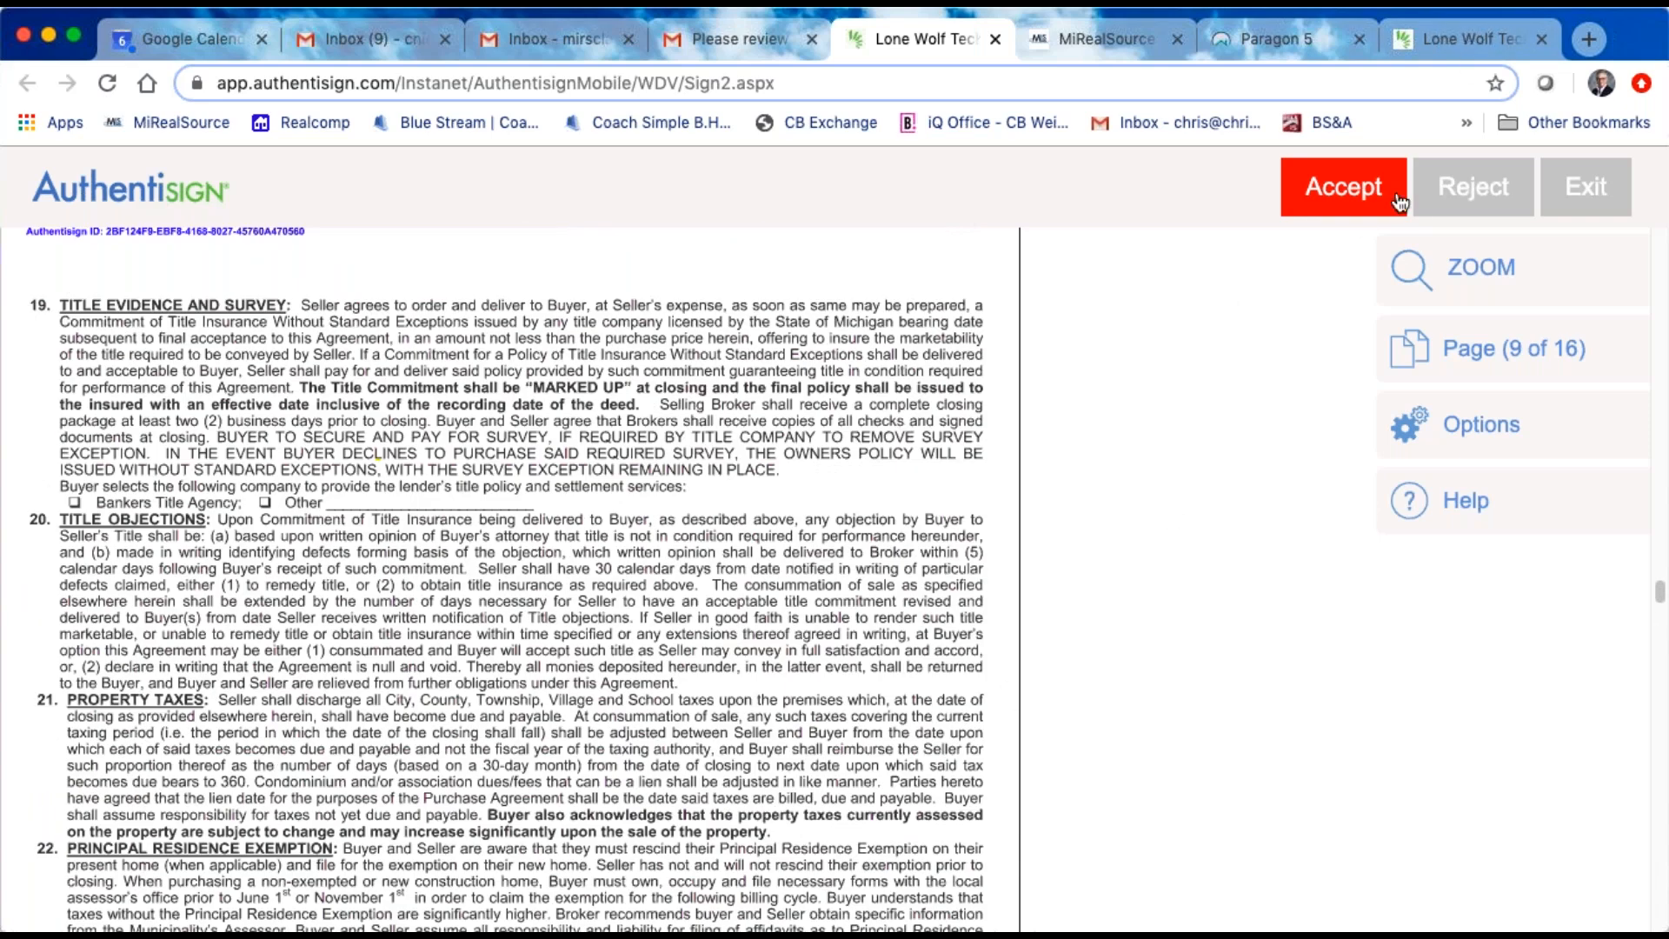
Step: Accept the documents as the reviewer and decline to add a dashboard password
click(1345, 199)
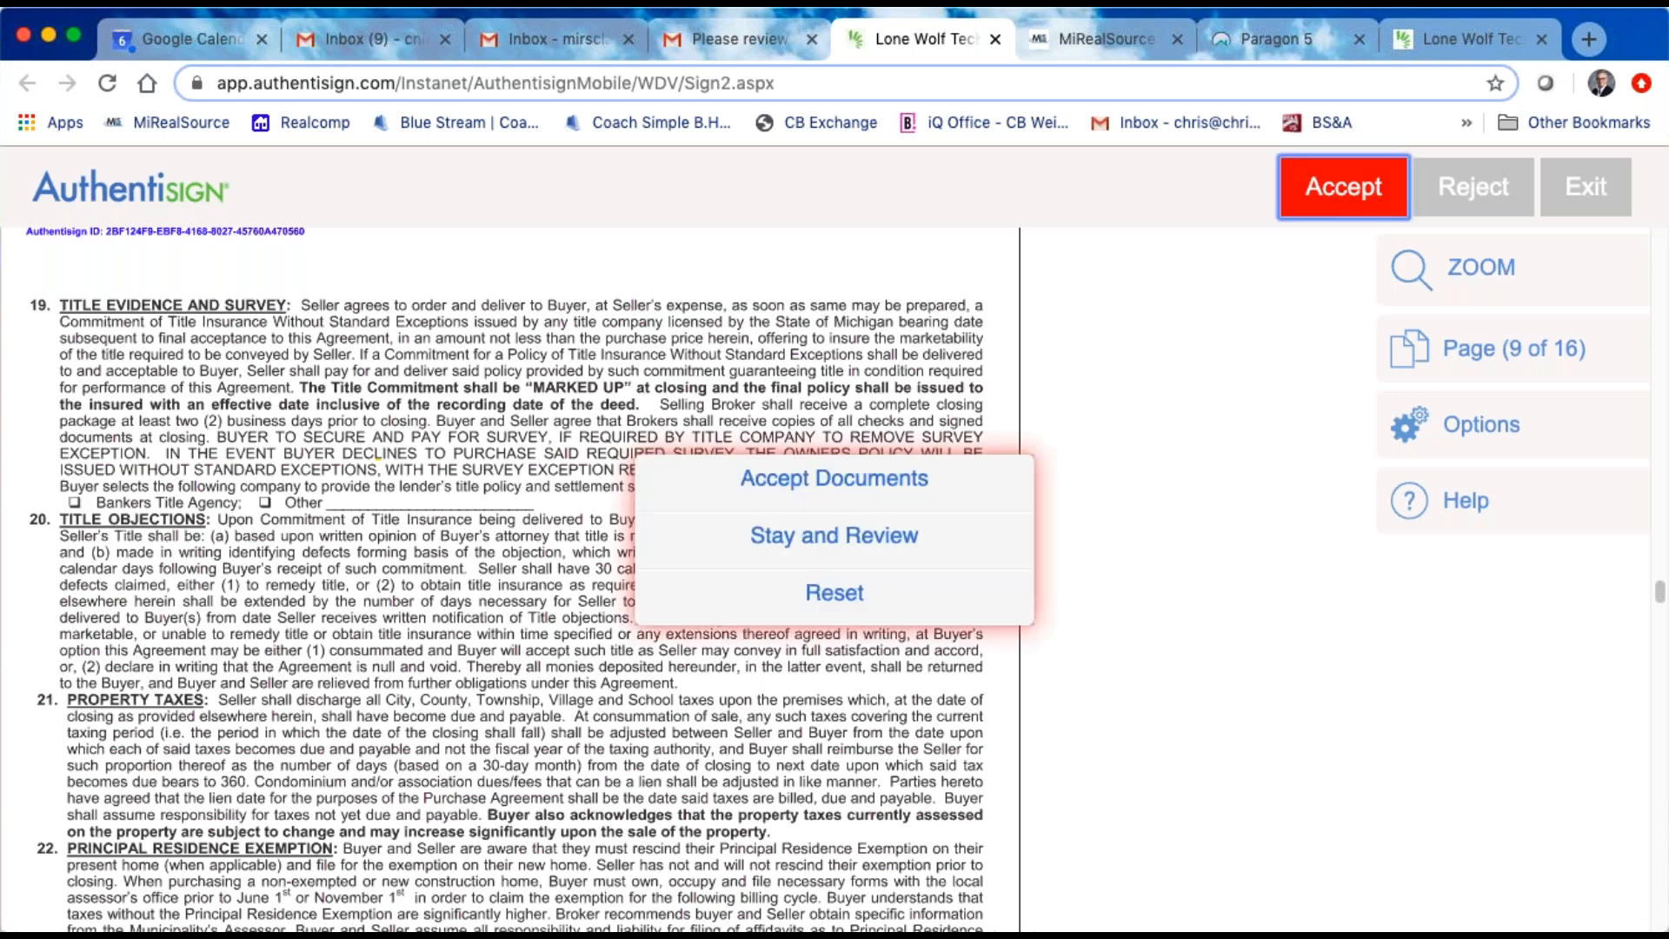
click(855, 487)
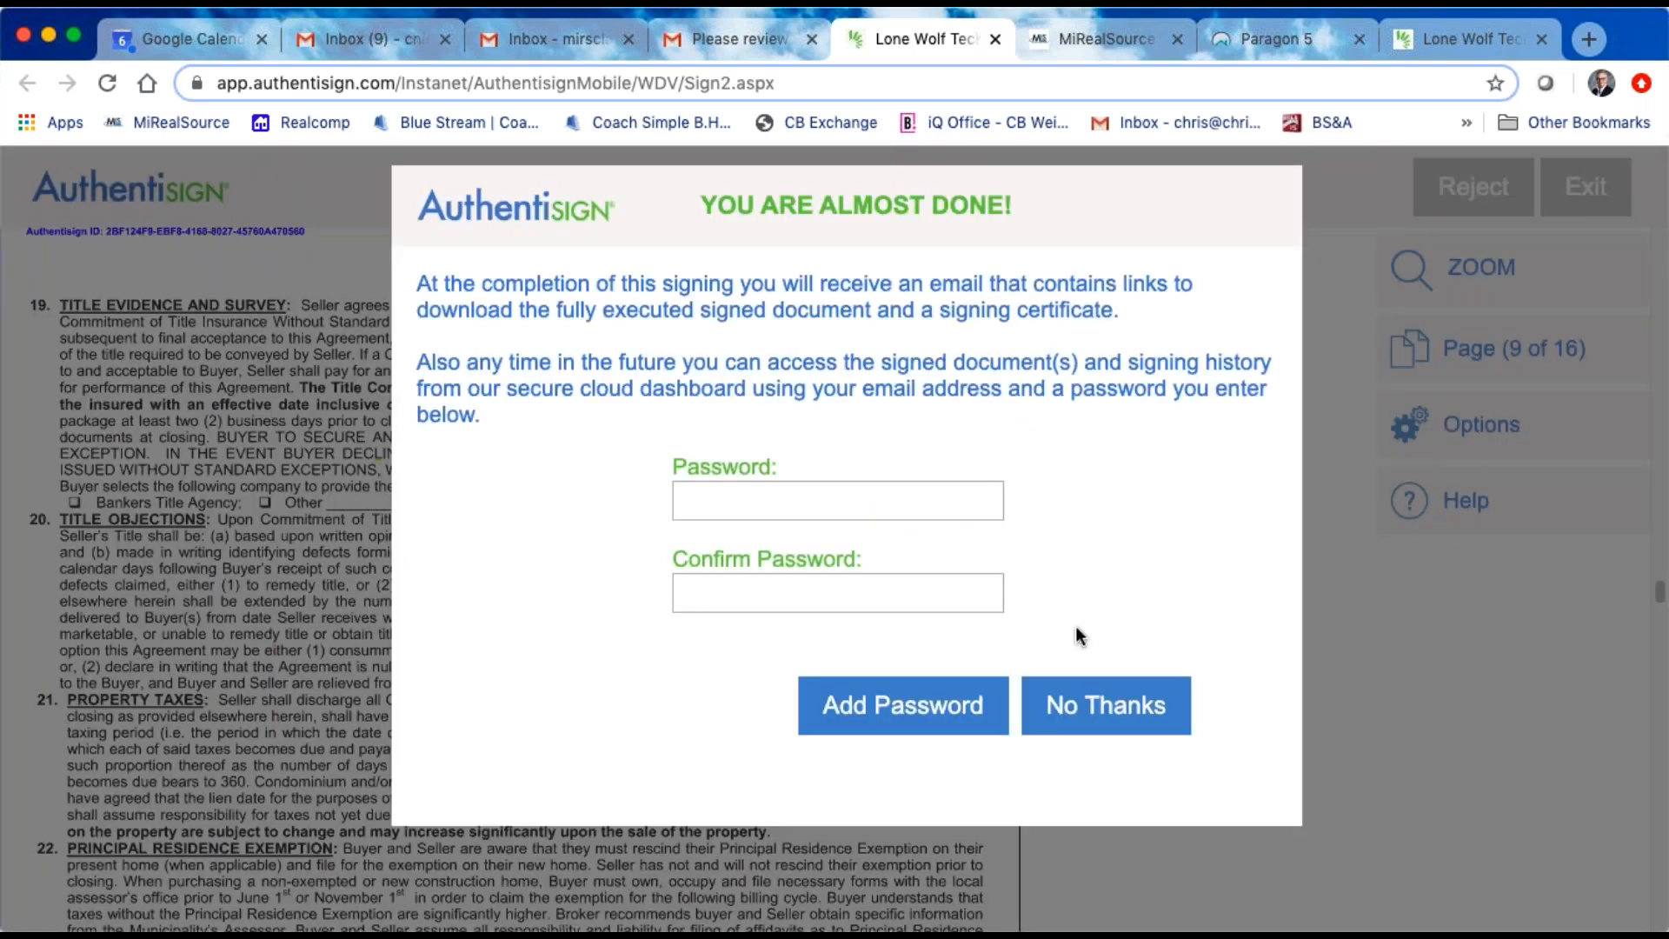
click(1081, 712)
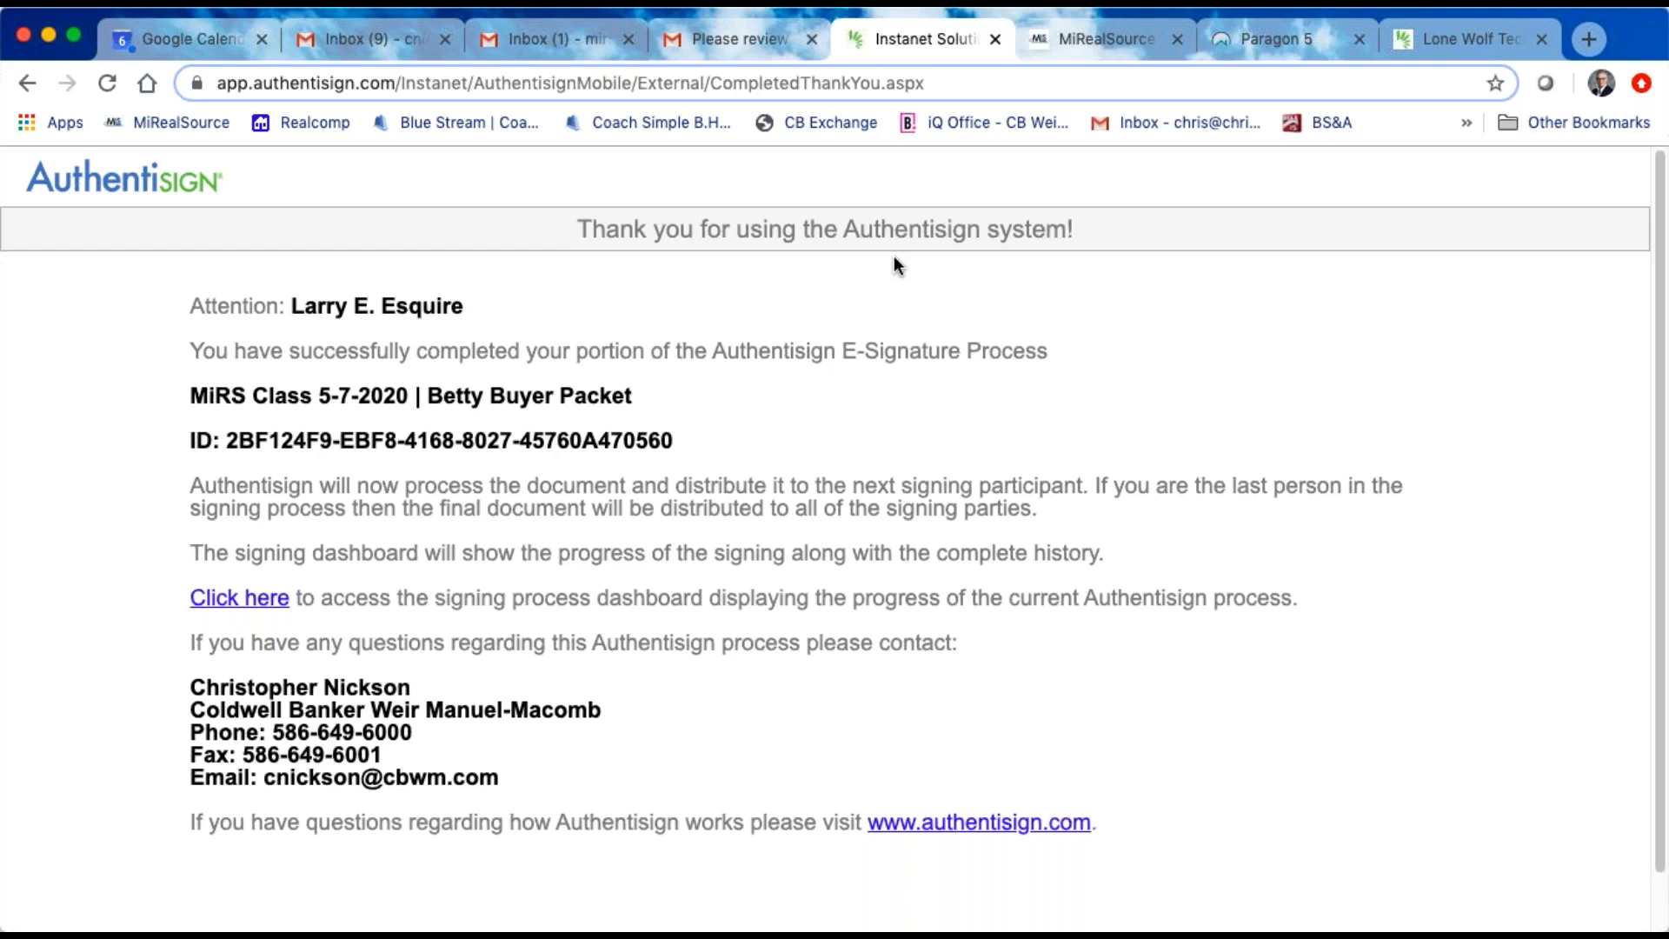
Step: Check the reviewer's, agent's and buyer's Gmail inboxes for new signing emails and refresh the agent's inbox
click(732, 41)
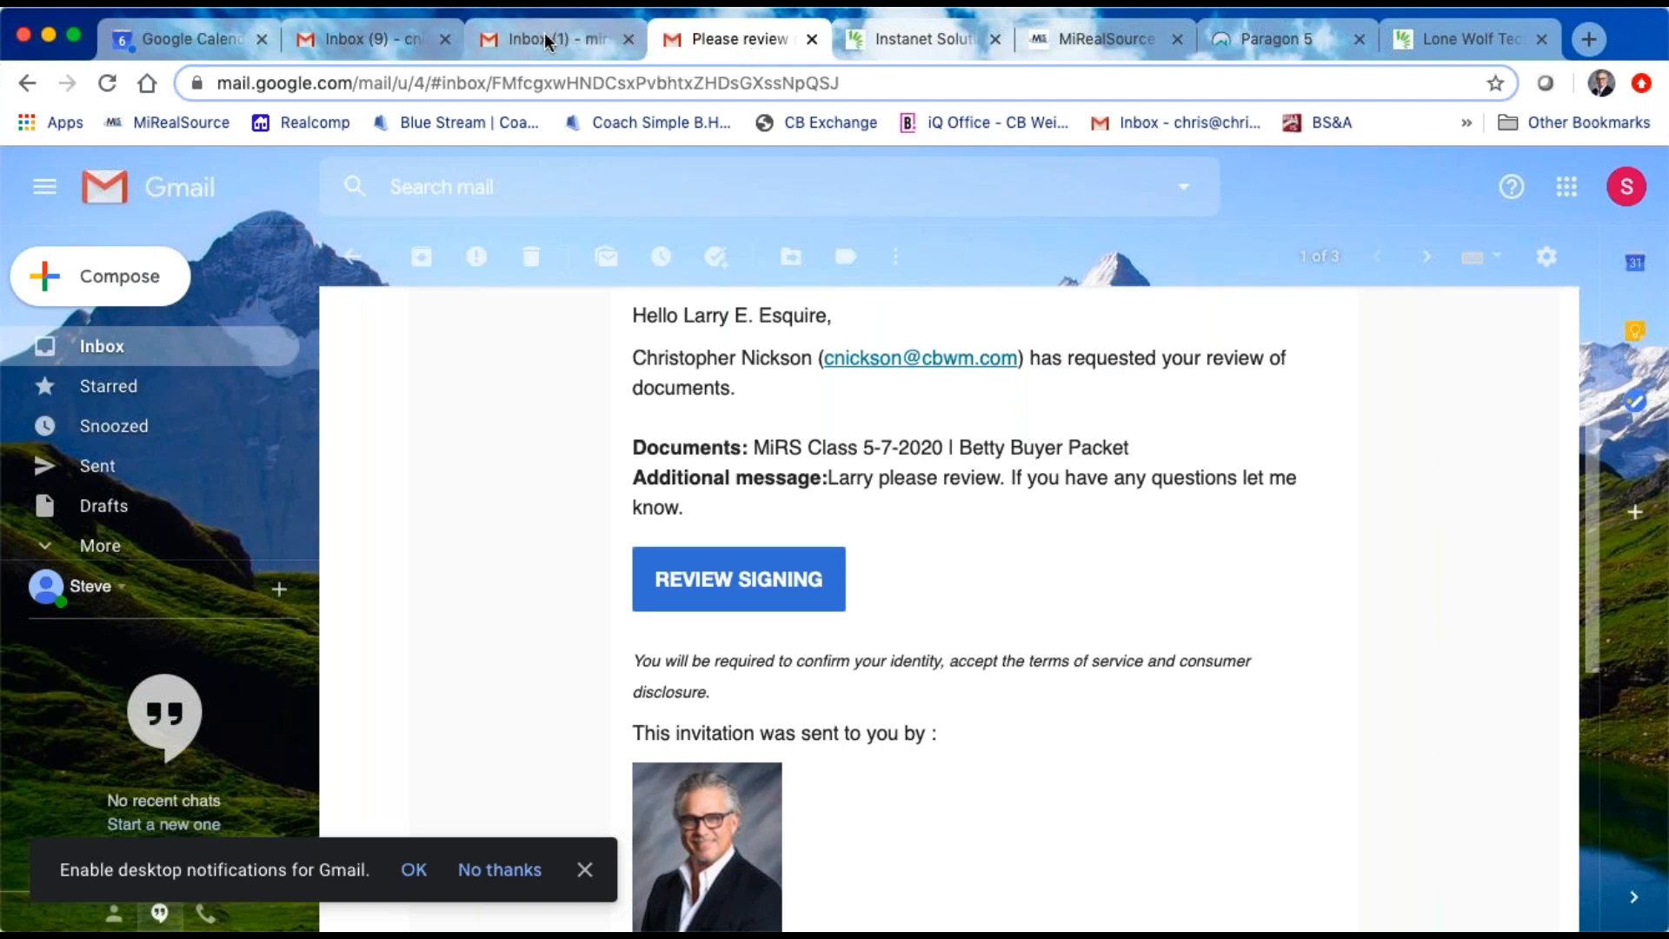
click(404, 42)
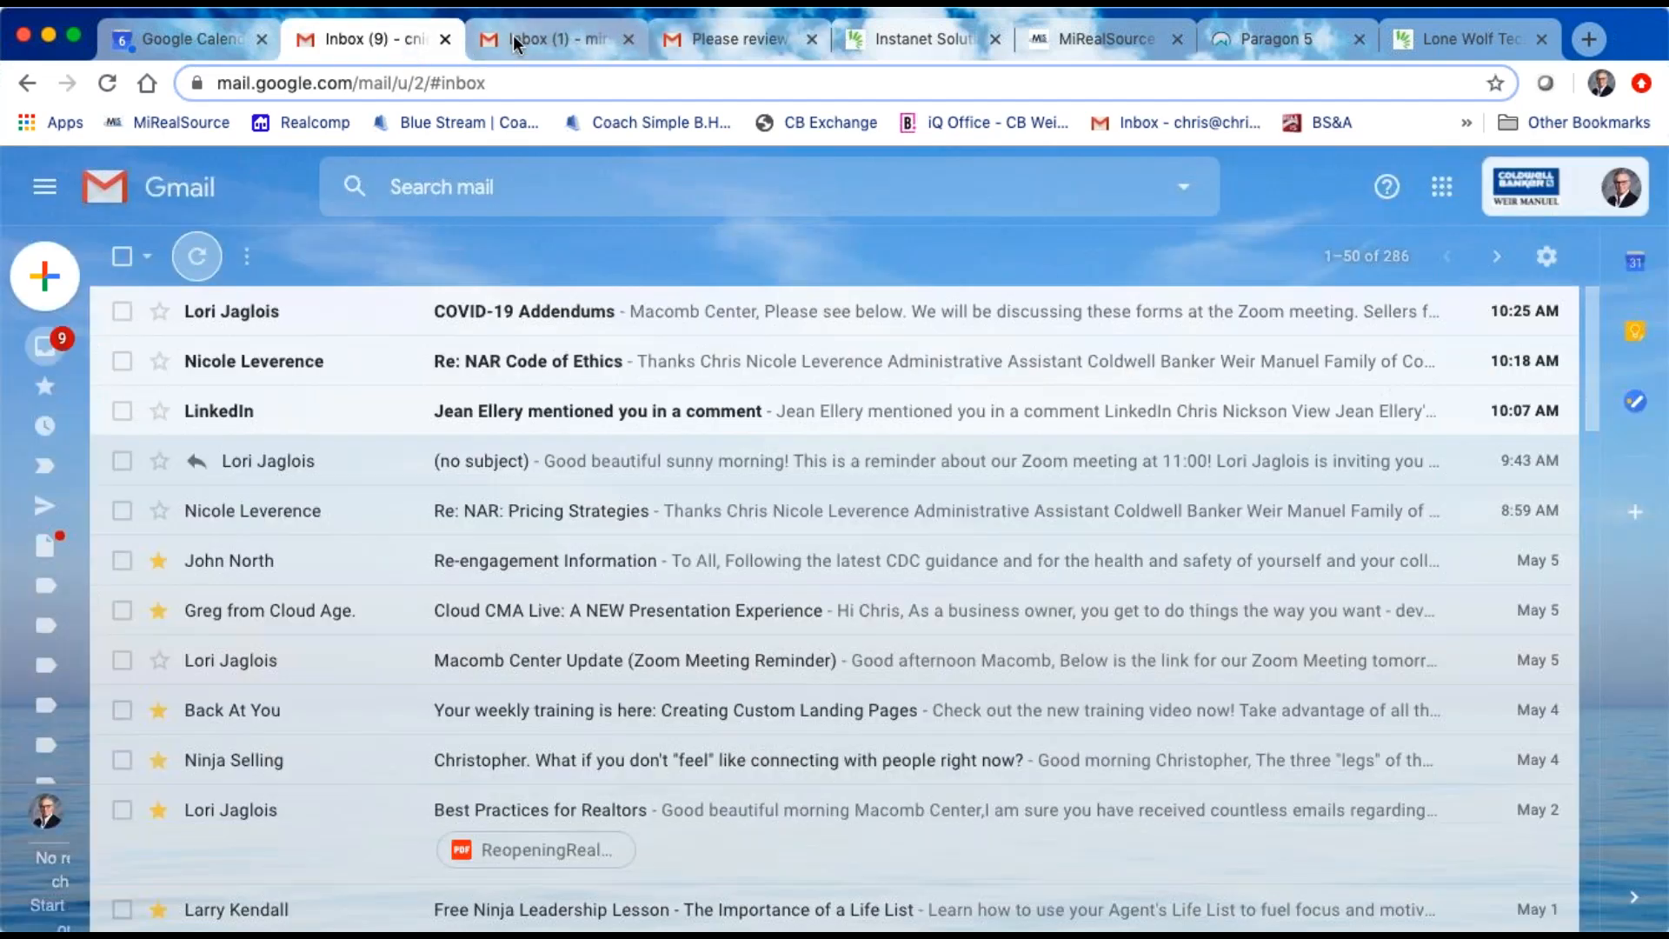
click(512, 35)
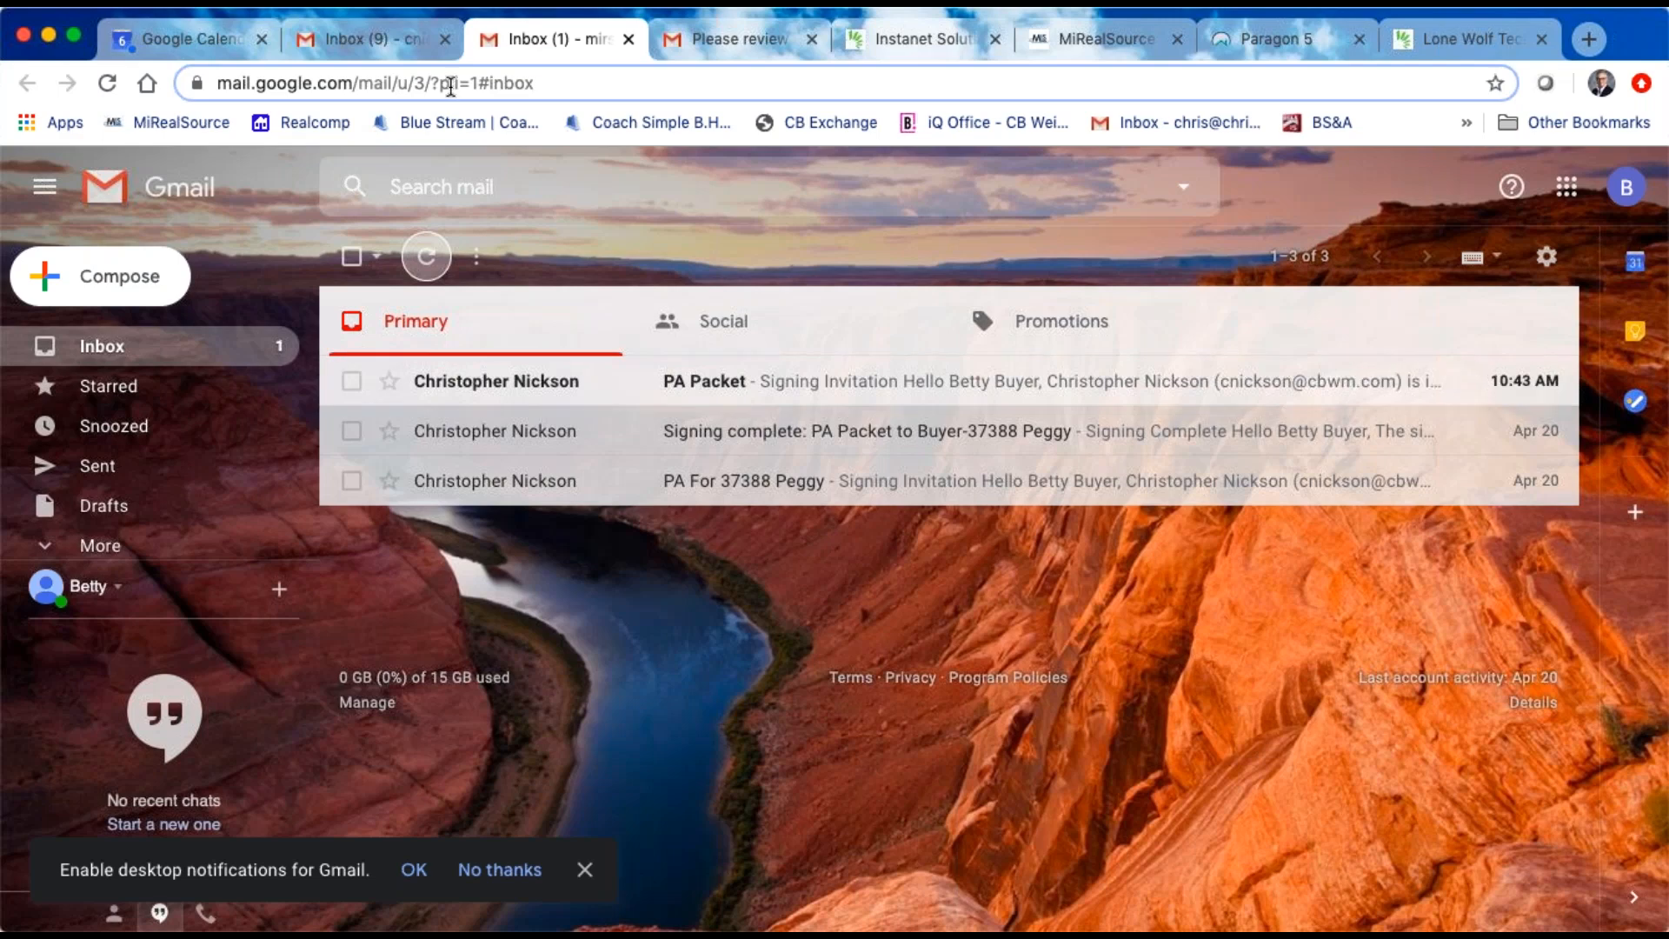
click(402, 31)
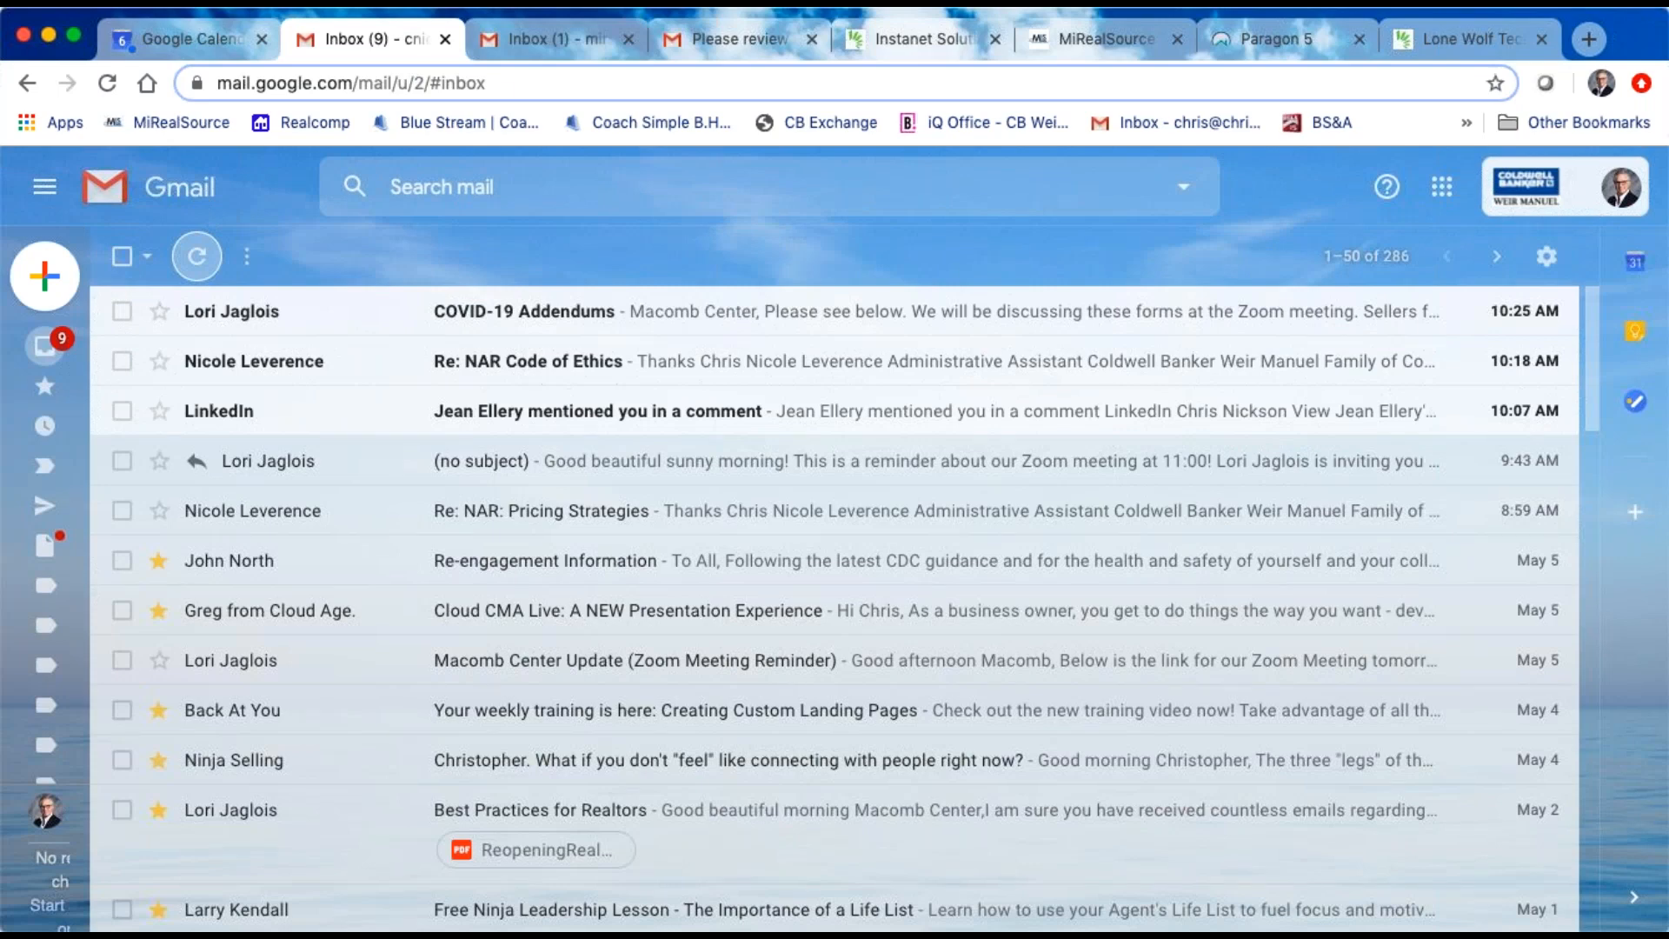
click(108, 83)
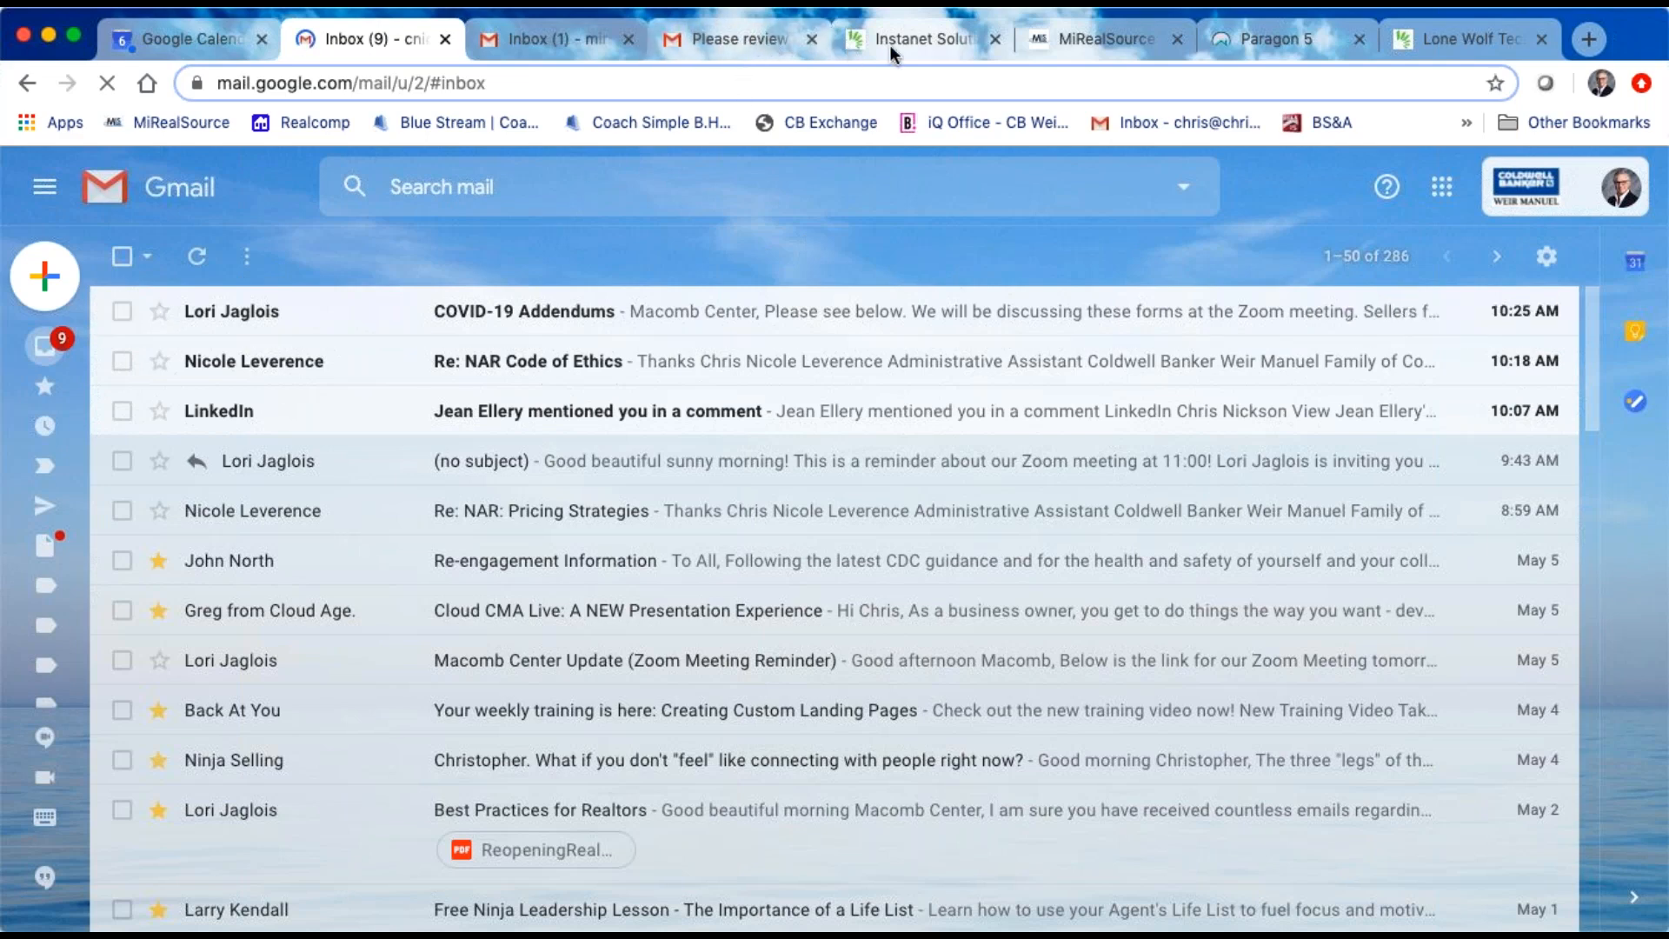
Step: Try to reload the buyer packet's signing details, and close that Authentisign page
click(1466, 43)
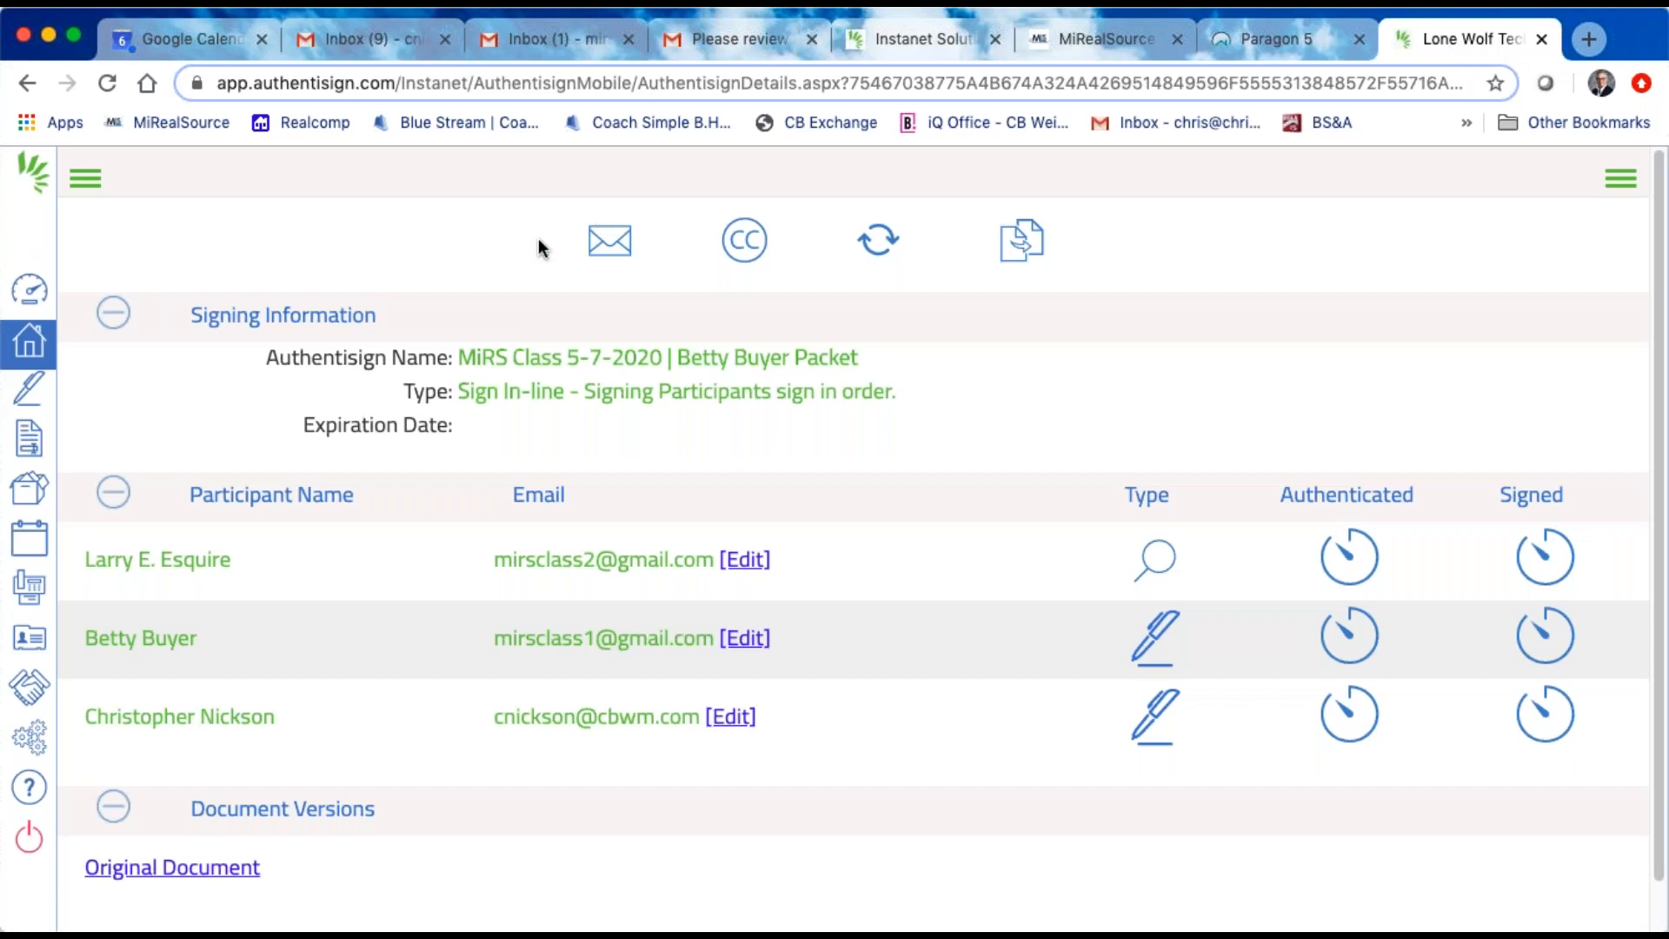
click(106, 85)
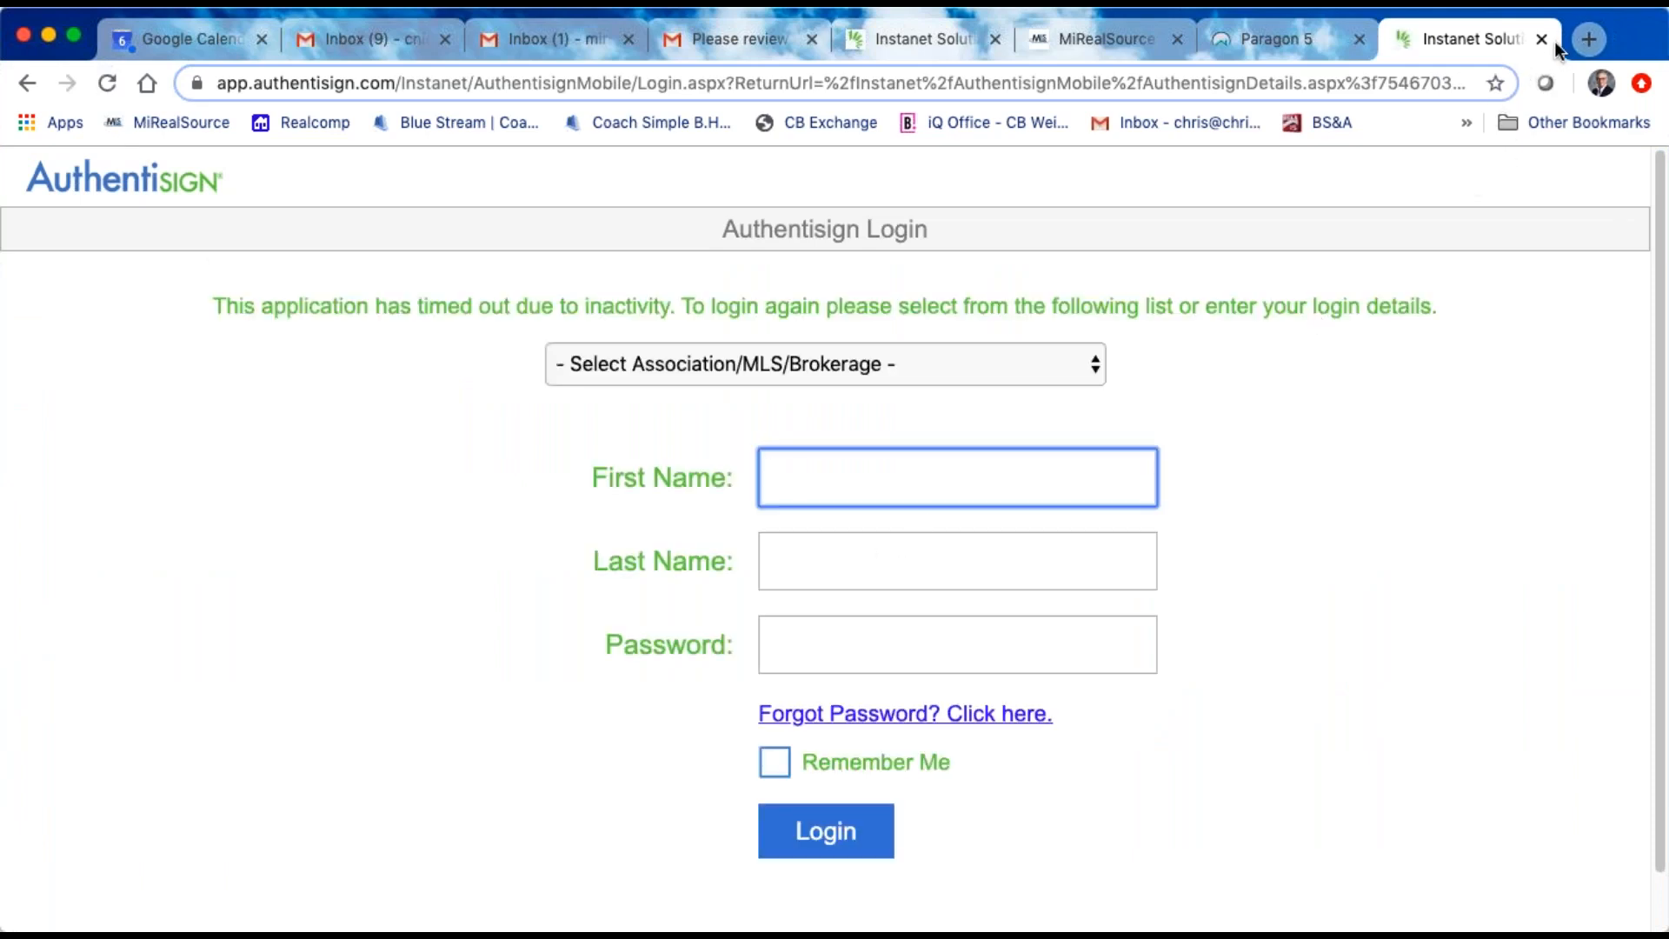
click(1542, 40)
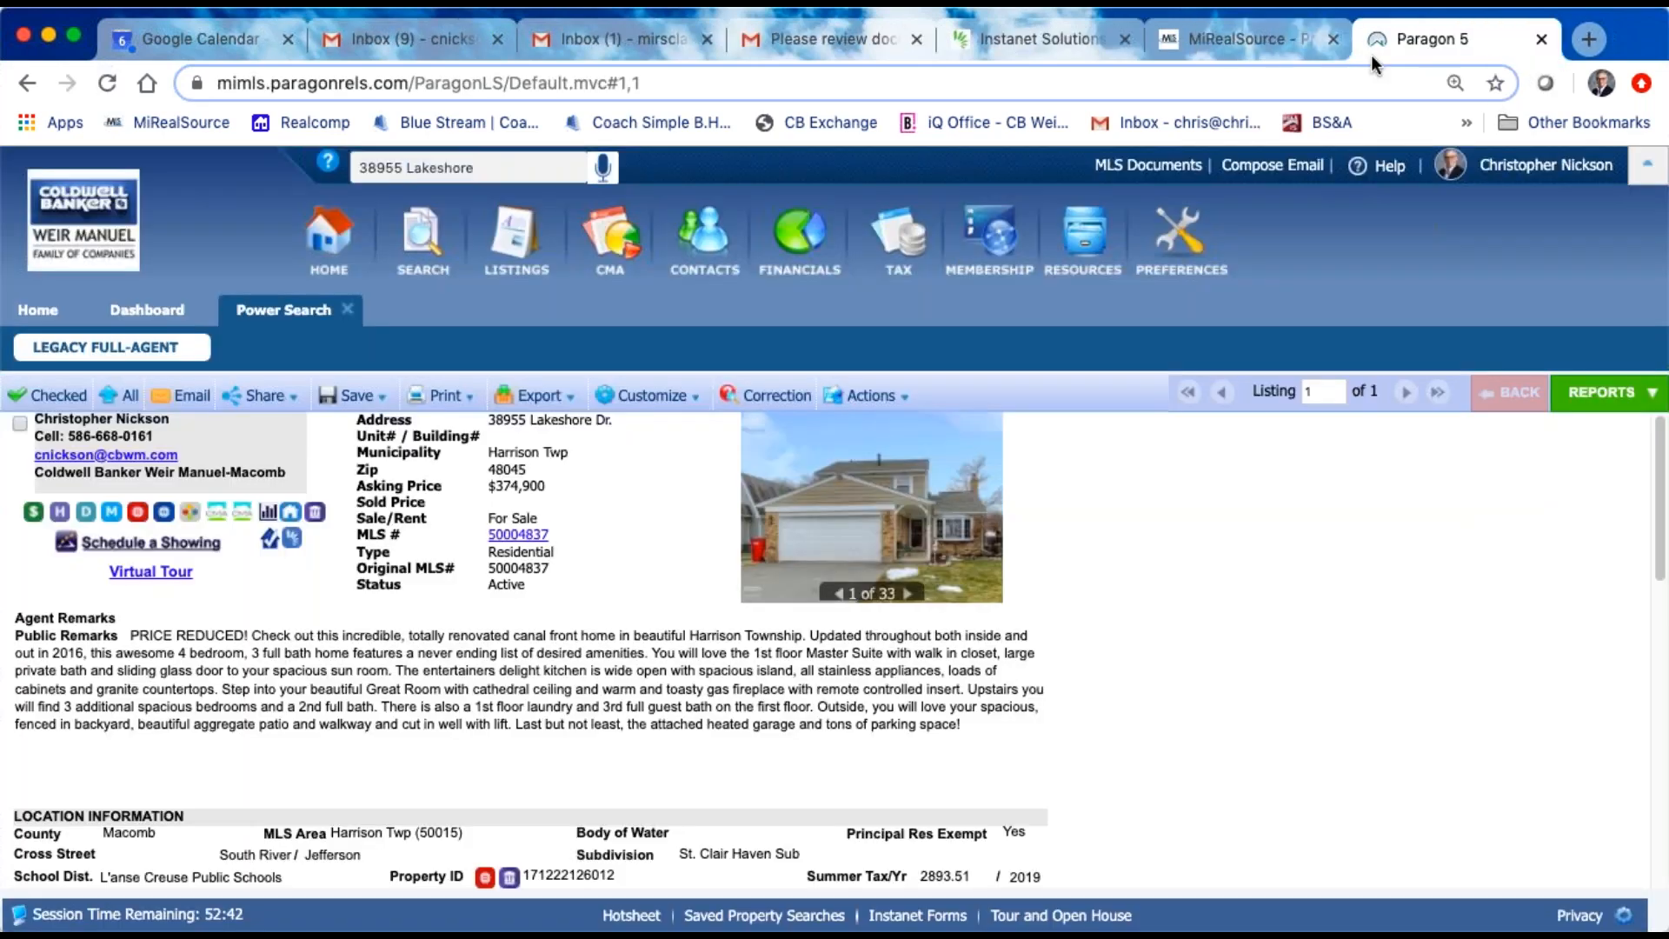
Step: Launch Authentisign from Paragon 5 and open the signing details of the MiRS Class 5-7-2020 buyer packet
click(1108, 246)
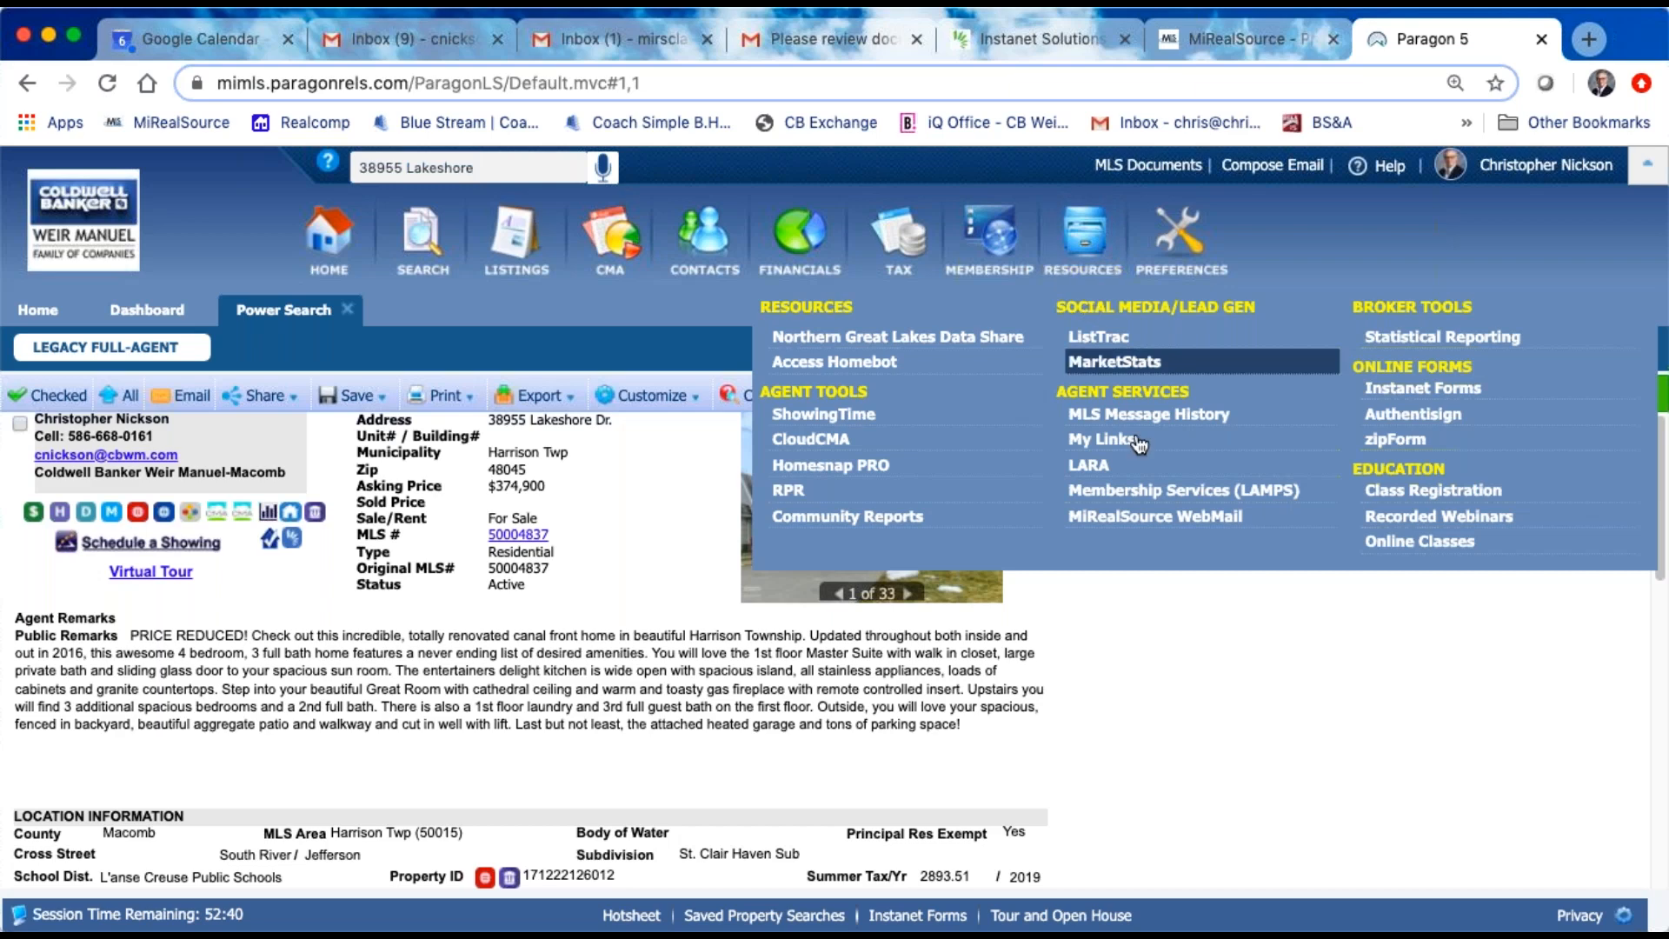
click(1393, 415)
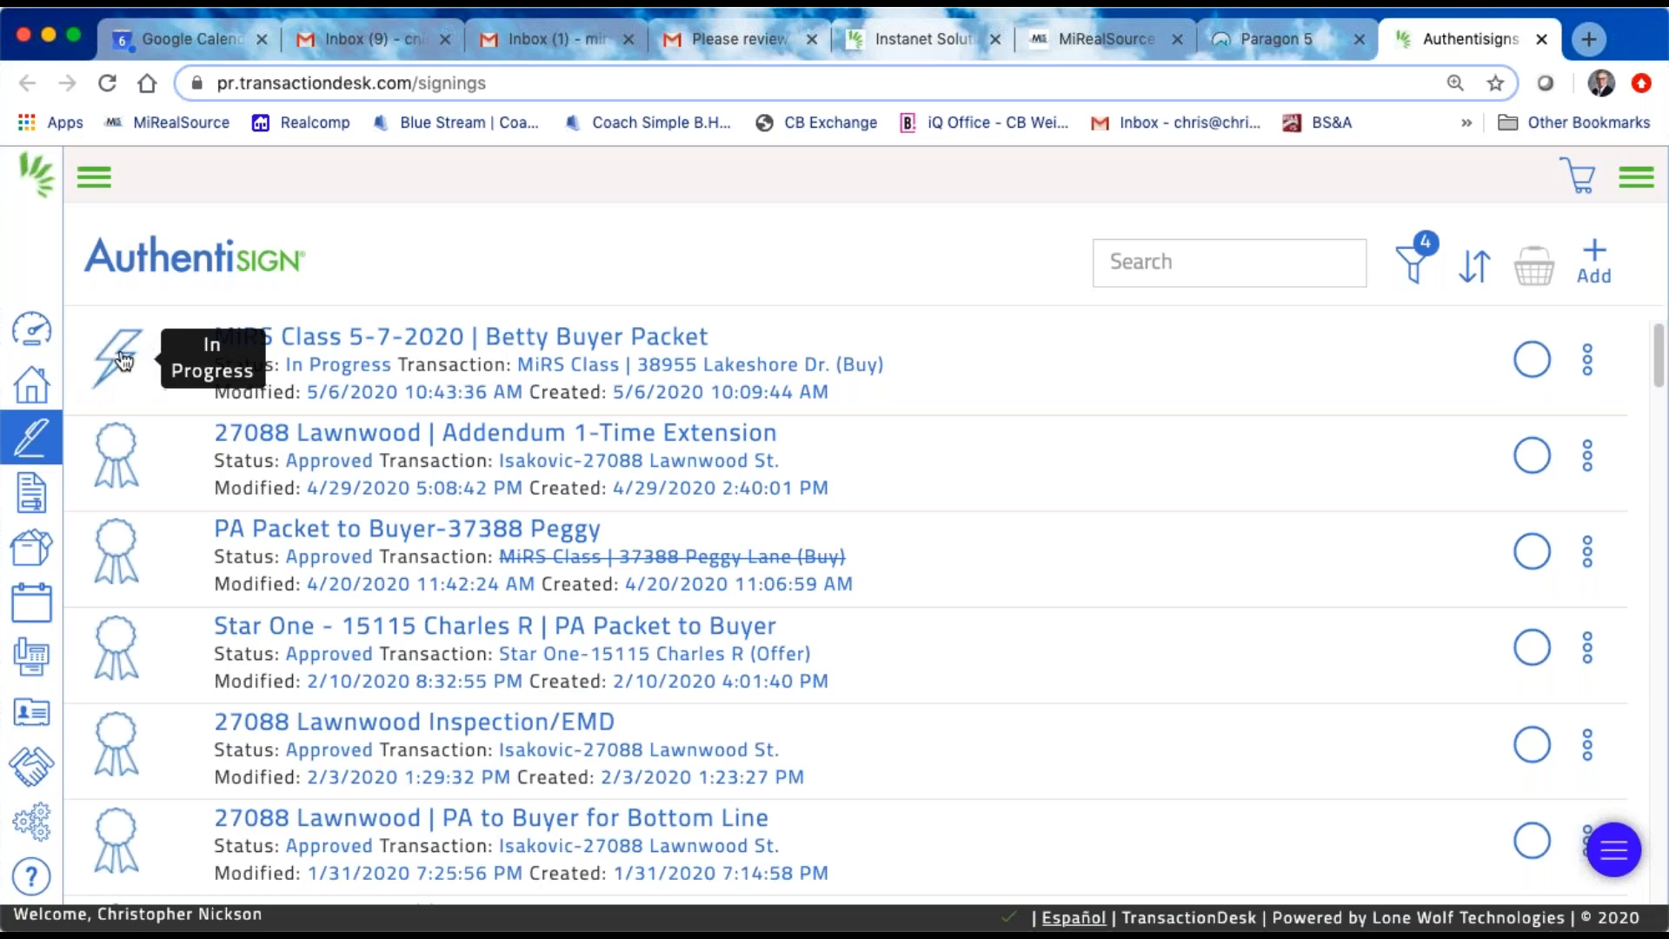
click(543, 346)
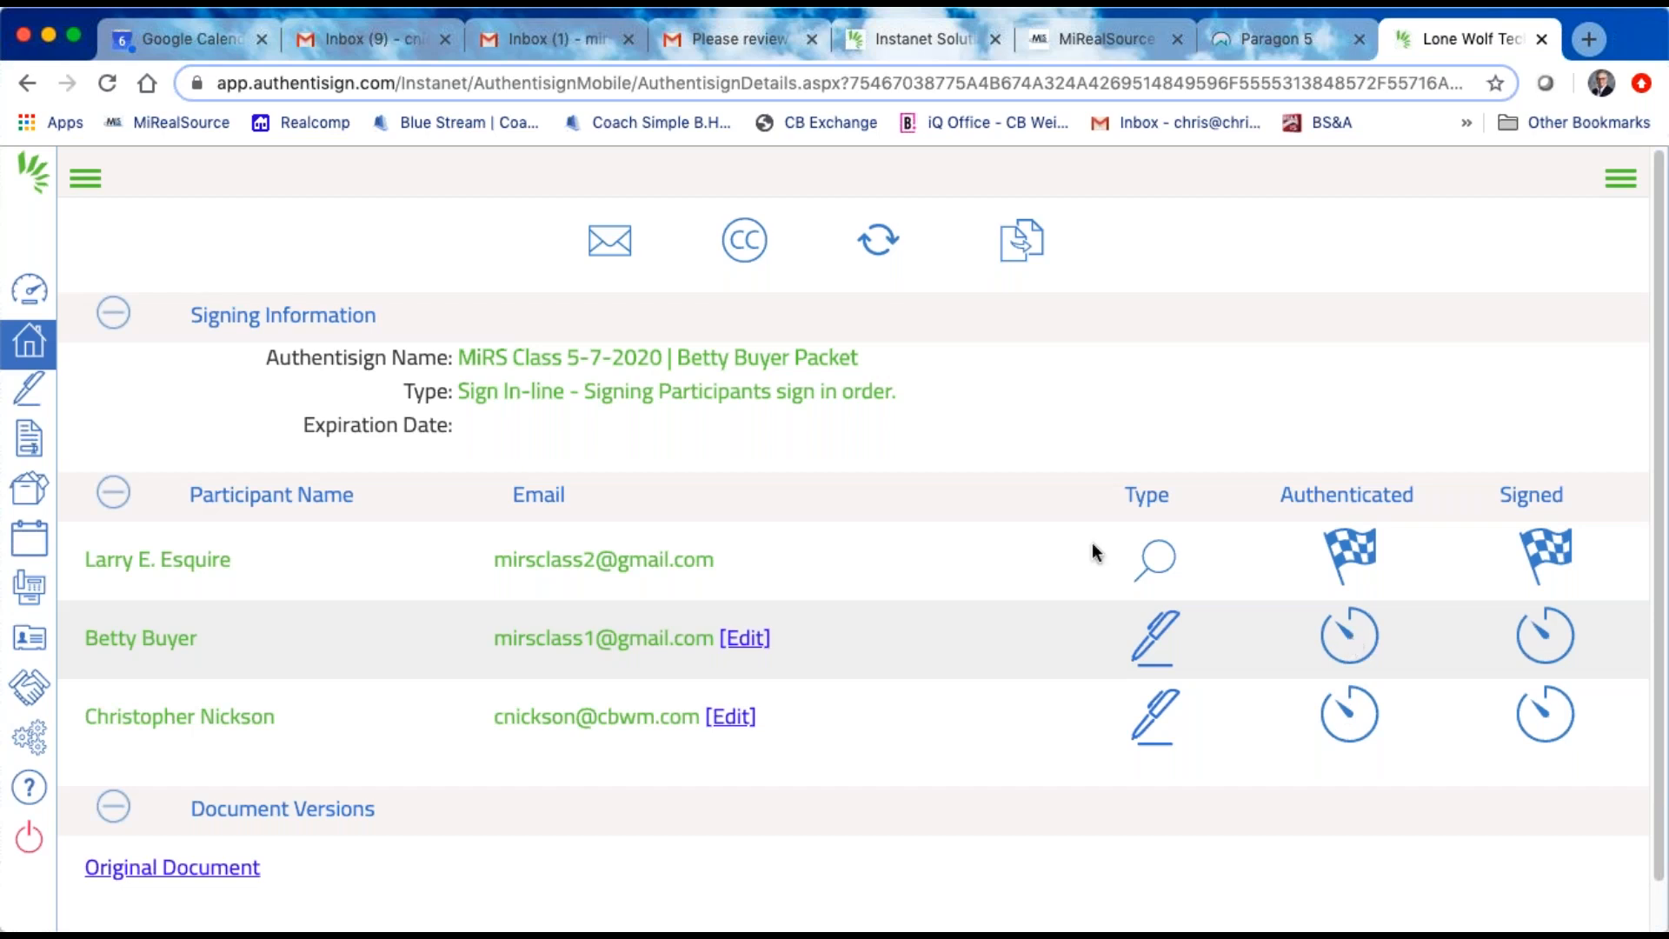
Step: Launch the signing from the PA Packet invitation in the buyer's Gmail inbox and adopt the proposed signature and initials
click(589, 40)
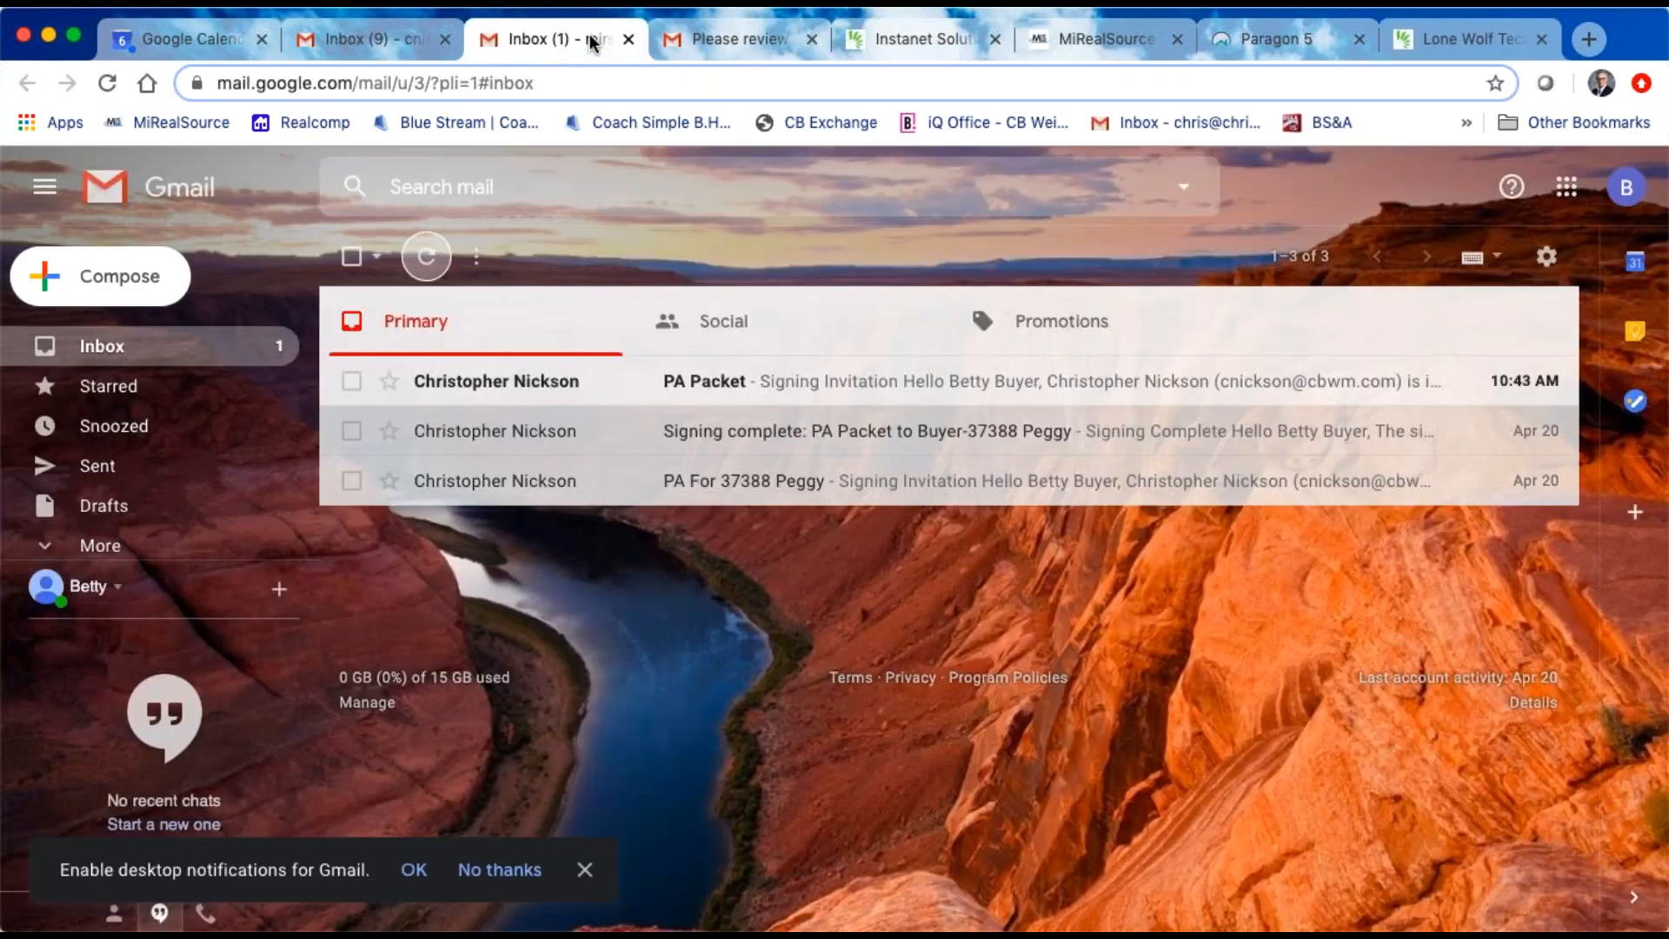
click(708, 386)
scroll(708, 386, down, 2)
click(728, 735)
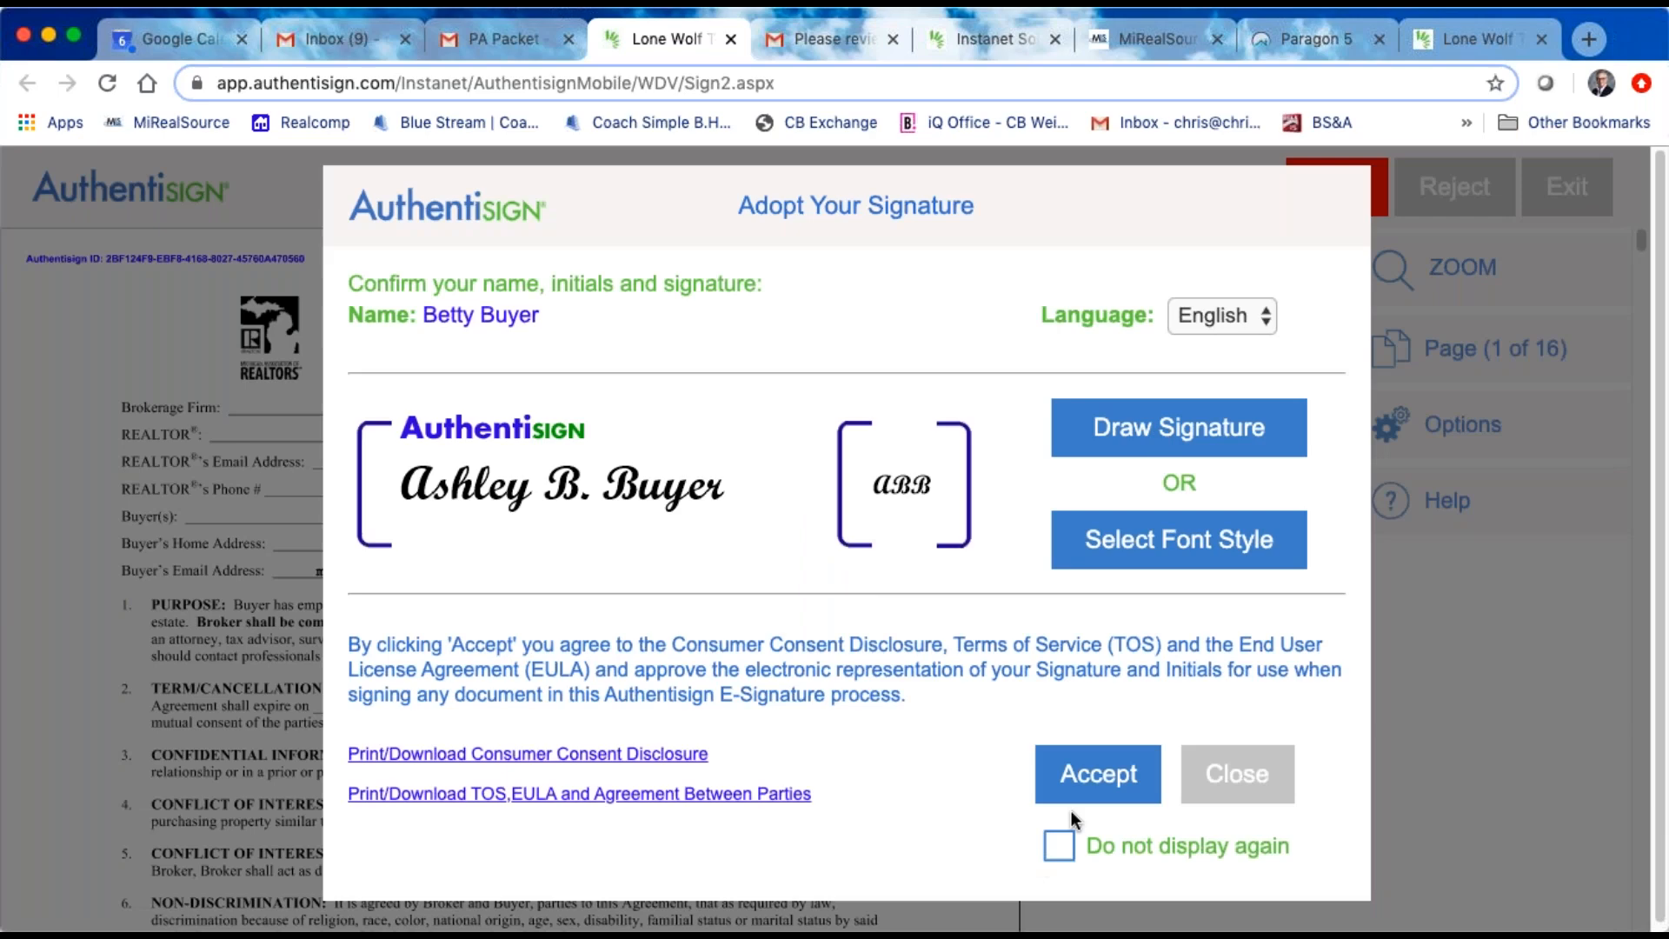
click(1099, 775)
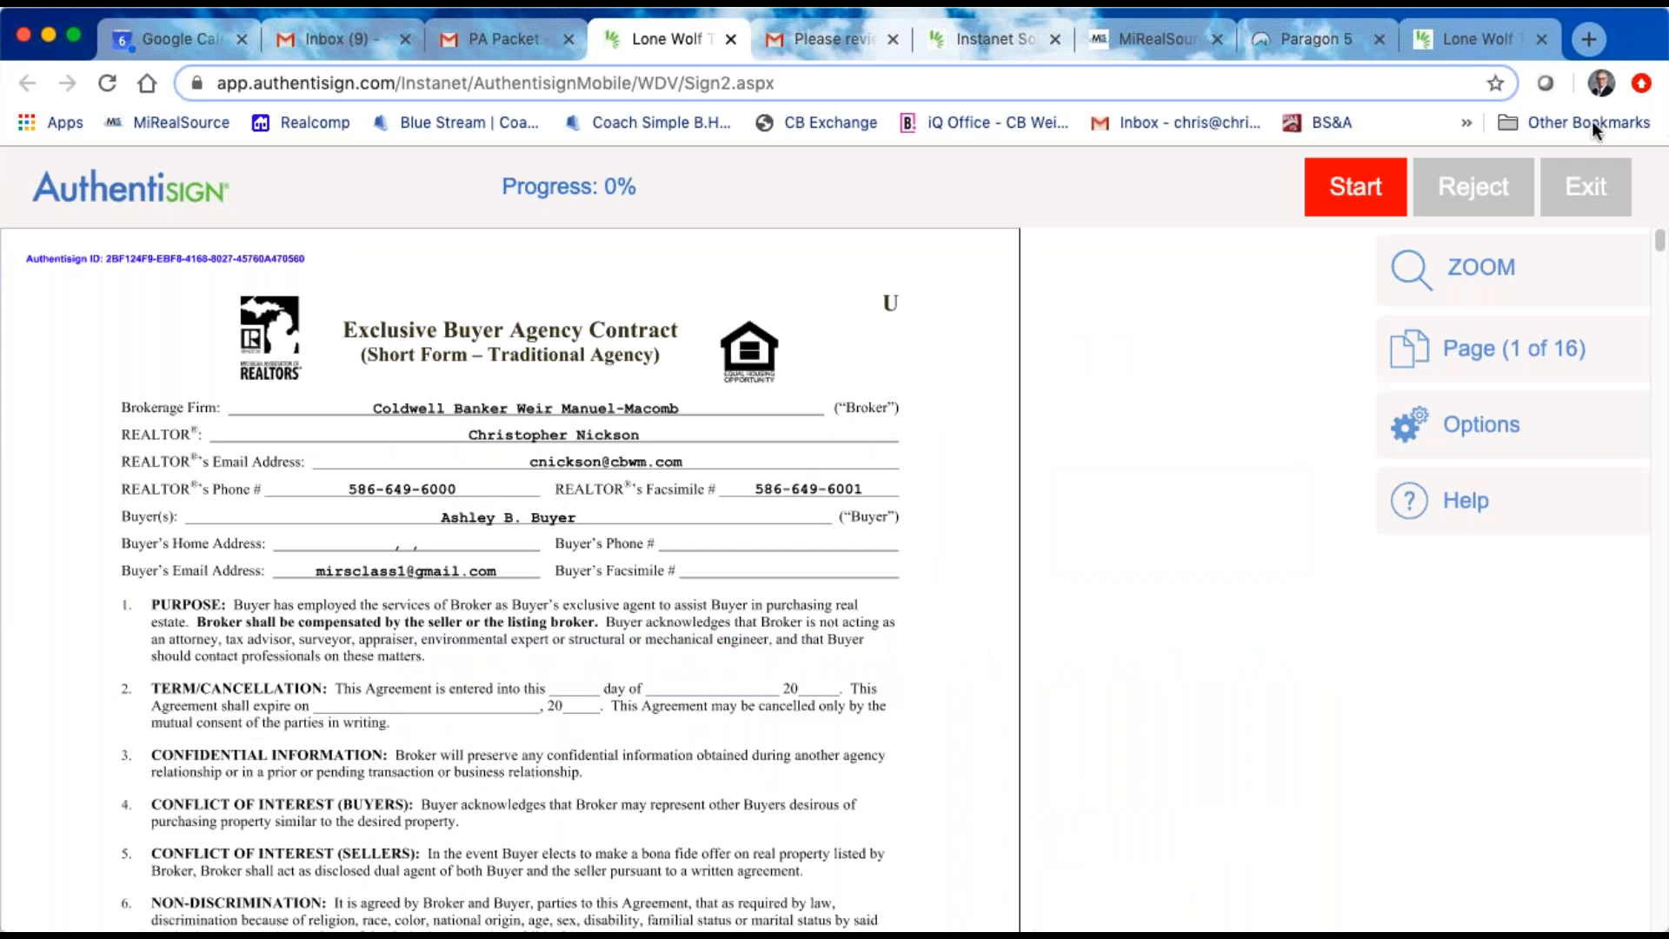
Step: Sign the Exclusive Buyer Agency Contract and complete the agency disclosure with its signature, Buyer's agent, DOES NOT, BUYER and potential Buyer marked
click(1359, 193)
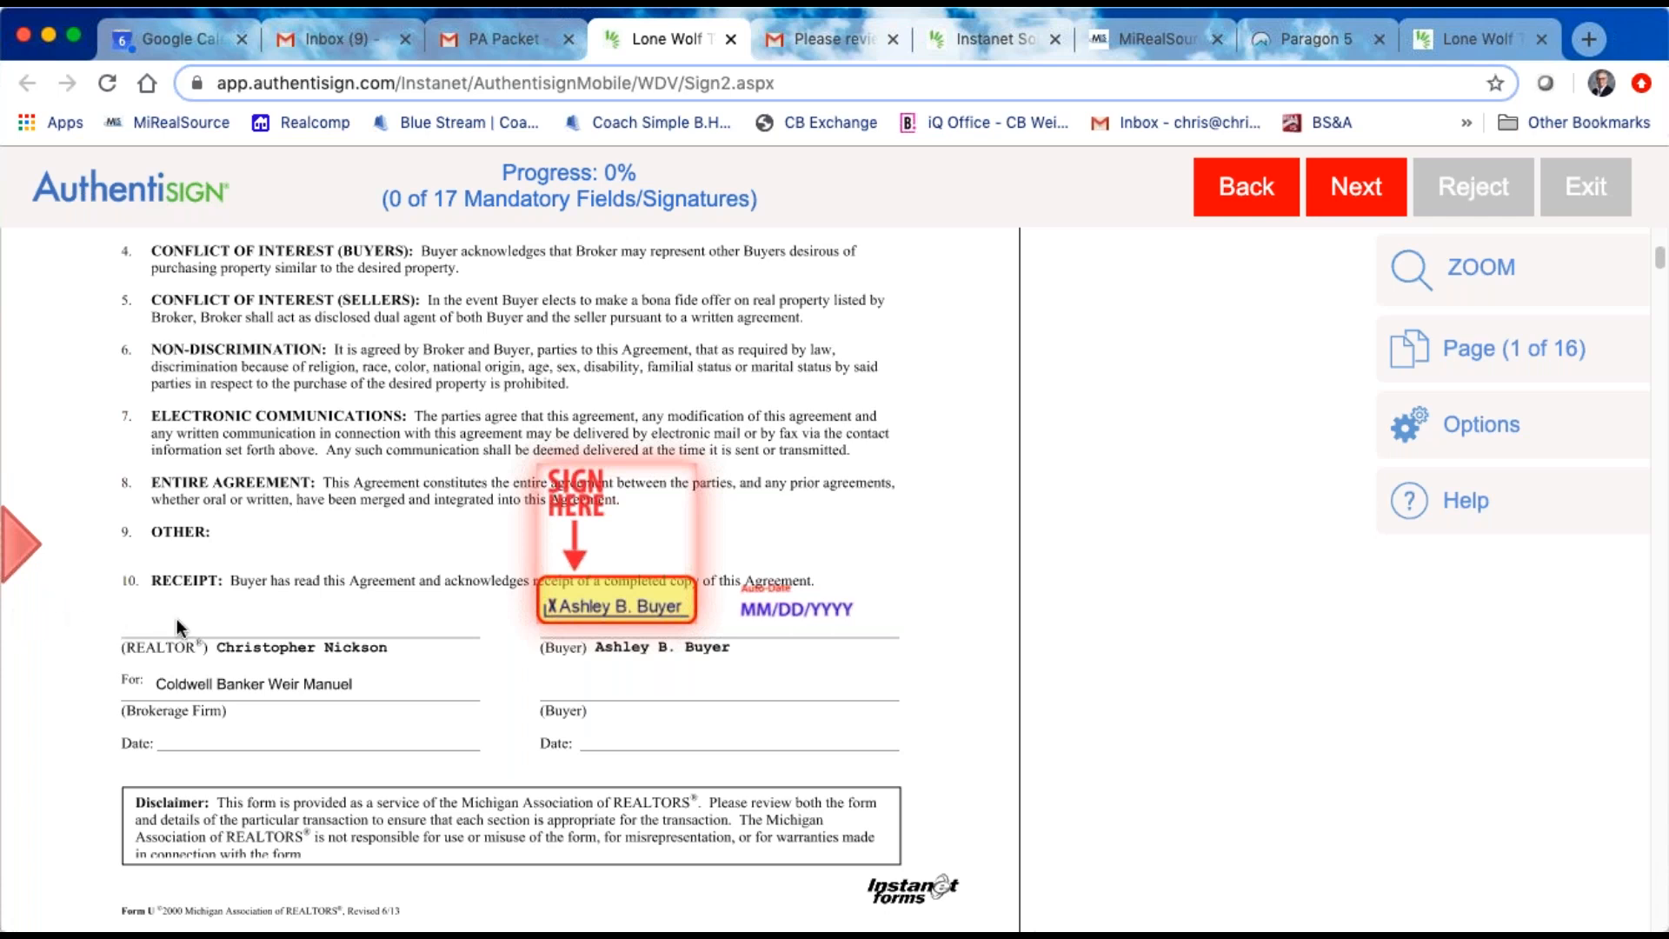
click(621, 579)
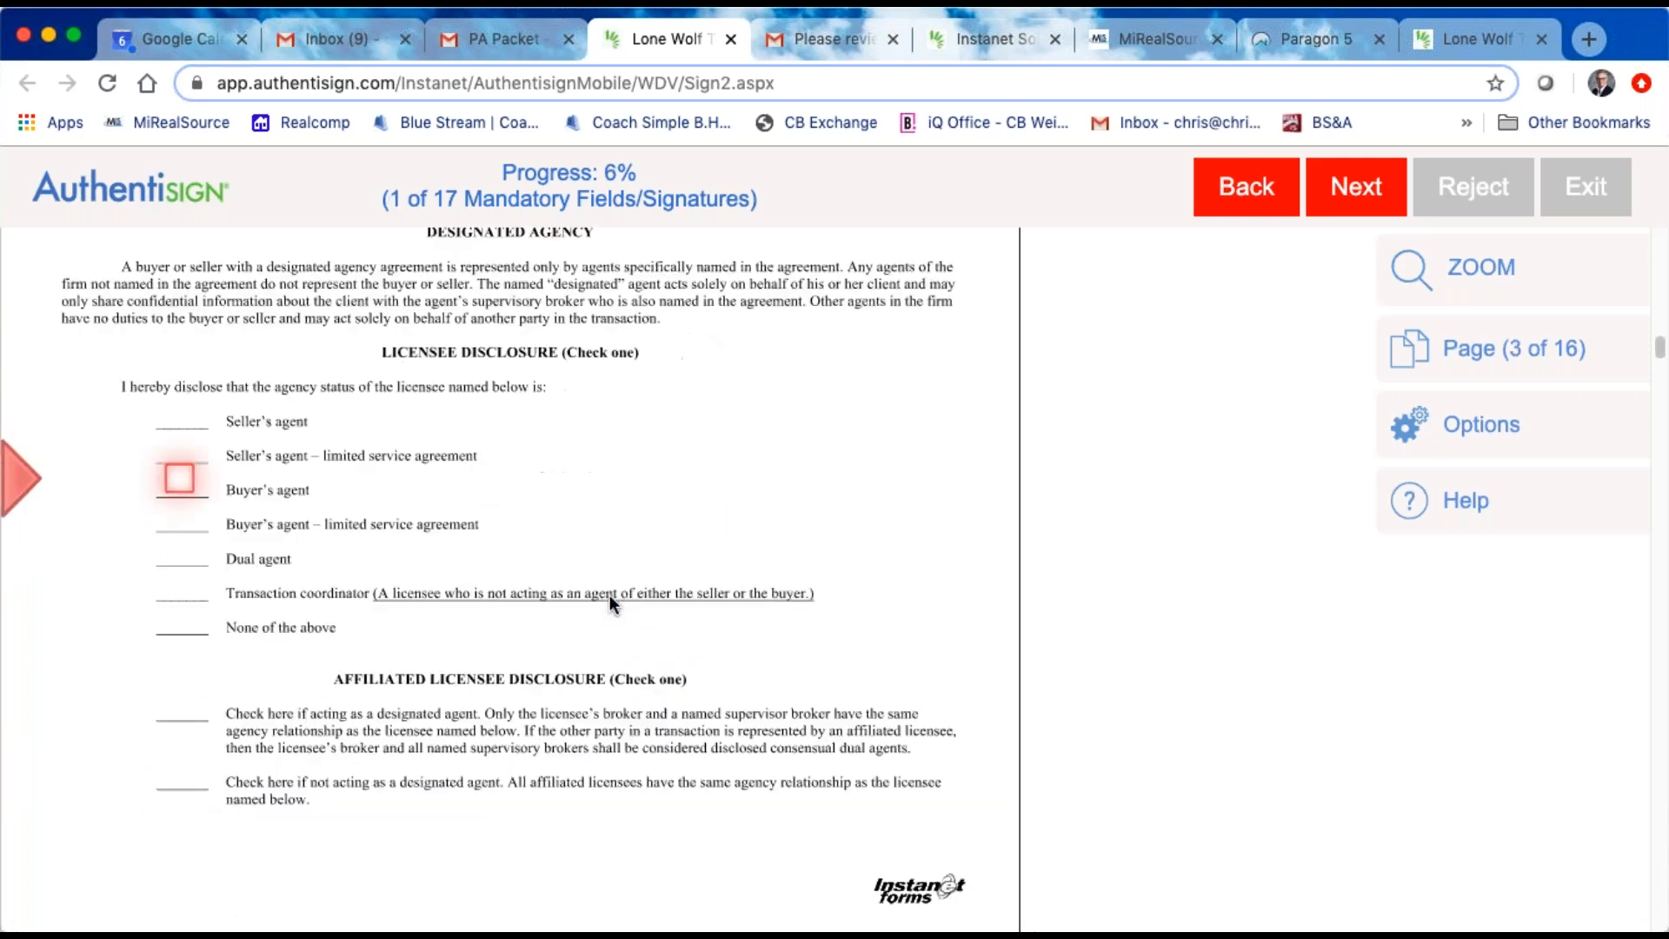
click(176, 479)
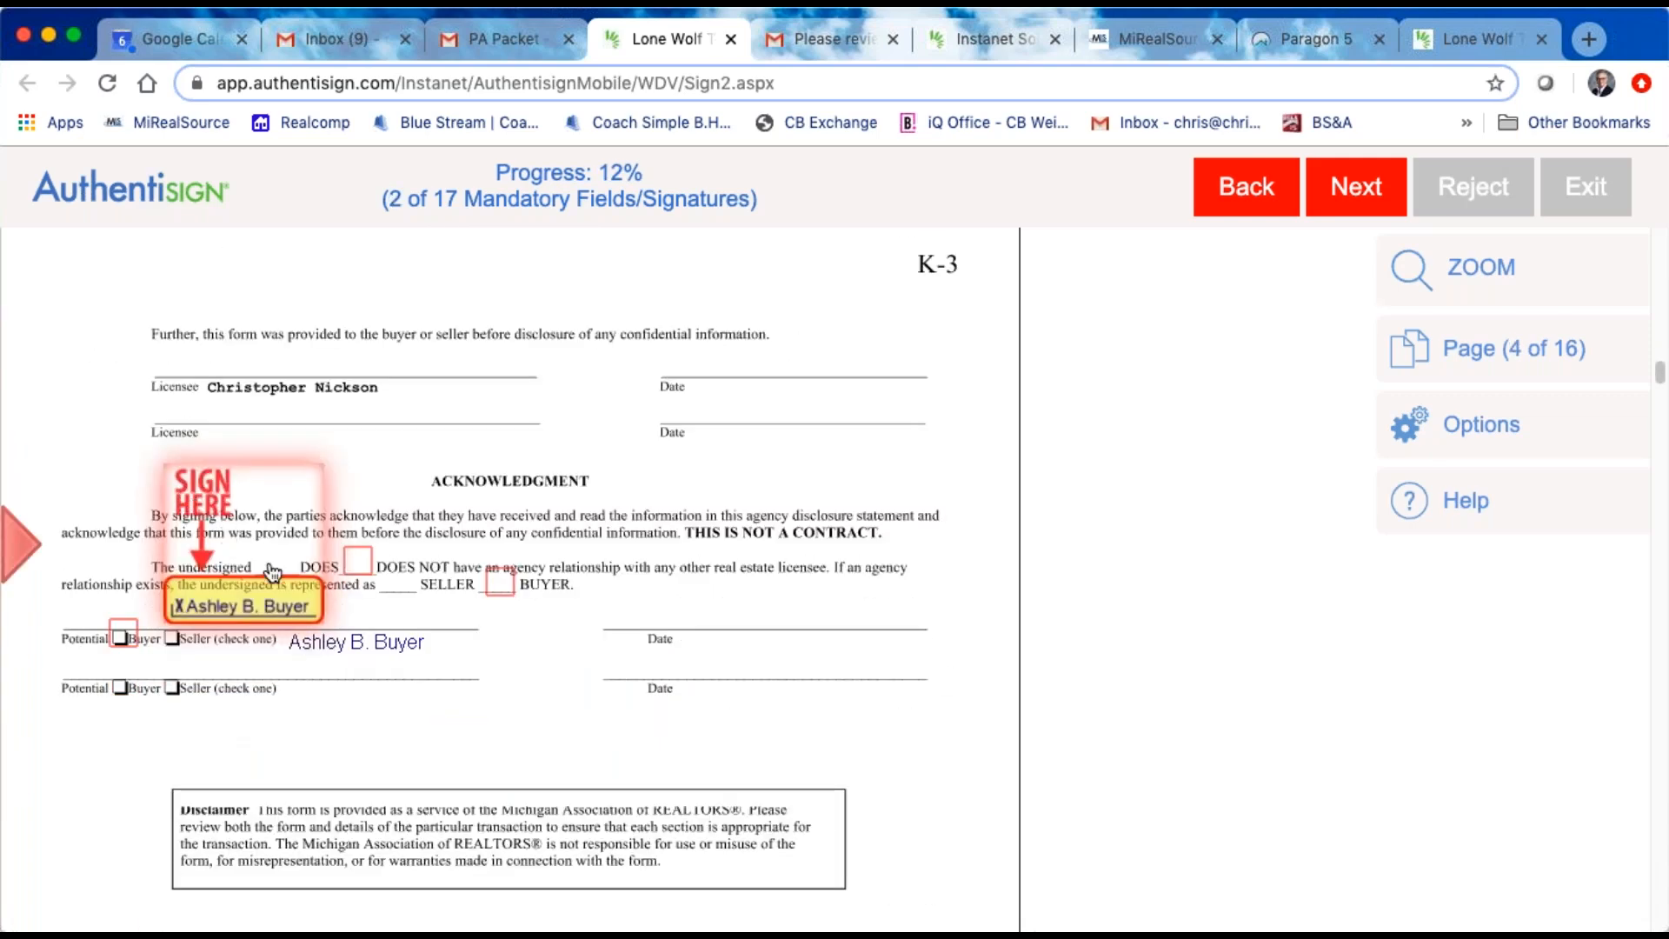
click(272, 577)
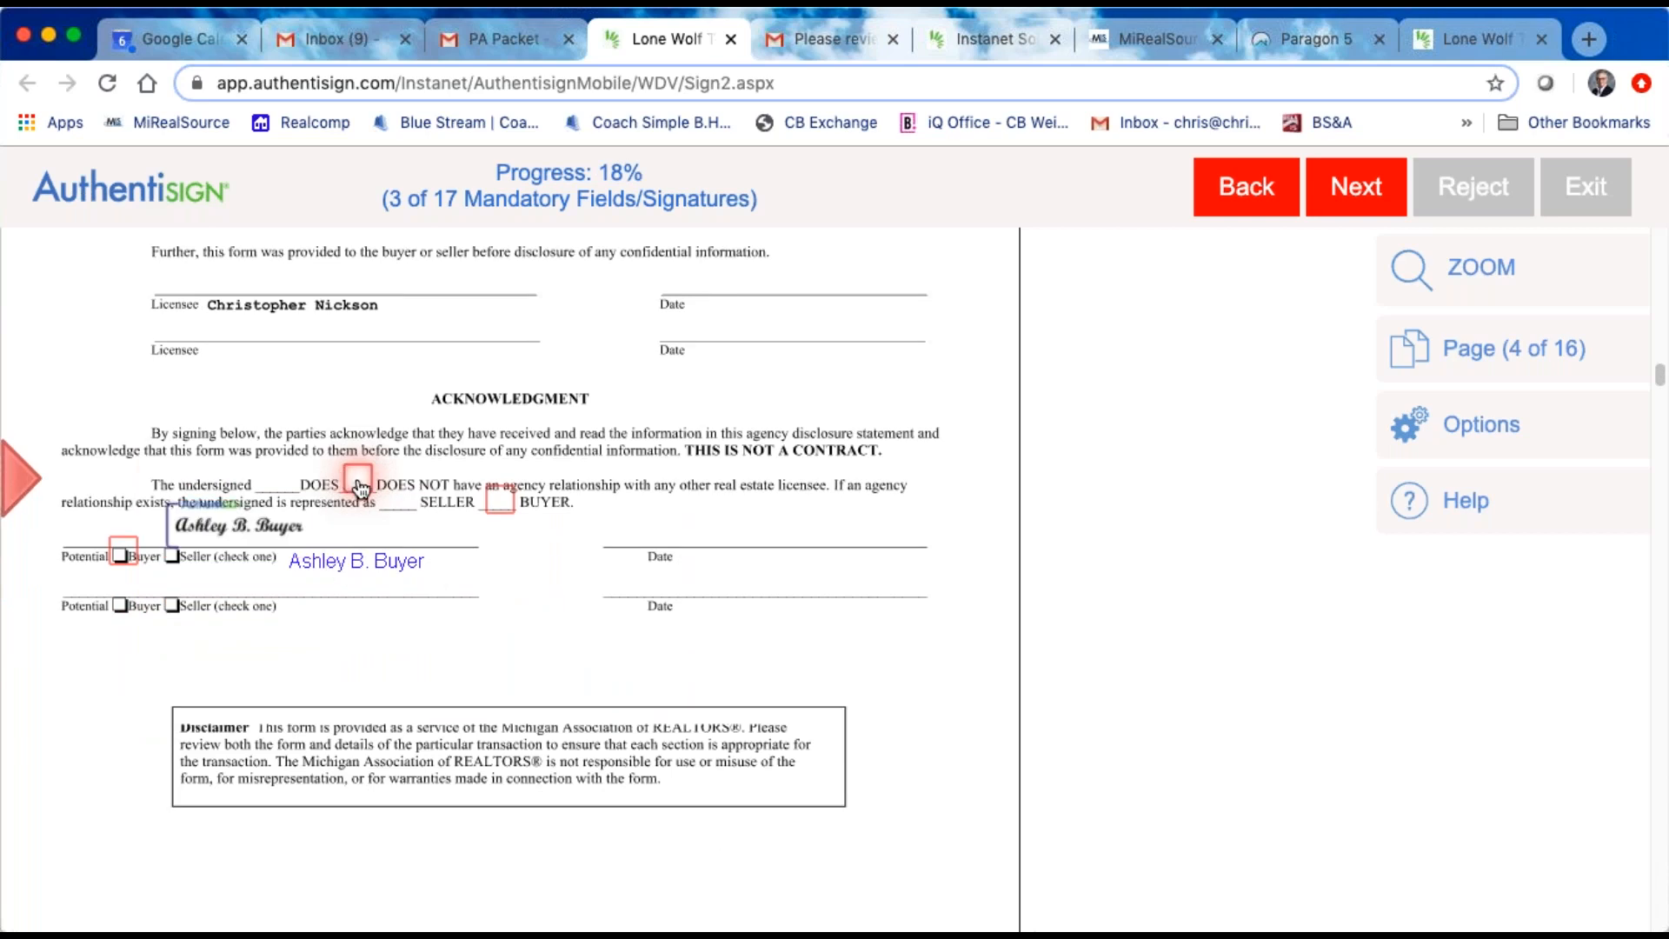
click(358, 478)
click(498, 478)
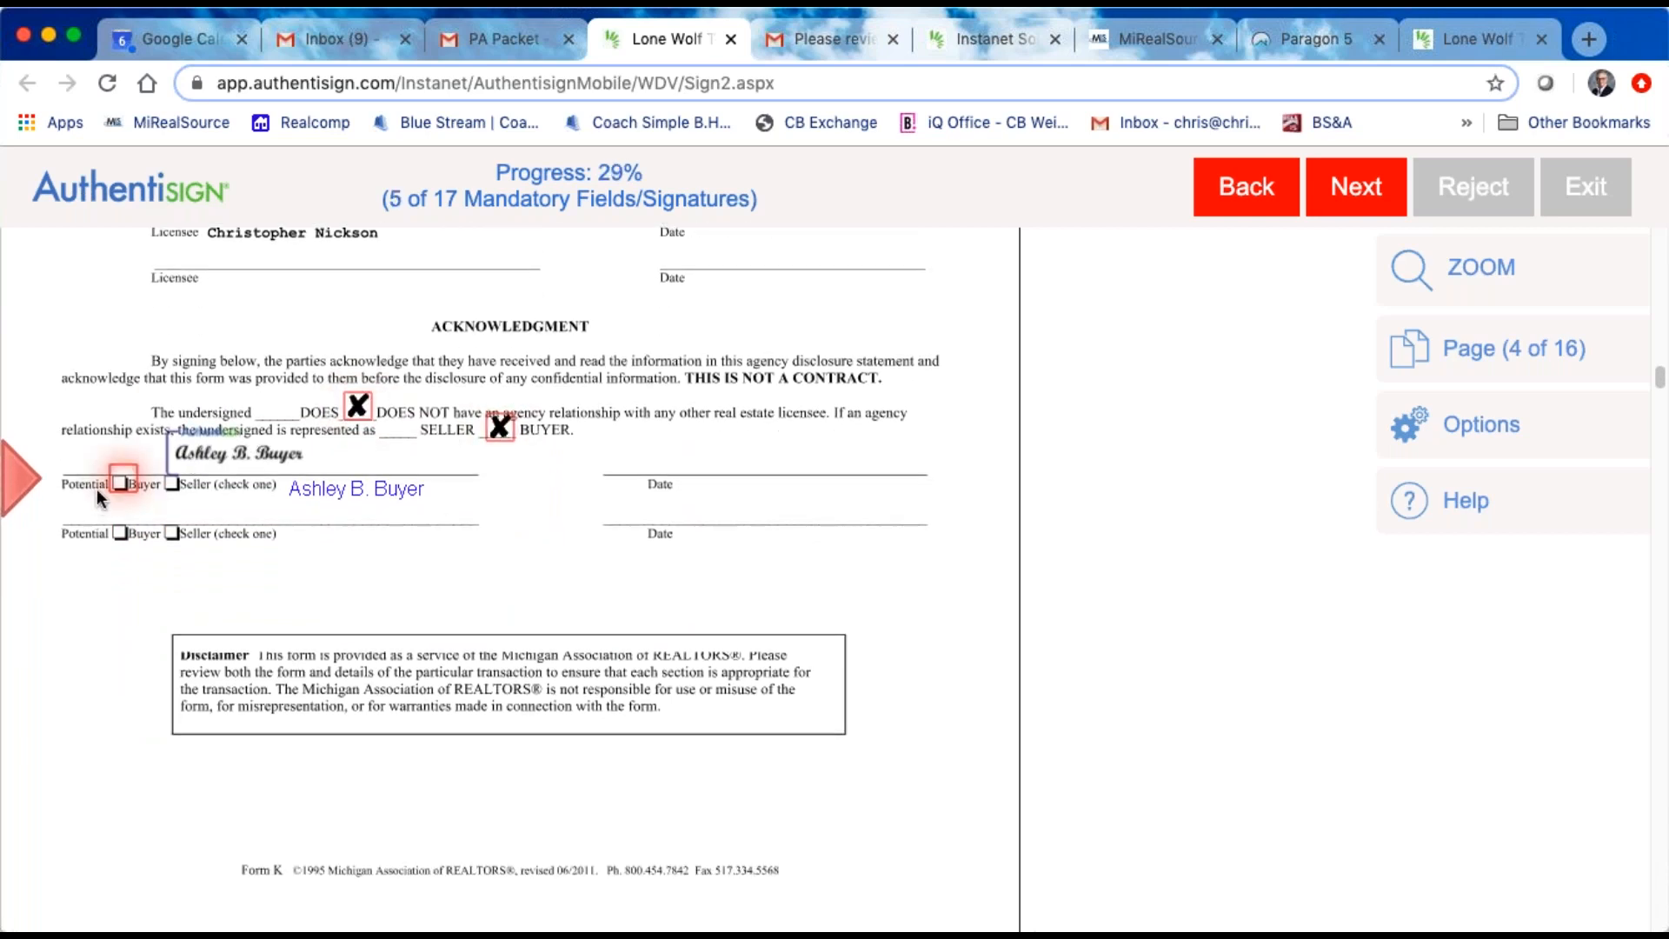
click(124, 483)
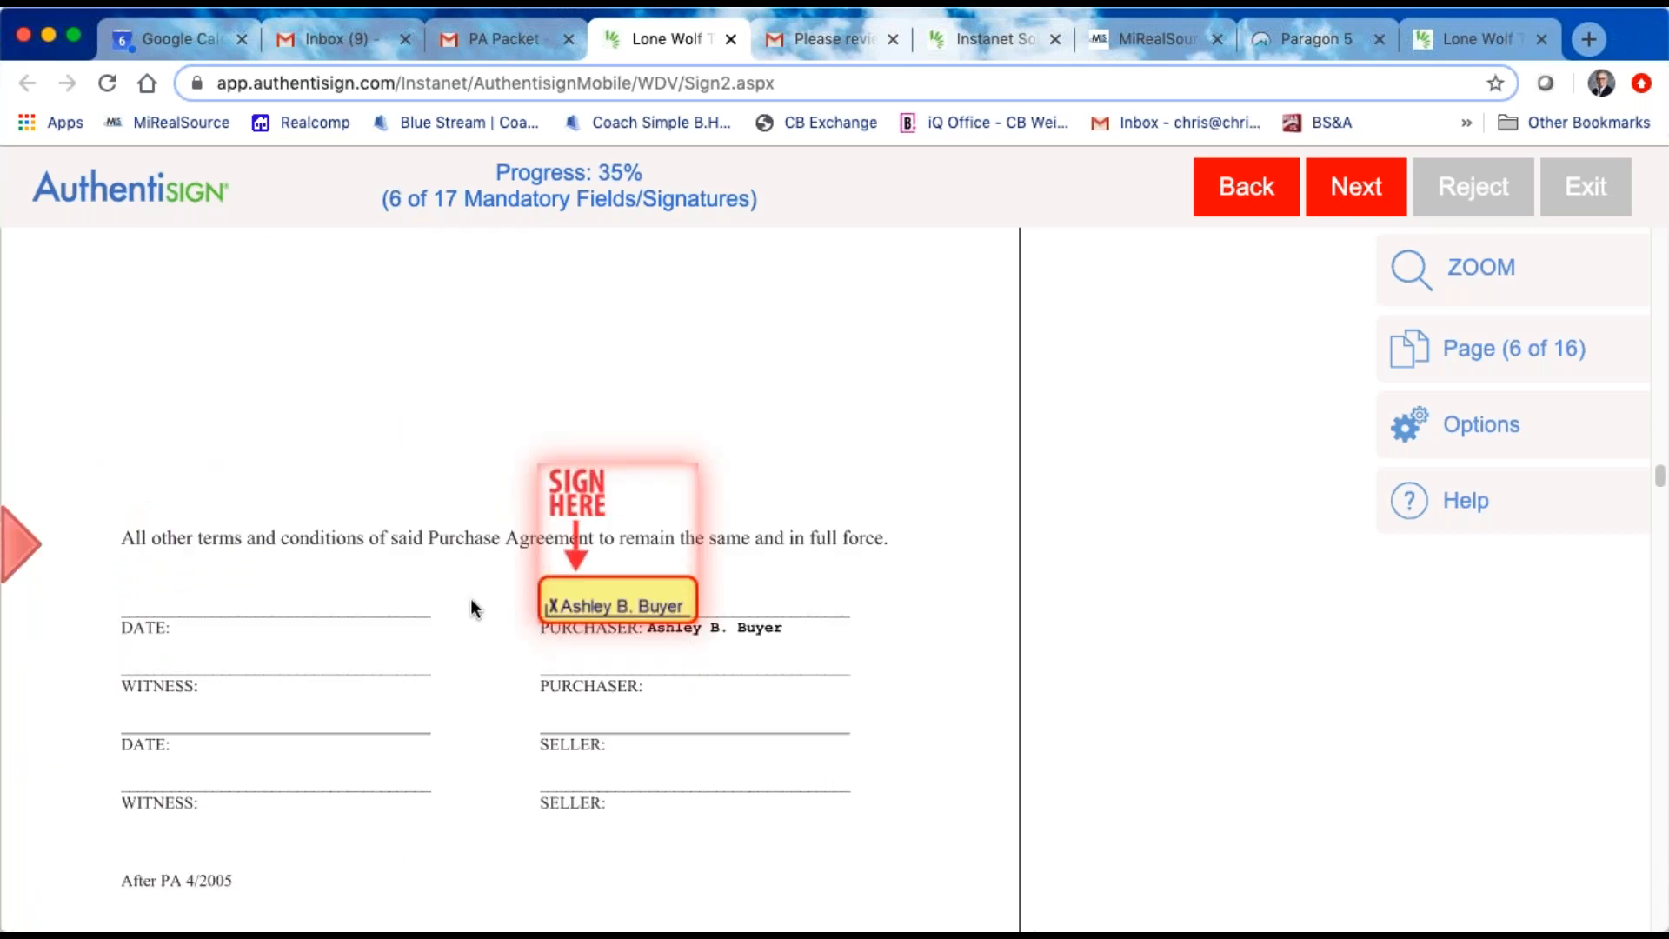
Step: Sign the purchase agreement addendum as purchaser and fill the buyer's initials on pages 1 and 2 of the purchase agreement
click(645, 617)
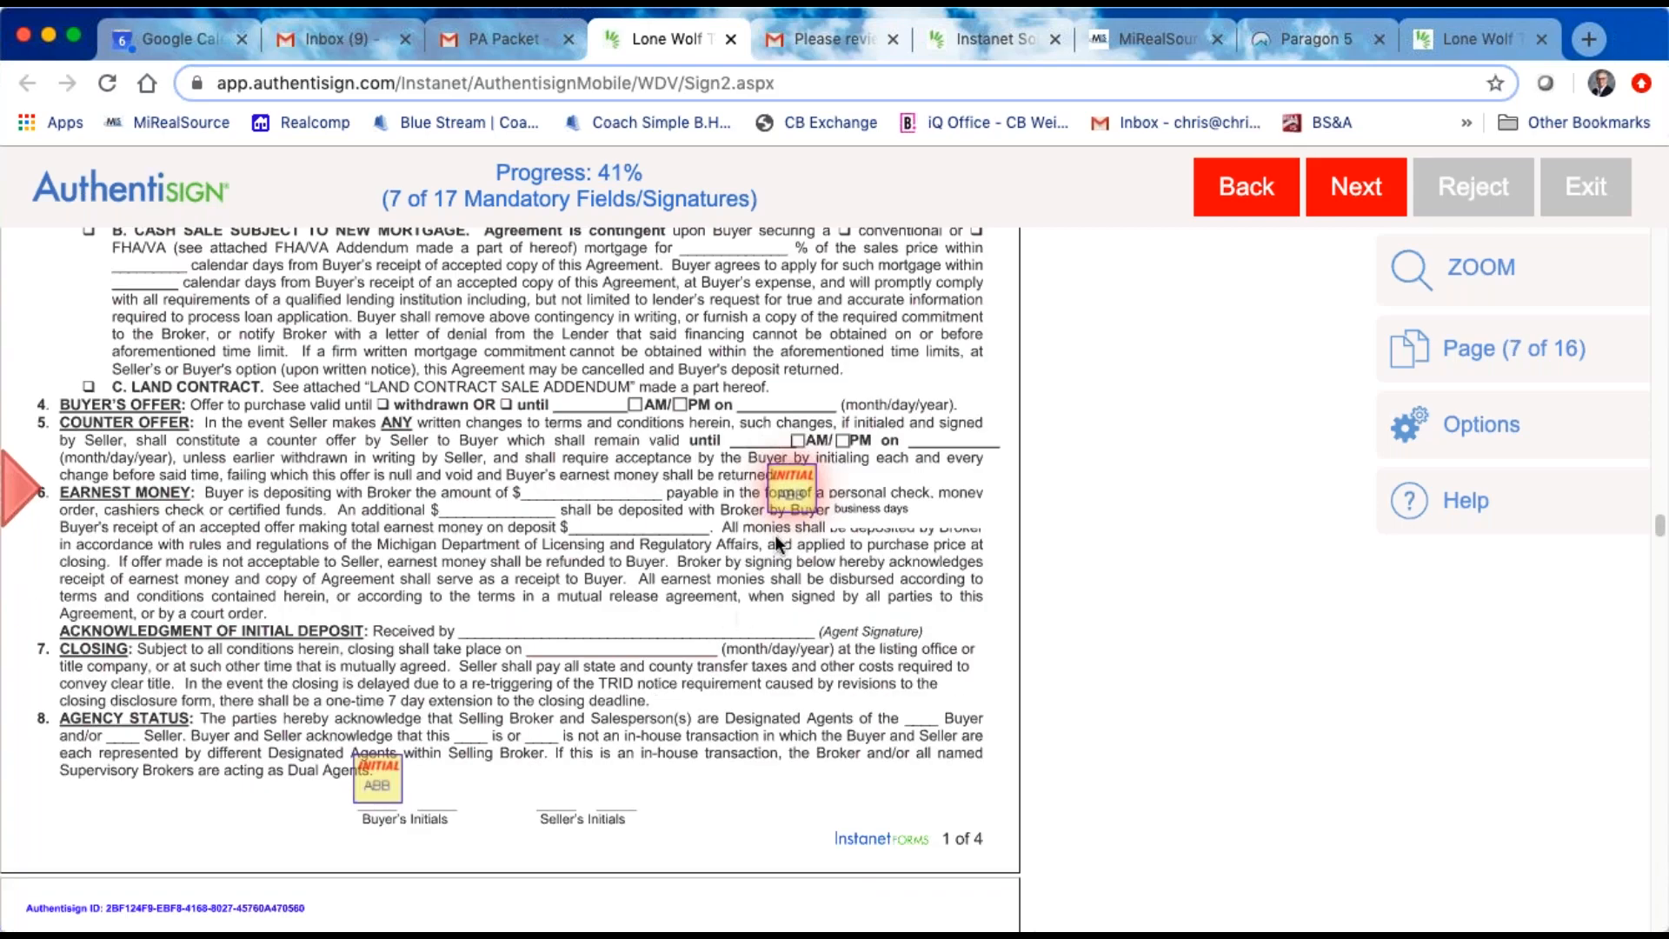
click(792, 518)
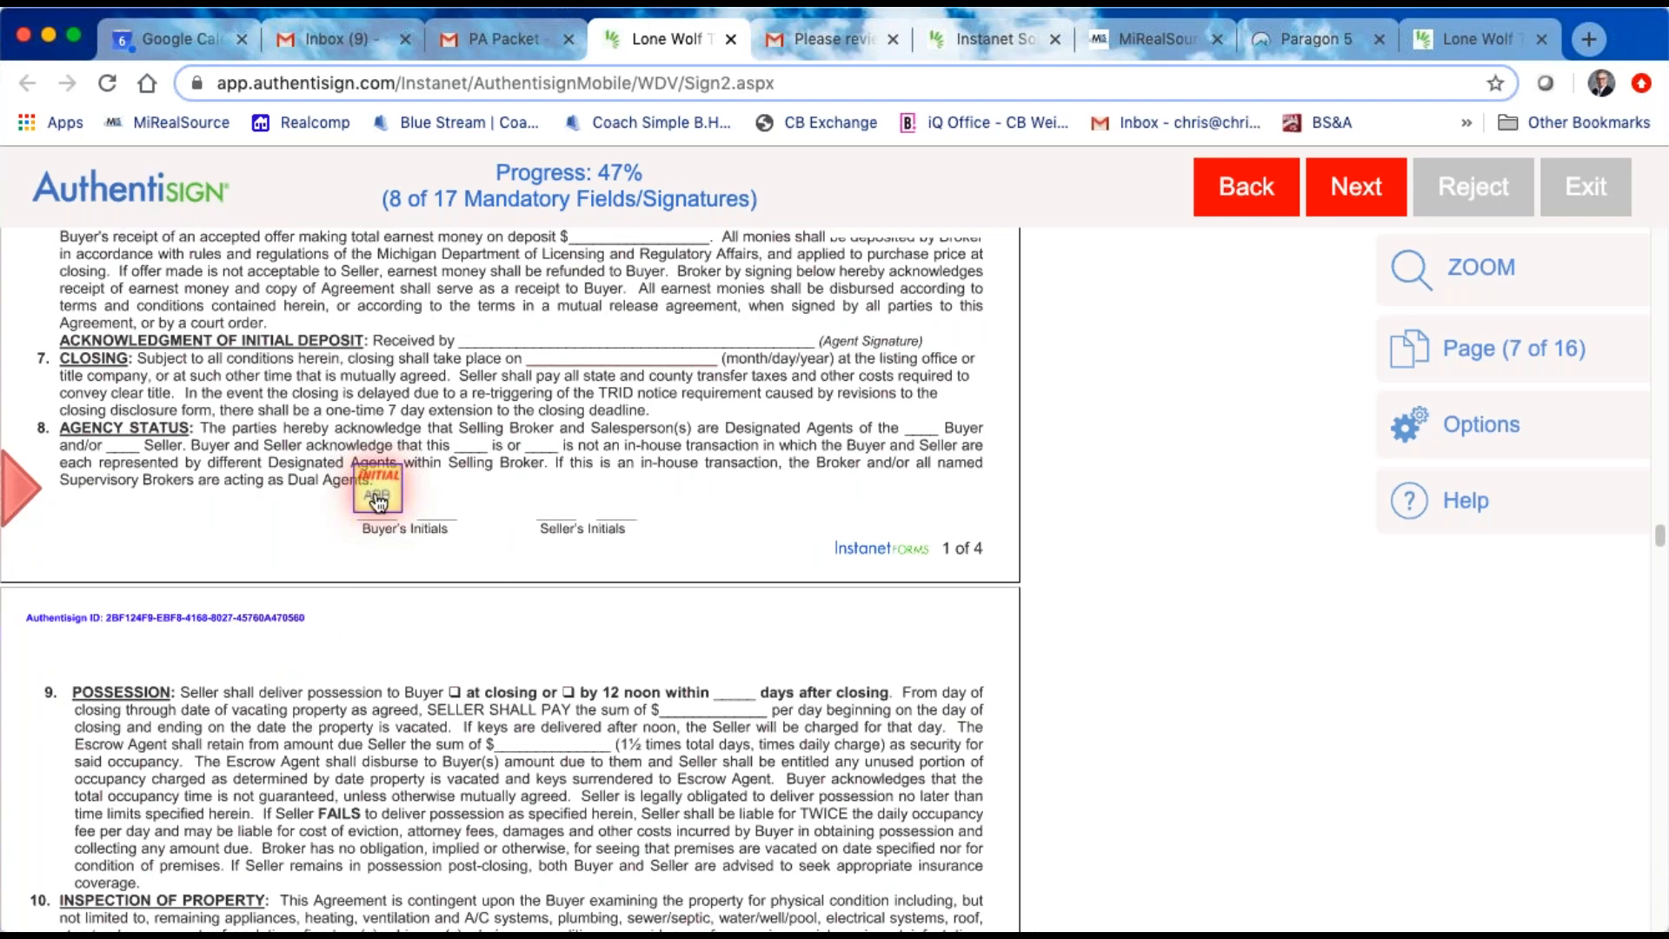
click(378, 503)
scroll(572, 523, up, 2)
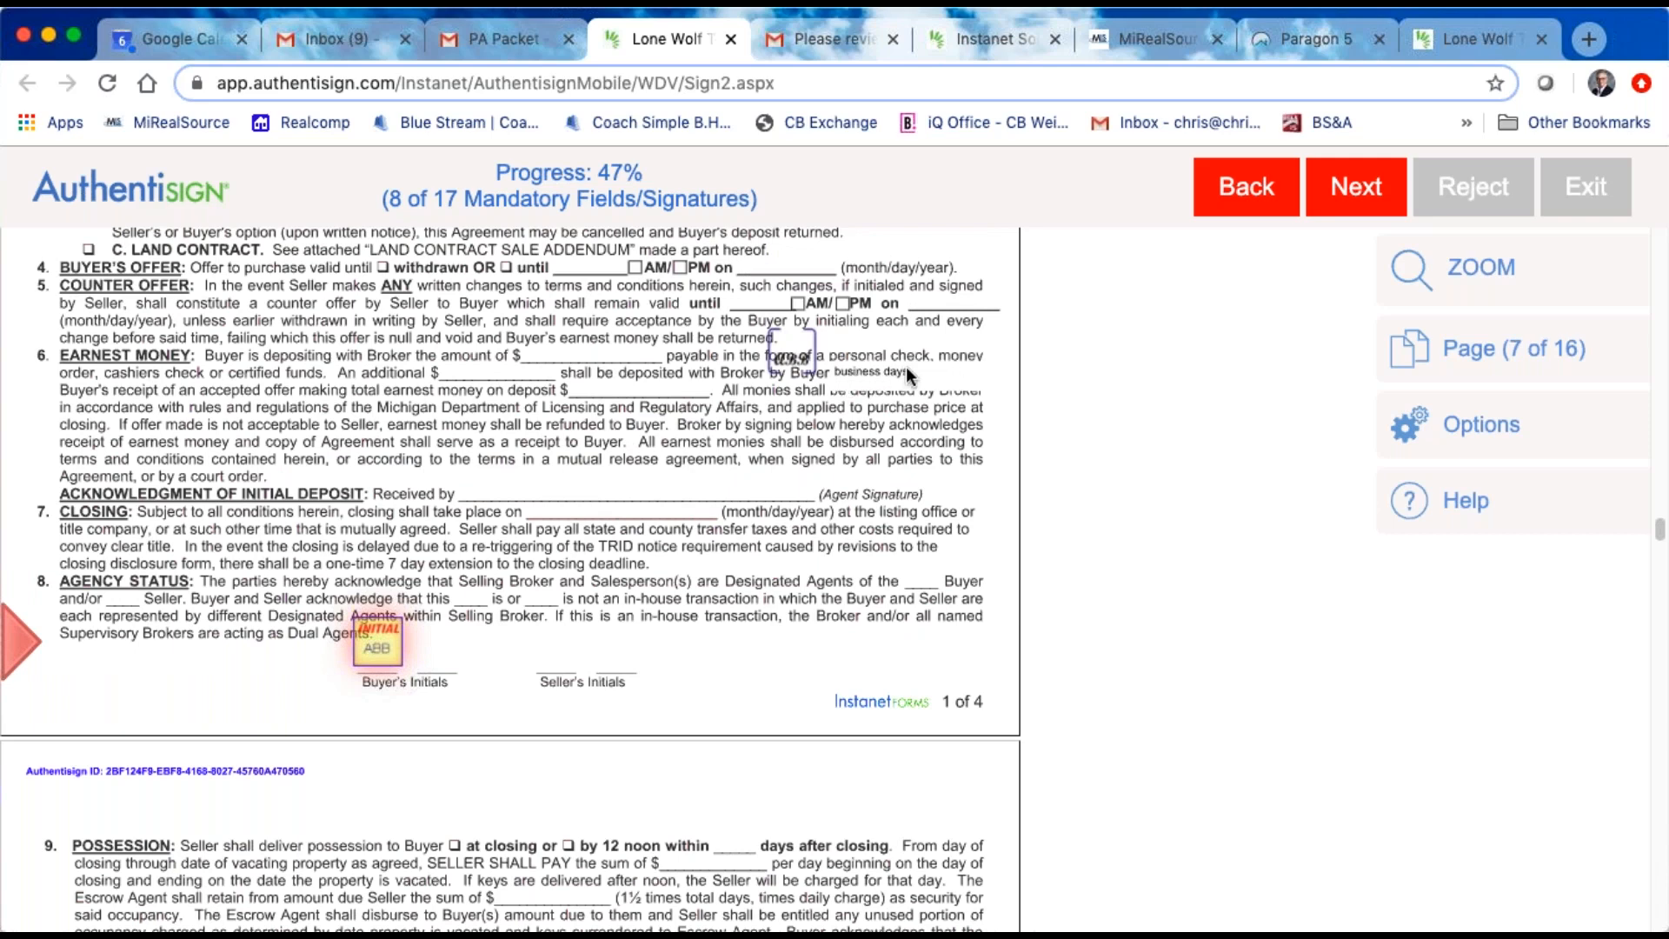
click(383, 650)
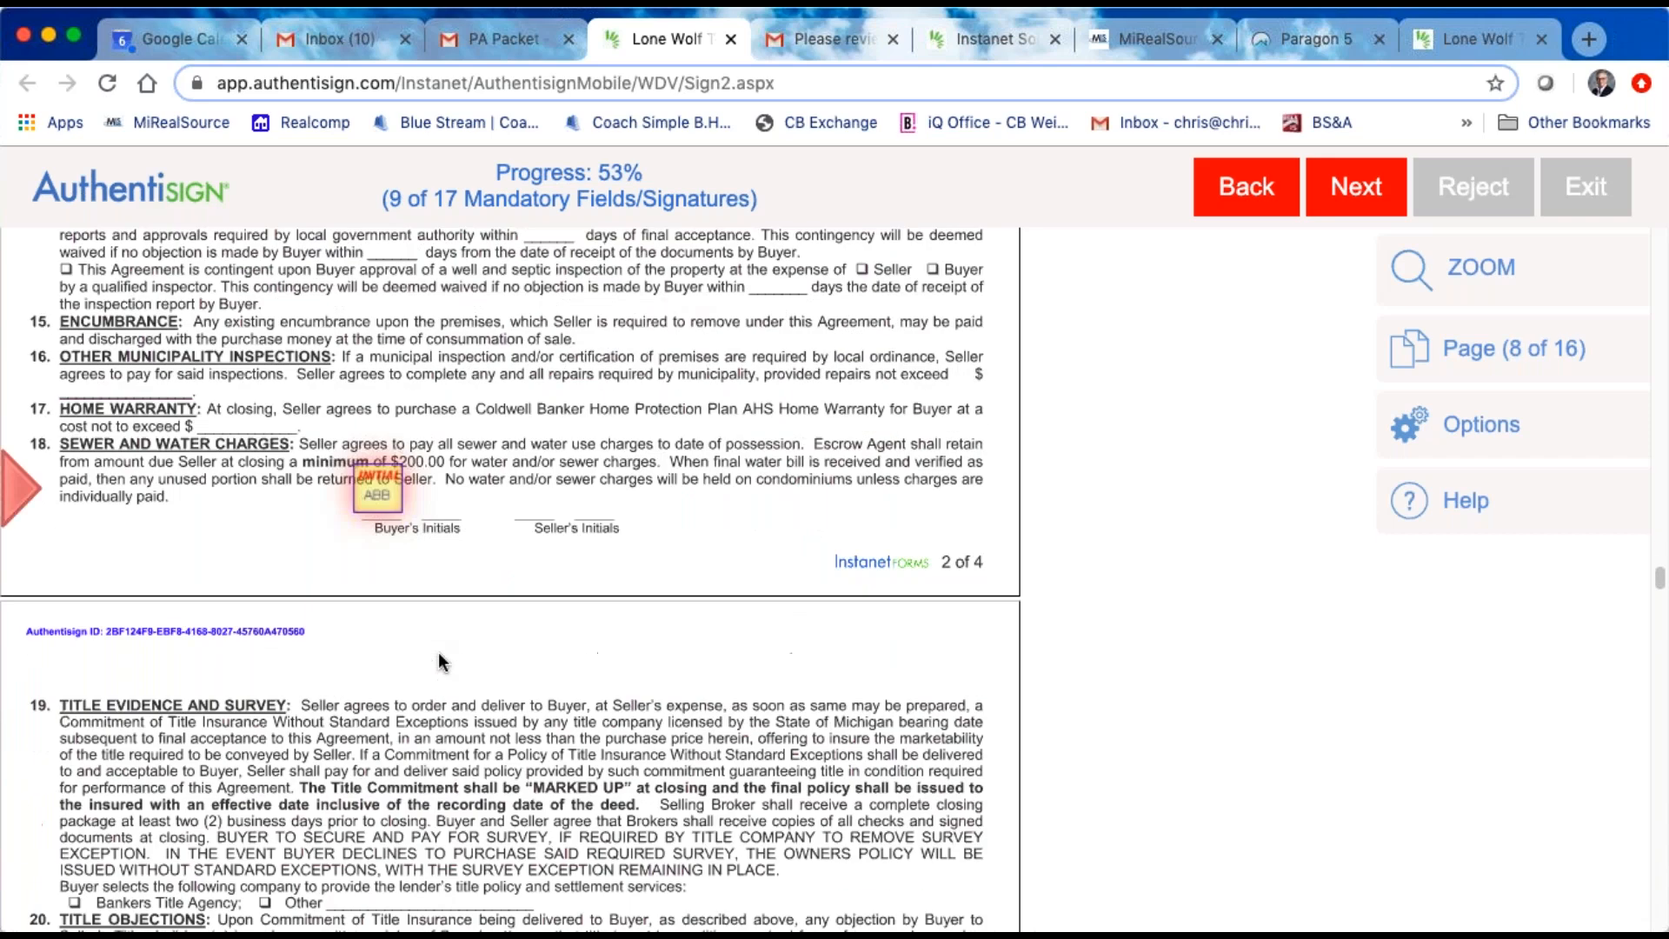
click(391, 496)
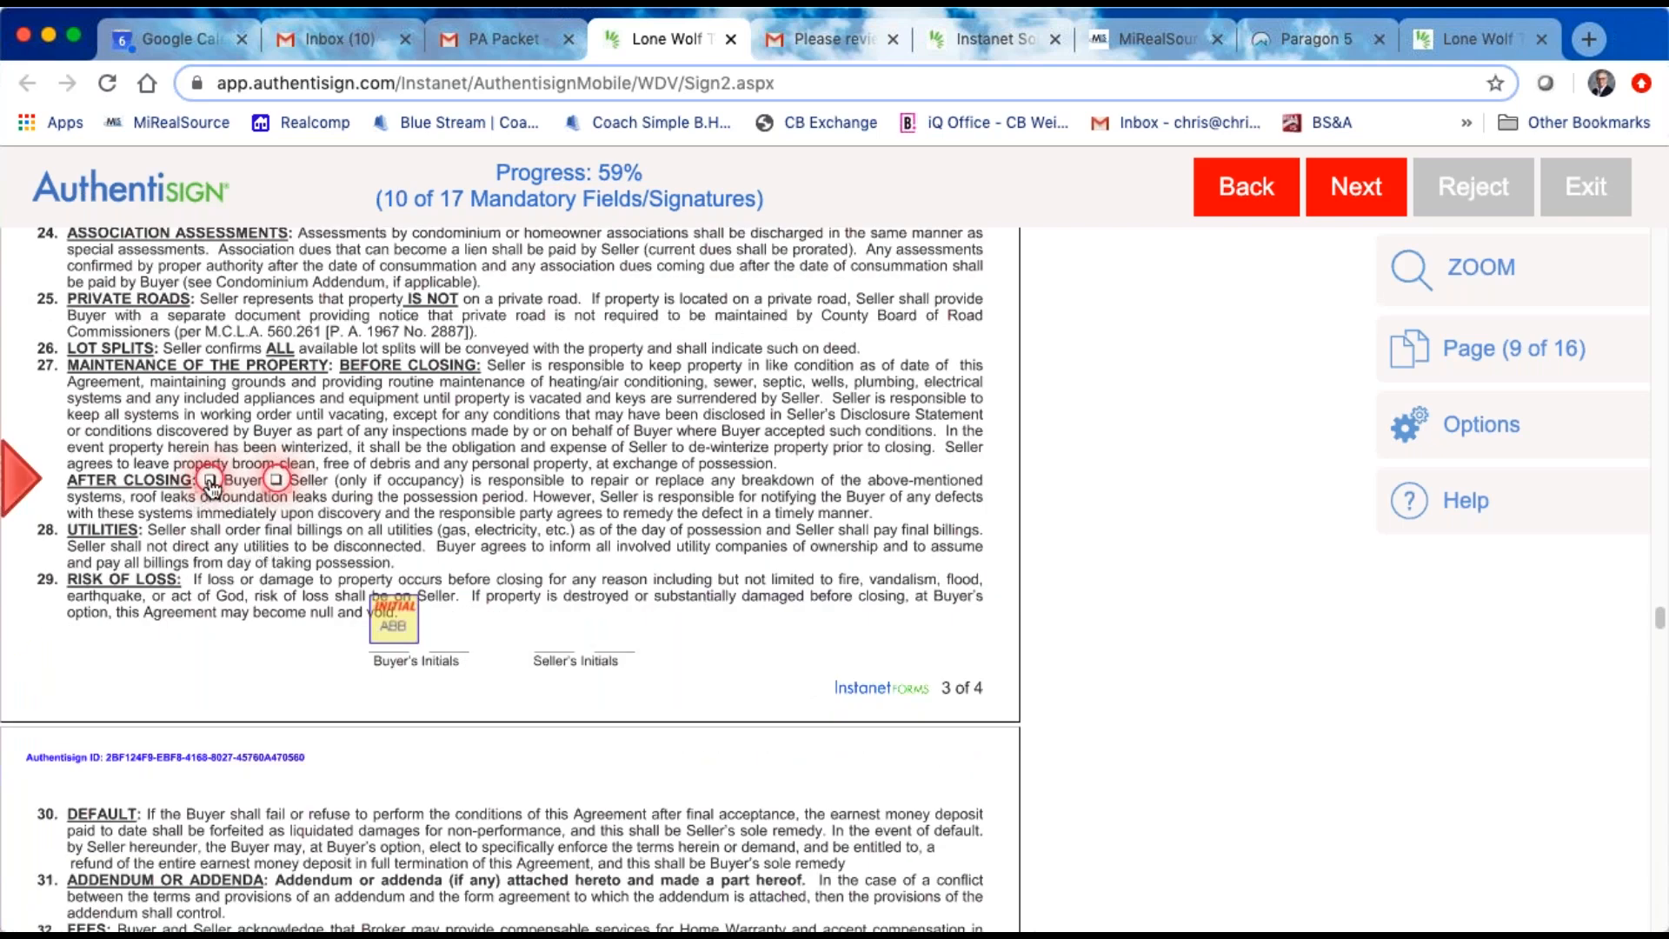
Step: Try both After Closing responsibility options on purchase agreement page 3, leave Buyer selected, and initial the page
click(210, 480)
click(277, 348)
click(210, 350)
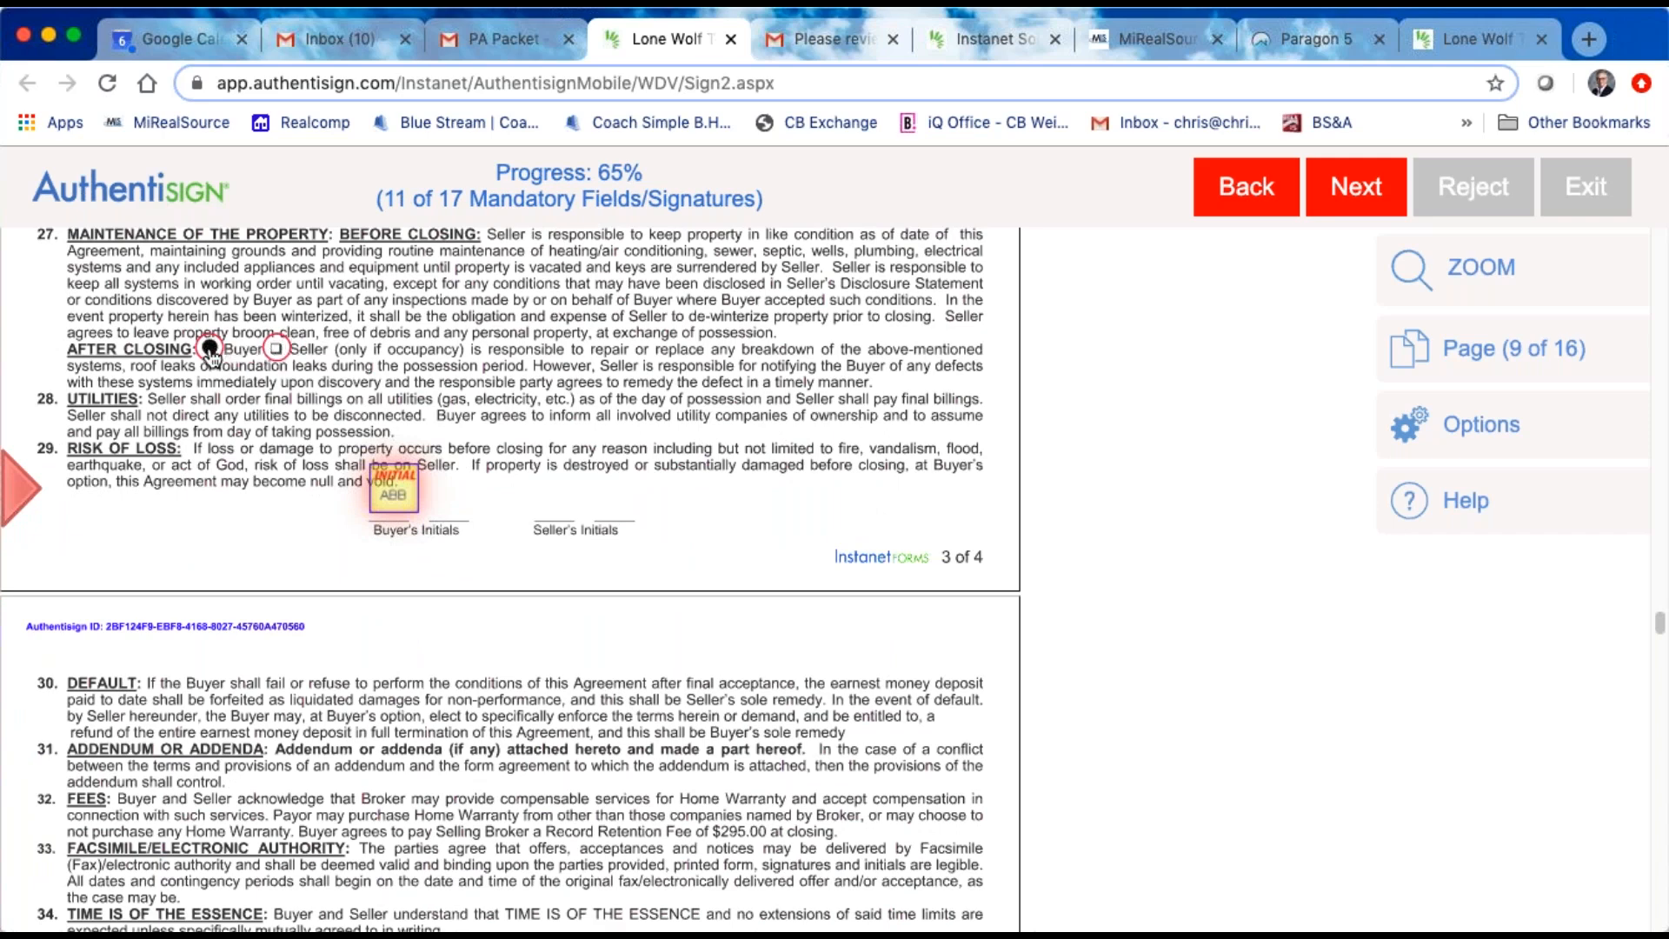
click(277, 349)
click(210, 349)
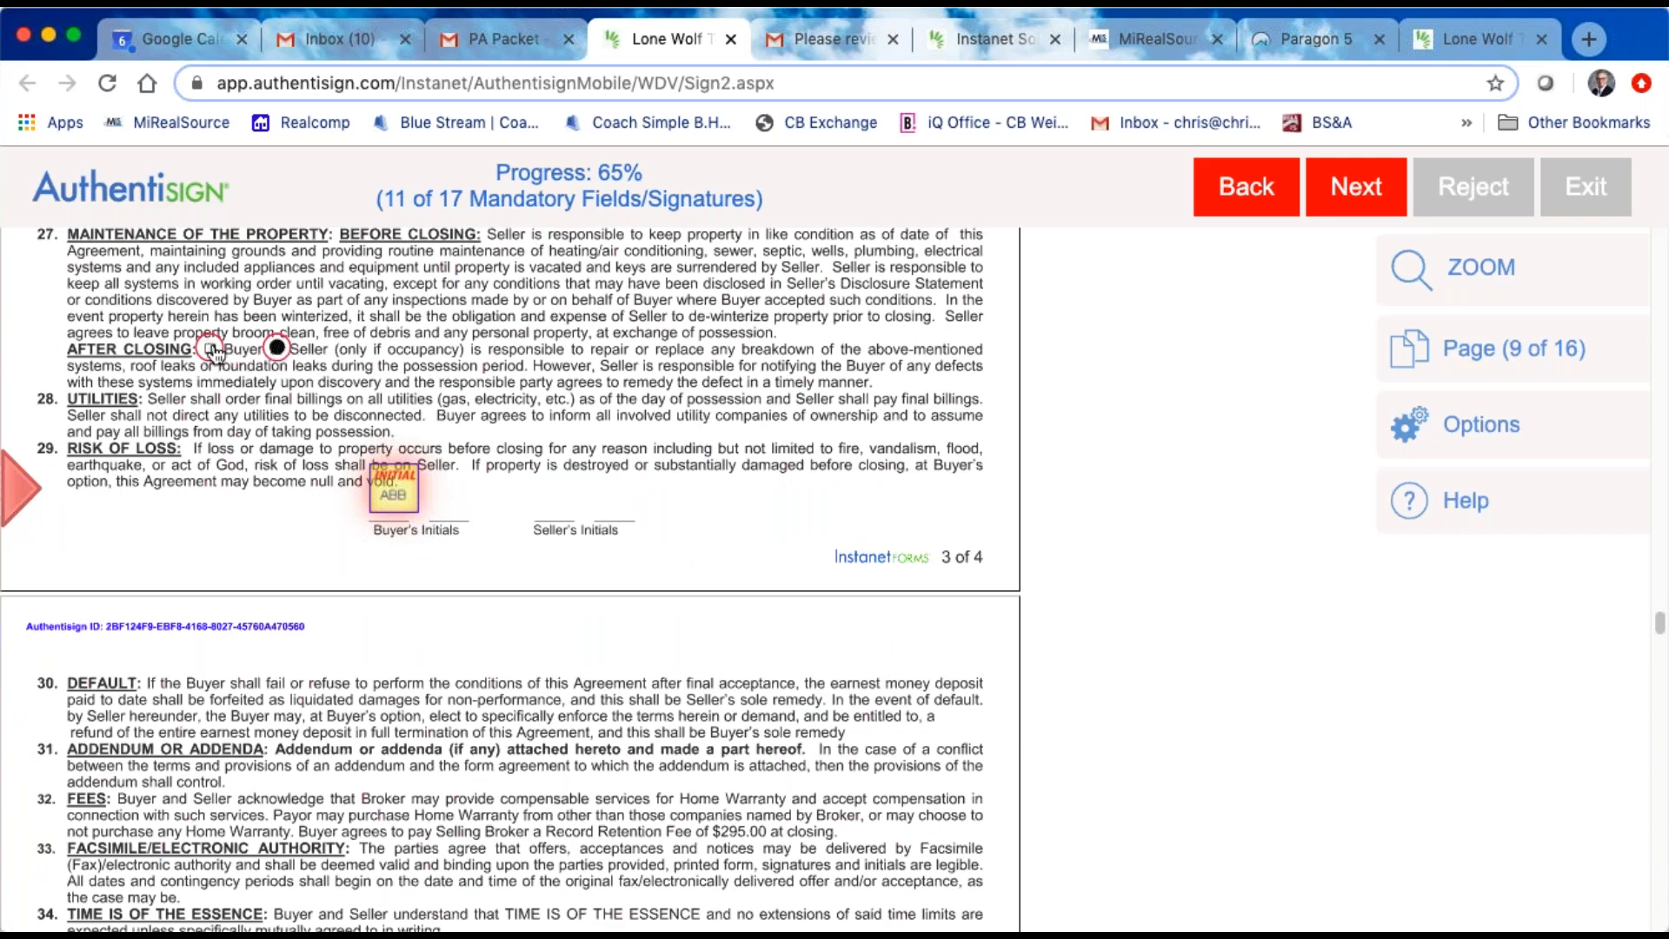
click(393, 503)
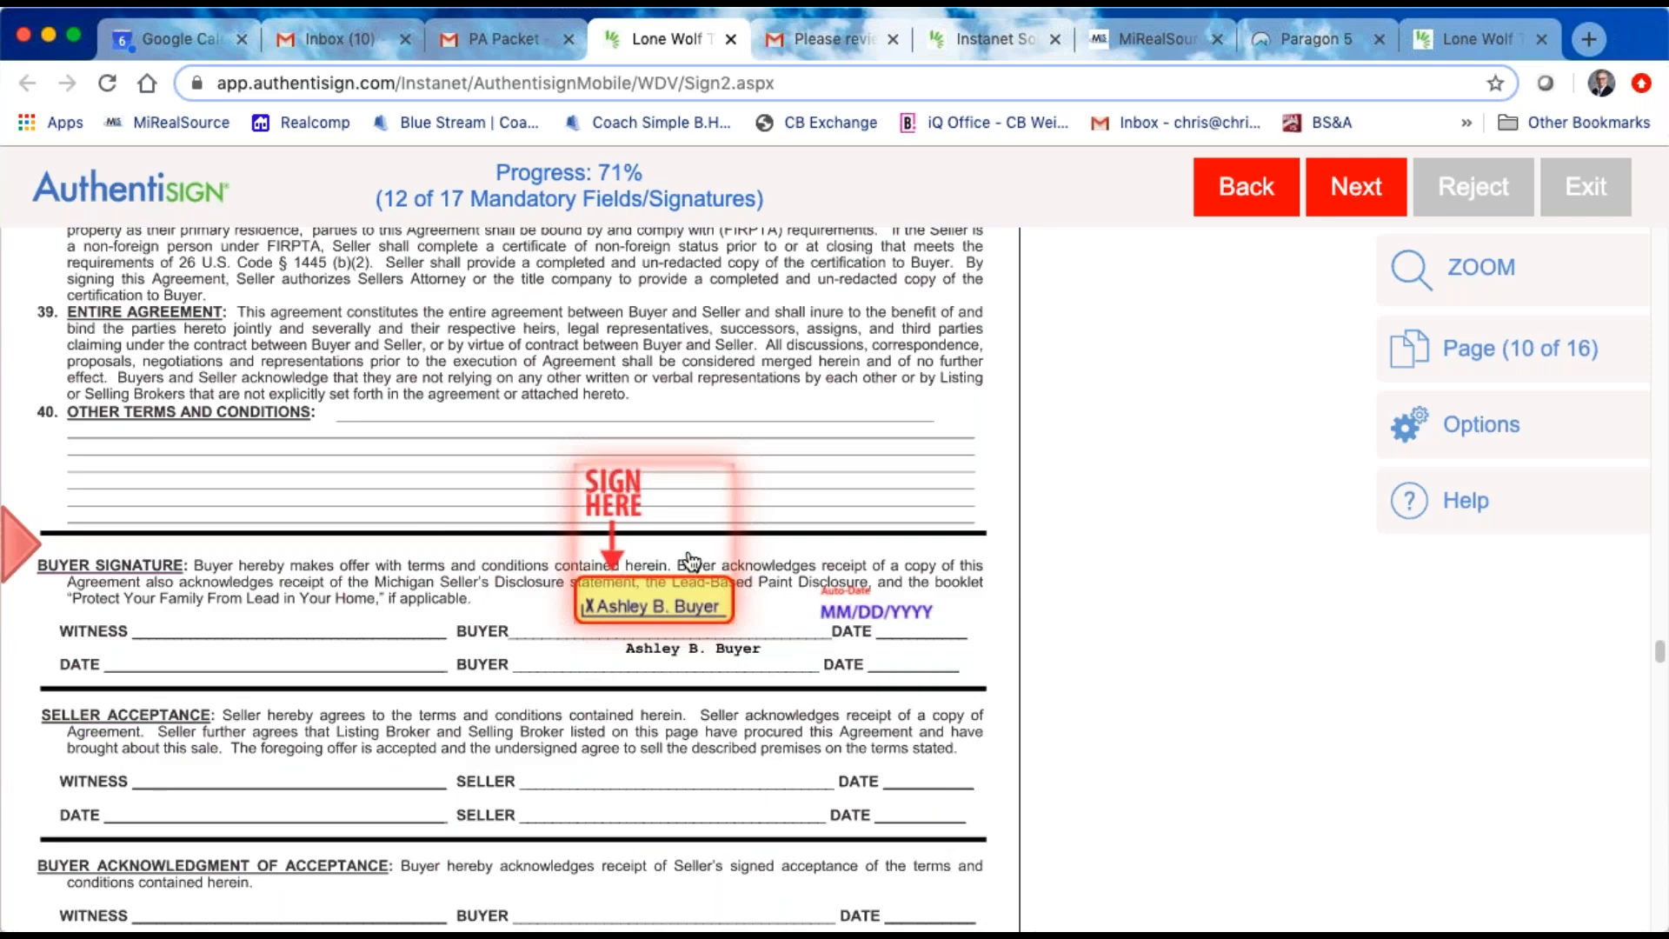
Step: Sign and initial the remaining buyer fields from the purchase agreement's buyer signature on page 10 through page 16
click(662, 602)
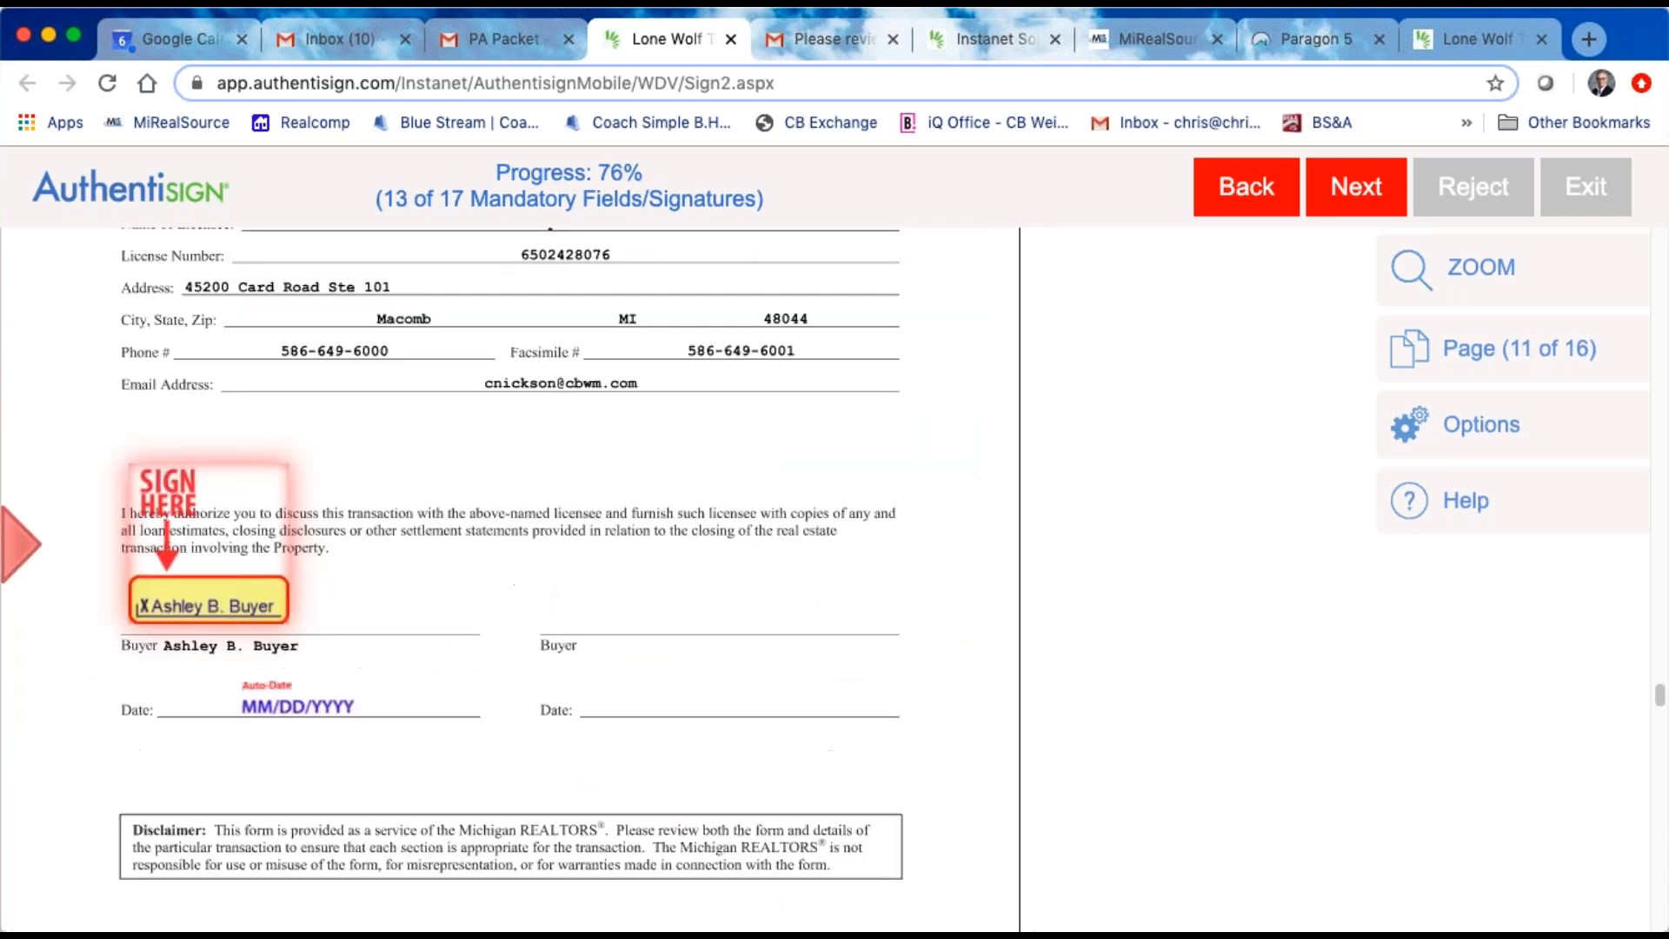
click(209, 582)
click(1001, 491)
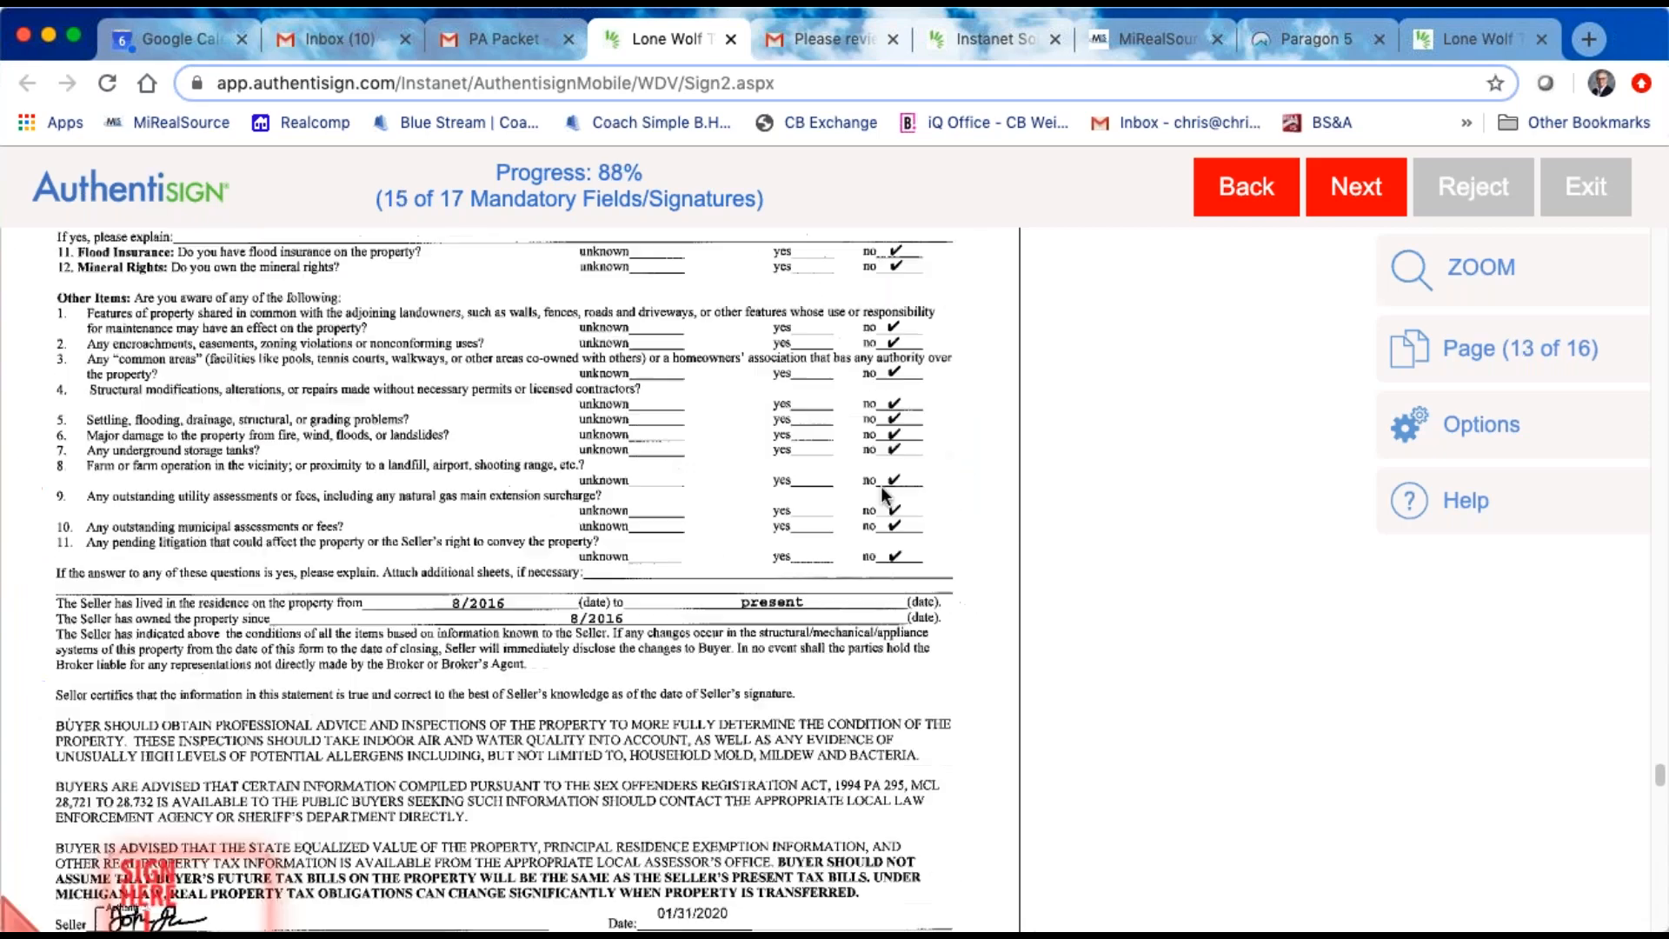
click(247, 595)
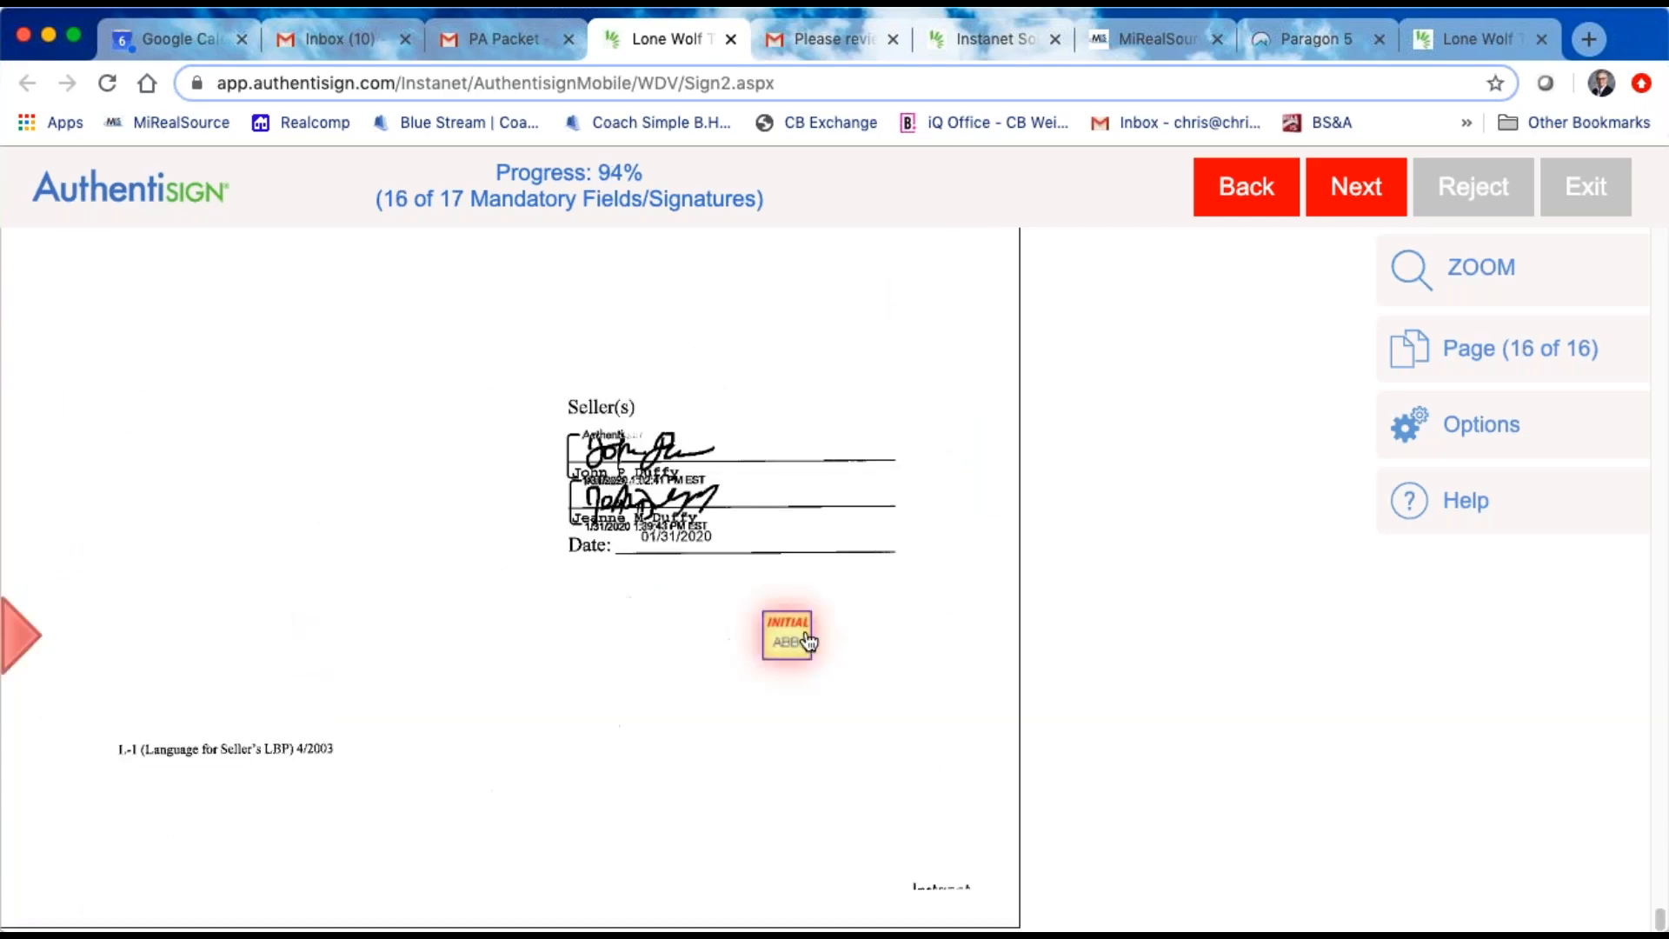
click(781, 639)
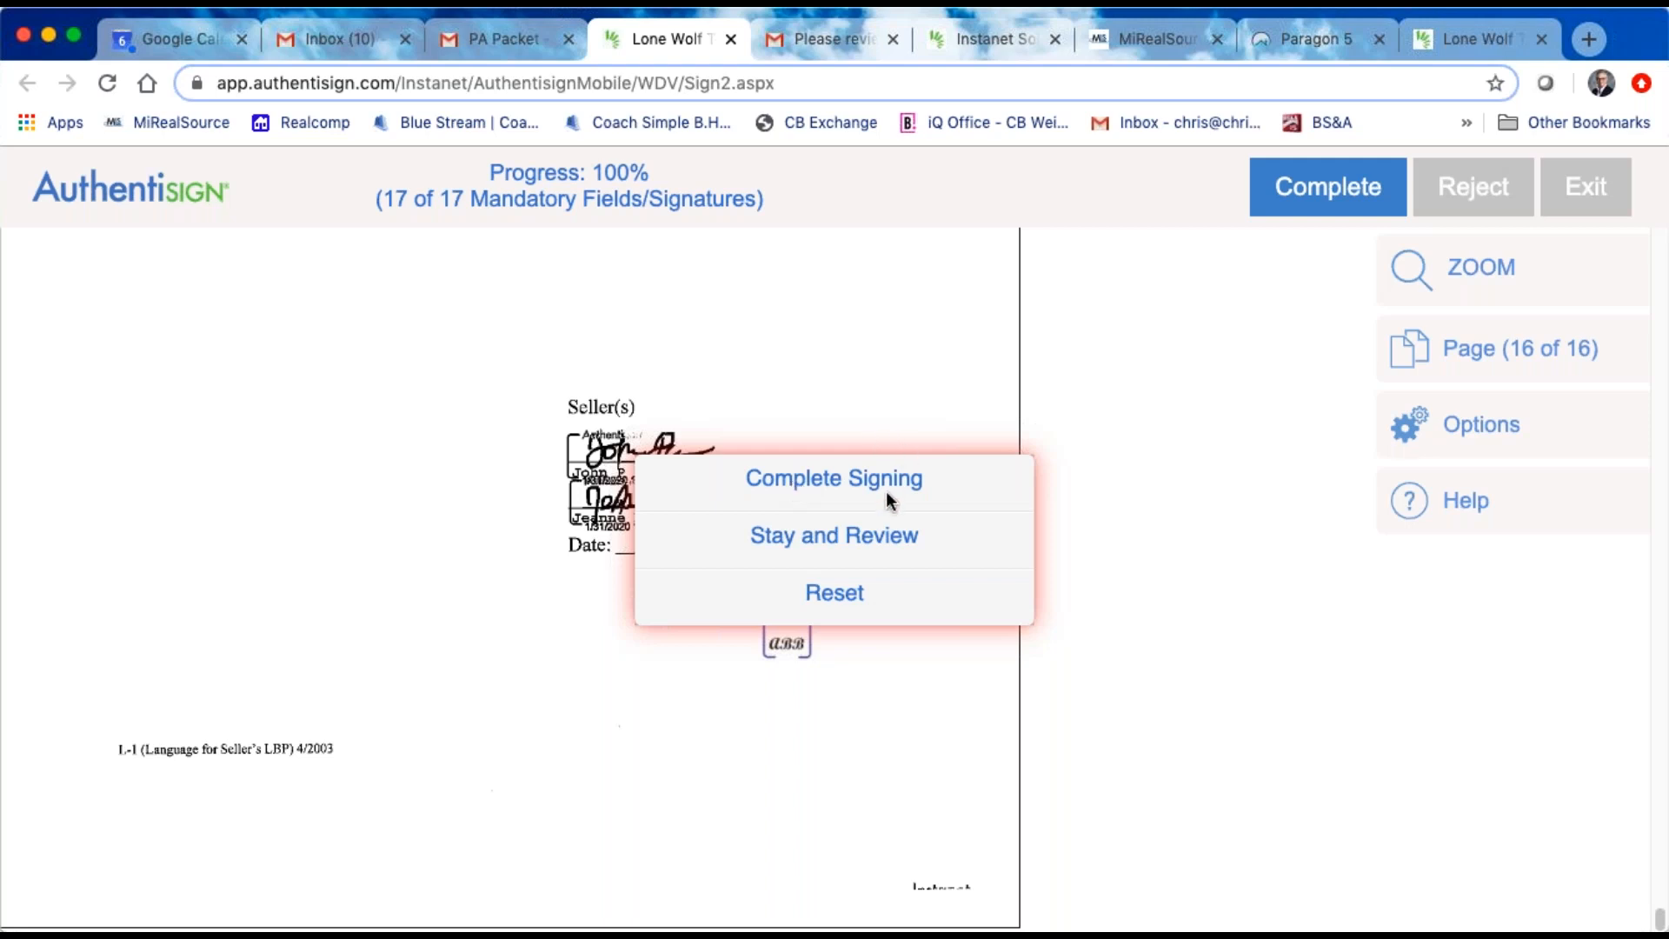
Step: Complete the buyer's signing and decline to add a dashboard password
click(830, 478)
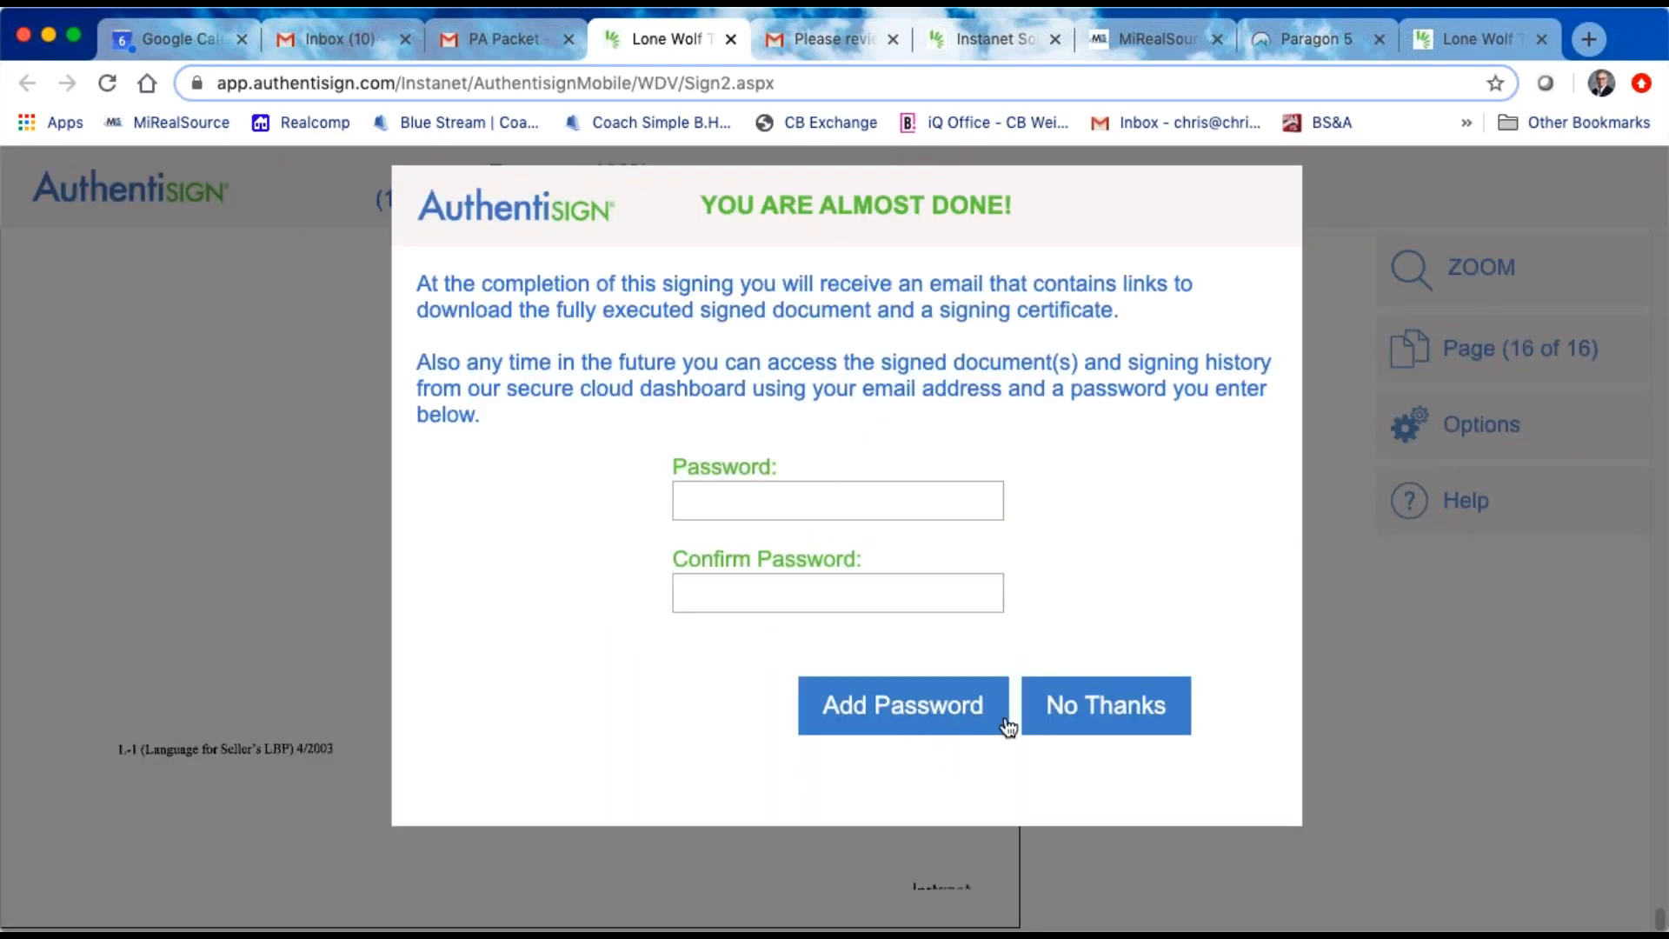
click(1145, 715)
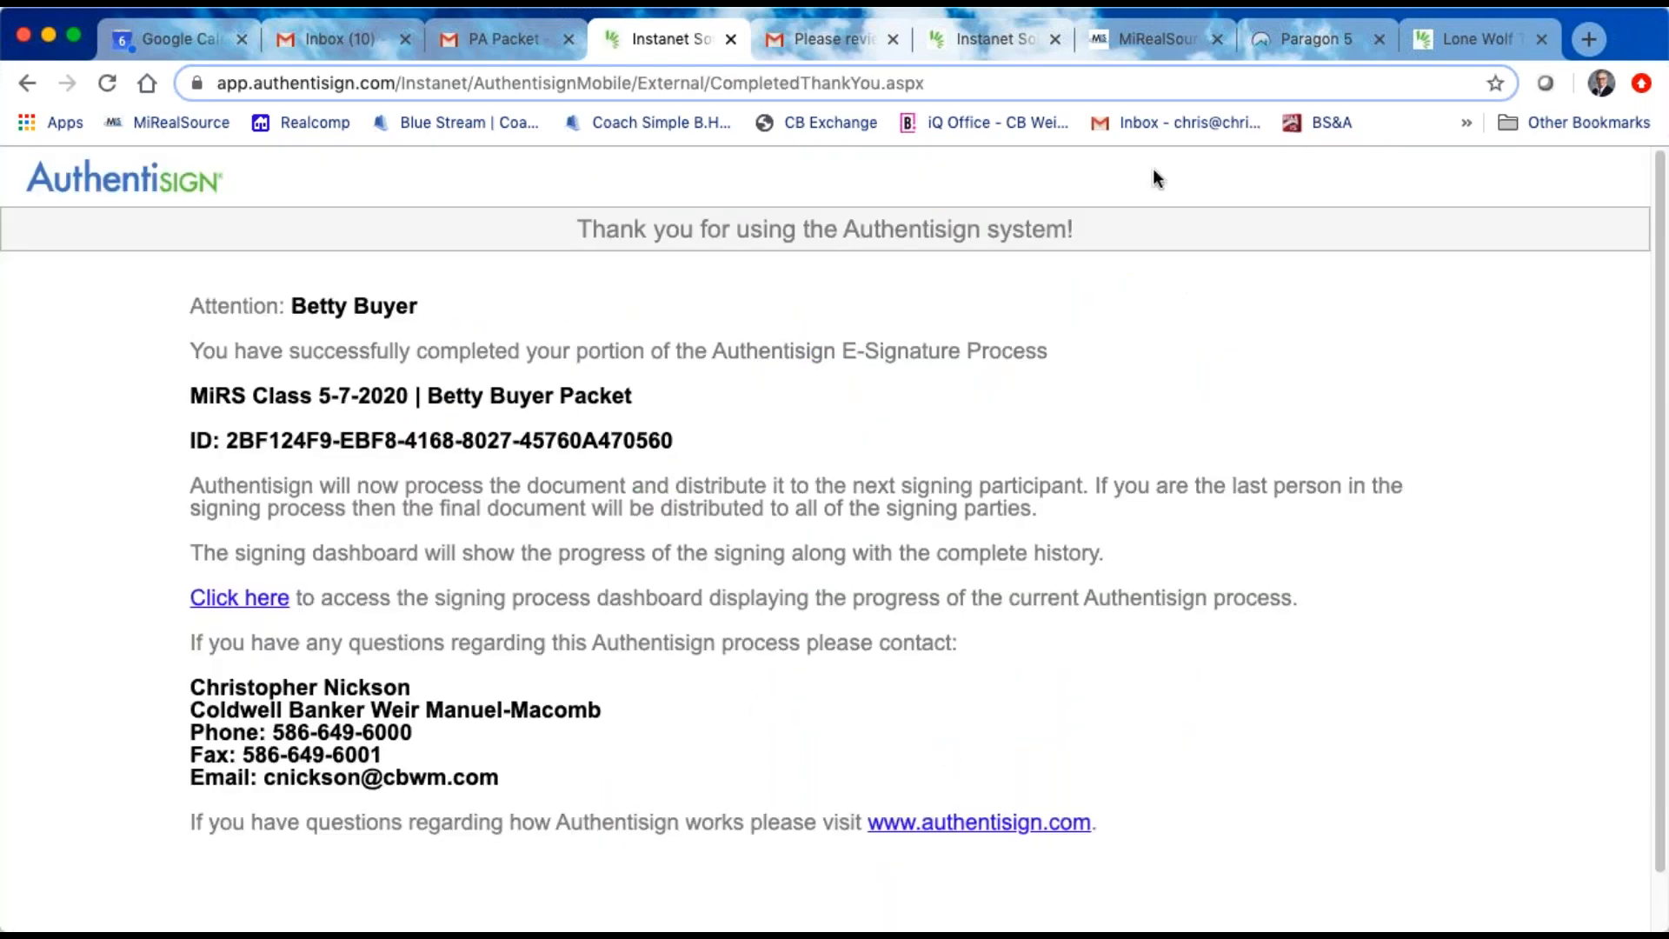
Step: Reopen the buyer packet's signing details from the MiRS Class buyer transaction's signings to check each participant's status
click(1474, 38)
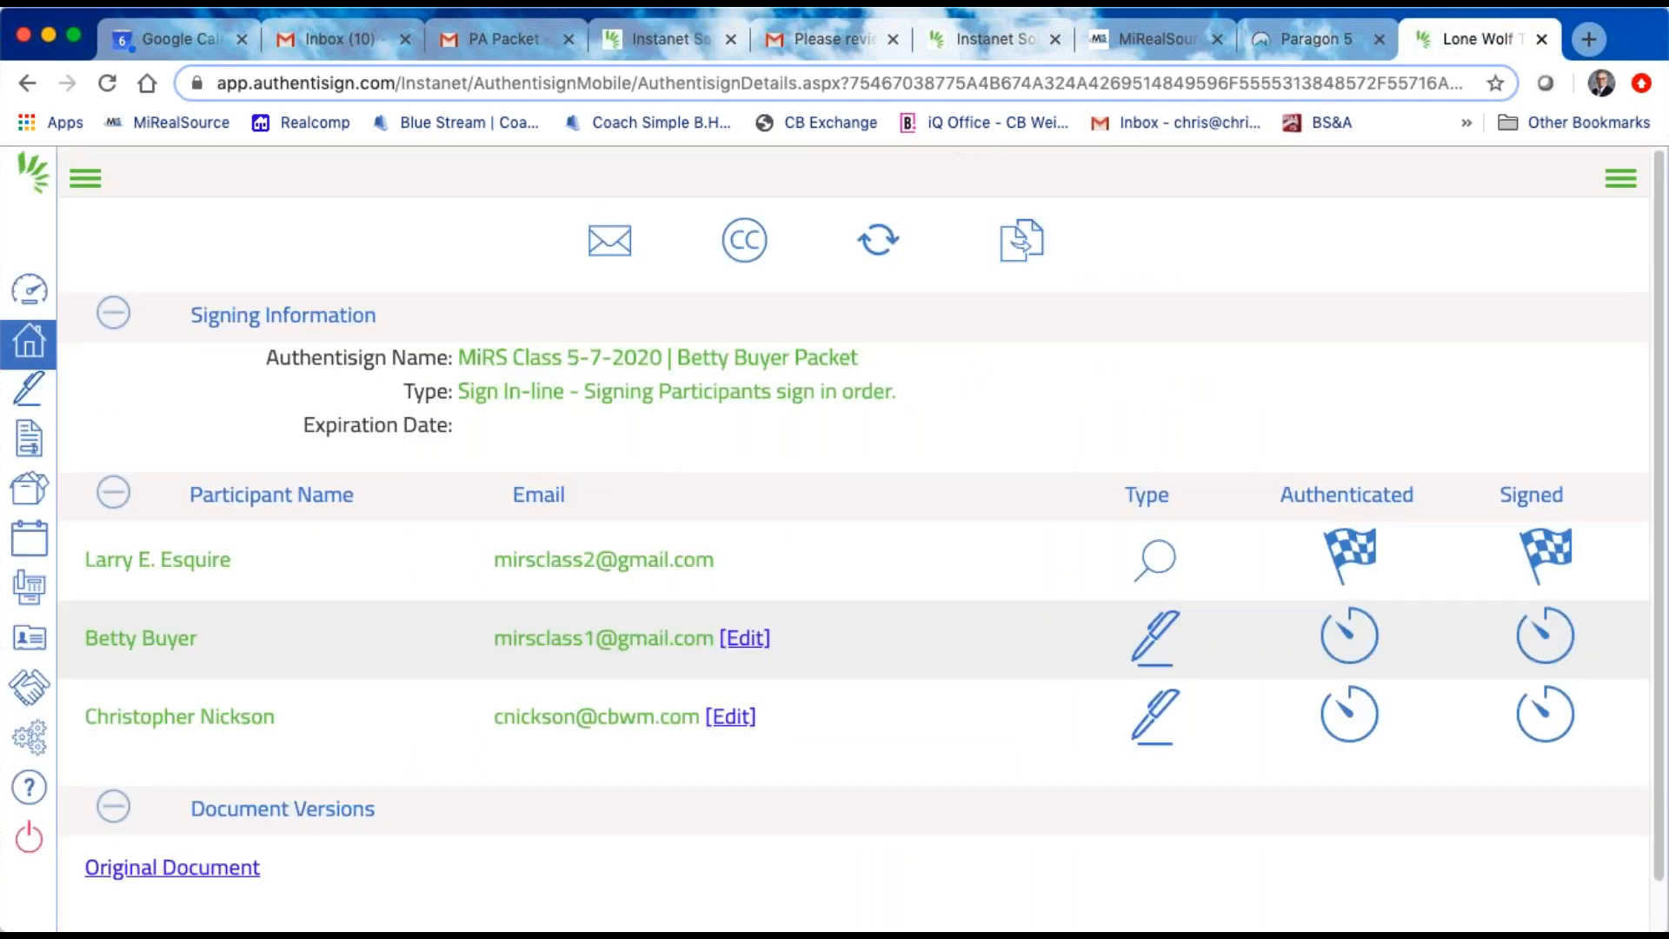
click(22, 351)
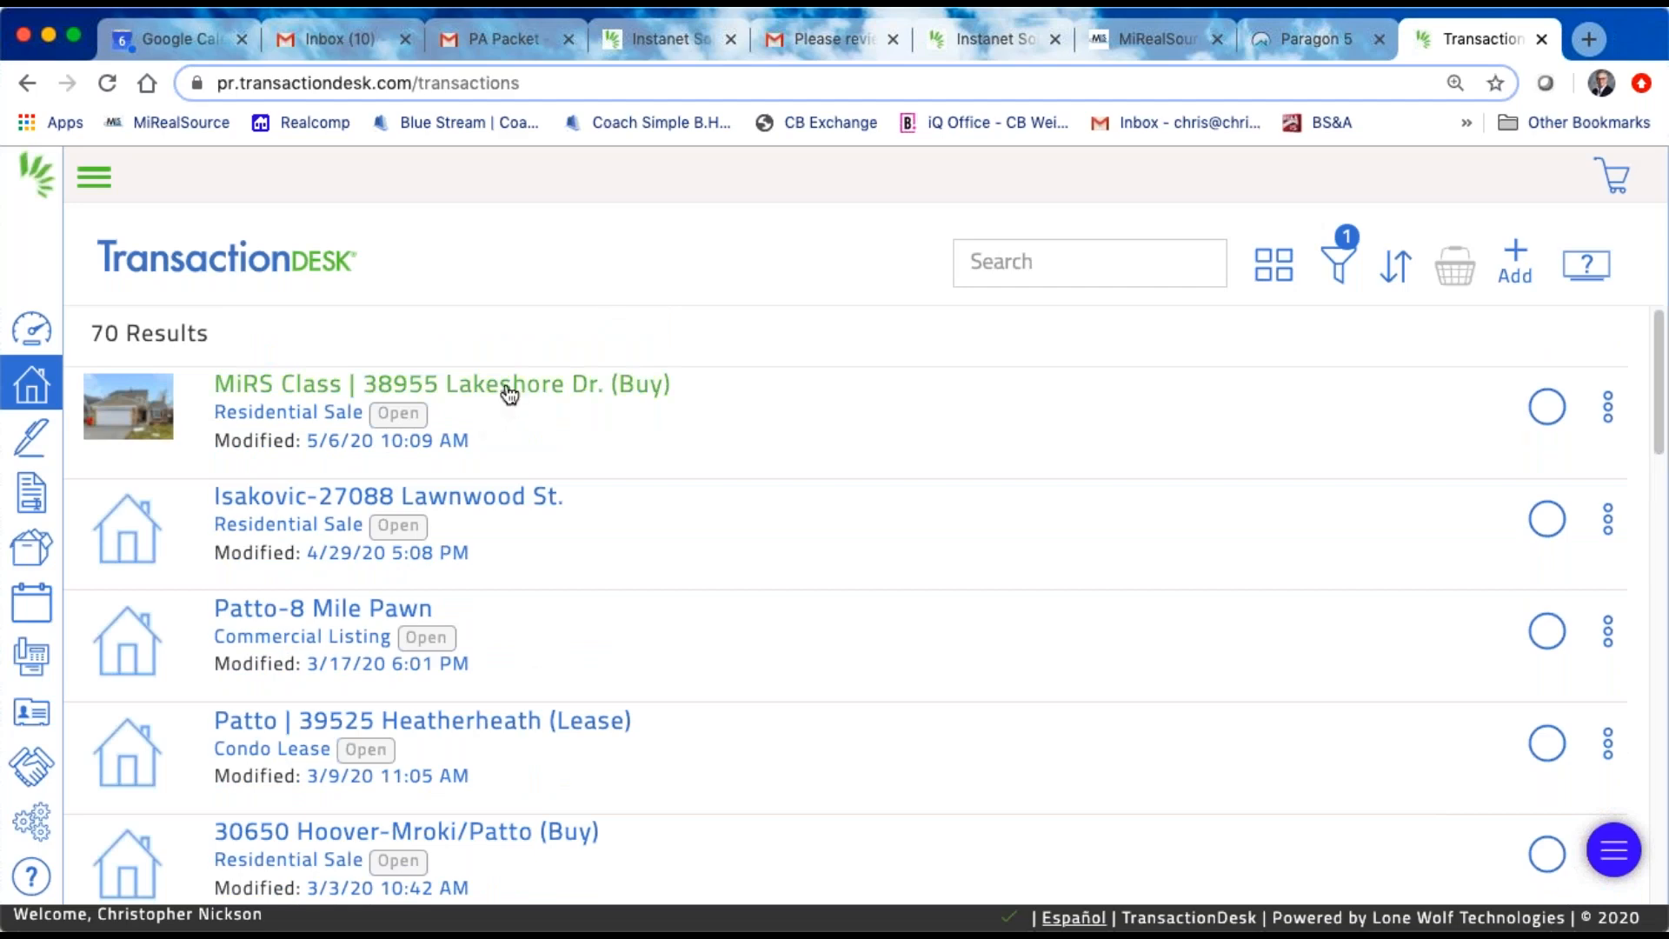
click(509, 393)
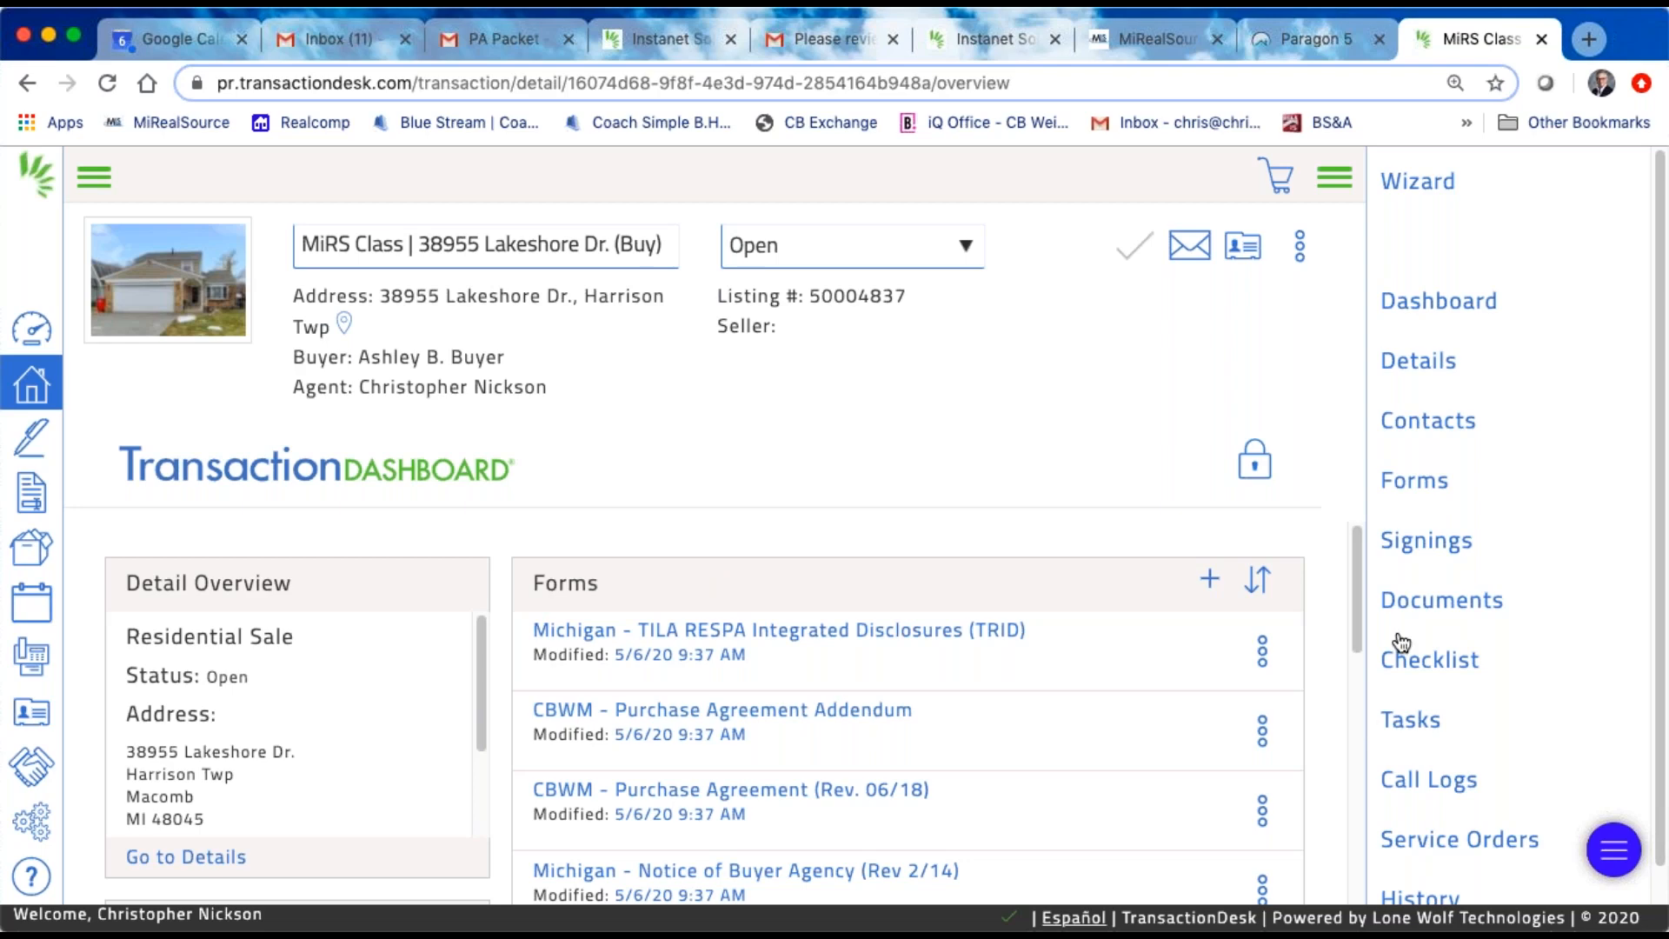
click(1426, 551)
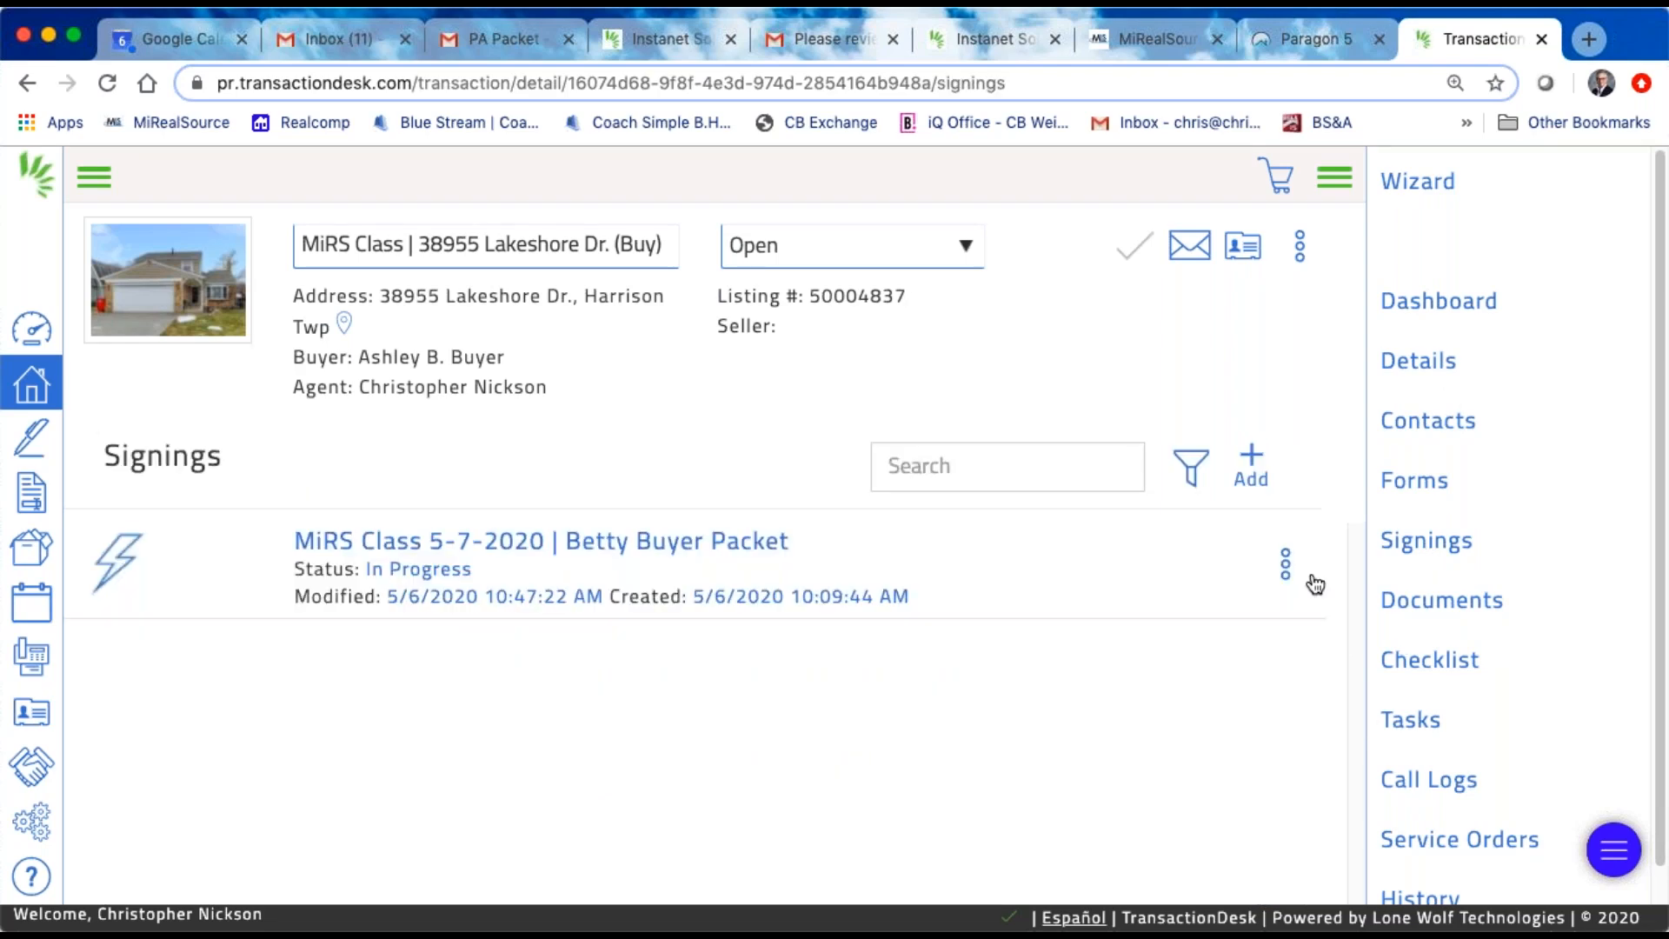
click(728, 551)
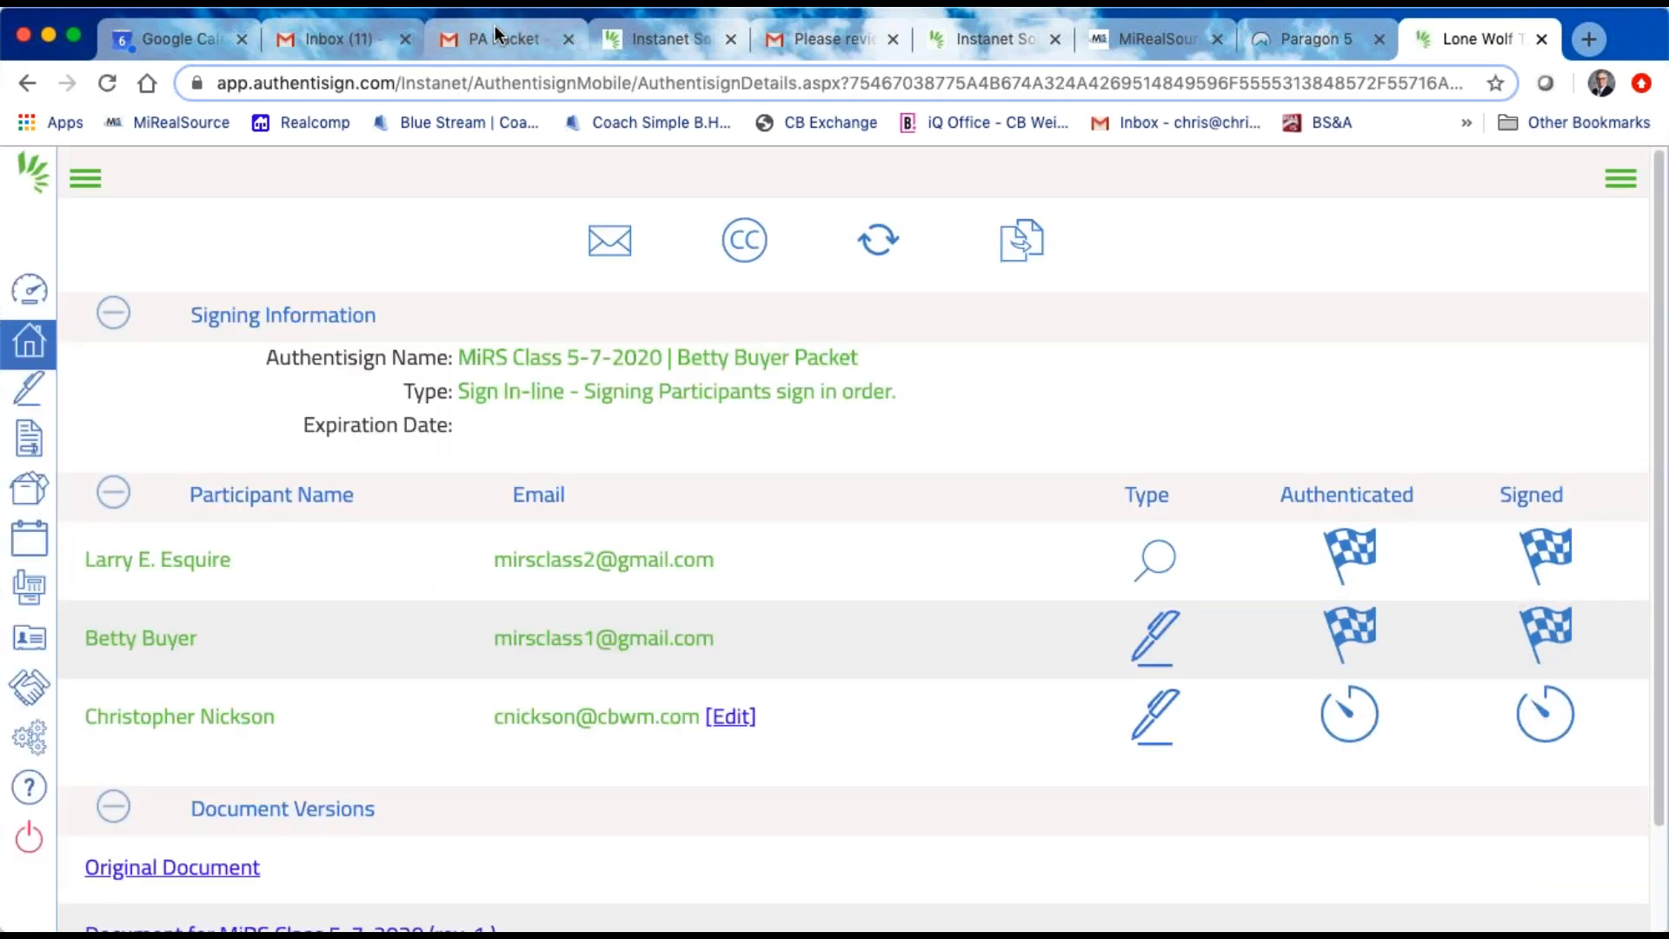
Step: Read the 10:44 AM "Signing updated" email in the agent's Gmail inbox for the action, date and participant
click(375, 36)
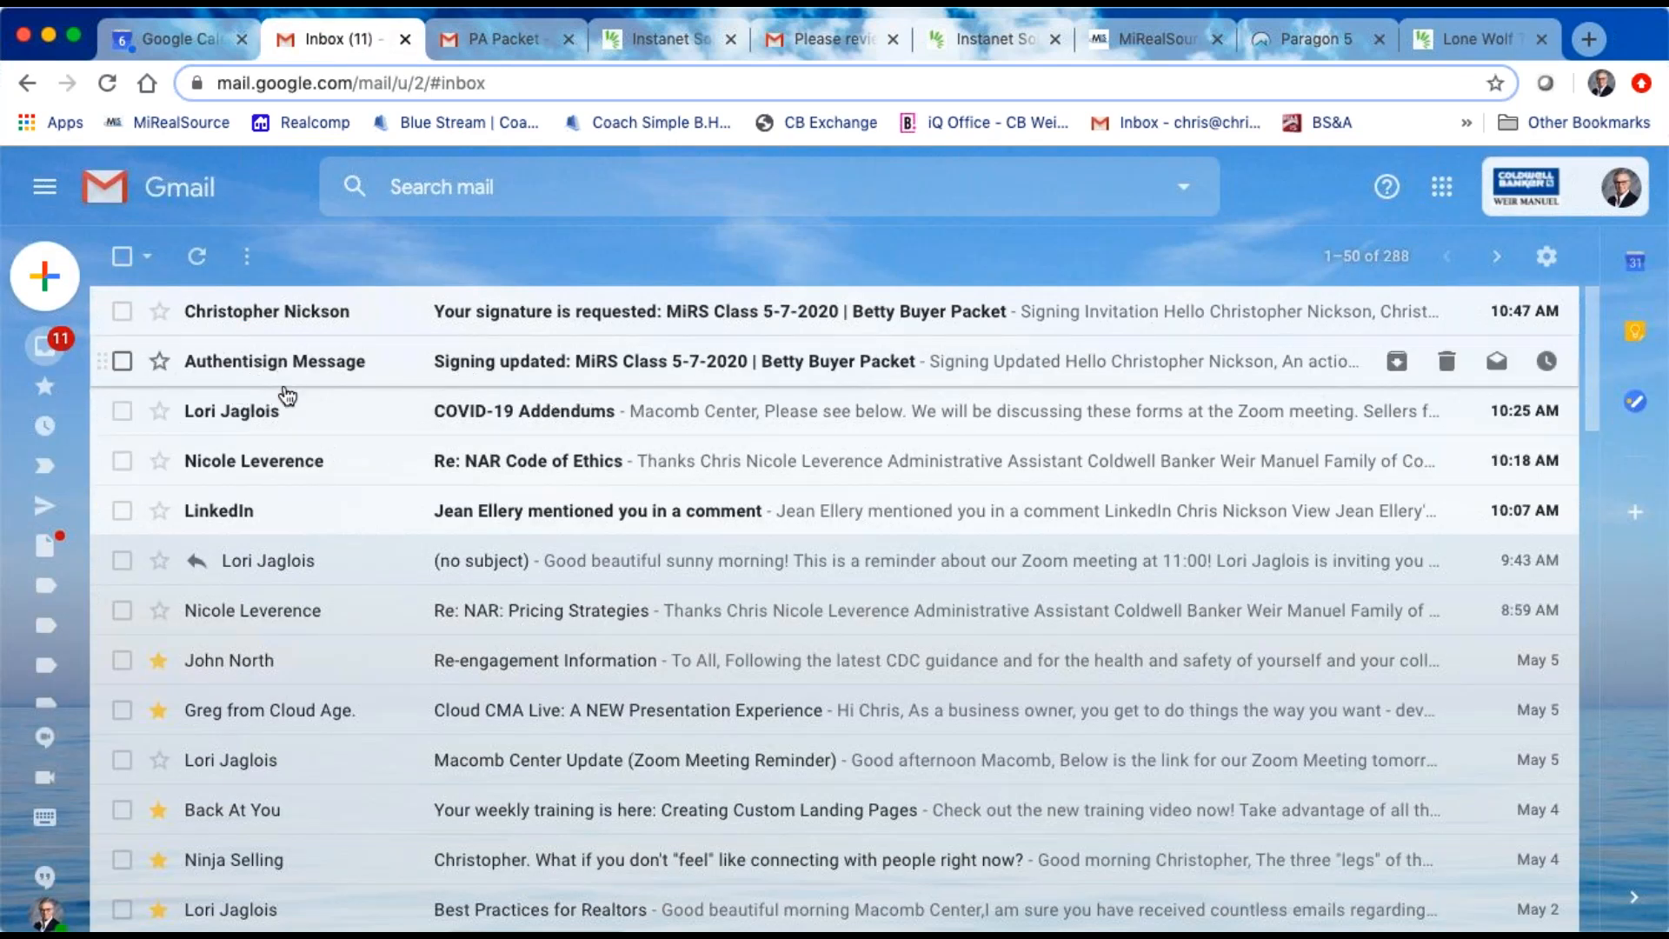
click(626, 374)
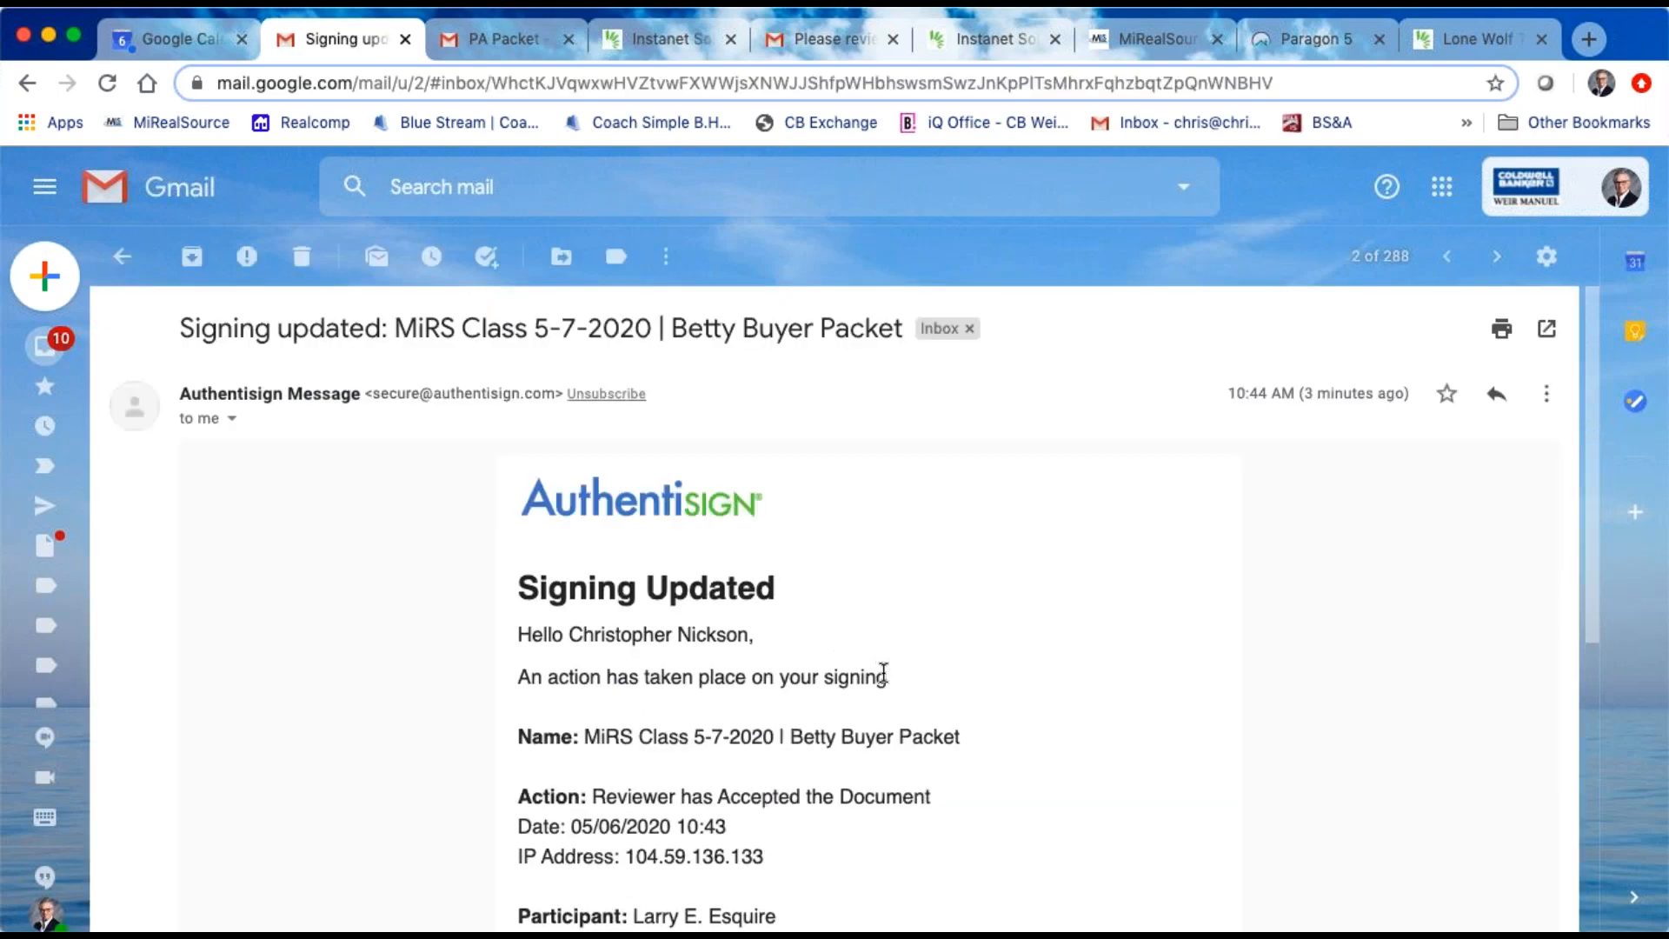
scroll(883, 673, down, 2)
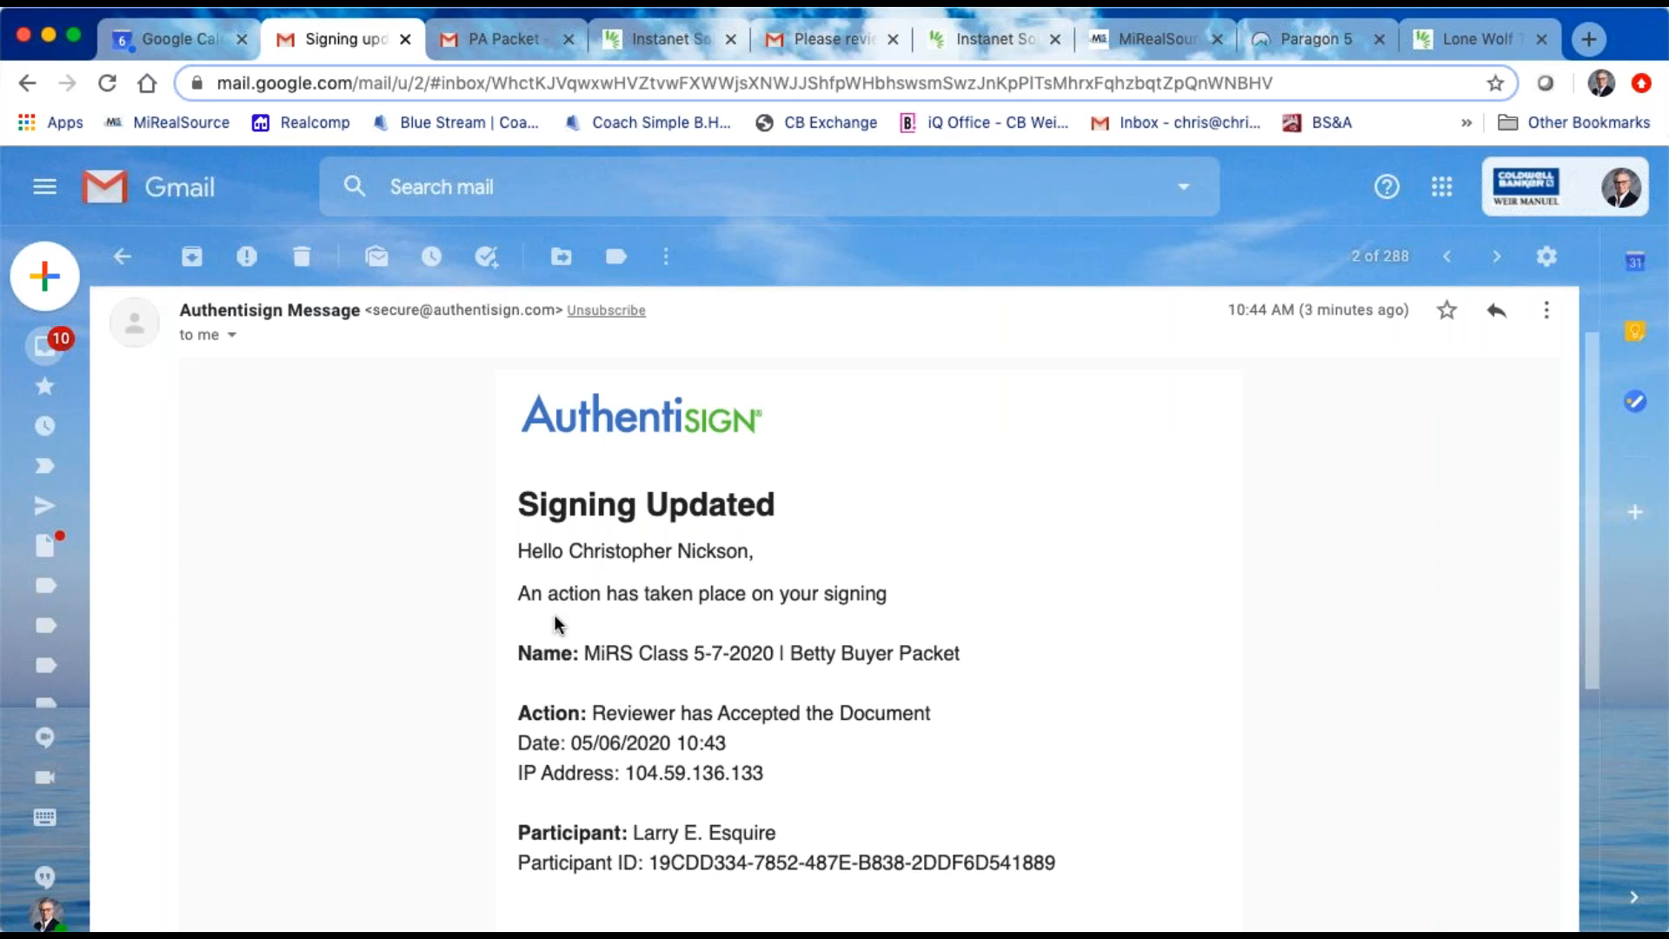
scroll(477, 670, down, 1)
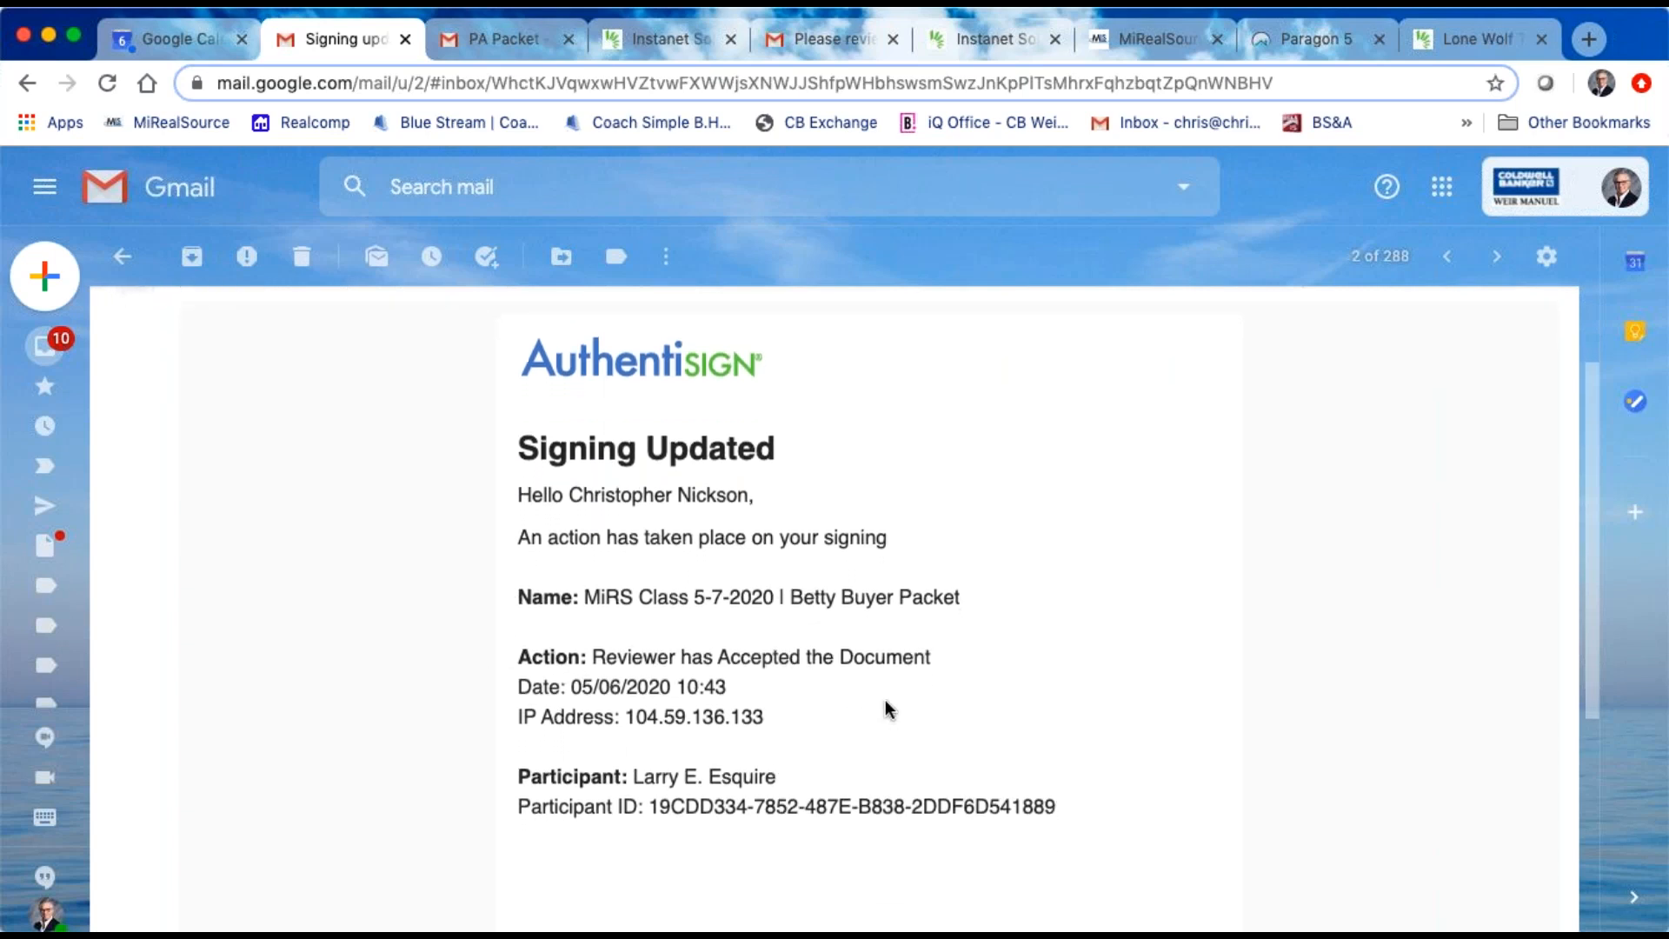
scroll(850, 700, down, 1)
scroll(852, 694, down, 3)
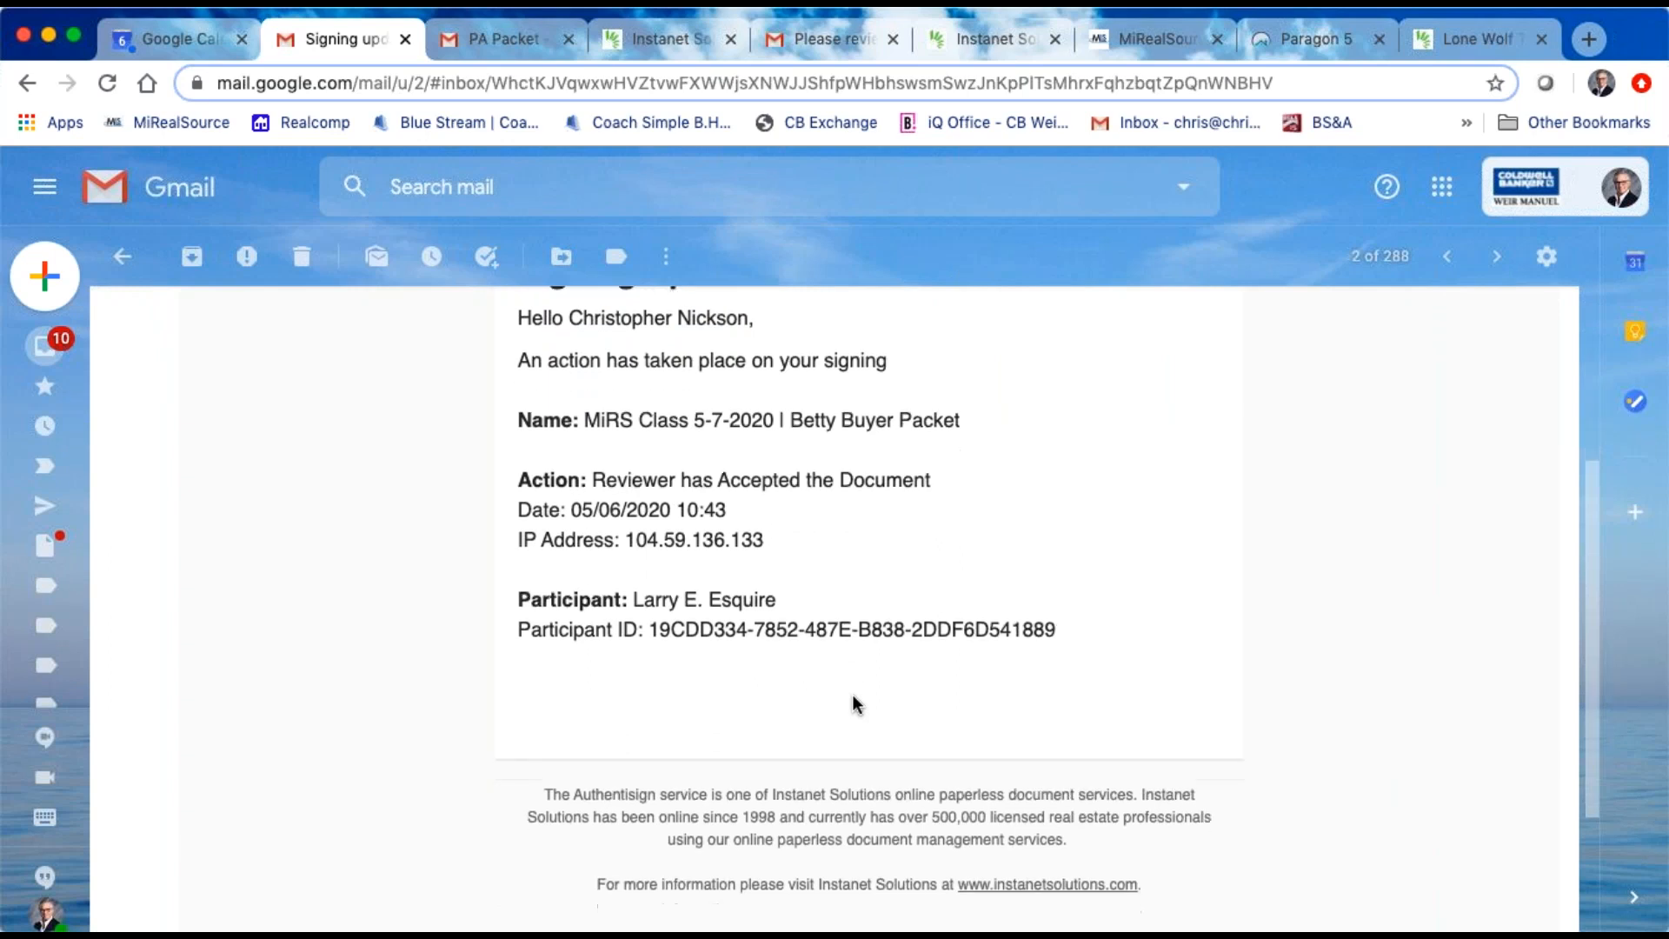
scroll(851, 694, up, 8)
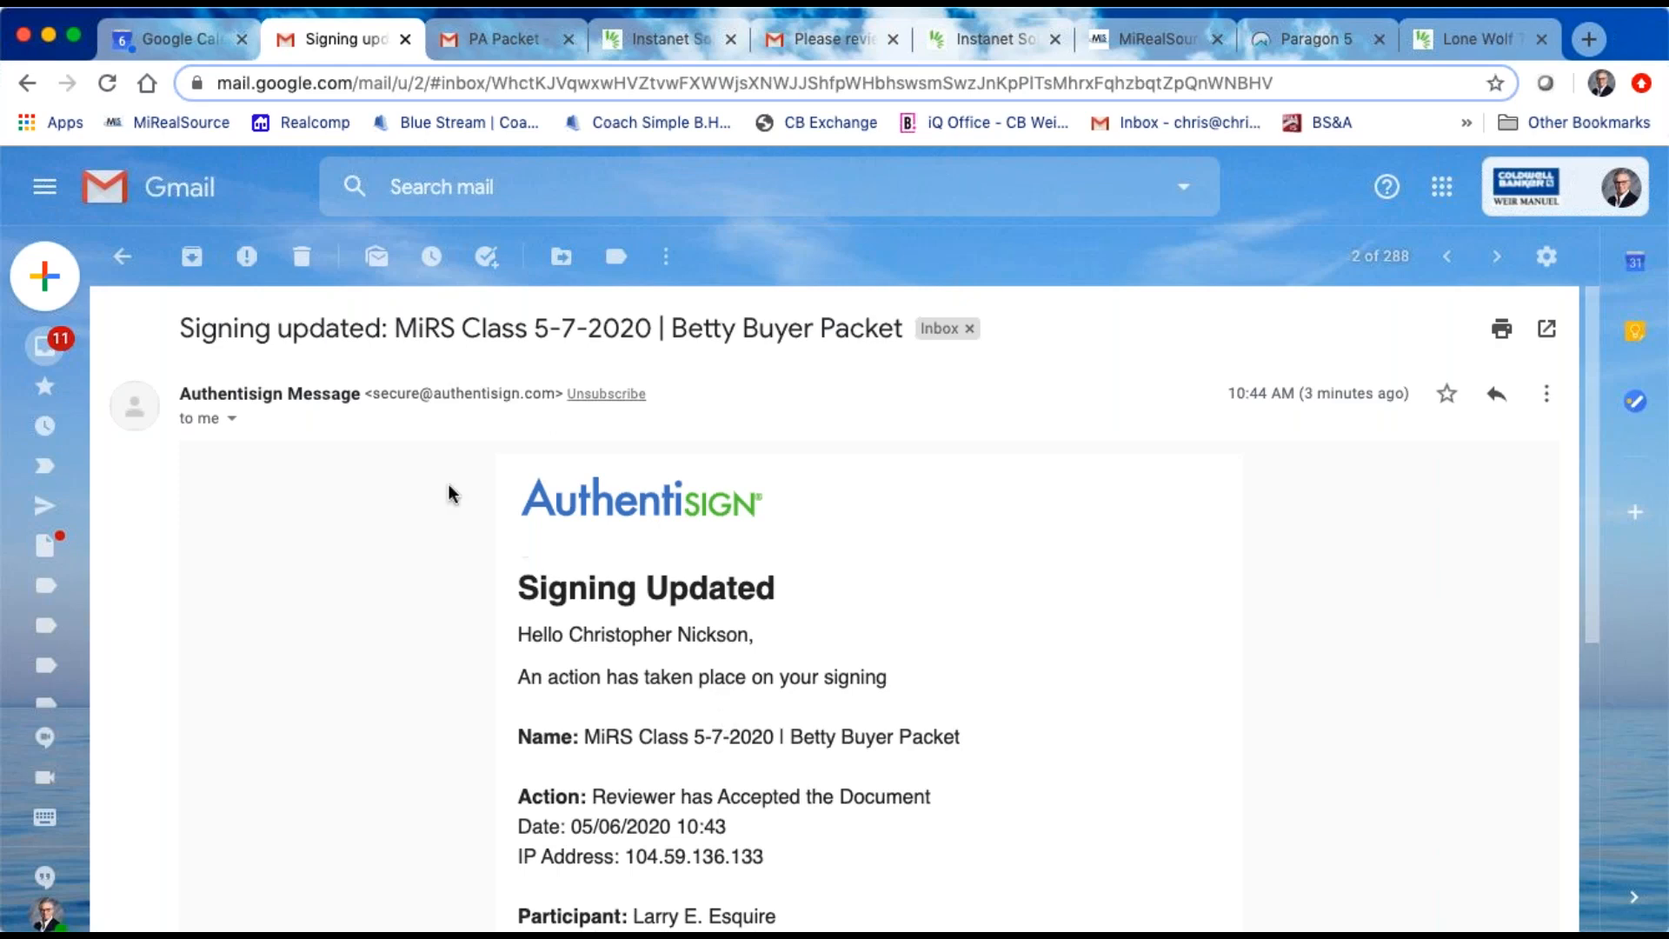
Step: Return to the agent's inbox and read the 10:48 AM "Signing updated" email for the buyer packet
click(123, 255)
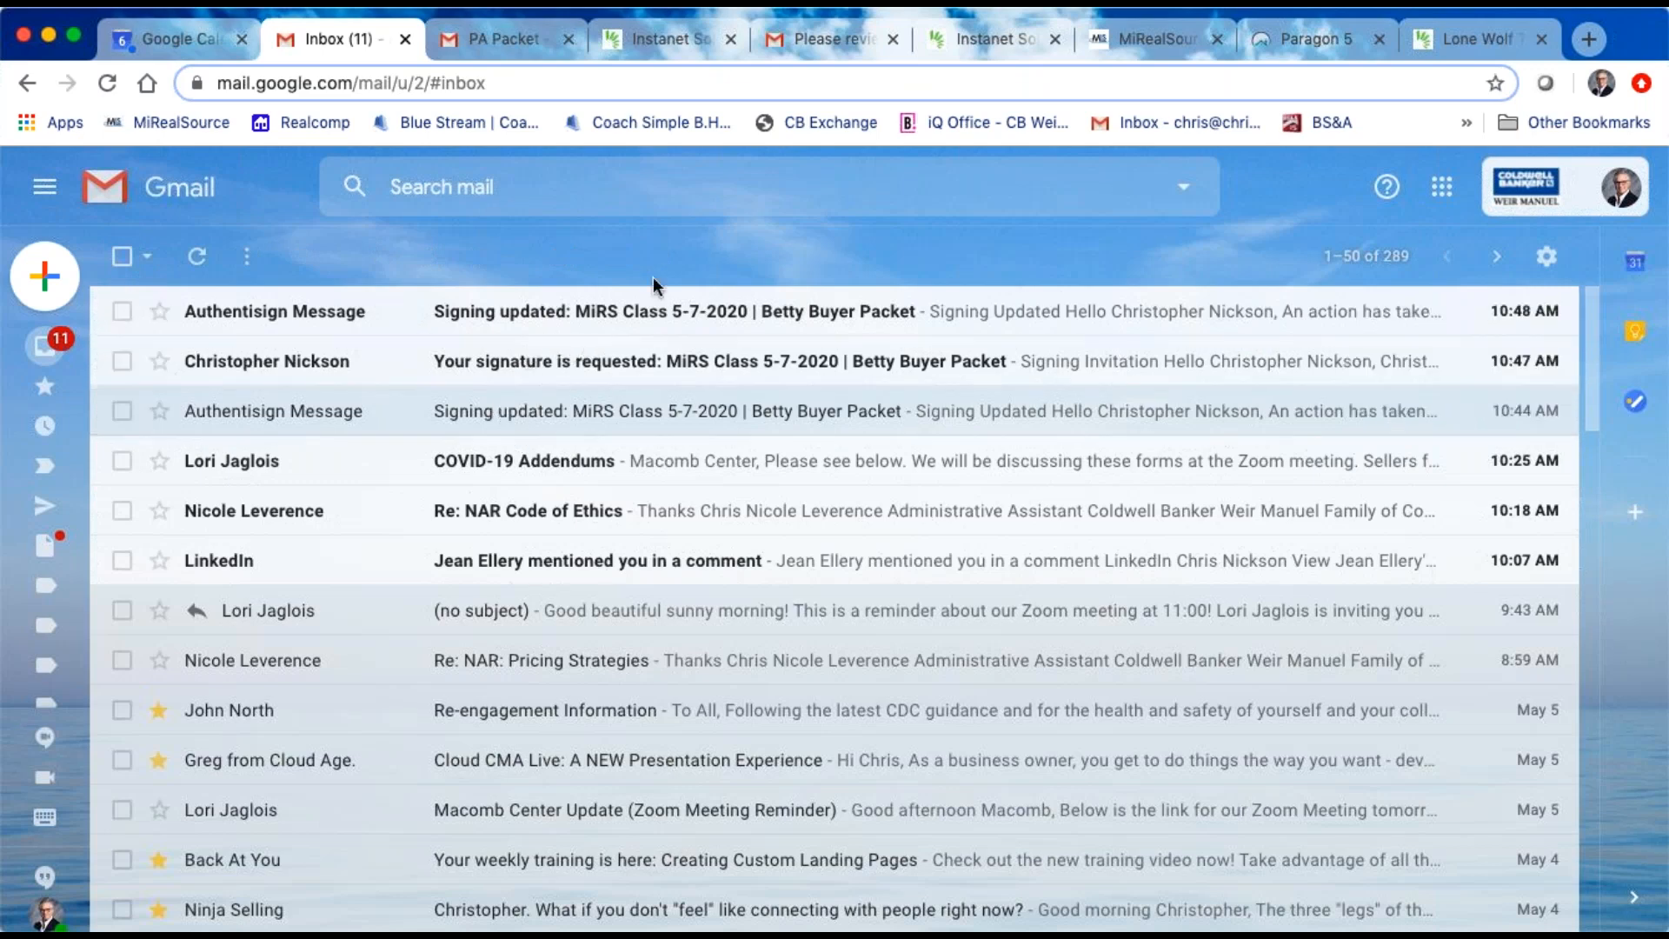
click(654, 309)
scroll(799, 532, down, 2)
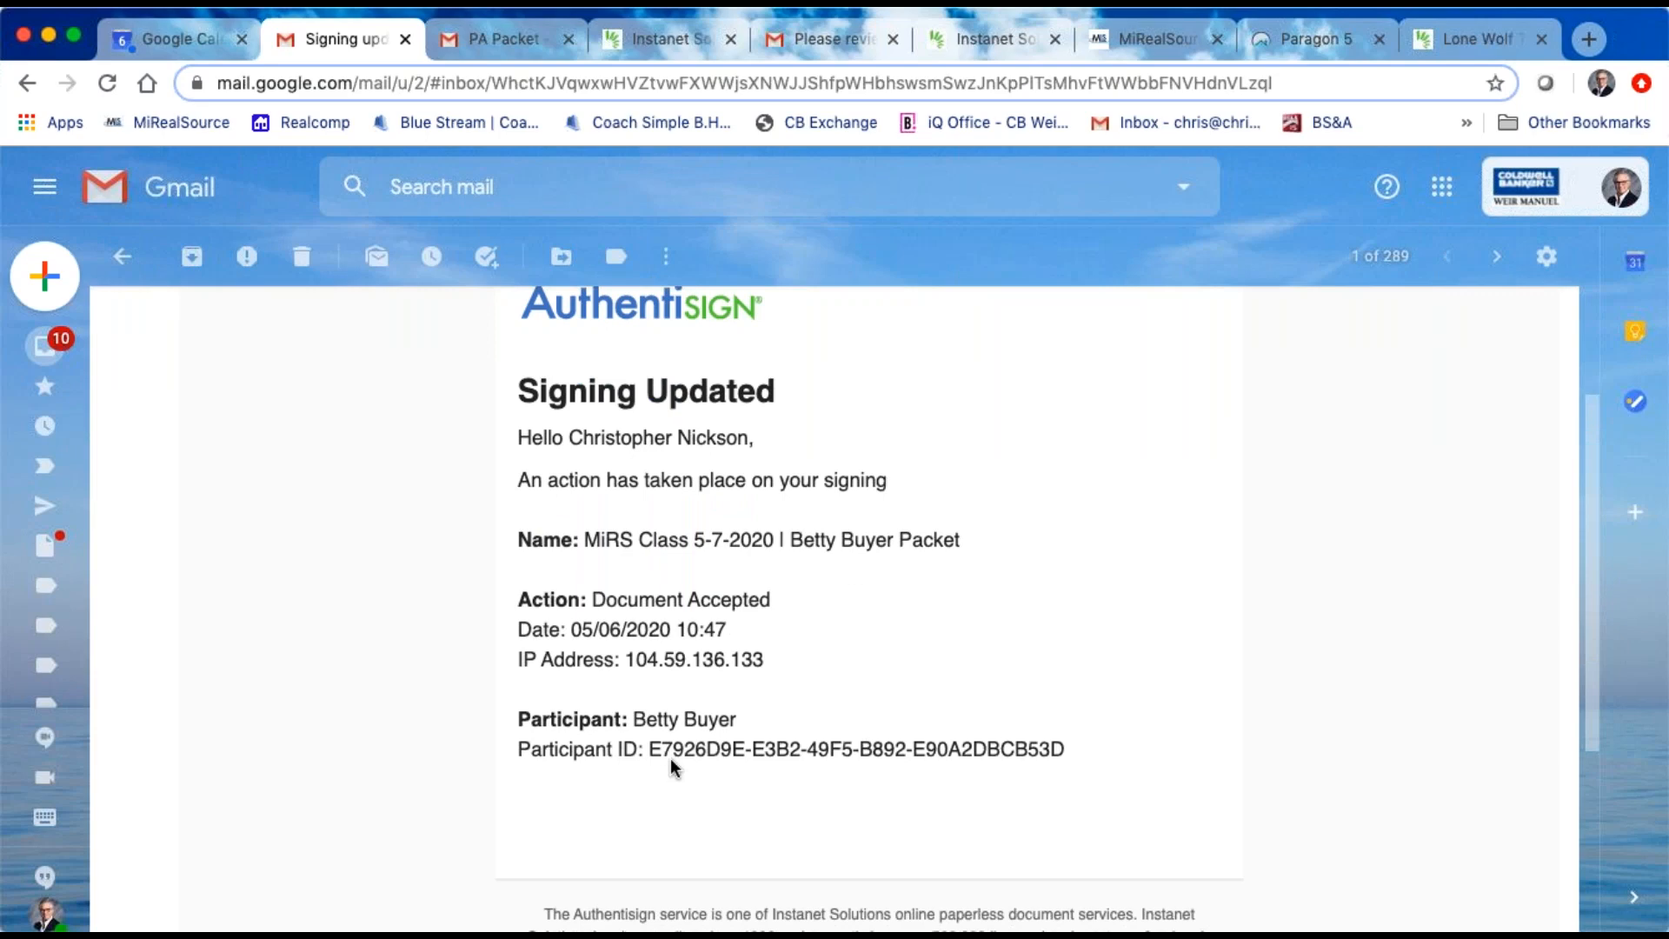
Step: Return to the agent's inbox, open the buyer packet's signature request email and start the agent's signing
scroll(756, 659, up, 3)
click(123, 259)
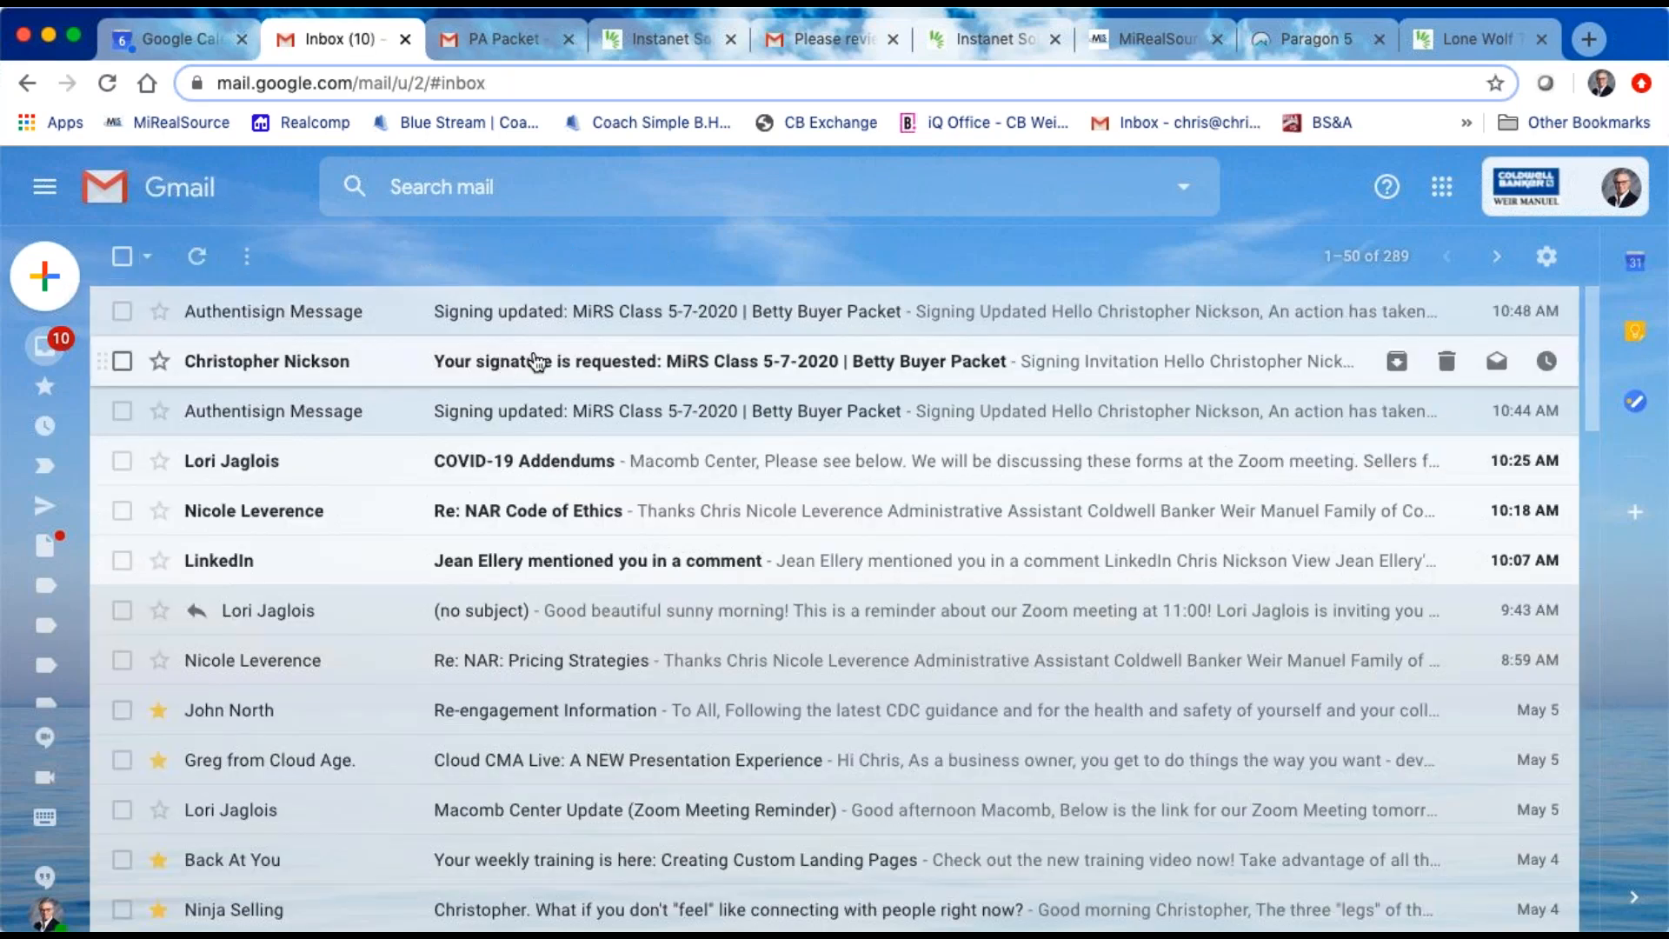
click(537, 363)
scroll(594, 549, down, 3)
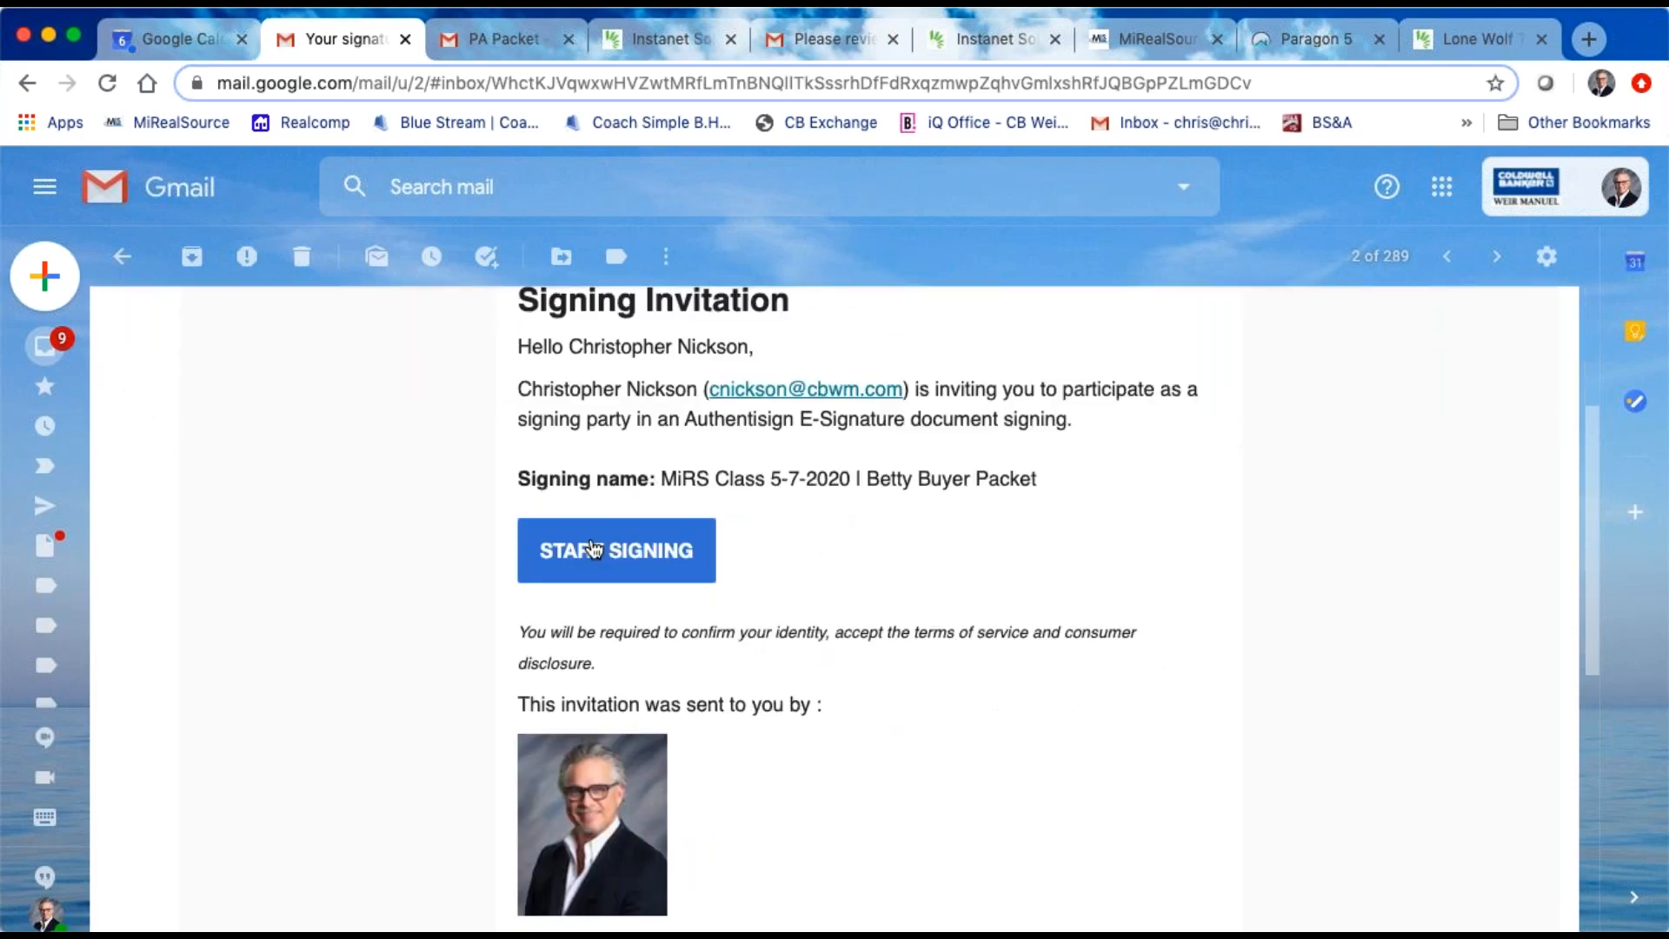
click(594, 549)
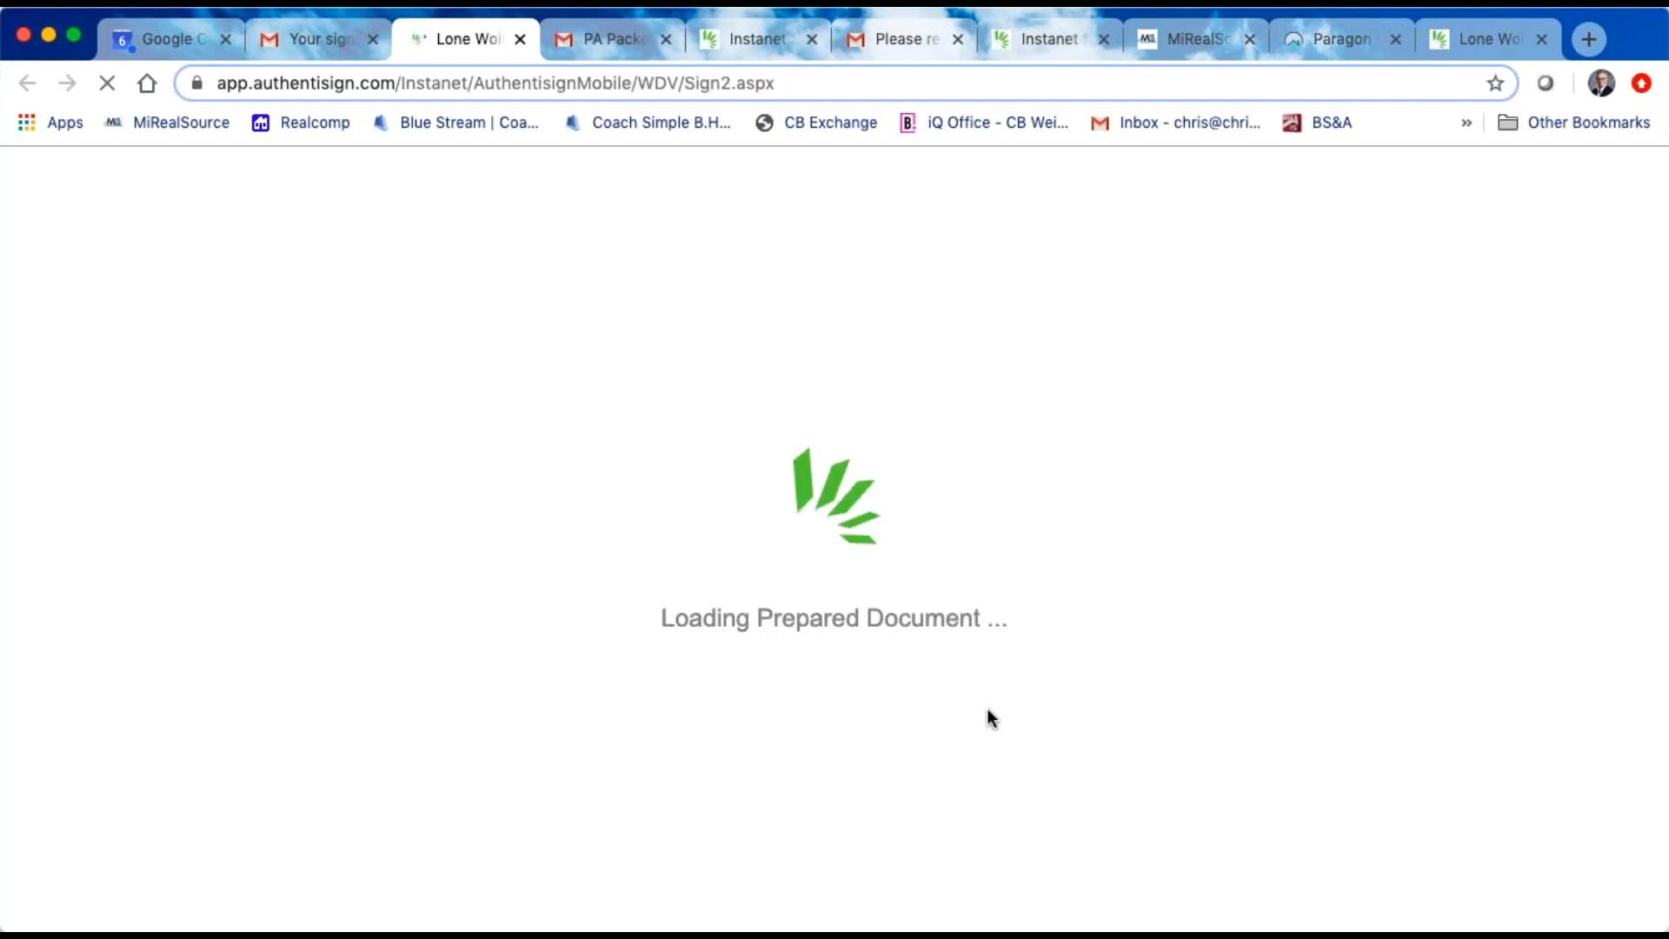
scroll(988, 717, down, 1)
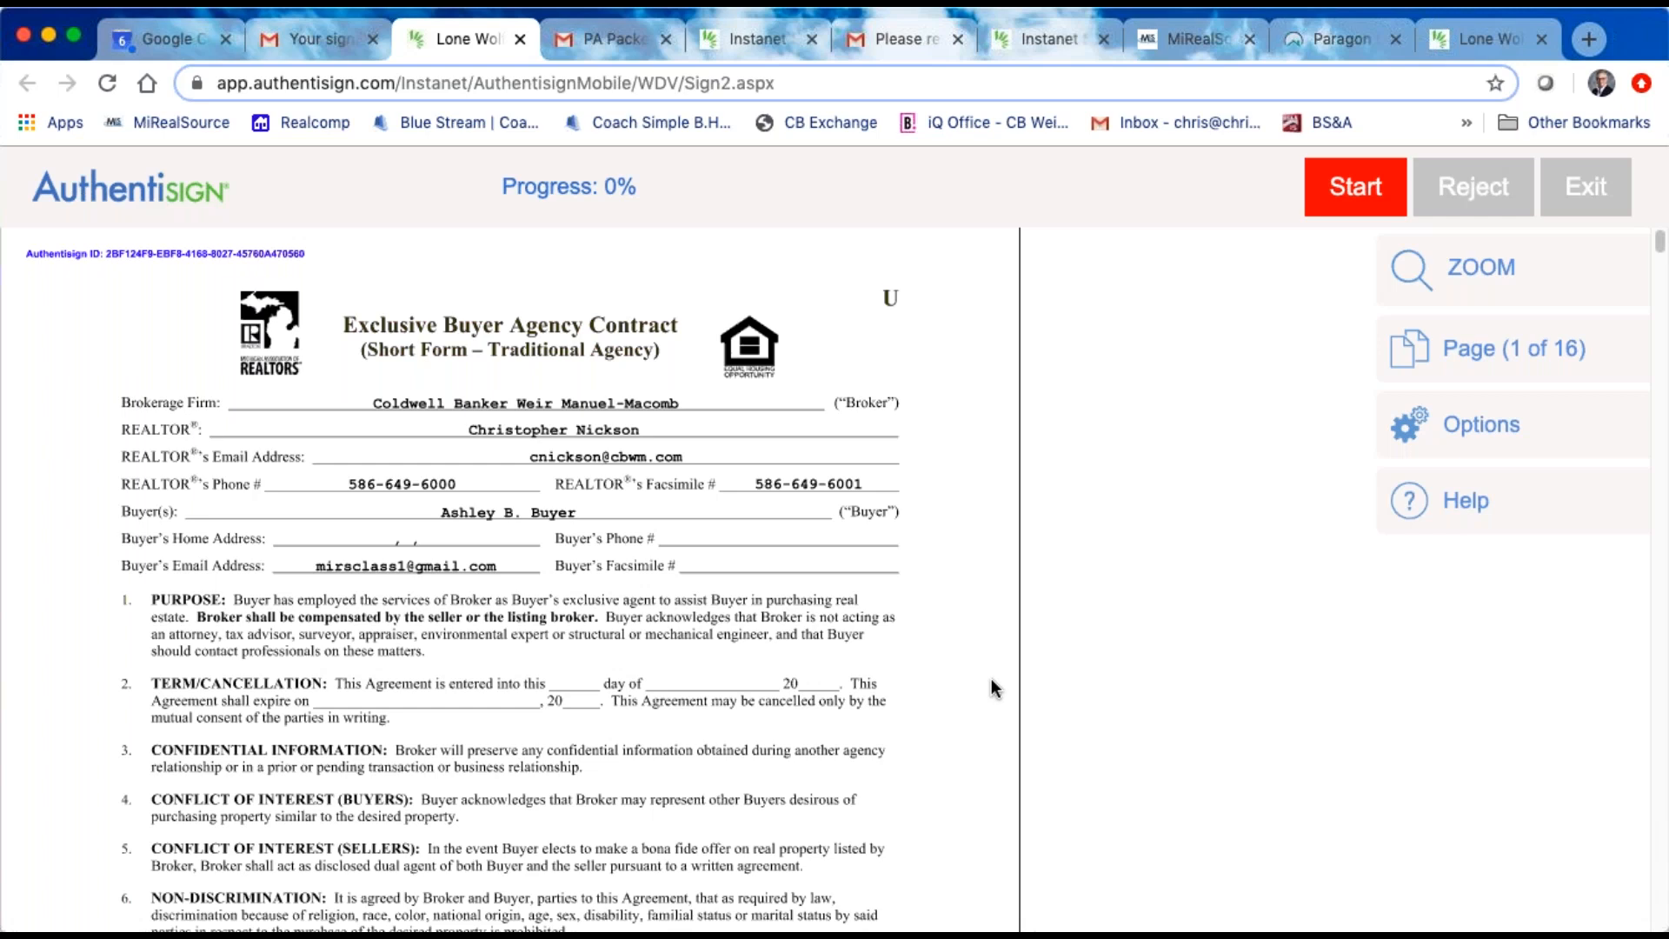
Step: Sign as agent on the Exclusive Buyer Agency Contract and the agency disclosure, marking the designated agent checkbox
click(1351, 193)
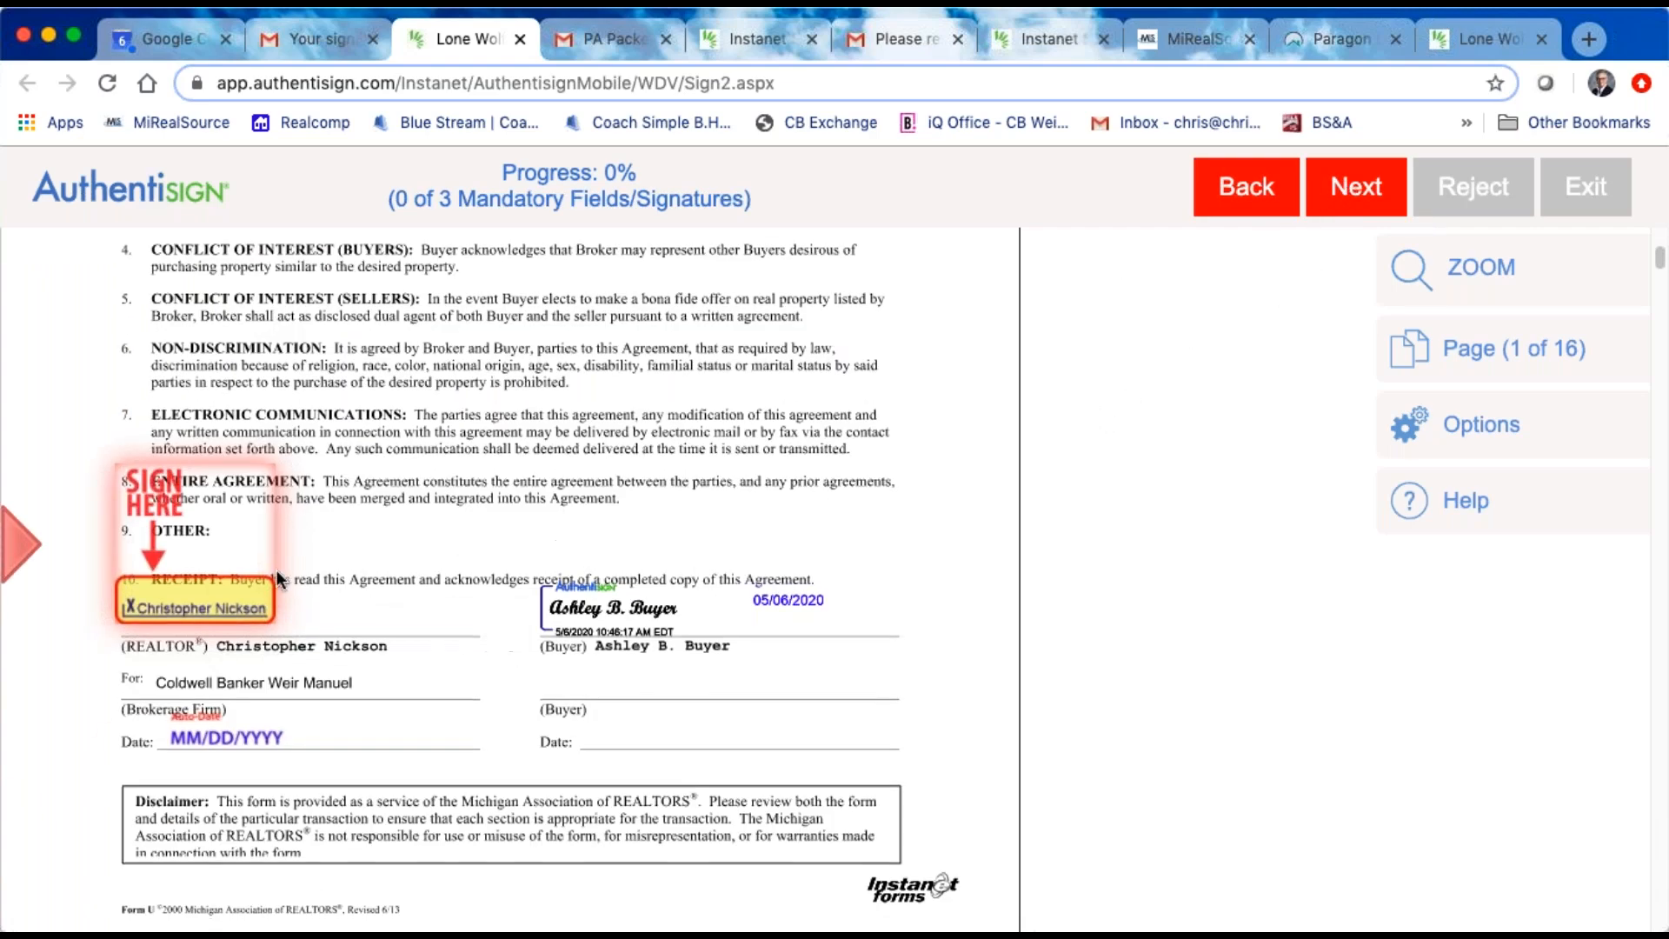
click(241, 600)
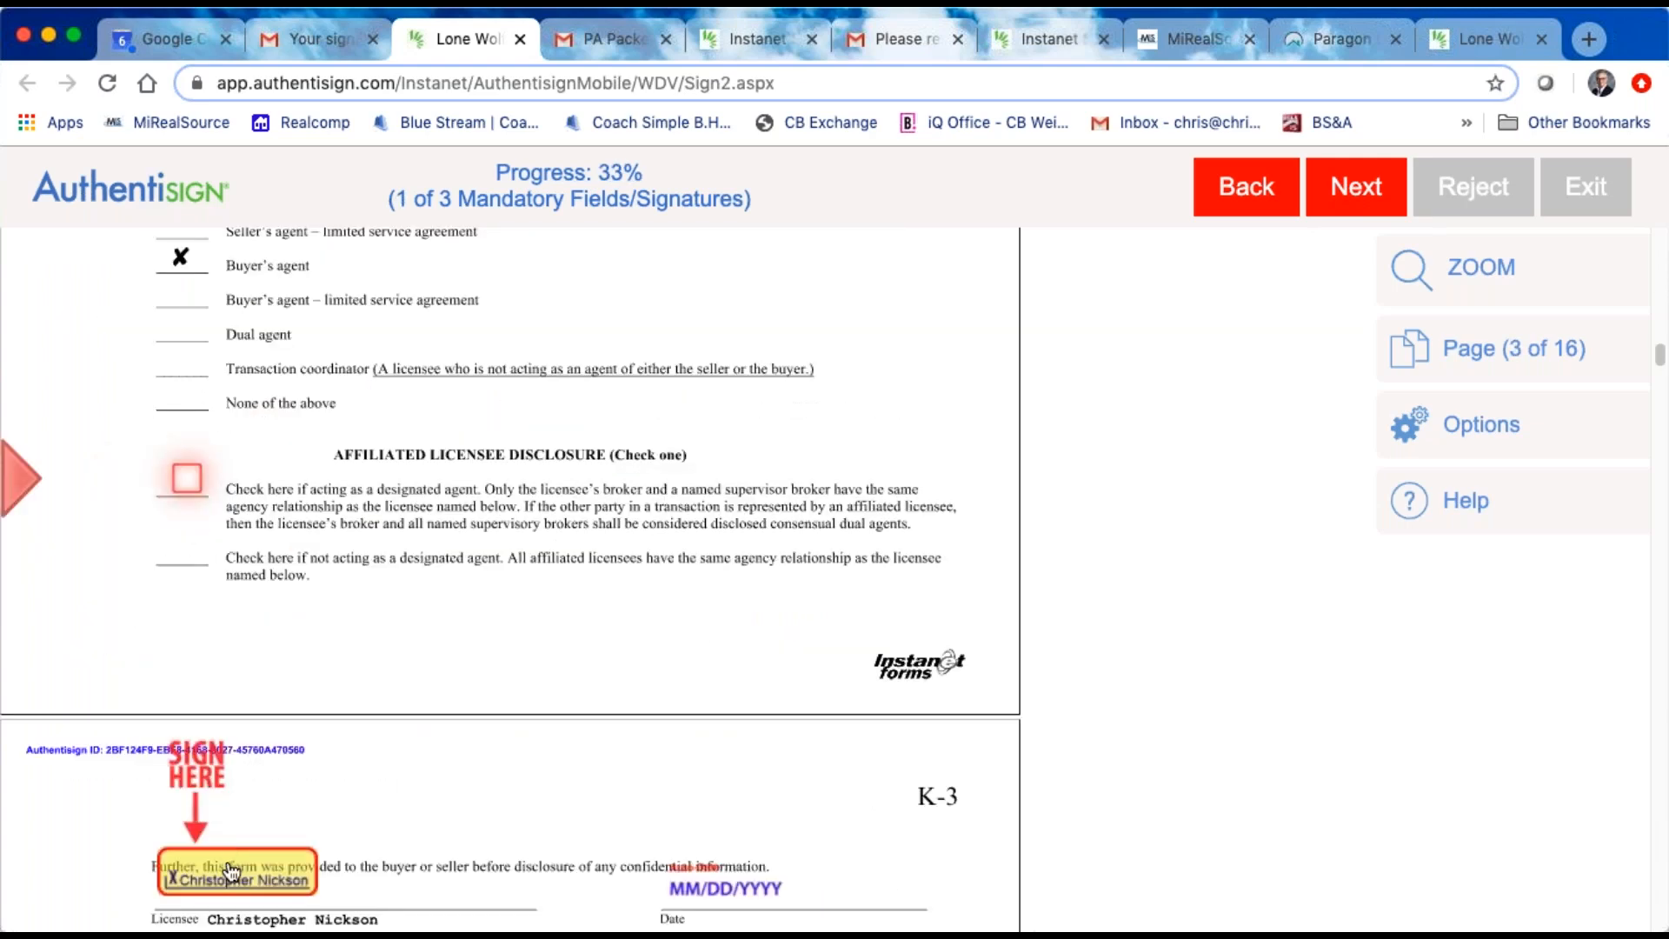
click(198, 497)
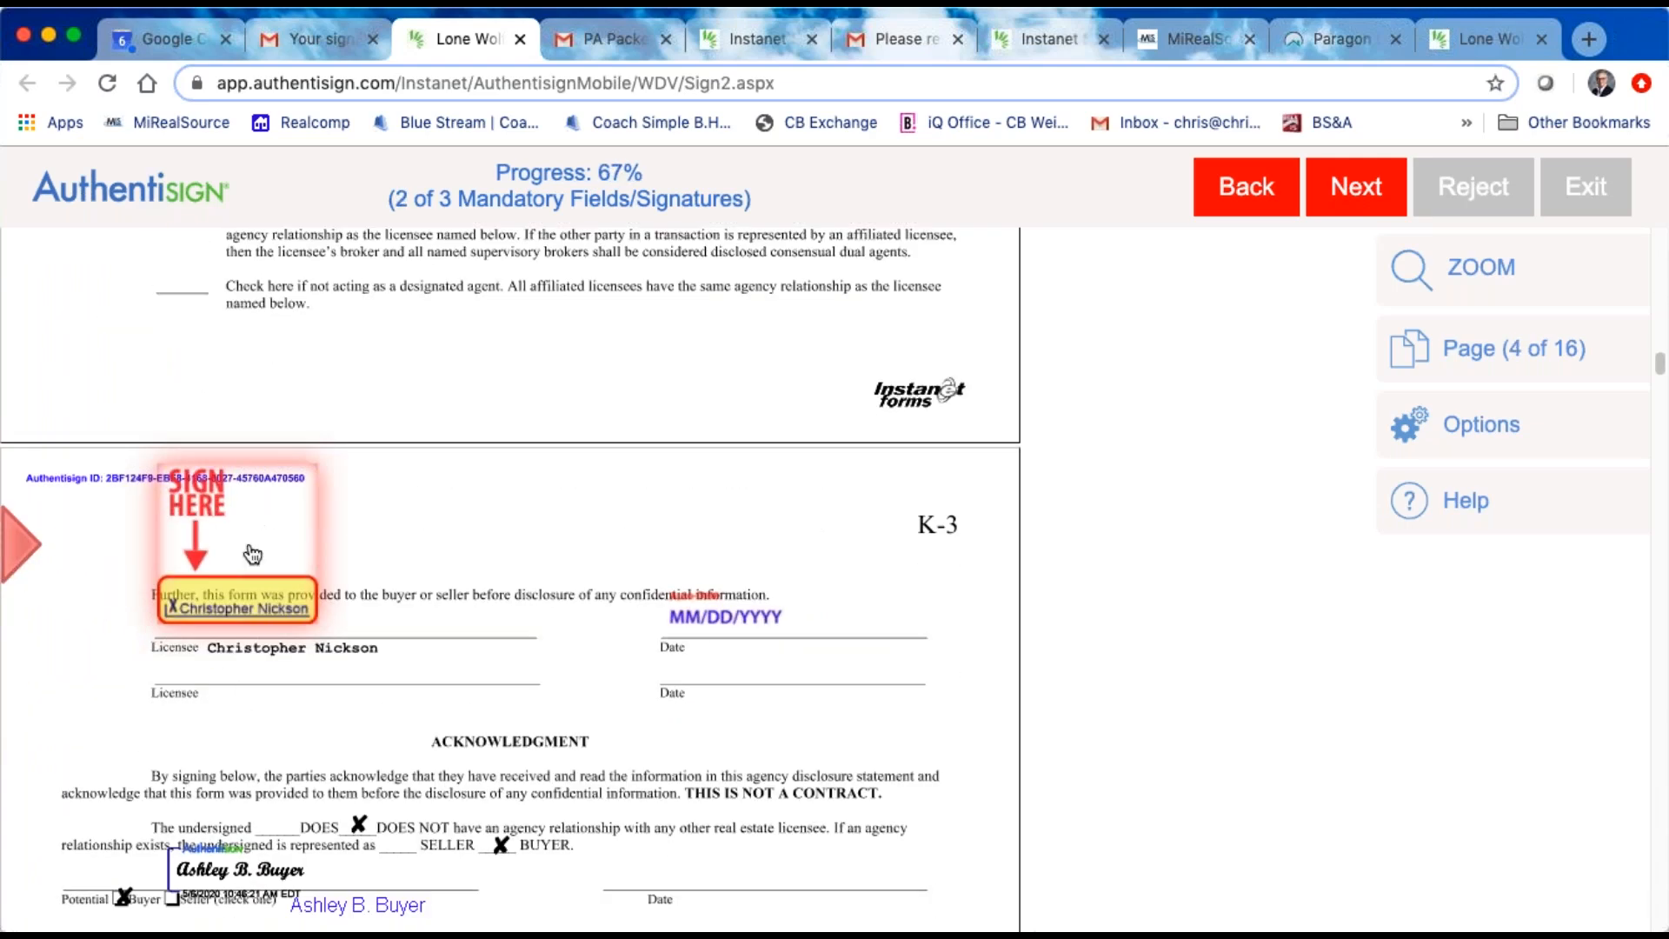
click(245, 598)
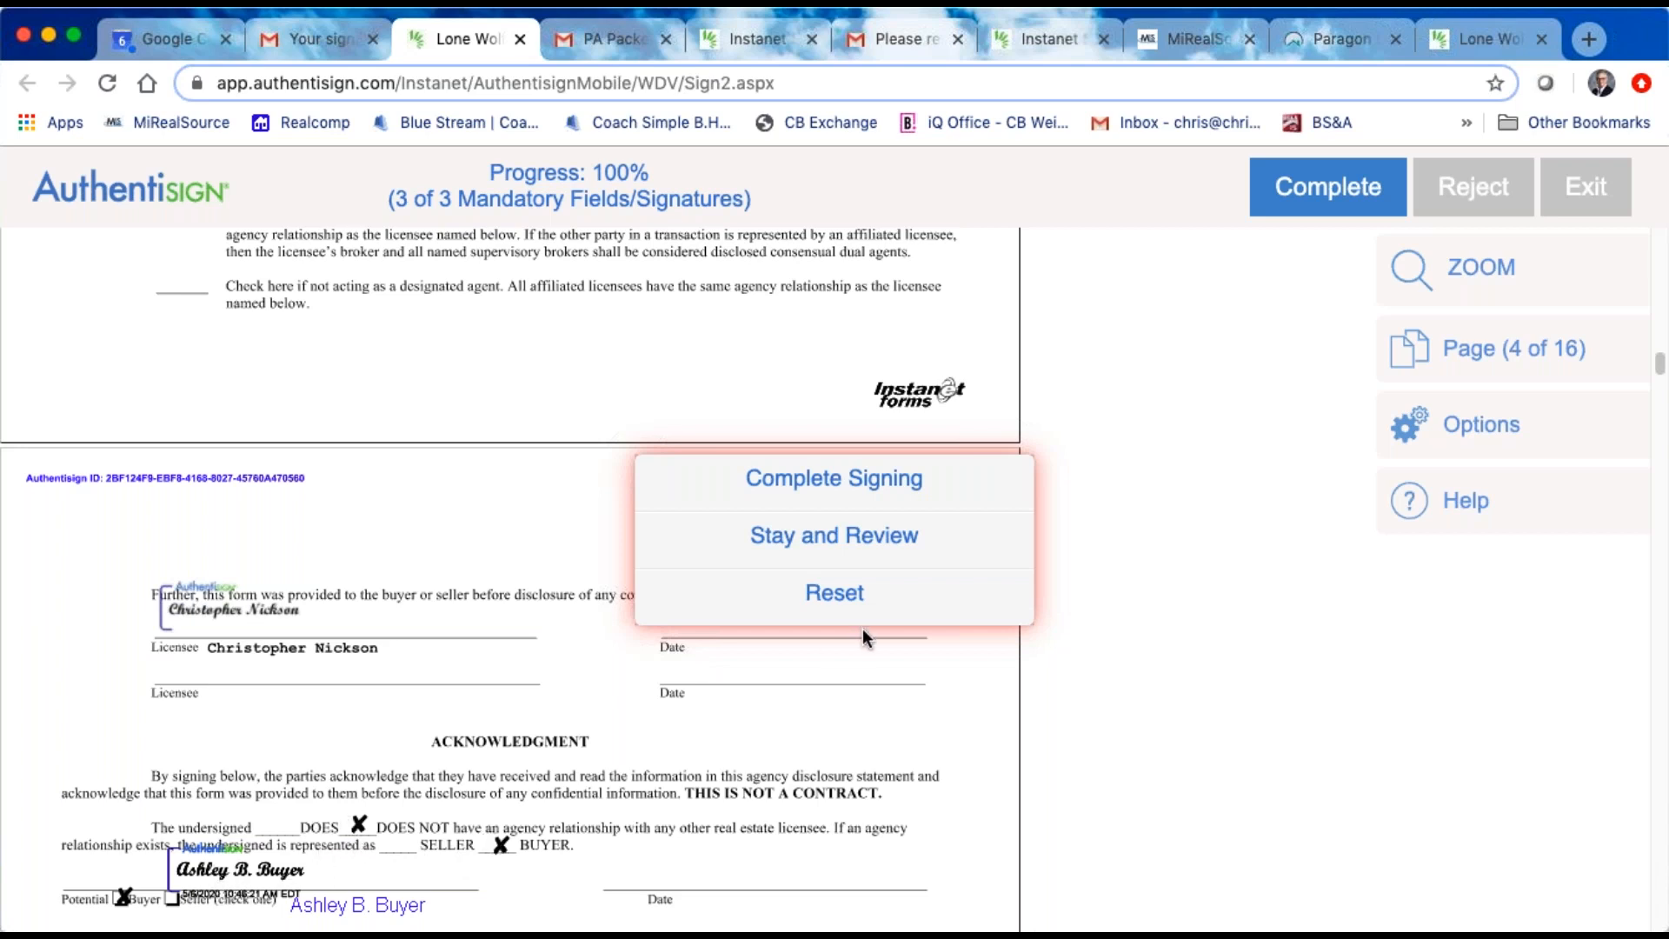
Step: Complete the agent's signing and decline to add a dashboard password
click(846, 485)
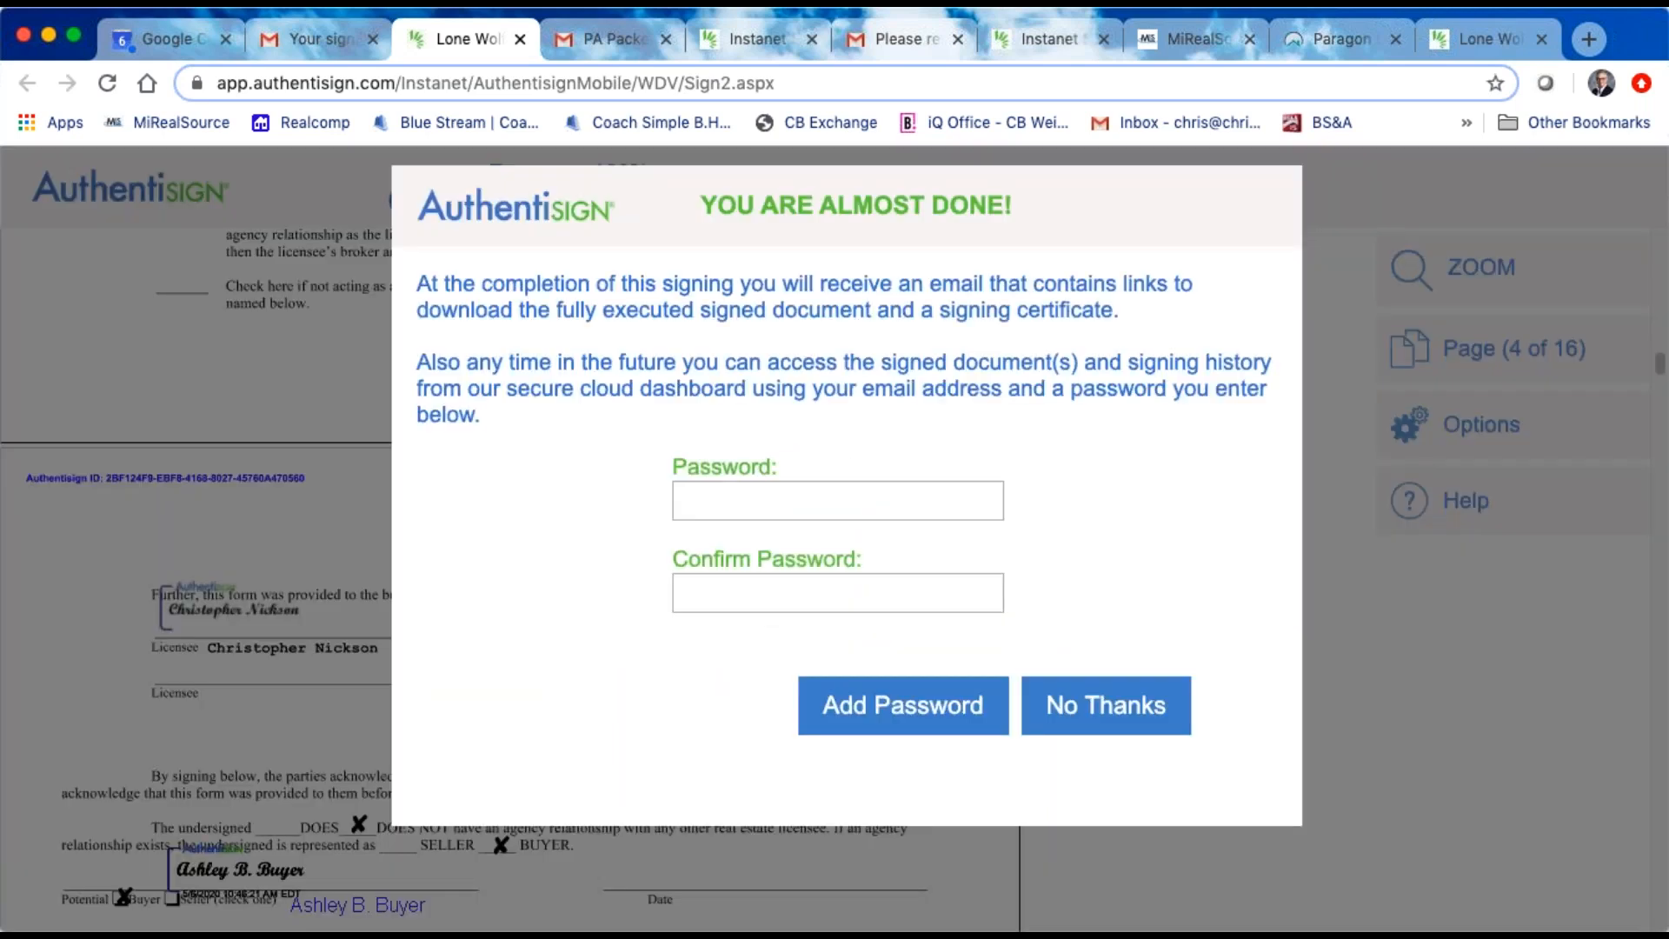
click(1135, 713)
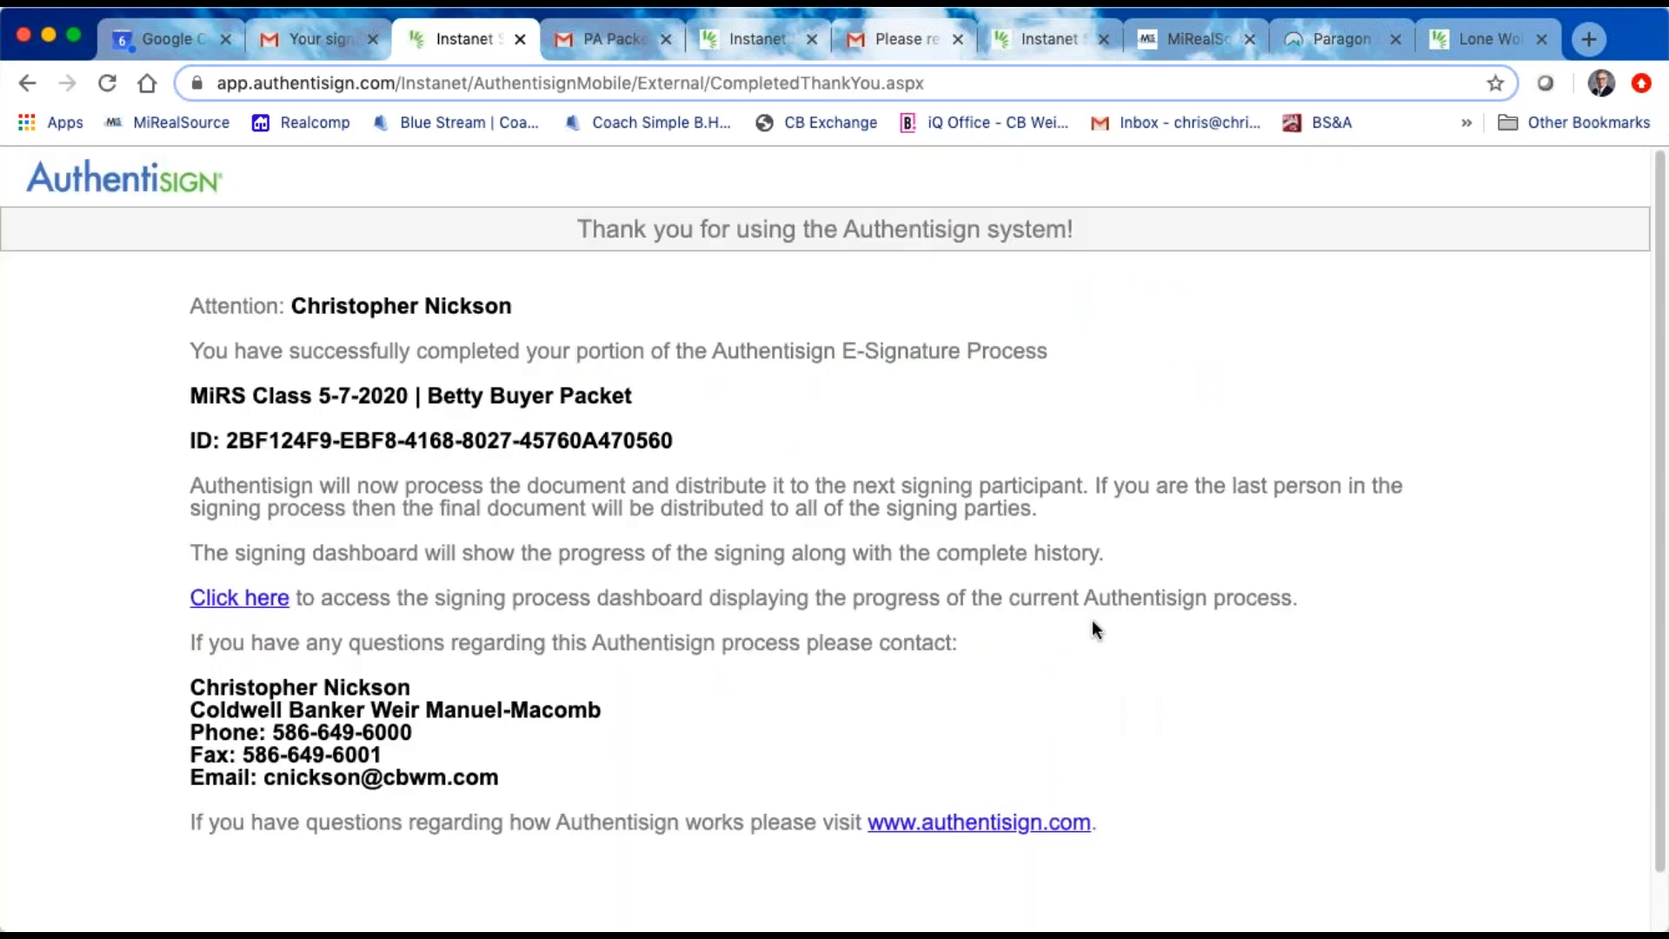
Step: Close the four leftover Authentisign and Lone Wolf browser tabs, including the agent's signing thank-you page
click(1103, 38)
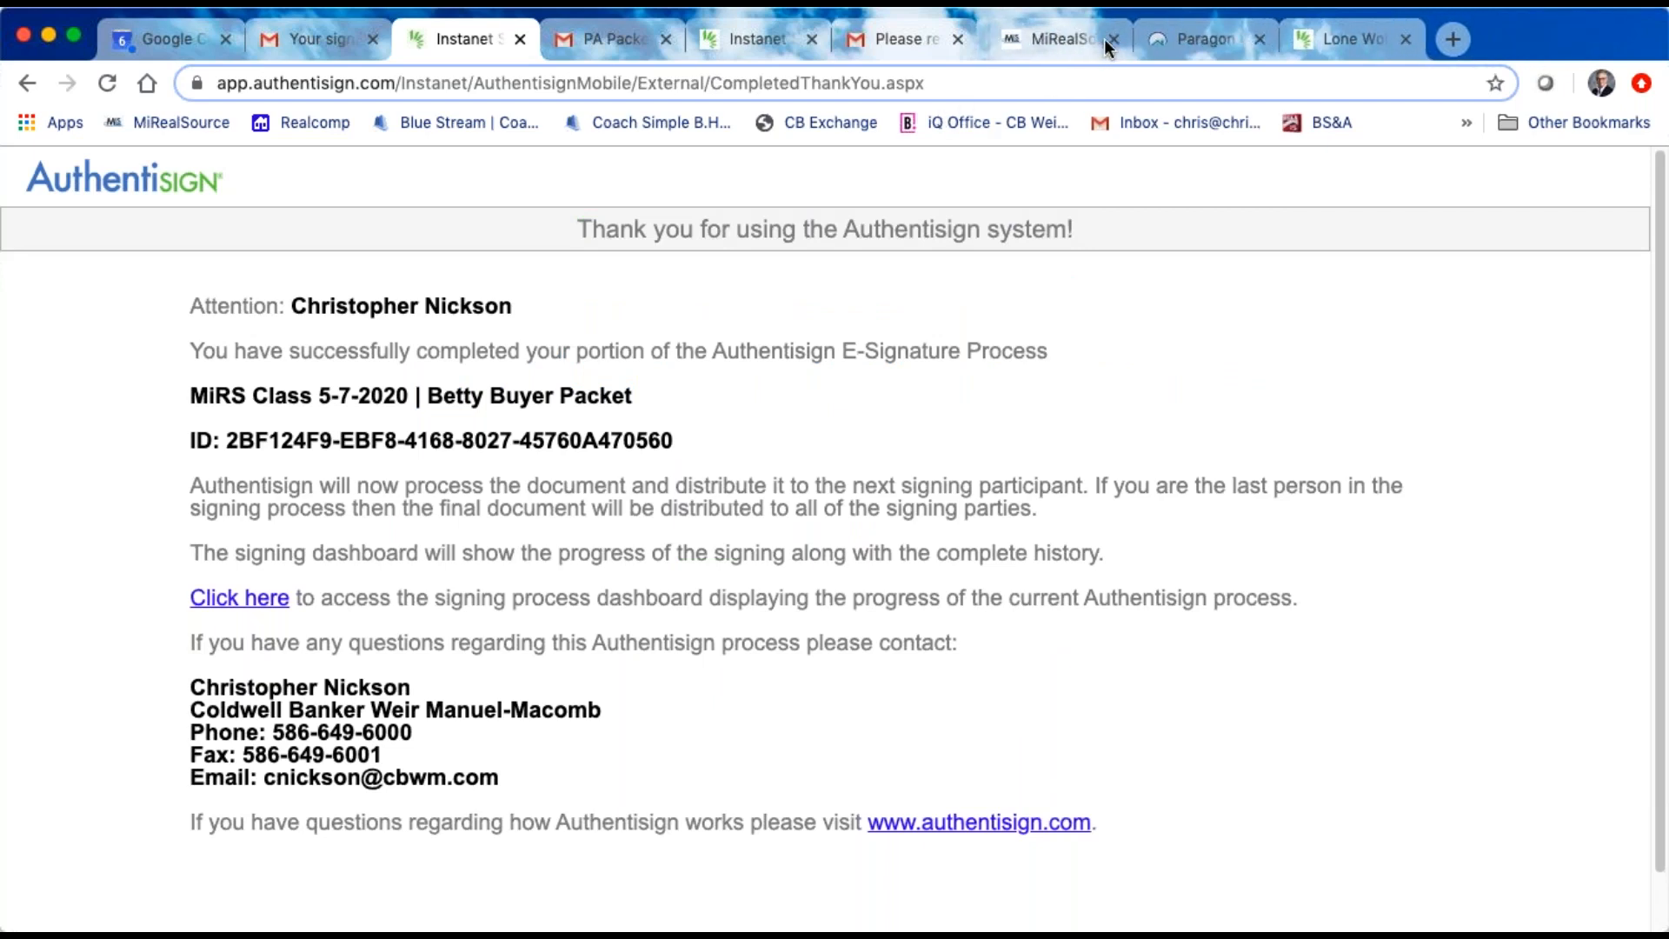
click(1398, 38)
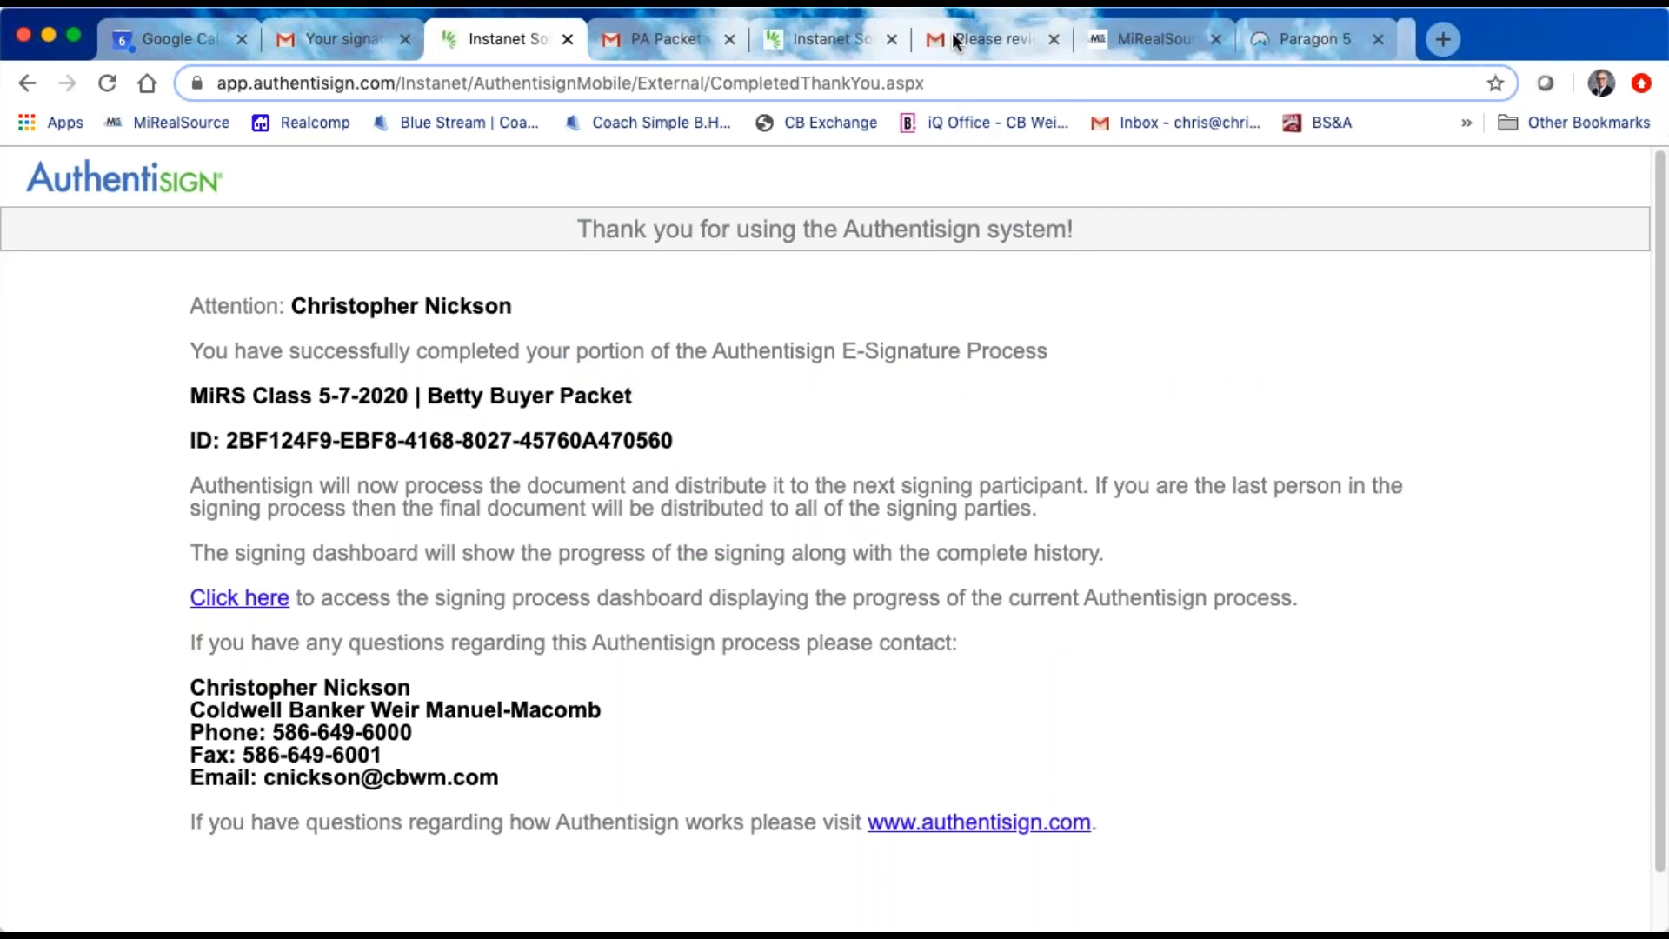
click(901, 39)
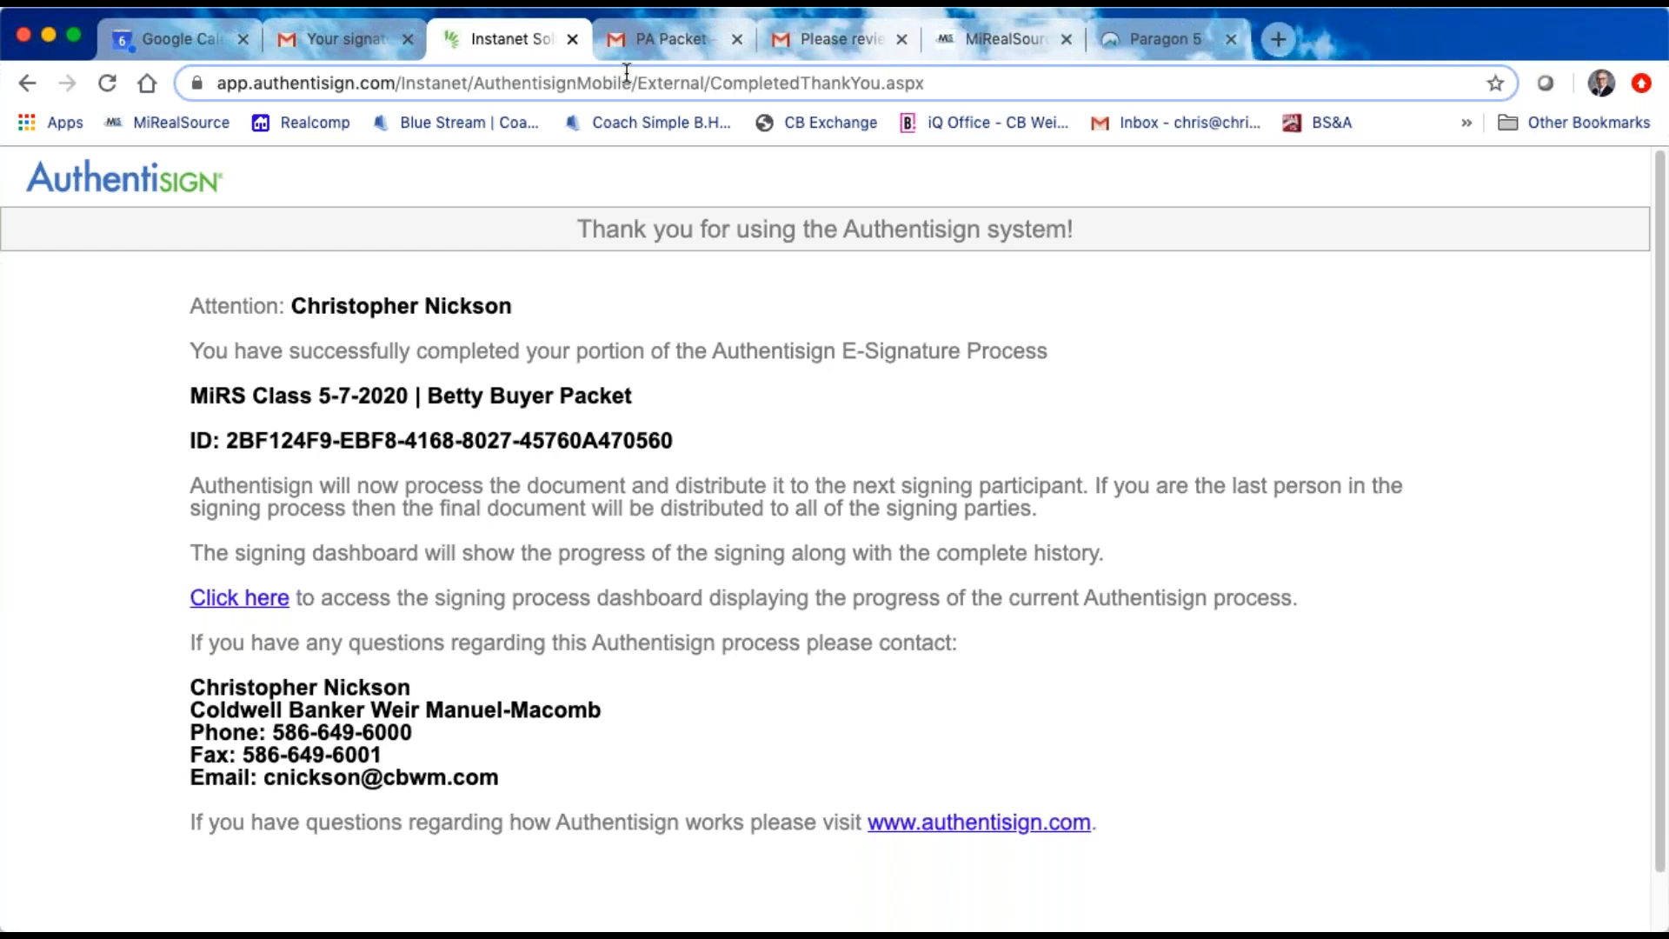
click(571, 40)
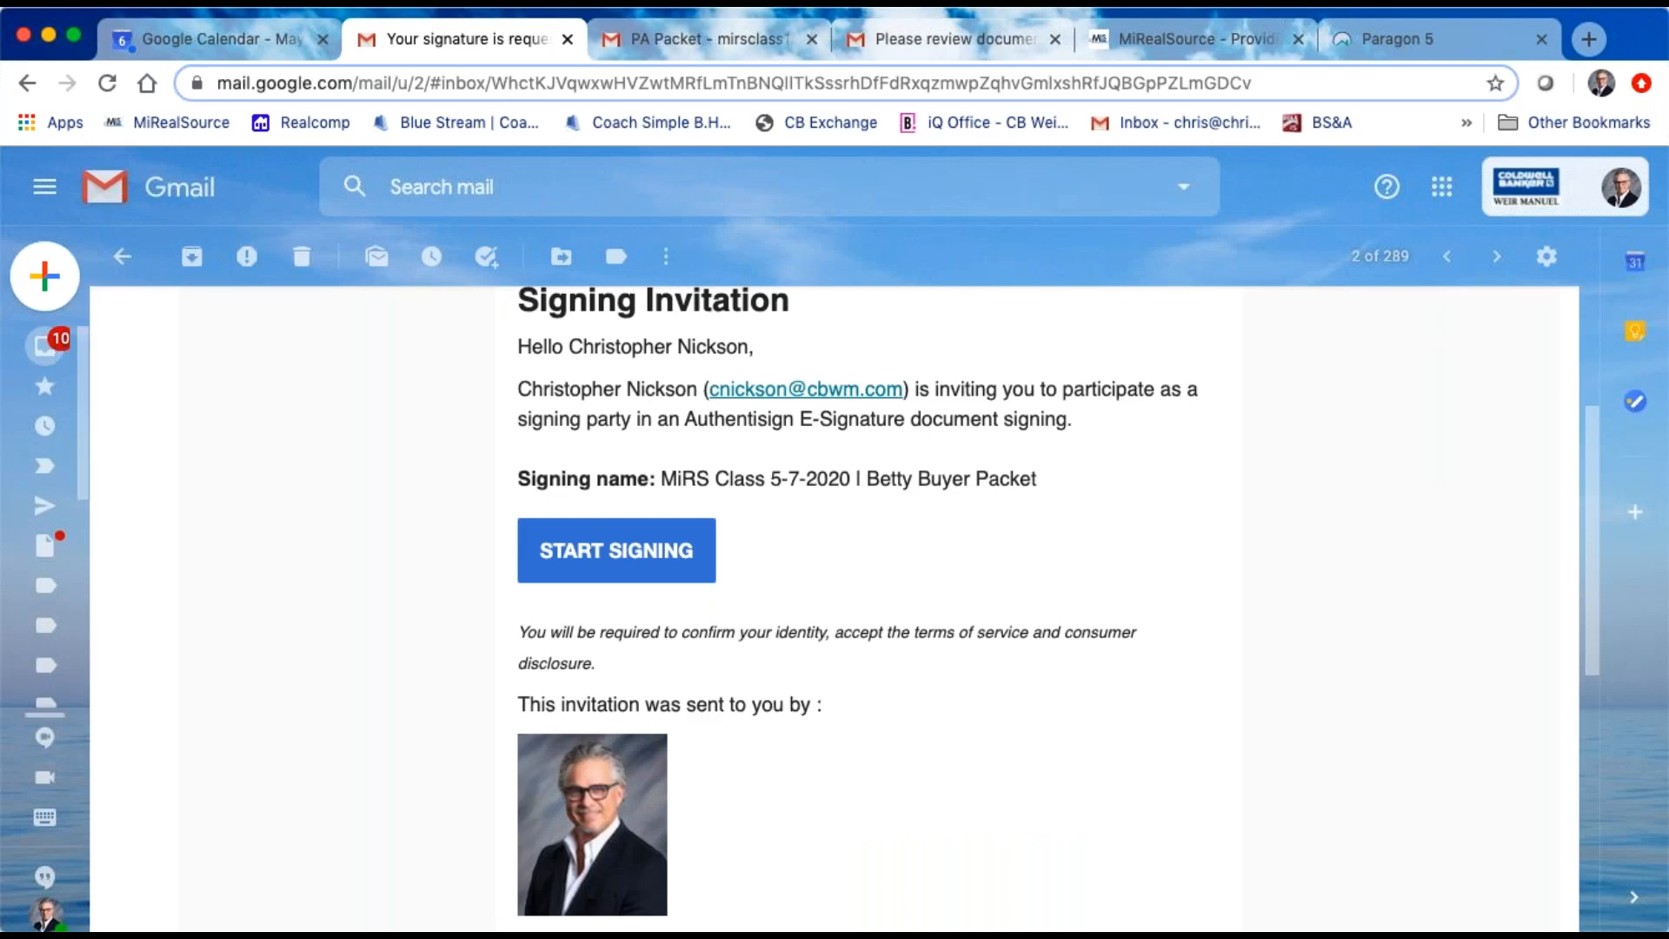
Step: Read the 10:49 AM "Signing updated" email in the agent's inbox for the action, date and participant
mouse_move(45, 386)
click(102, 347)
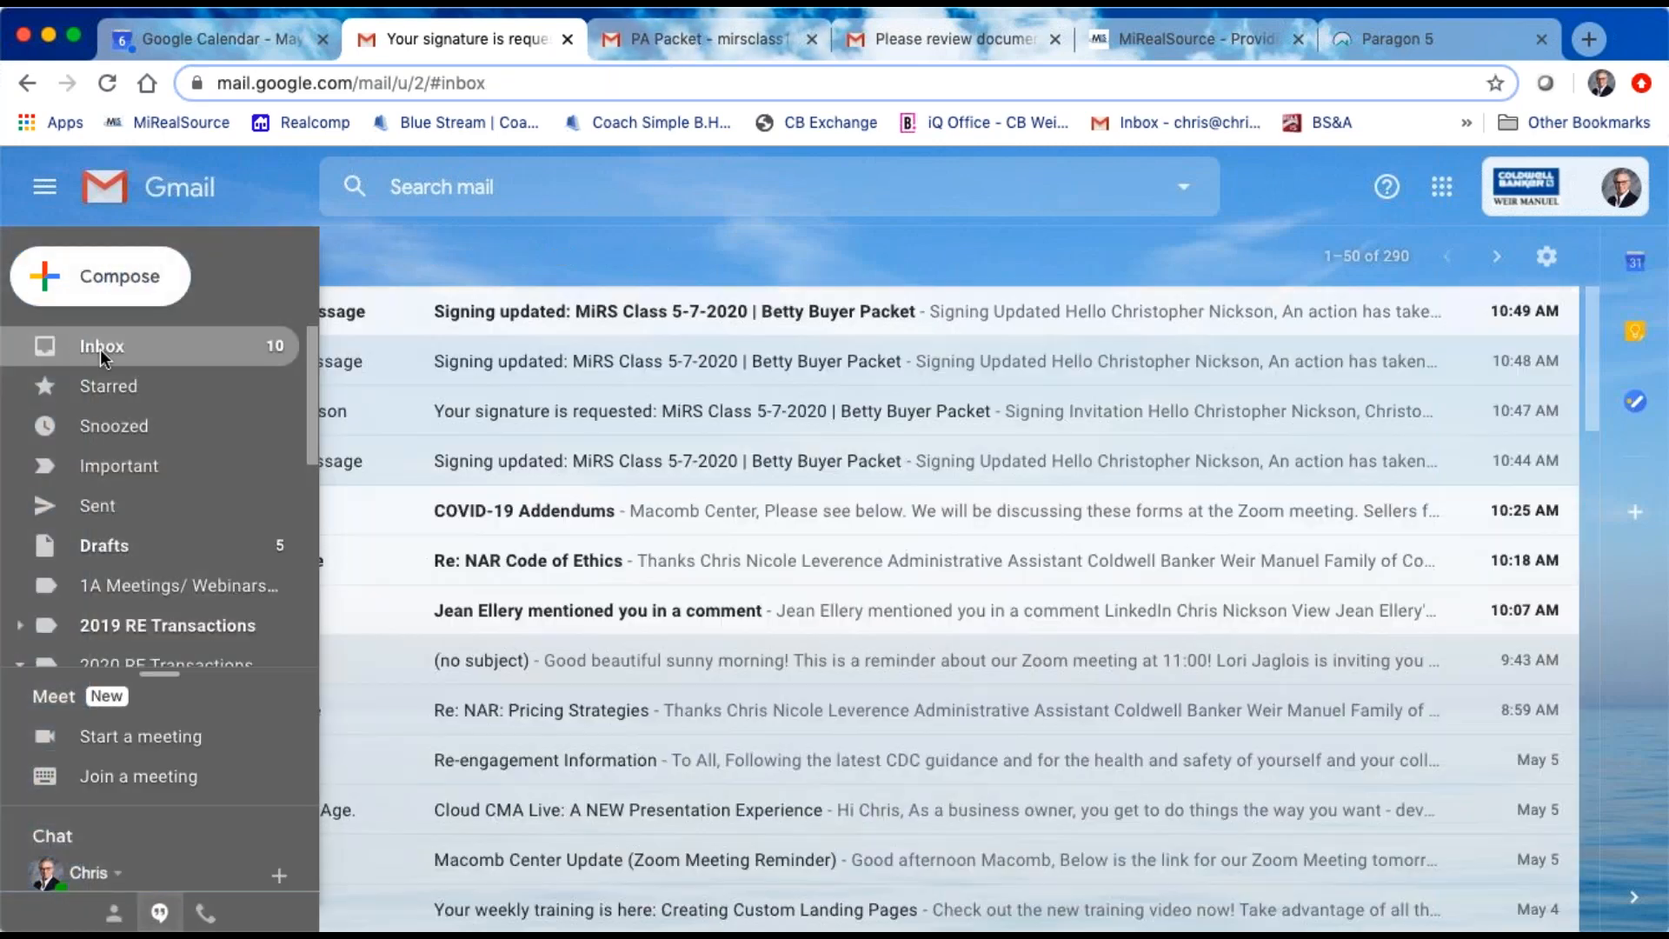
click(582, 319)
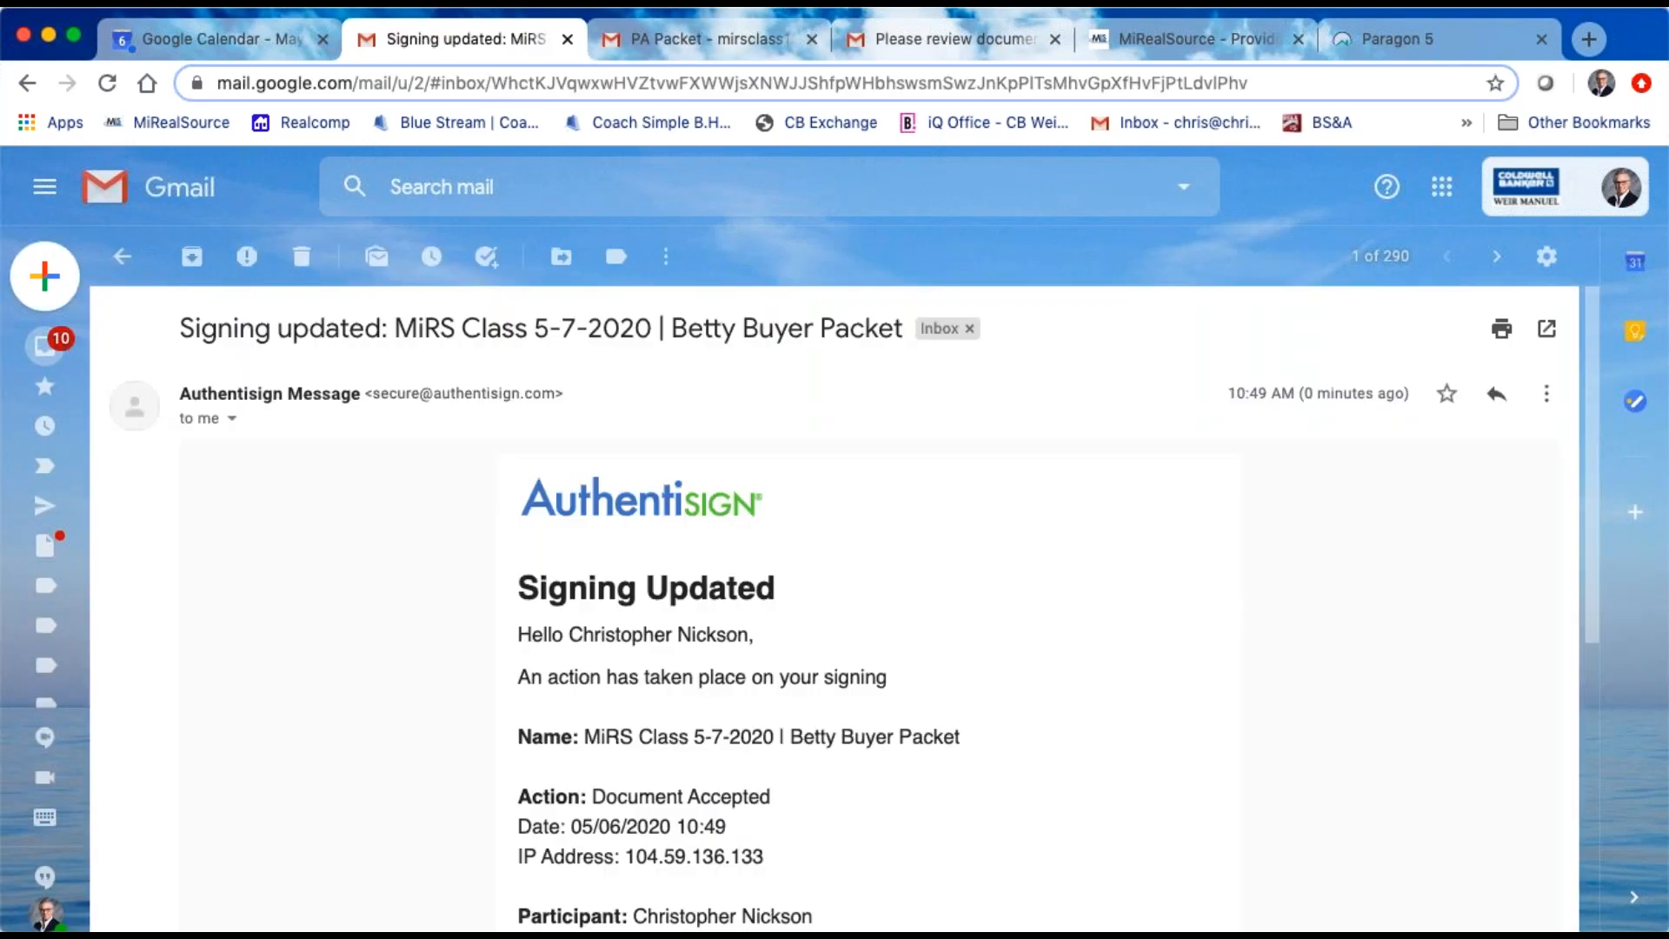
scroll(640, 600, down, 3)
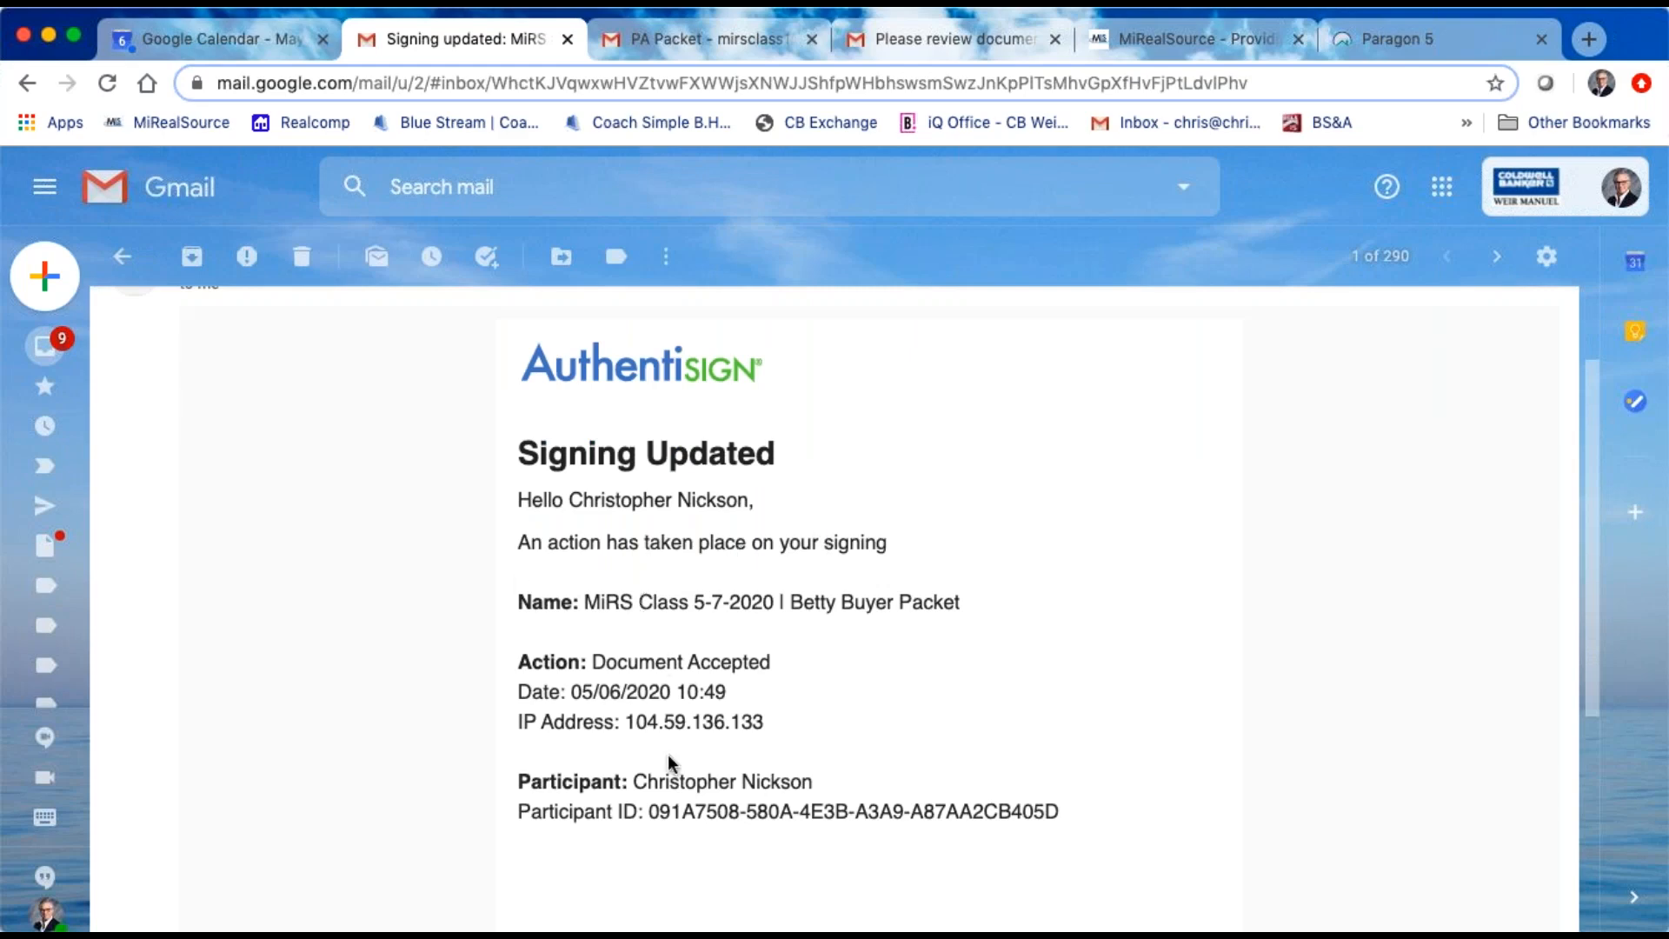
scroll(761, 499, up, 3)
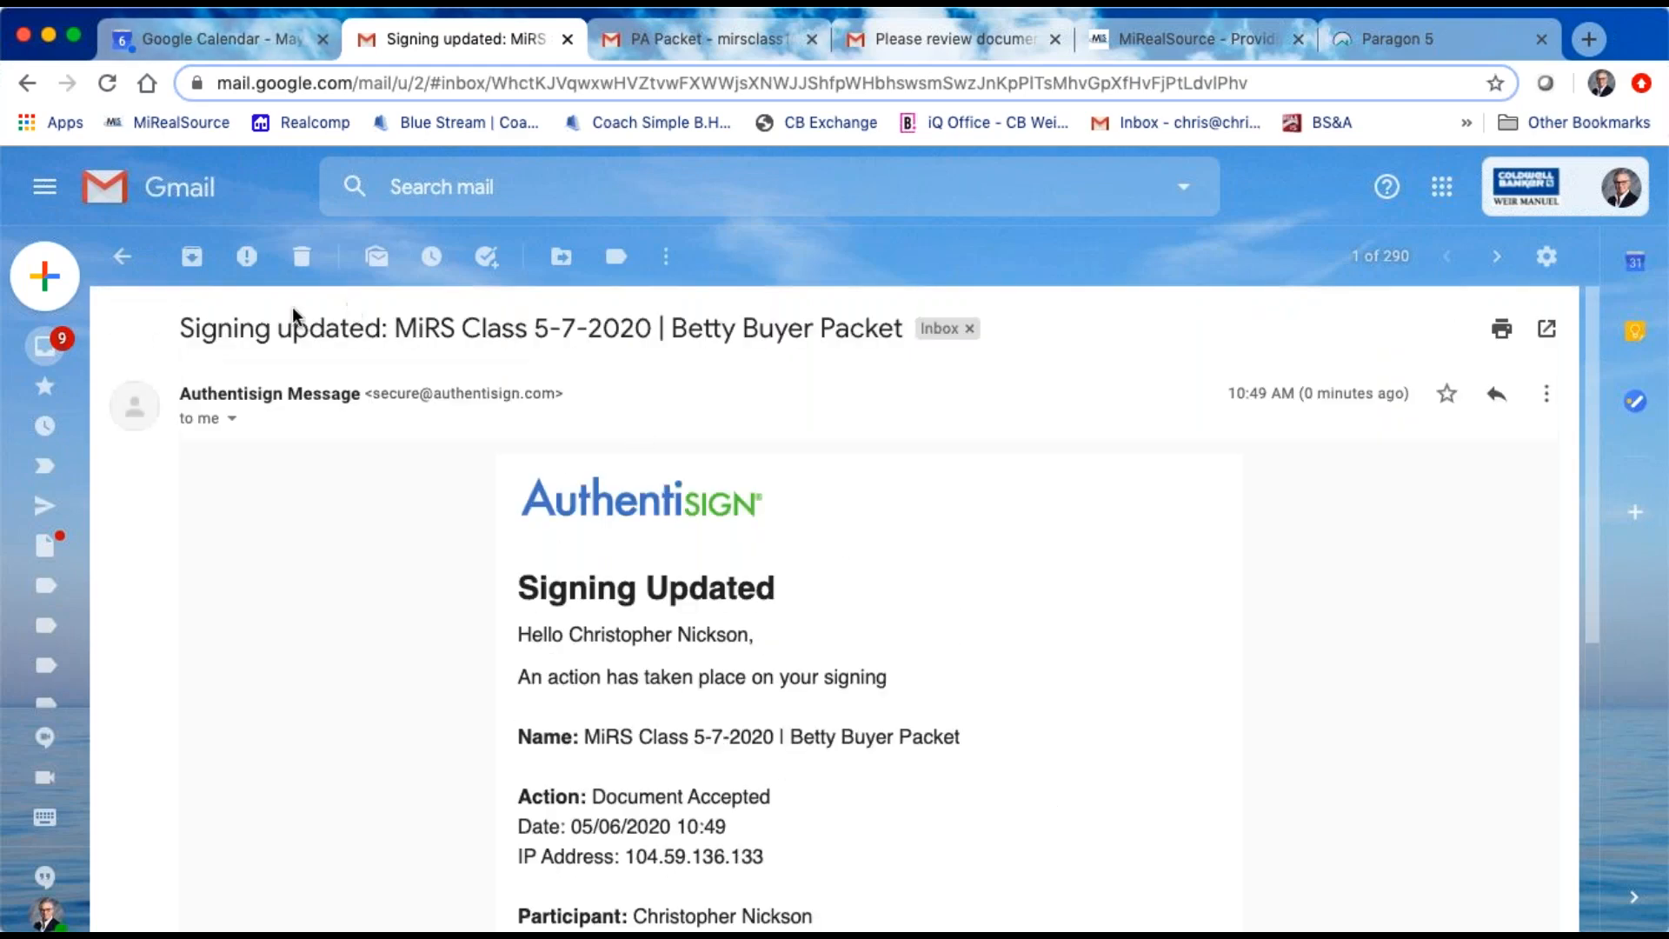
Step: Delete the 10:47 AM "Your signature is requested" email from the agent's inbox
click(121, 256)
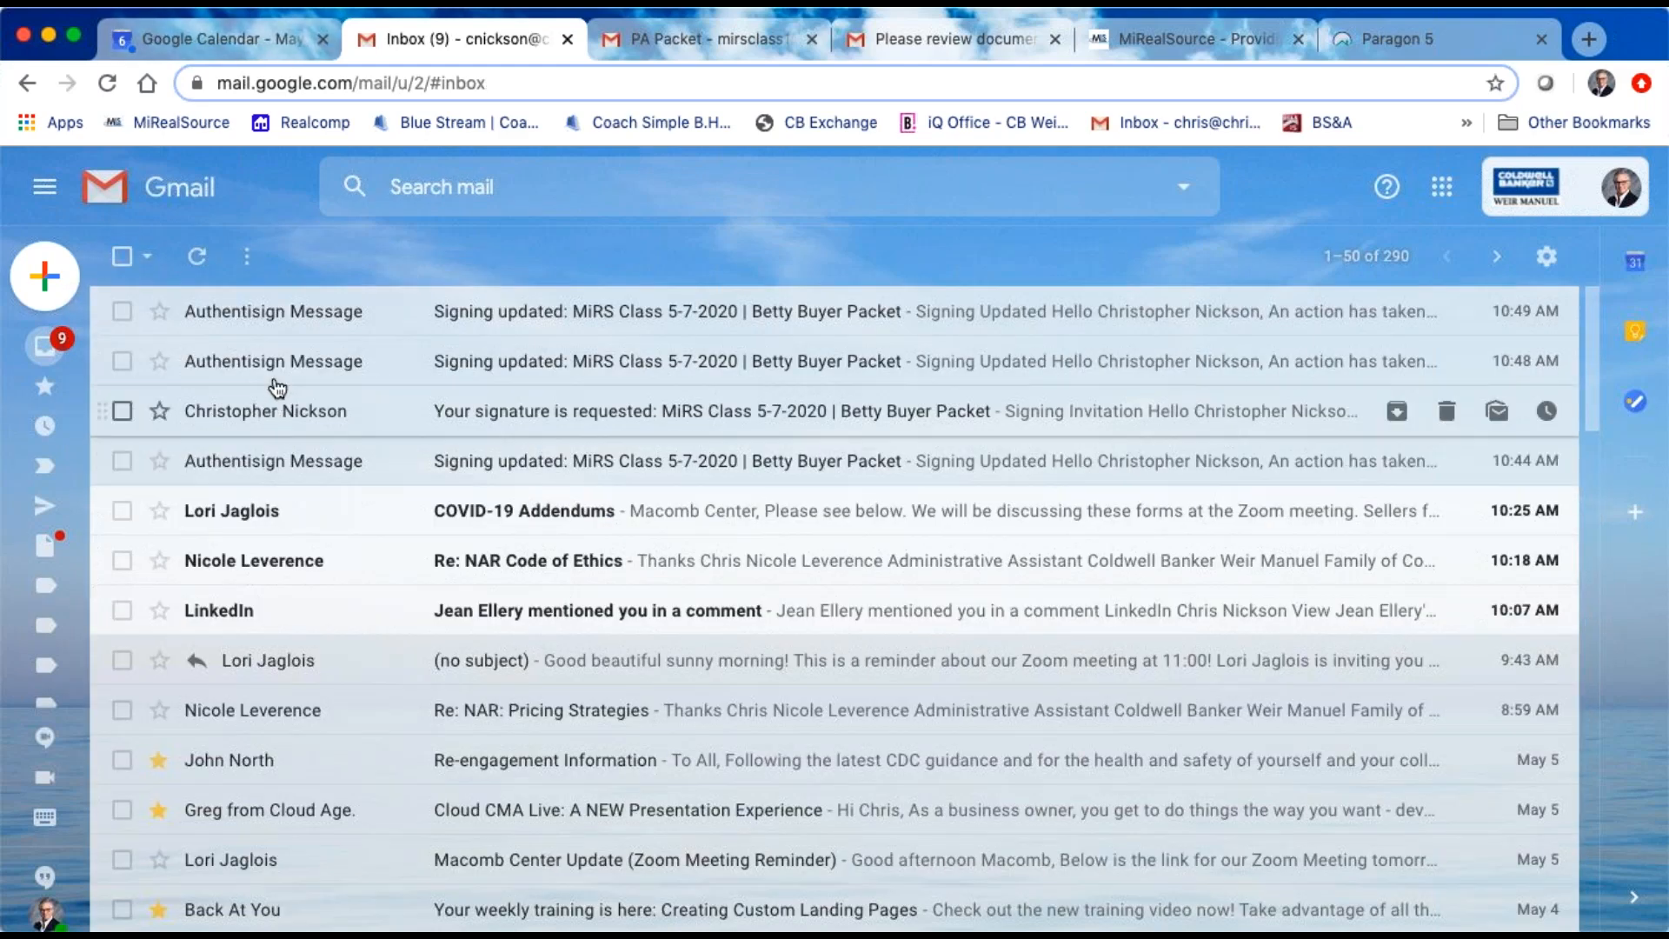
click(121, 411)
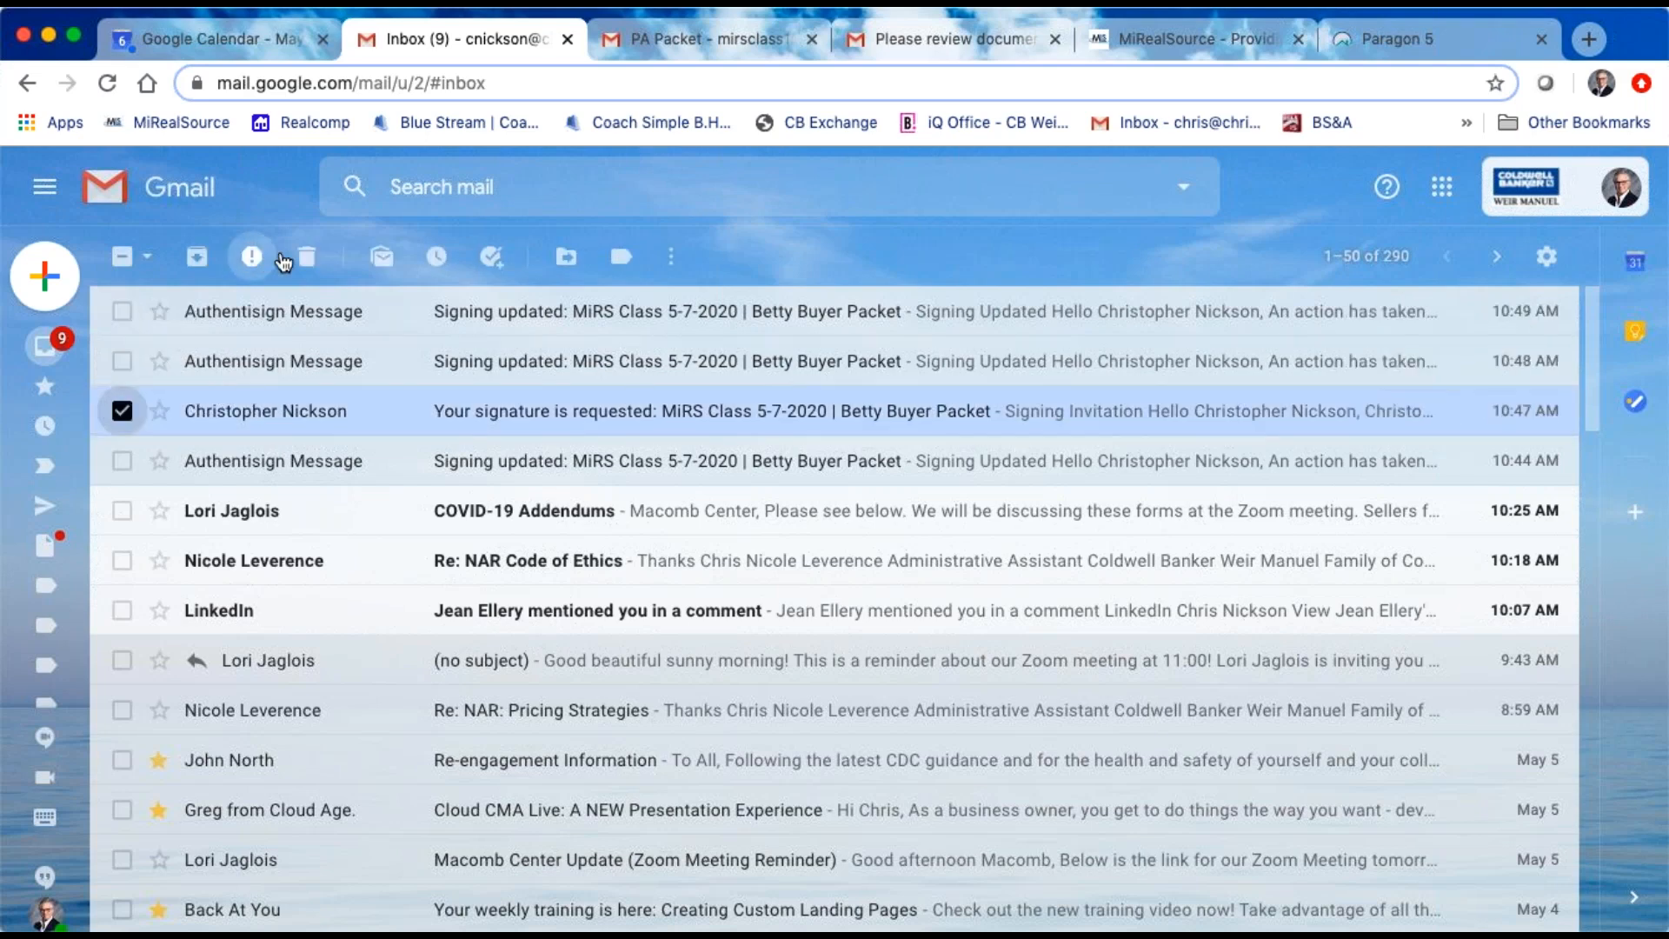
click(303, 258)
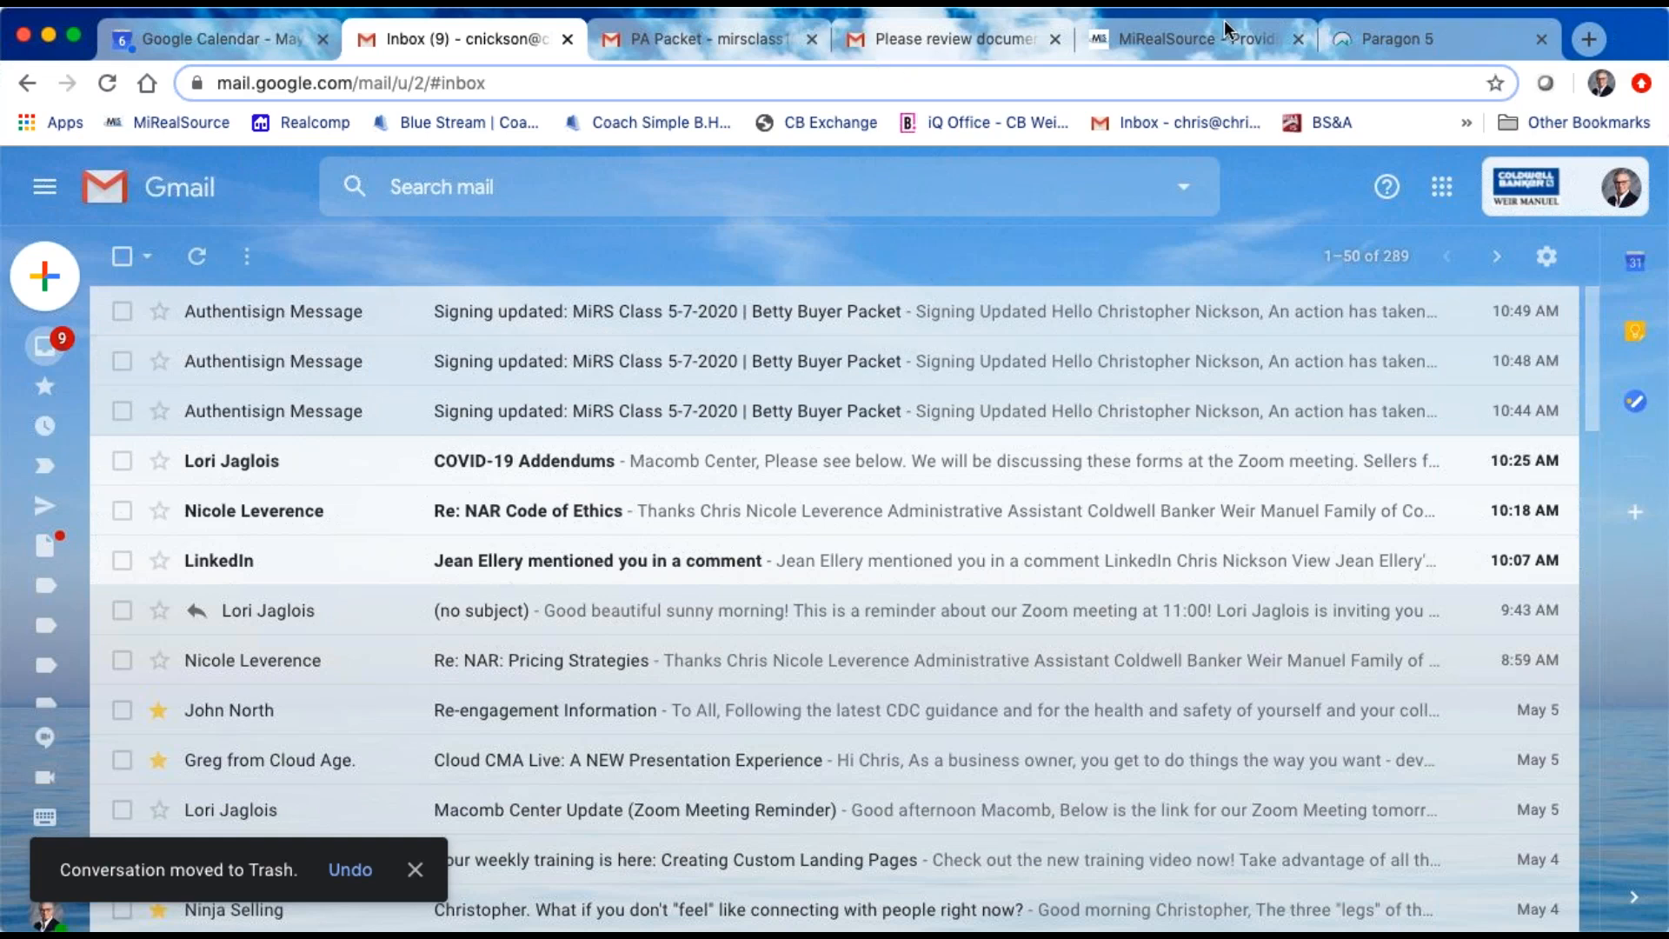
Step: Switch to Paragon 5, launch Authentisign from its resources, and check each participant's status in the MiRS Class 5-7-2020 buyer packet's signing details
click(1427, 35)
mouse_move(1084, 236)
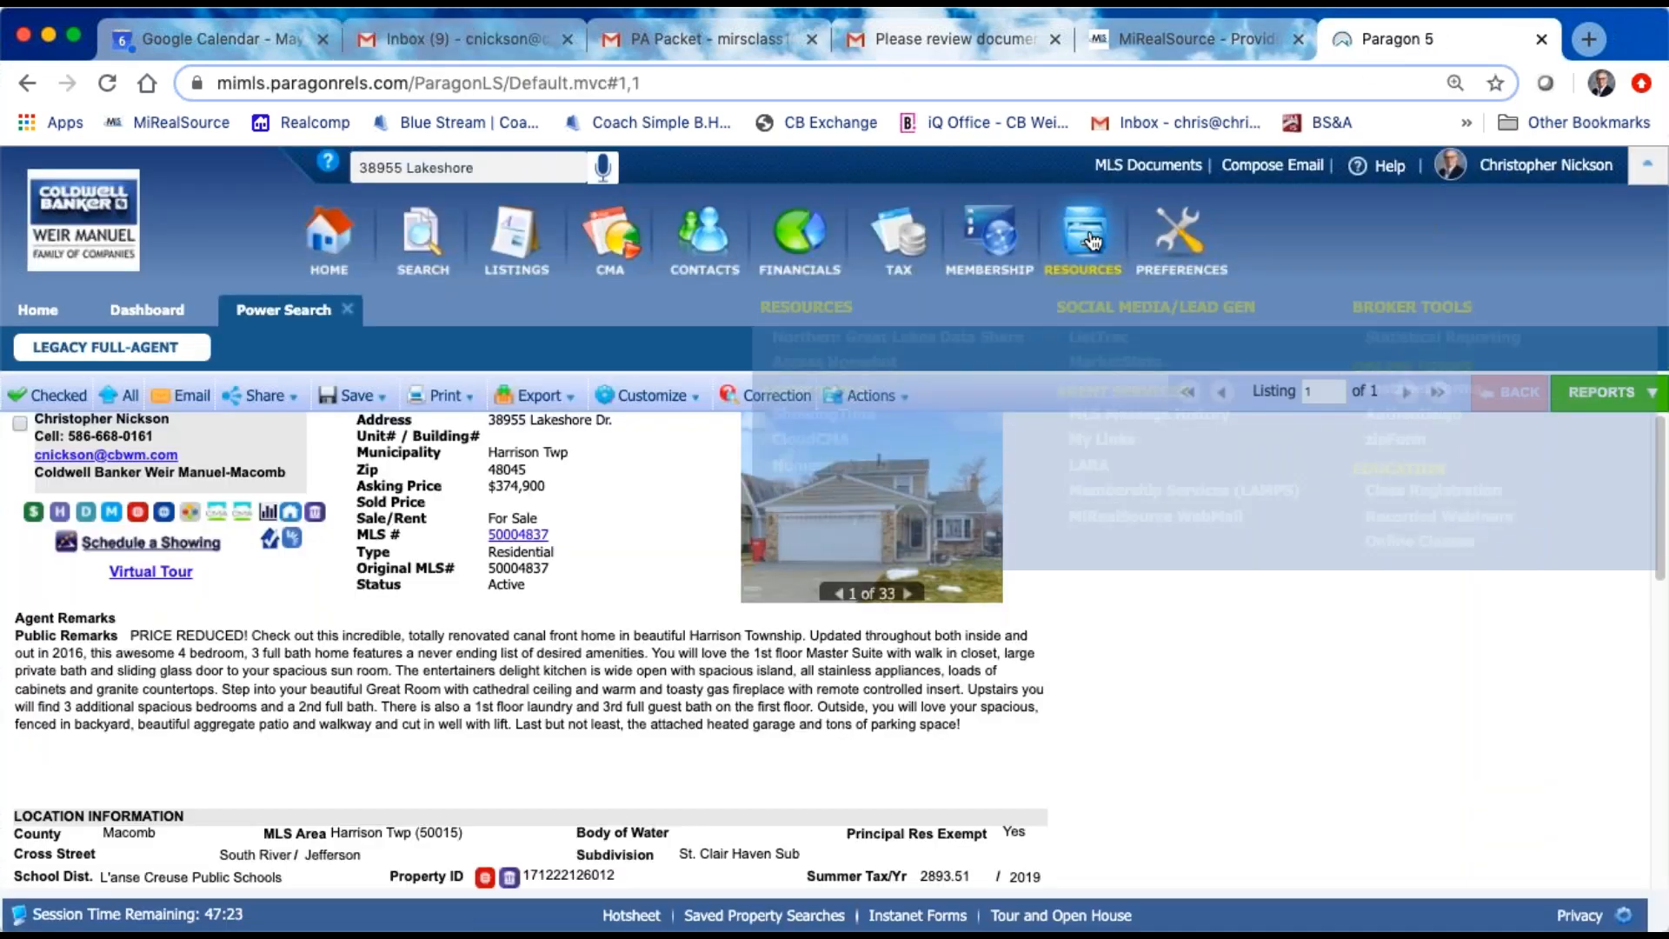
click(1421, 433)
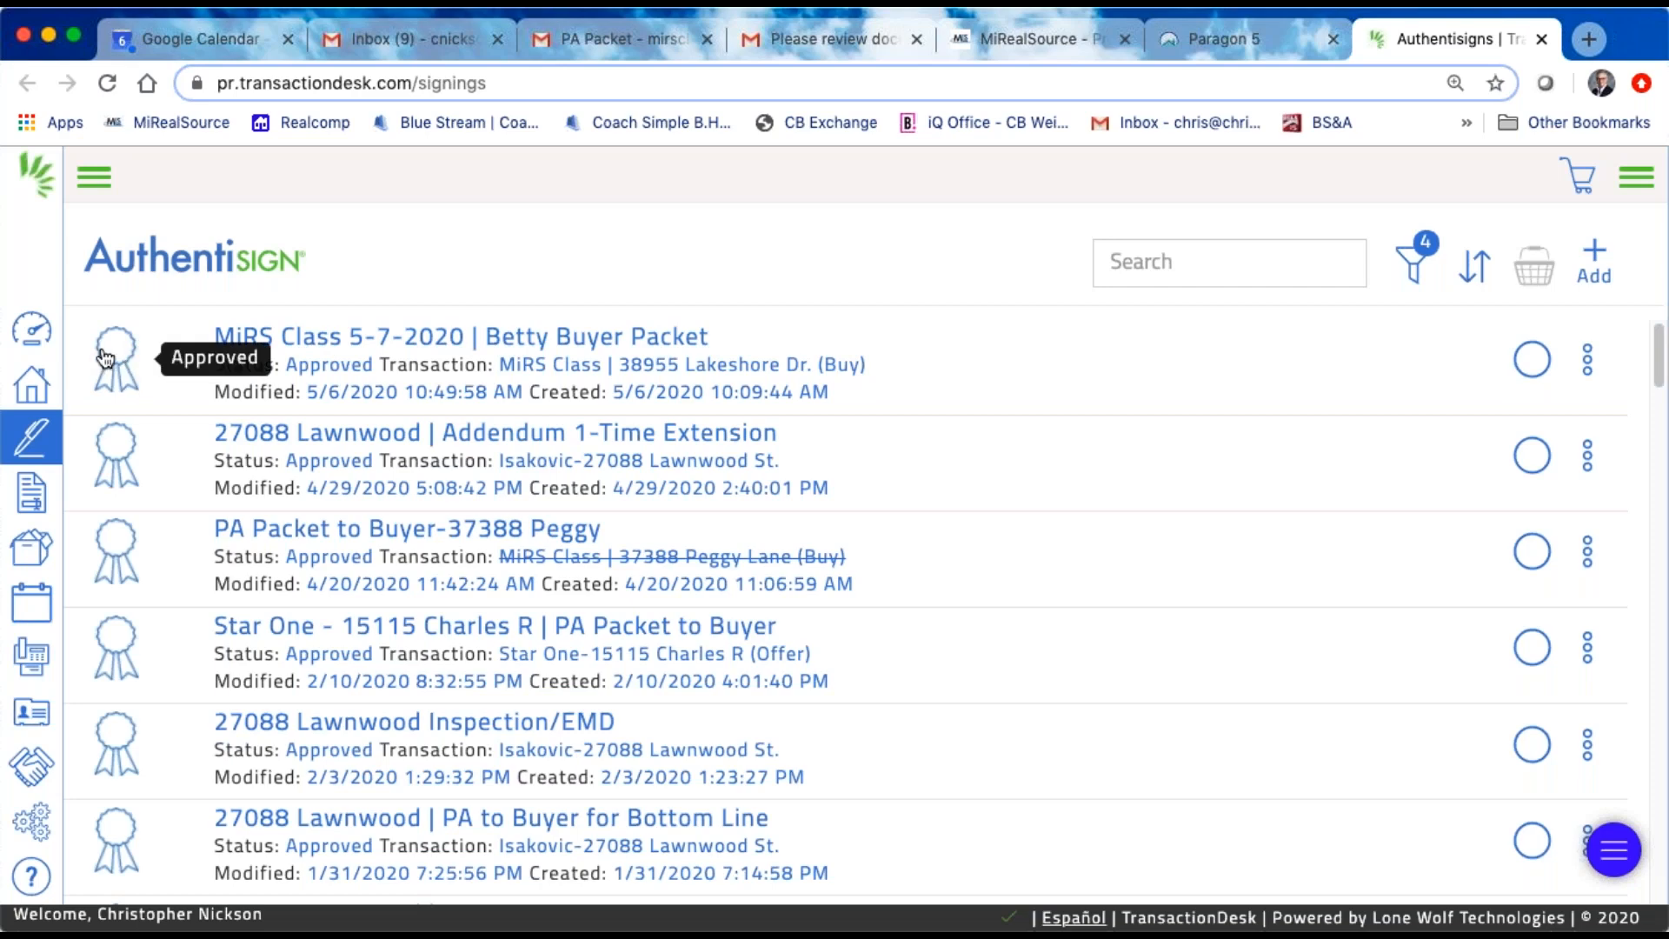
click(494, 339)
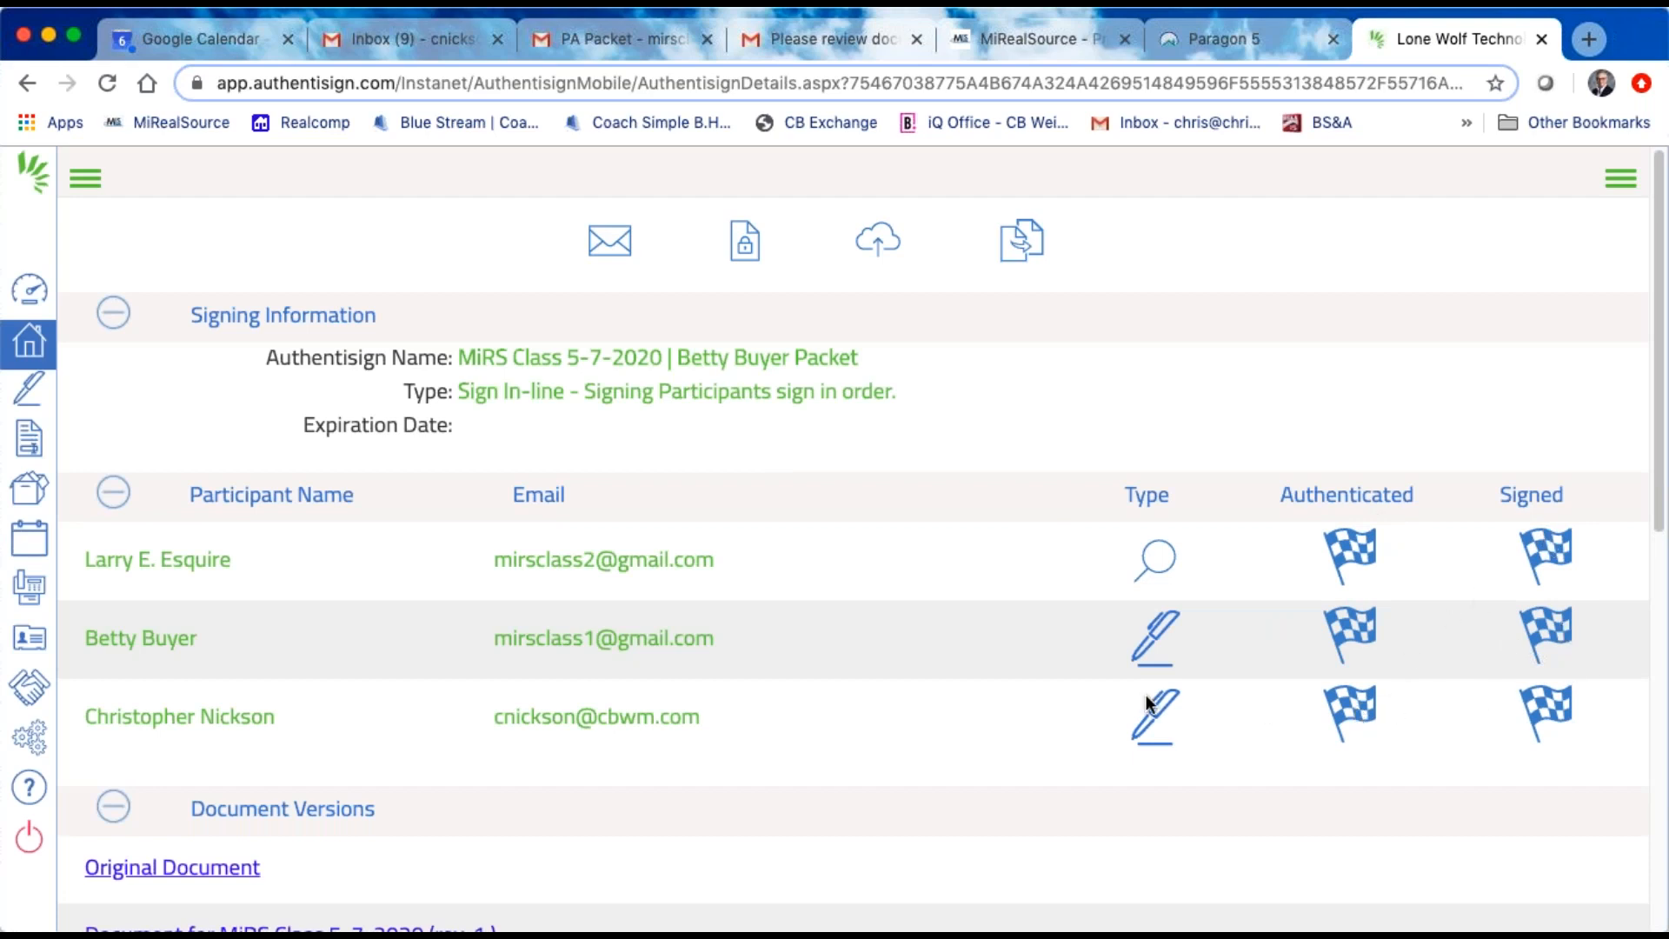
scroll(1035, 674, down, 2)
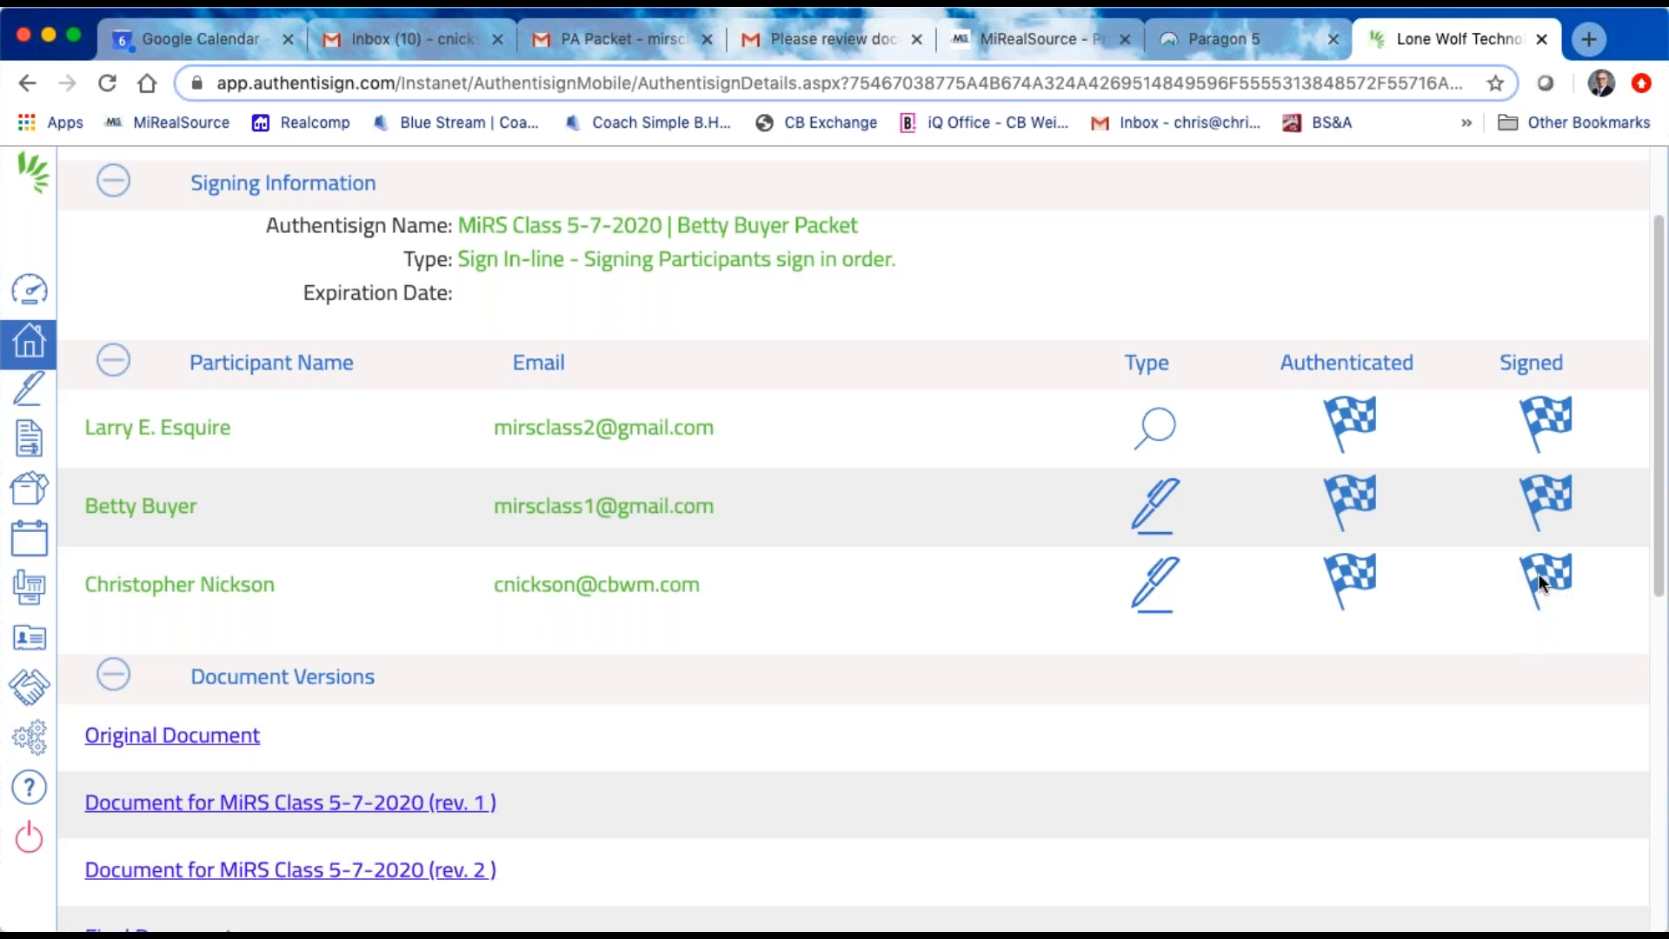
Step: Review the document versions and separate signed documents listed in the MiRS Class 5-7-2020 buyer packet's signing details
scroll(1530, 577, down, 6)
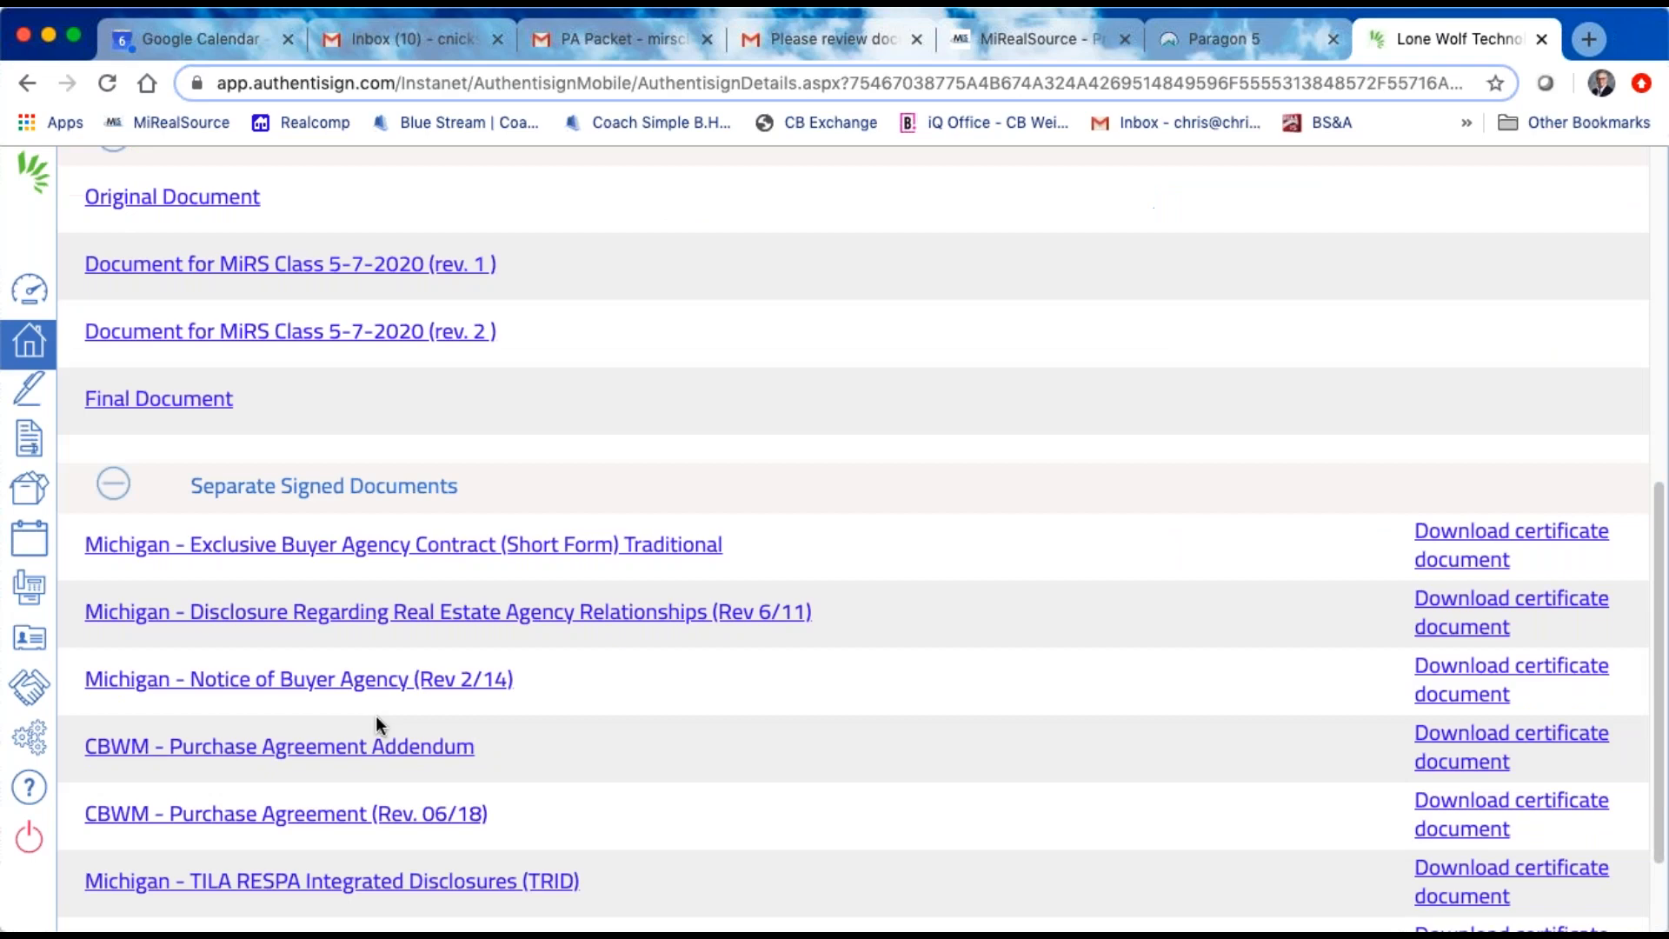
scroll(375, 717, down, 2)
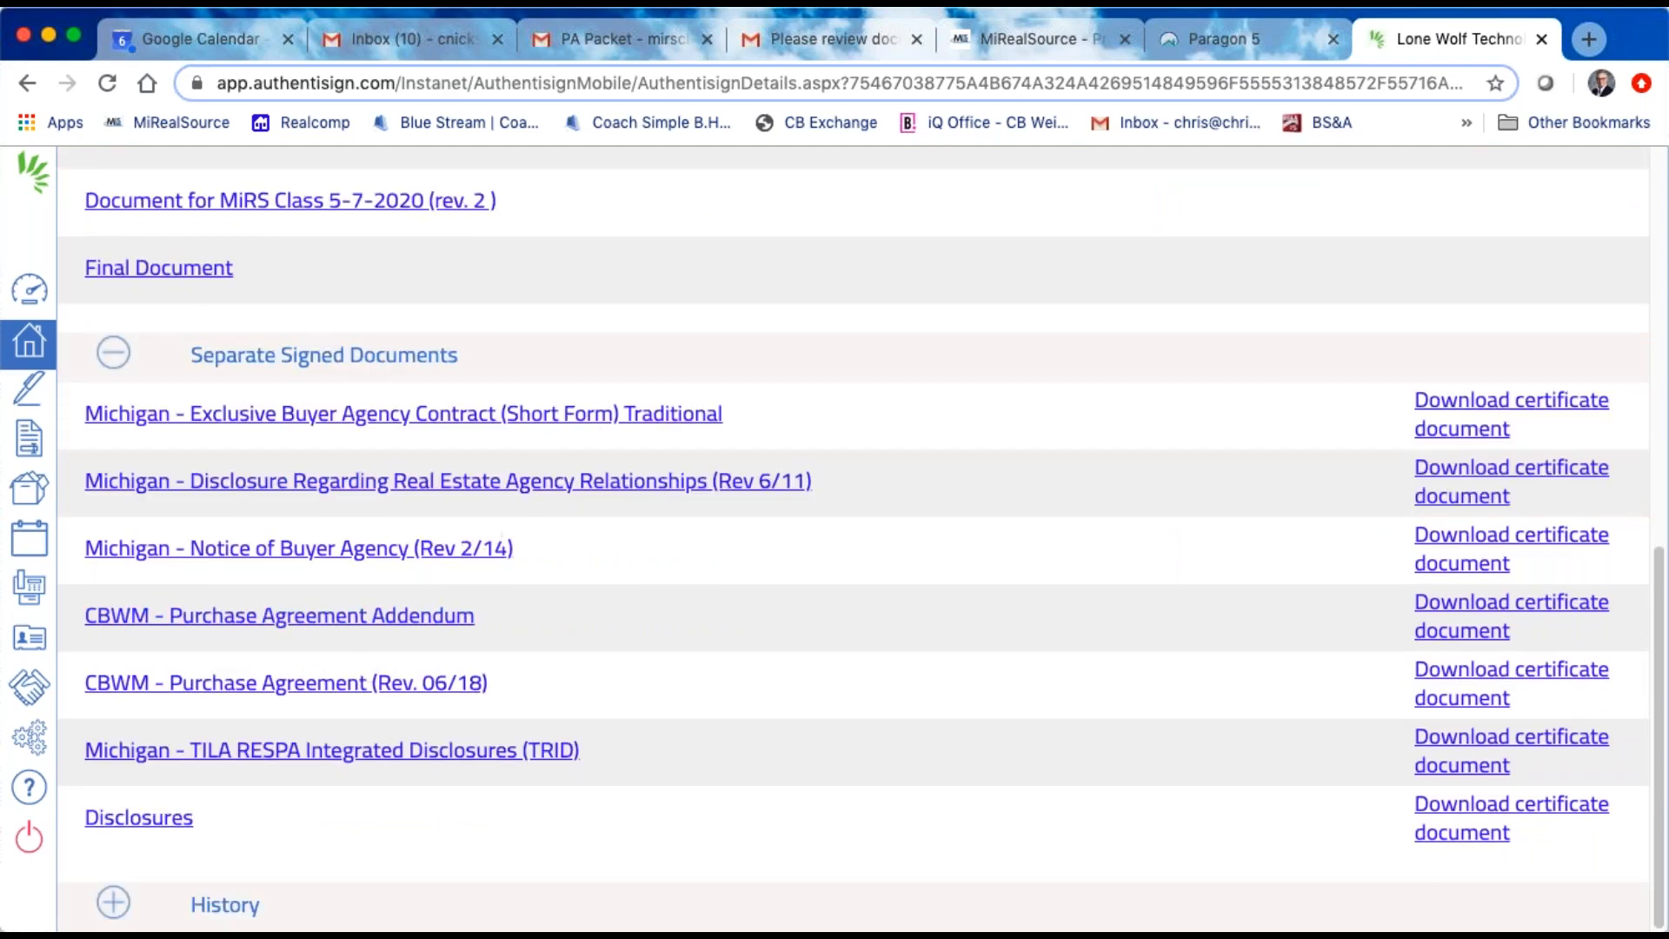
scroll(289, 546, up, 9)
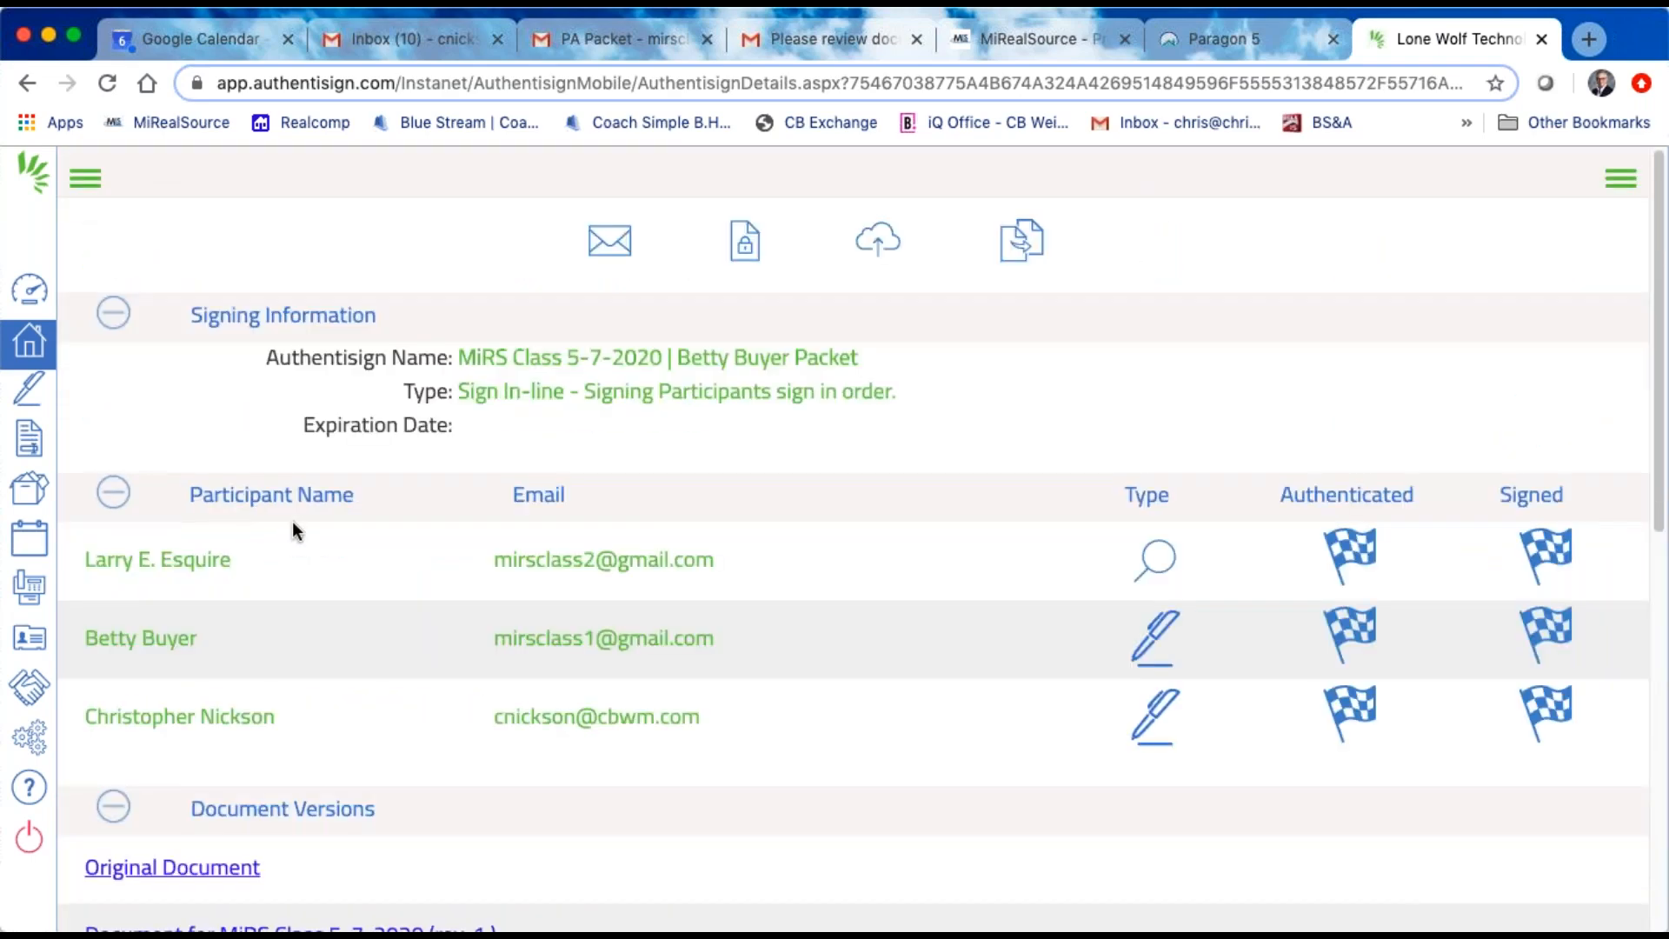
Step: Open the MiRS Class buy transaction from the transactions list and check its dashboard's Authentisign and Documents sections
click(28, 346)
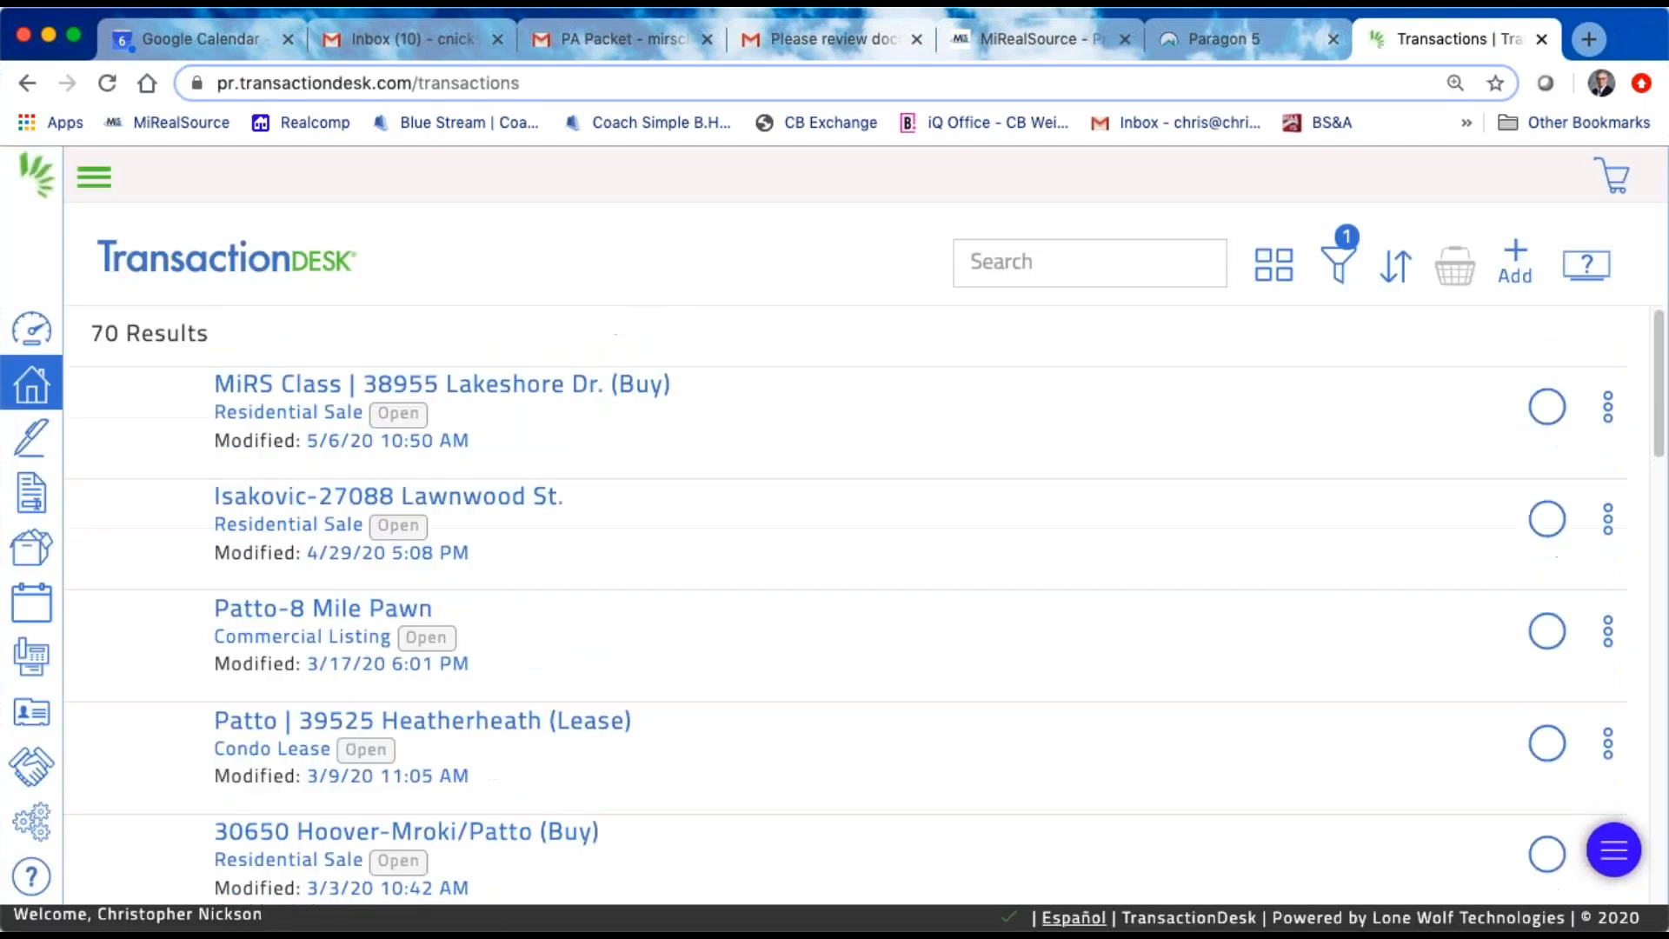
click(576, 393)
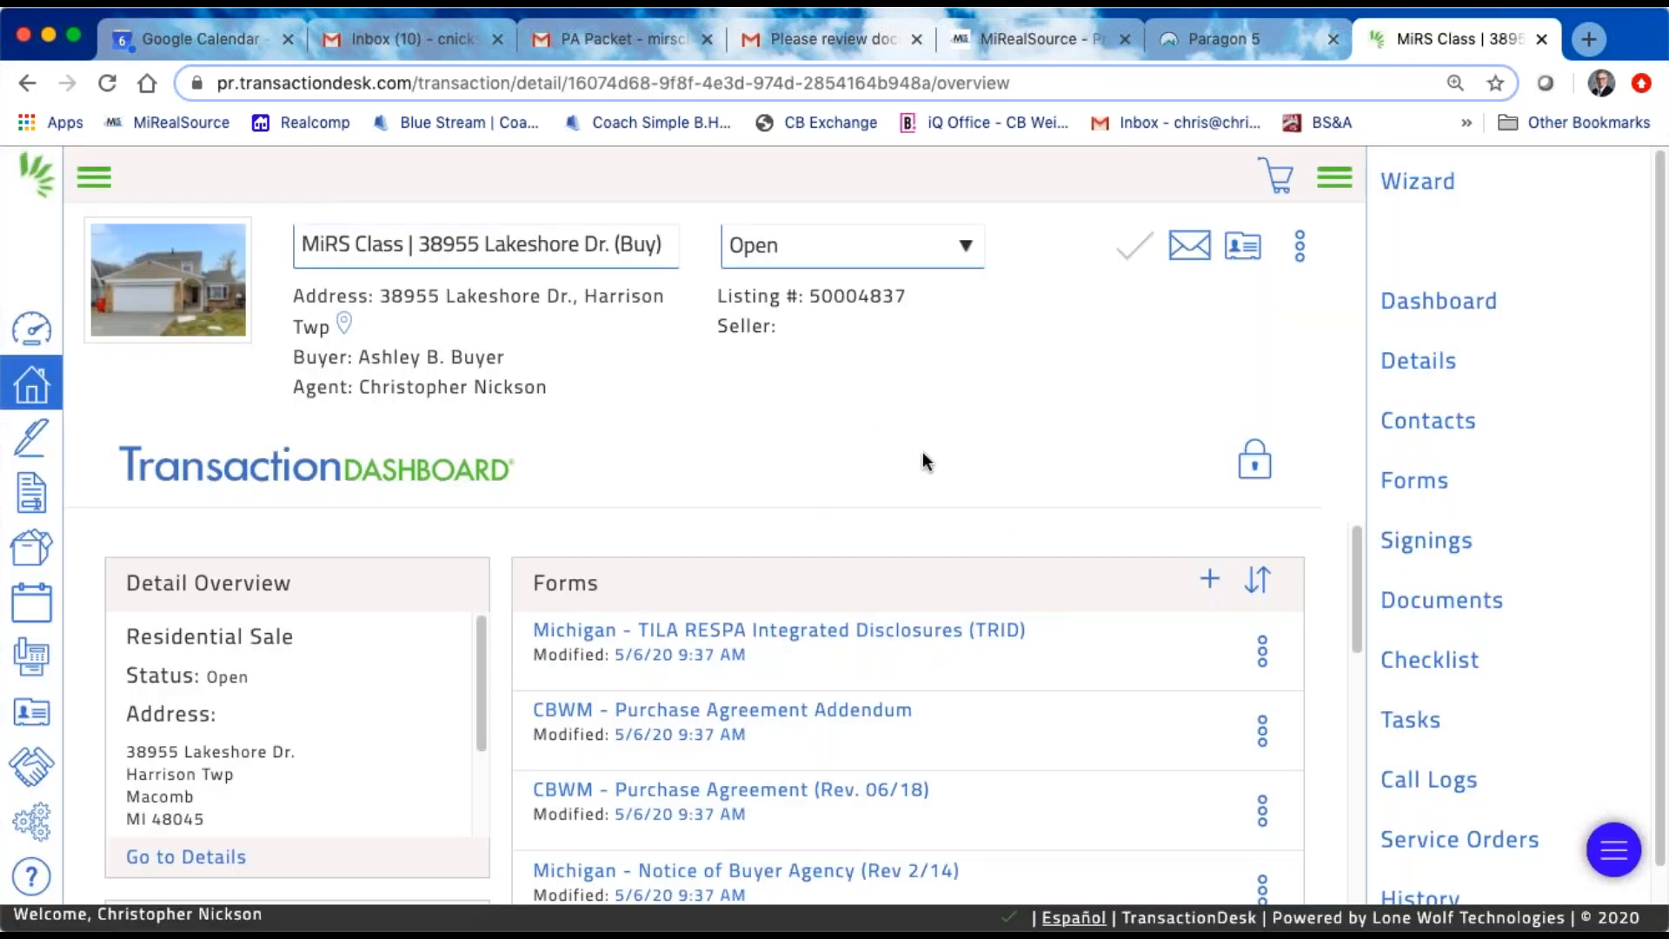
scroll(765, 616, down, 3)
scroll(730, 696, down, 3)
scroll(904, 703, down, 3)
scroll(763, 622, up, 6)
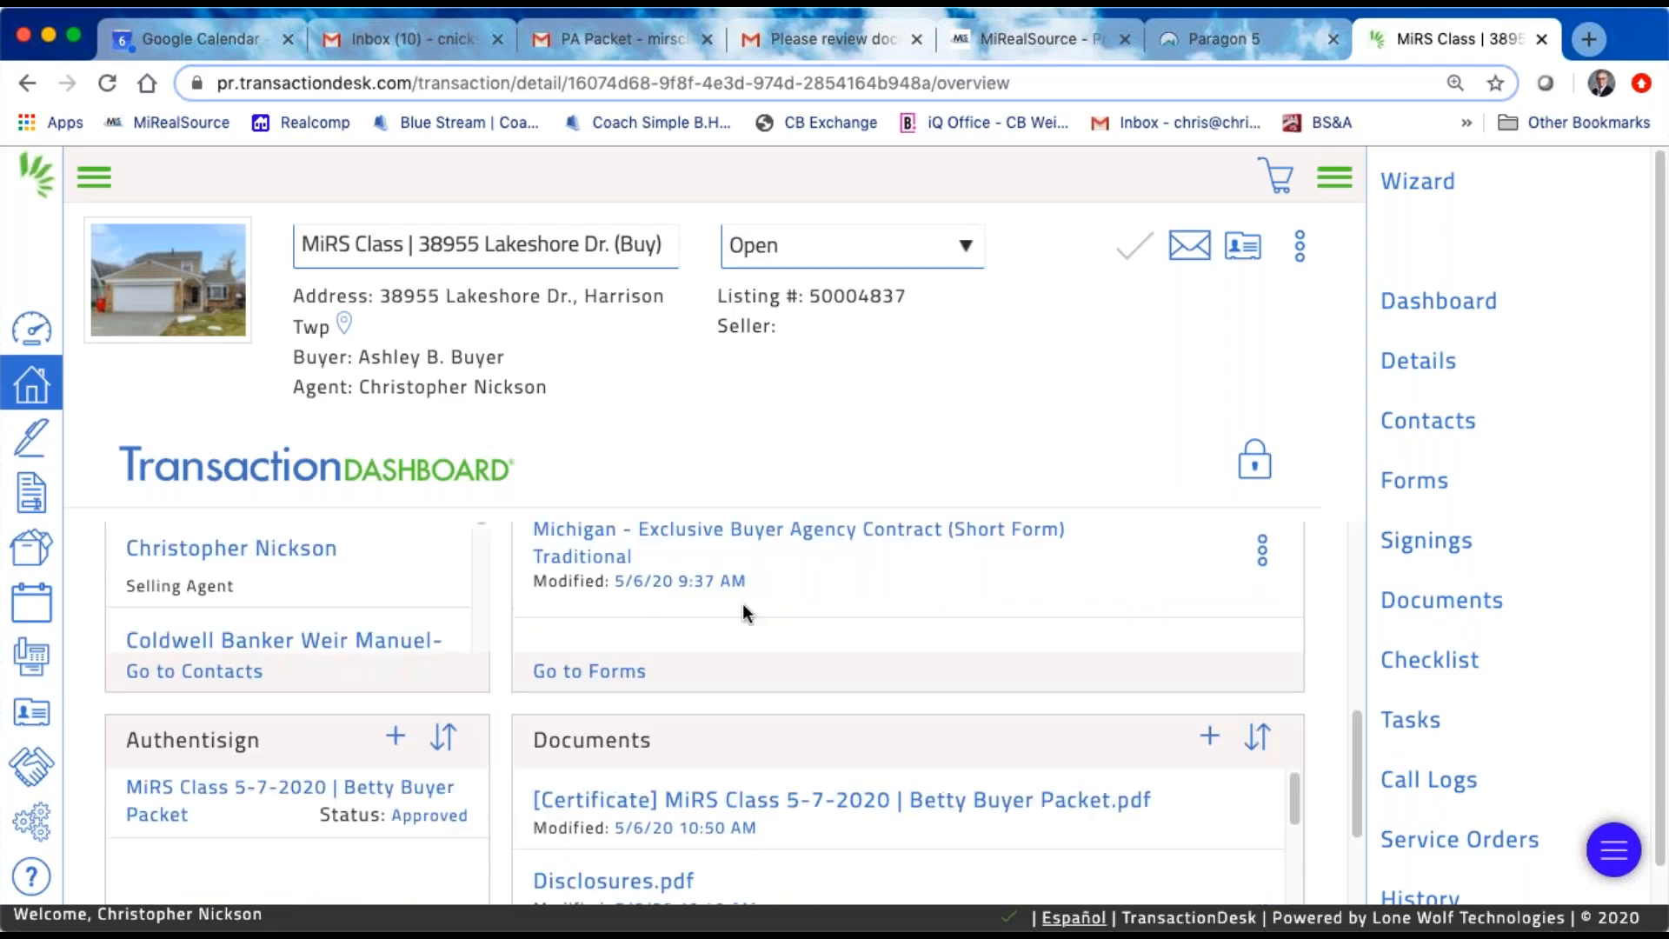
scroll(898, 675, down, 2)
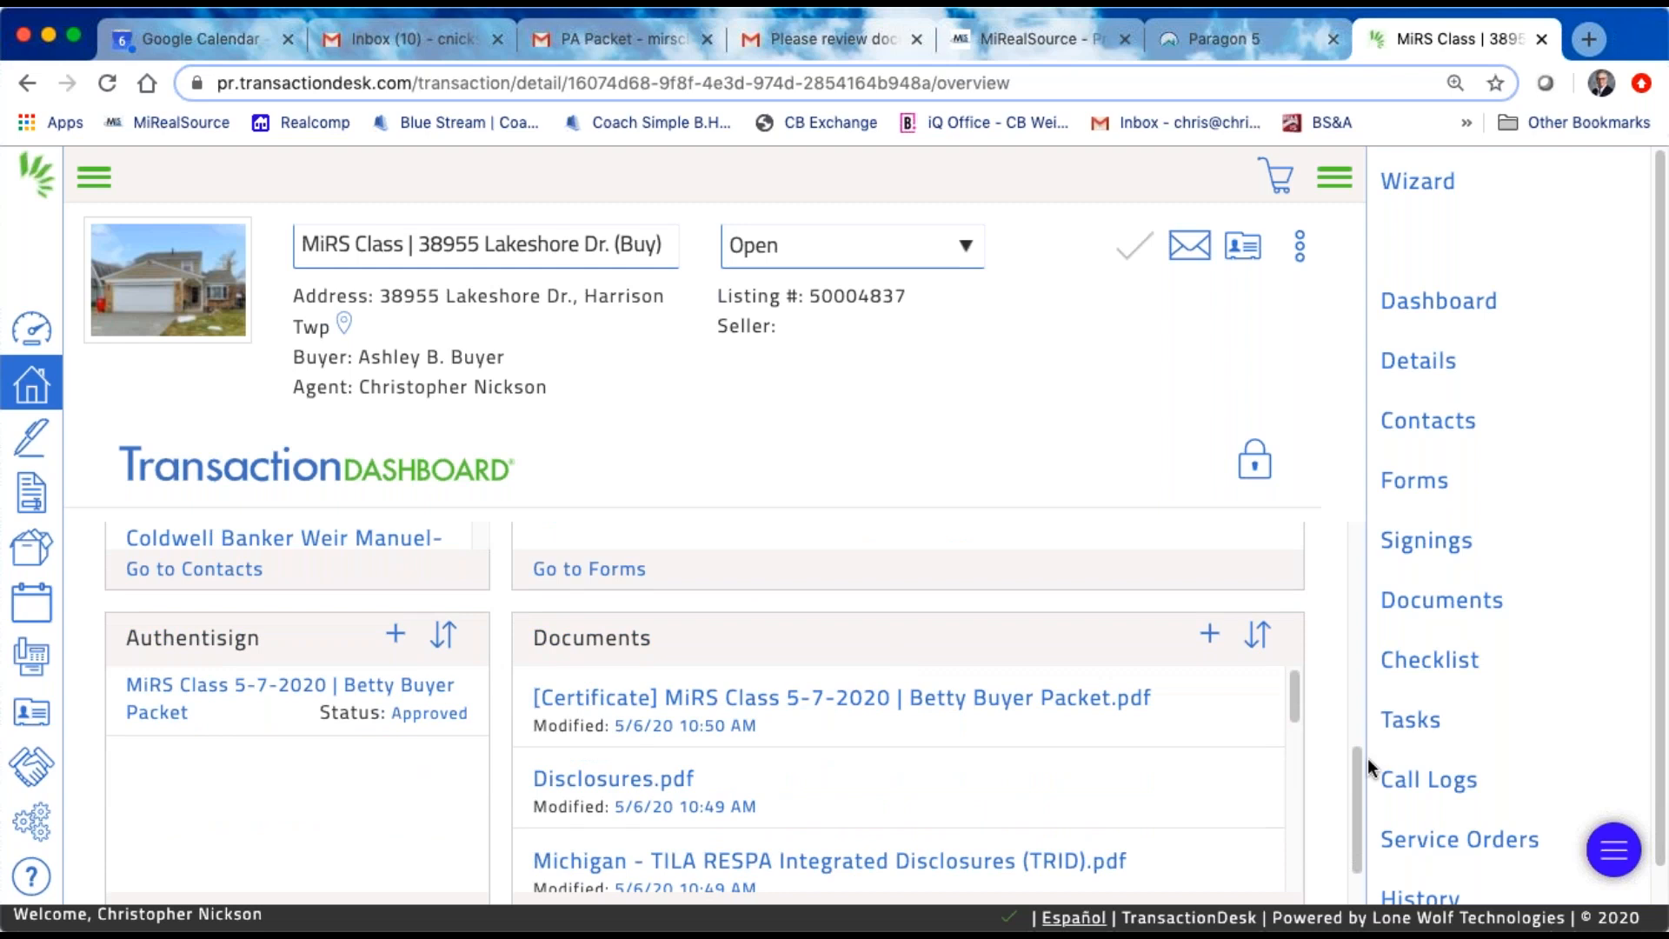
Step: Open the transaction's full documents list and compare the plain and certified entries, checking what the green lock marker means
click(1430, 601)
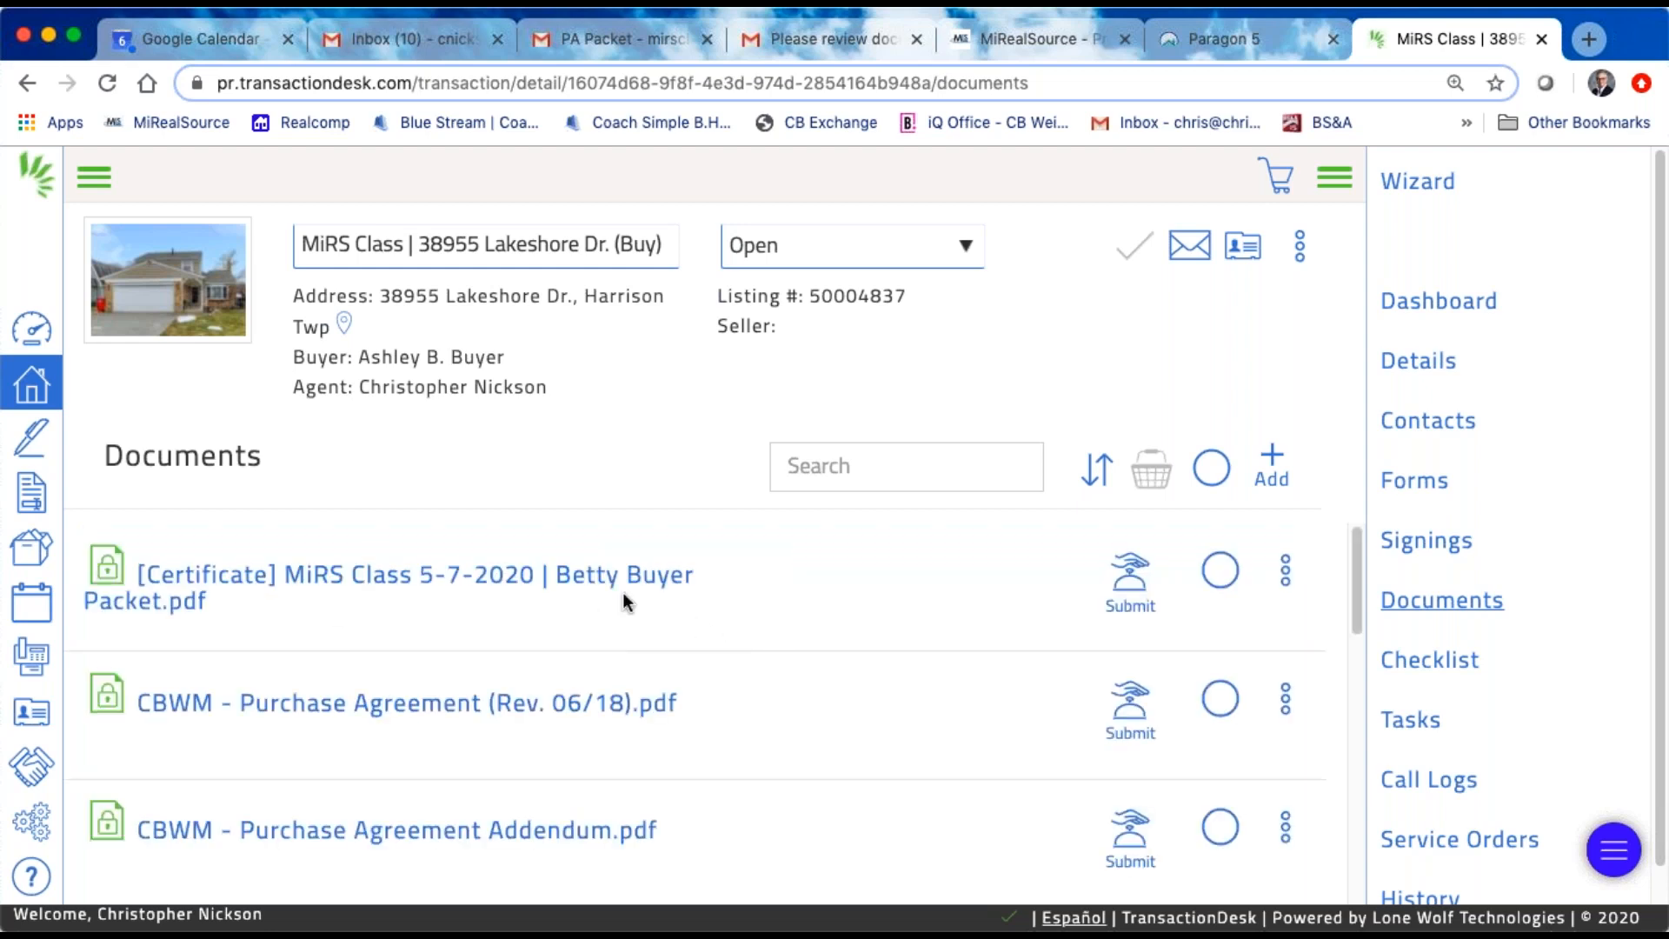
scroll(775, 636, down, 10)
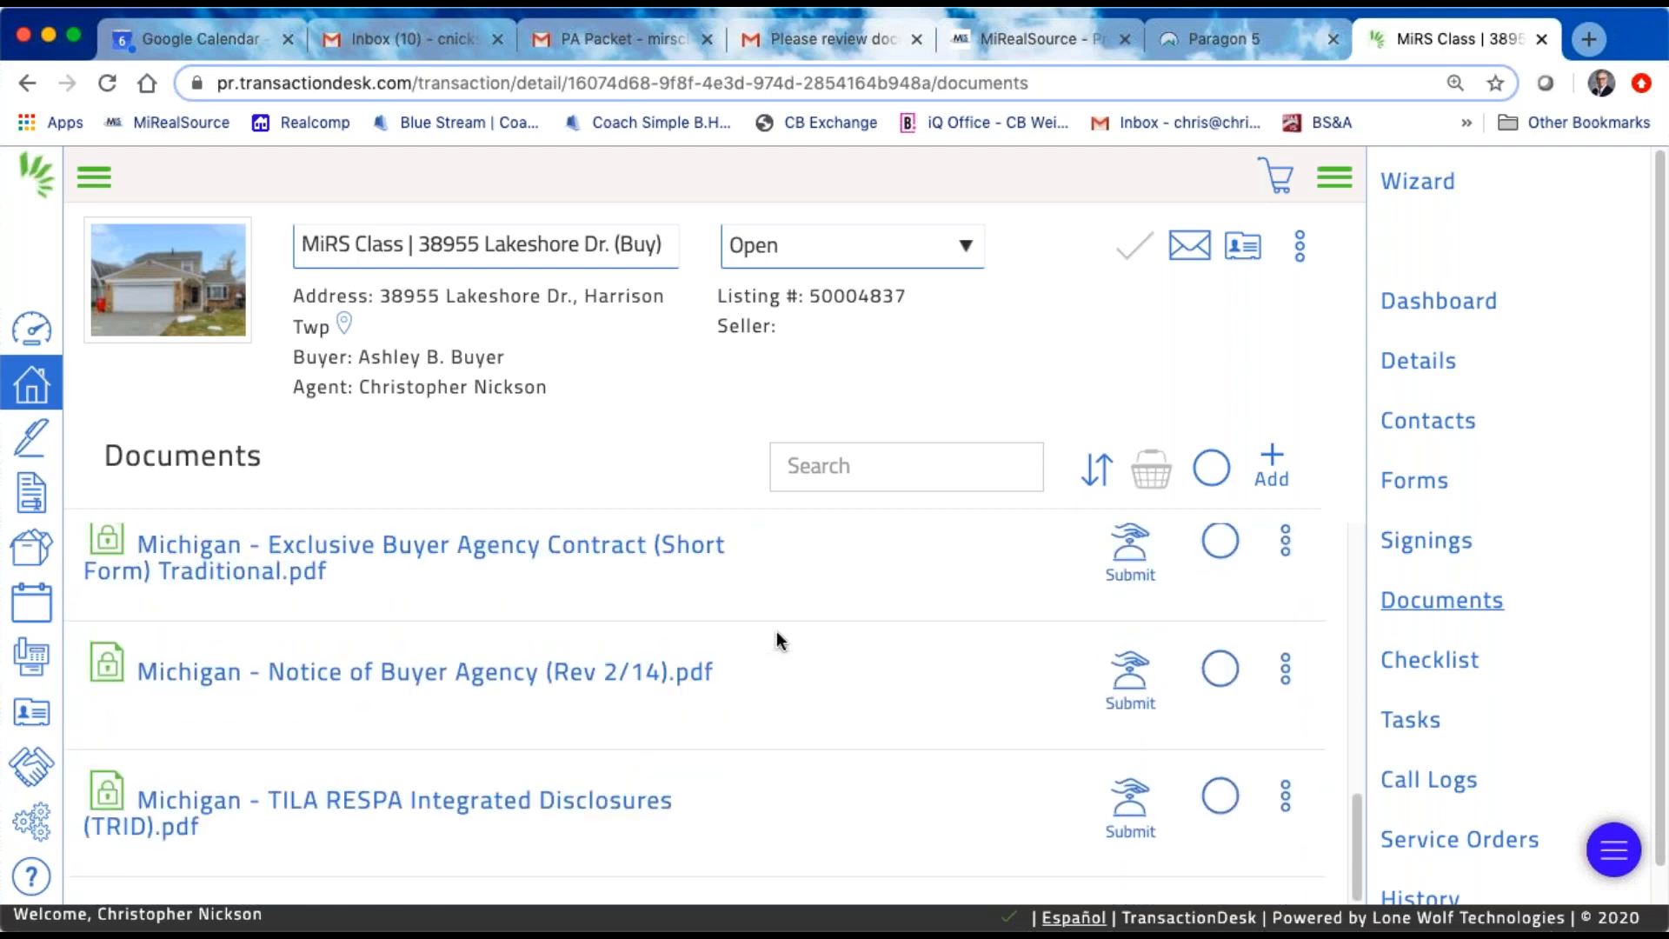
scroll(776, 641, down, 5)
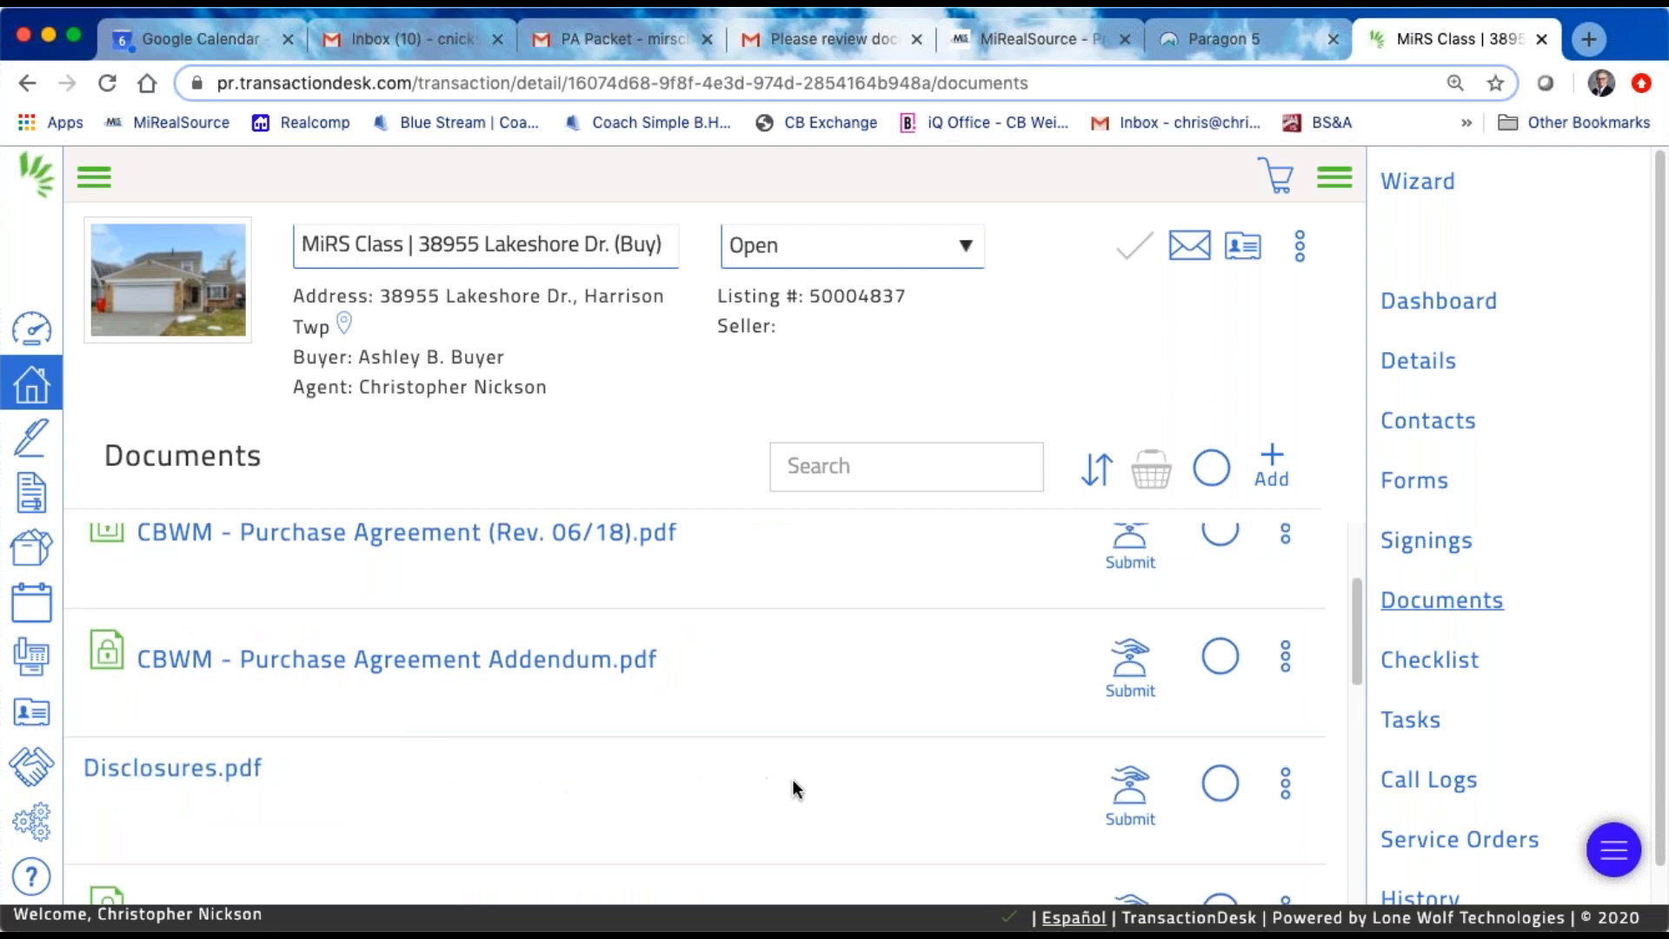
scroll(663, 764, up, 1)
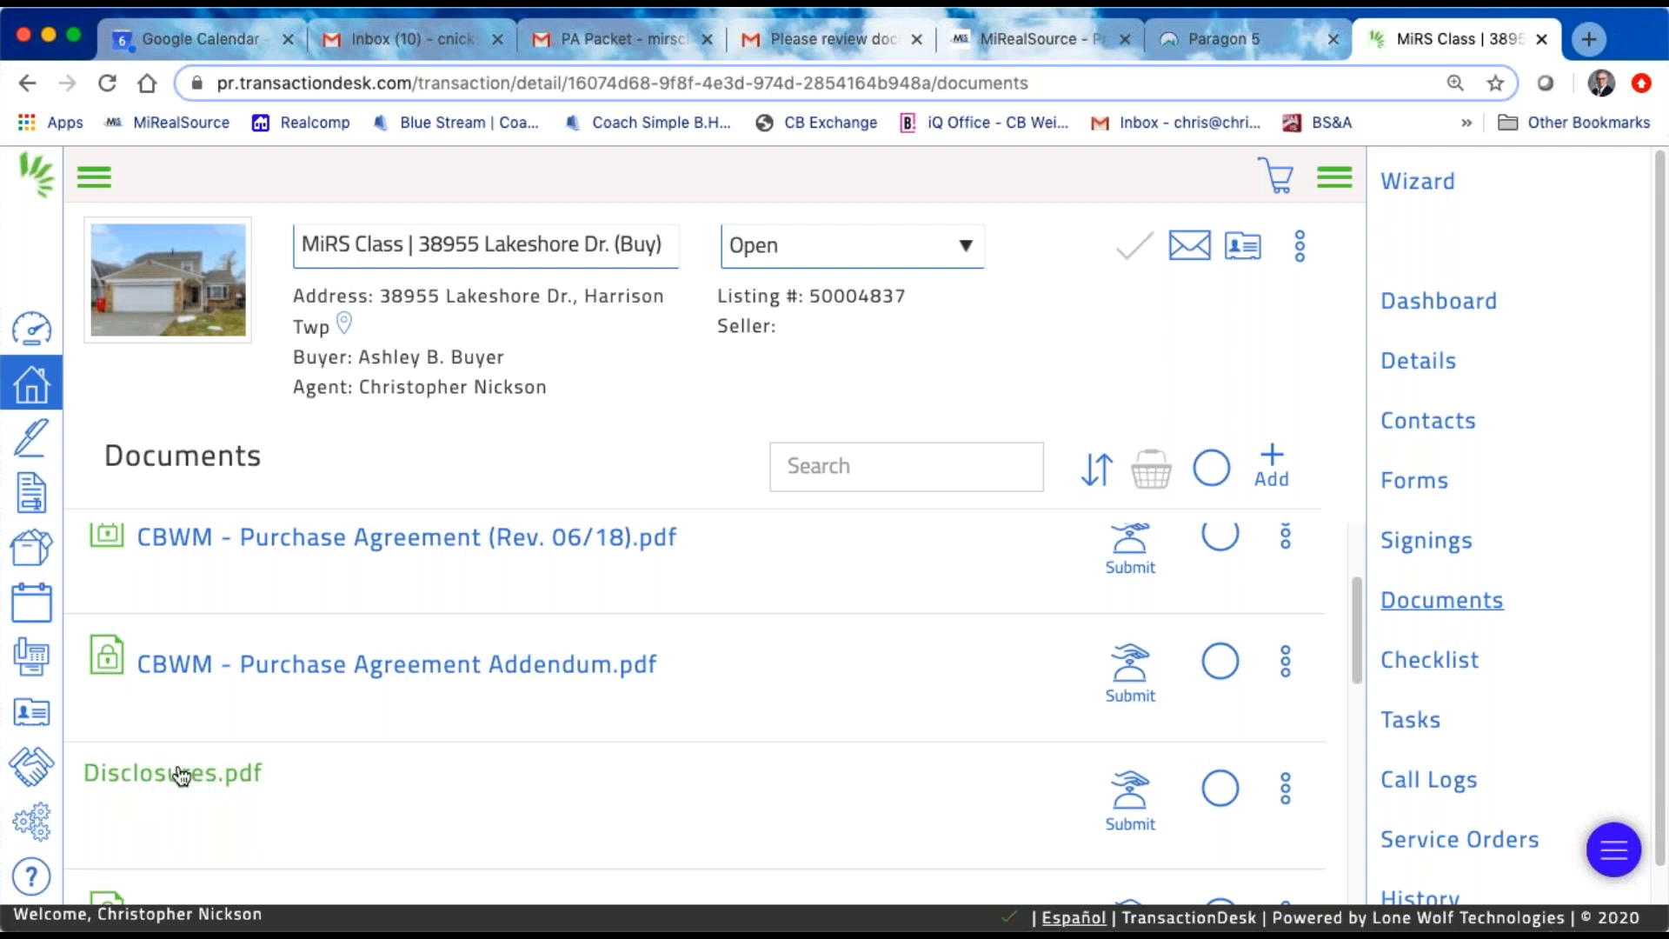
scroll(363, 779, down, 1)
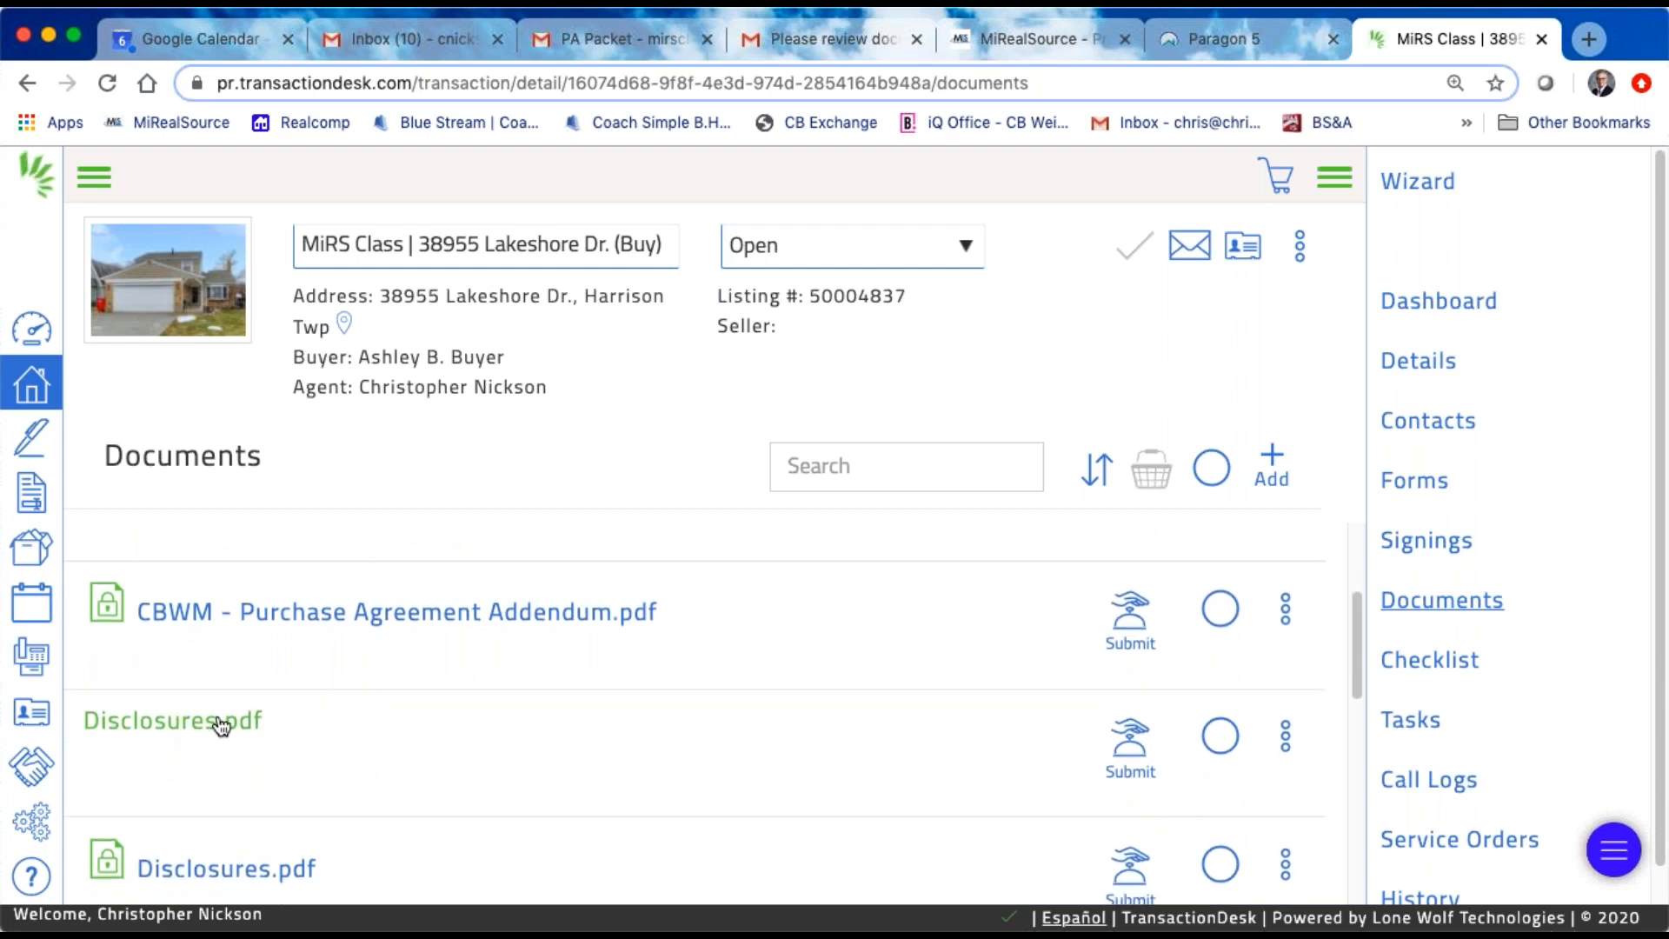
scroll(440, 753, up, 1)
scroll(440, 744, up, 1)
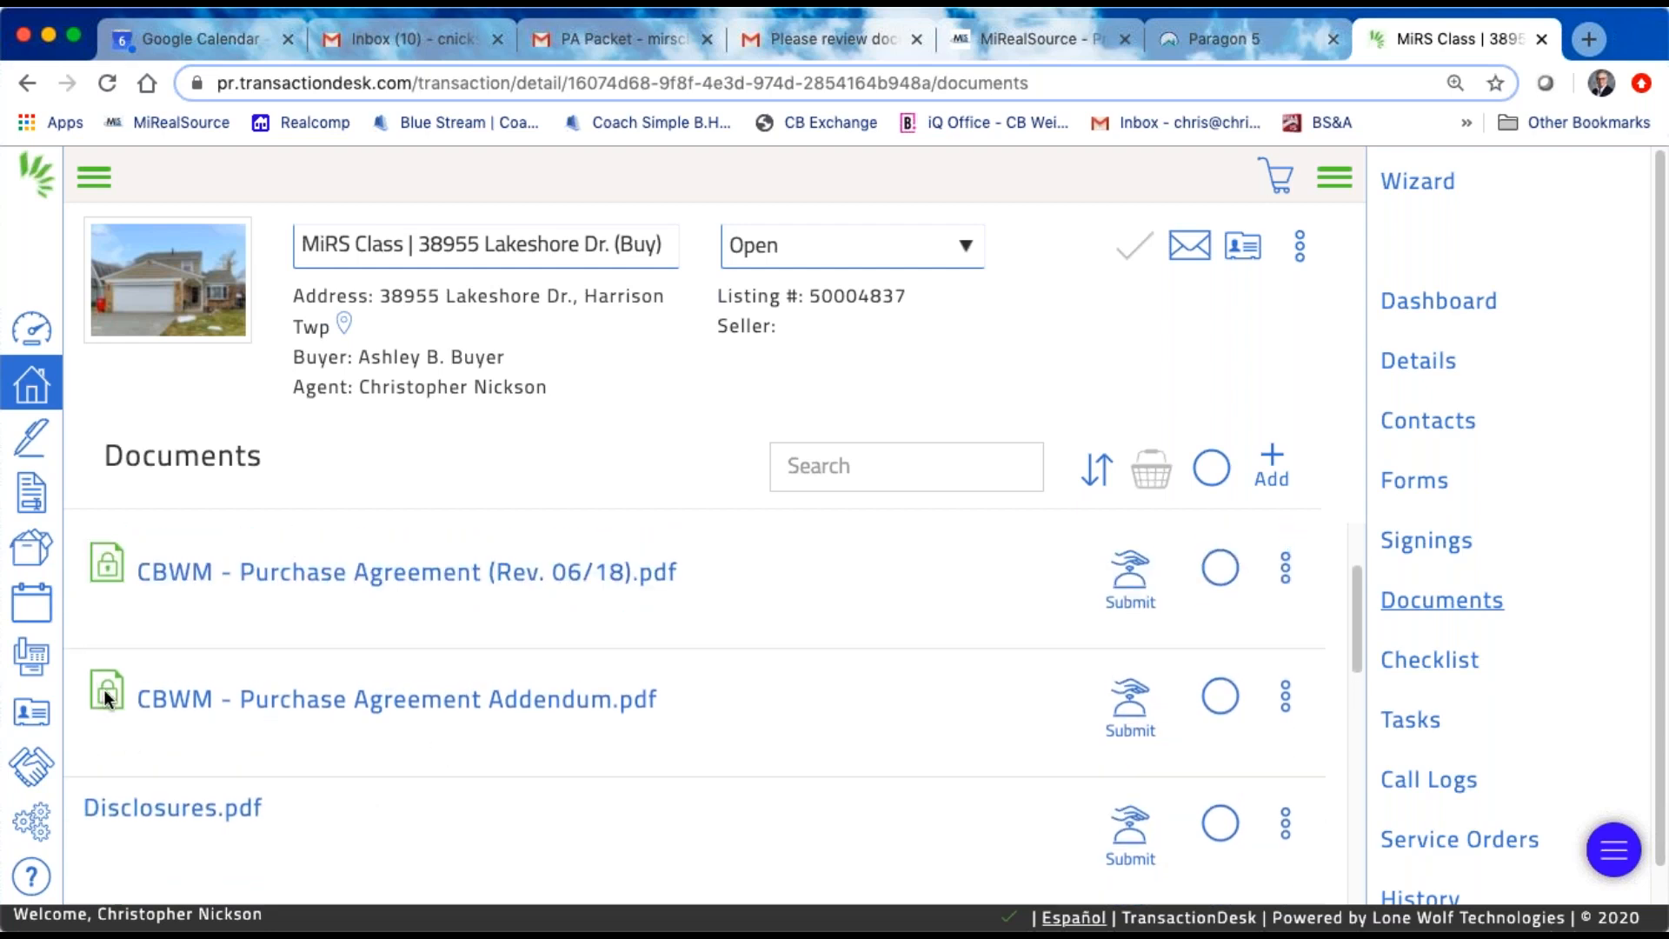
mouse_move(98, 563)
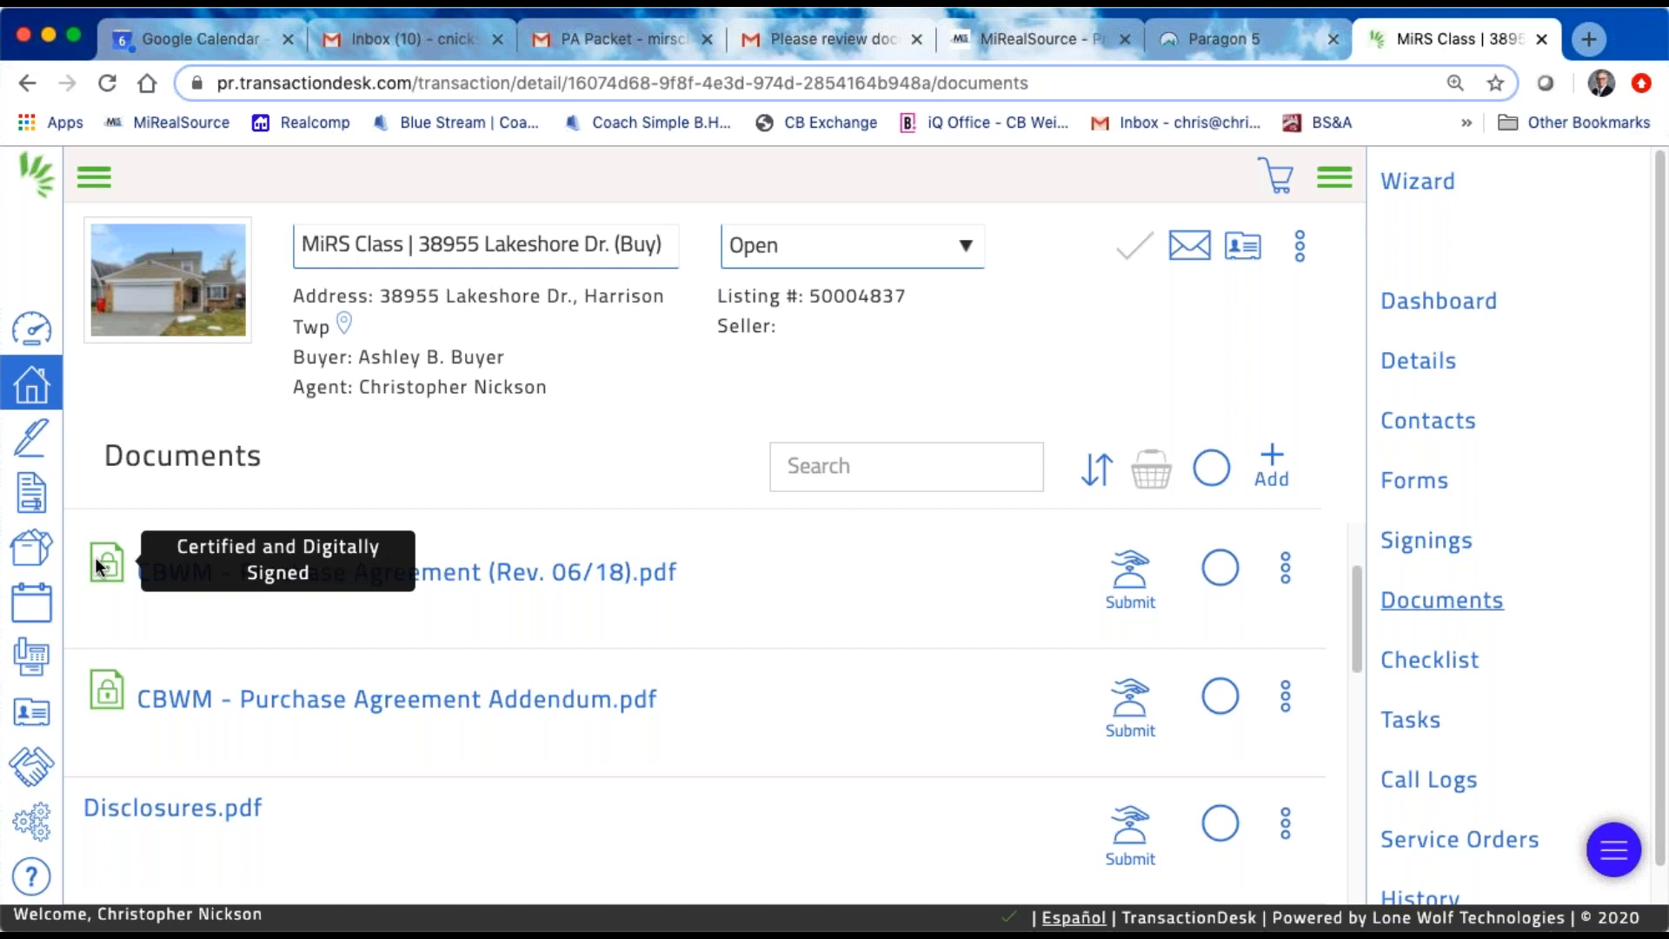
scroll(754, 598, up, 3)
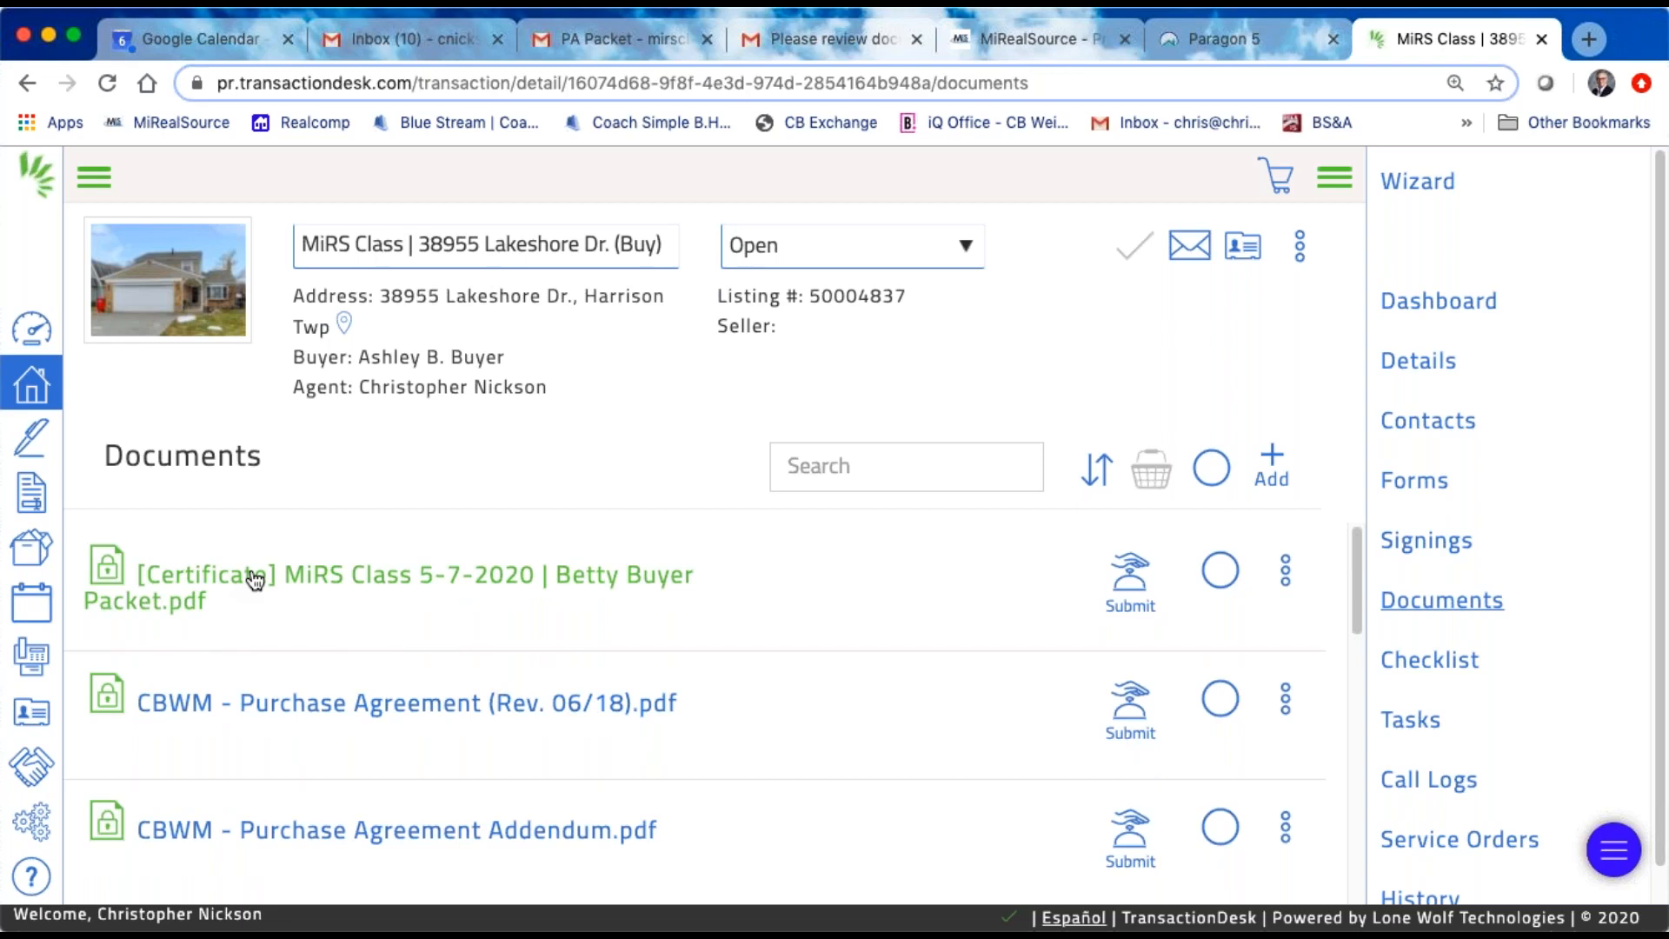
Step: Preview the MiRS Class 5-7-2020 certificate PDF, examine its signing, document and participant activity details, and close it
click(478, 580)
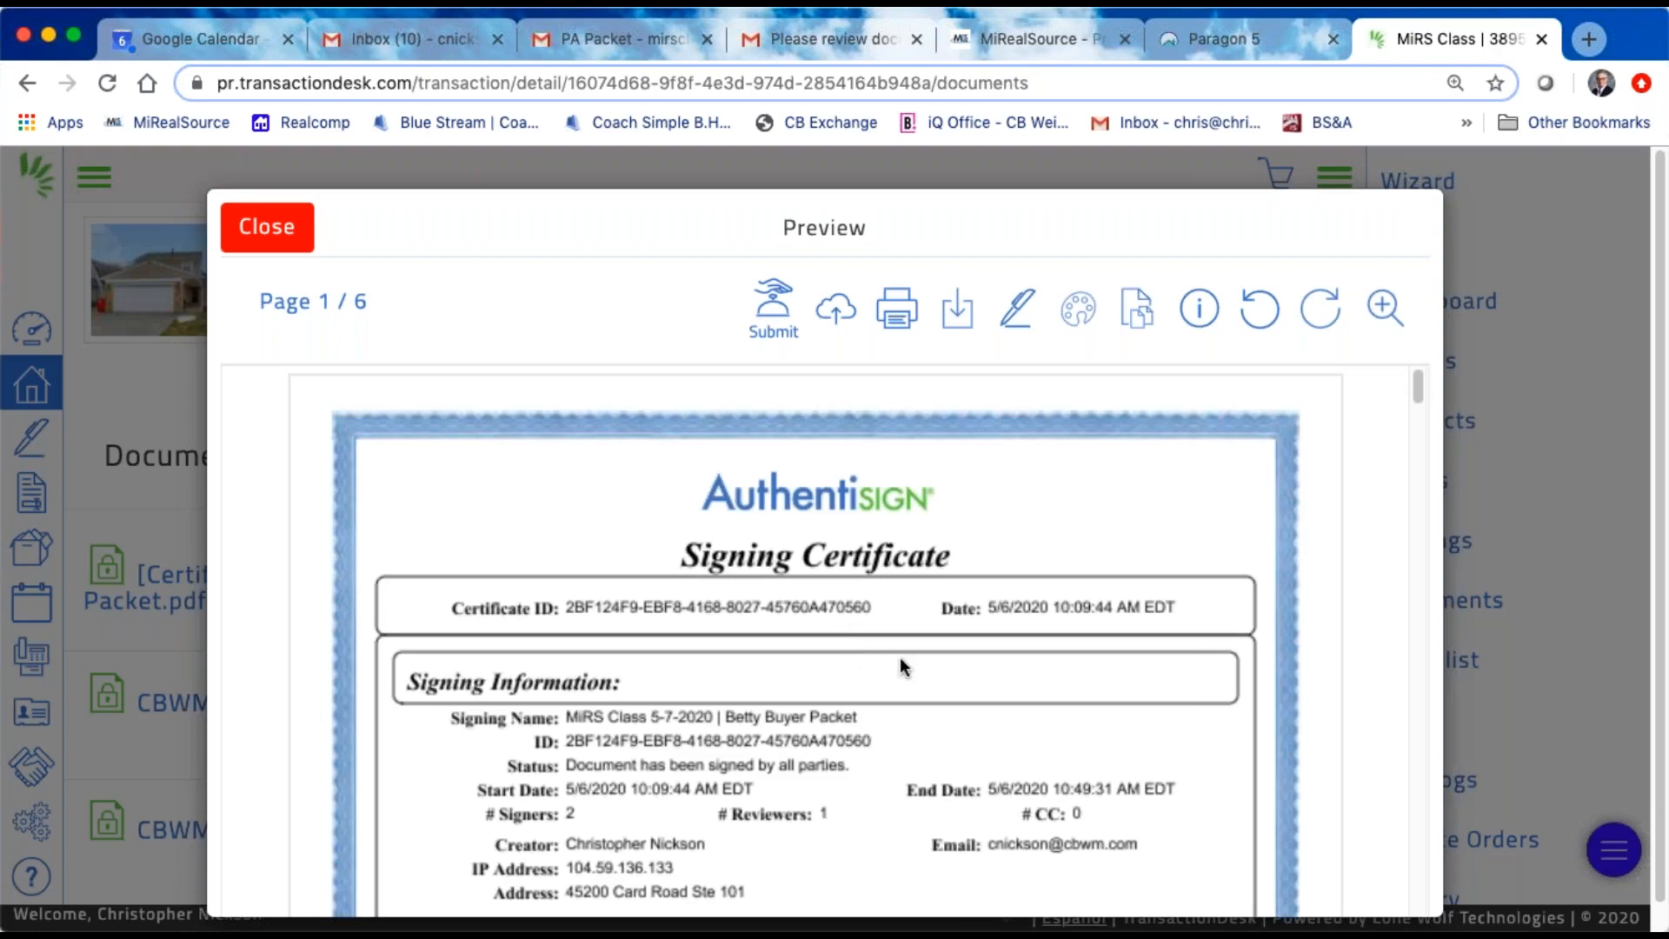
scroll(899, 657, down, 10)
scroll(898, 678, down, 15)
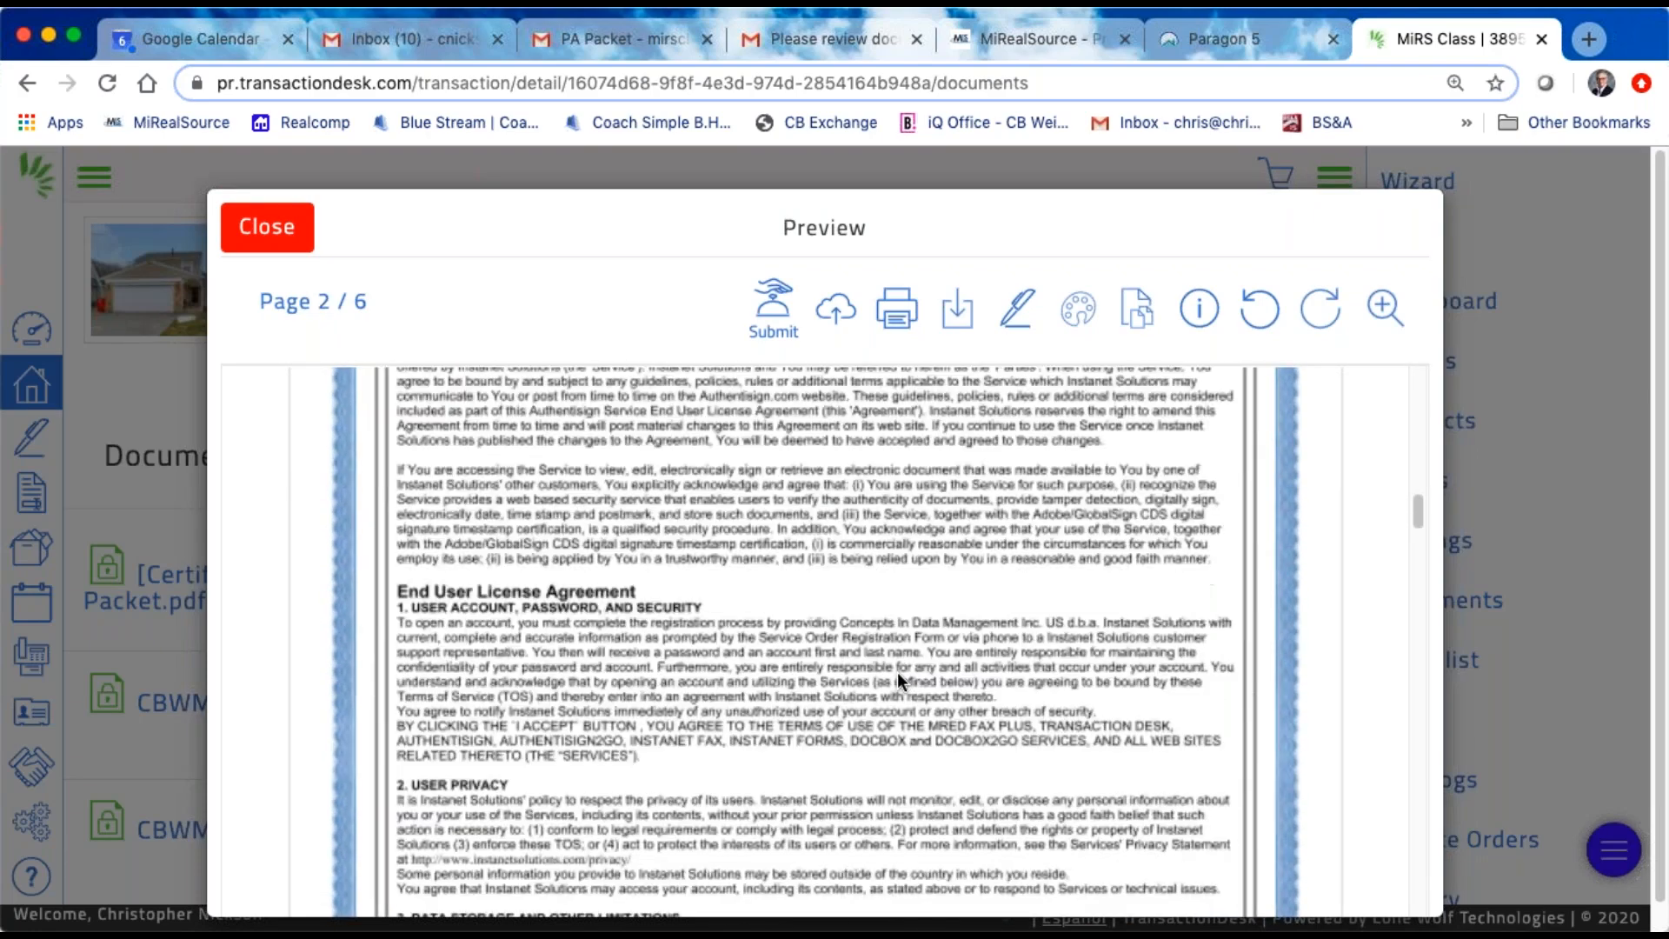
scroll(898, 681, down, 15)
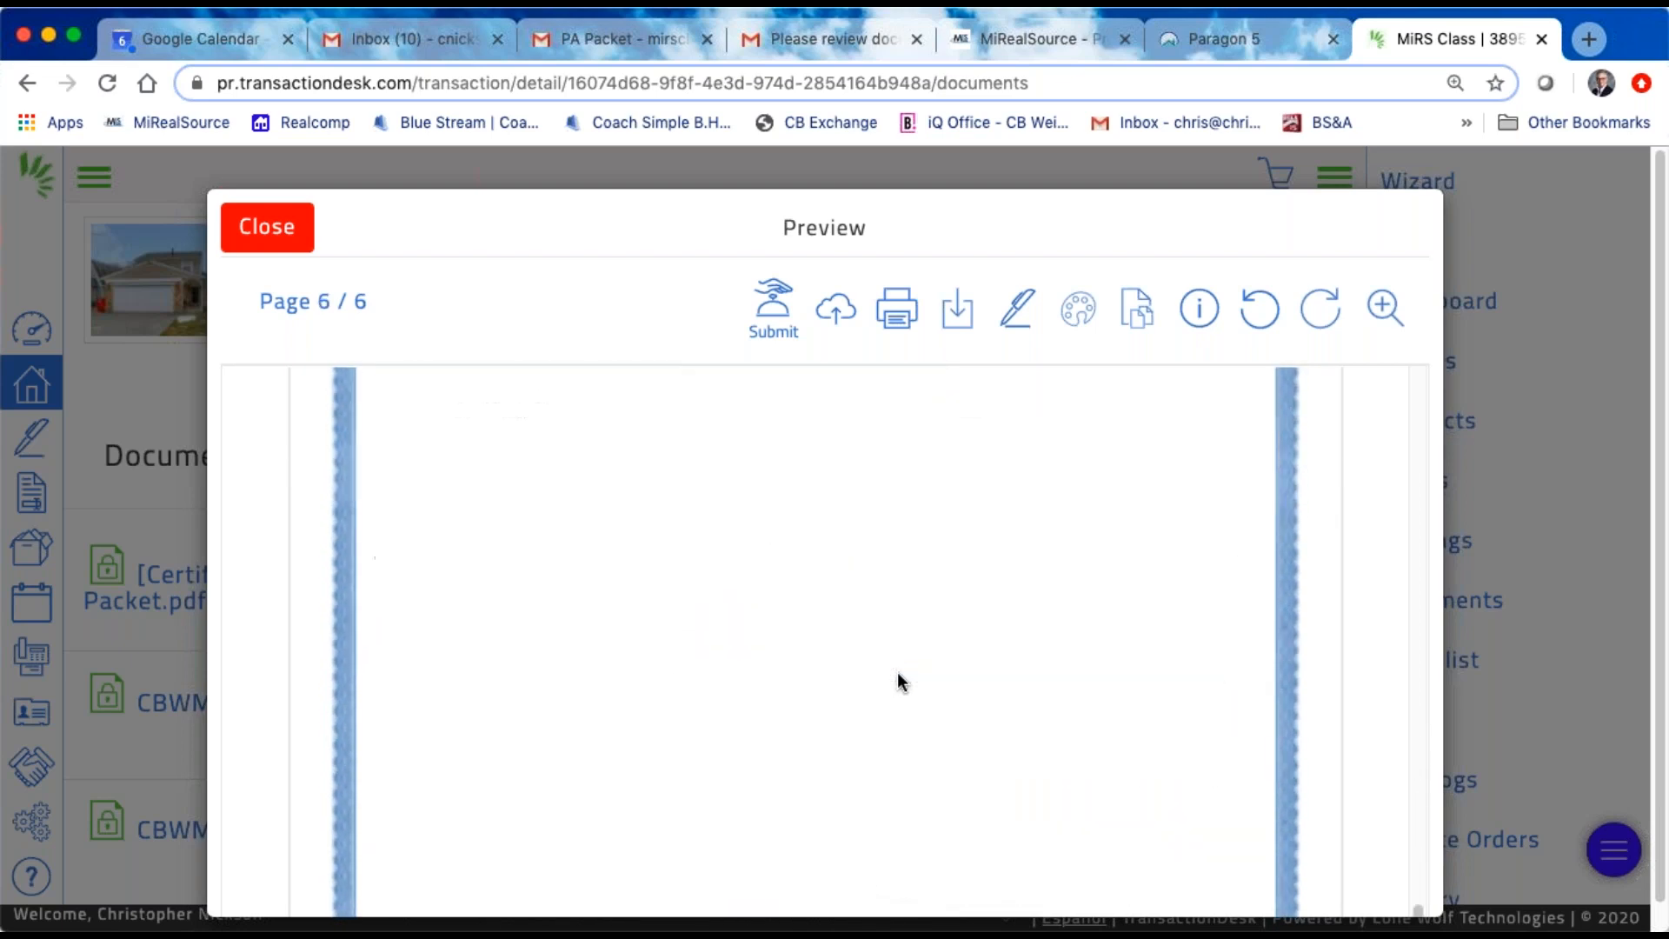
scroll(899, 680, up, 15)
scroll(897, 680, up, 15)
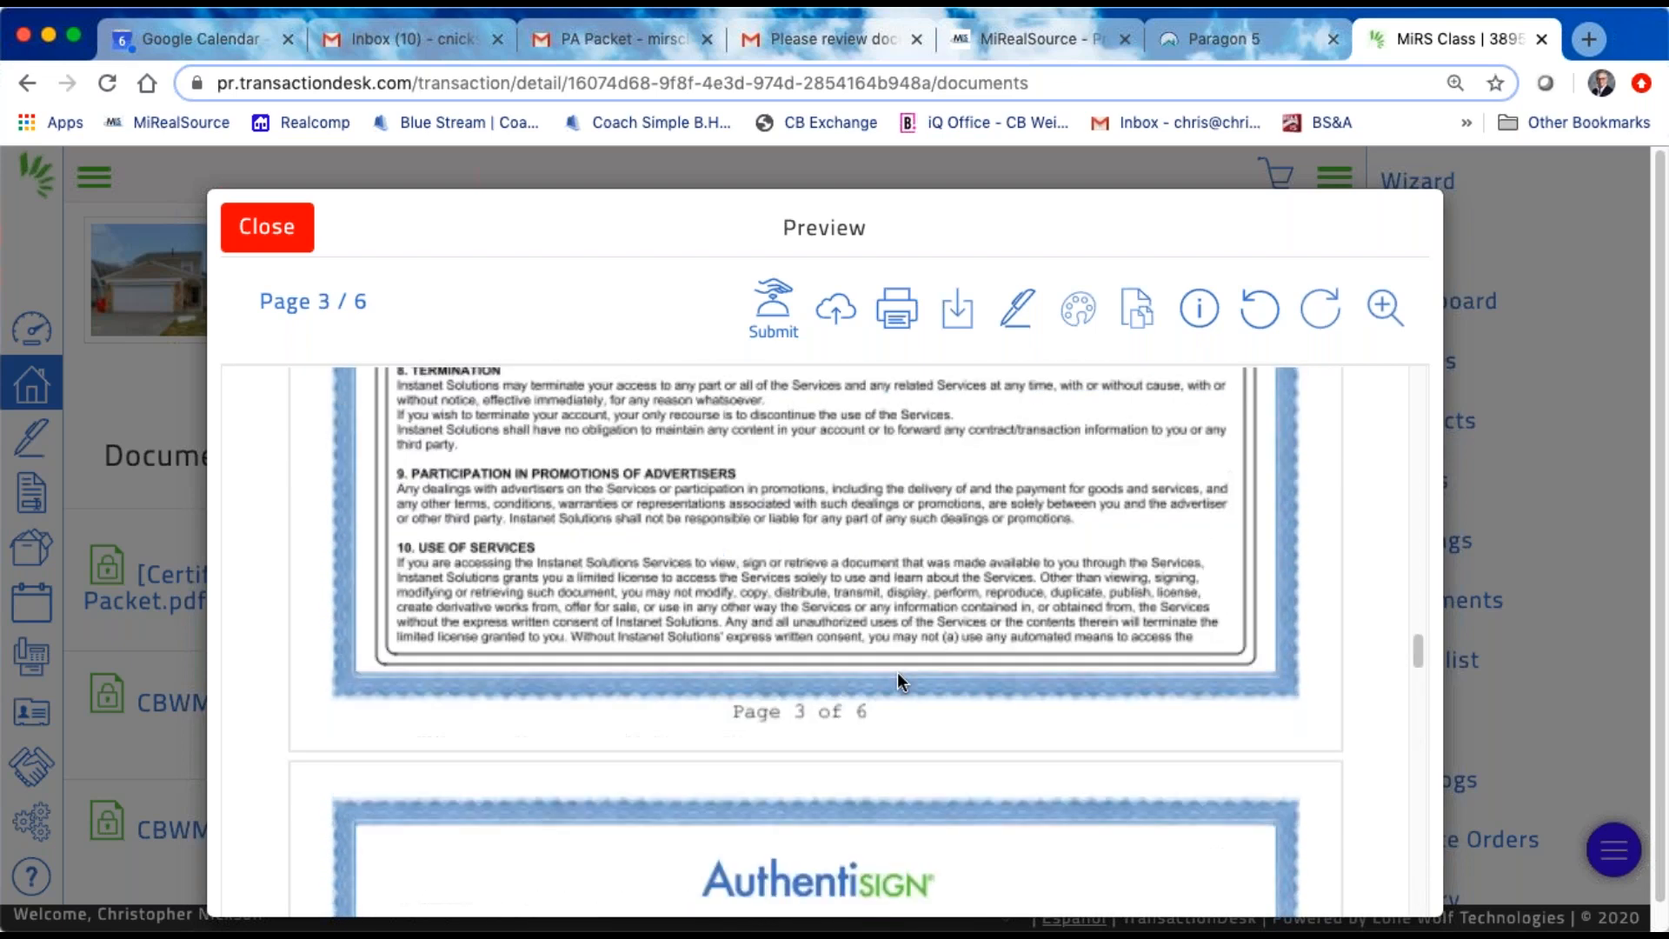
scroll(898, 681, up, 5)
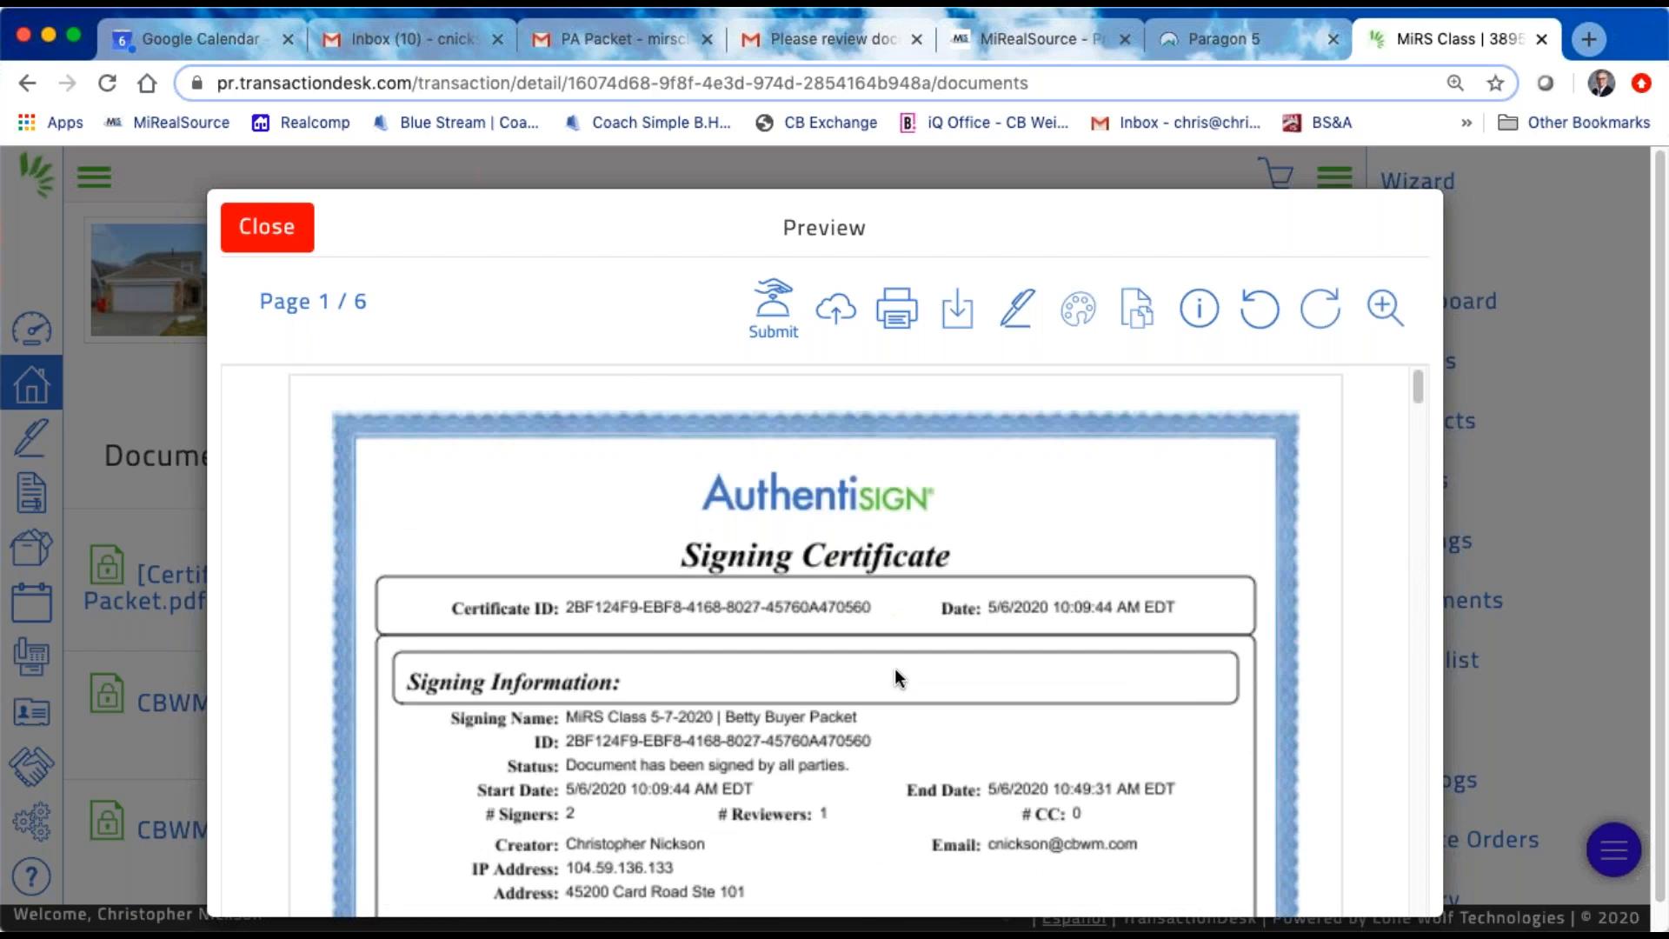
scroll(817, 824, down, 10)
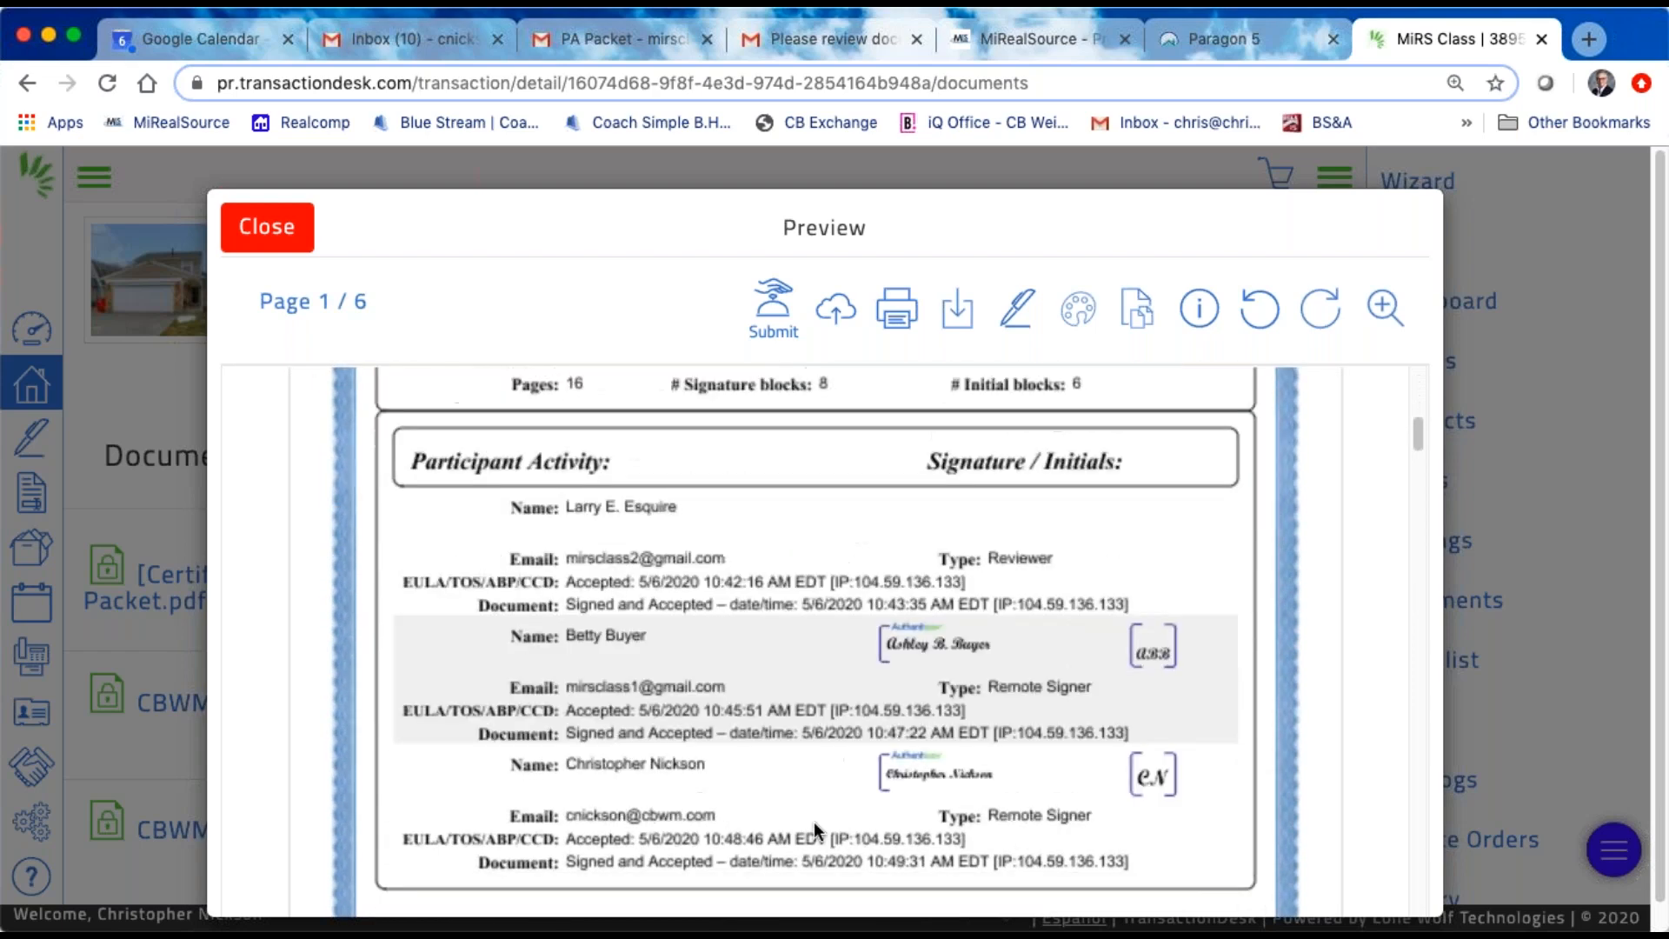
scroll(813, 822, up, 5)
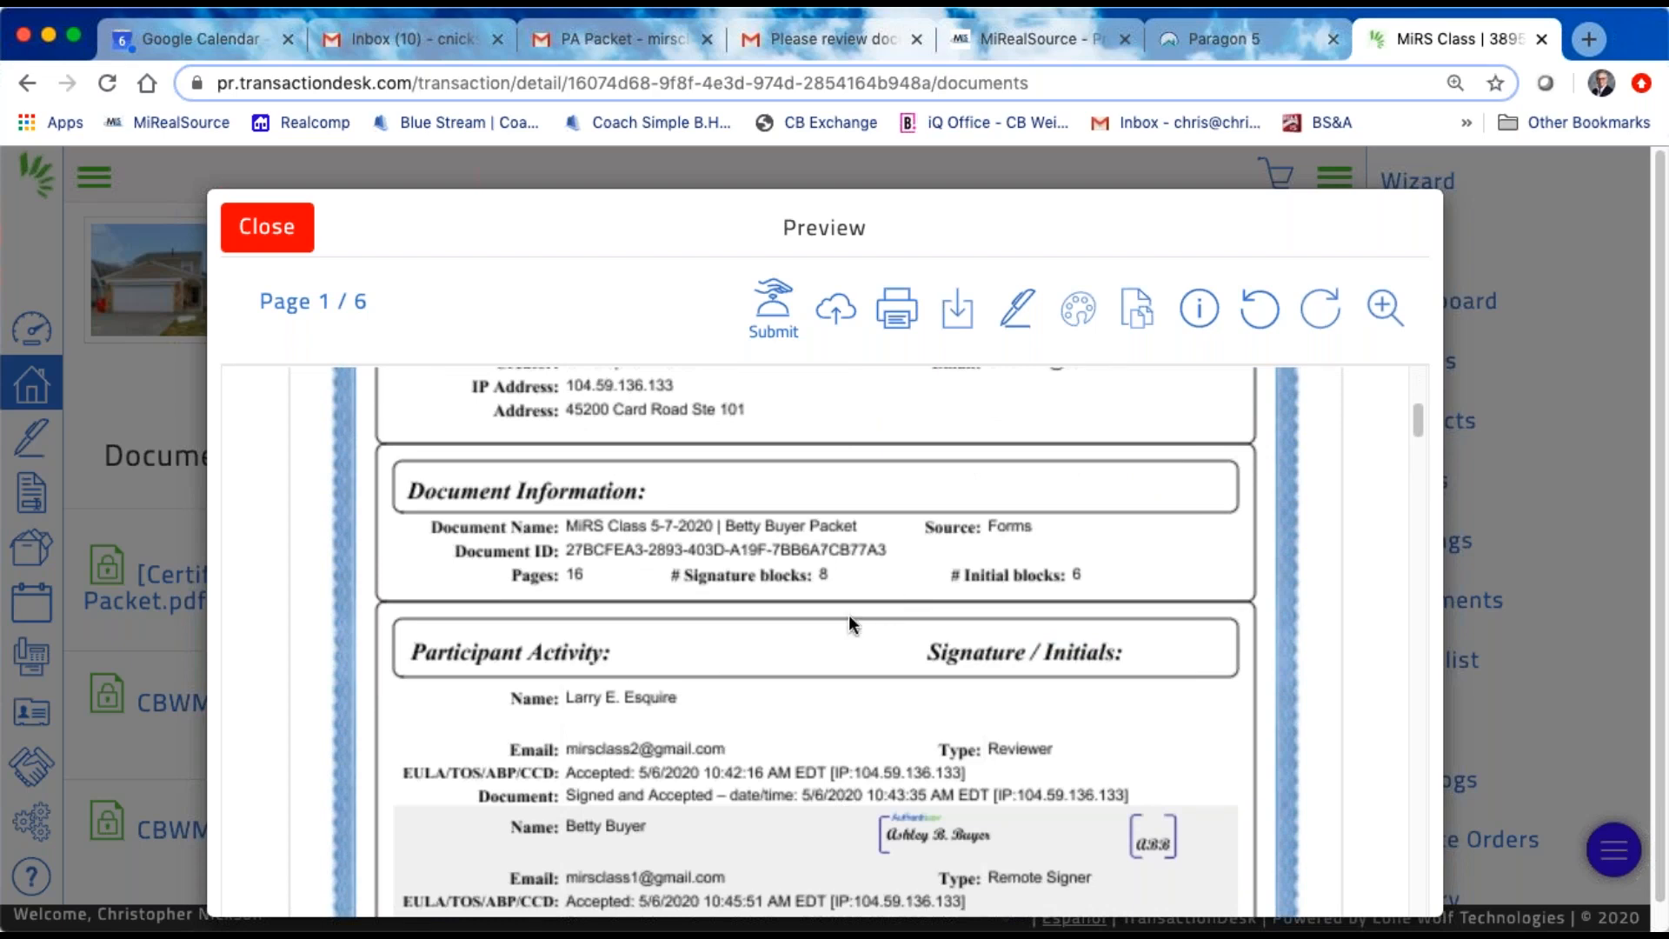
scroll(817, 600, down, 2)
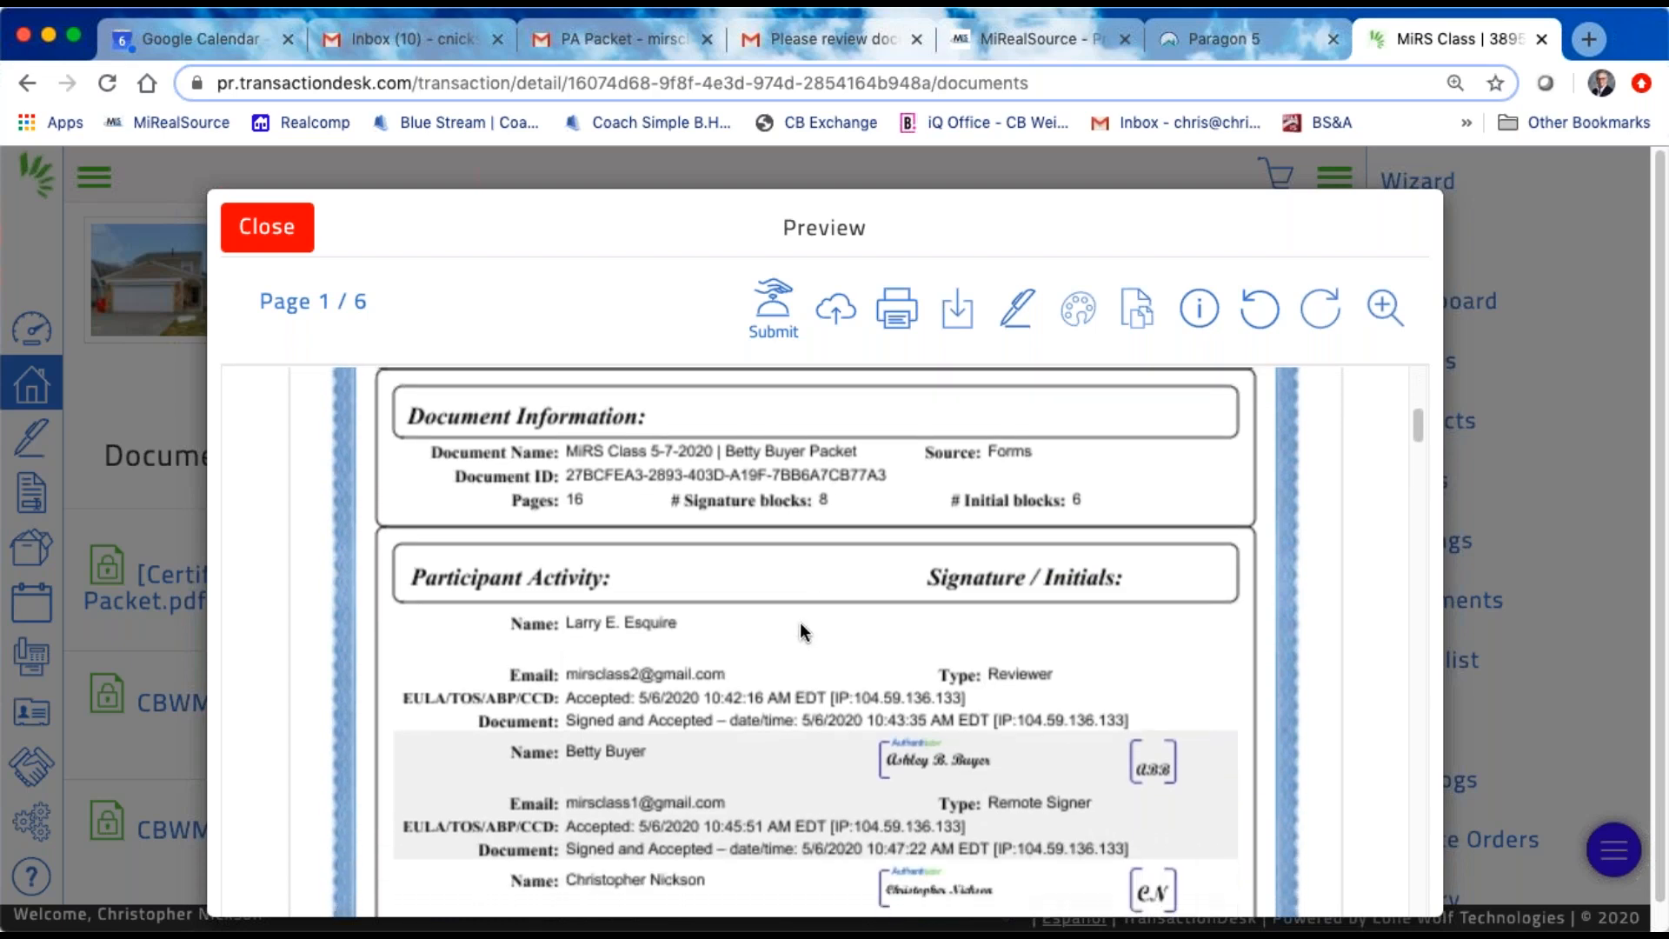
click(278, 230)
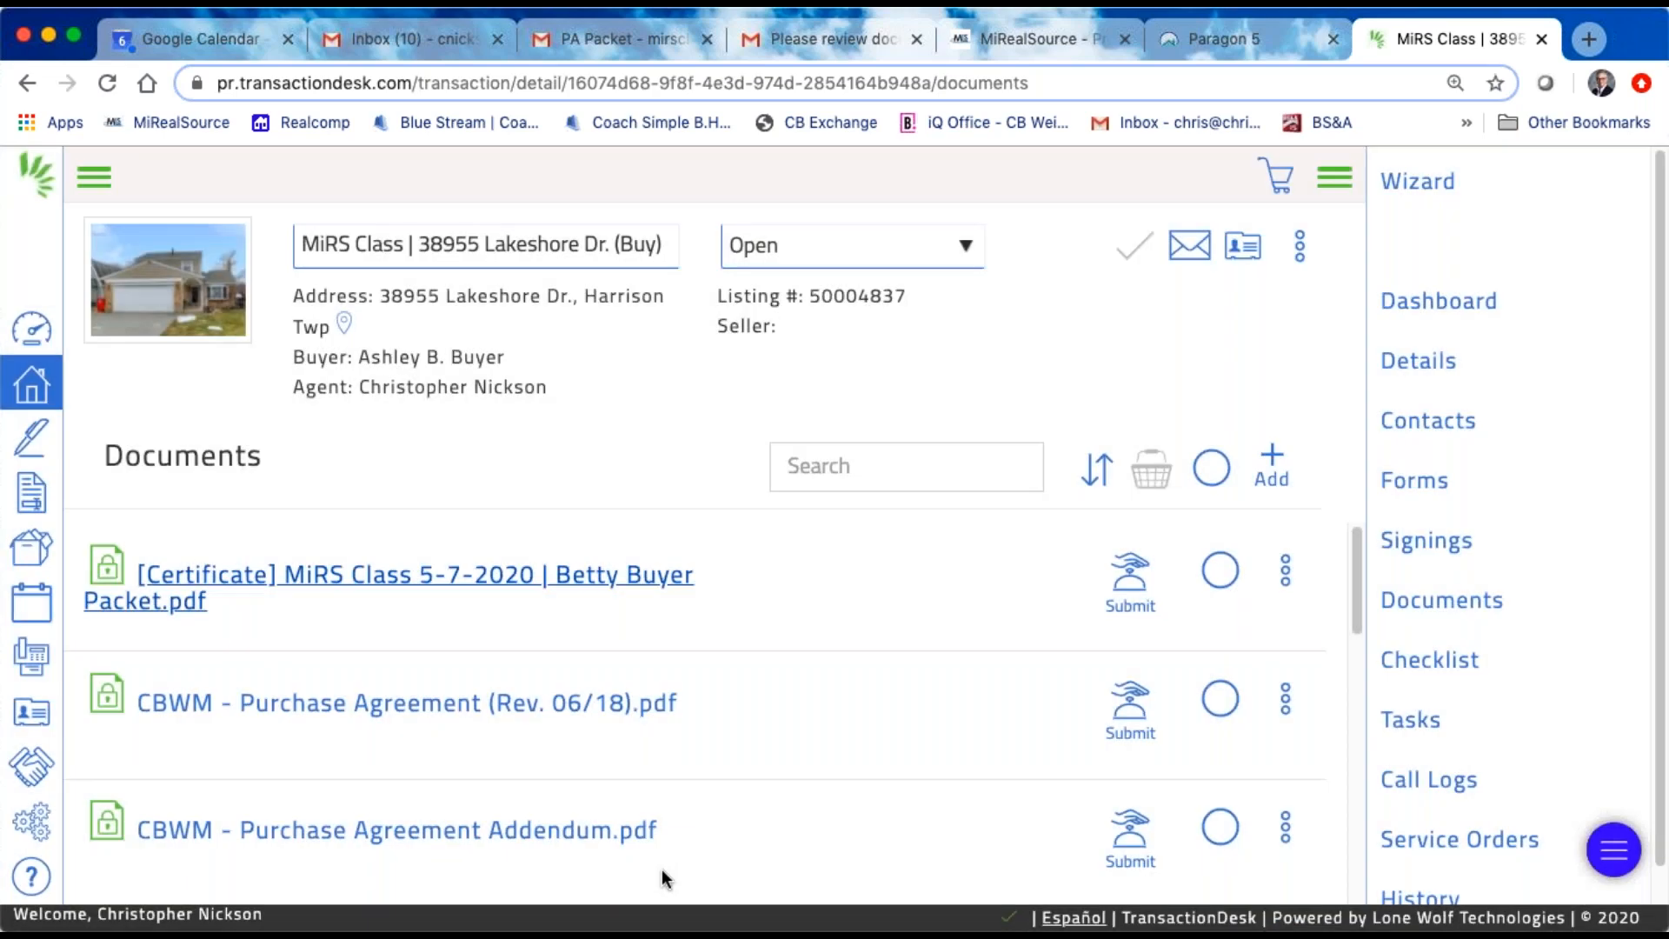
Step: Preview CBWM - Purchase Agreement (Rev. 06/18).pdf and go through it to the buyer signature section on page 4
scroll(659, 865, down, 2)
scroll(420, 790, down, 1)
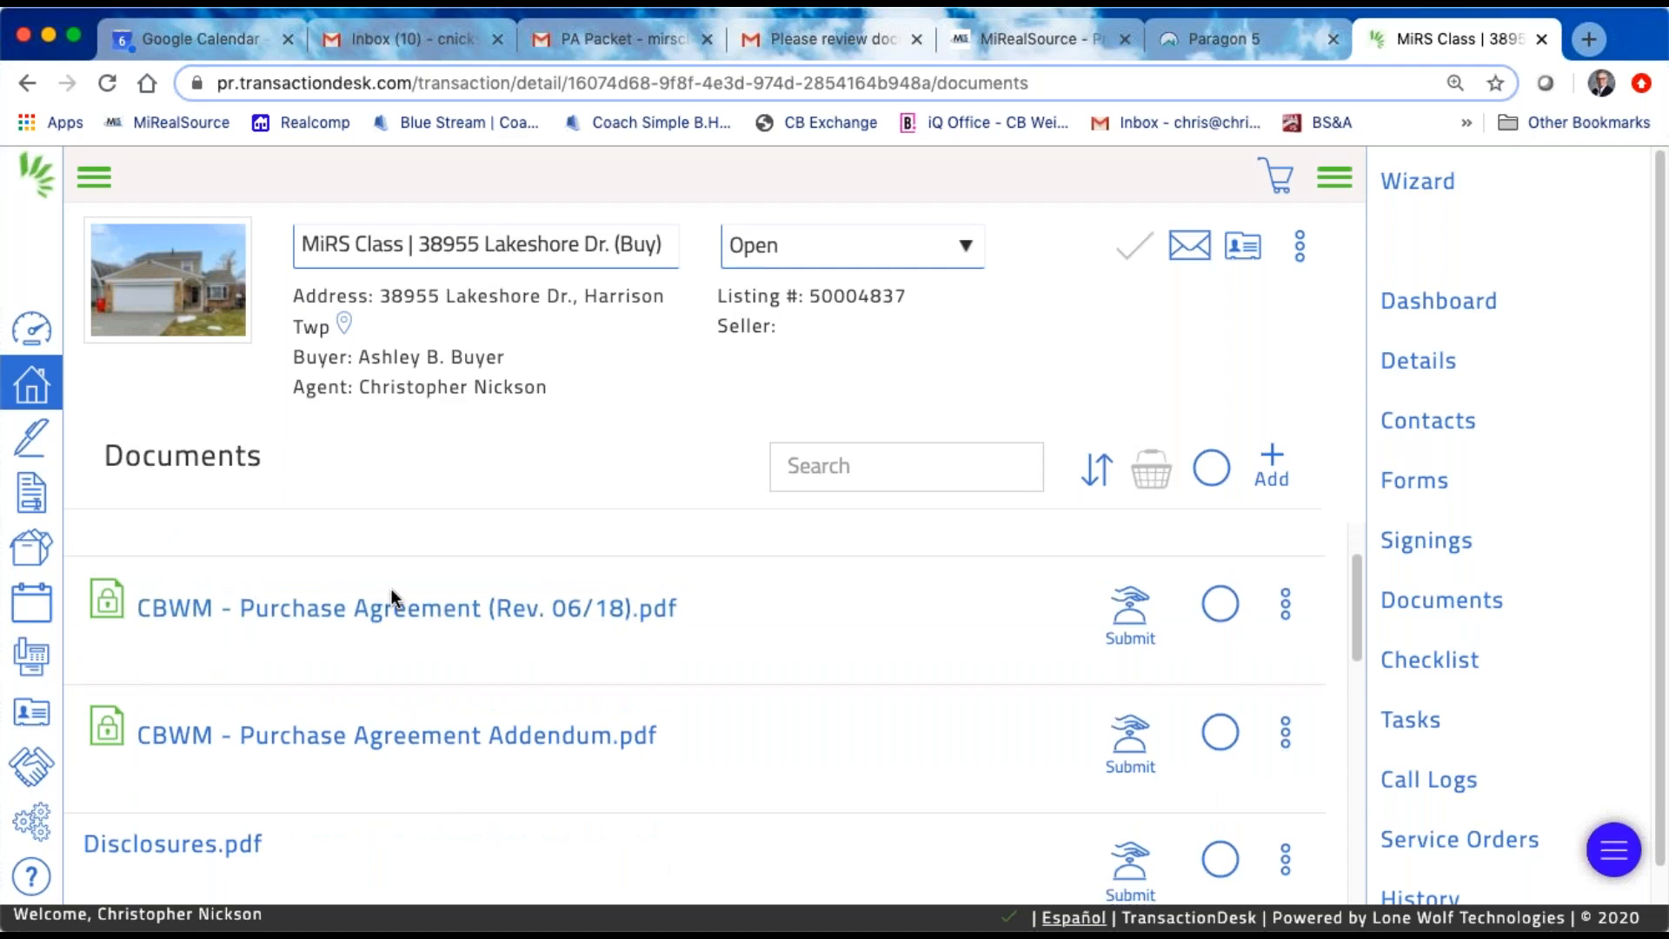
click(378, 609)
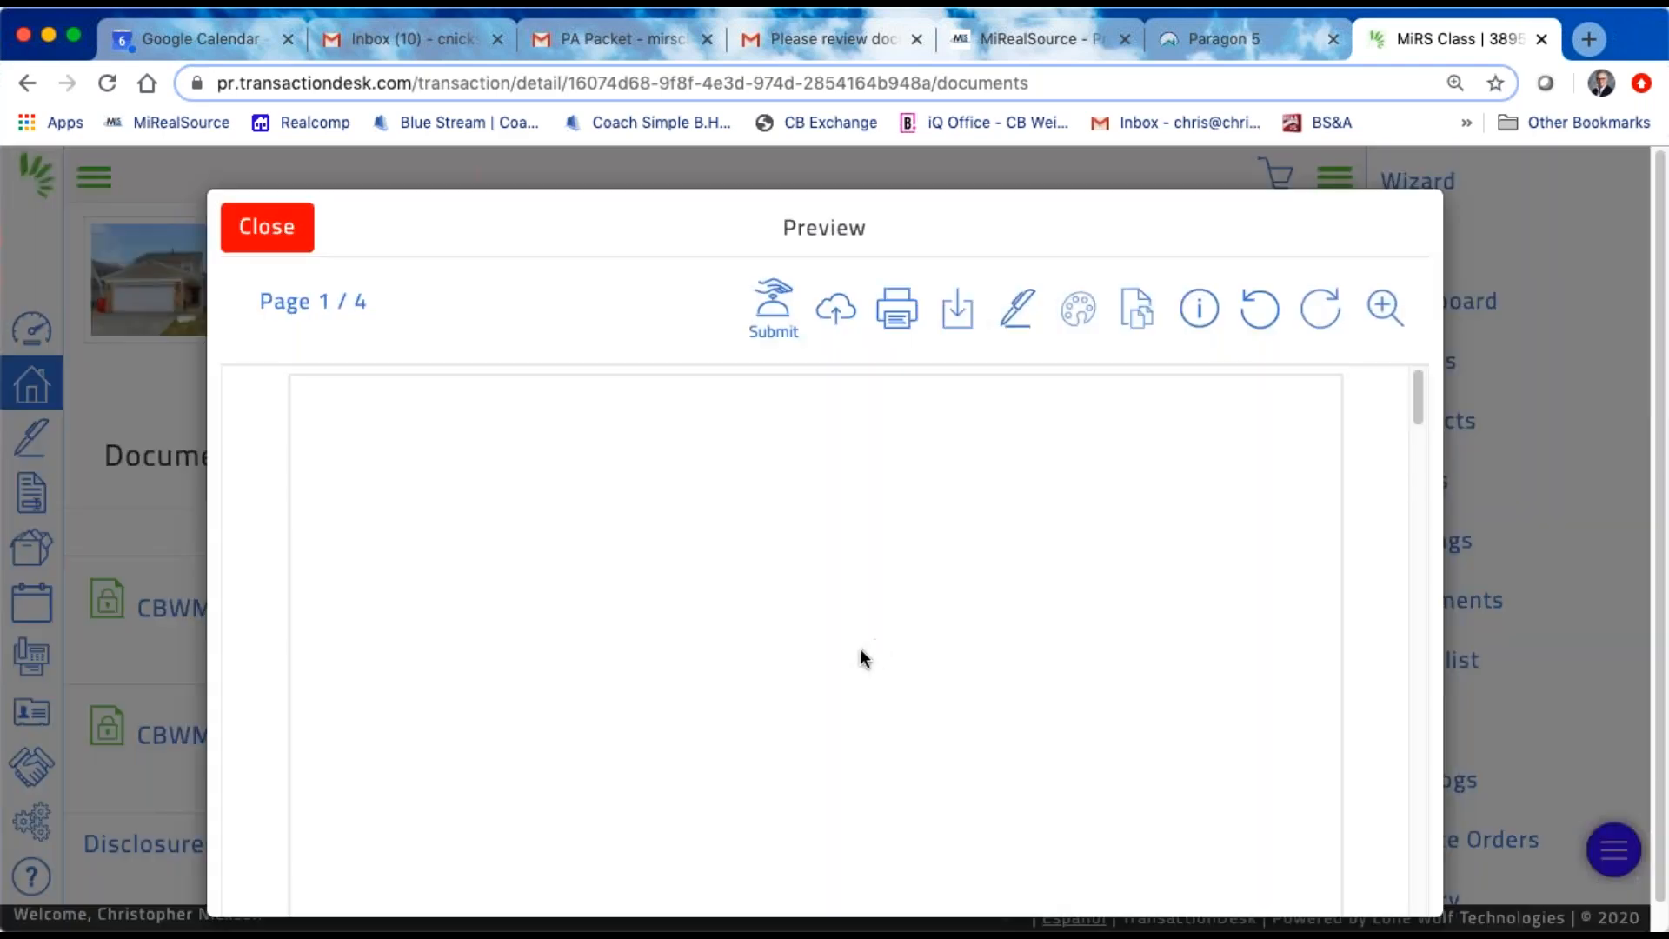
scroll(958, 650, down, 8)
scroll(953, 649, down, 10)
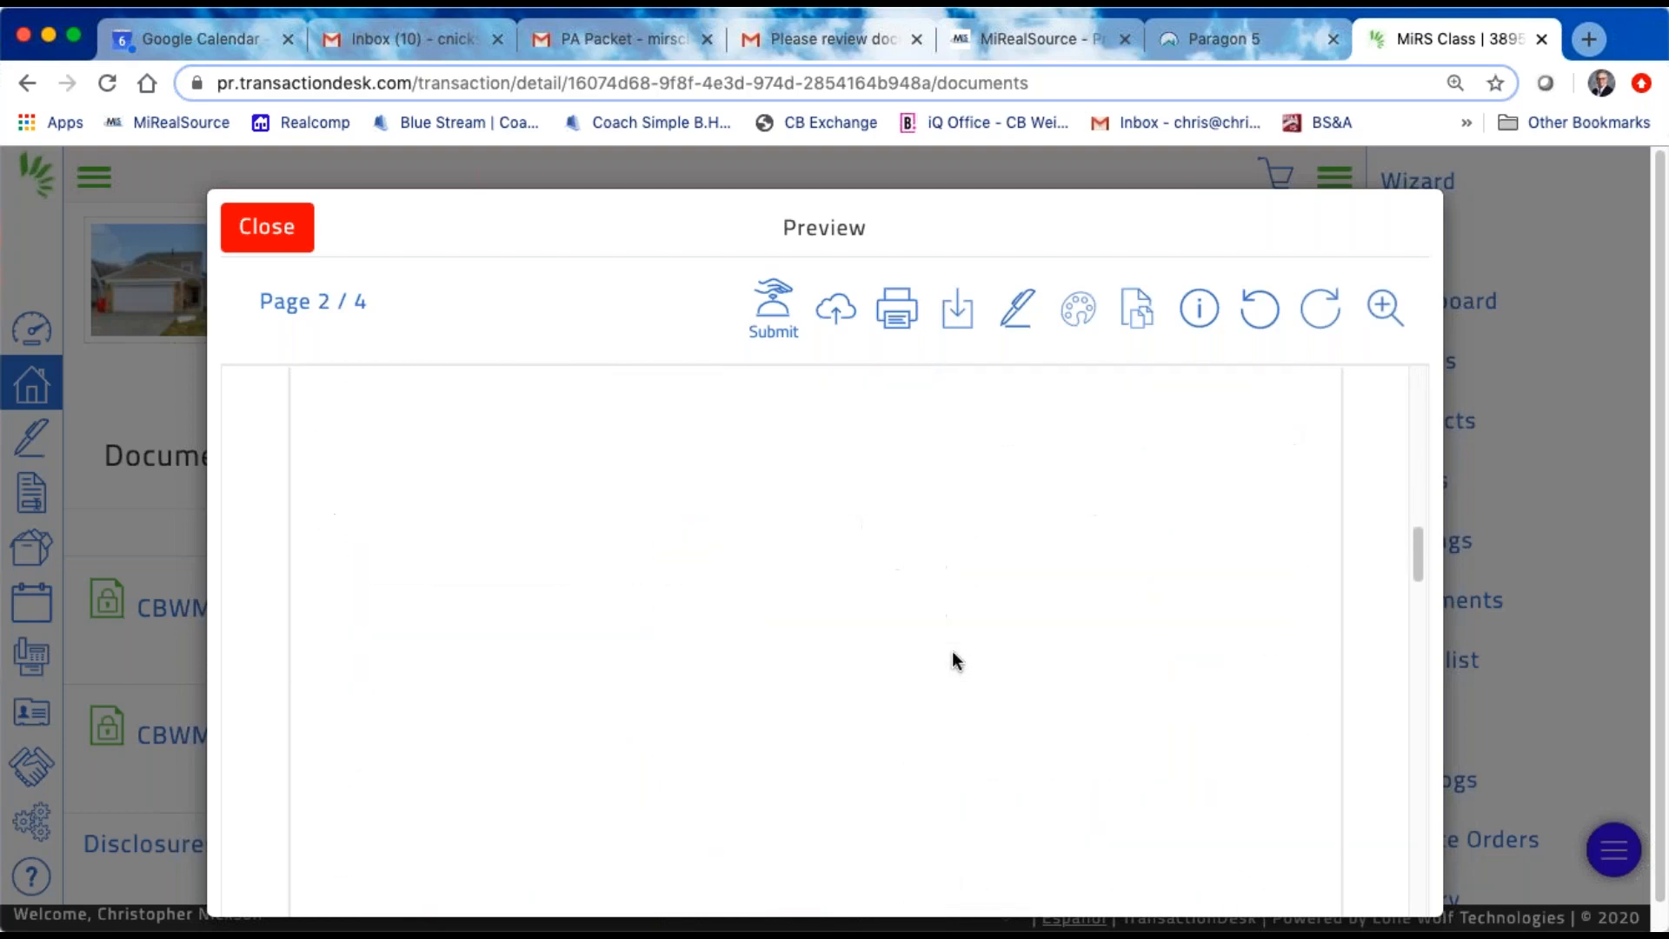
scroll(952, 659, down, 10)
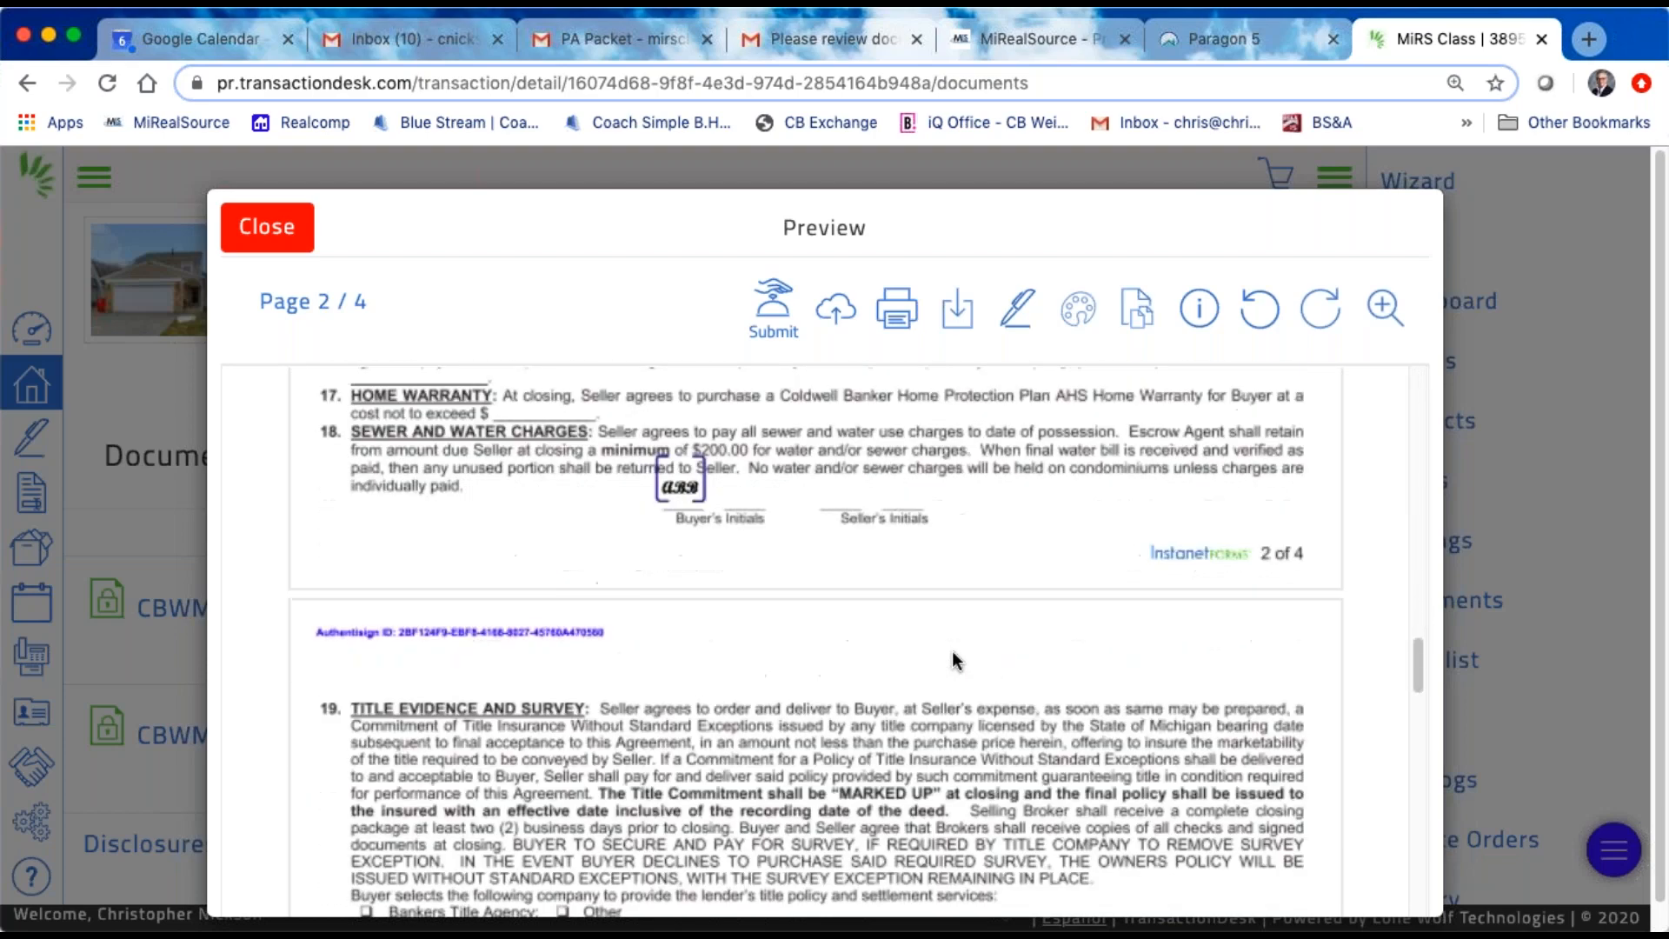
scroll(952, 650, down, 10)
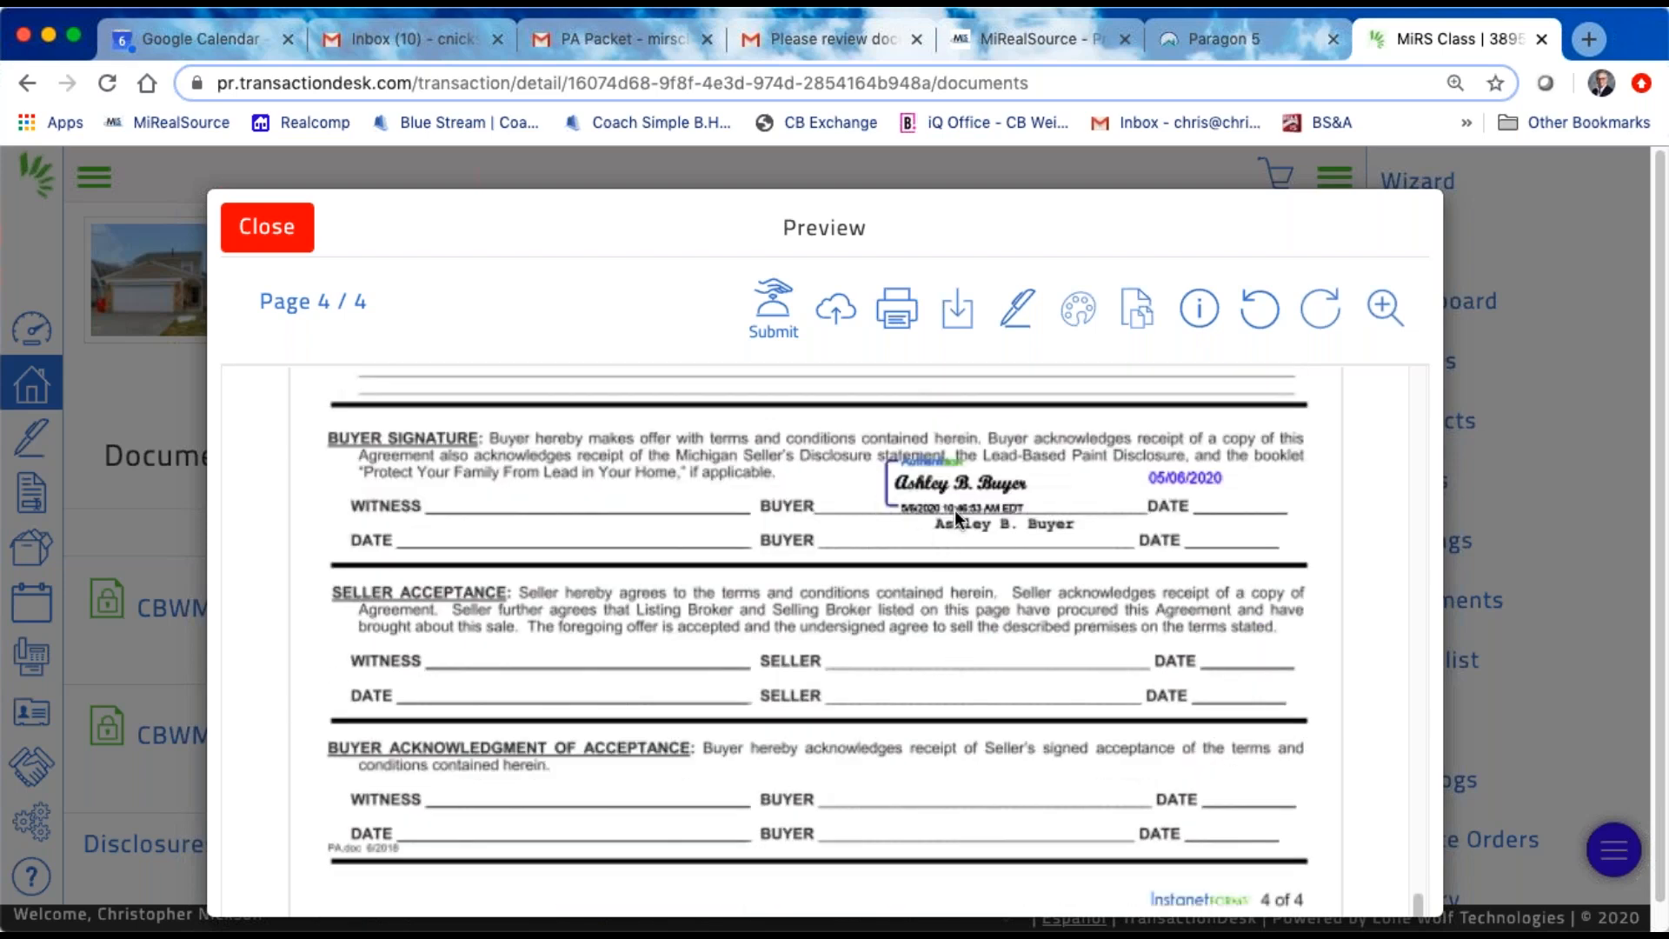
Step: Enlarge the purchase agreement preview and inspect the buyer's signature, its timestamp and the date on page 4
mouse_move(1385, 309)
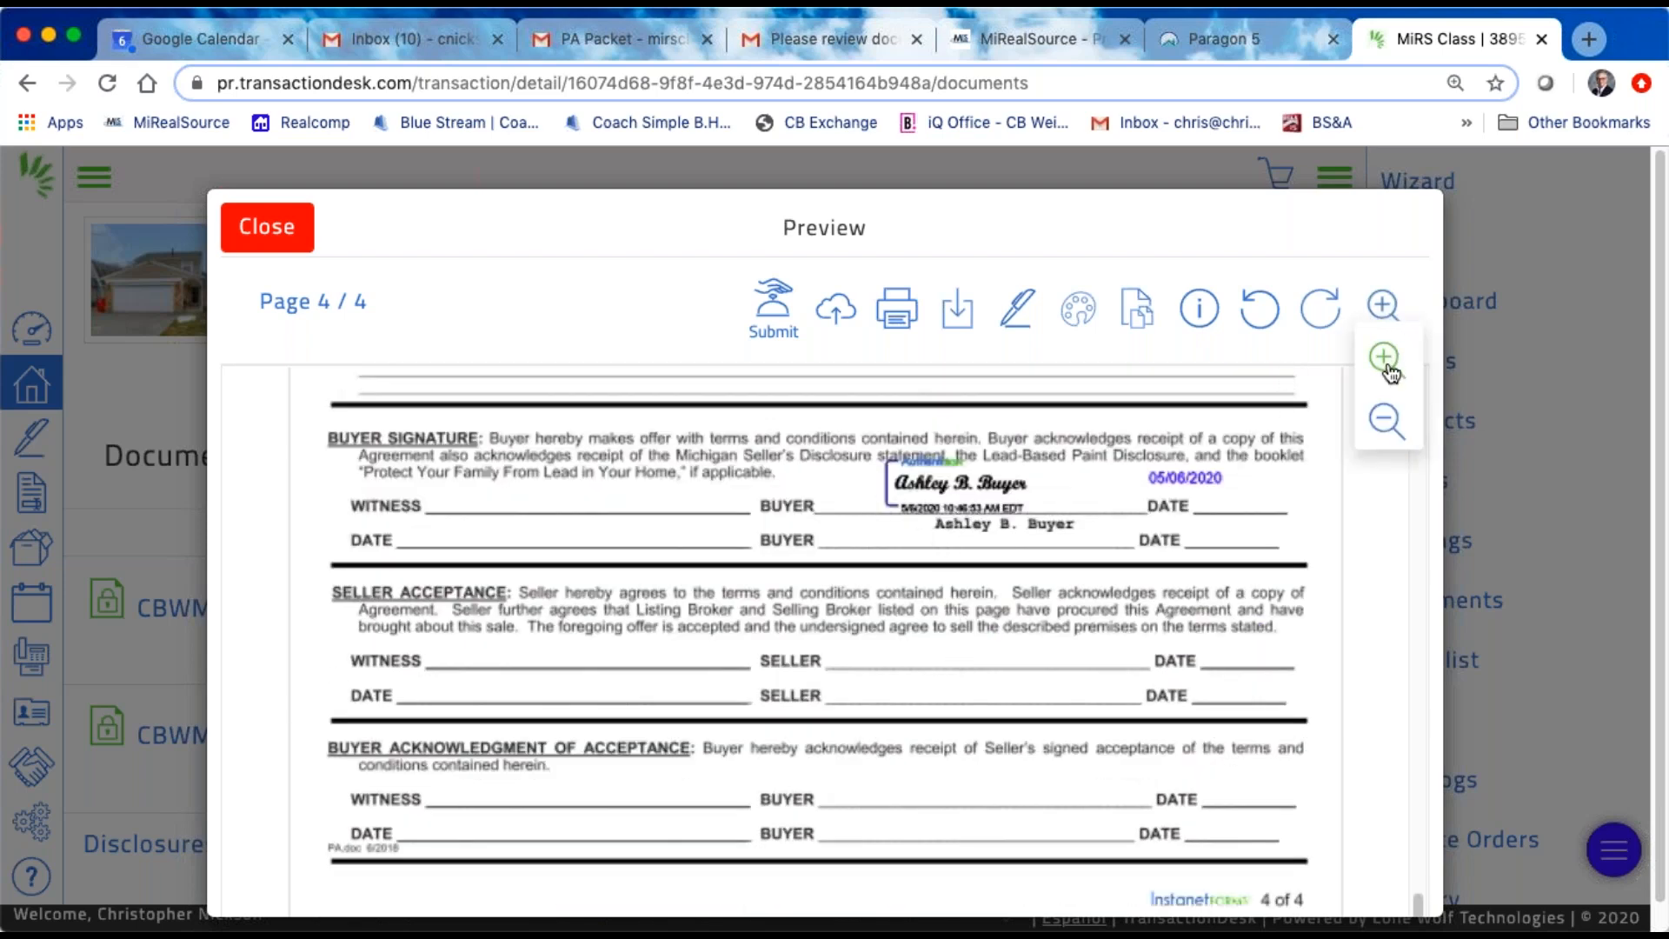
click(1386, 360)
scroll(921, 612, down, 10)
scroll(930, 607, up, 4)
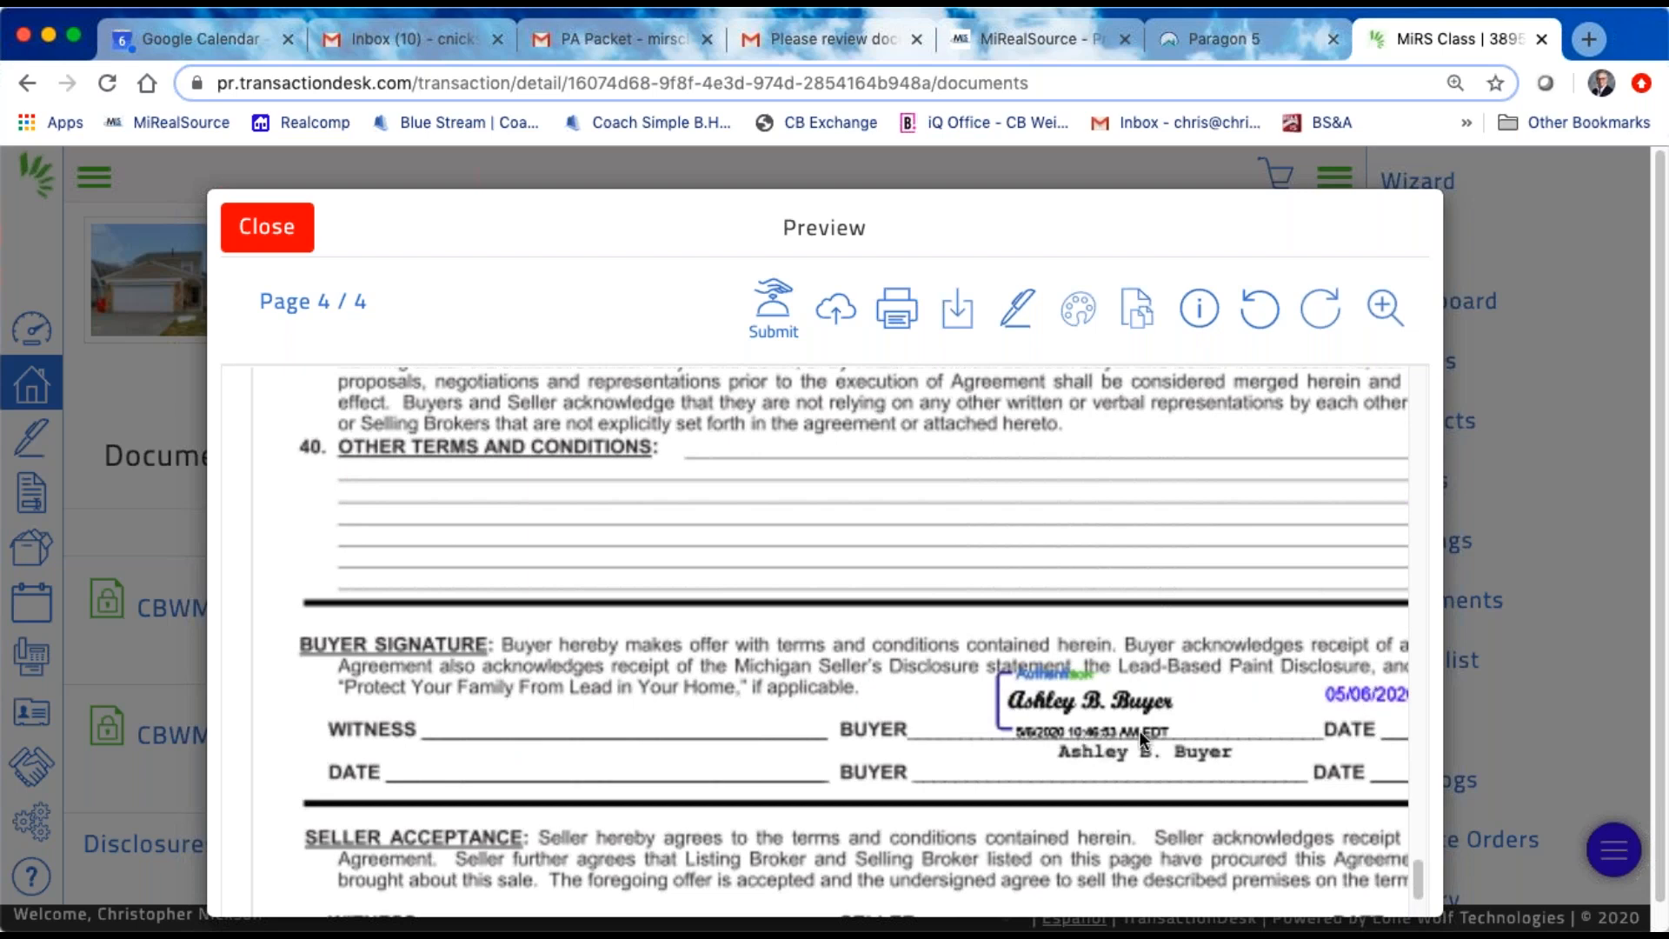
scroll(1104, 726, up, 1)
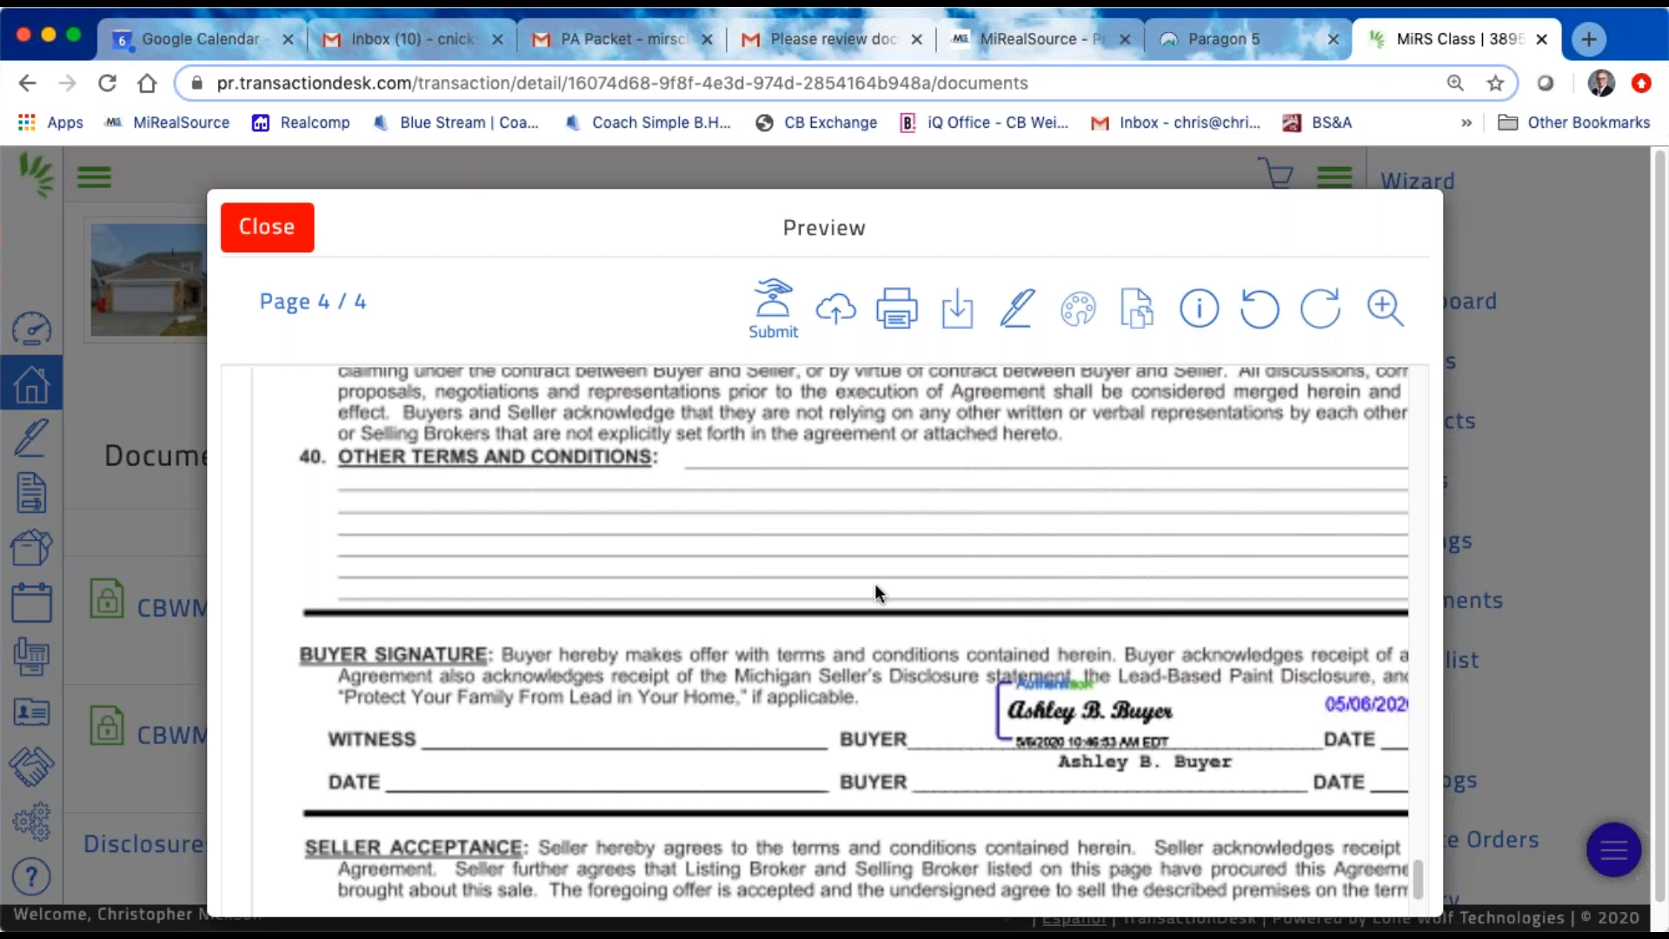
Step: Check the buyer's initials at the ends of pages 1 and 2 of the purchase agreement, and close the preview
scroll(868, 584, up, 20)
scroll(846, 613, up, 8)
scroll(846, 609, up, 10)
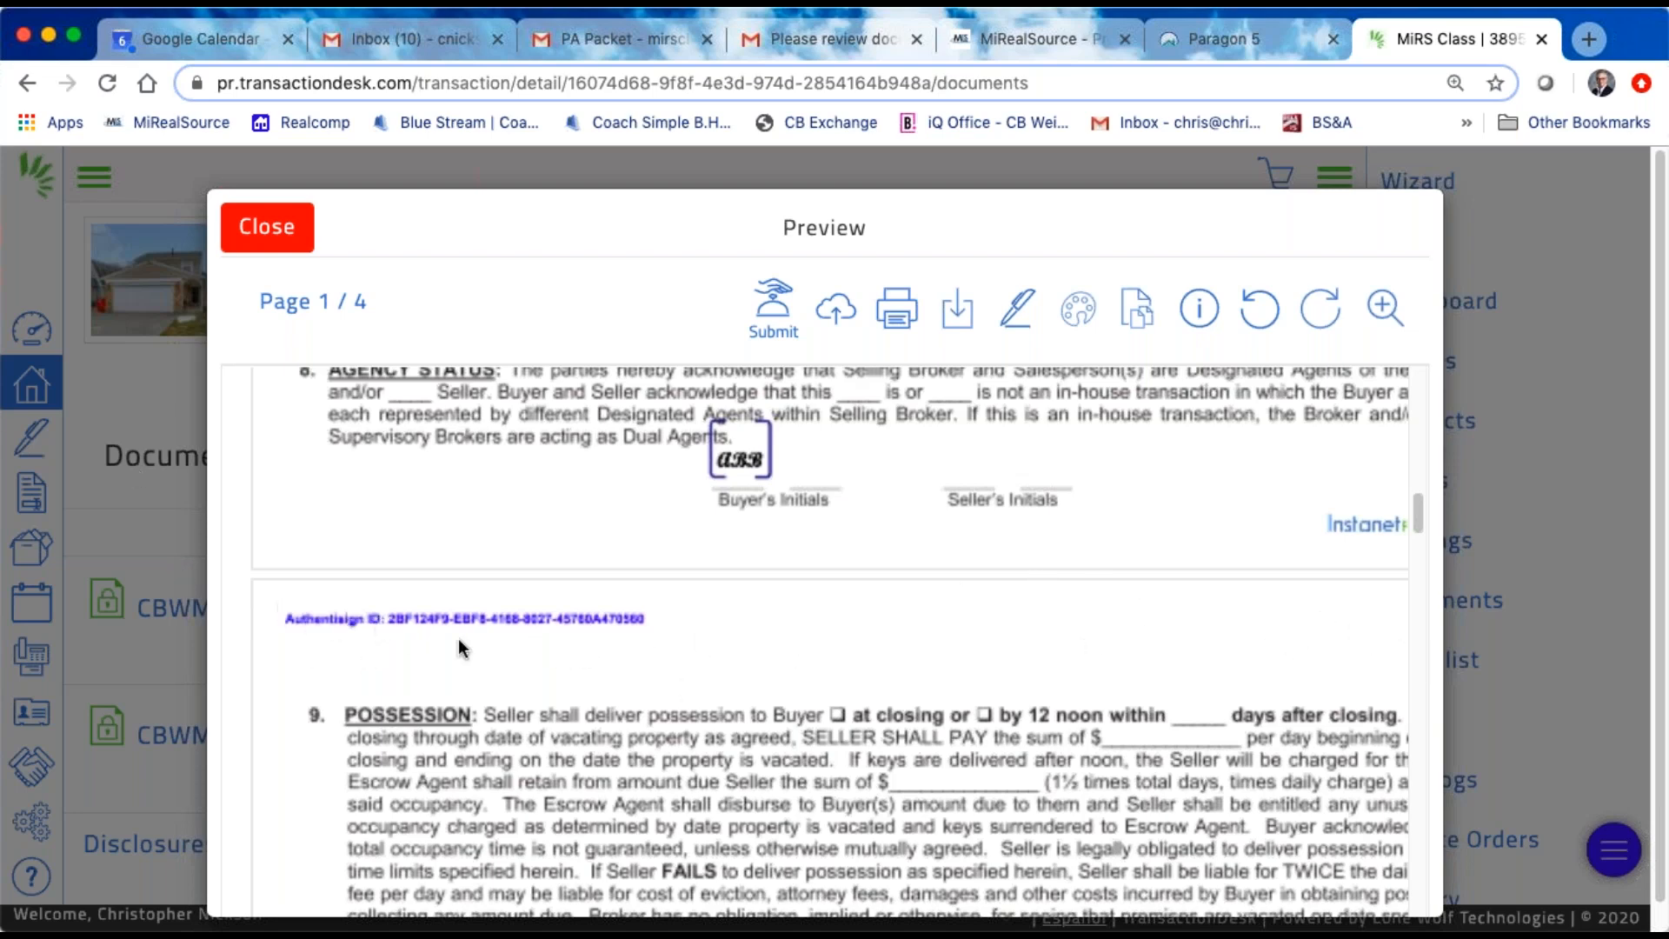
scroll(878, 692, down, 15)
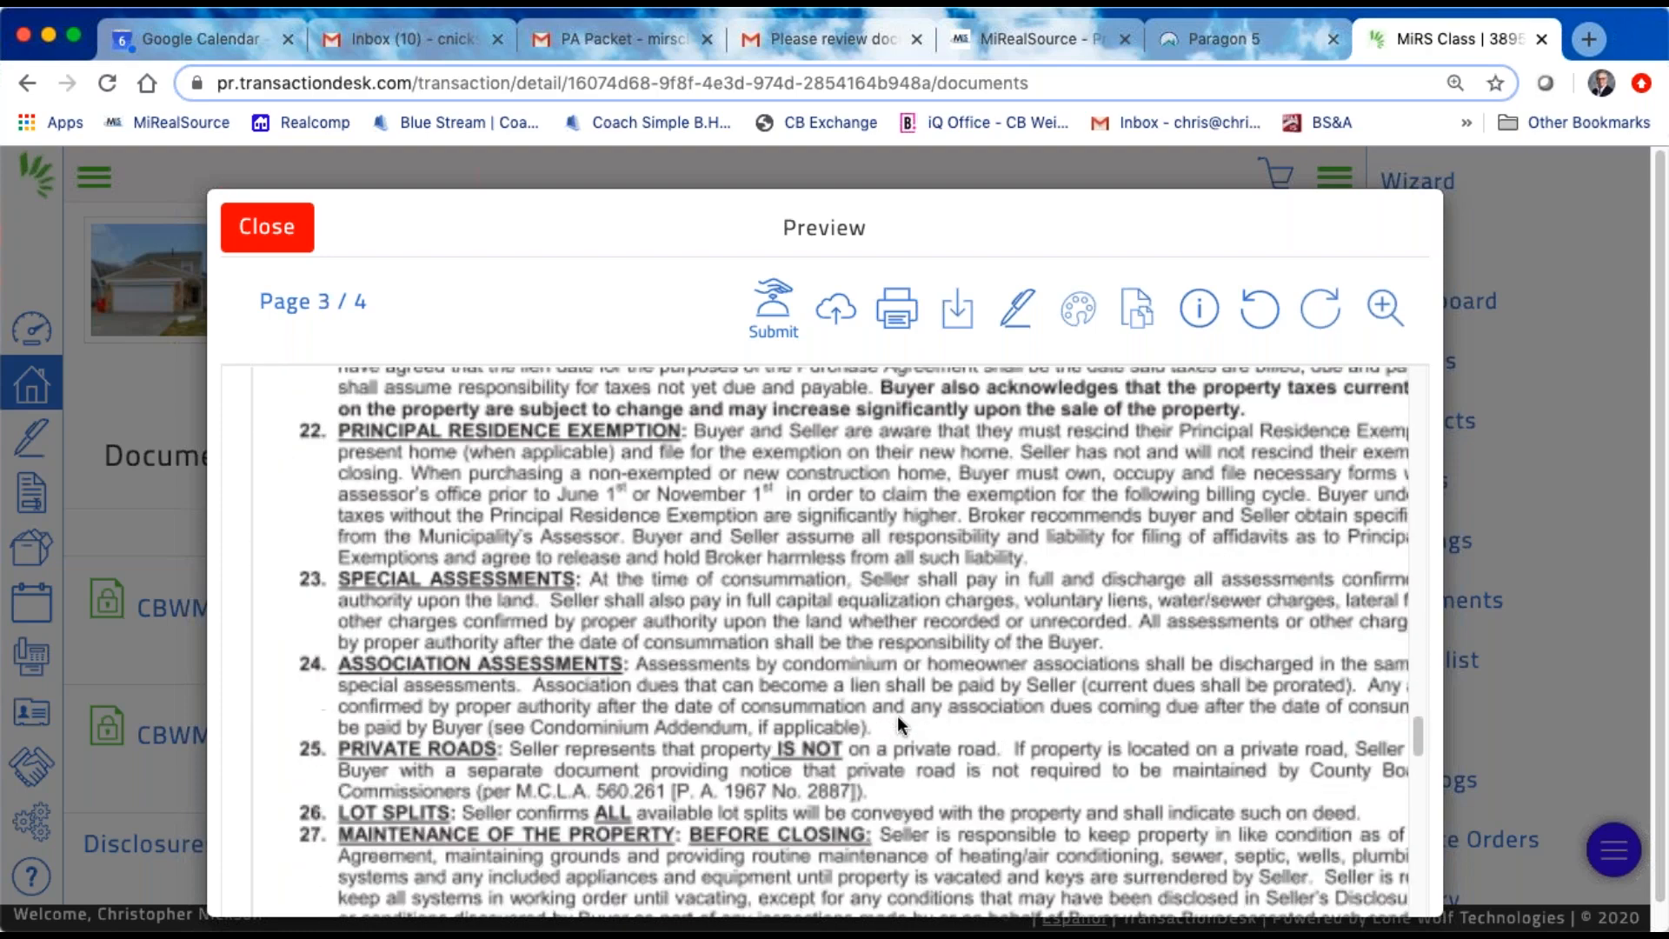
scroll(897, 716, up, 5)
click(268, 231)
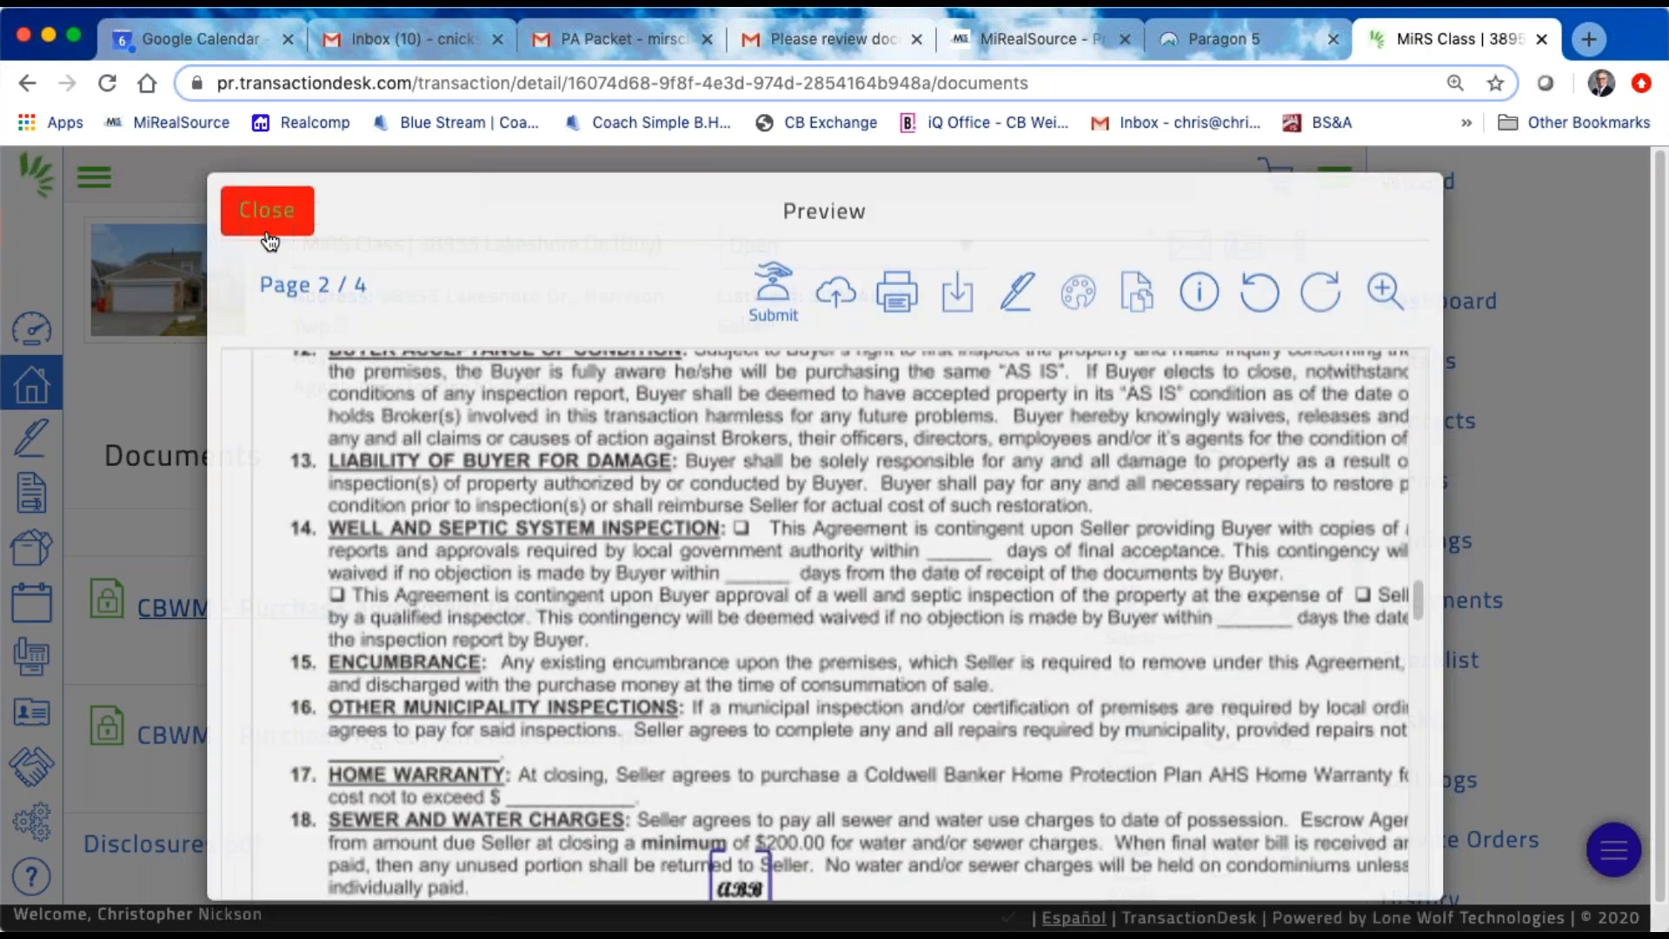
Step: Select all of the transaction's documents and open the basket holding them
scroll(789, 642, down, 10)
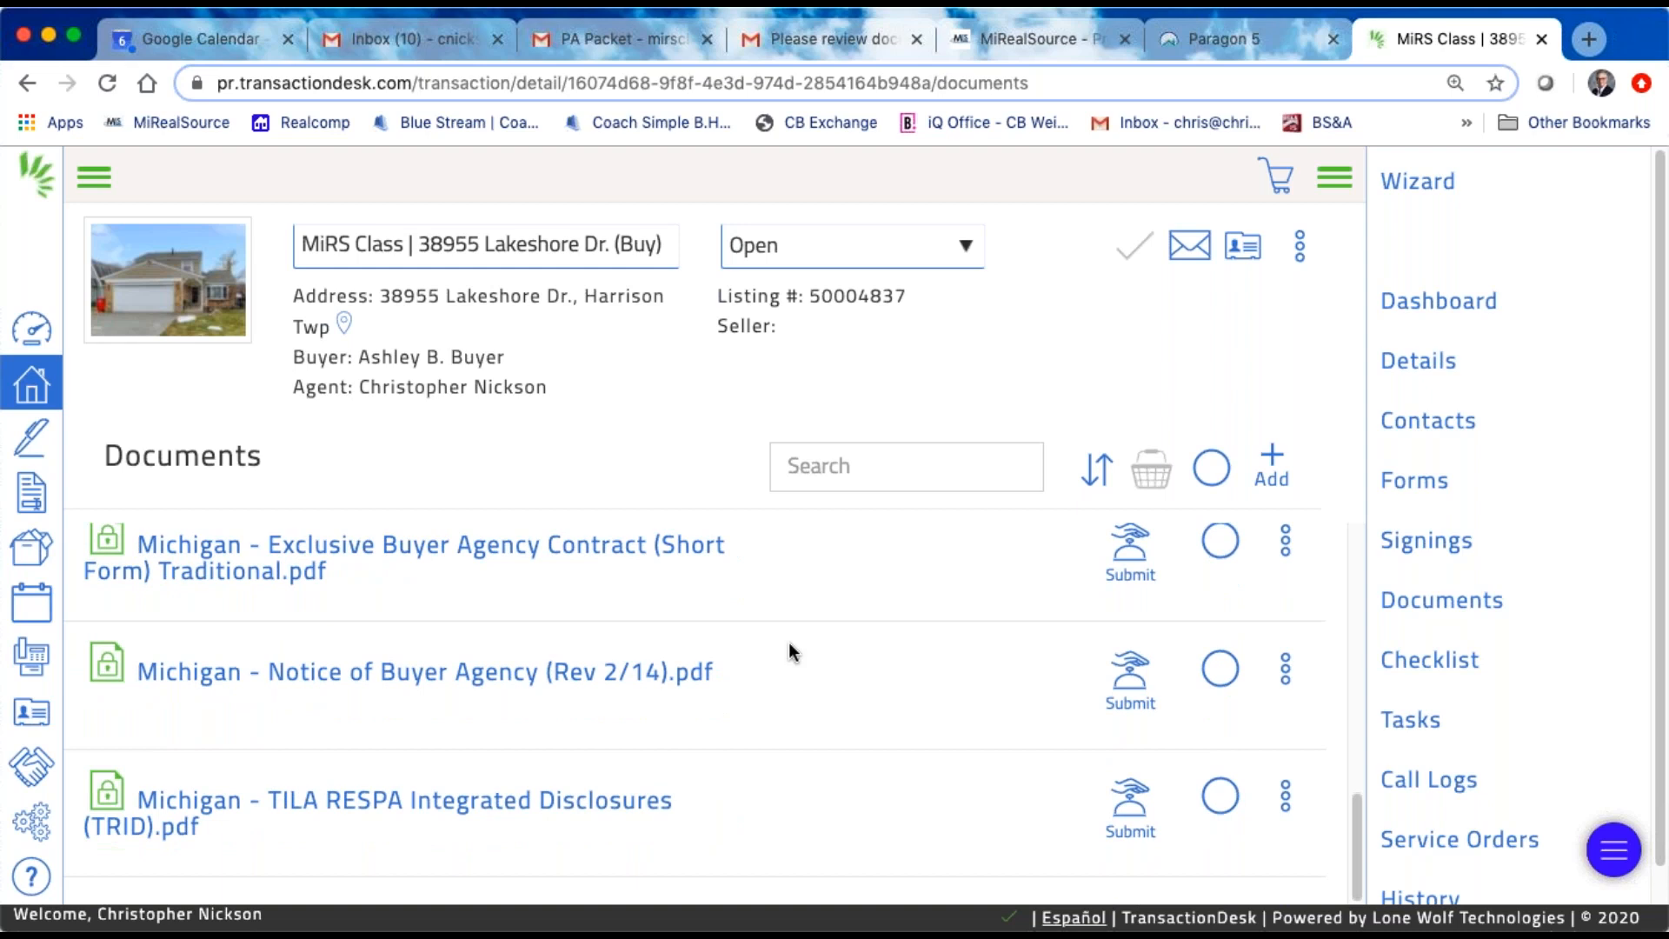
scroll(789, 642, up, 8)
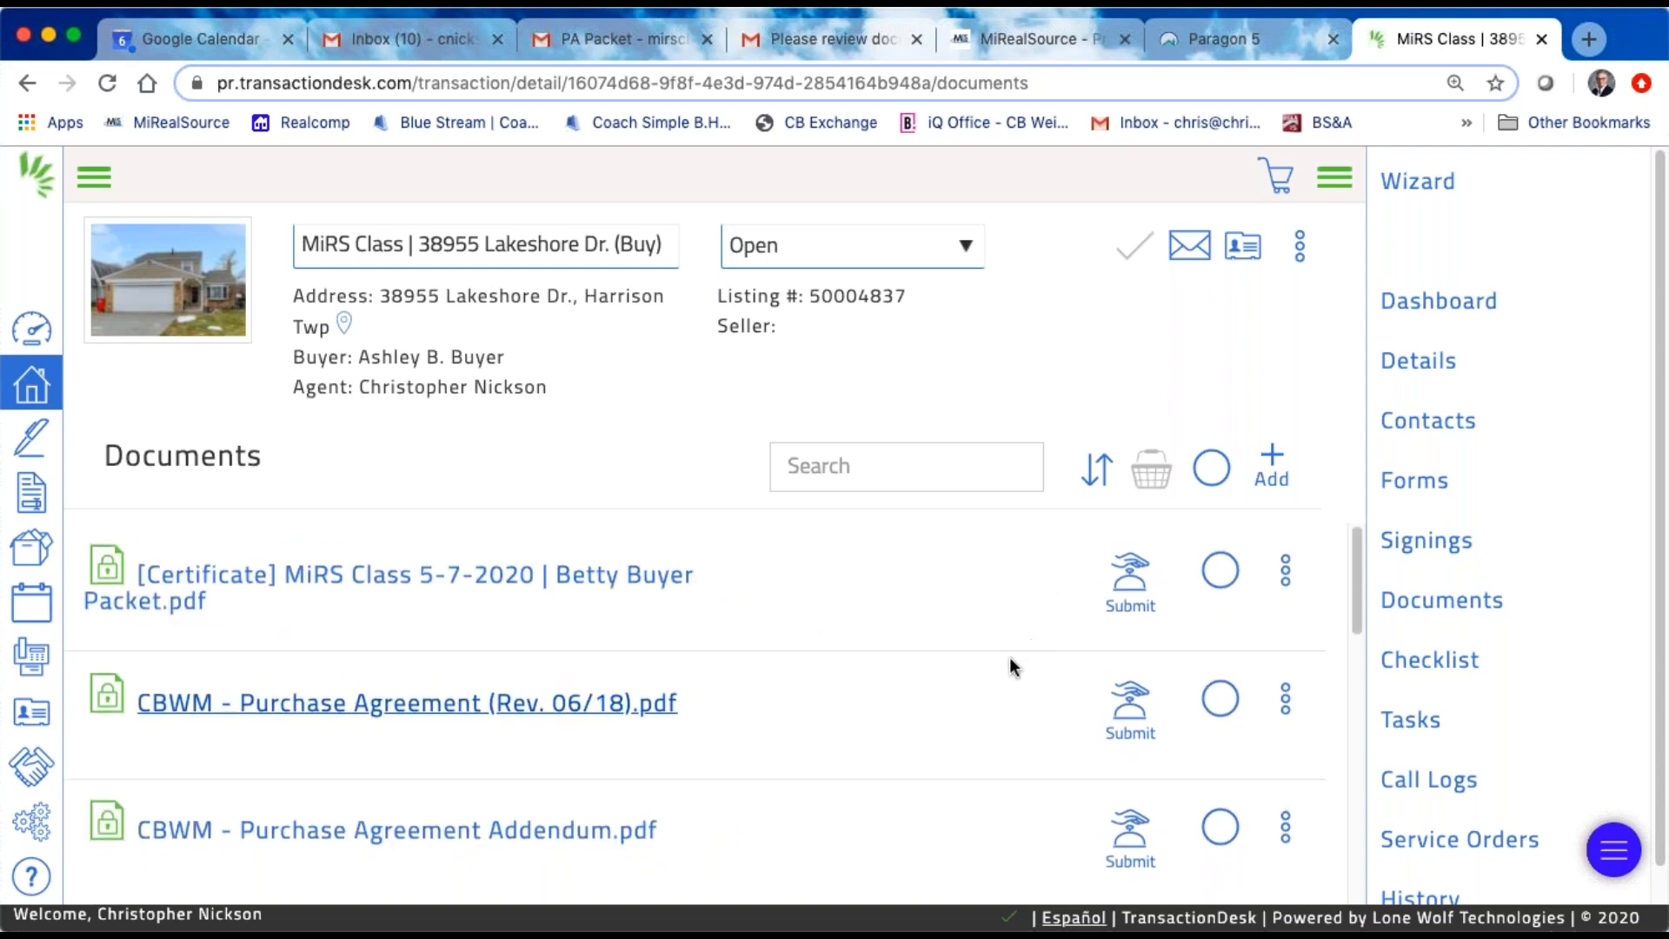
click(1210, 470)
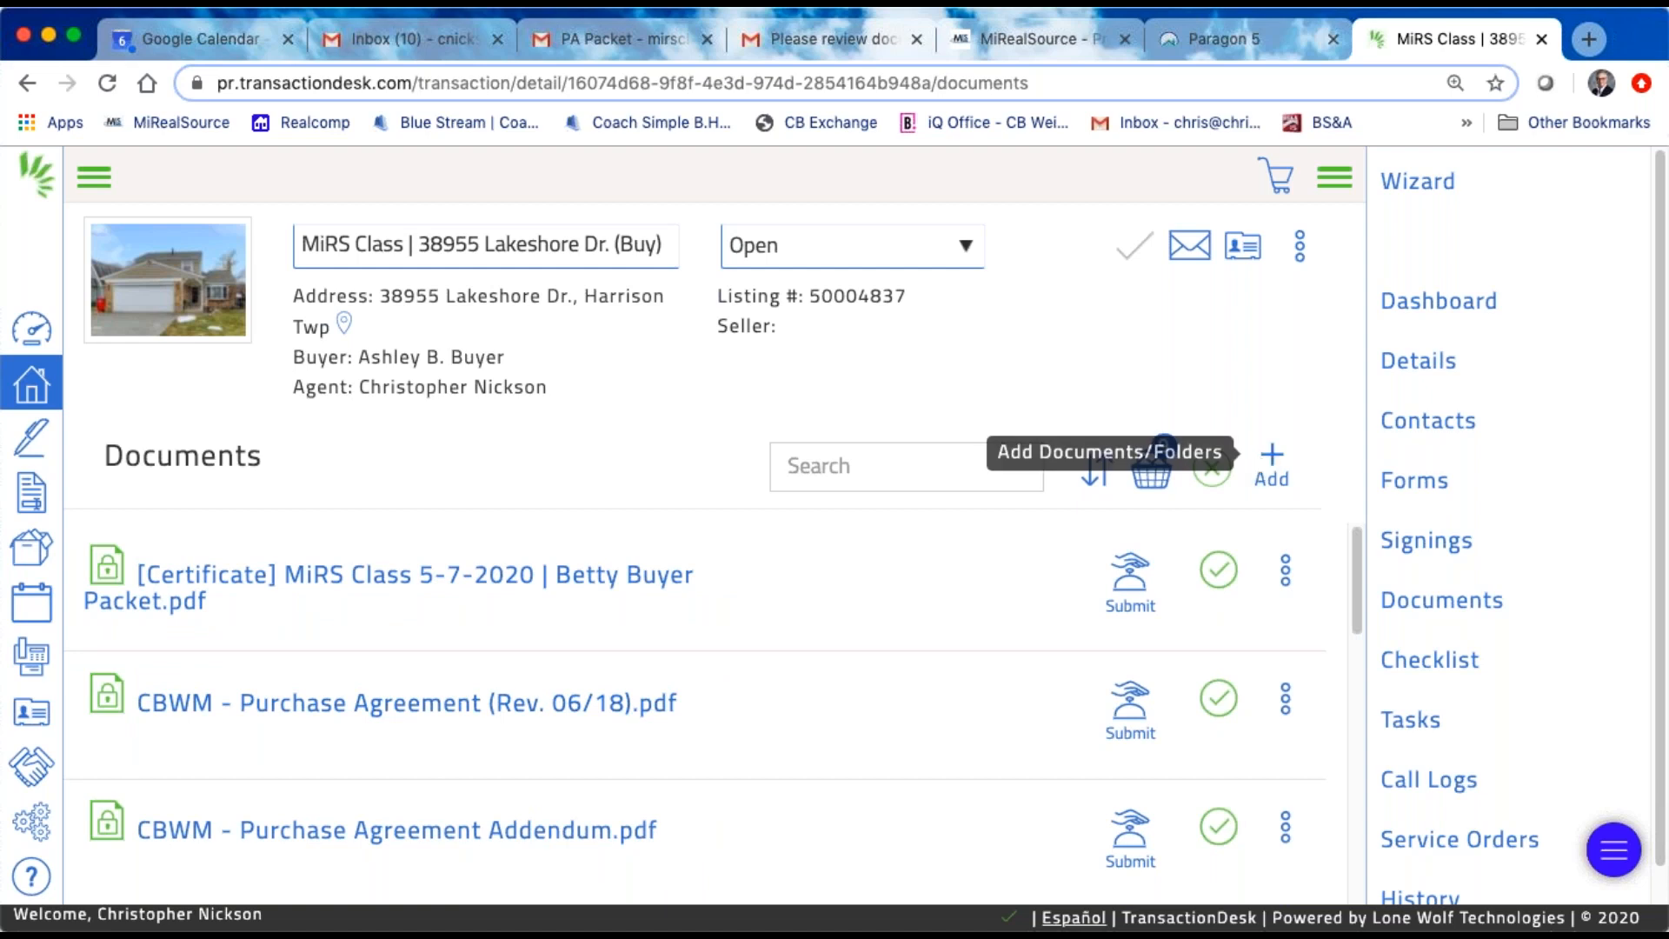
scroll(1137, 694, down, 1)
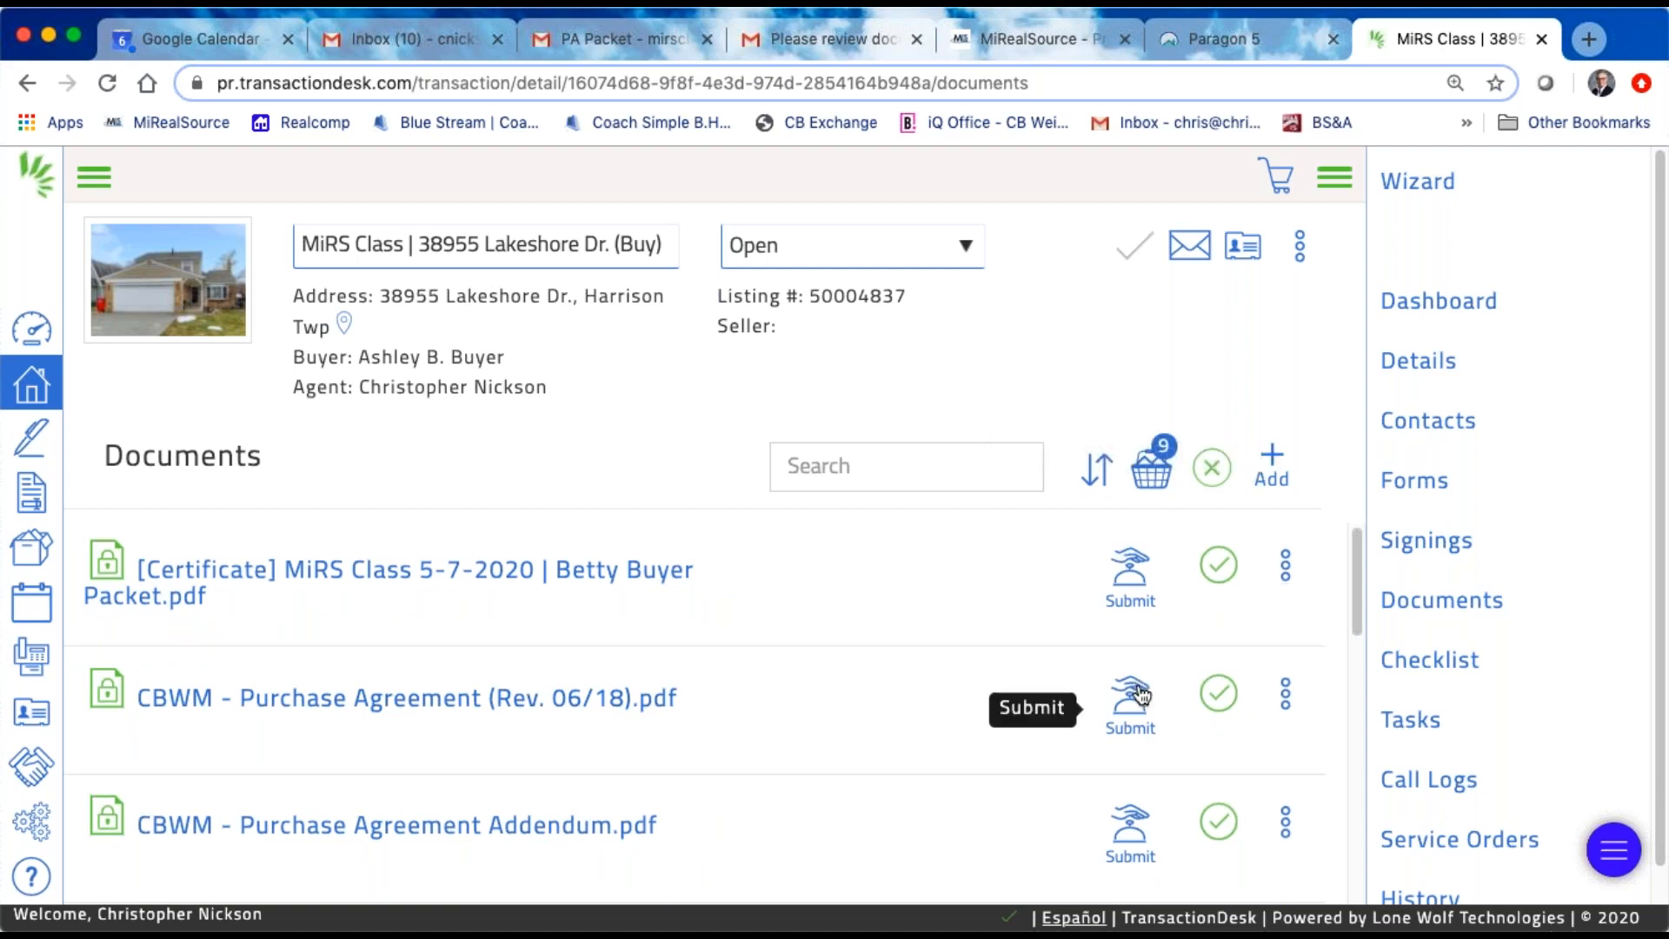
click(1153, 478)
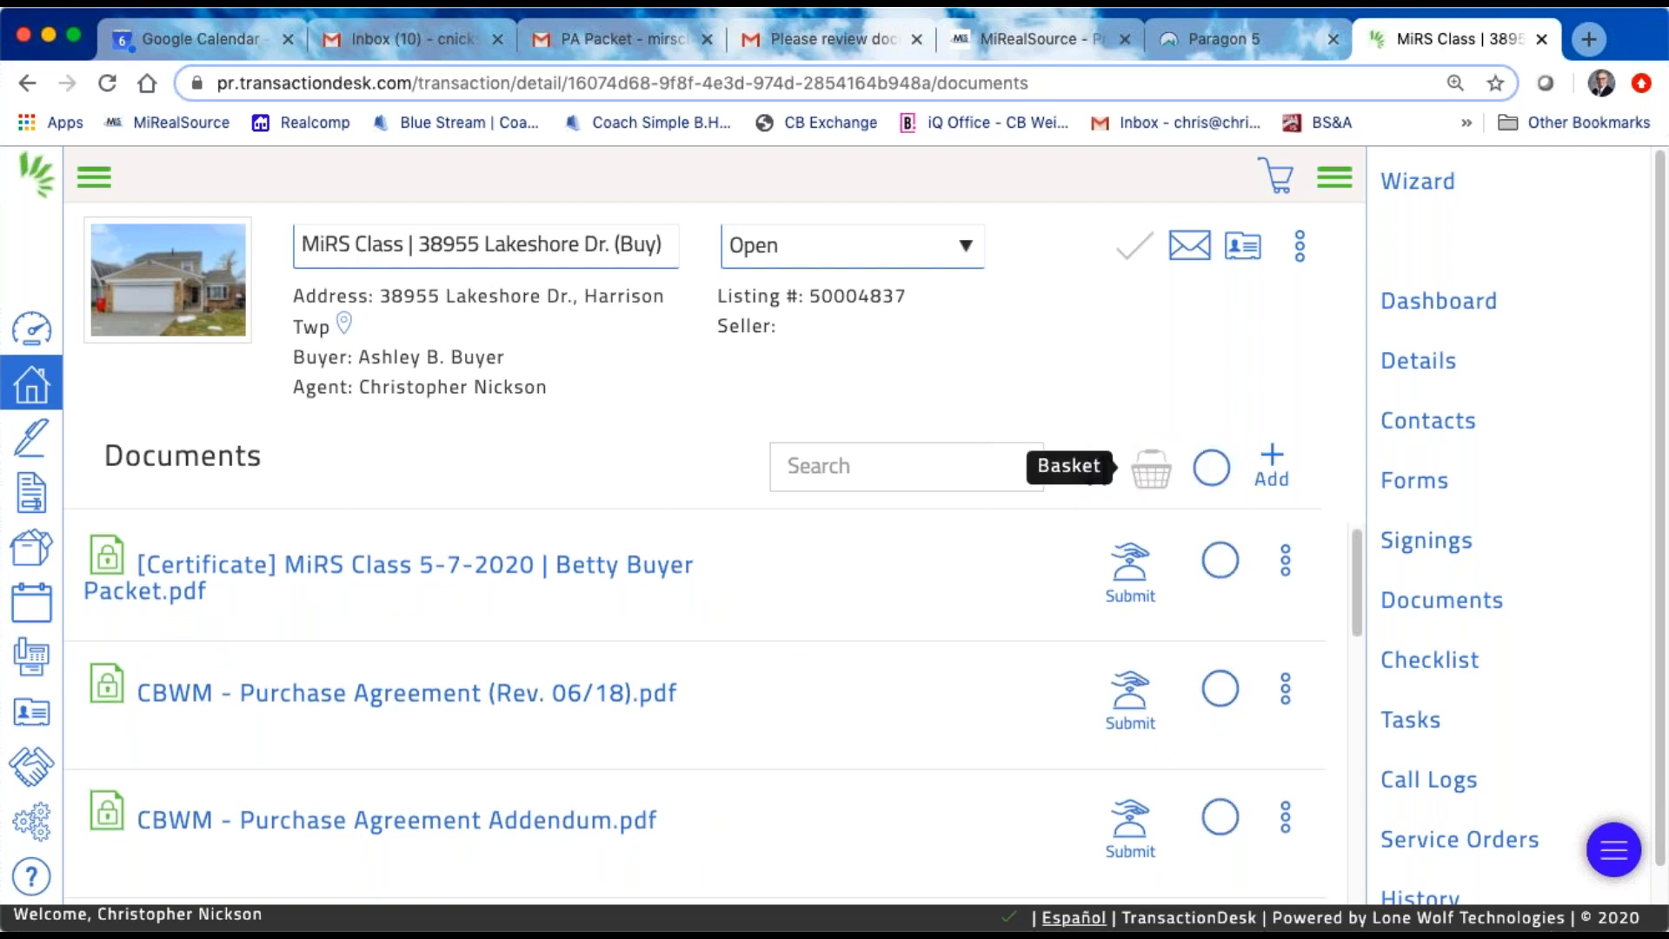
click(1211, 468)
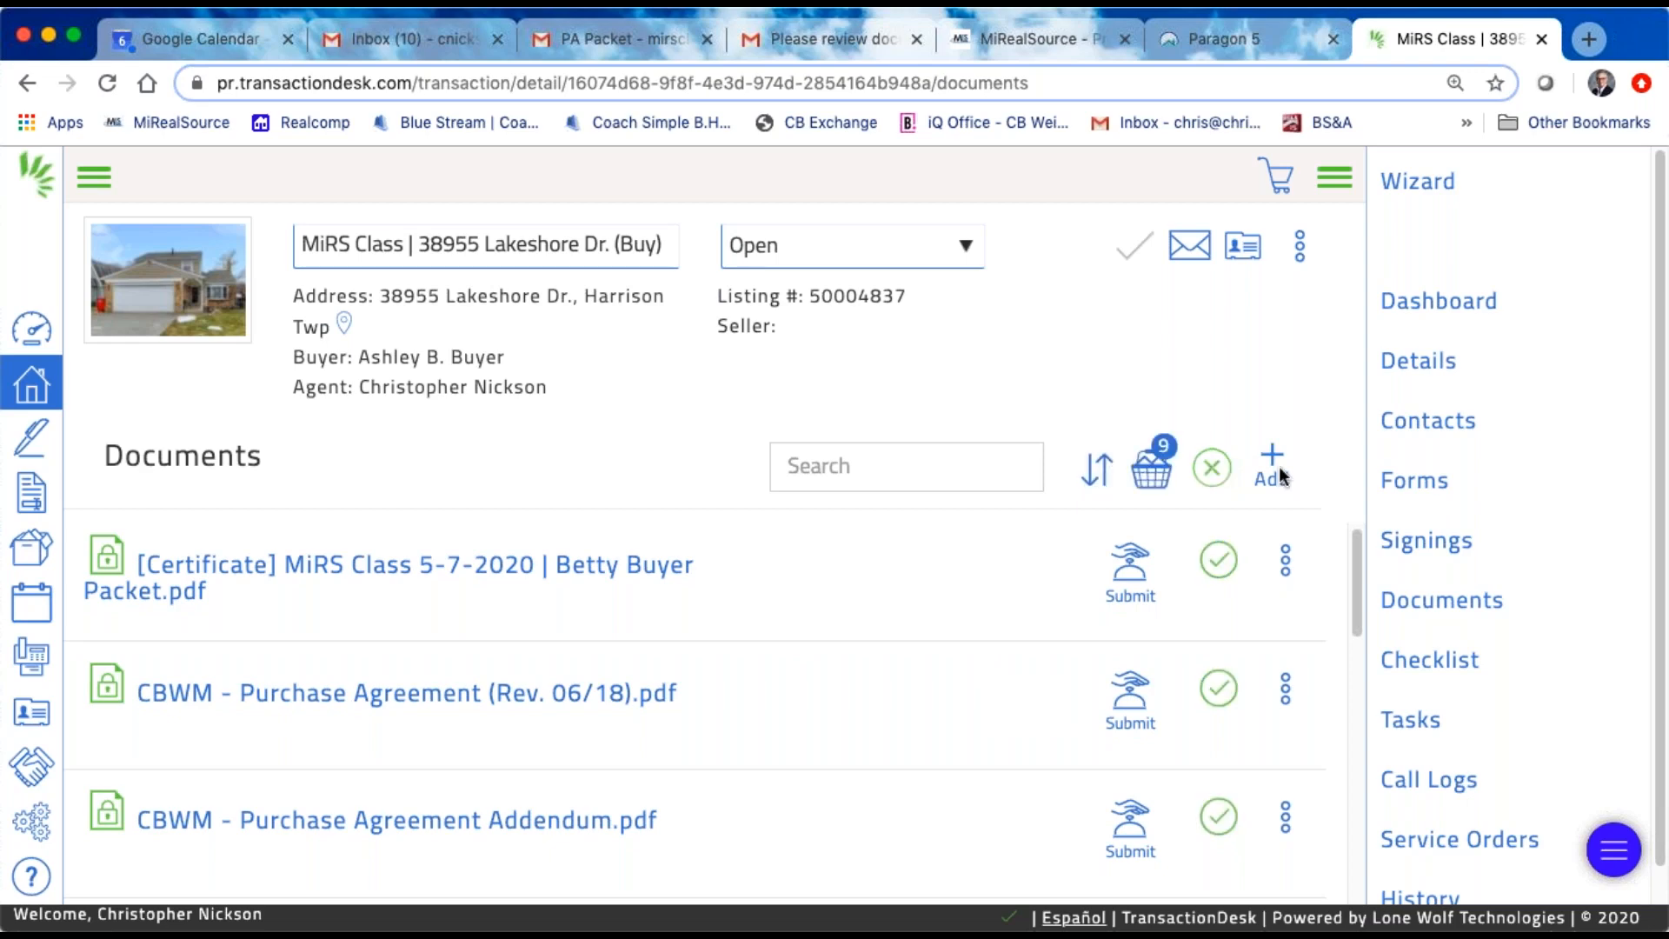
click(1149, 472)
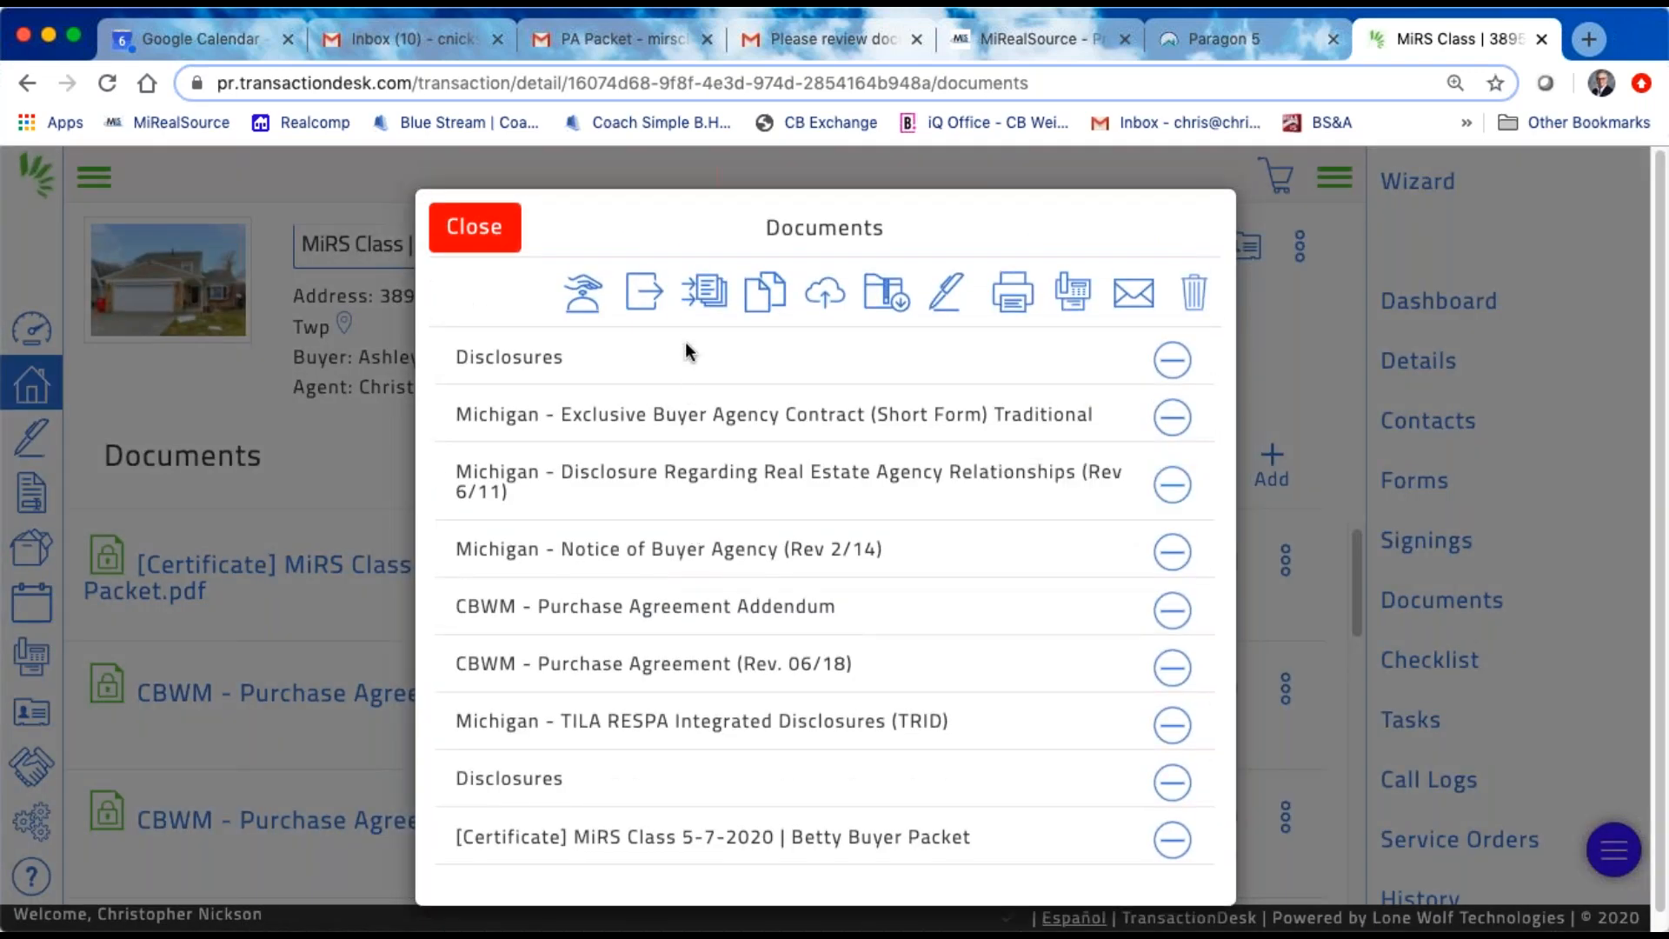
Step: Merge all the documents in the basket into one document named "Mi RS Class"
click(580, 293)
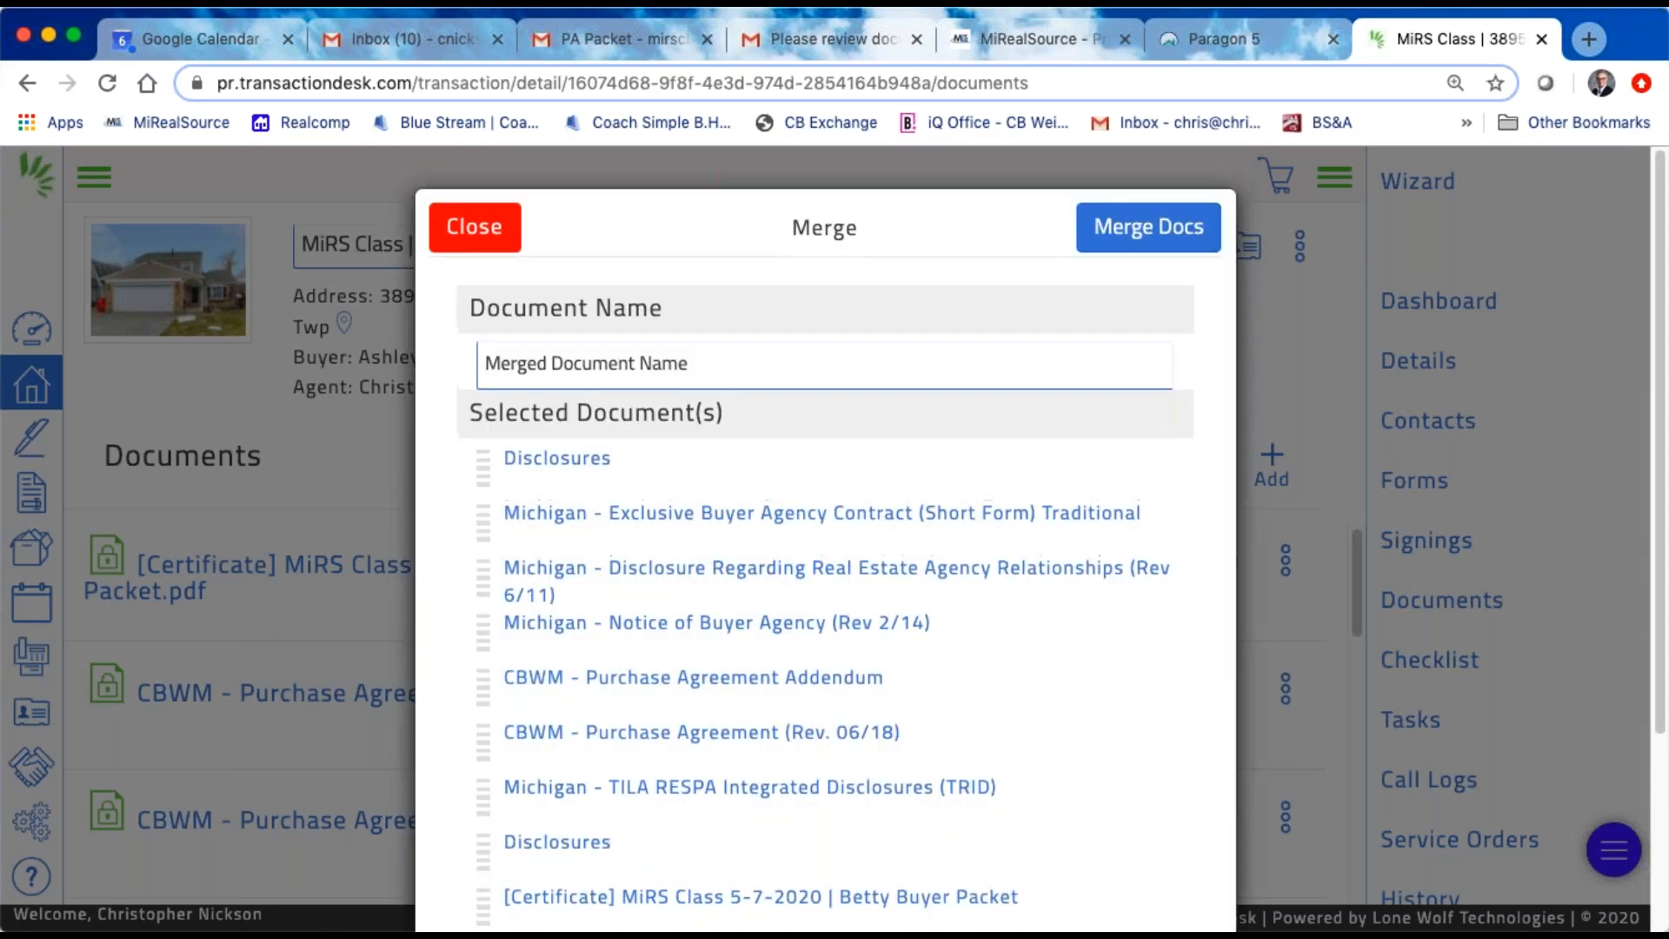
click(735, 360)
key(BackSpace)
key(BackSpace)
key(BackSpace)
key(BackSpace)
key(BackSpace)
key(BackSpace)
key(BackSpace)
key(BackSpace)
key(BackSpace)
key(BackSpace)
key(BackSpace)
key(BackSpace)
key(BackSpace)
key(BackSpace)
key(BackSpace)
key(BackSpace)
key(BackSpace)
key(BackSpace)
key(BackSpace)
key(BackSpace)
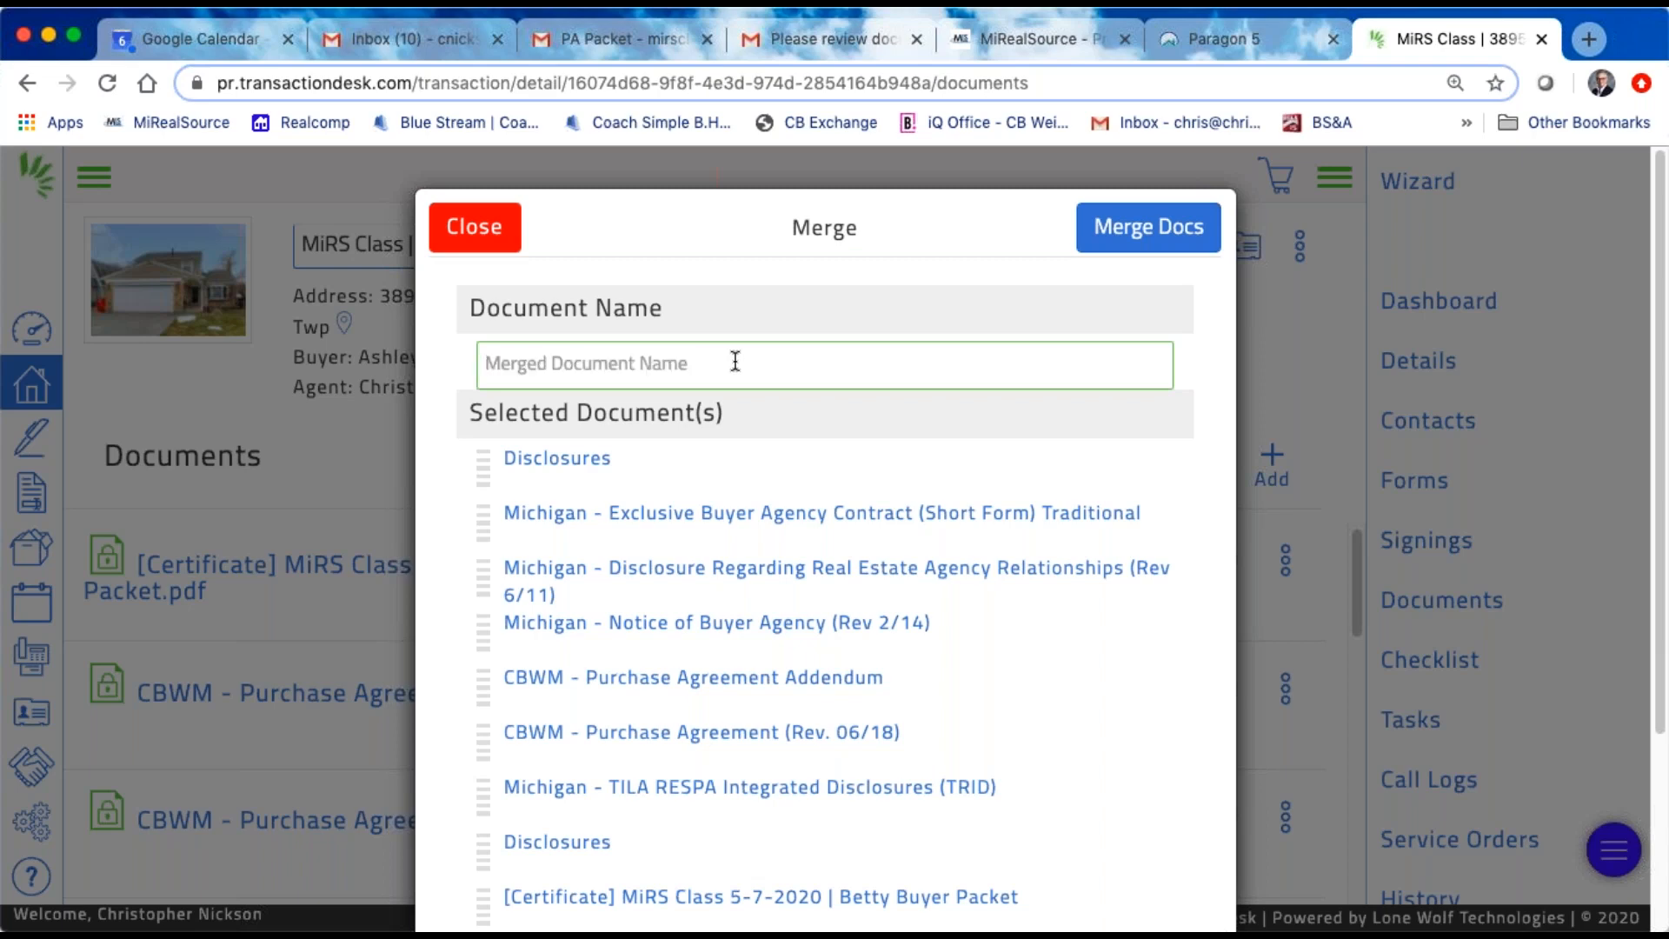
text(Mi RS Cl)
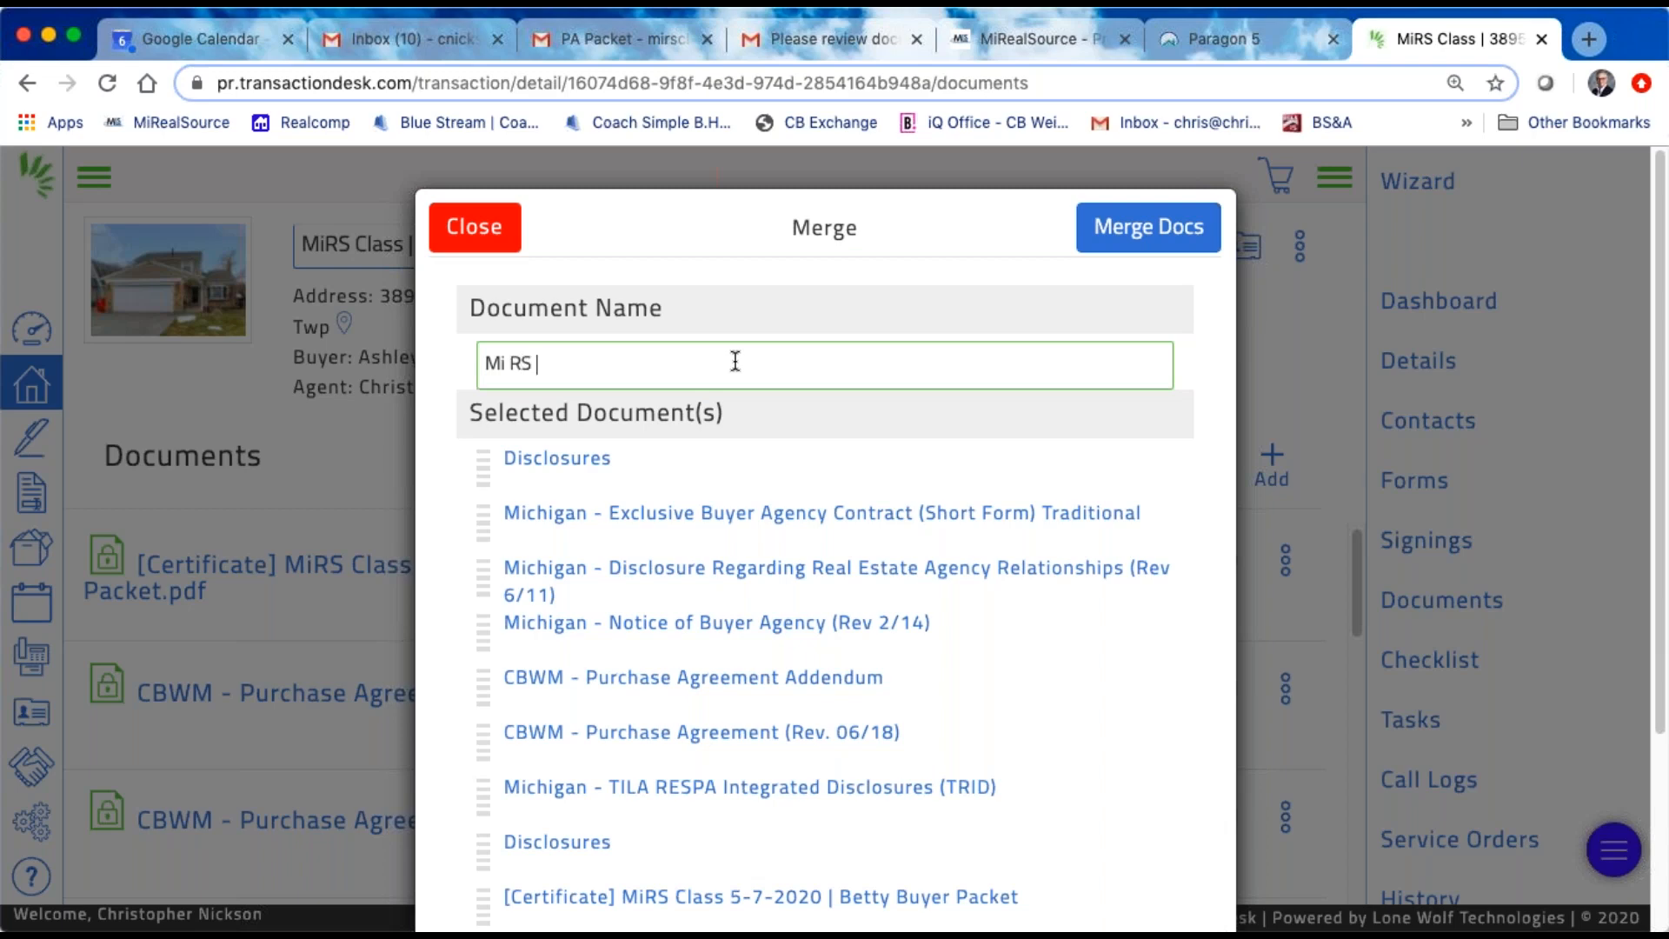
text(ass)
click(1153, 237)
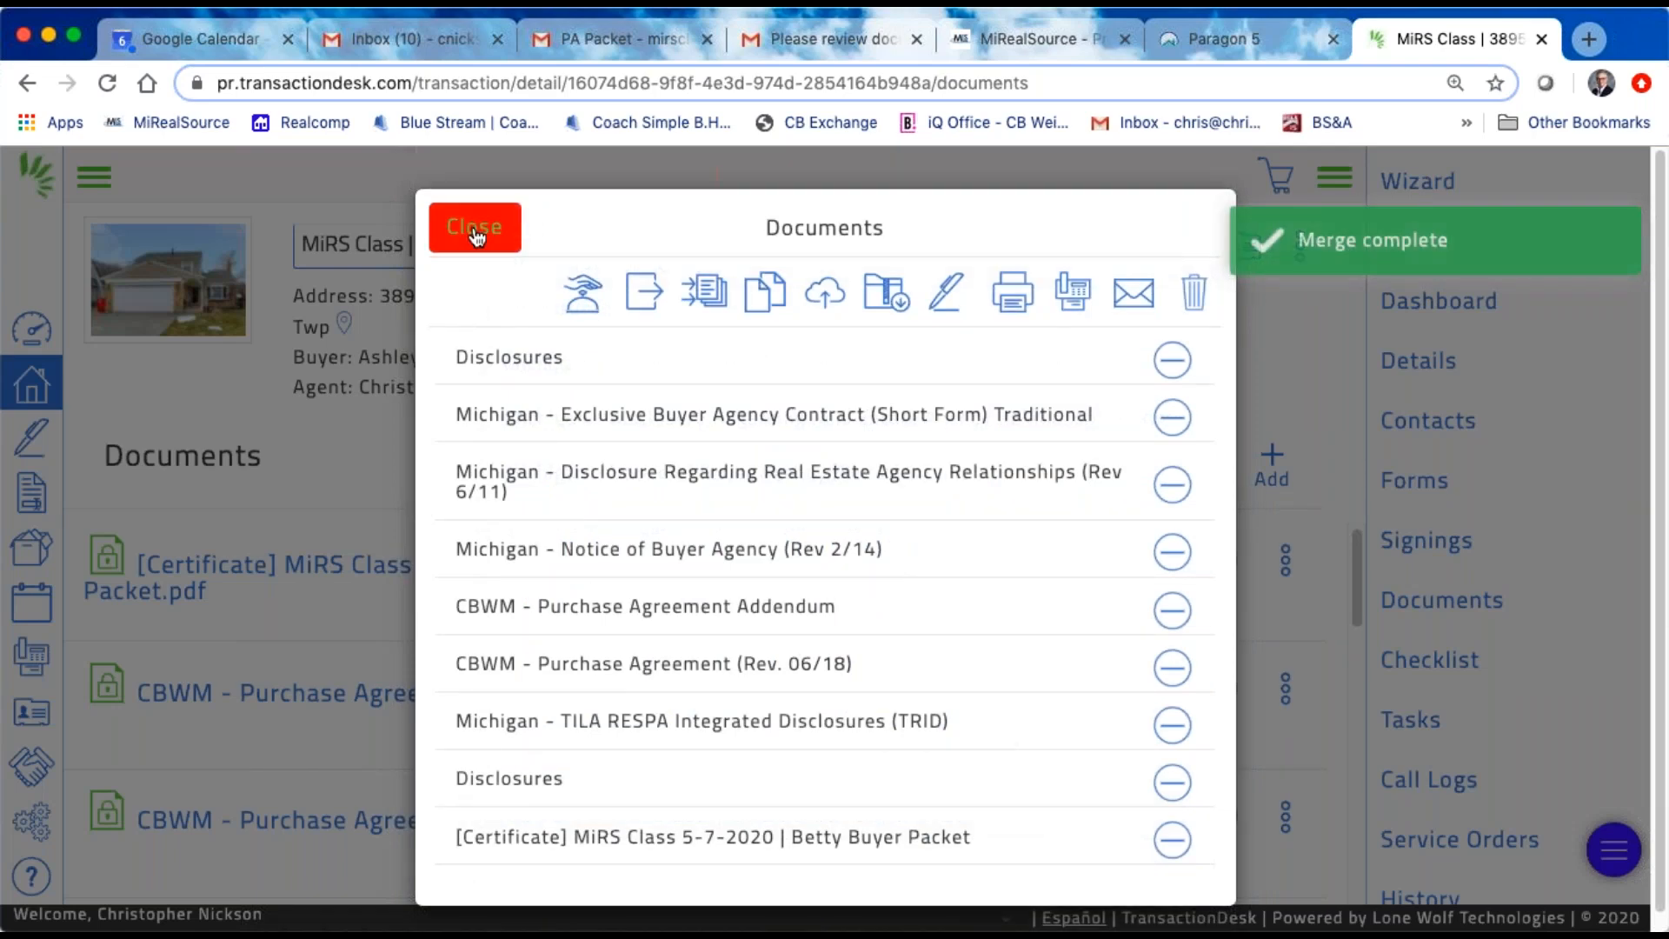
Step: Close the basket, find Mi RS Class.pdf among the transaction's documents and preview it
click(474, 229)
scroll(610, 670, down, 5)
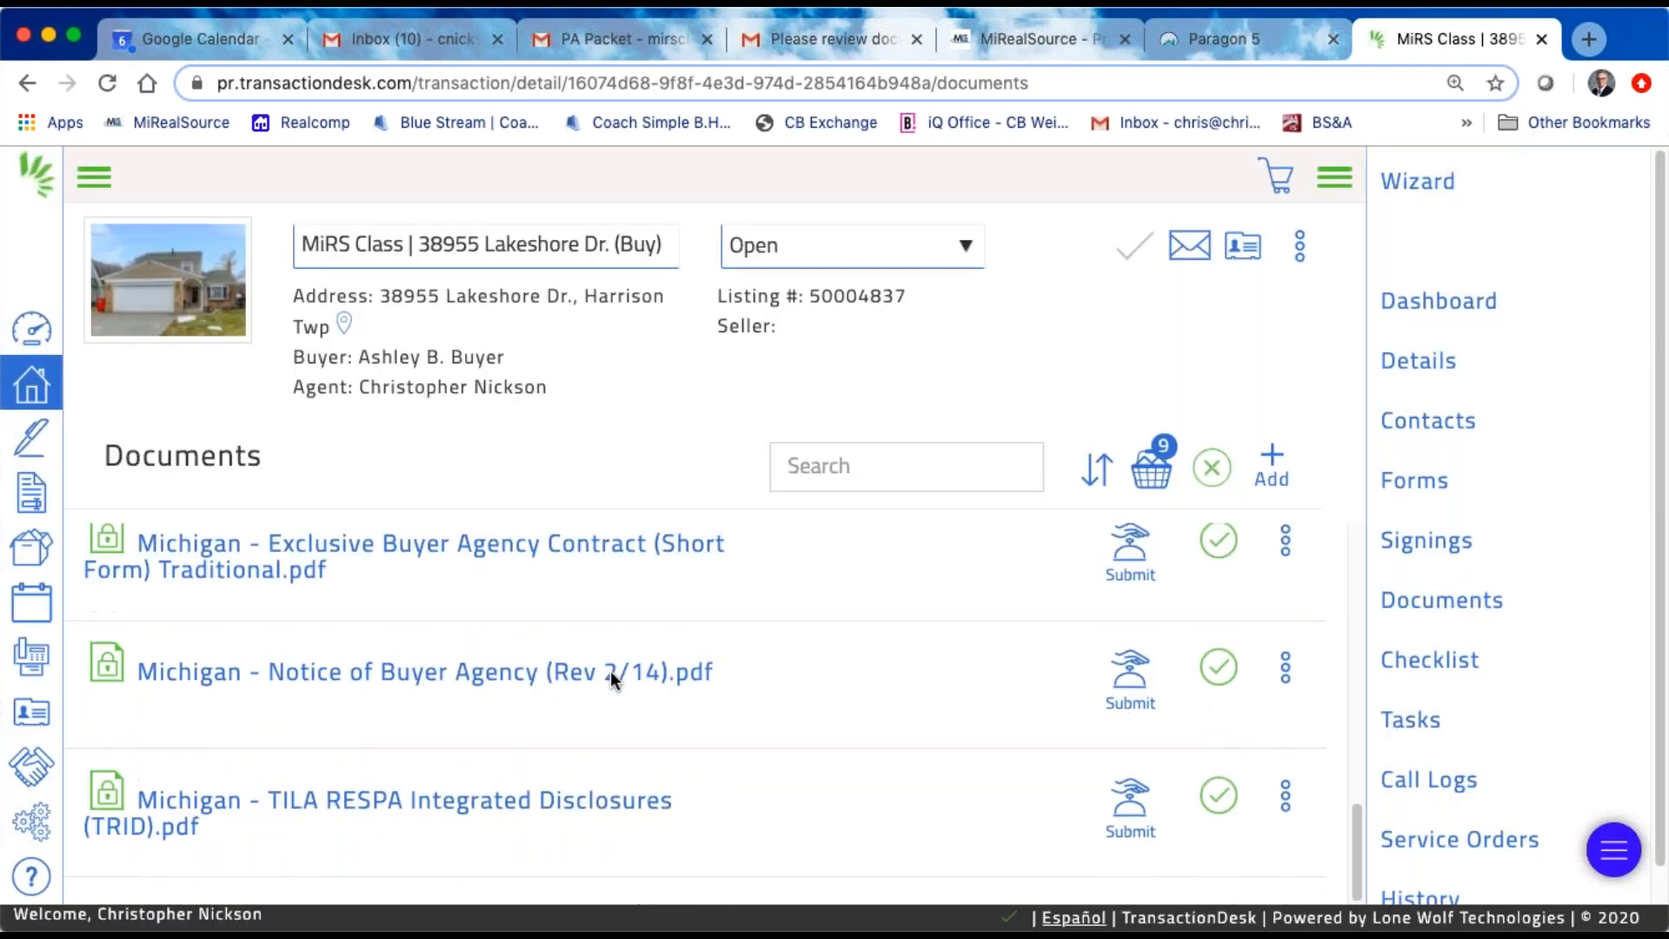
scroll(610, 670, up, 8)
scroll(610, 670, down, 2)
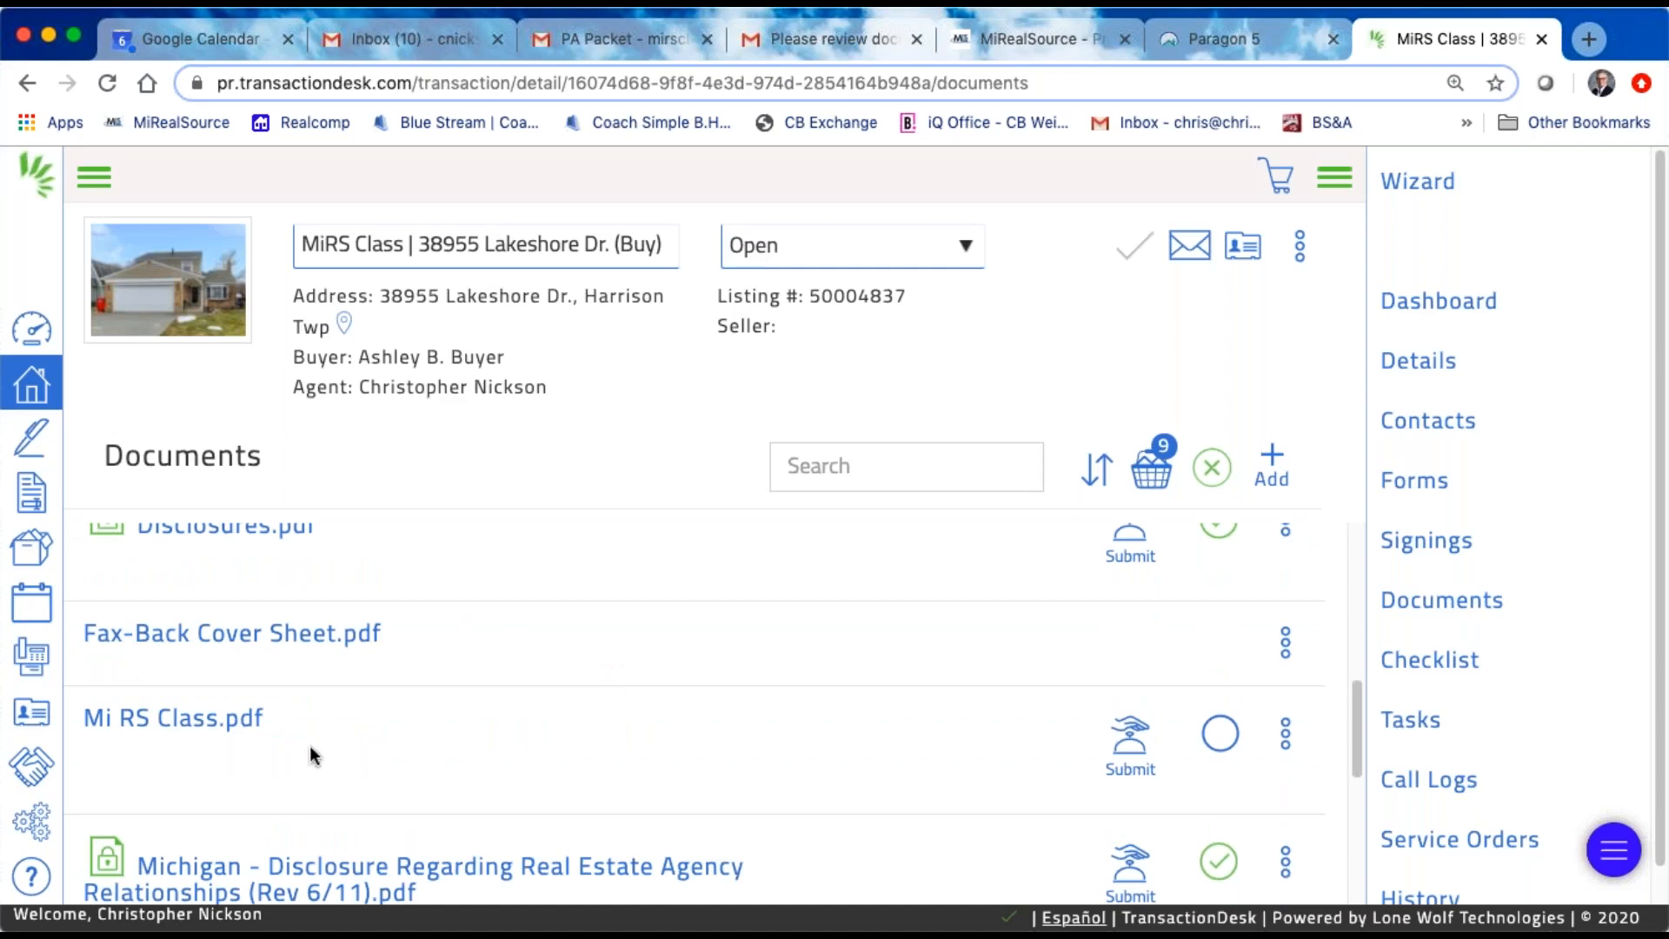
click(183, 729)
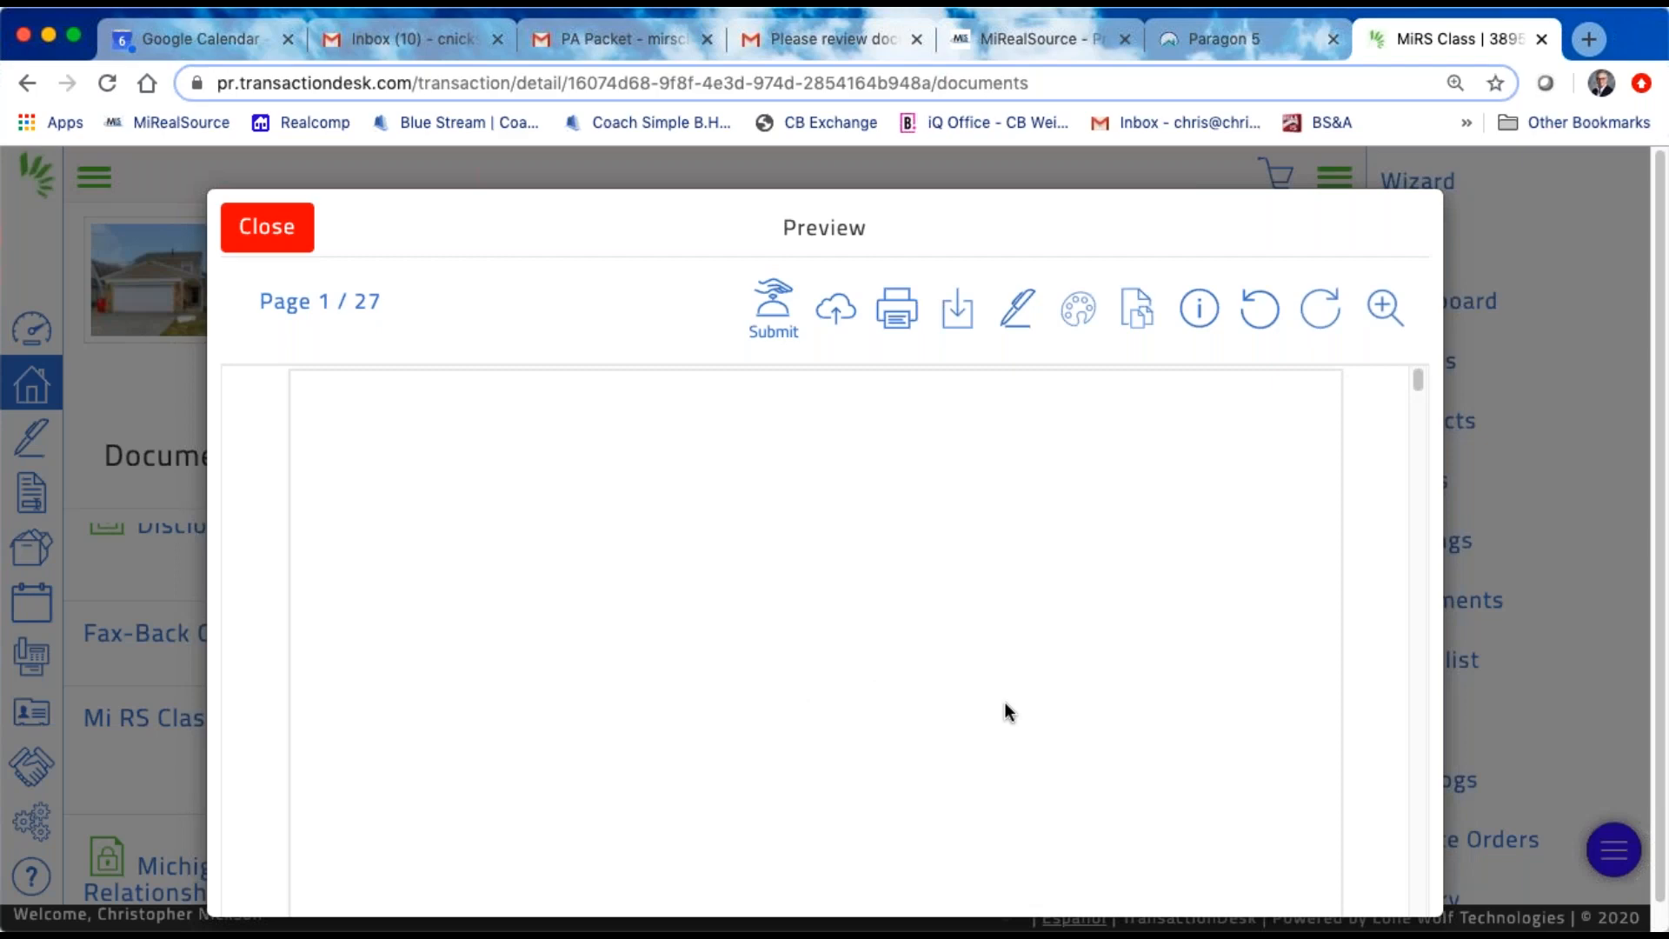
Step: Go through the merged PDF's seller disclosures and agency forms up to page 10, and return to its first page
scroll(1052, 715, down, 5)
scroll(1052, 707, down, 15)
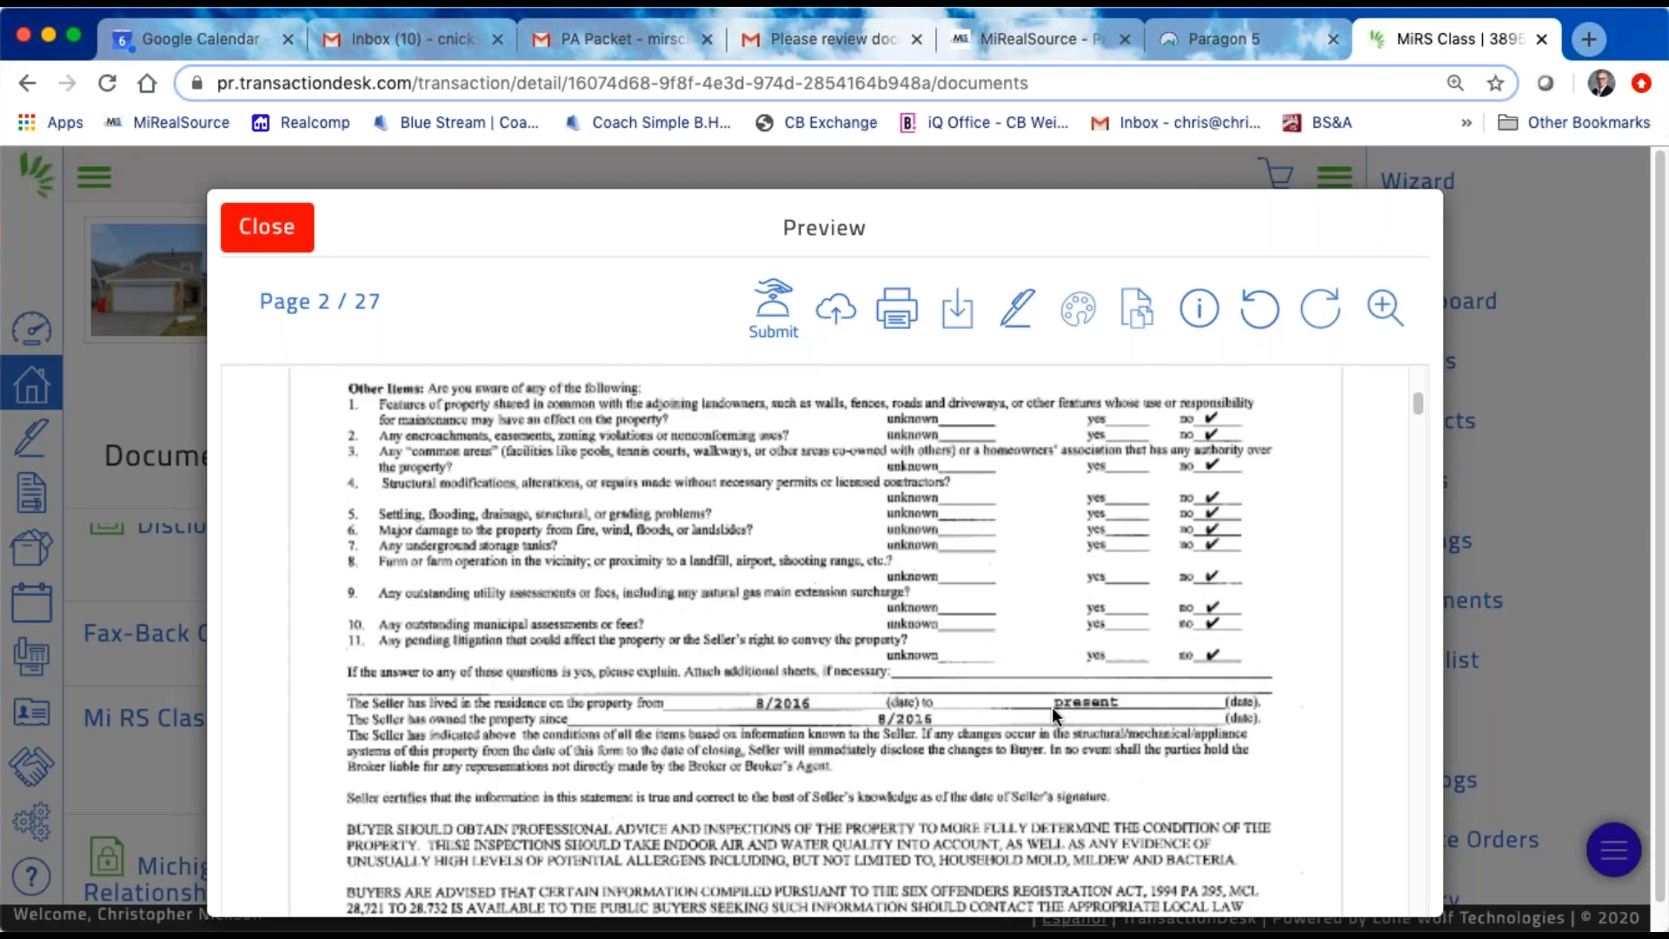
scroll(1058, 623, down, 5)
scroll(1048, 625, down, 15)
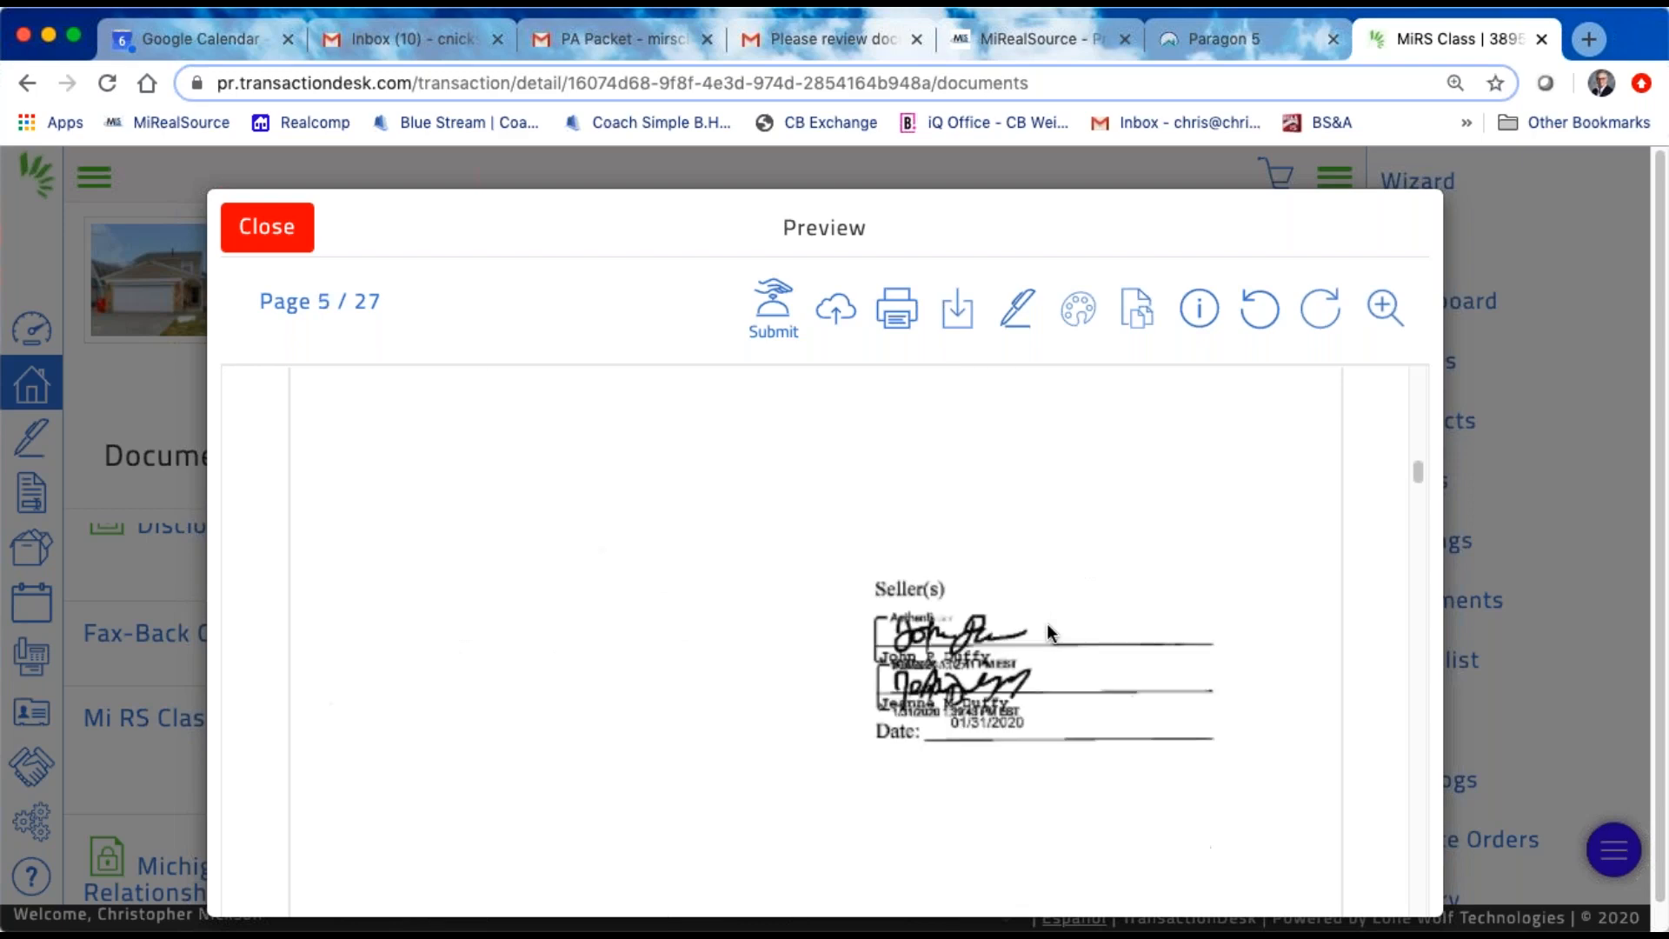
scroll(1047, 626, down, 5)
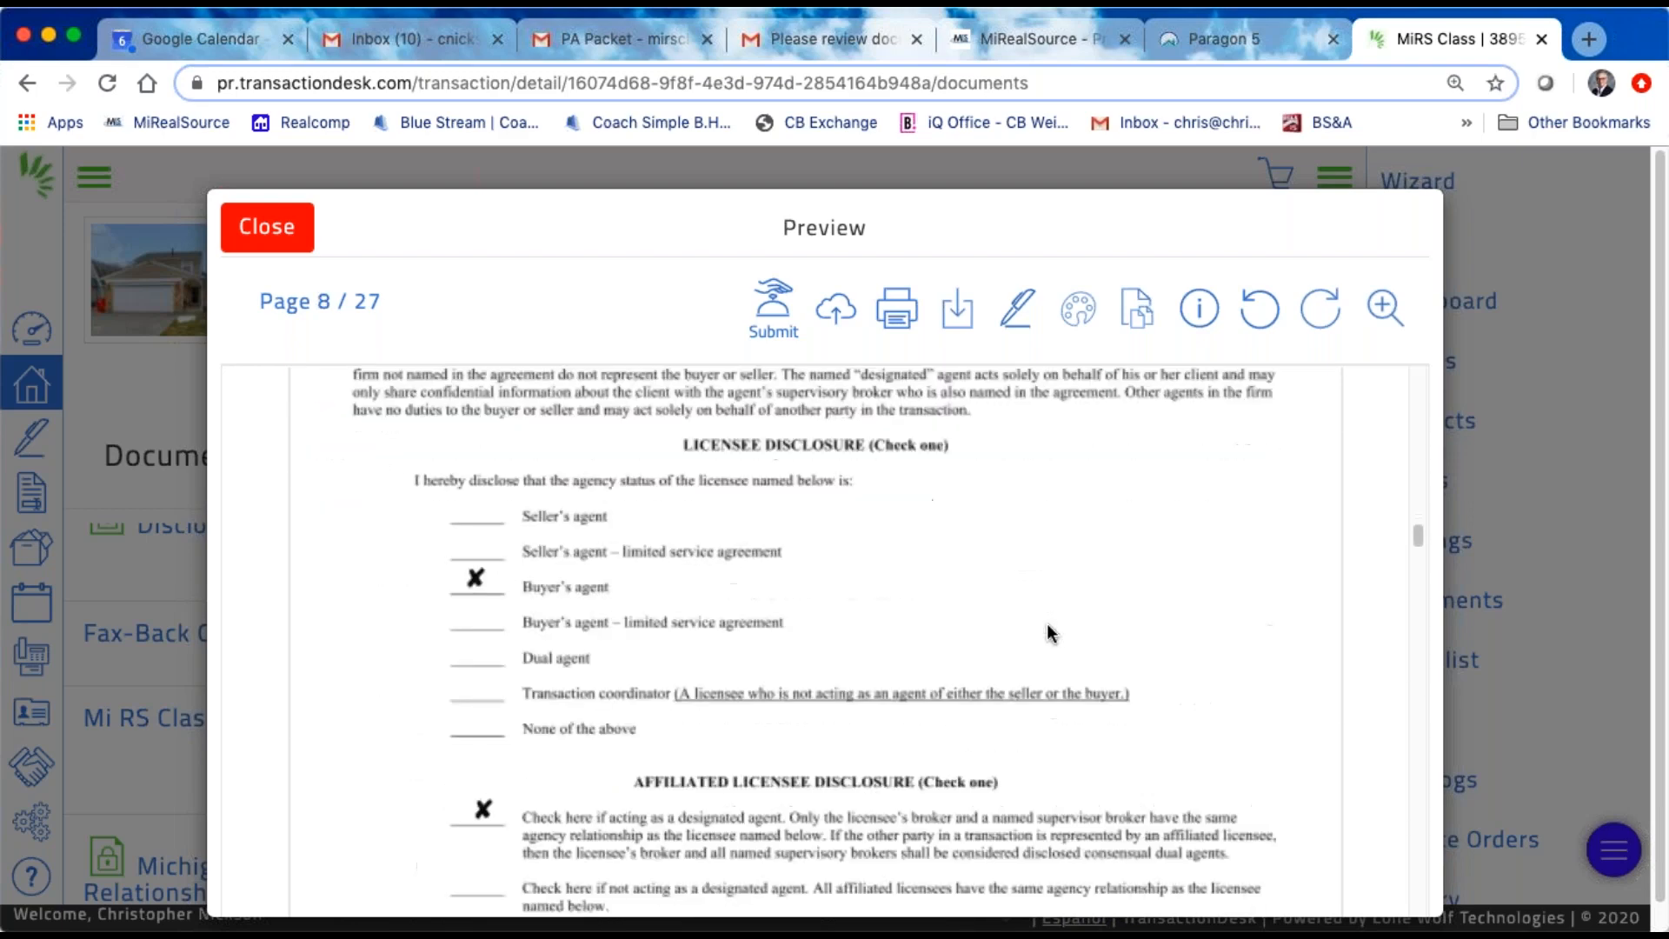
scroll(1048, 634, down, 12)
scroll(1046, 634, up, 14)
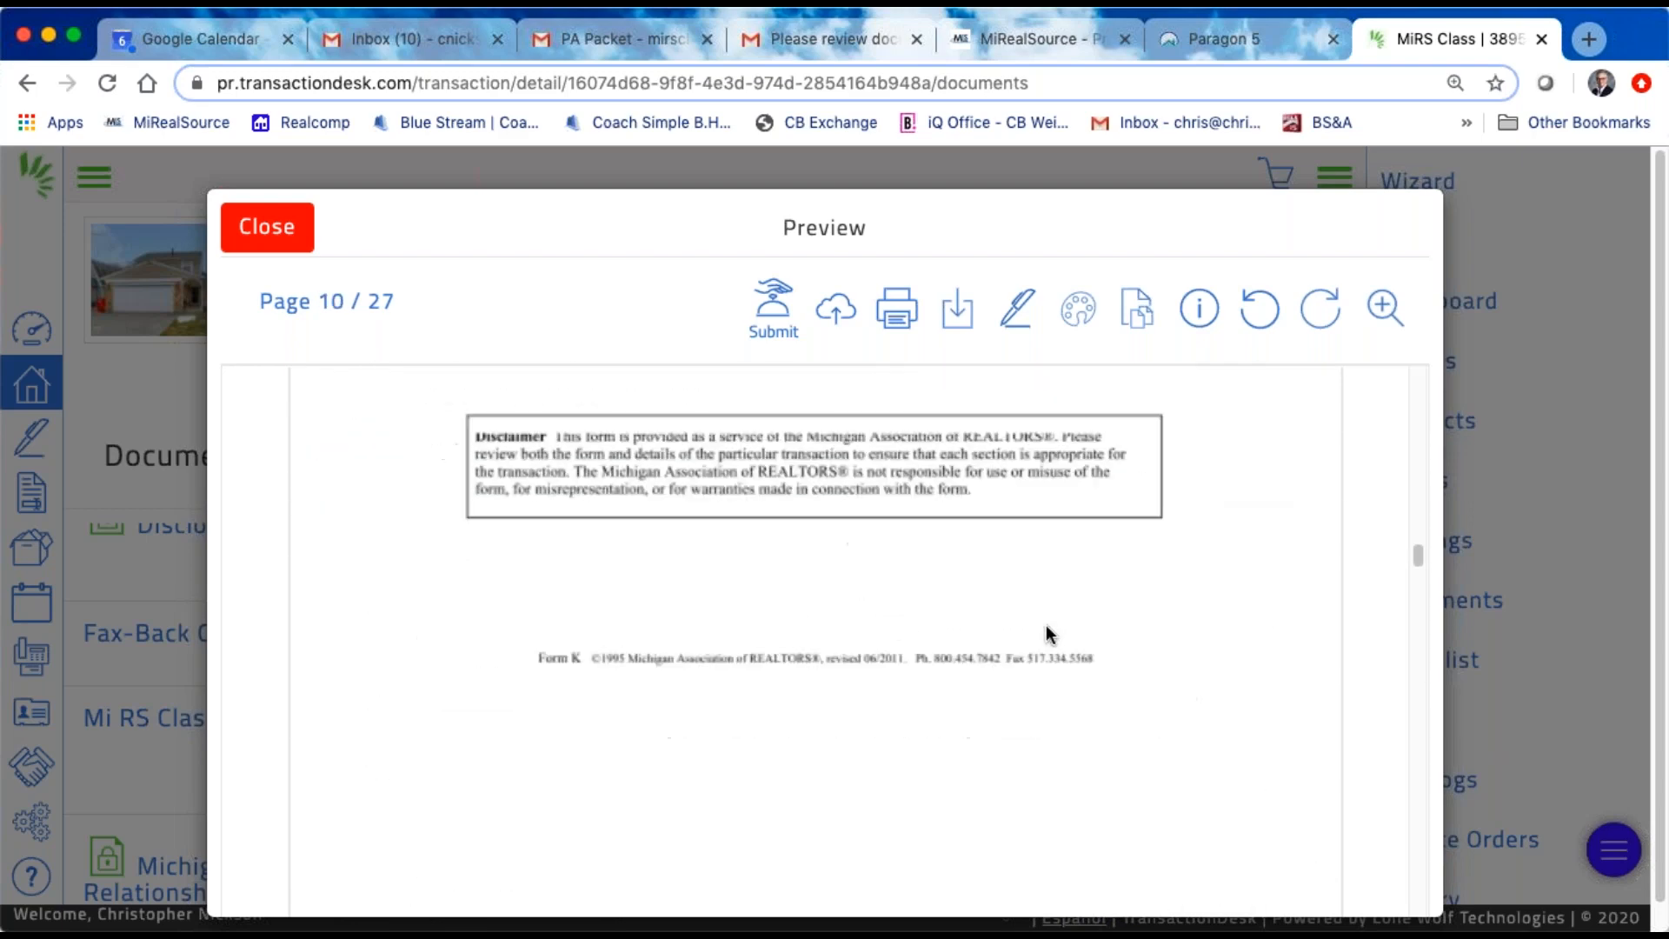
scroll(1046, 624, up, 20)
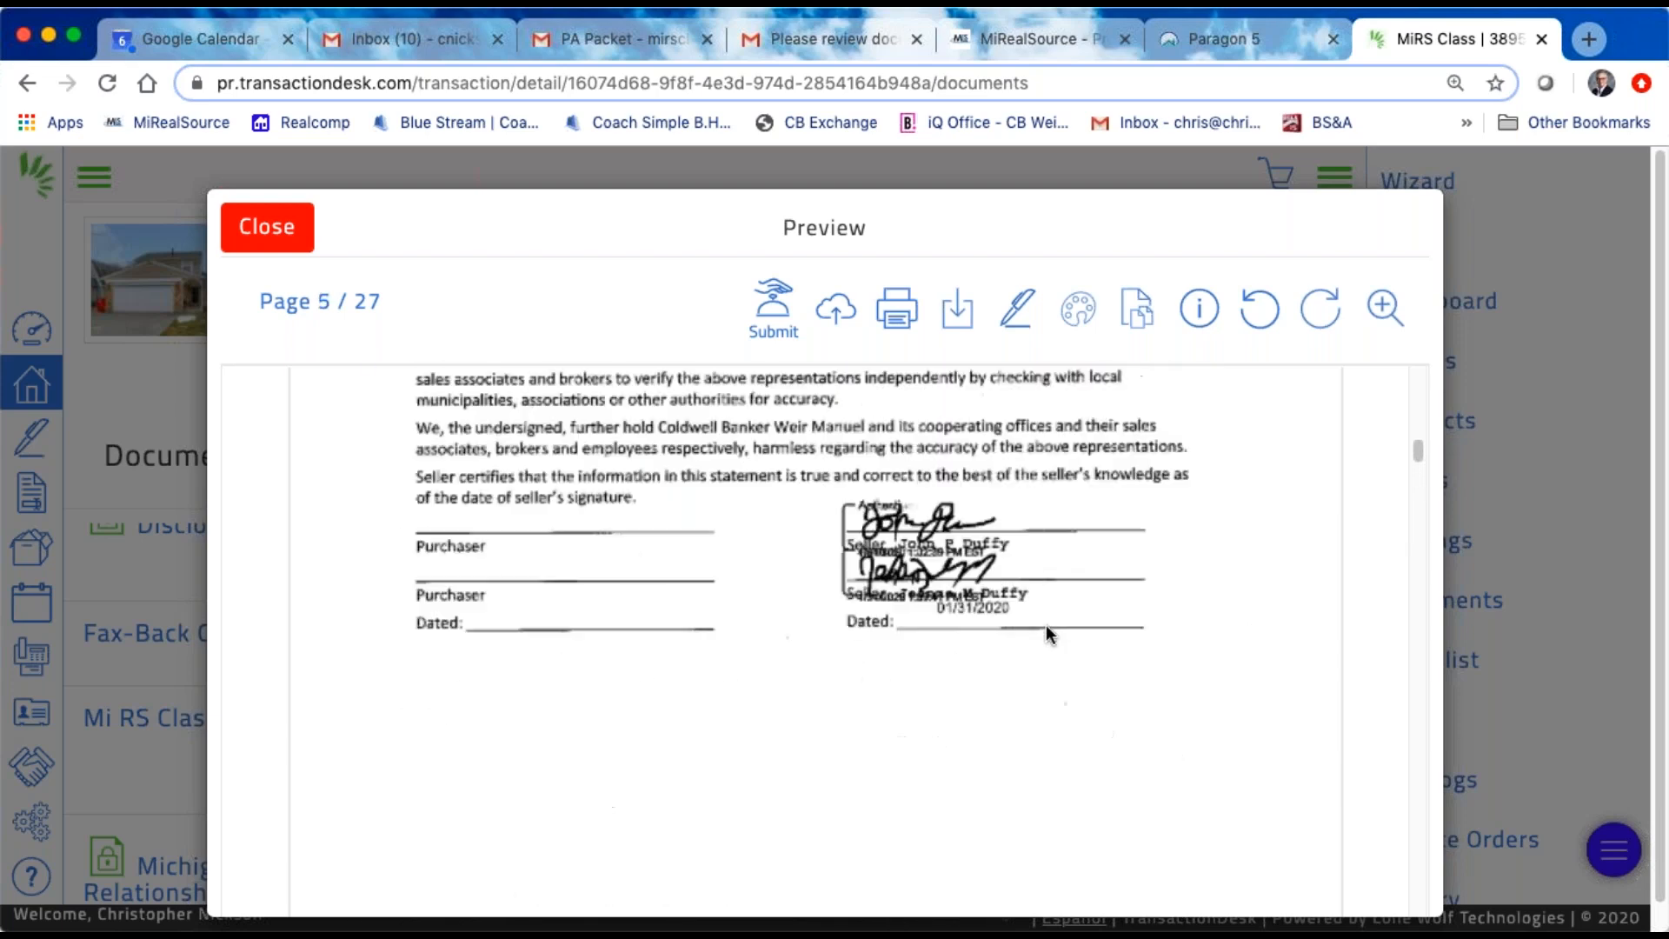
scroll(1046, 624, up, 15)
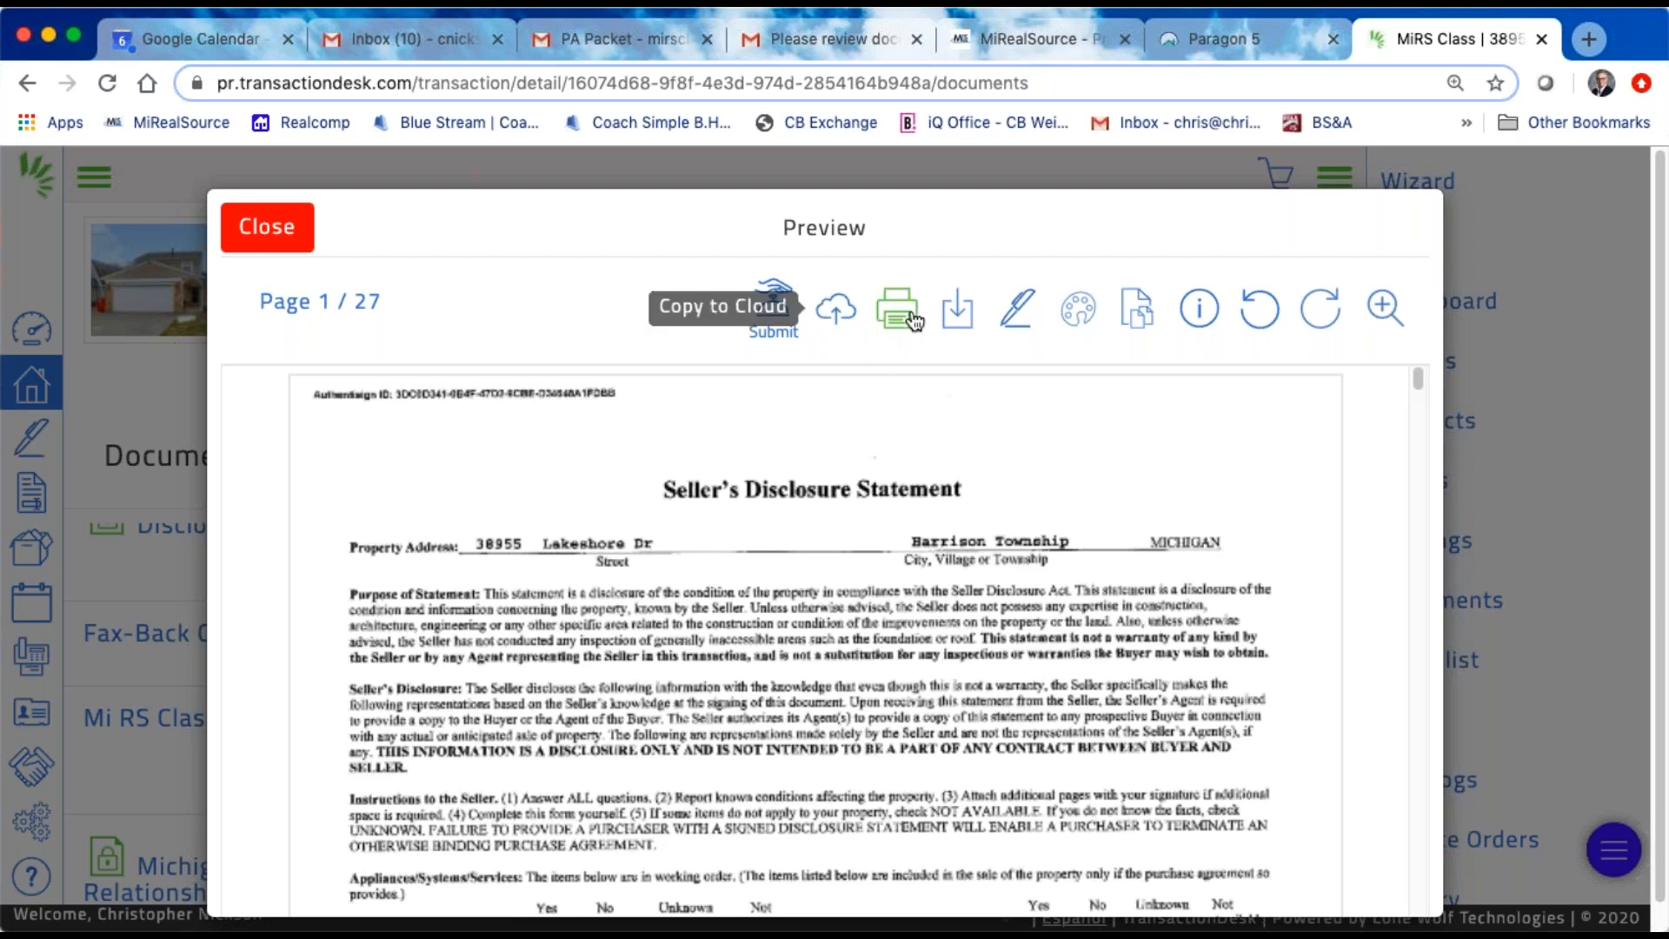
Step: Open the merged PDF in the Document Slicer and look over its page thumbnails
click(1136, 310)
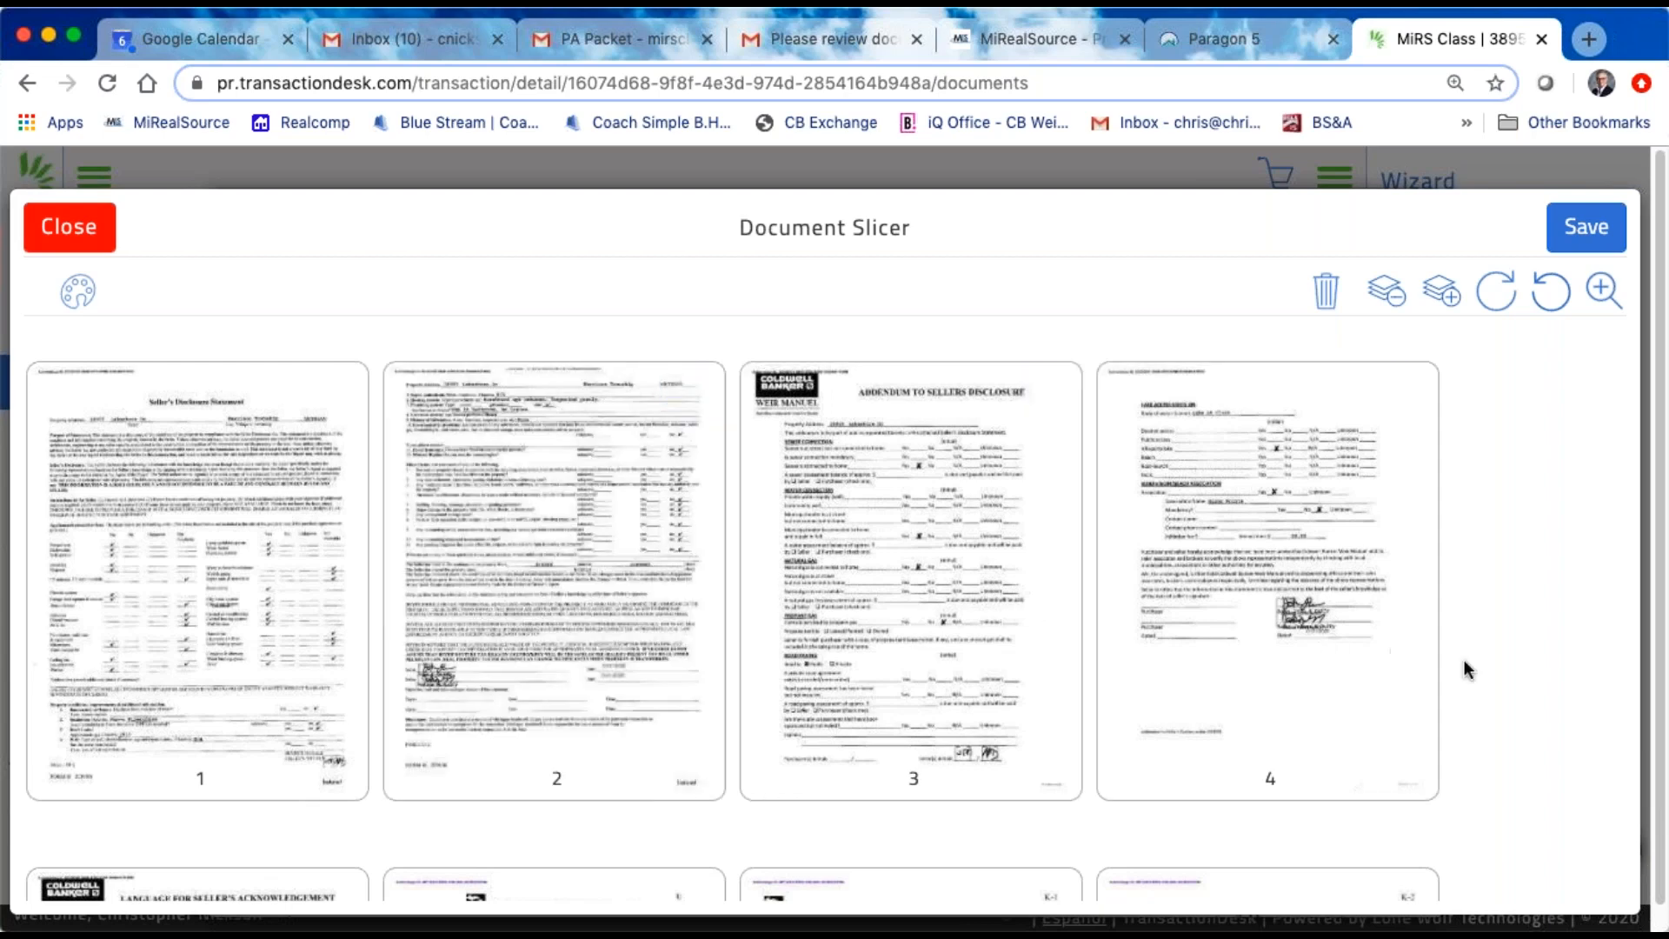
scroll(1521, 656, down, 12)
scroll(1521, 661, down, 12)
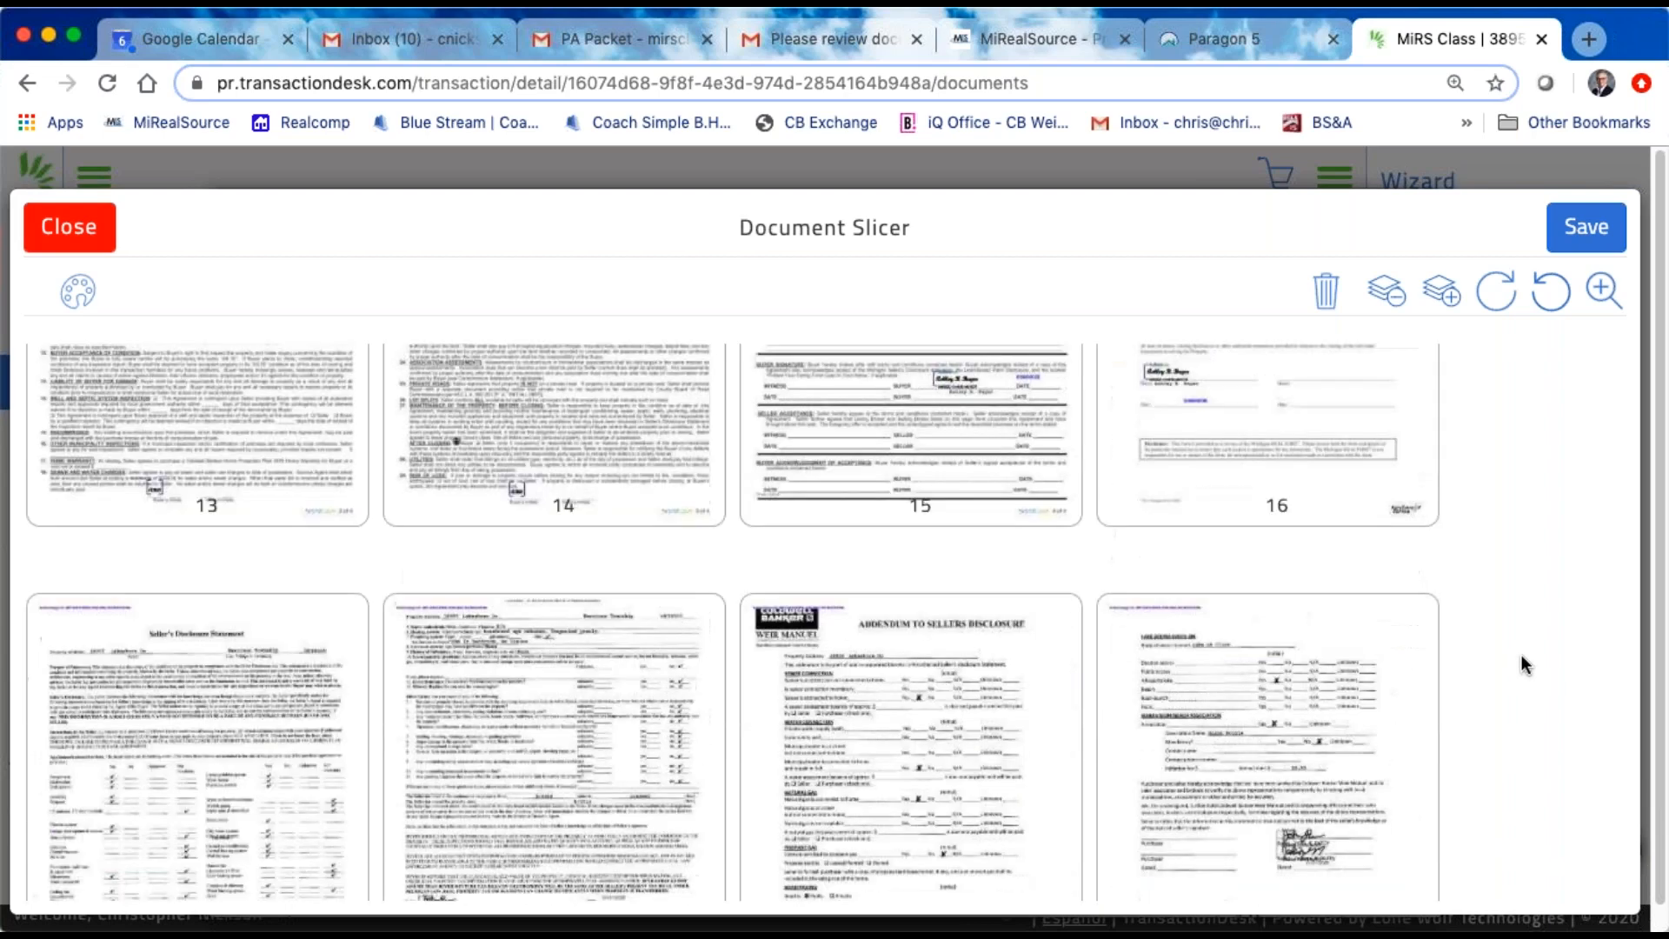
scroll(1521, 654, up, 10)
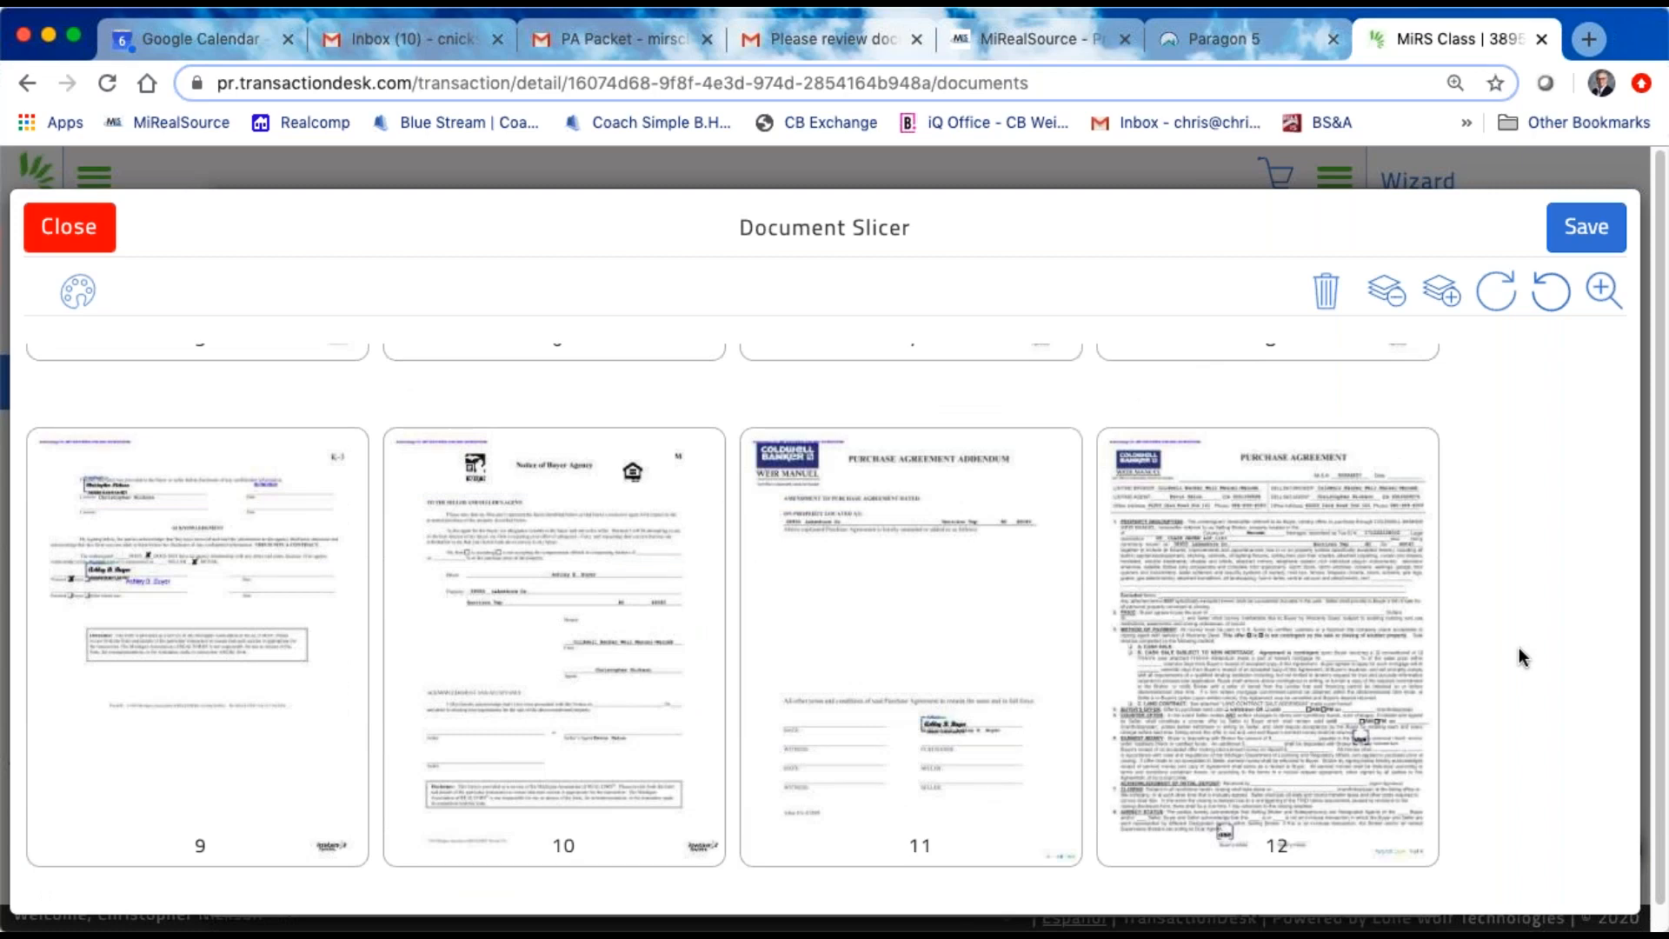
scroll(1519, 646, up, 5)
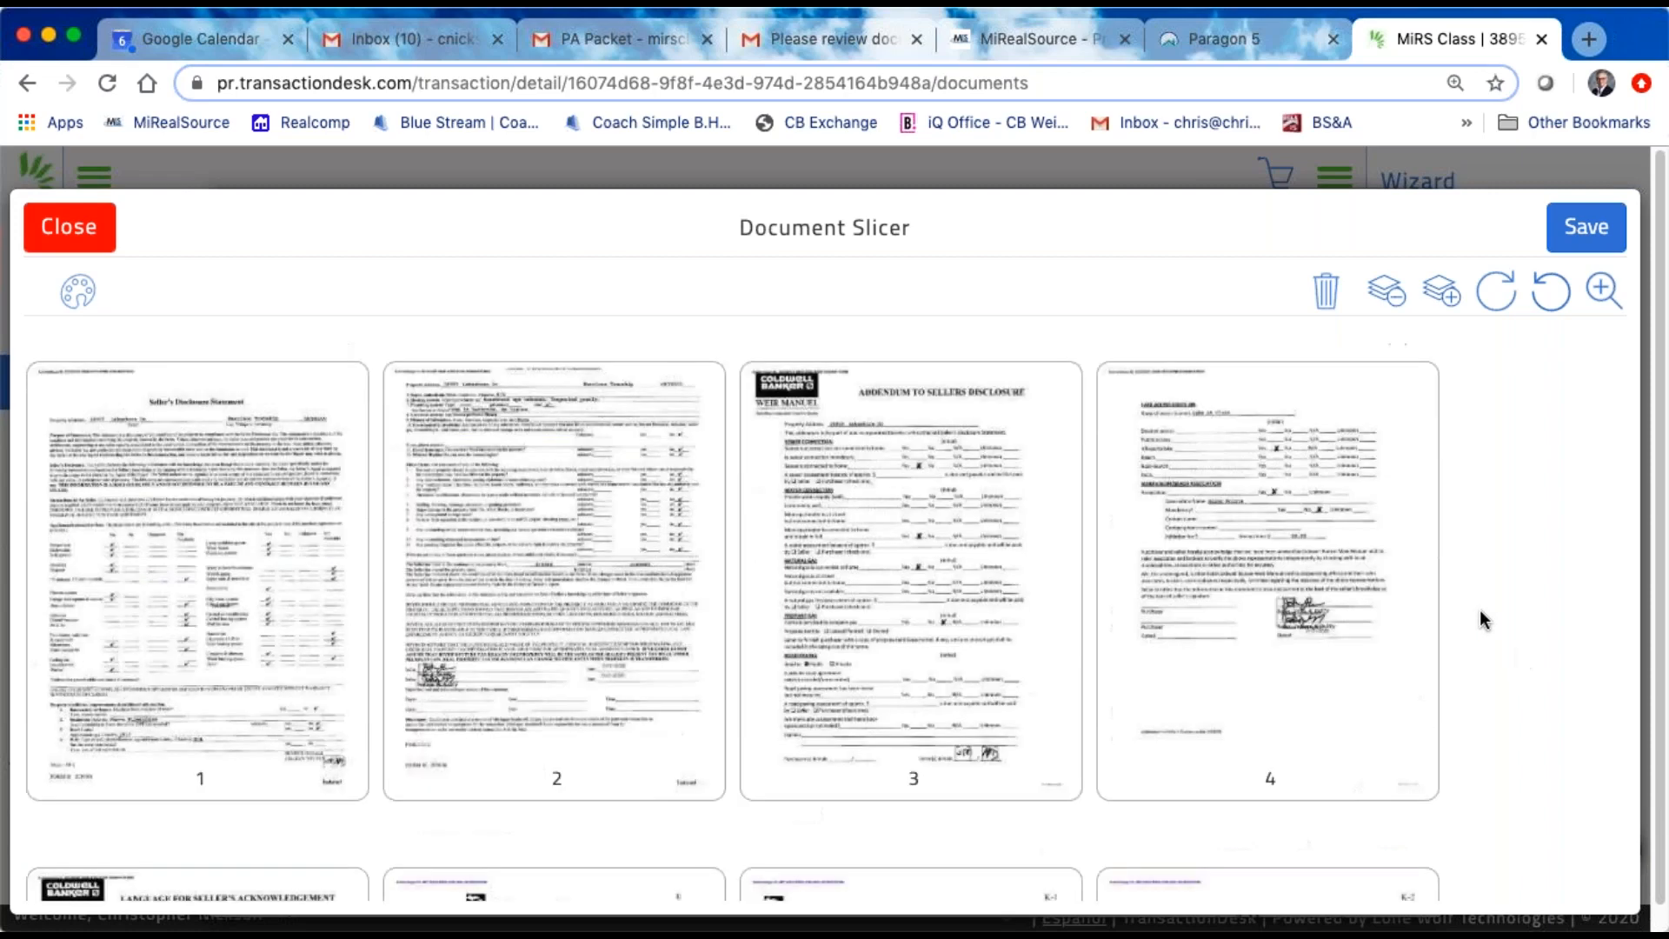
Step: Select pages 1 to 5, covering the seller's disclosure, its addendum and the lead-based paint acknowledgement
click(224, 563)
click(504, 577)
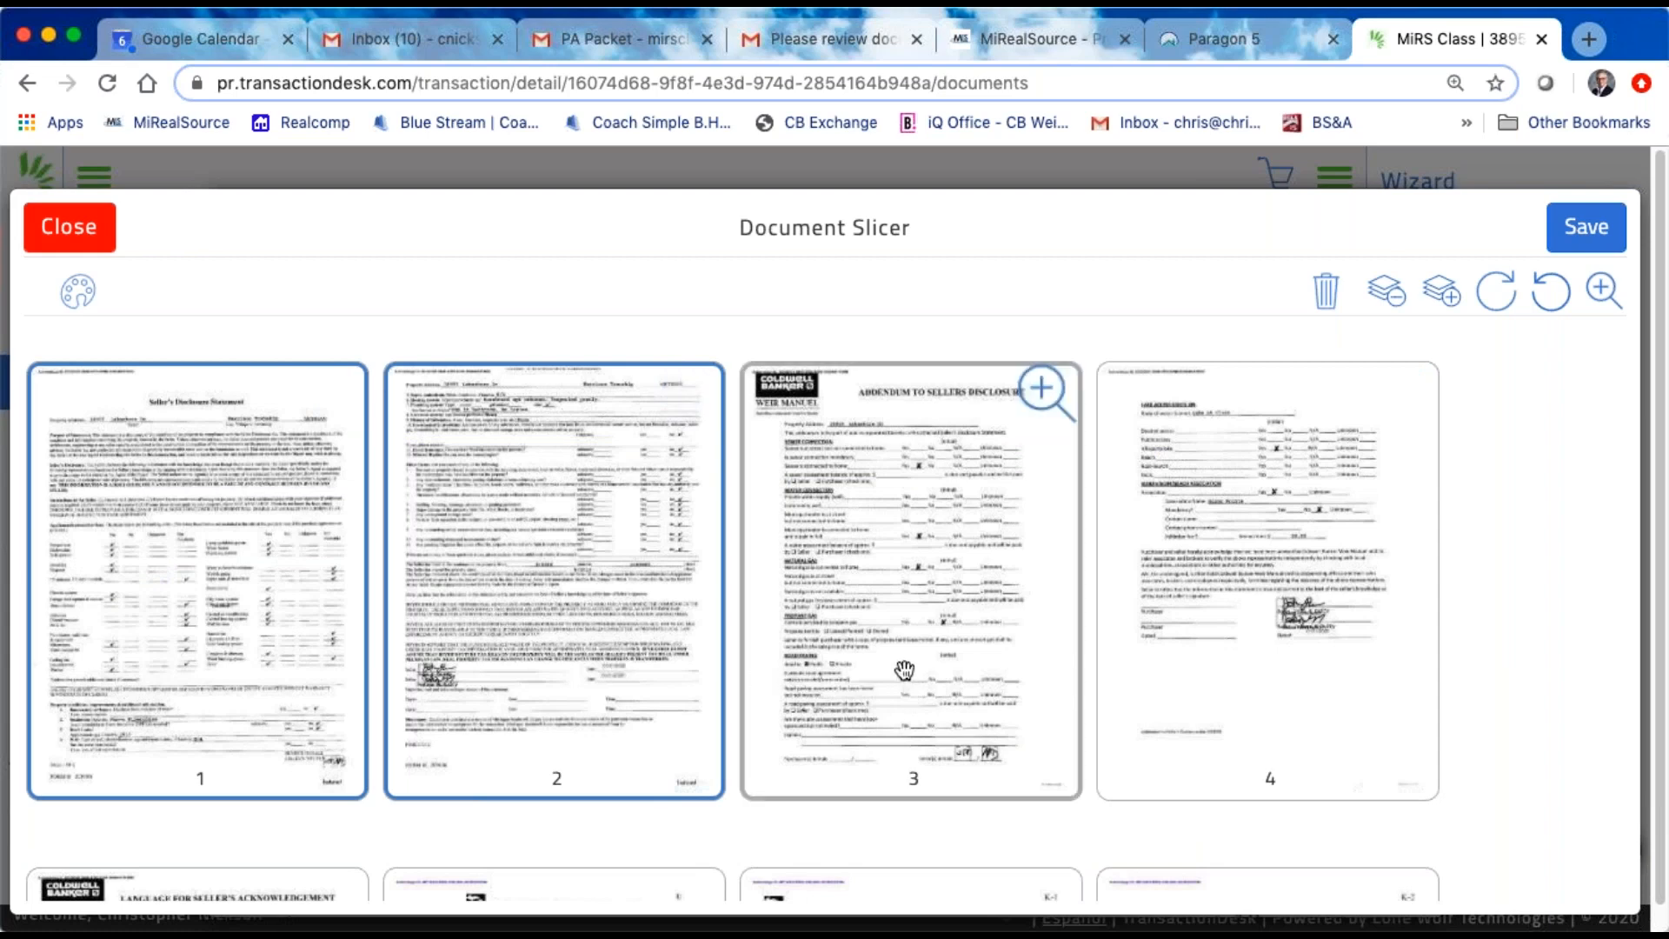
click(1043, 676)
click(1328, 638)
scroll(1399, 633, down, 3)
scroll(52, 795, down, 1)
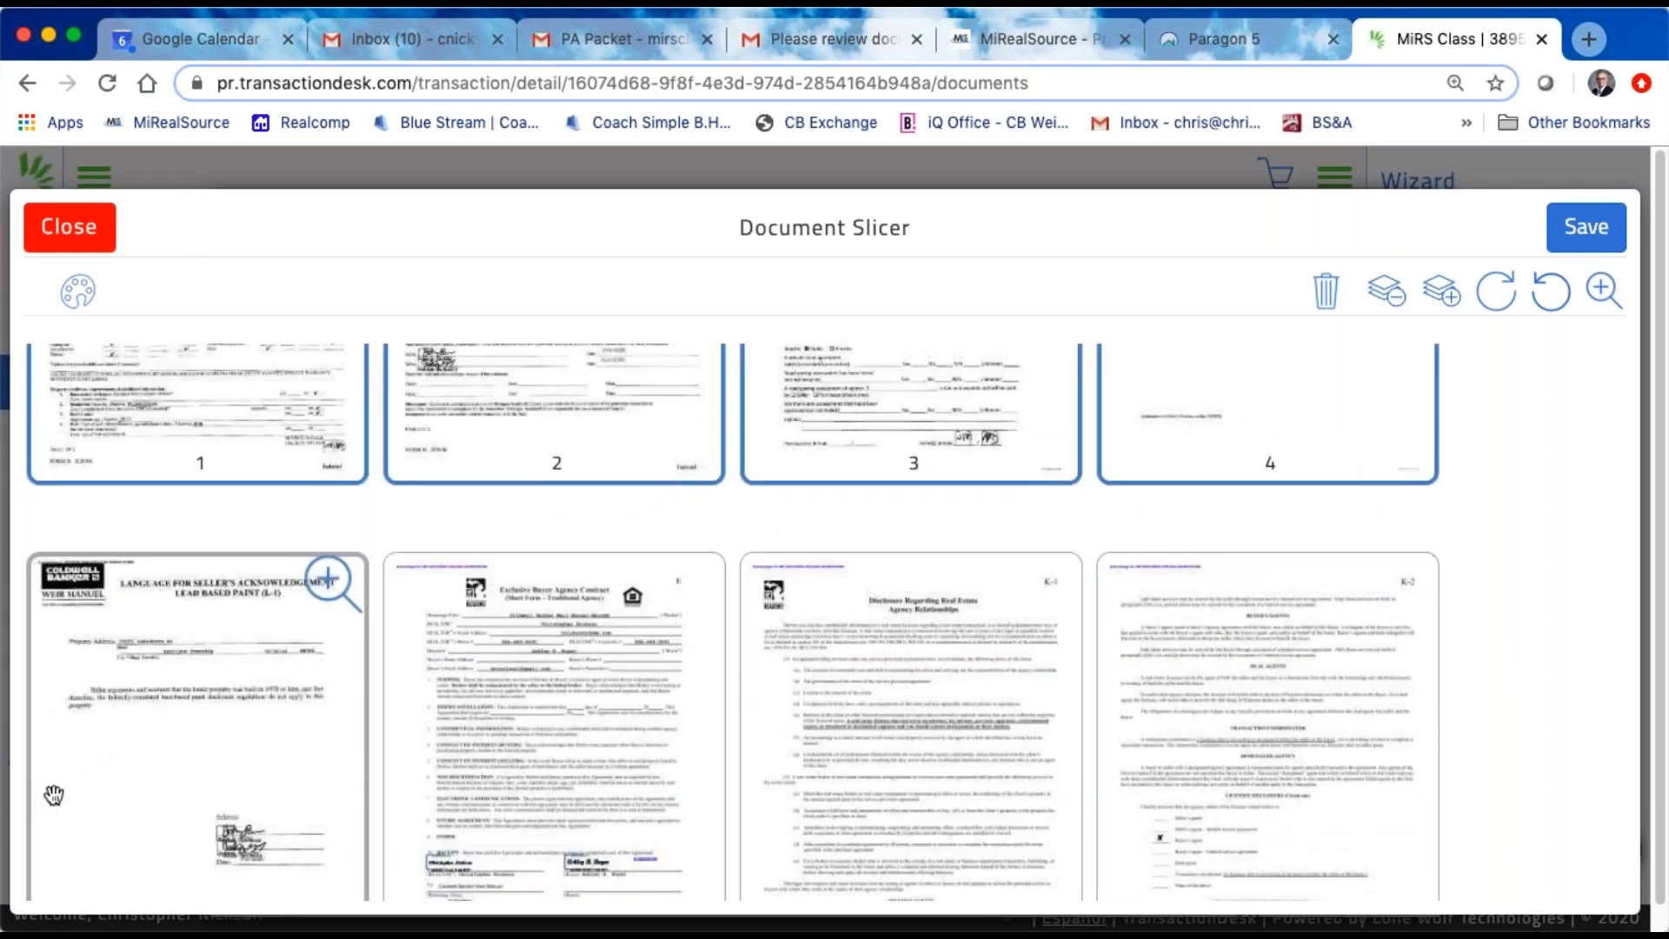
click(165, 747)
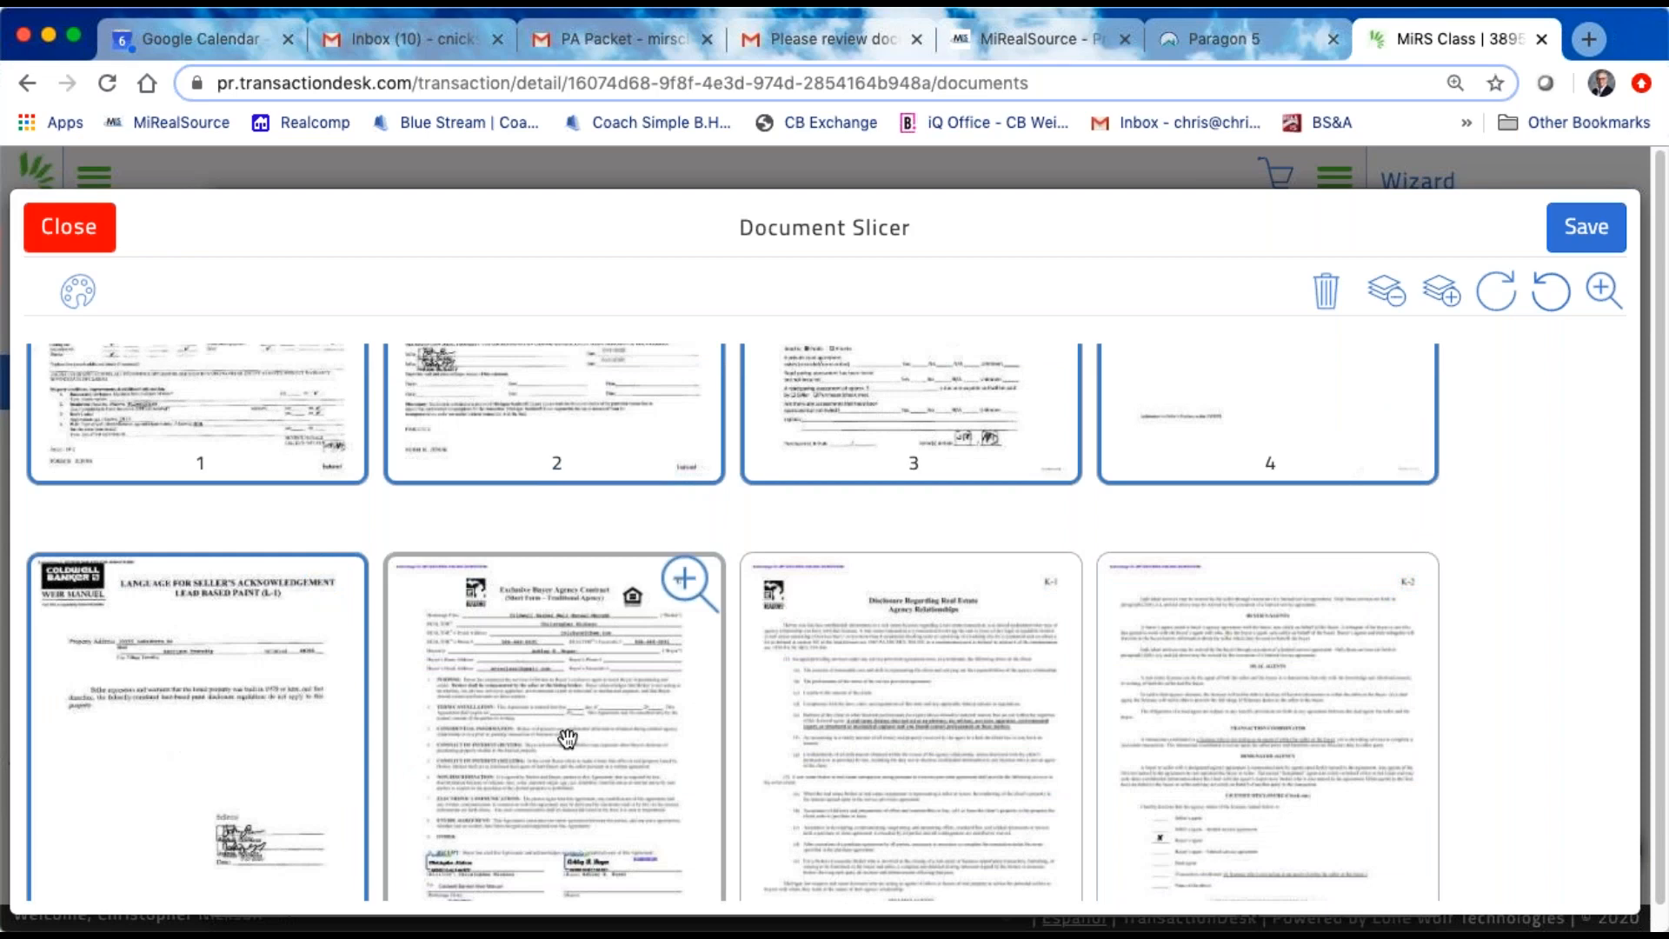
Step: Add the agency relationships disclosure on pages 7, 8 and 9 to the selection, skipping the buyer agency contract
scroll(574, 727, down, 1)
scroll(574, 728, down, 1)
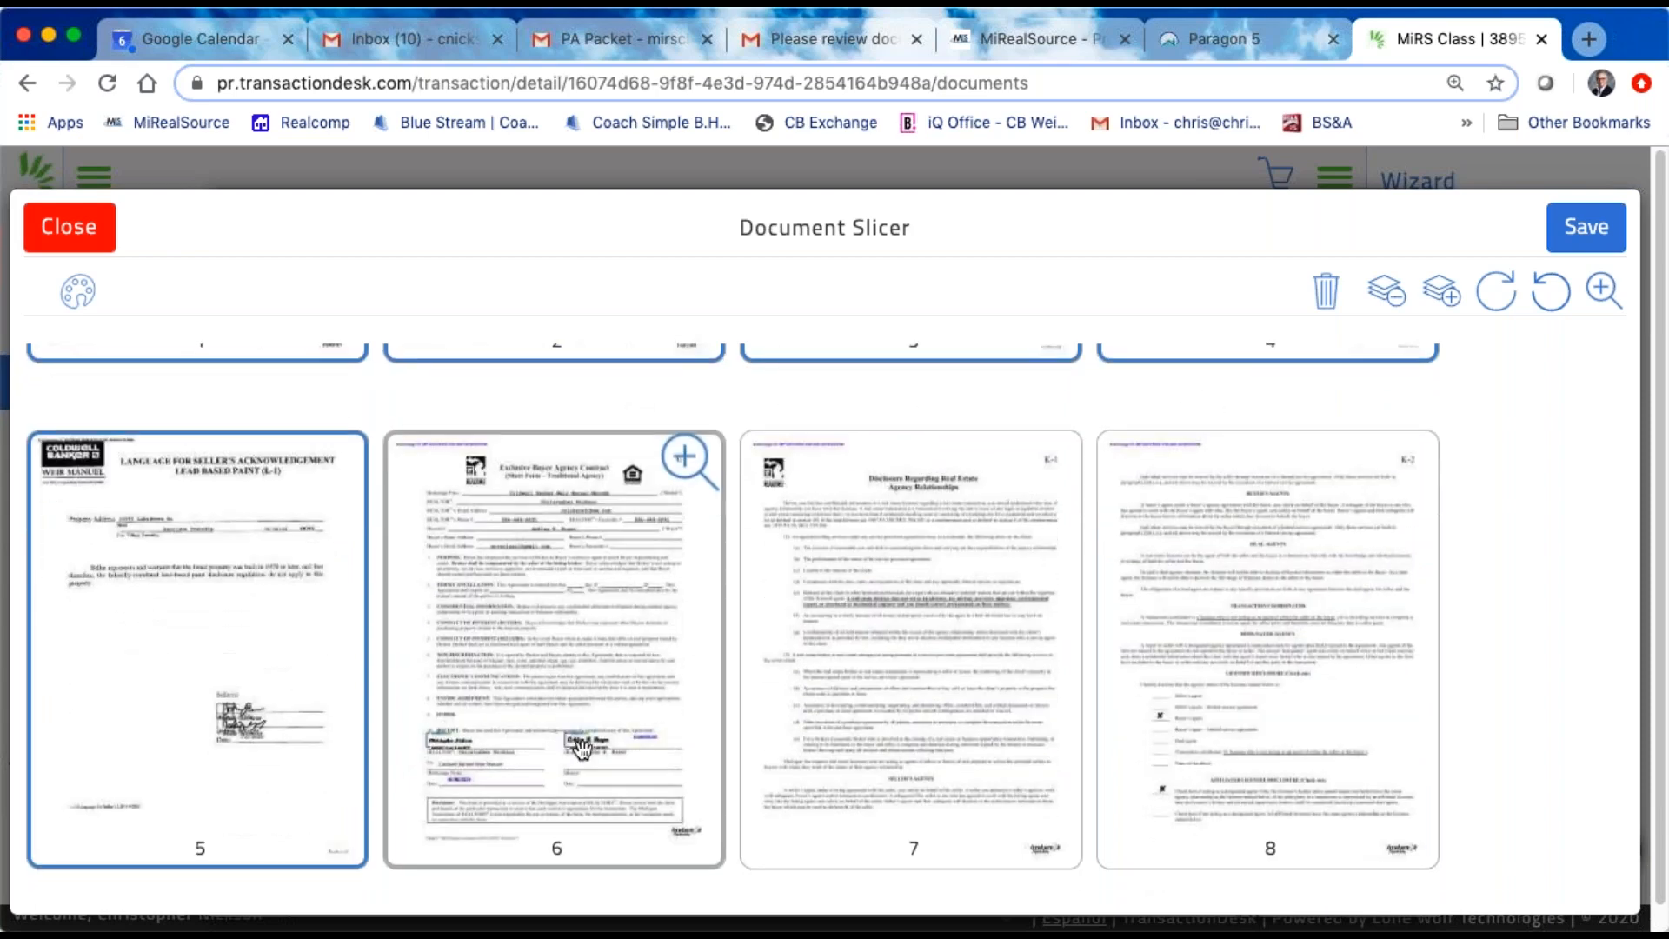
scroll(565, 728, down, 1)
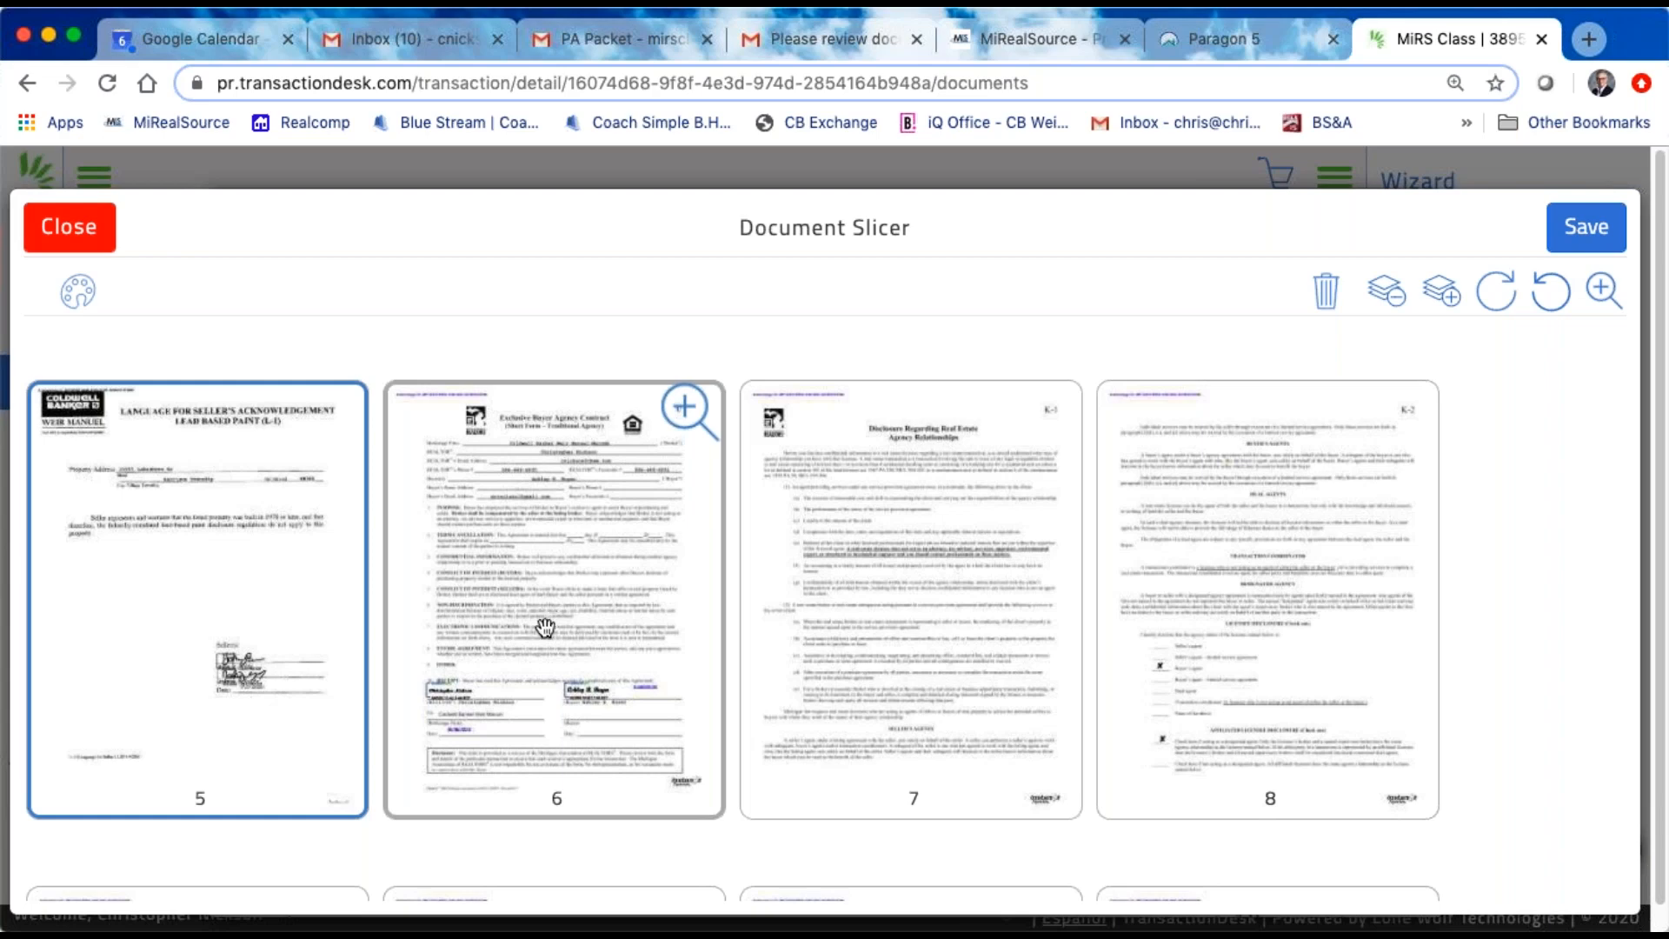
click(945, 590)
click(1229, 569)
scroll(1229, 566, down, 3)
click(254, 802)
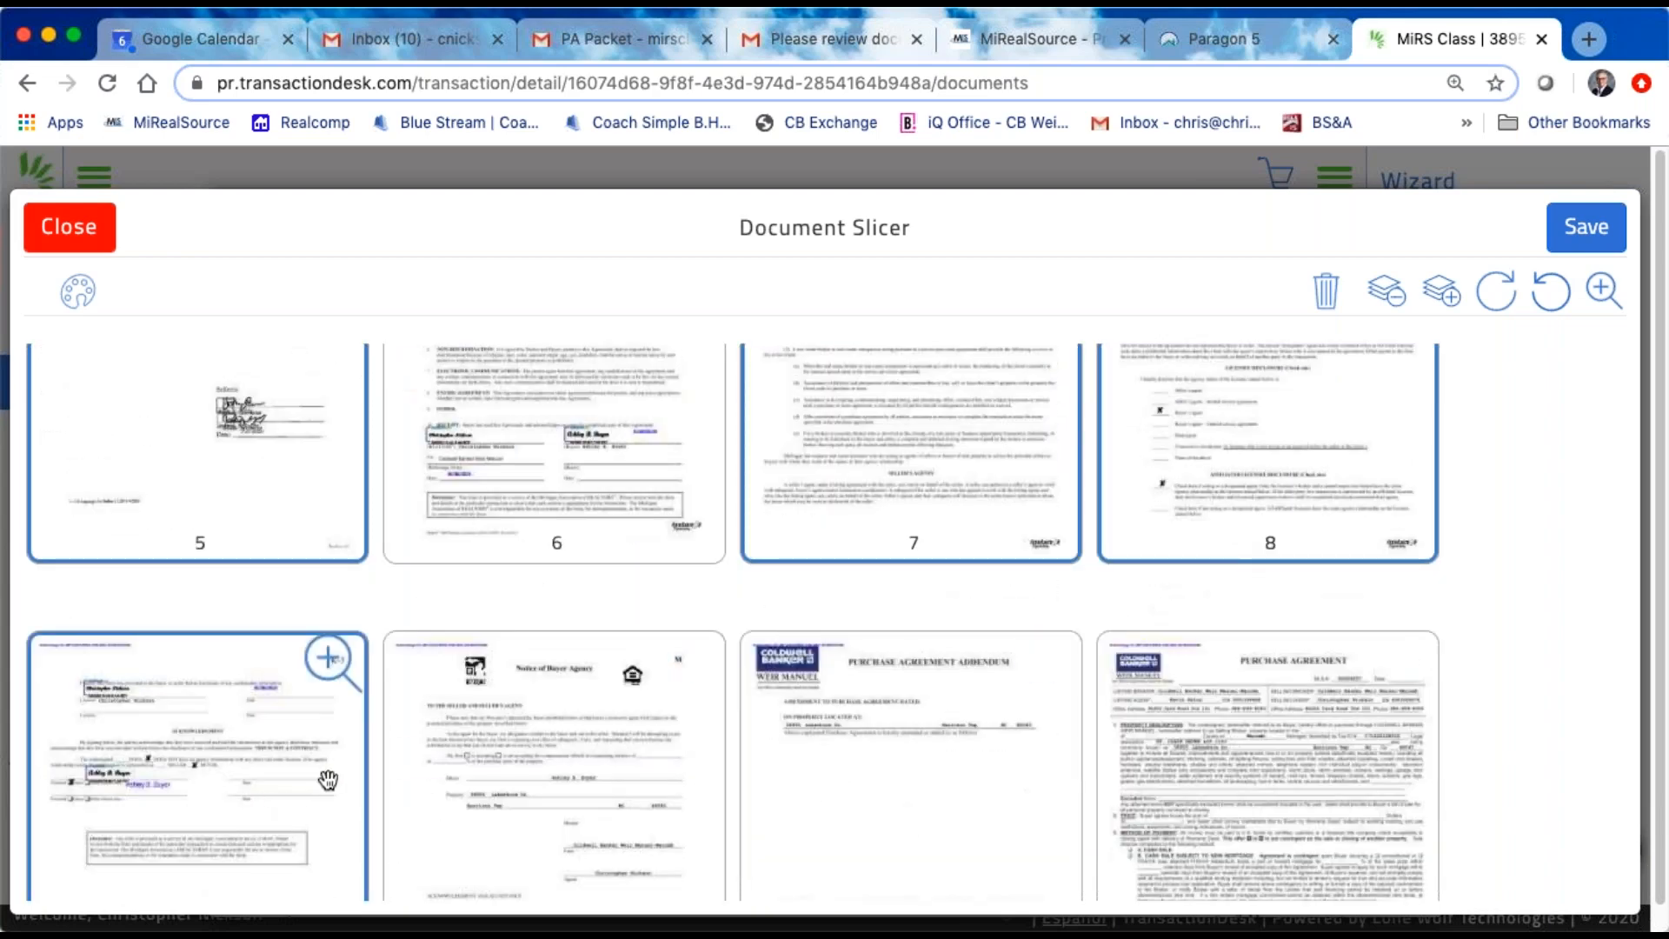
Step: Add the purchase agreement addendum on page 11 and the purchase agreement on pages 12 to 15 to the selection
scroll(539, 752, down, 2)
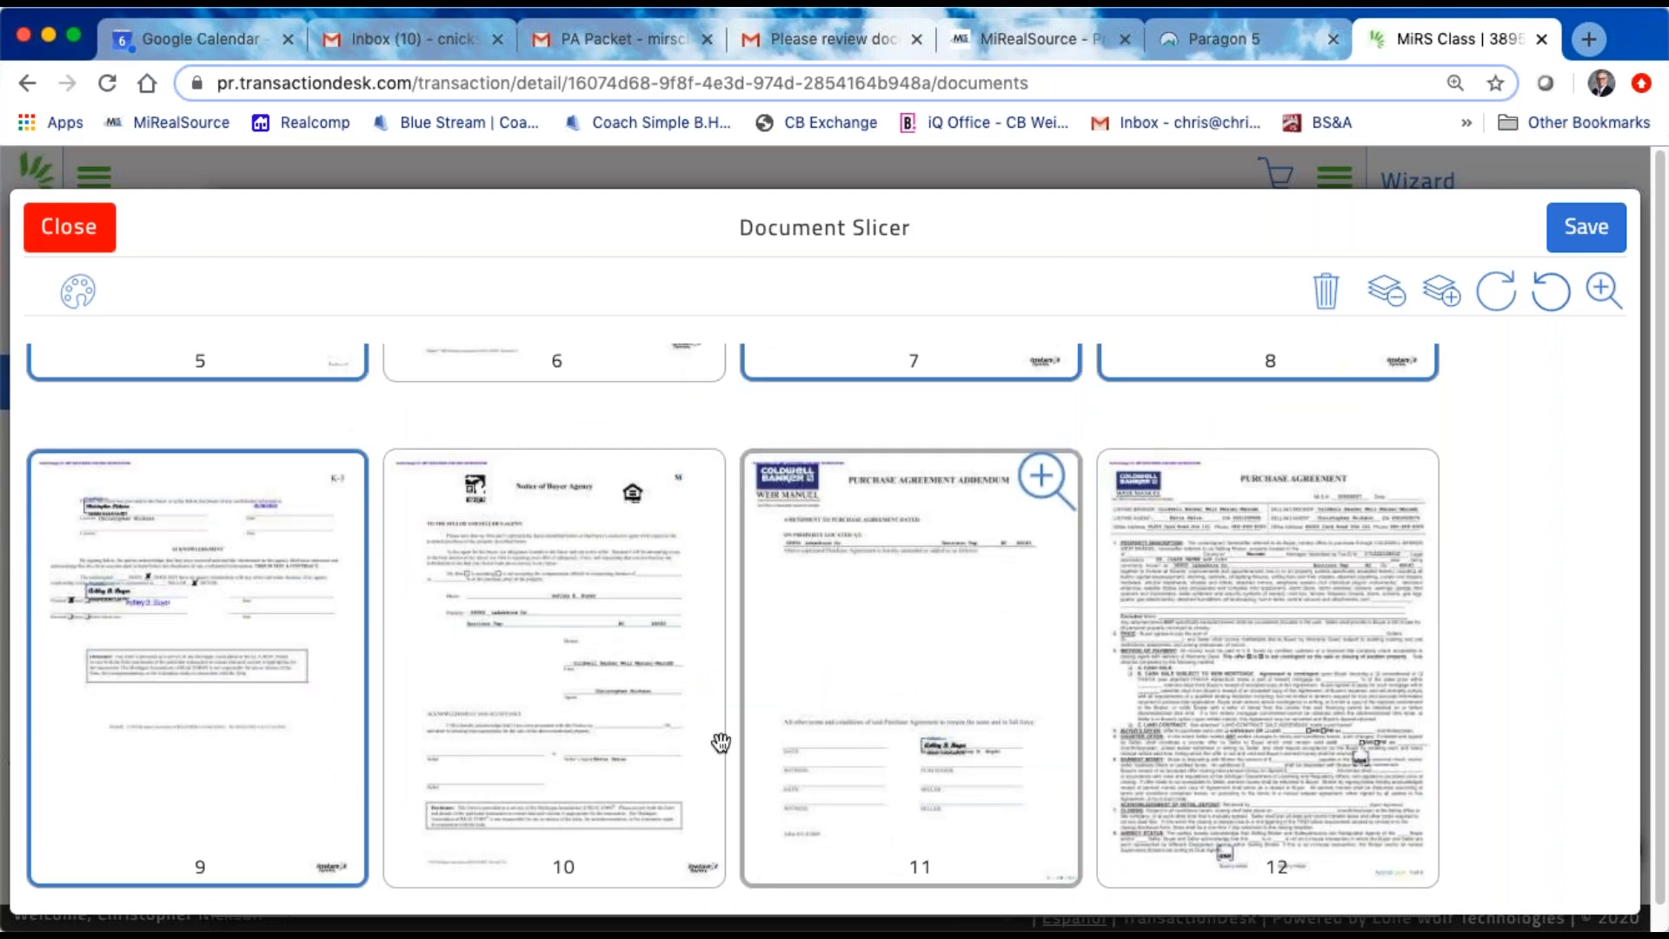
click(938, 645)
click(941, 645)
click(960, 641)
click(1250, 624)
scroll(1243, 628, down, 7)
click(292, 614)
click(472, 597)
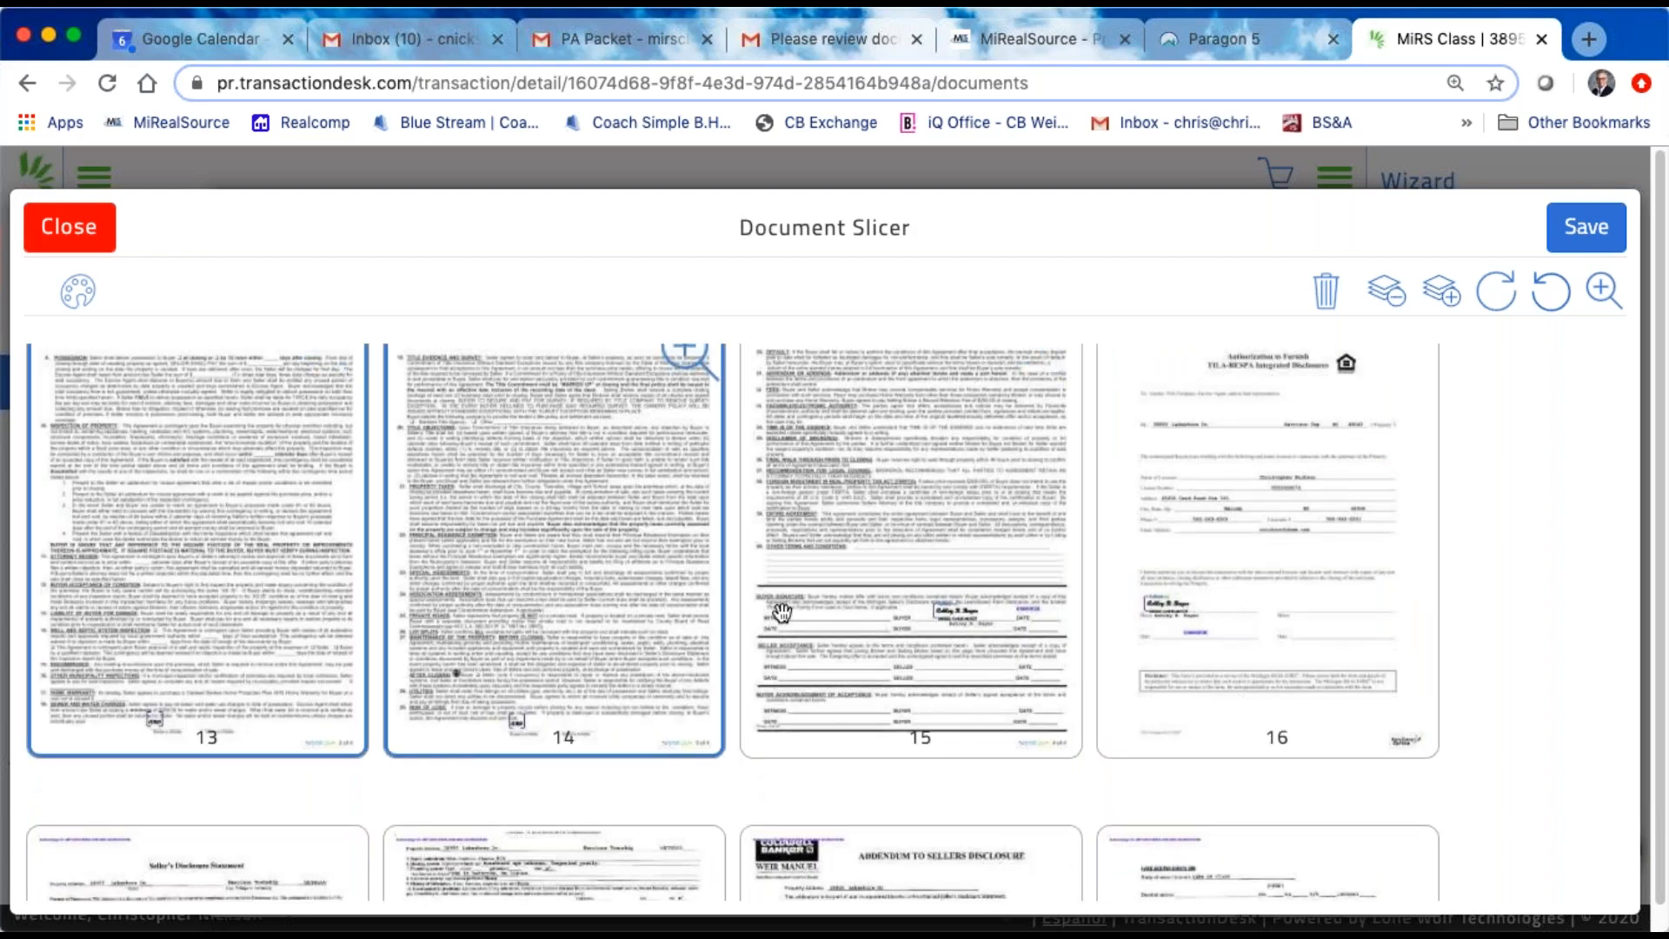
click(899, 594)
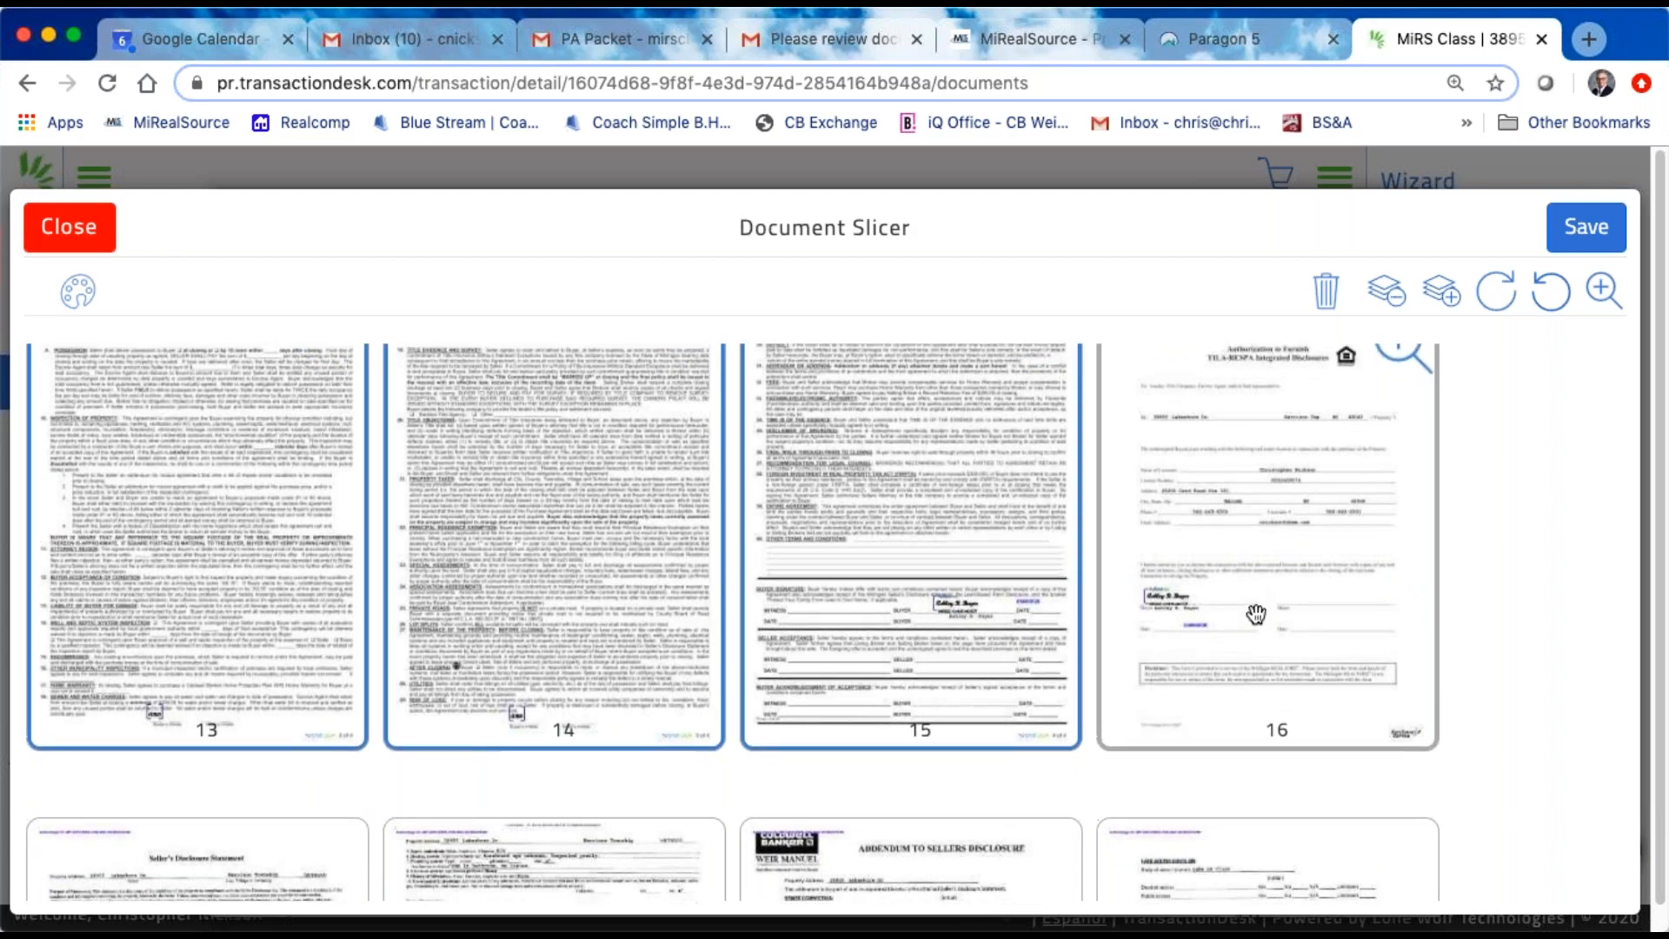
scroll(1255, 615, down, 3)
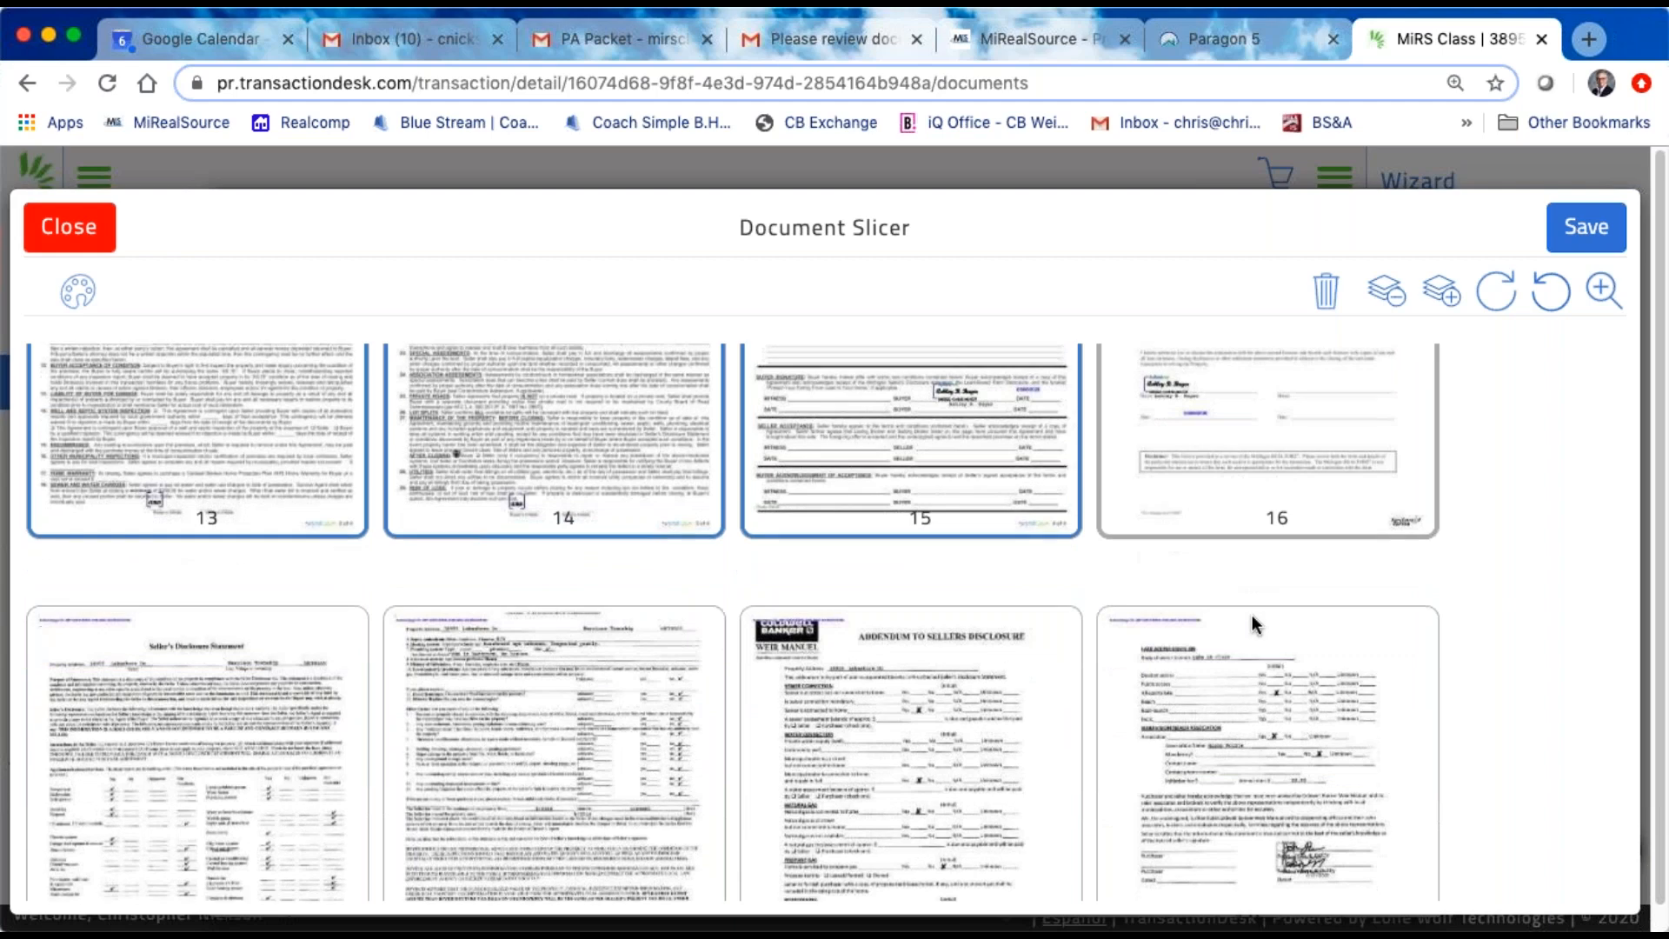
scroll(1252, 613, down, 5)
scroll(1251, 613, up, 15)
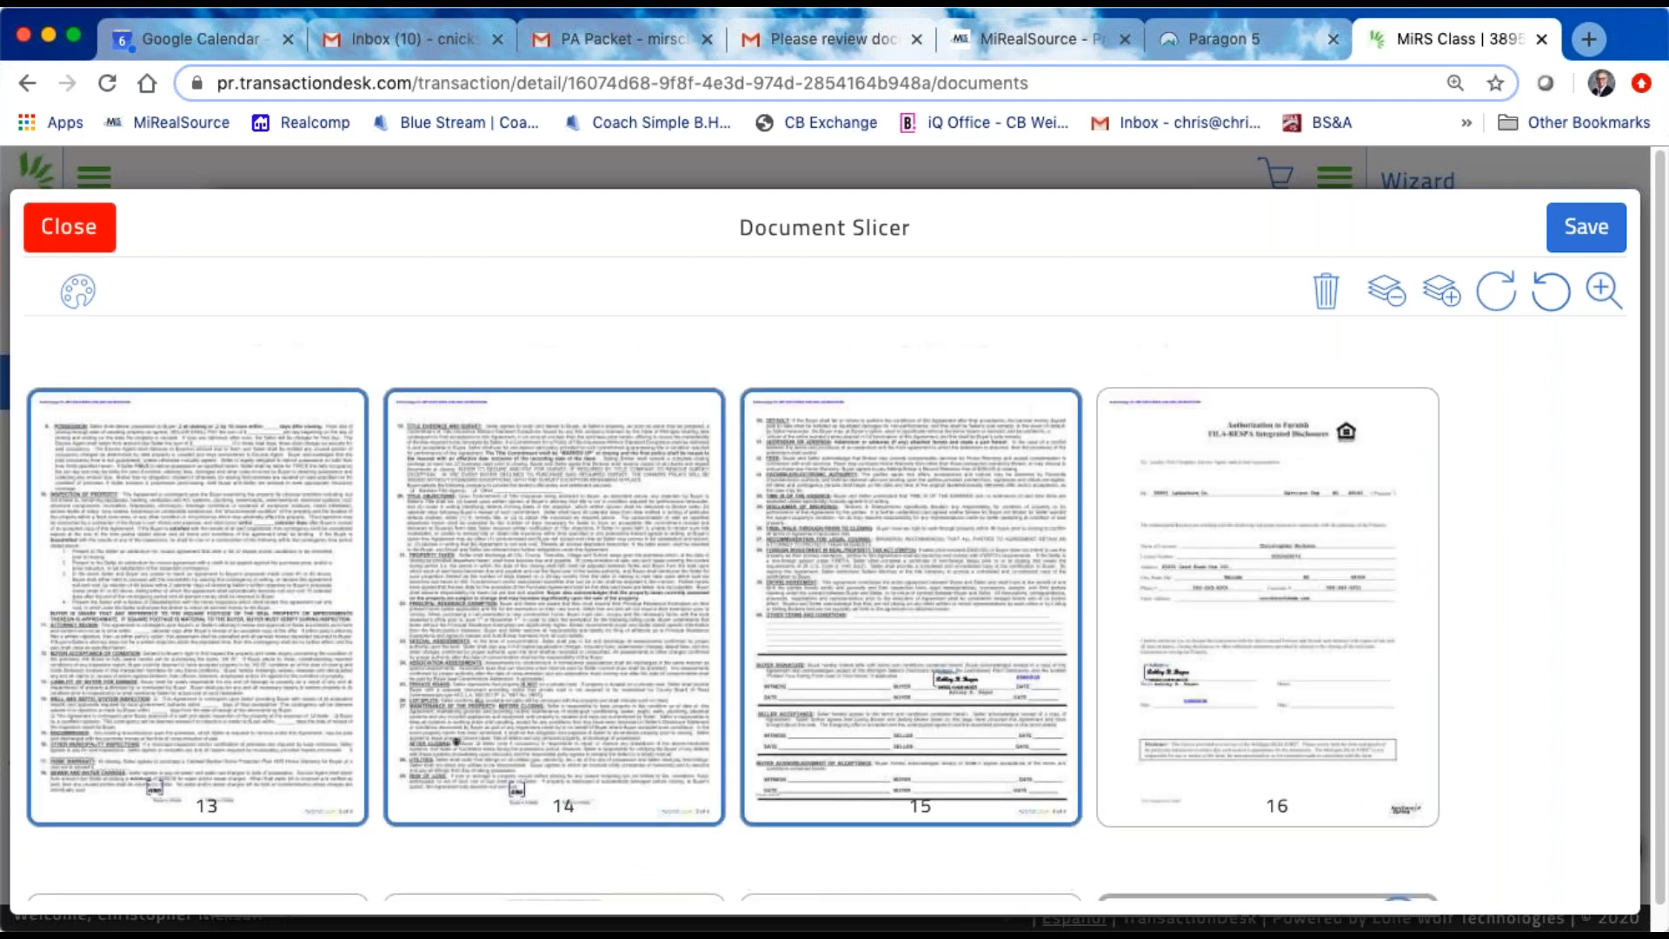
Step: Preview the seller's disclosure on page 1, and remove pages 1 and 2 from the selection
scroll(69, 722, up, 5)
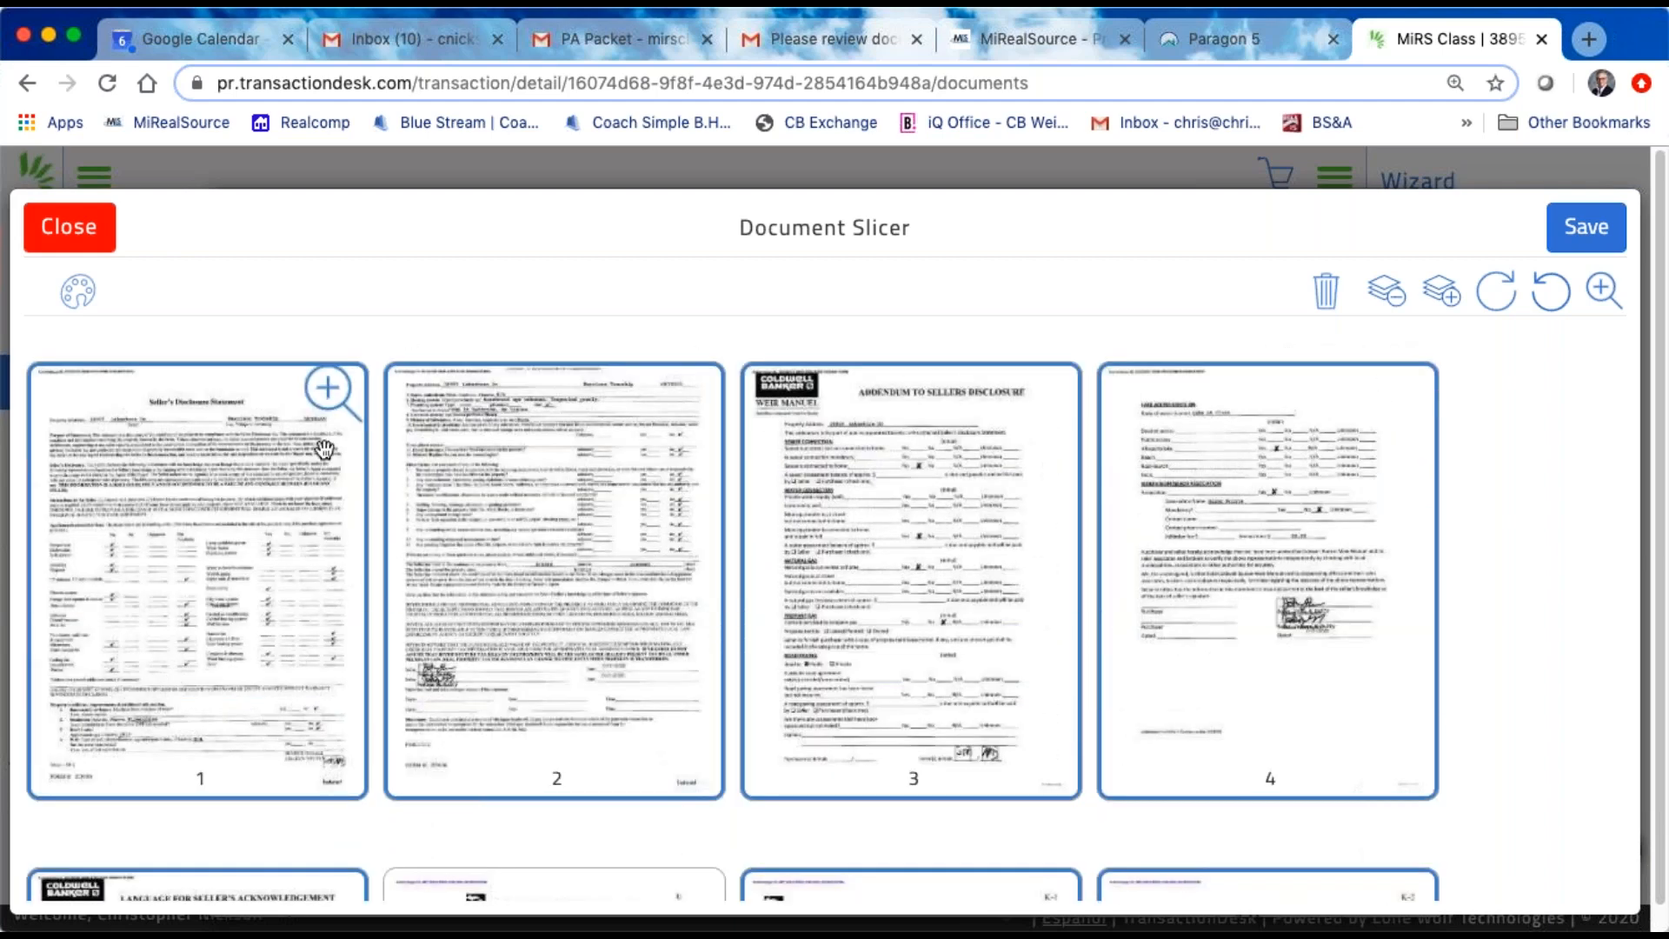
click(323, 391)
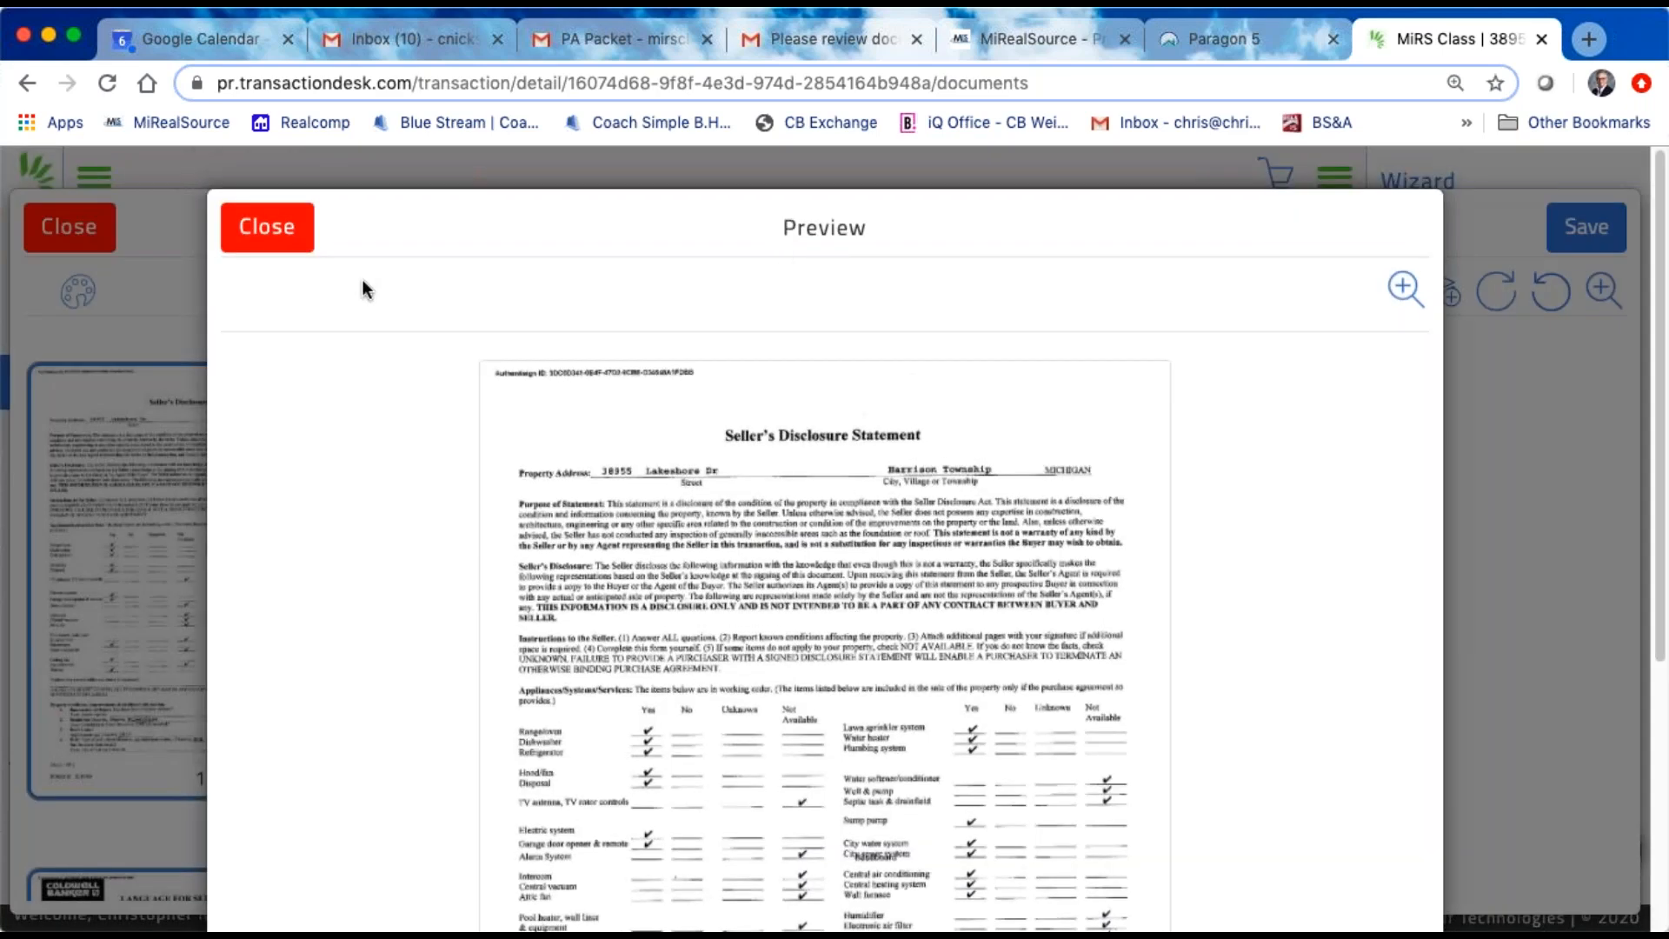
click(267, 226)
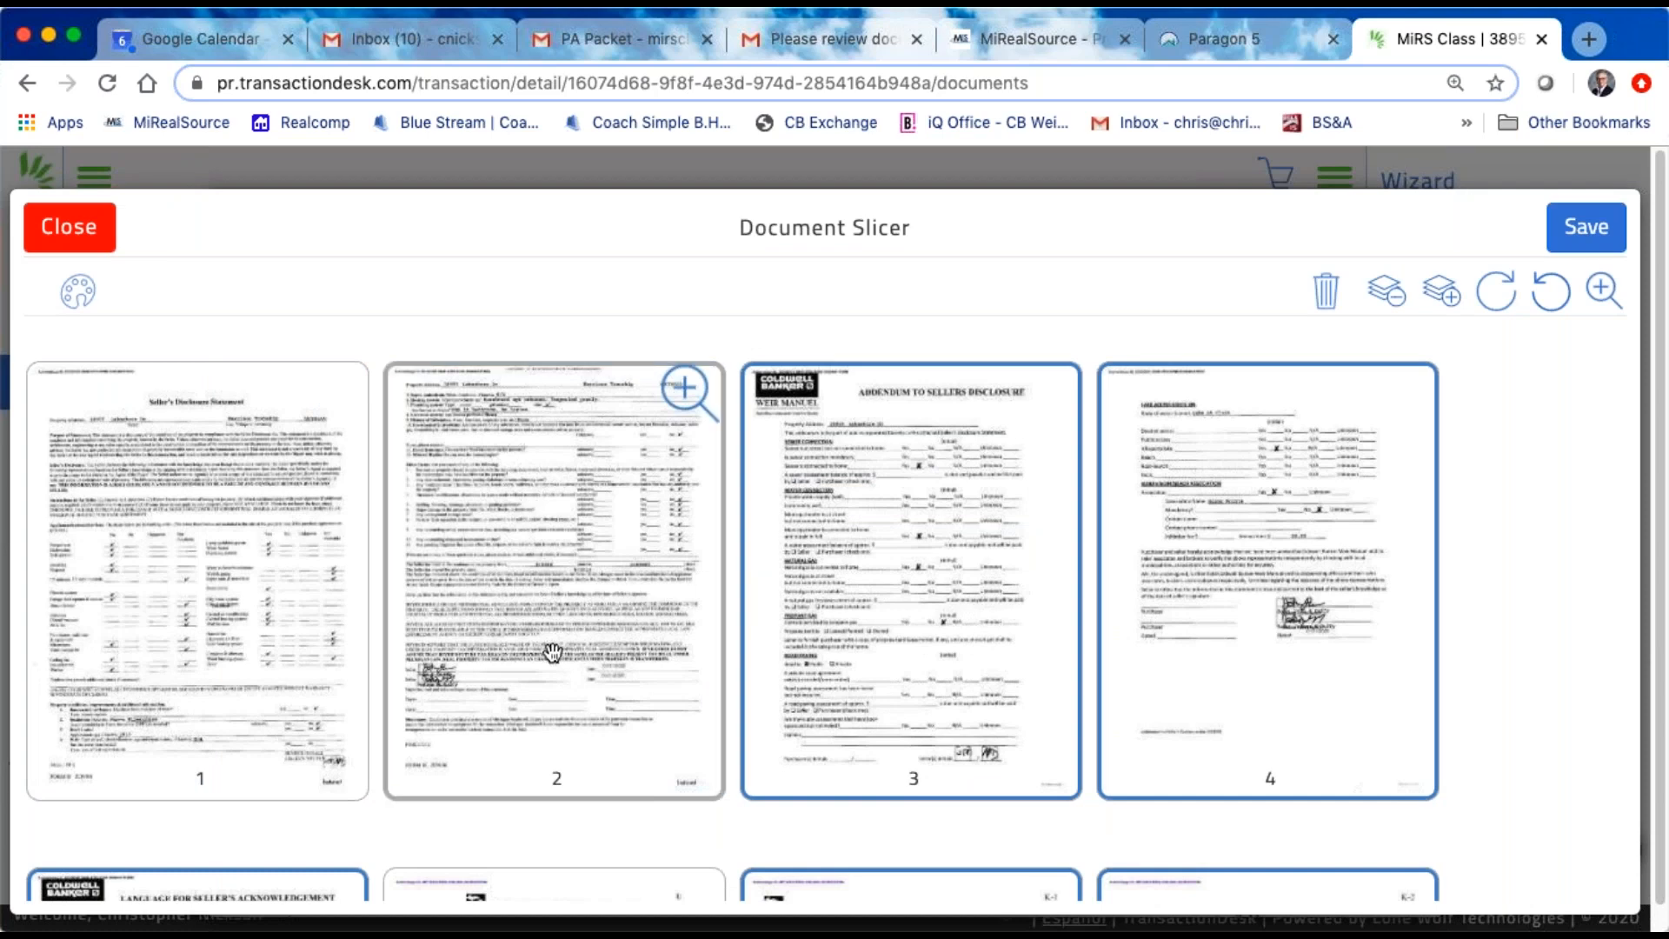
Step: Add the buyer-signed seller's disclosure and its addendum on pages 17 to 20 to the selection
scroll(540, 676, down, 7)
scroll(540, 665, down, 12)
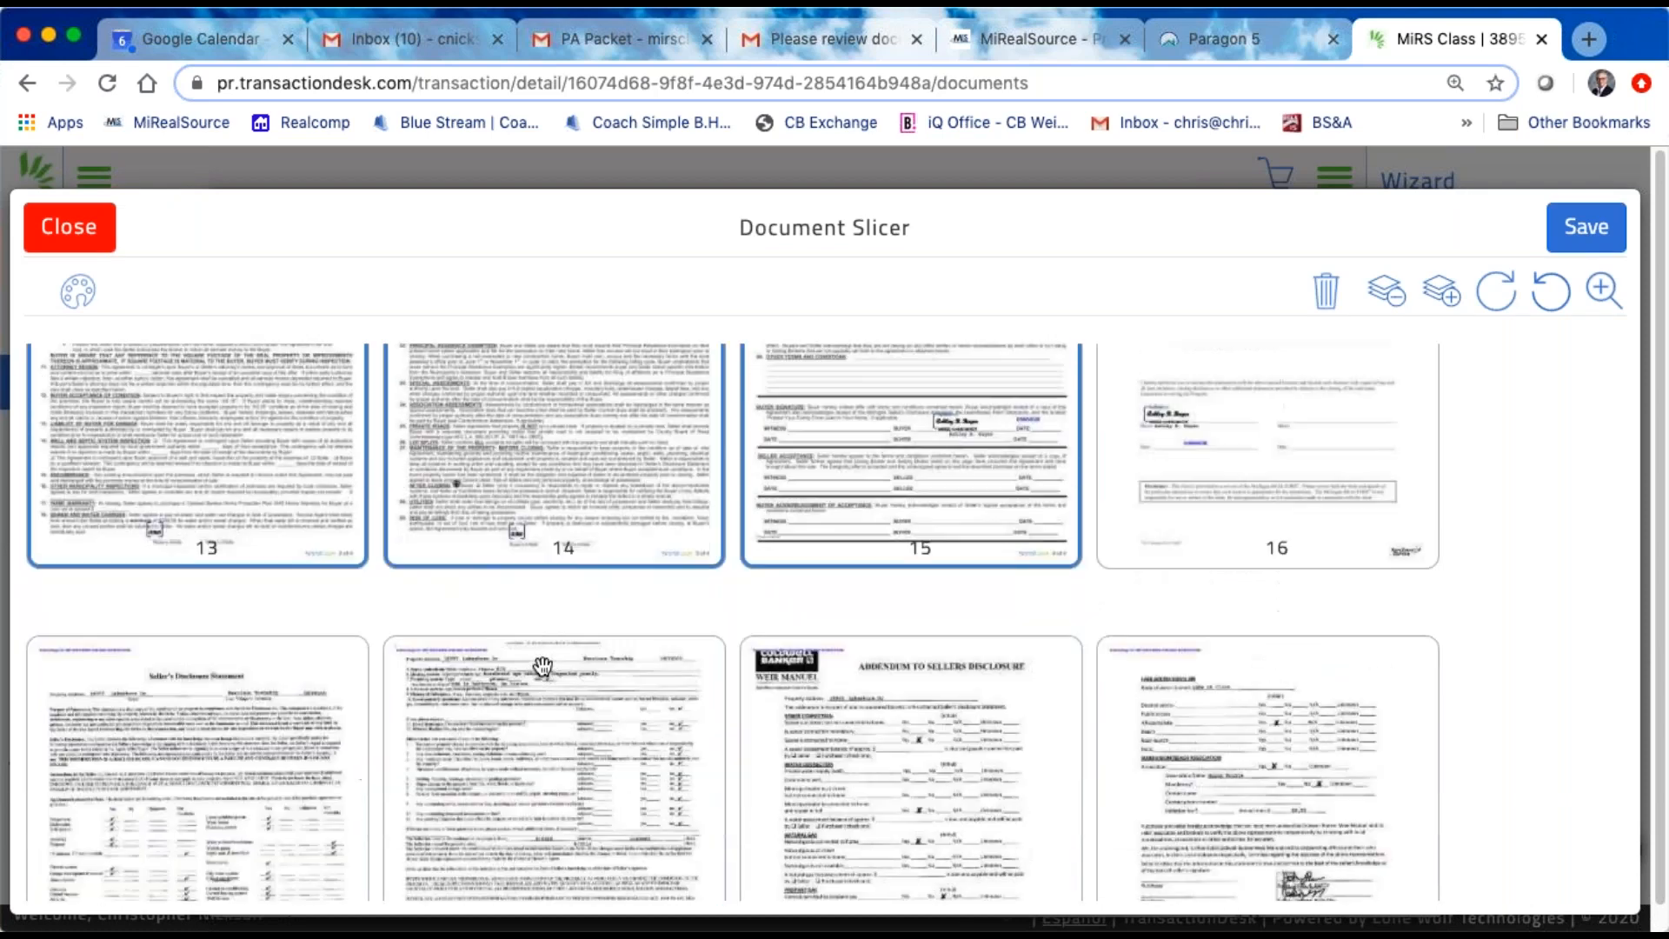
scroll(533, 654, down, 3)
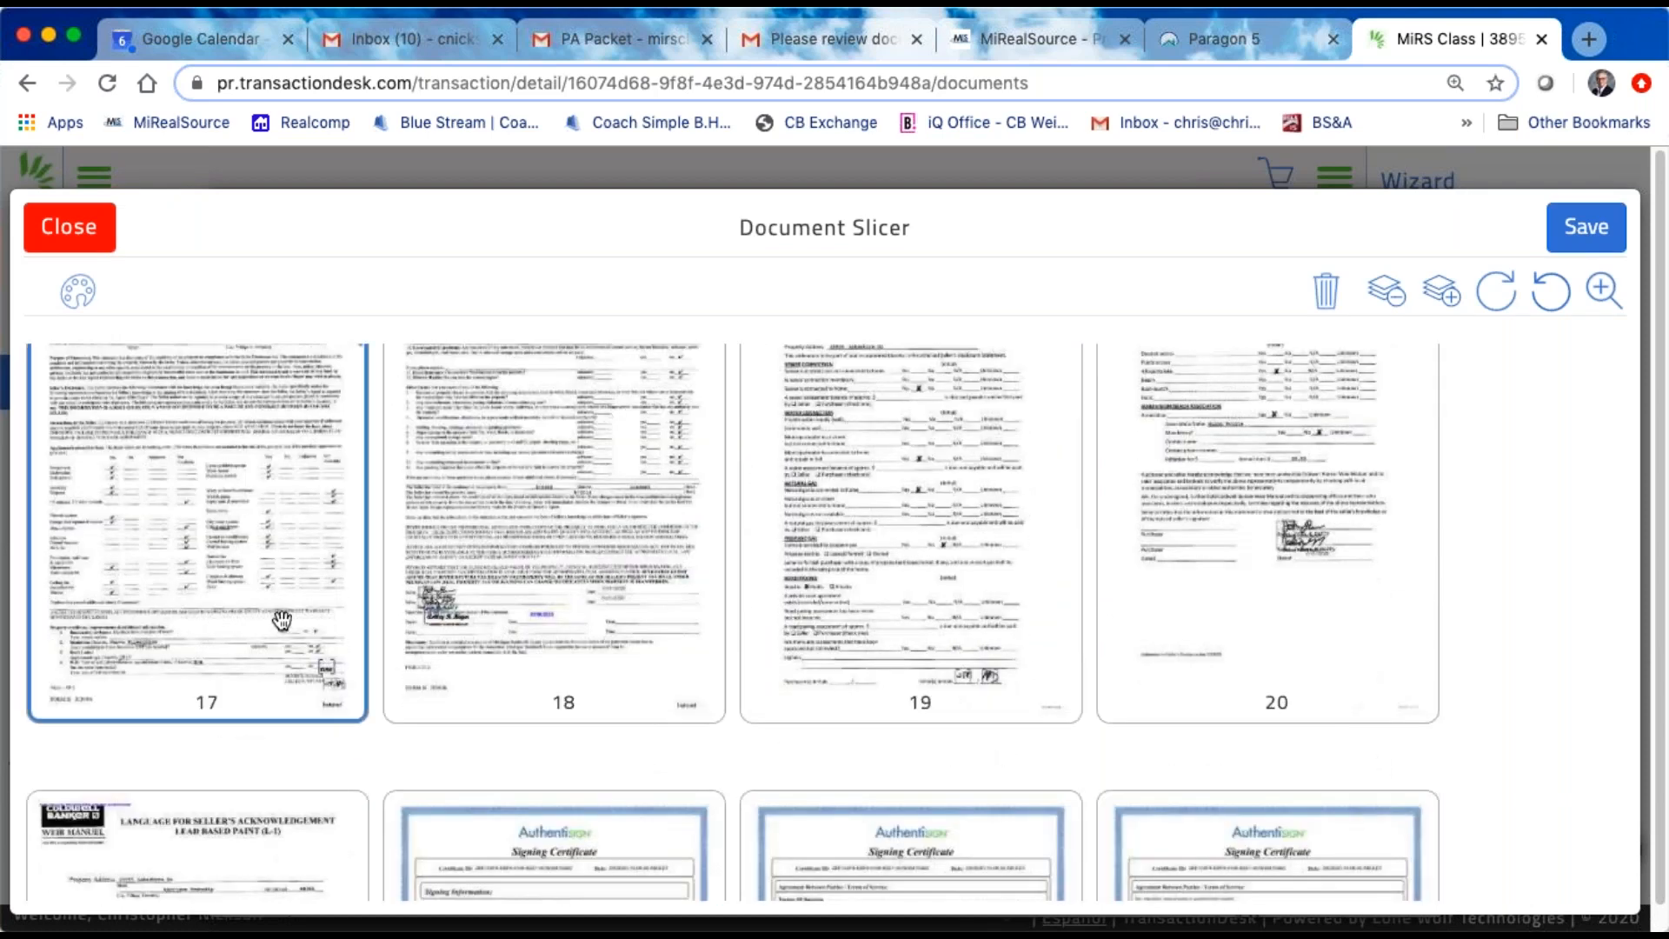
click(954, 607)
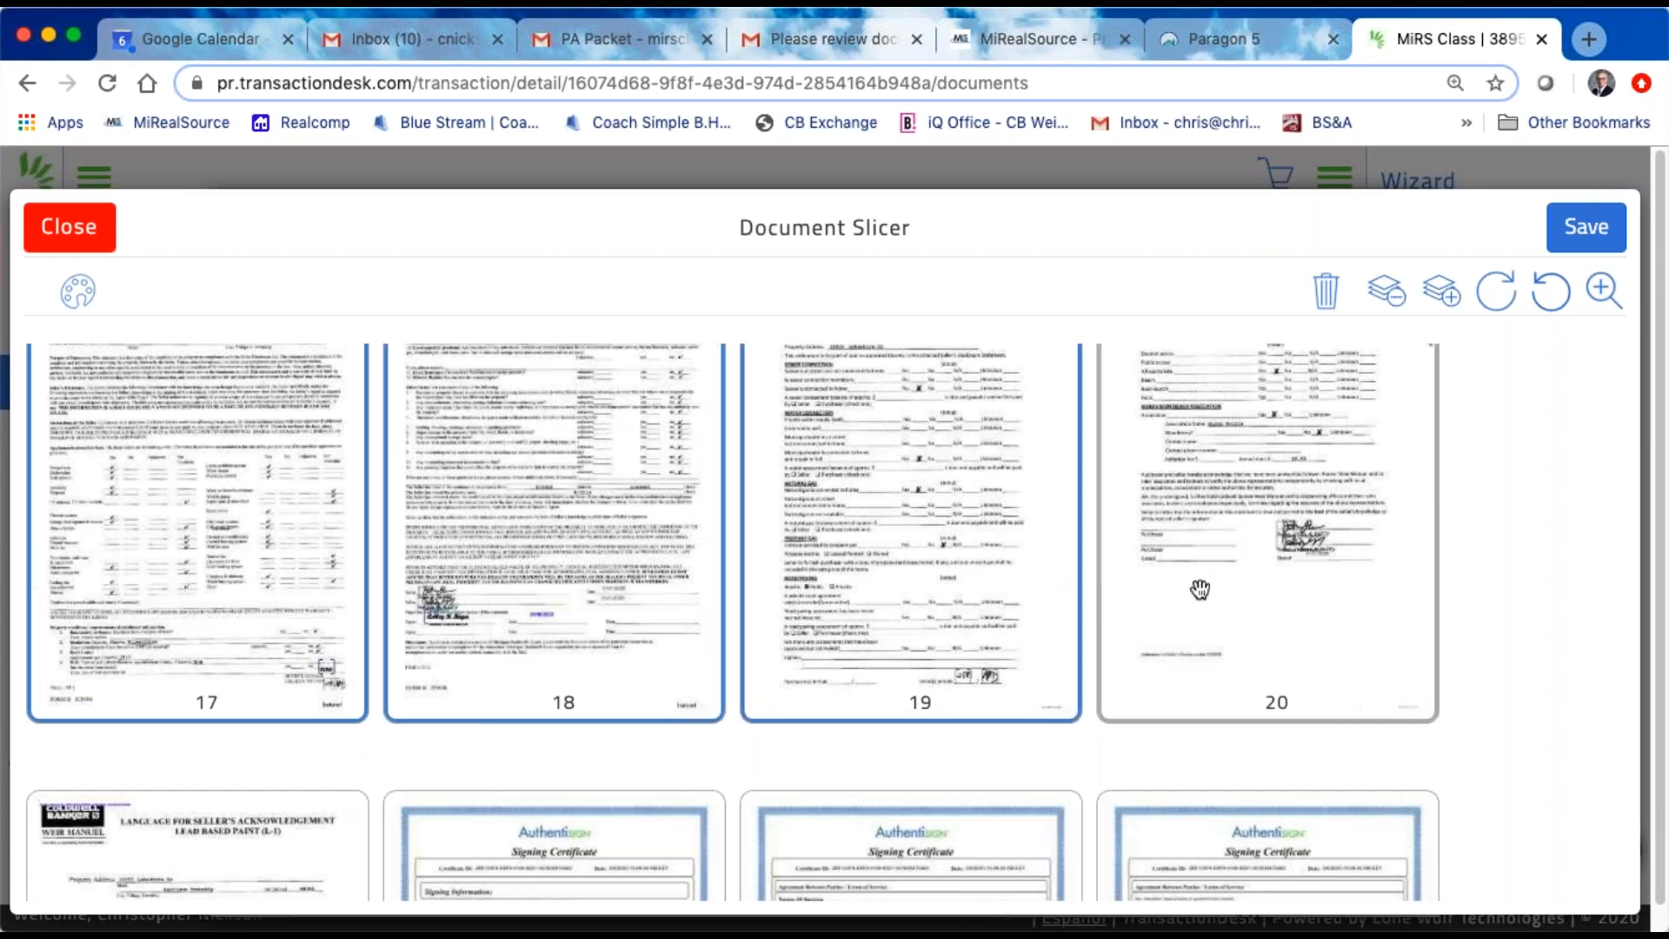
click(1267, 593)
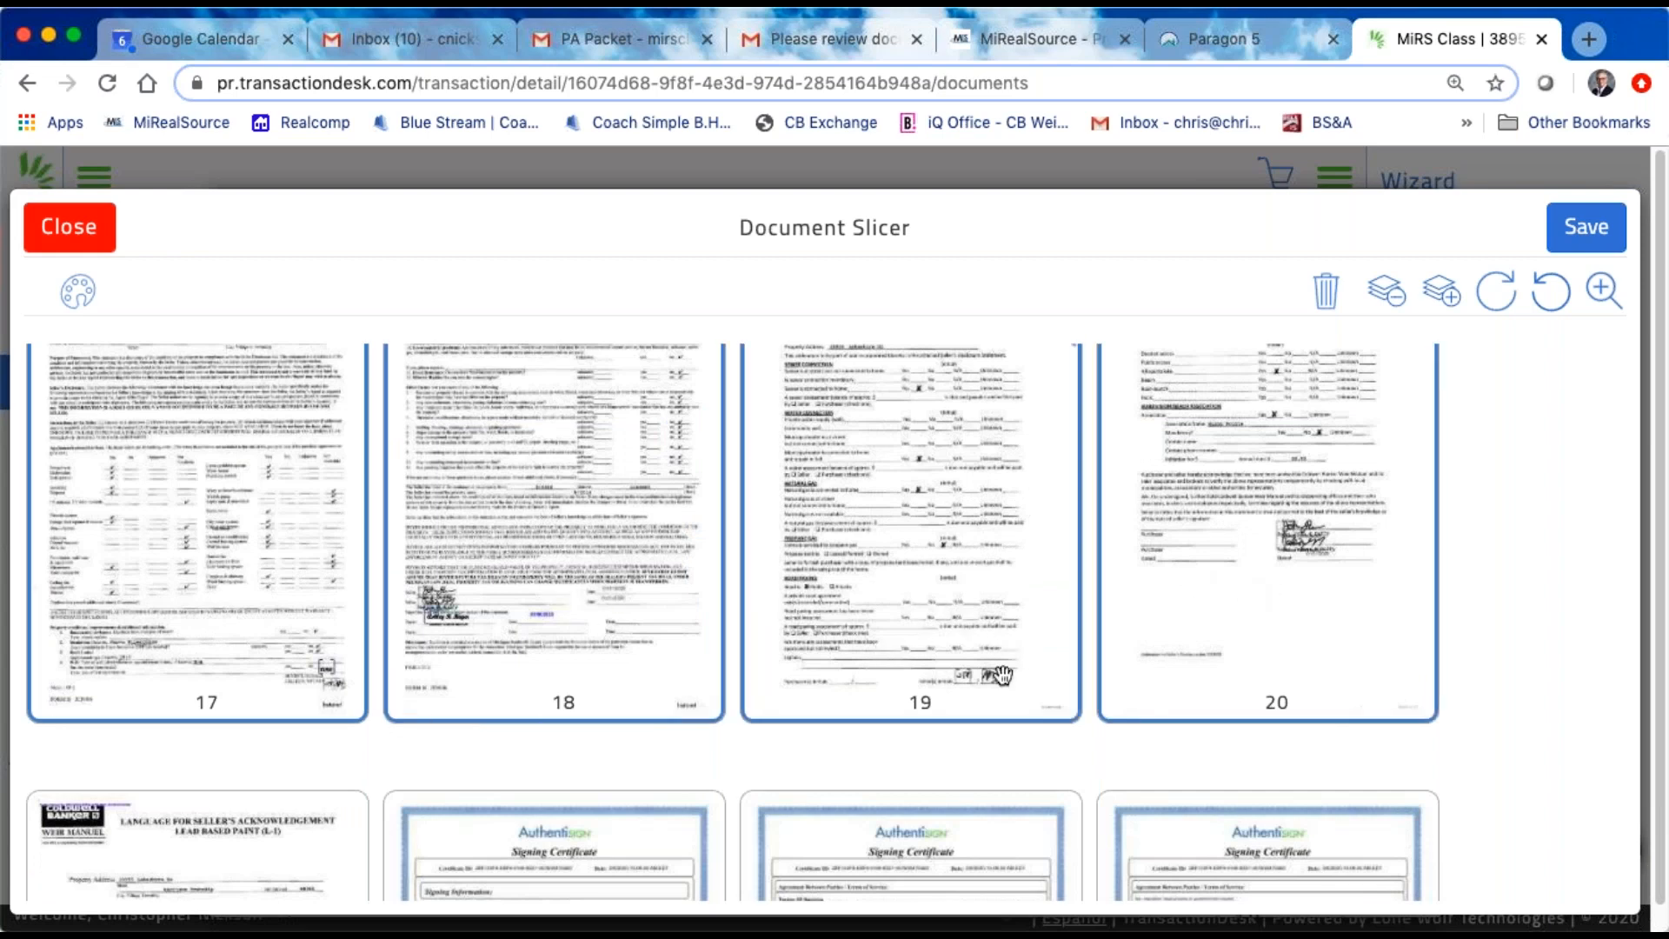
Step: Look over the signing certificate pages at the end of the document and review the page selection back to page 1
scroll(1002, 676, down, 4)
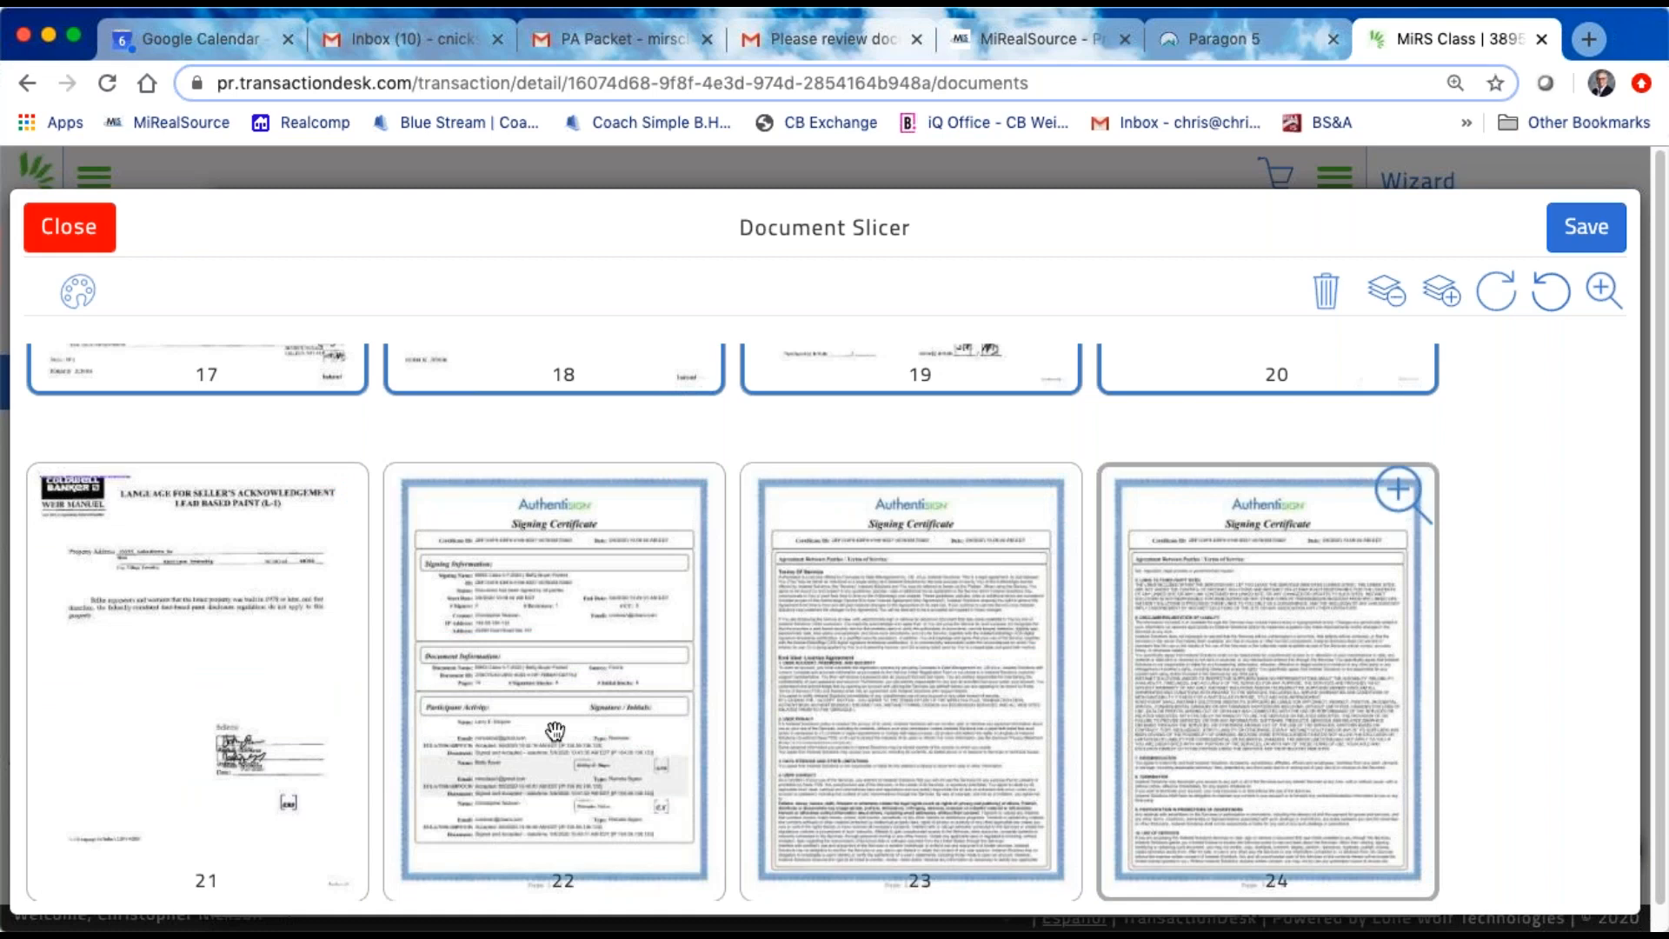
scroll(808, 733, down, 1)
scroll(809, 732, down, 6)
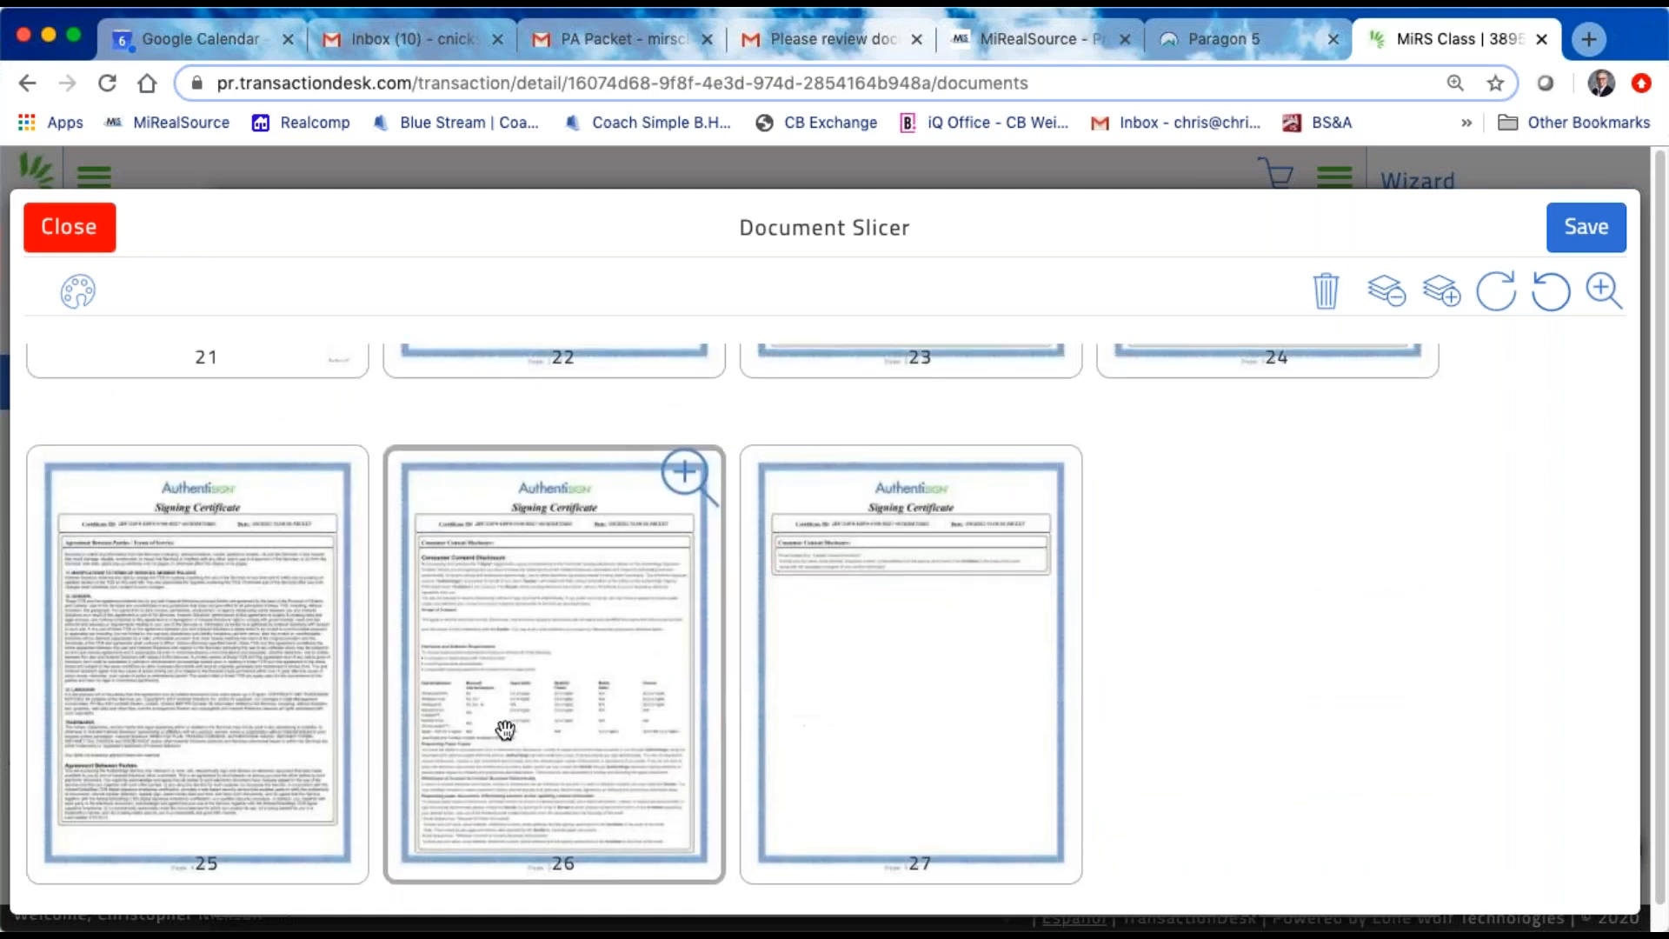
scroll(808, 733, up, 8)
scroll(1286, 552, up, 6)
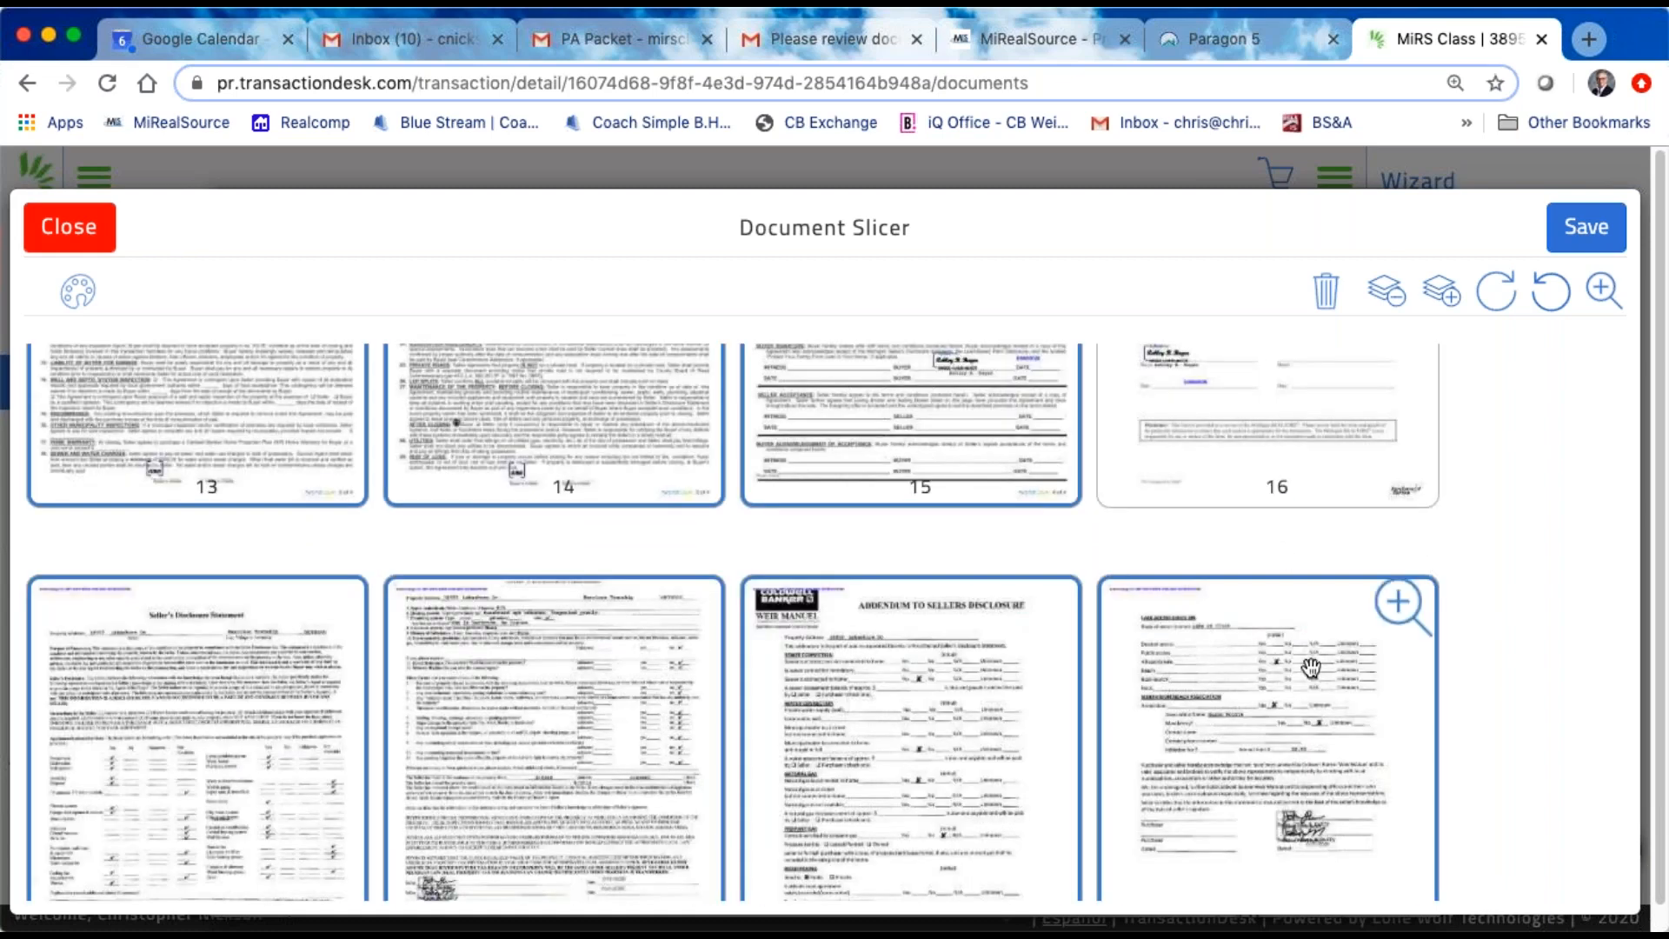
scroll(1388, 596, up, 4)
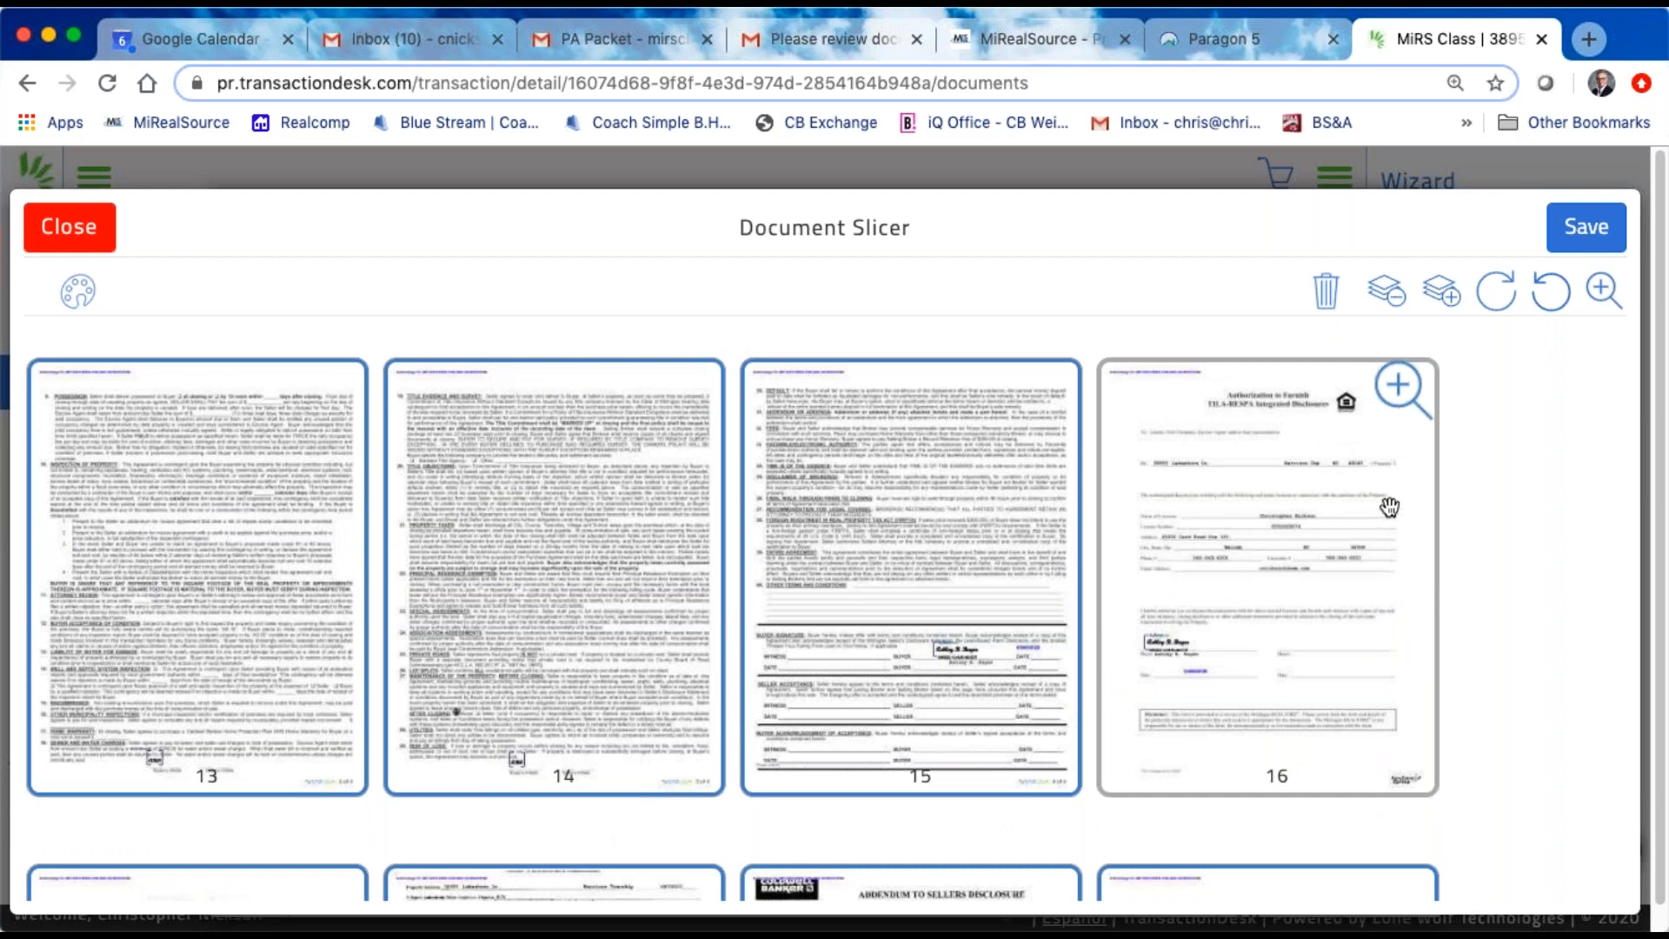
scroll(1388, 507, up, 3)
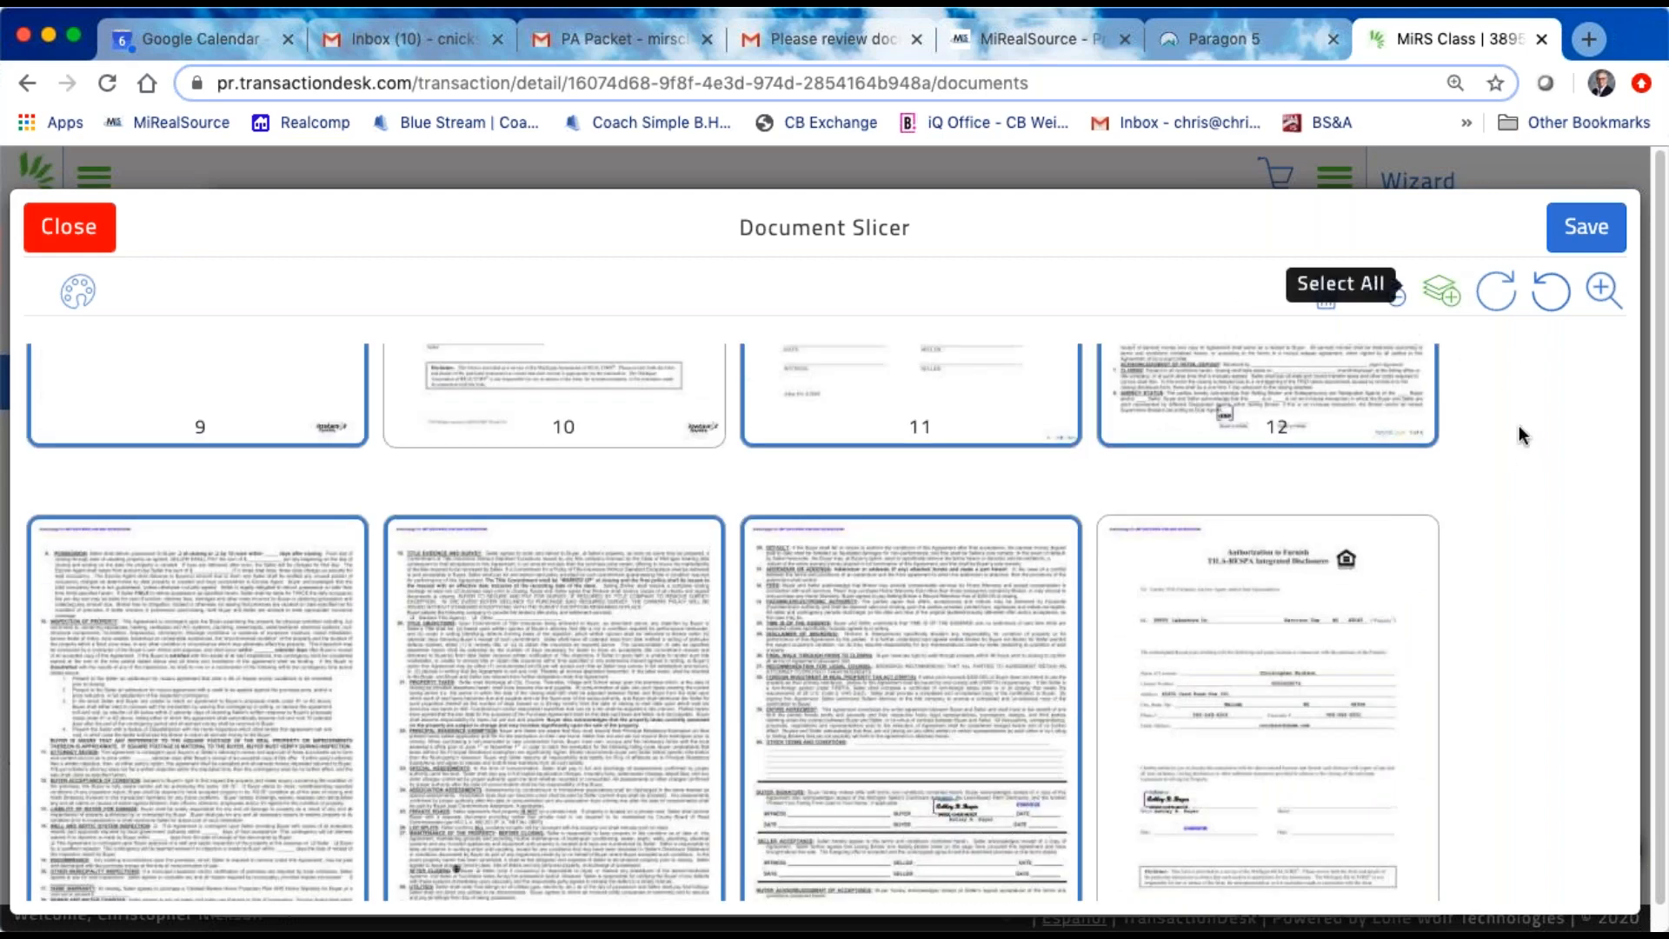
scroll(1514, 427, up, 10)
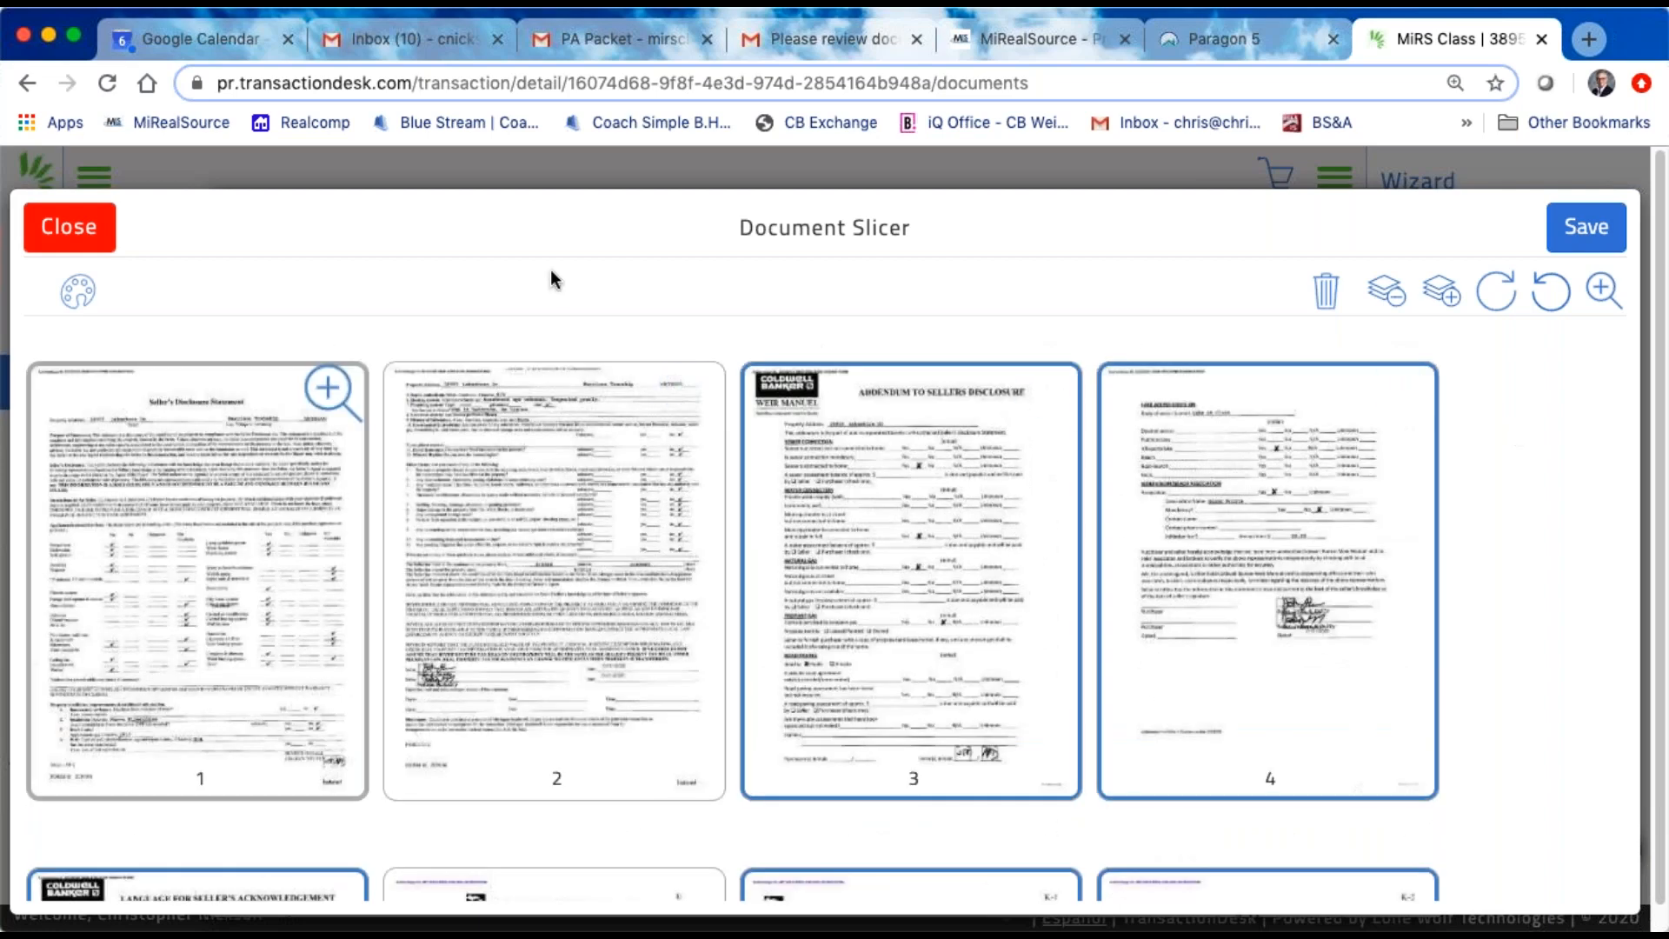
Step: Save only the selected pages as a new document named Address Seller Packet, and close the slicer, agreeing to save changes
click(1587, 229)
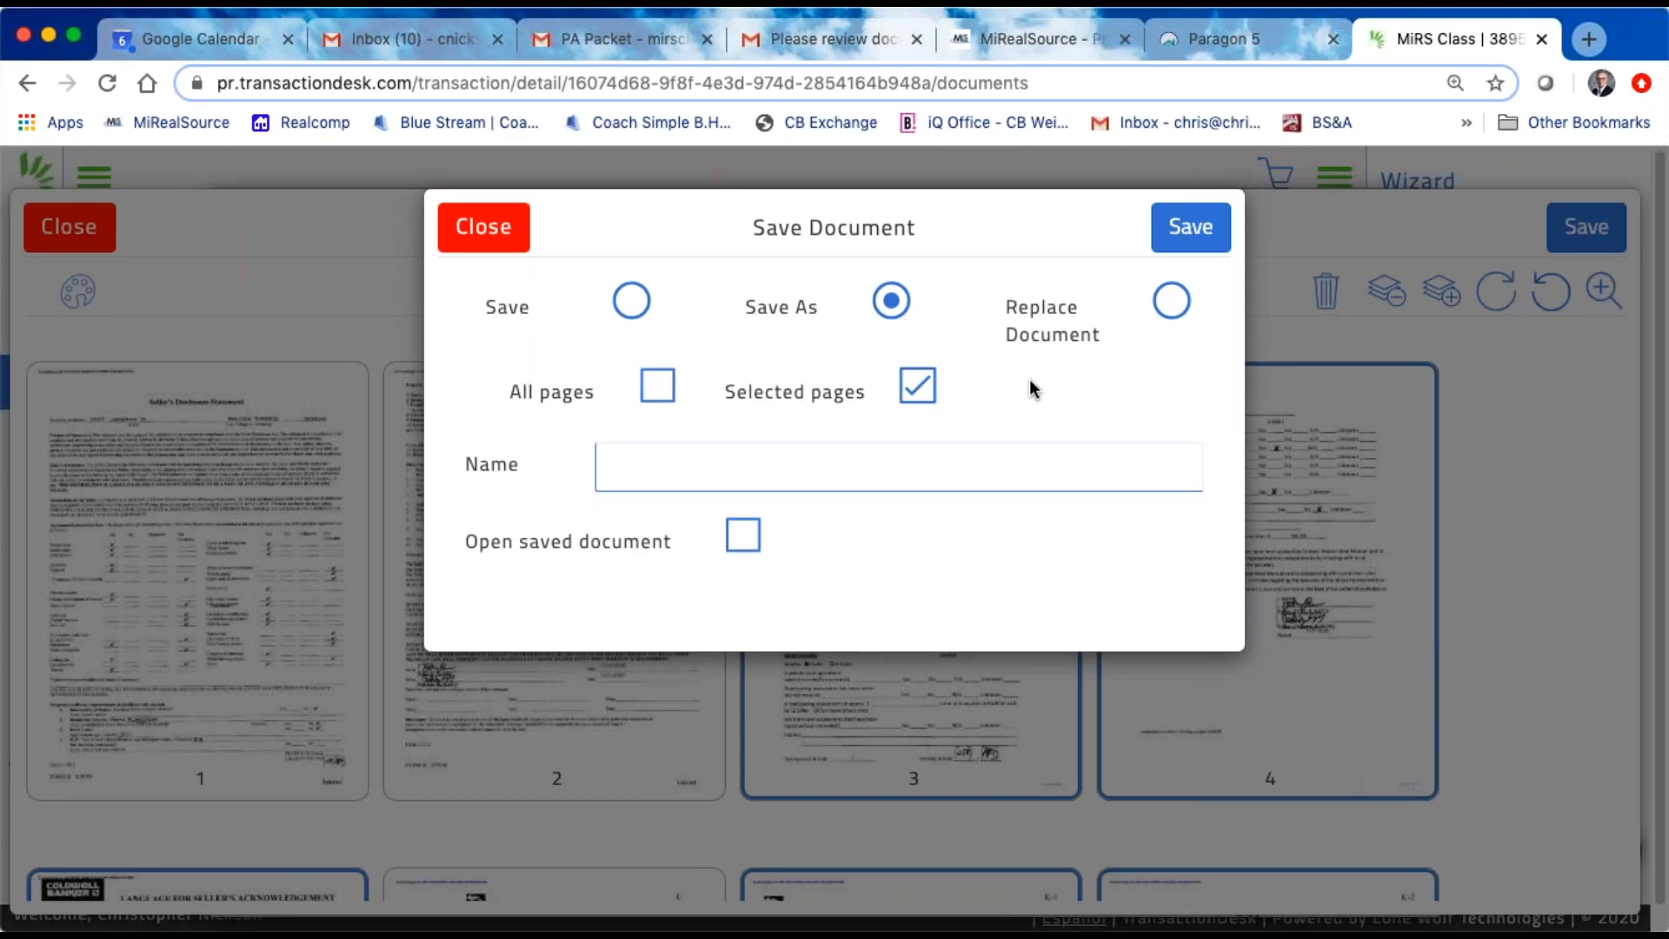
click(625, 477)
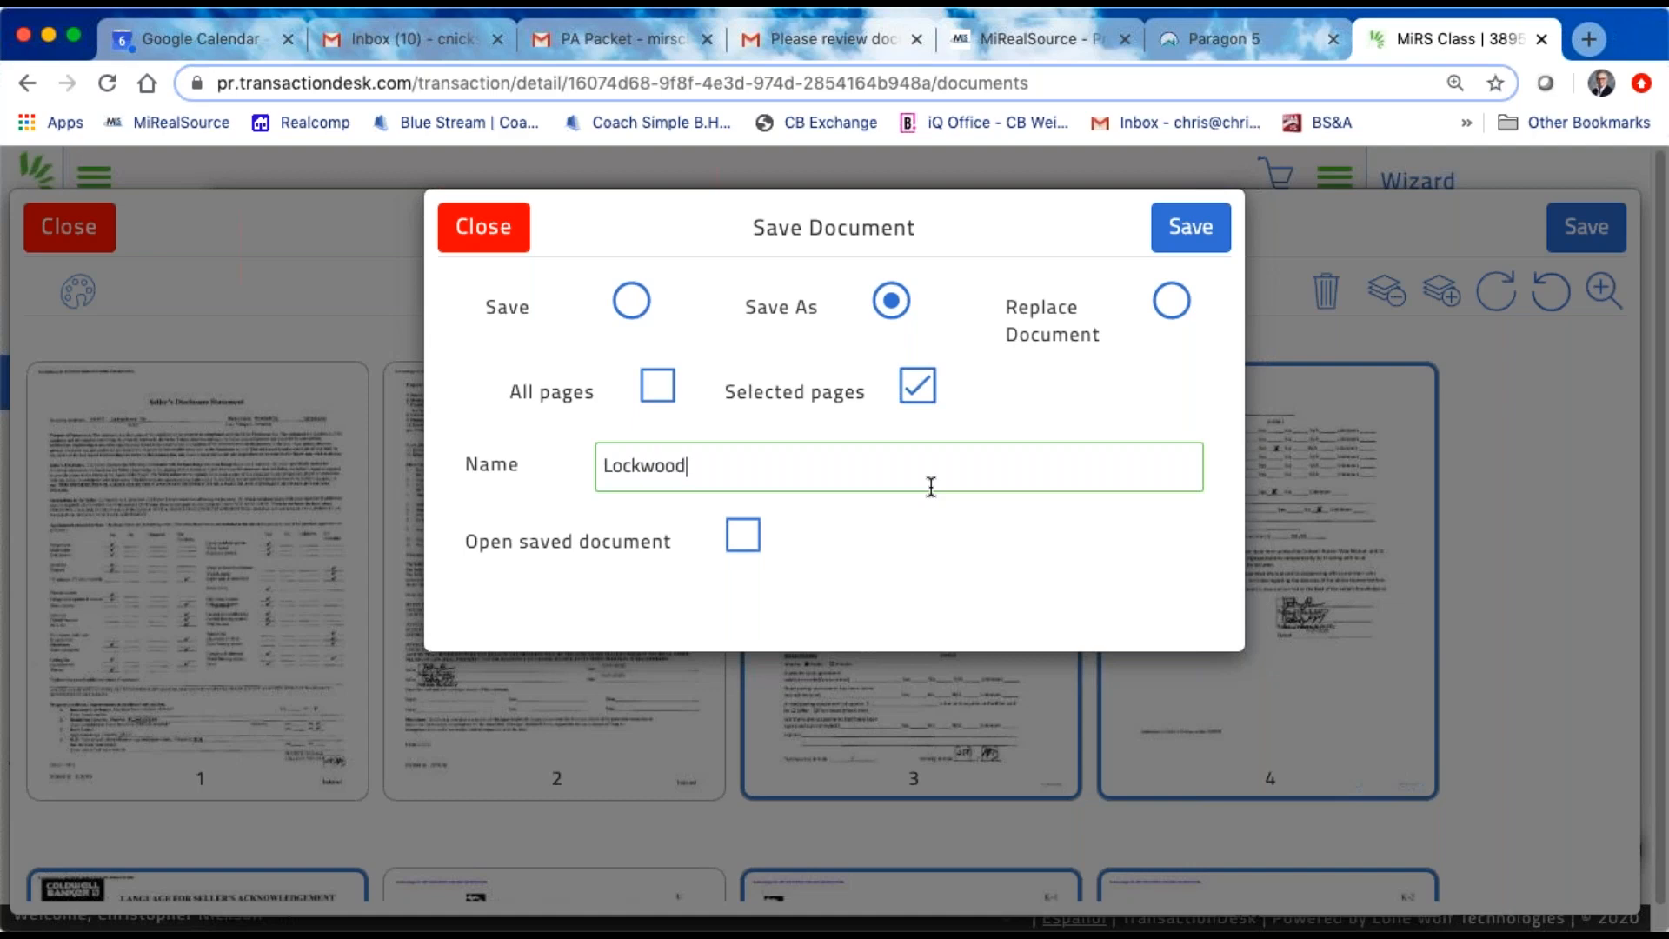
key(BackSpace)
text(Address Seller Packet)
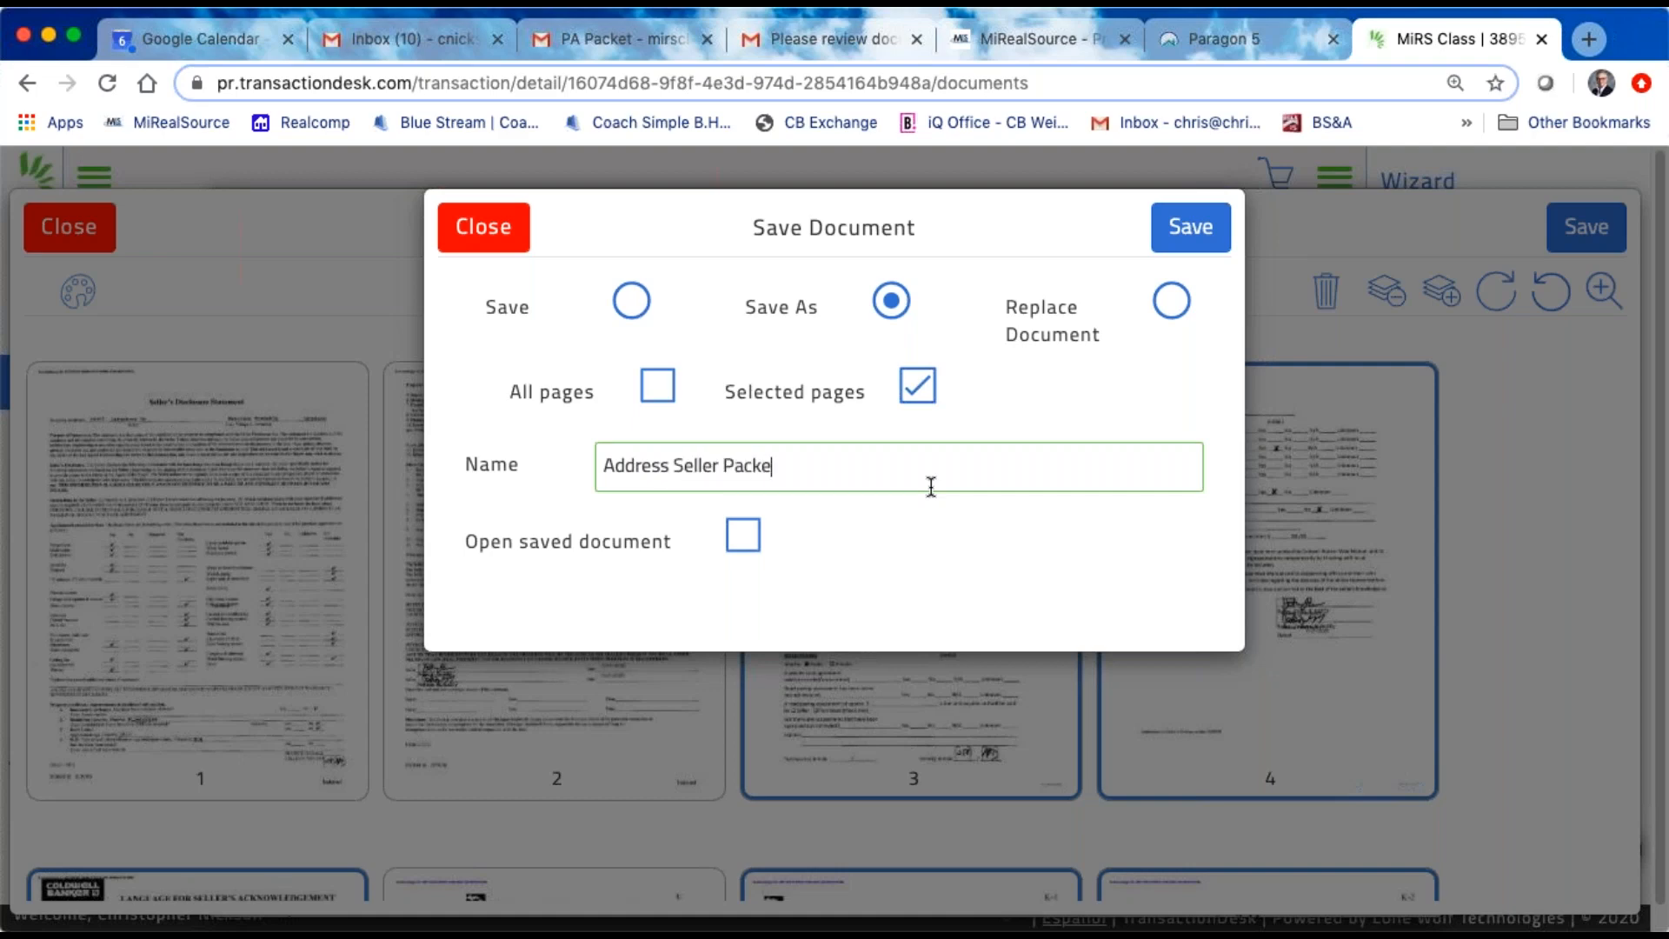
click(1194, 233)
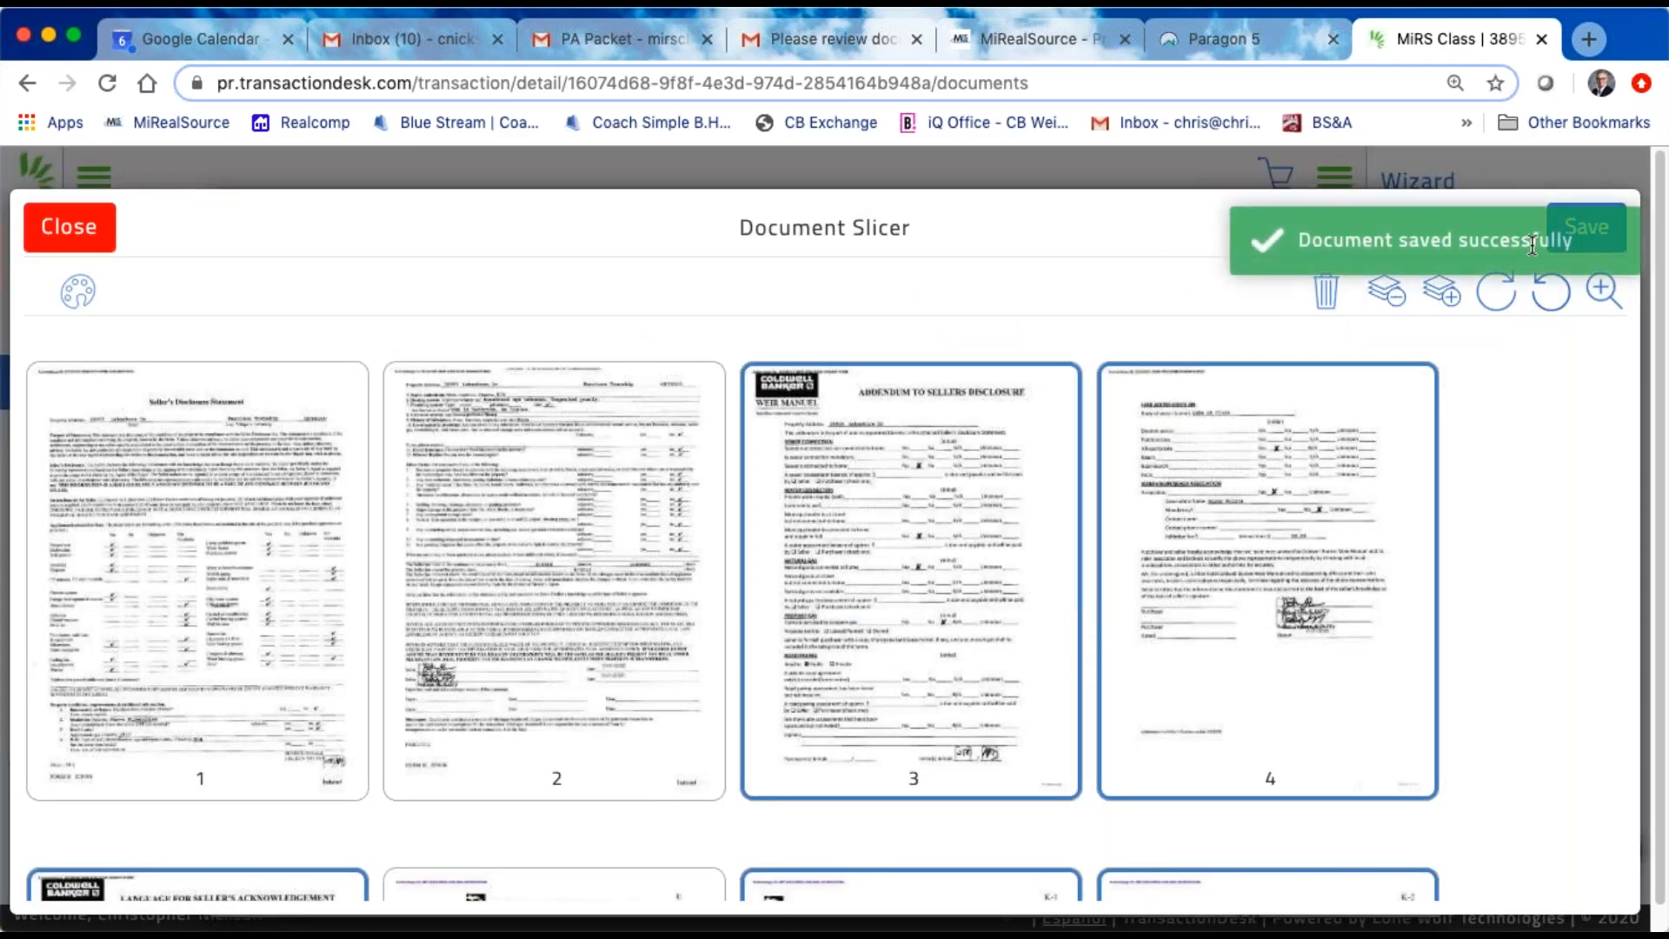
click(68, 230)
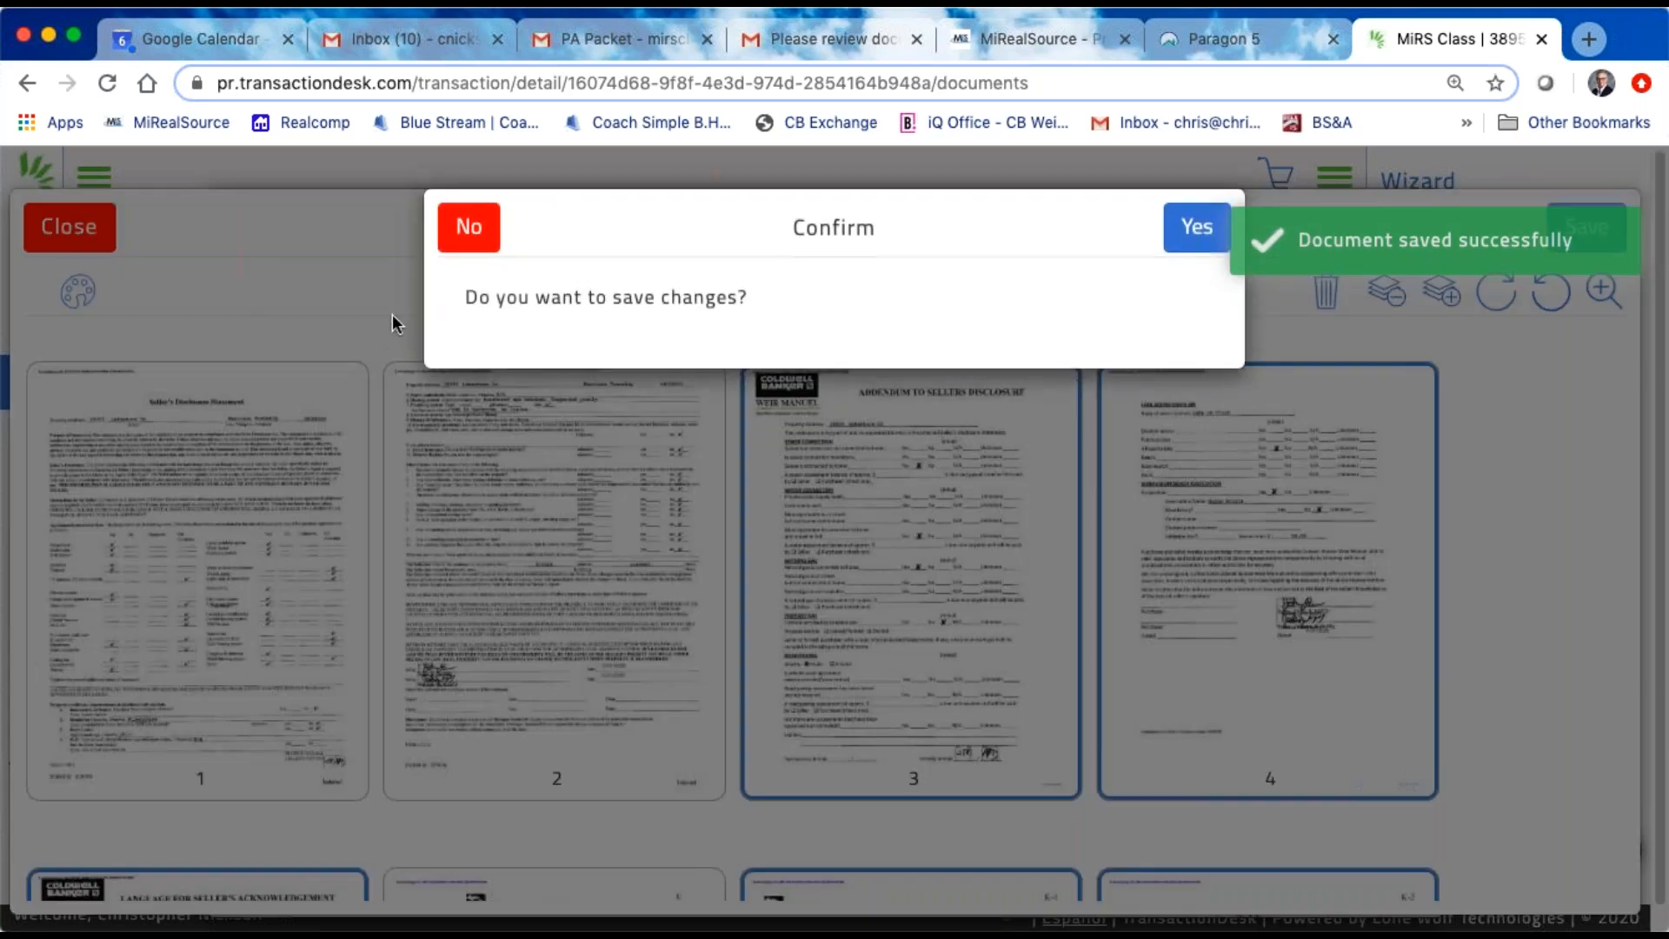
click(1195, 228)
scroll(525, 703, down, 5)
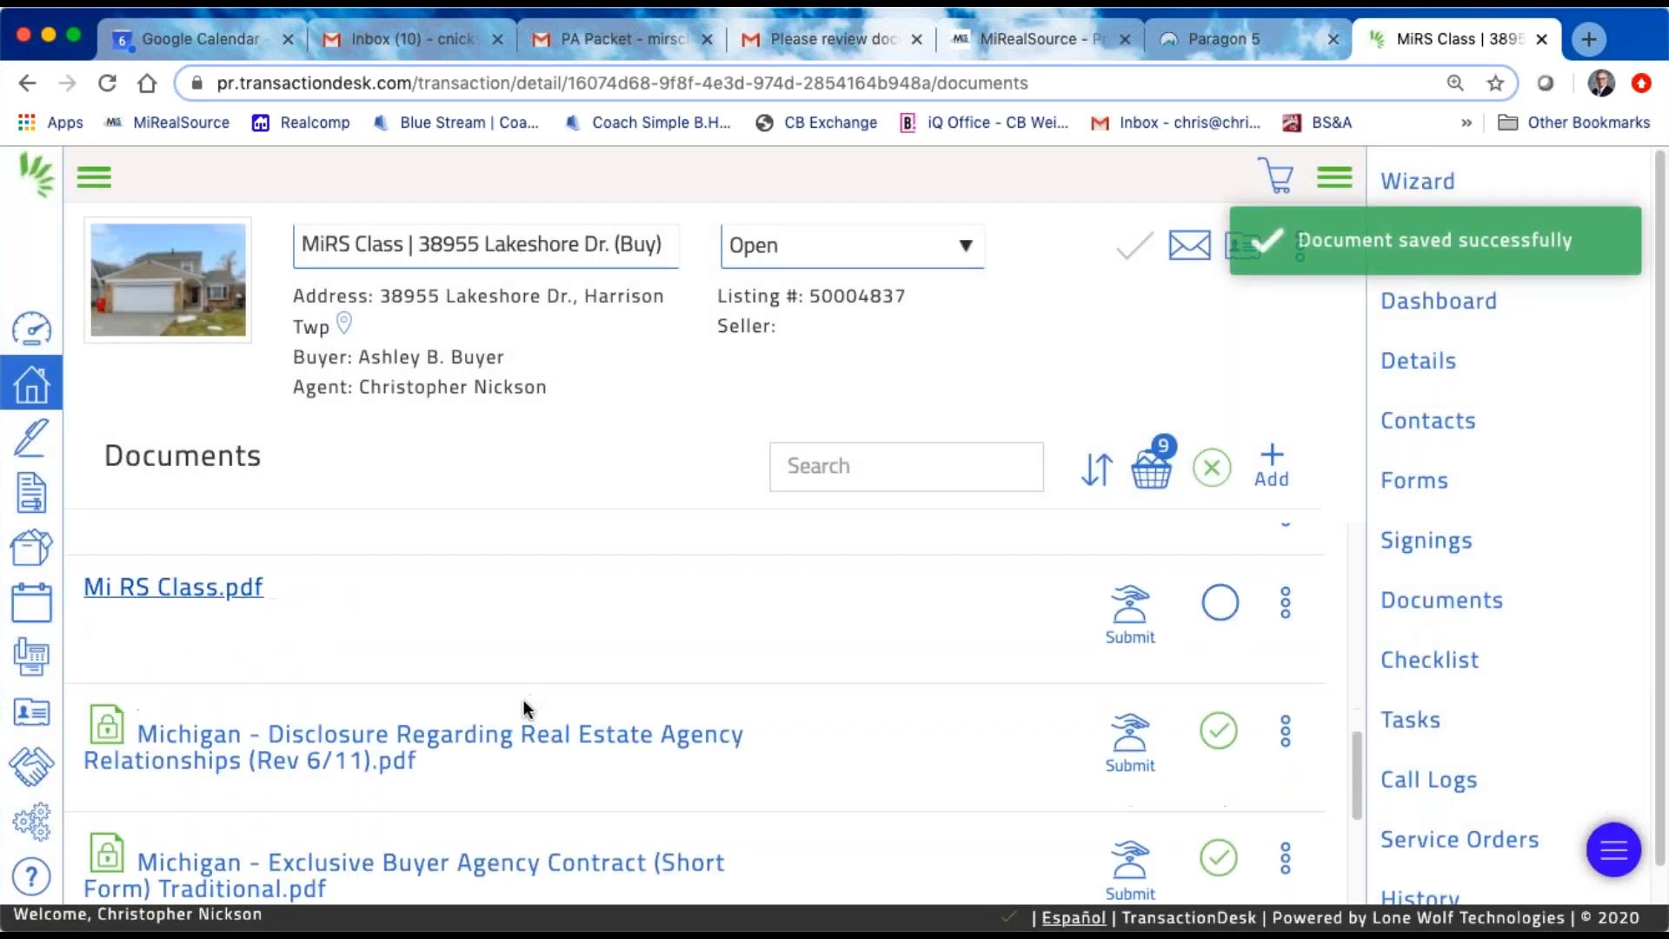
scroll(525, 708, down, 3)
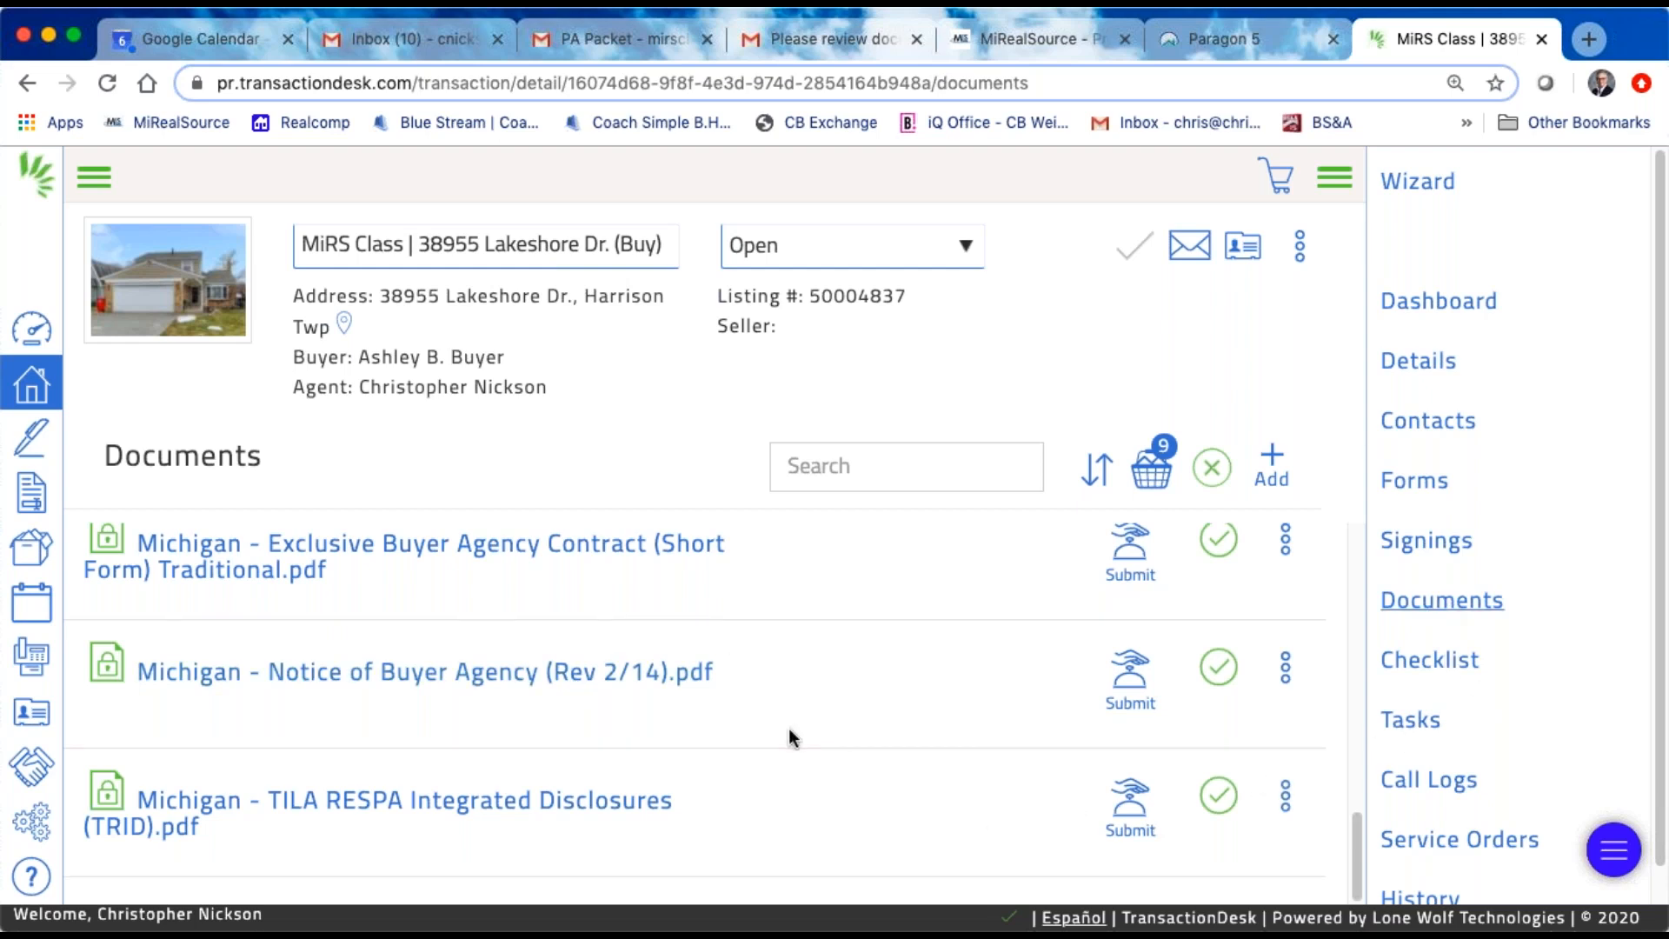
drag(1358, 836, 1334, 715)
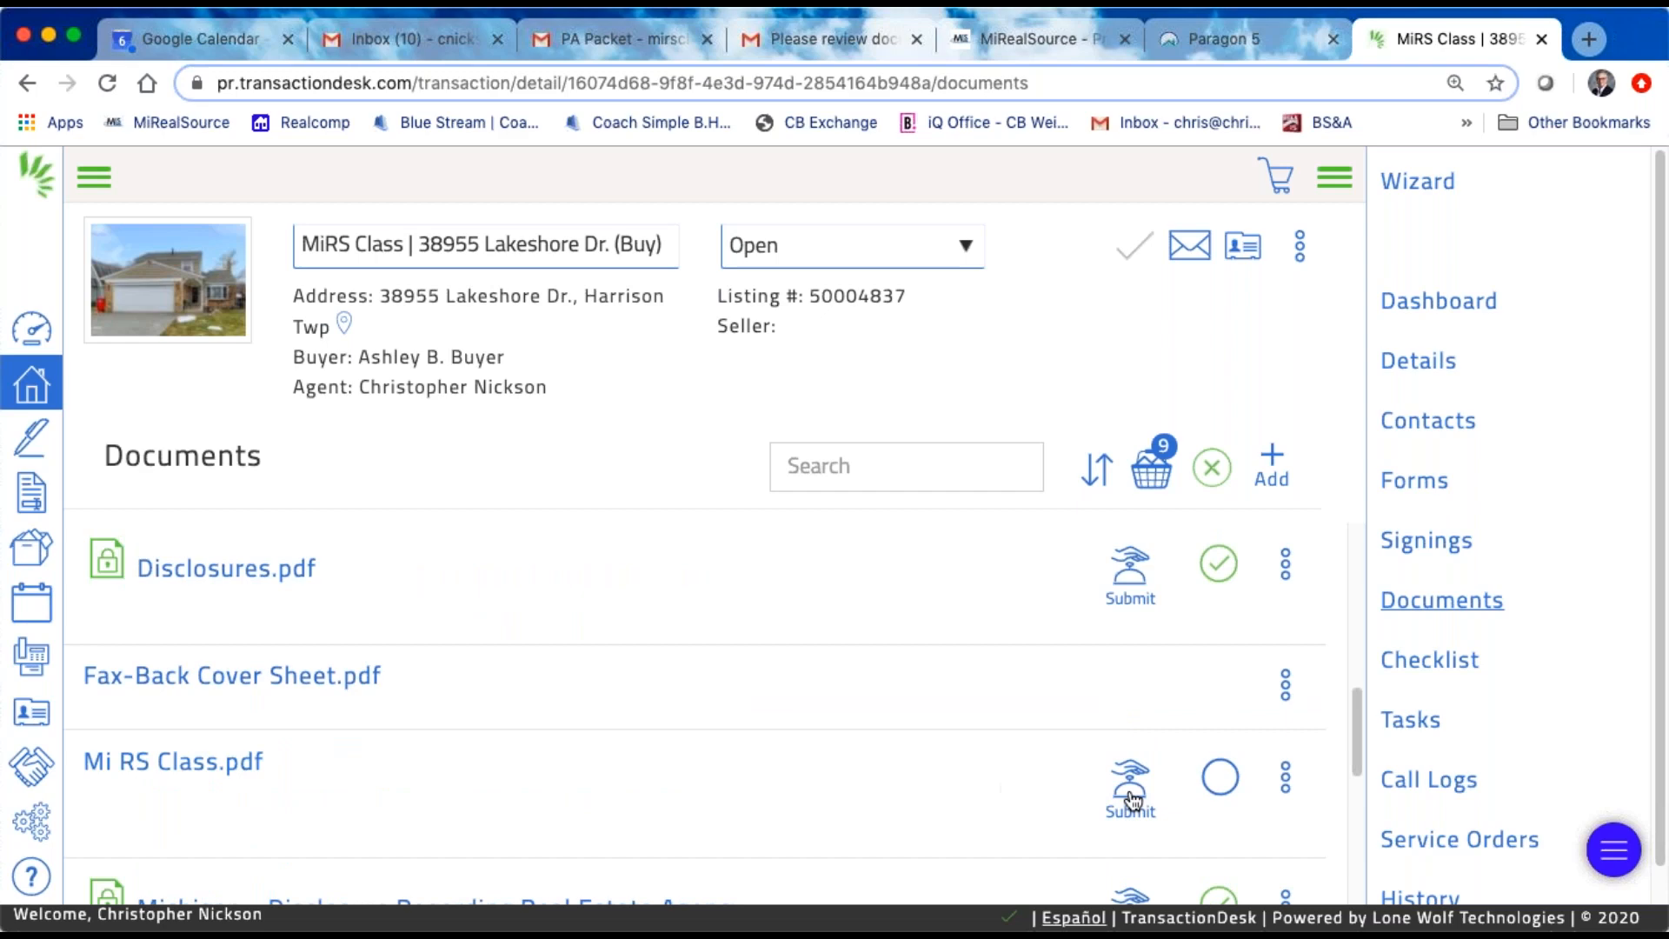
click(1286, 782)
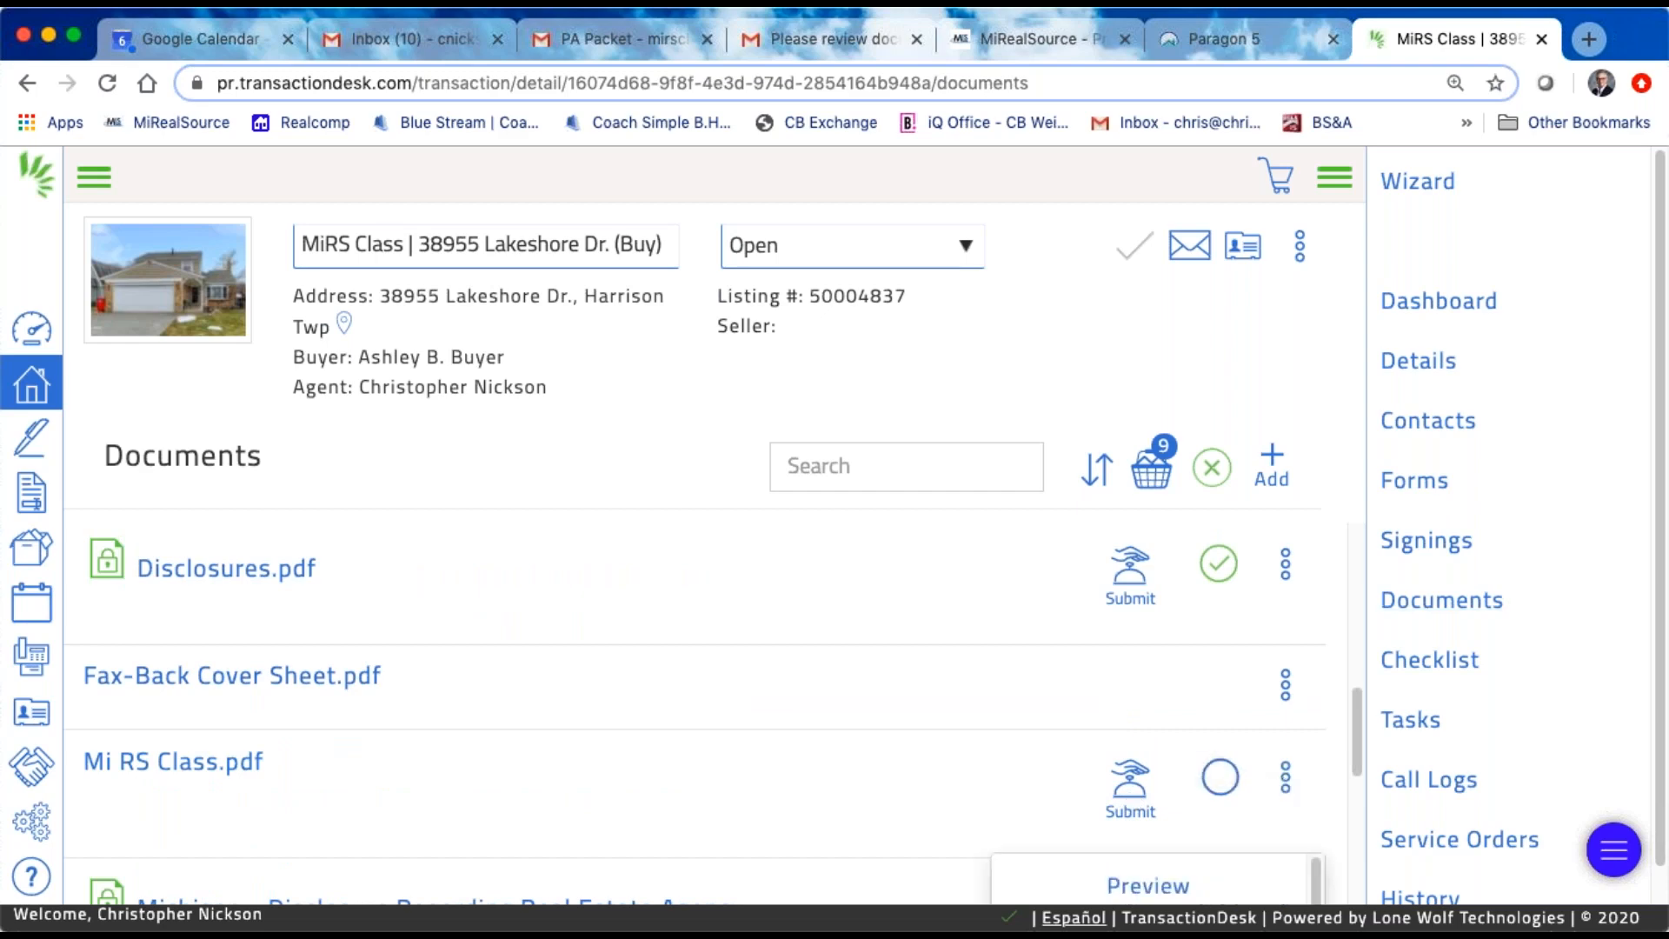
scroll(1255, 804, down, 2)
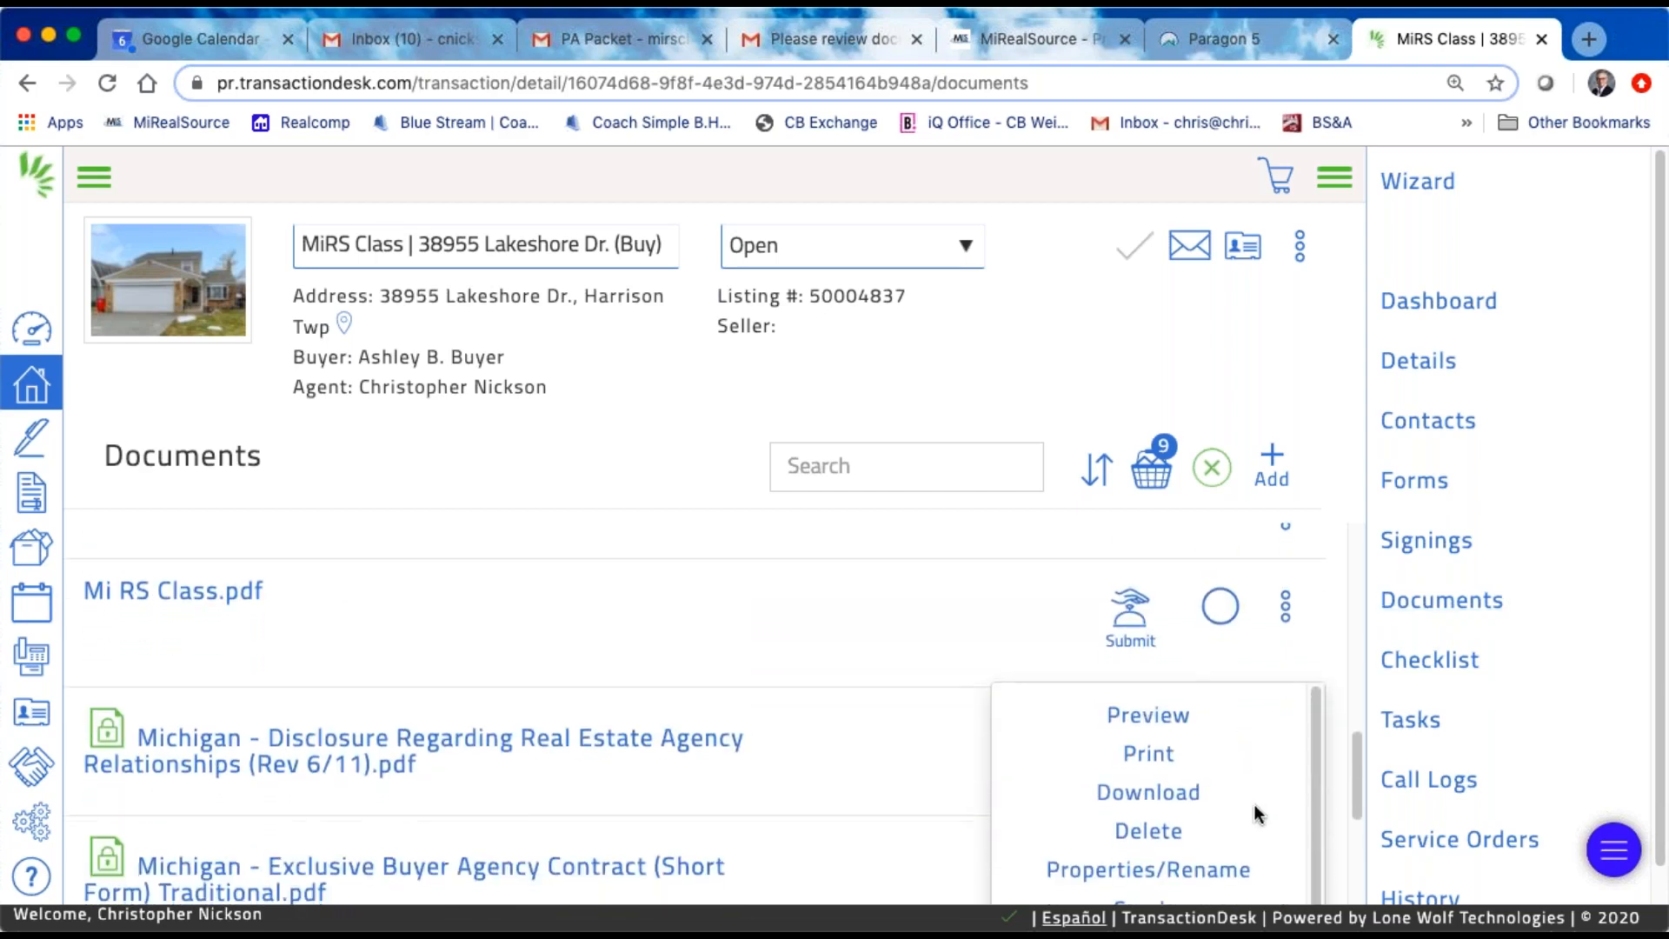
click(1138, 869)
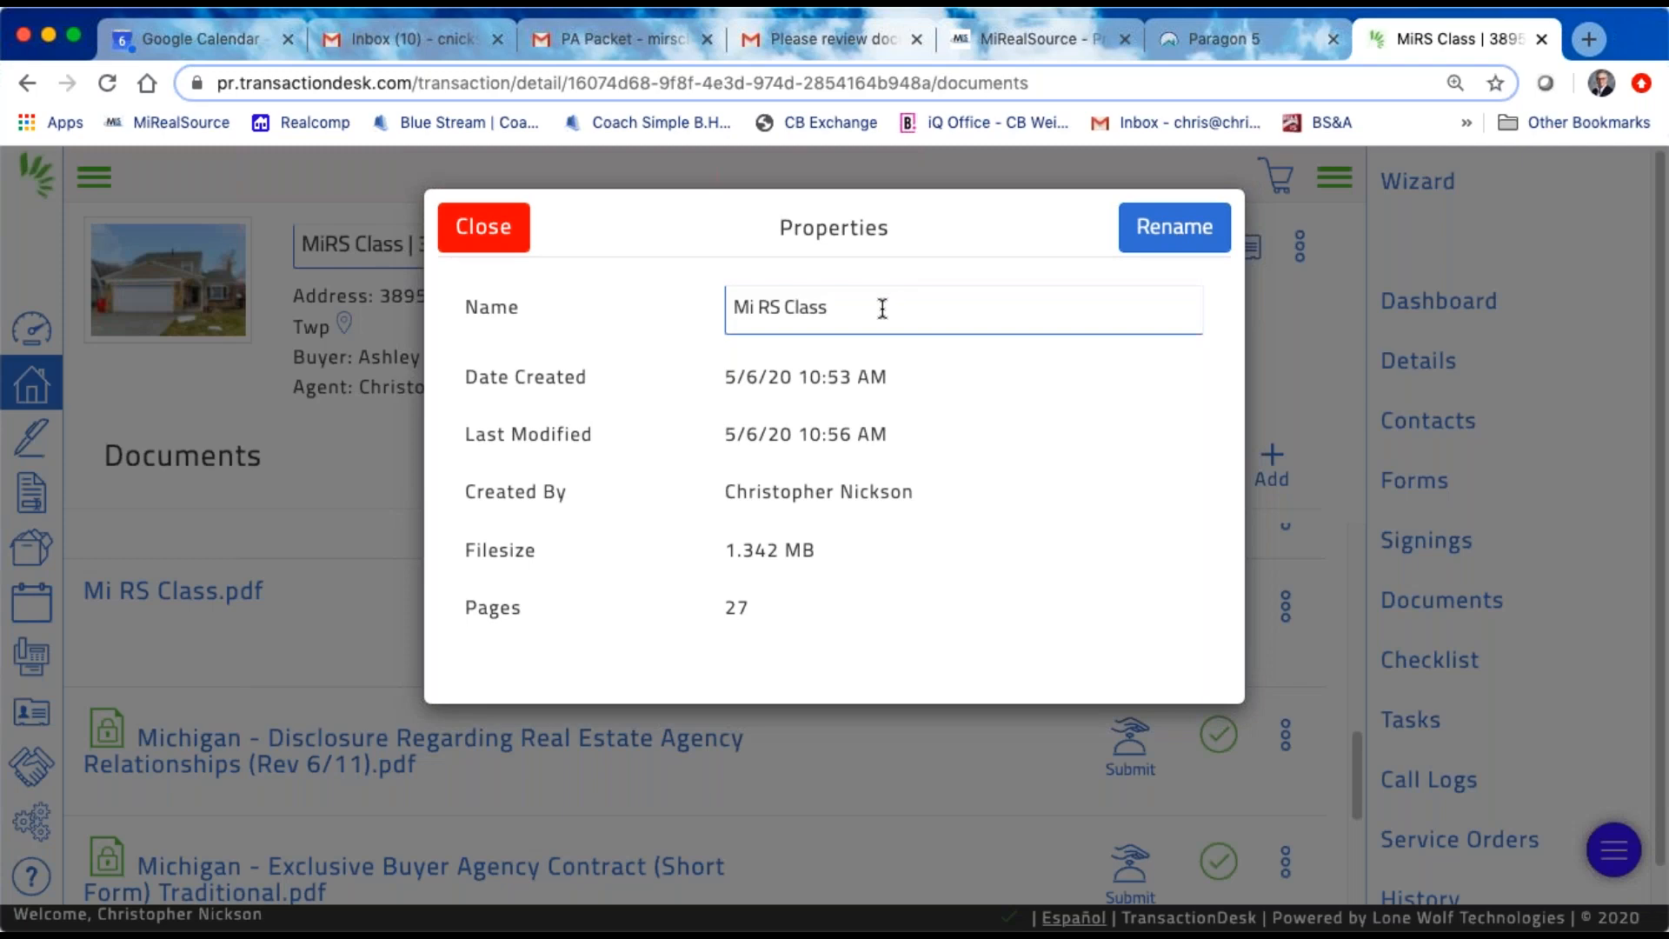
drag(882, 308, 695, 292)
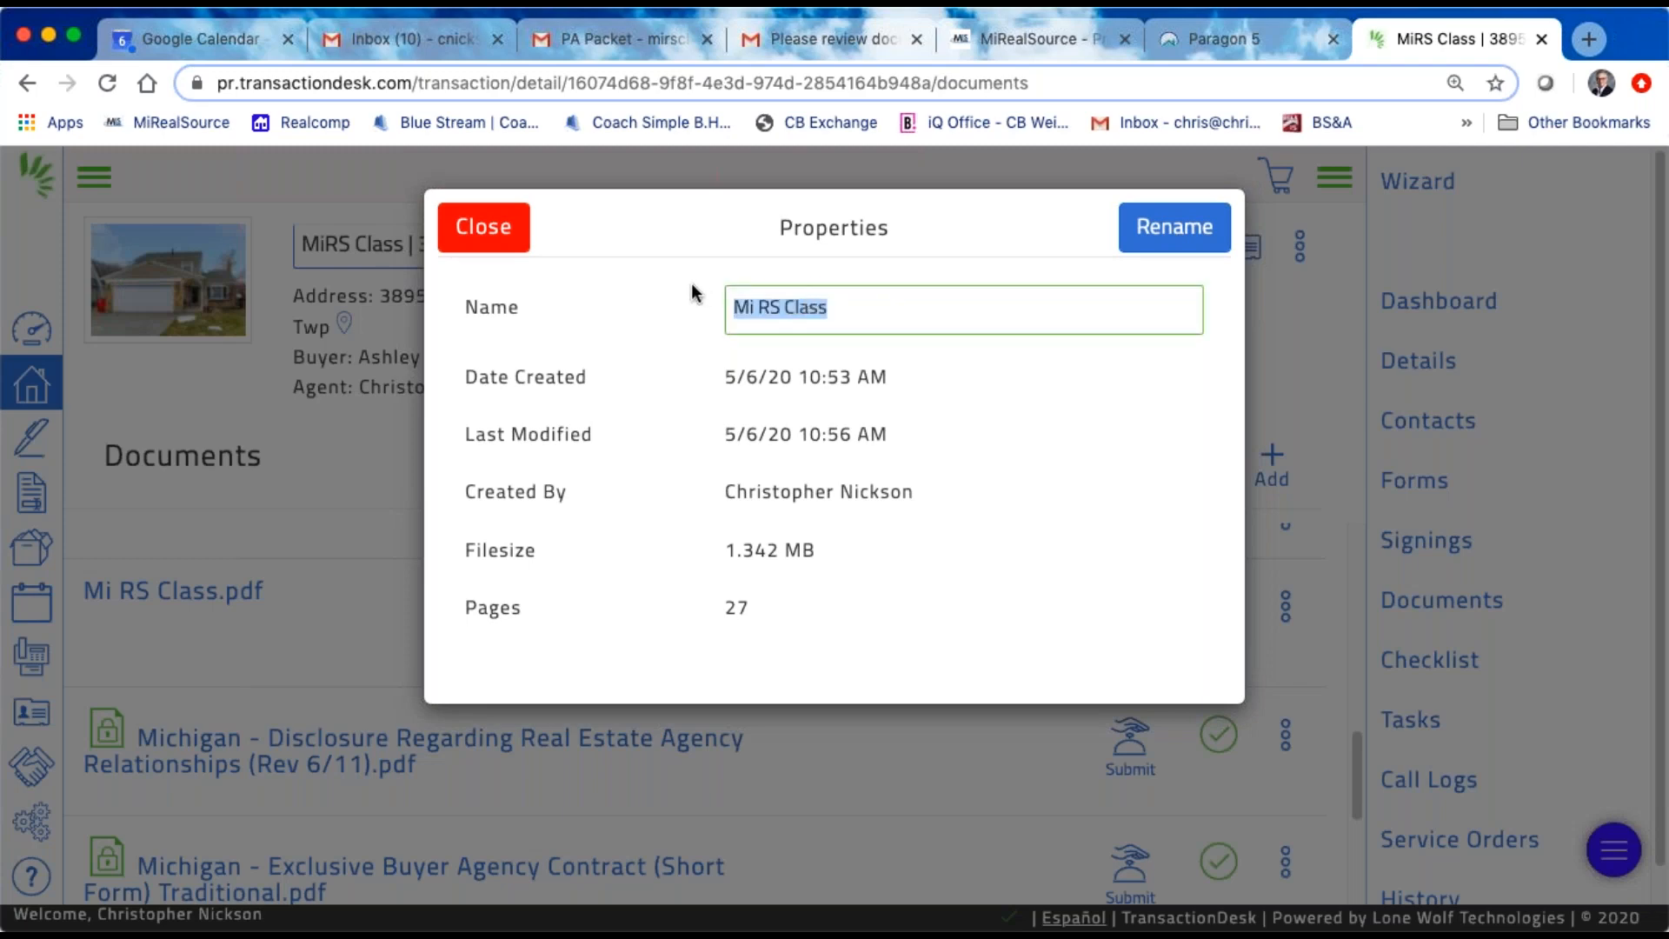
click(477, 225)
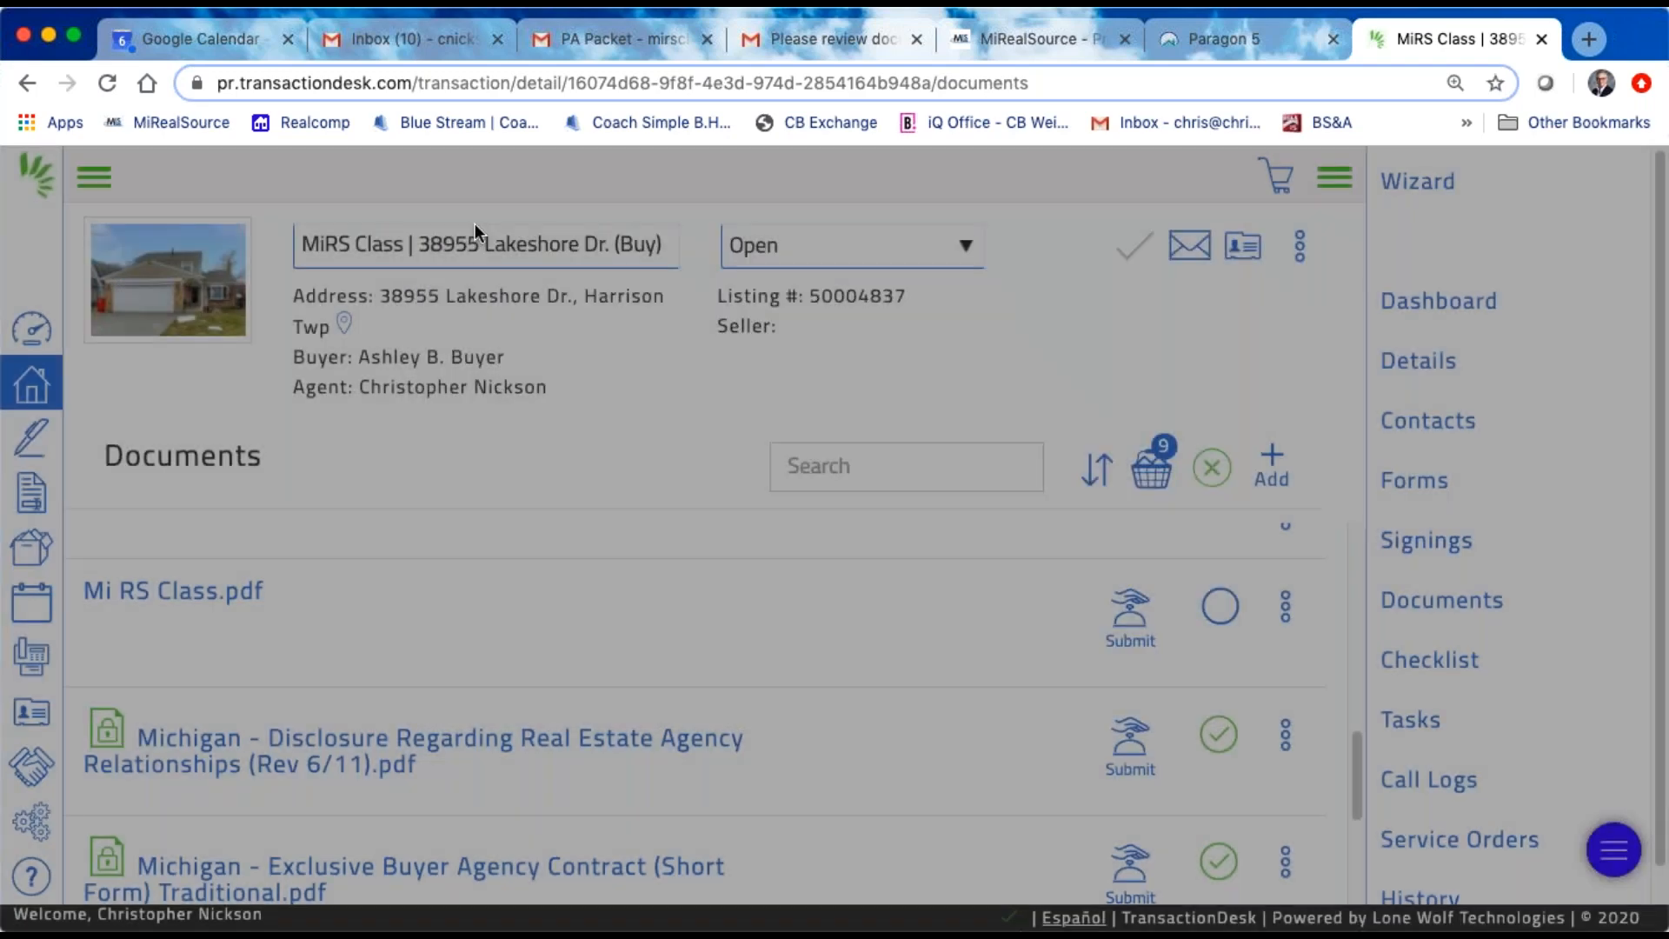
Step: Start renaming Address Seller Packet.pdf with the property's street number, and close its properties without applying the new name
scroll(412, 635, down, 1)
scroll(412, 634, up, 5)
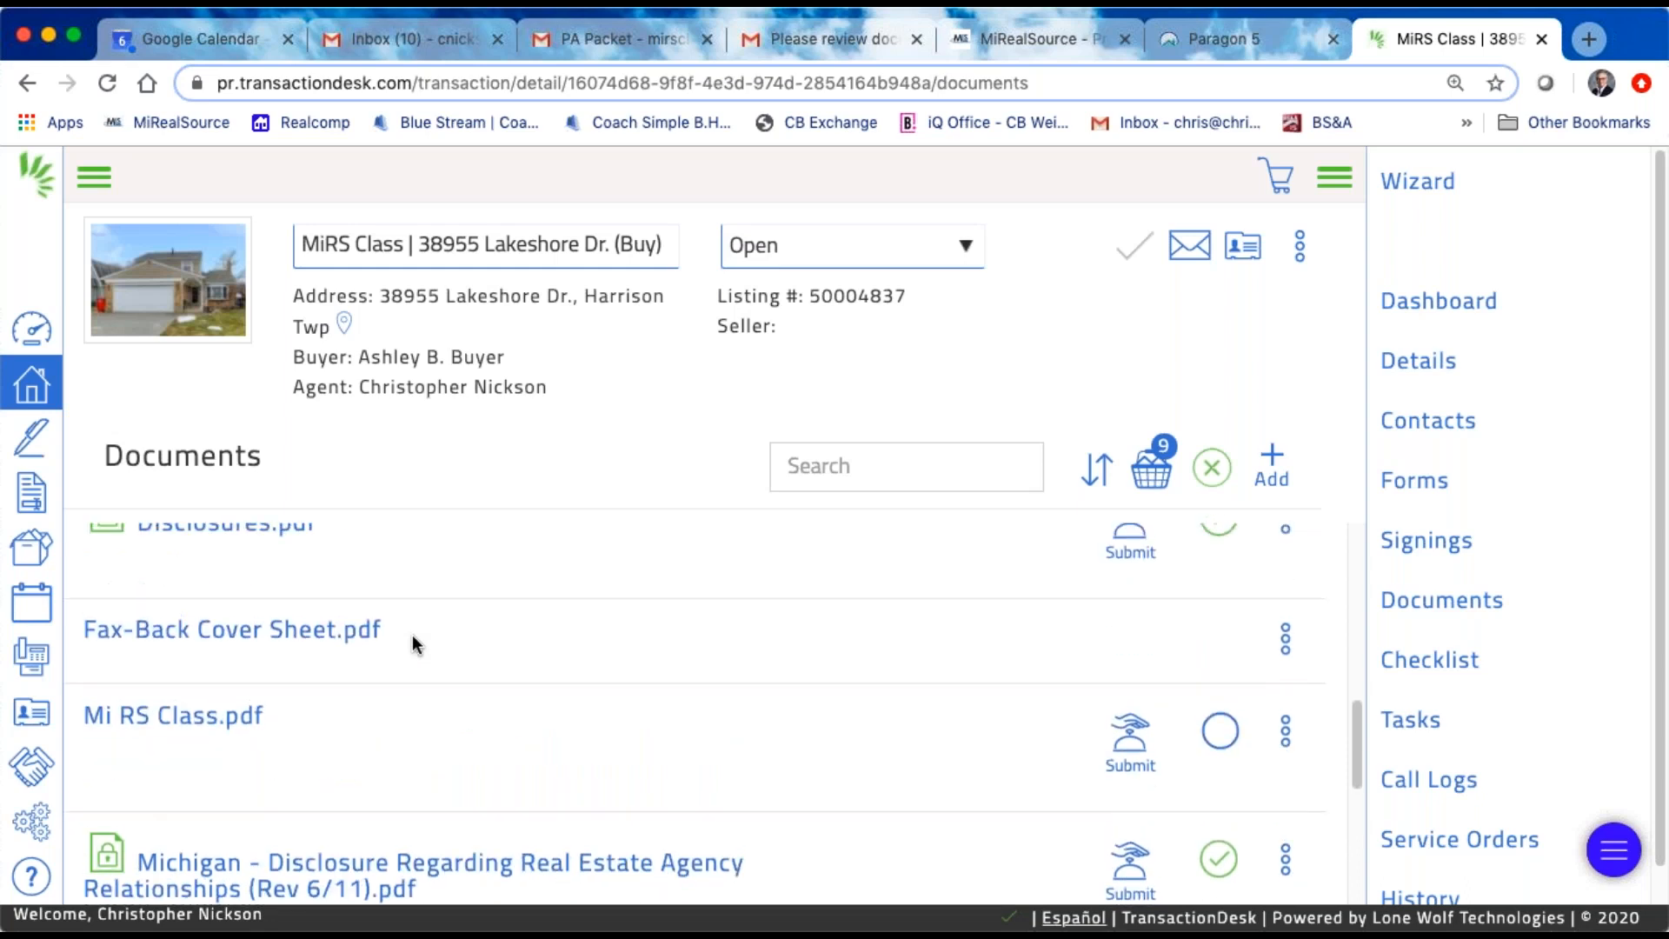
scroll(412, 639, up, 4)
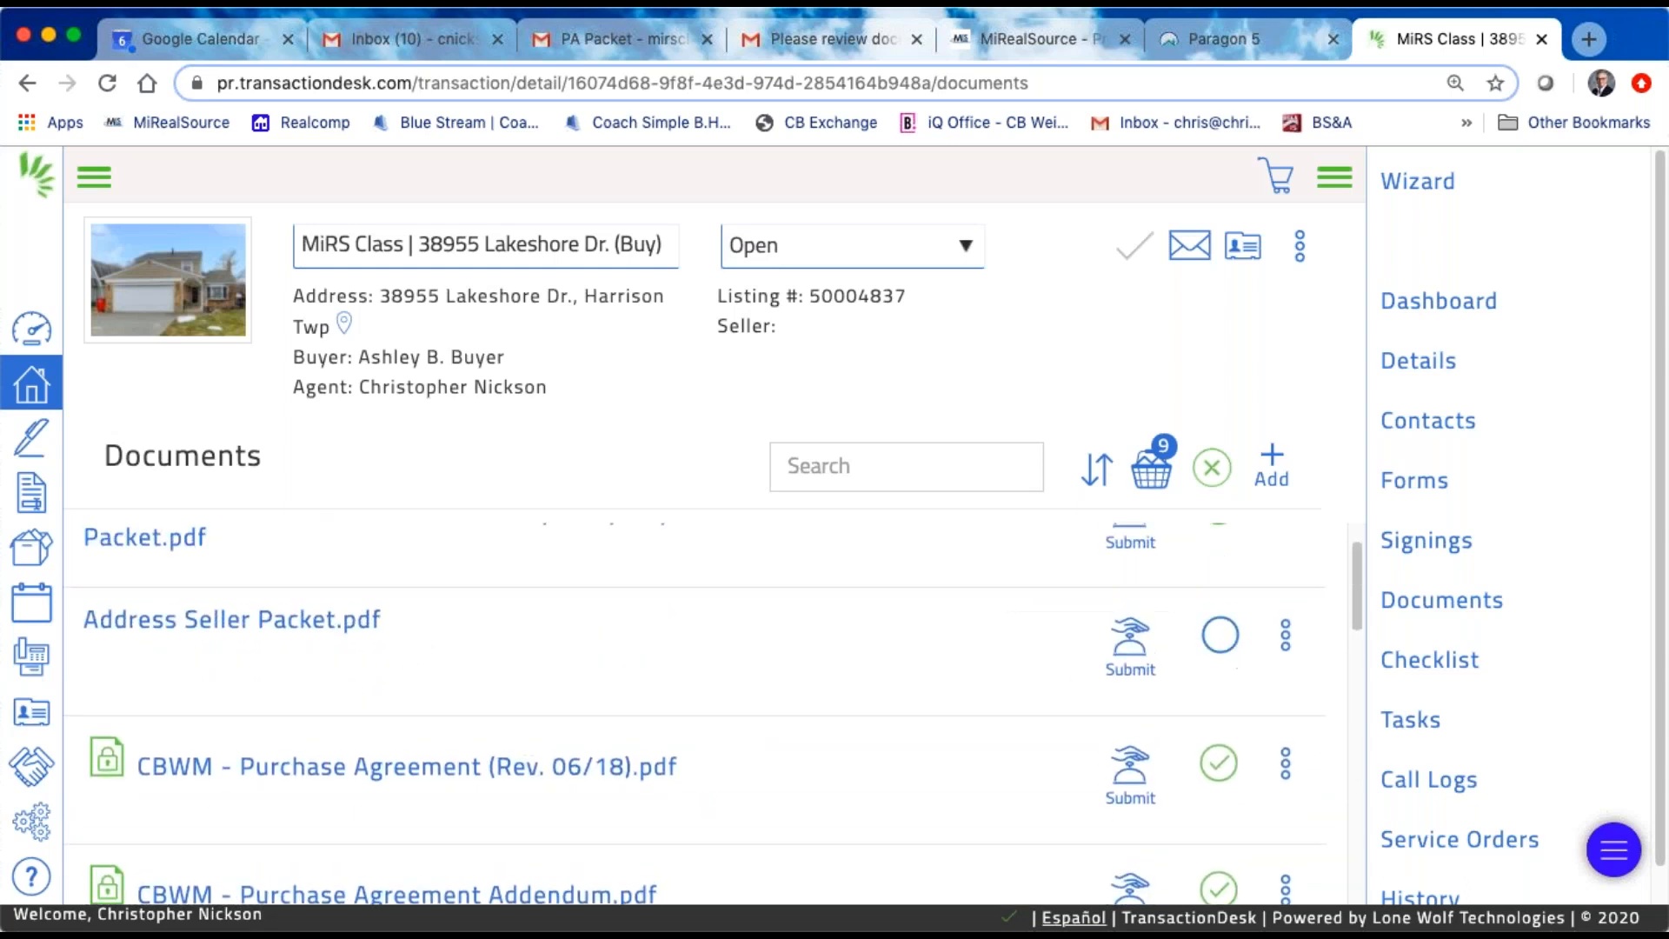
click(1285, 639)
scroll(1238, 733, down, 2)
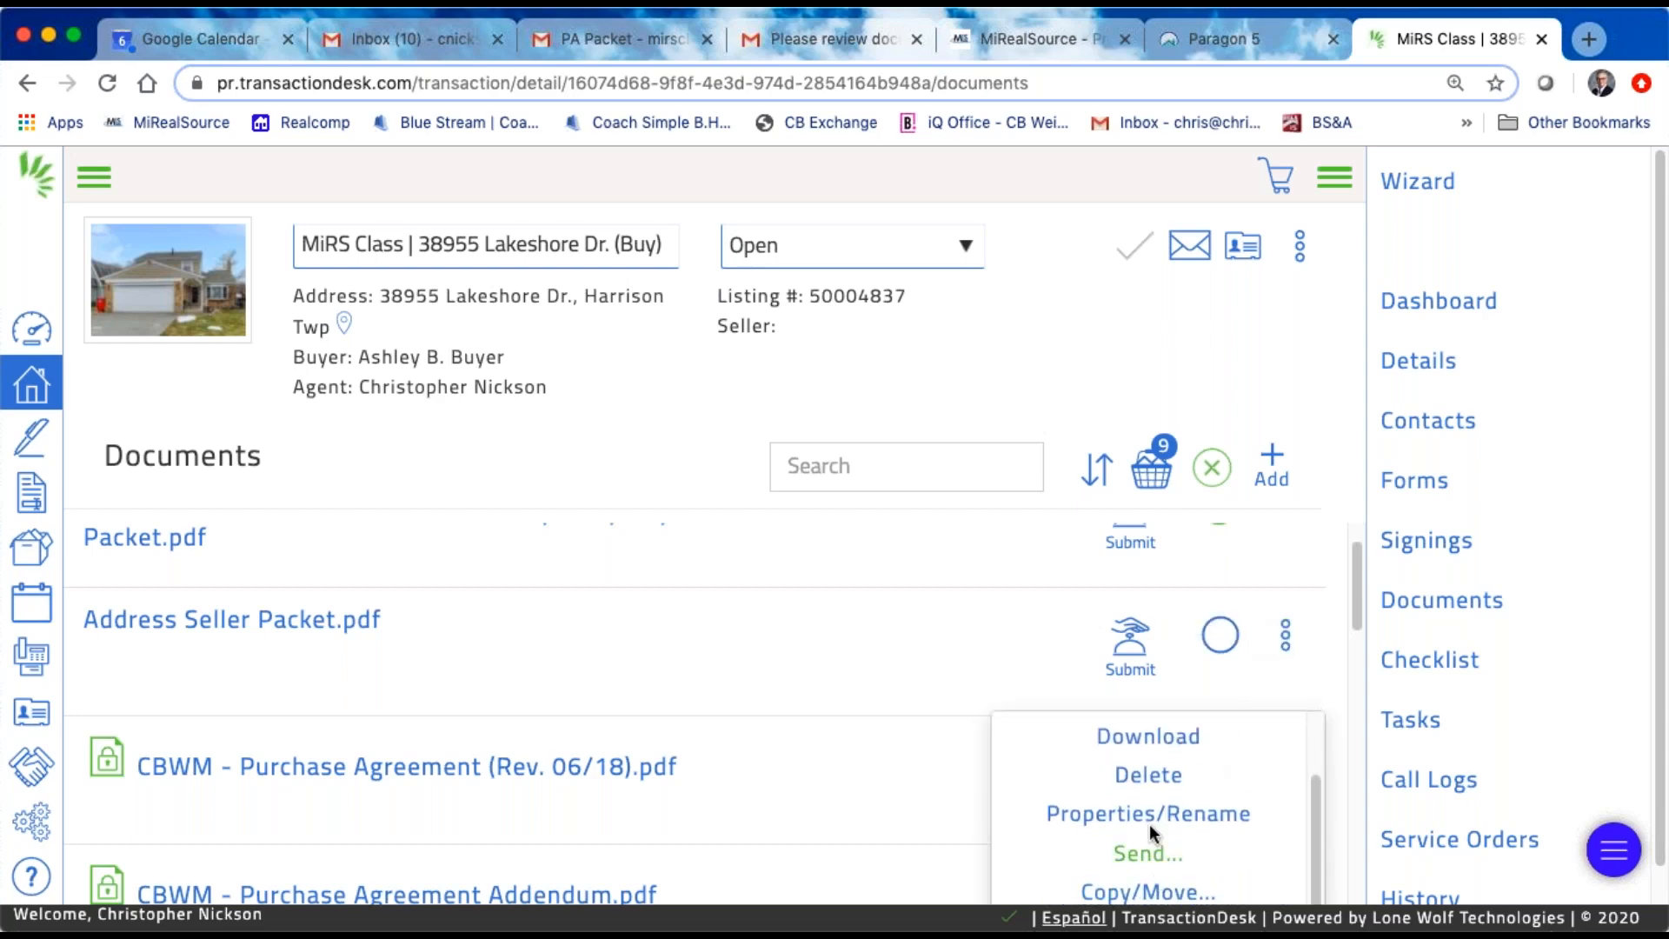
click(1162, 821)
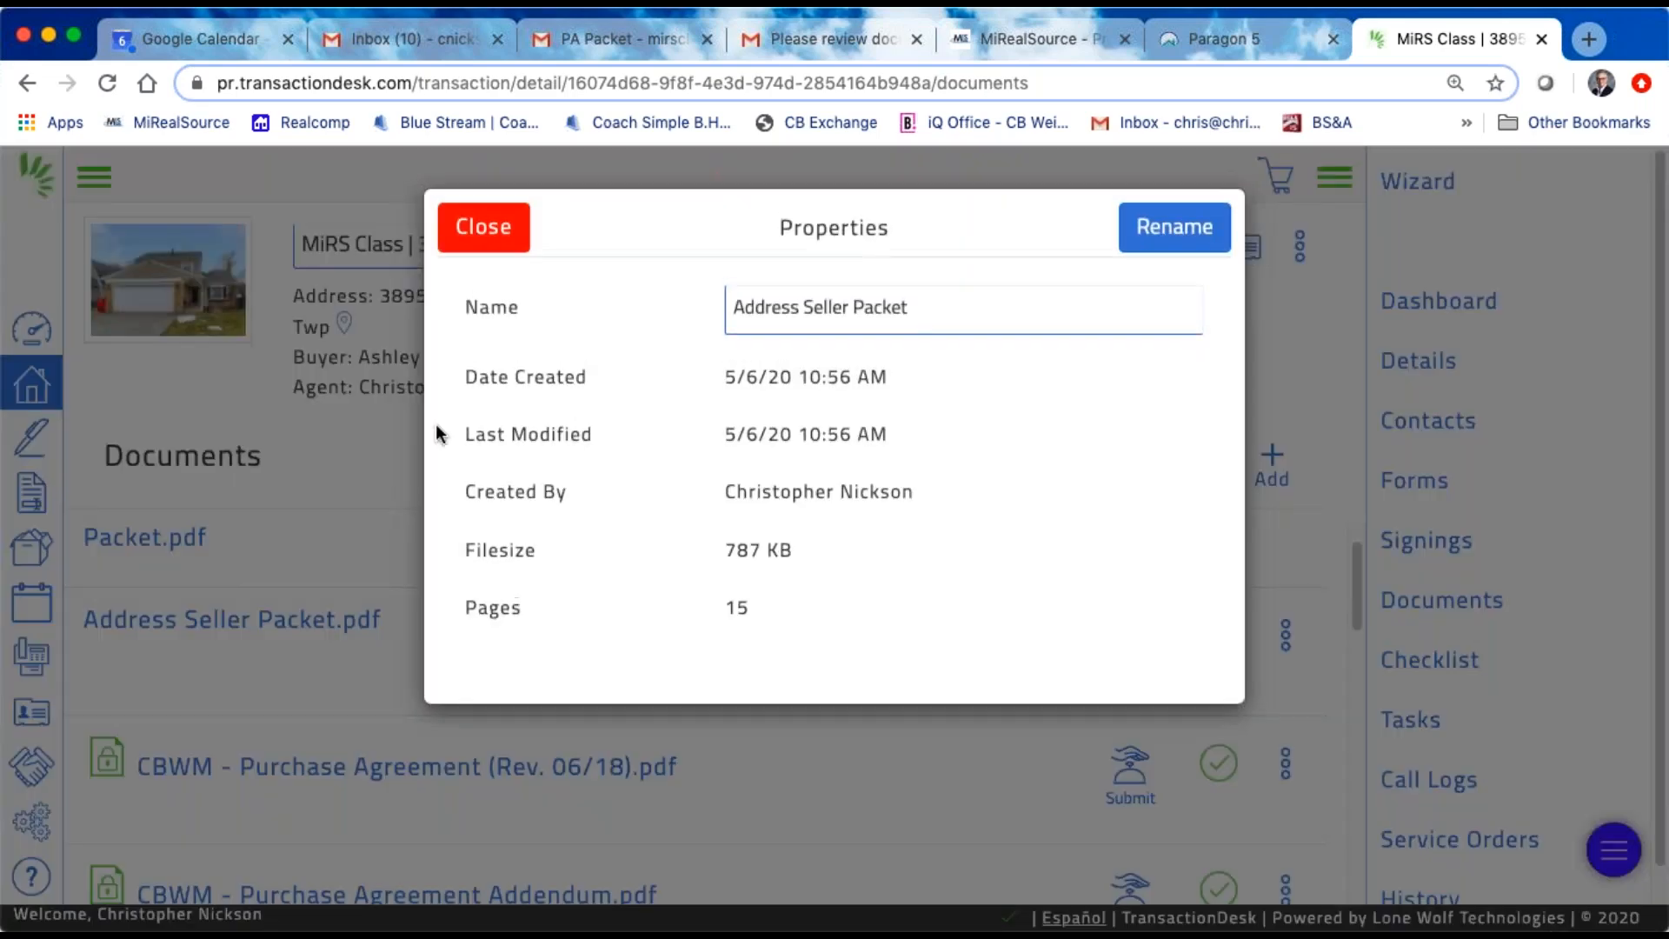
click(1021, 310)
double_click(1022, 314)
drag(926, 315, 635, 313)
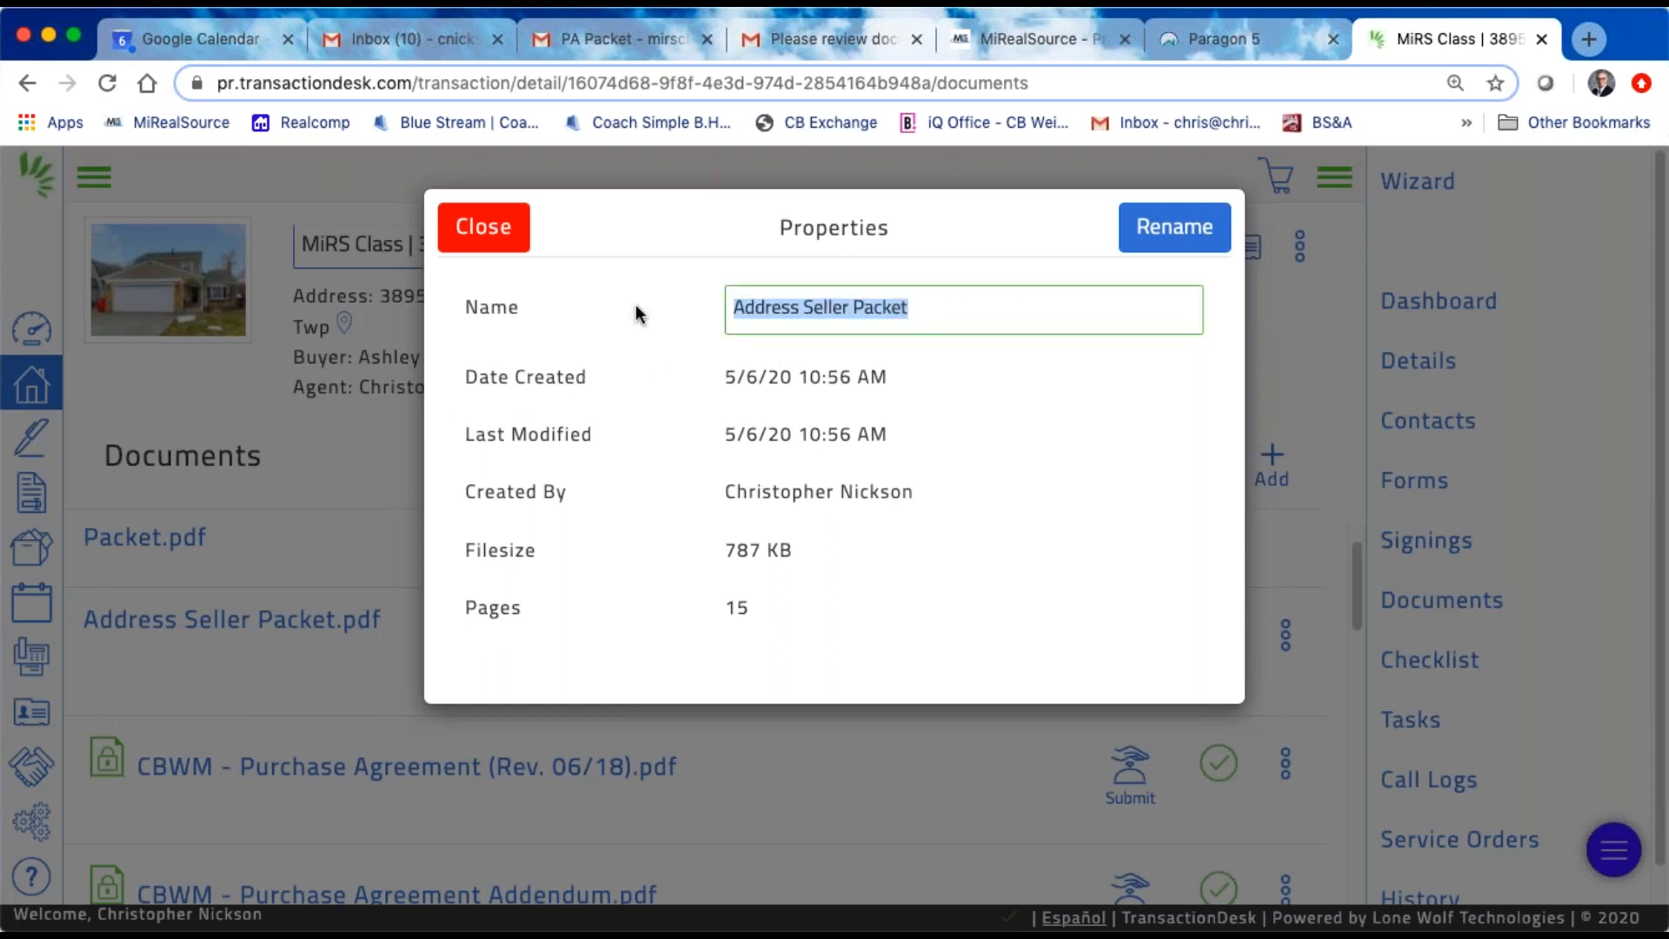
text(38955)
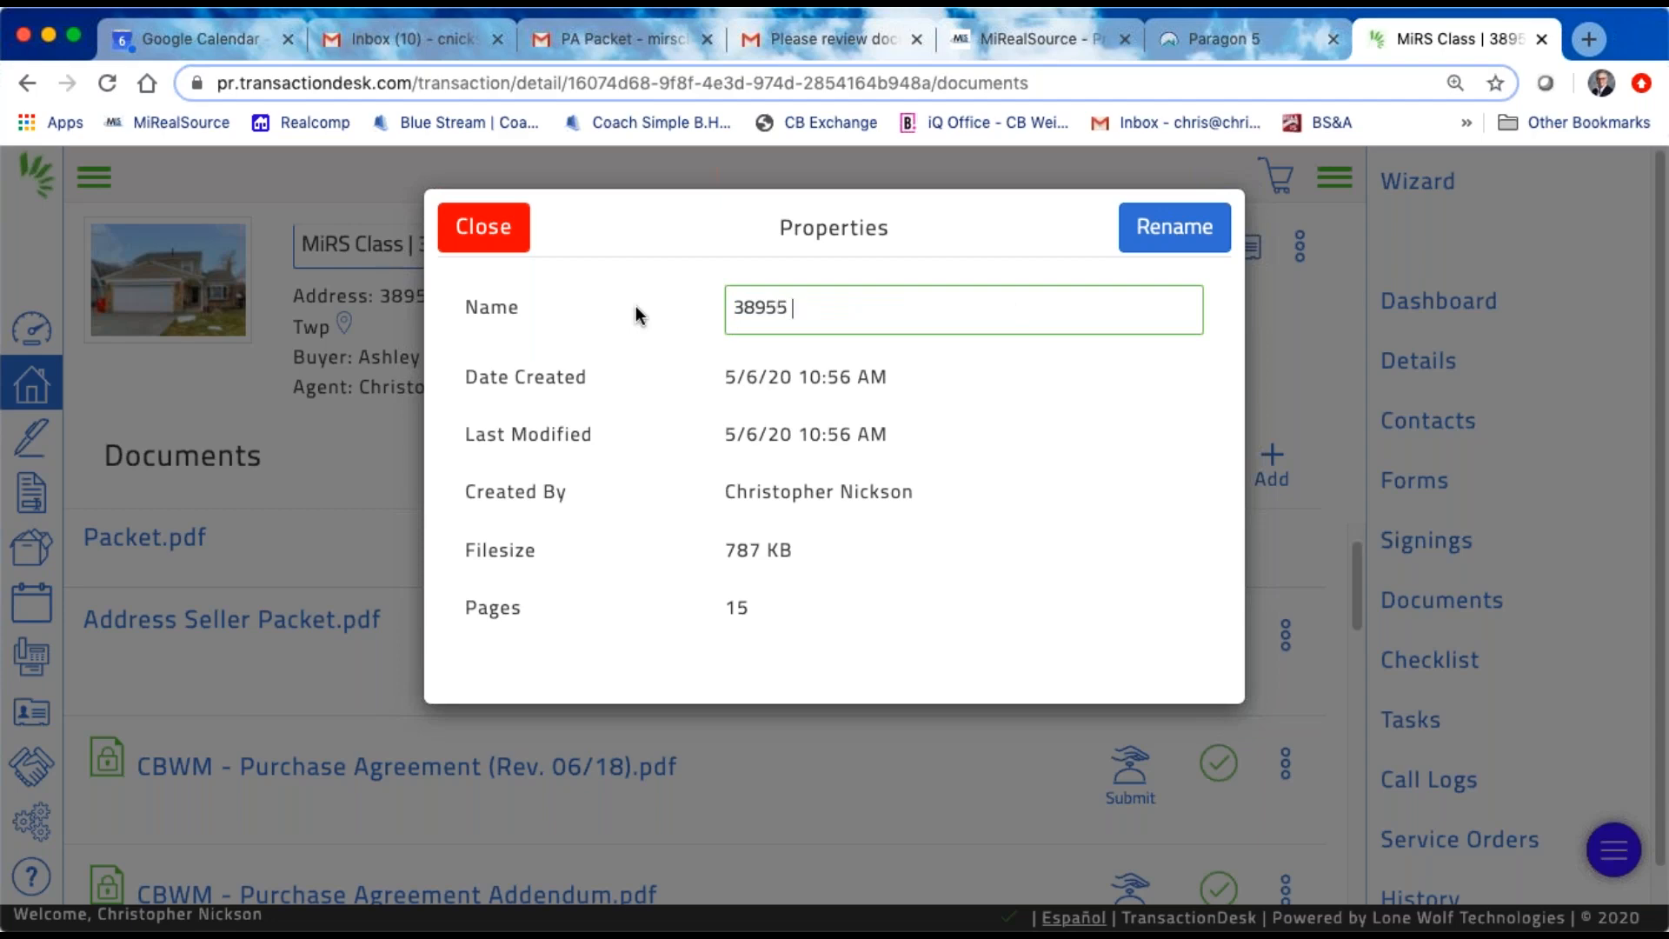
click(476, 226)
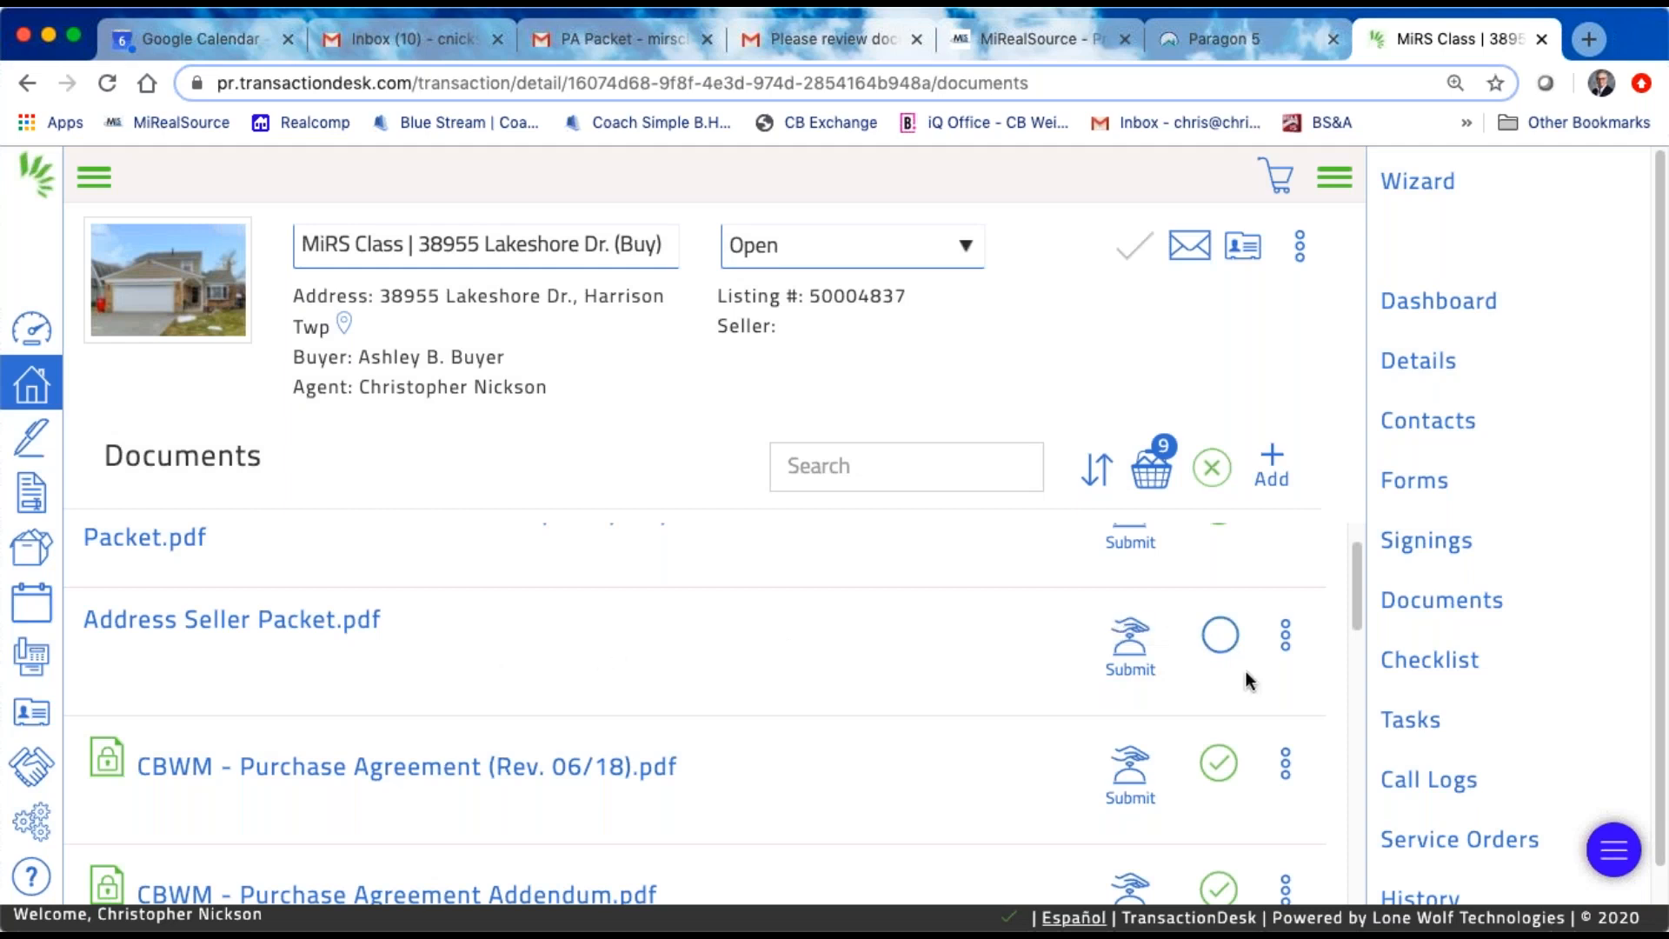
Step: Rename Address Seller Packet.pdf with the property's street address followed by "| LA Packet"
click(1284, 641)
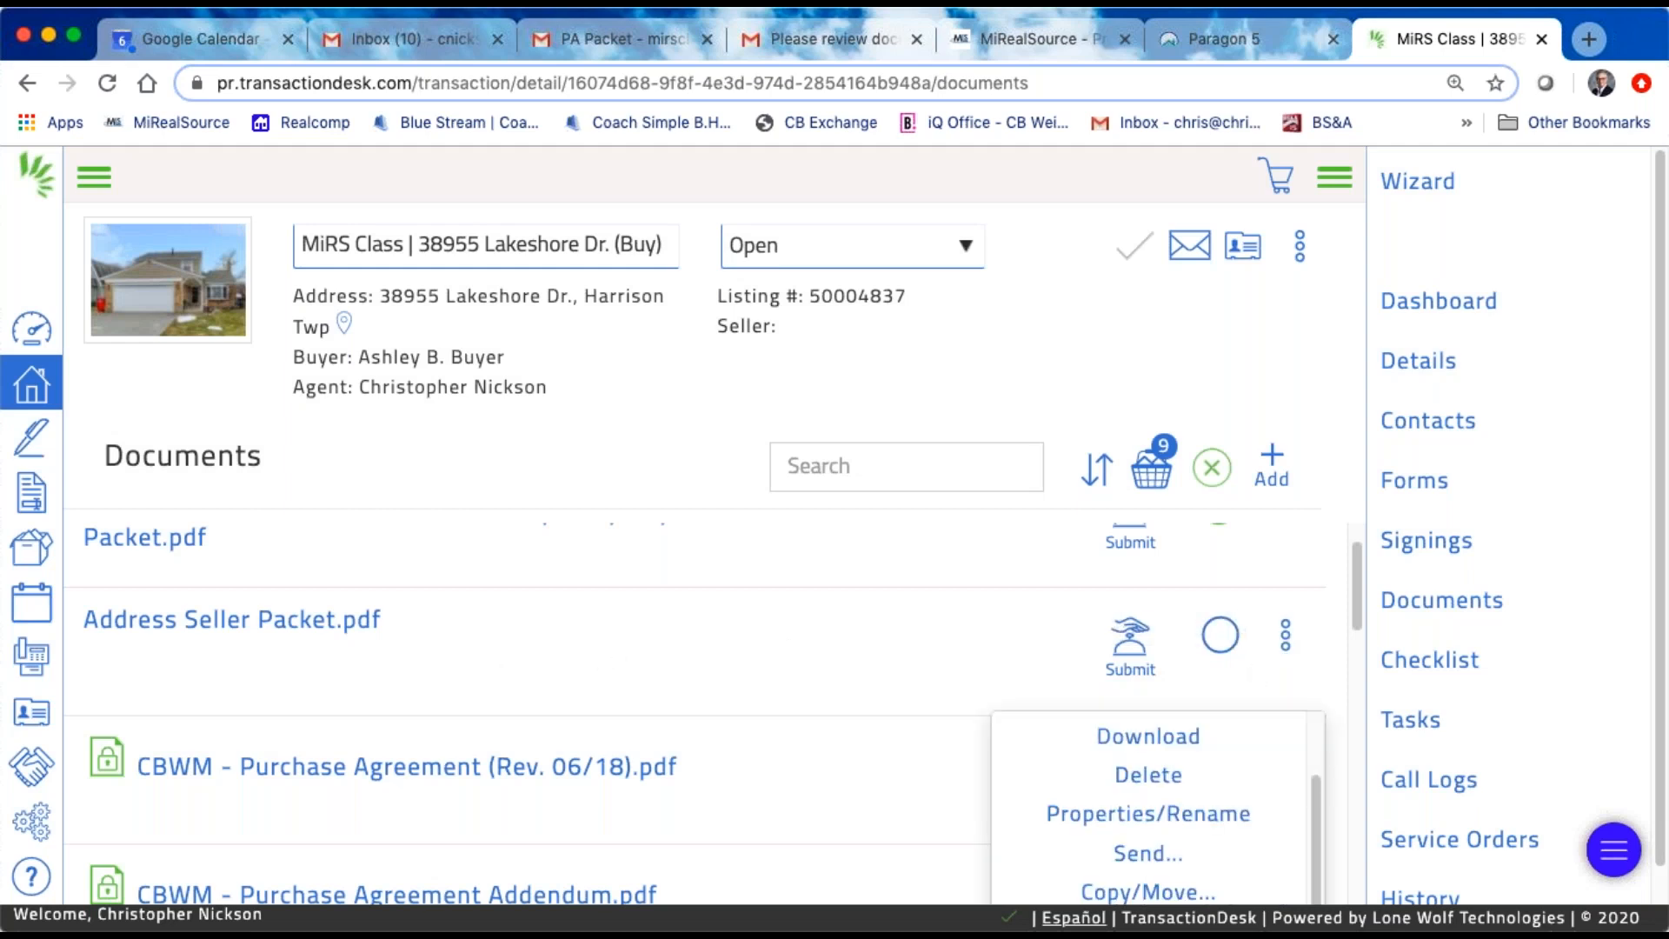
click(1171, 822)
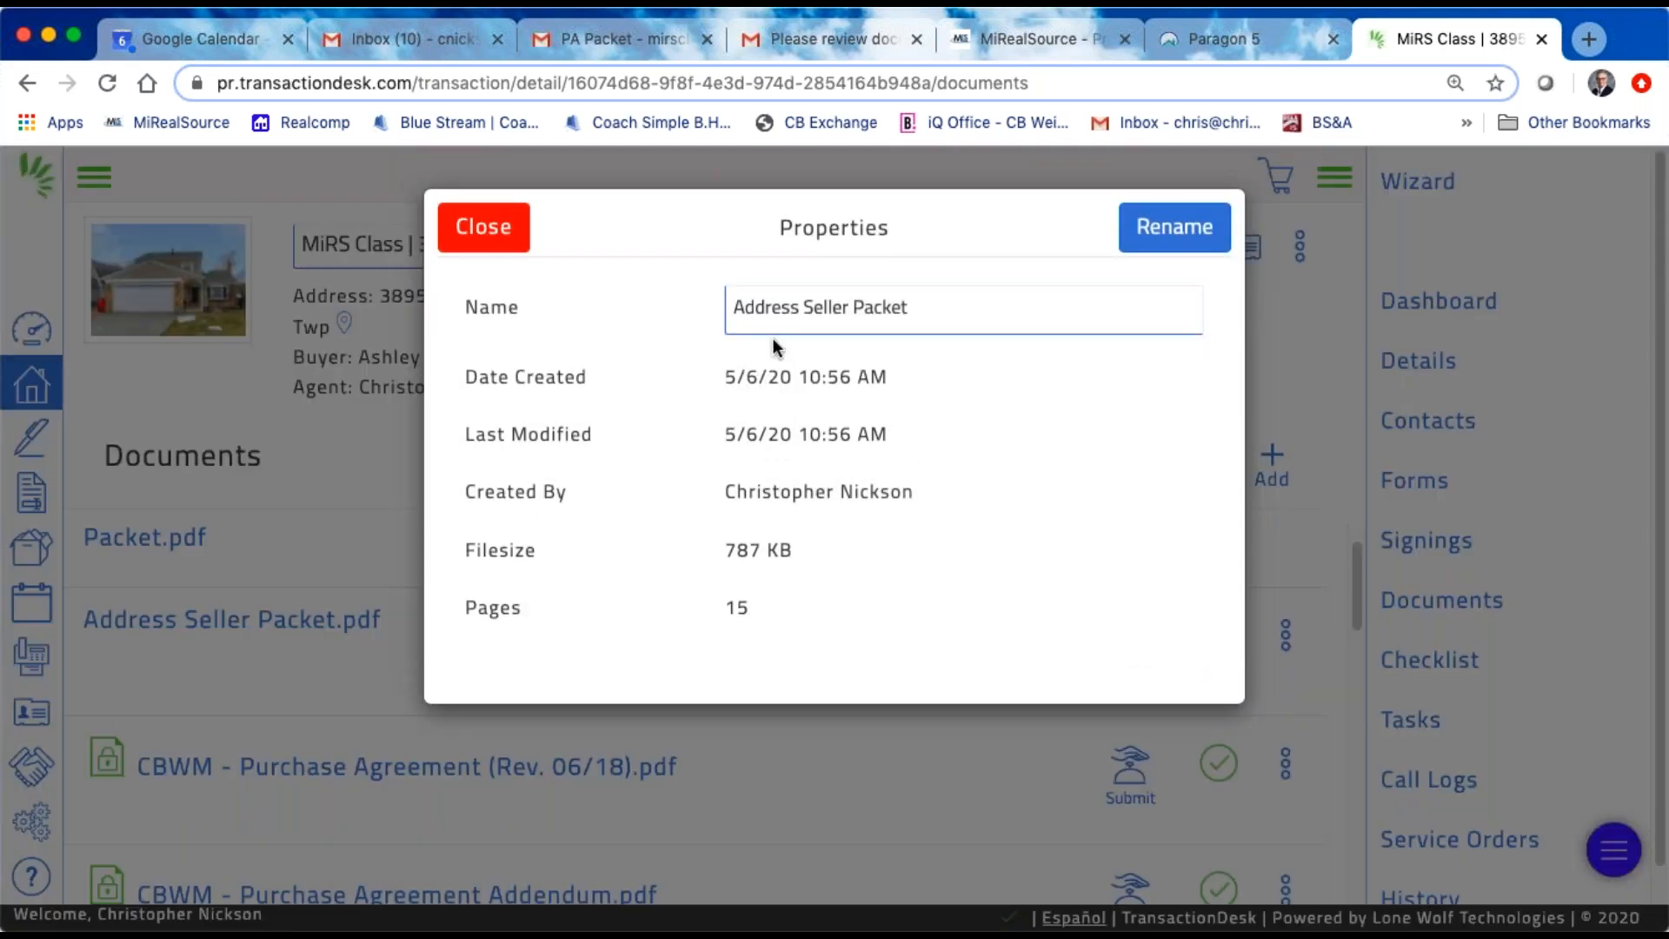
drag(899, 305, 613, 293)
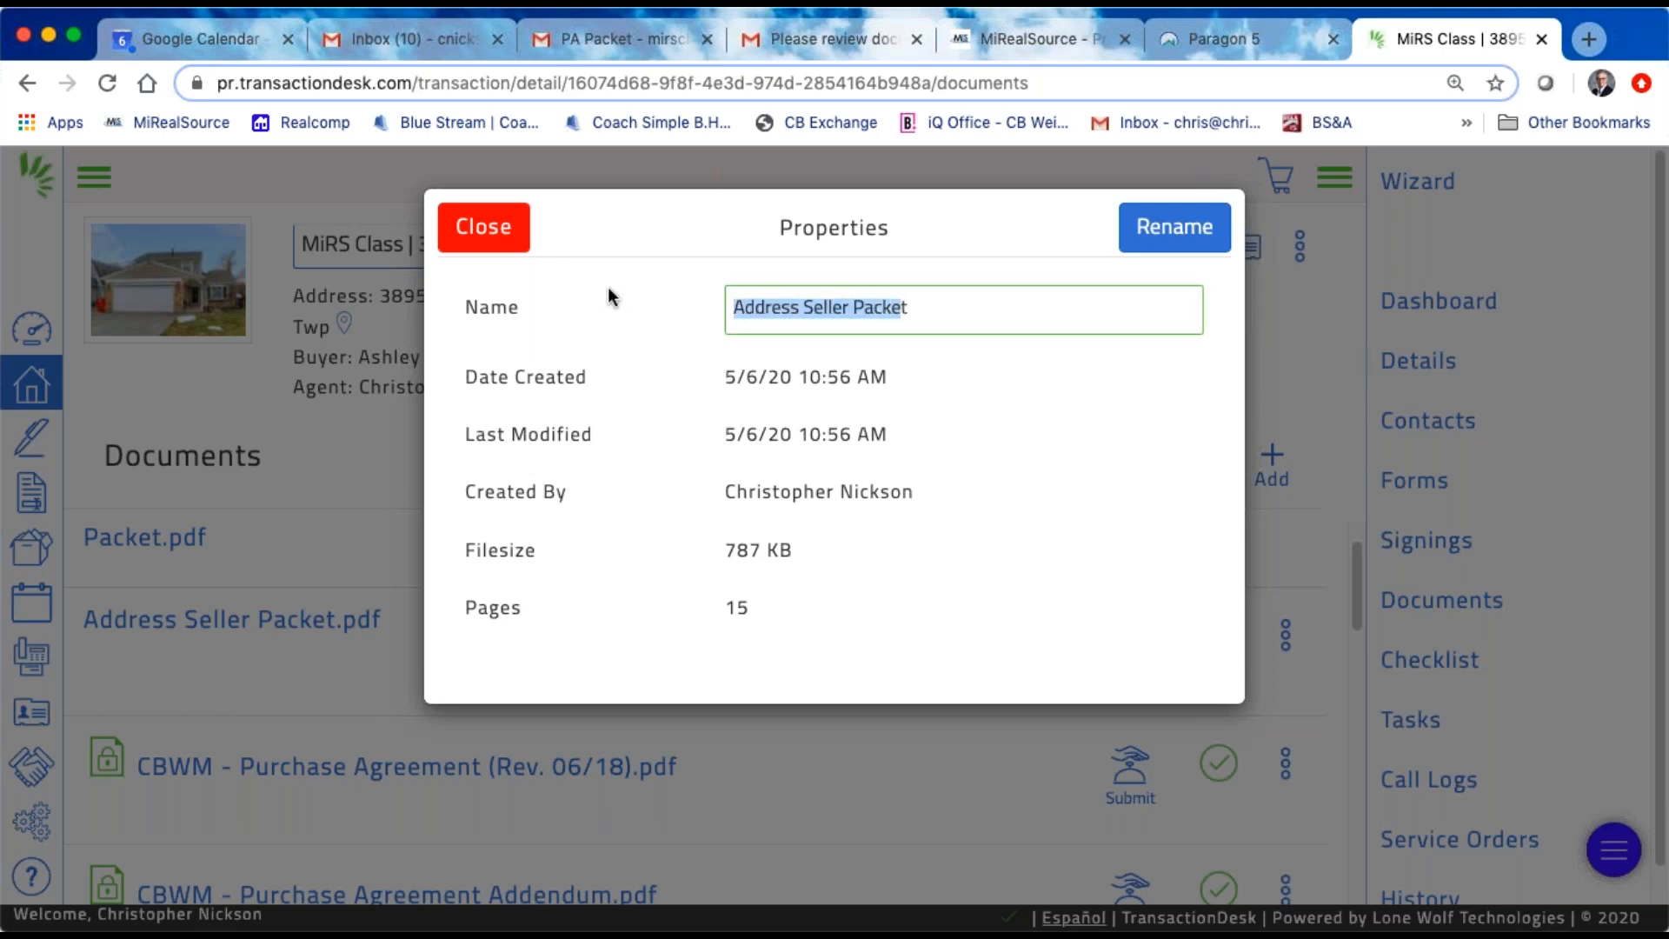
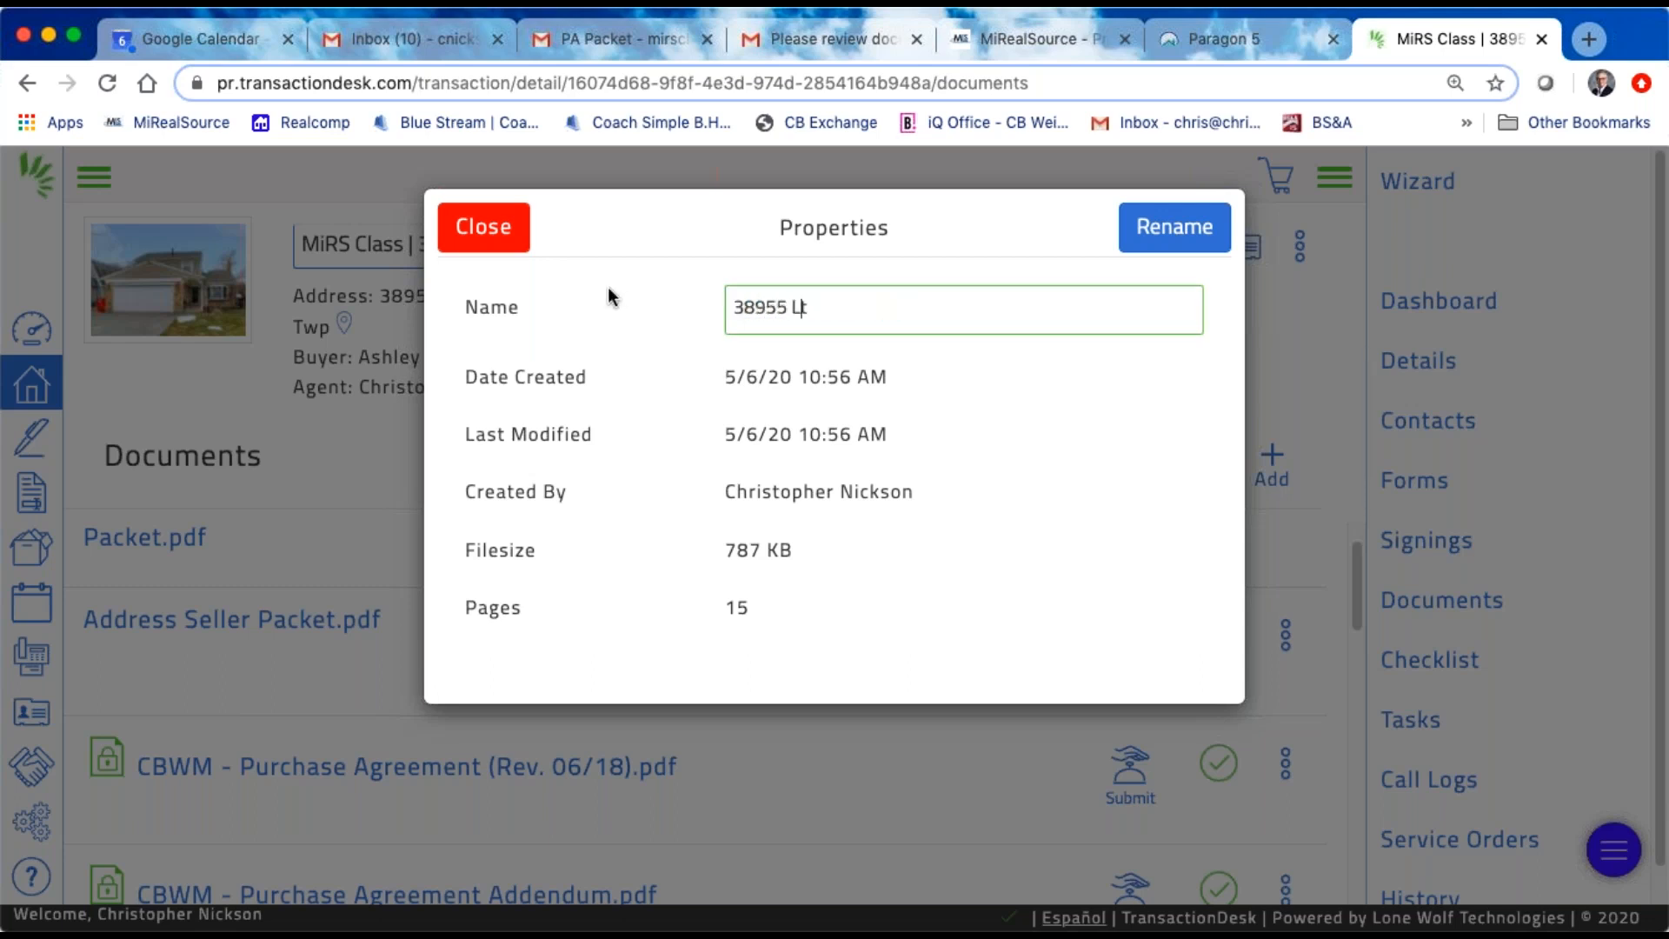
text(| )
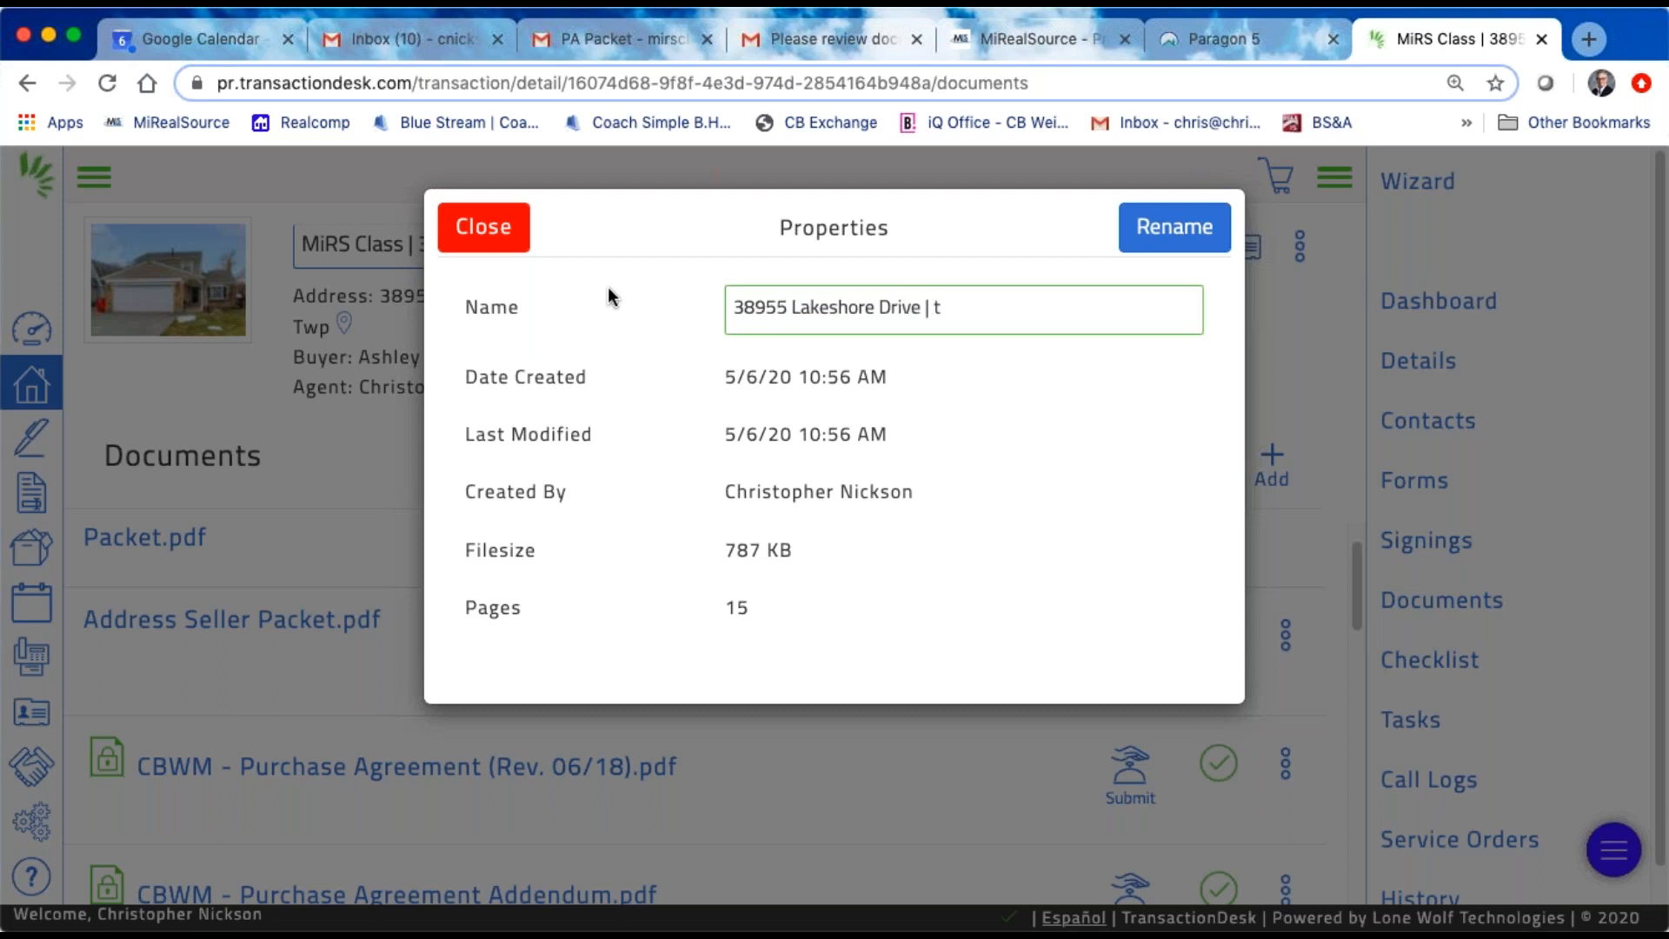
text(LA Packett)
key(BackSpace)
click(1217, 248)
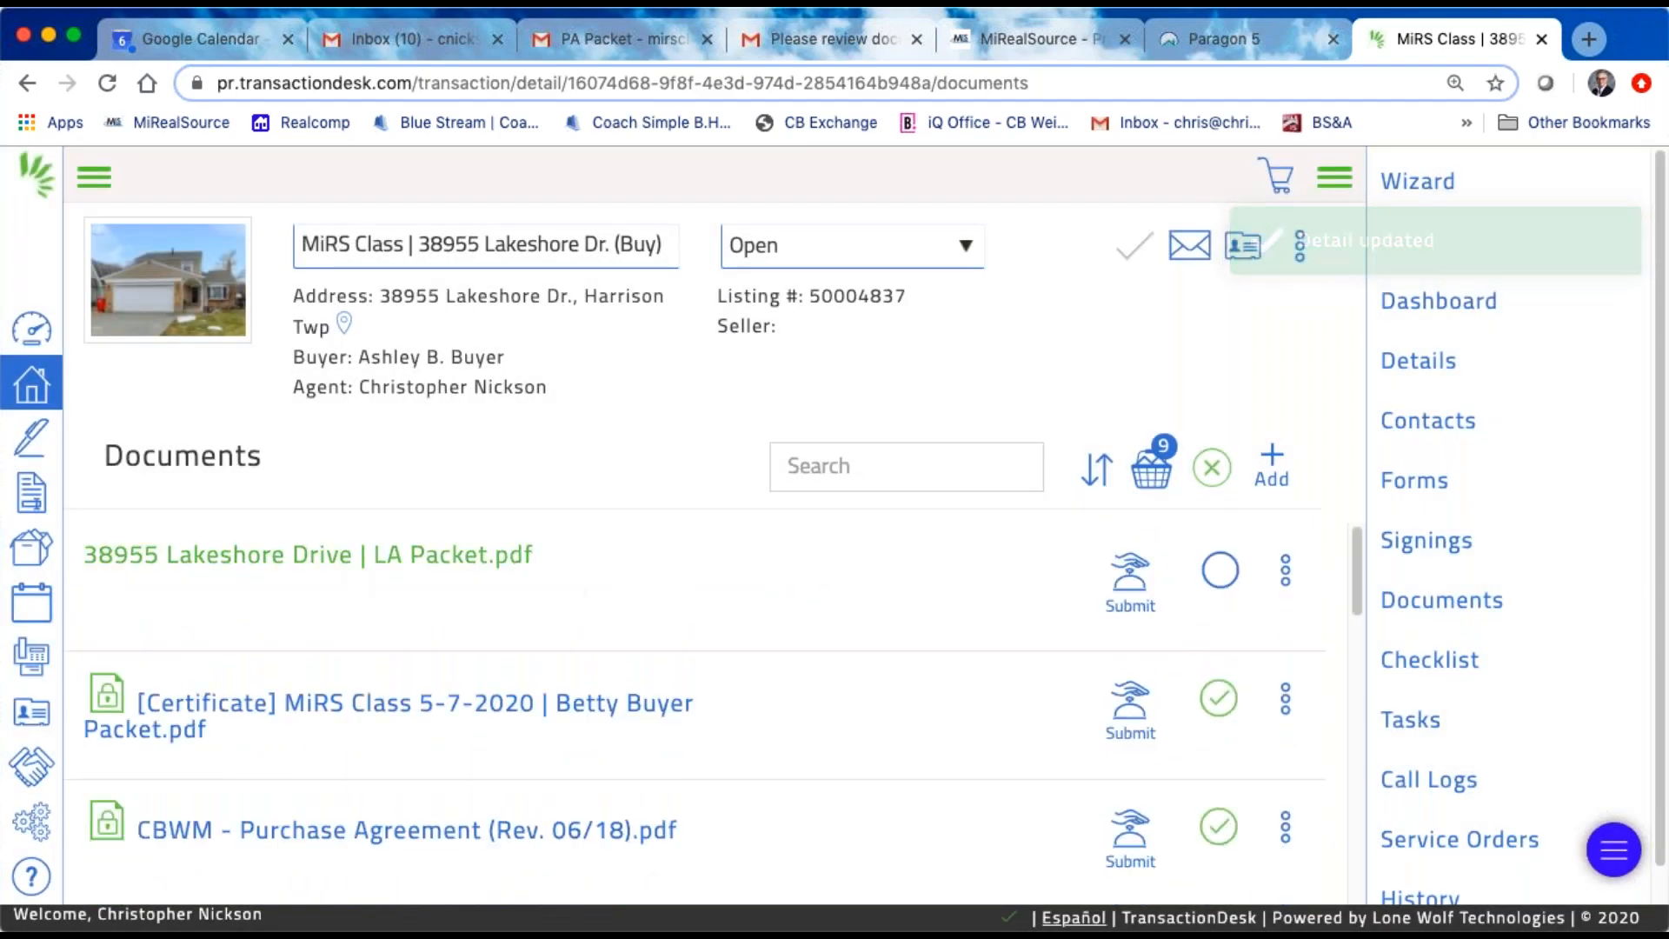
Step: Preview the renamed LA Packet, check its first pages, and close the preview
click(388, 572)
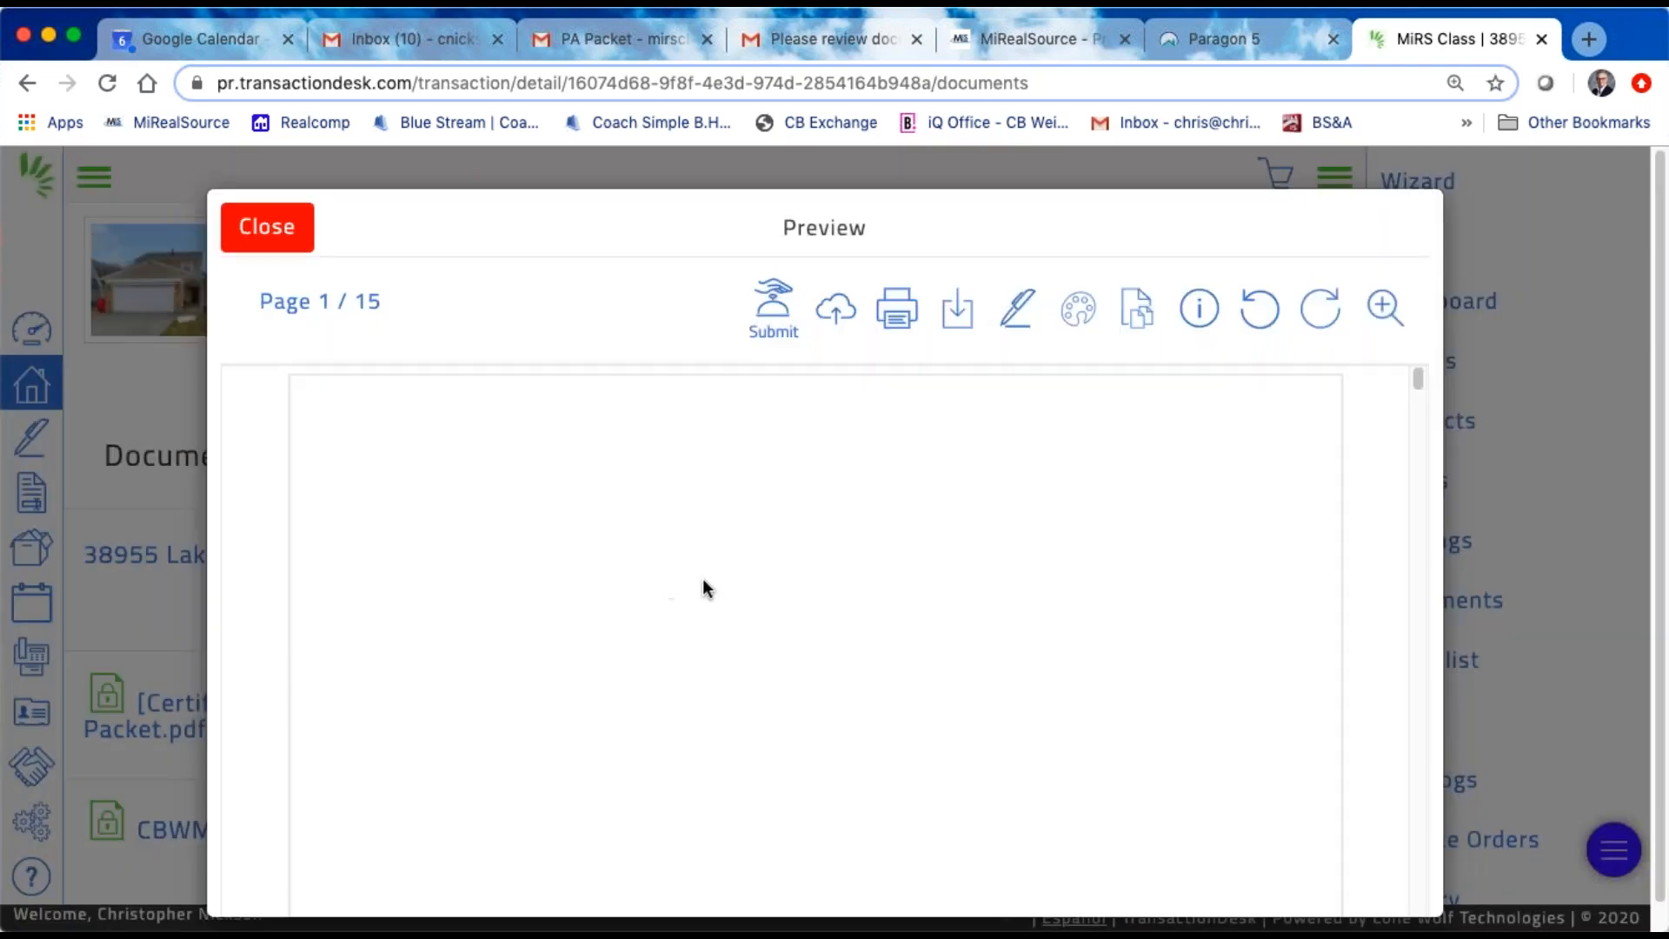
scroll(737, 547, down, 10)
scroll(737, 543, down, 10)
scroll(704, 505, up, 15)
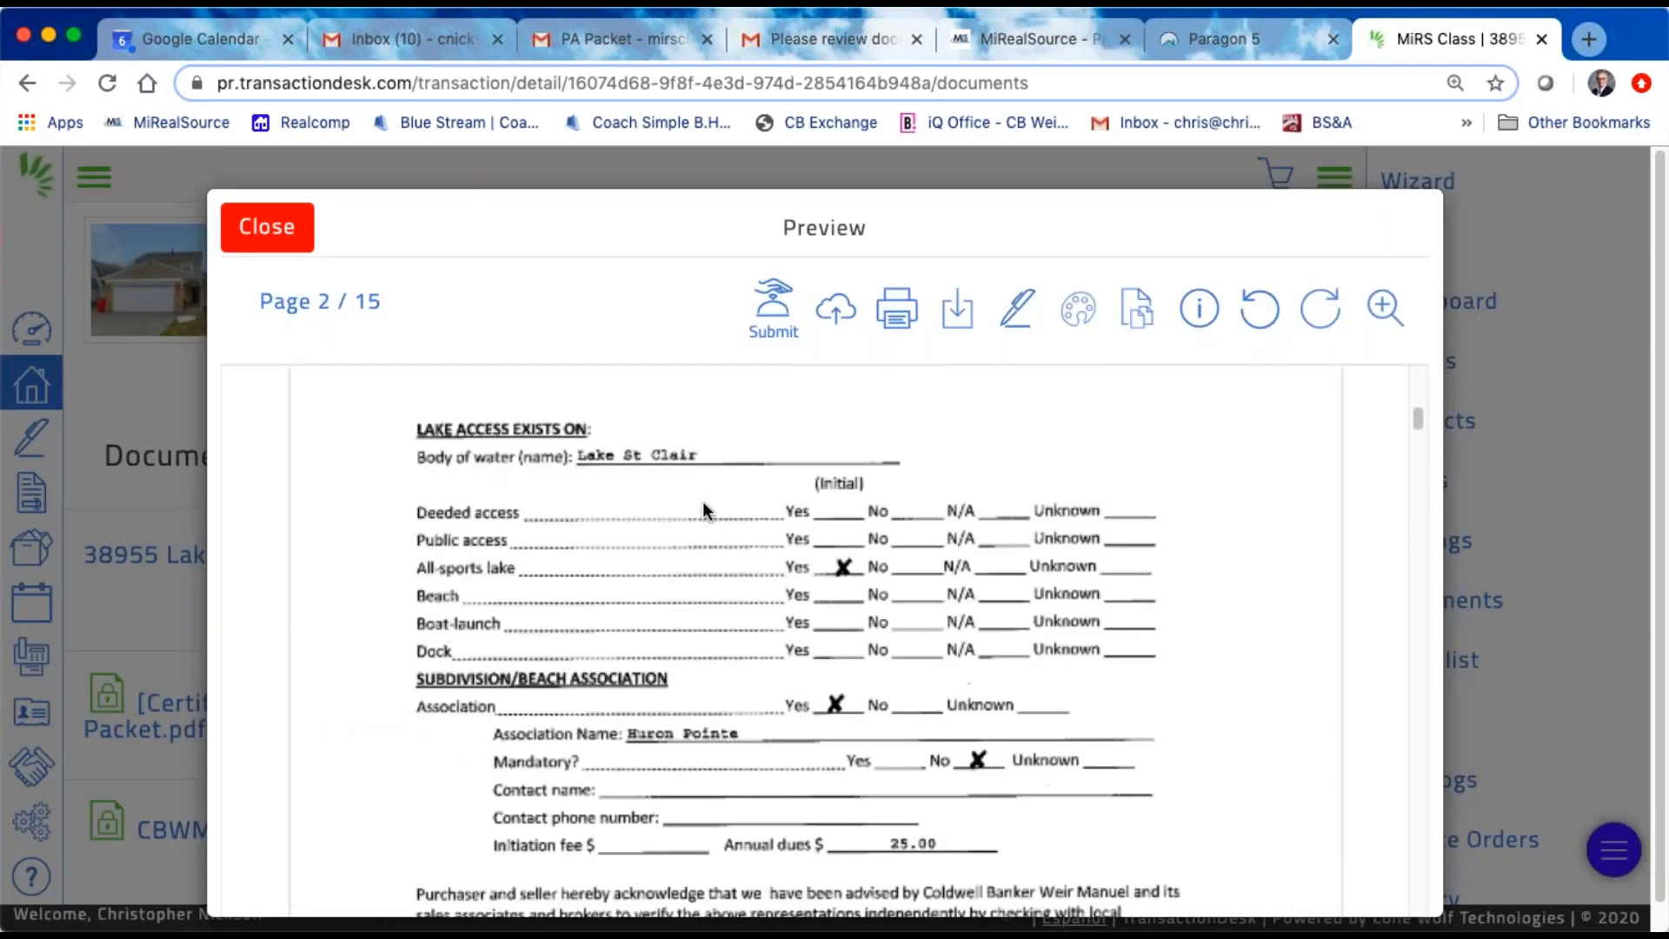
scroll(702, 500, up, 10)
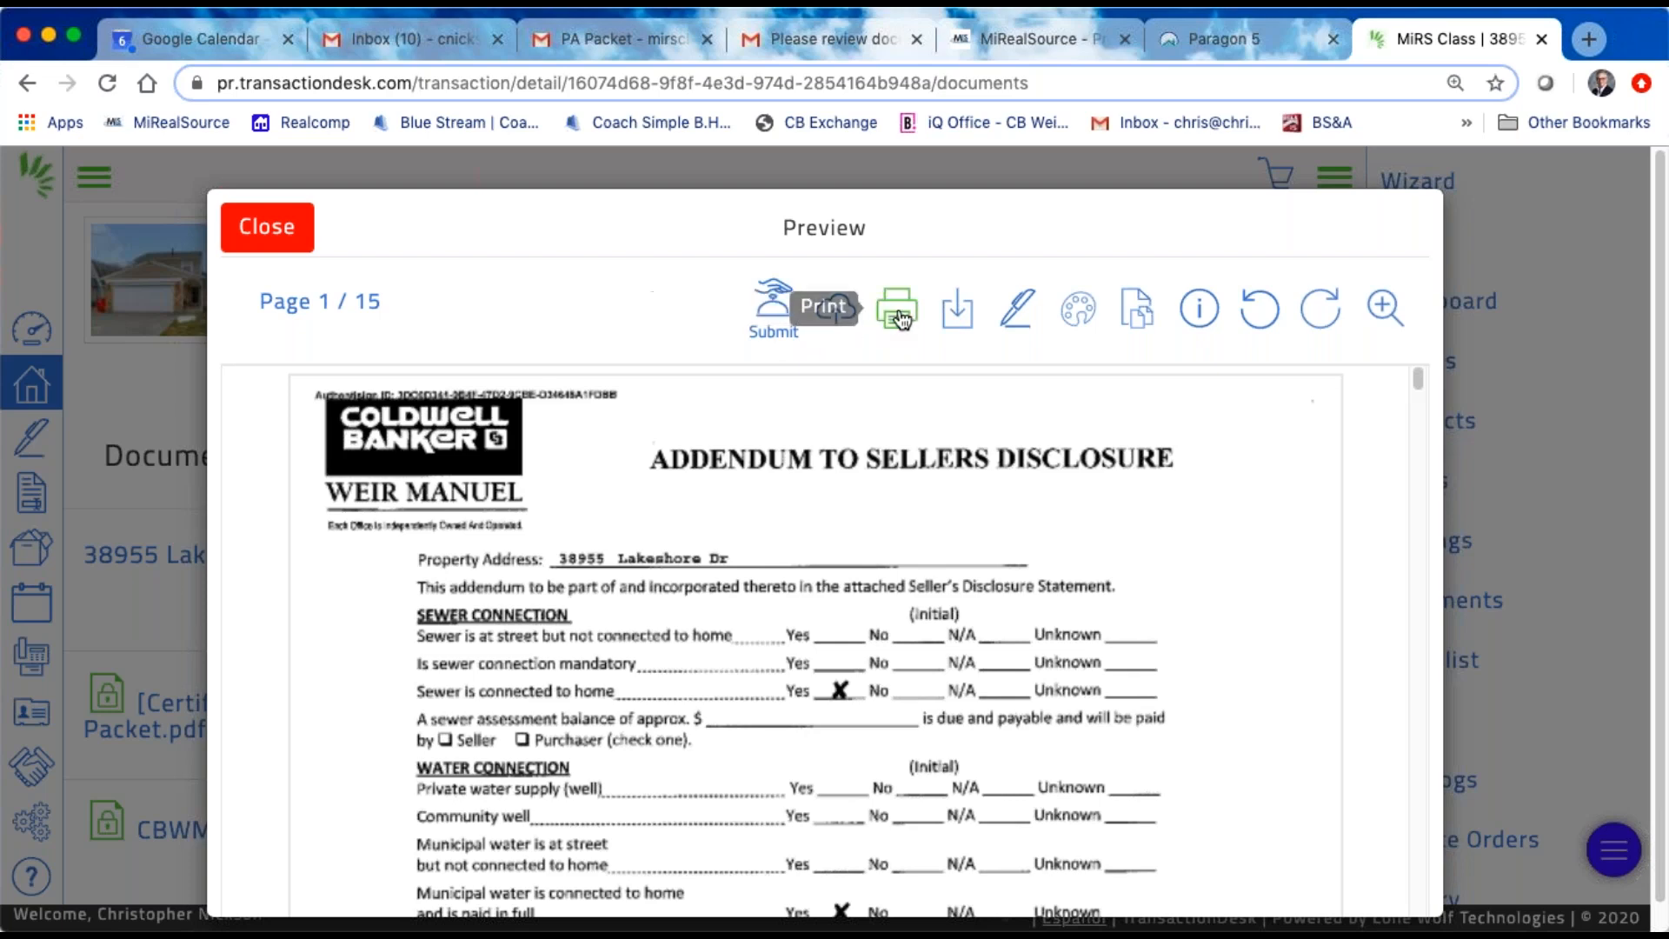
click(259, 224)
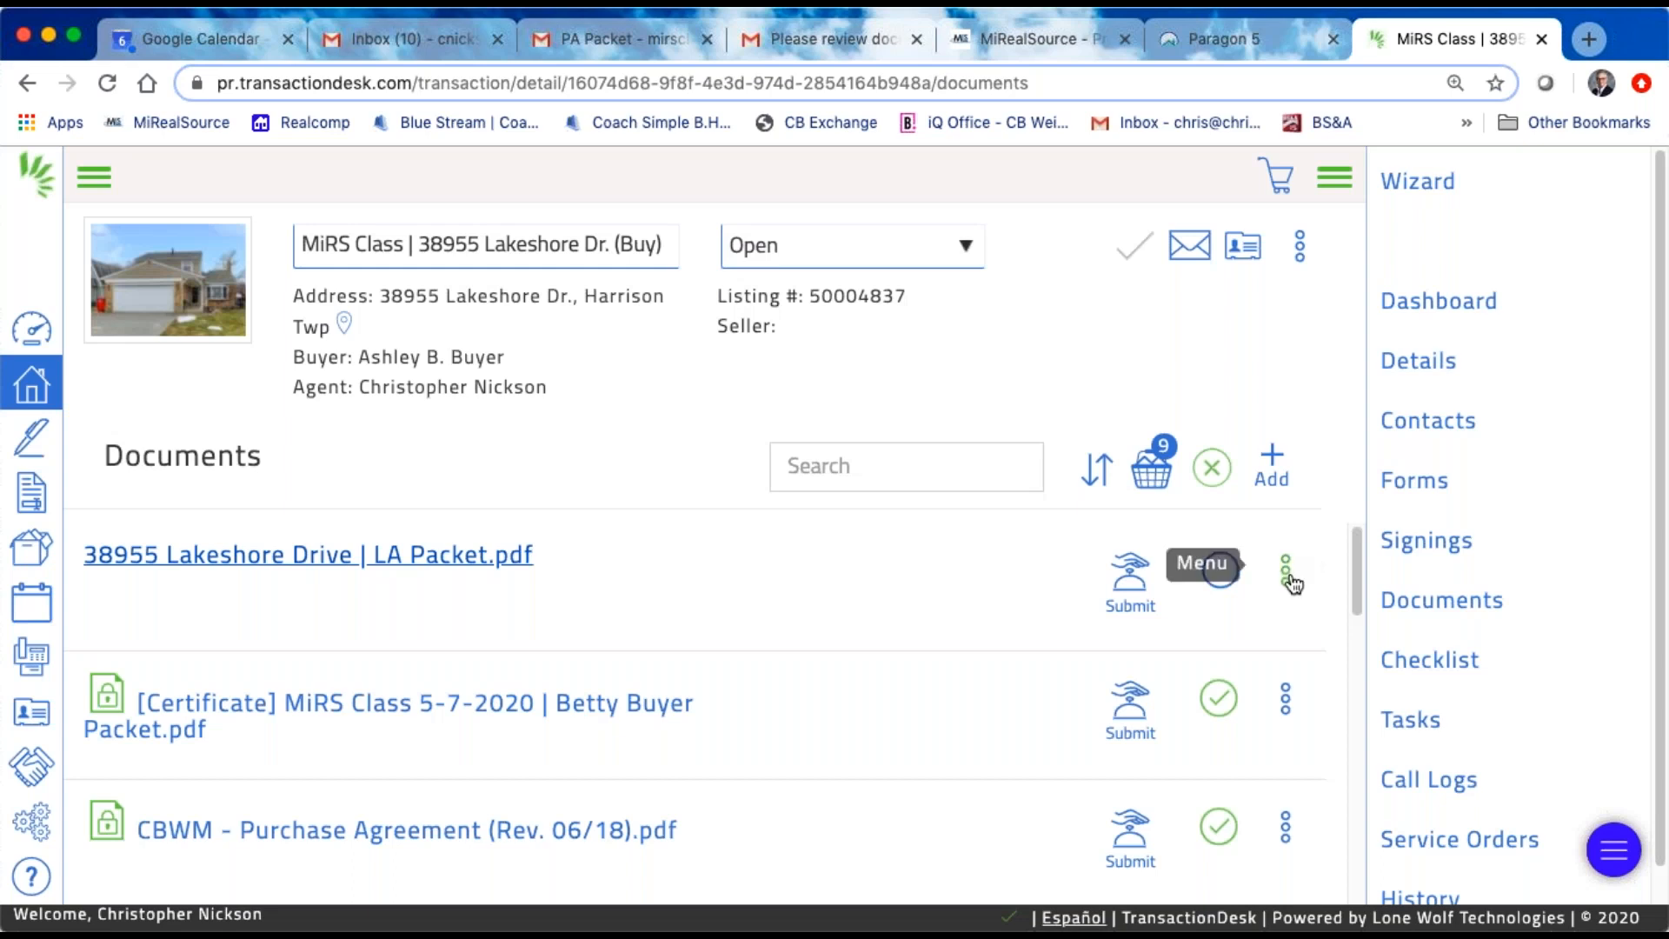
Step: Examine the actions available for the LA Packet, from Preview through Certify and Digitally Sign, and dismiss them
click(1284, 570)
scroll(1279, 609, down, 3)
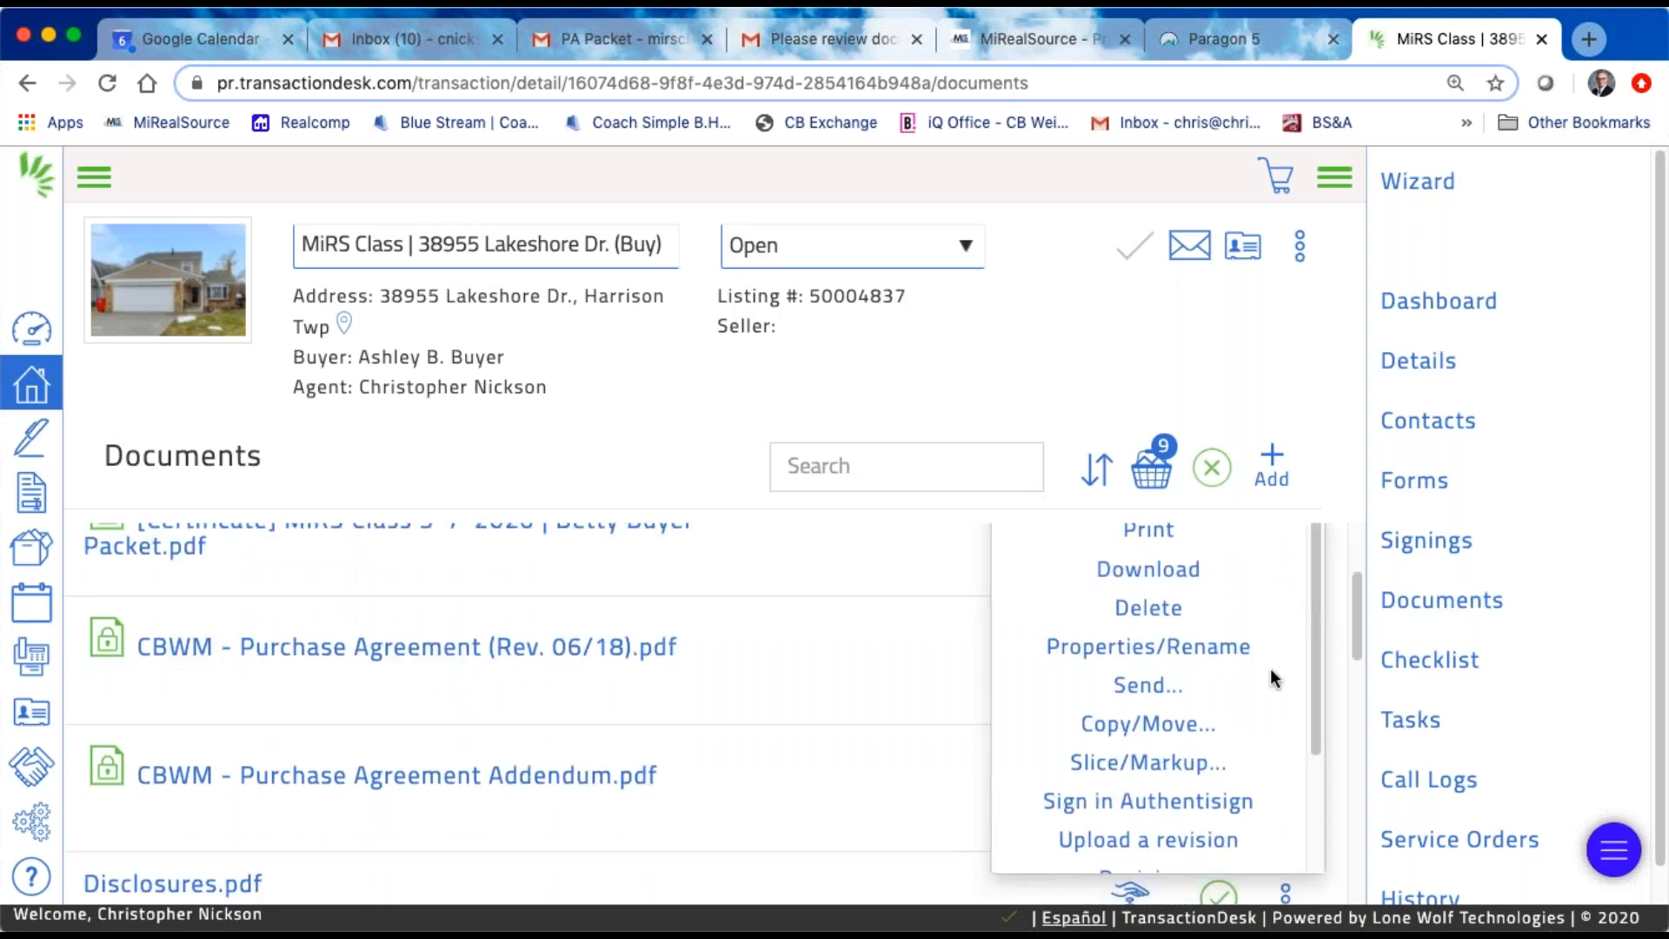
scroll(1271, 674, down, 2)
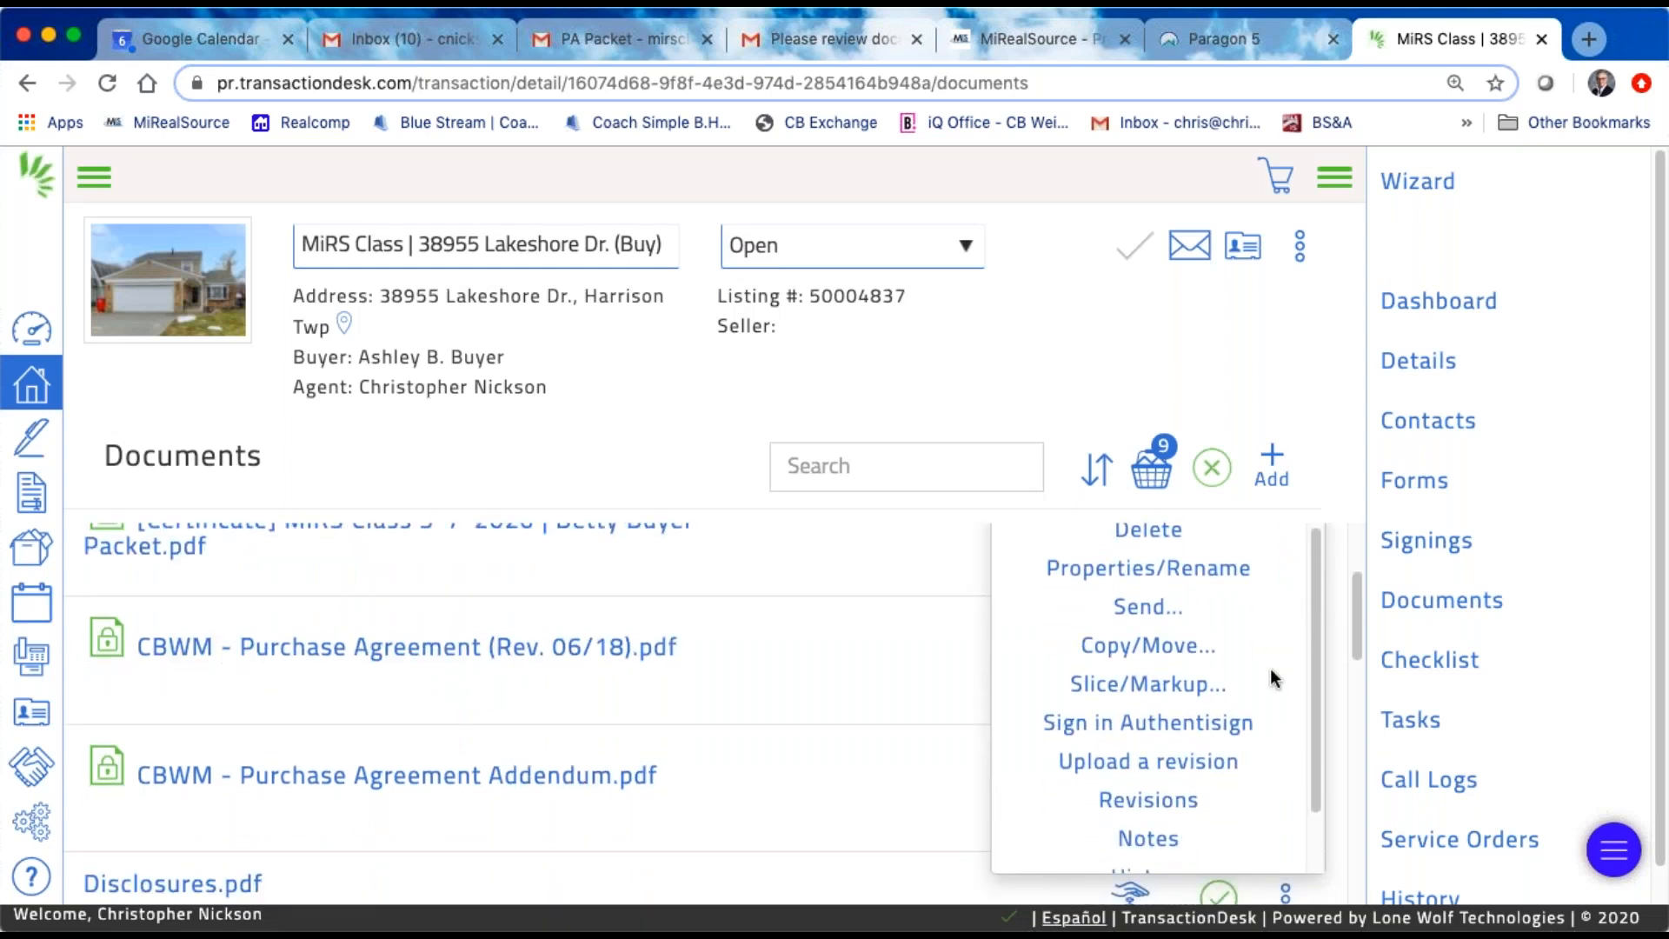
scroll(1270, 667, down, 2)
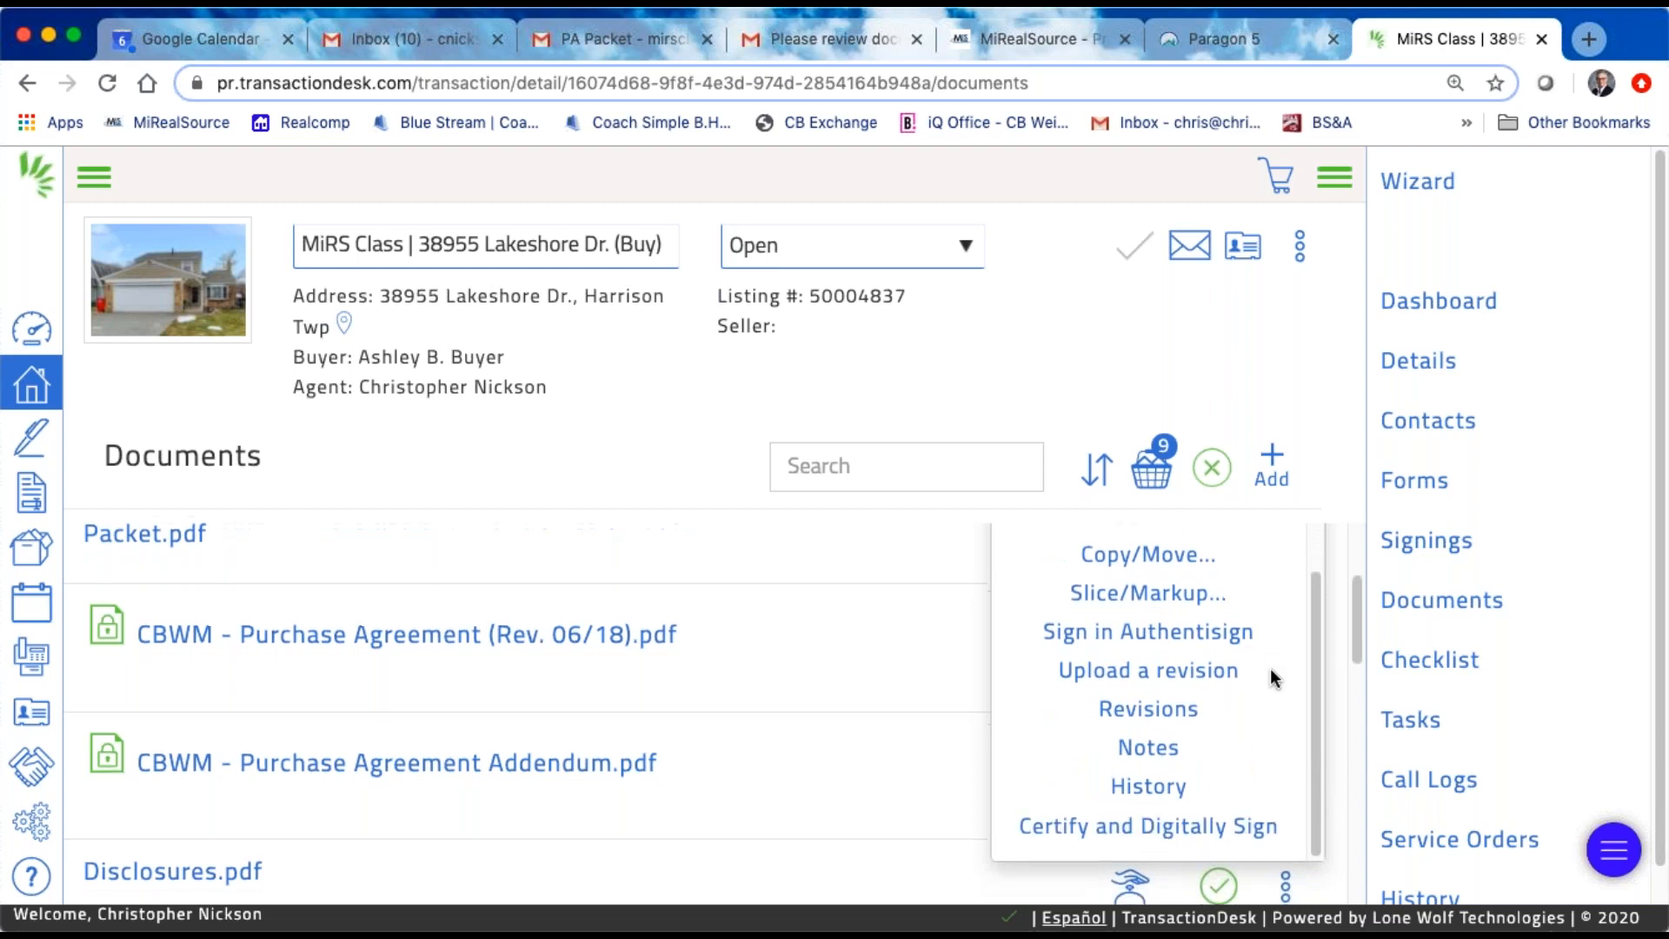
scroll(1270, 667, up, 5)
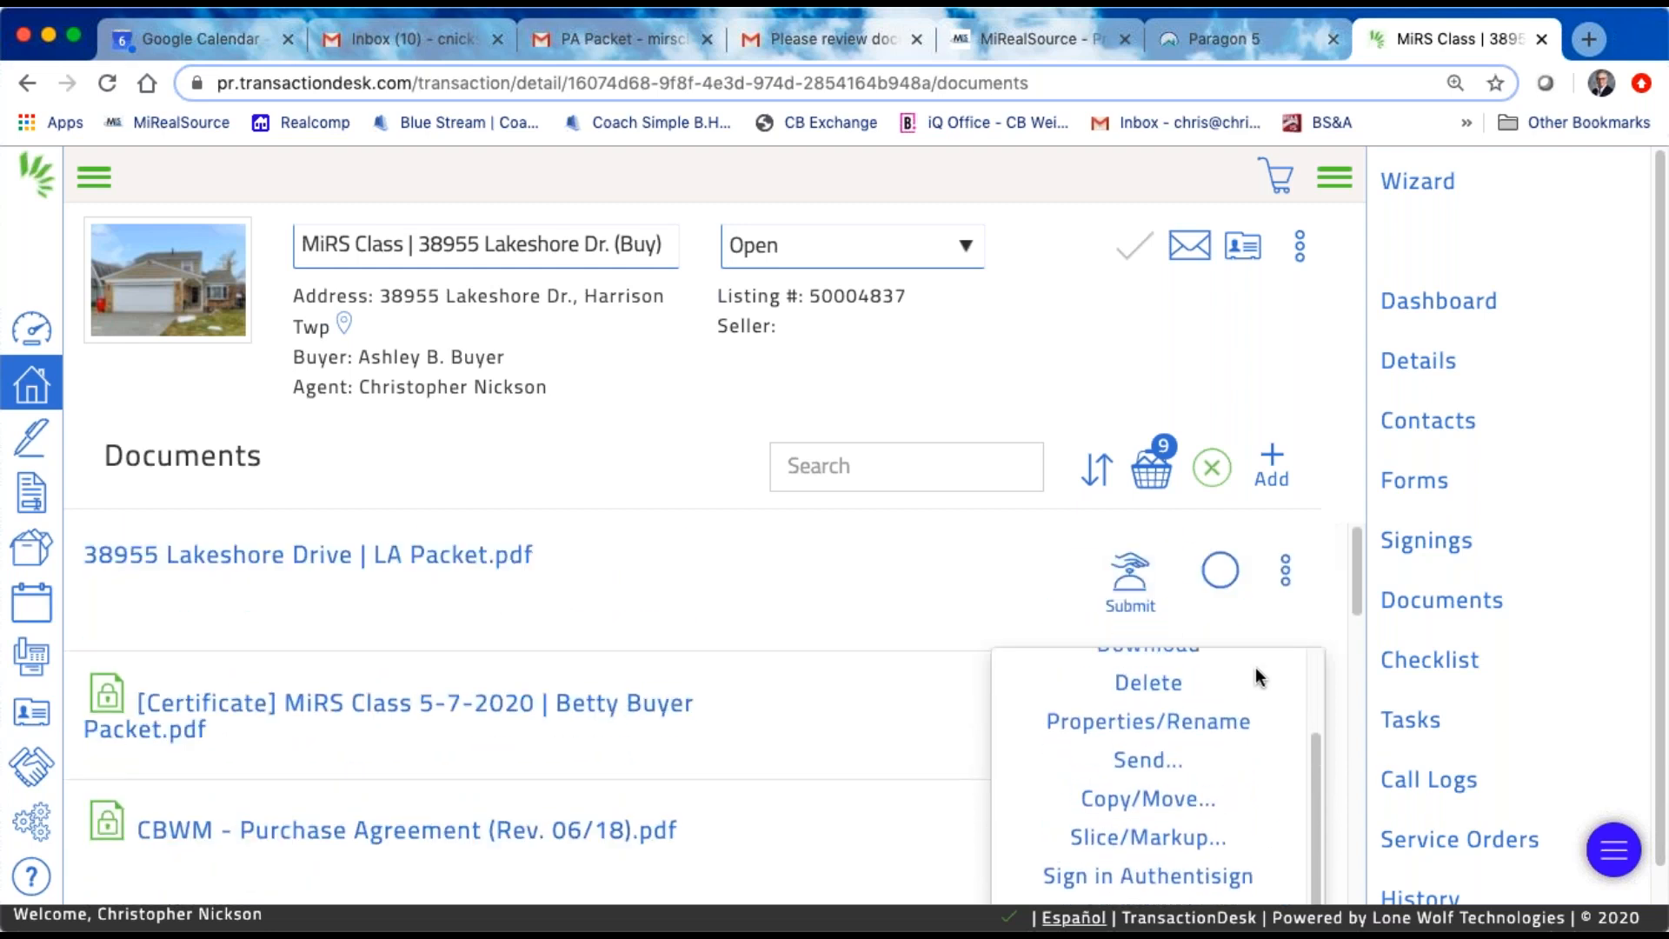
scroll(1227, 664, up, 2)
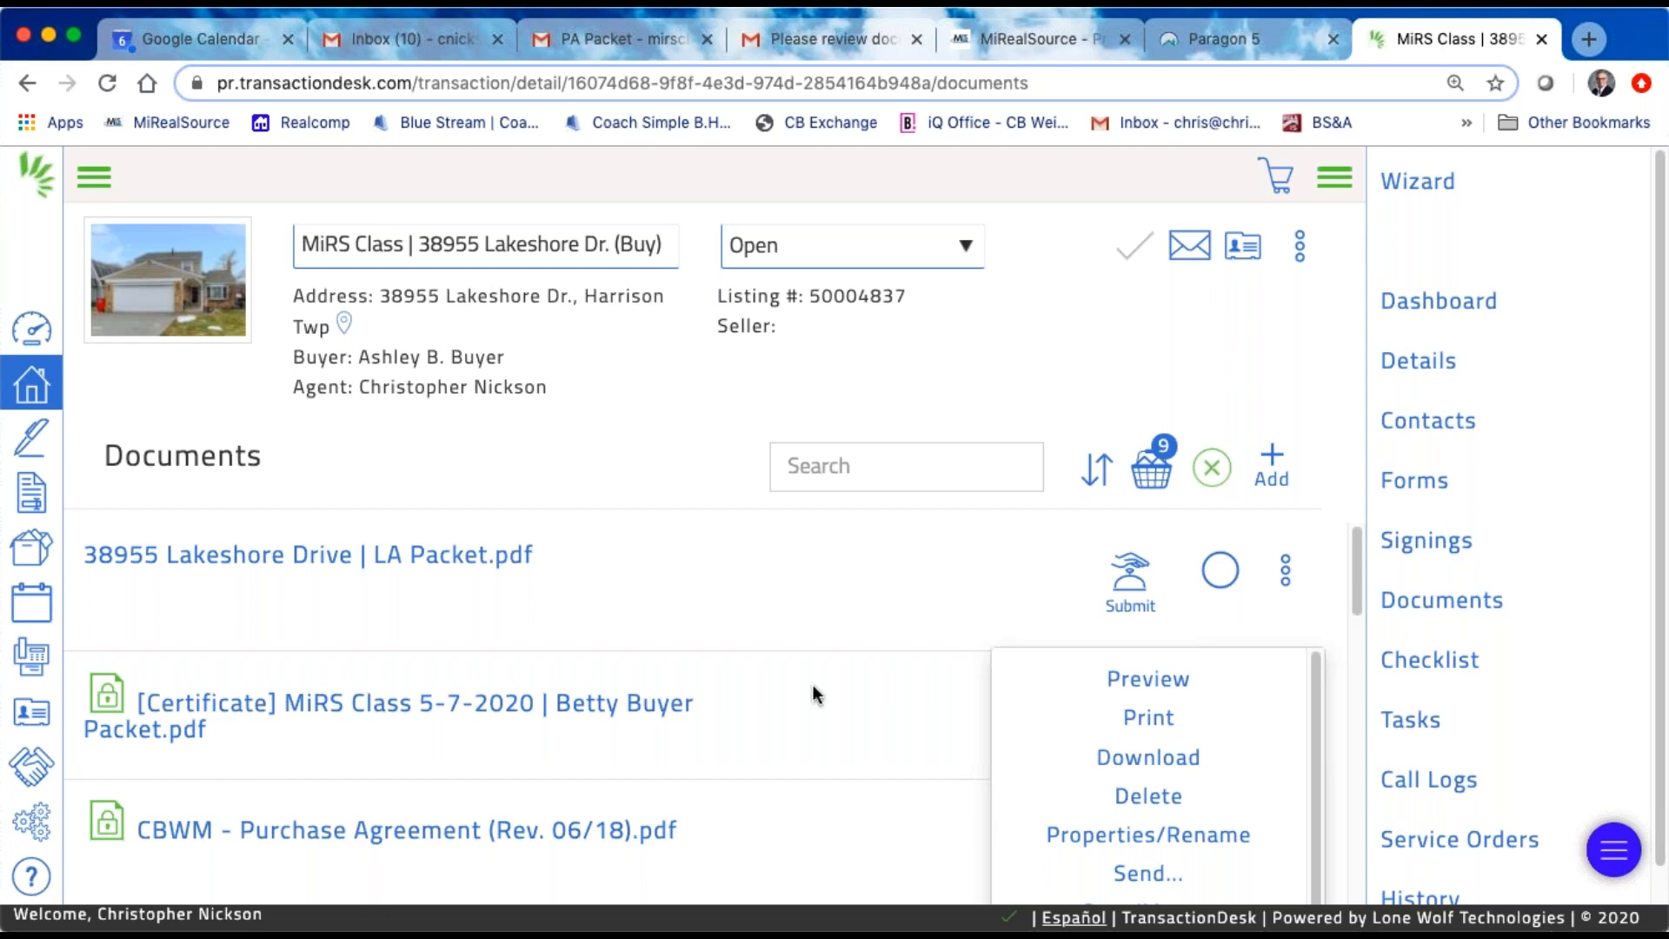
scroll(847, 692, down, 1)
scroll(846, 692, up, 1)
scroll(890, 597, down, 5)
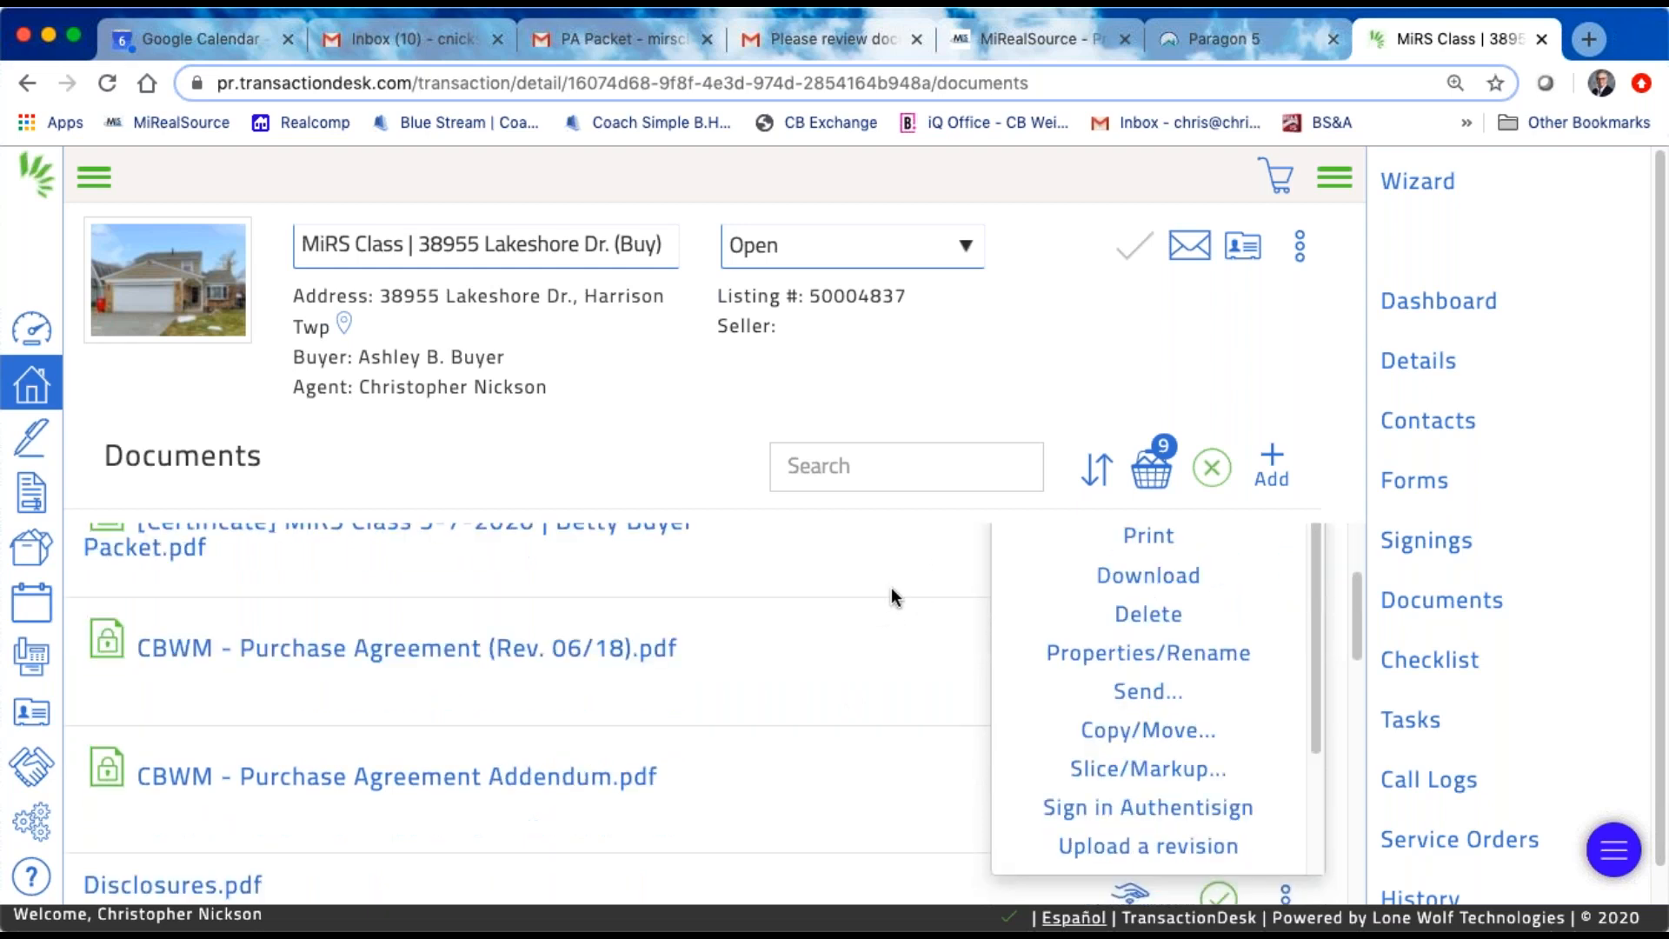
click(1043, 372)
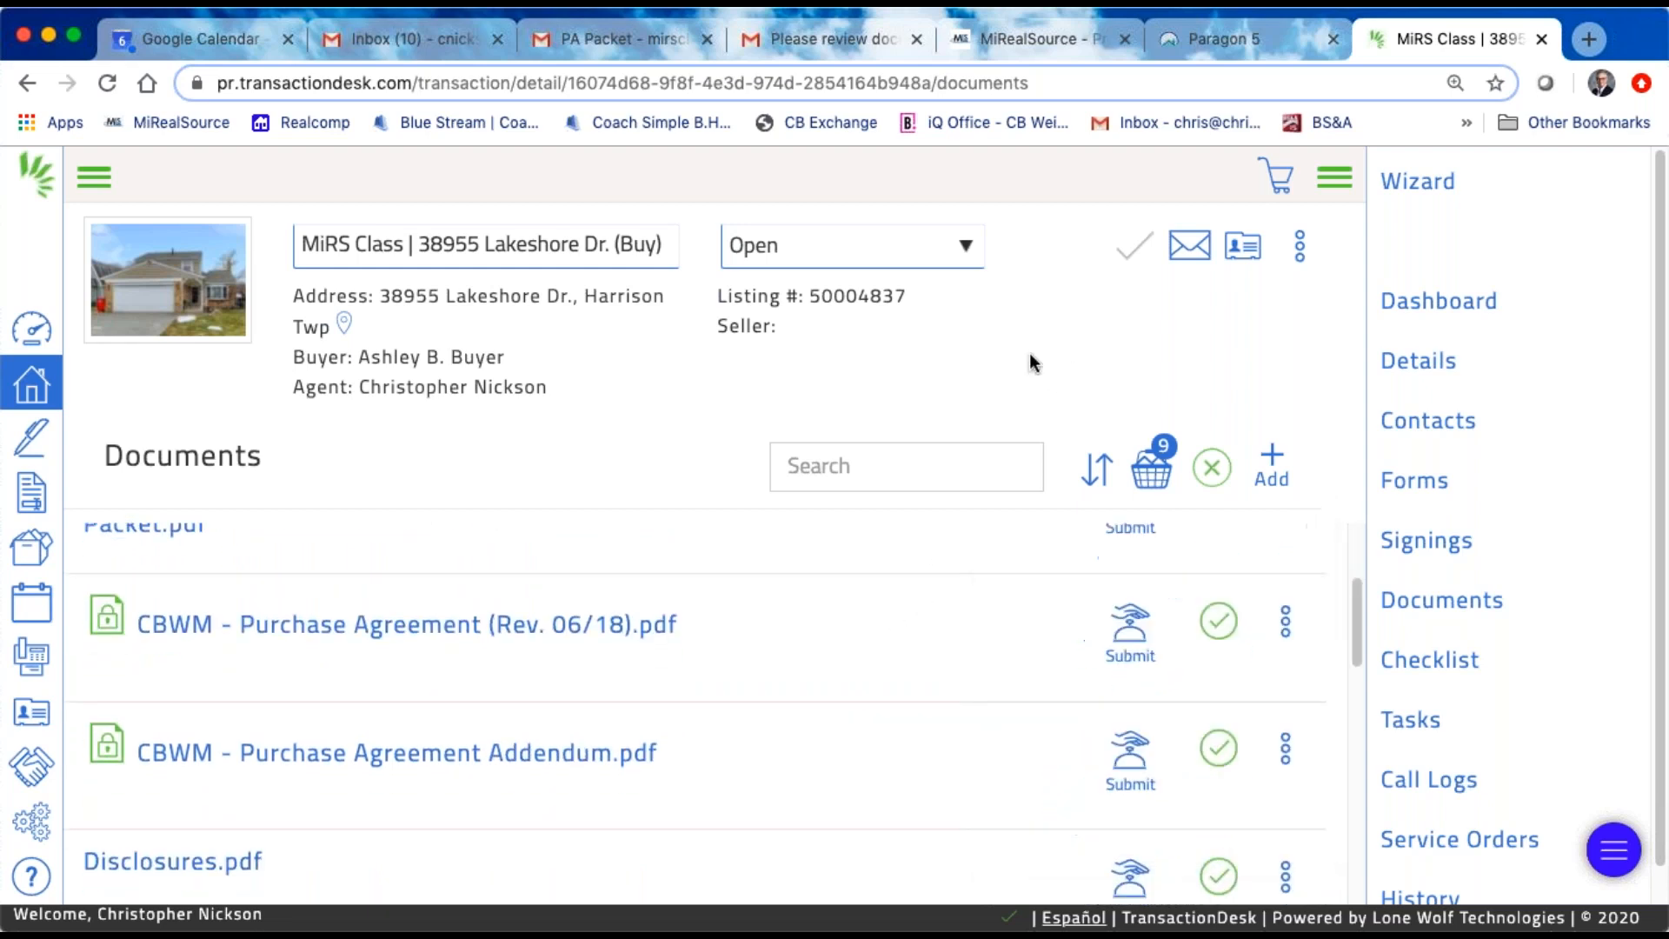
Step: Look through the rest of the transaction's document list and return to its beginning
scroll(563, 748, down, 10)
scroll(567, 750, down, 5)
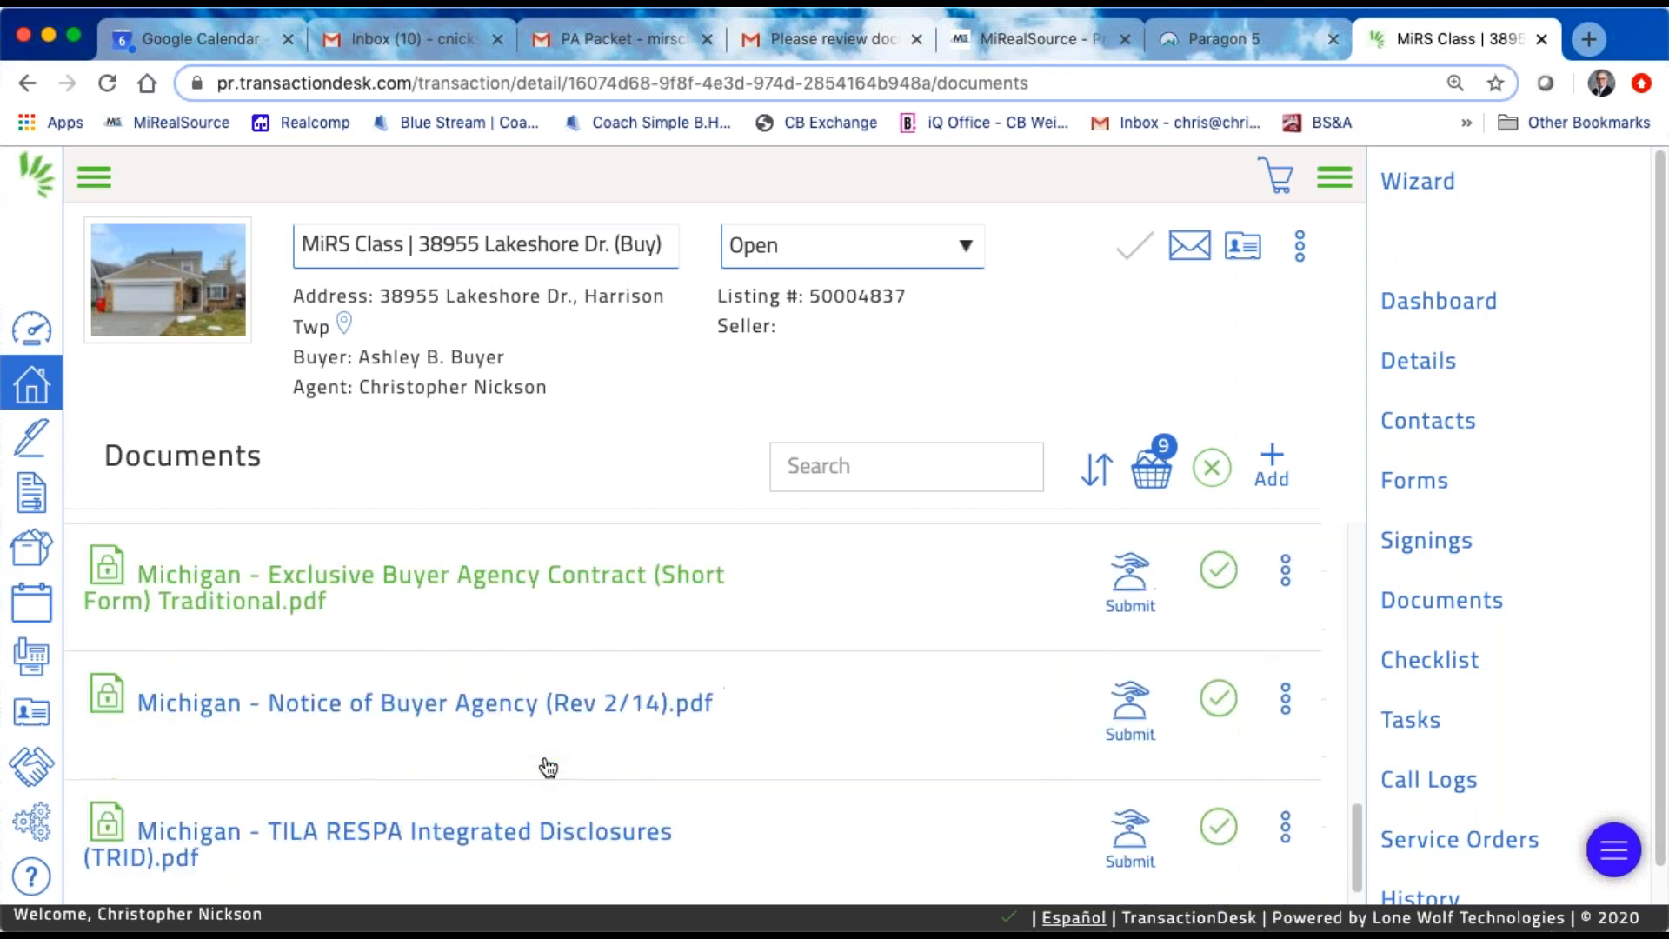
scroll(598, 691, up, 15)
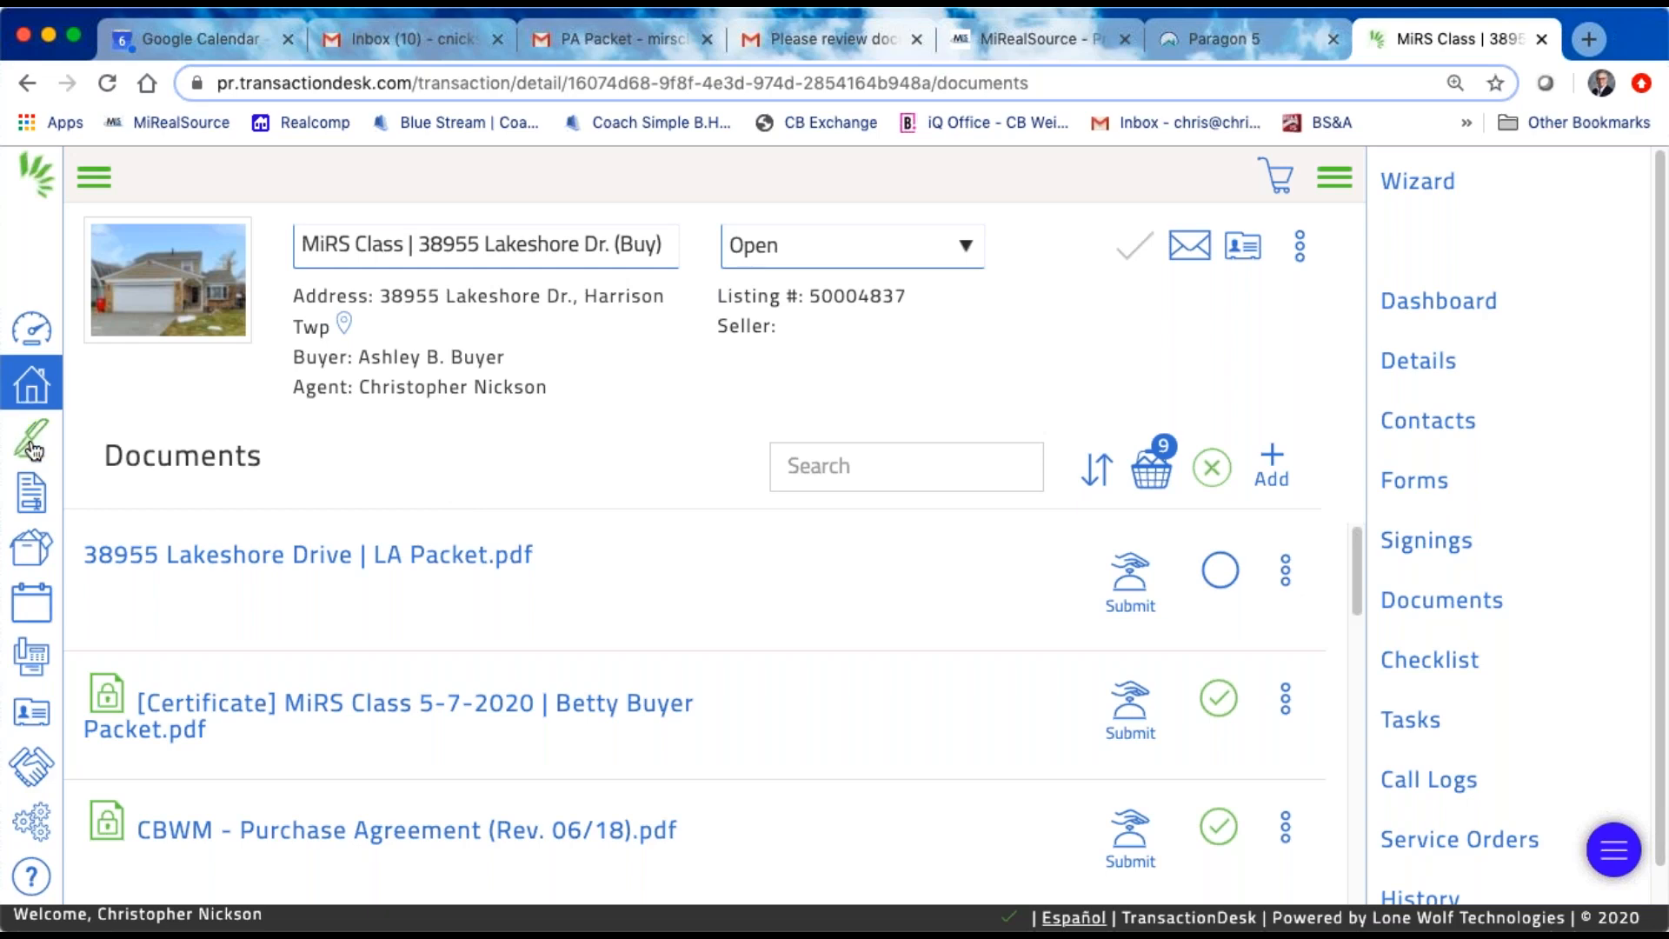
Step: Reopen the MiRS Class transaction from the transactions list and look over the forms, signings and documents on its dashboard
click(40, 391)
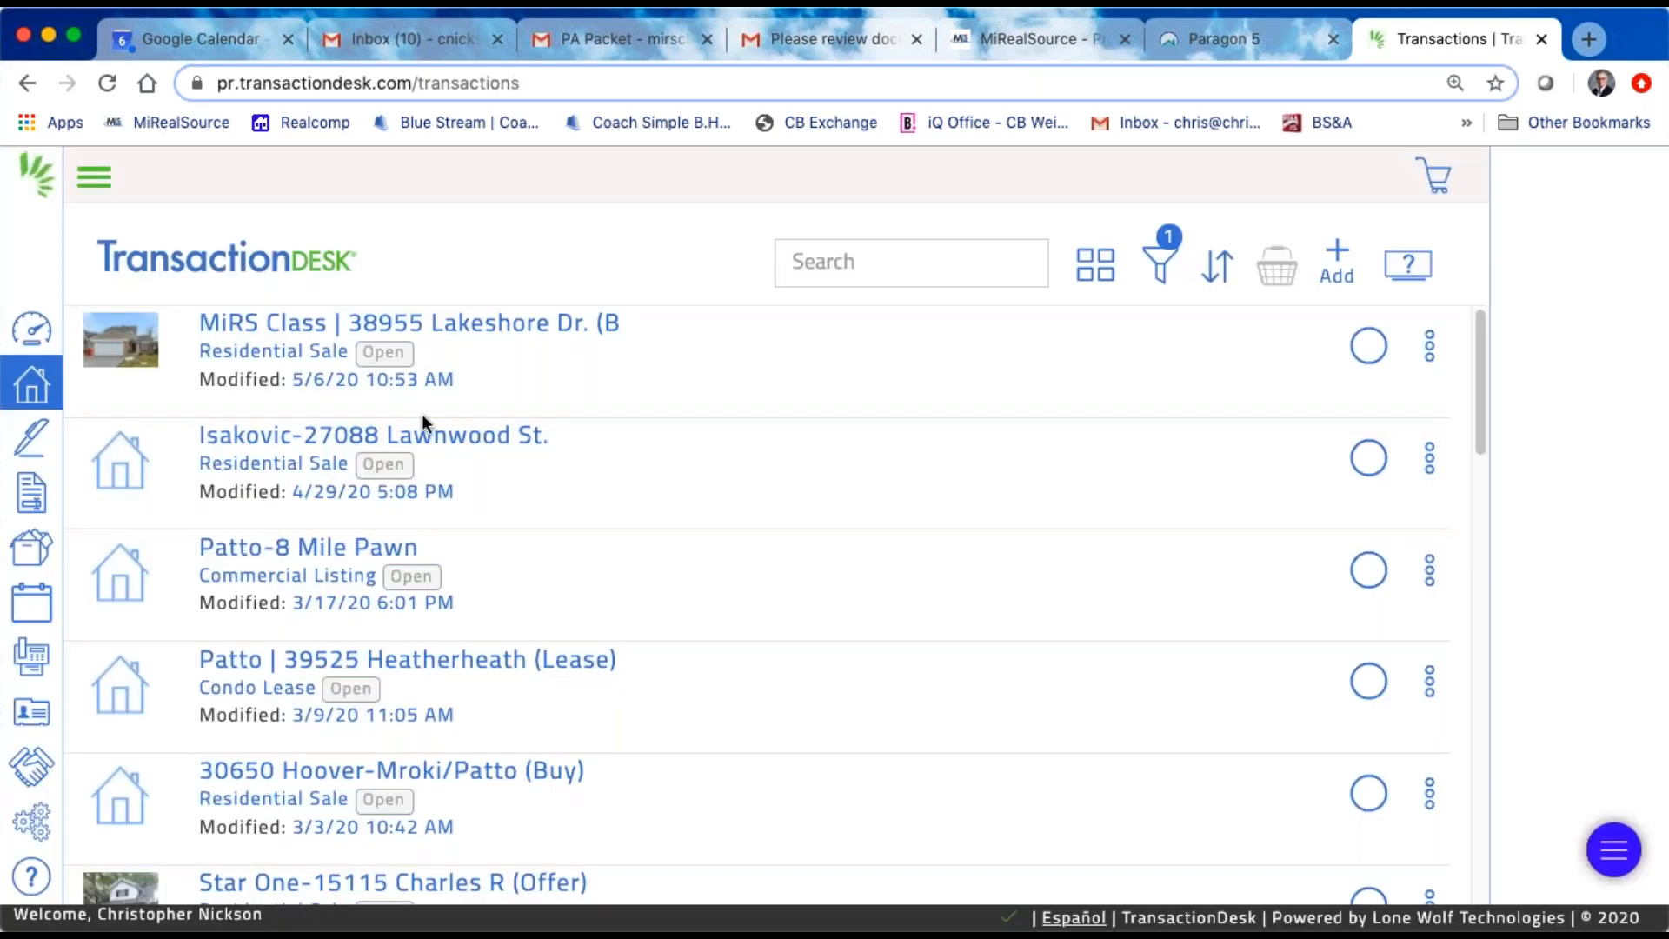
click(488, 384)
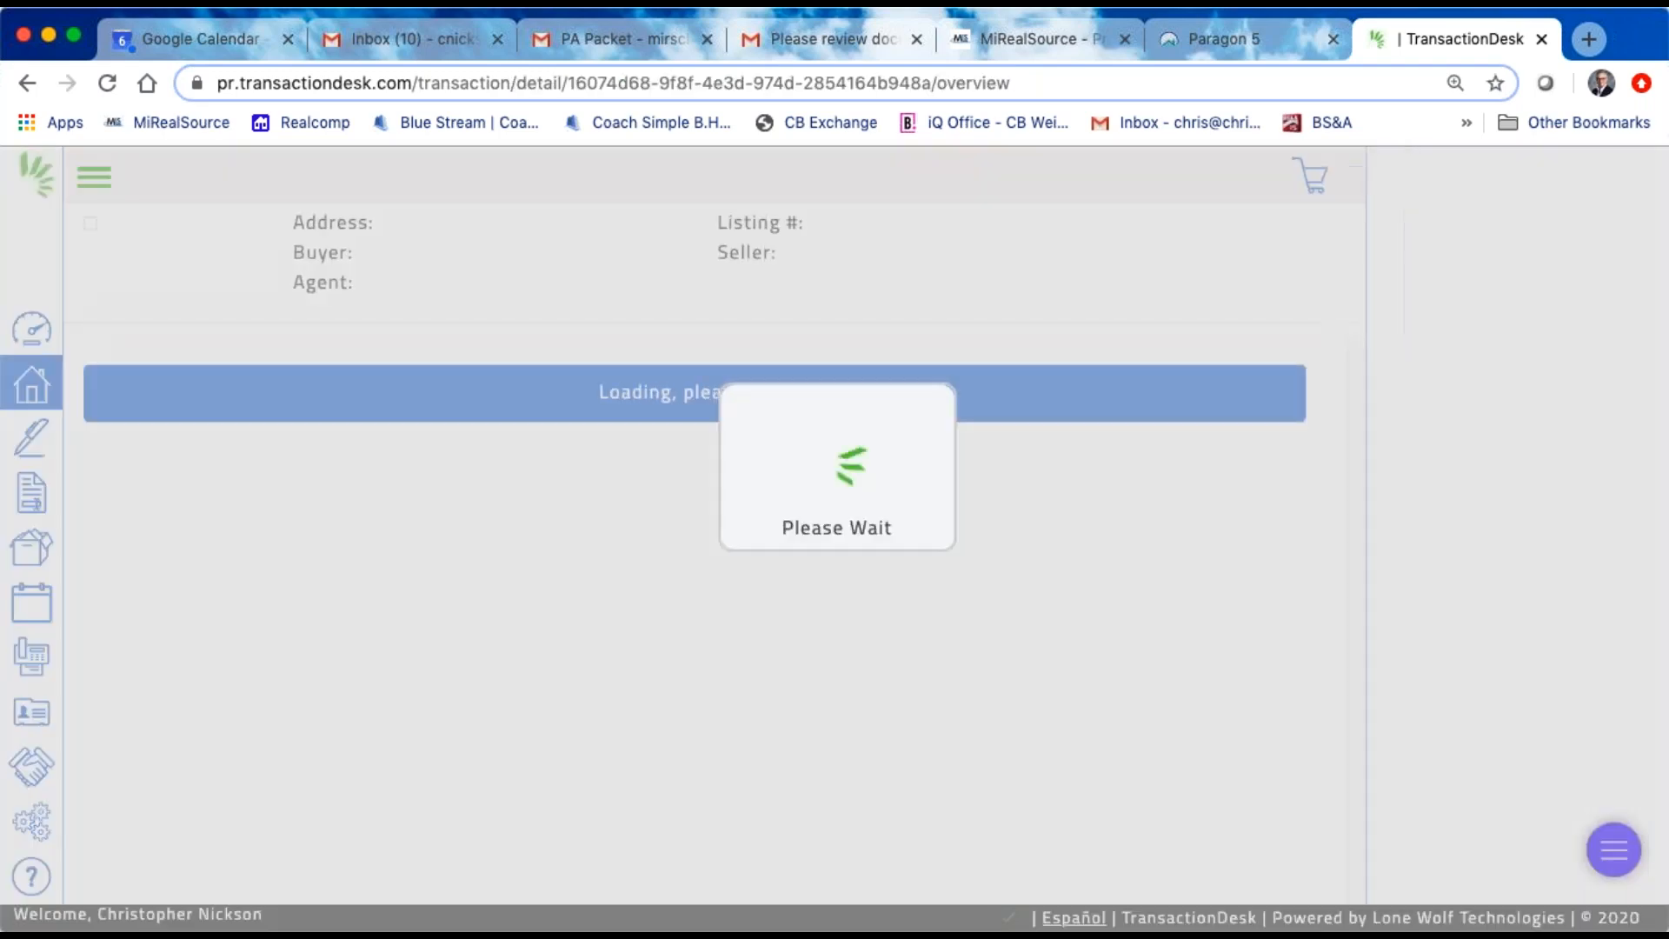
scroll(1017, 609, down, 4)
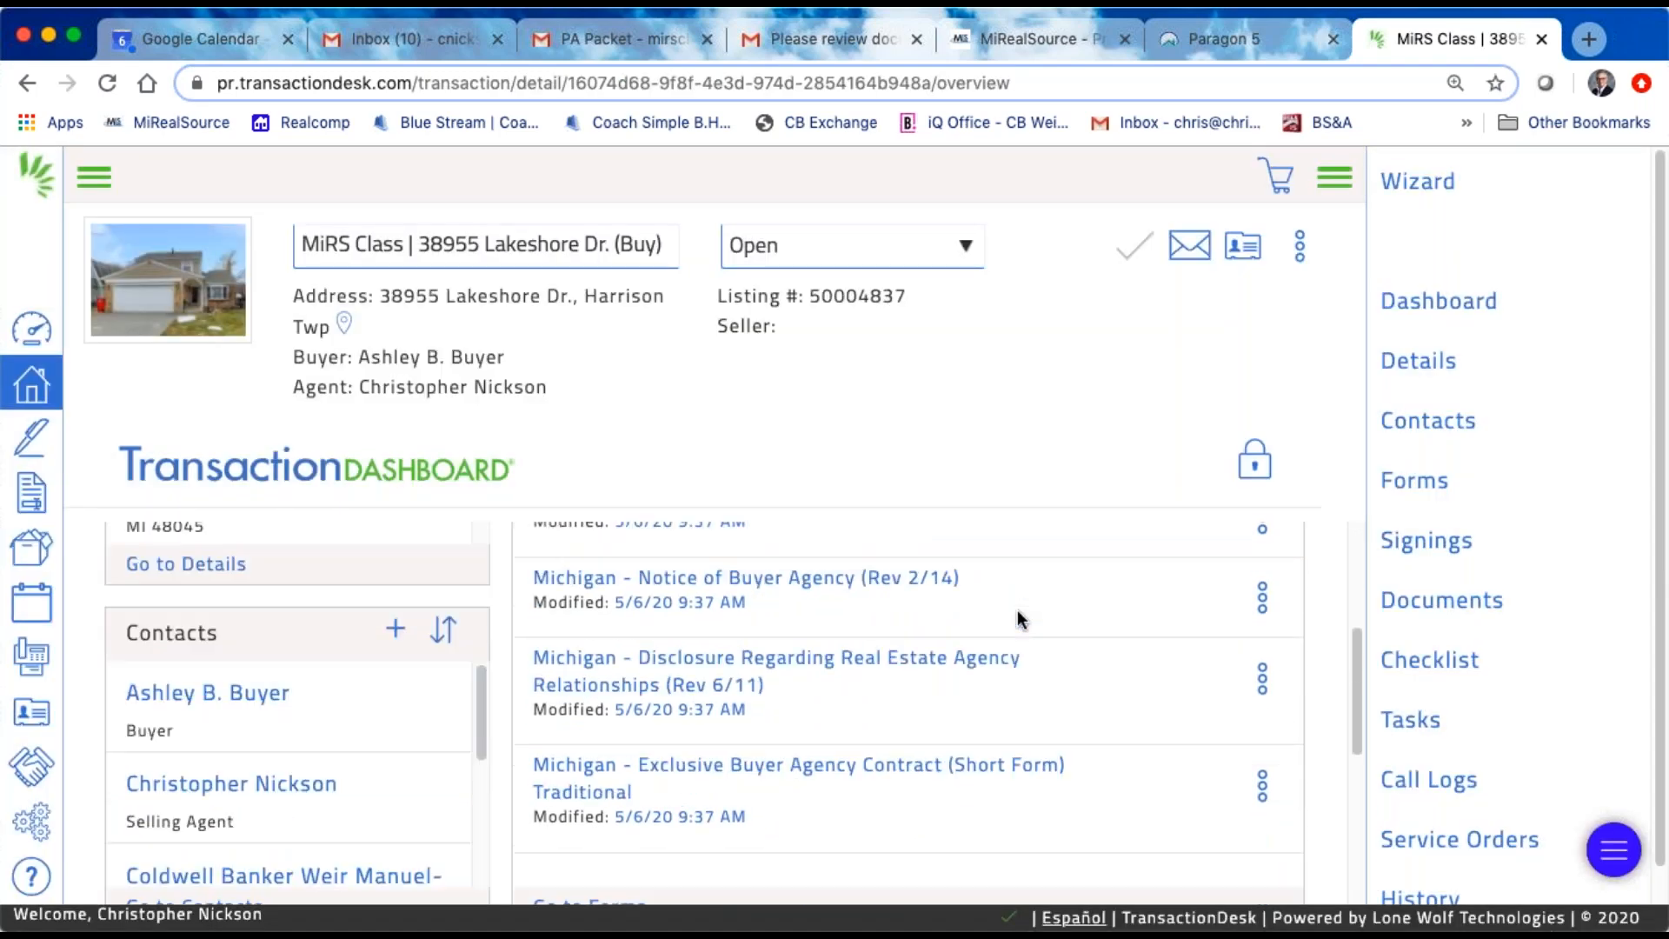
scroll(1019, 618, down, 3)
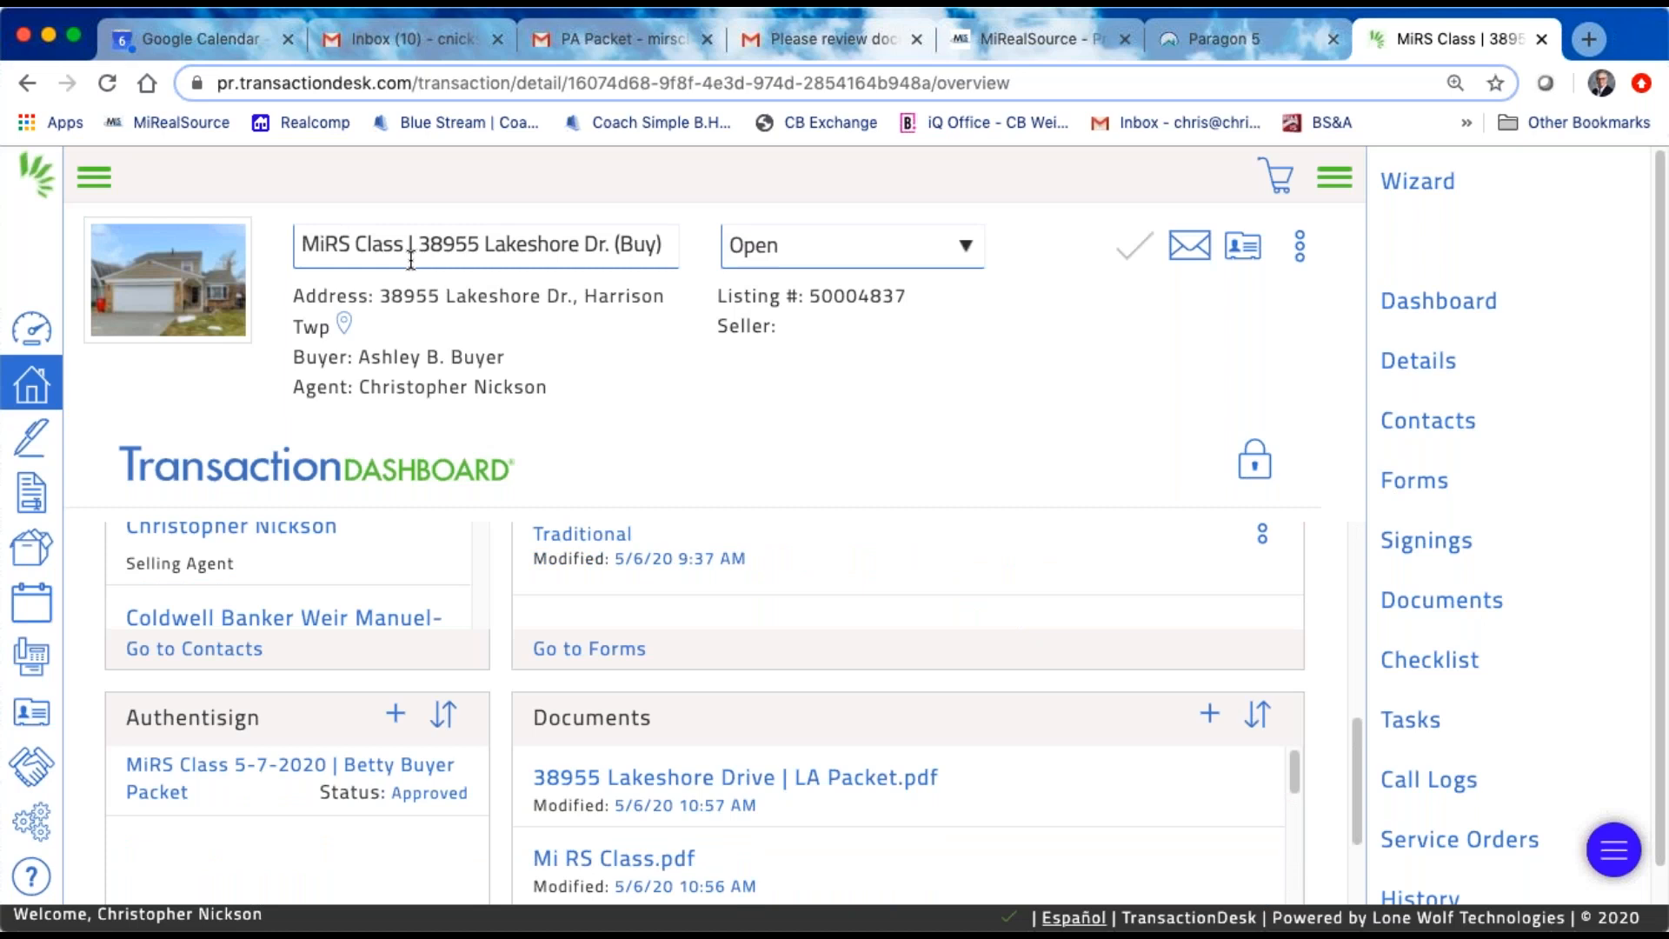
Step: View the transaction's signings, and browse the full Authentisign list of signings across all transactions
click(1443, 546)
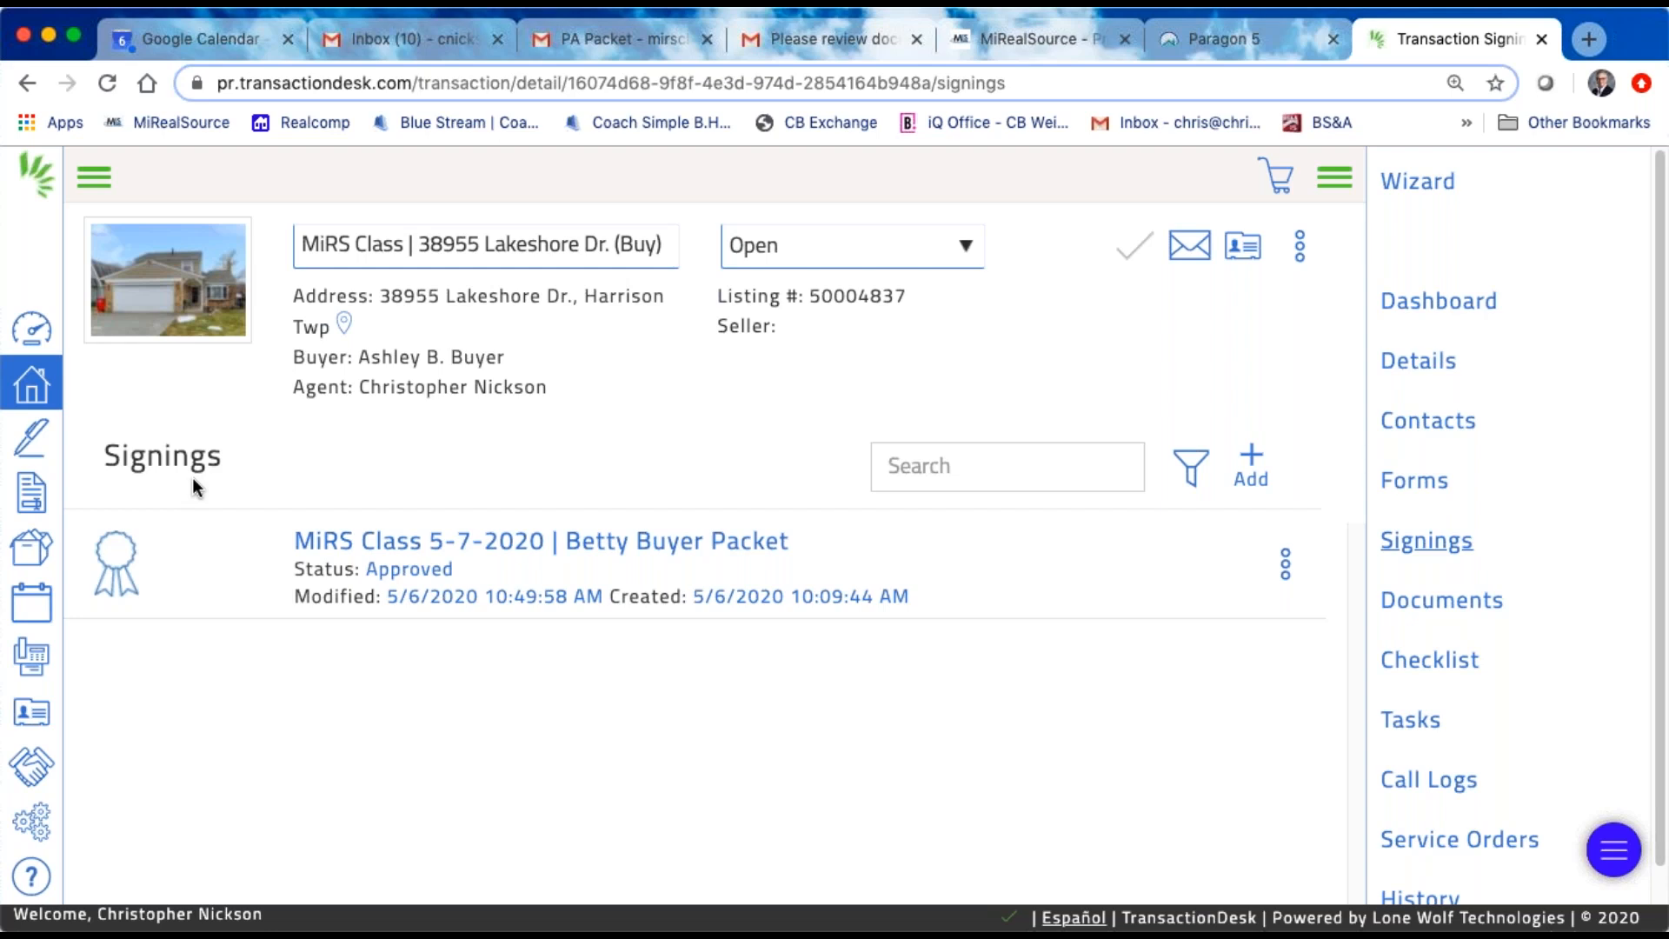
click(32, 438)
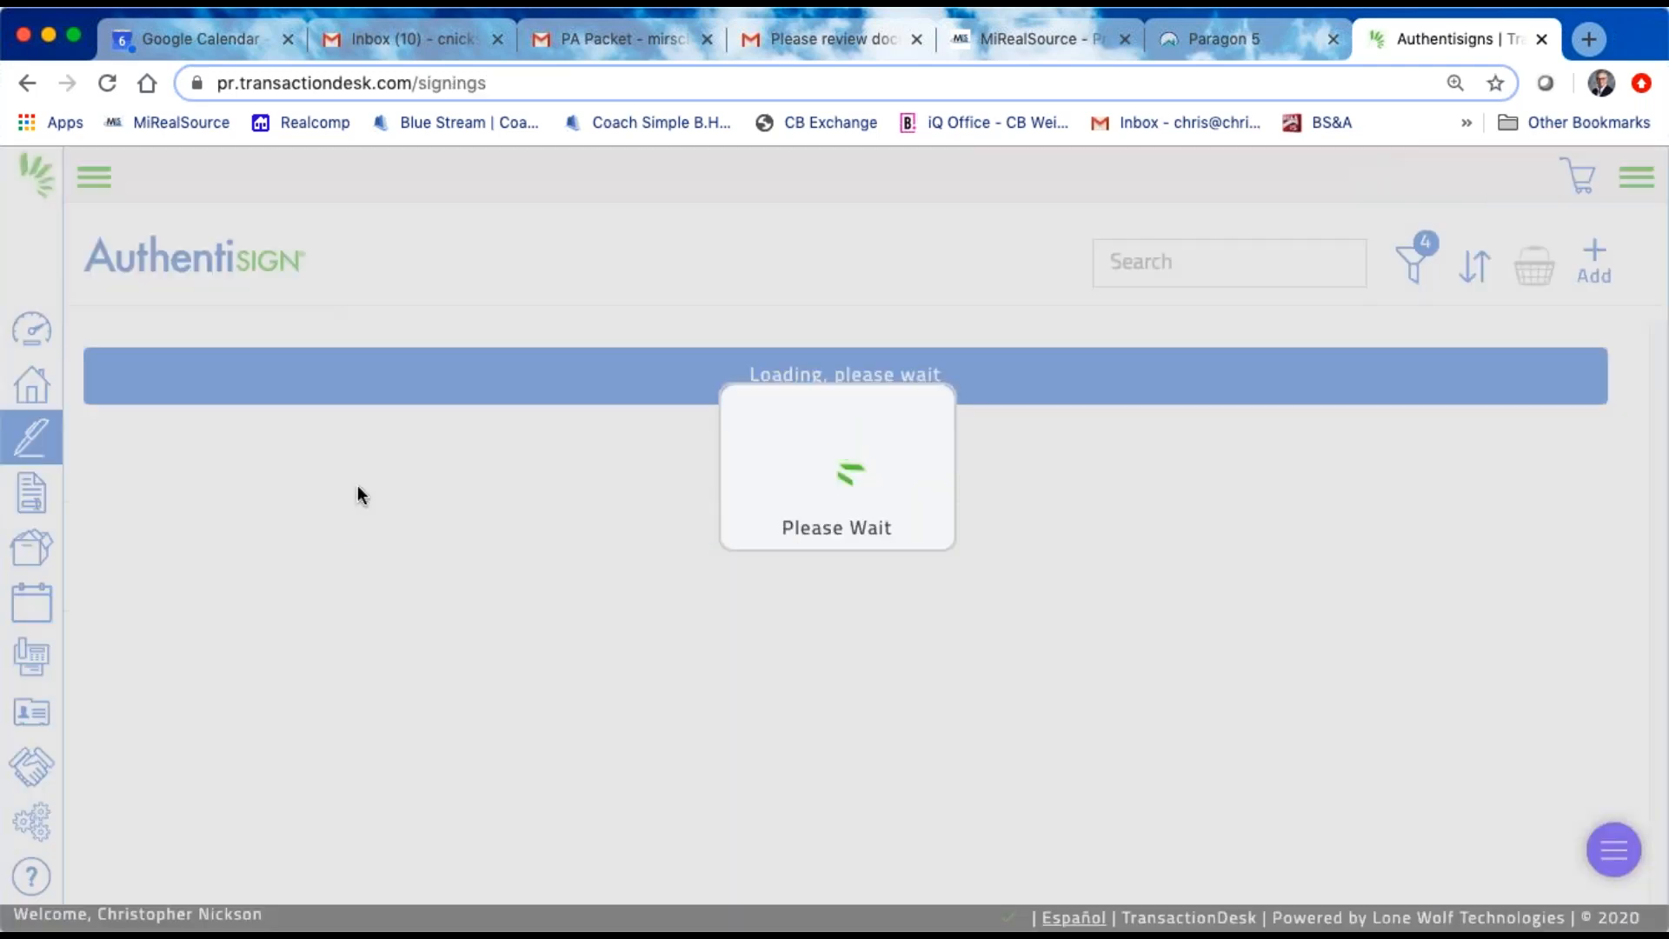
scroll(385, 528, down, 20)
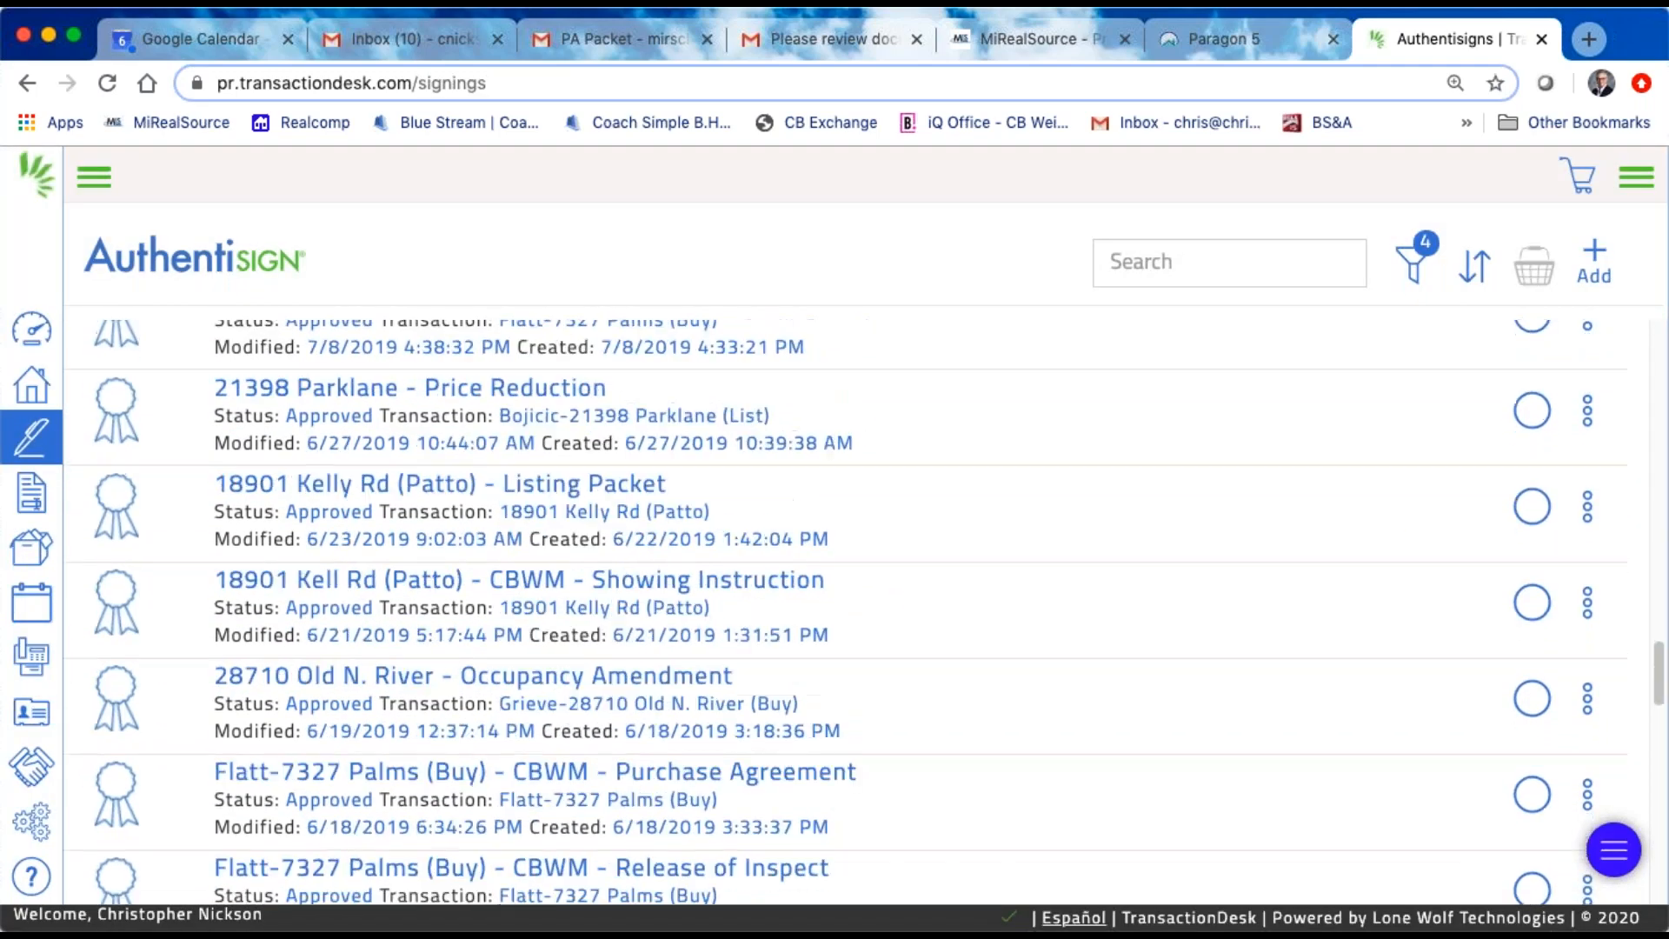
scroll(378, 497, up, 20)
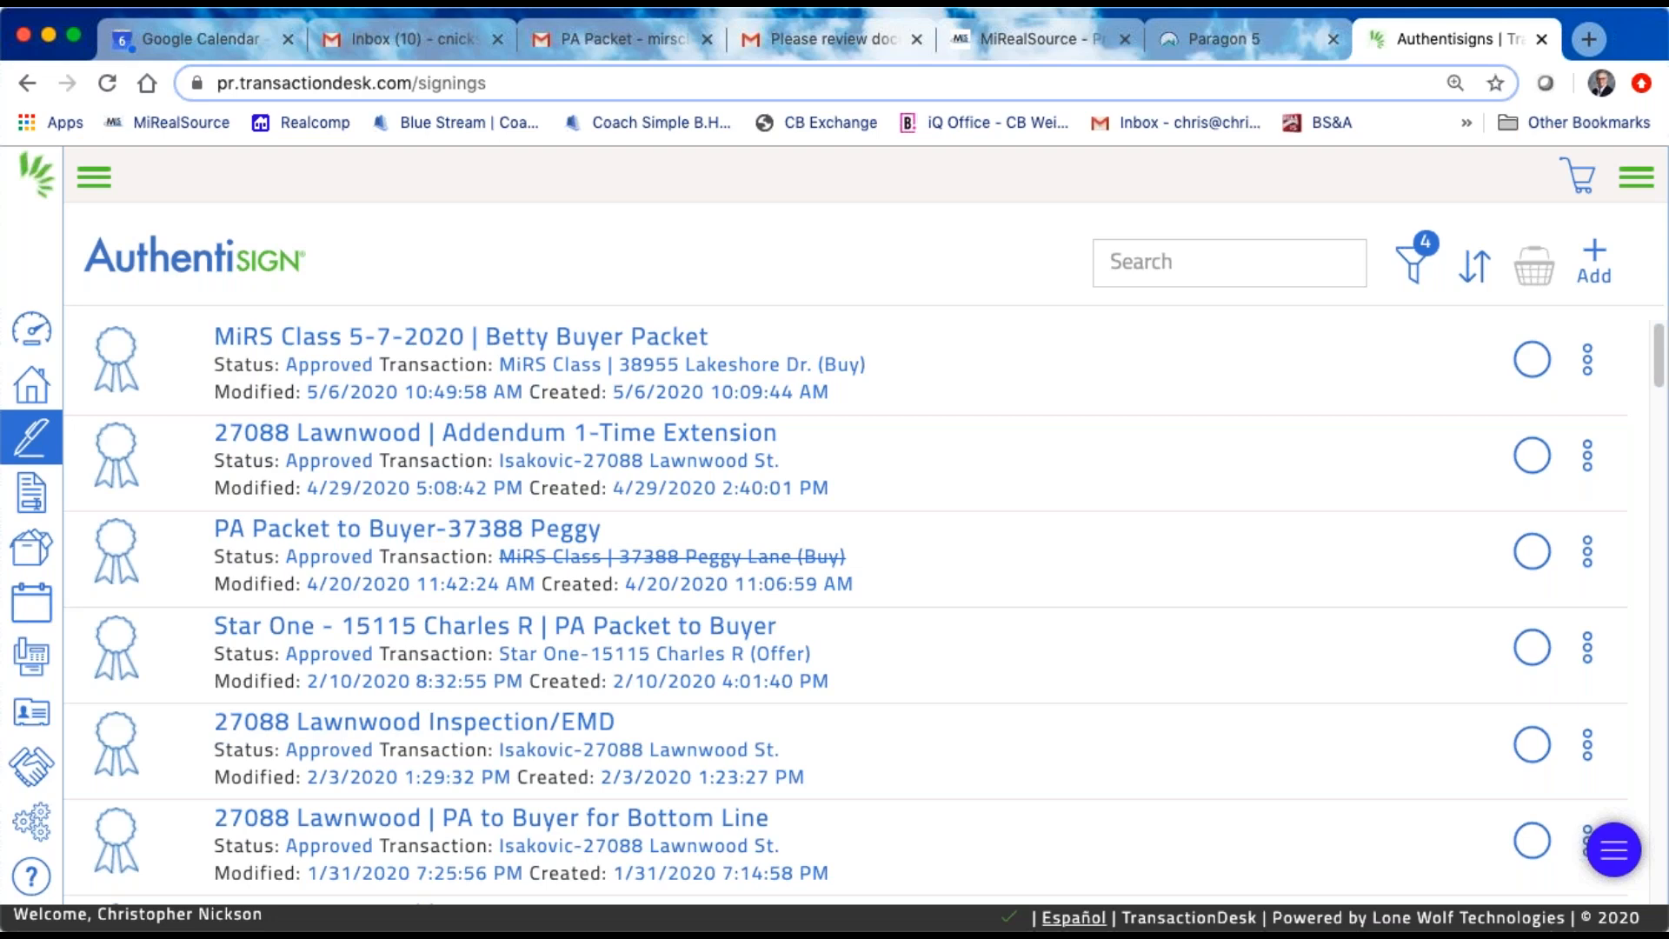
Step: Review the Linked Applications settings for connected devices, and return to the agent dashboard
click(24, 819)
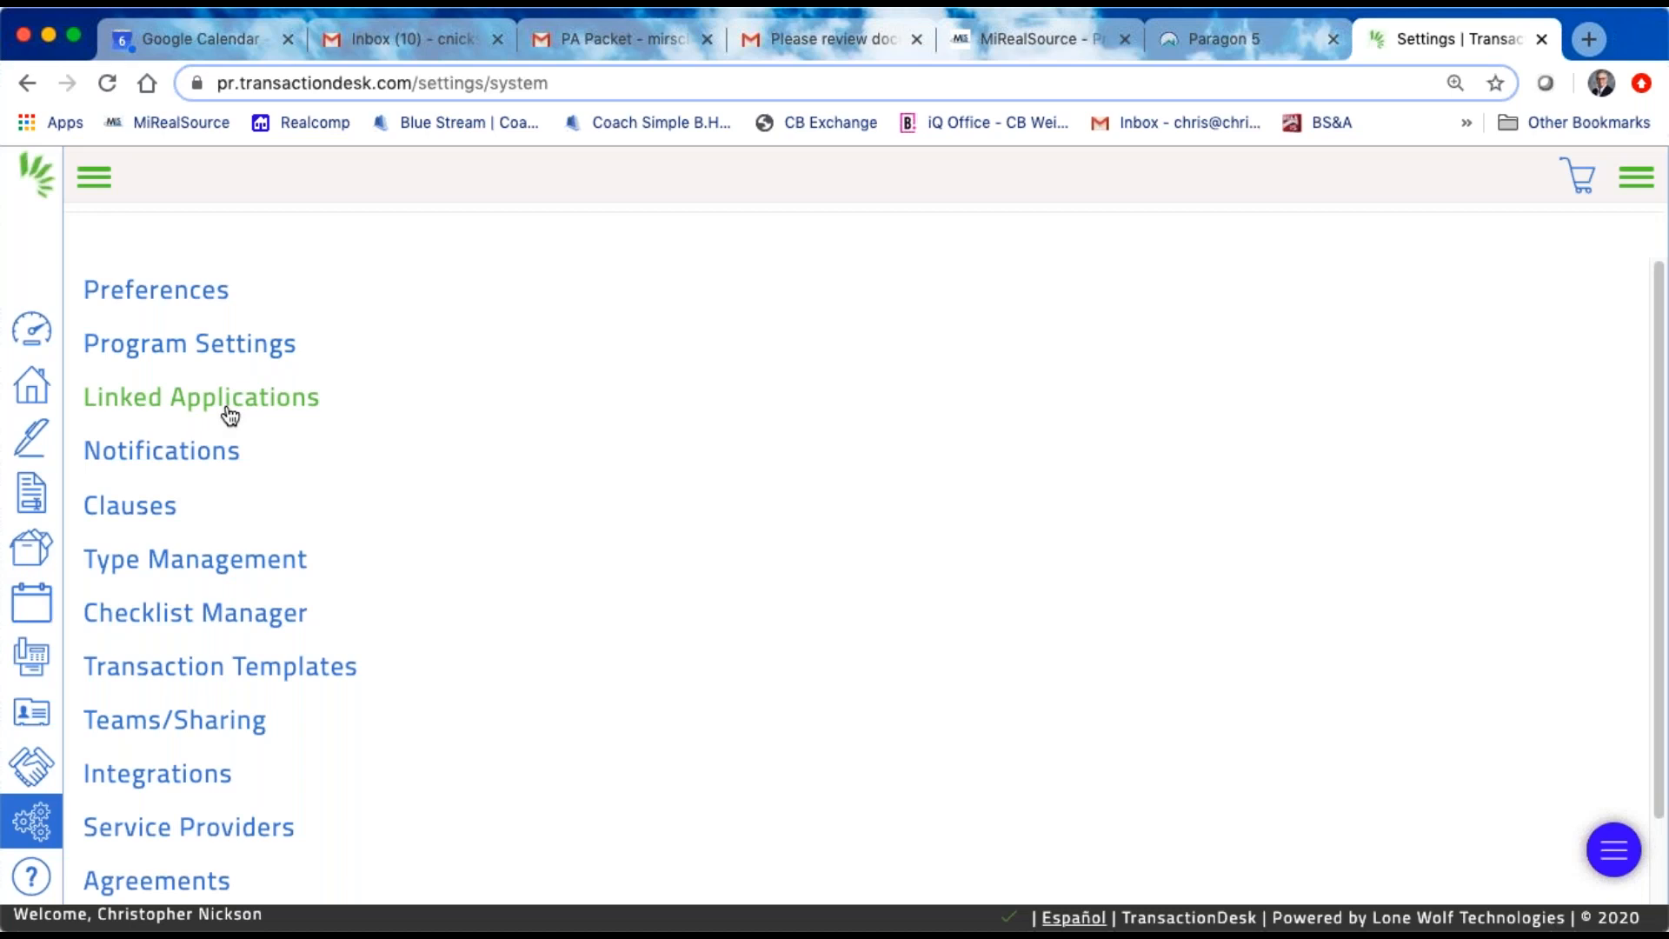
click(229, 416)
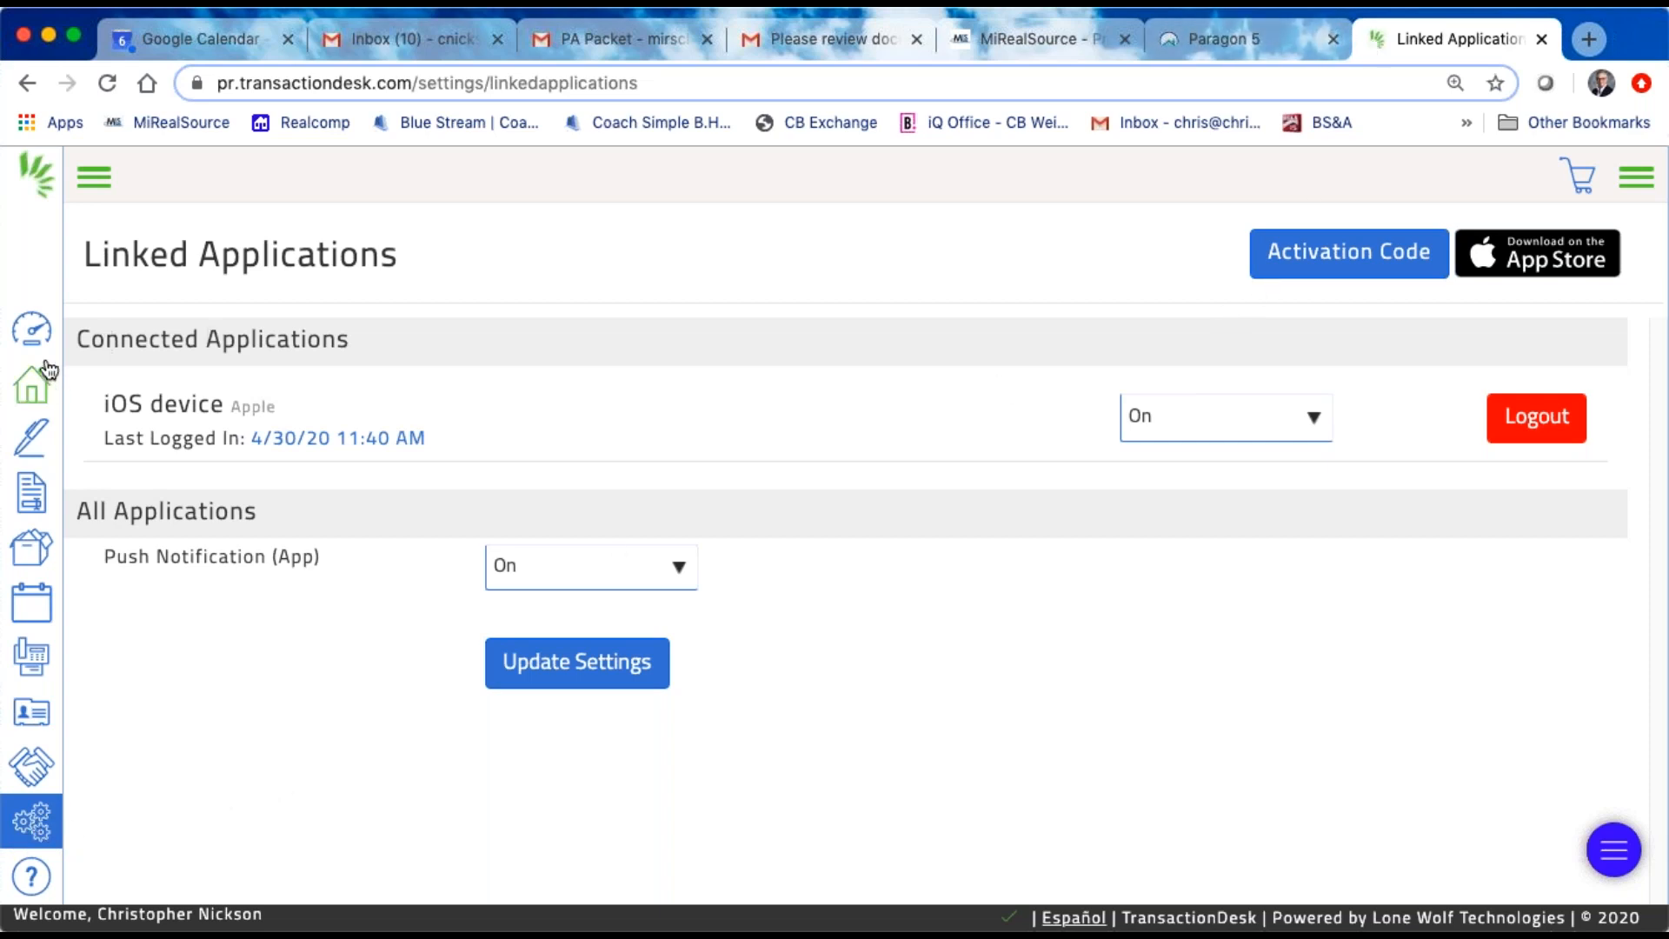
click(32, 328)
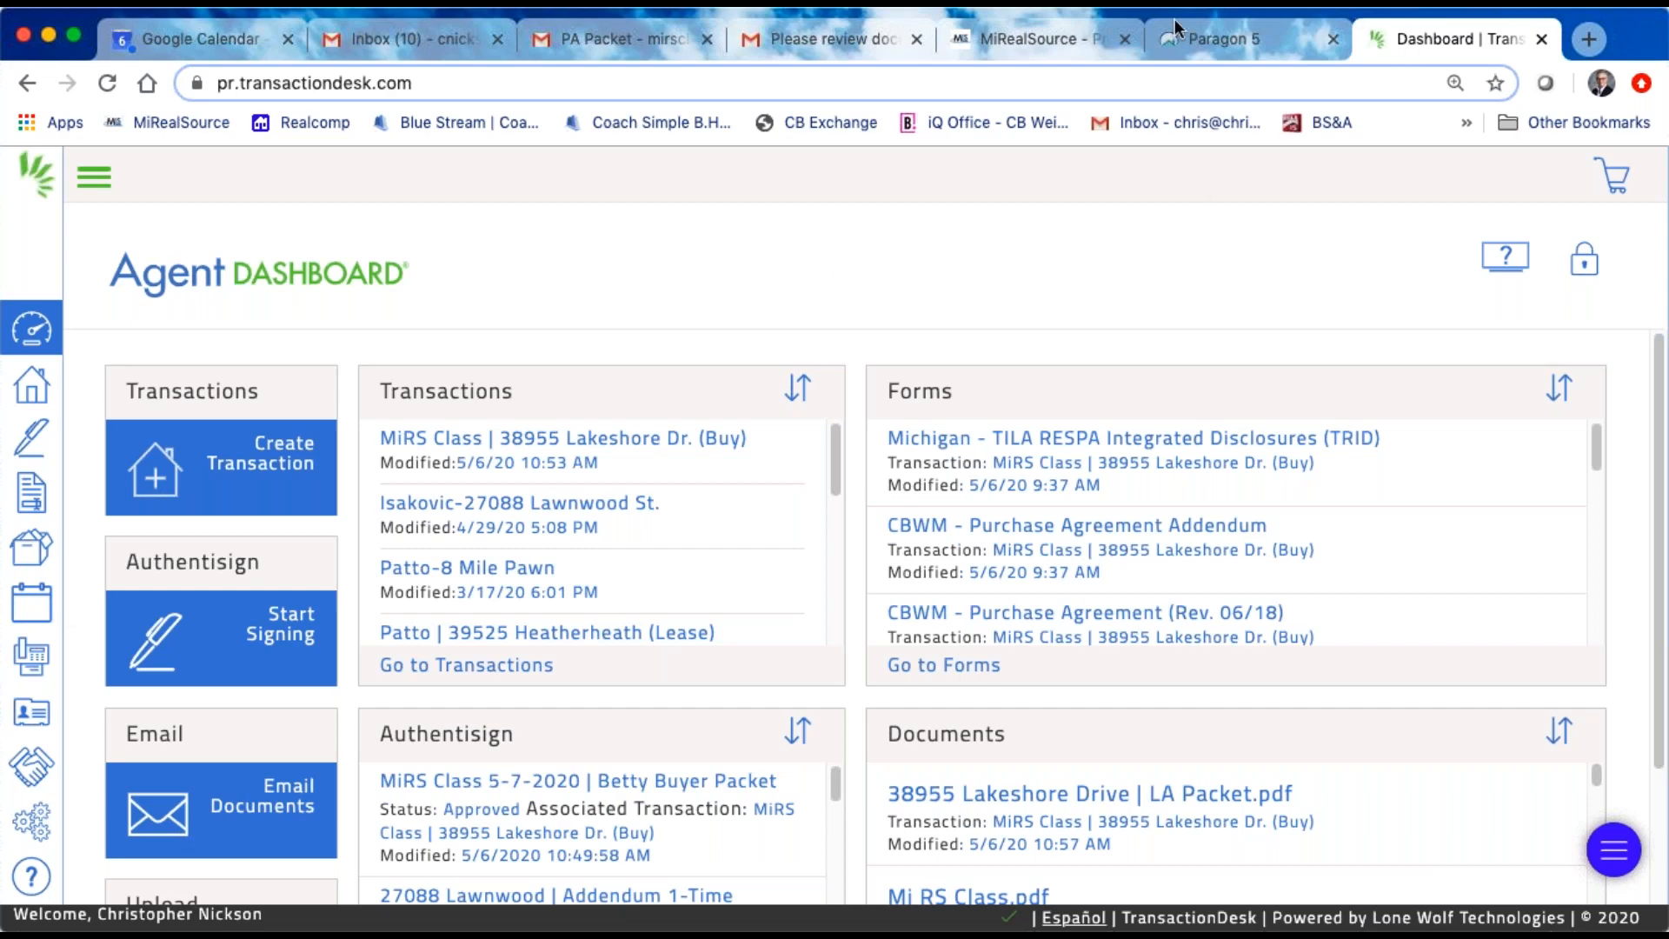
Step: Close TransactionDesk and open the MIRS Education folder in Paragon's MLS Documents
click(1542, 38)
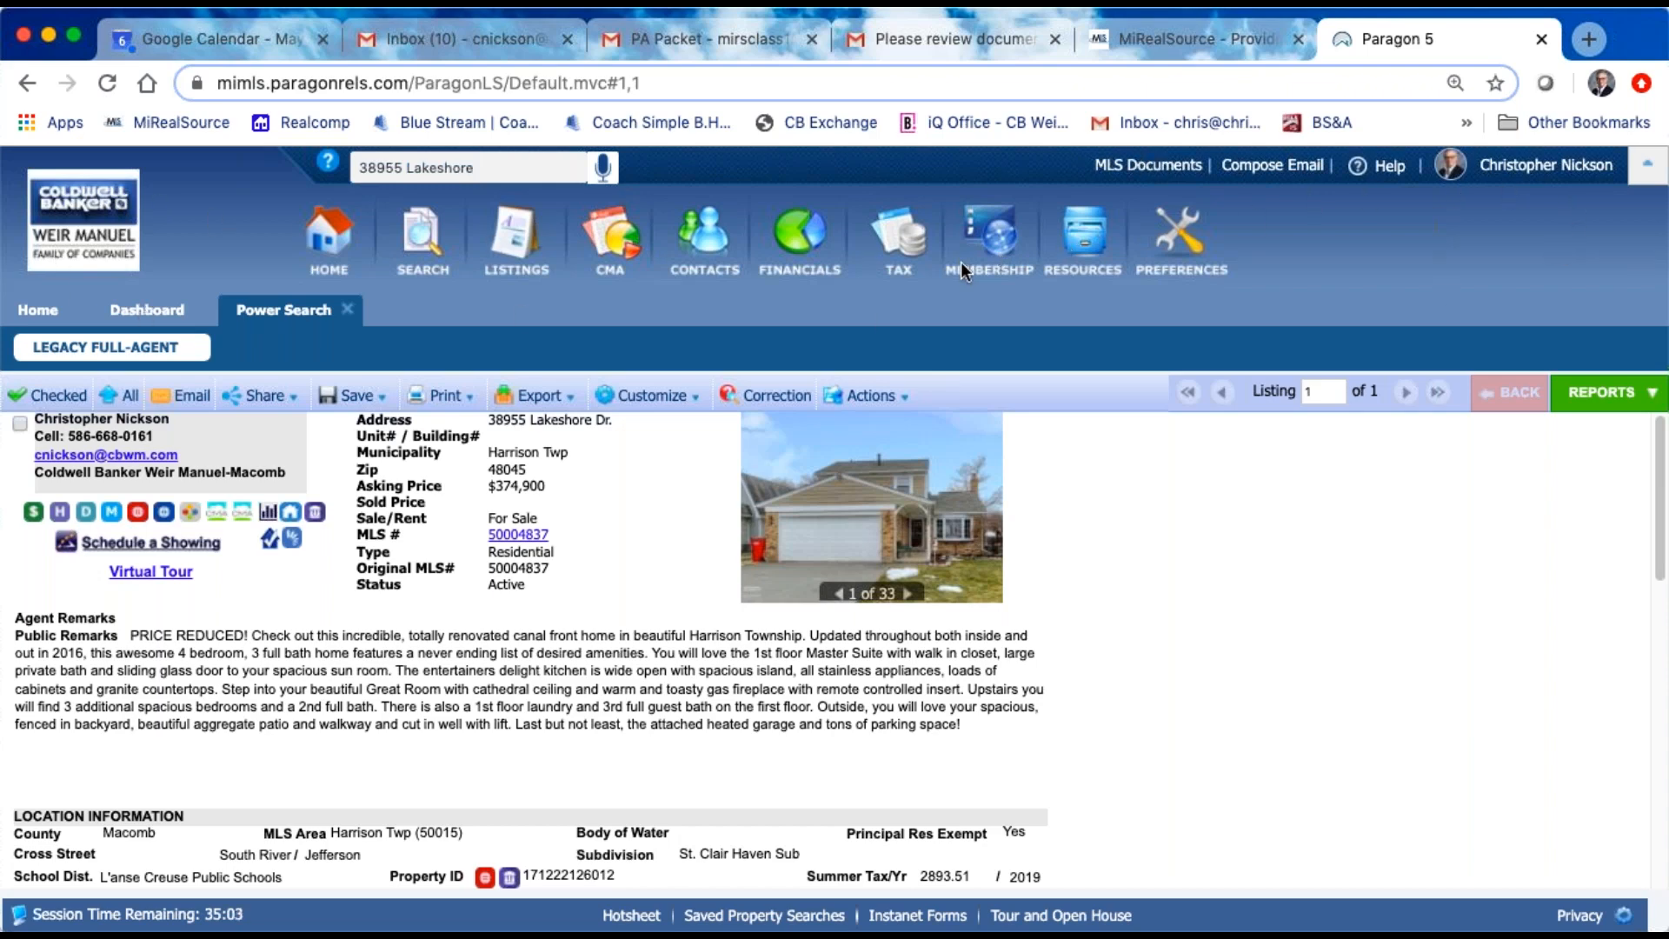
click(1144, 162)
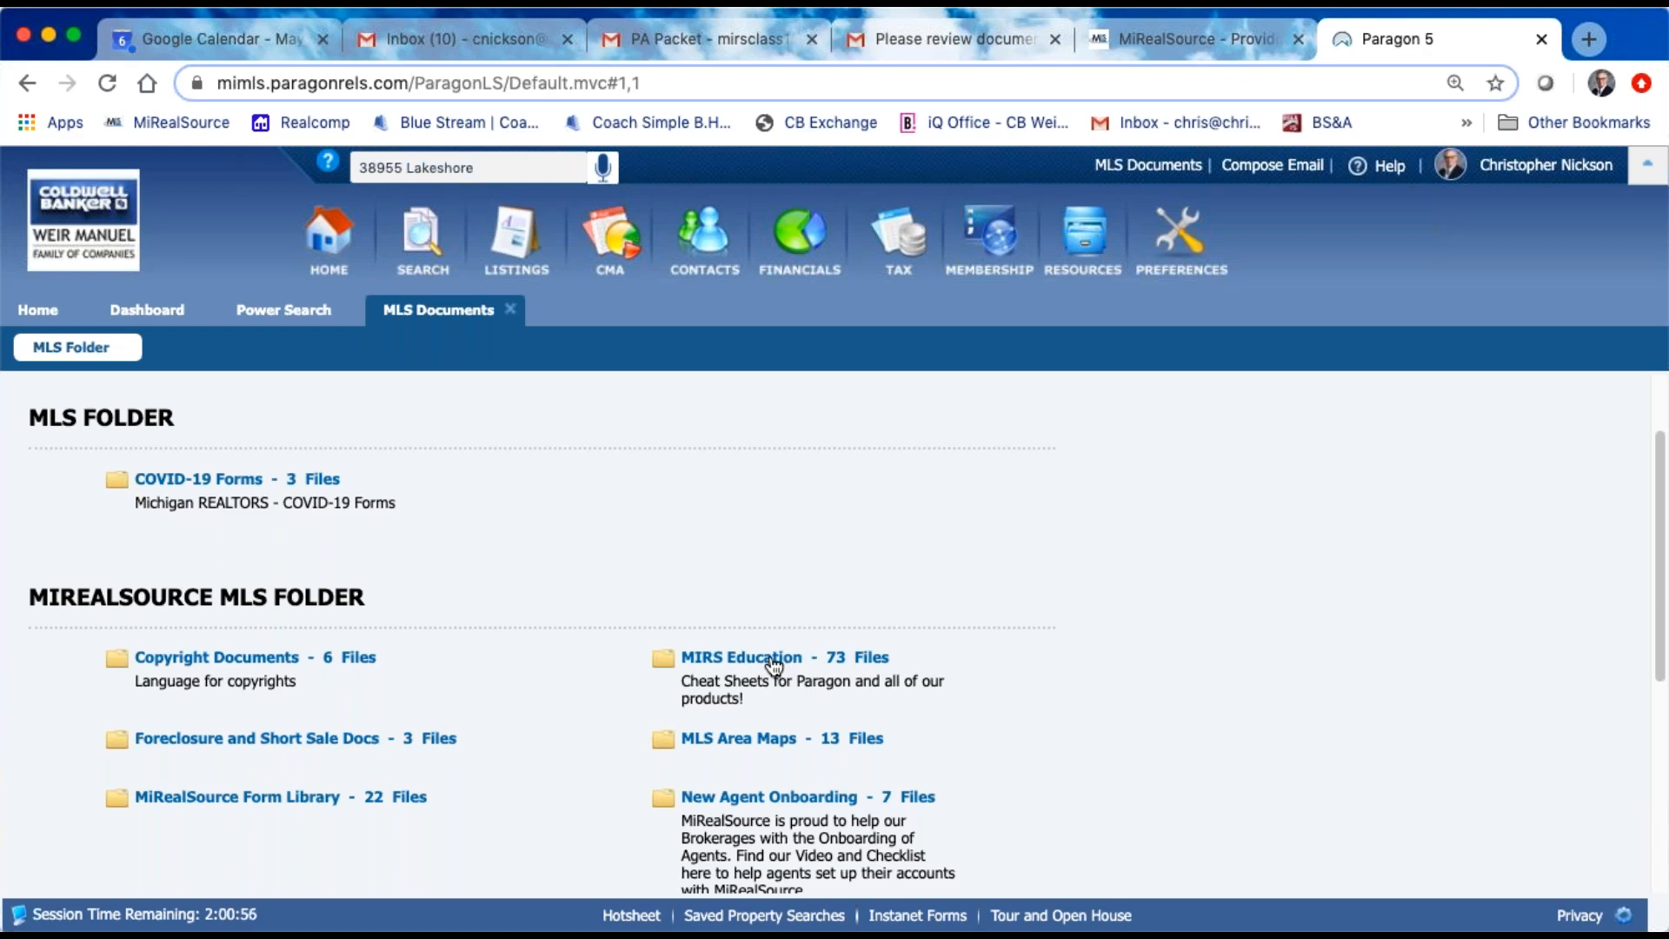
click(774, 665)
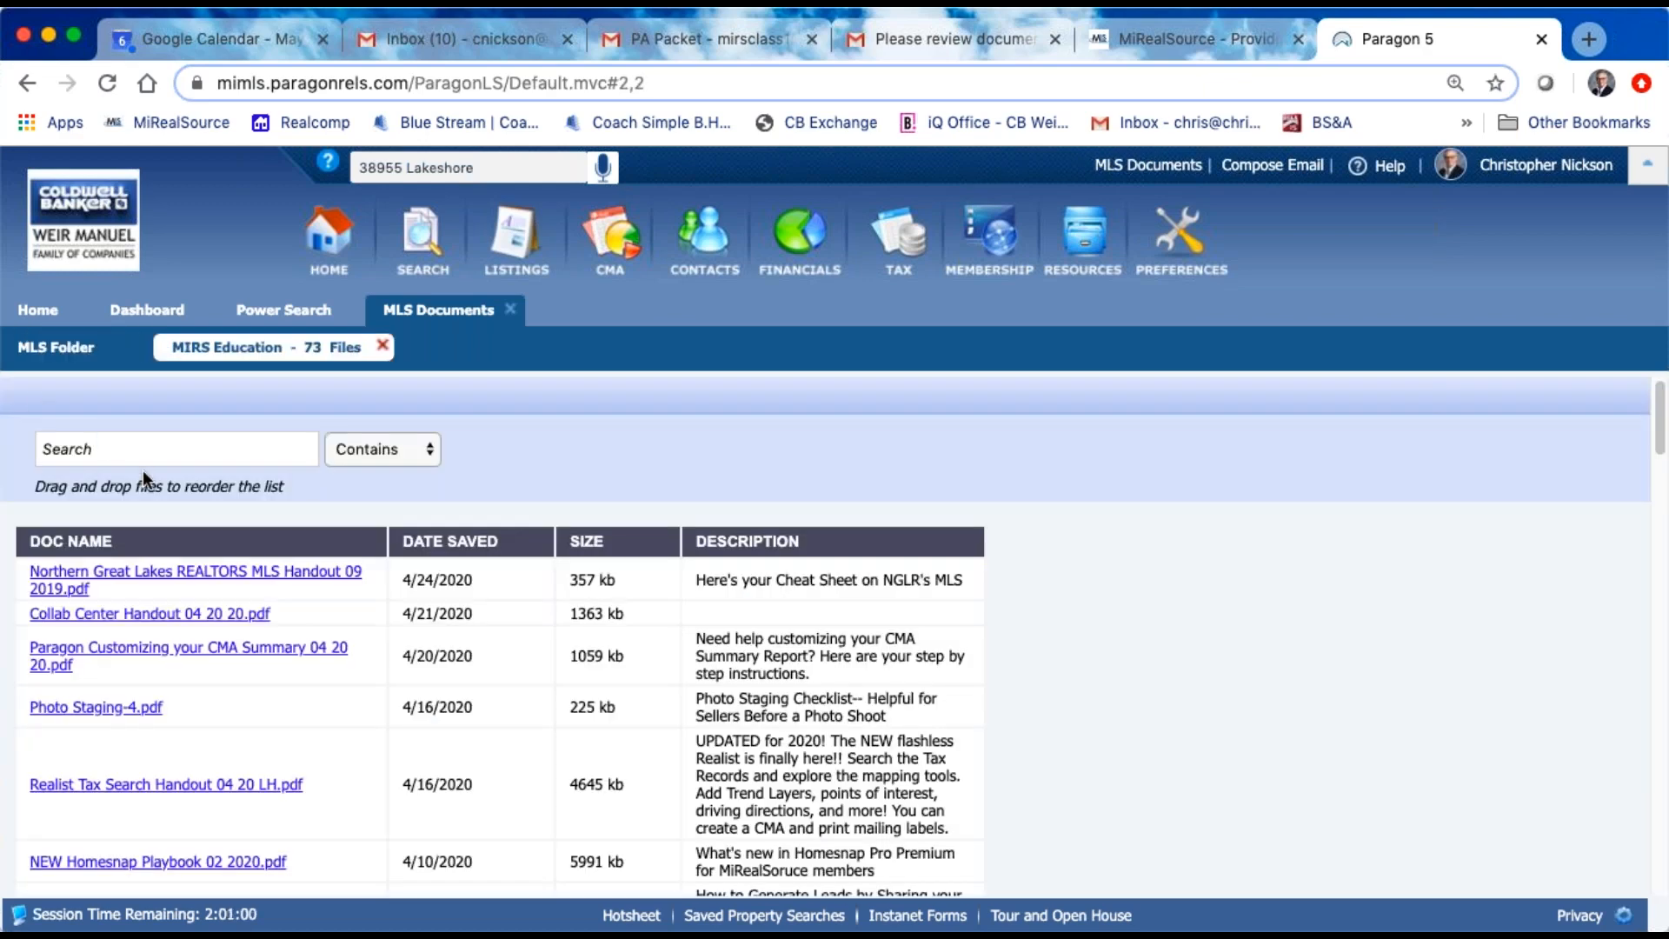
Step: Search the MIRS Education folder for documents containing "authentisign"
click(129, 449)
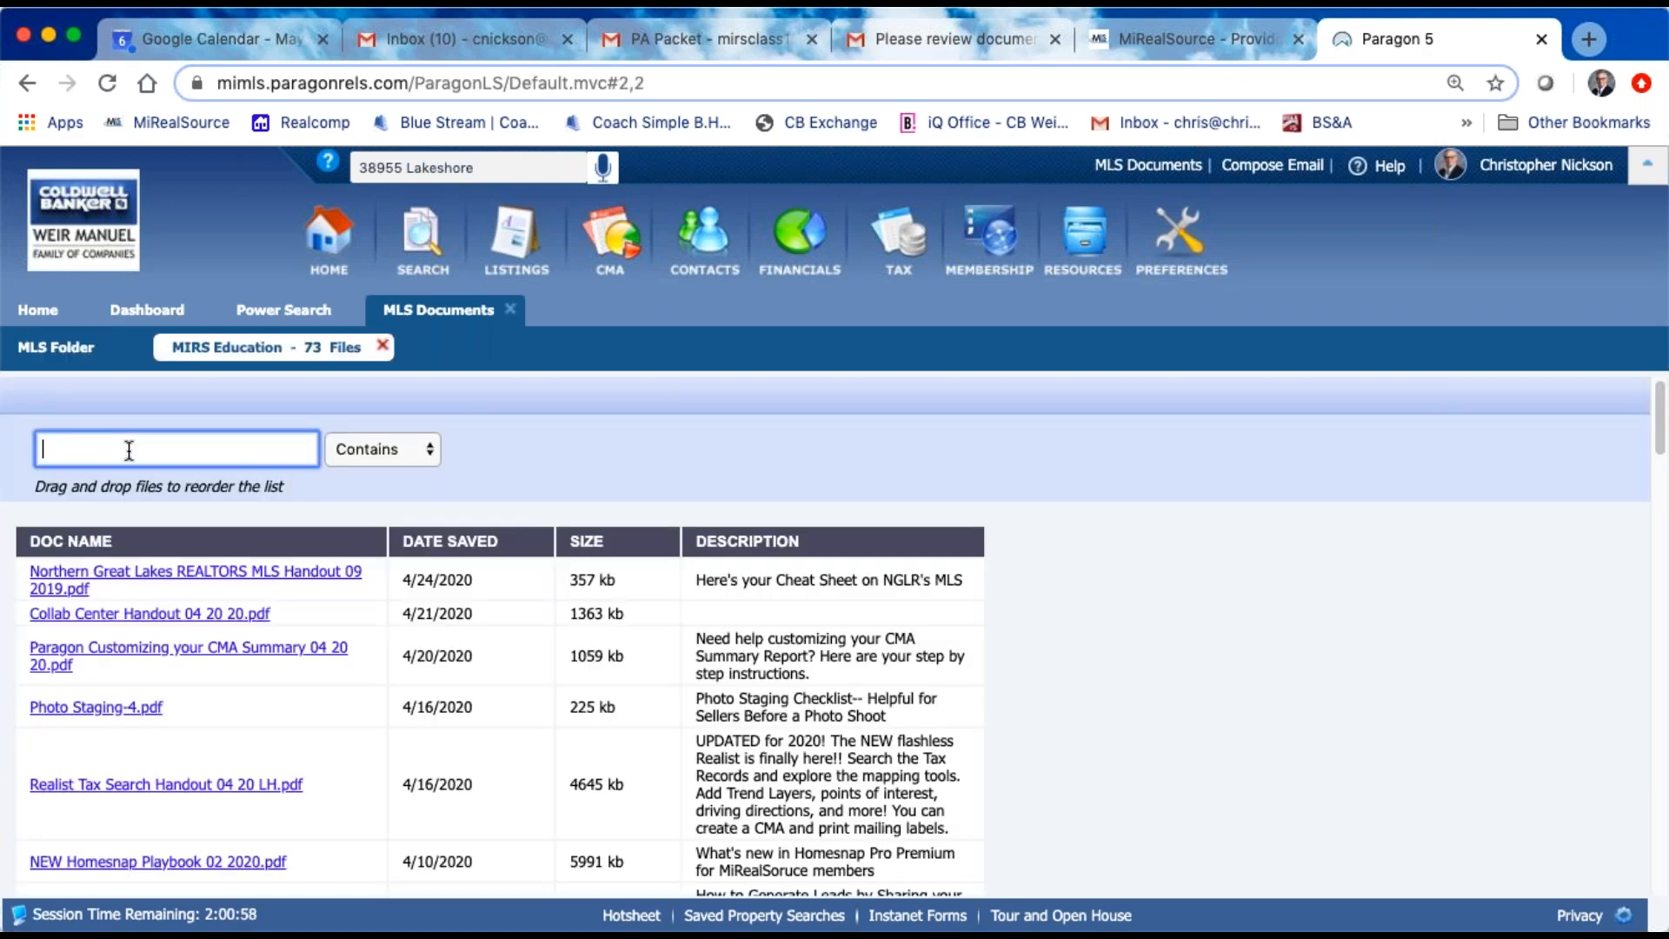
text(authentisign)
key(Return)
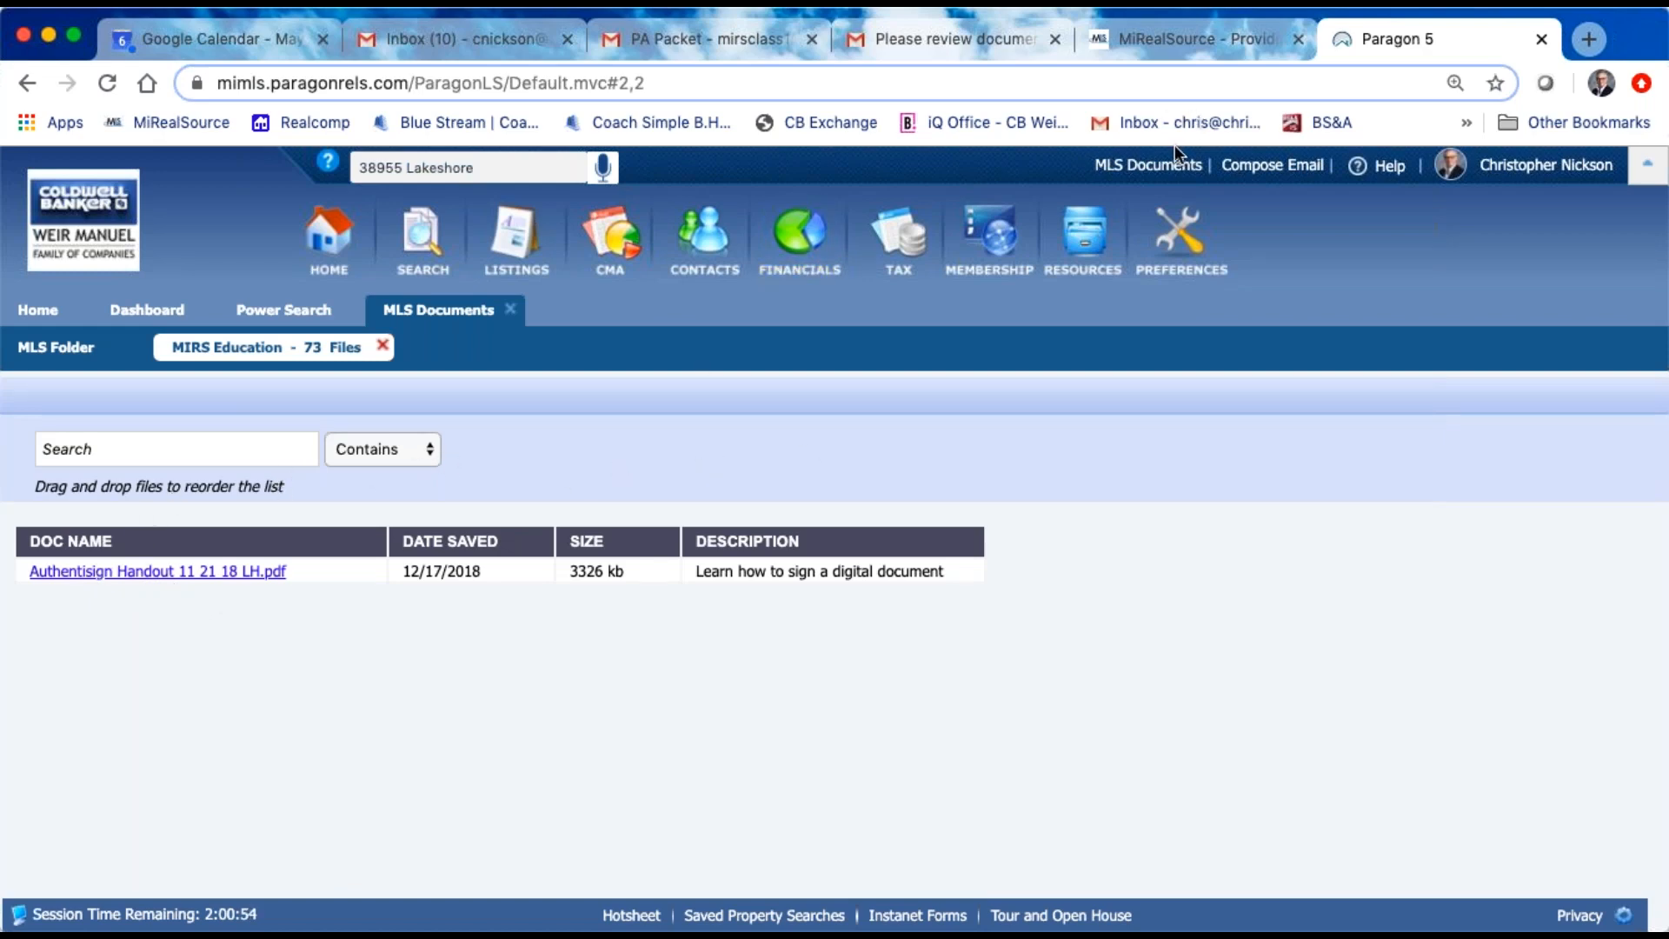
Step: Return to the full MIRS Education document list and browse the handouts it contains
click(22, 87)
scroll(194, 641, down, 10)
scroll(499, 635, down, 15)
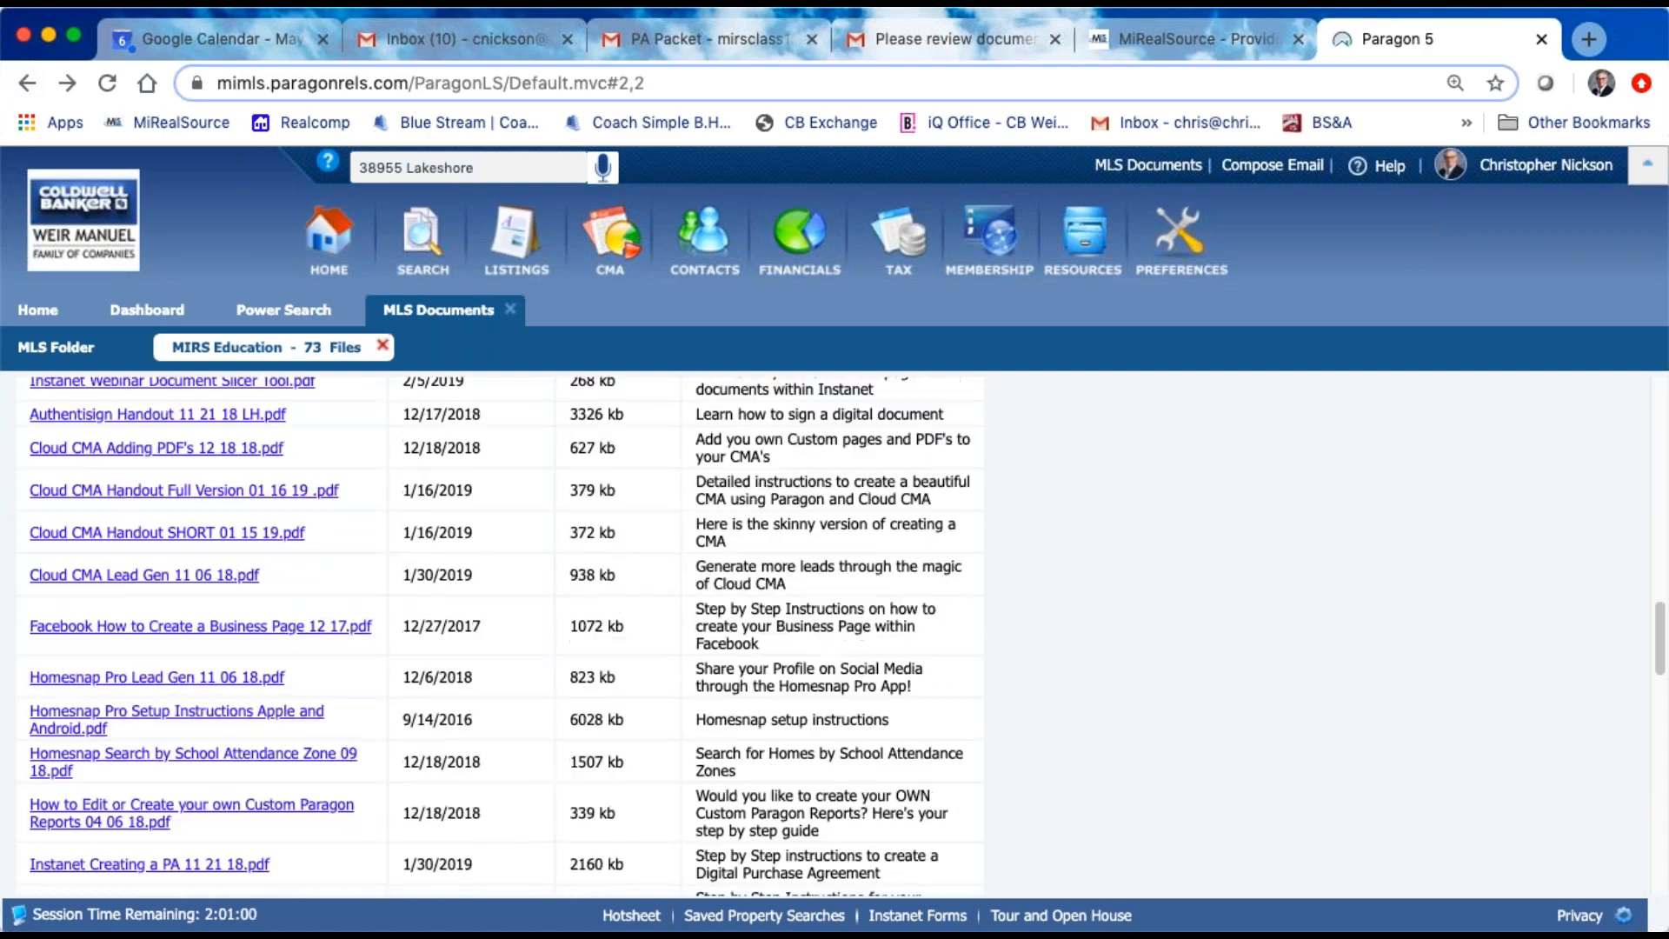
scroll(500, 635, down, 3)
scroll(179, 476, up, 20)
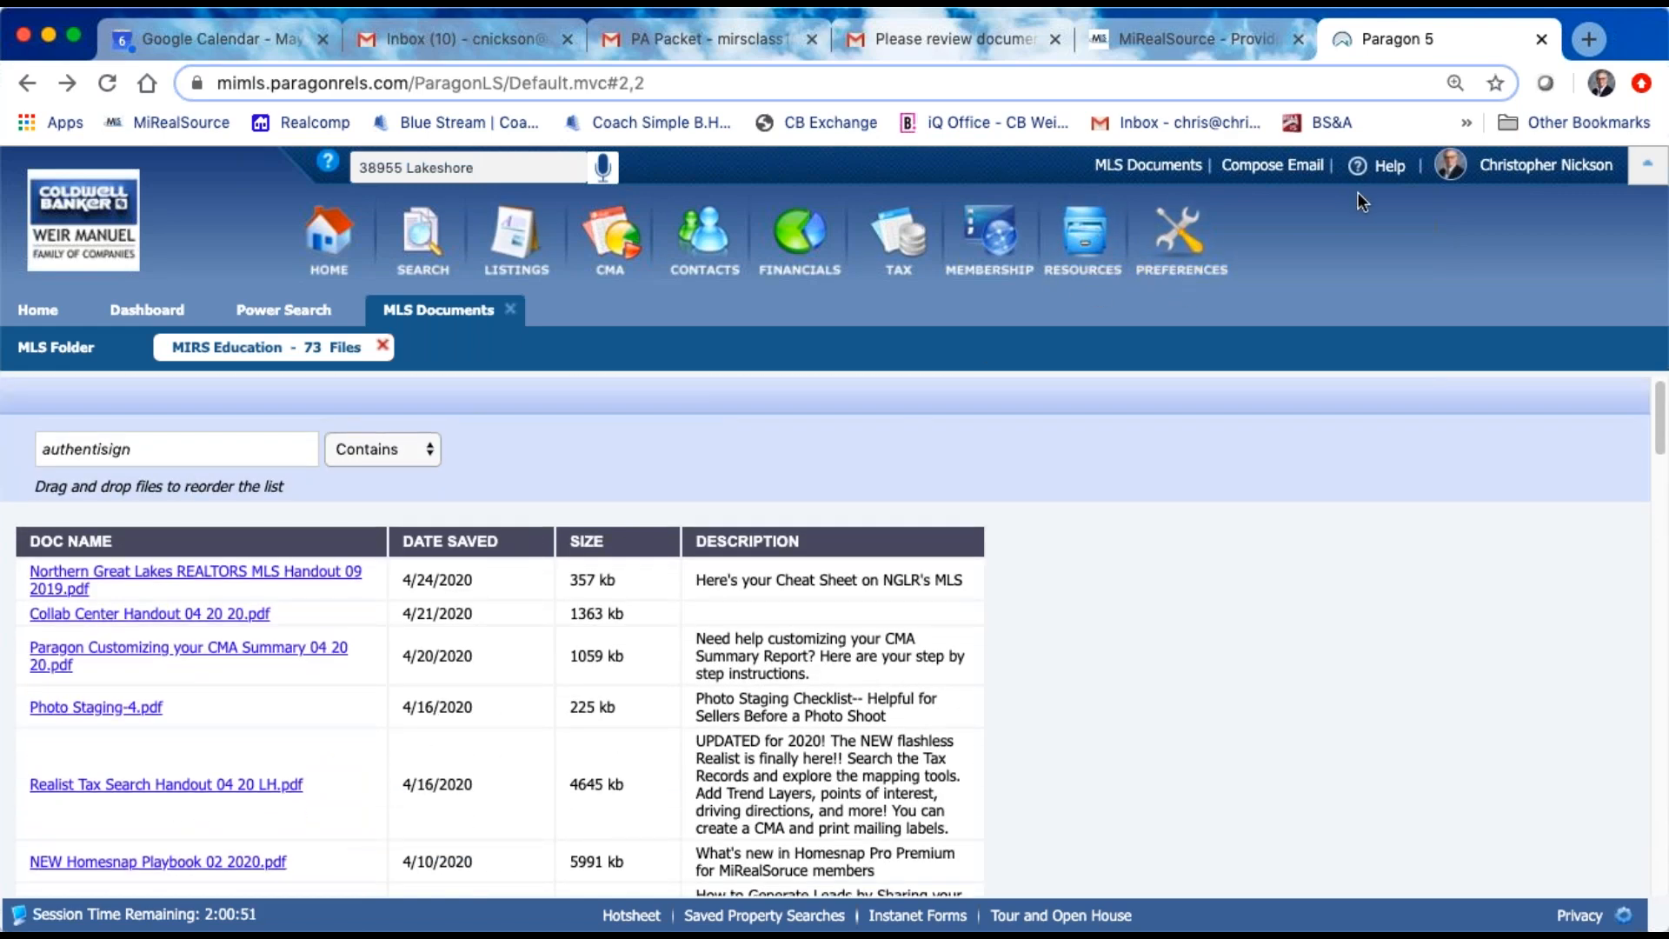
click(1137, 167)
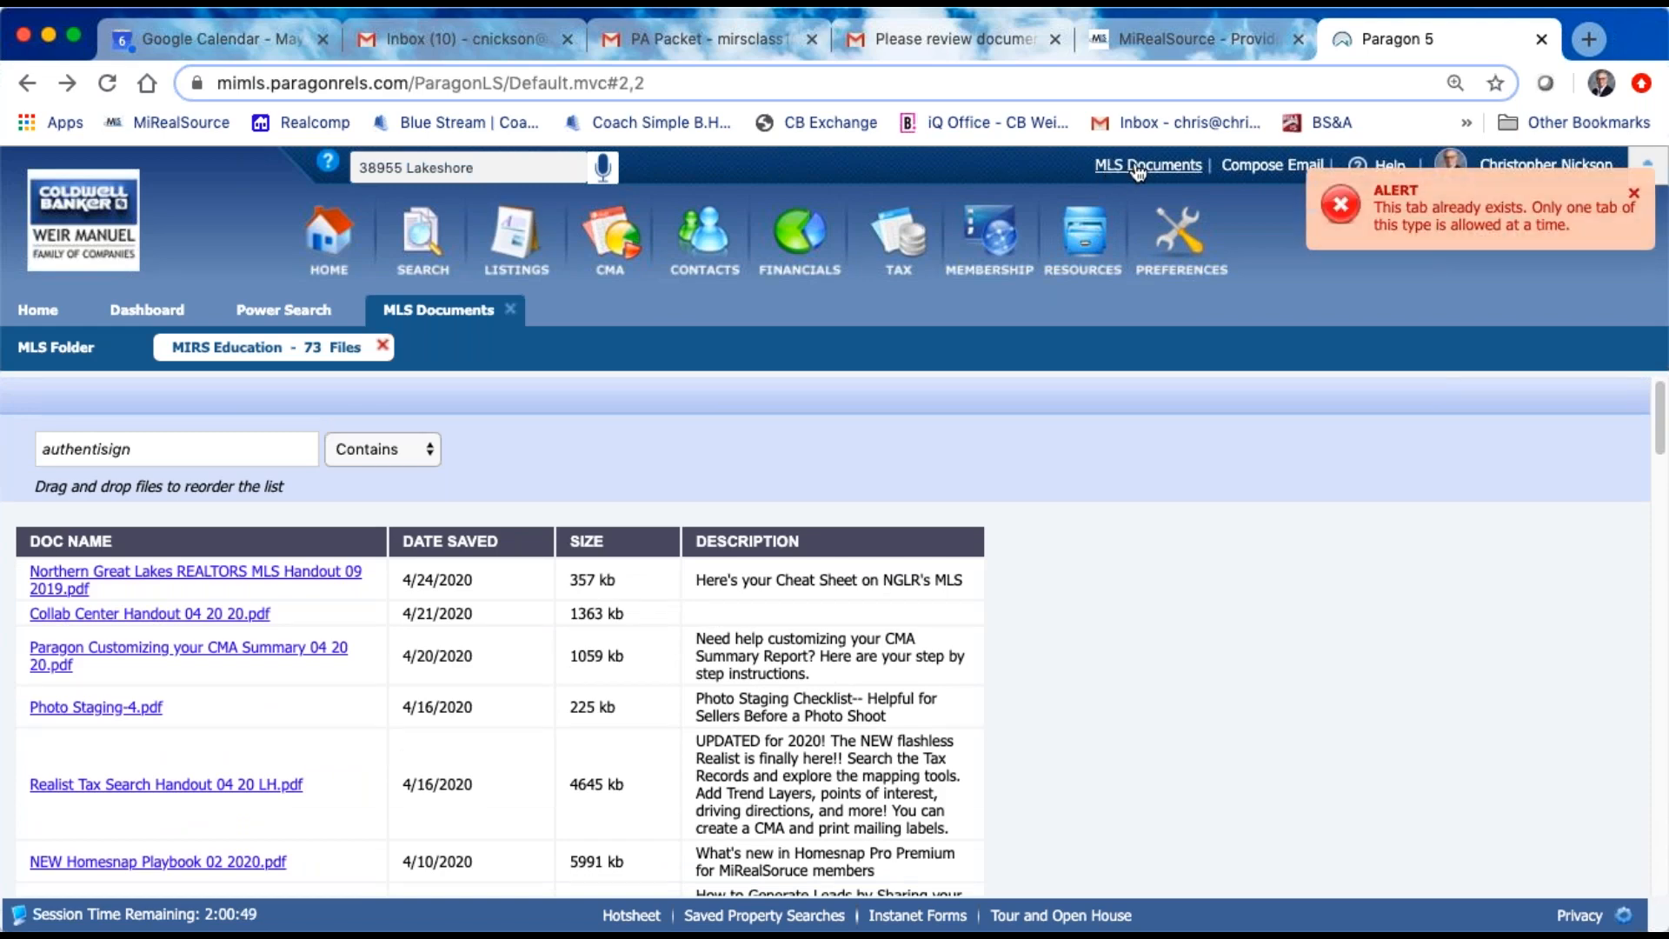
click(27, 85)
click(26, 85)
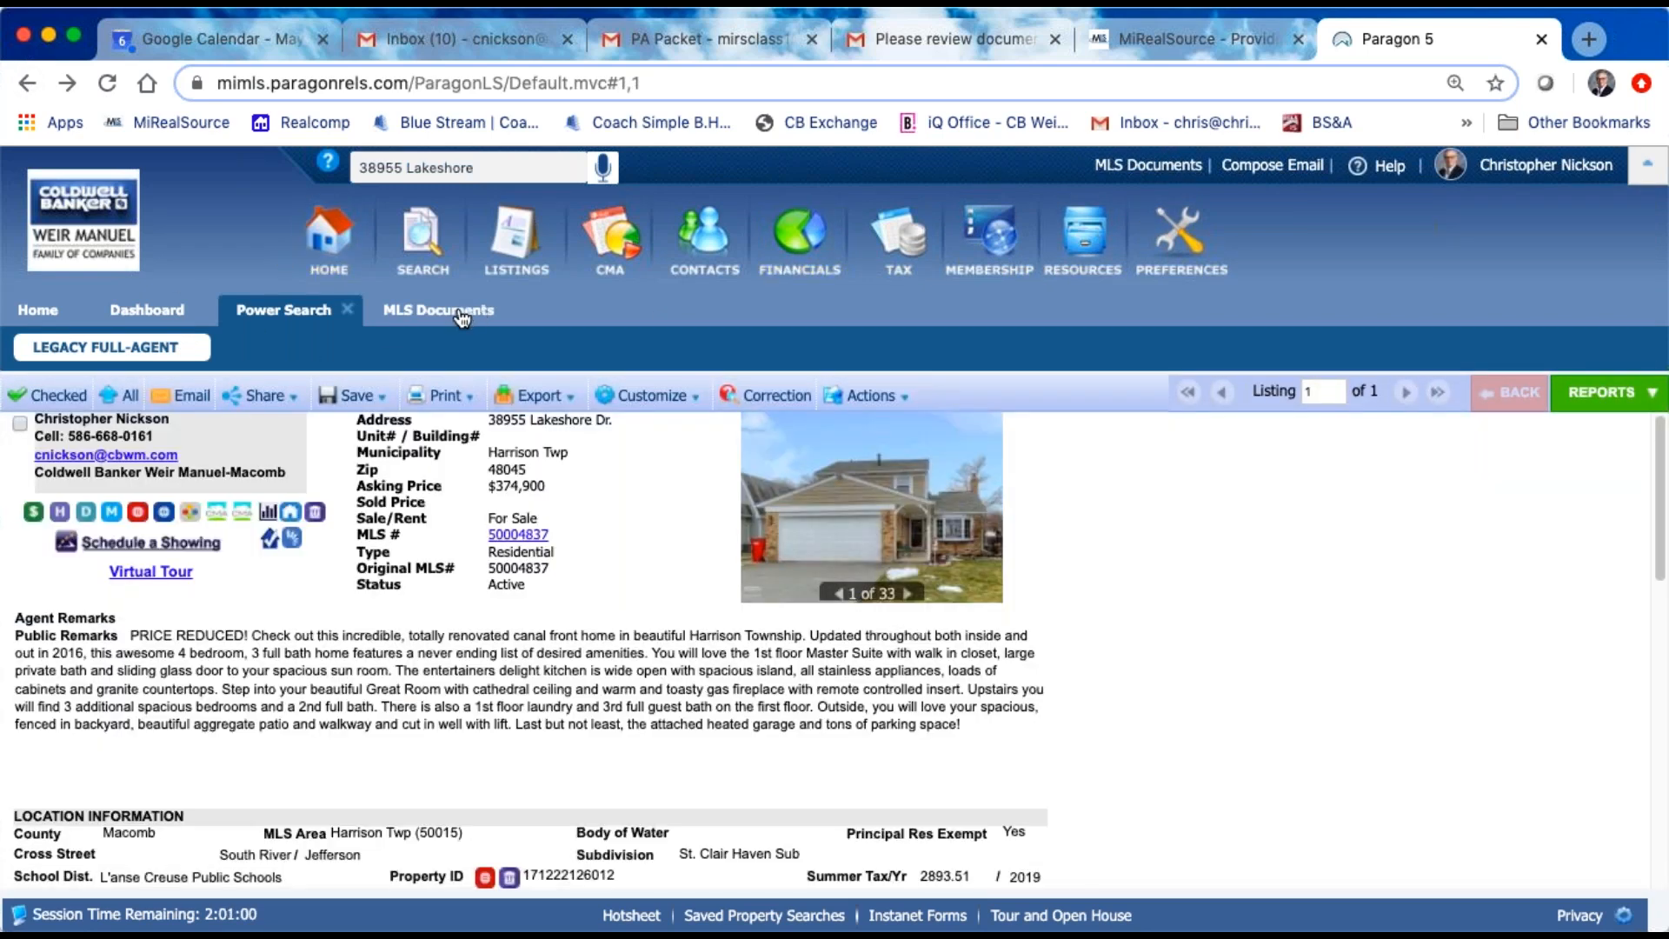
click(462, 315)
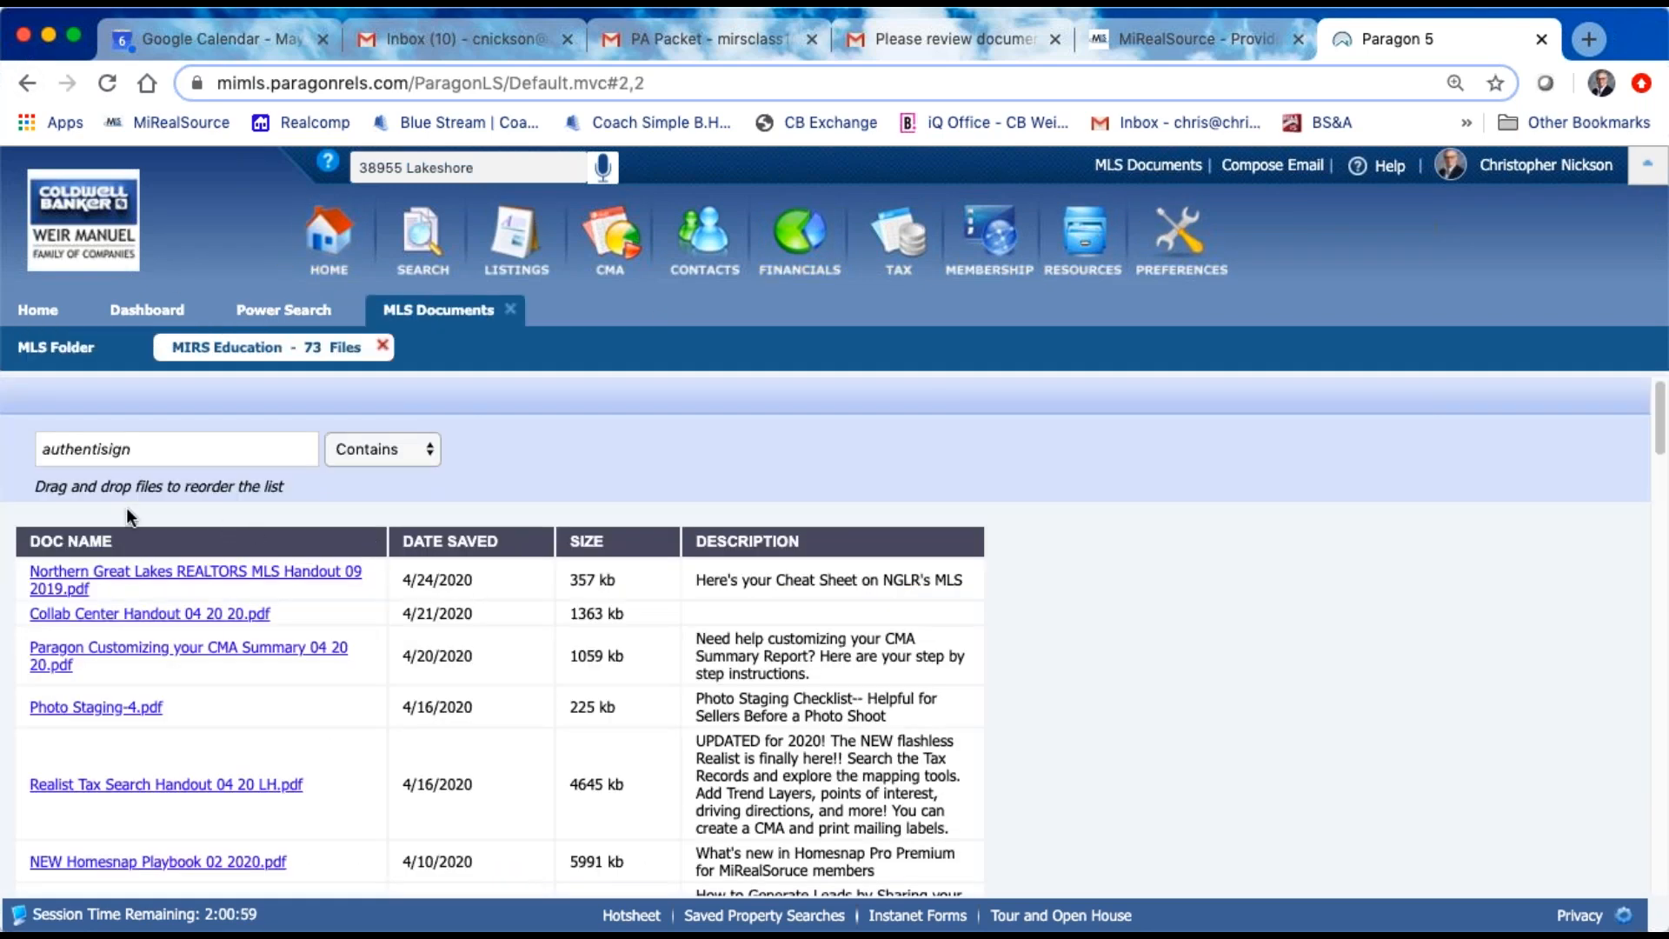
Step: Open the top-level MLS Folder and review the document folders in the MiRealSource MLS Folder section
scroll(429, 514, down, 2)
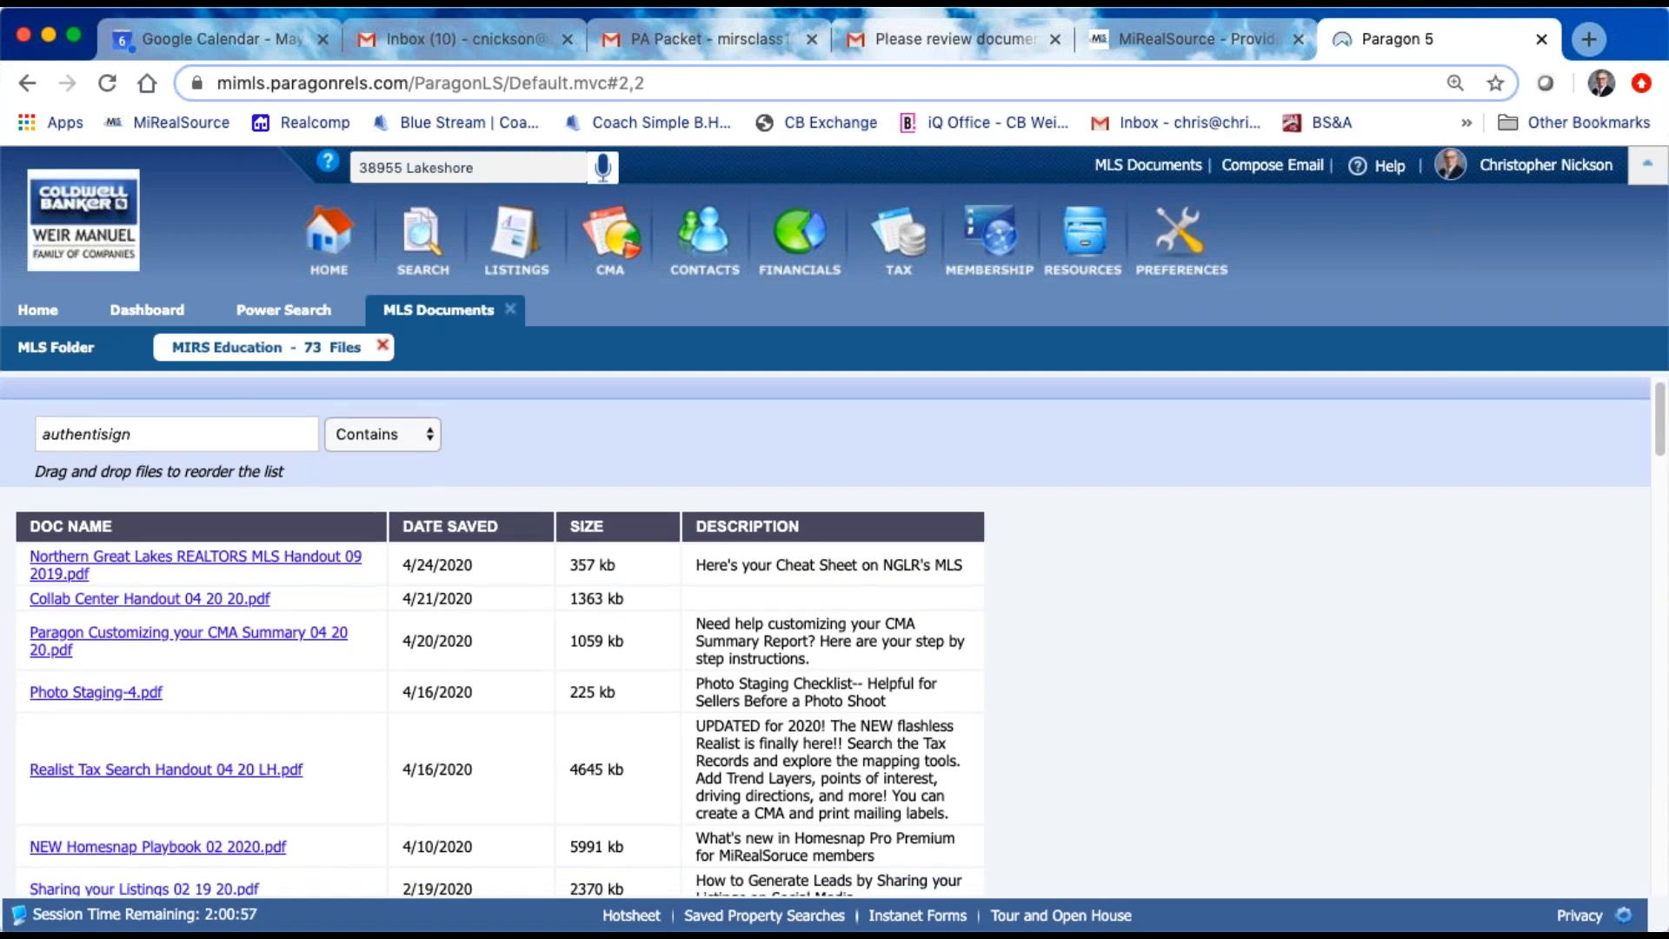
scroll(429, 608, down, 5)
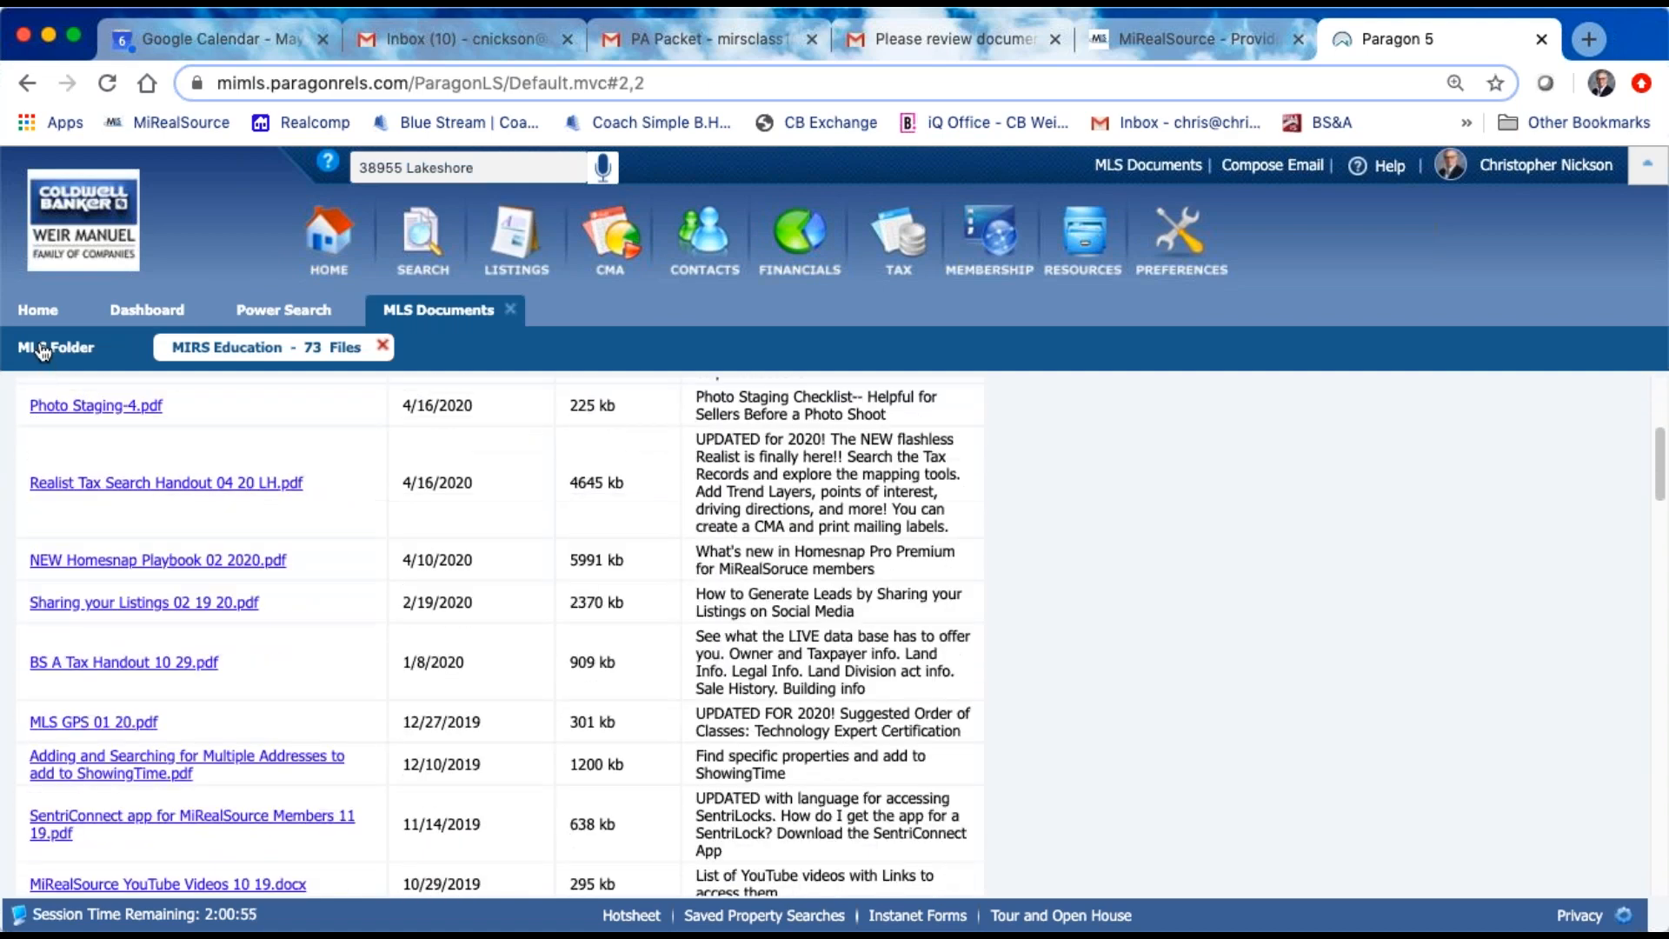
click(42, 352)
scroll(608, 610, down, 4)
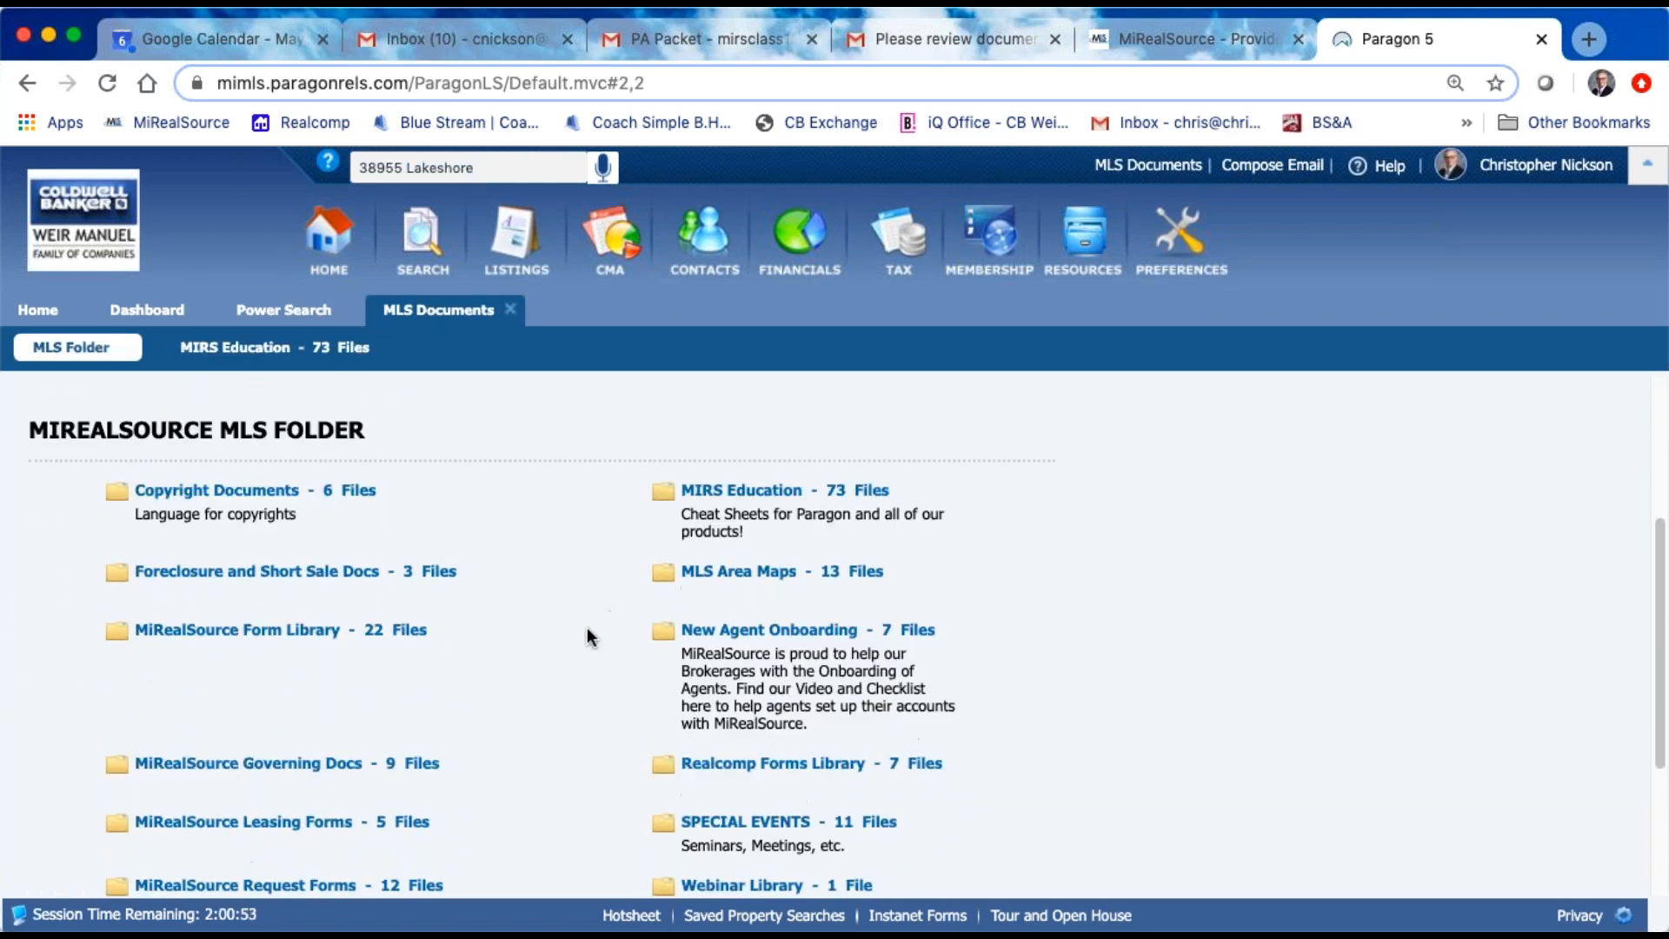
scroll(827, 709, down, 2)
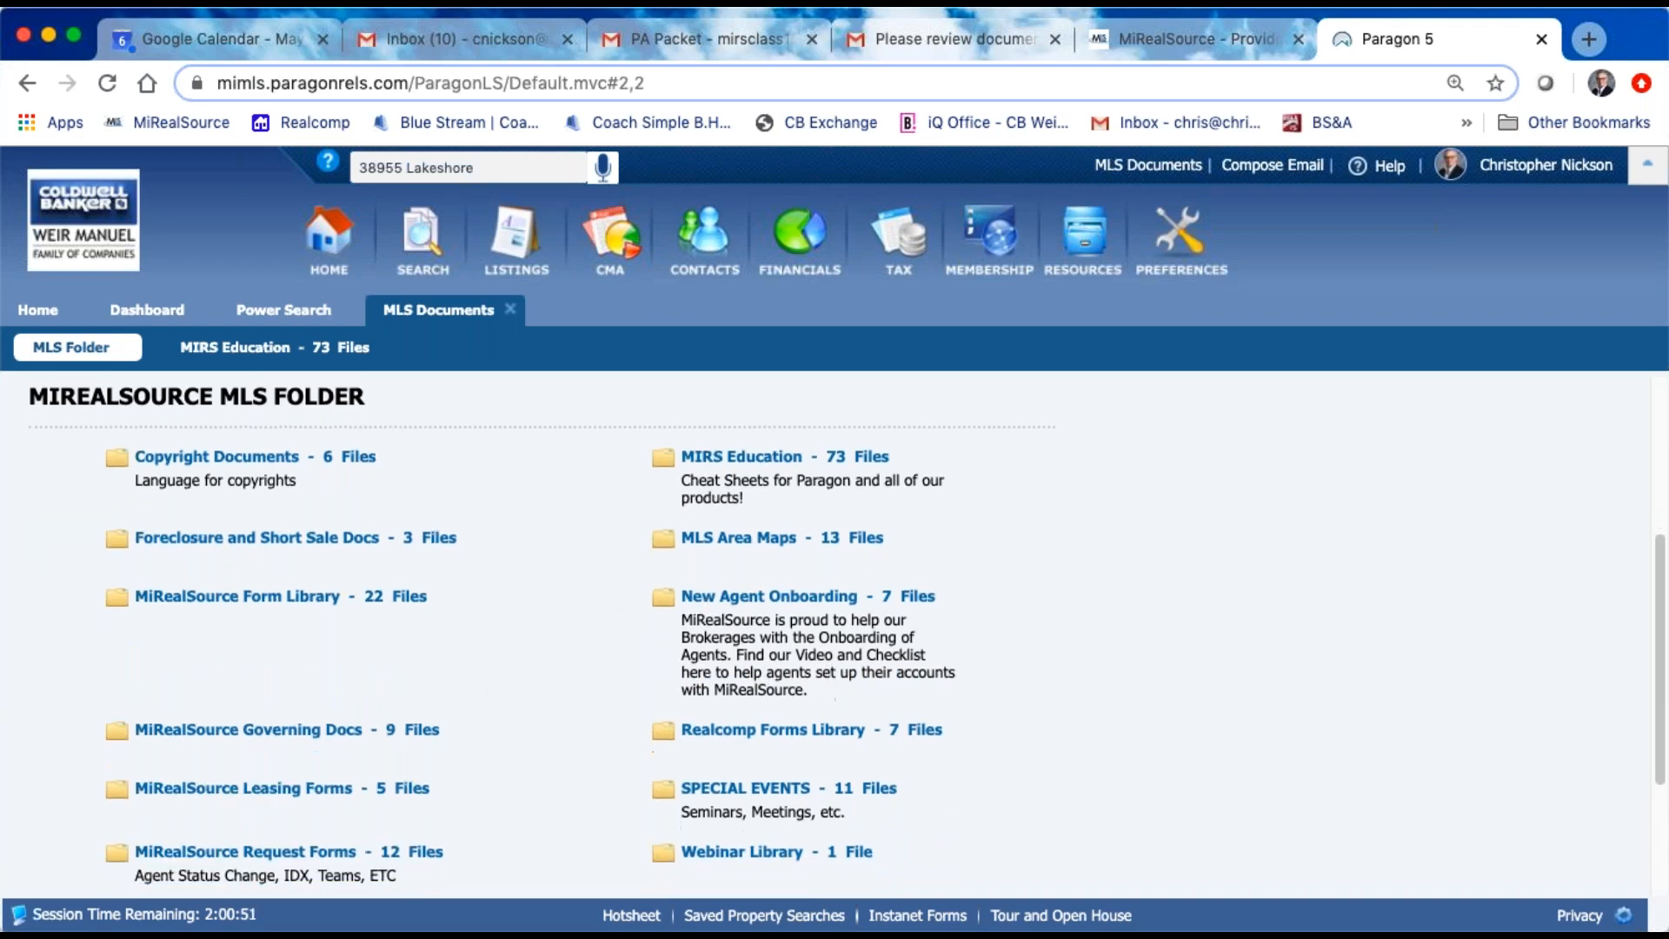
scroll(817, 739, down, 2)
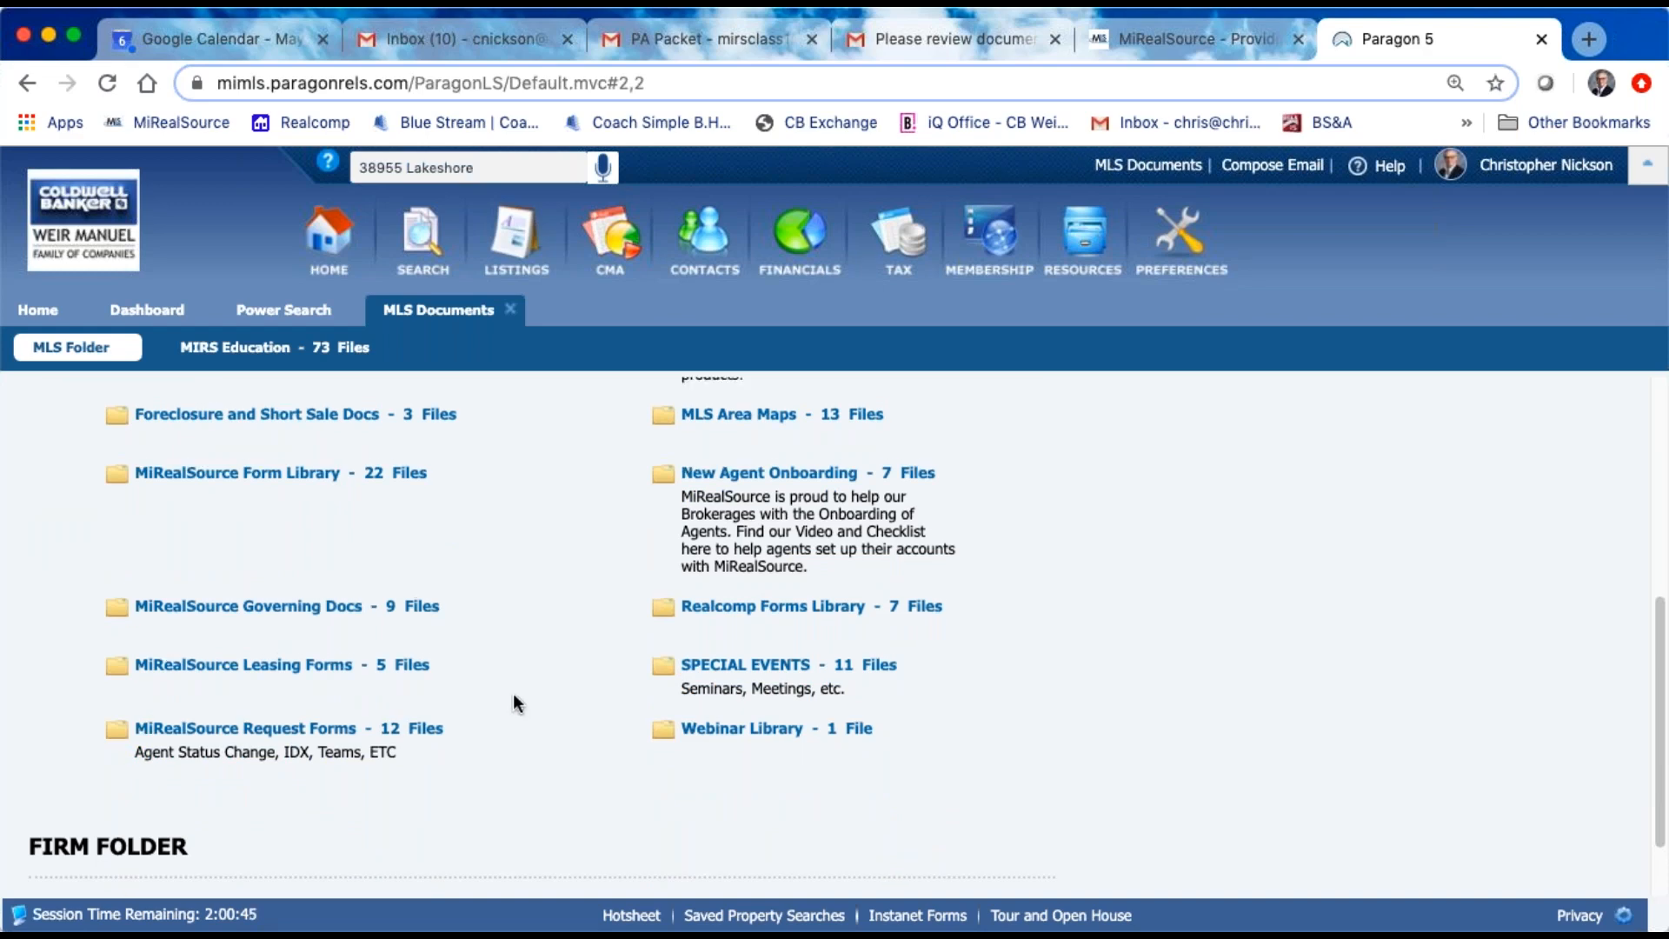
scroll(512, 690, up, 10)
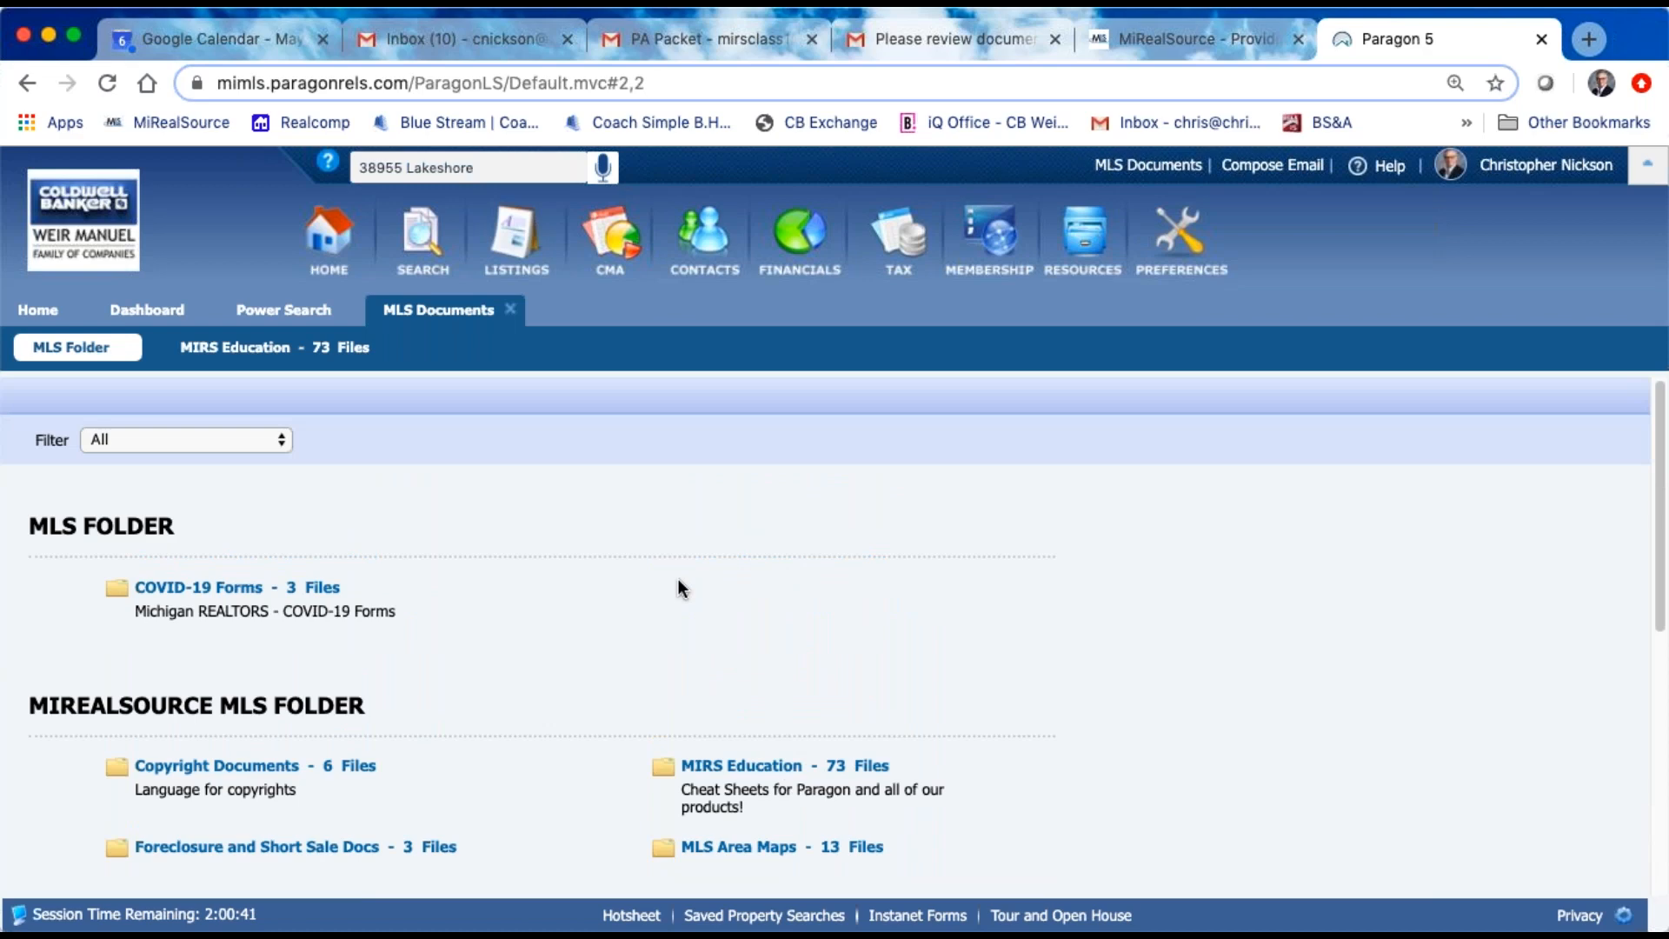
scroll(914, 565, down, 1)
scroll(914, 565, up, 1)
mouse_move(1093, 252)
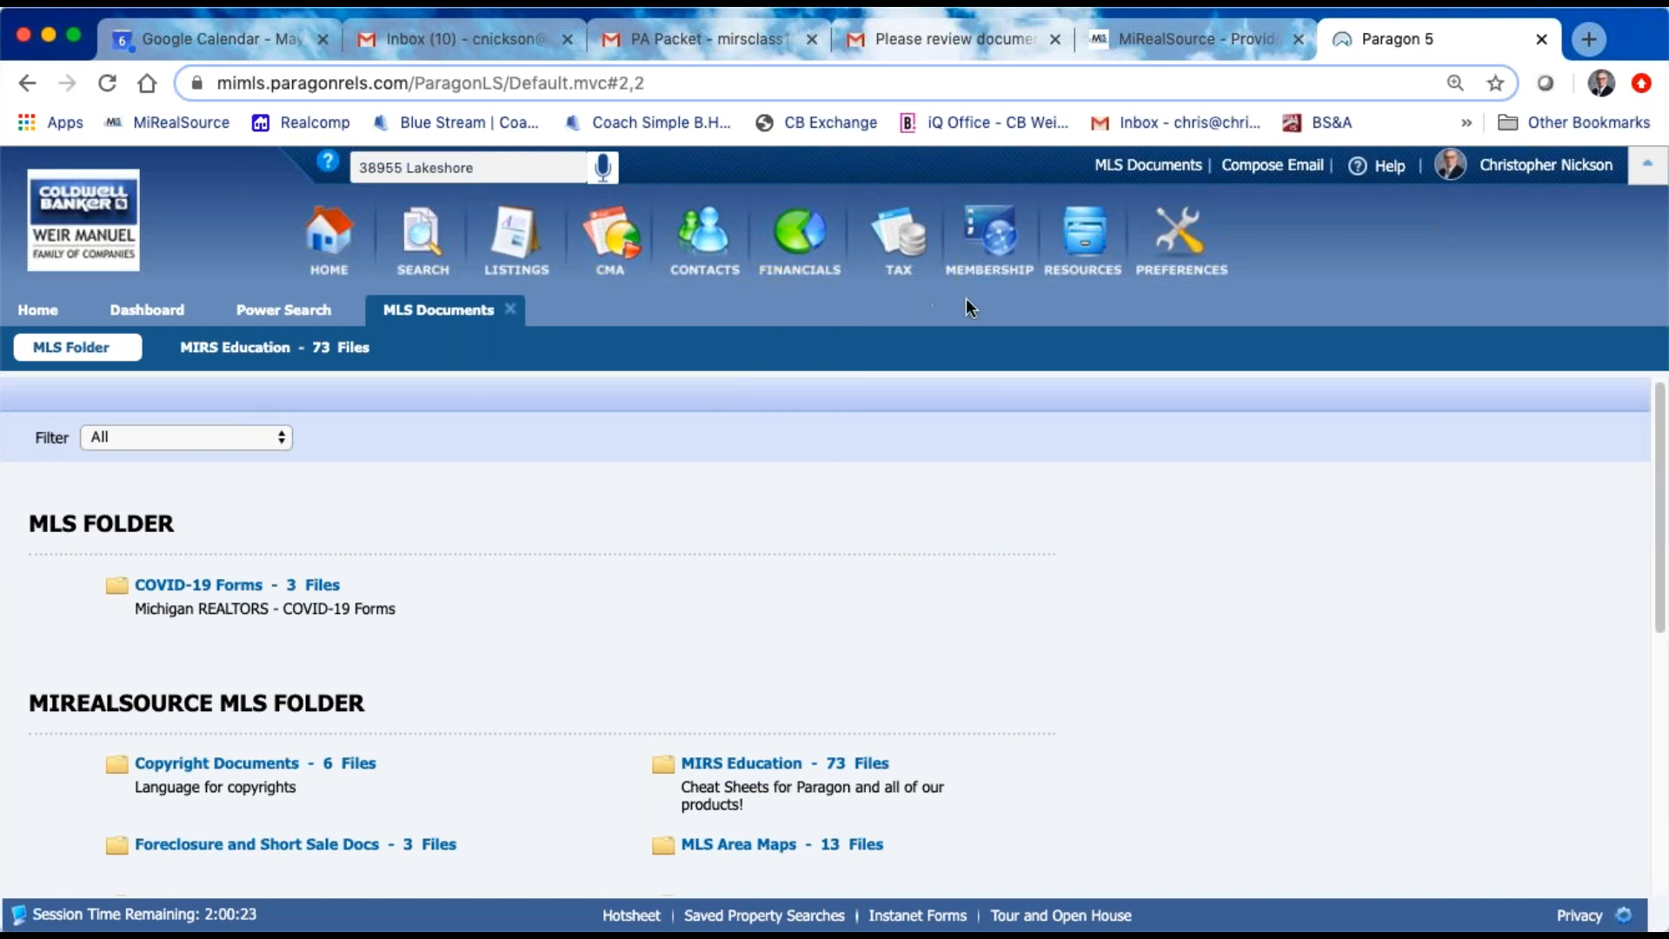
Step: Go to Paragon's home page, show the MLS message, and browse its Quick Links and newsletter content
click(337, 249)
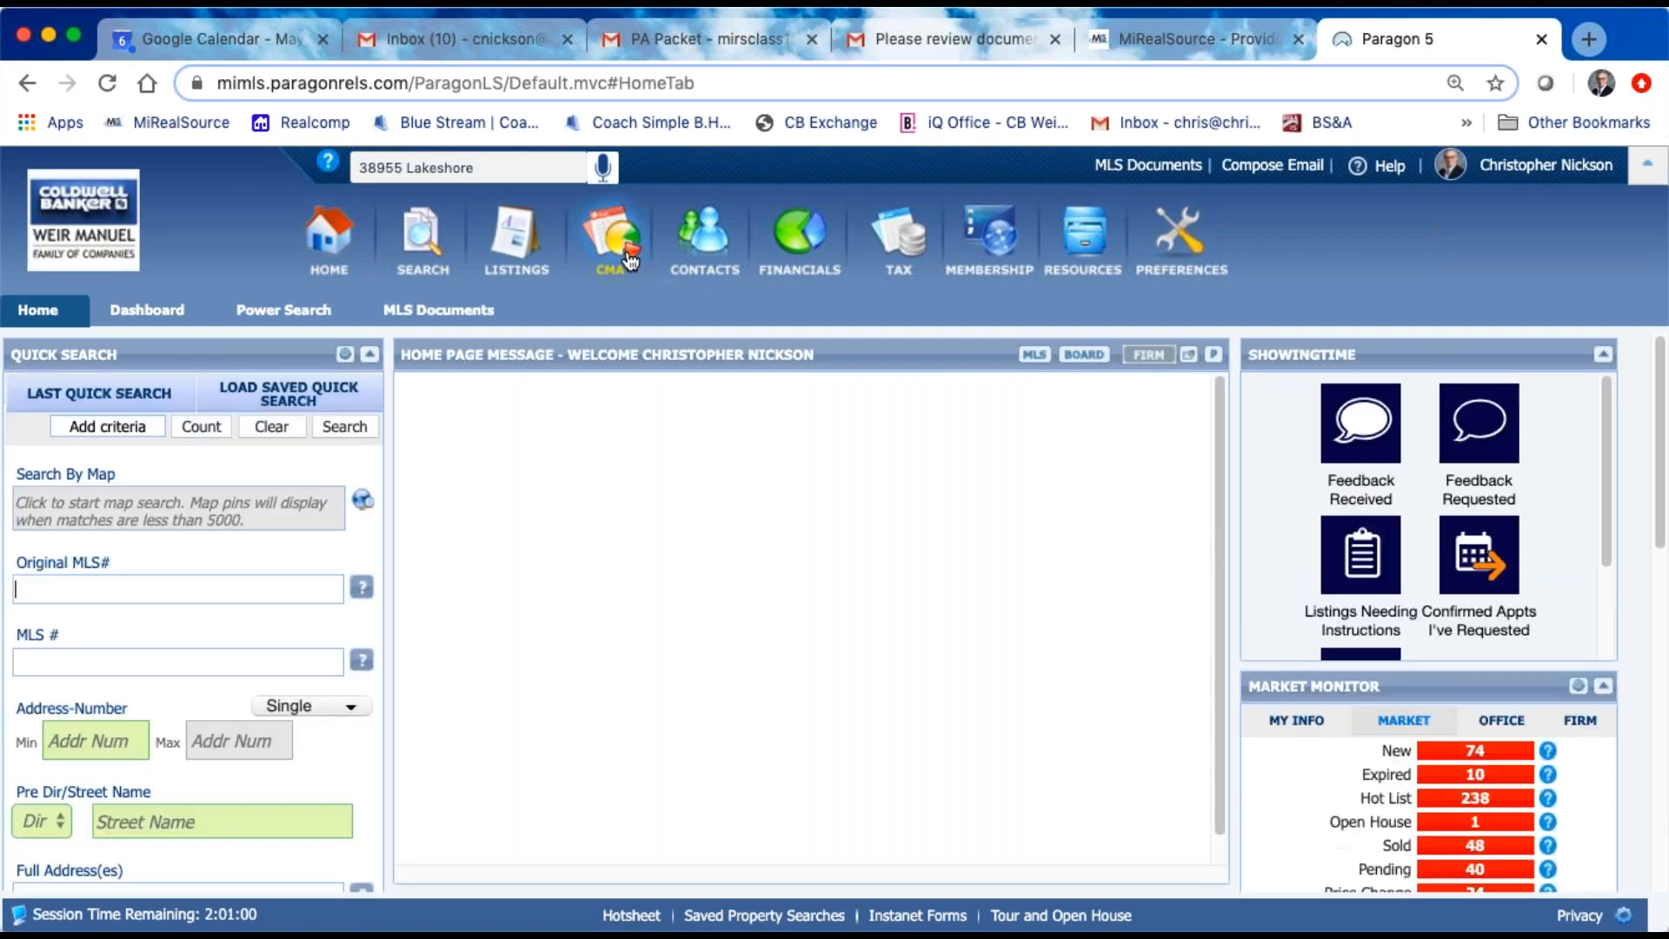
click(1034, 355)
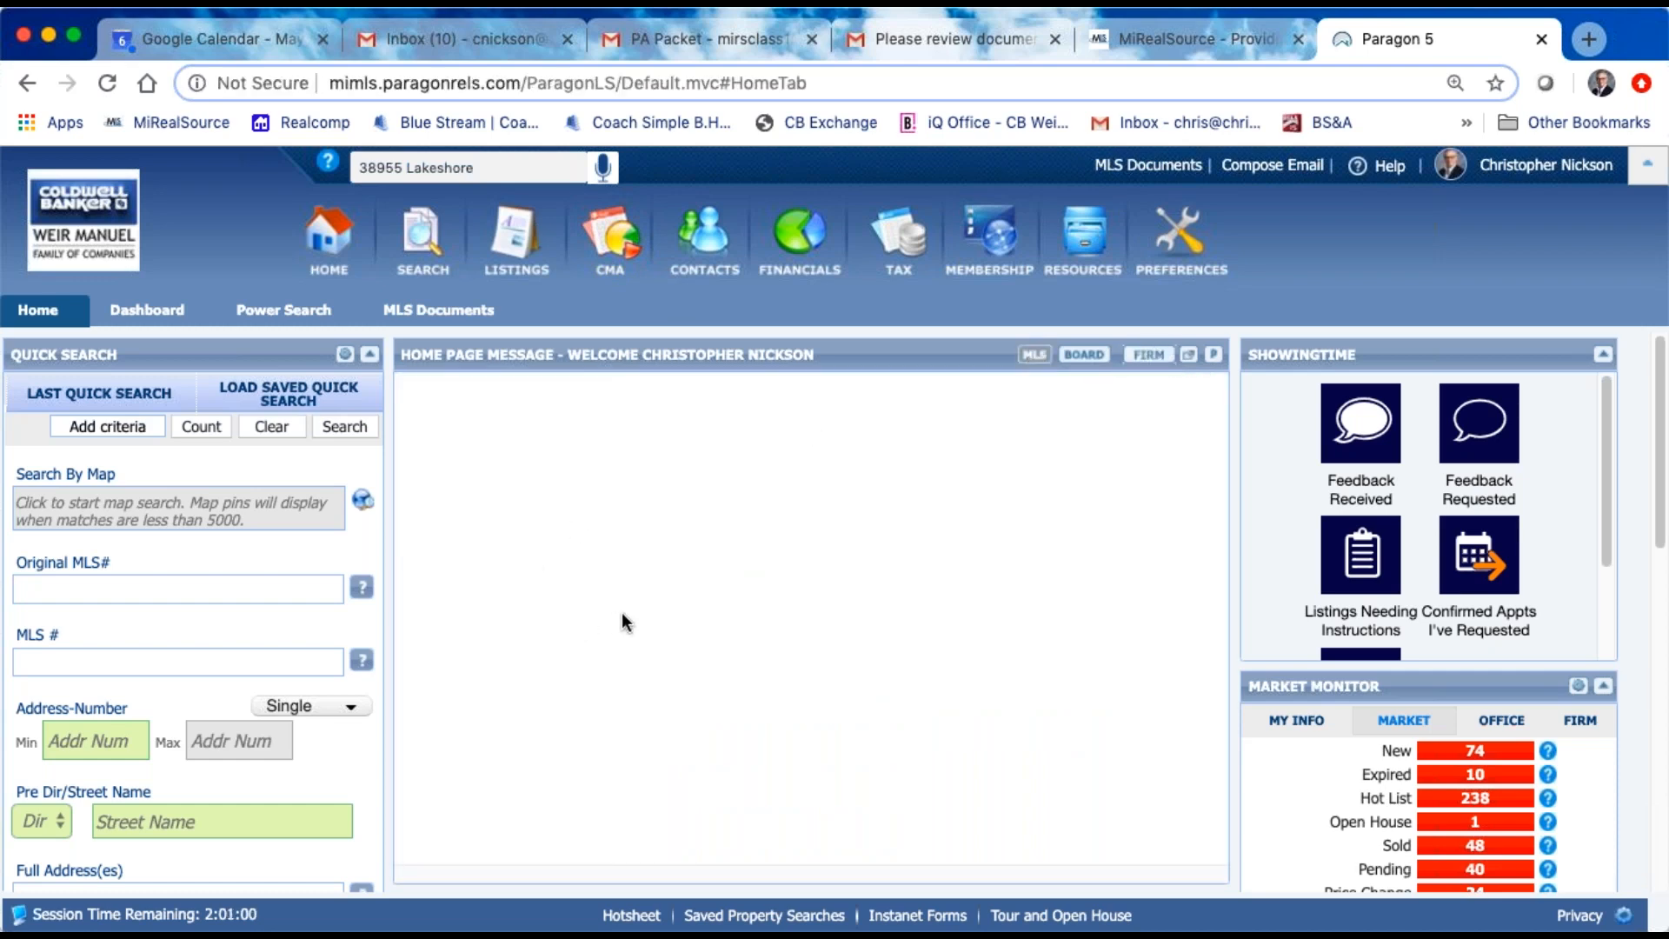
scroll(553, 650, down, 5)
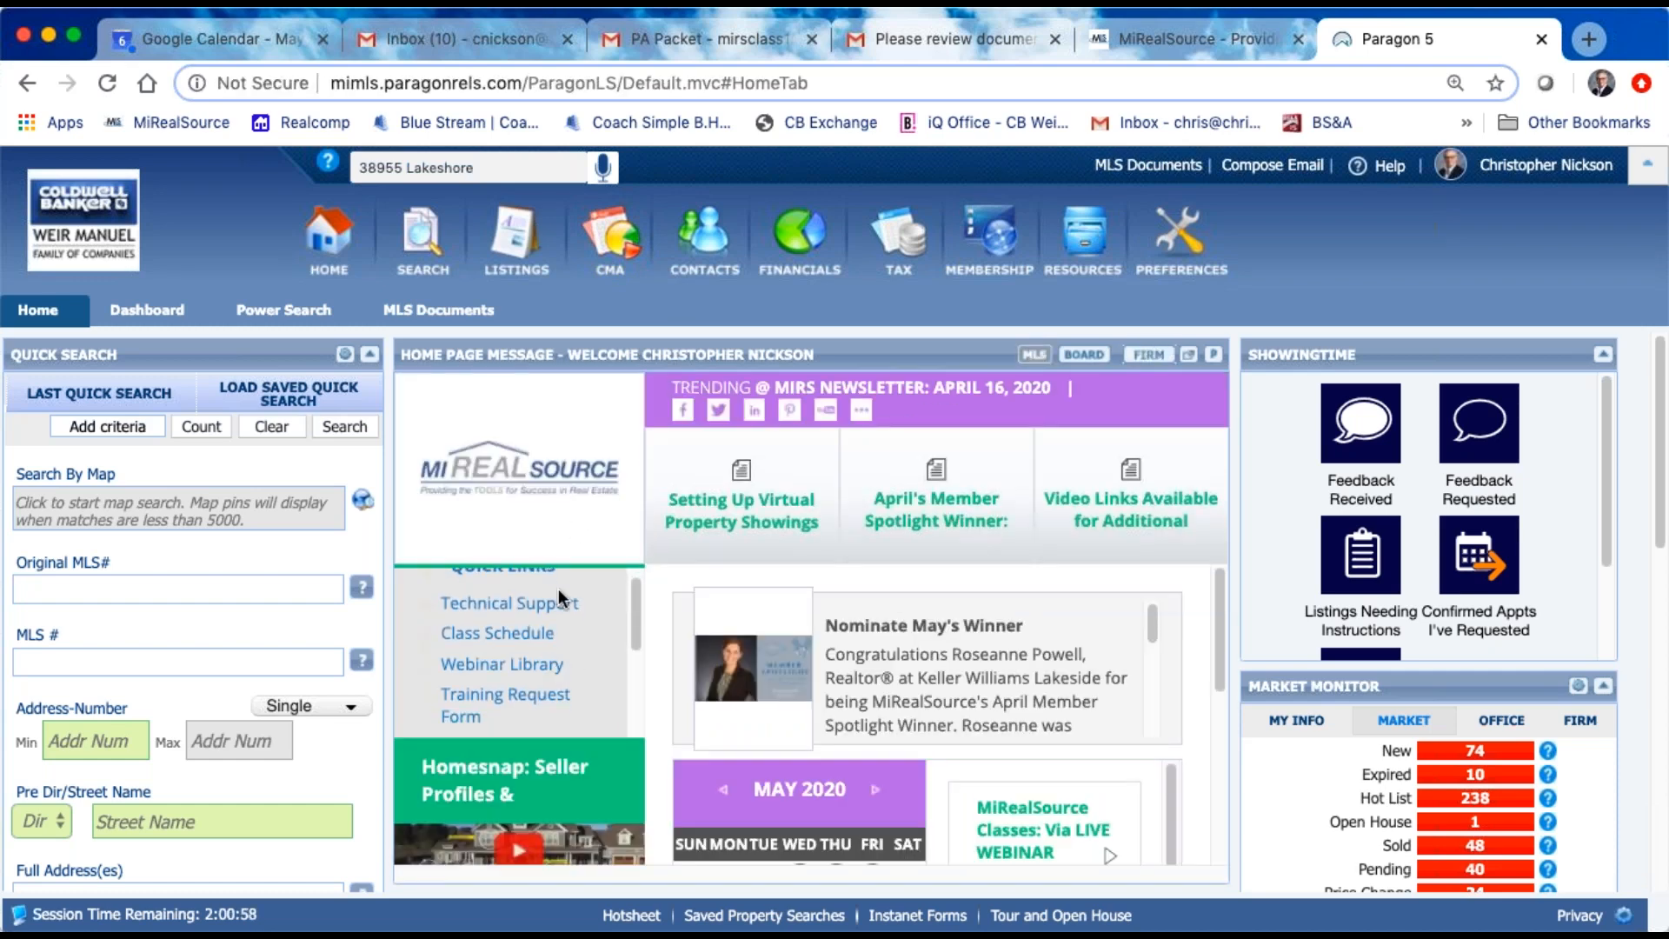
scroll(543, 614, up, 3)
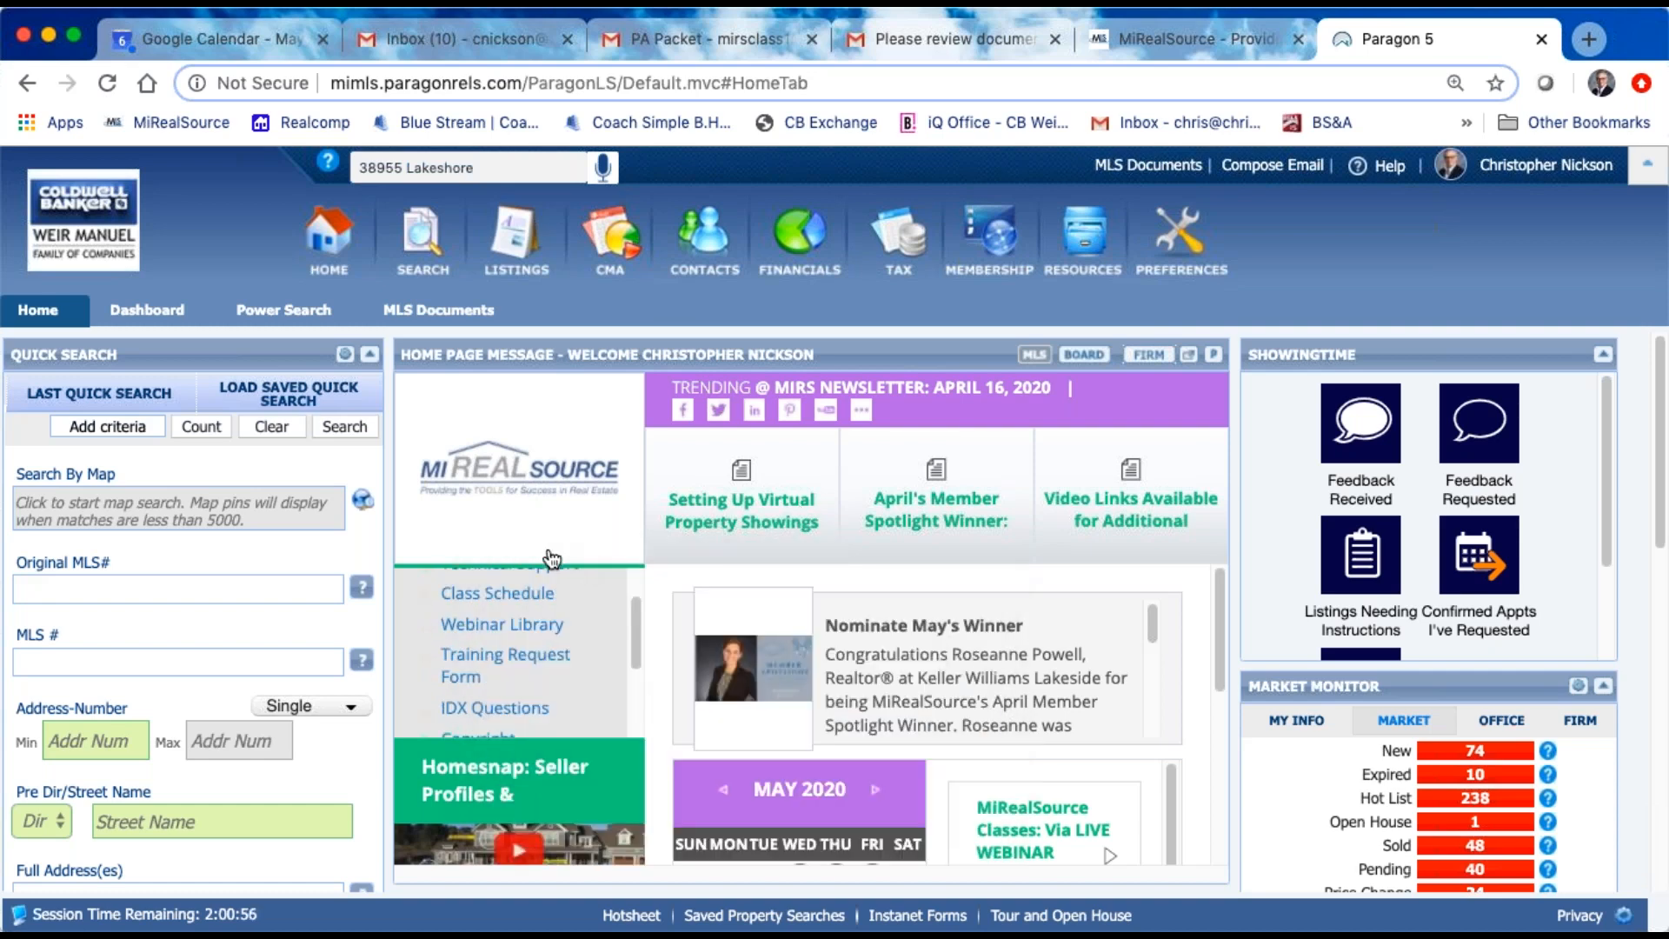
scroll(561, 623, down, 5)
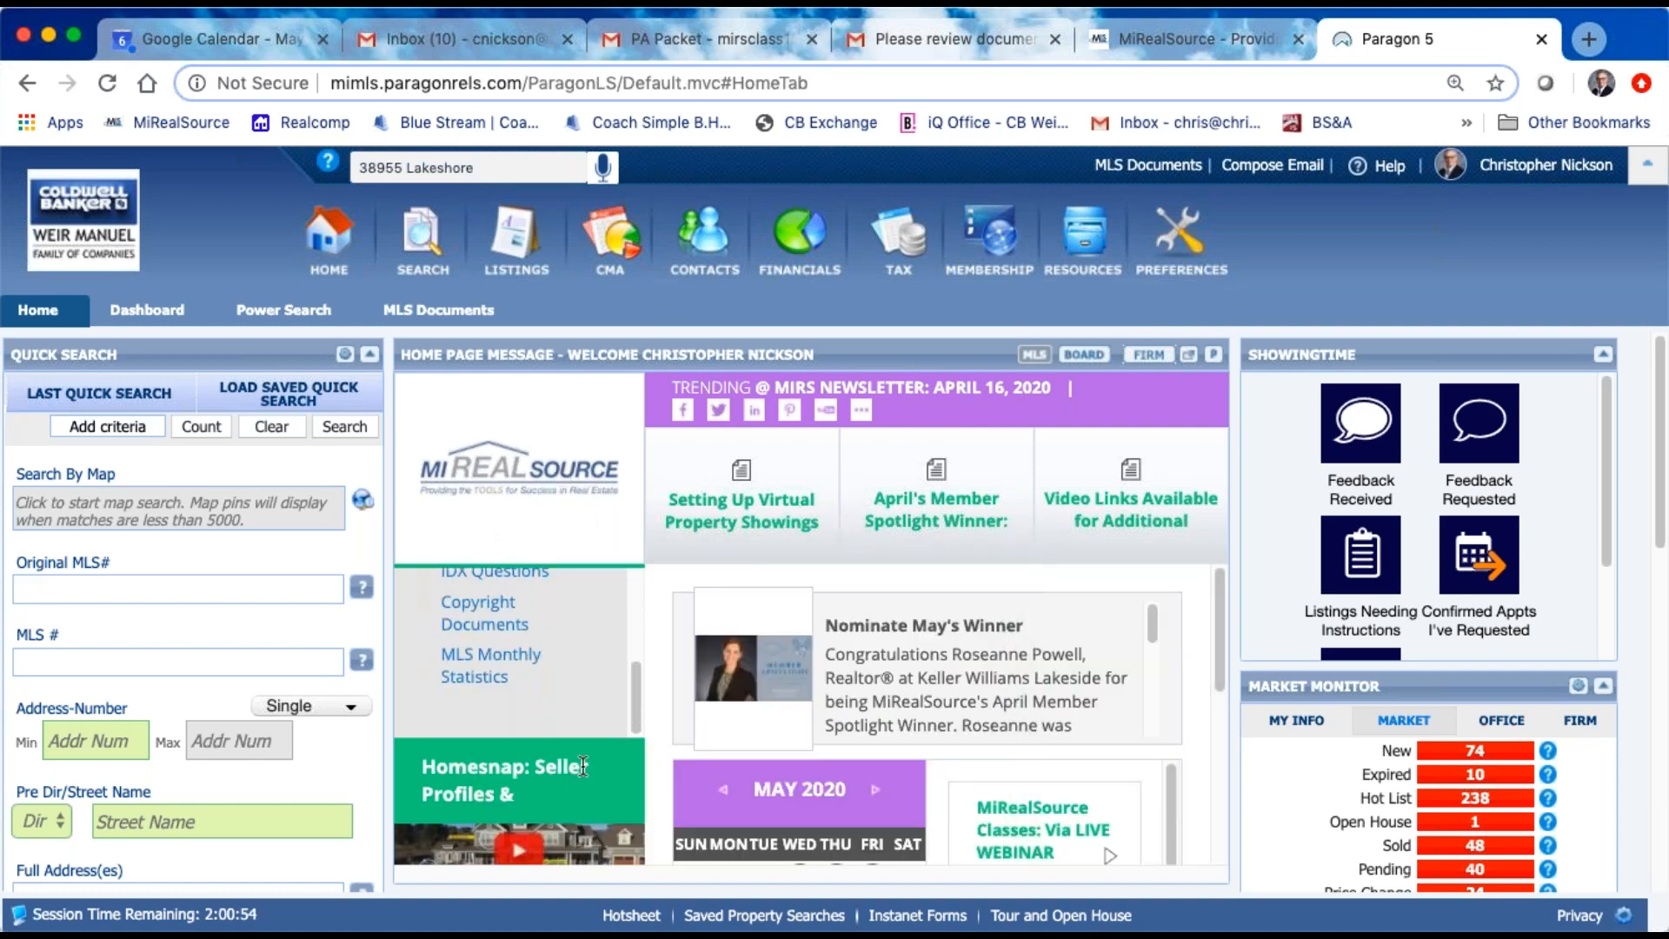
scroll(602, 711, down, 5)
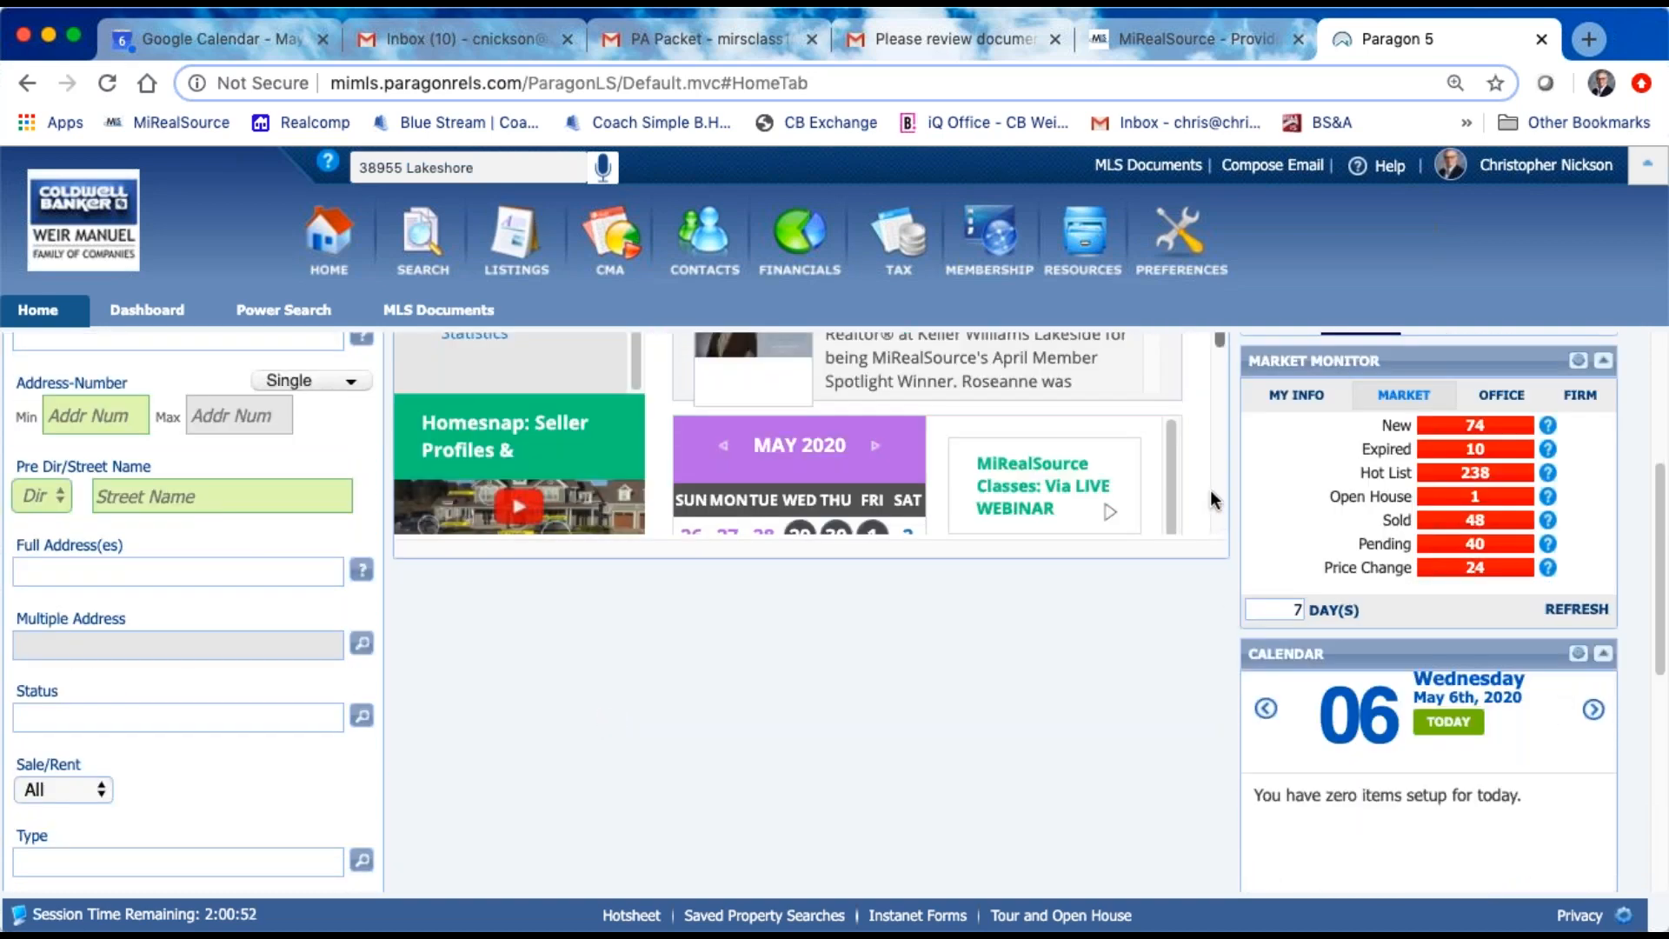
scroll(1207, 405, up, 1)
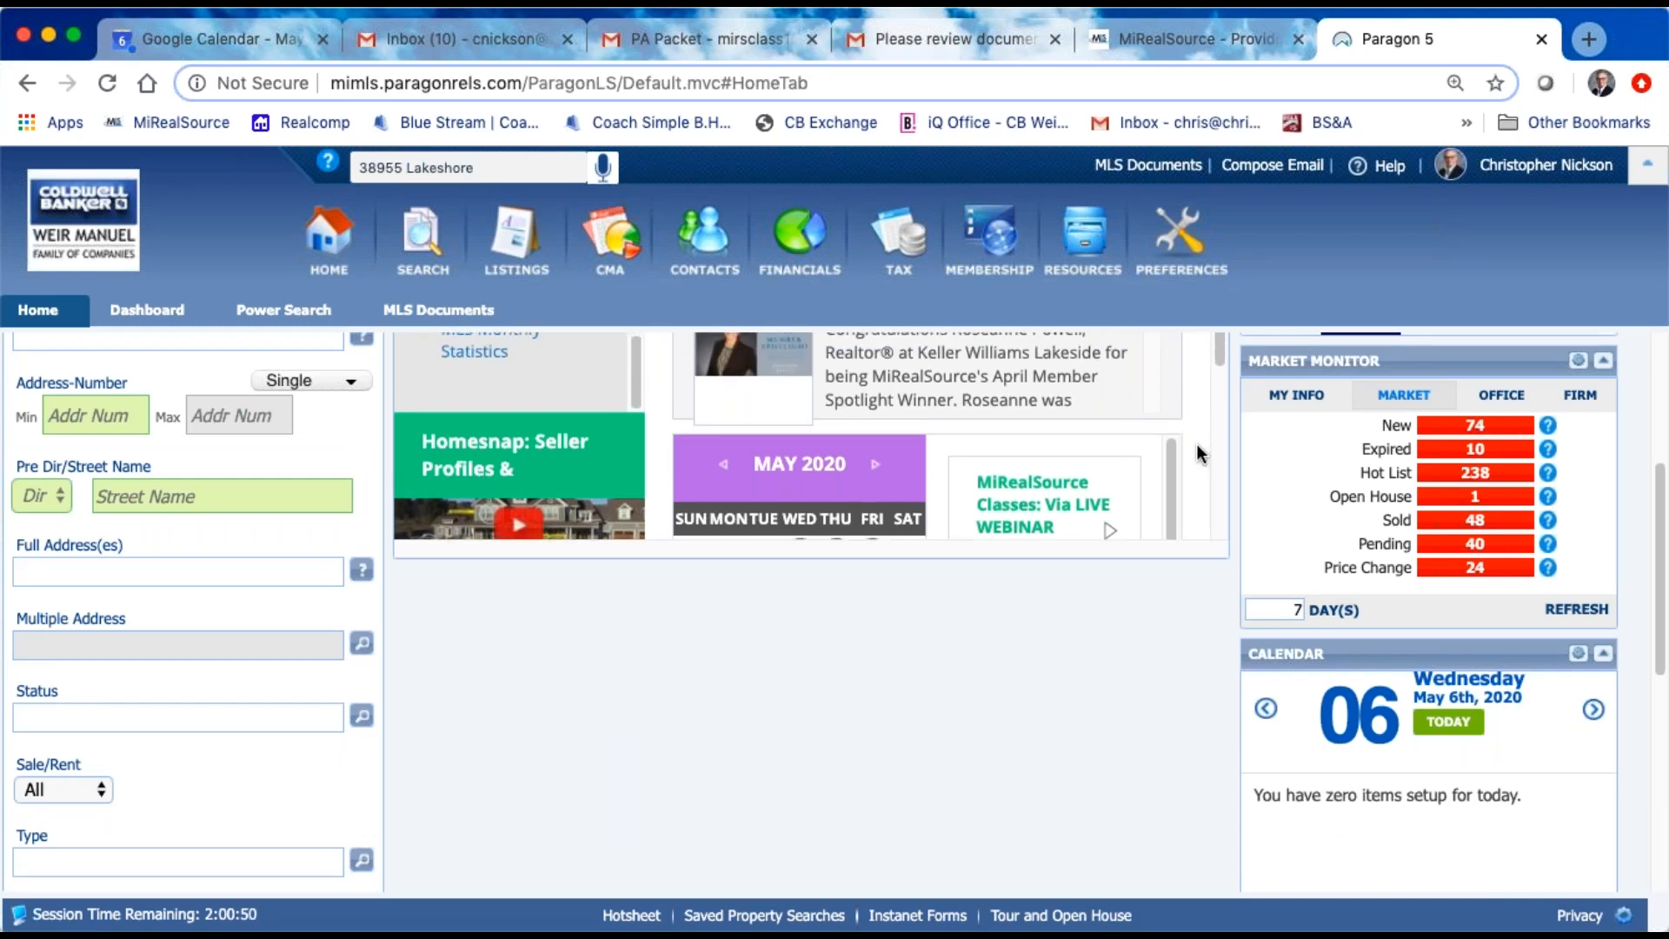
drag(1221, 360, 1212, 294)
scroll(1064, 783, up, 5)
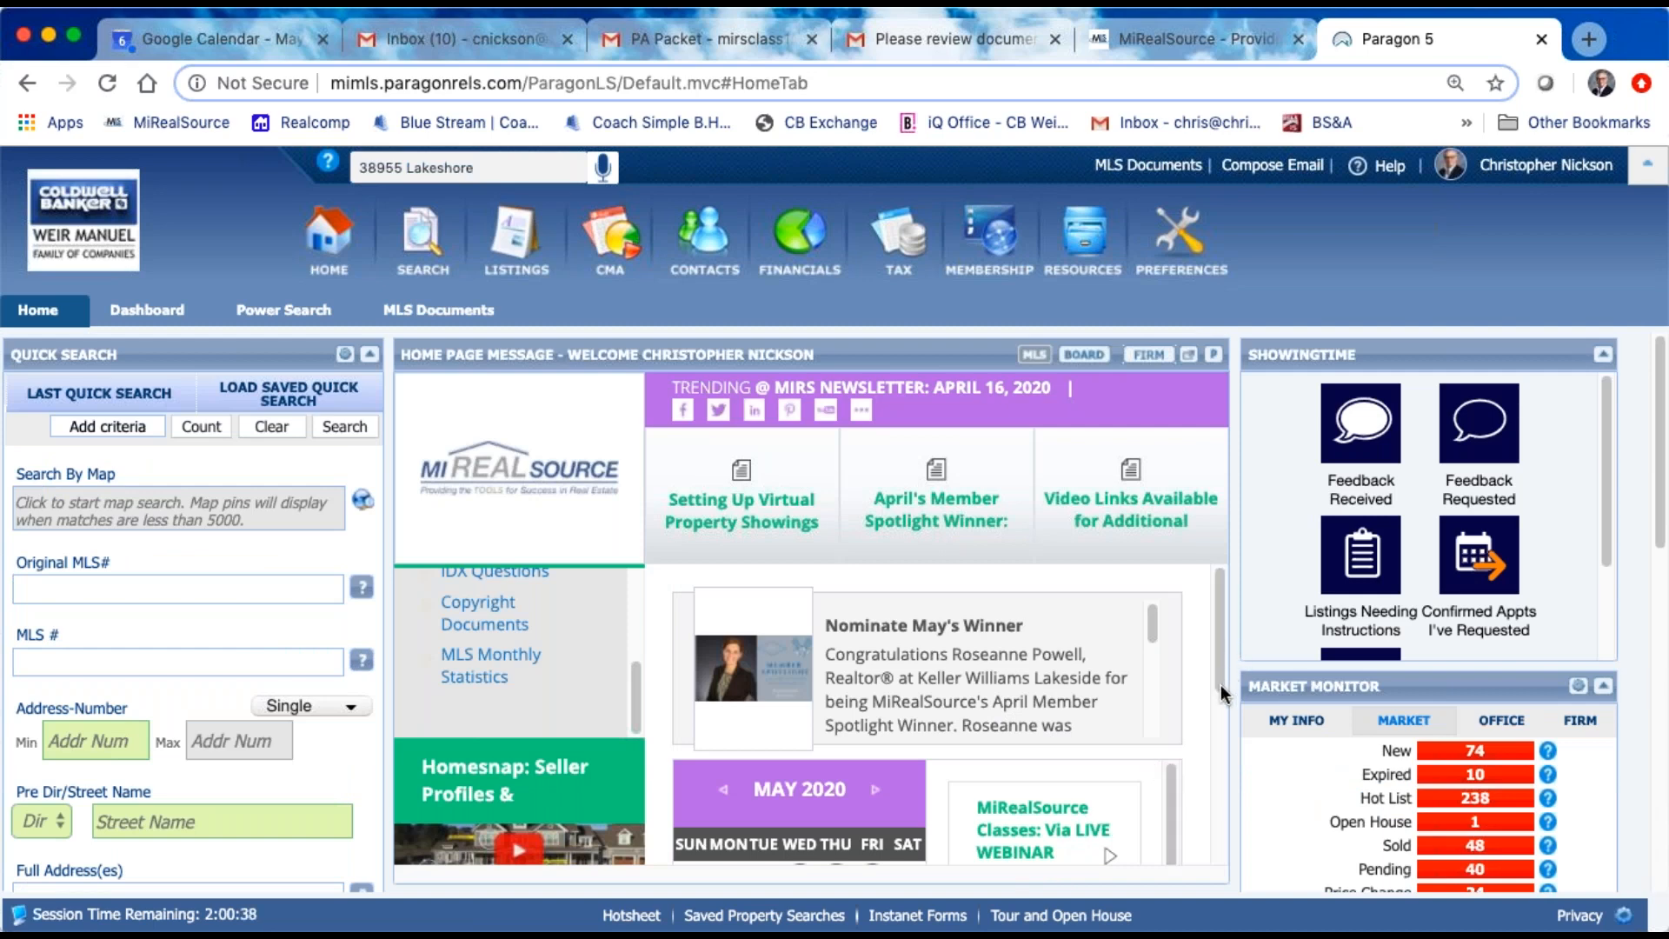
Step: Review the May 2020 class calendar with its webinar listings and the Quick Links in the MLS message
drag(1220, 634, 1217, 709)
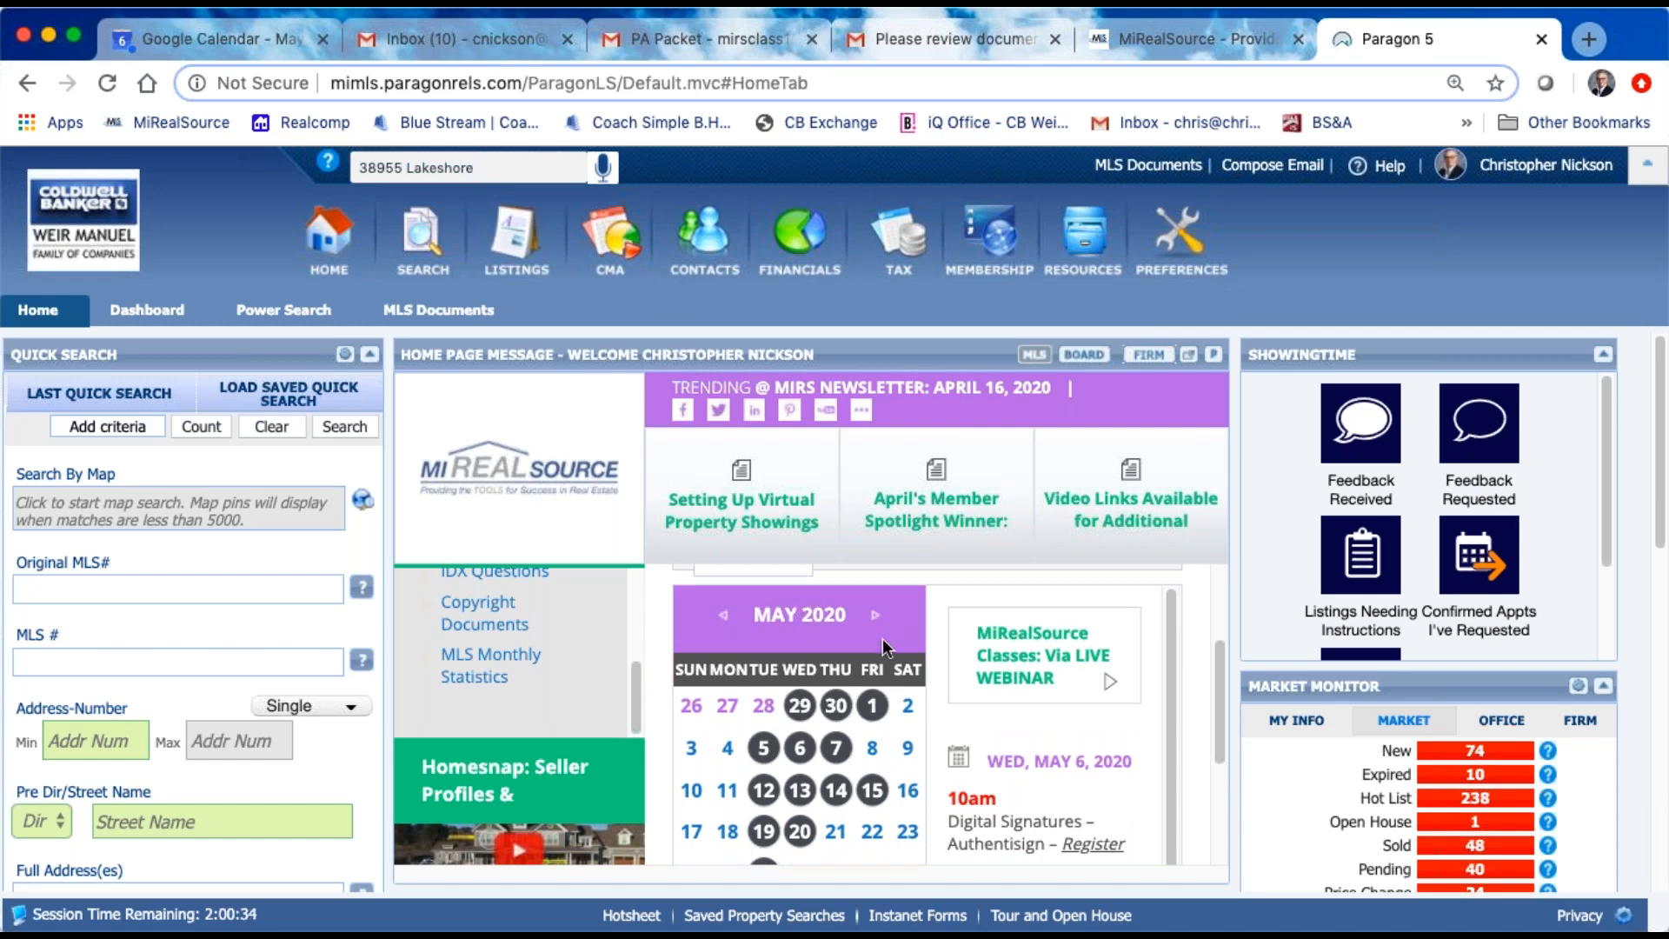
scroll(1165, 701, down, 1)
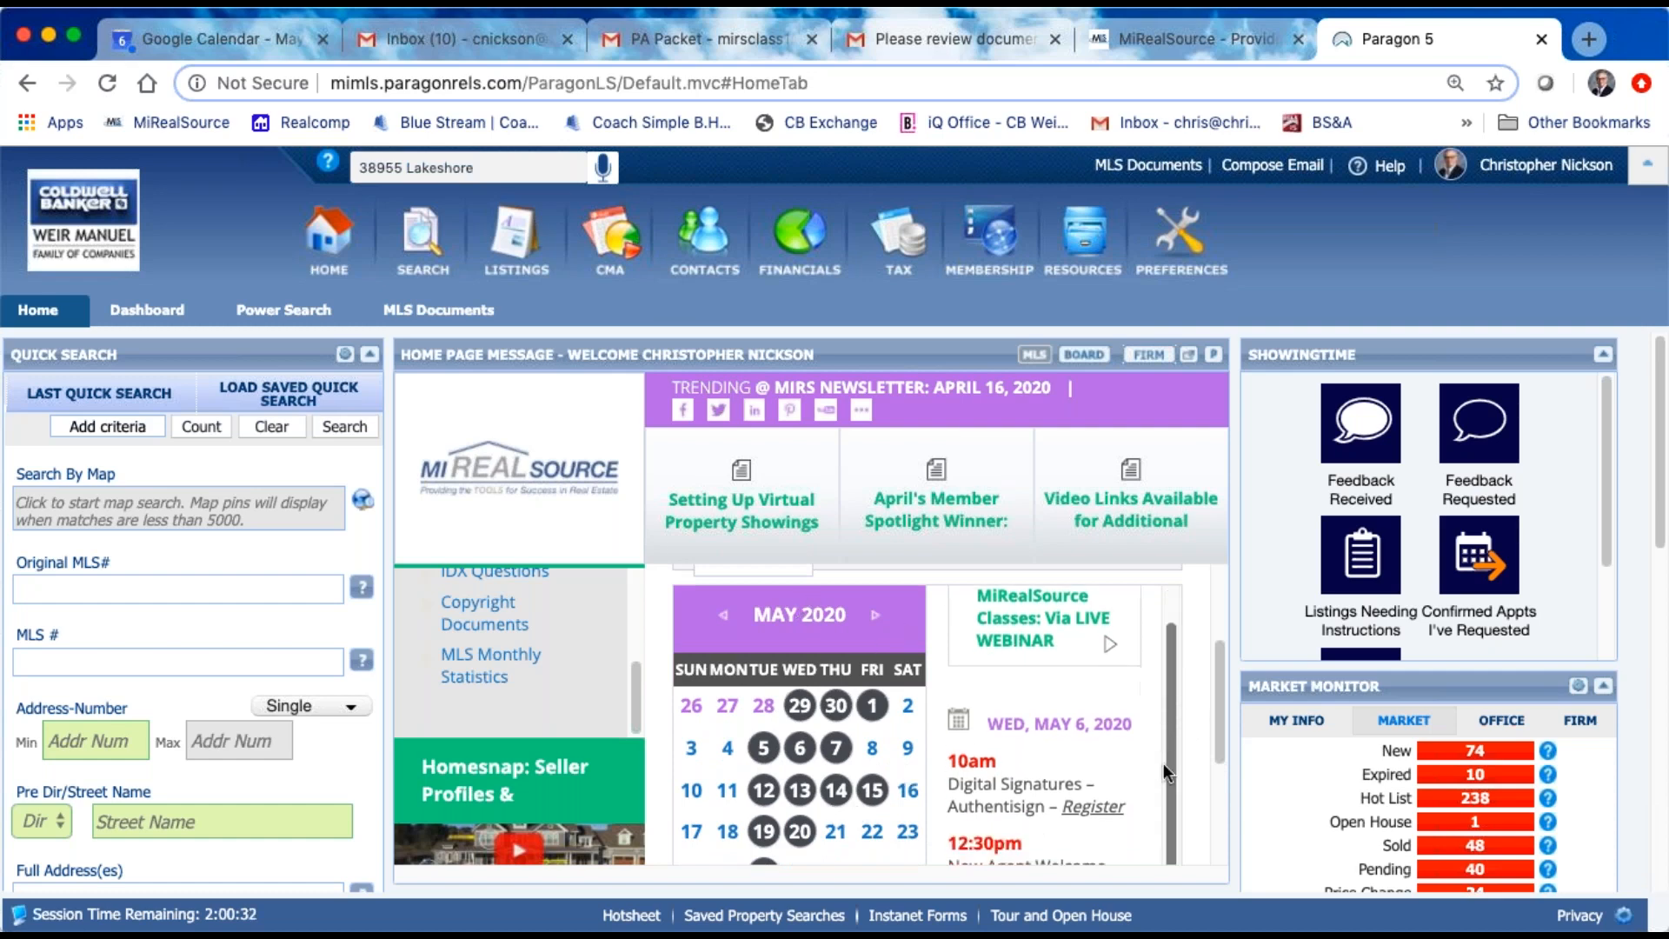
drag(1218, 674, 1184, 566)
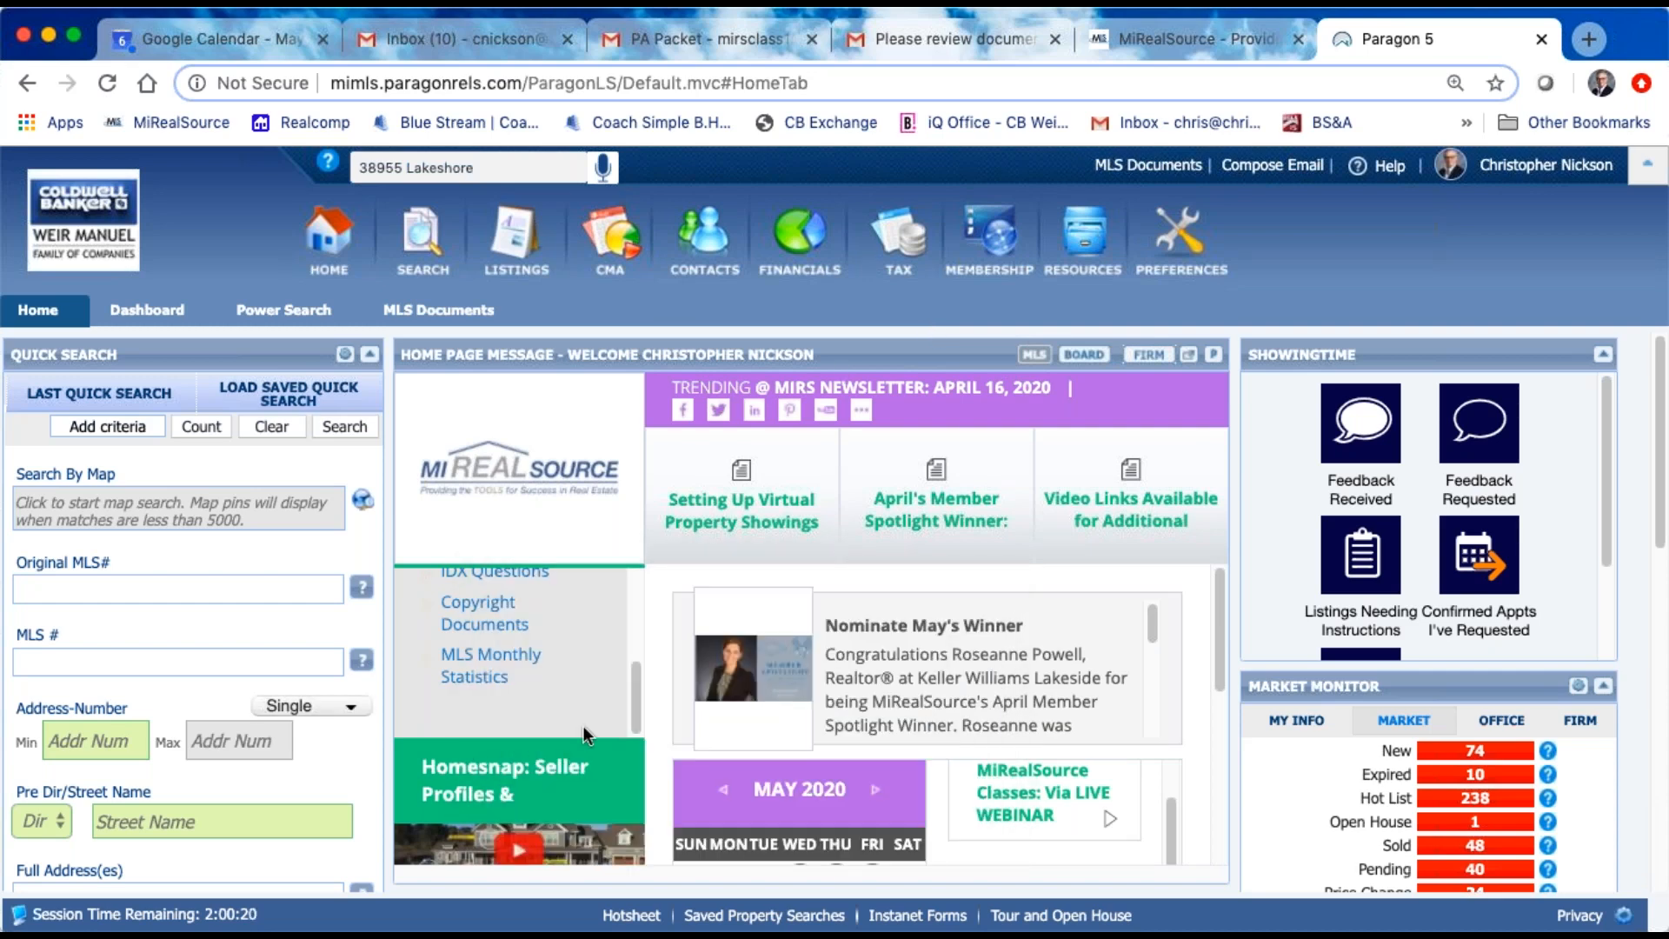
drag(637, 696, 631, 594)
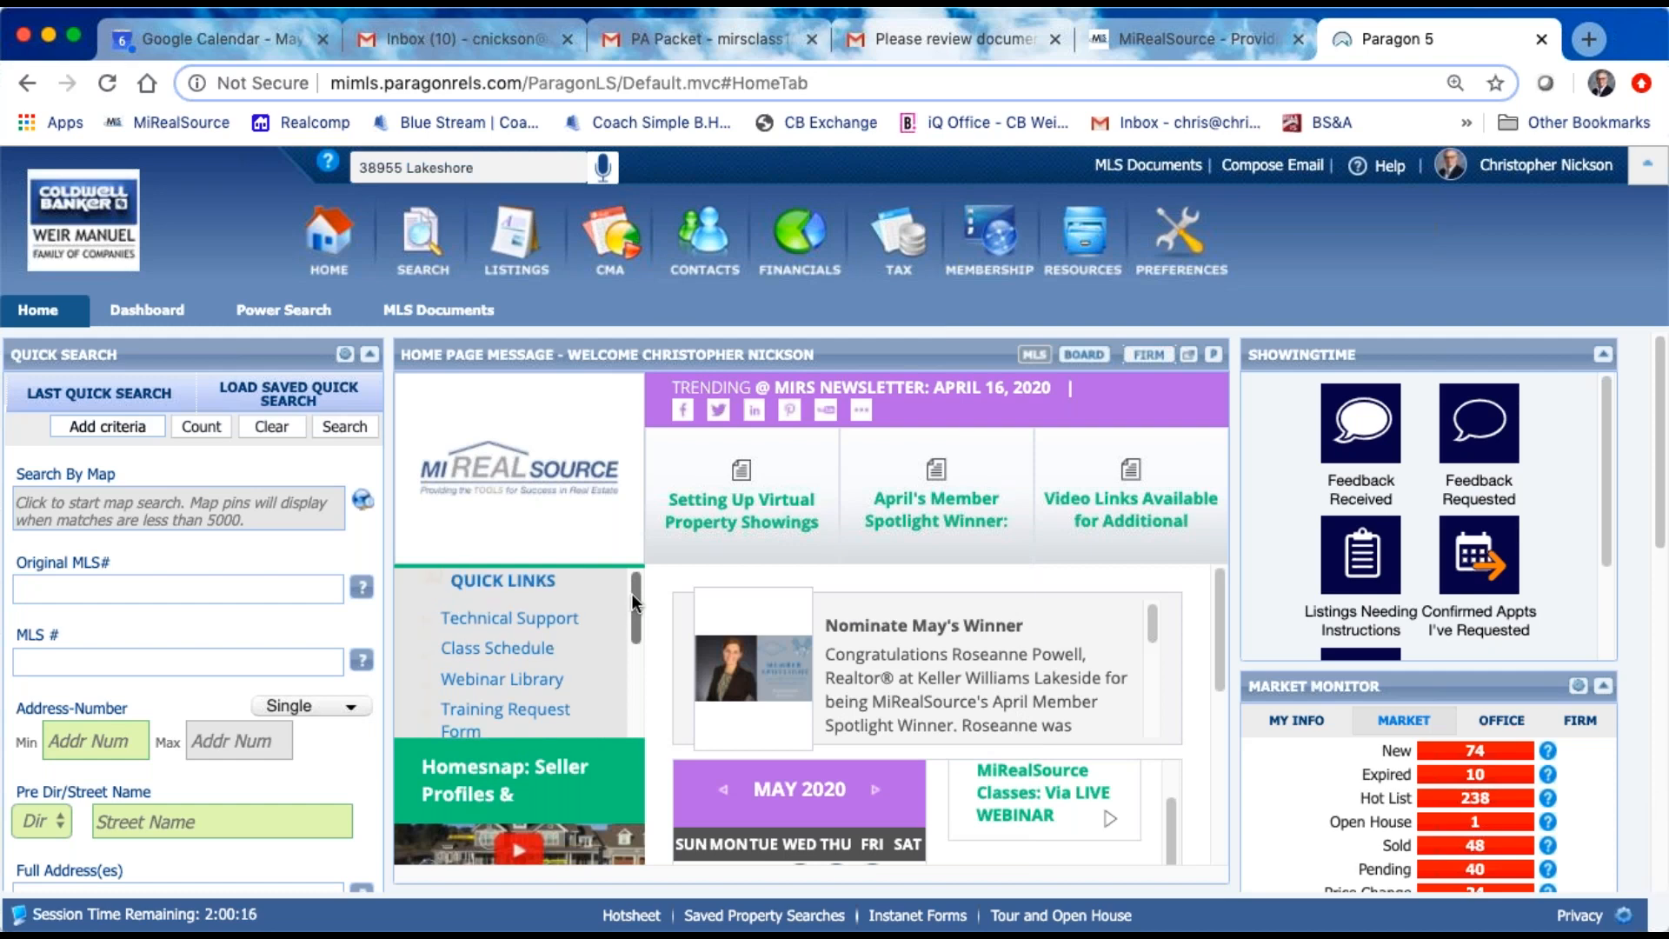
drag(633, 591, 633, 698)
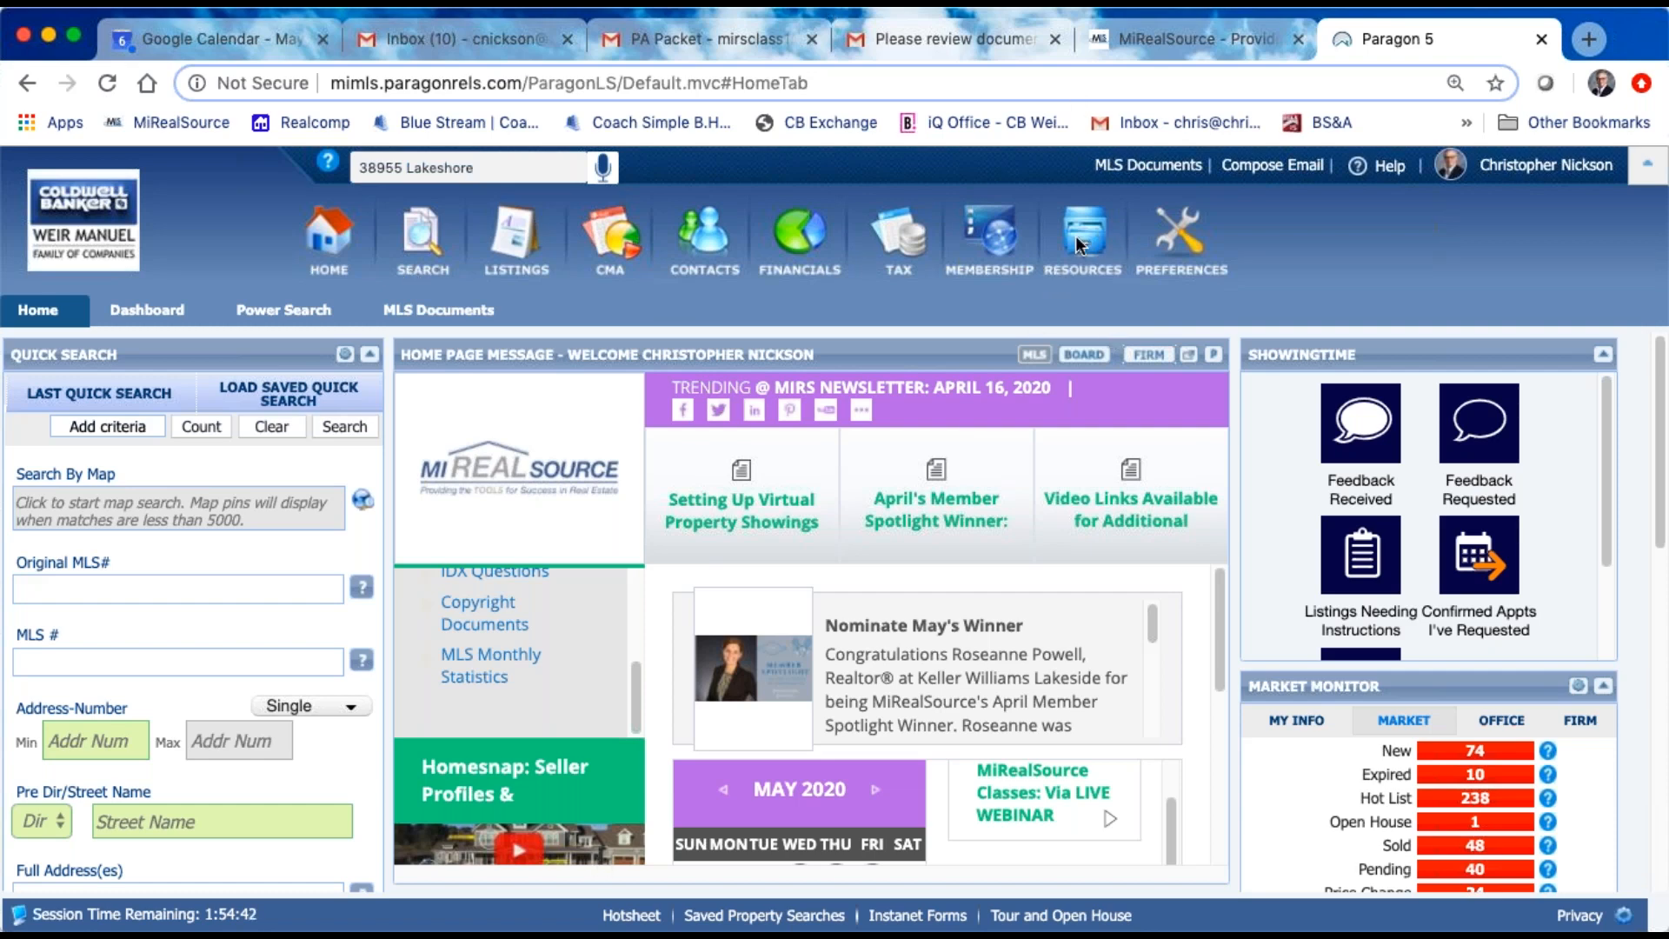
Step: Open Authentisign from Paragon's resources and view the details of the MiRS Class 5-7-2020 buyer packet signing
mouse_move(1084, 235)
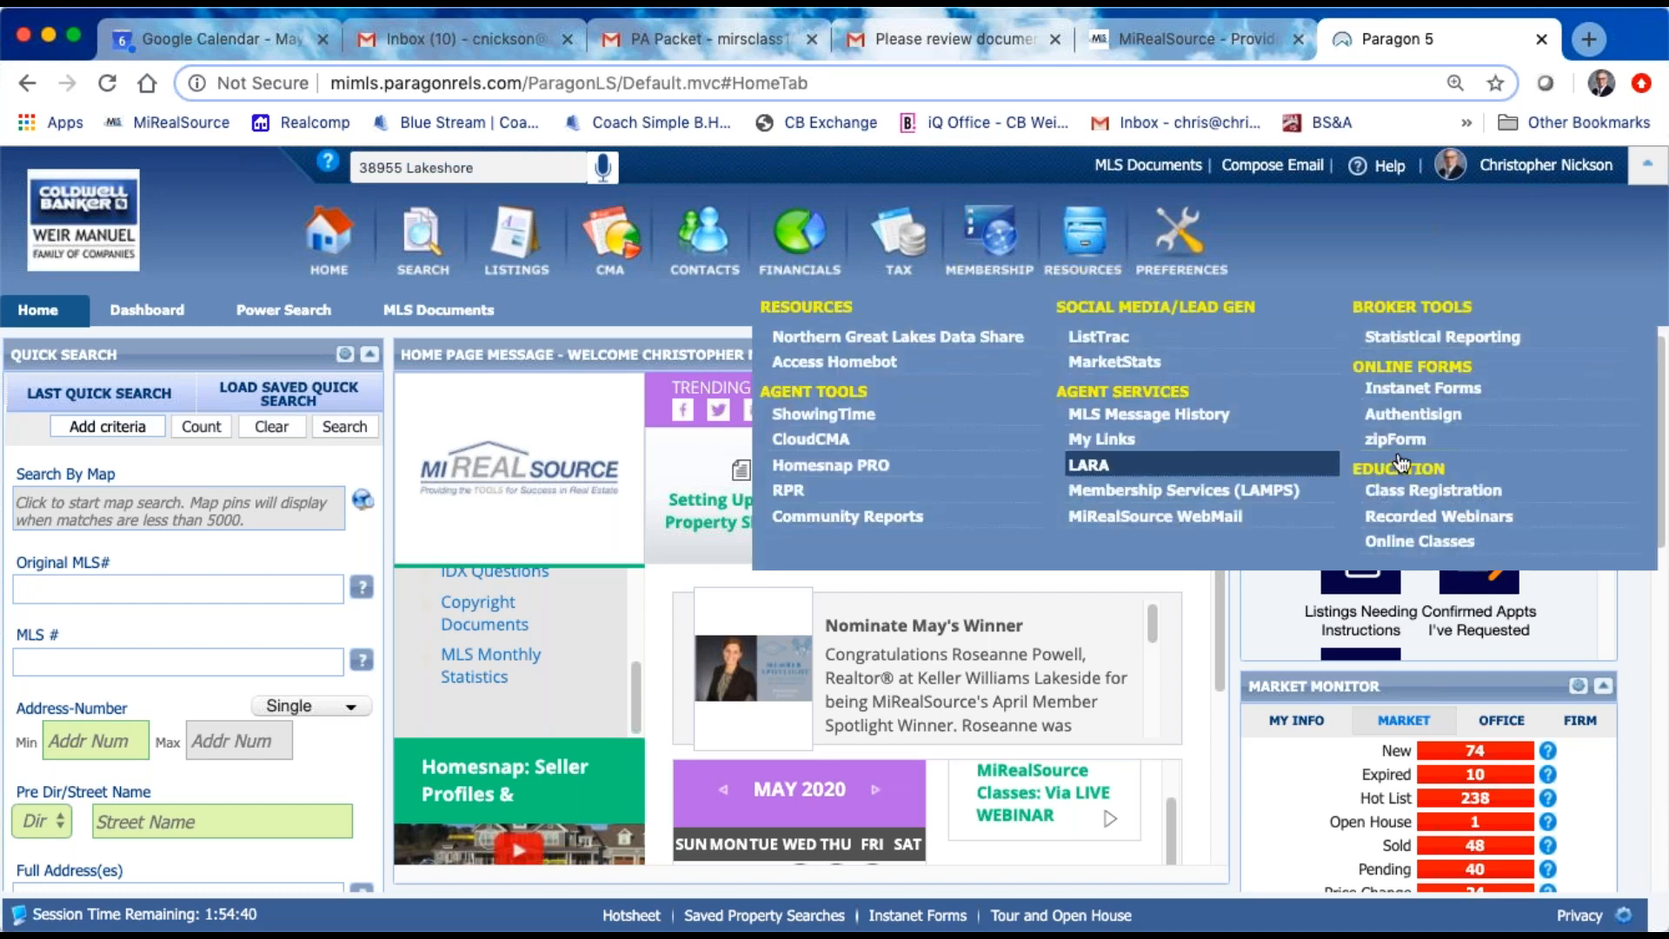
click(1405, 416)
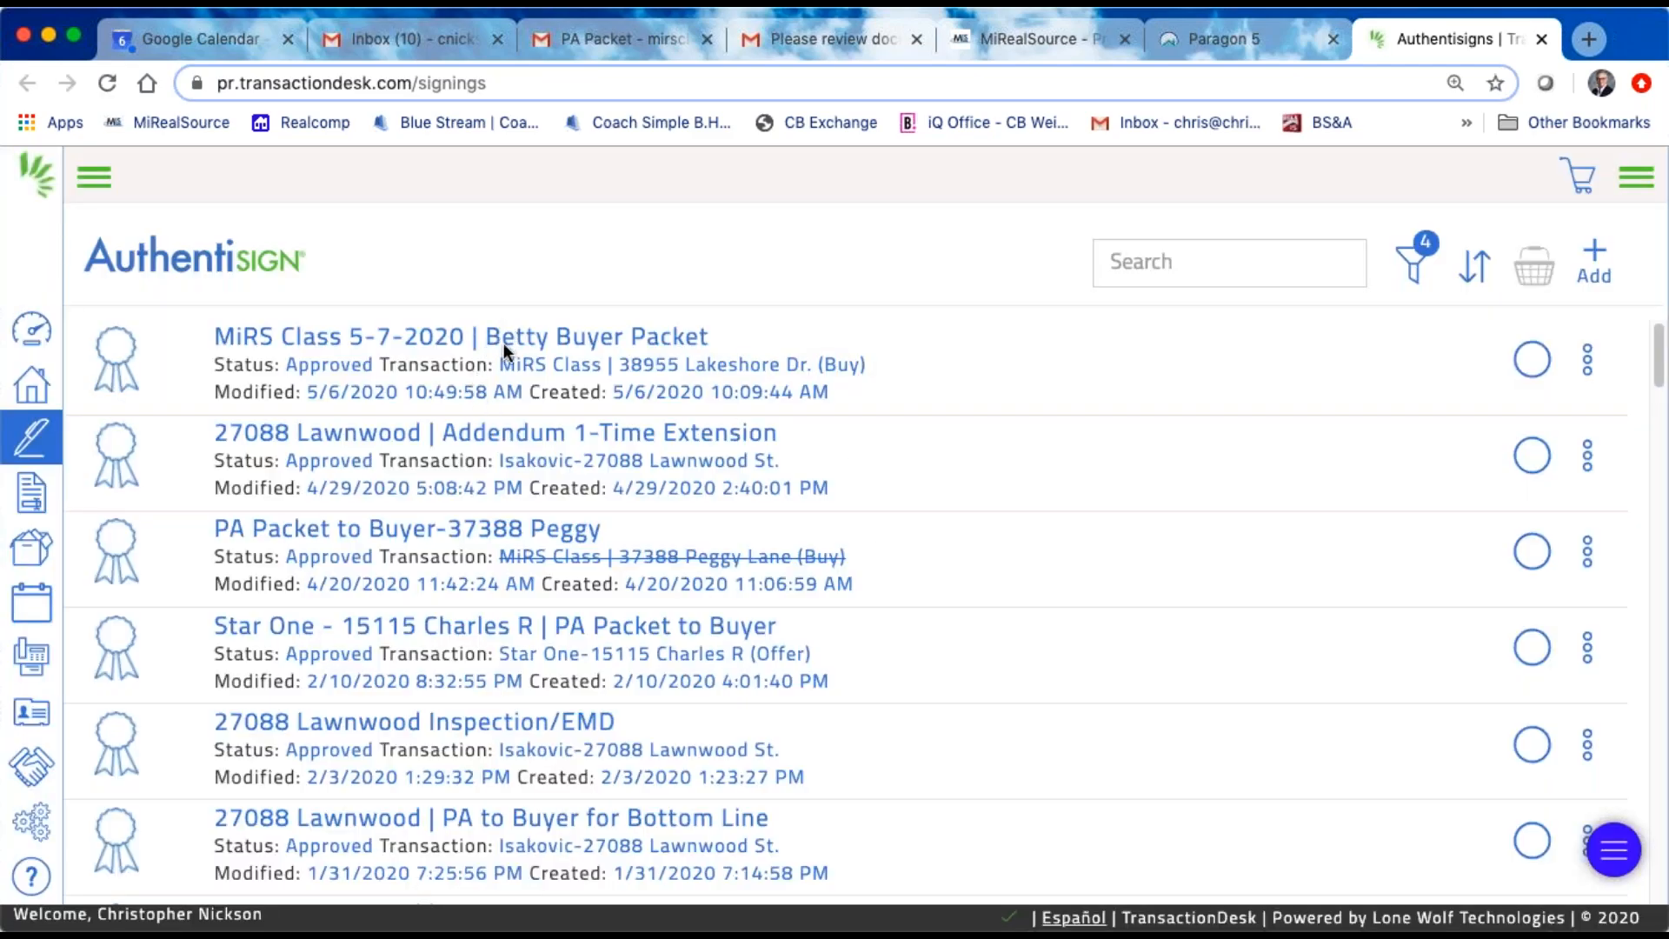
click(503, 343)
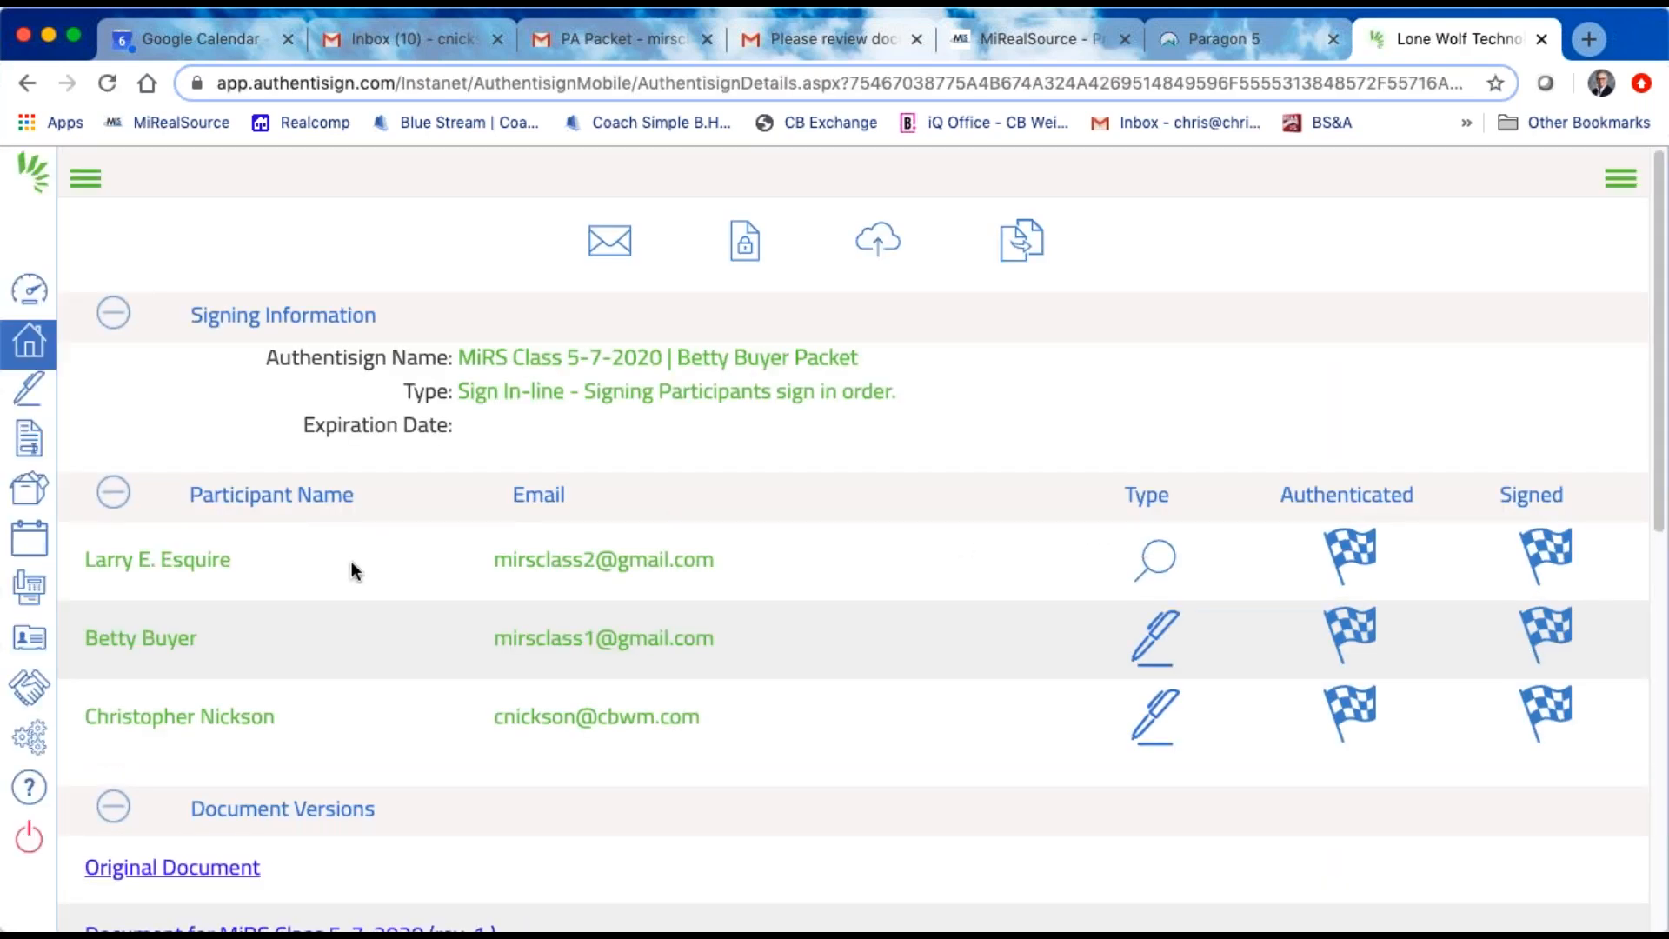
Step: Open the forms of the MiRS Class buy transaction and open the CBWM - Purchase Agreement (Rev. 06/18)
click(30, 346)
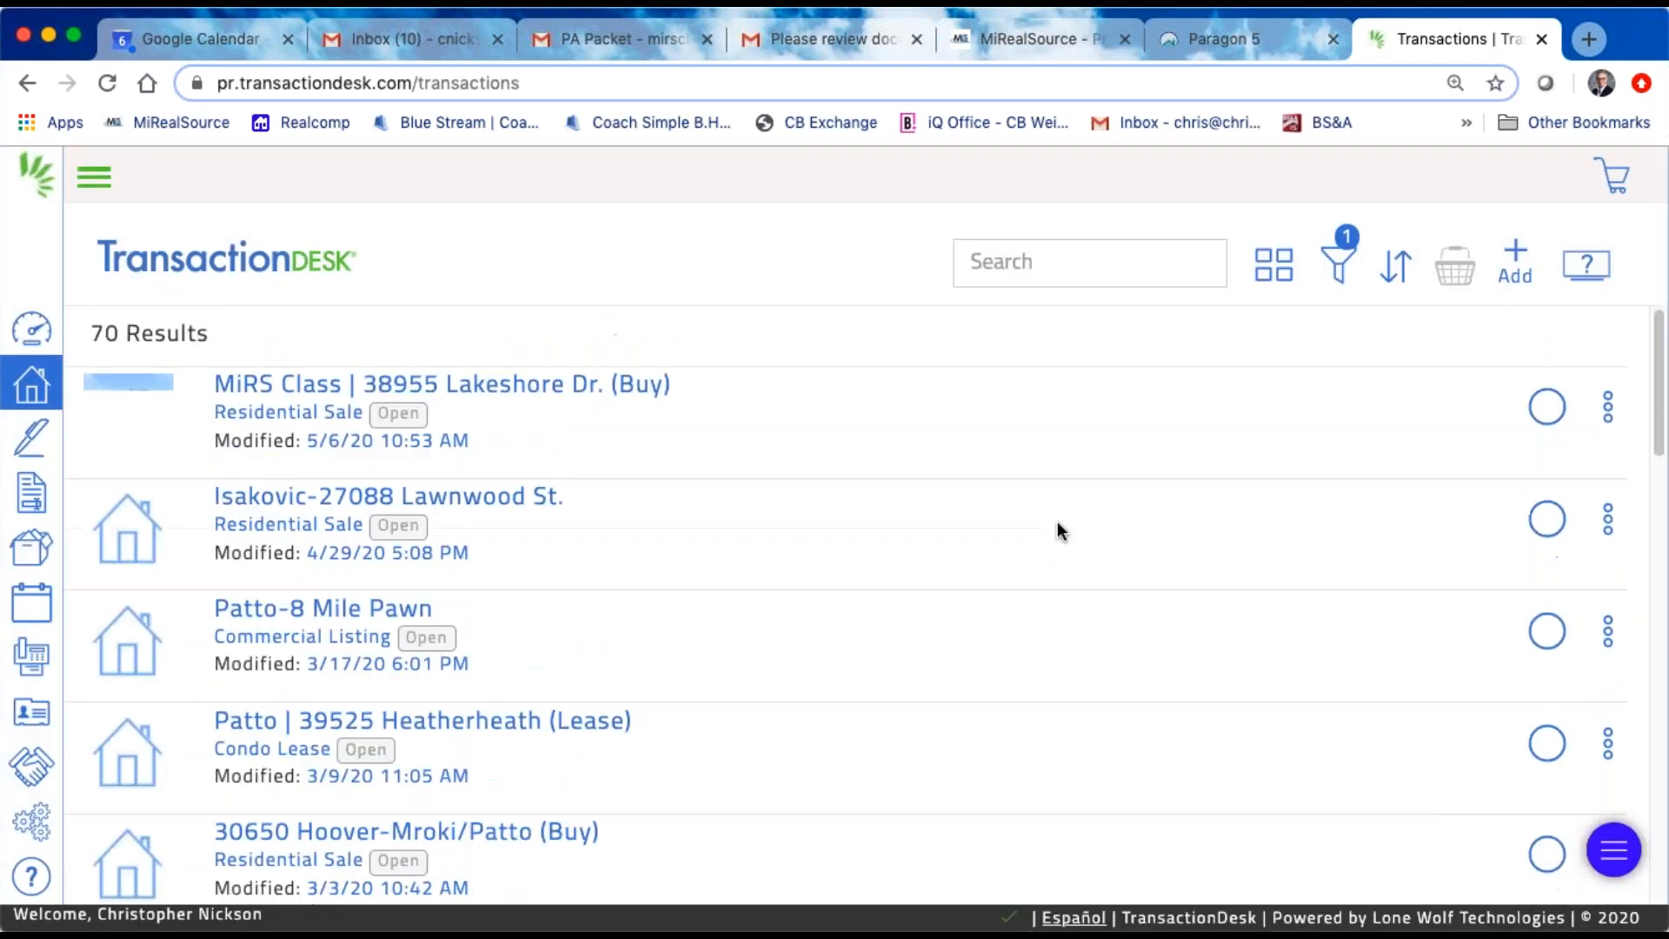
click(595, 393)
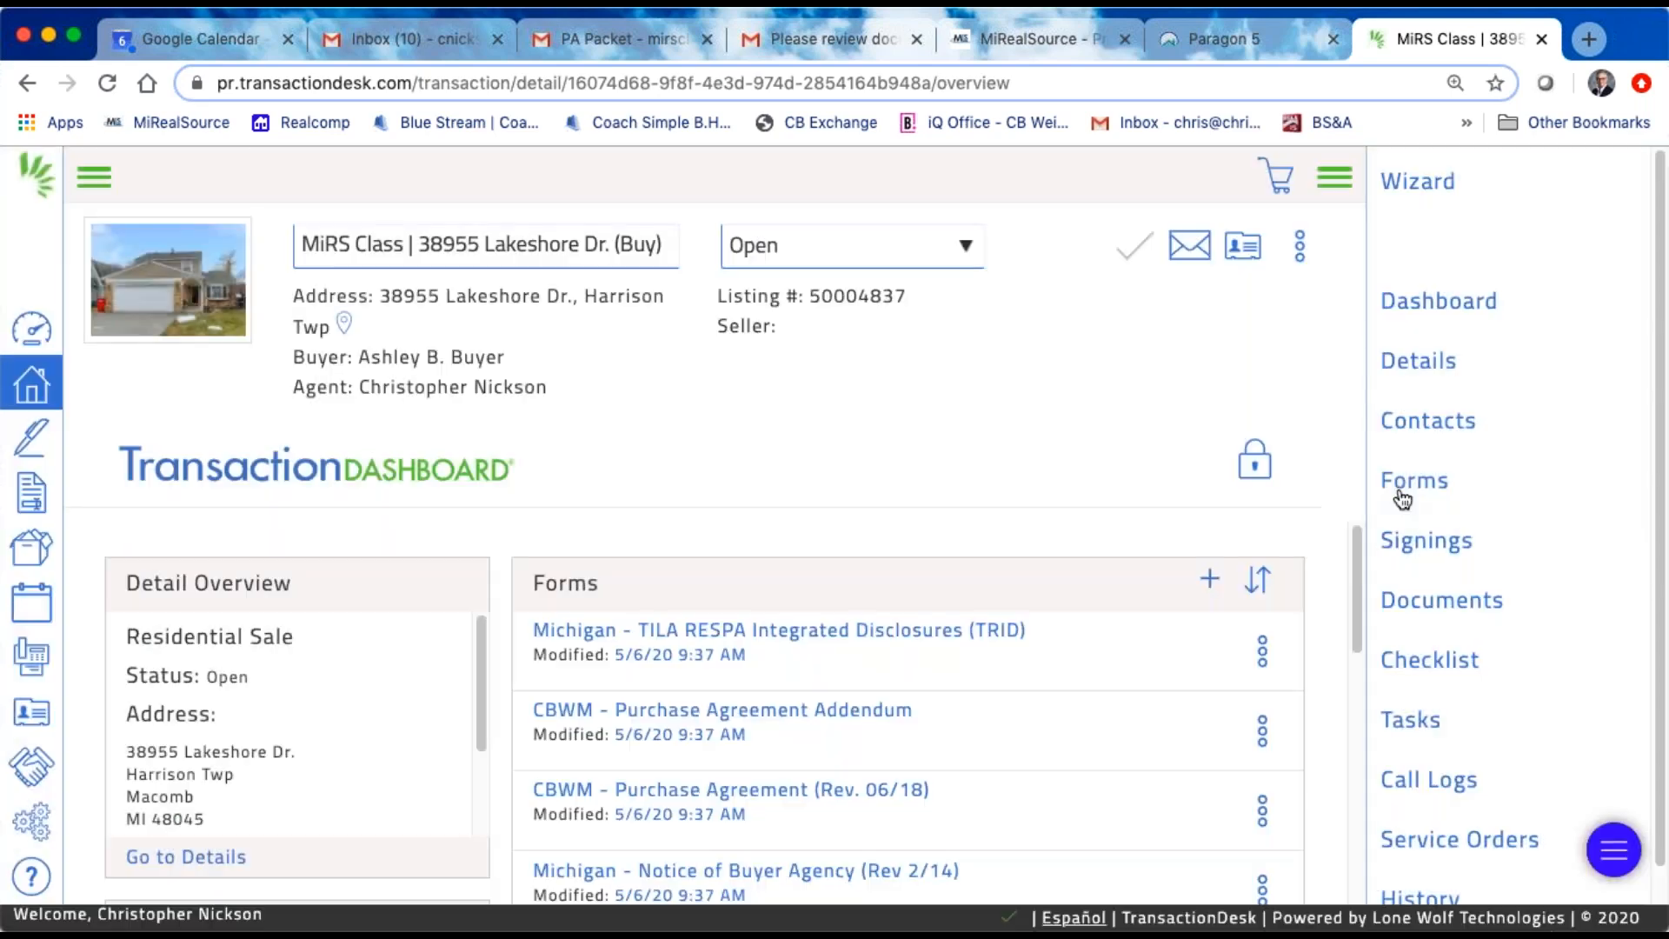
click(1412, 485)
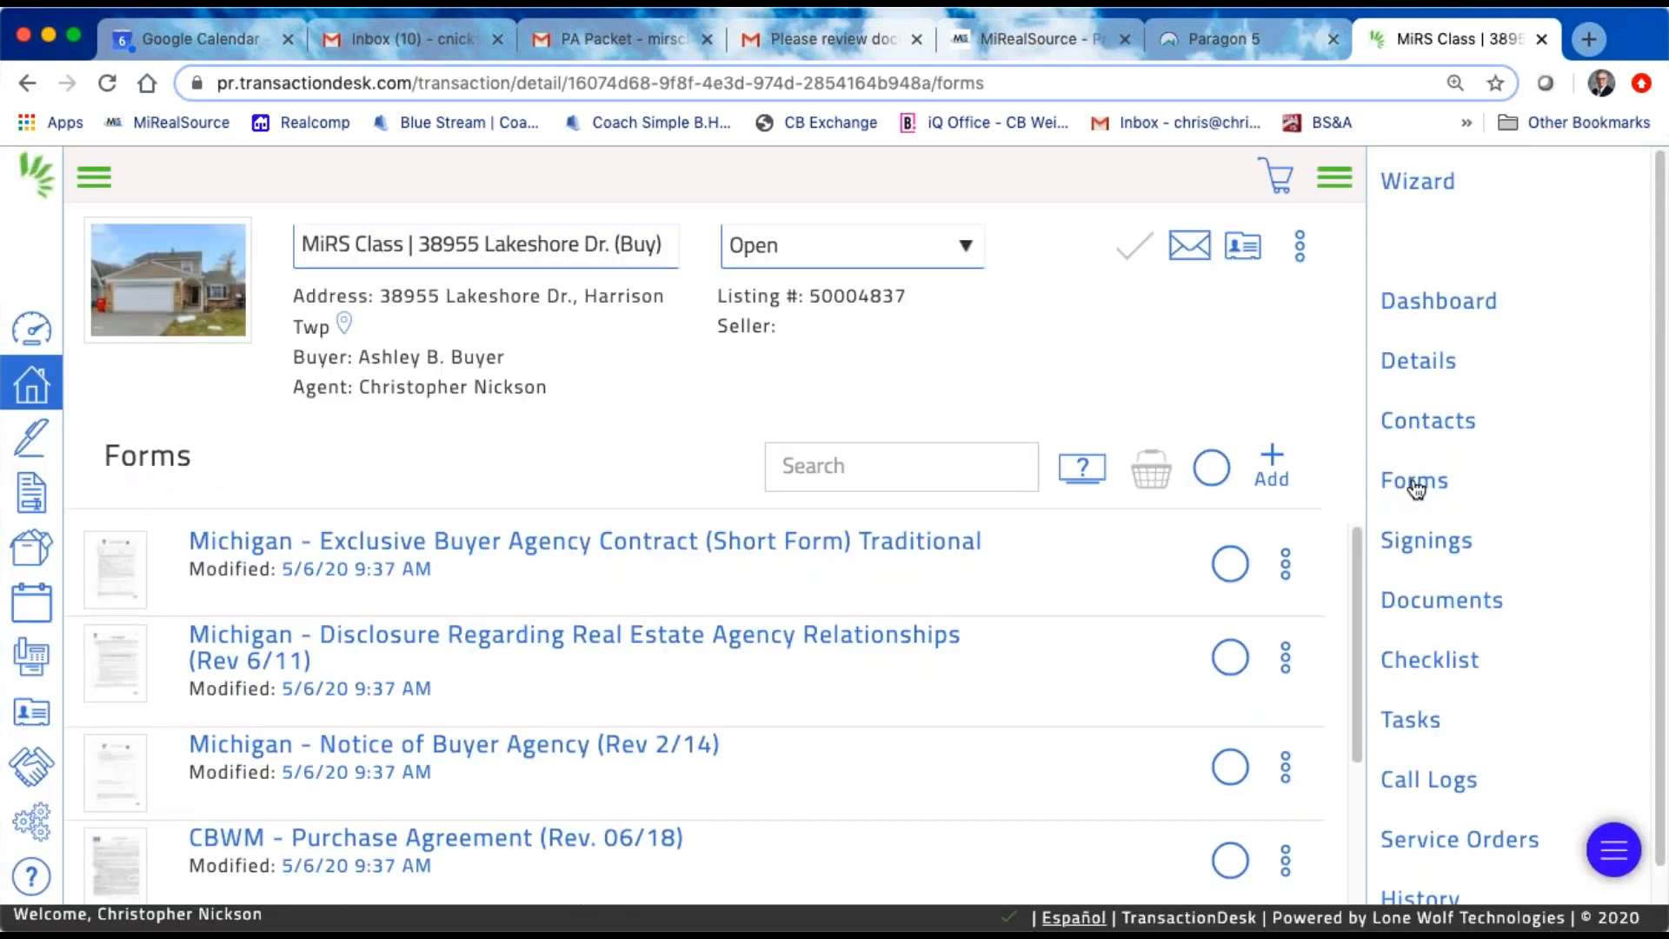
scroll(814, 586, down, 1)
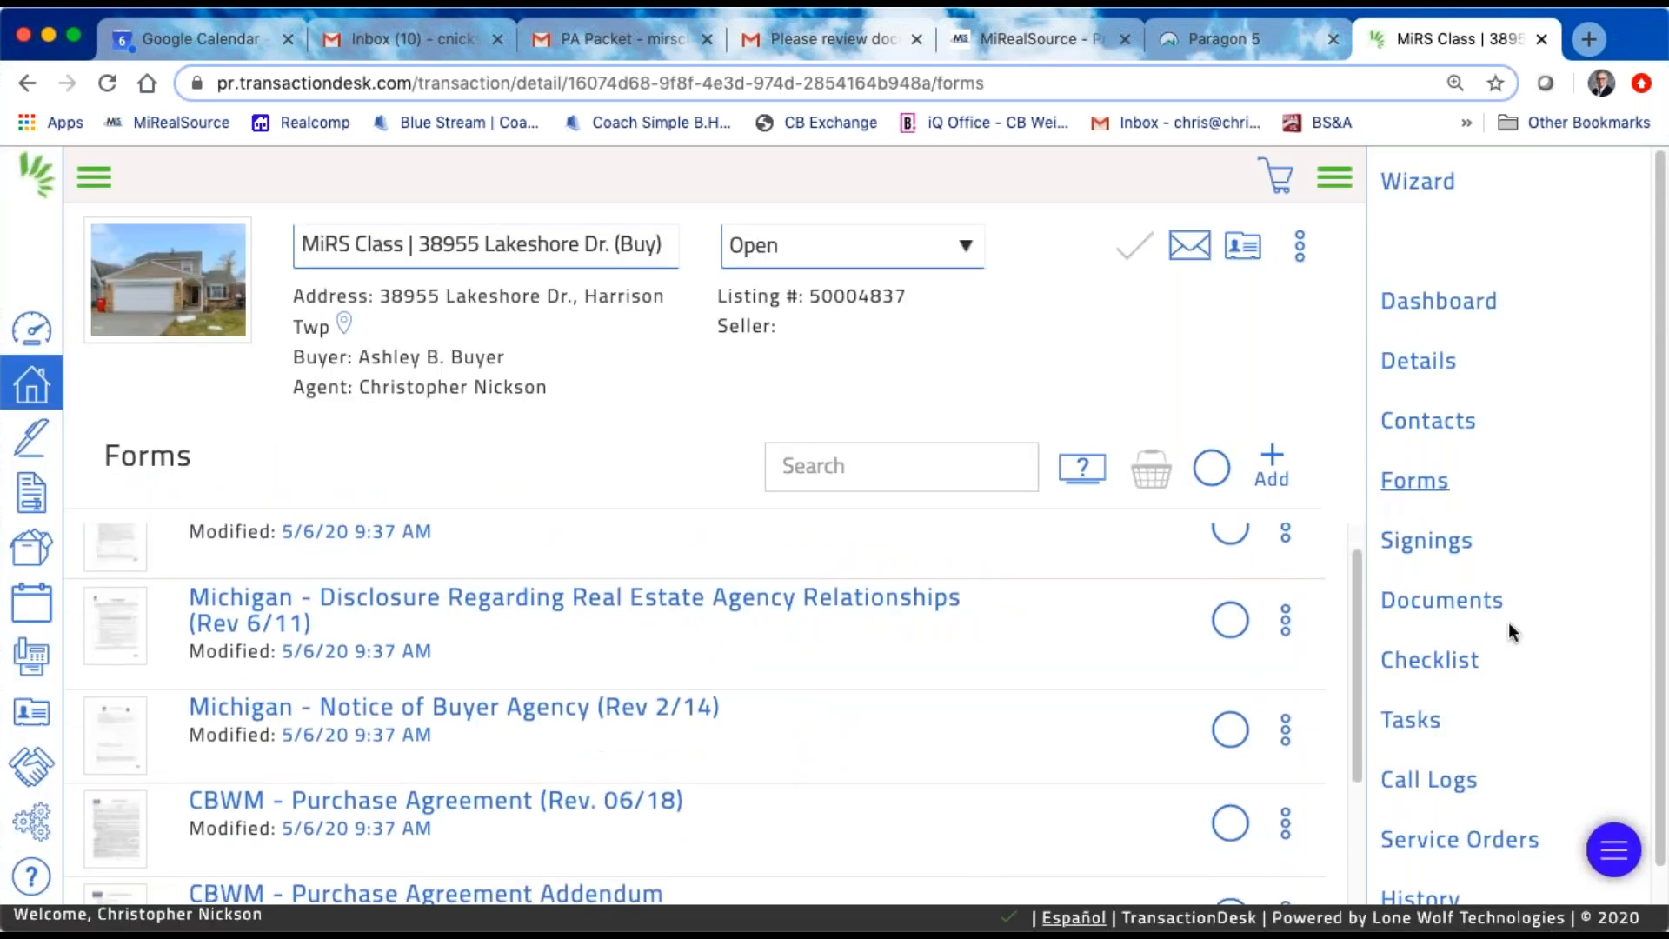
scroll(853, 665, up, 1)
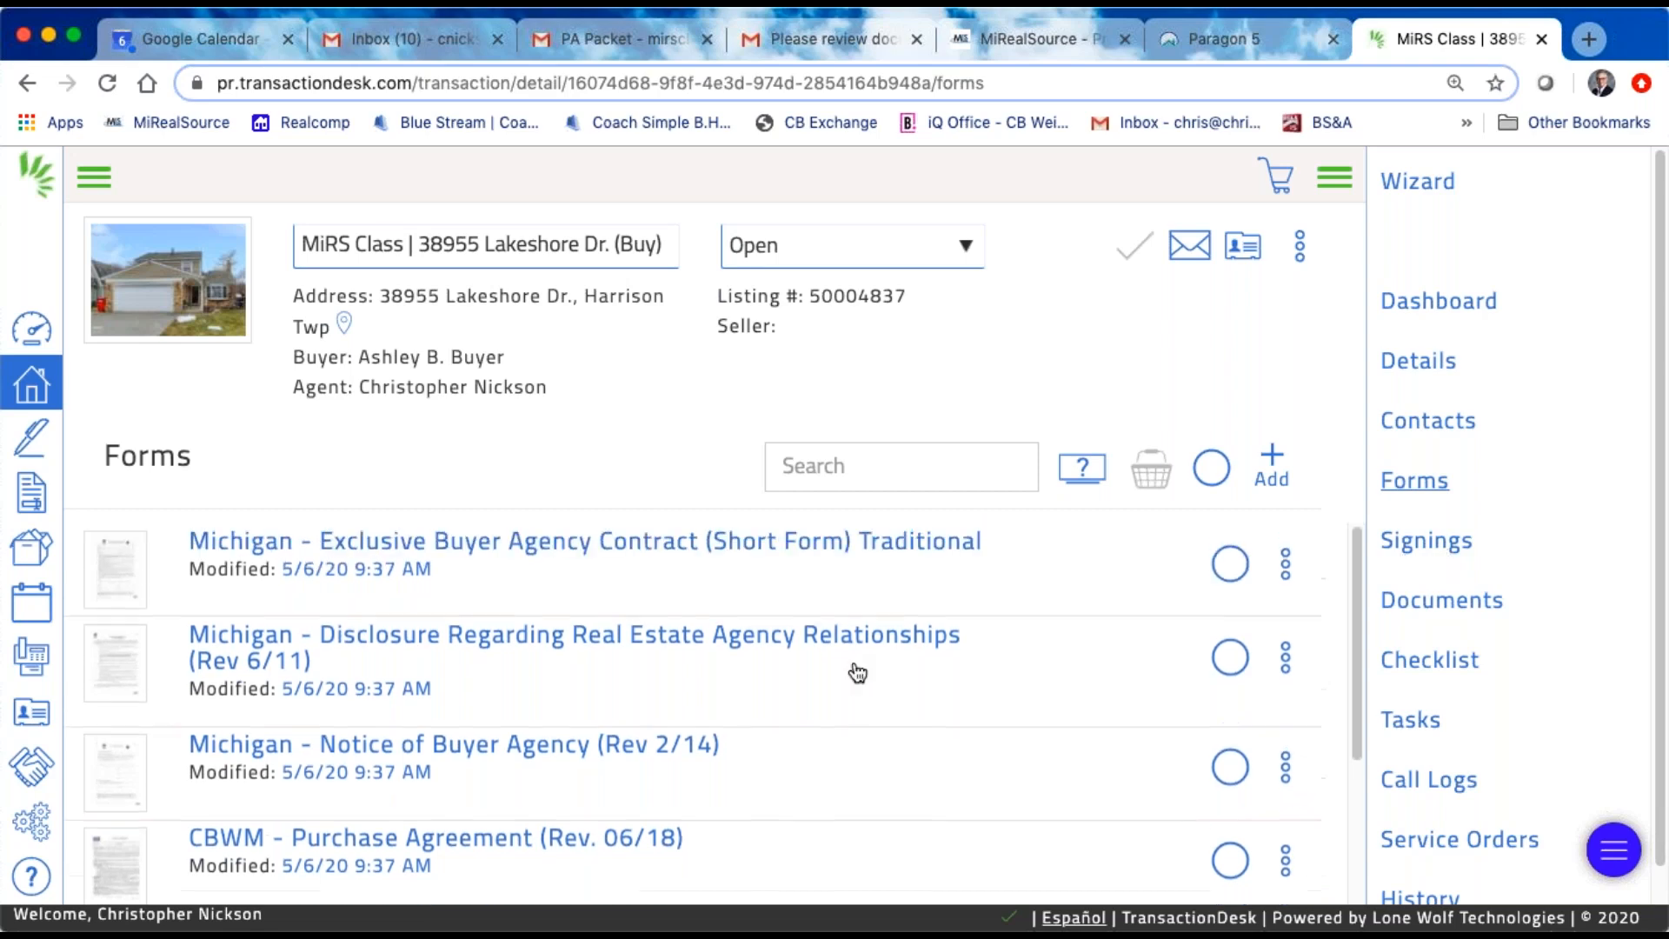
scroll(856, 671, down, 1)
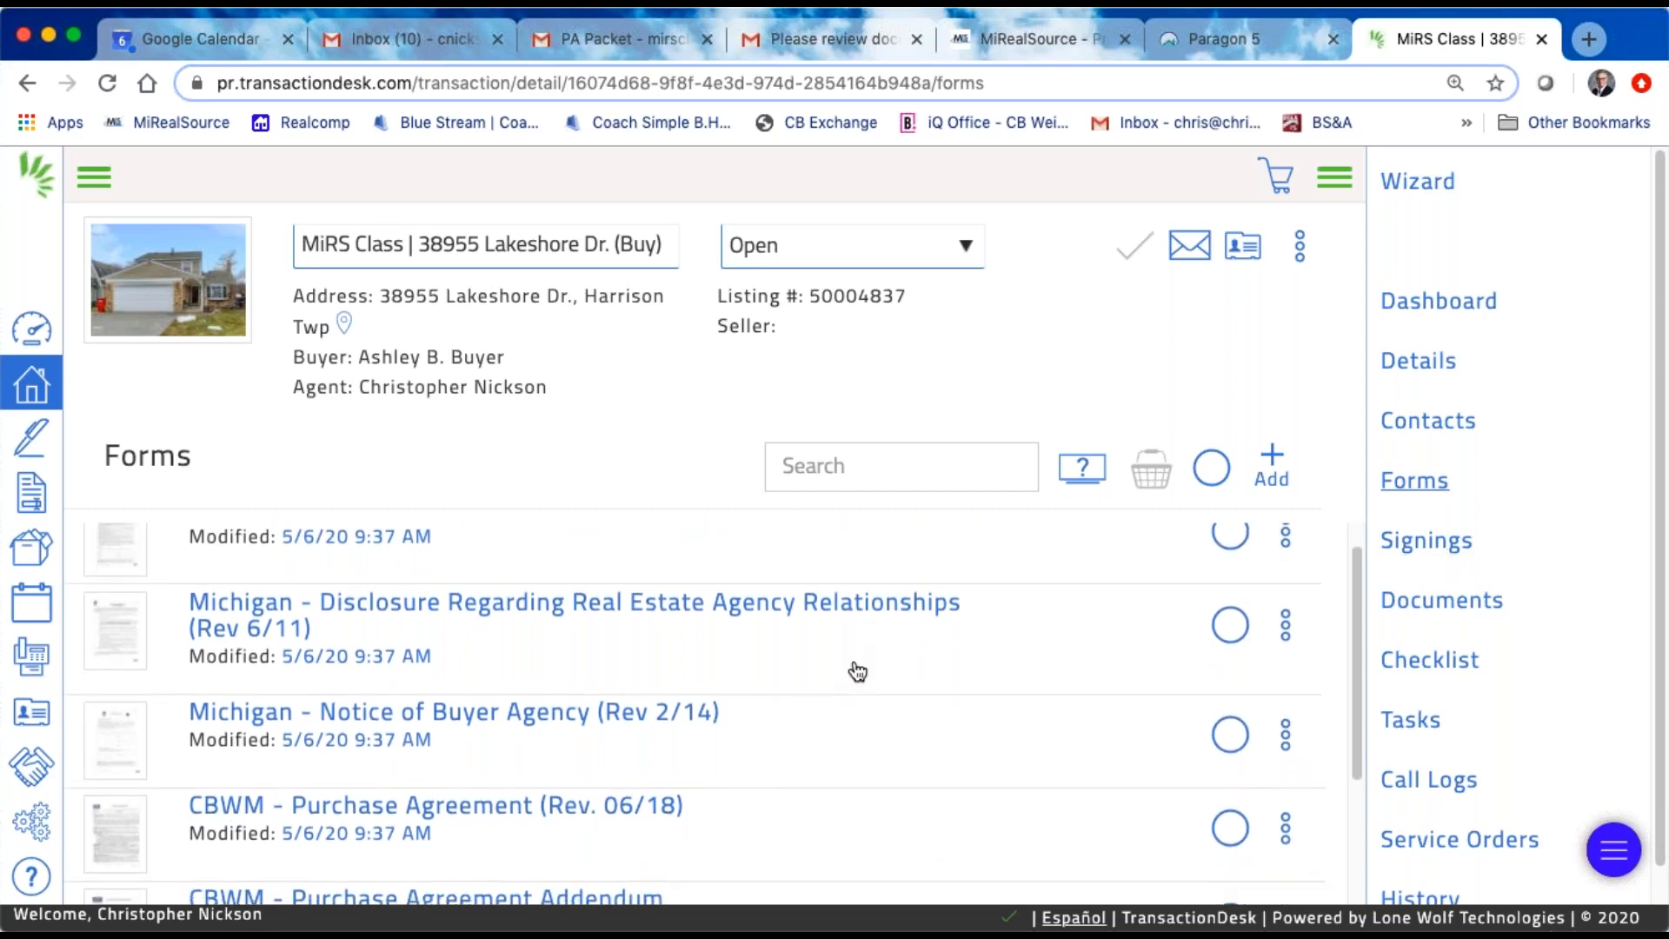
click(471, 819)
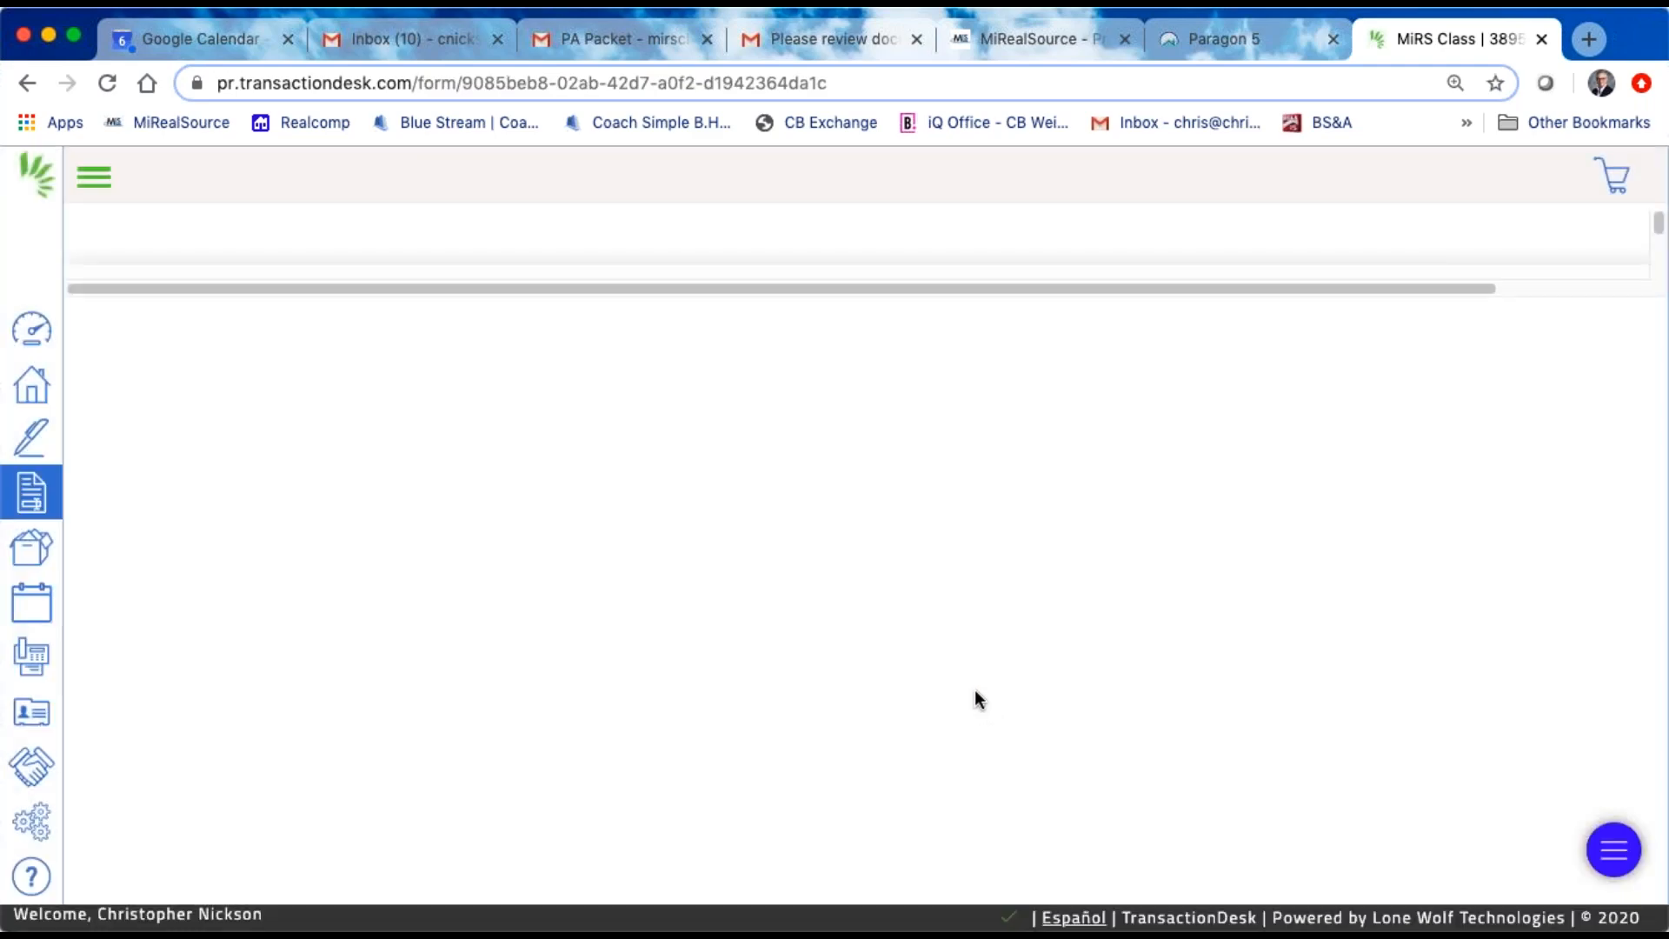
Step: Enter the second buyer's name beneath the second buyer line in the purchase agreement's Buyer Signature section
scroll(1138, 678, down, 10)
scroll(1138, 677, down, 5)
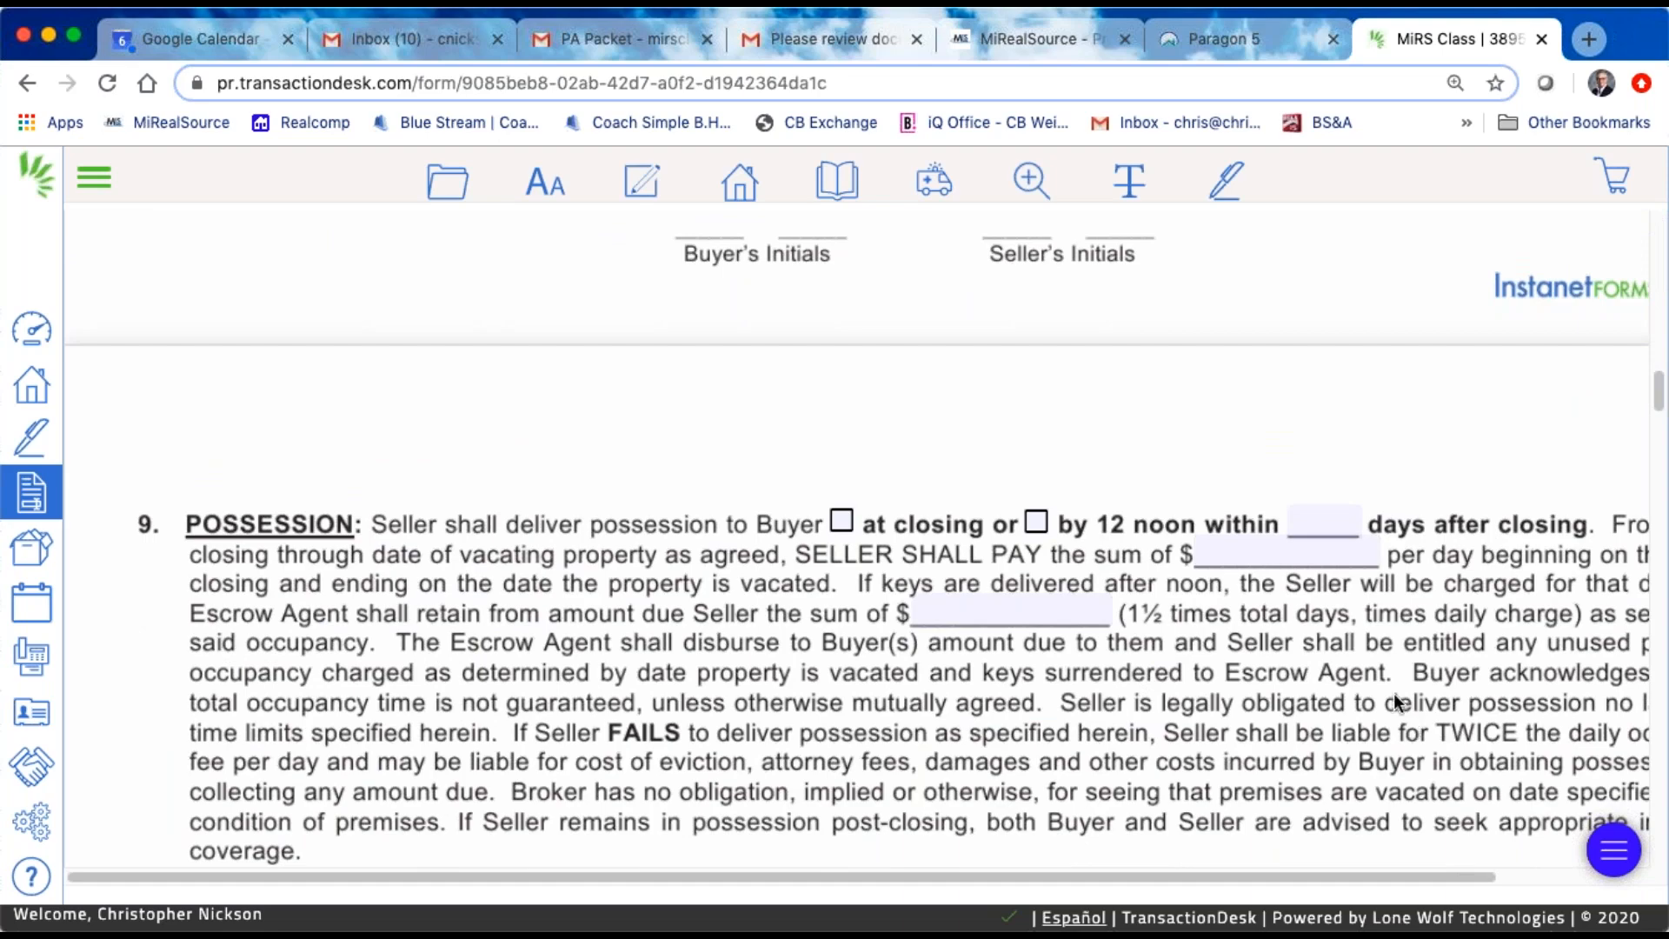
key(super+minus)
key(super+minus)
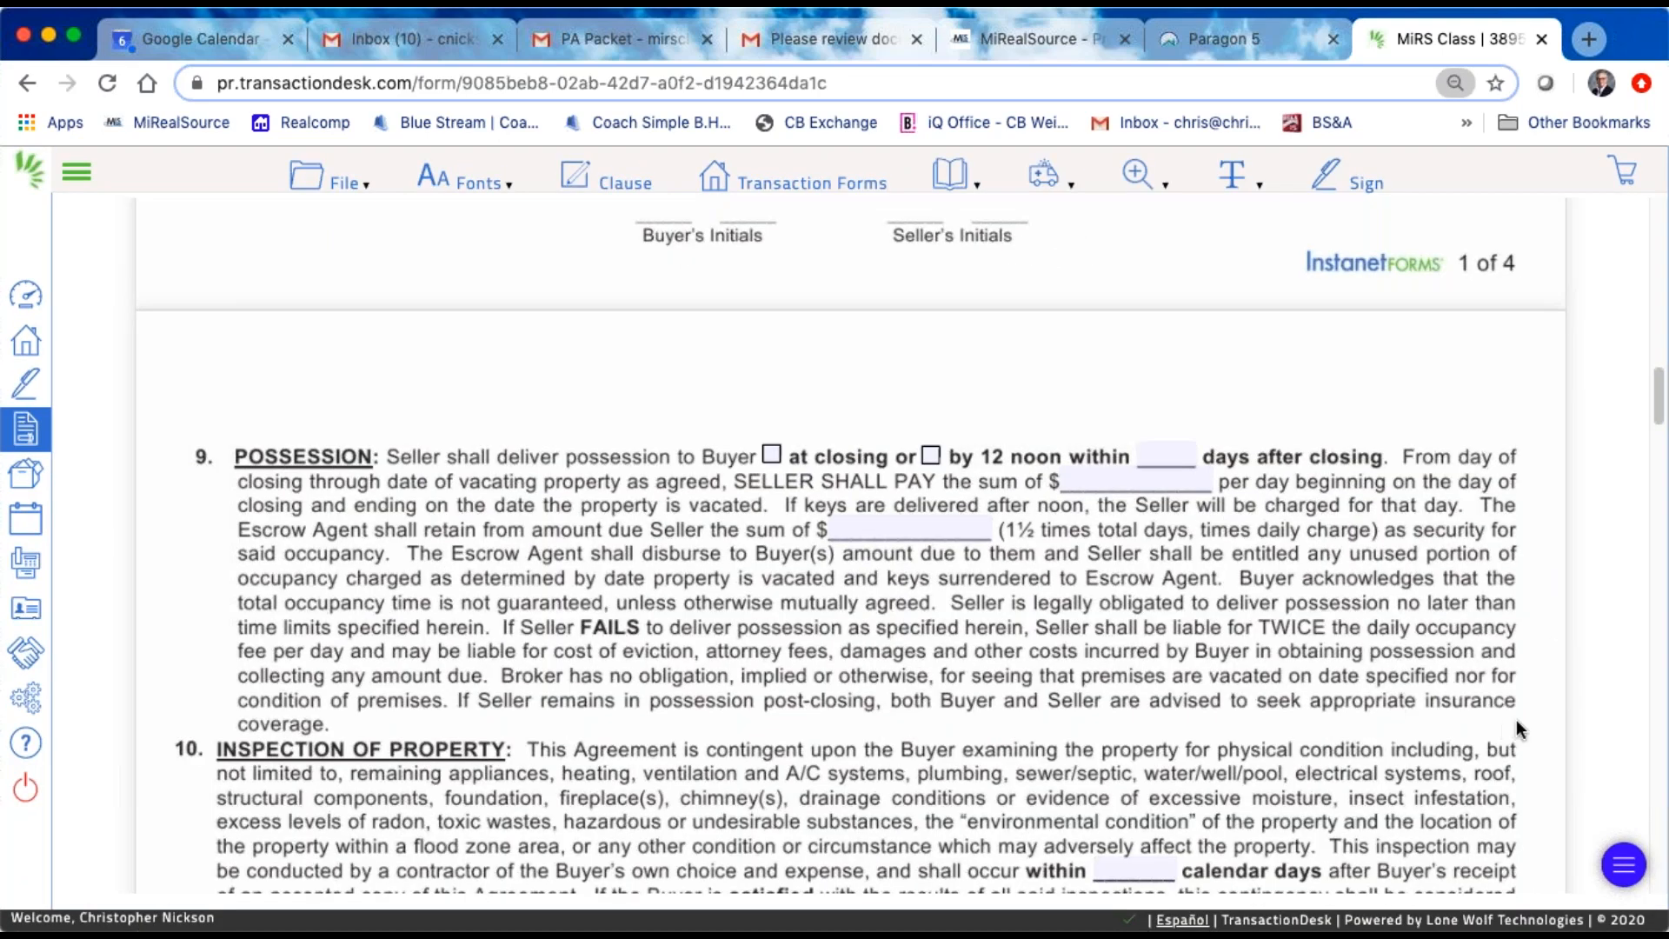
scroll(1516, 718, down, 15)
scroll(1278, 664, down, 15)
scroll(1278, 663, up, 5)
scroll(1278, 663, down, 2)
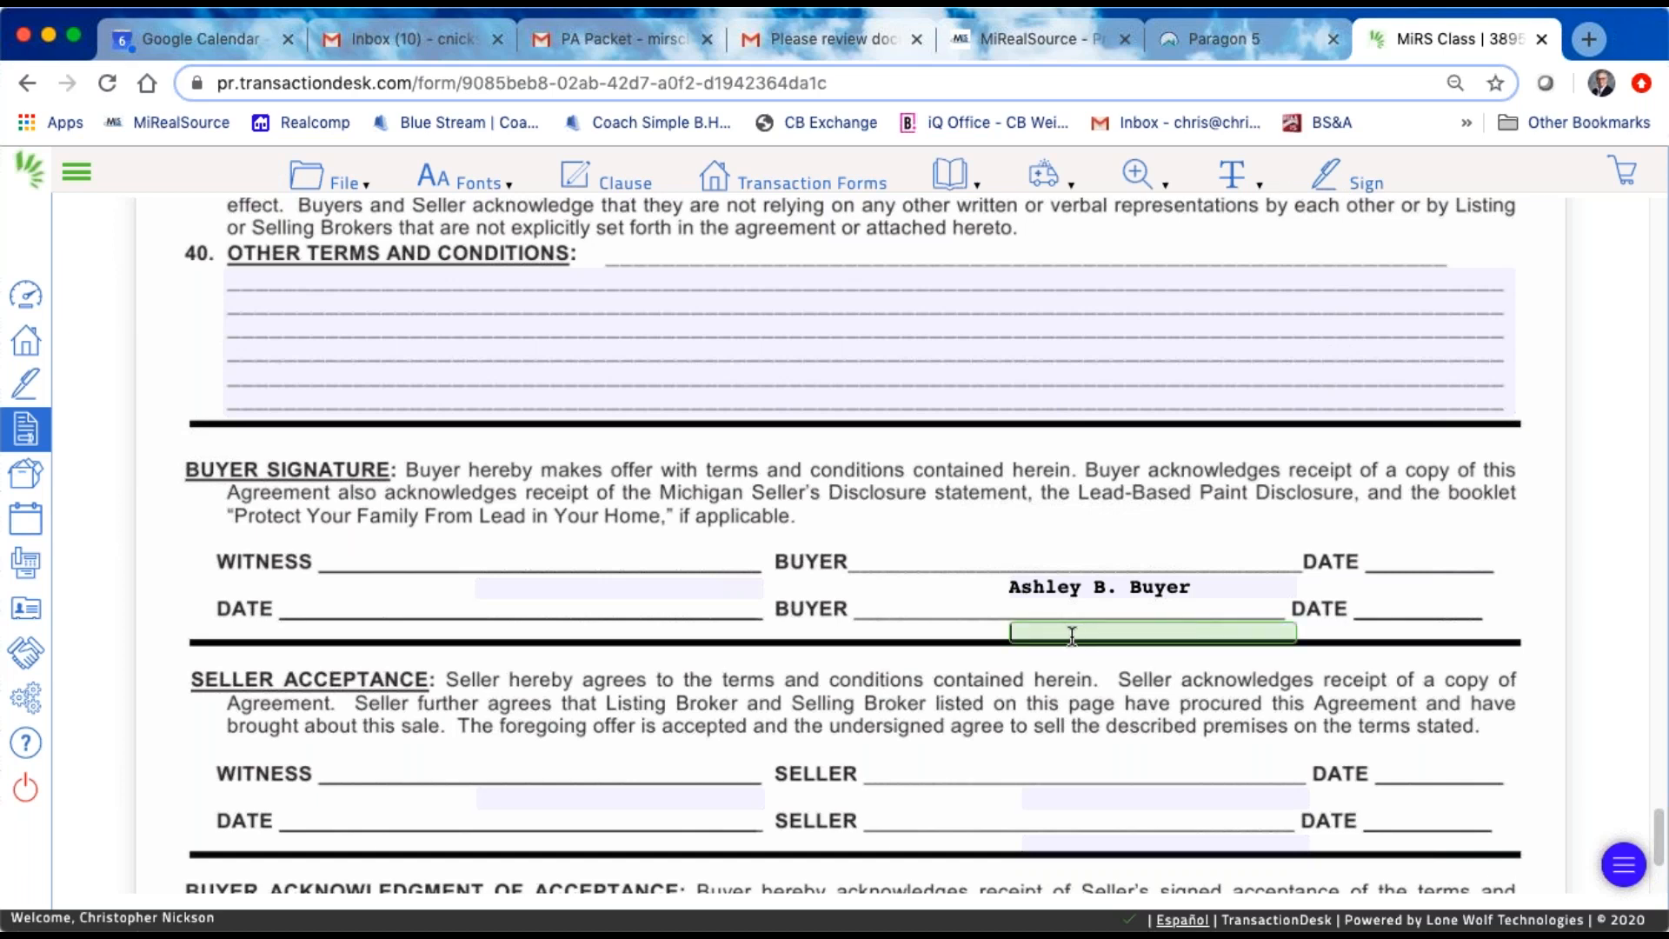
text(Bruce Buyer)
click(1212, 649)
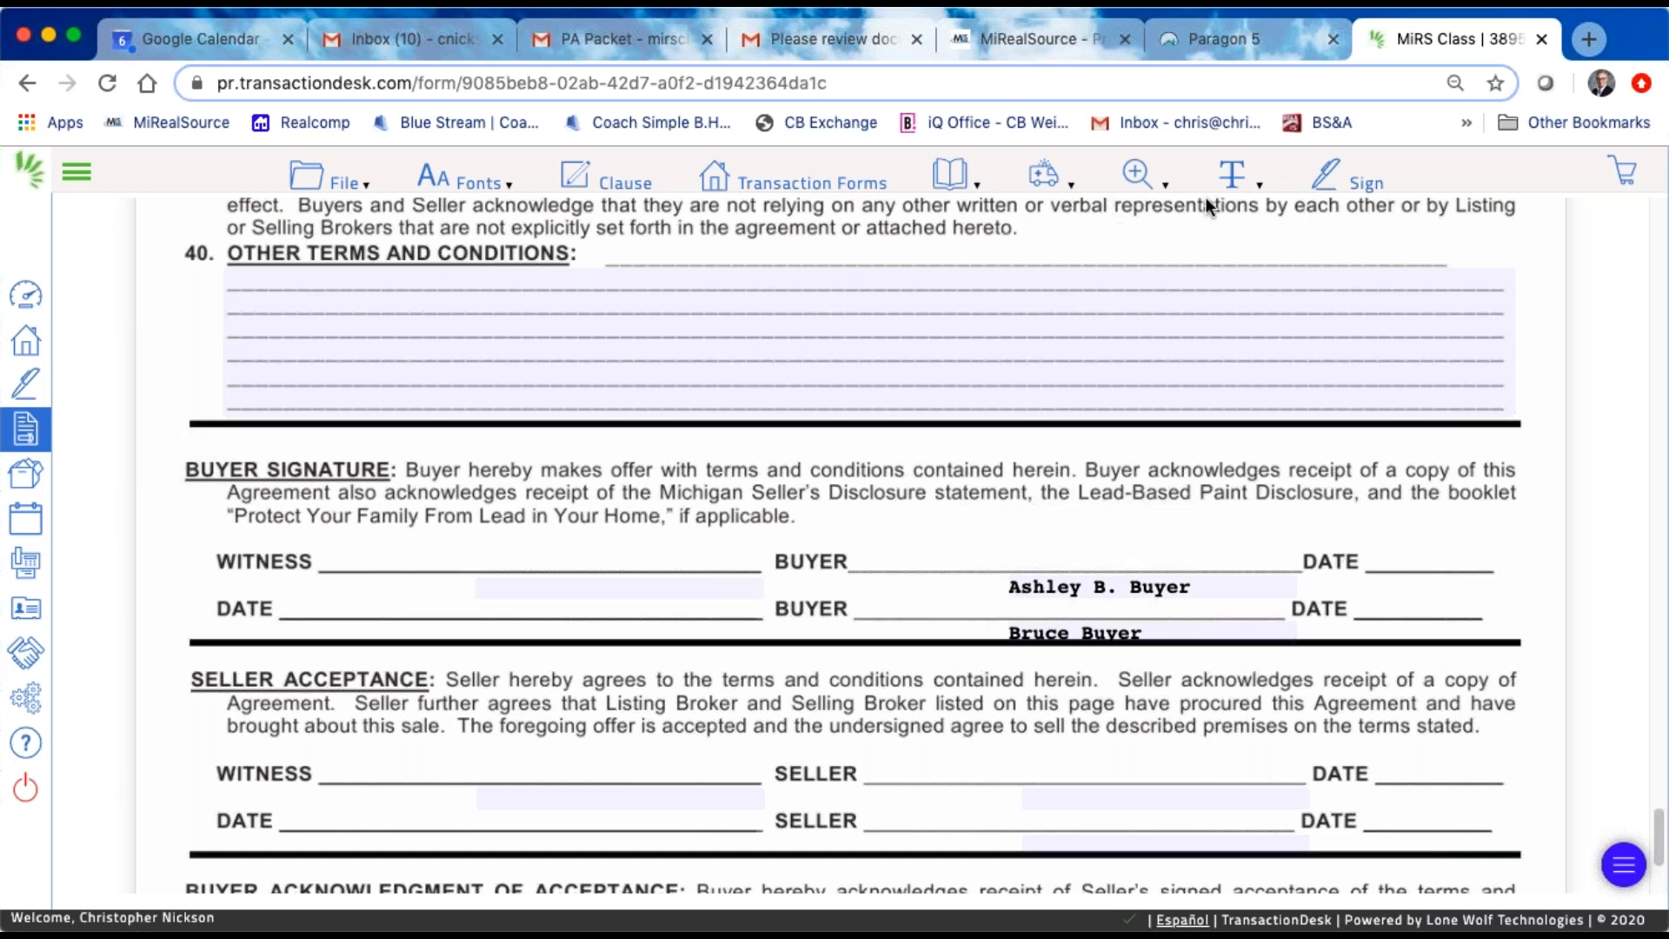
Step: Annotate the purchase agreement with a third buyer's name in the space above the first buyer signature line
click(1245, 179)
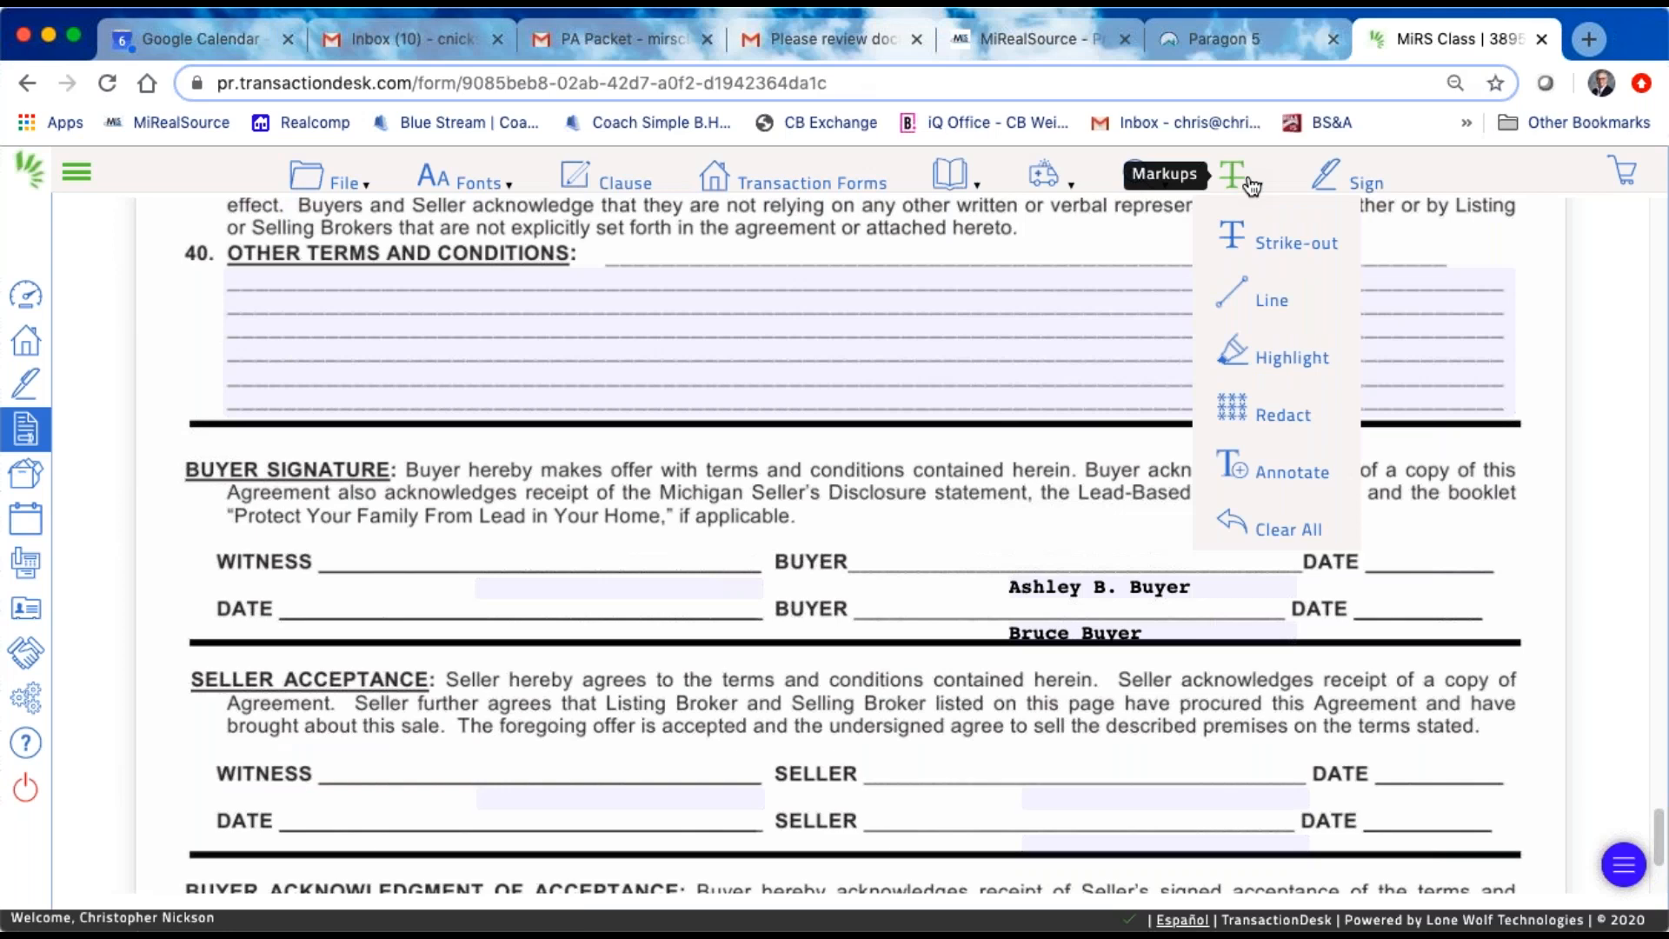
click(1255, 461)
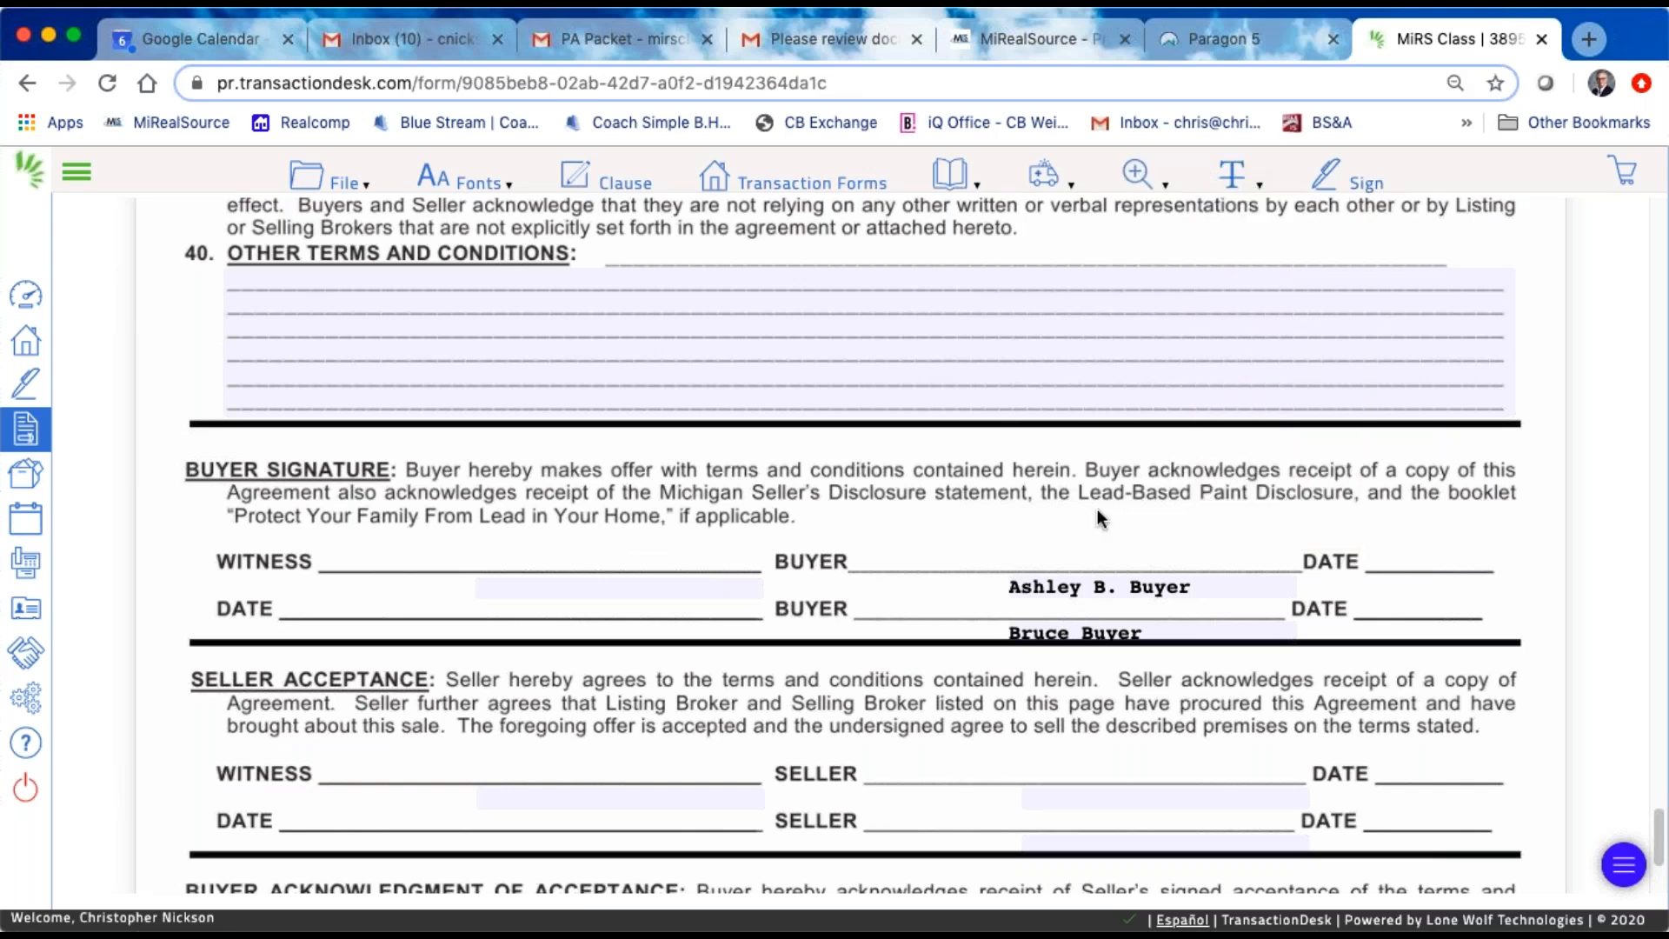
mouse_move(1011, 506)
mouse_down()
mouse_move(1295, 540)
mouse_move(1269, 518)
mouse_up()
text(Brant Buyer)
mouse_move(1072, 512)
mouse_down()
mouse_move(1016, 518)
mouse_move(1050, 517)
mouse_up()
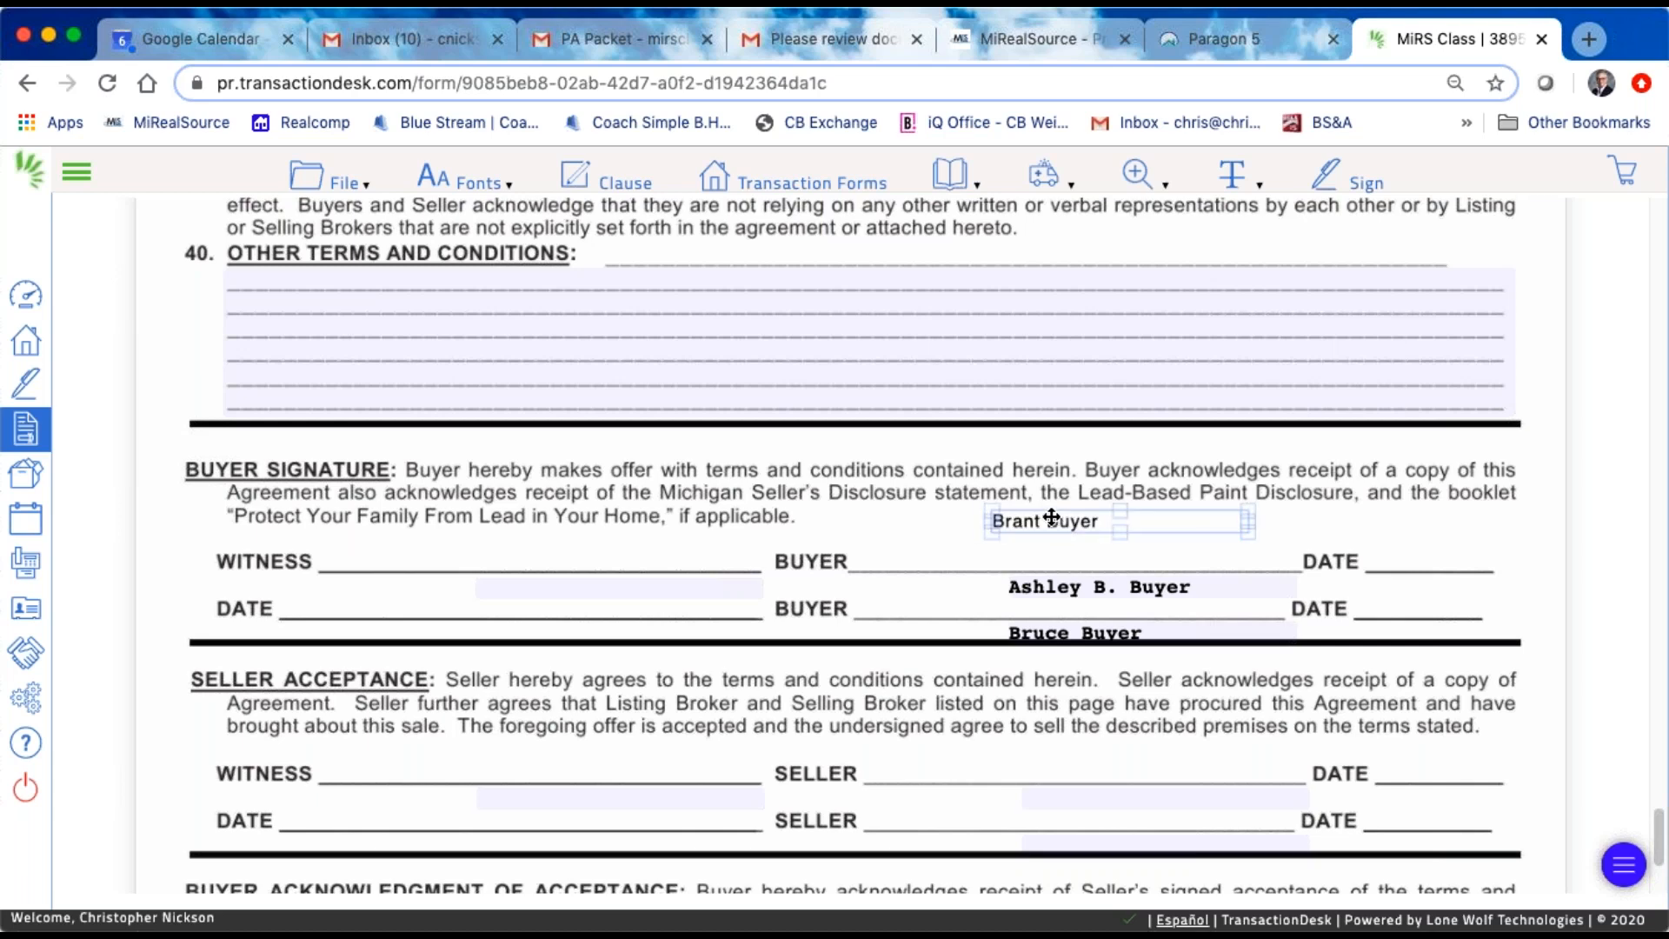
click(1069, 522)
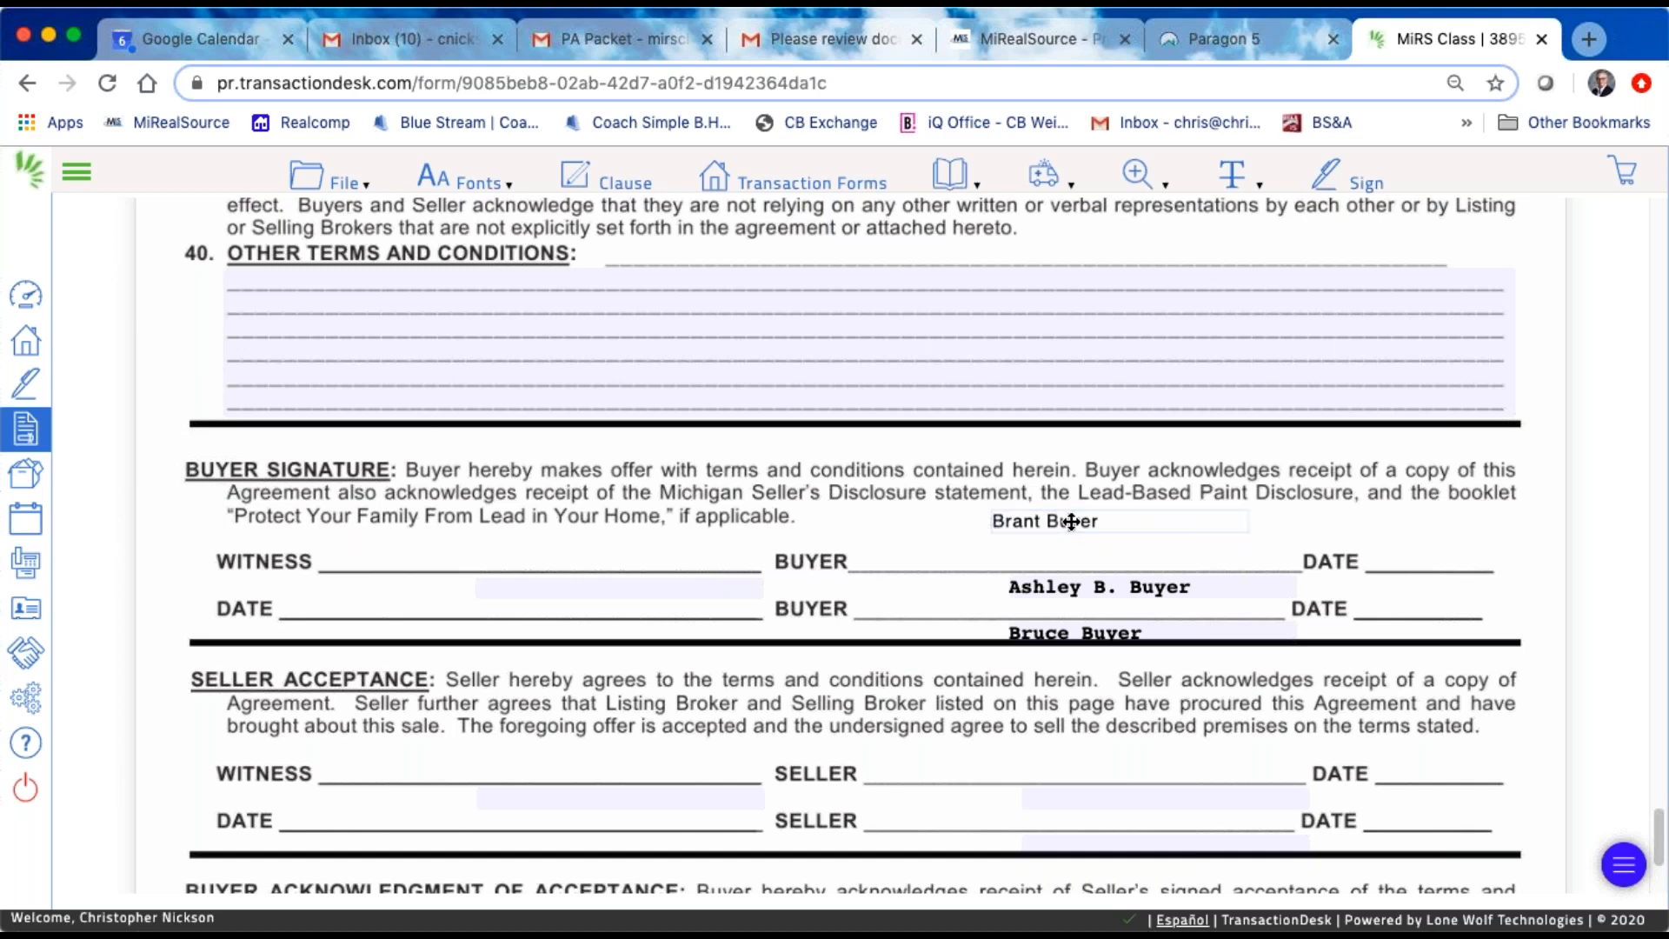
click(811, 526)
Step: Add a "Buyer" text annotation above the first buyer signature line and align the third buyer's name beside it
click(1231, 174)
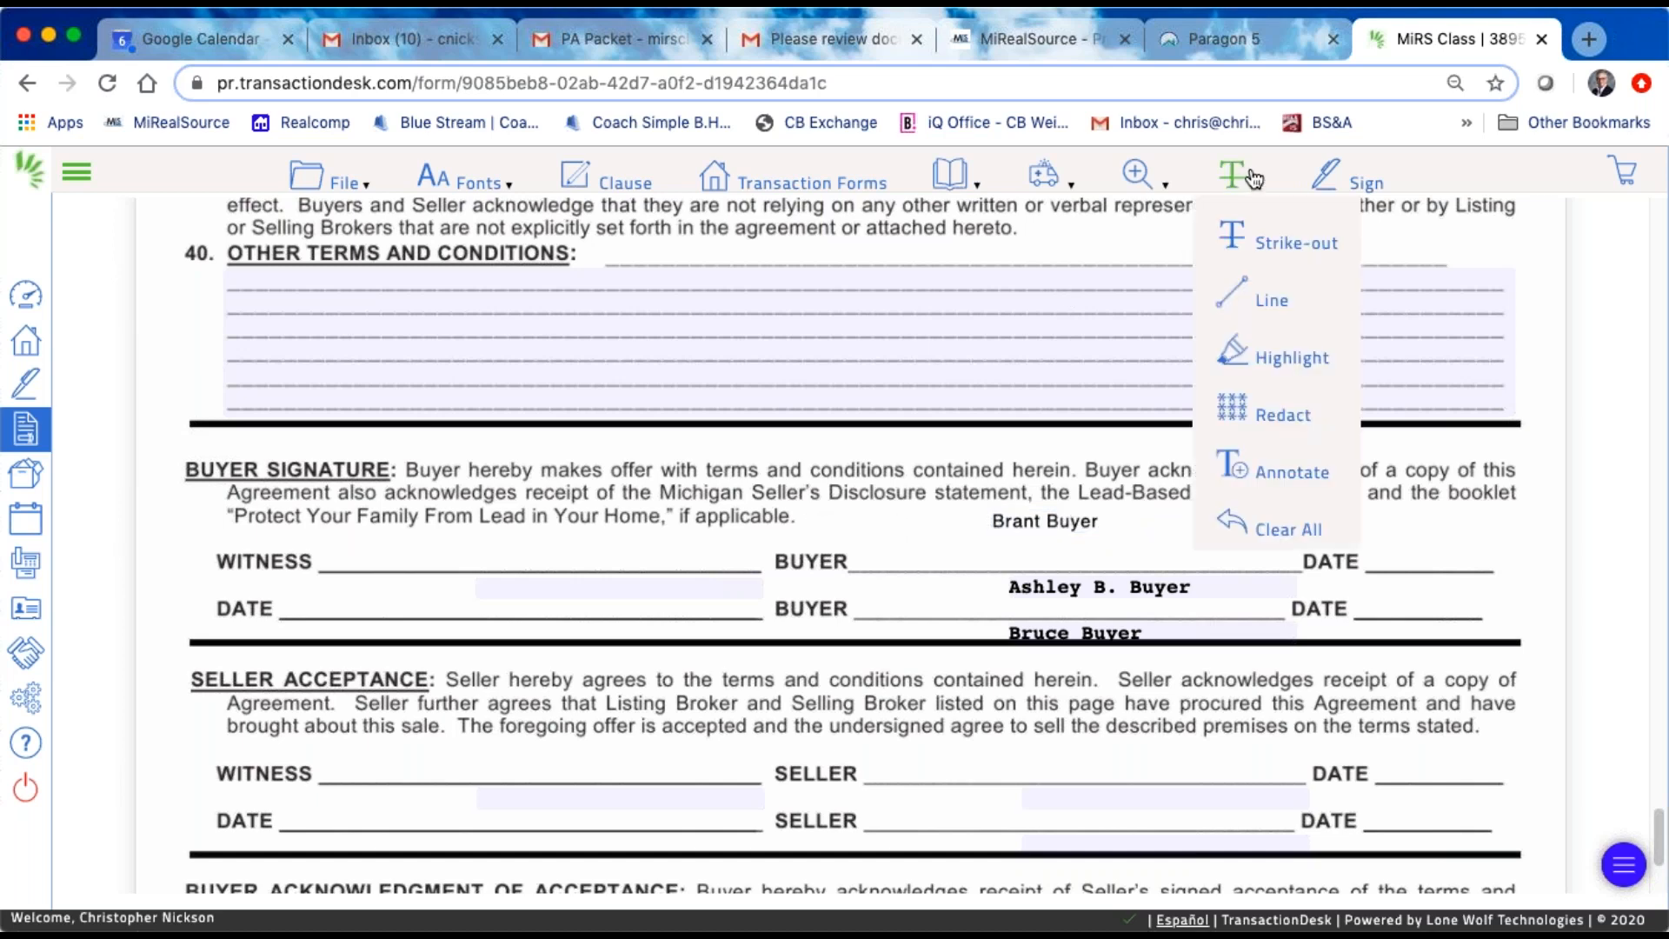
click(1270, 470)
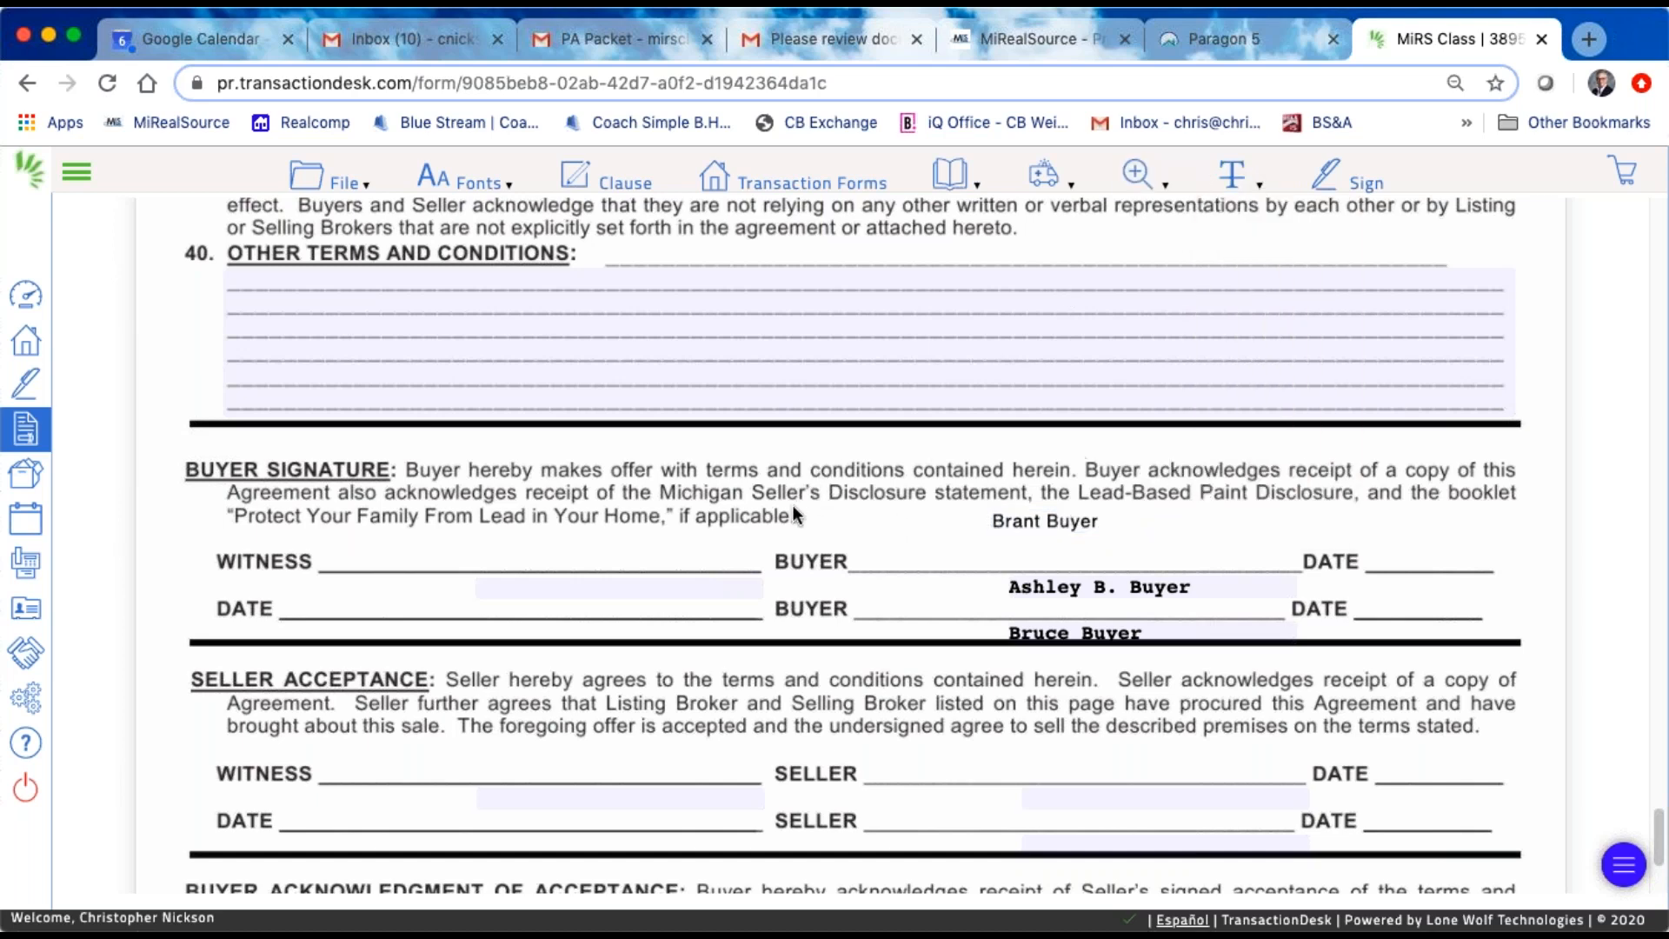
drag(793, 511, 904, 528)
click(864, 519)
text(Buyer)
drag(823, 521, 810, 526)
drag(1027, 518, 995, 523)
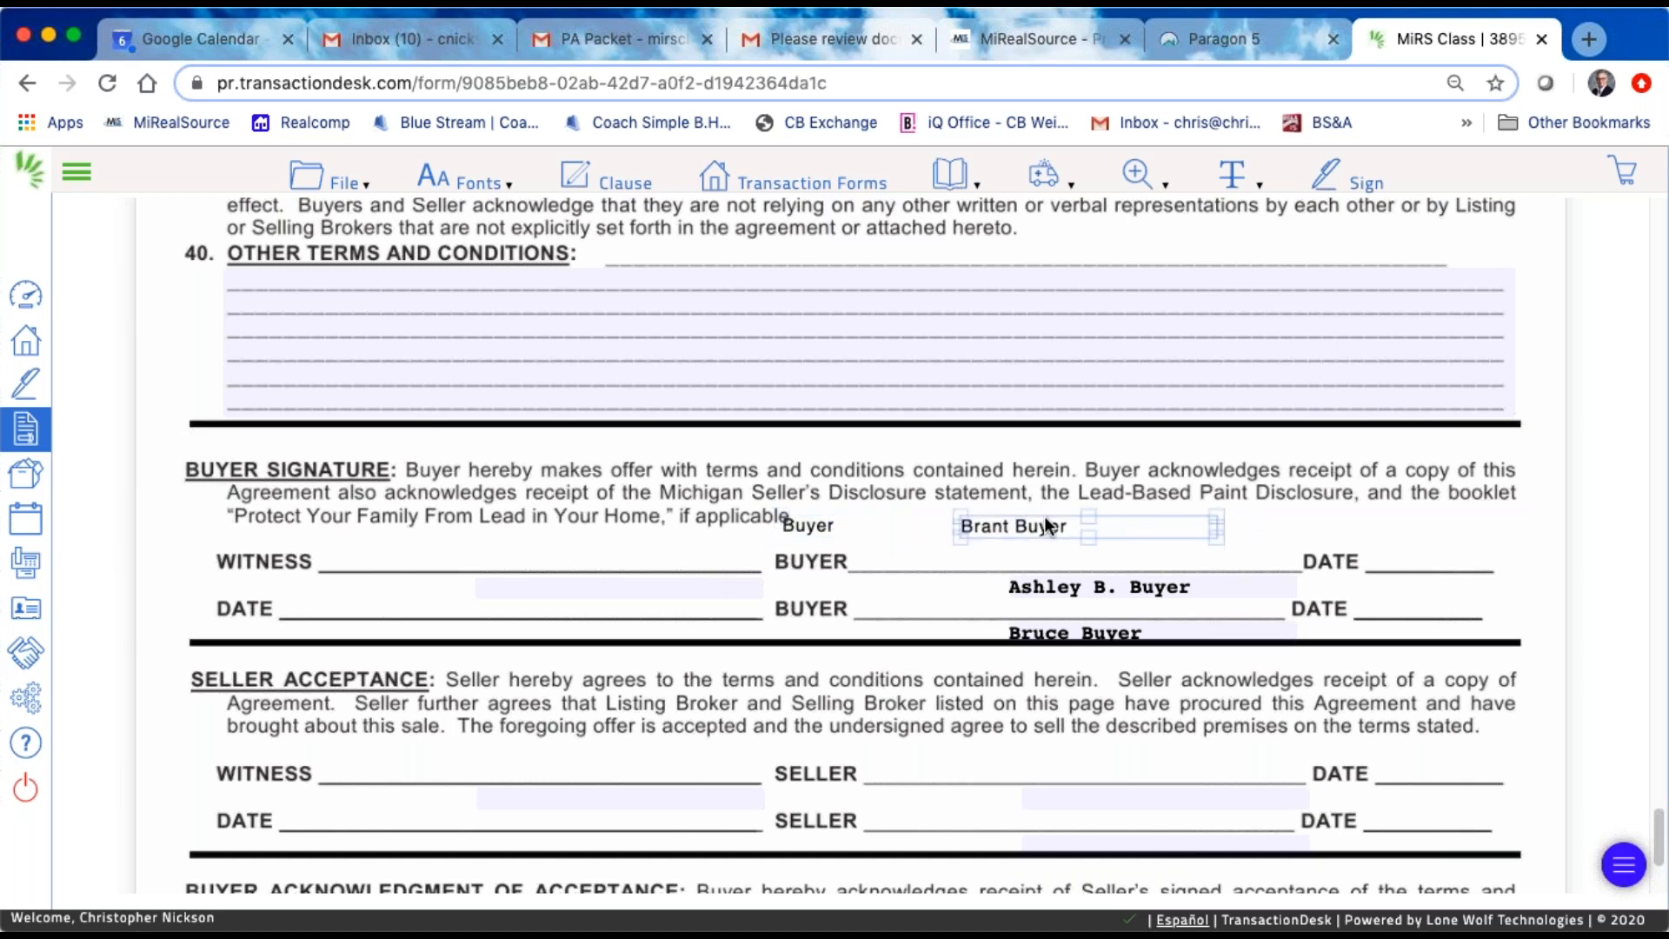
drag(1031, 526, 958, 523)
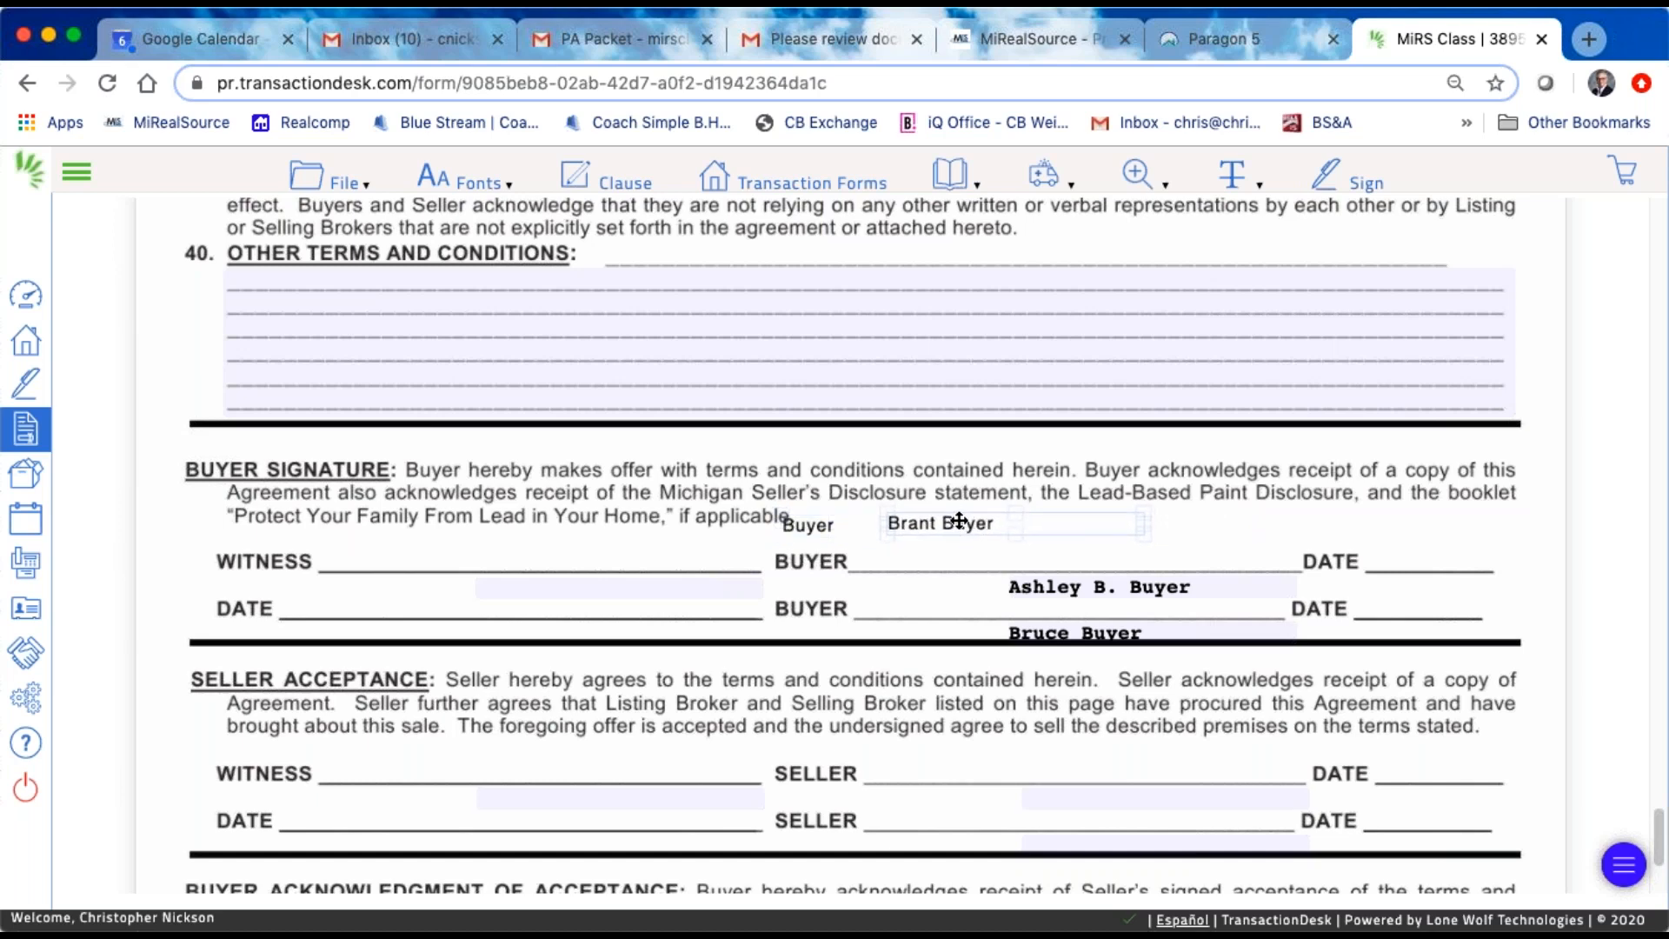
Step: Exit the purchase agreement, select the Michigan - Notice of Buyer Agency (Rev 2/14) form and view its available actions
mouse_move(309, 189)
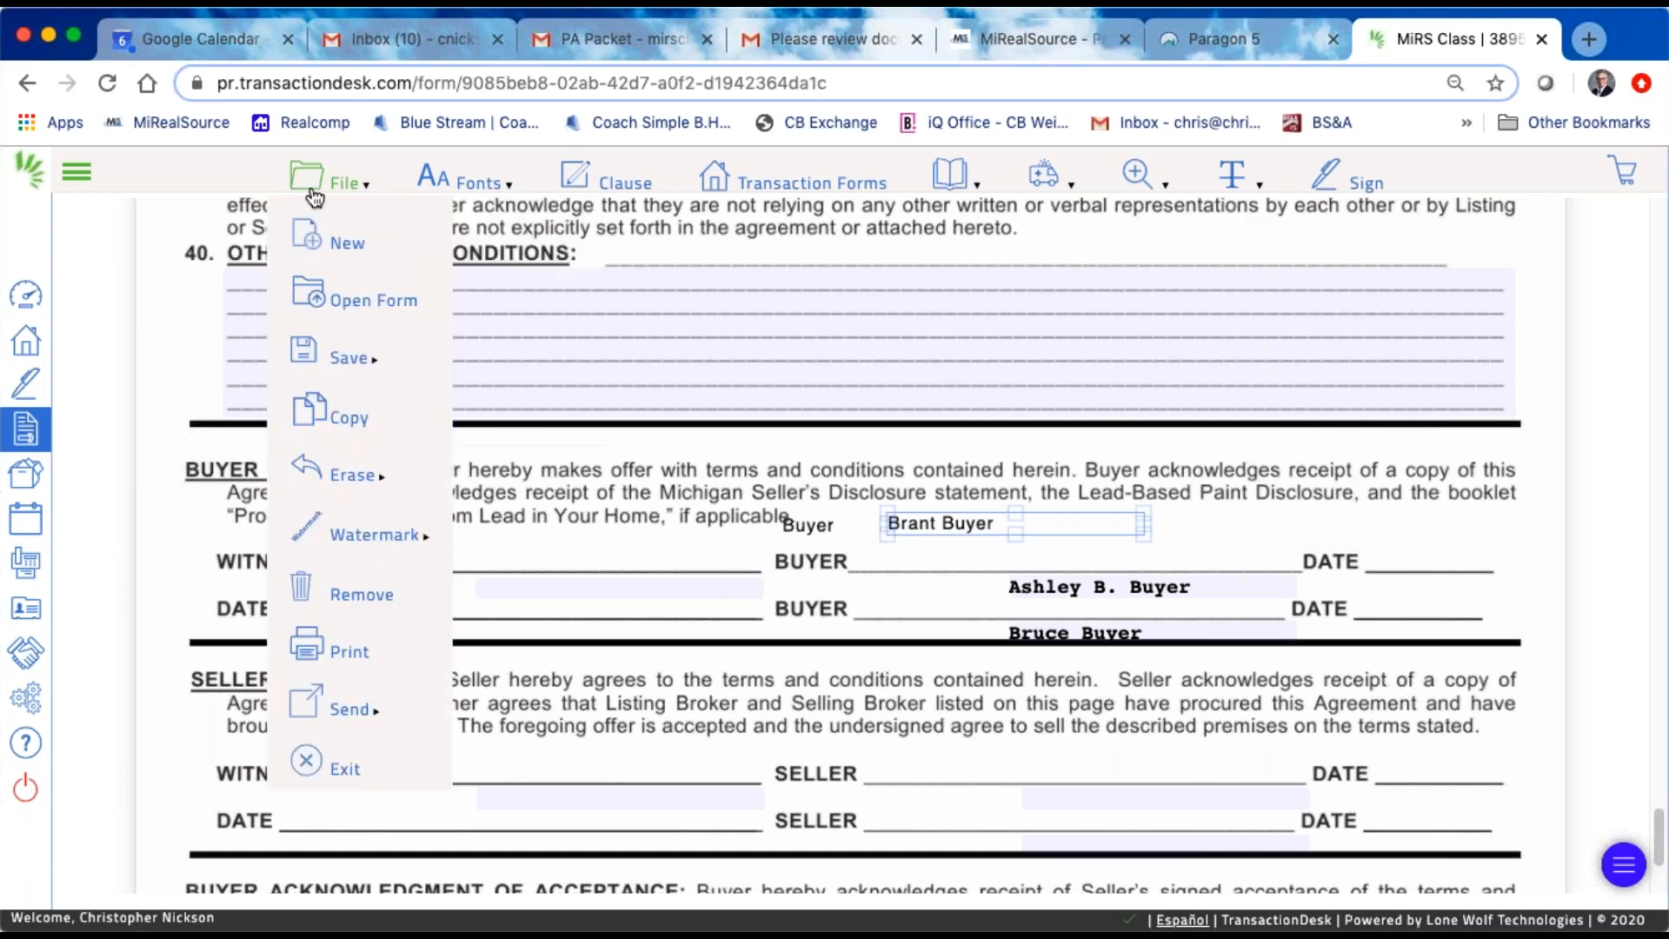
click(331, 770)
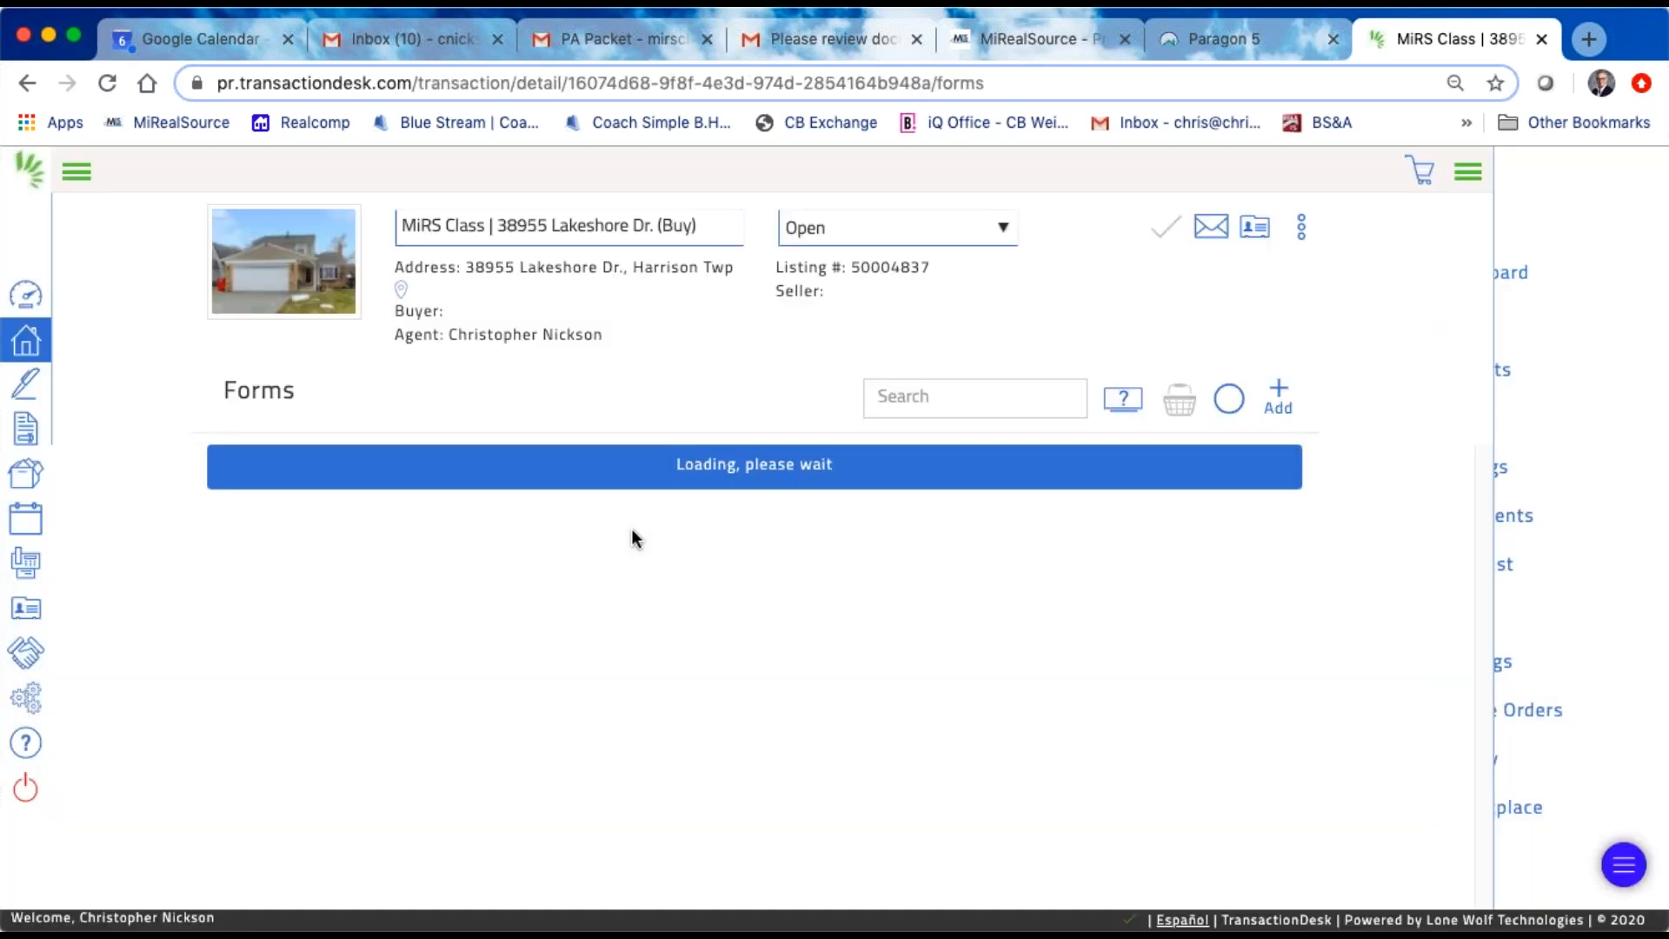
scroll(797, 548, down, 1)
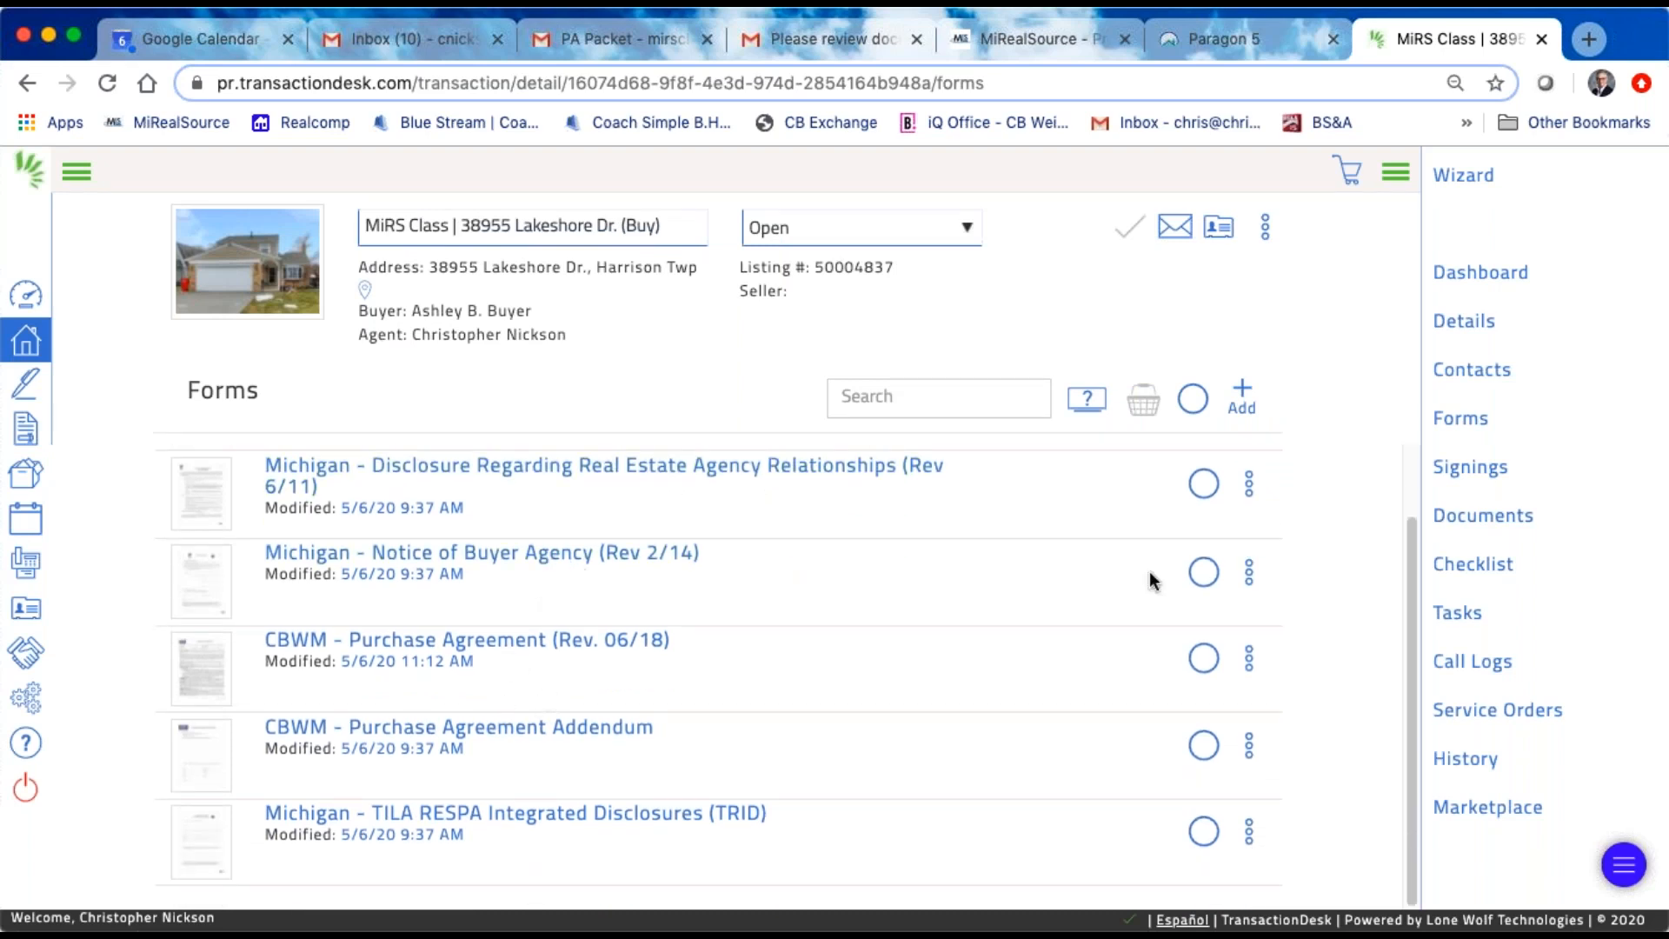
click(1206, 576)
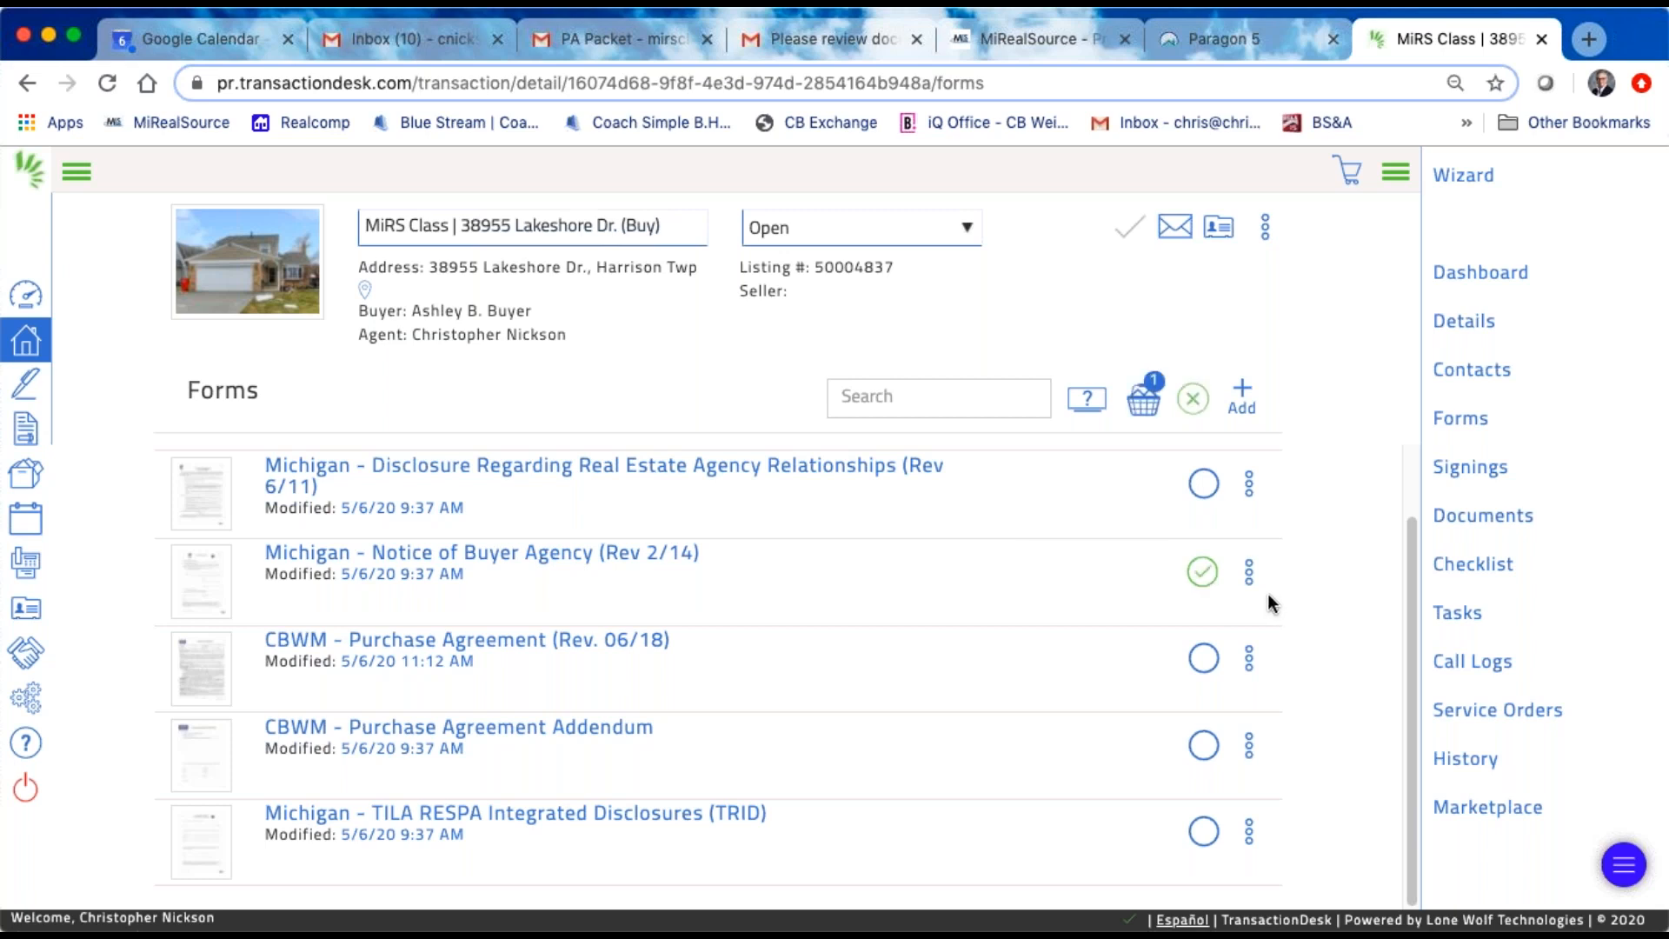
click(1249, 572)
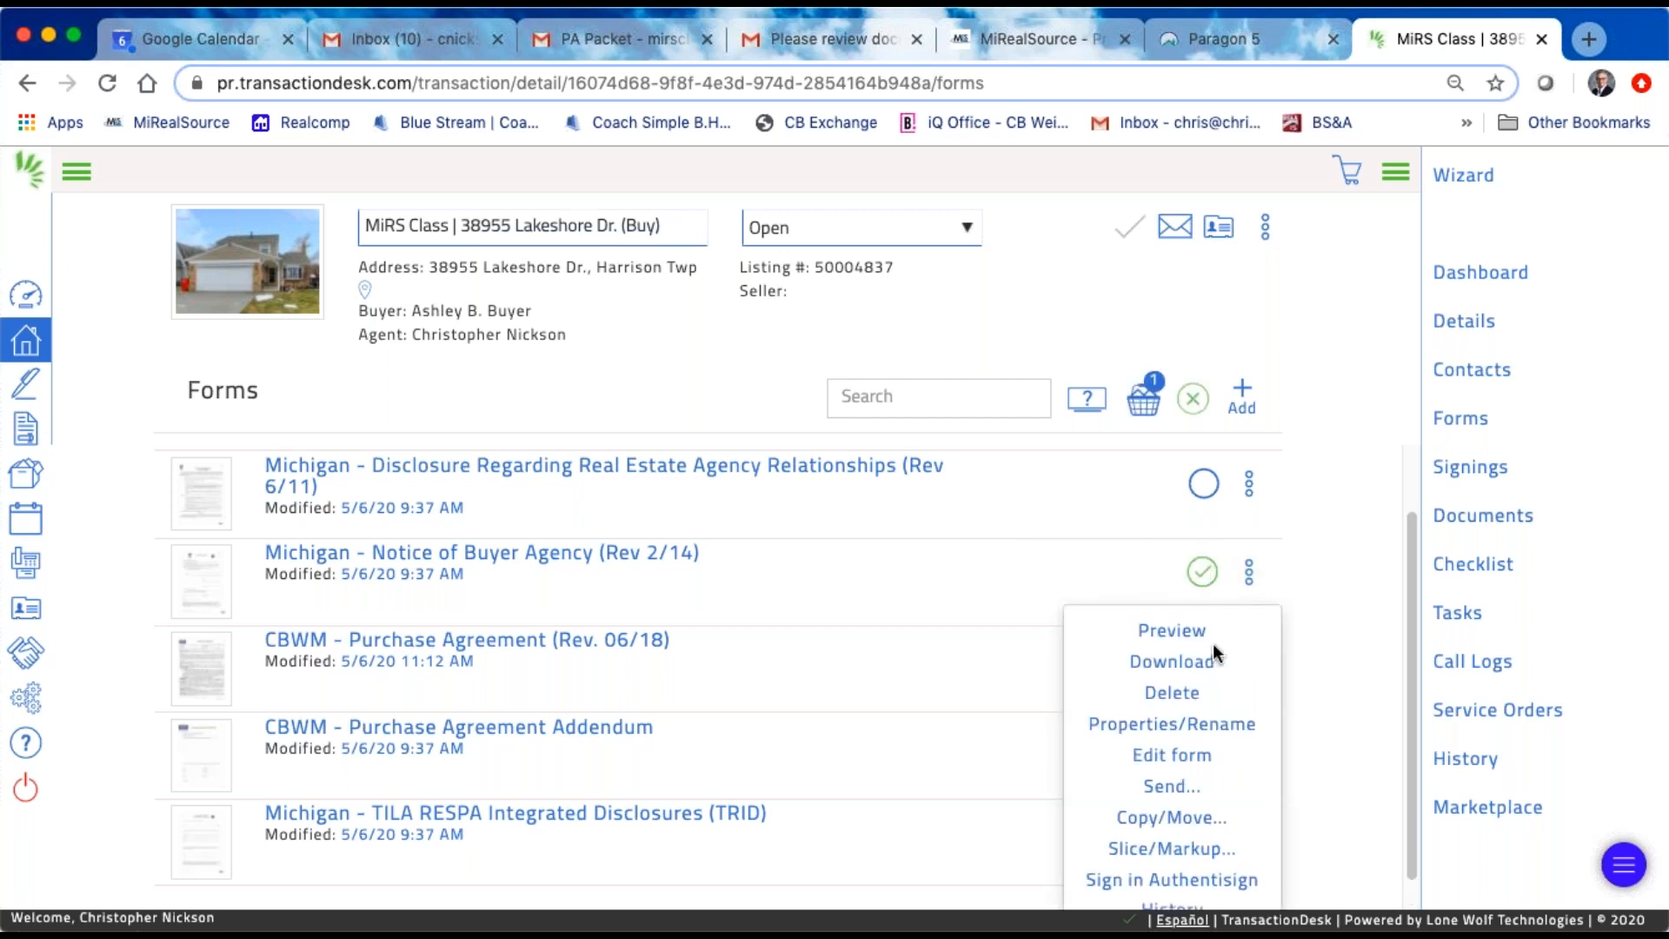
click(1384, 534)
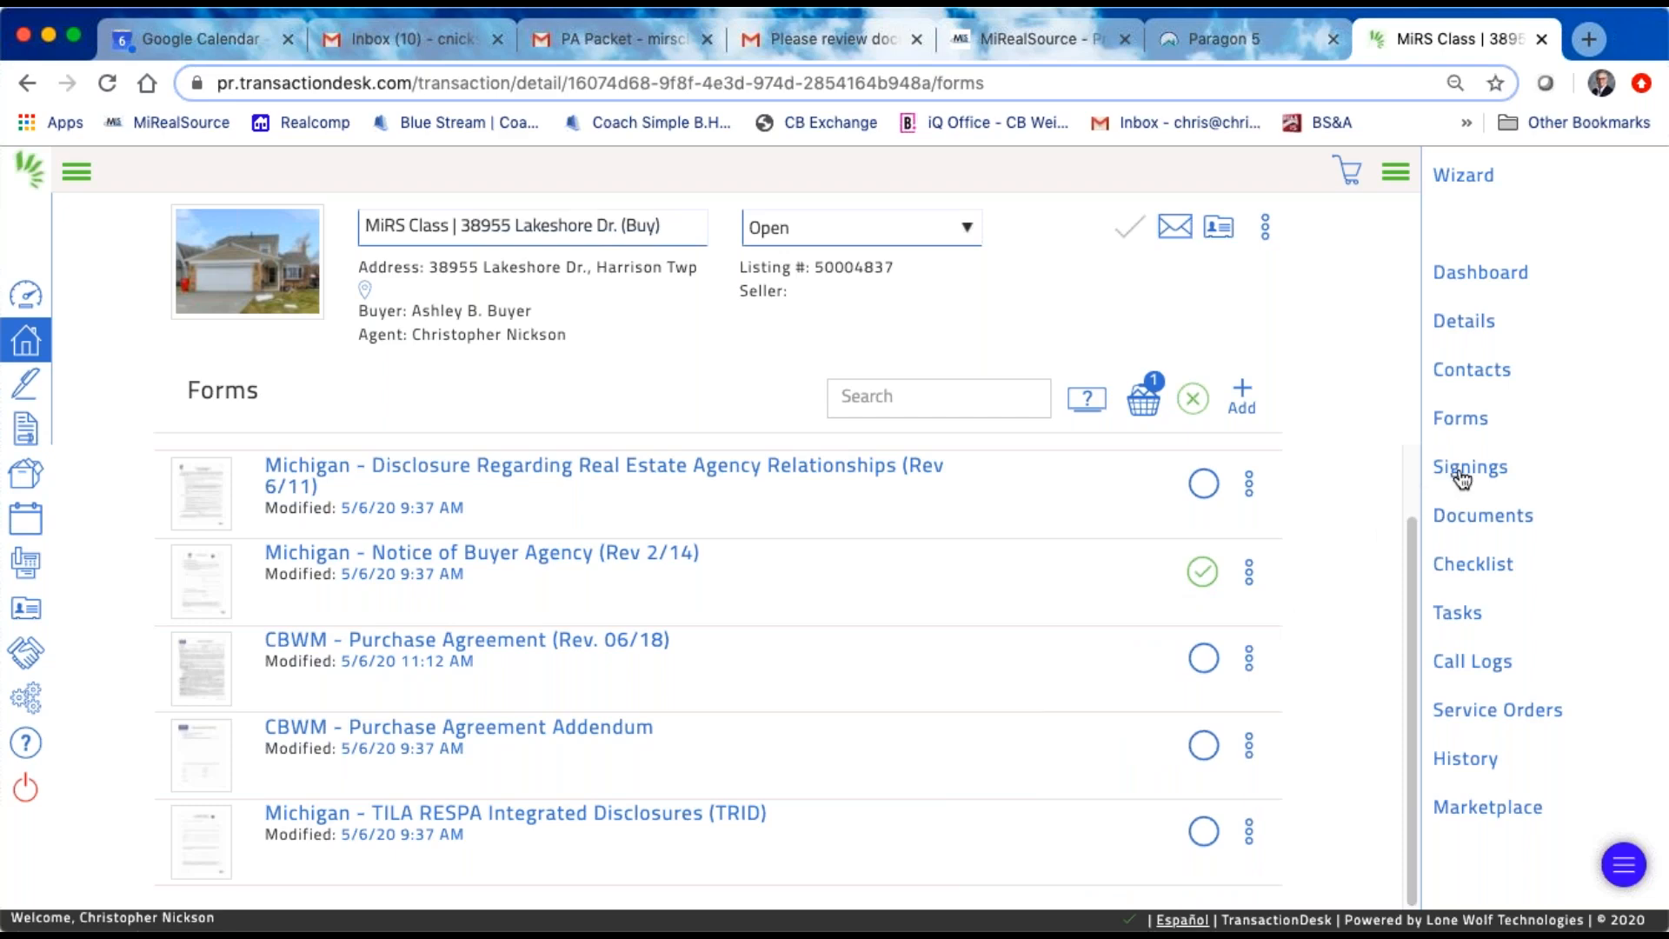
Step: Create an Authentisign signing named "Mirs Test 2" linked to the MiRS Class buy transaction and go to it
click(34, 394)
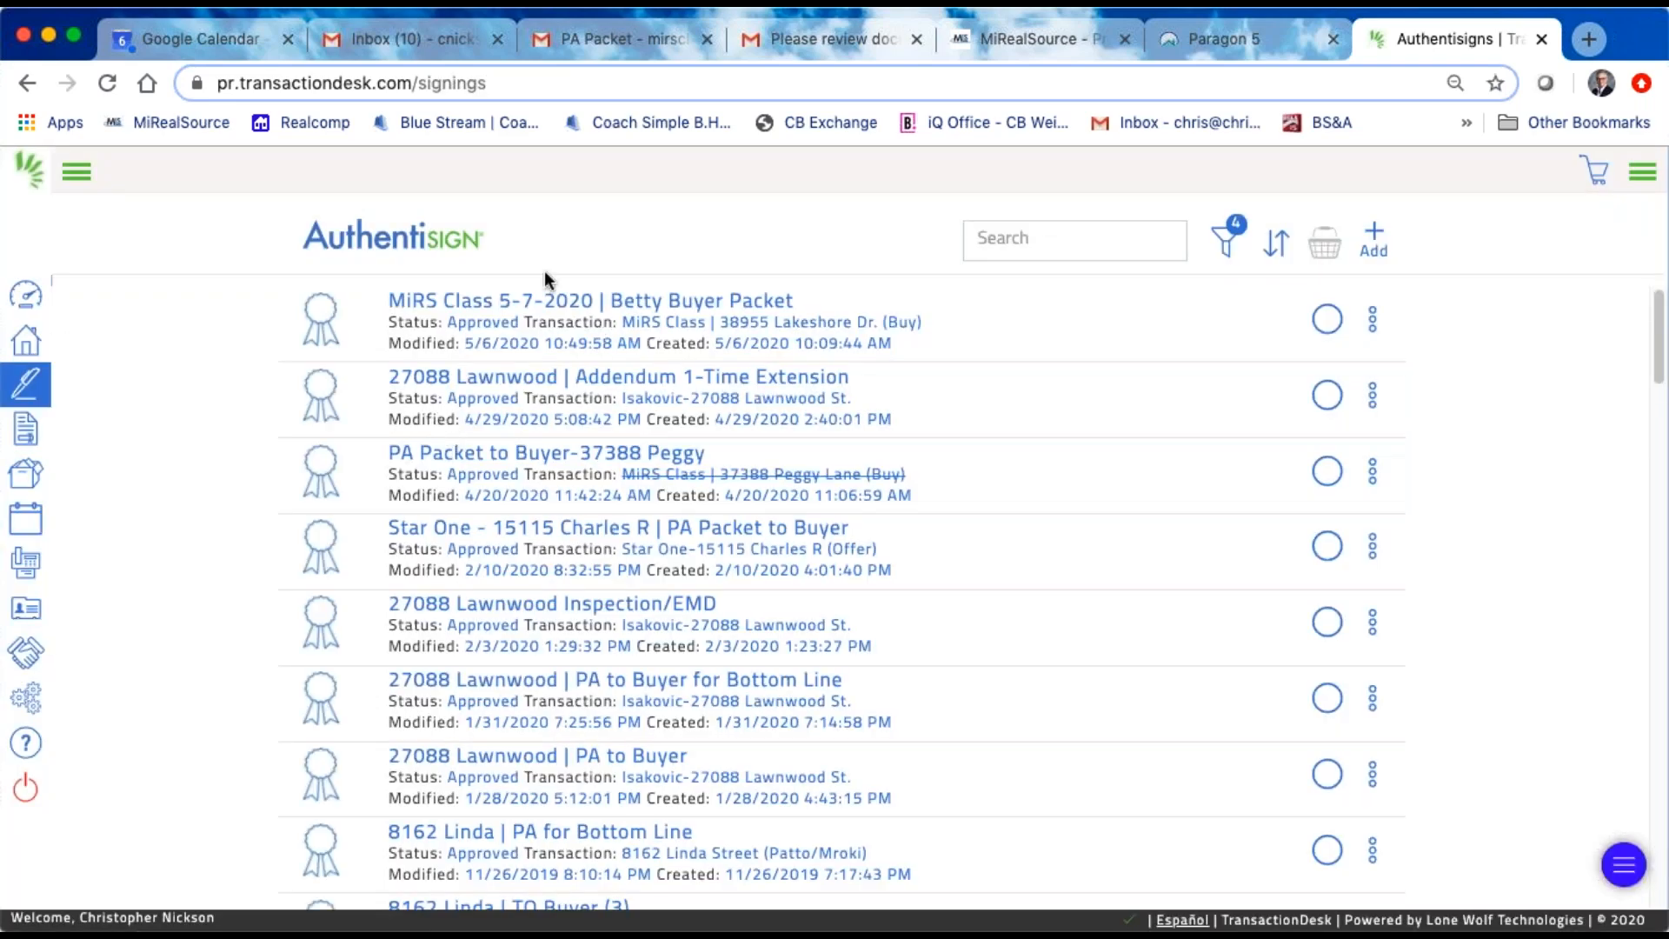
click(1378, 240)
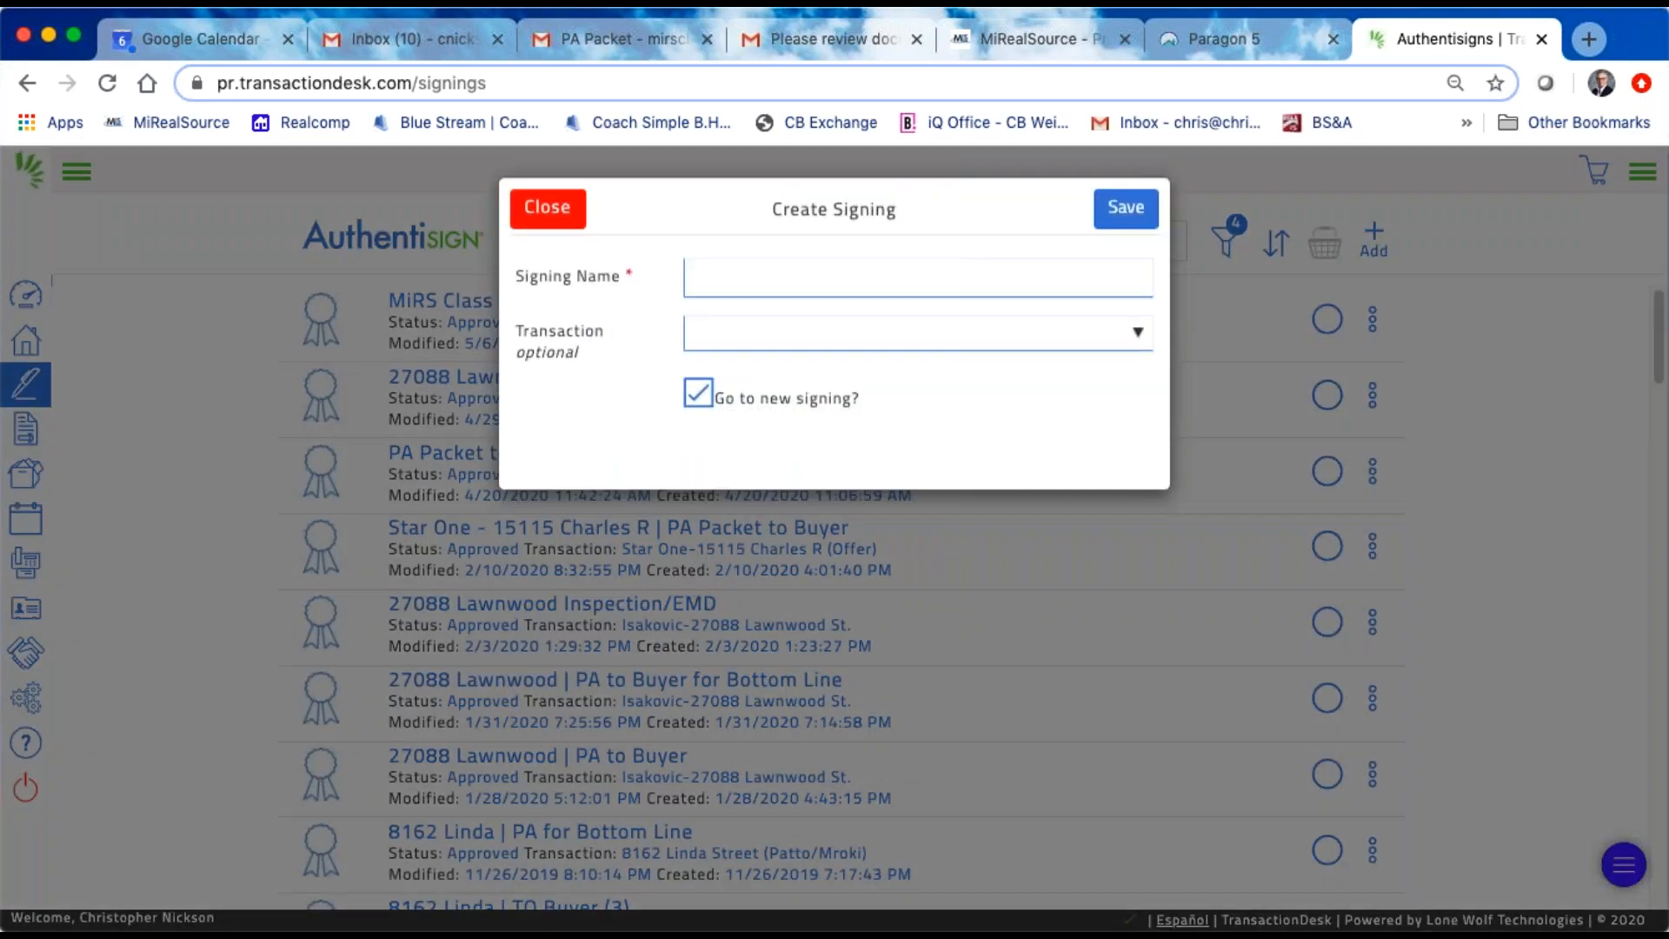
key(super+equal)
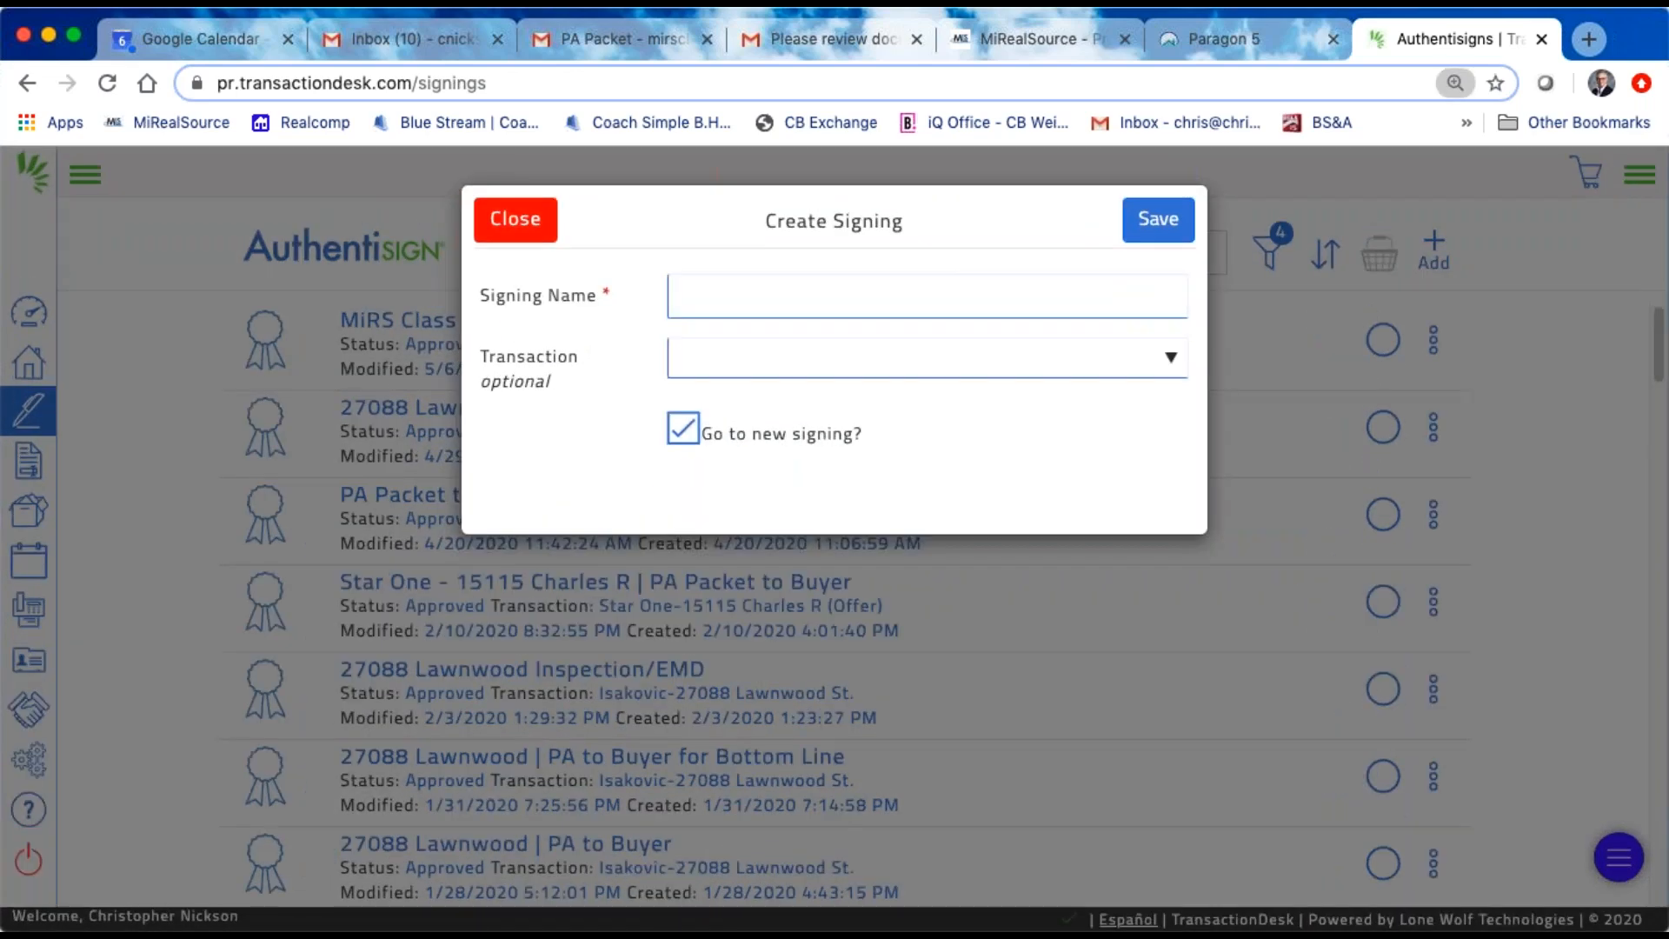
click(786, 291)
text(Mirs Test 2)
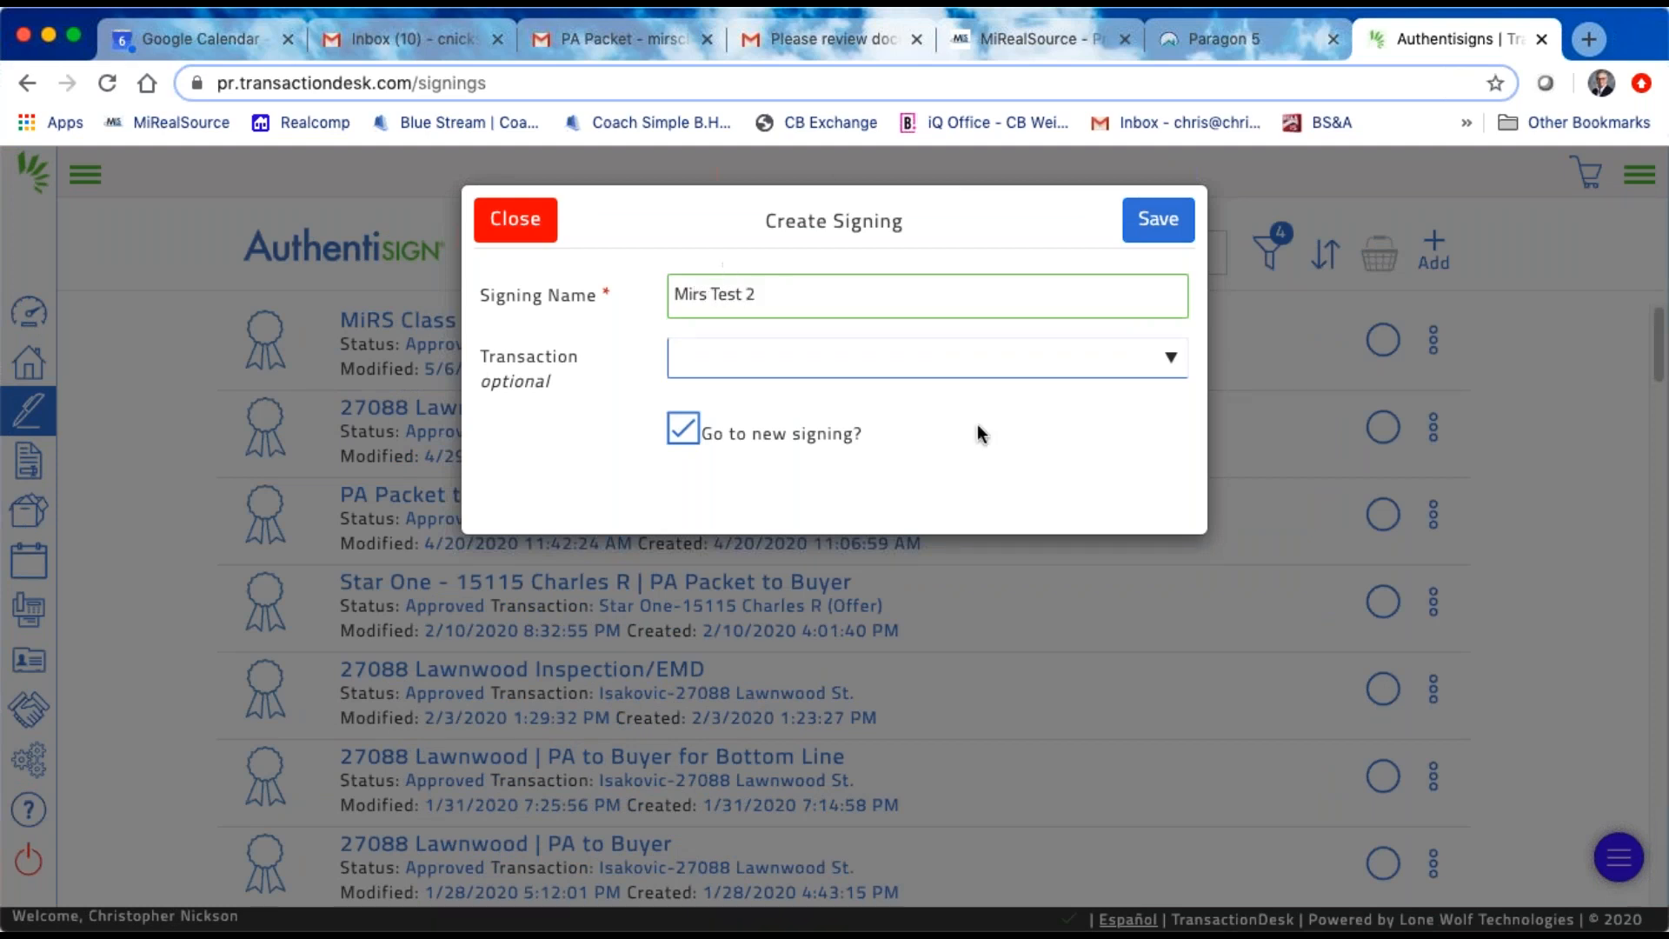
click(705, 357)
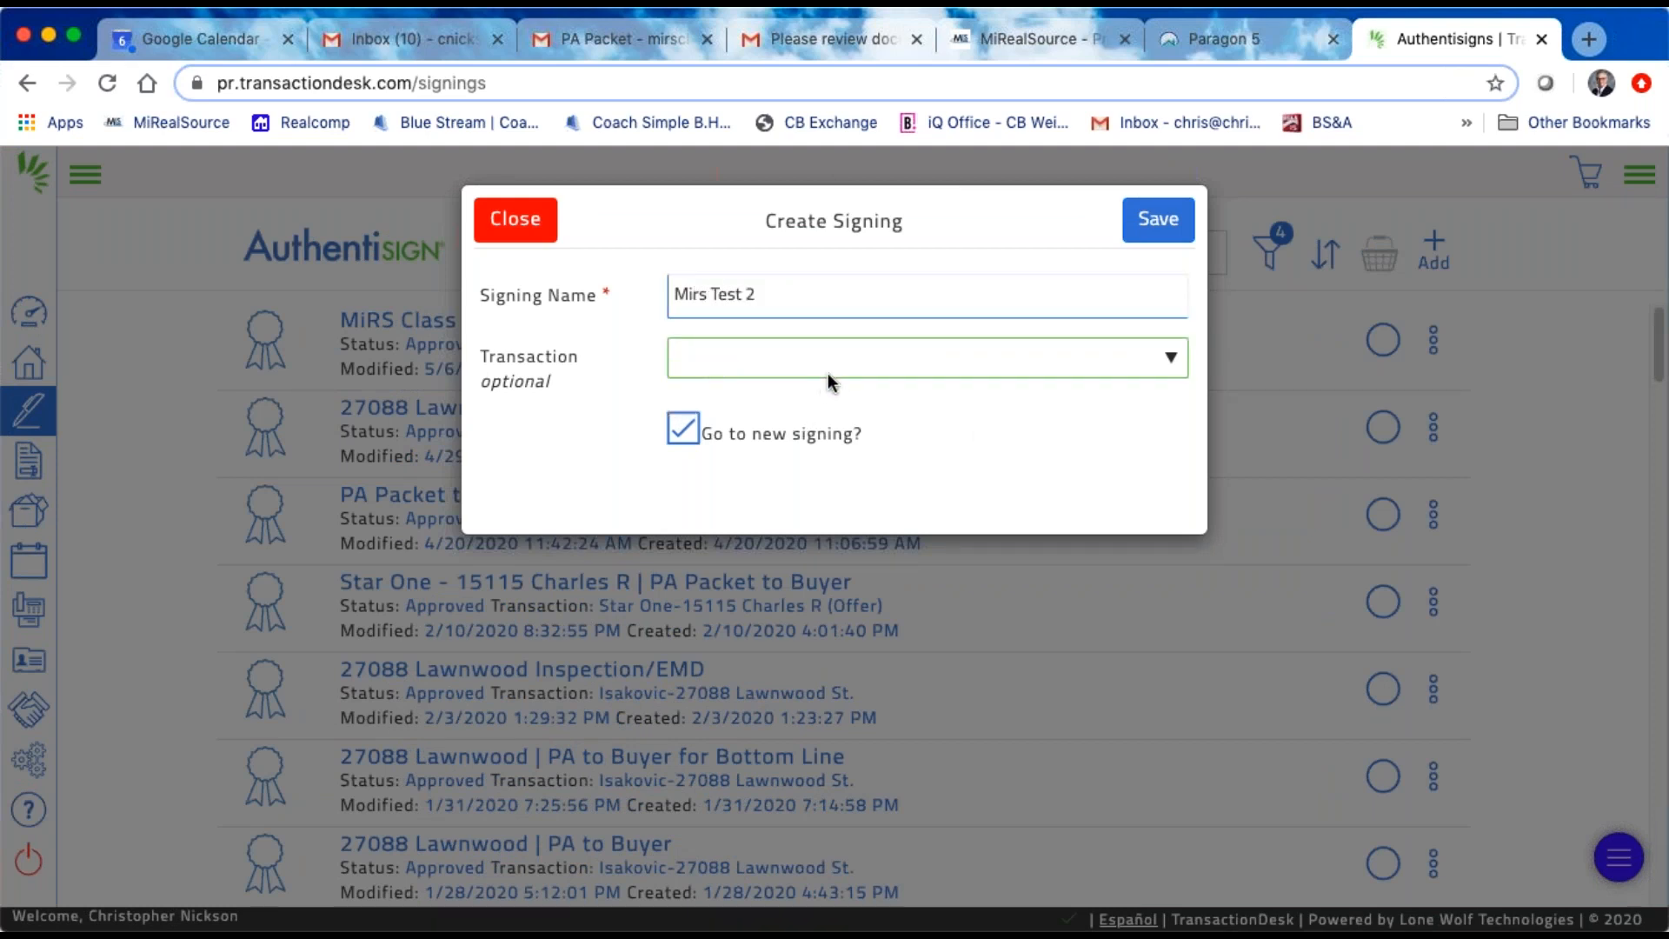
click(949, 357)
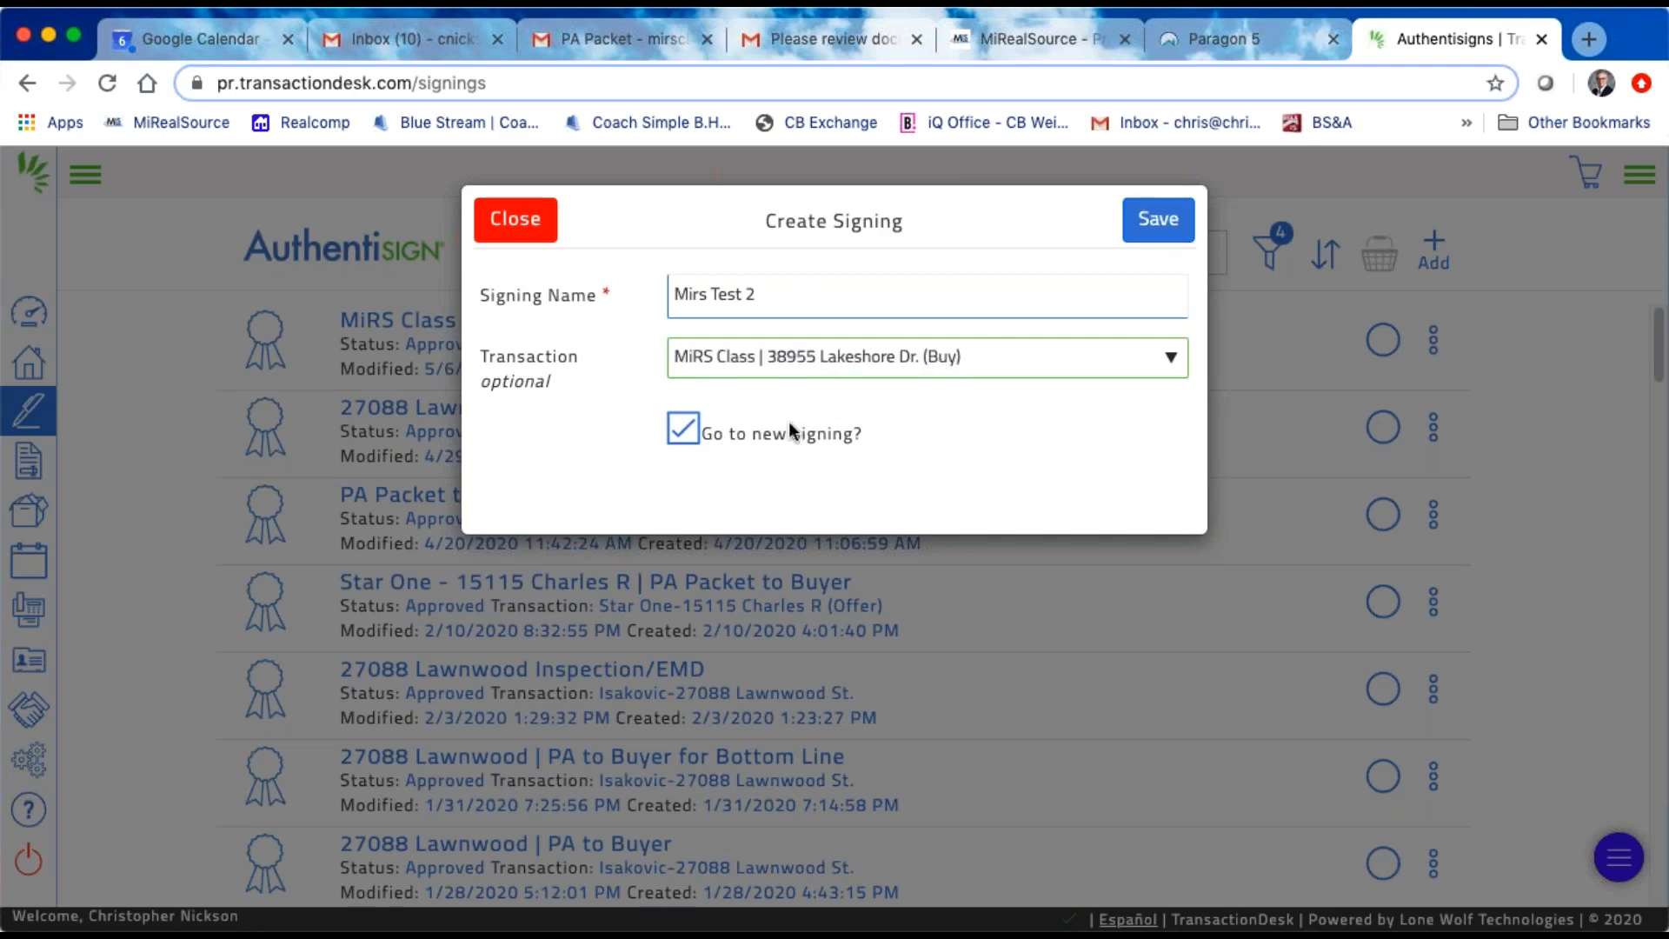
click(1153, 224)
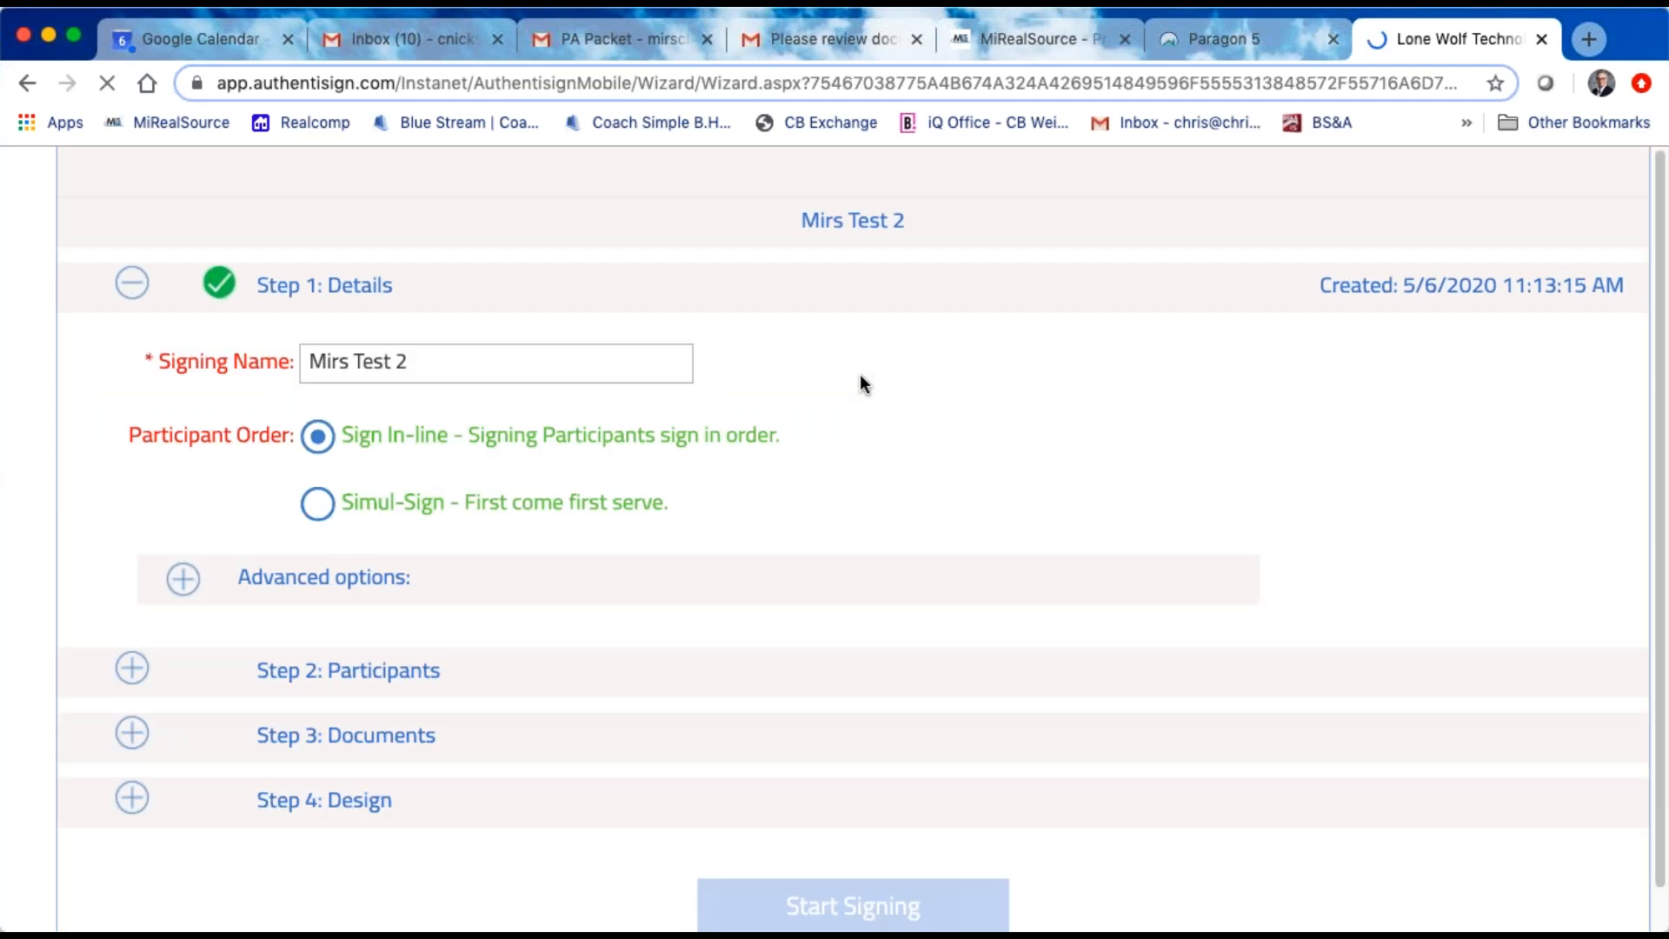
Step: Set the signing's participant order to Simul-Sign and review the advanced expiration and reminder options
click(320, 504)
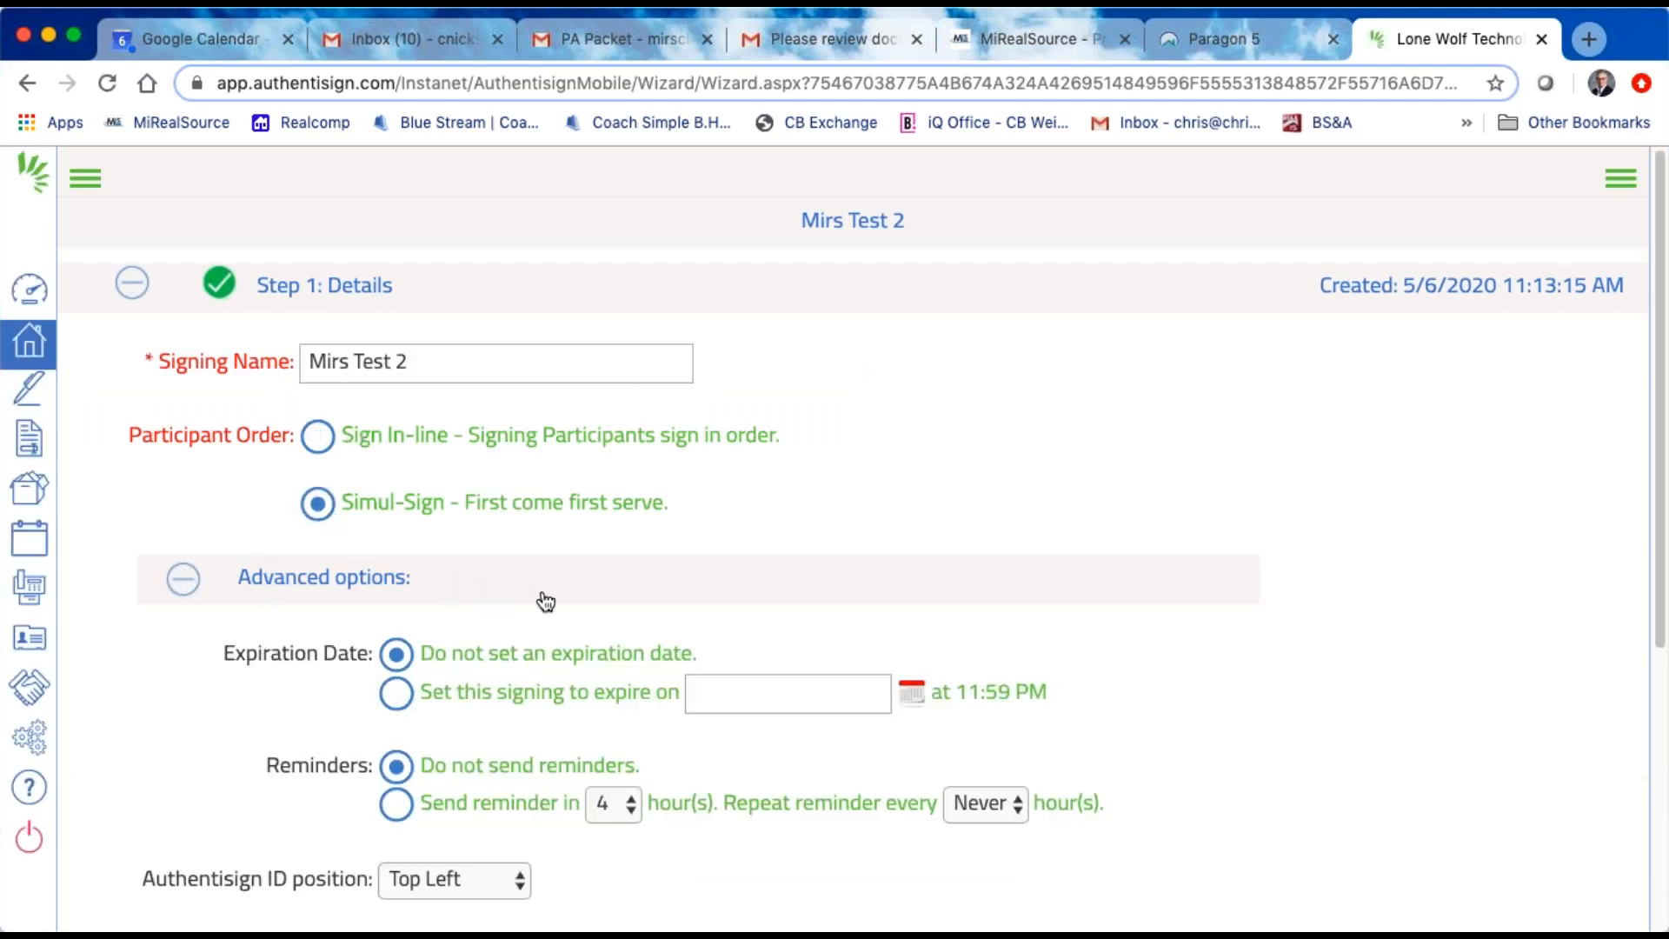
scroll(540, 597, down, 5)
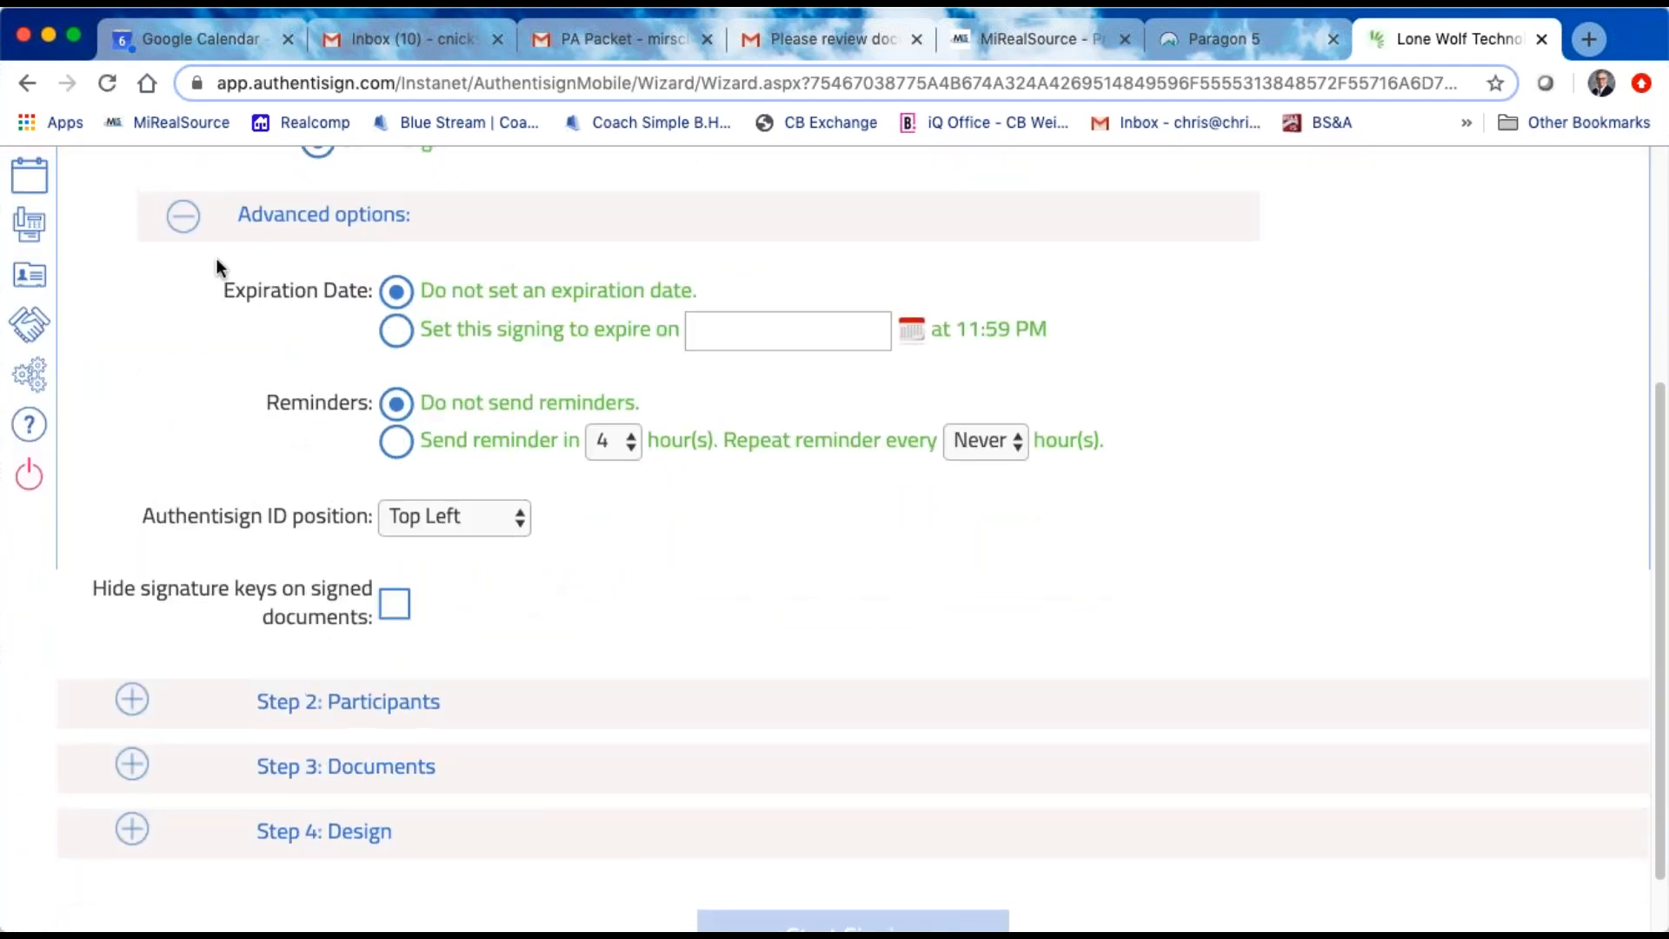
click(182, 216)
Step: Add the buyer from the transaction's contacts as a remote signer of the signing
click(360, 627)
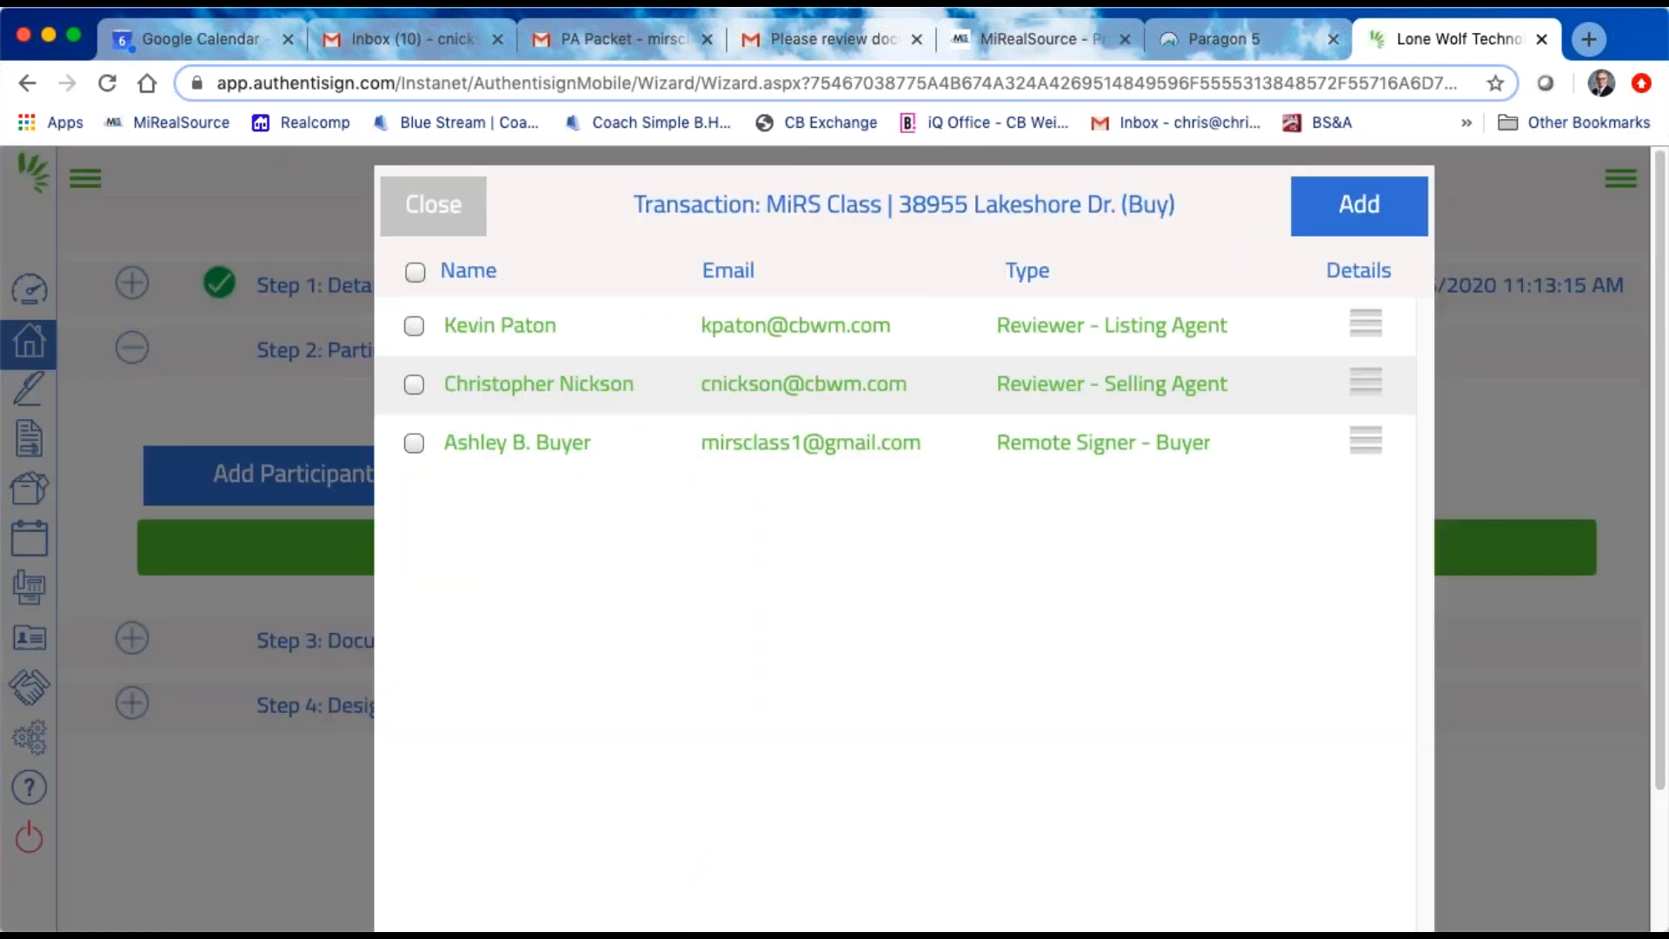
click(415, 444)
click(1361, 205)
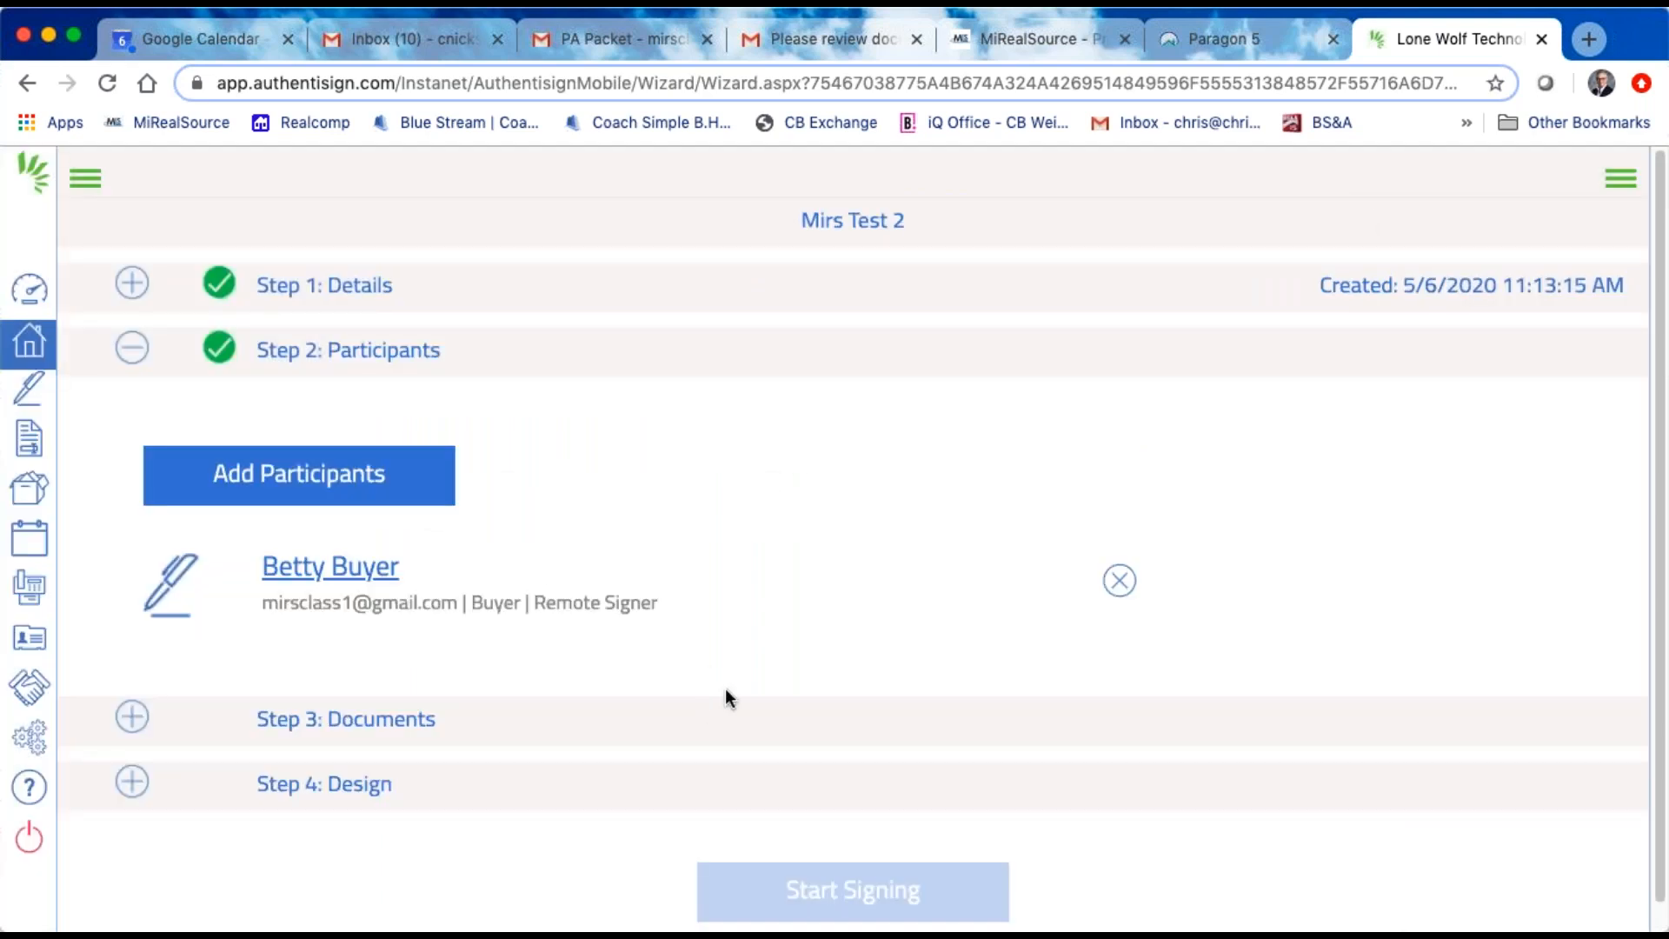
Step: Open the saved contacts list for adding more participants to the signing
click(357, 487)
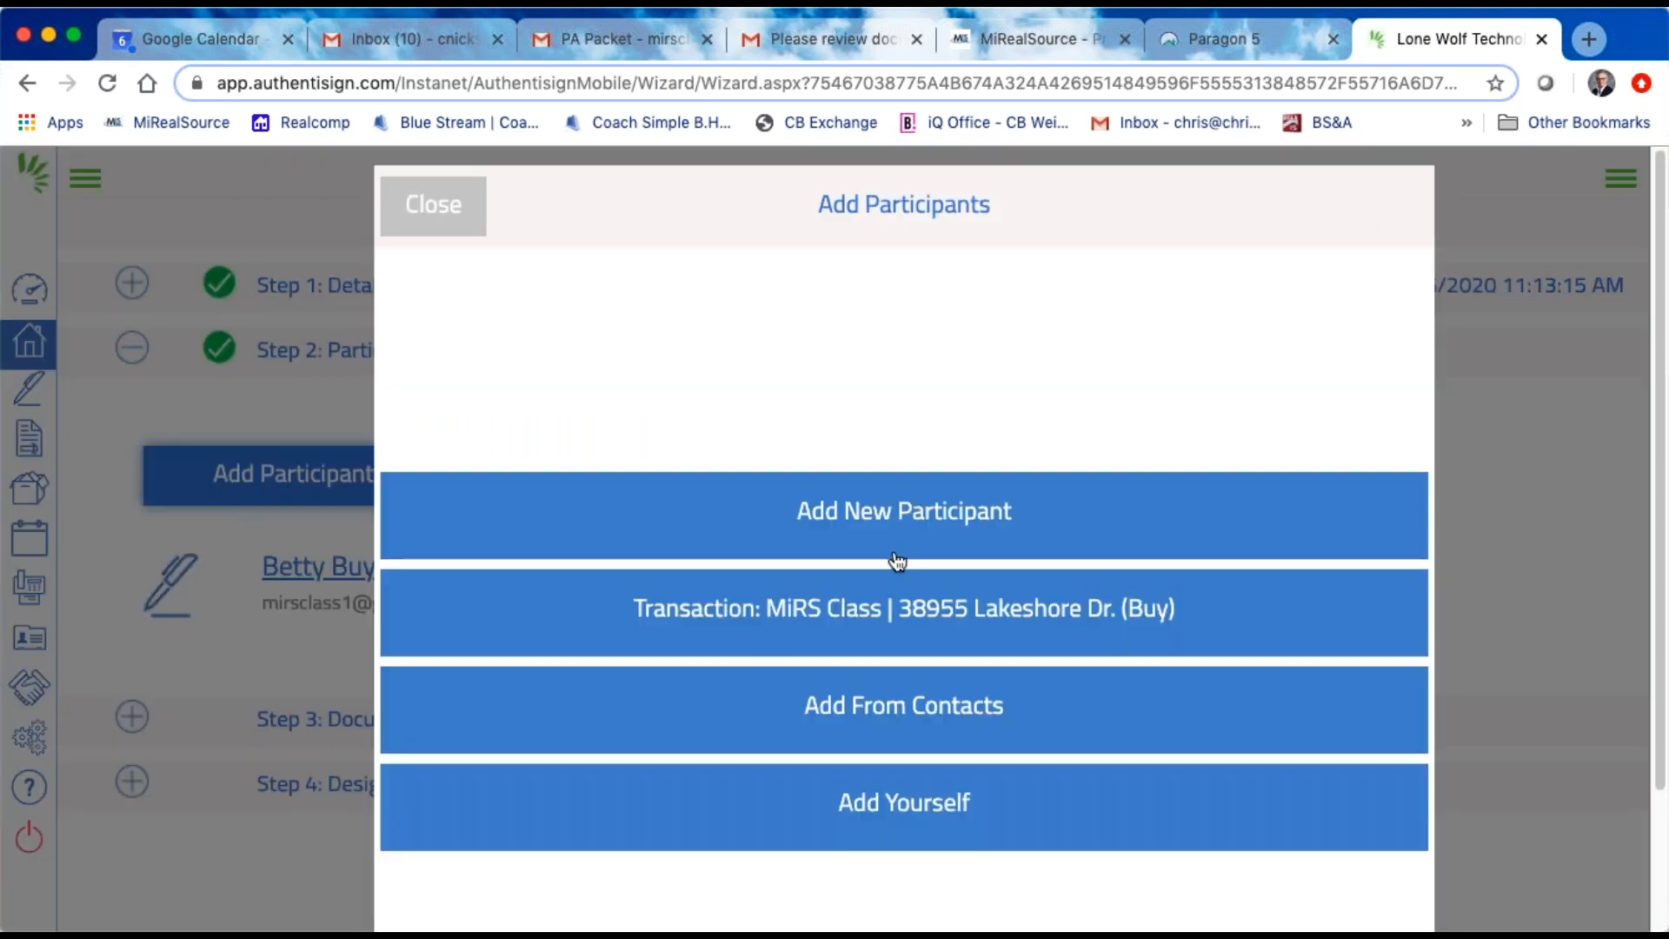
click(935, 715)
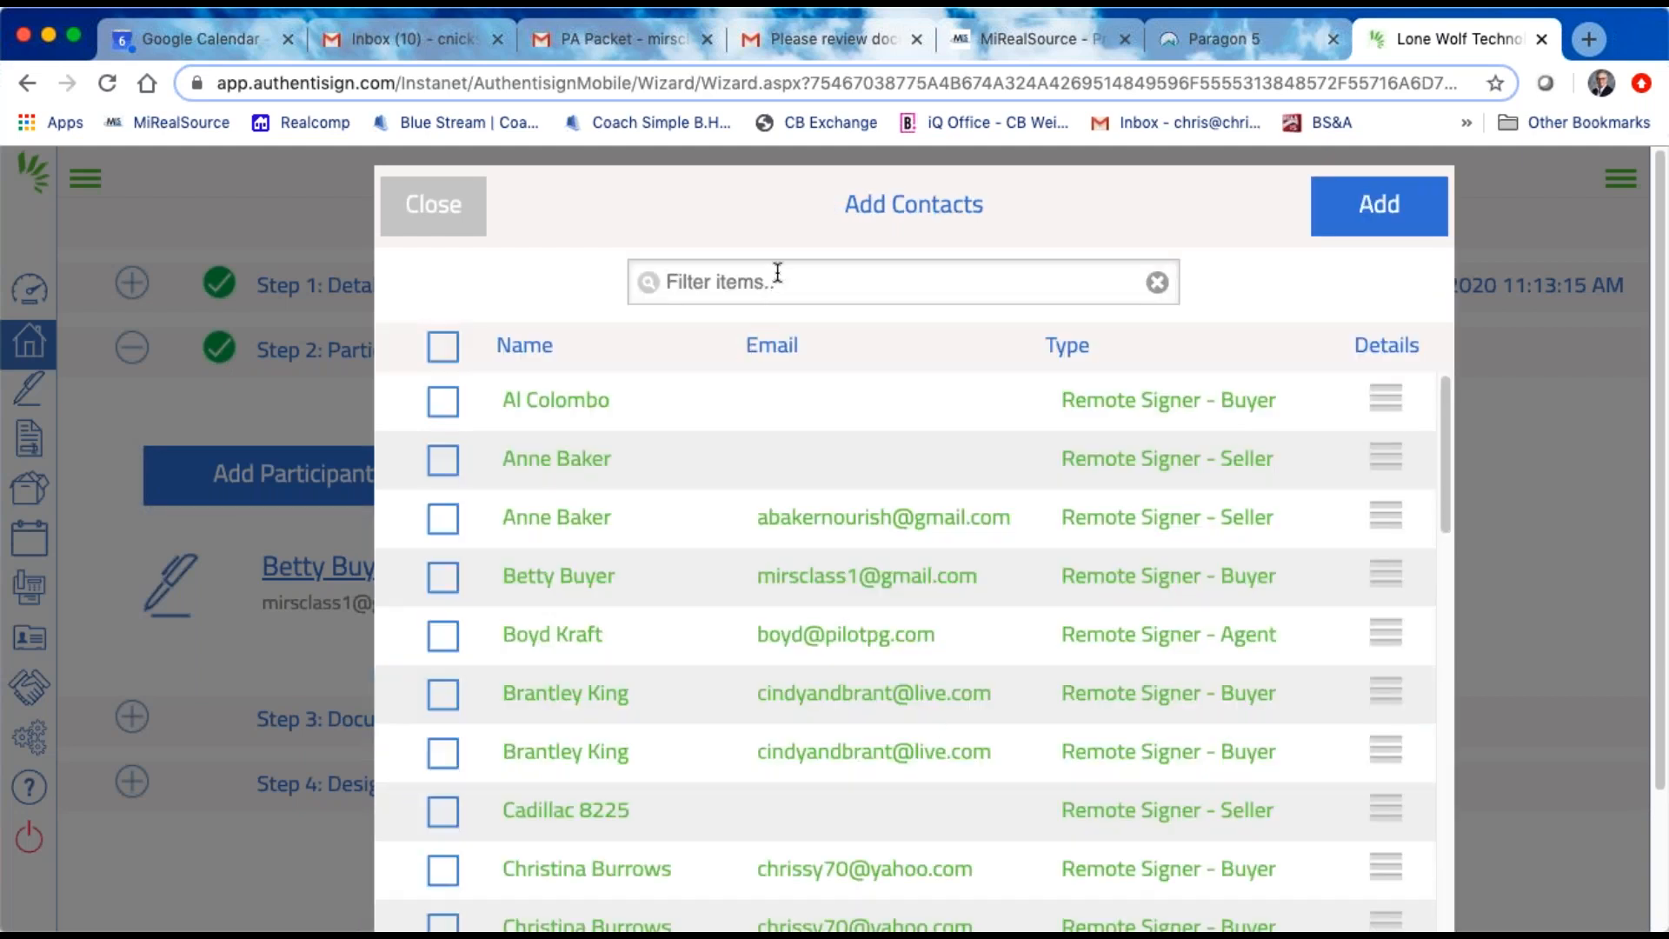
text(nick)
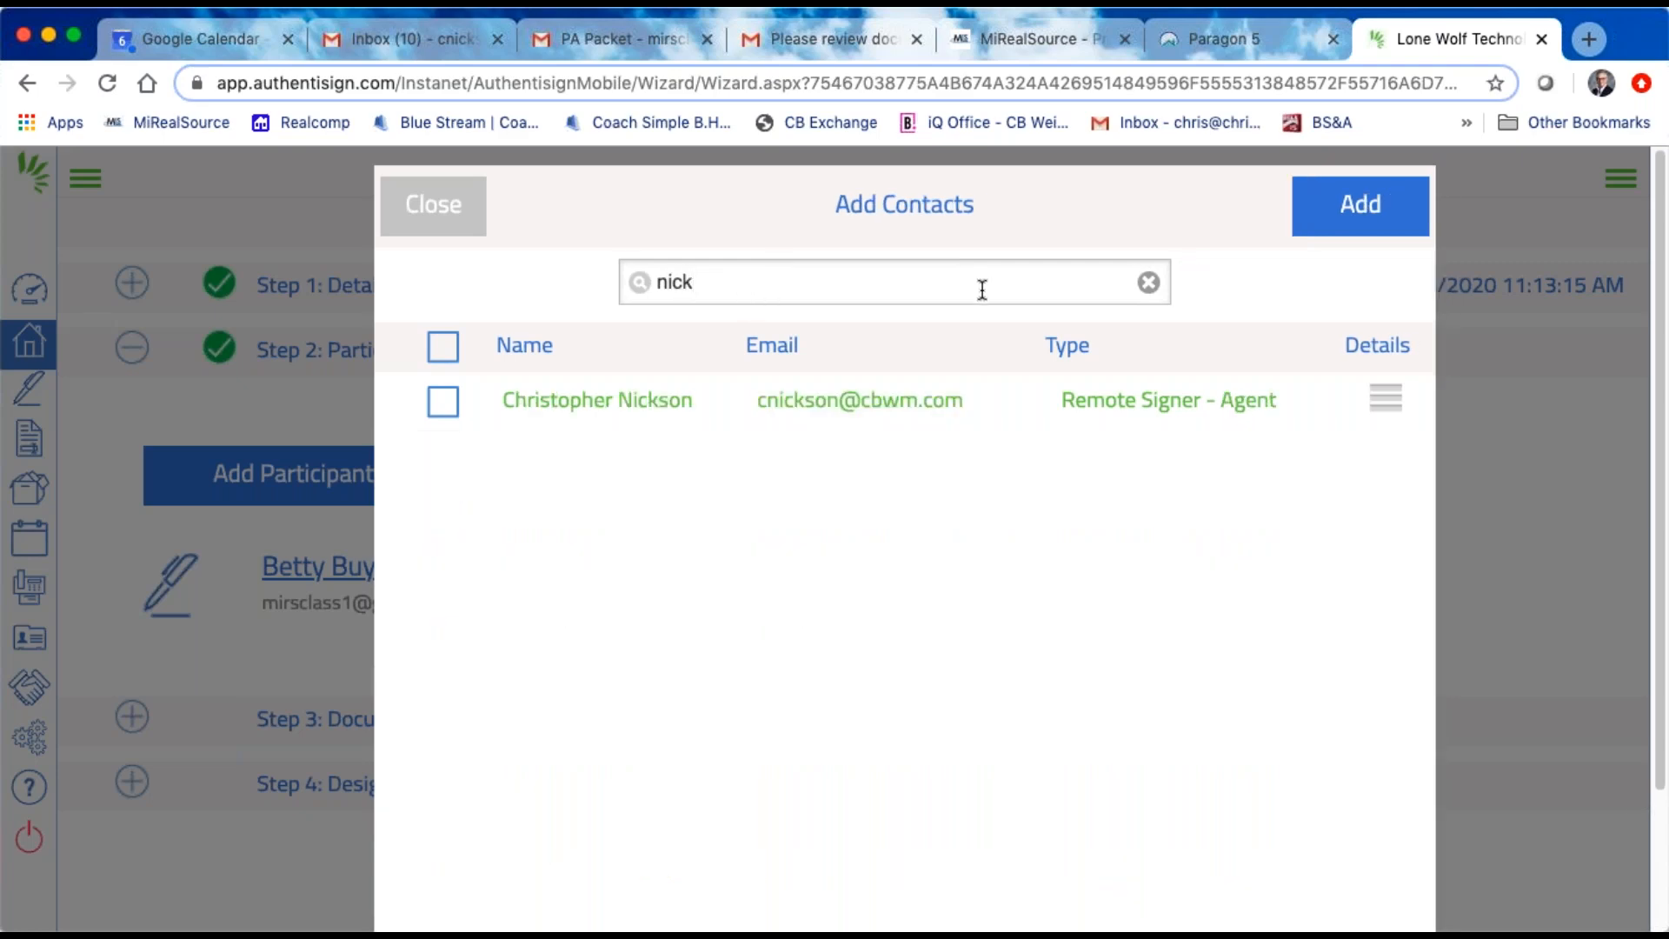
key(BackSpace)
key(BackSpace)
key(BackSpace)
text(nickson)
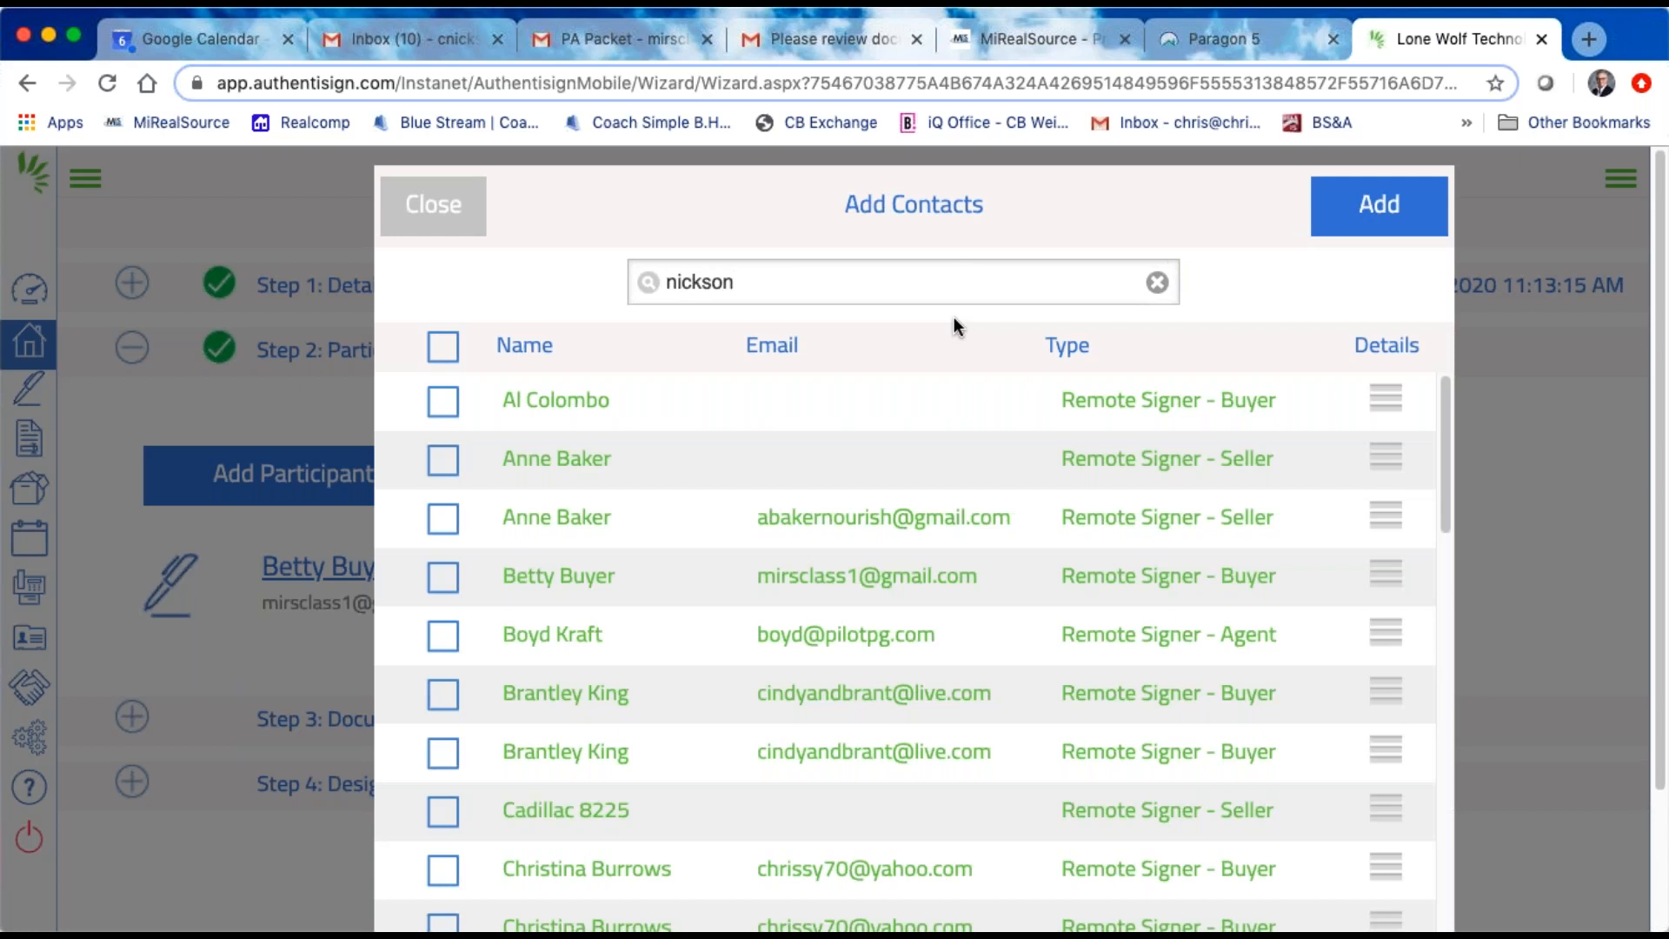
key(BackSpace)
key(BackSpace)
key(BackSpace)
key(BackSpace)
key(BackSpace)
key(BackSpace)
key(BackSpace)
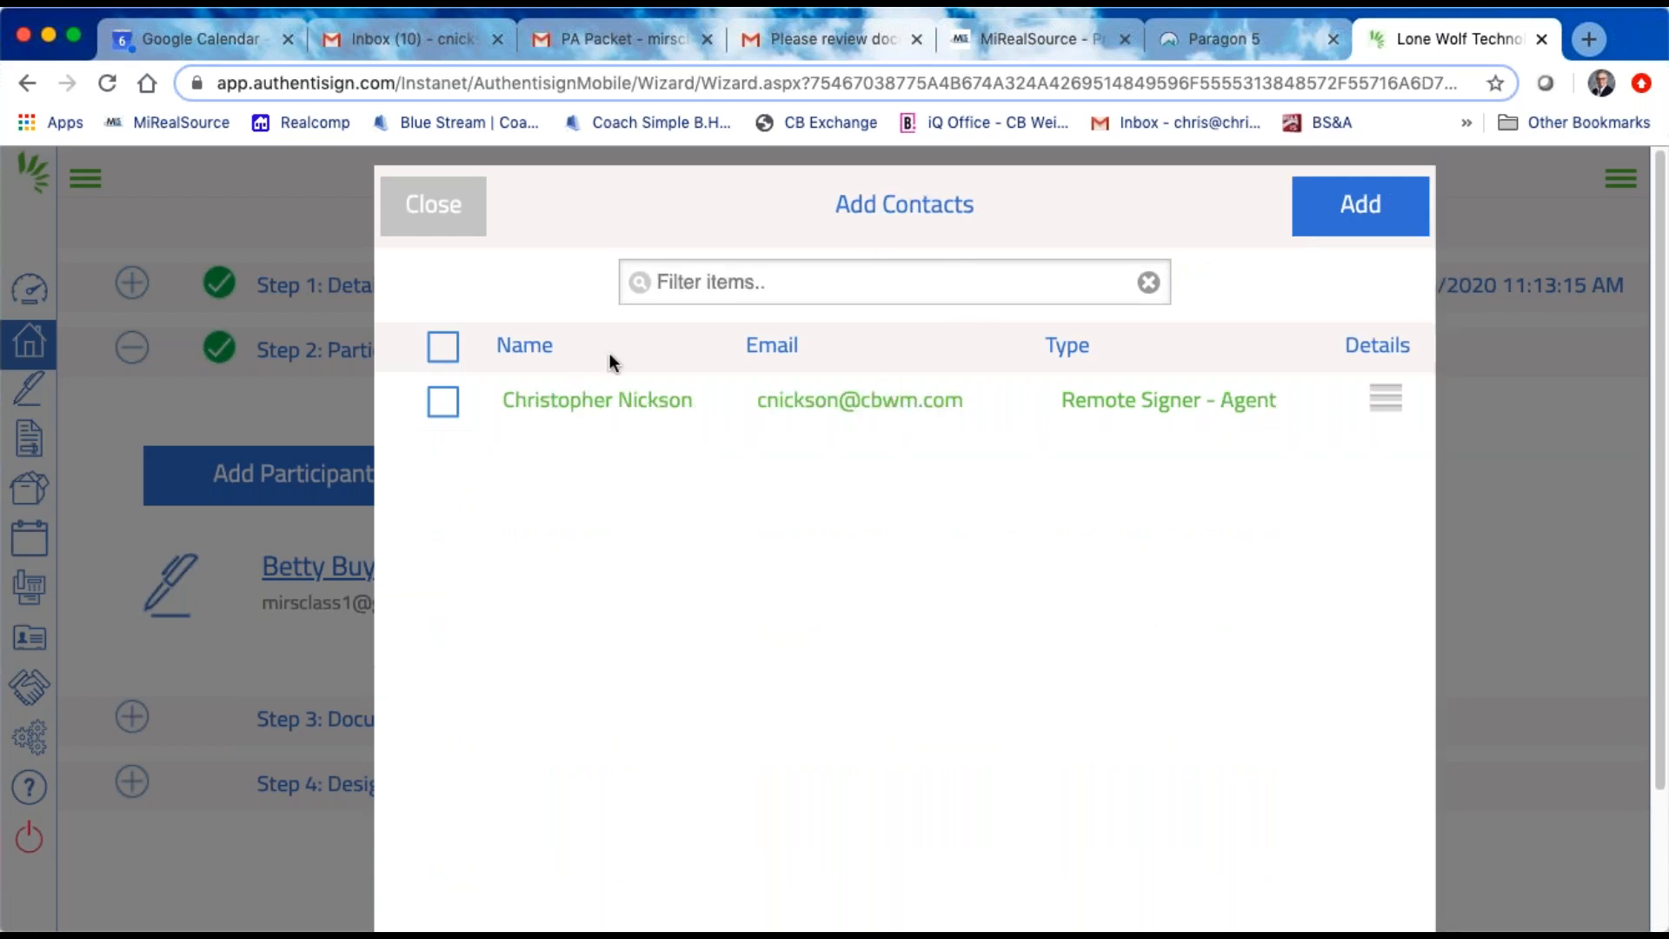
Step: Add two more buyers from the saved contacts as remote signers of the signing
scroll(797, 624, down, 1)
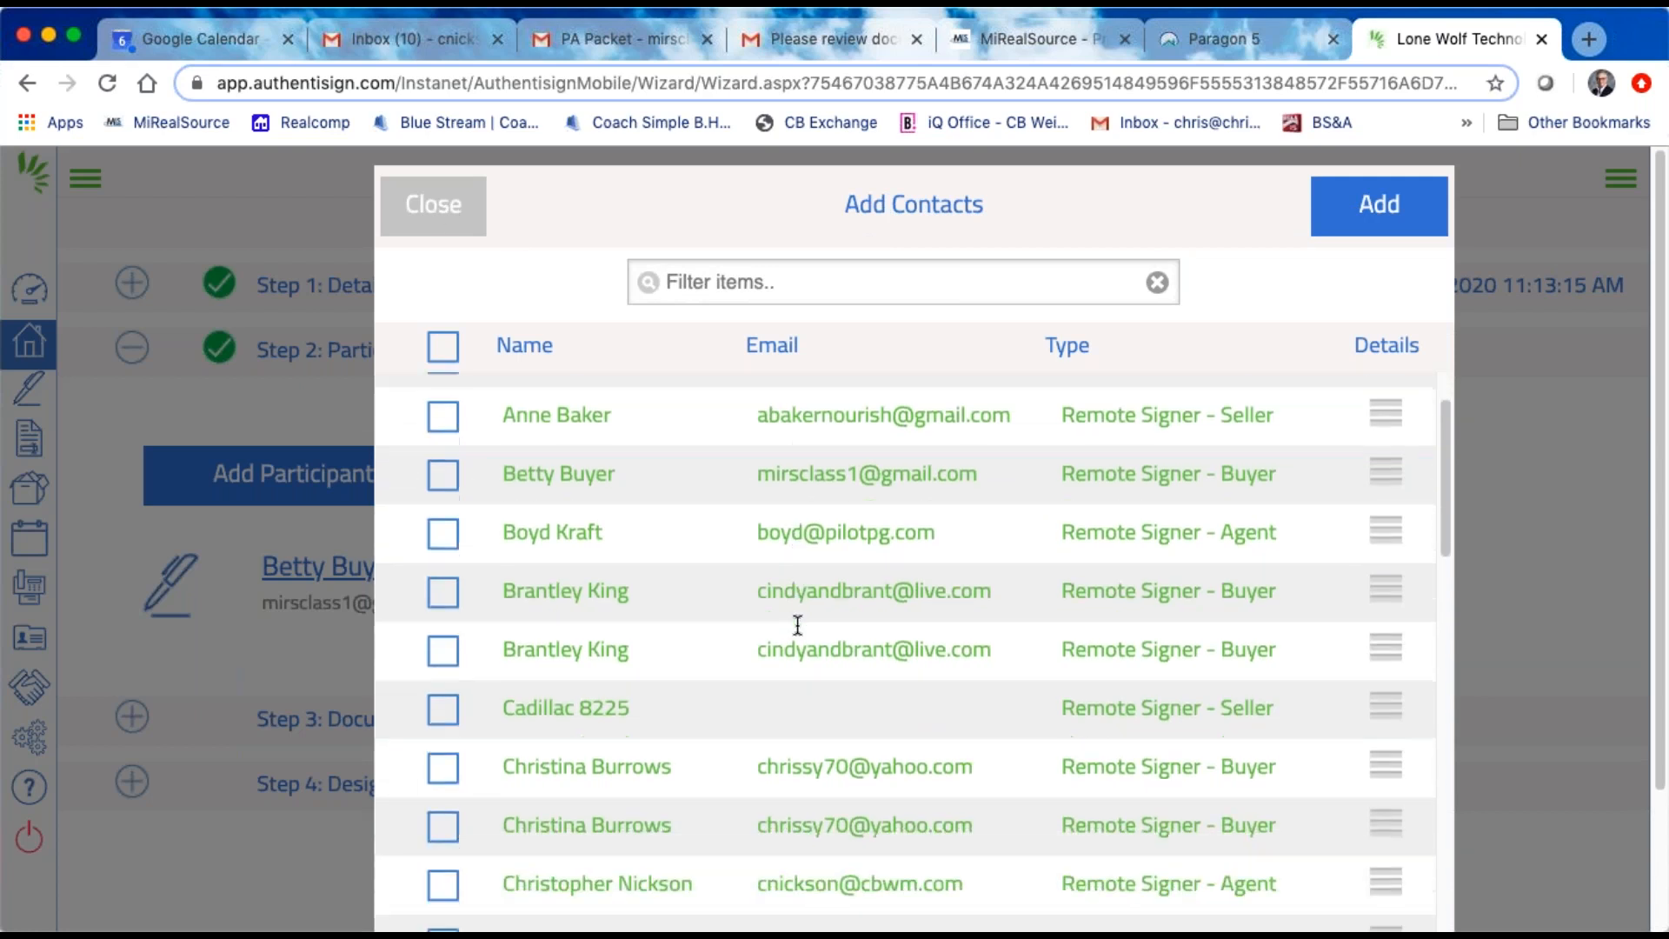
scroll(797, 624, down, 1)
click(444, 616)
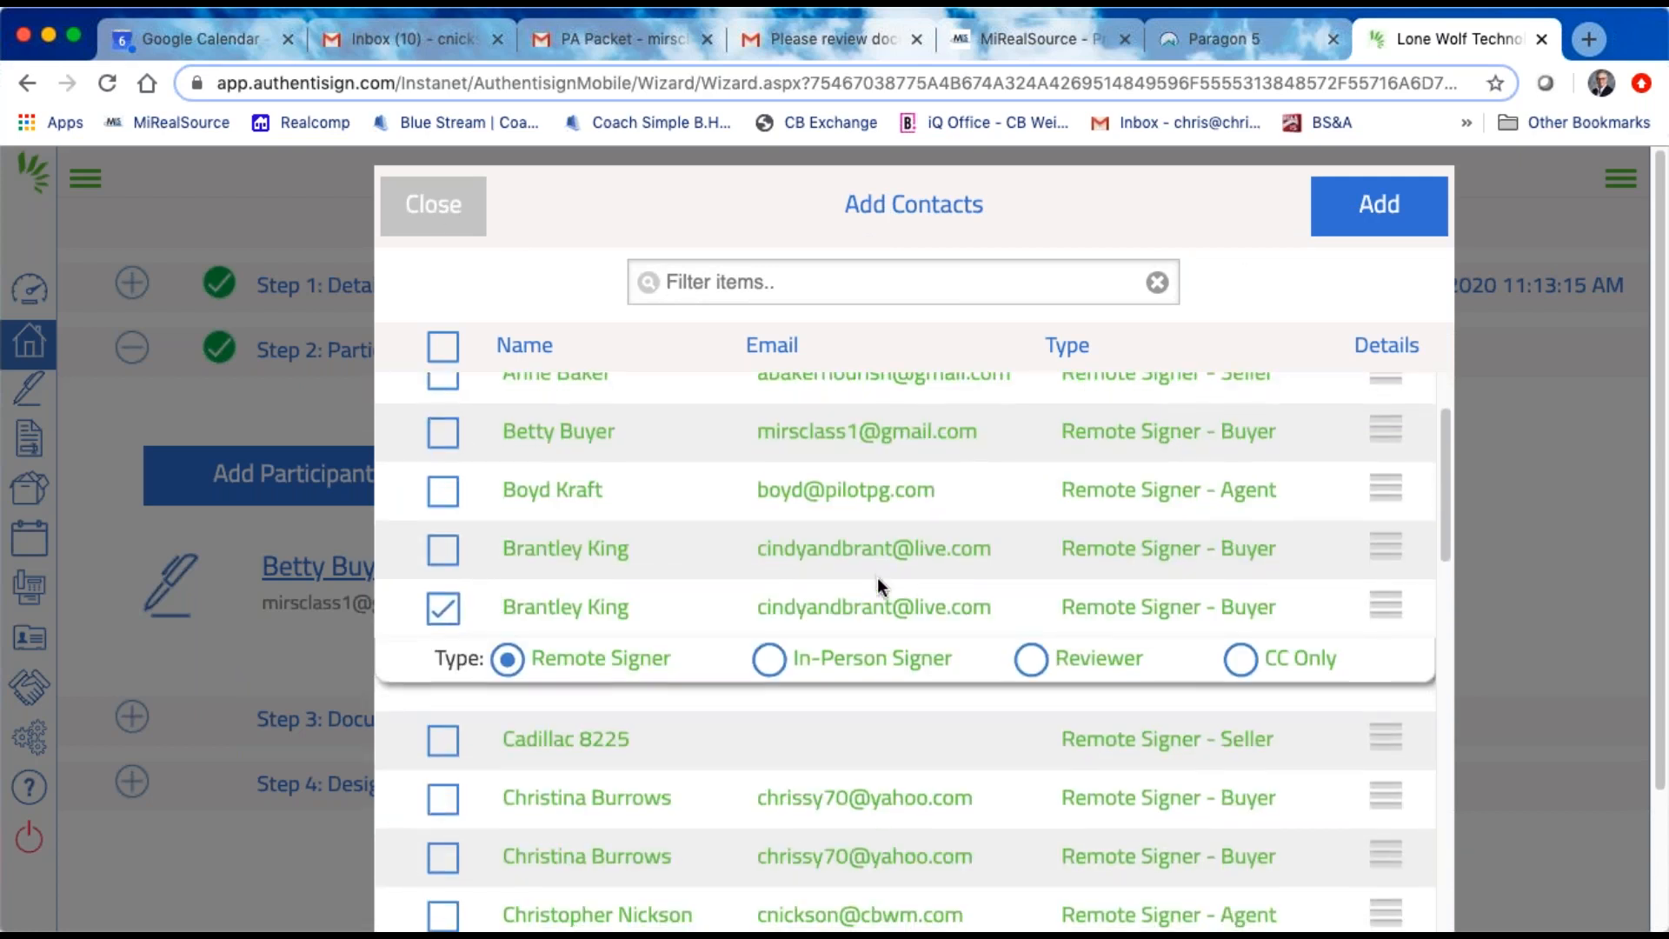
scroll(878, 577, down, 3)
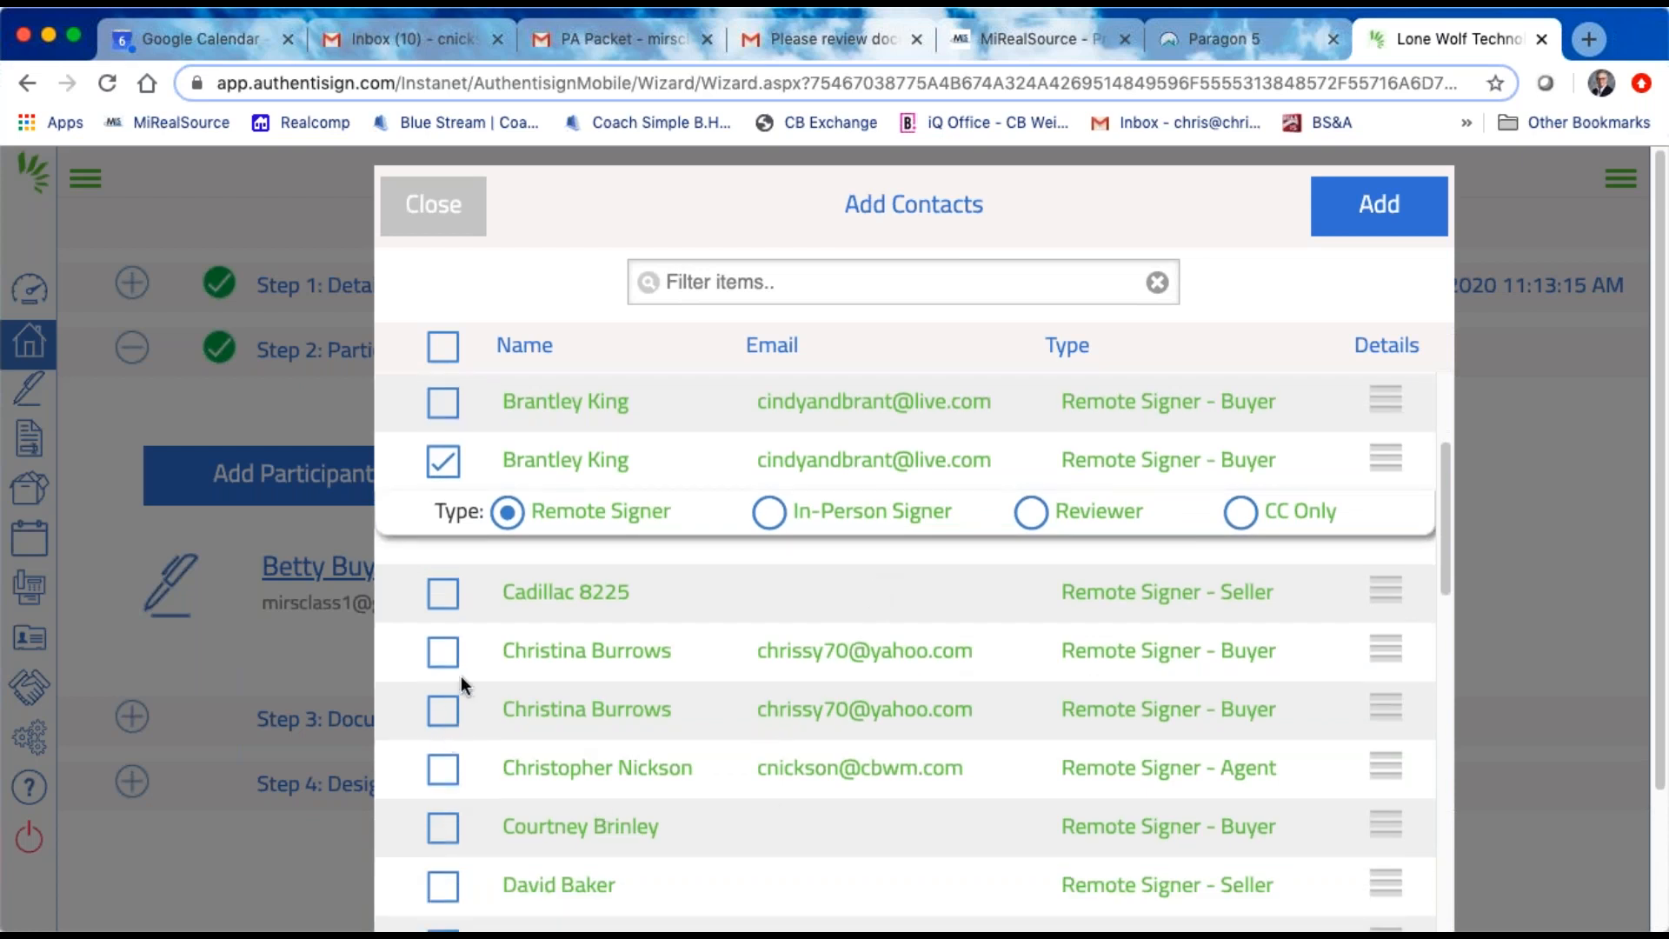
click(445, 651)
click(1377, 200)
Step: Add the CBWM - Purchase Agreement (Rev. 06/18) from the transaction's forms to the signing's documents
scroll(744, 701, down, 3)
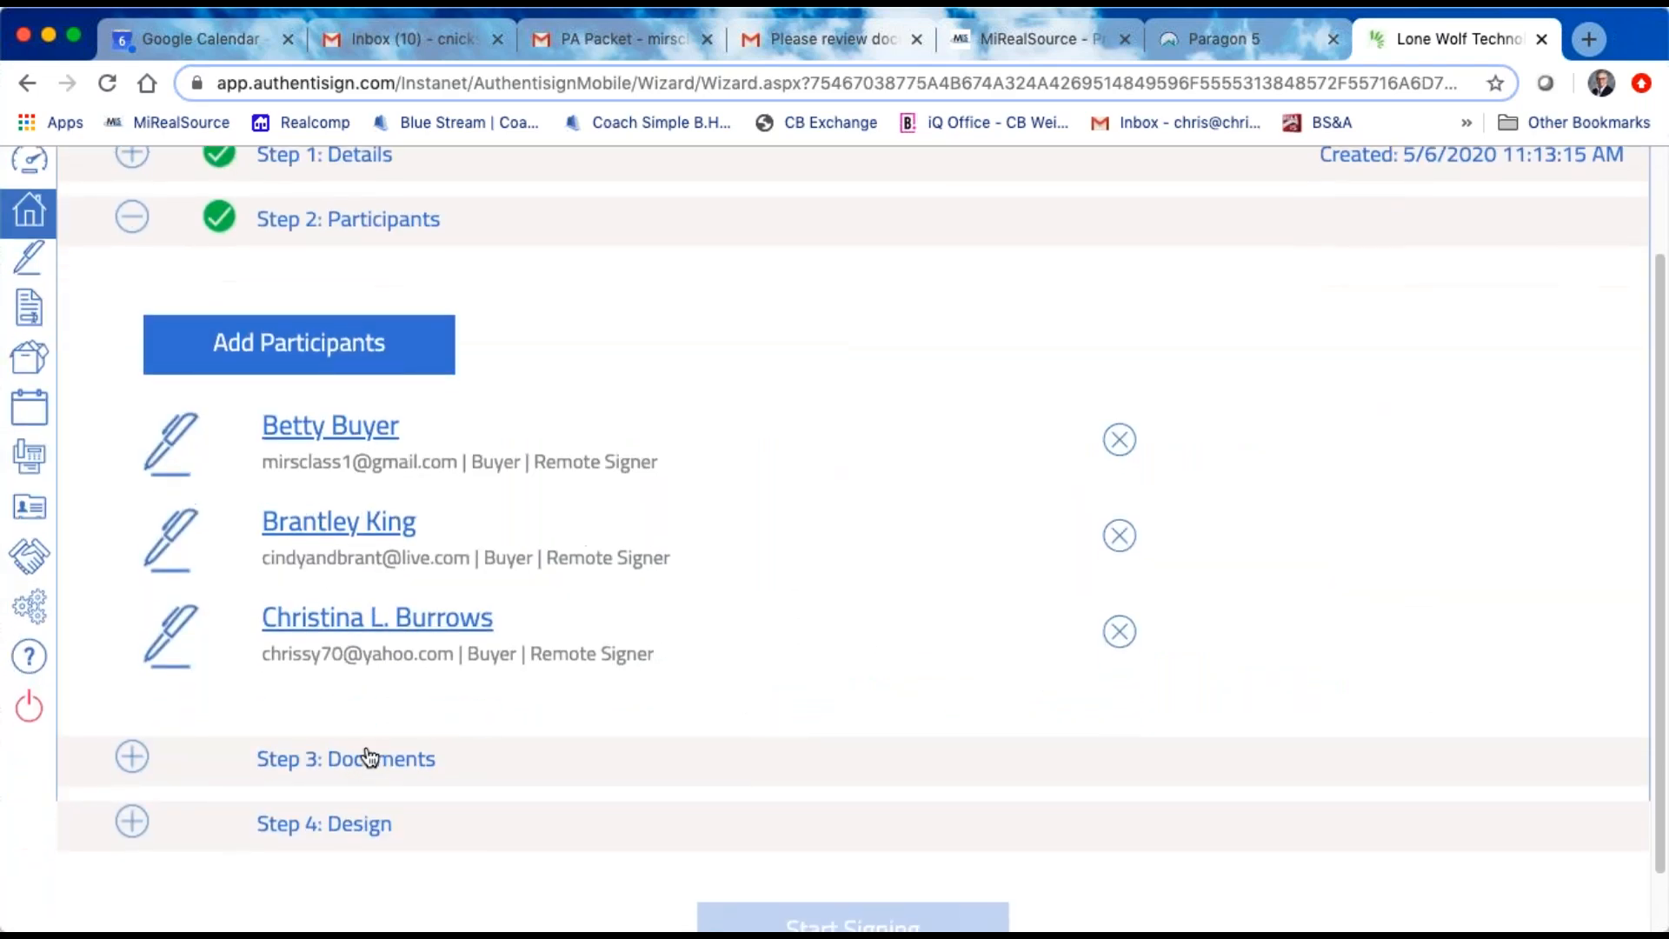
click(353, 779)
scroll(626, 686, down, 2)
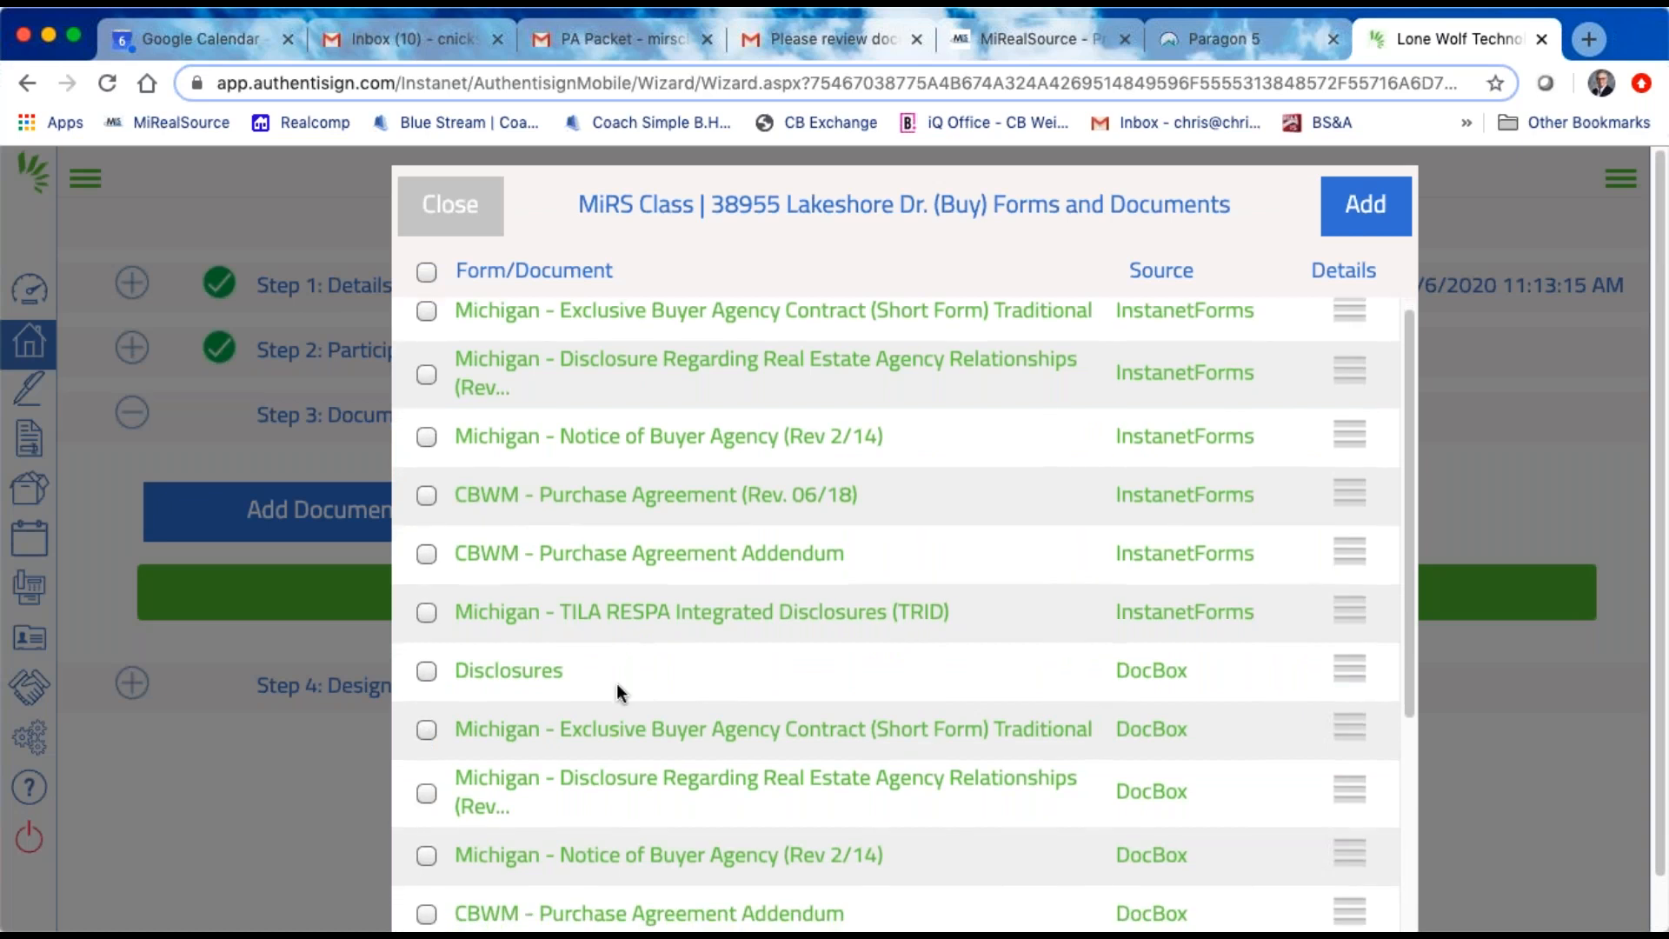
click(426, 492)
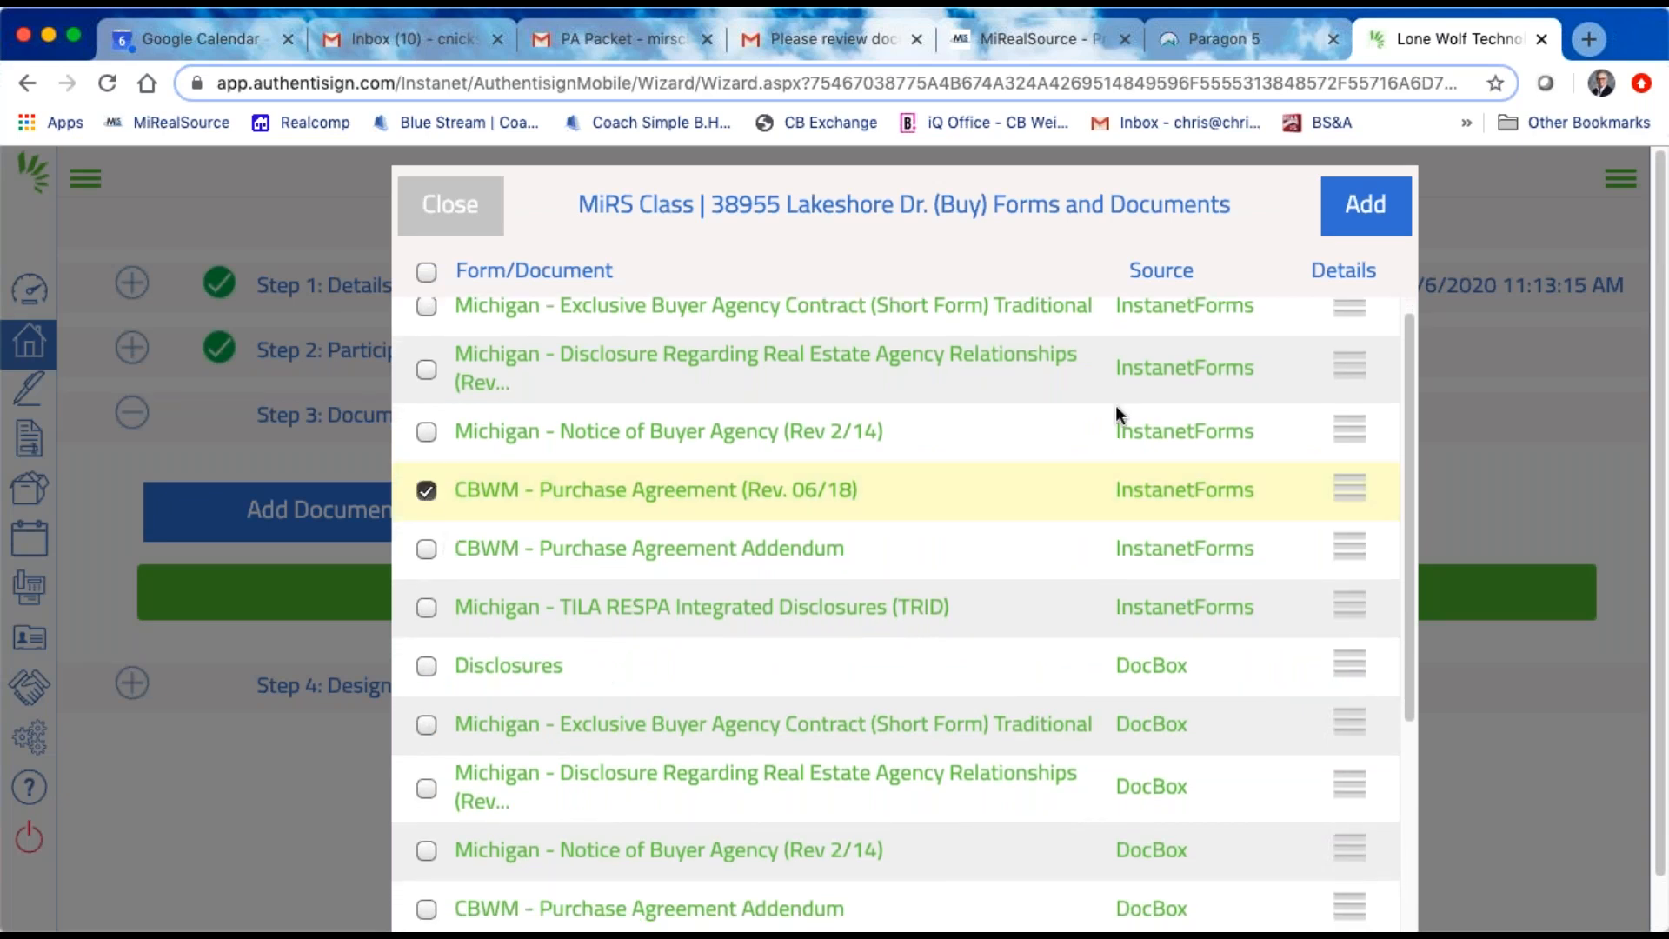
click(1364, 202)
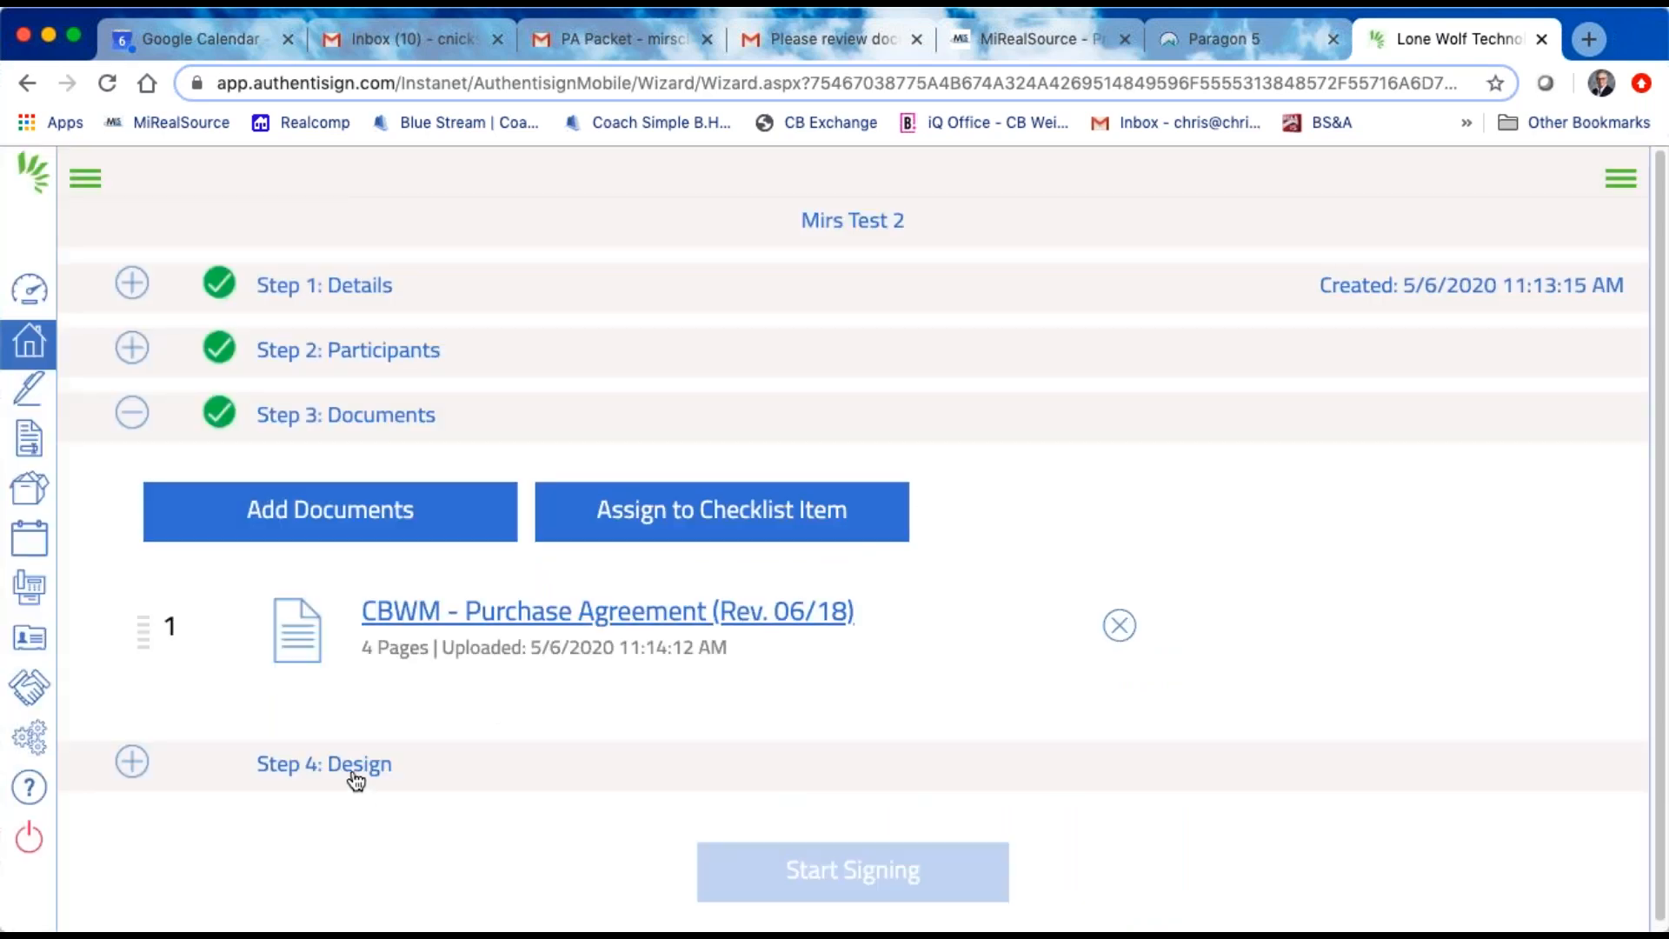
Step: Start the signing design and place a Sign Here block for the first buyer on page 4's Buyer Signature section
click(355, 776)
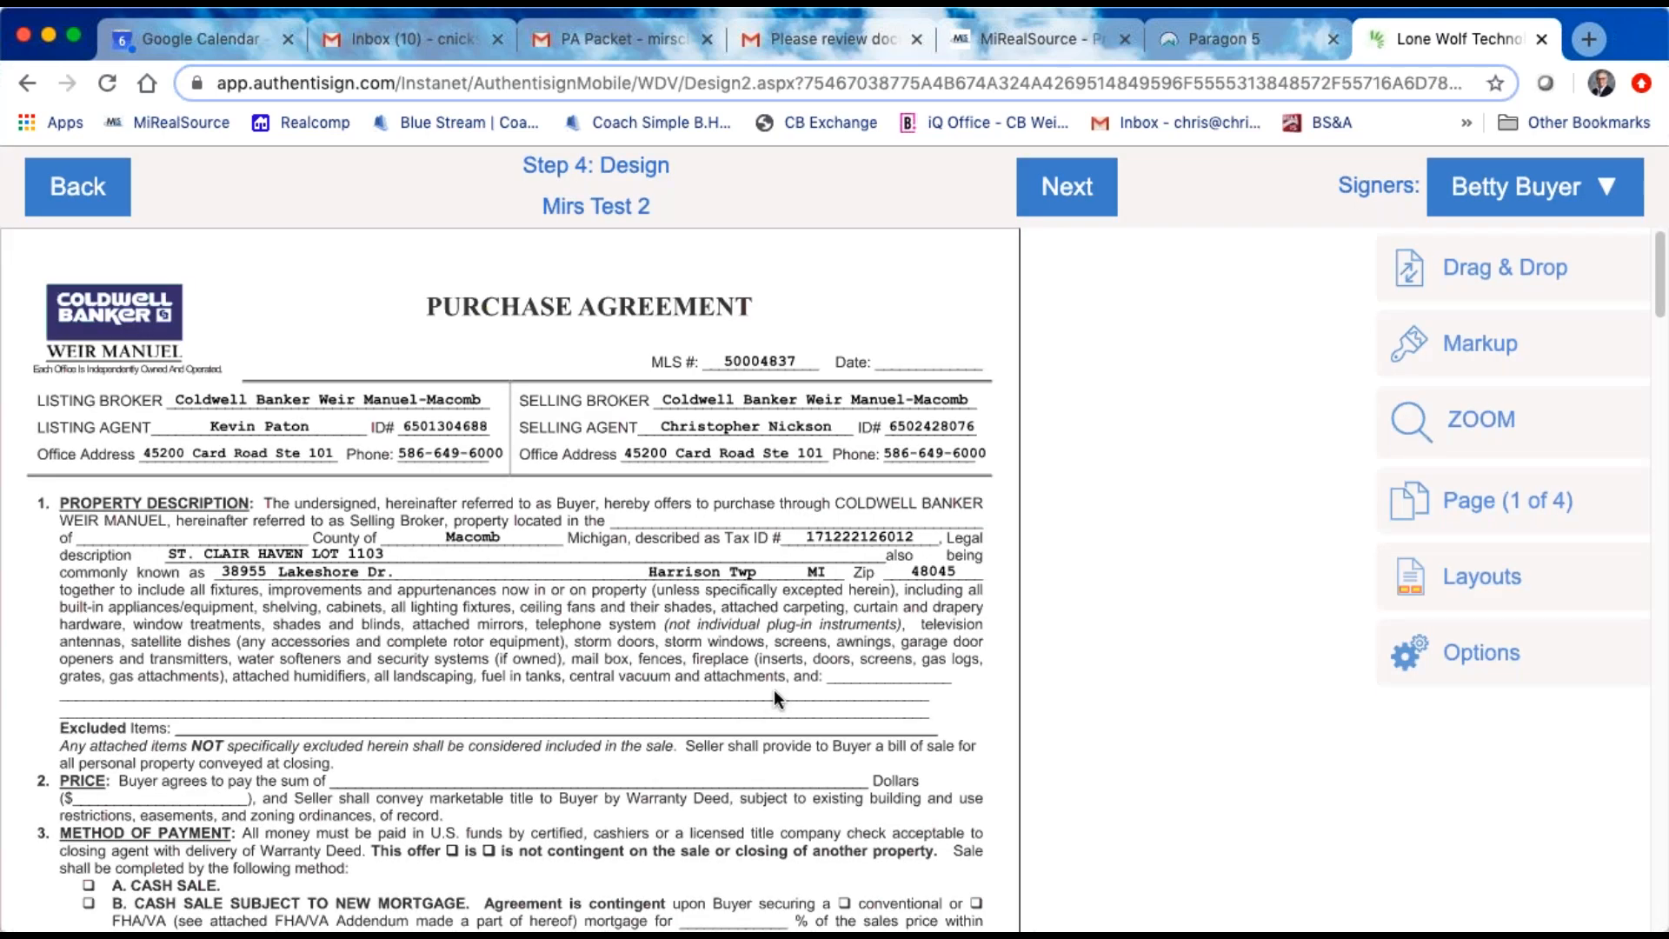
scroll(850, 695, down, 15)
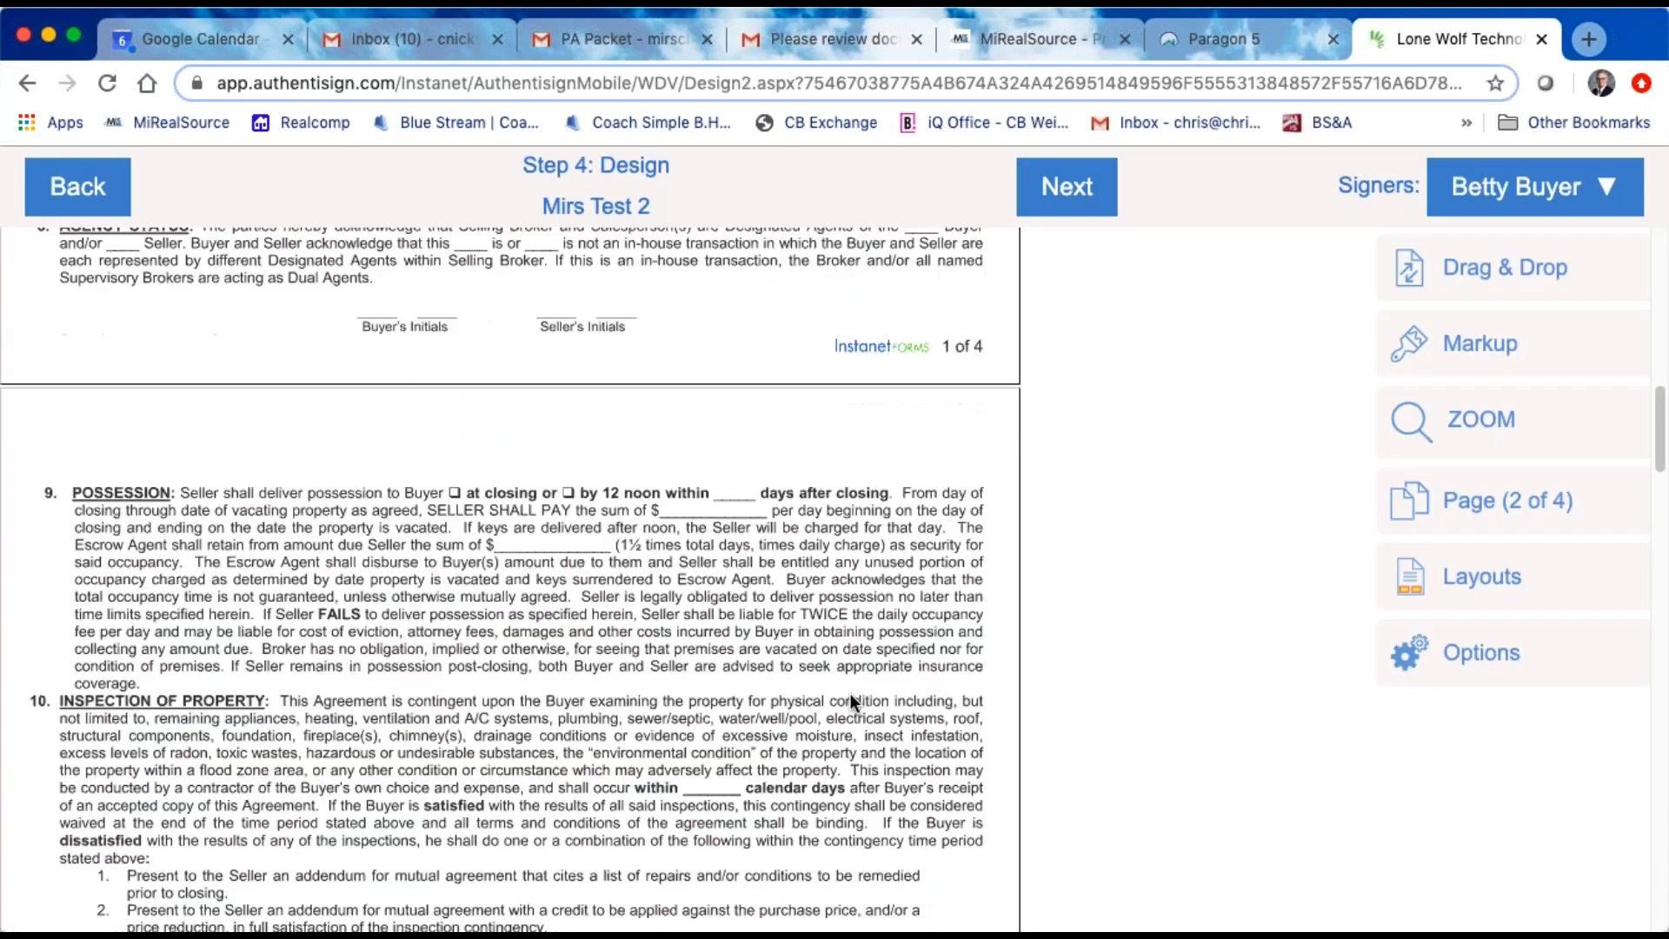
scroll(848, 691, down, 15)
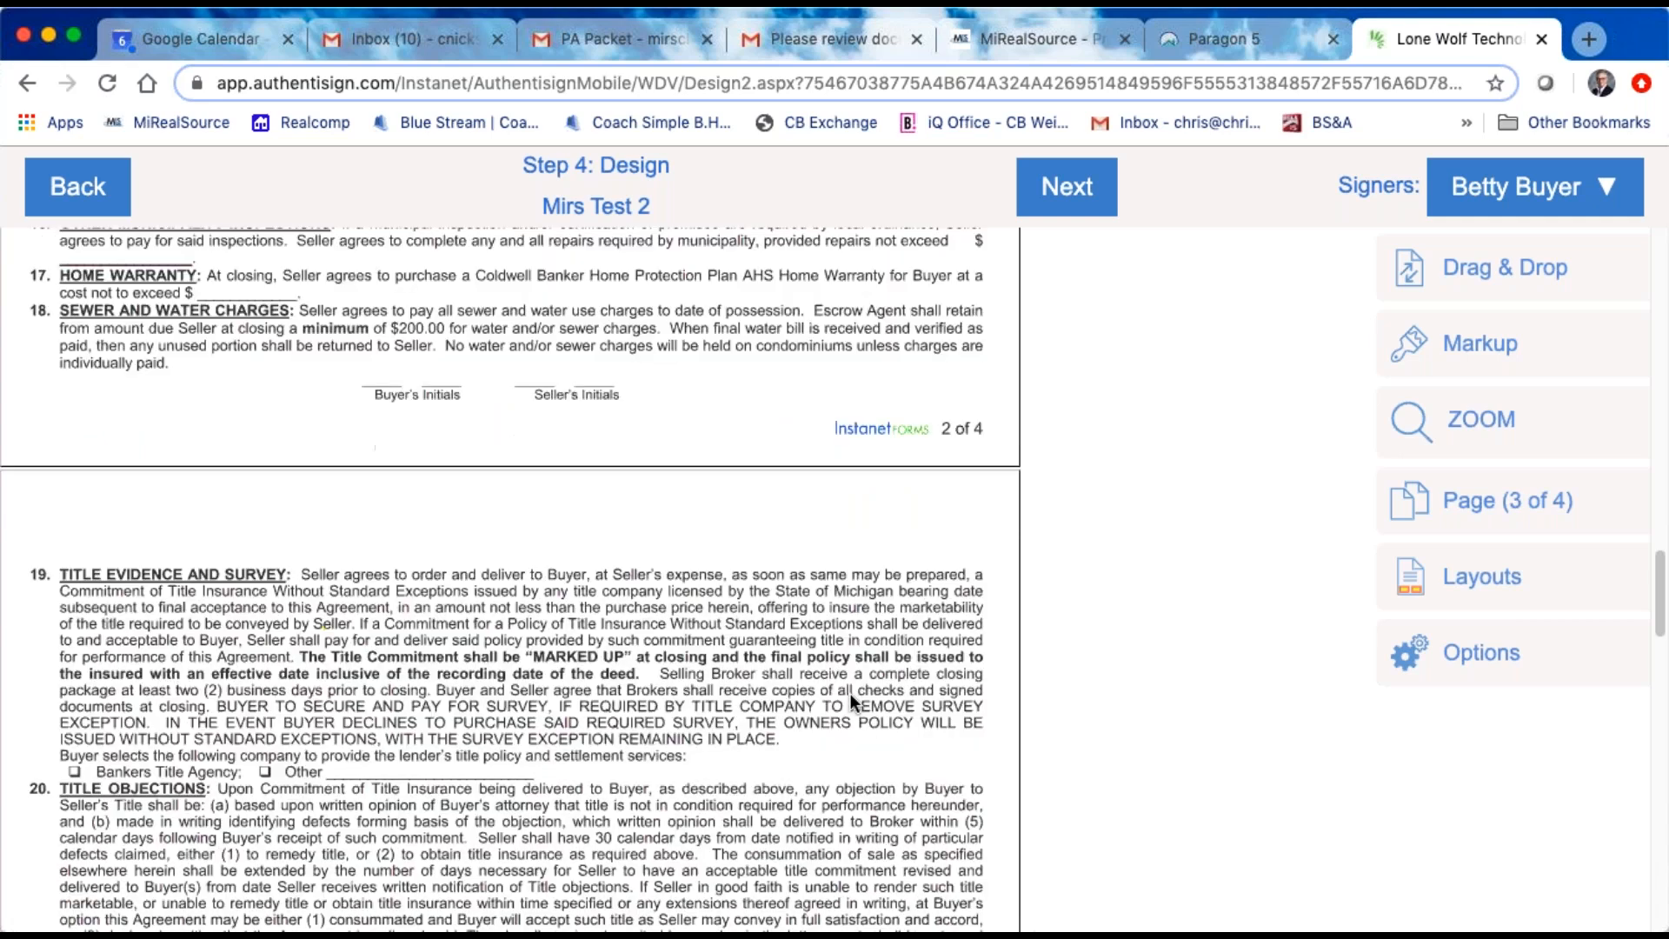
scroll(848, 692, down, 20)
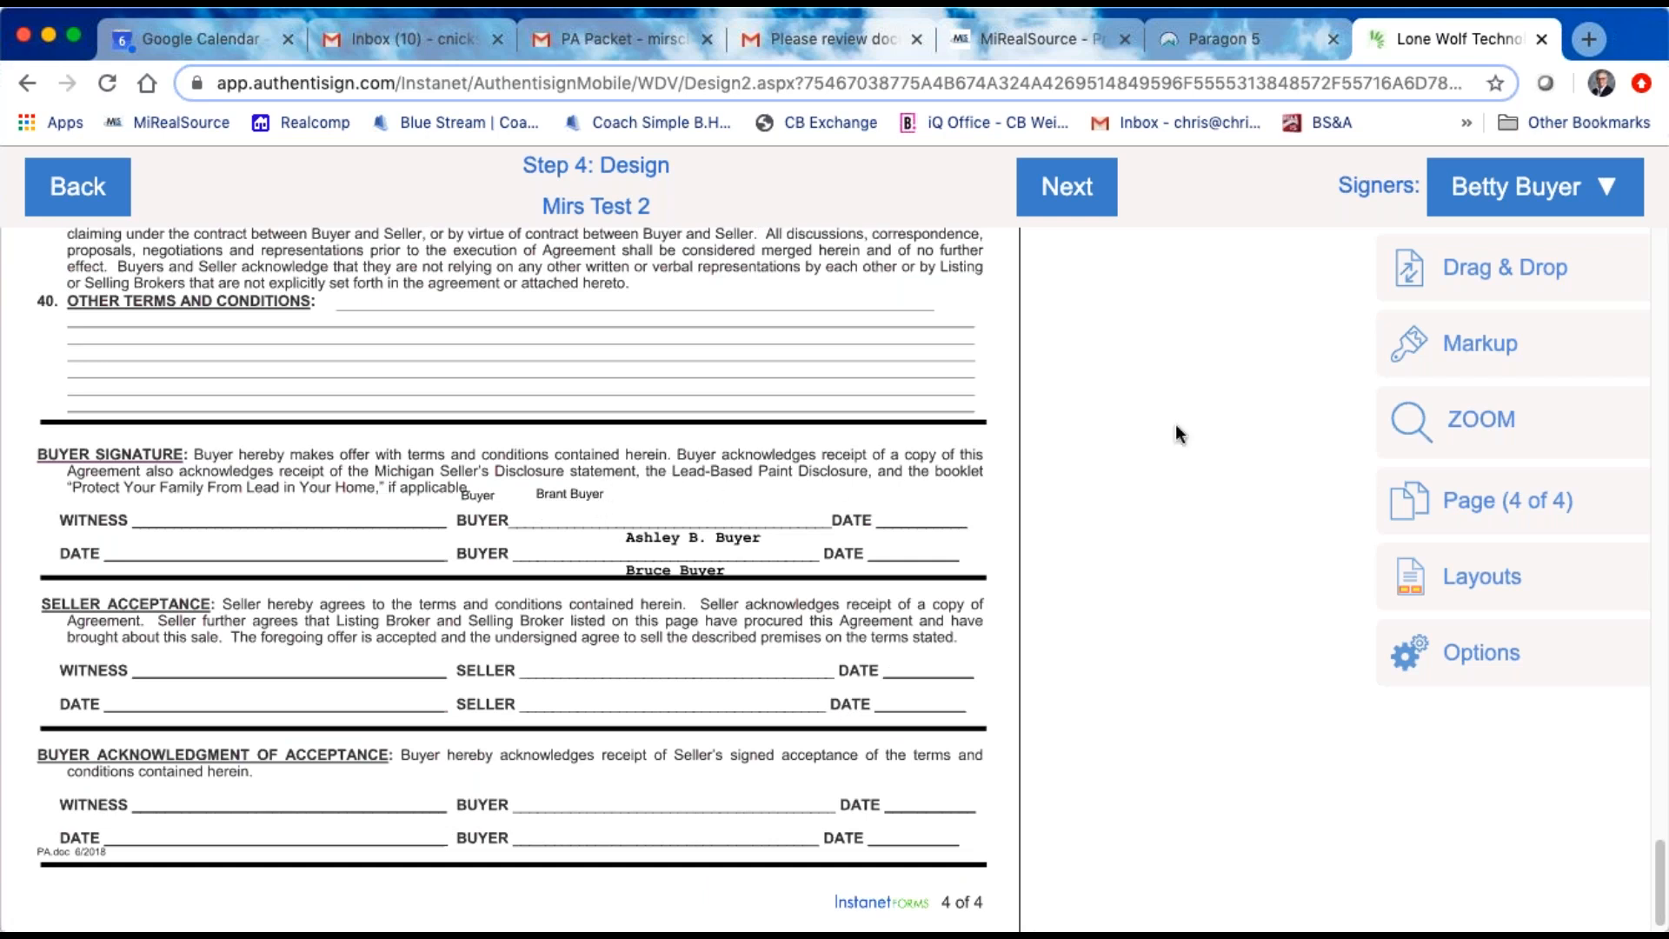
click(1588, 187)
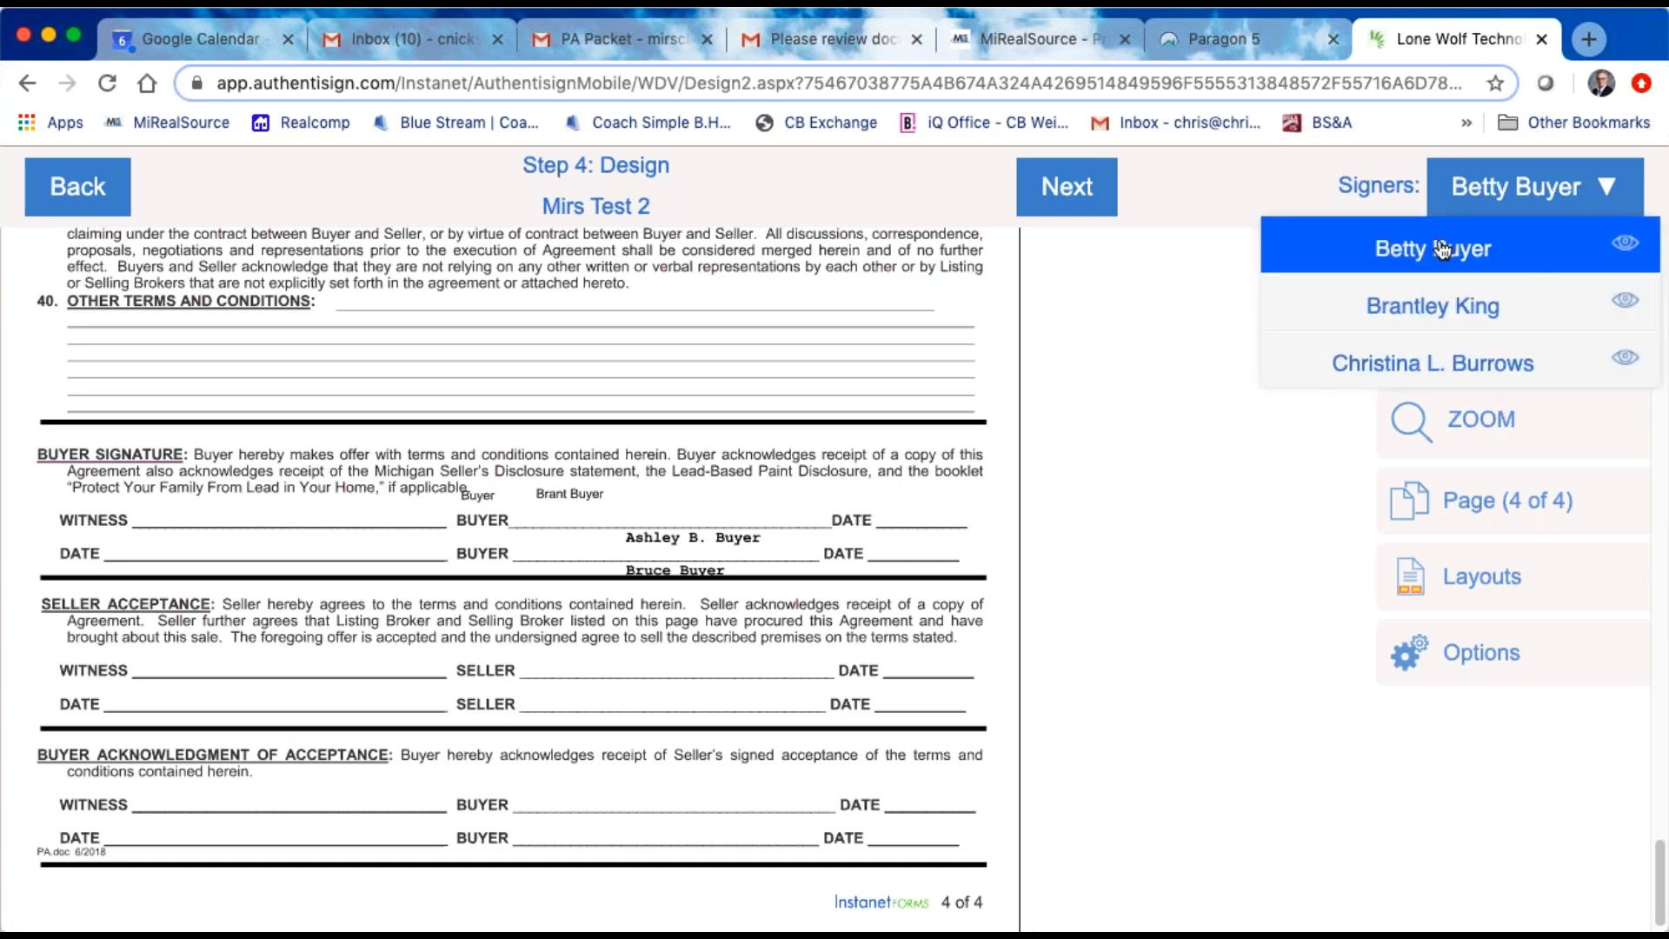
click(1124, 552)
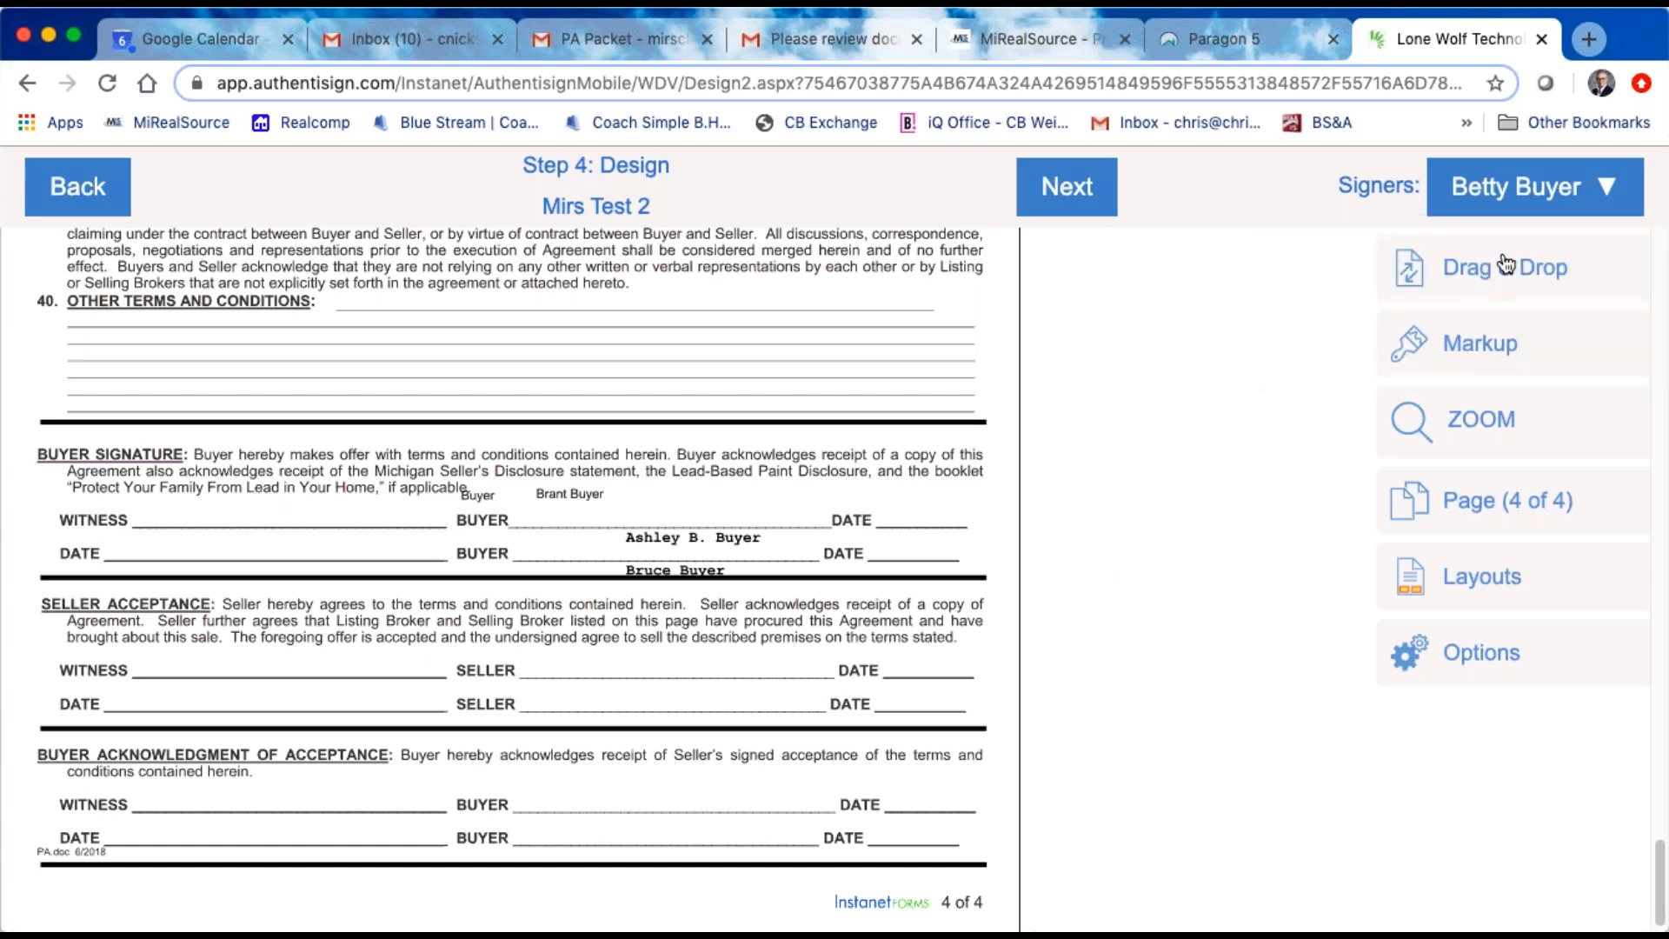
click(1505, 266)
mouse_move(1019, 274)
mouse_down()
mouse_move(678, 556)
mouse_move(631, 547)
mouse_move(584, 436)
mouse_move(541, 408)
mouse_move(801, 412)
mouse_move(730, 405)
mouse_up()
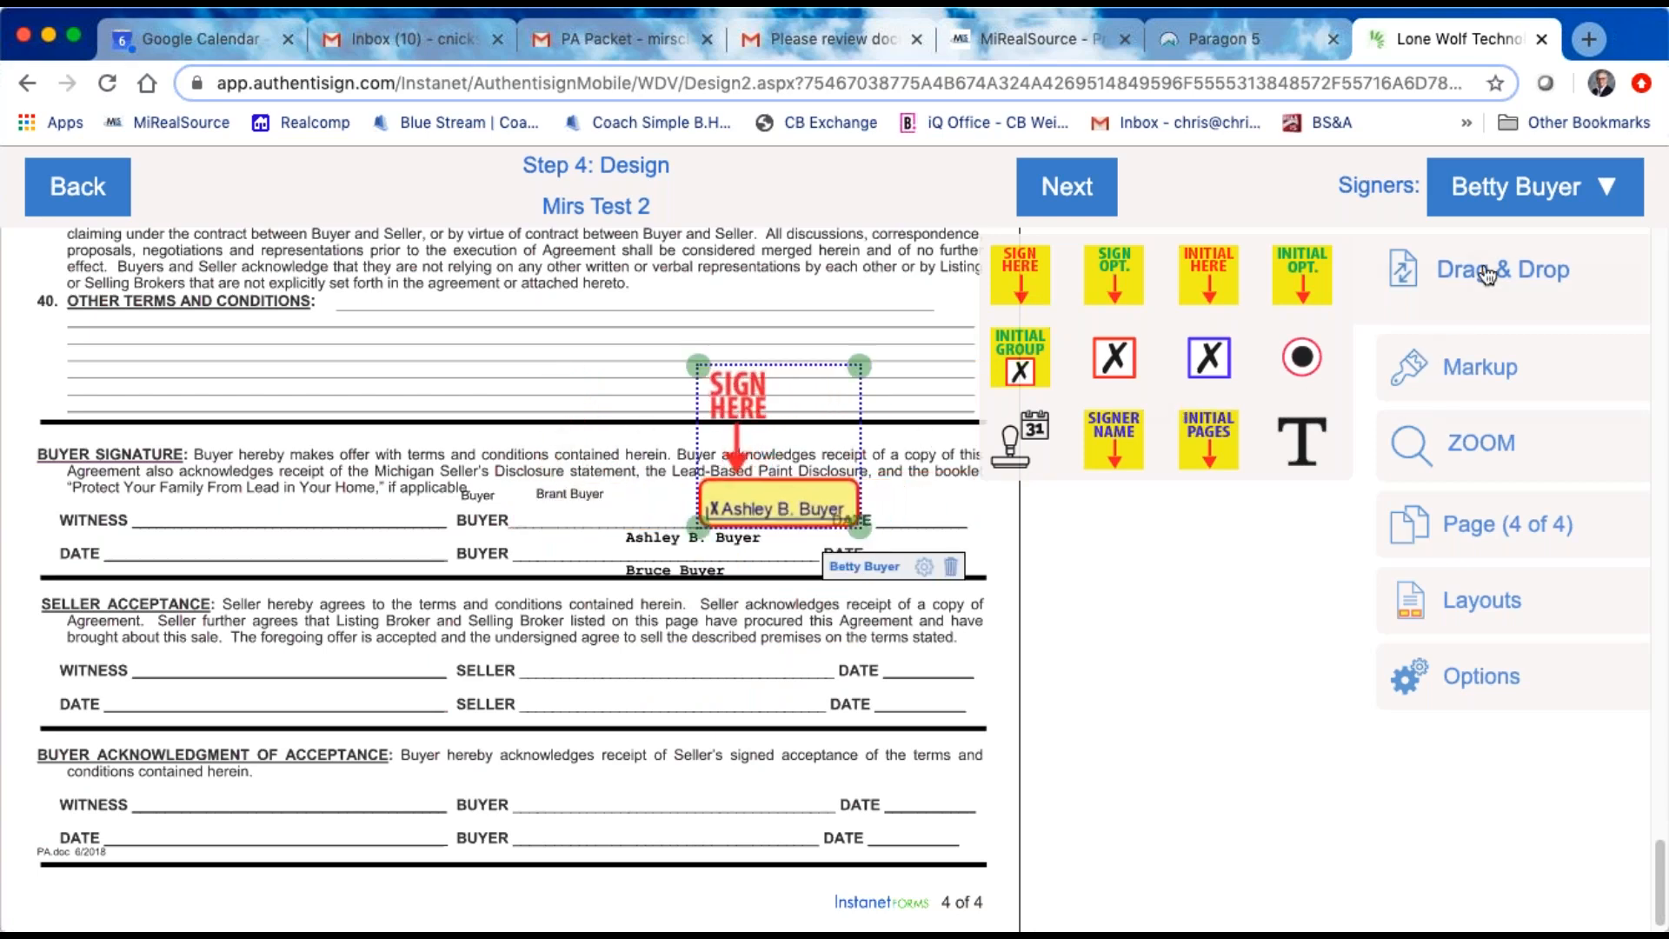
Step: Place a Sign Here block for the second signer above the first buyer line in the Buyer Signature section
click(1587, 194)
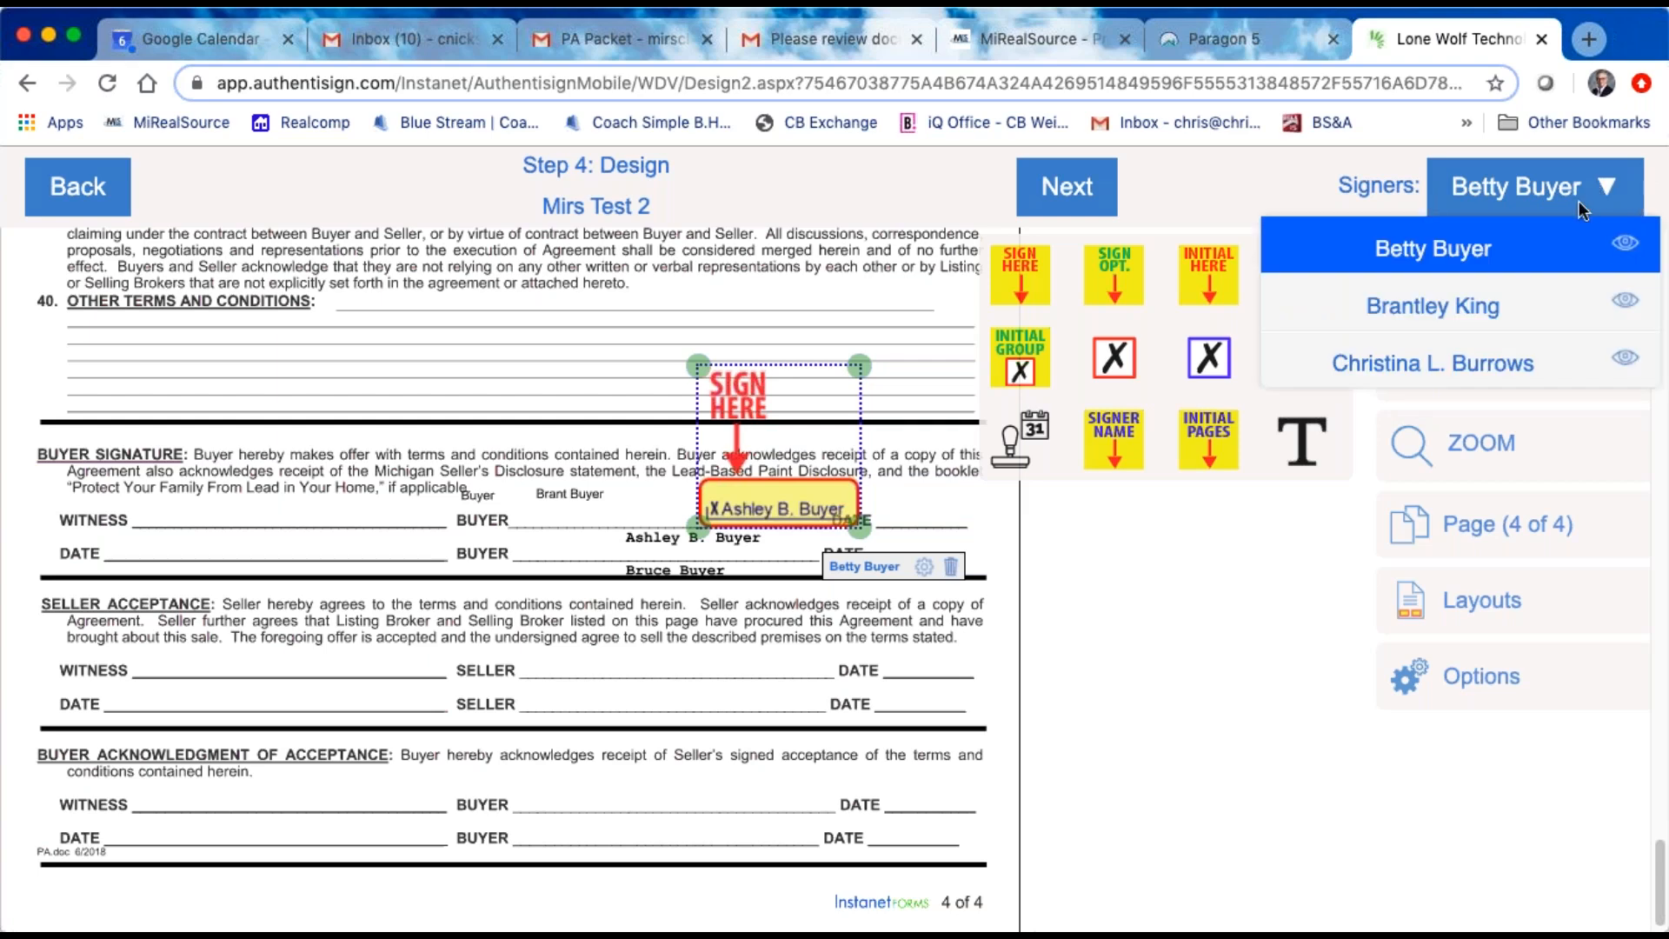
click(1490, 315)
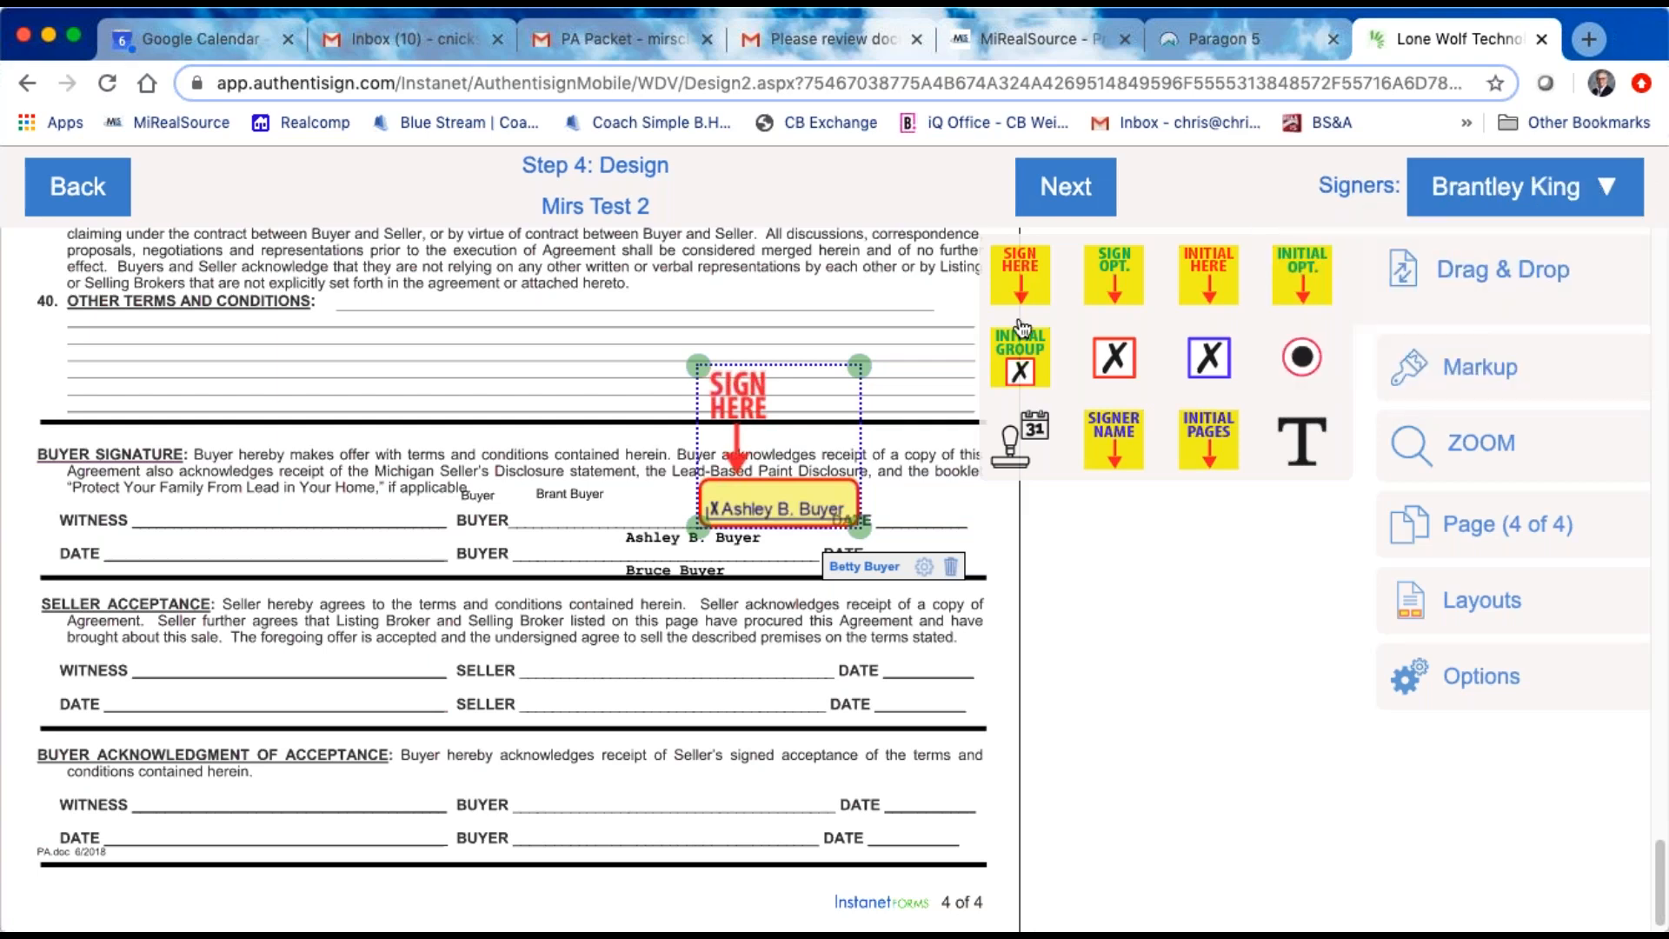
drag(1022, 274, 540, 351)
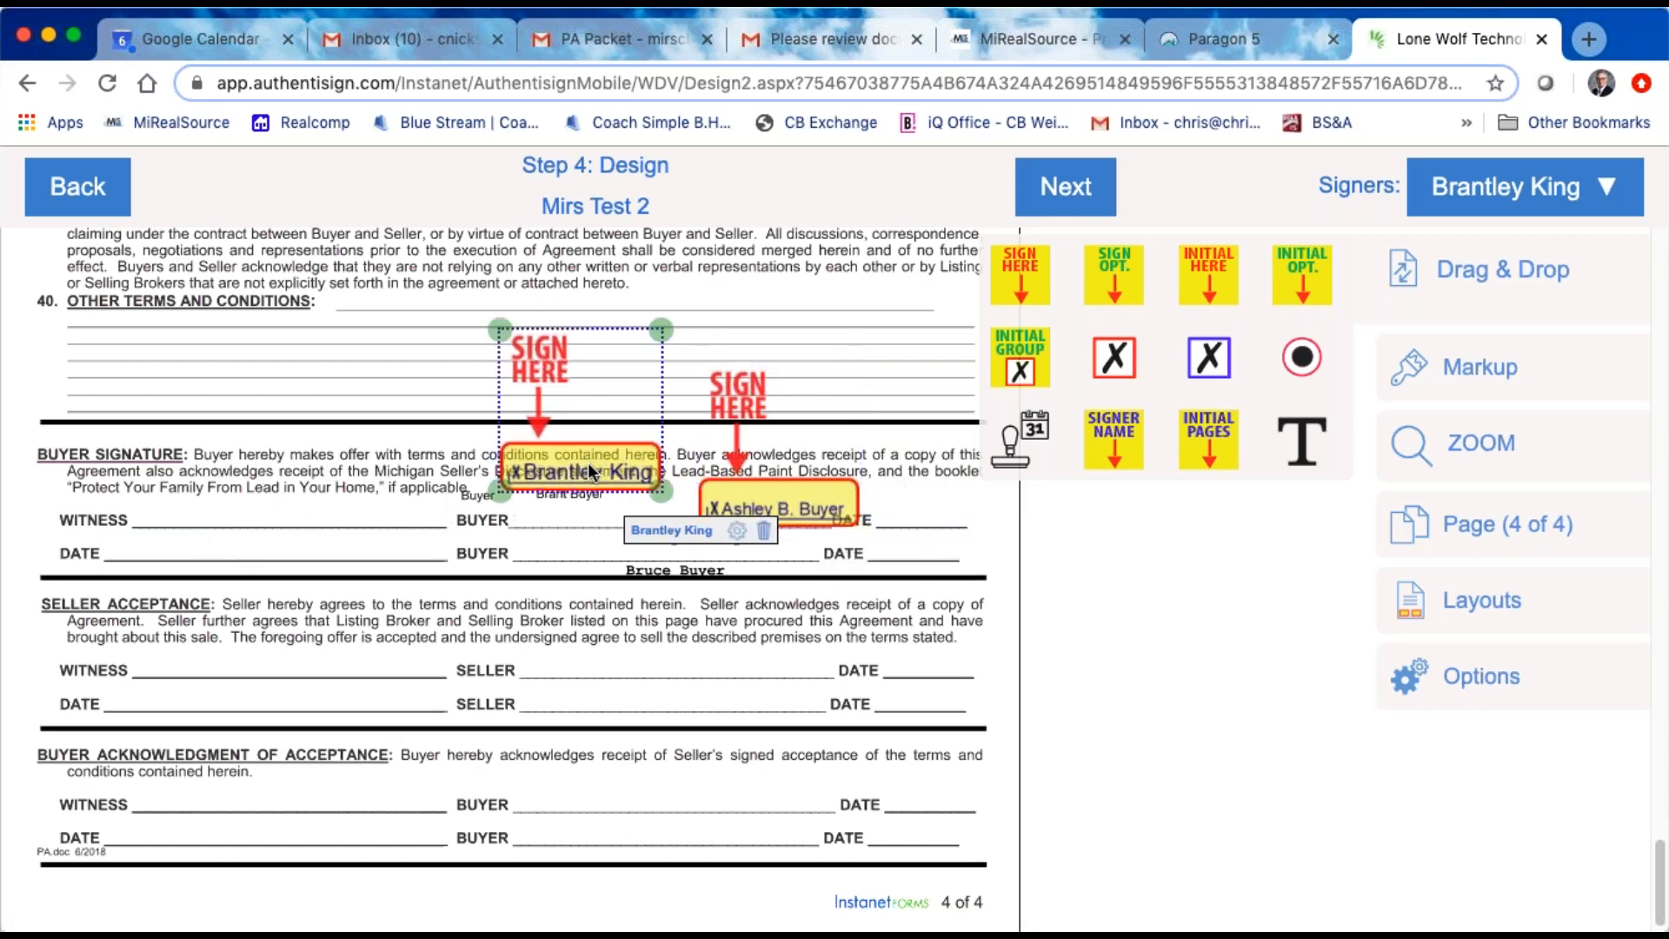
mouse_move(584, 457)
mouse_down()
mouse_move(584, 497)
mouse_move(587, 463)
mouse_up()
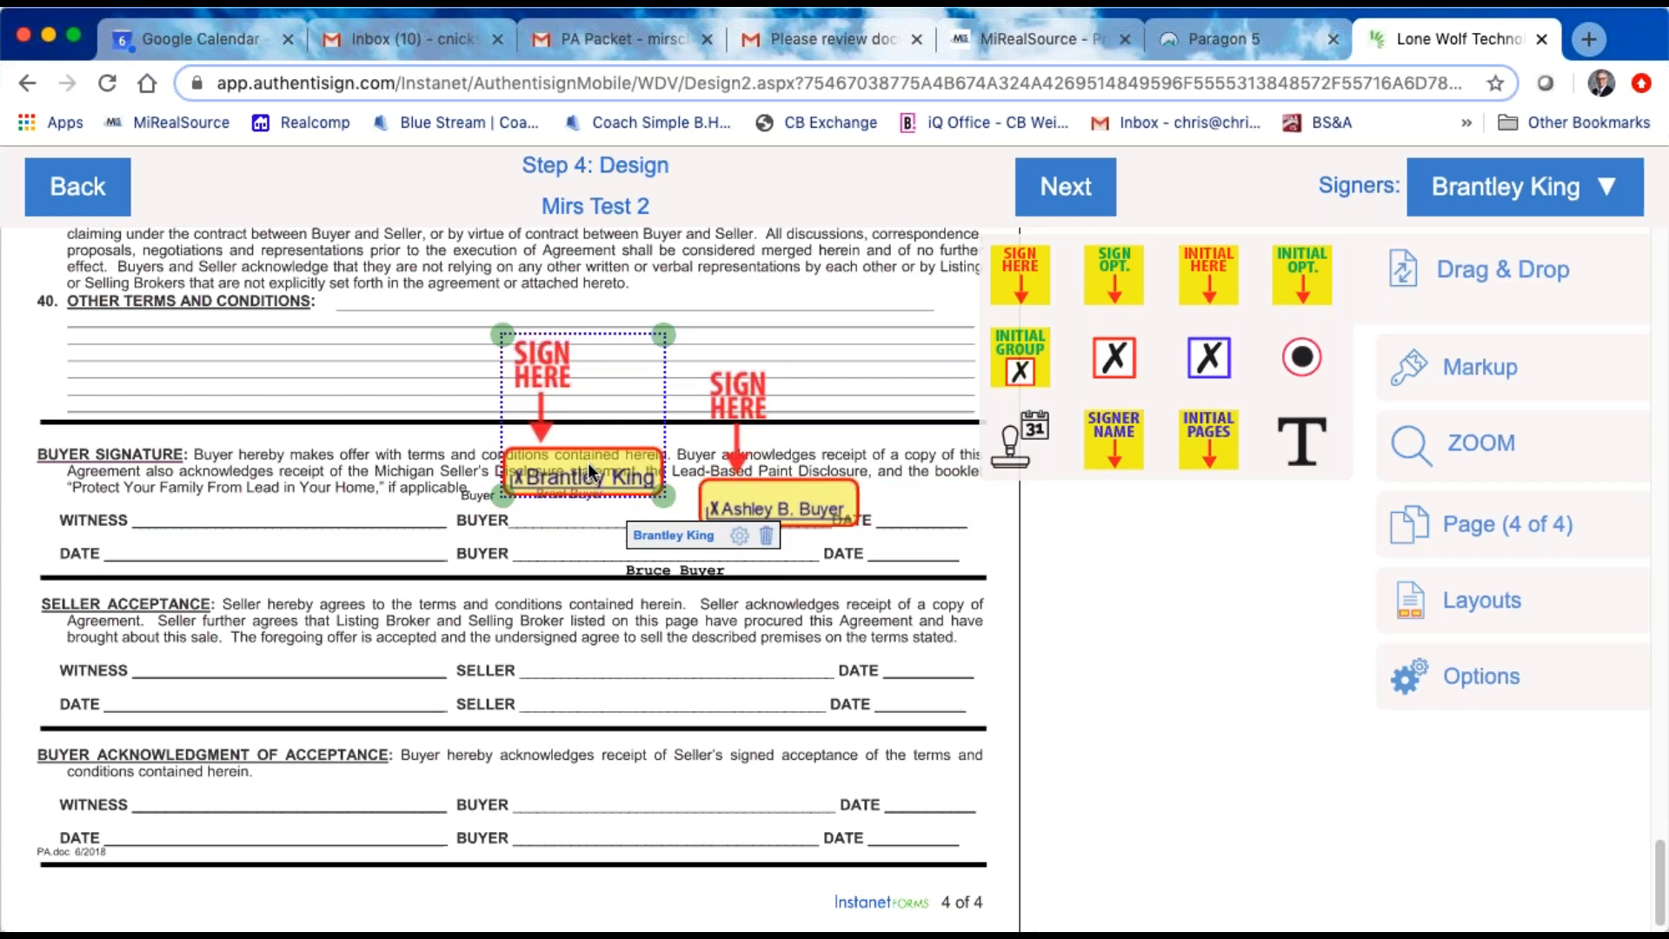
Step: Place a Sign Here block for the third signer beneath the second signer's block, near the second buyer line
click(1610, 196)
click(1484, 374)
drag(1021, 275, 593, 429)
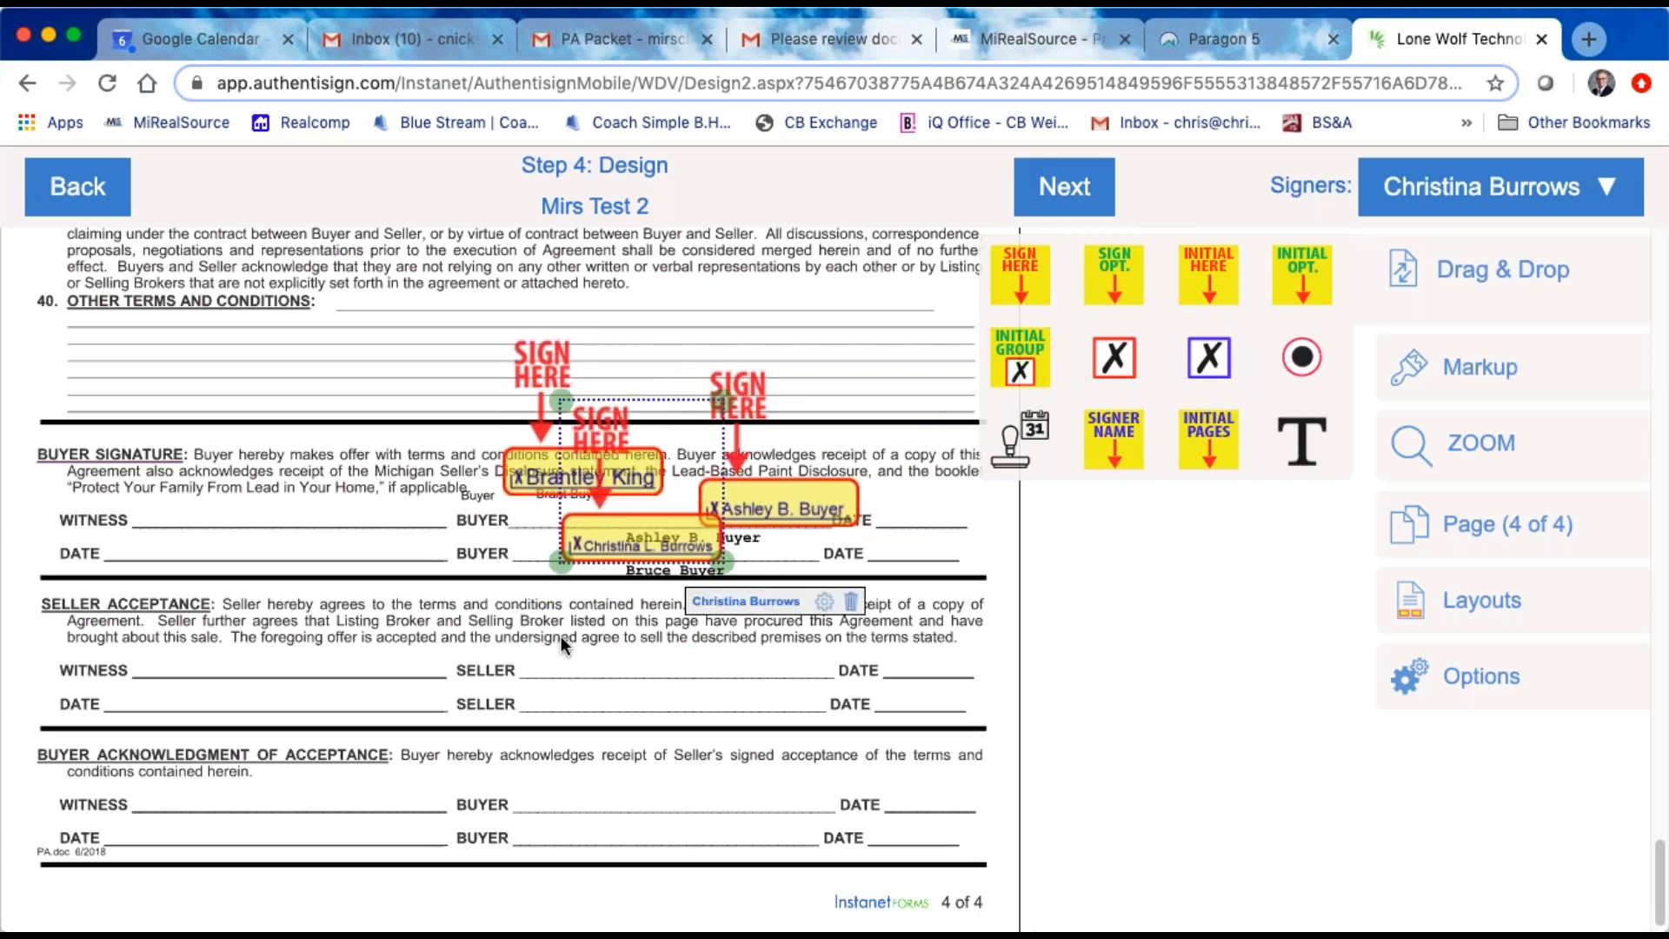
drag(656, 530, 609, 530)
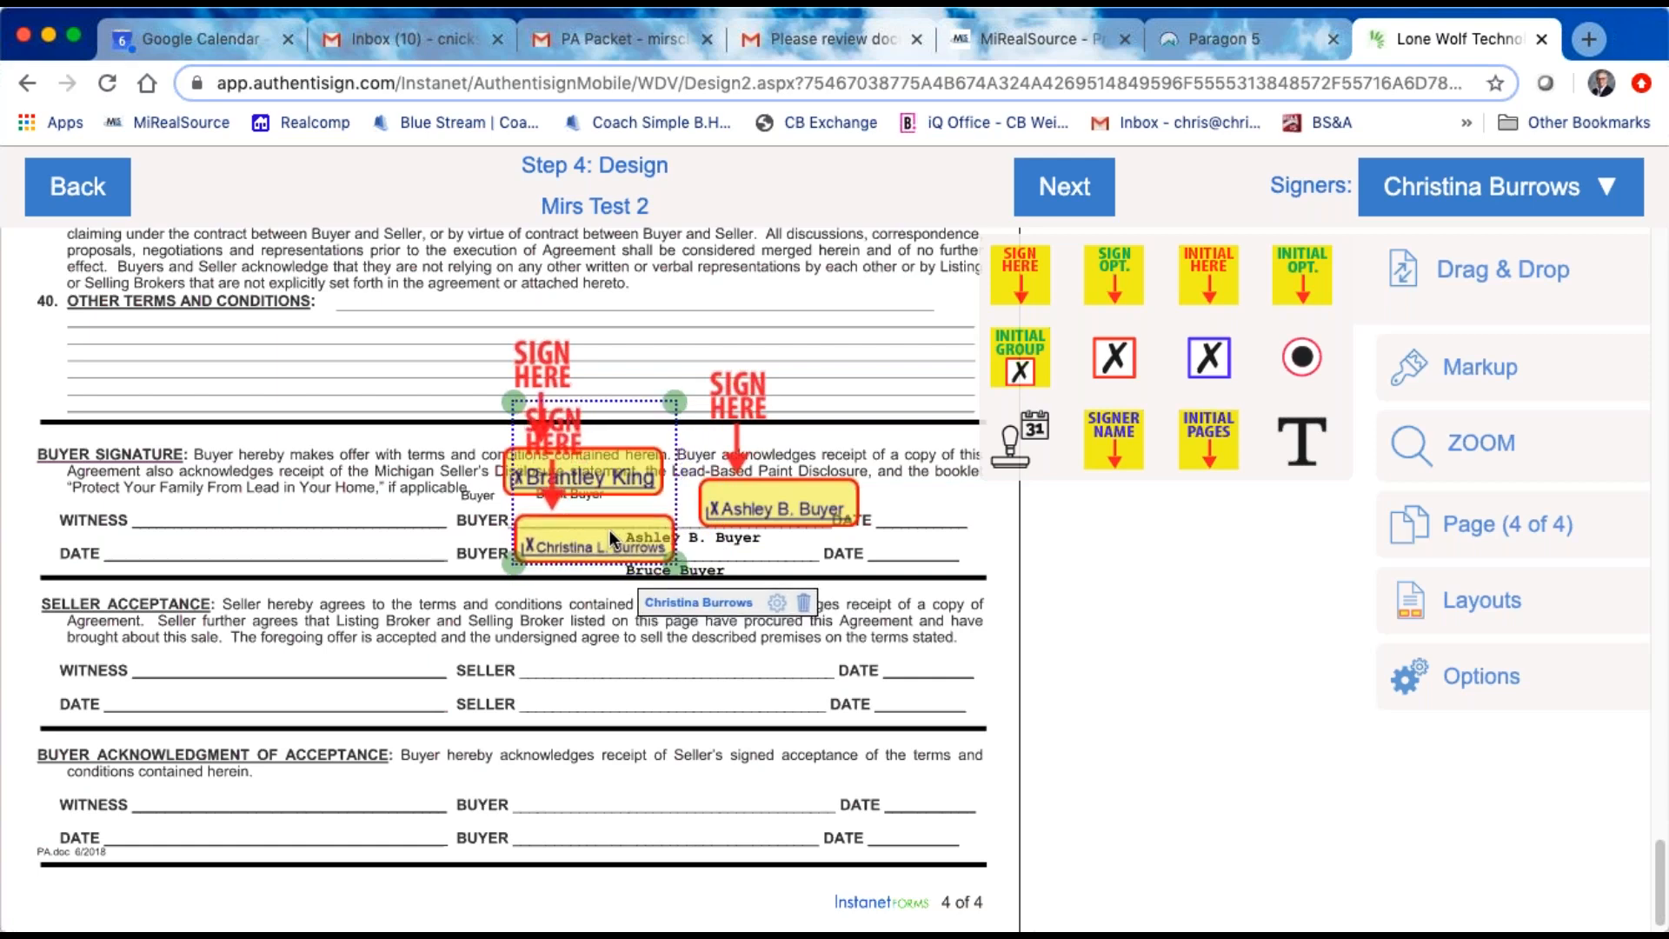
Step: Flip the third signer's Sign Here block horizontally and flip it back
right_click(631, 431)
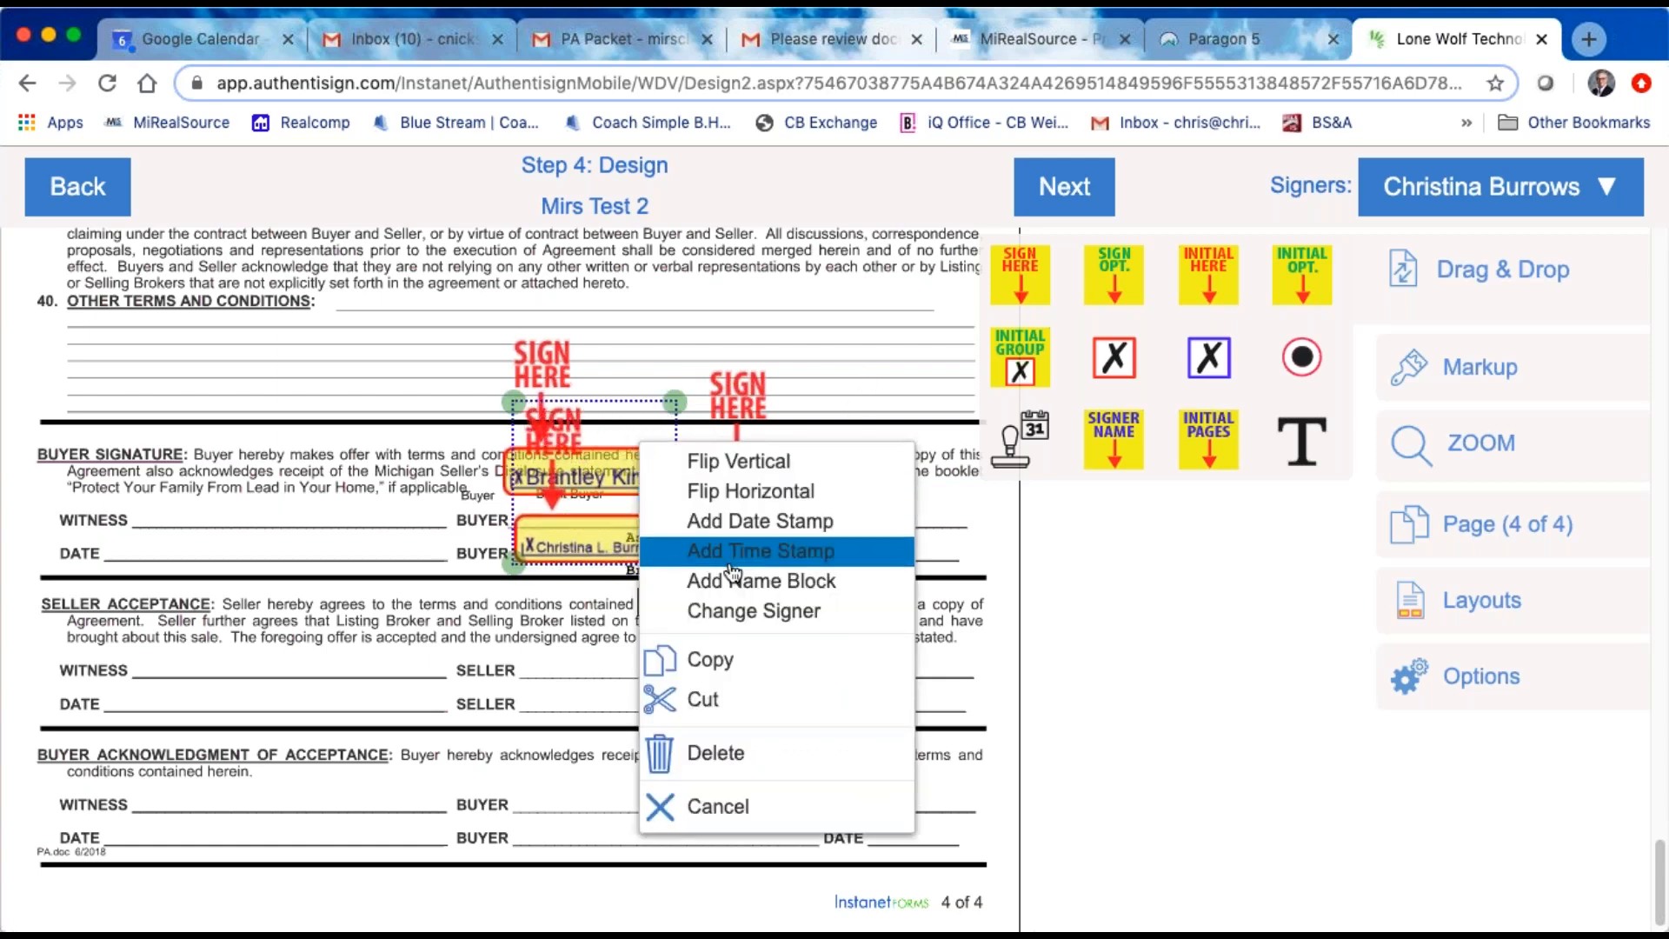
click(750, 491)
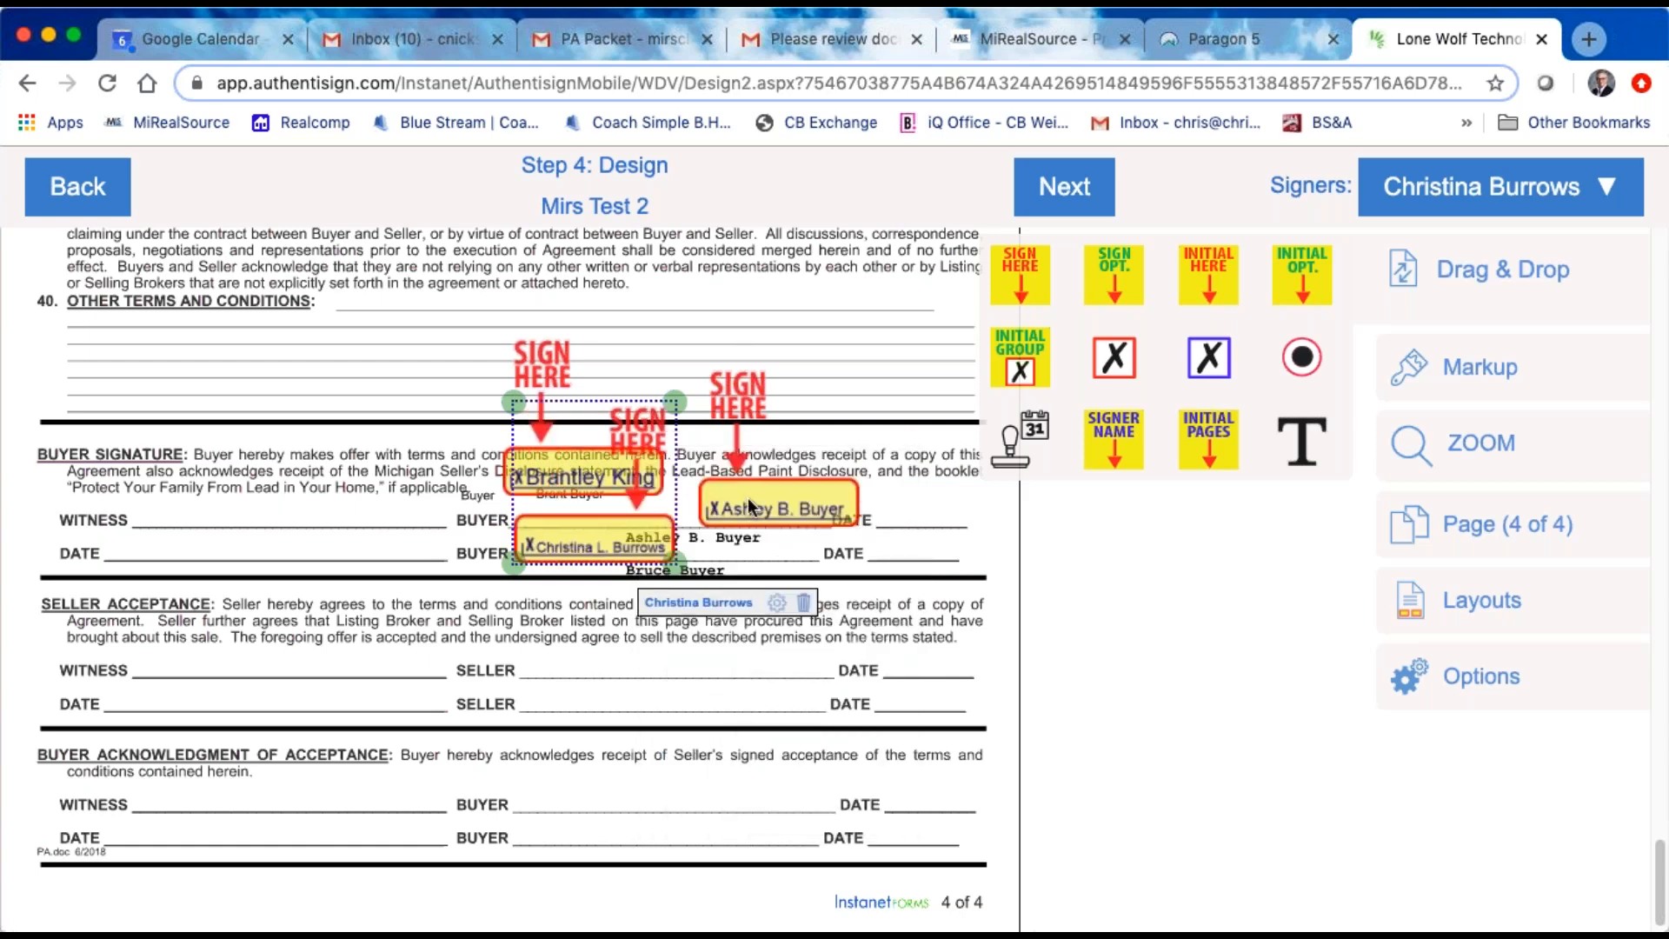
right_click(570, 463)
click(632, 519)
Step: Flip the third signer's Sign Here block vertically and nudge it slightly upward beneath the second signer's block
right_click(569, 470)
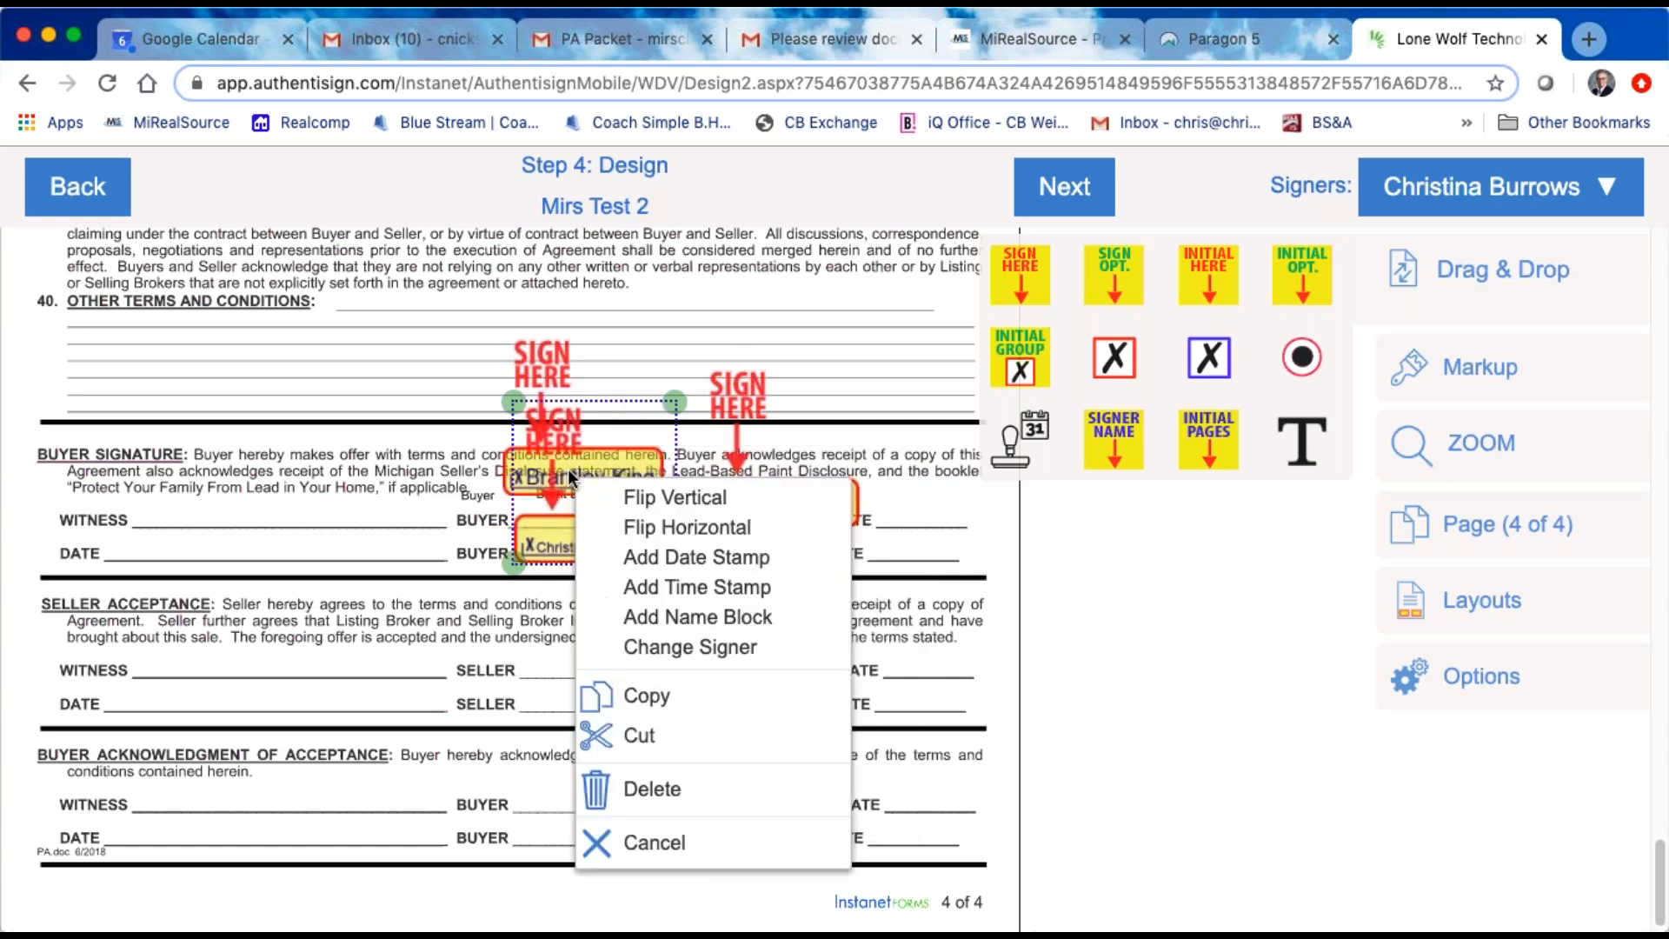
click(674, 497)
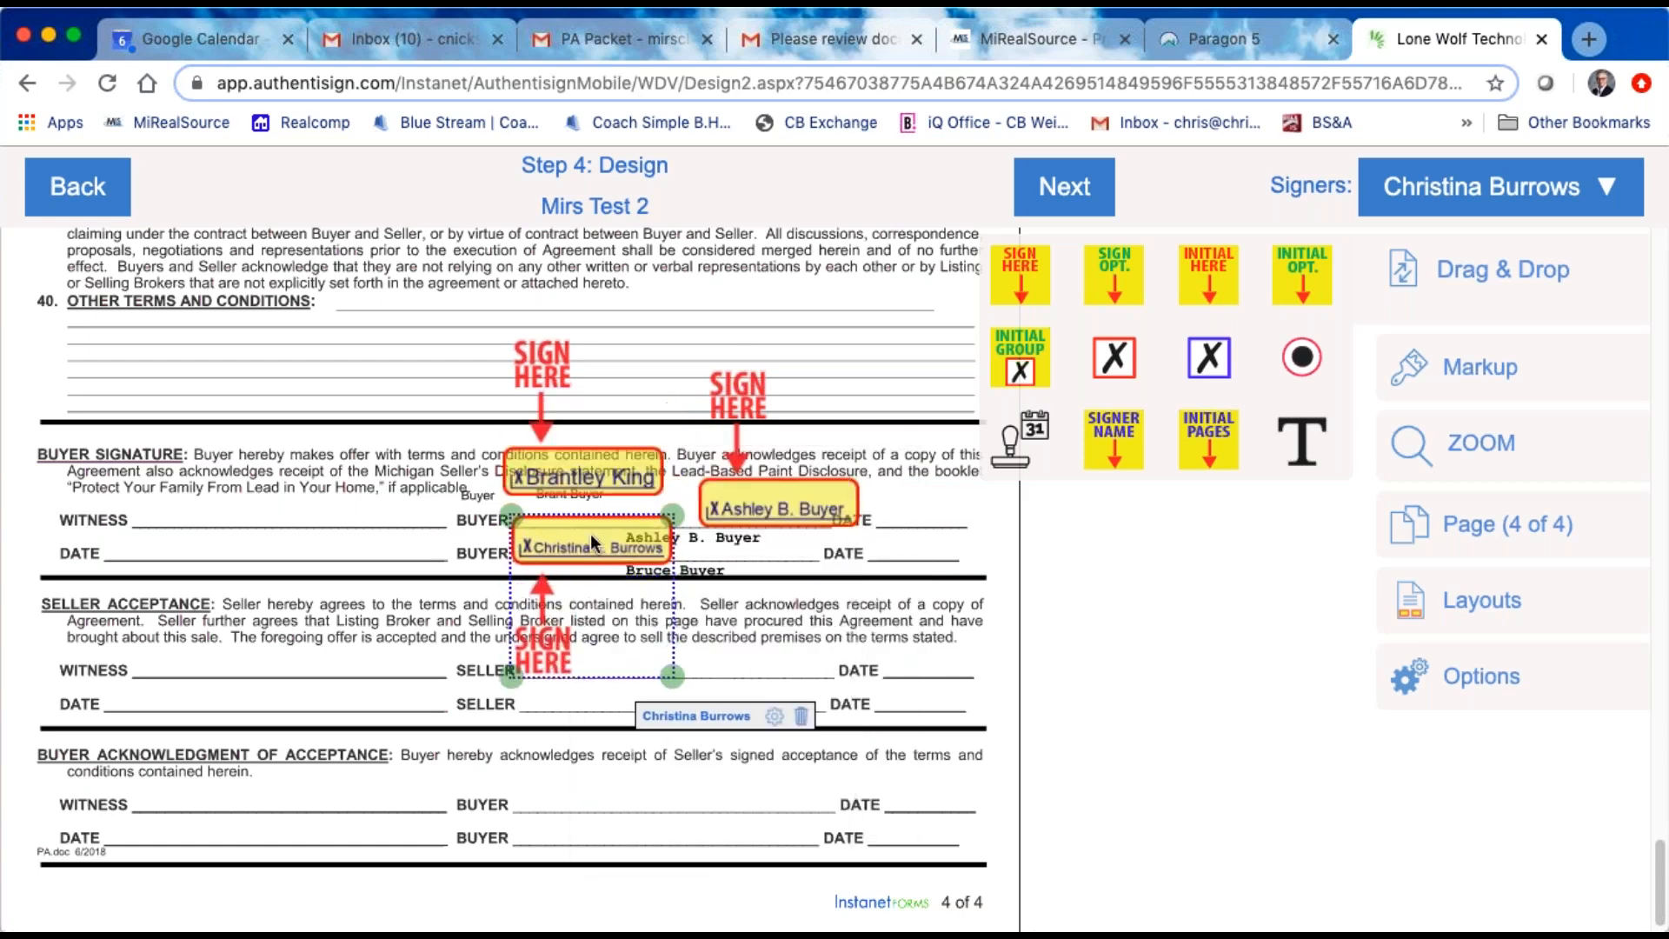
drag(590, 534, 591, 528)
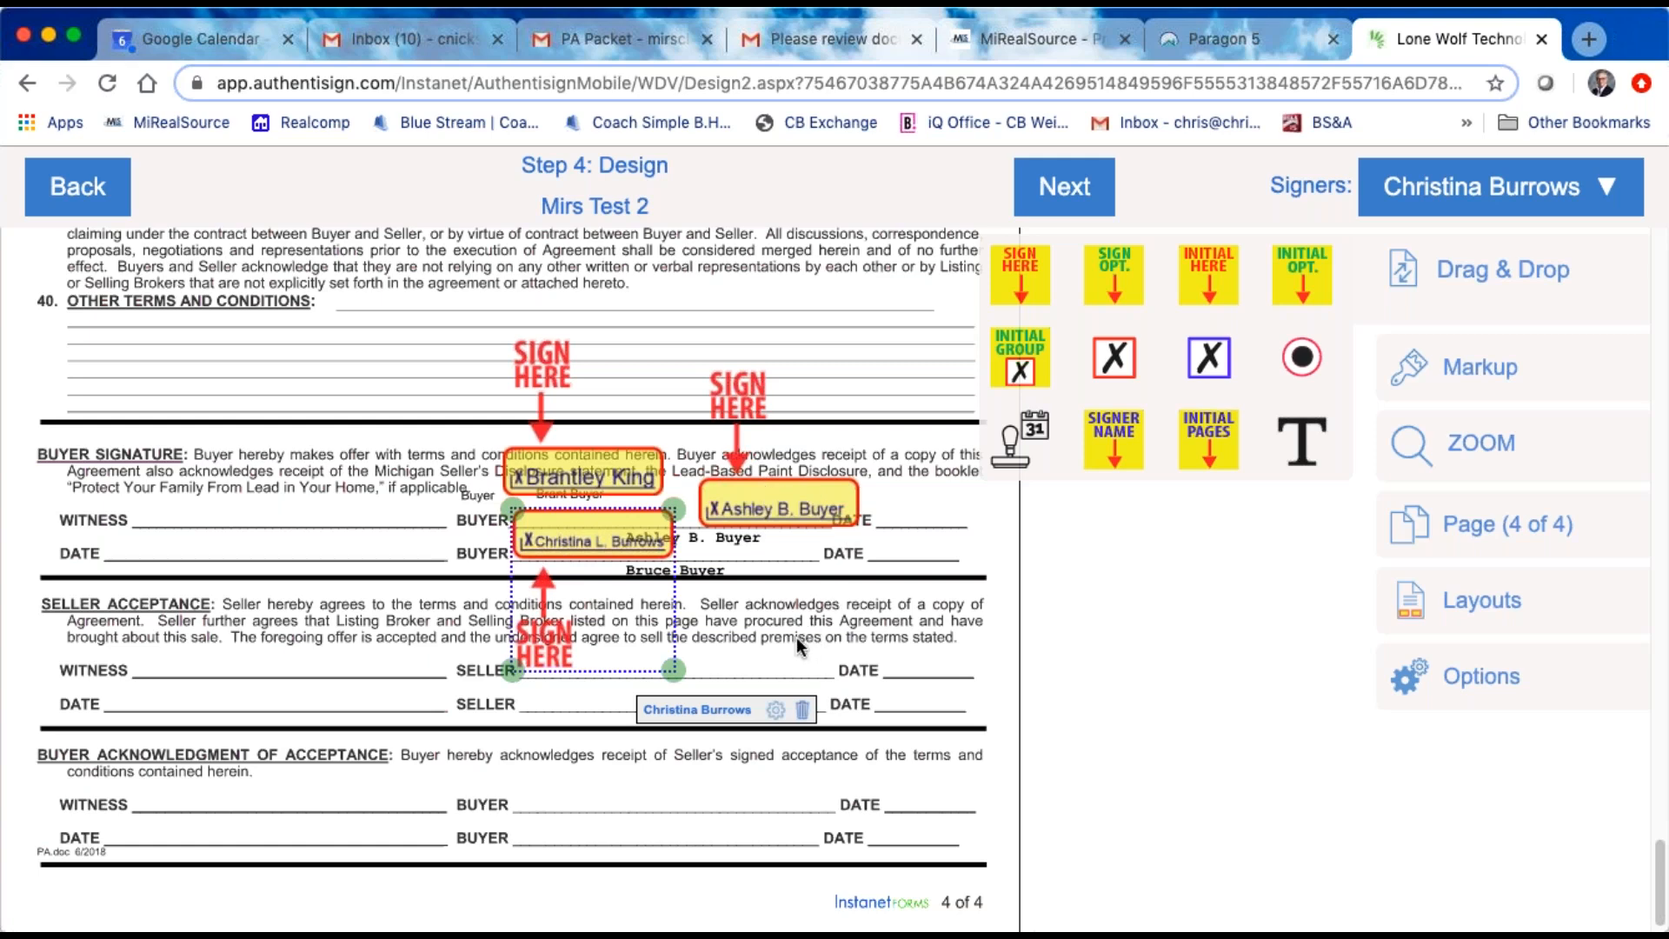
Step: Finish the signing design and close the finalize setup dialog without sending invitations
click(1073, 193)
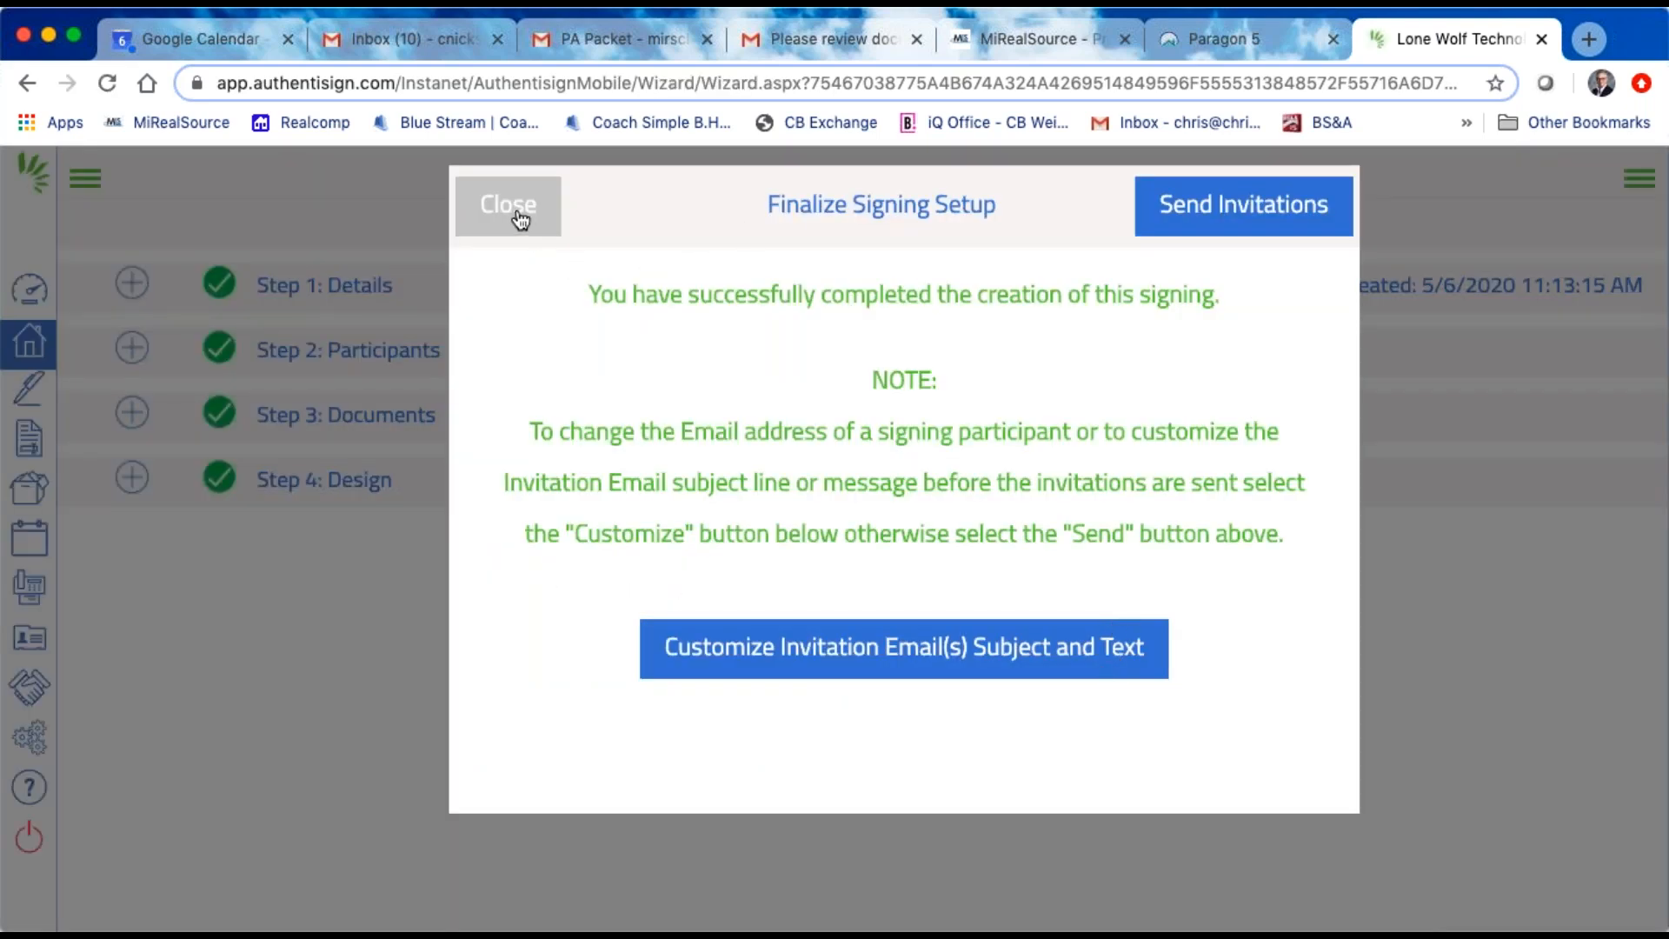
click(519, 220)
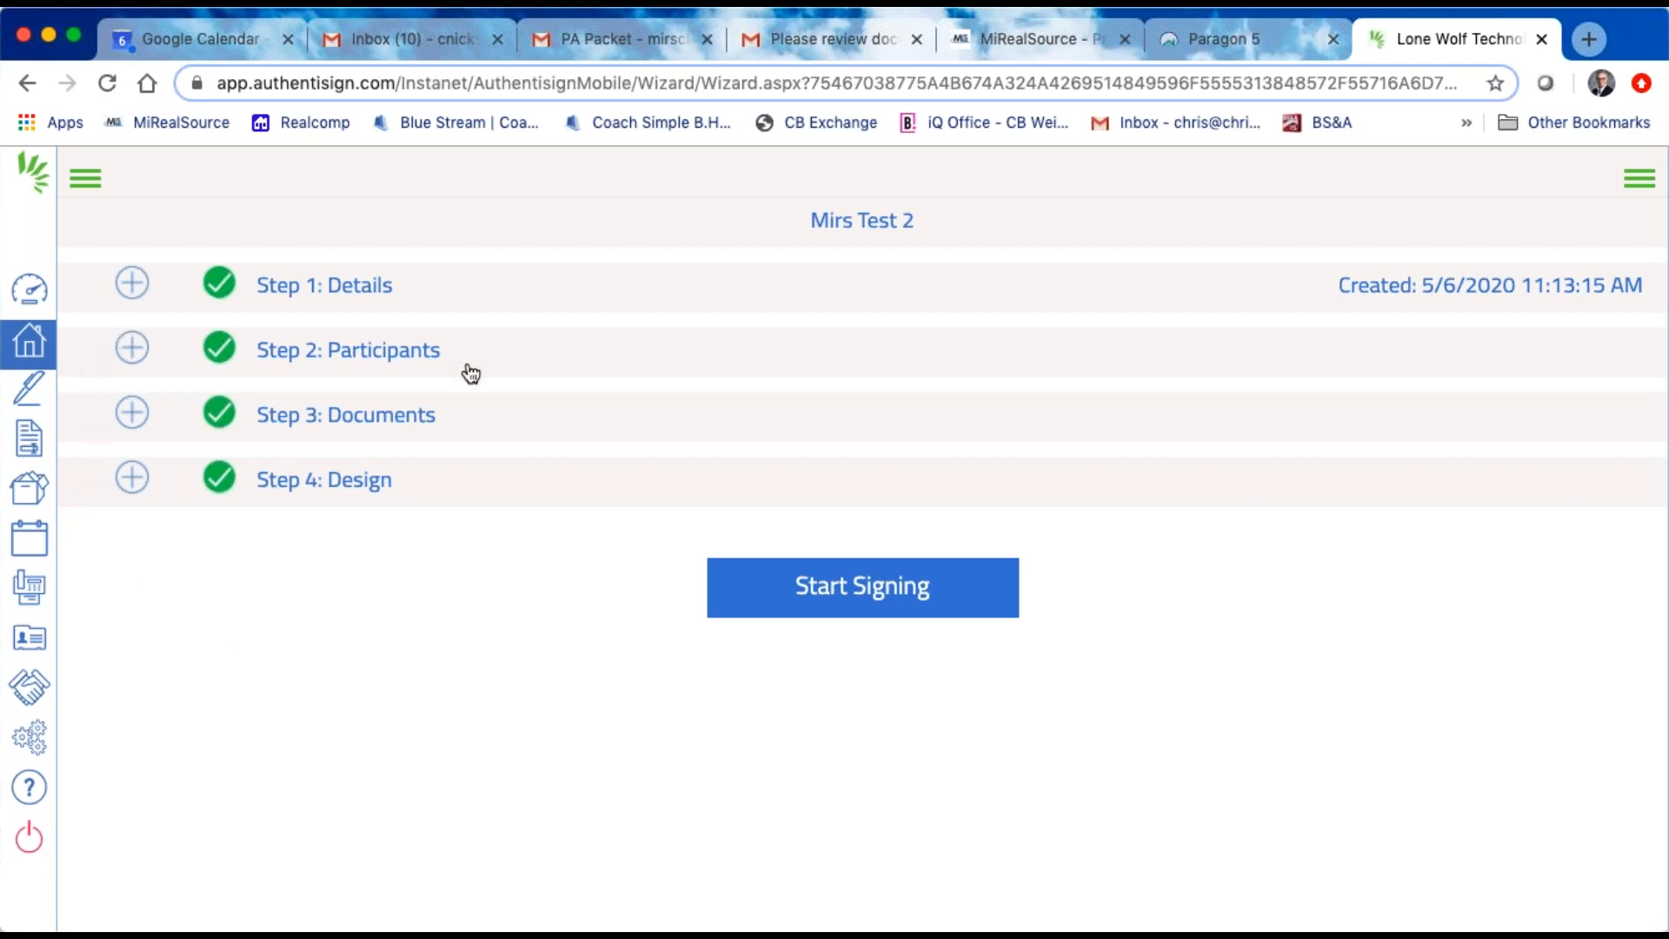
click(28, 341)
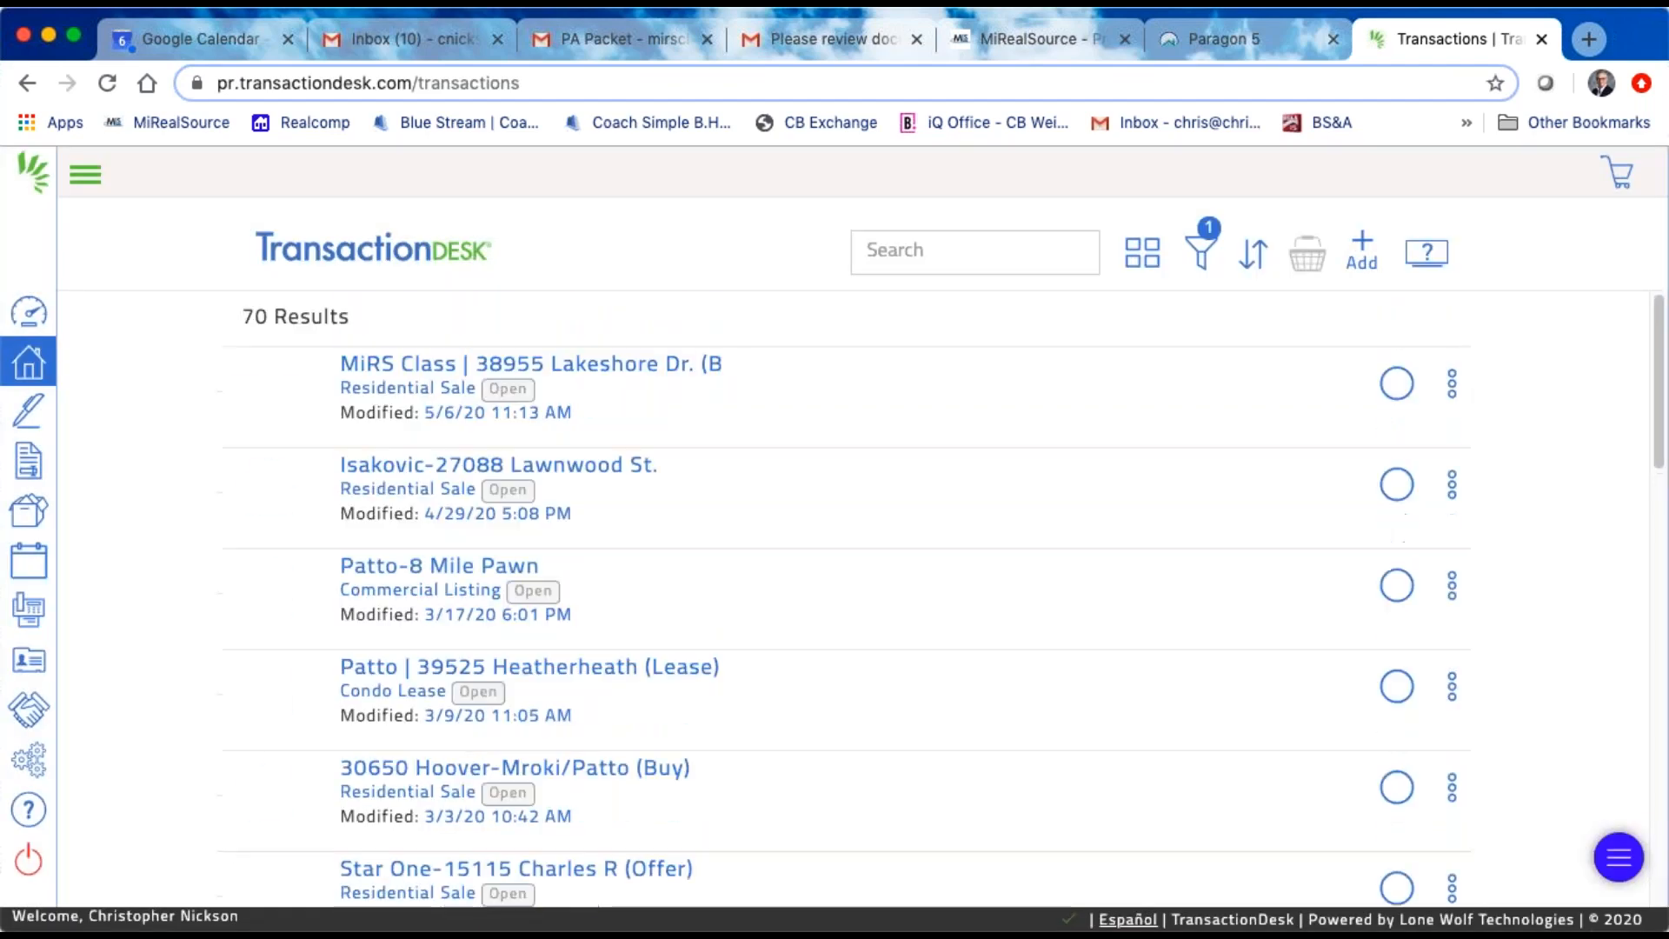
click(620, 365)
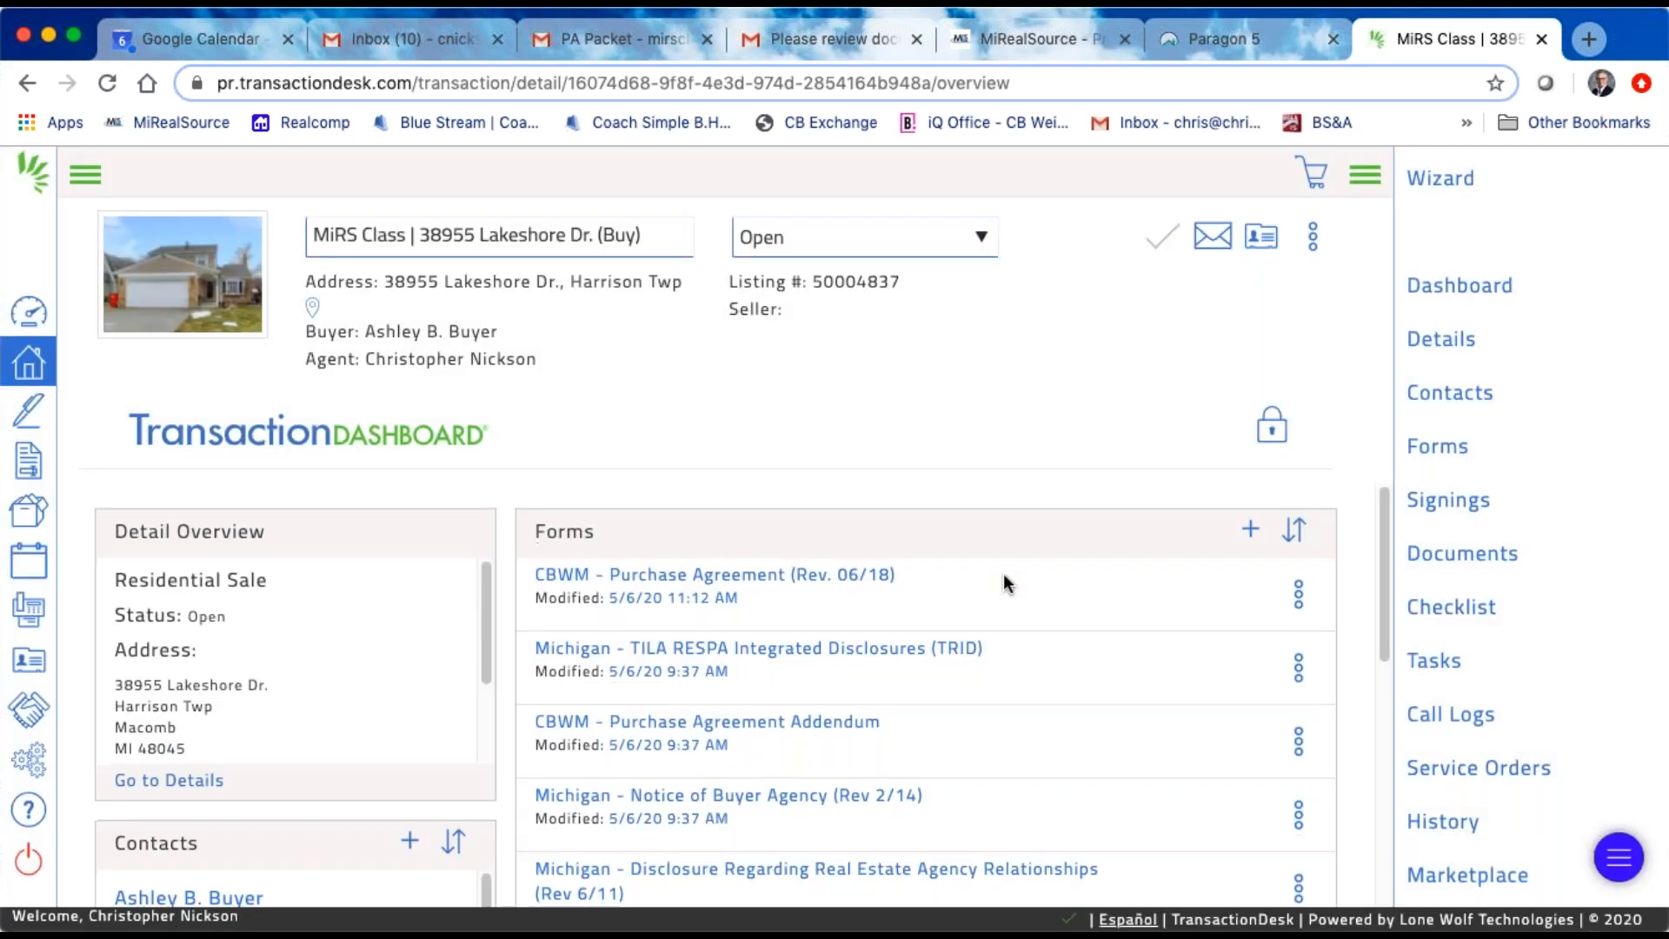
scroll(1036, 577, down, 3)
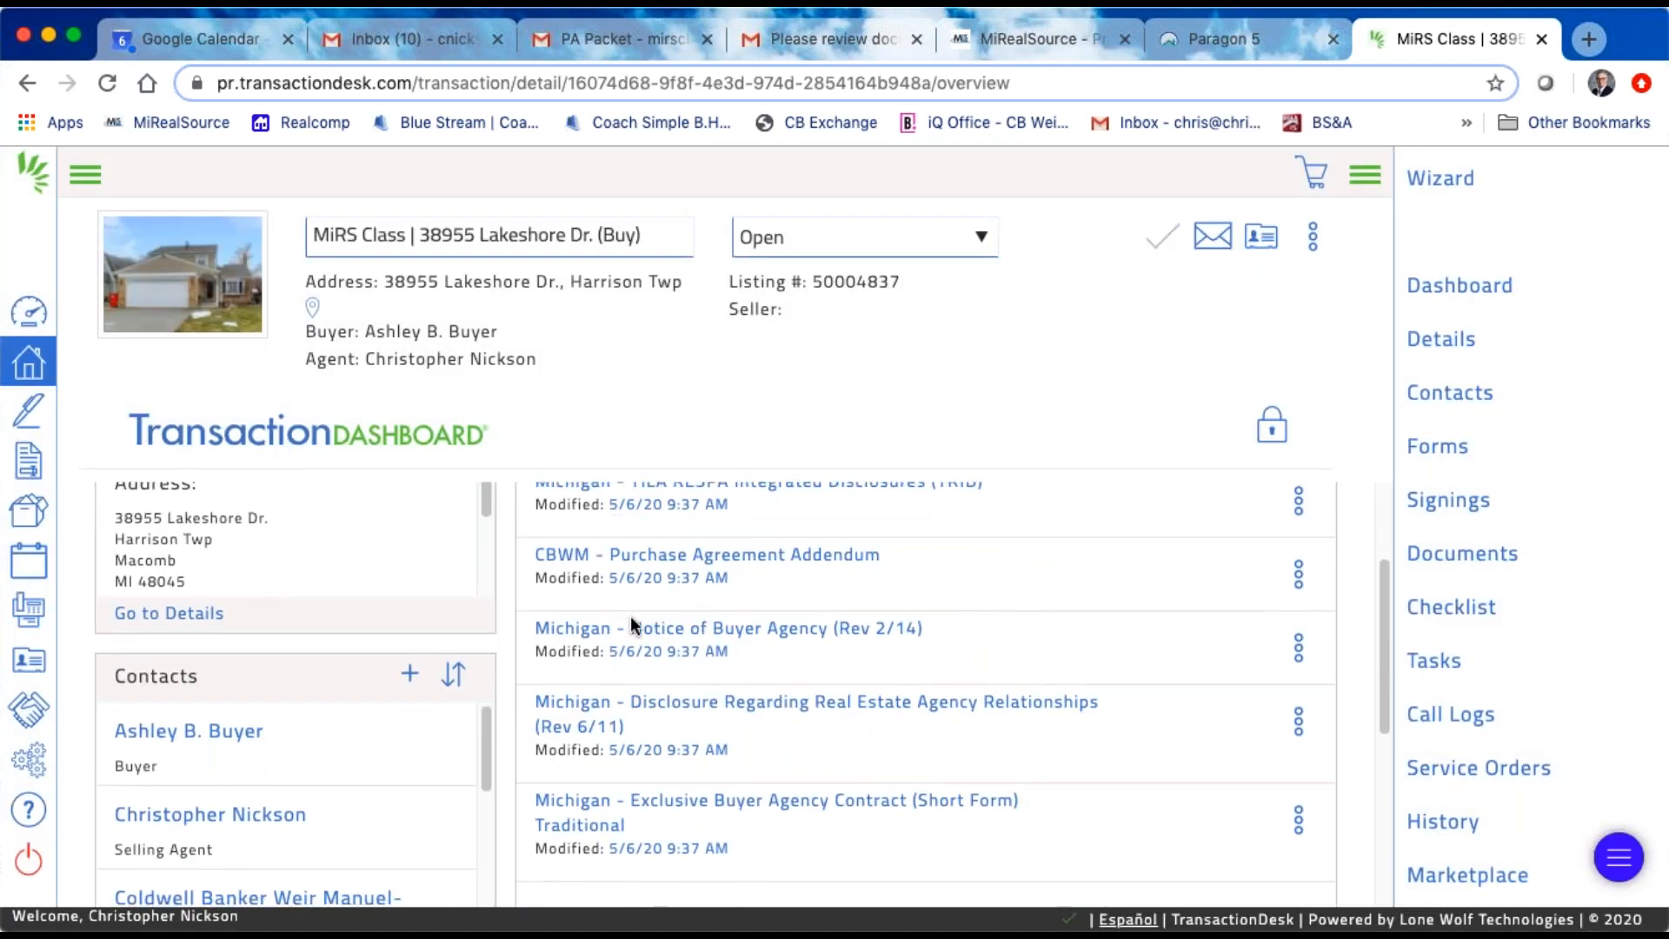
Step: Look through the transaction's forms and open the CBWM - Purchase Agreement (Rev. 06/18) form
scroll(866, 581, up, 1)
scroll(865, 581, down, 1)
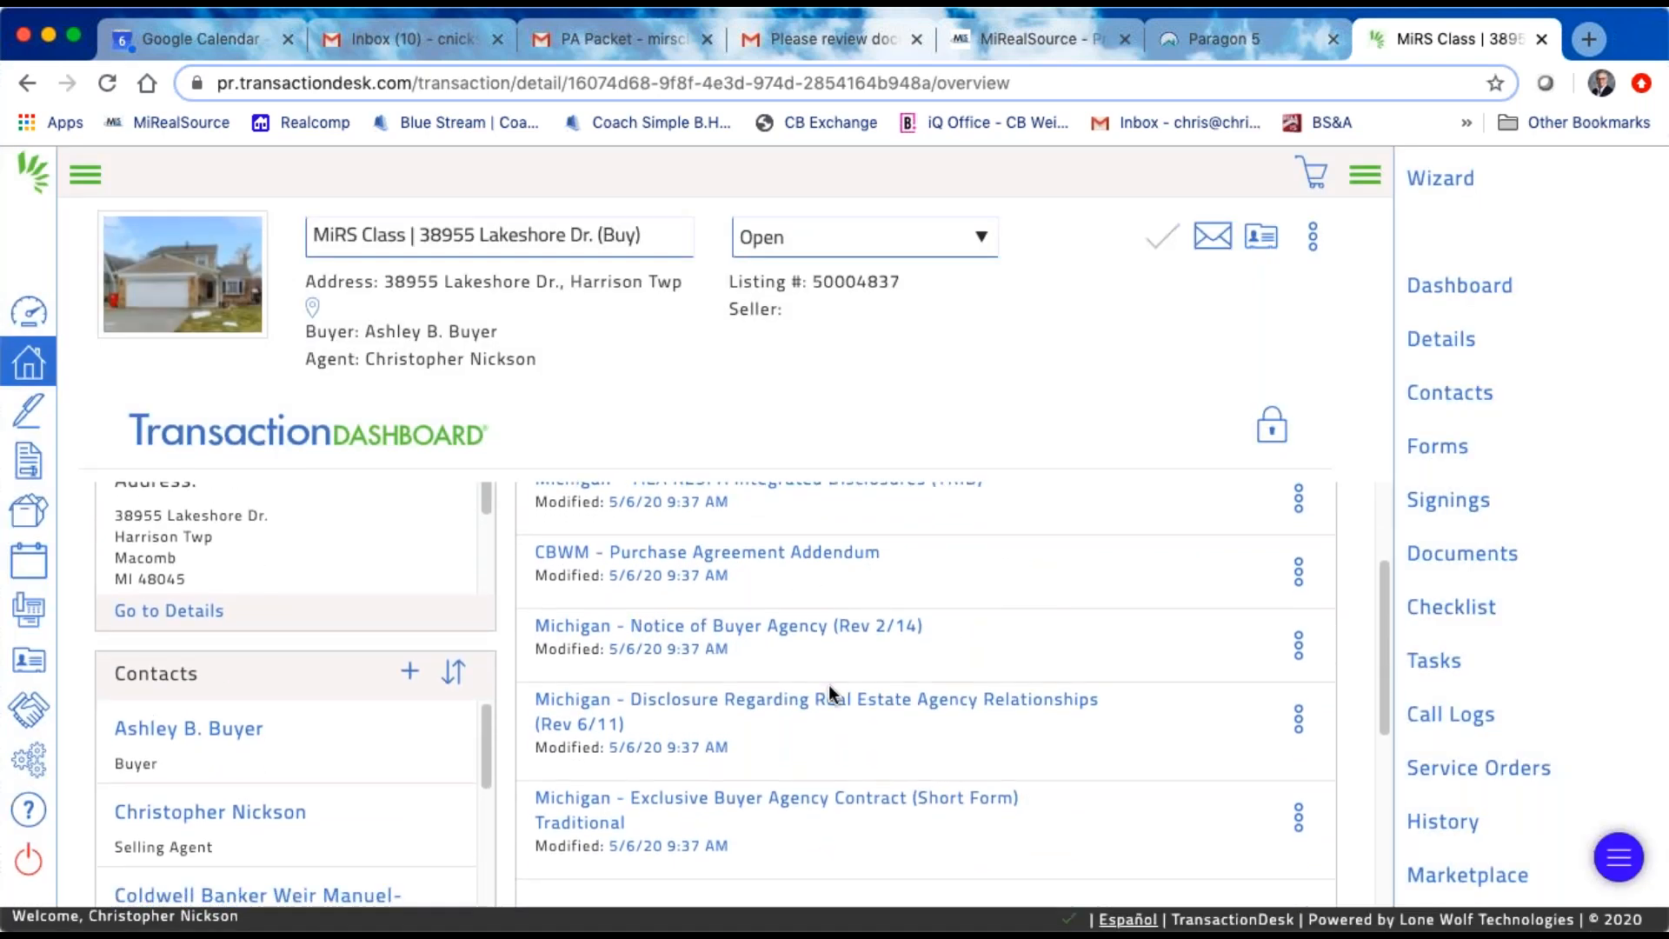
scroll(807, 732, up, 3)
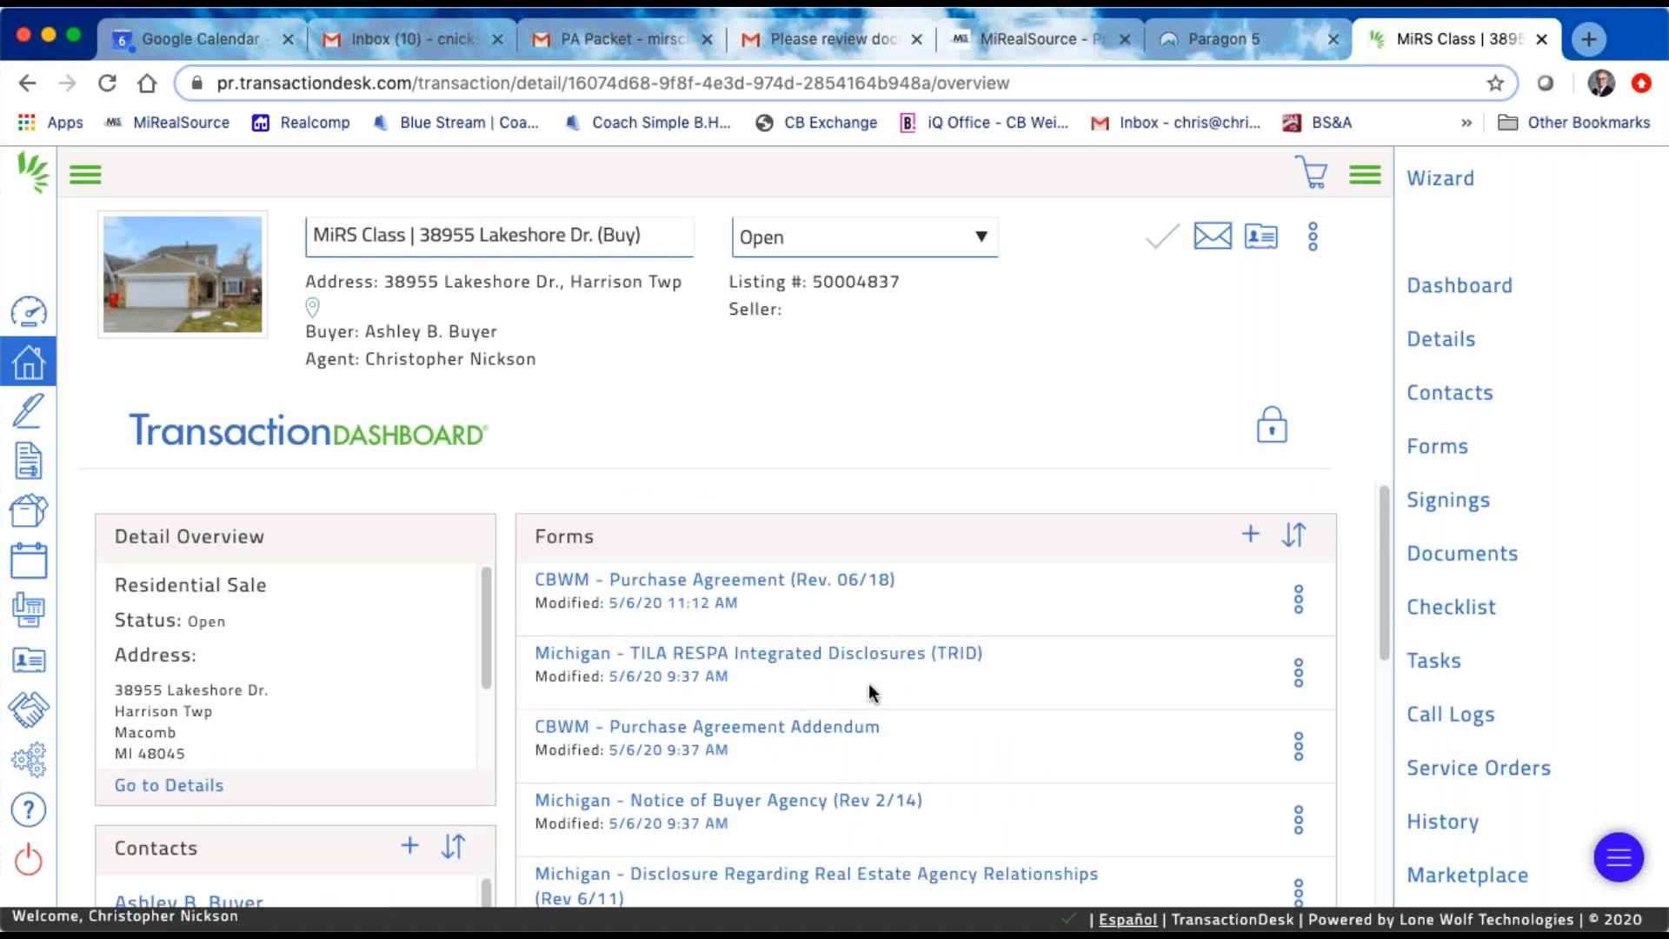
click(783, 582)
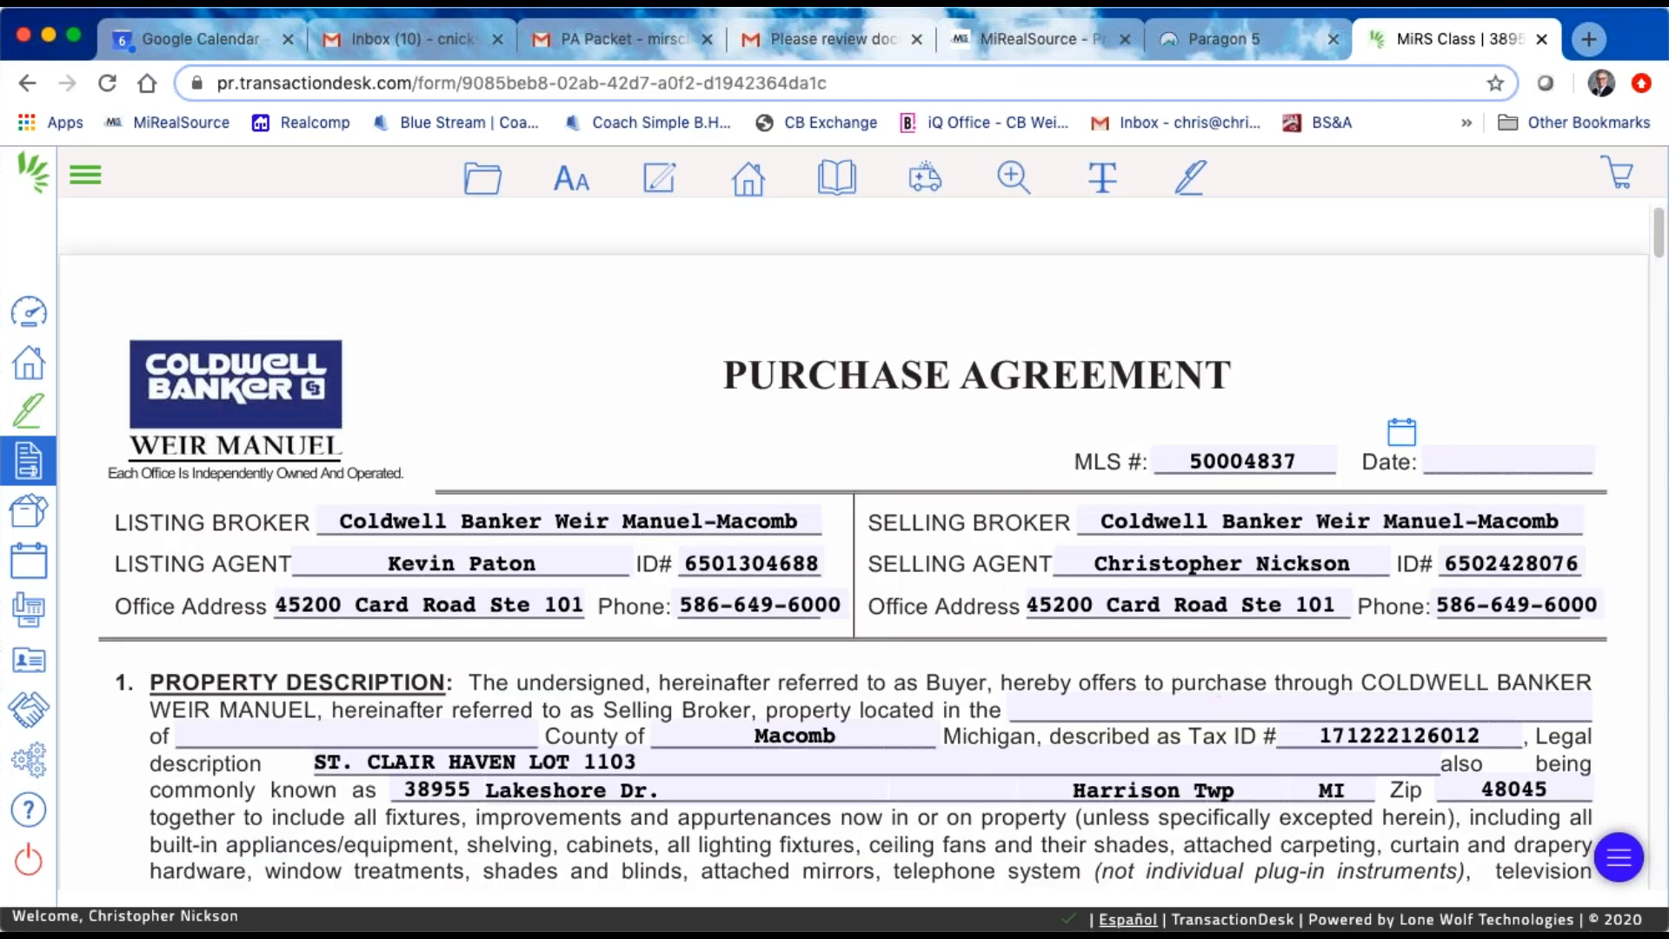
click(29, 415)
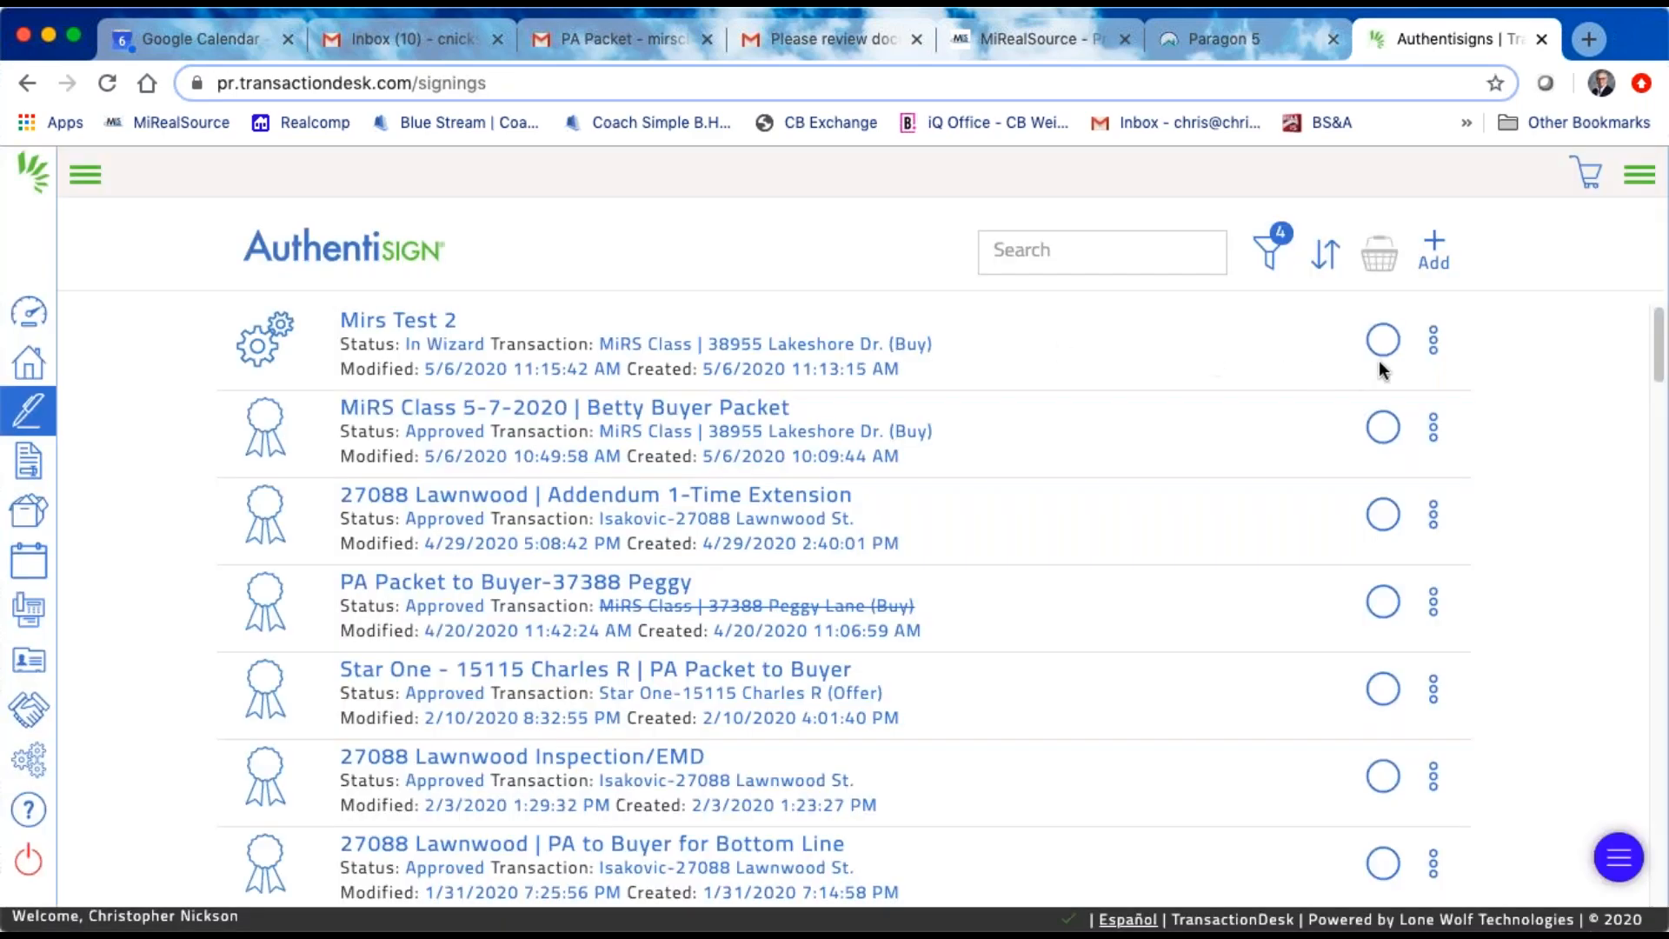
click(1431, 258)
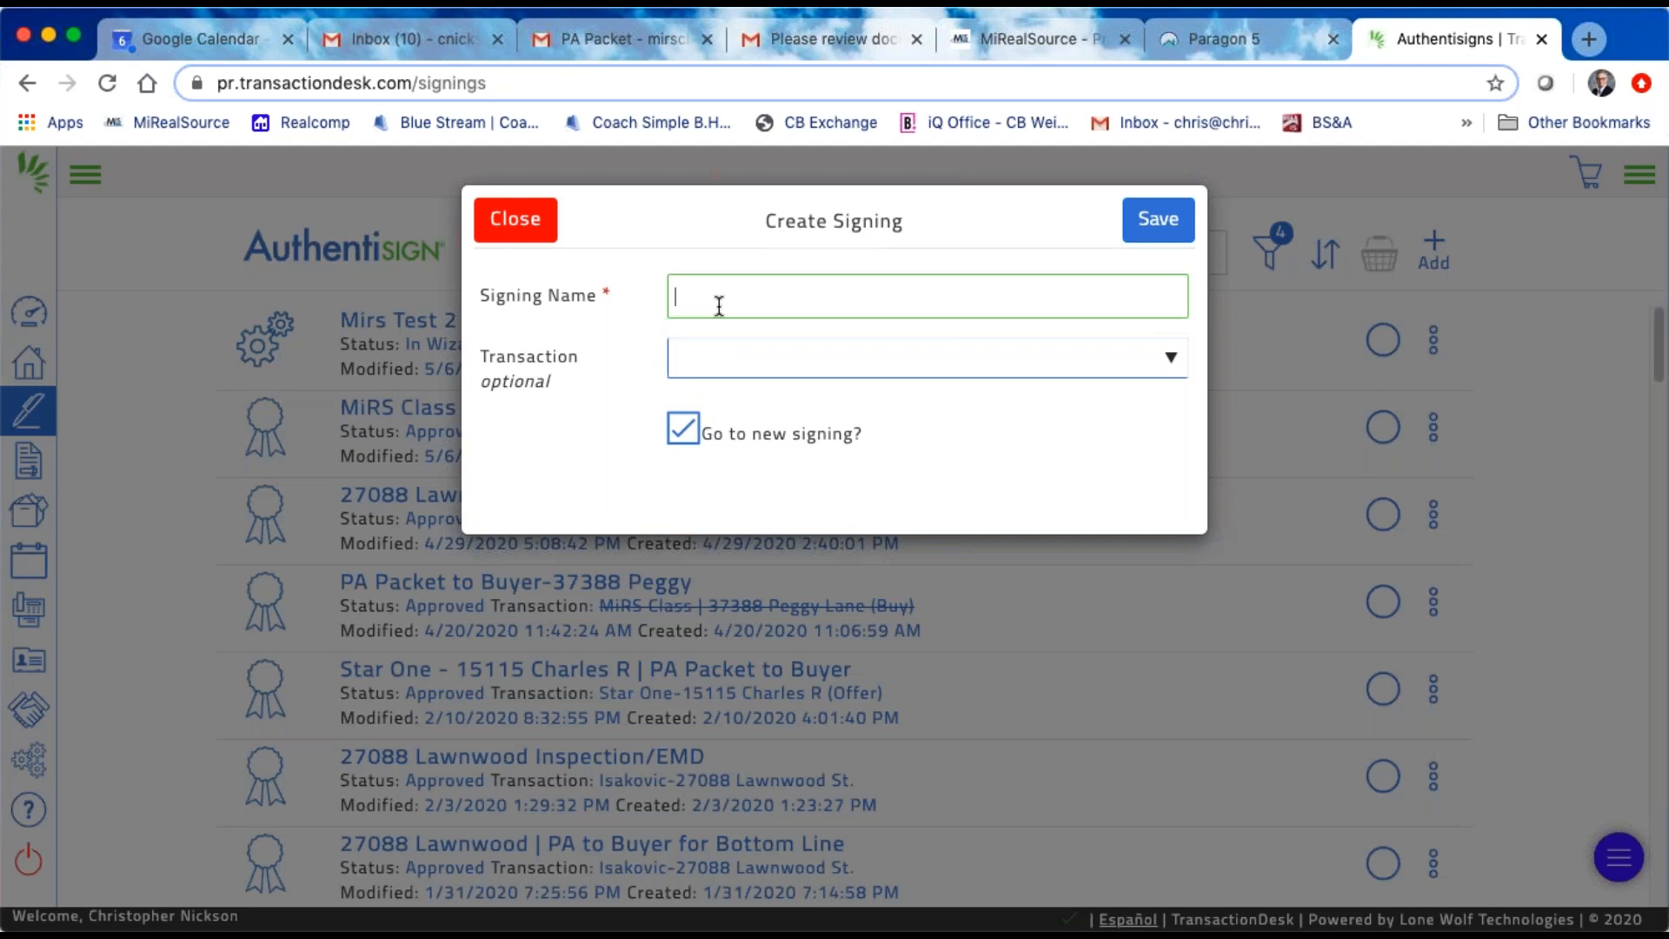
text(Mirs Class 4)
key(BackSpace)
text(3)
click(940, 372)
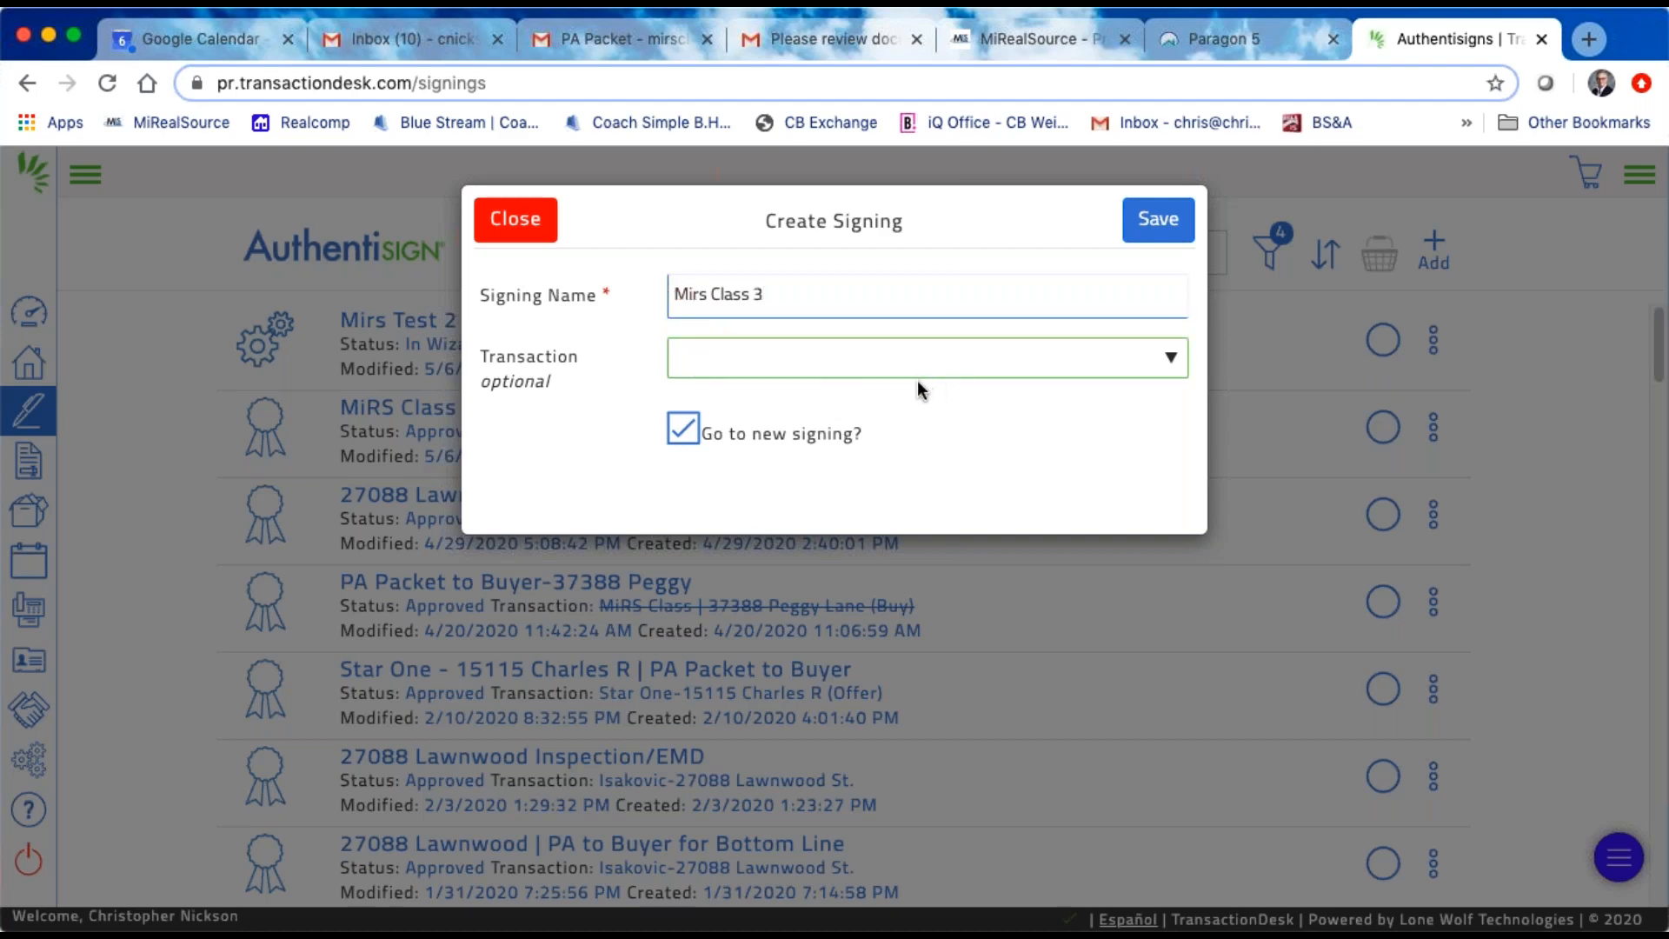
click(917, 380)
click(1159, 224)
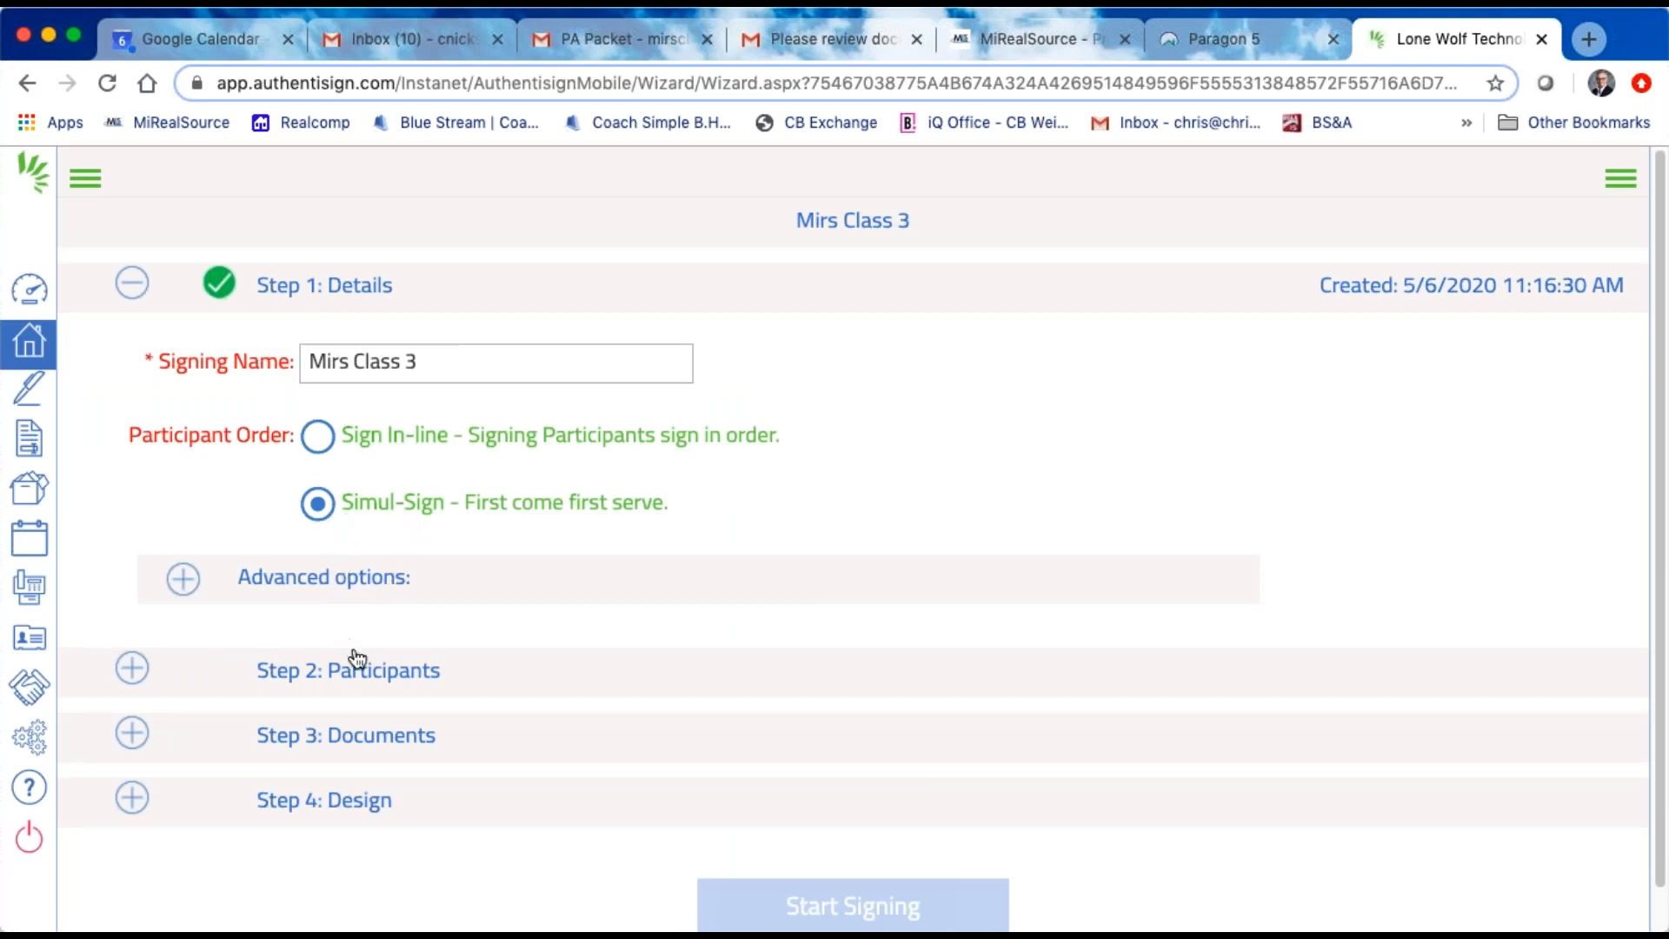
Step: Add the transaction's buyer and a seller from the contacts list who has an e-mail address as remote signers
click(369, 674)
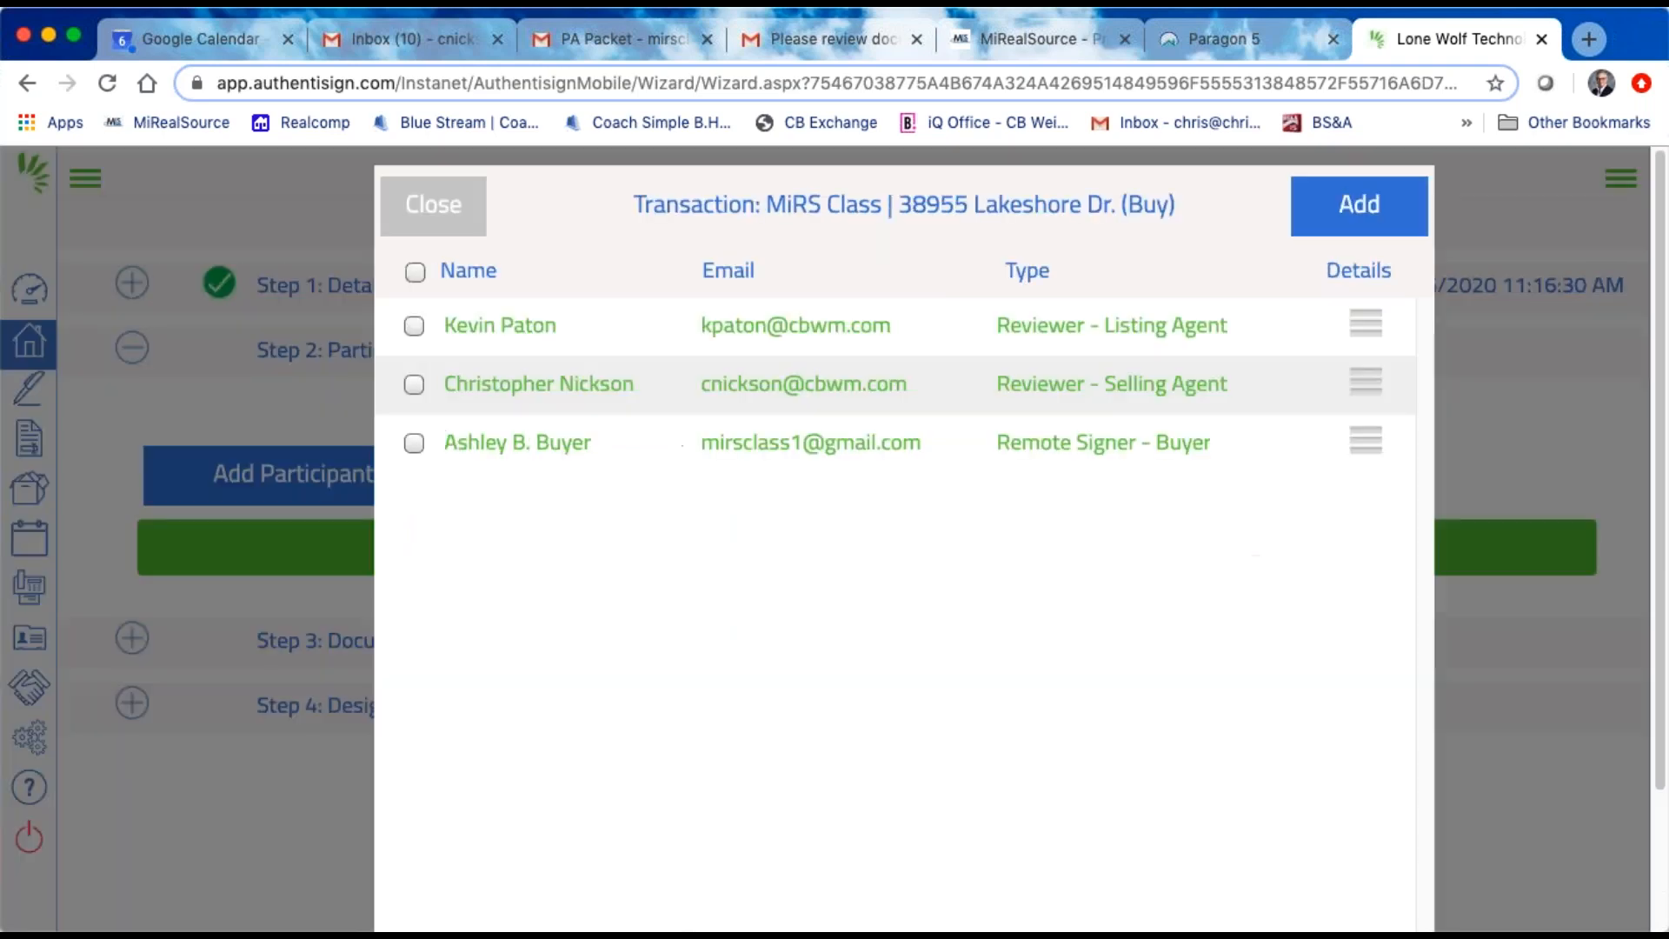
click(414, 444)
click(1382, 205)
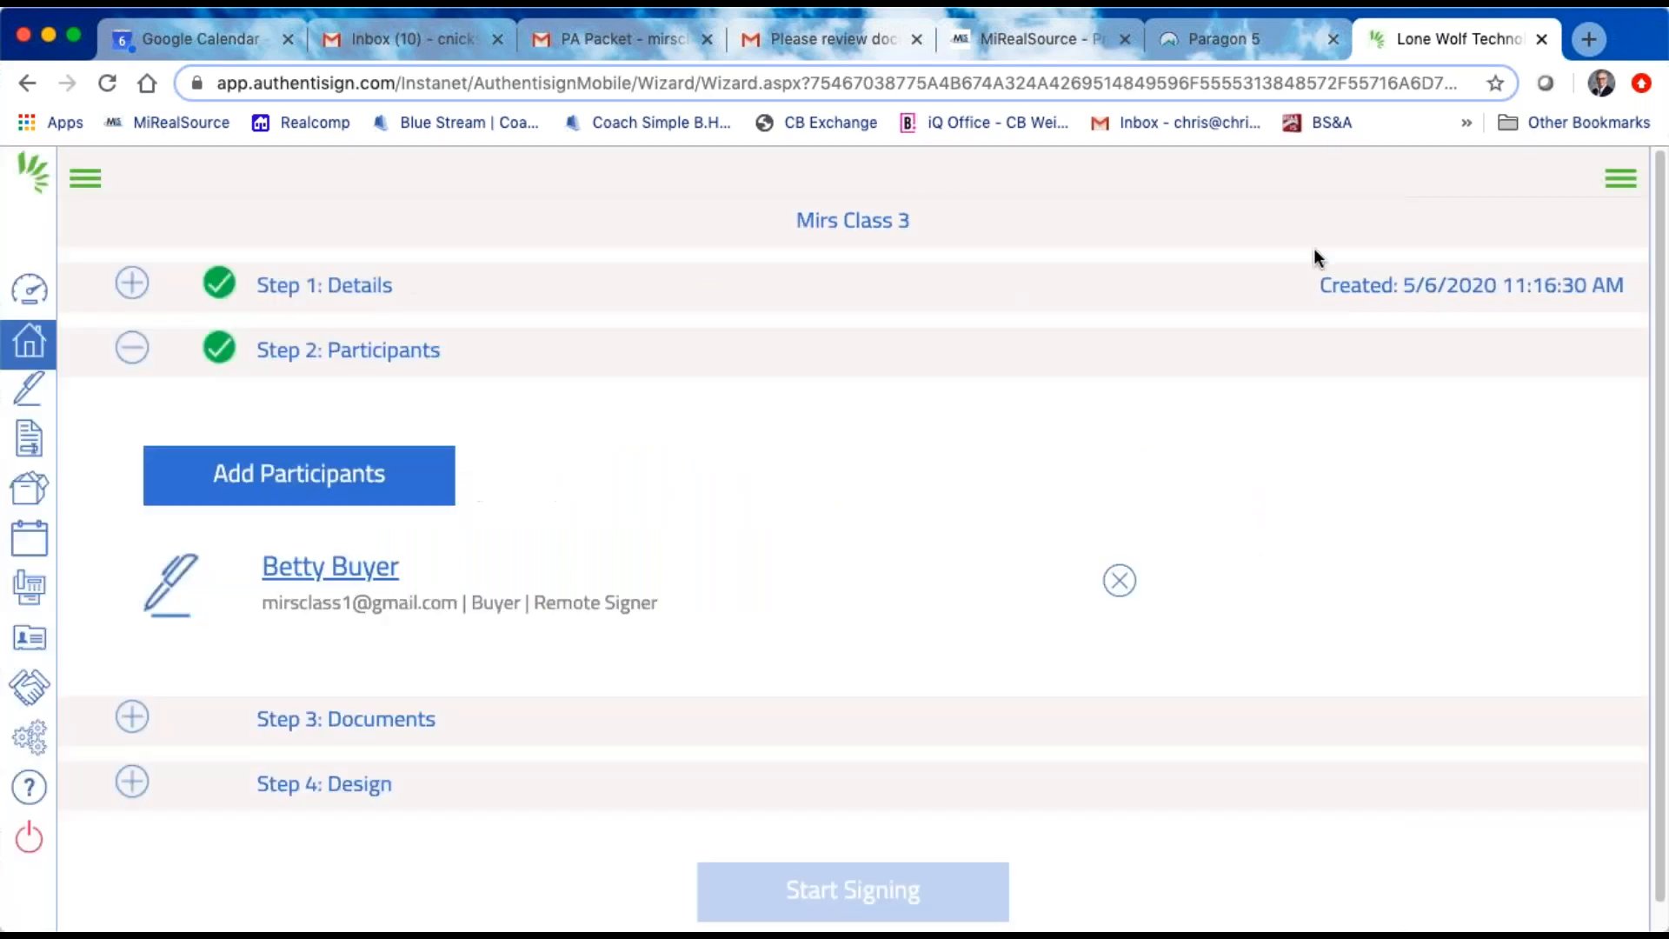
click(346, 482)
click(916, 700)
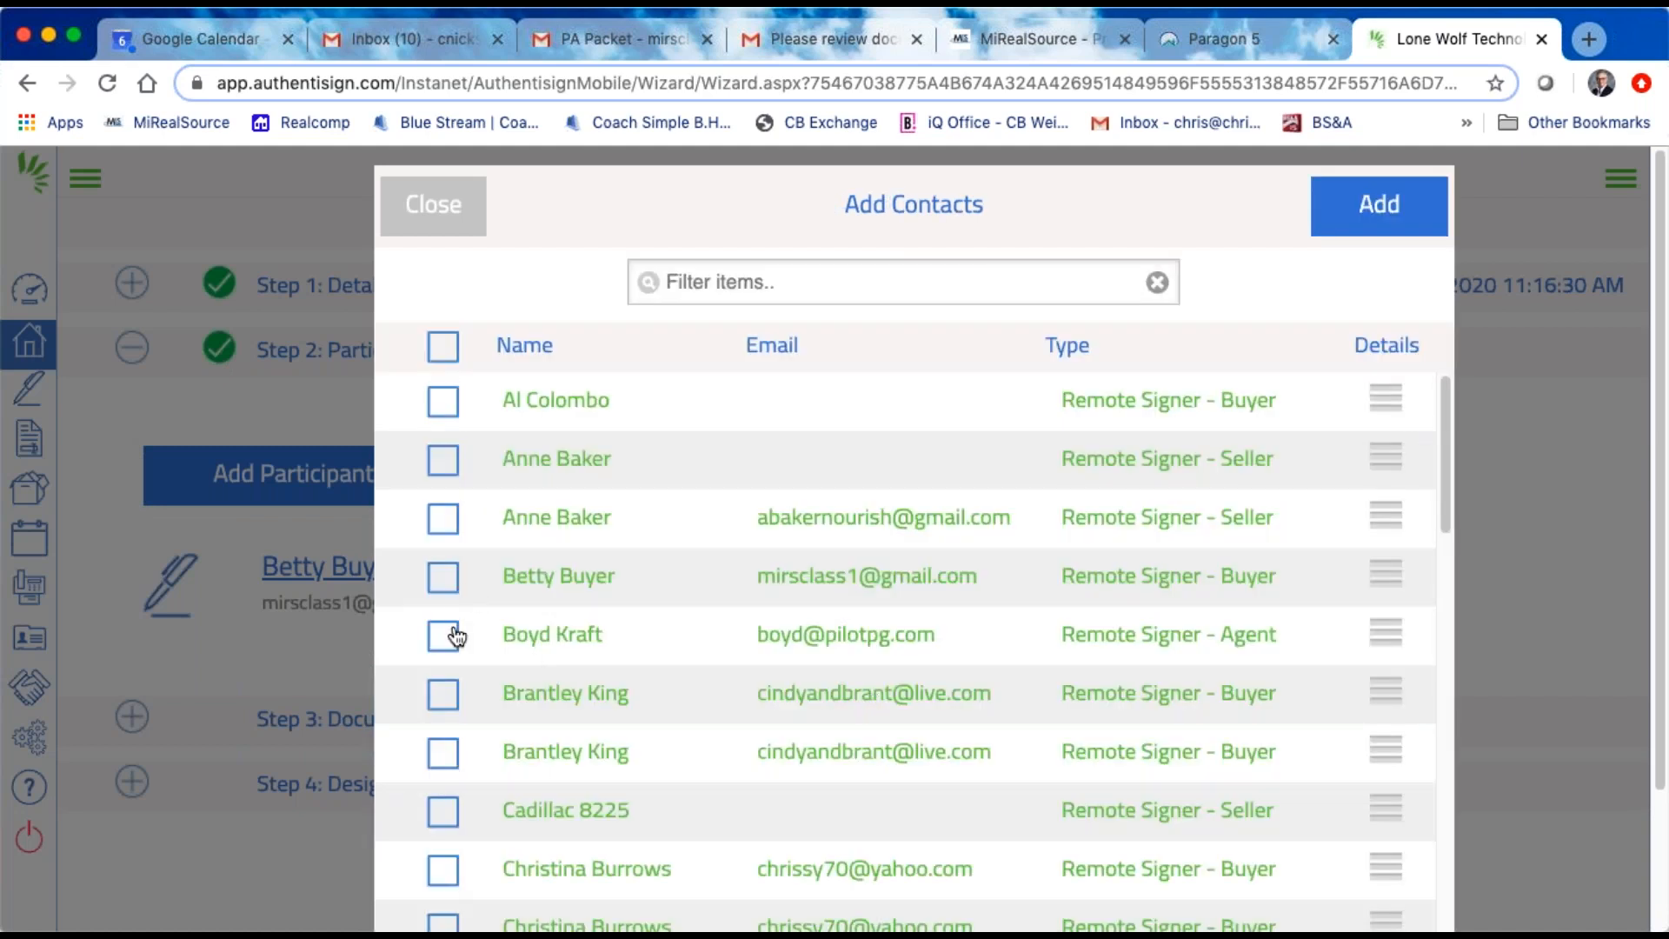
click(445, 522)
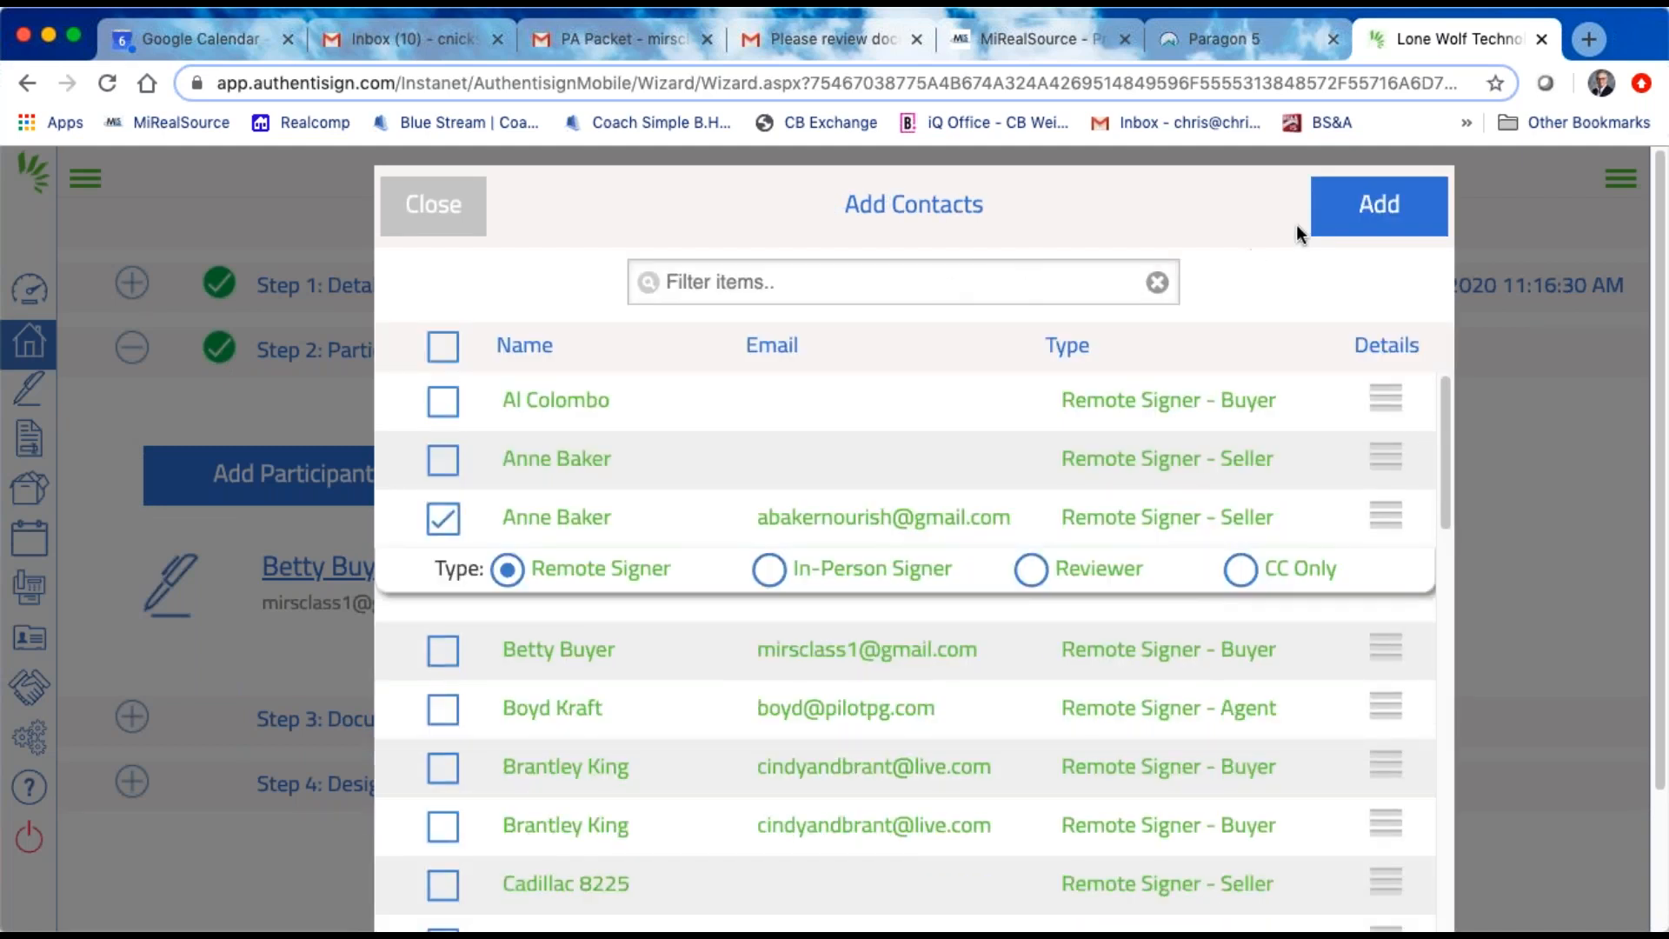
click(1379, 205)
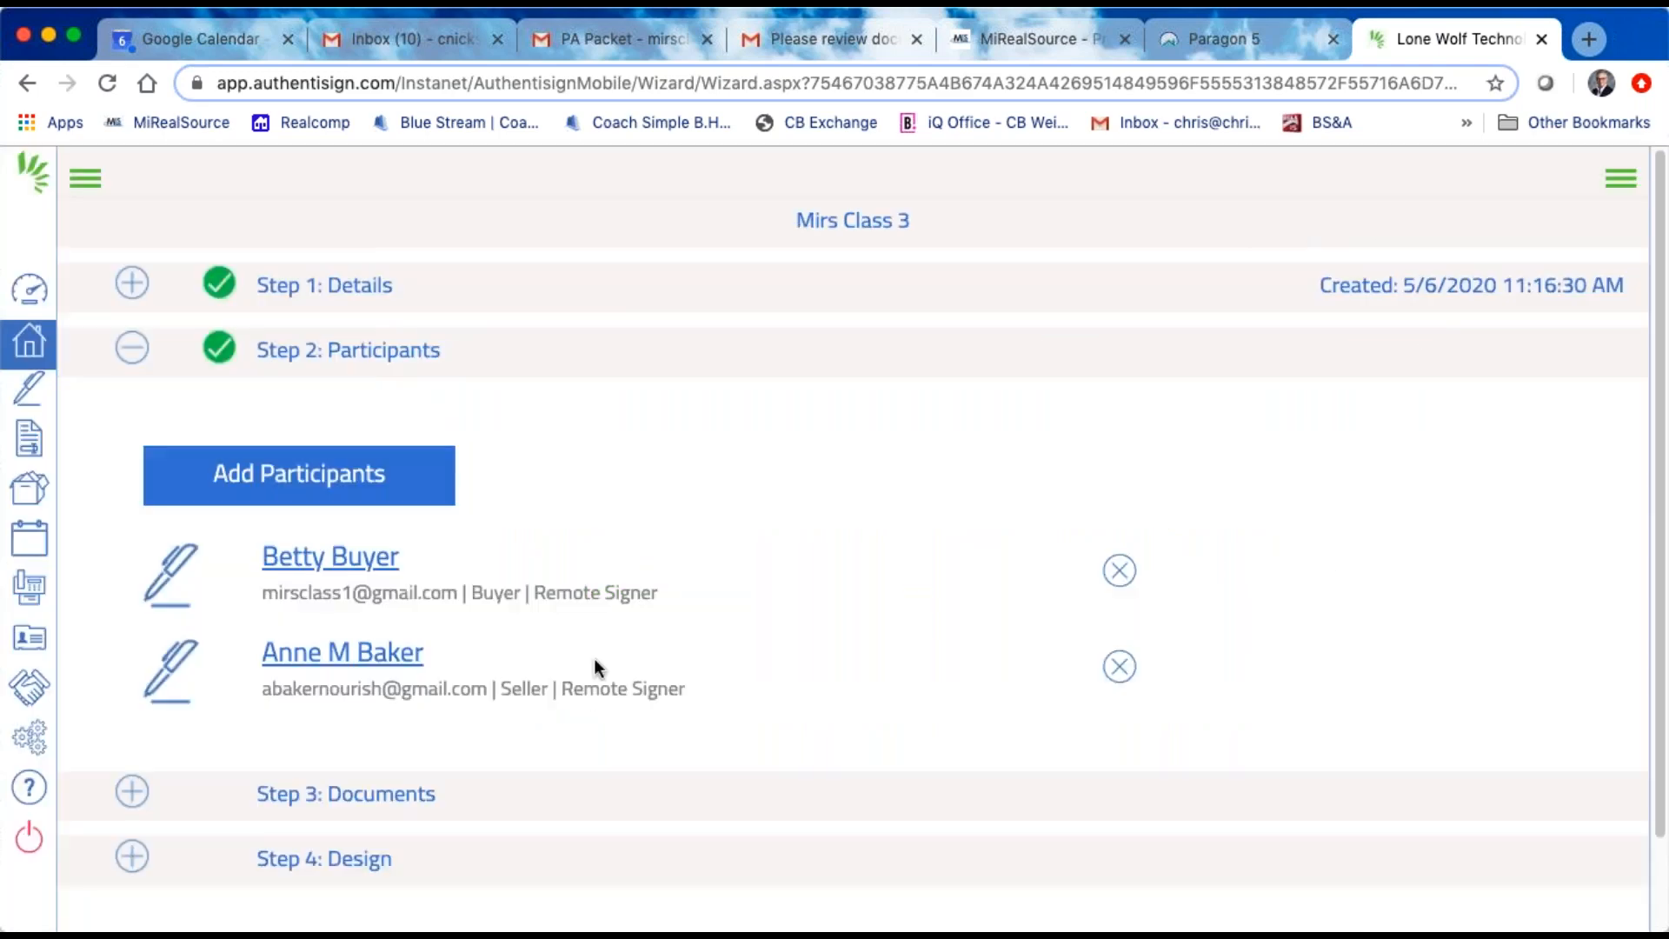
Step: Add the CBWM - Purchase Agreement (Rev. 06/18) form to the signing and open its design
click(396, 804)
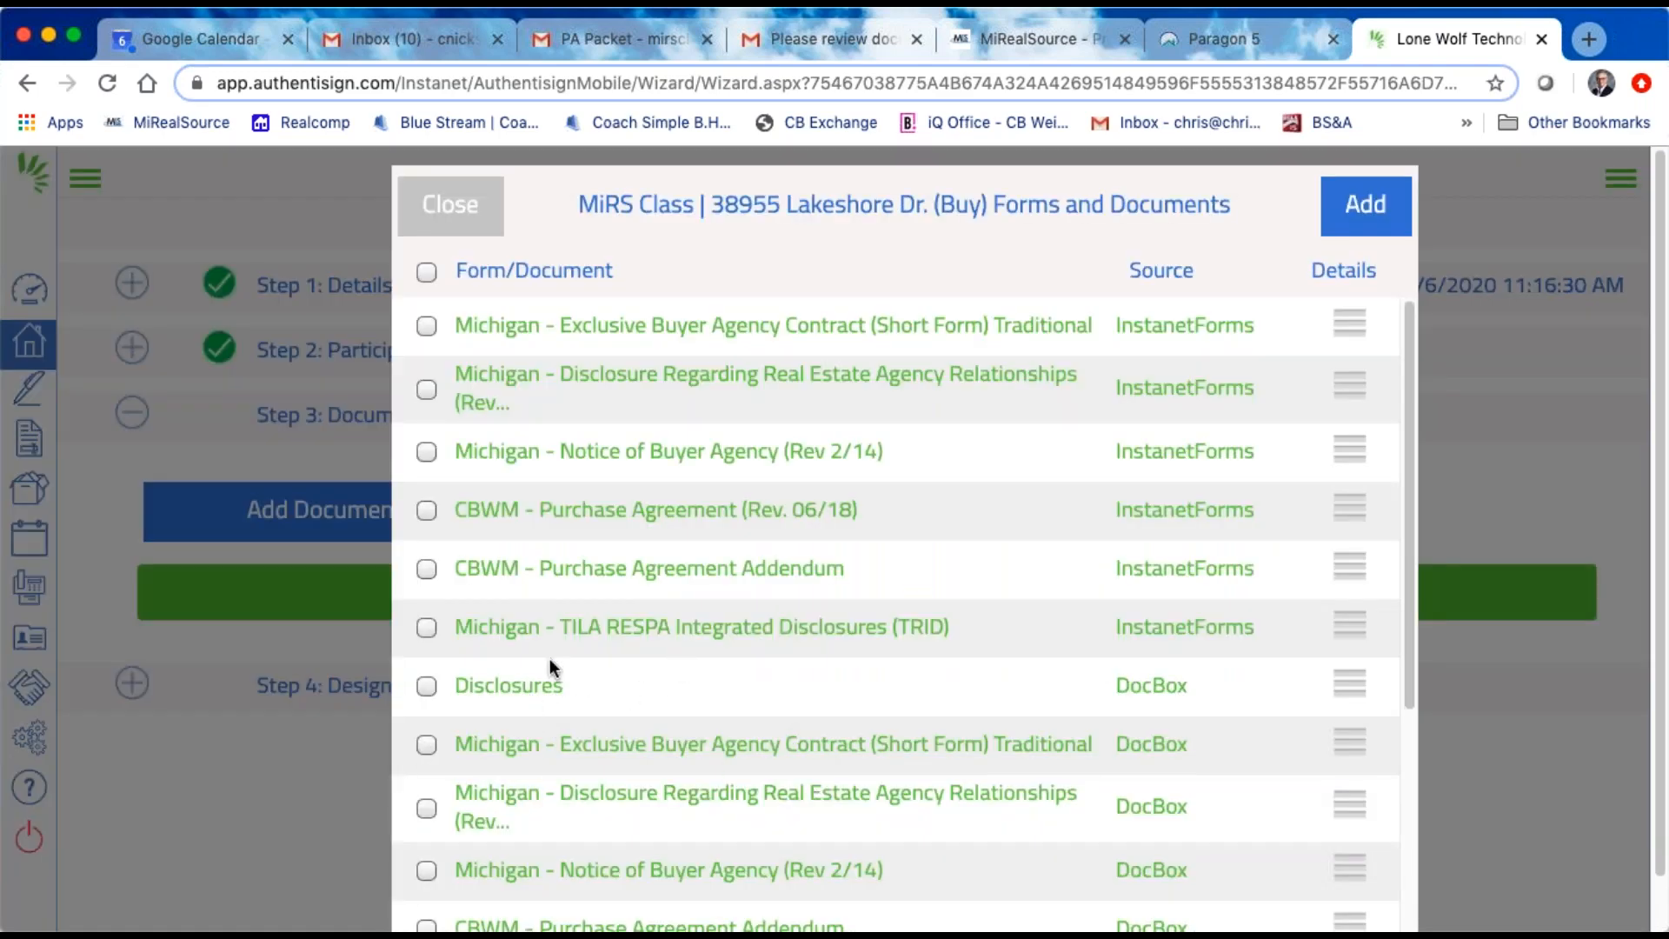
click(426, 513)
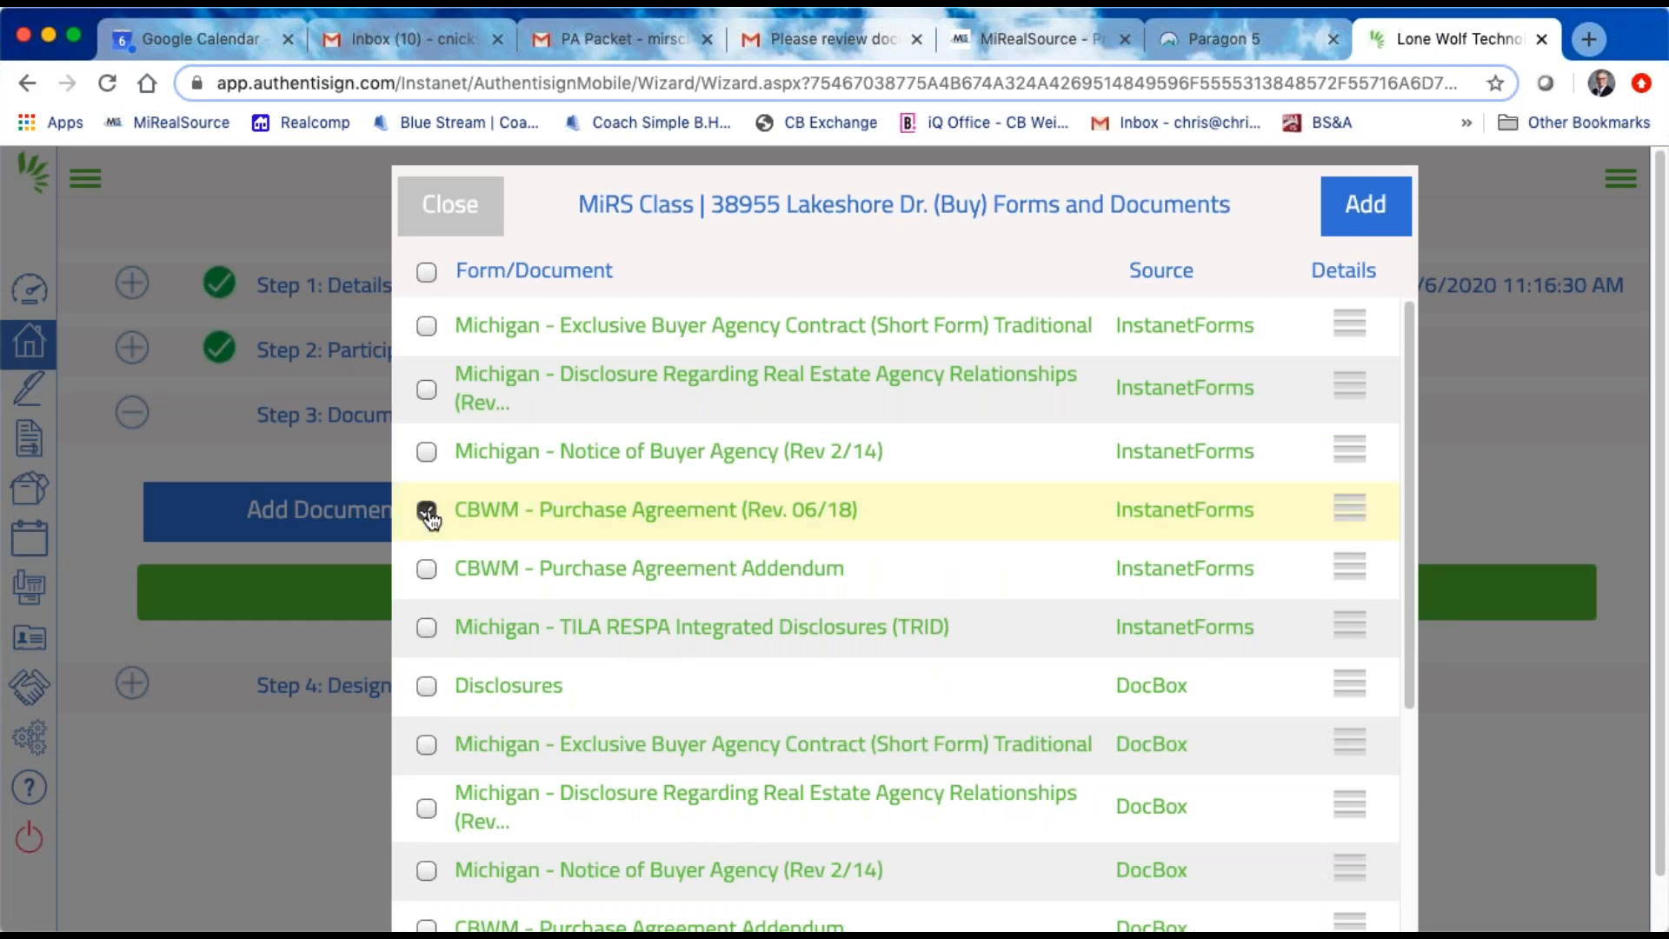
click(1363, 213)
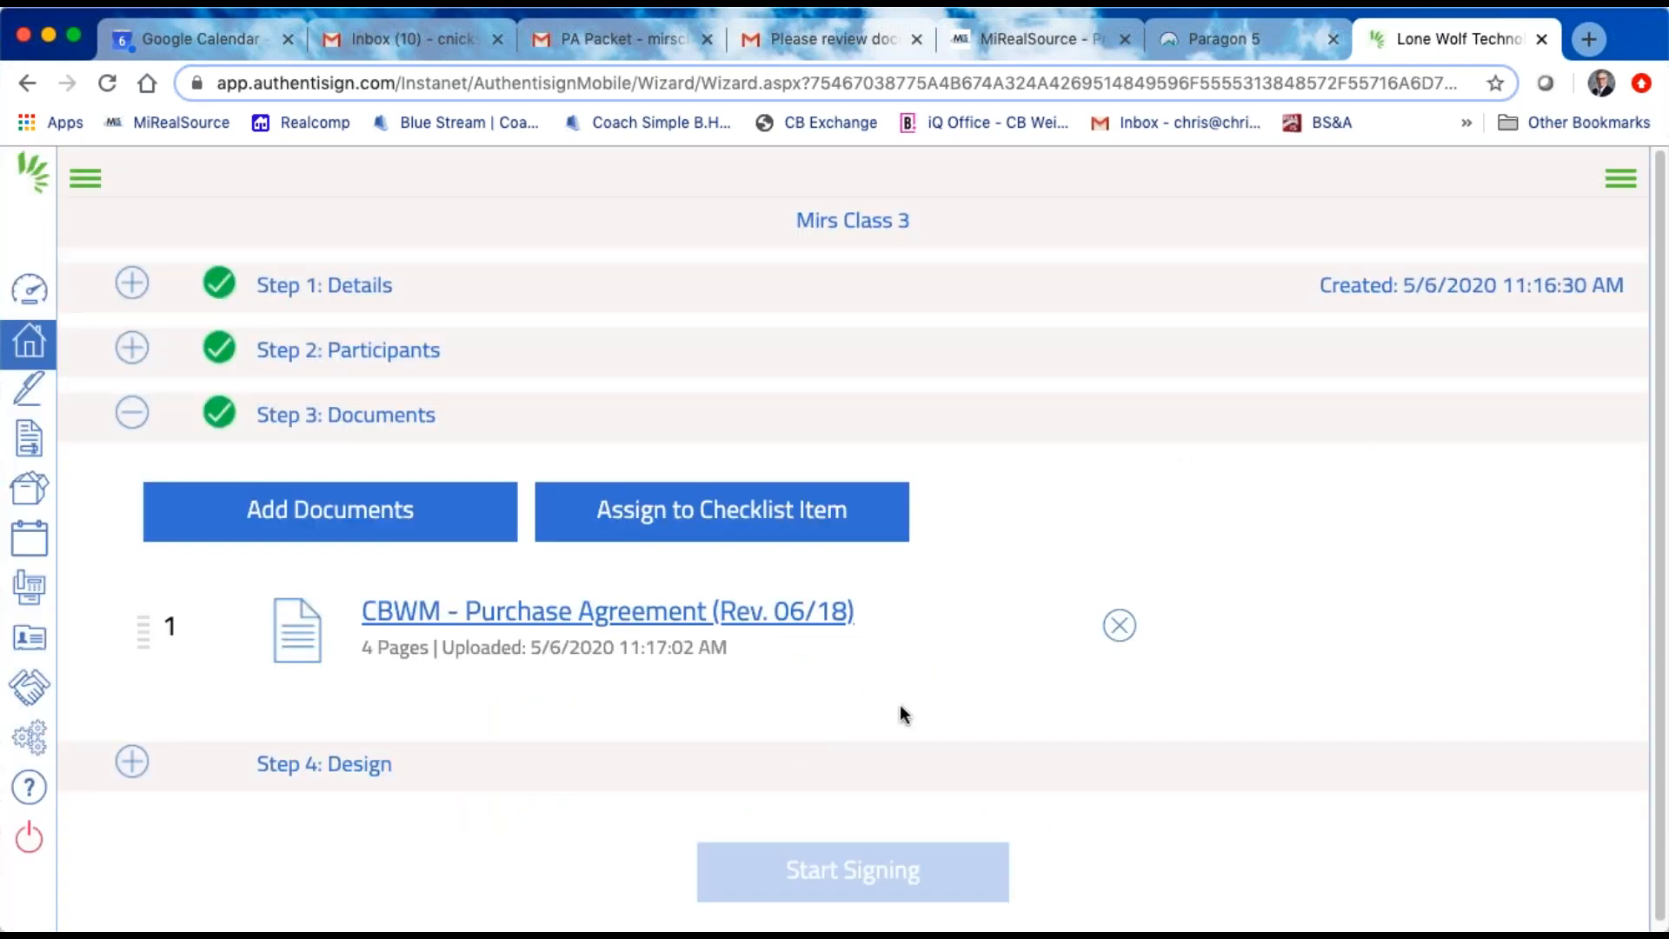
click(353, 762)
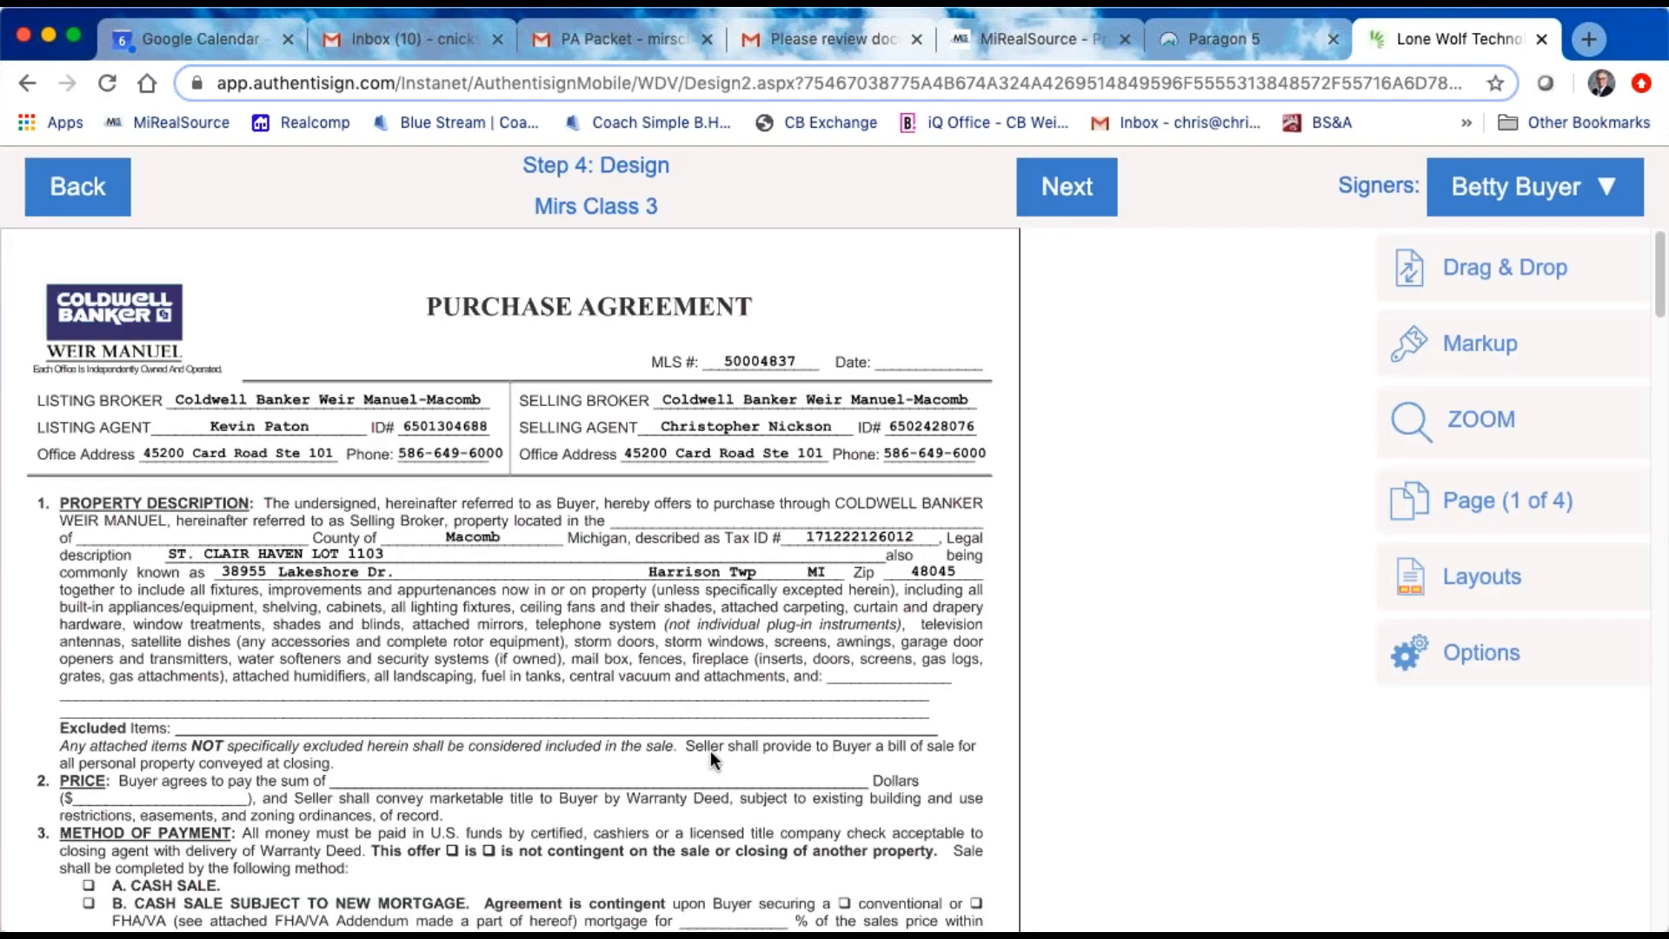
Step: Place a Sign Here block for the second signer above the first buyer signature line on page 4
scroll(711, 749, down, 20)
scroll(710, 751, down, 15)
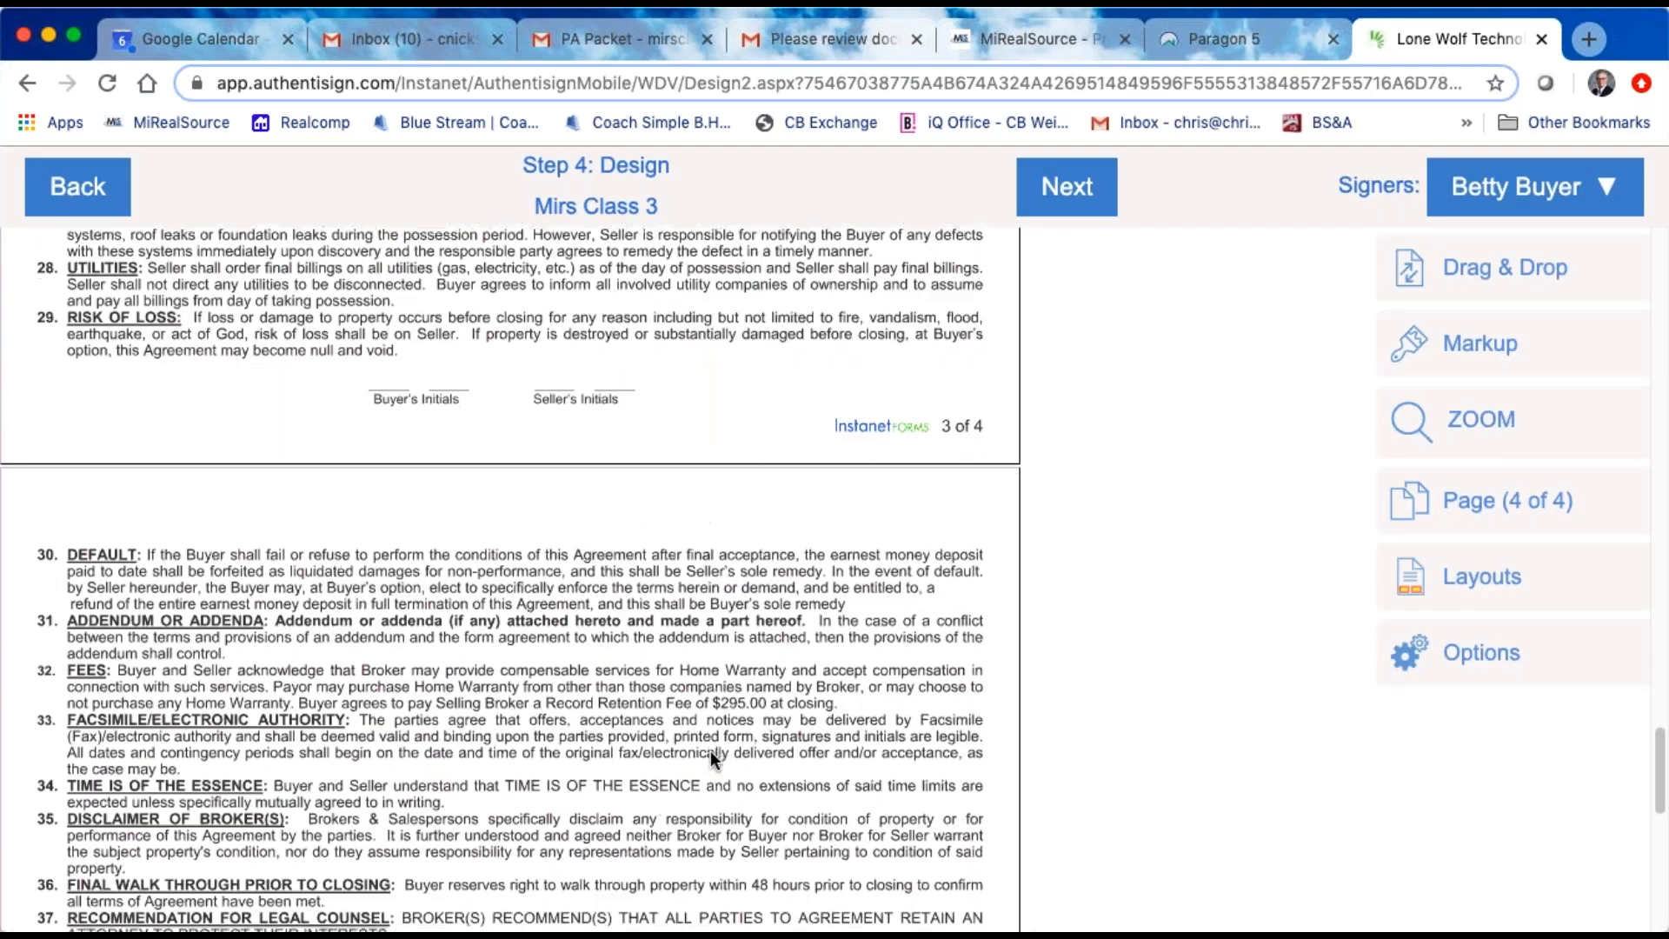
scroll(711, 754, up, 1)
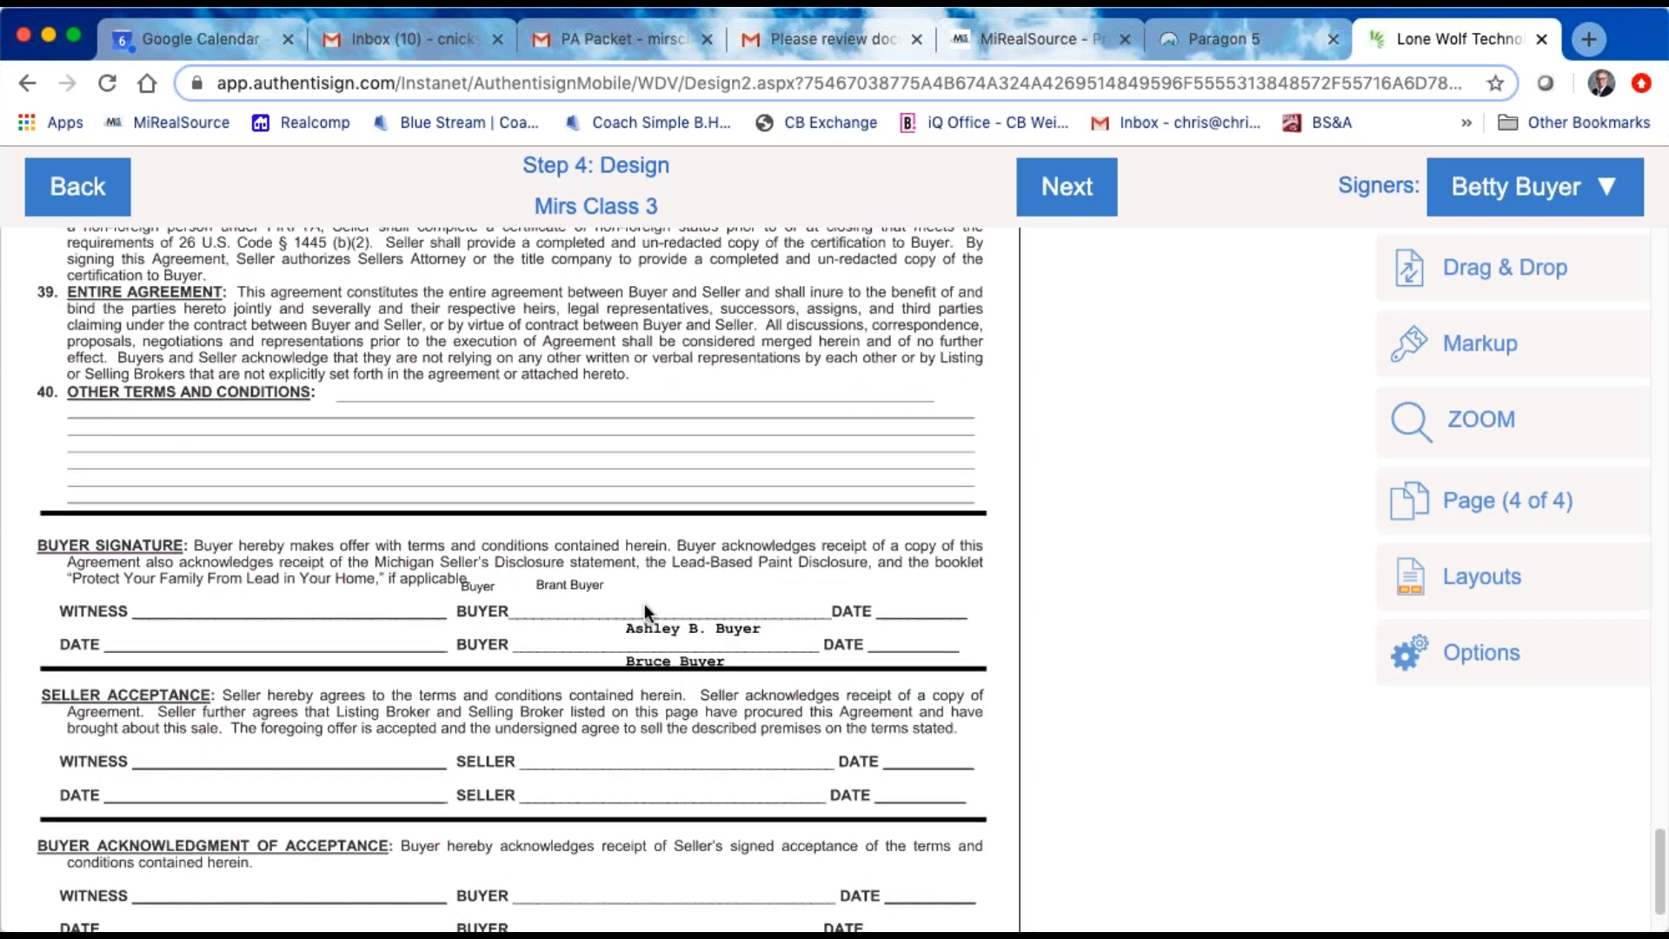
click(1548, 189)
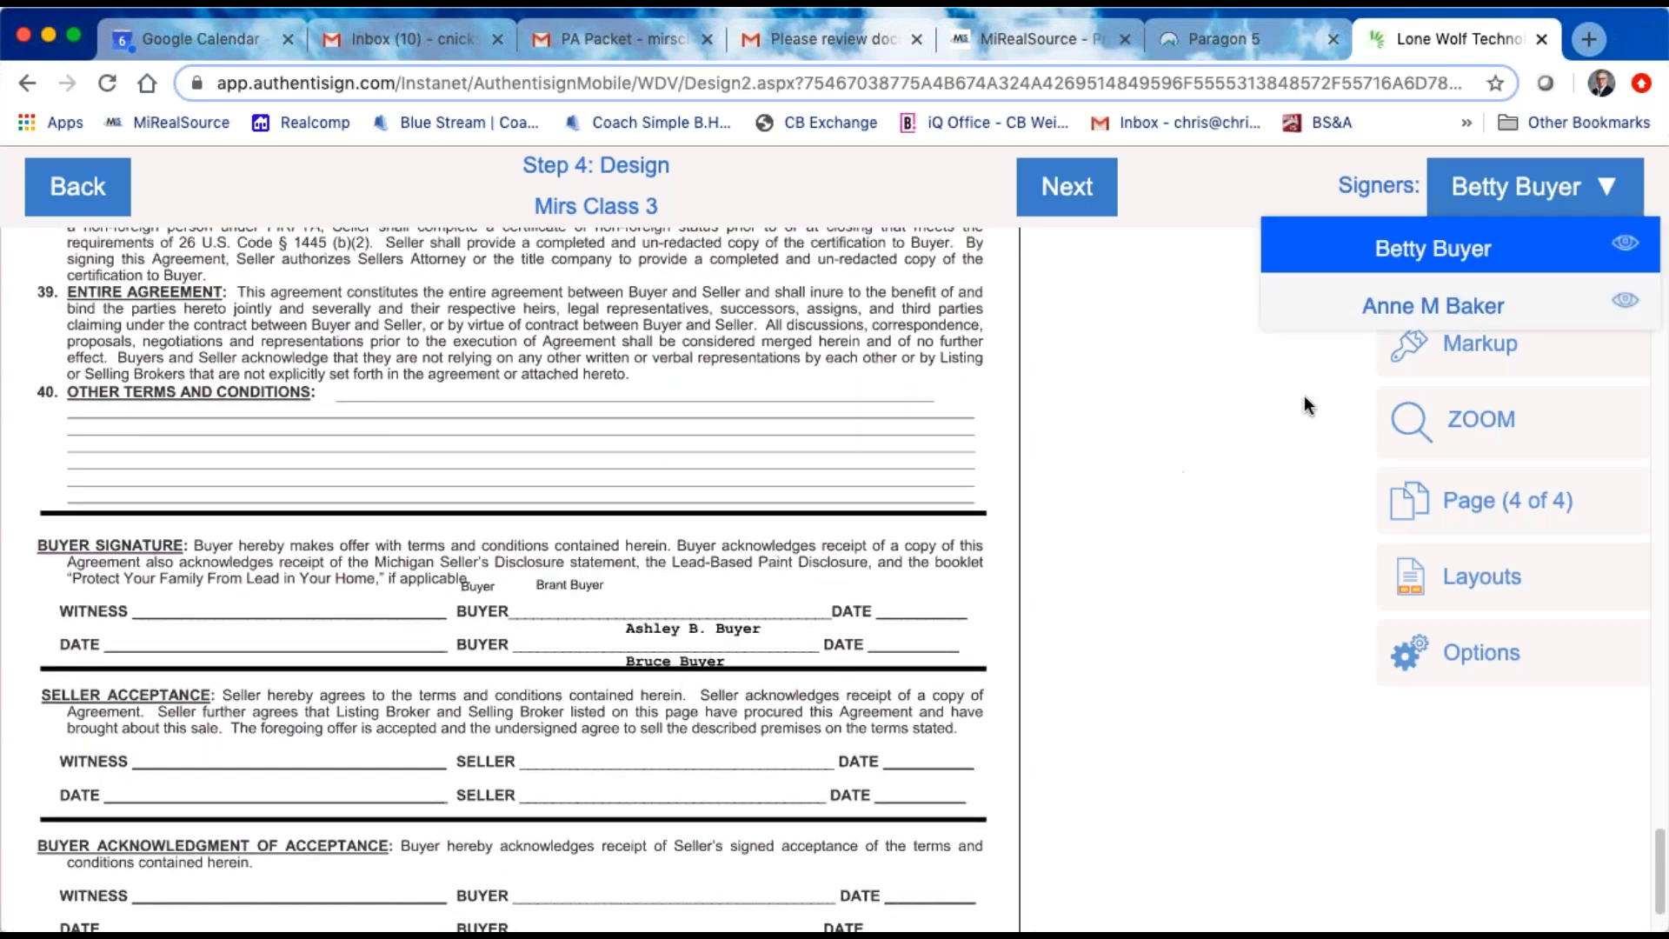
click(1505, 318)
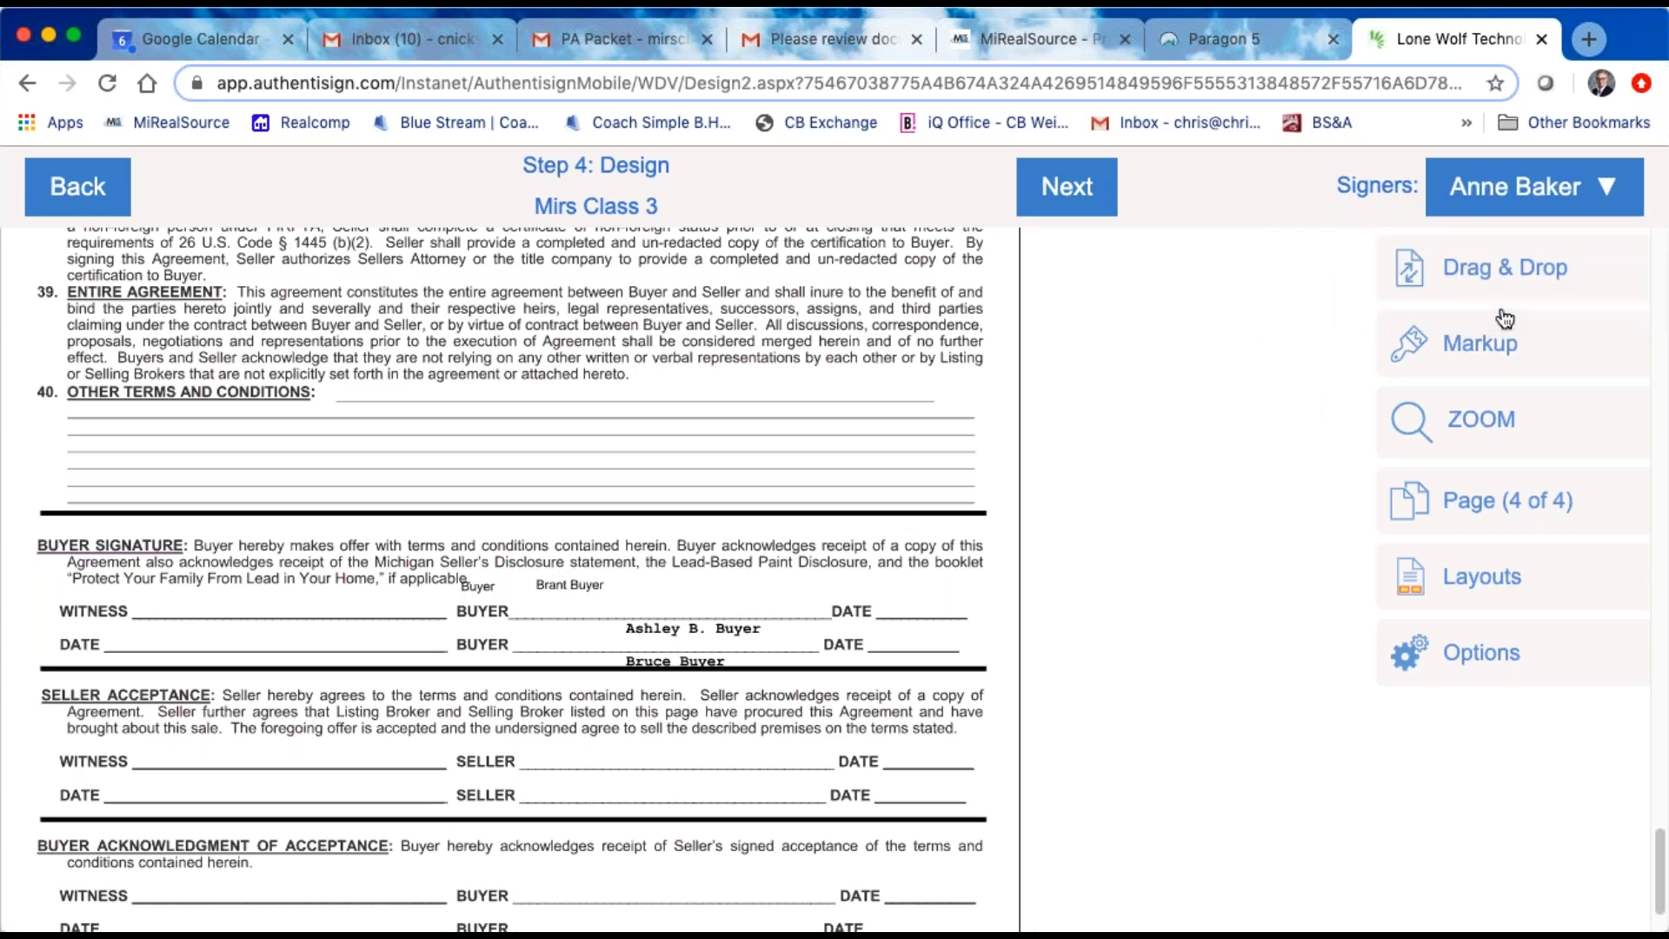
drag(1512, 266, 674, 623)
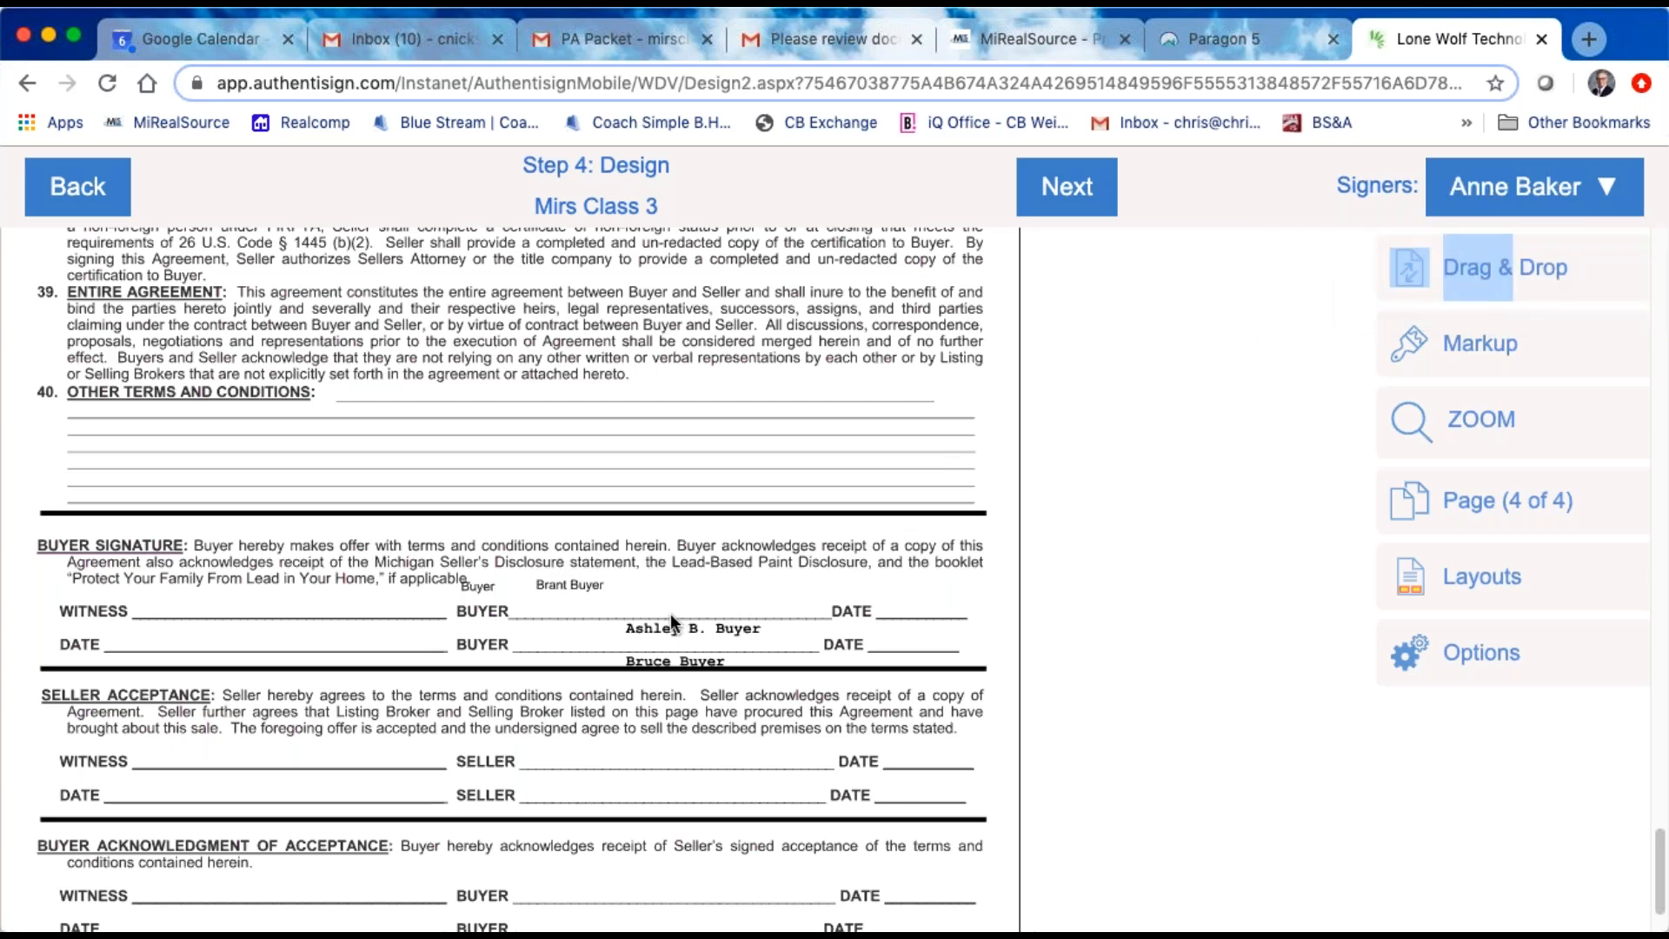
click(1536, 287)
drag(1022, 271, 556, 468)
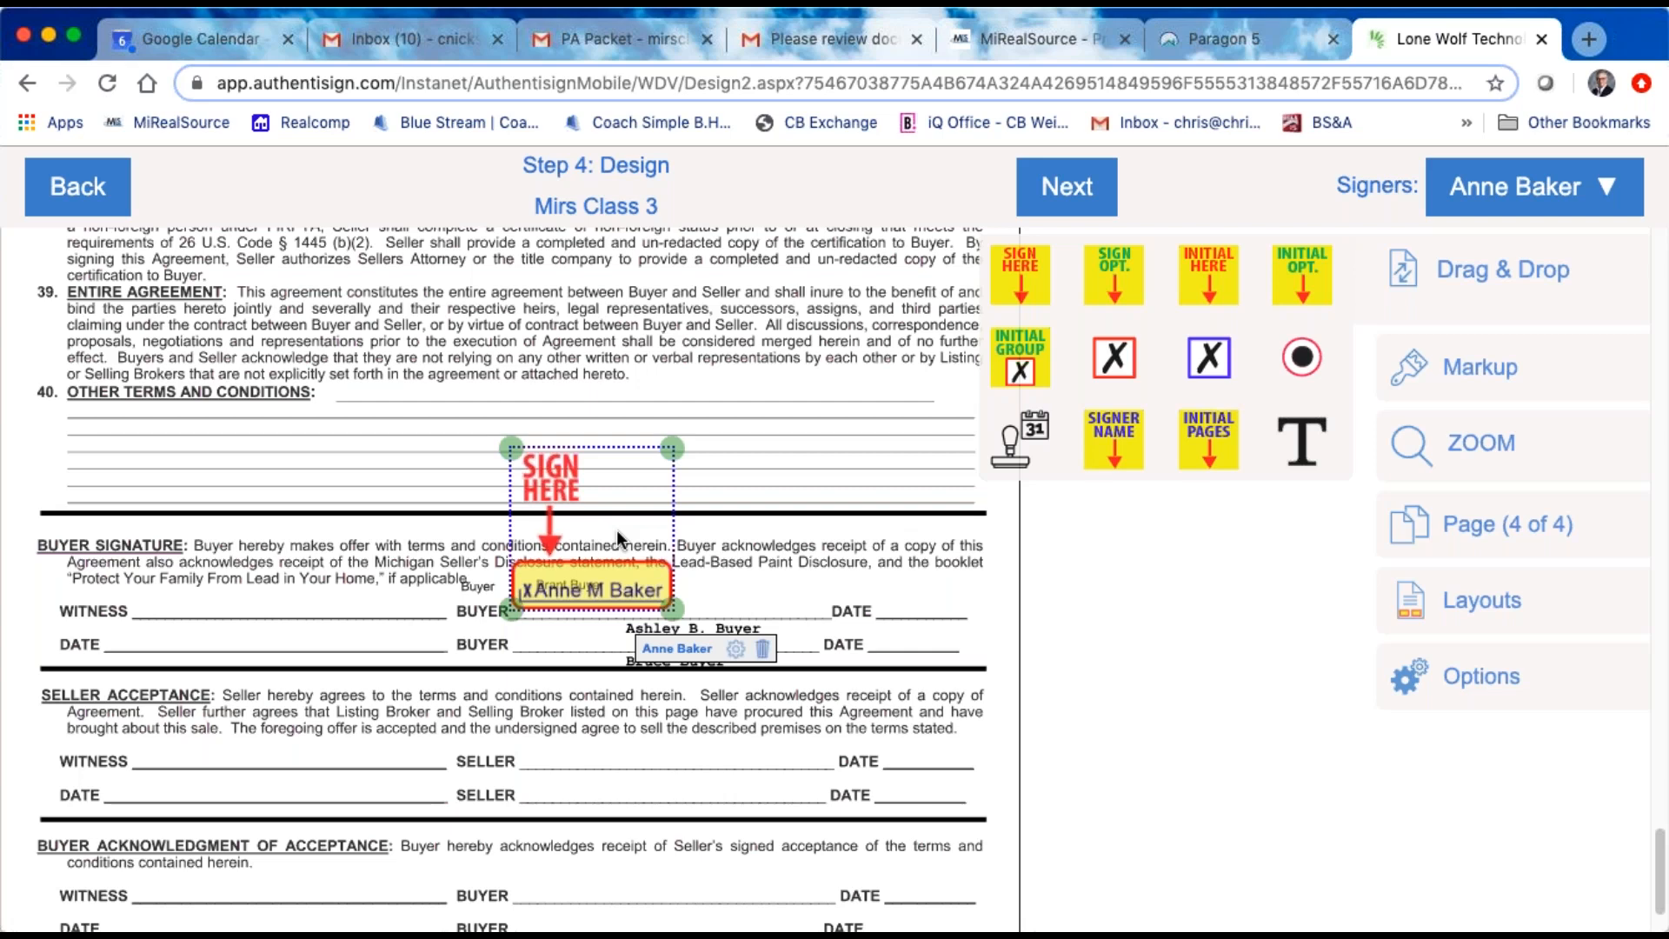
click(584, 634)
Step: Draw a markup text box beneath the Sign Here block across the buyer lines, and delete both the text box and the block
click(1450, 369)
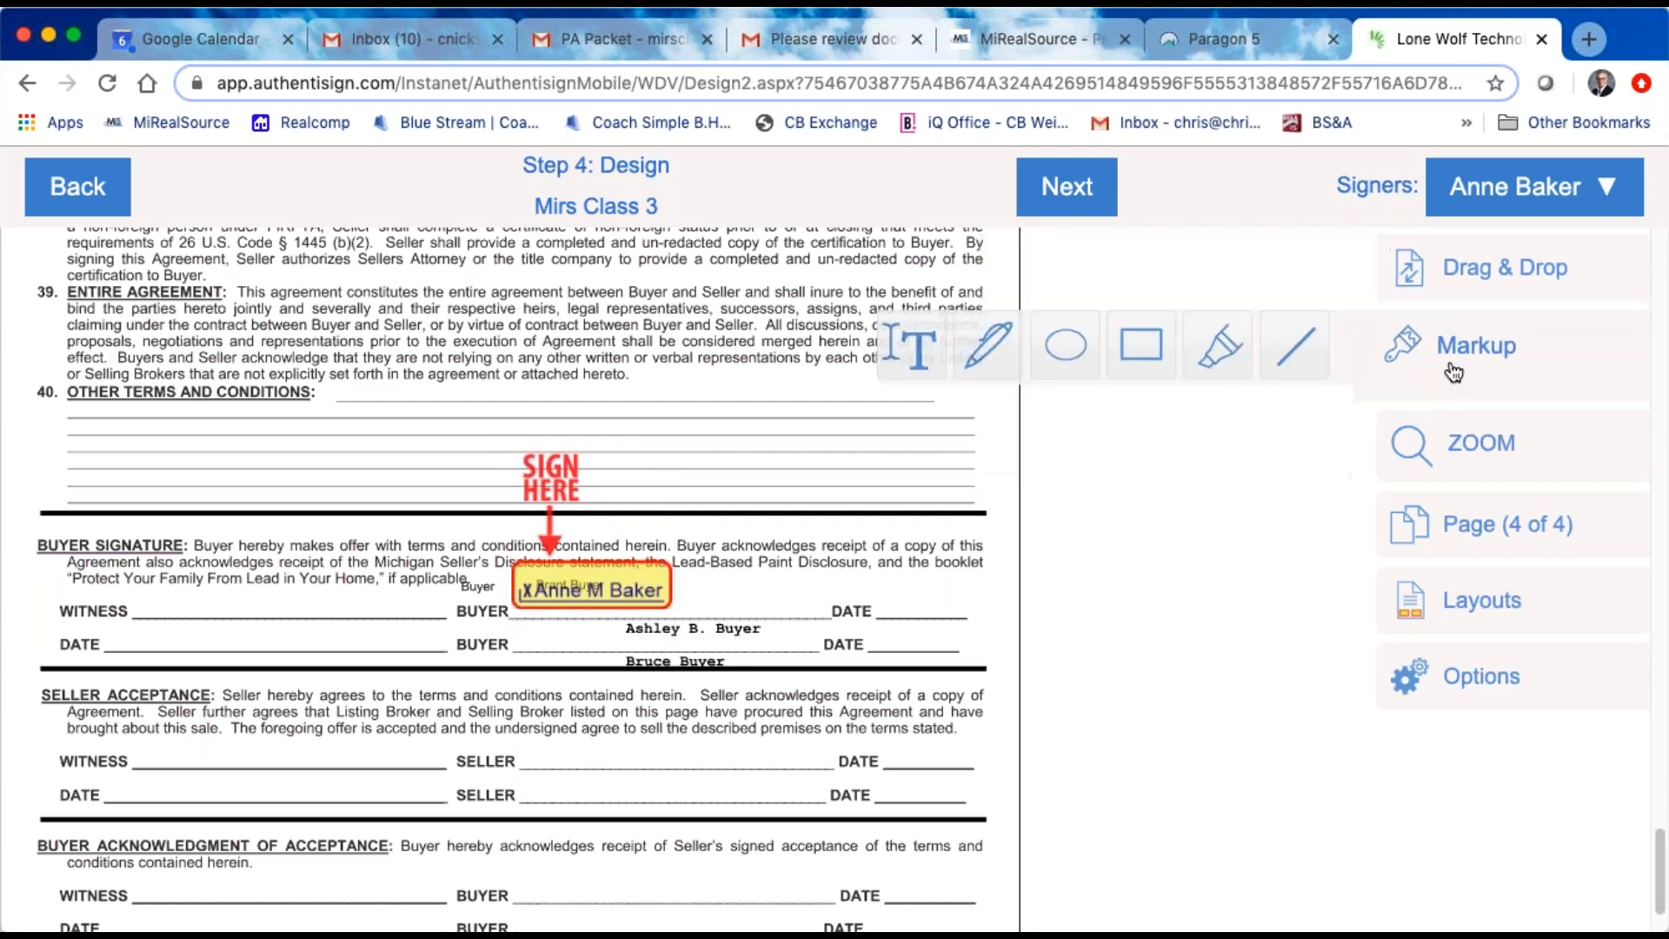
click(905, 349)
drag(507, 607, 703, 650)
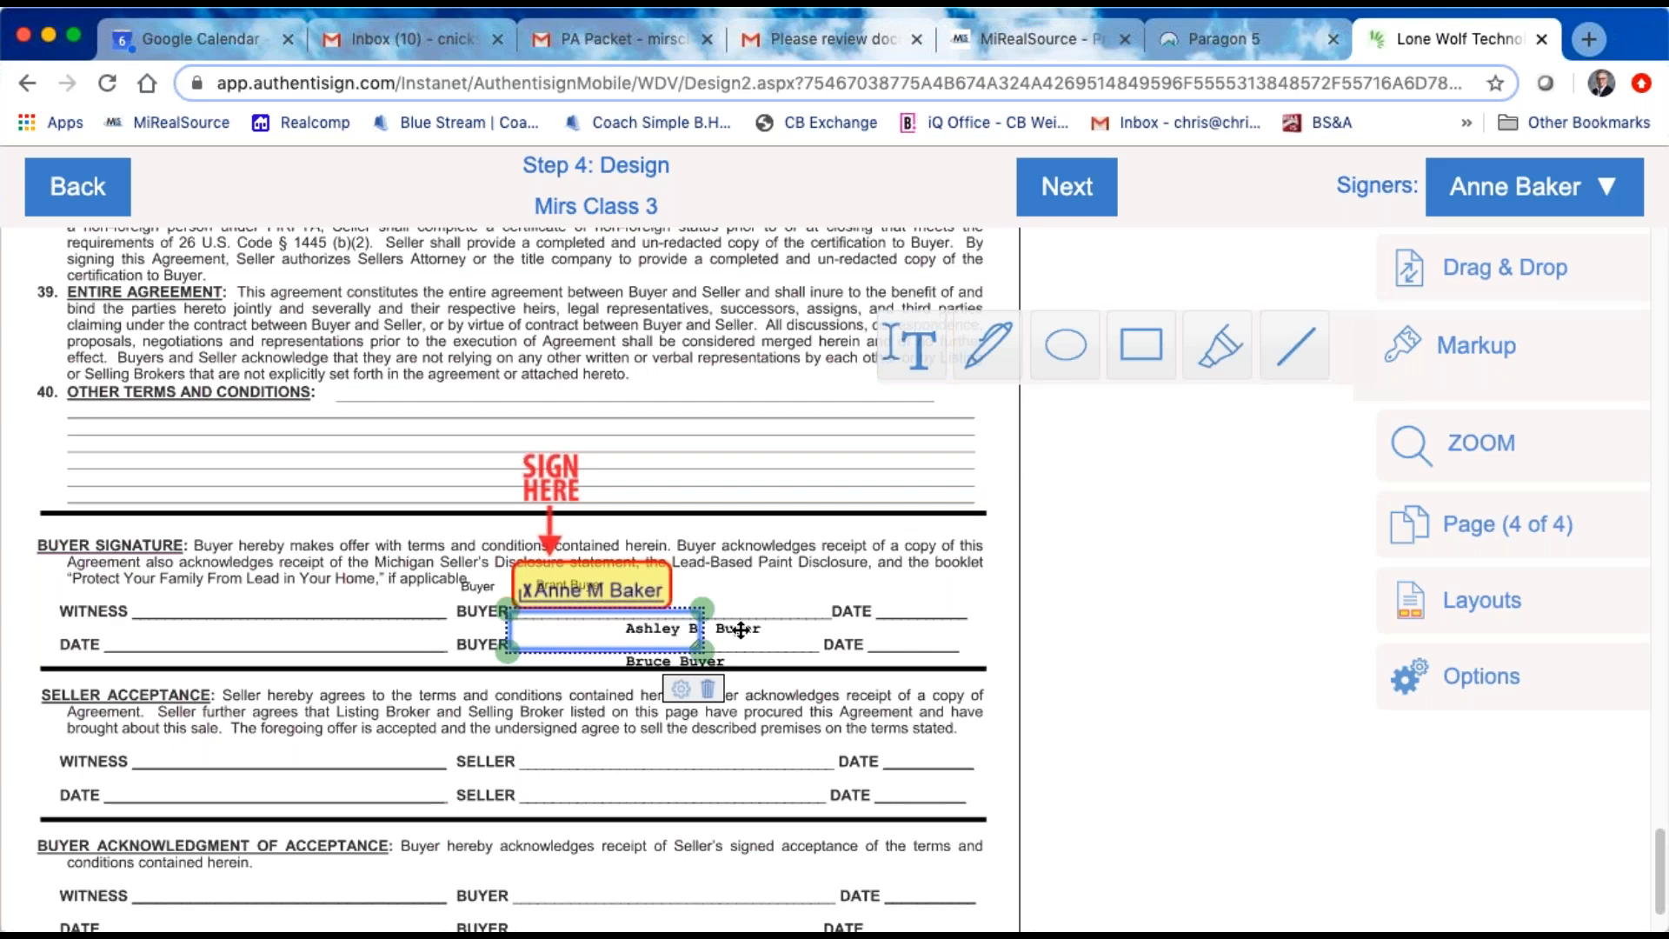
click(708, 689)
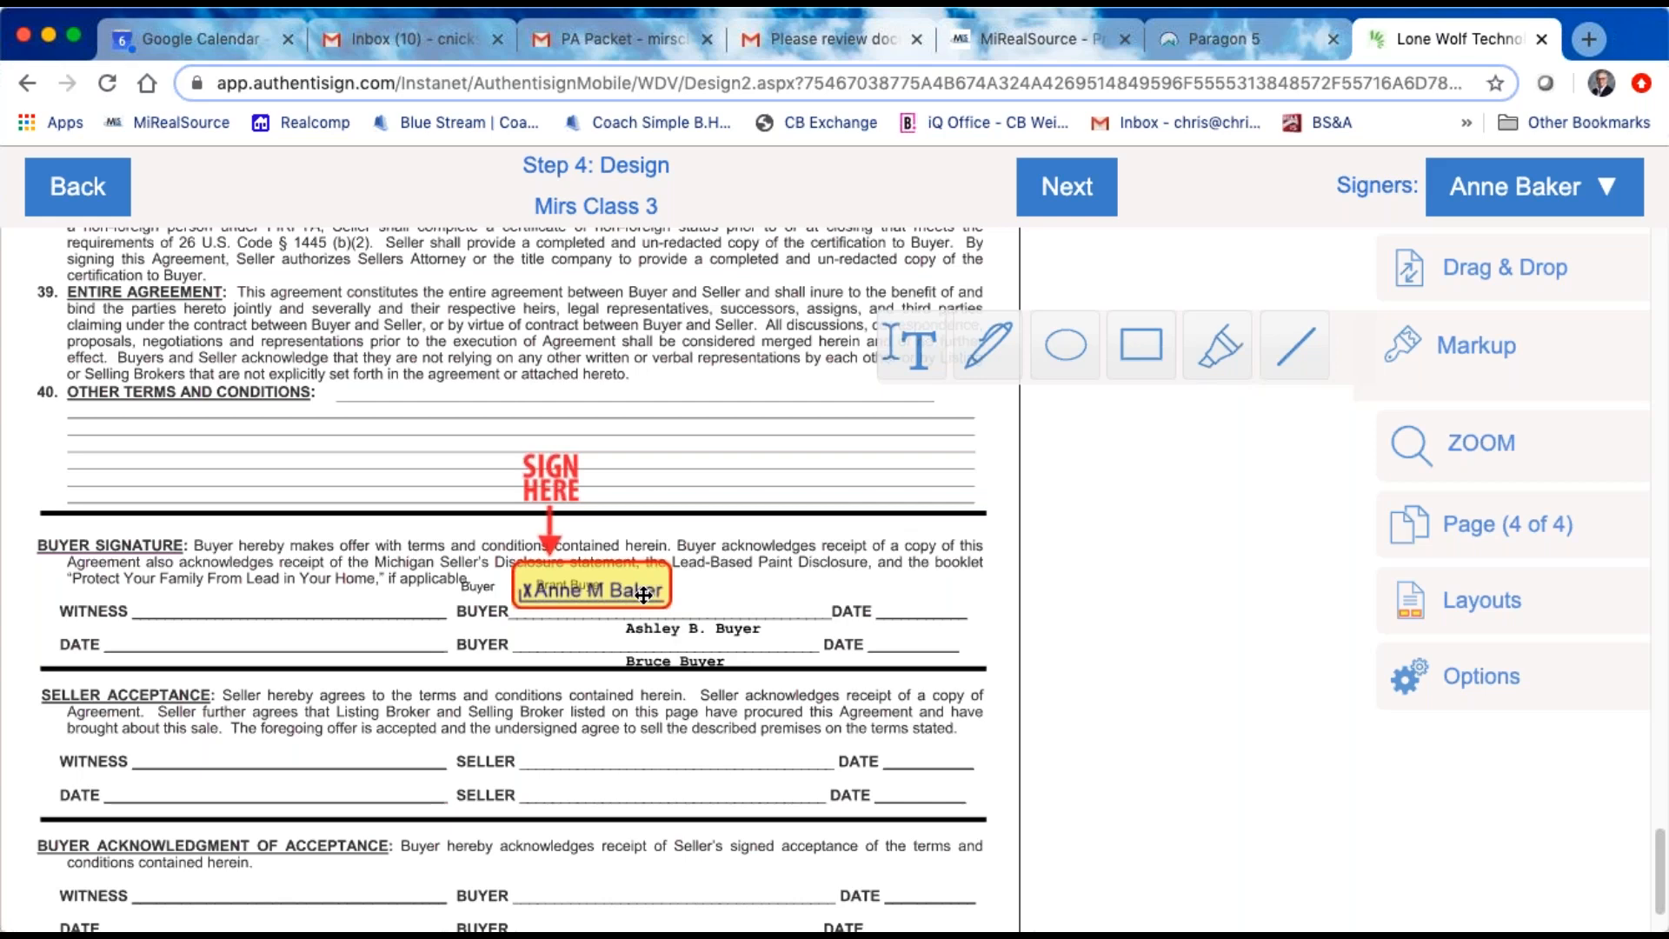
right_click(590, 586)
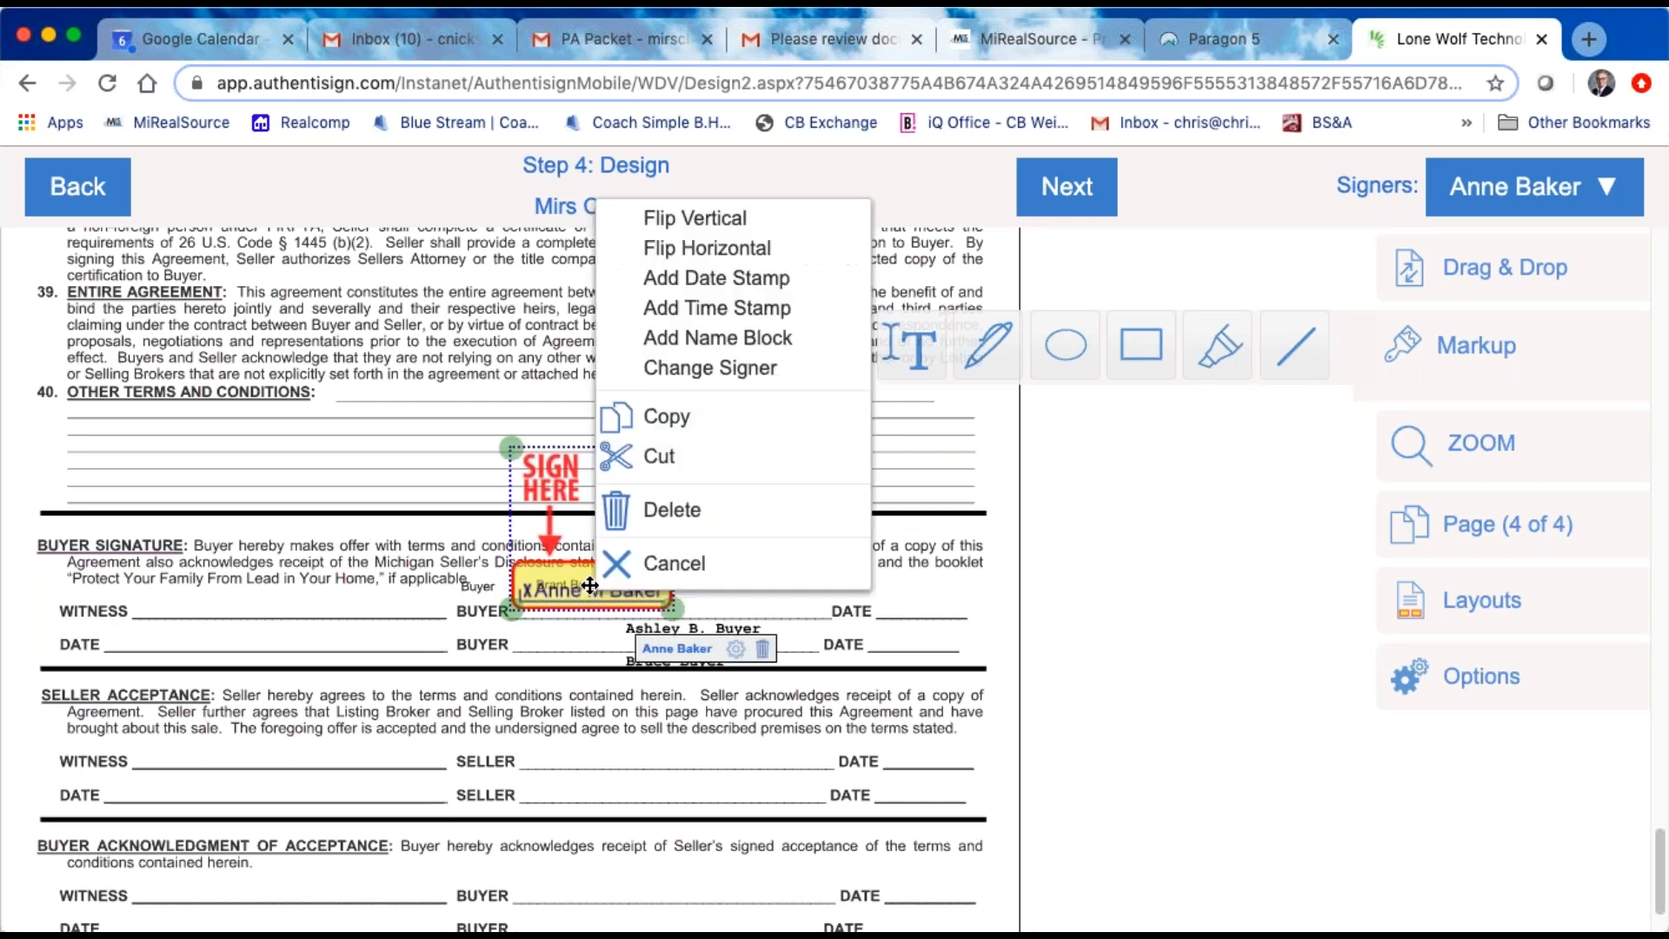
click(762, 648)
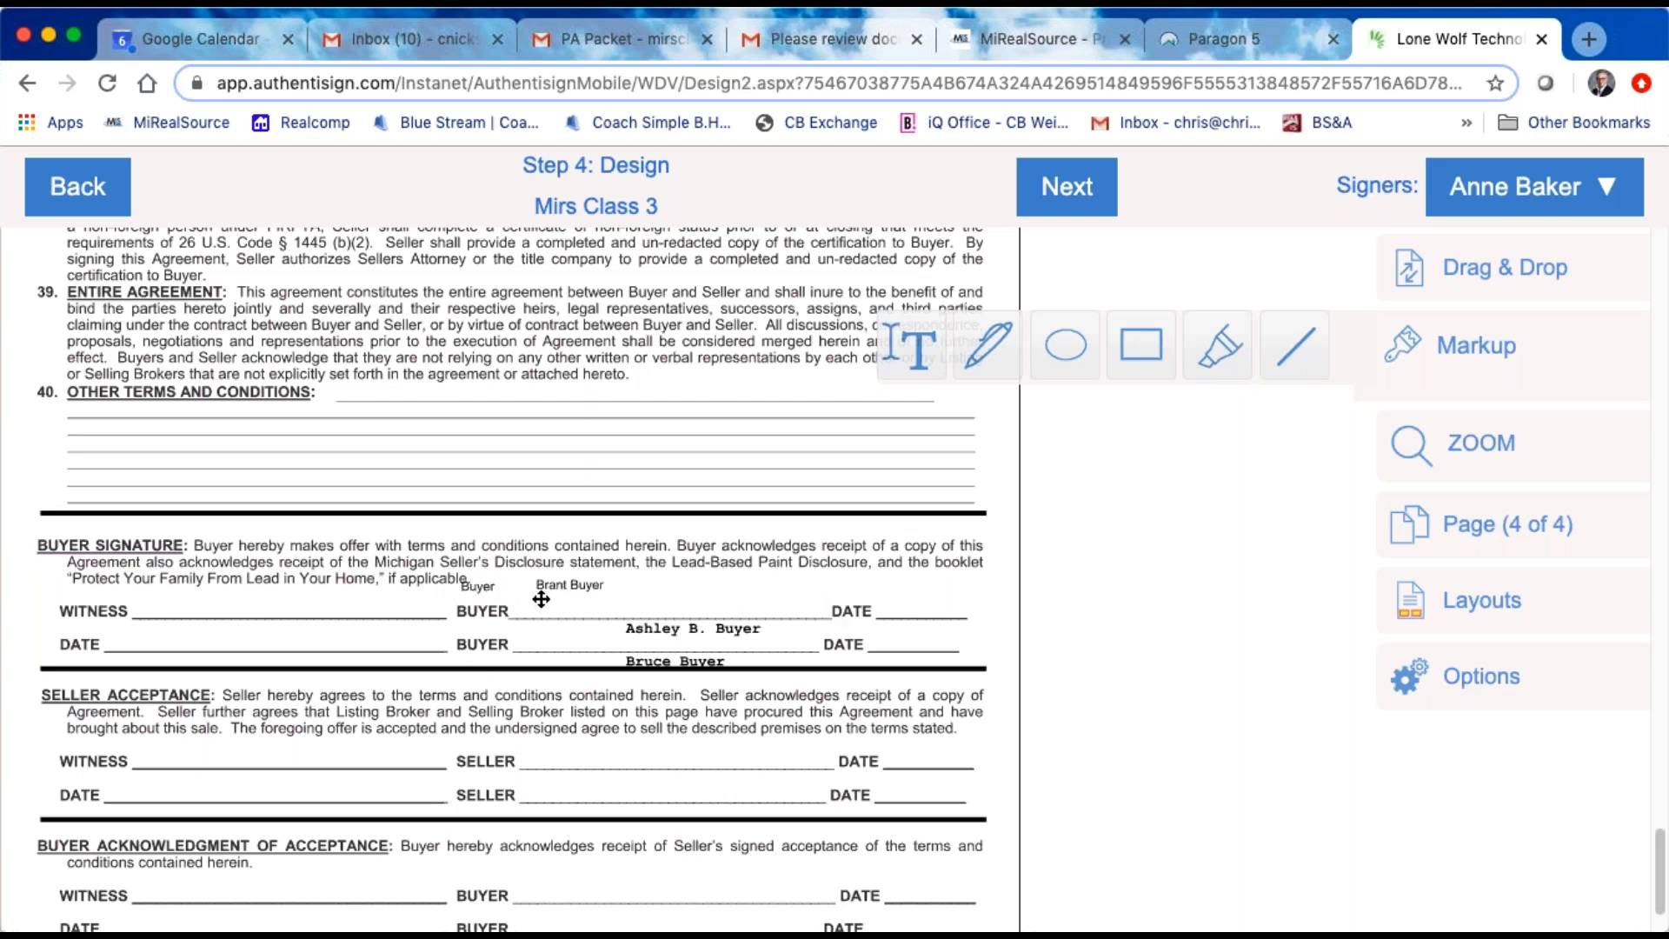
Step: Close the signing's browser tab without saving the design and show the Resources options in Paragon 5
click(98, 206)
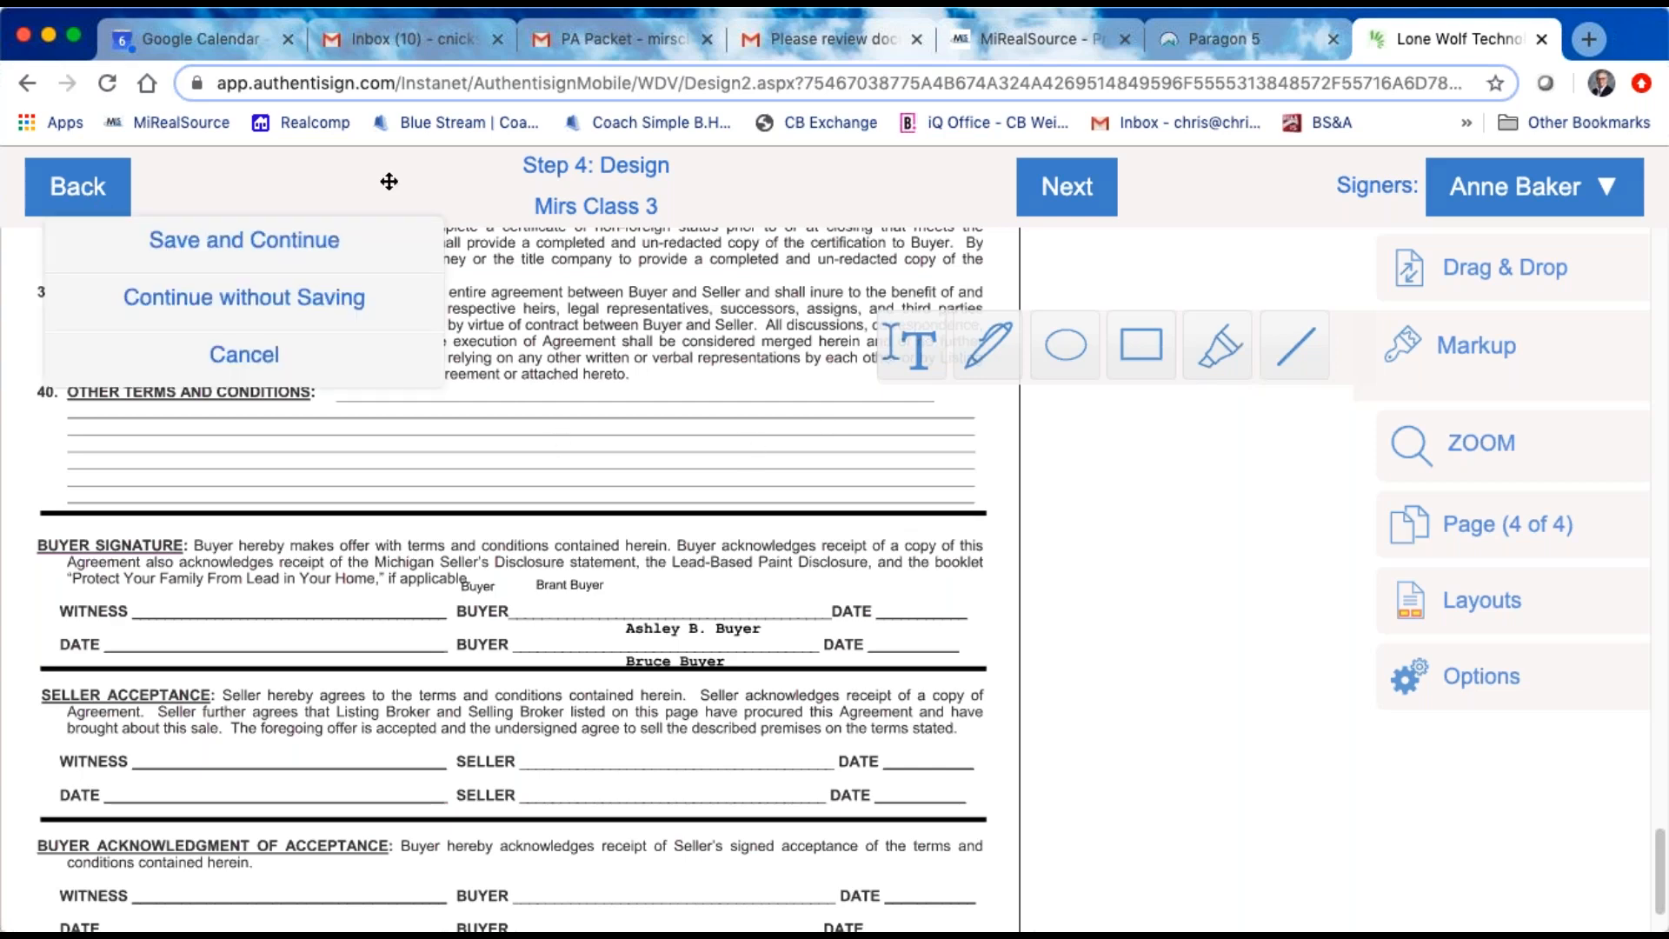
click(1541, 40)
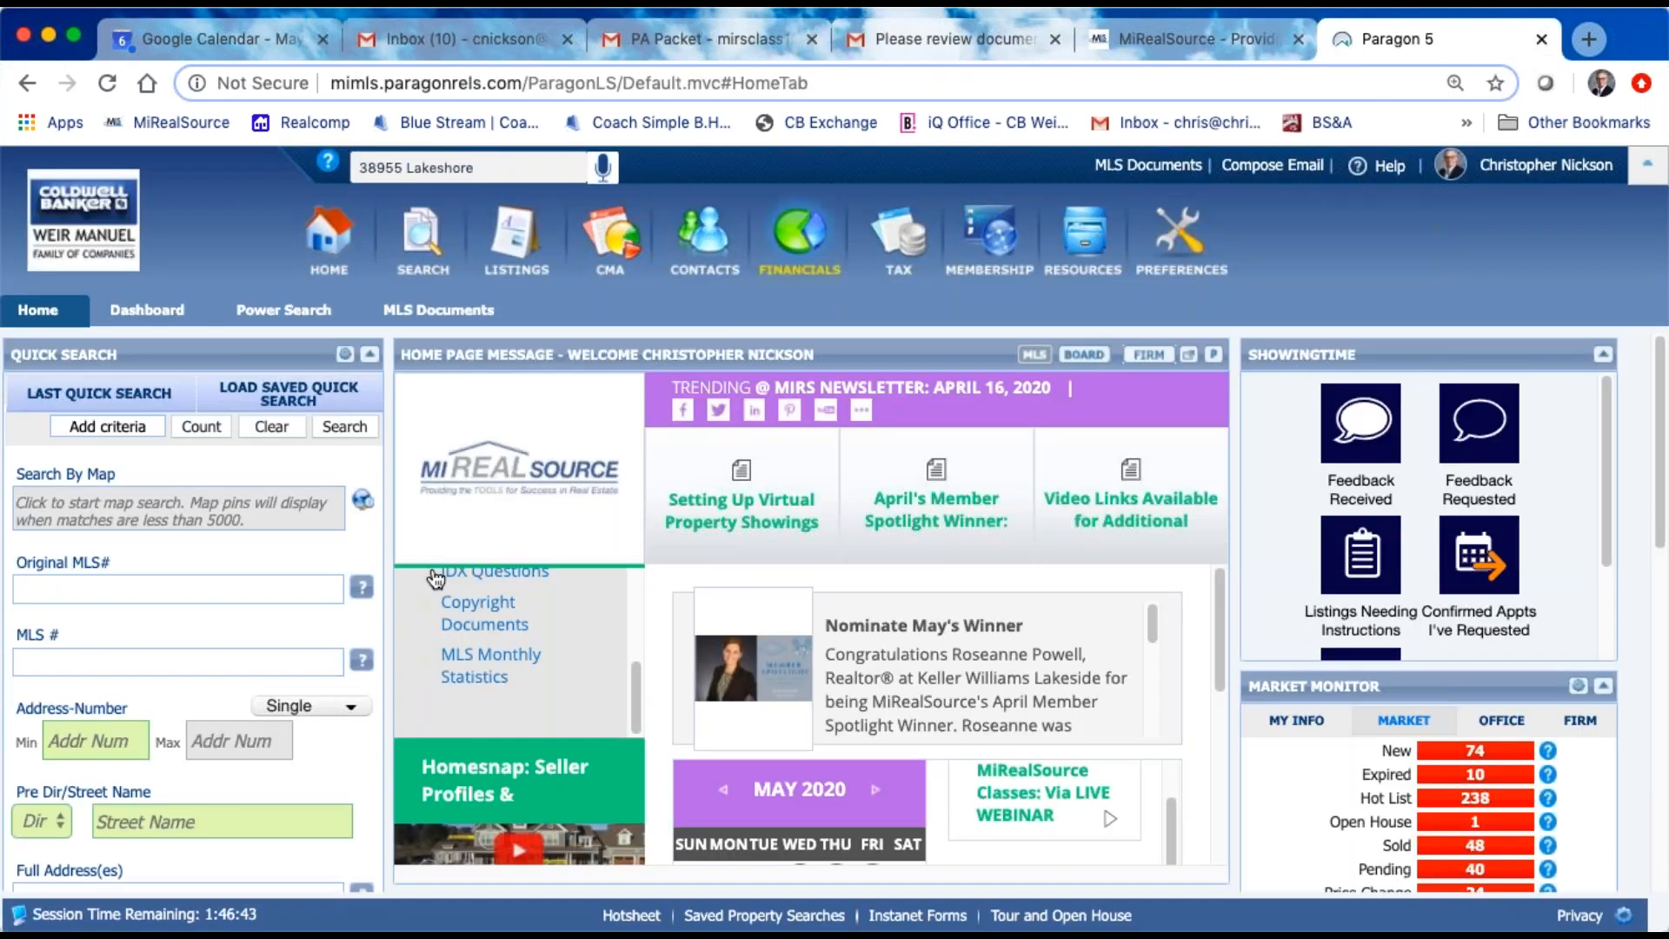
mouse_move(1083, 261)
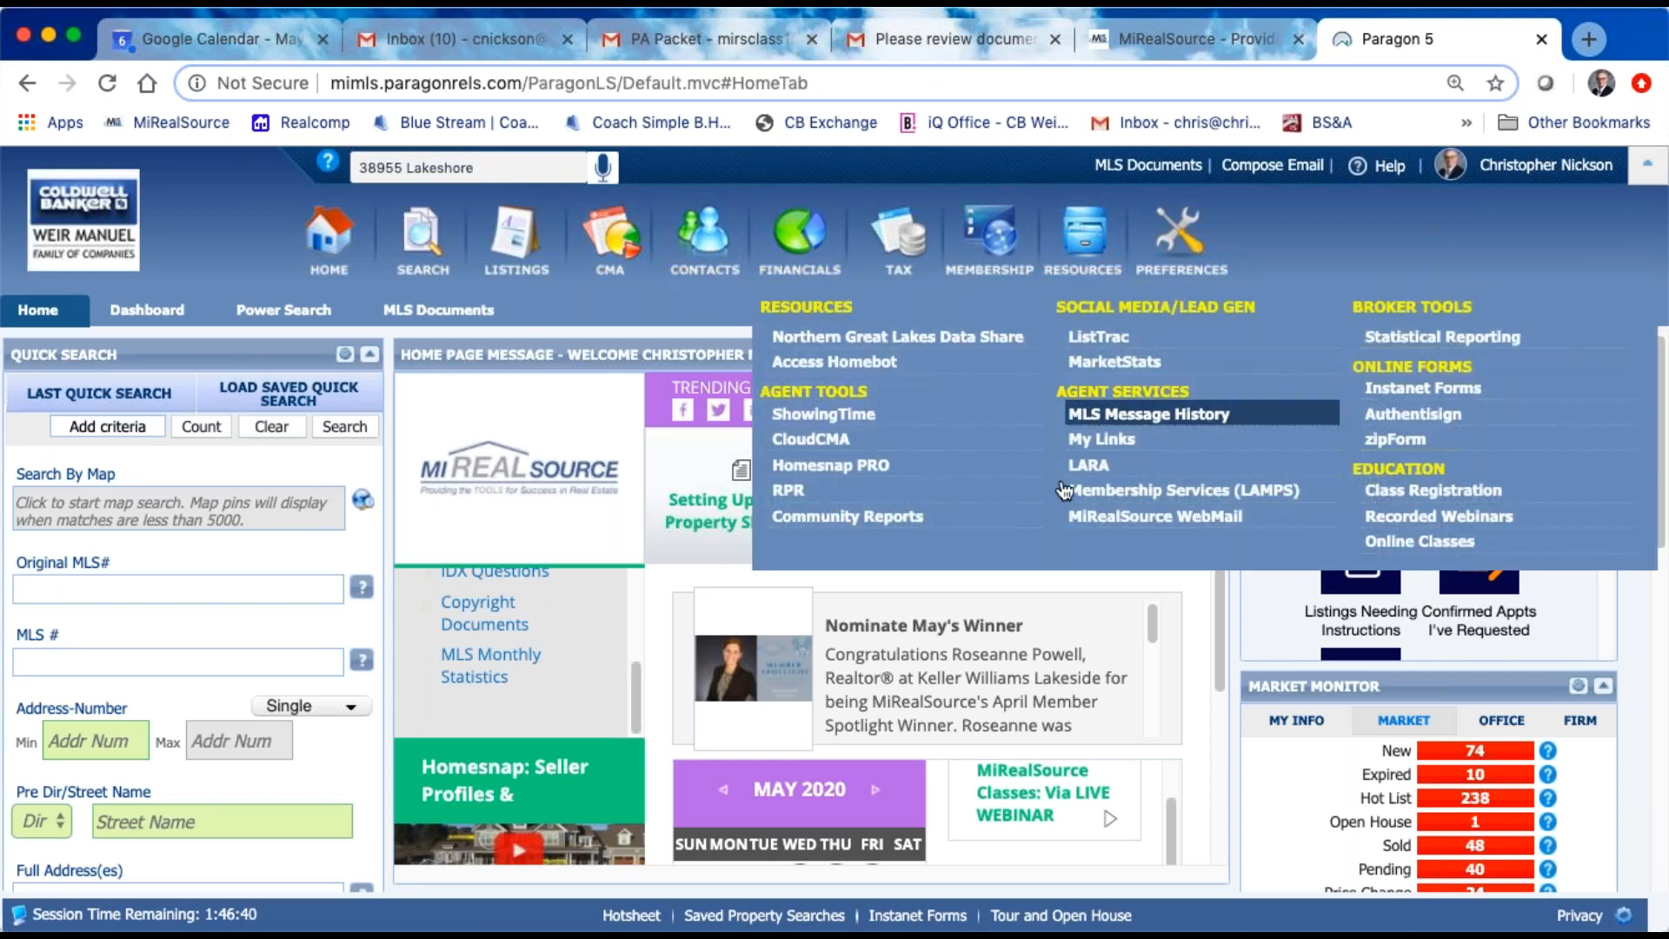